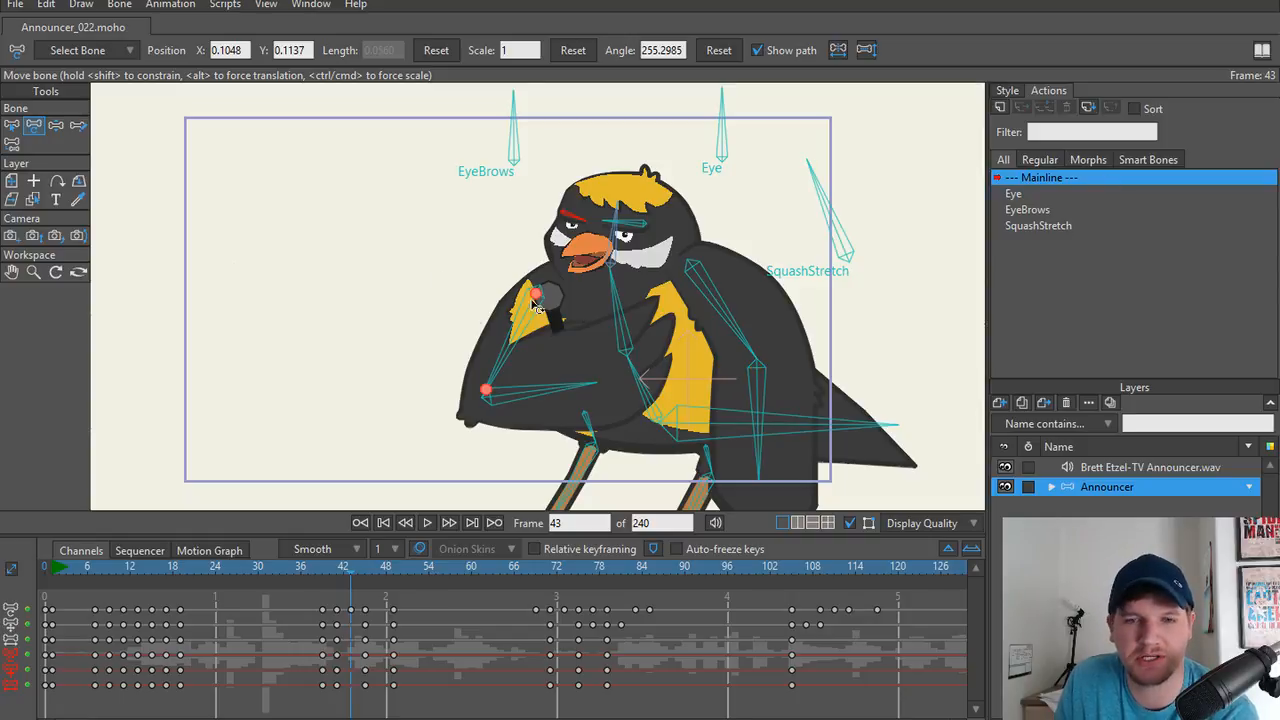
Switch to the Notepad to-do list and add "(posing)" to the end of the "Fix the silhoette" line.
scroll(676, 289, up, 1)
scroll(676, 289, down, 1)
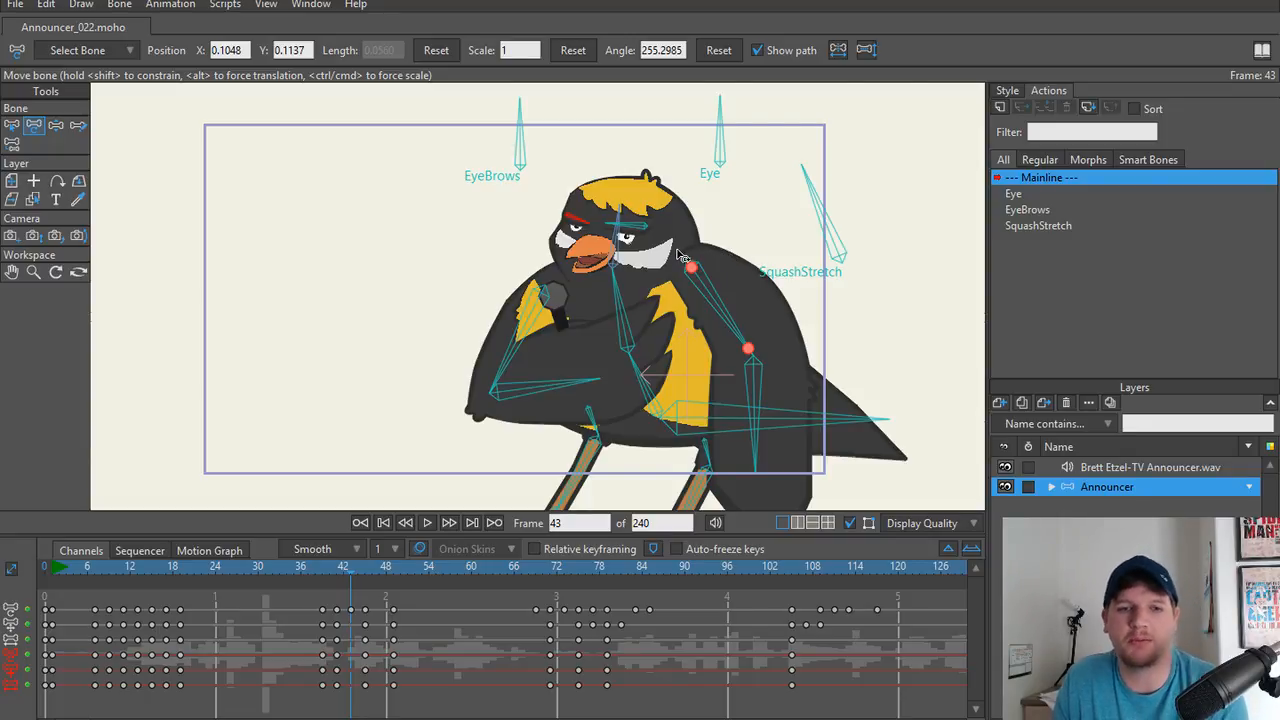
click(692, 718)
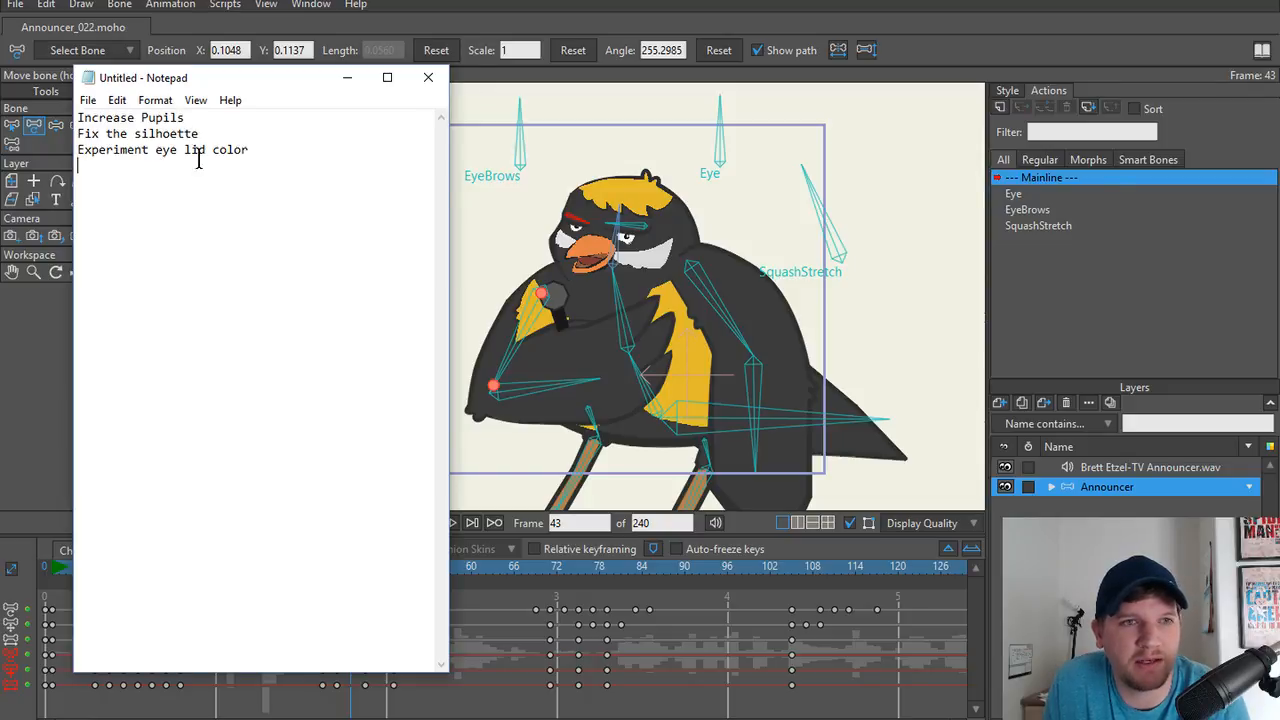
click(228, 131)
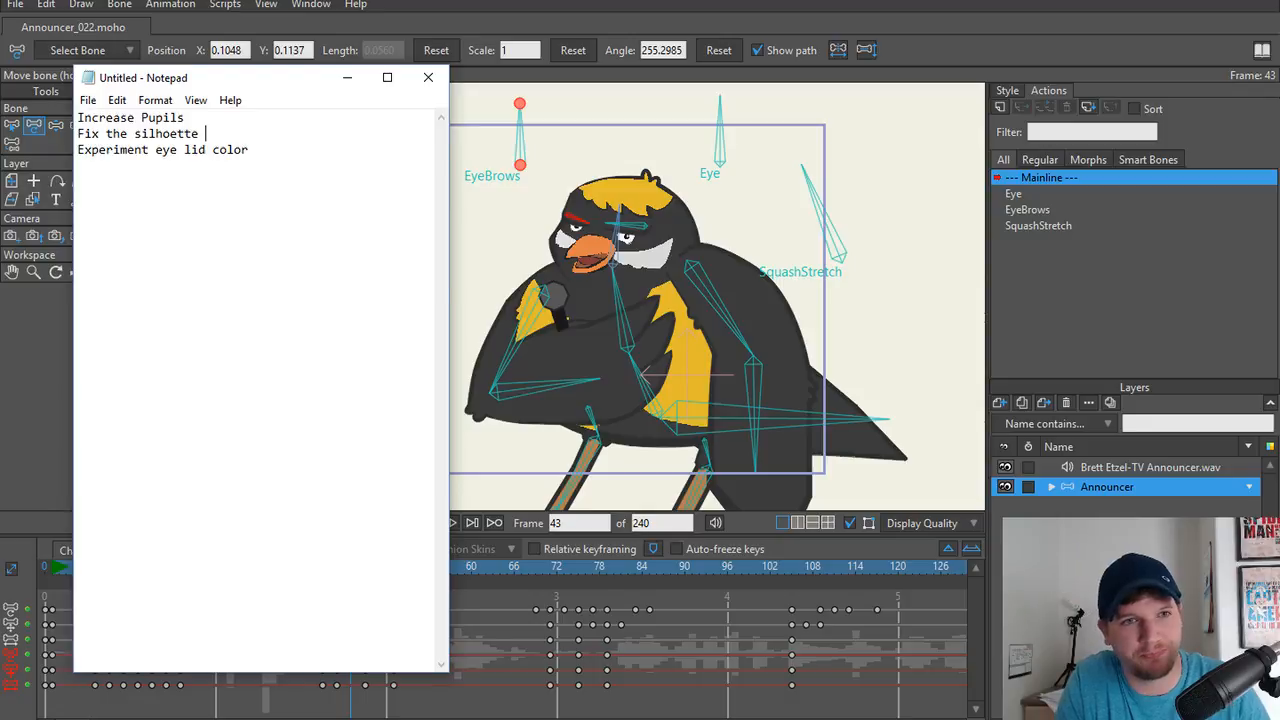
text(()
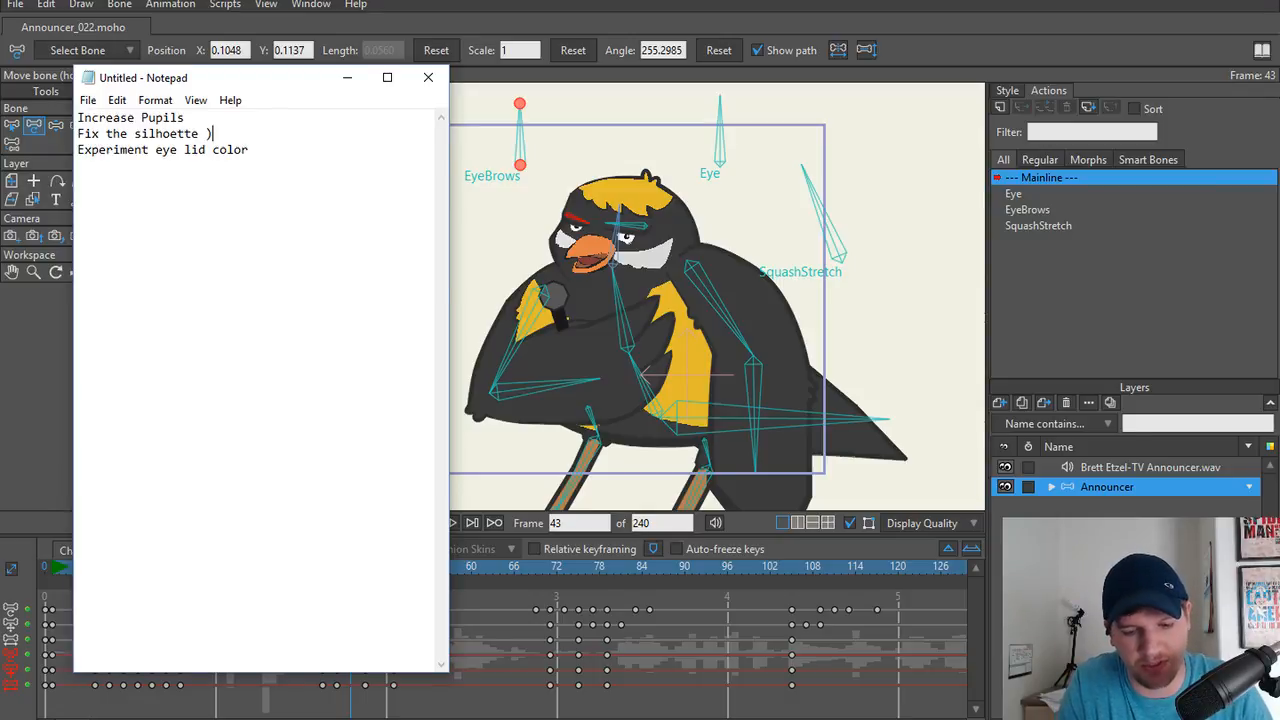
text(posing))
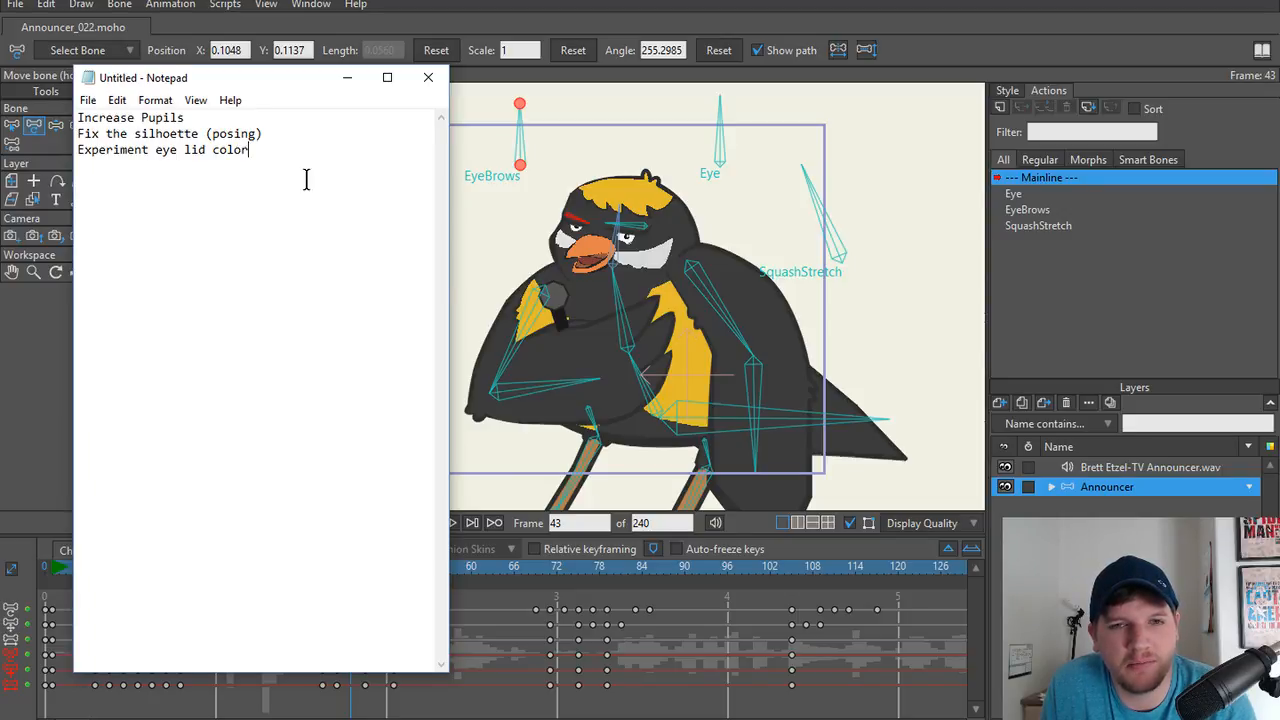
Add the line "Finalizing Animation" below the eye lid color item in the to-do list.
key(Return)
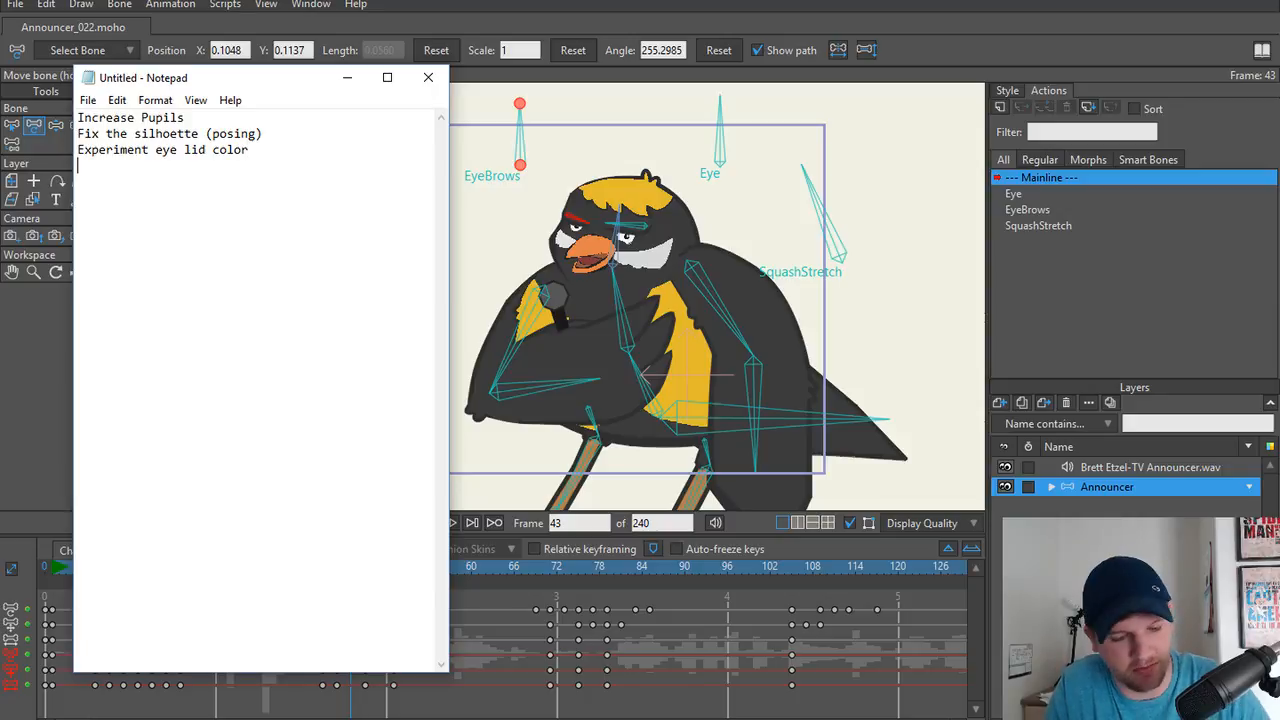
text(Finalizein)
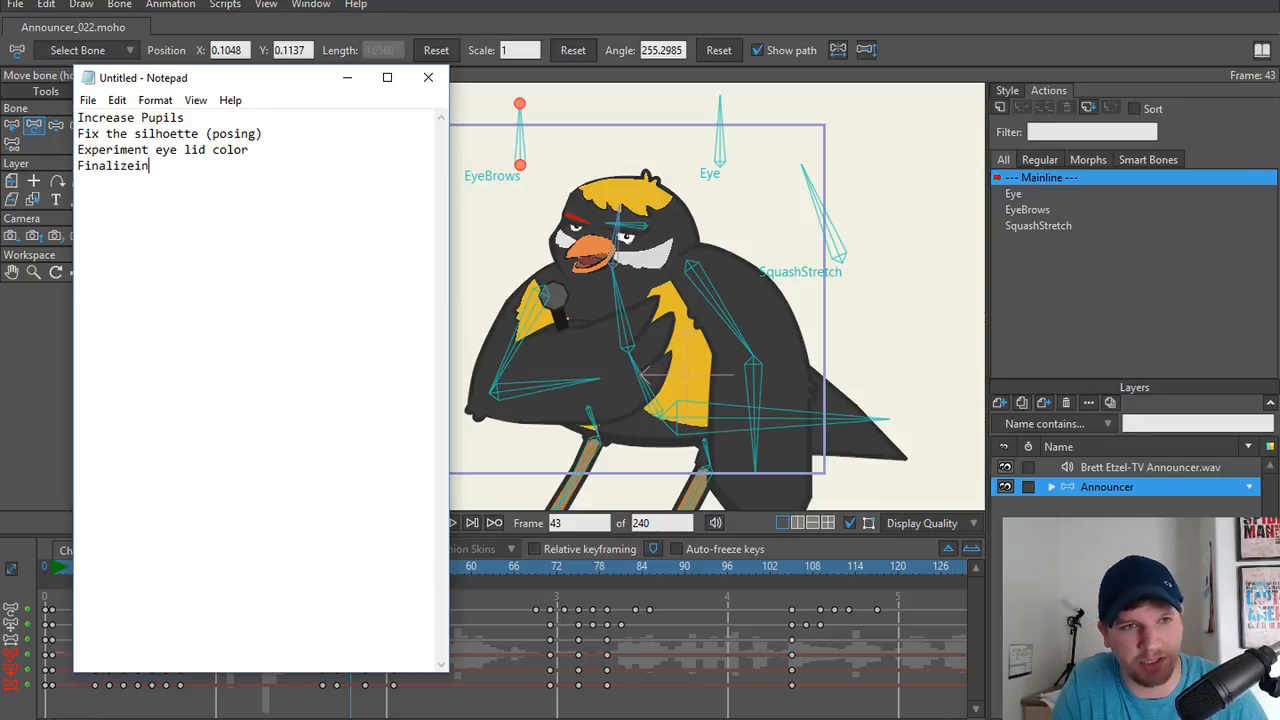
key(BackSpace)
key(BackSpace)
key(BackSpace)
text(ing )
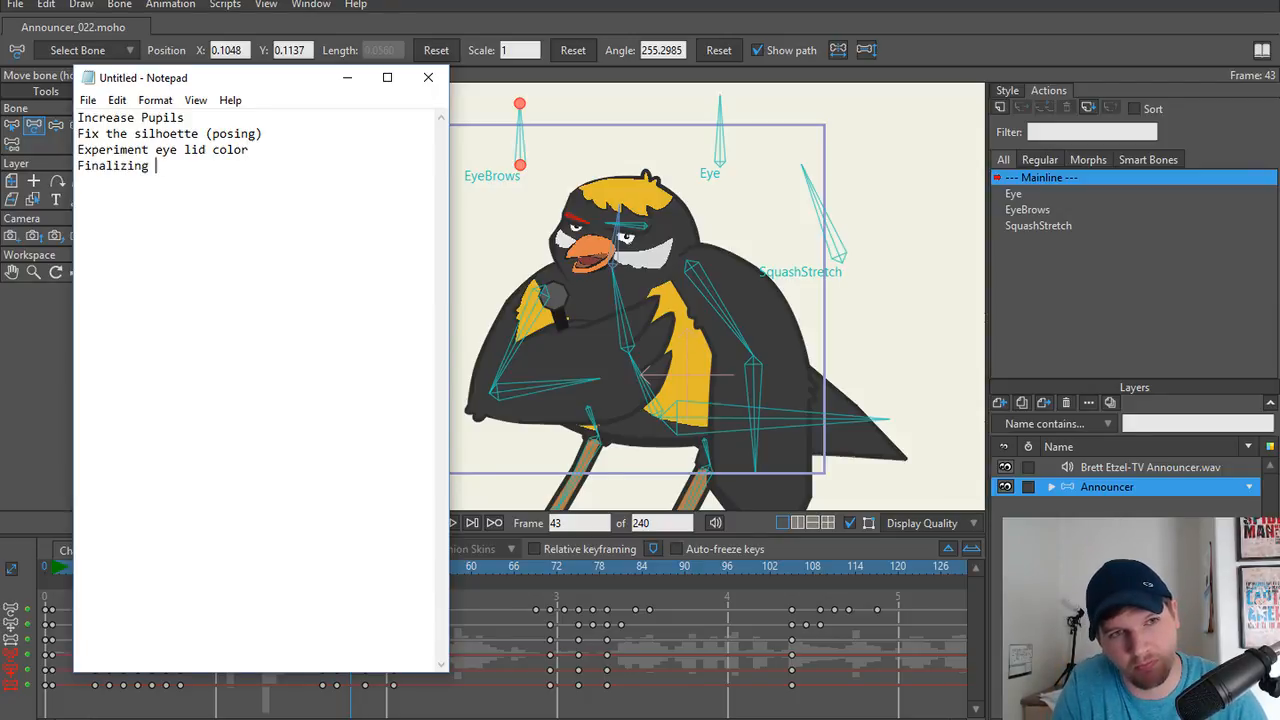
text(Animation)
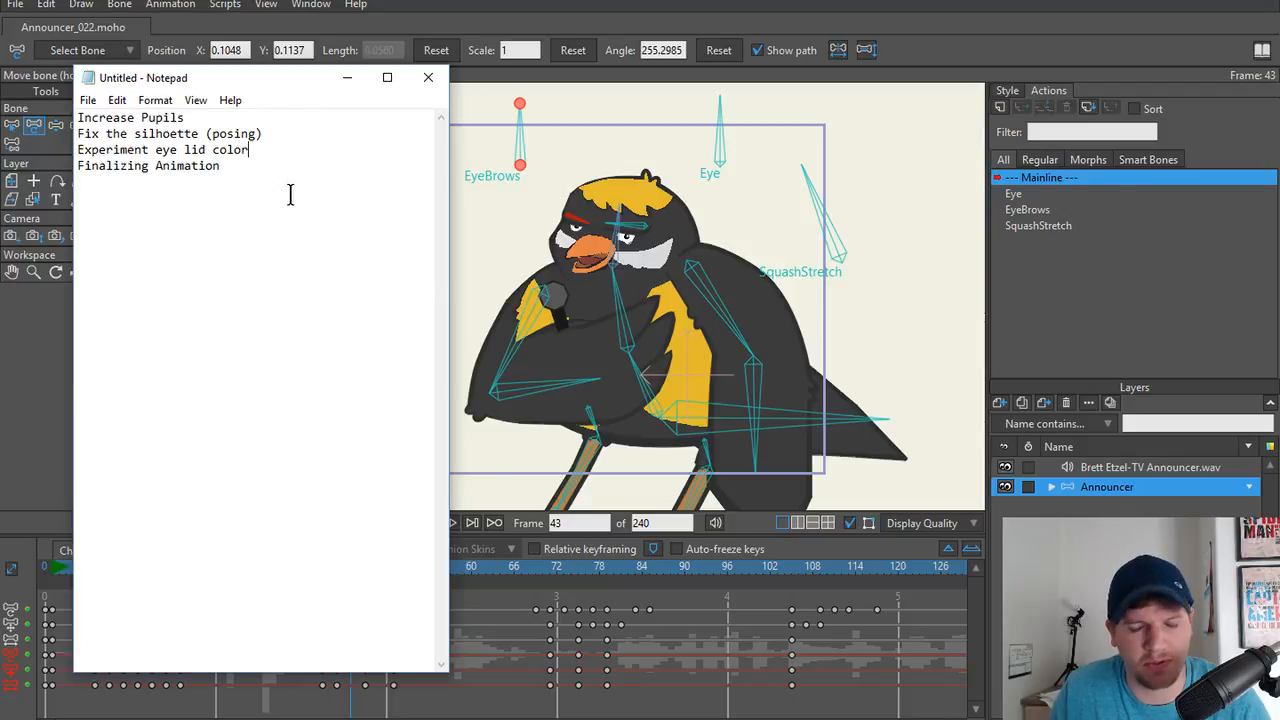
Insert the line "Move eyes on accents of dial" between the eye lid color item and "Finalizing Animation".
key(Return)
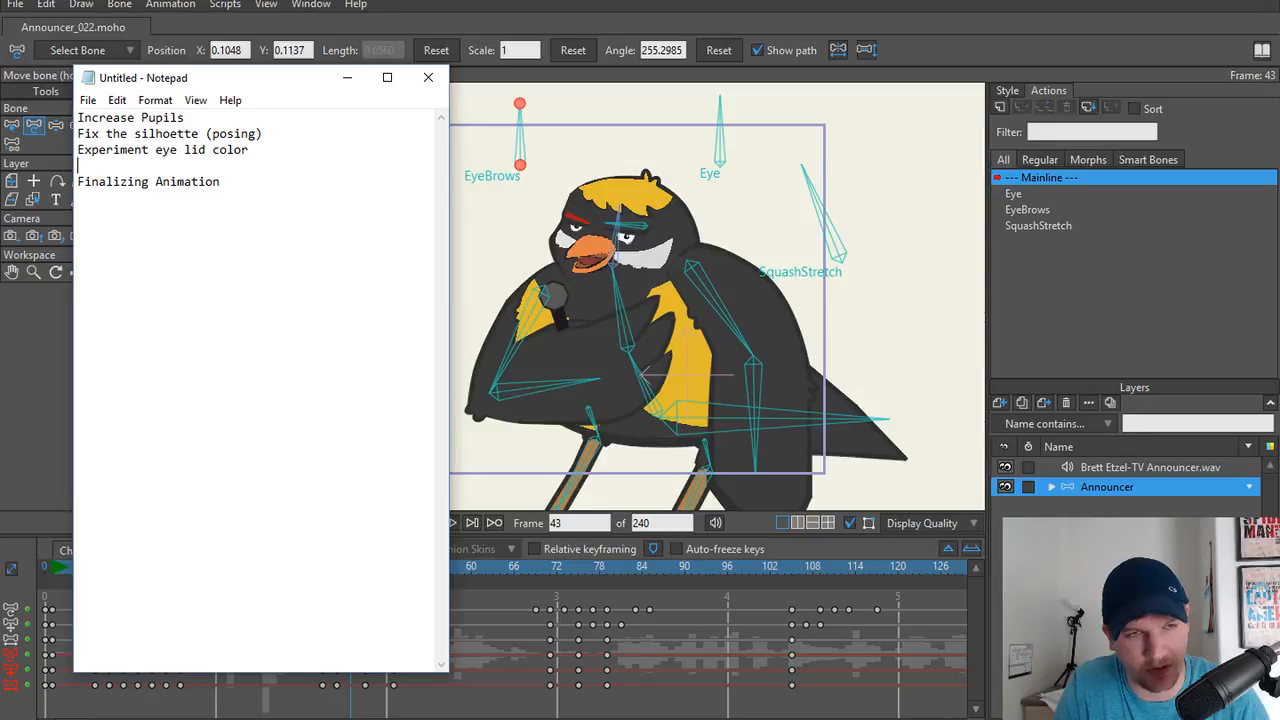
text(Move eyes on ace)
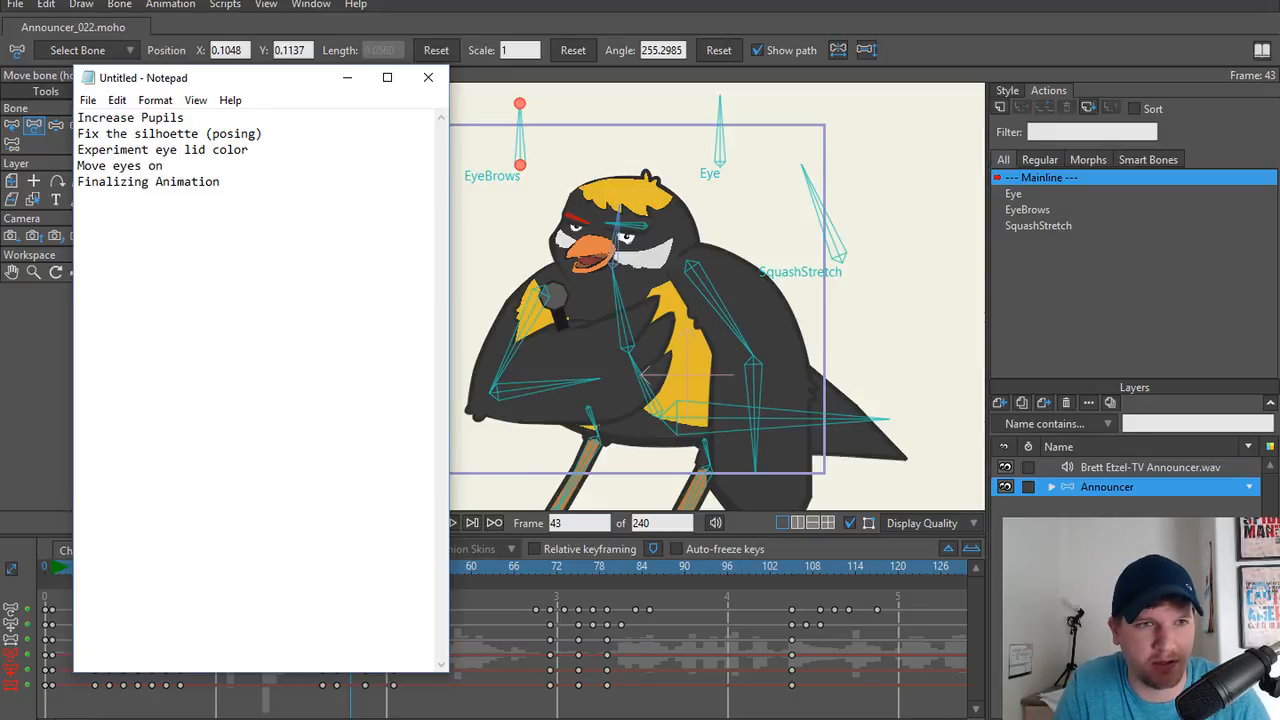
key(BackSpace)
text(ccents)
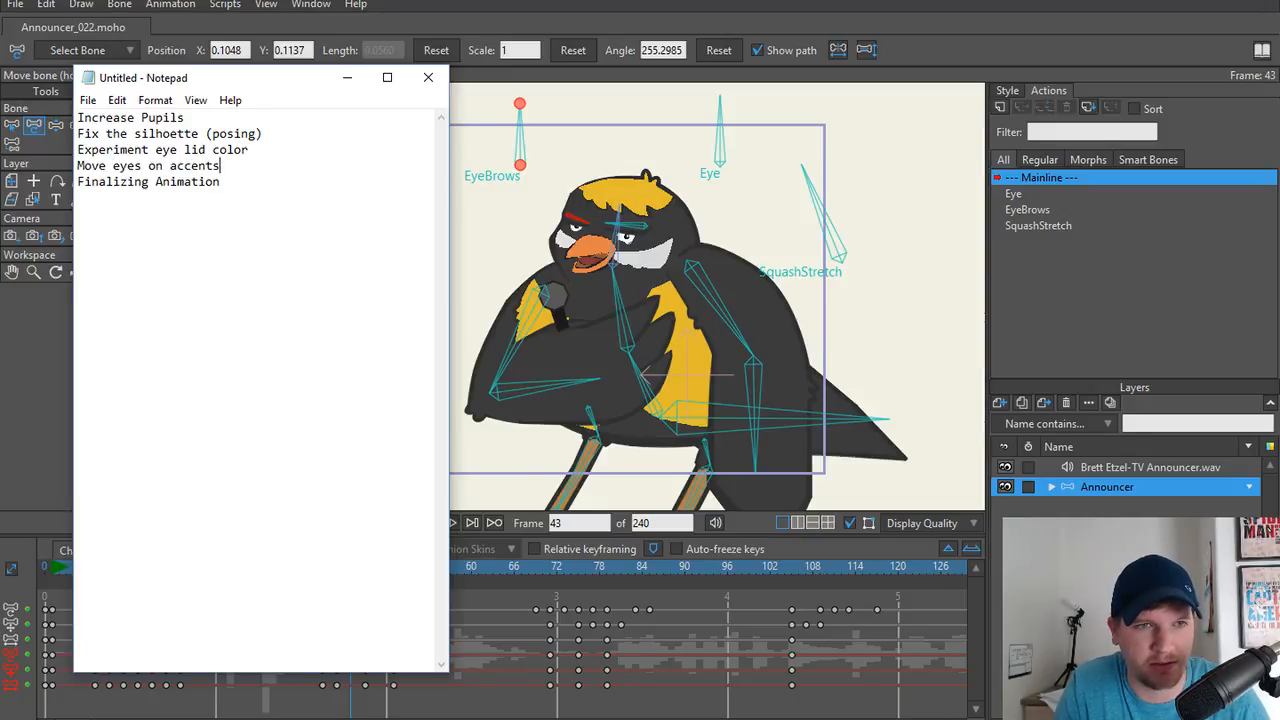
text( of dail)
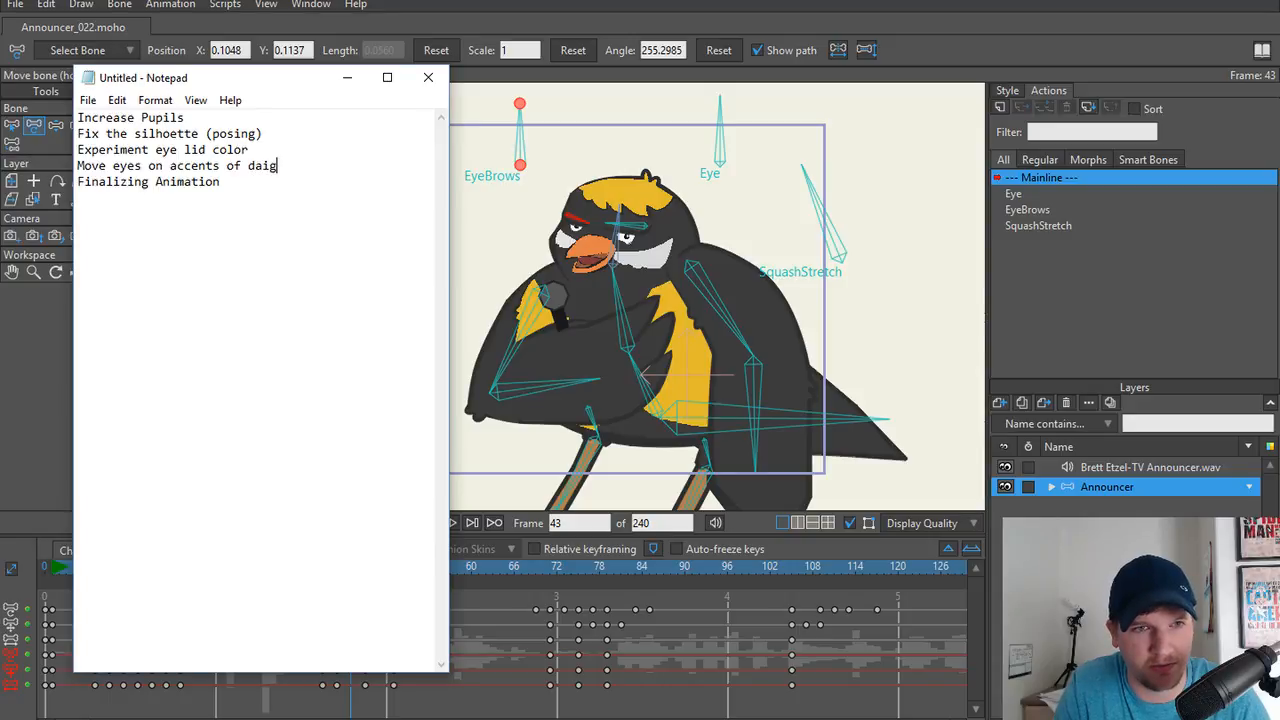
key(BackSpace)
key(BackSpace)
key(BackSpace)
text(ial)
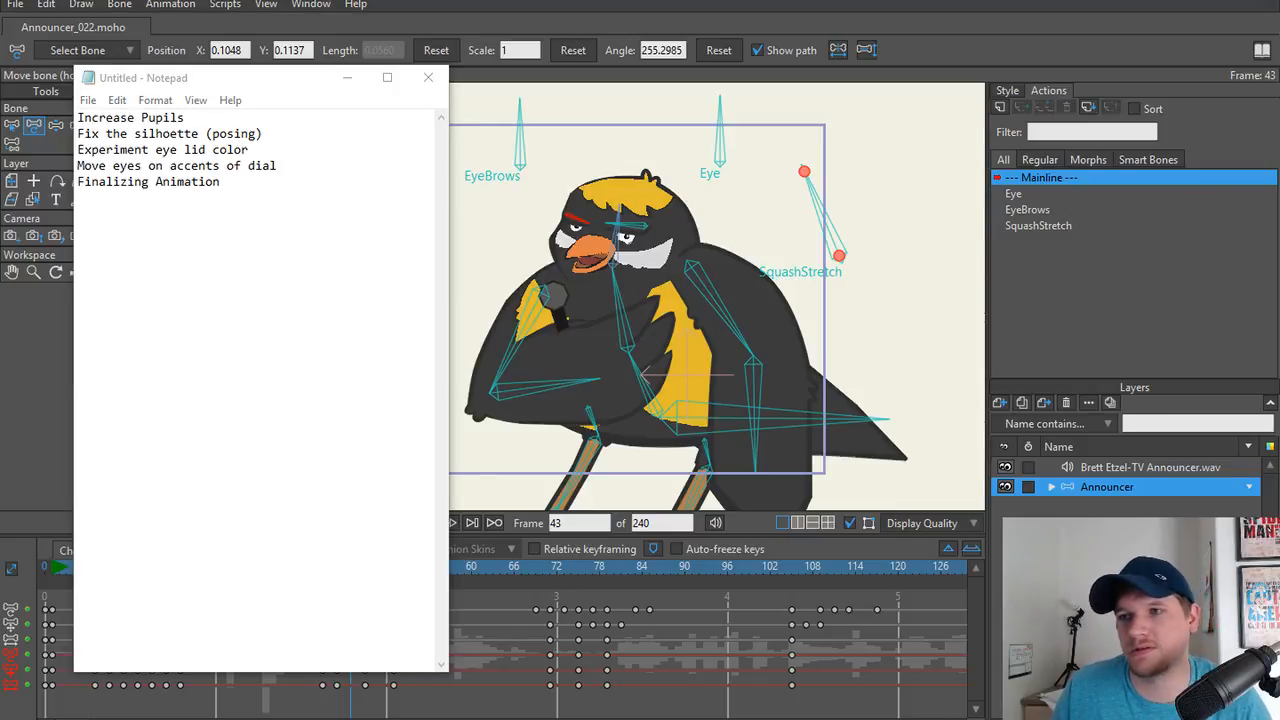
Switch to the browser, expand all comments on the bird video post in the Moho Pros Facebook group, and read the feedback.
key(alt+Tab)
mouse_move(417, 420)
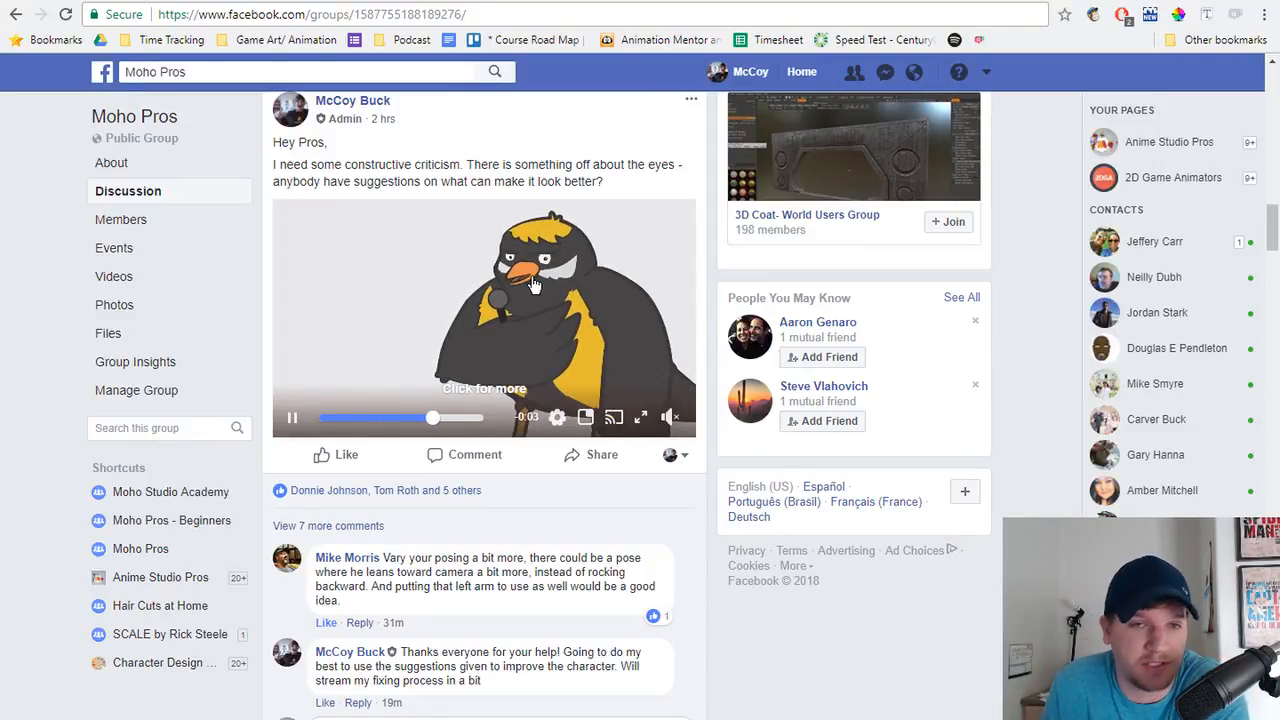
click(345, 527)
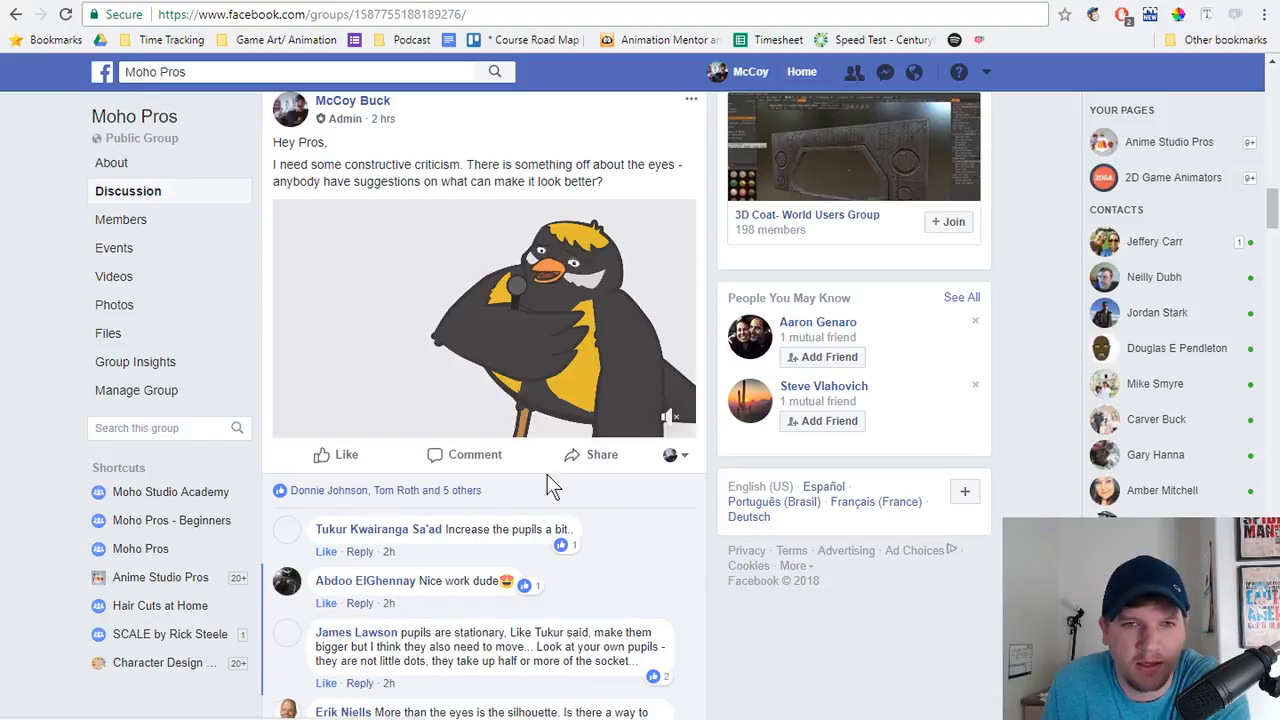
scroll(563, 333, down, 3)
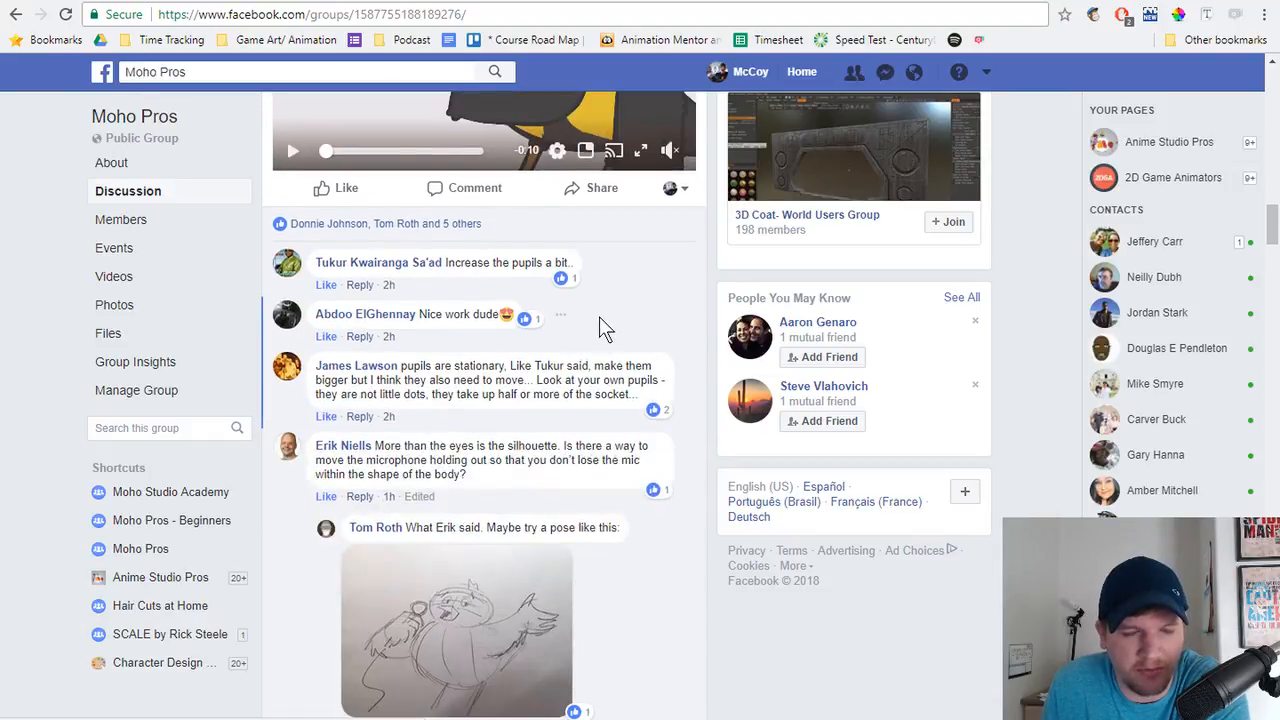
scroll(601, 320, down, 5)
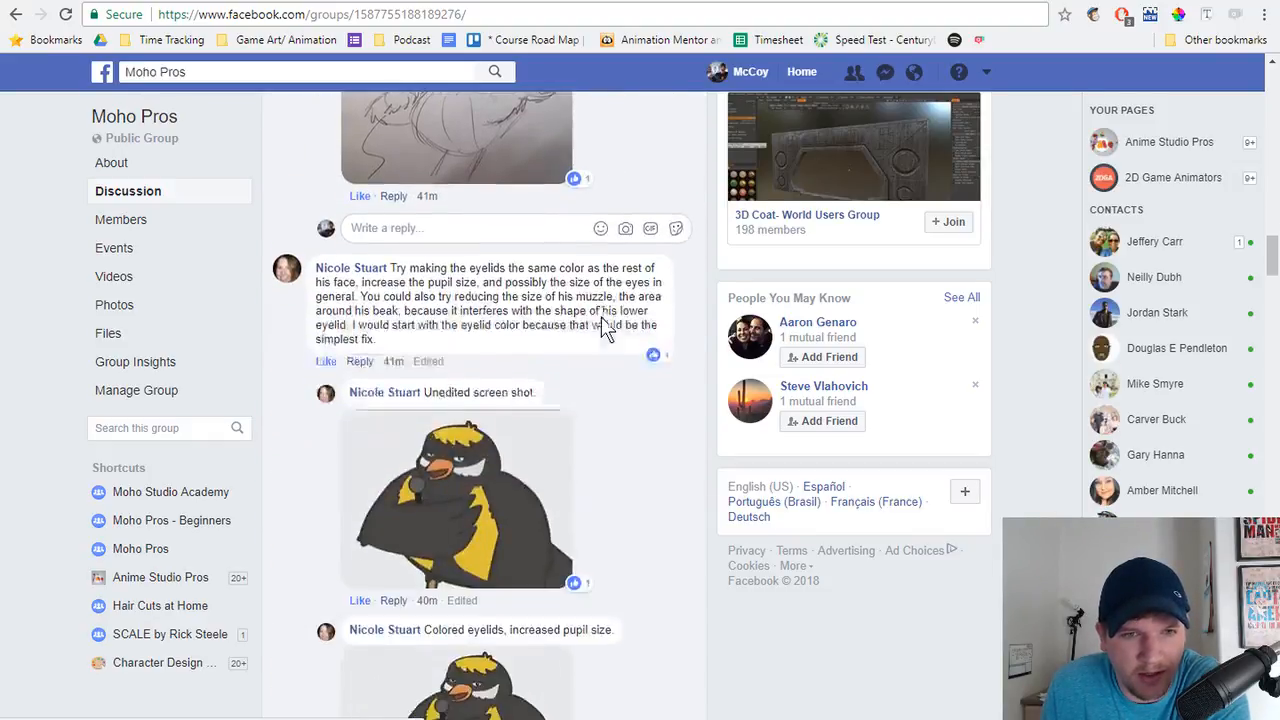
scroll(601, 322, up, 3)
scroll(598, 330, down, 5)
scroll(592, 340, down, 5)
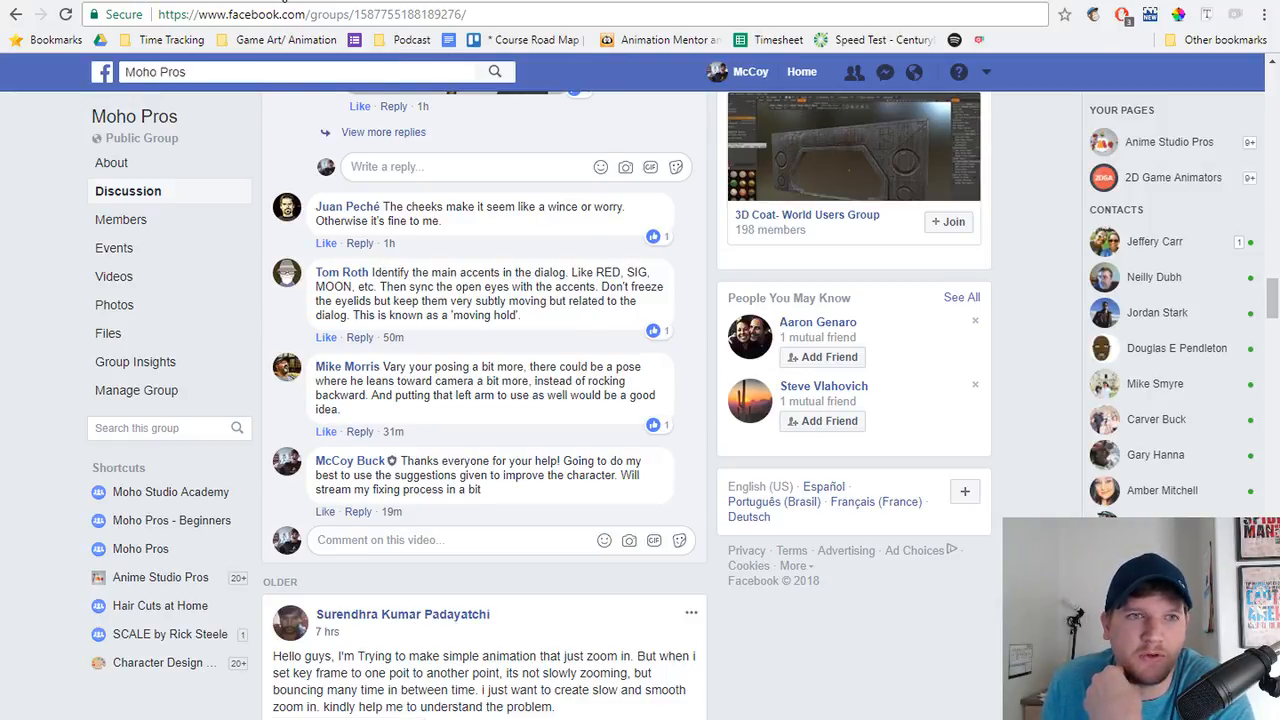
drag(126, 0, 1279, 60)
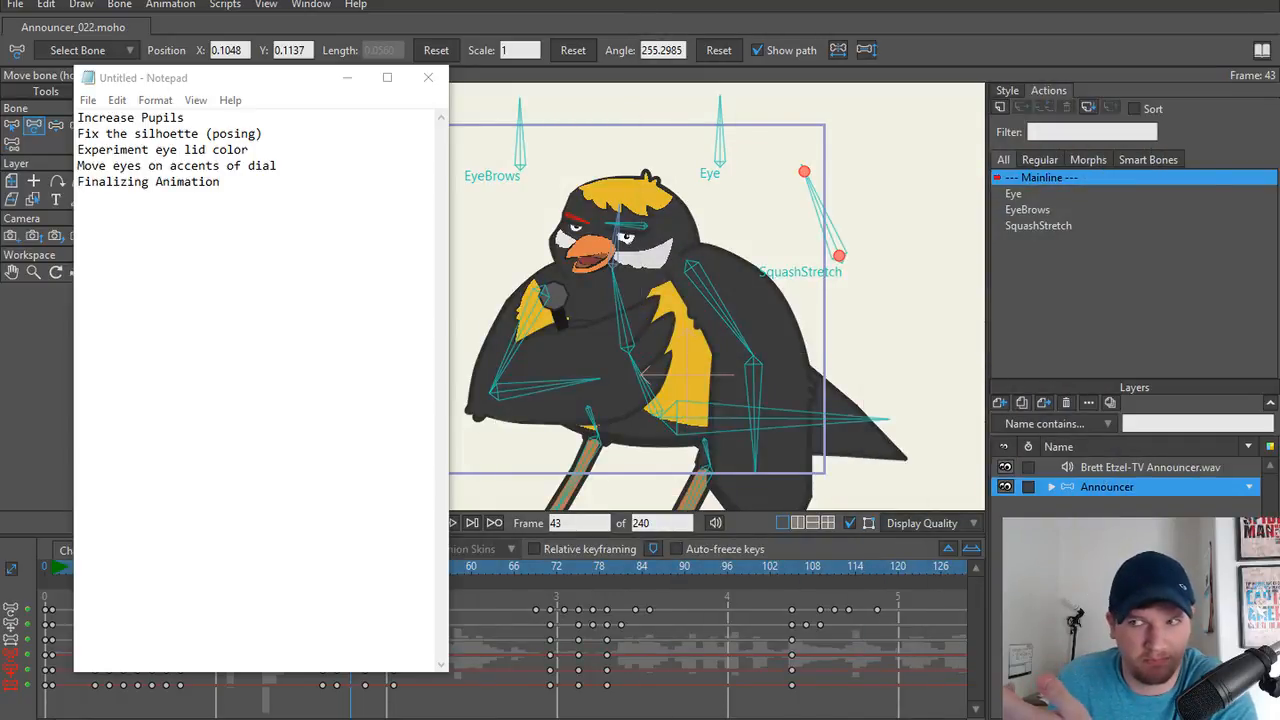
Reword the eye movement item in the Notepad list to "Move eyes on dialogue accents".
click(322, 172)
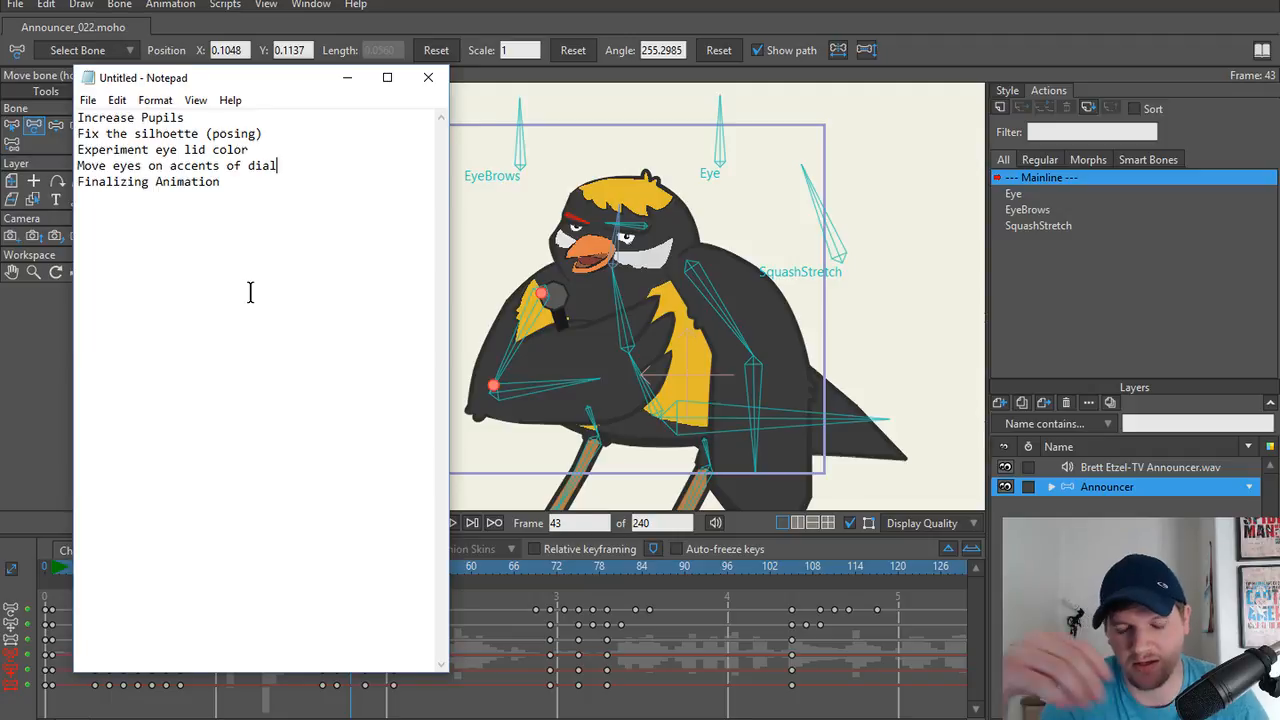
key(BackSpace)
key(BackSpace)
key(BackSpace)
key(BackSpace)
key(BackSpace)
key(BackSpace)
key(BackSpace)
key(BackSpace)
key(BackSpace)
key(BackSpace)
key(BackSpace)
key(BackSpace)
key(BackSpace)
key(BackSpace)
key(BackSpace)
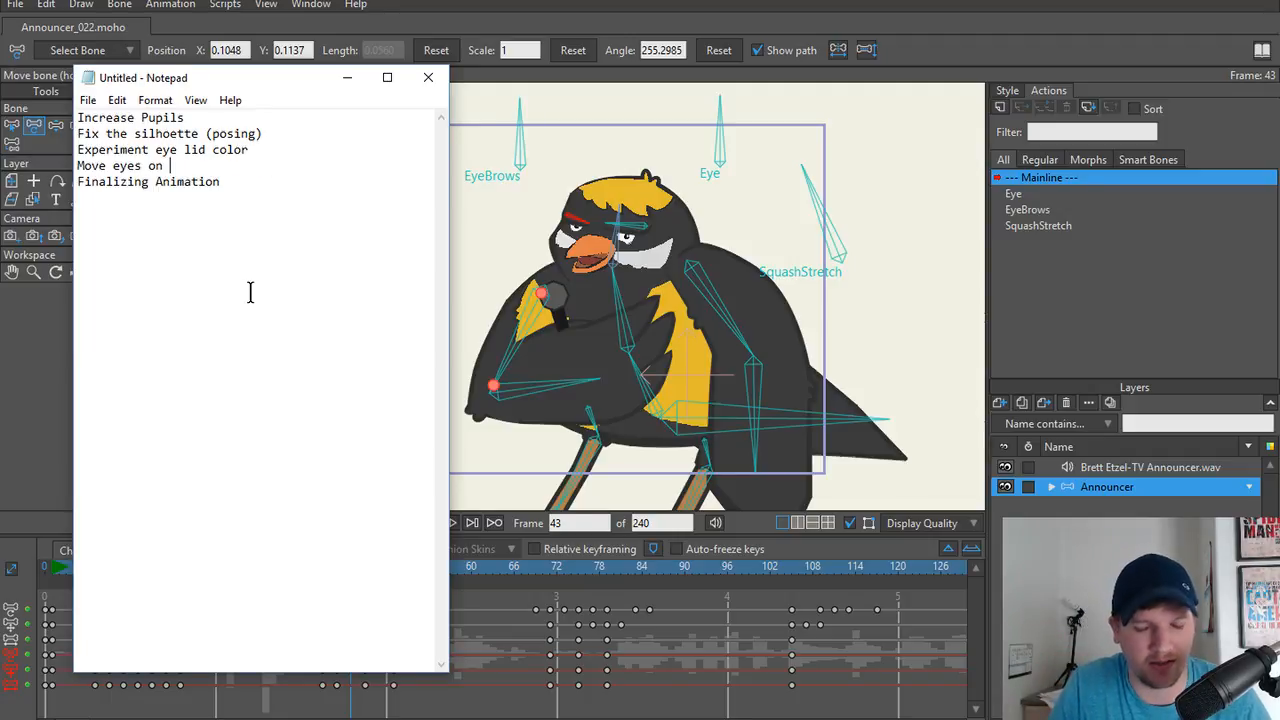
text(dialog)
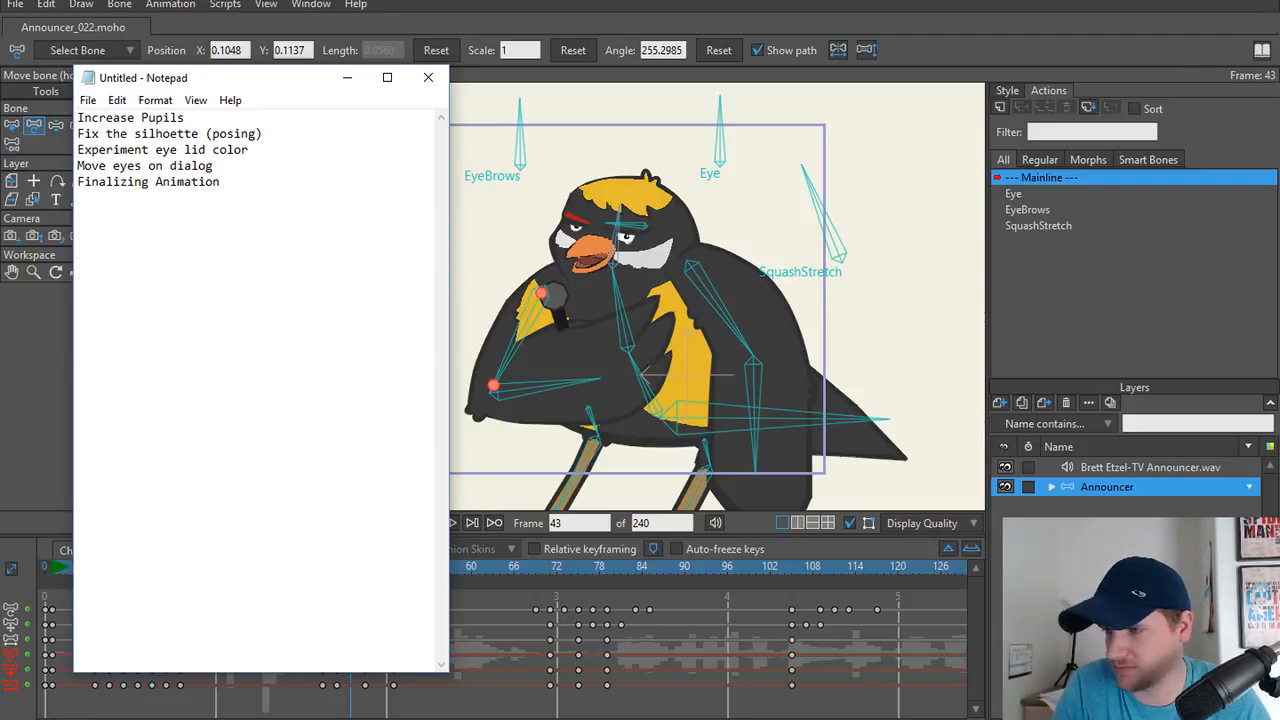
text(u)
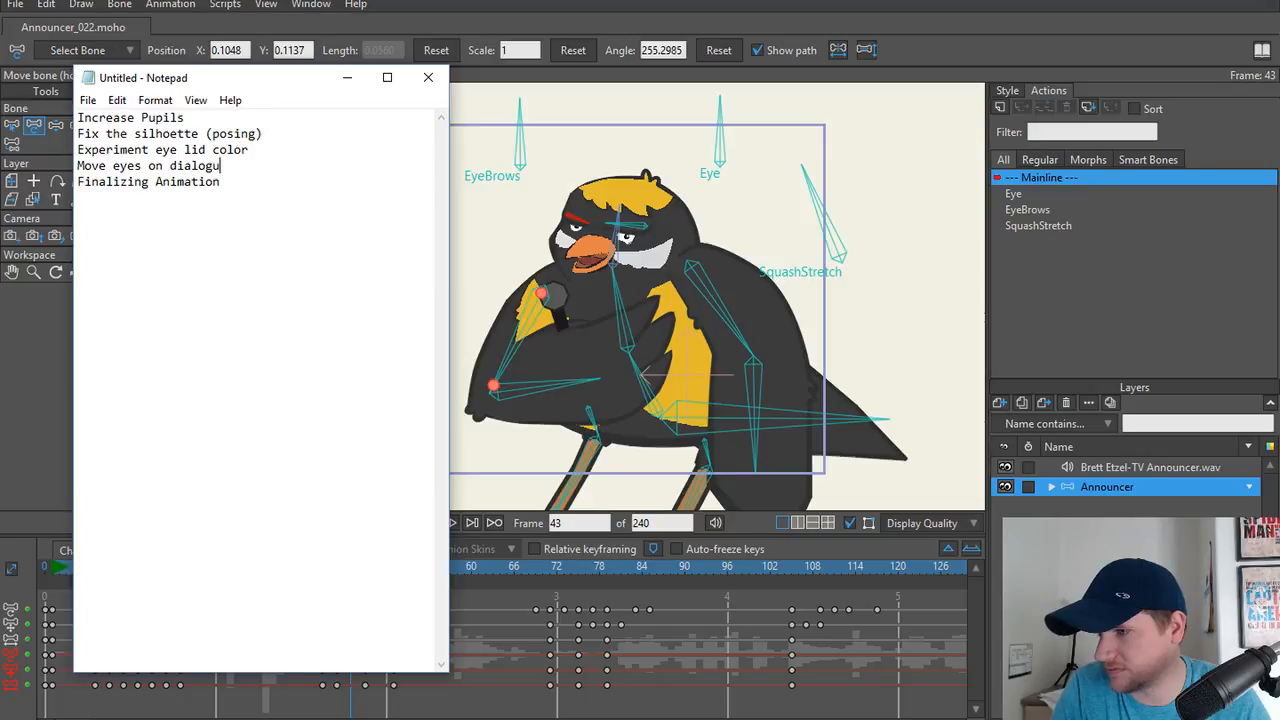
text(e accents)
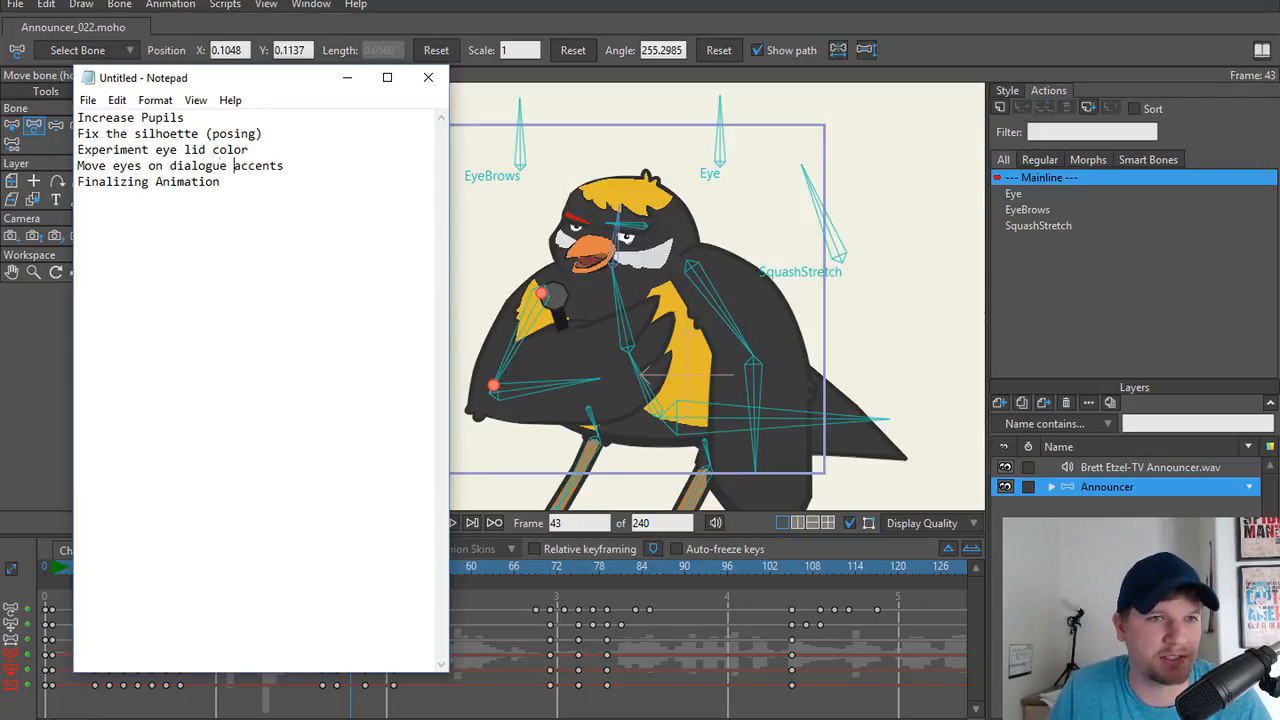
Replace the word "Move" with "Sync" in the dialogue accents item and put the Notepad list away.
key(Left)
key(Left)
key(Left)
key(Left)
key(Left)
key(Left)
key(Left)
key(Left)
key(Left)
key(Left)
key(Left)
key(Left)
key(Left)
key(Left)
key(Left)
key(Left)
key(Left)
key(Left)
key(BackSpace)
key(BackSpace)
key(BackSpace)
key(BackSpace)
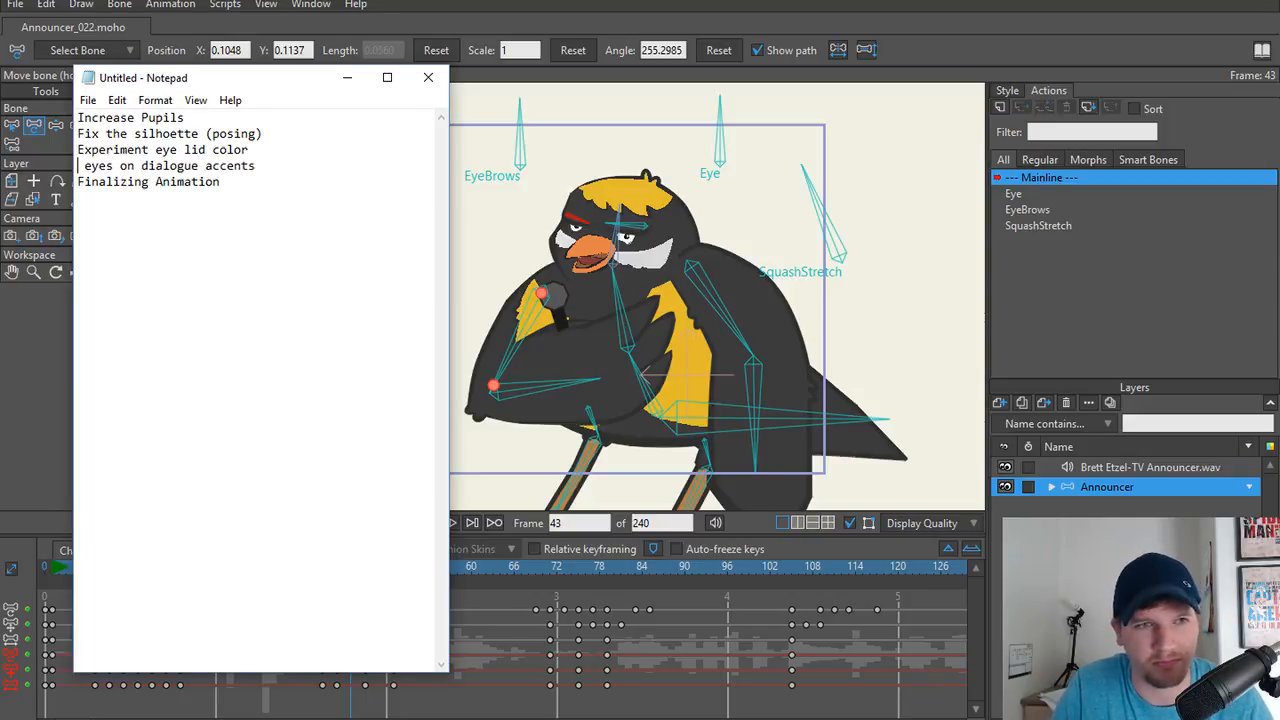
text(Syn)
key(BackSpace)
key(BackSpace)
text(y )
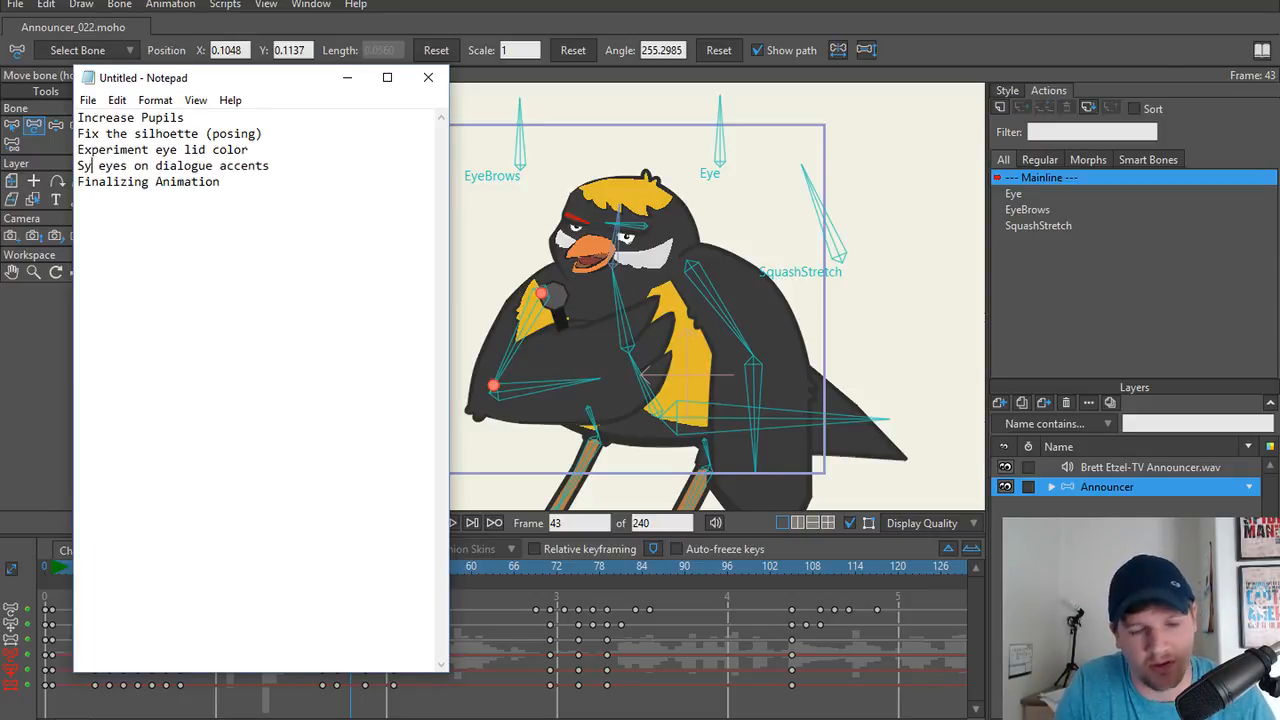
text(nc)
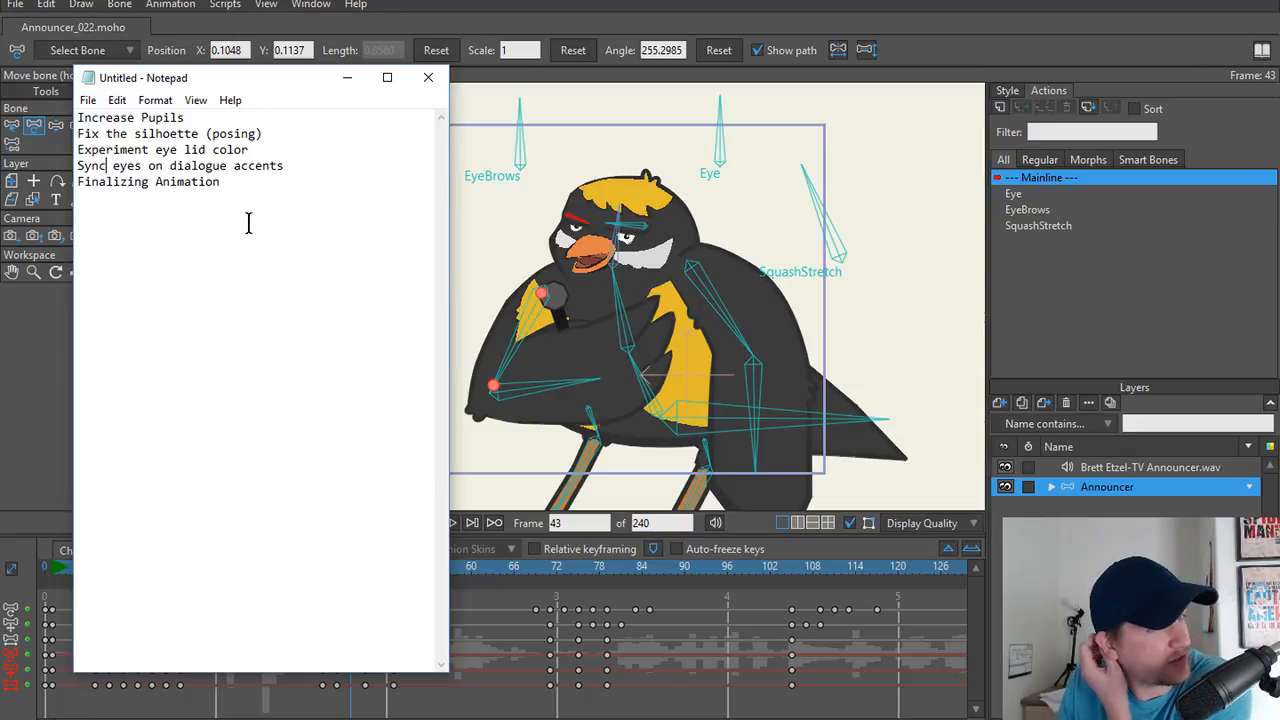
click(343, 85)
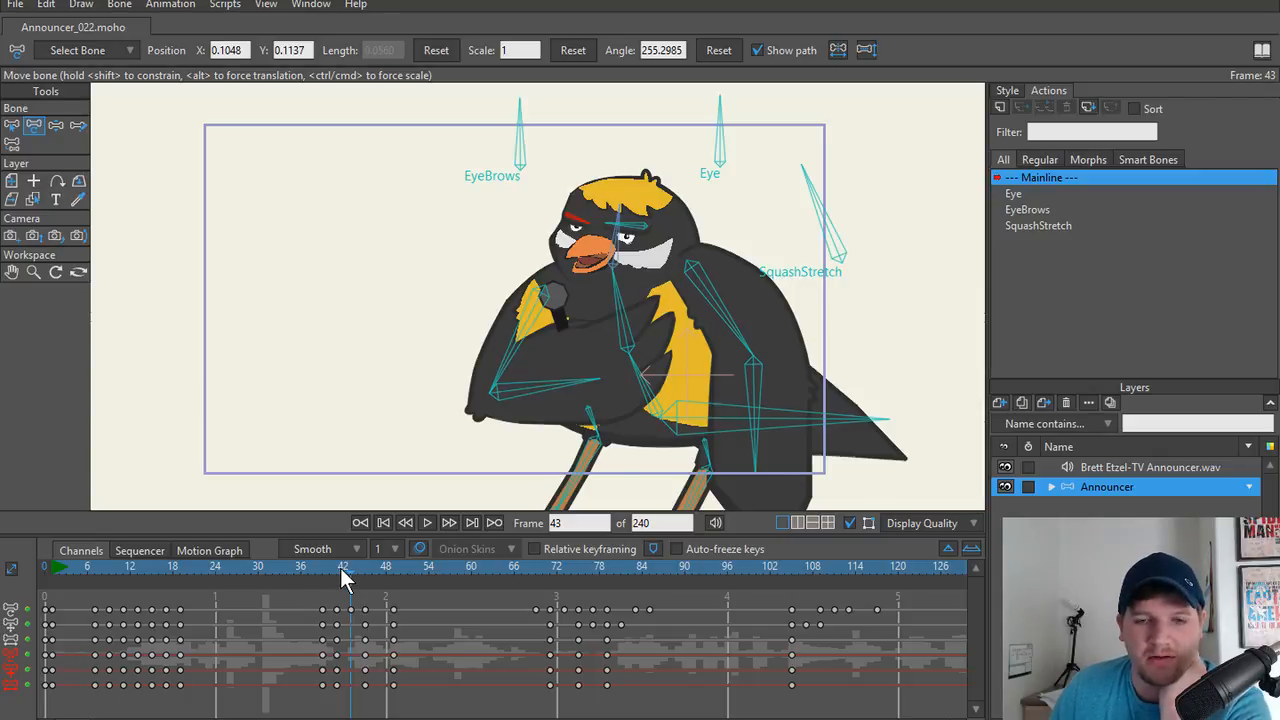
Freeze the pose of the Announcer rig at frame 43 by keying all its bone channels.
drag(340, 568, 352, 565)
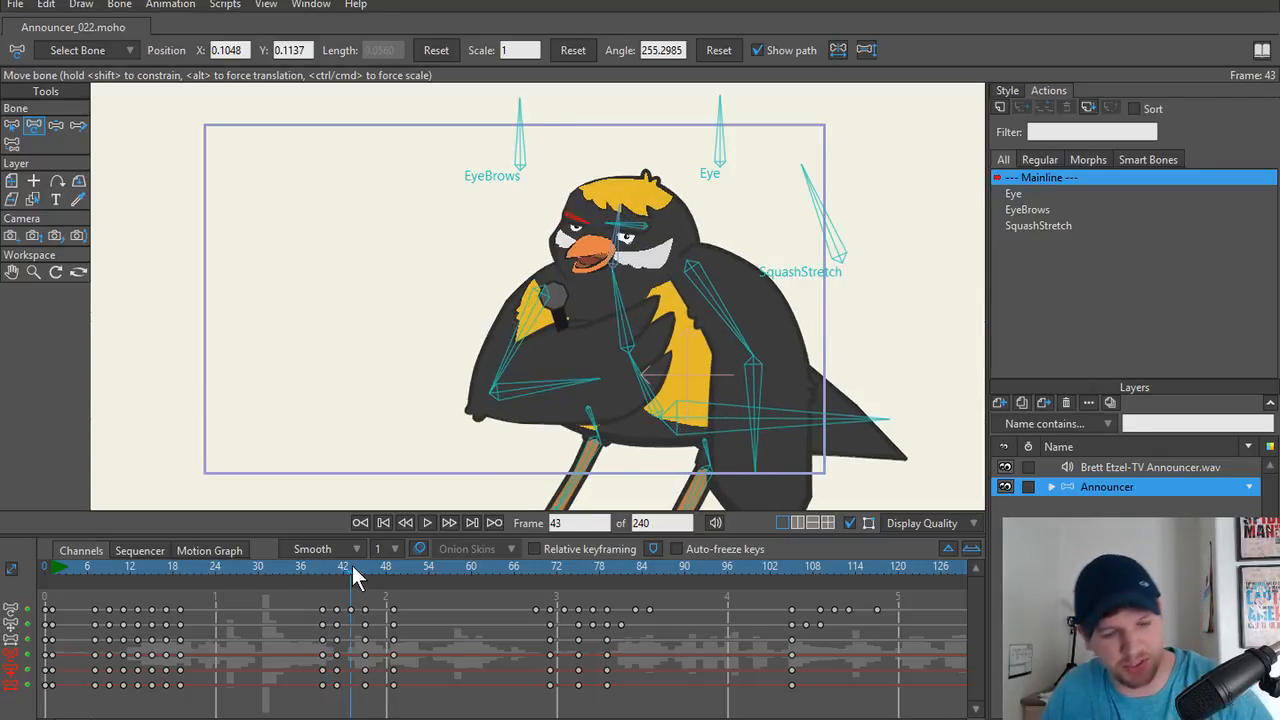
click(355, 549)
click(532, 566)
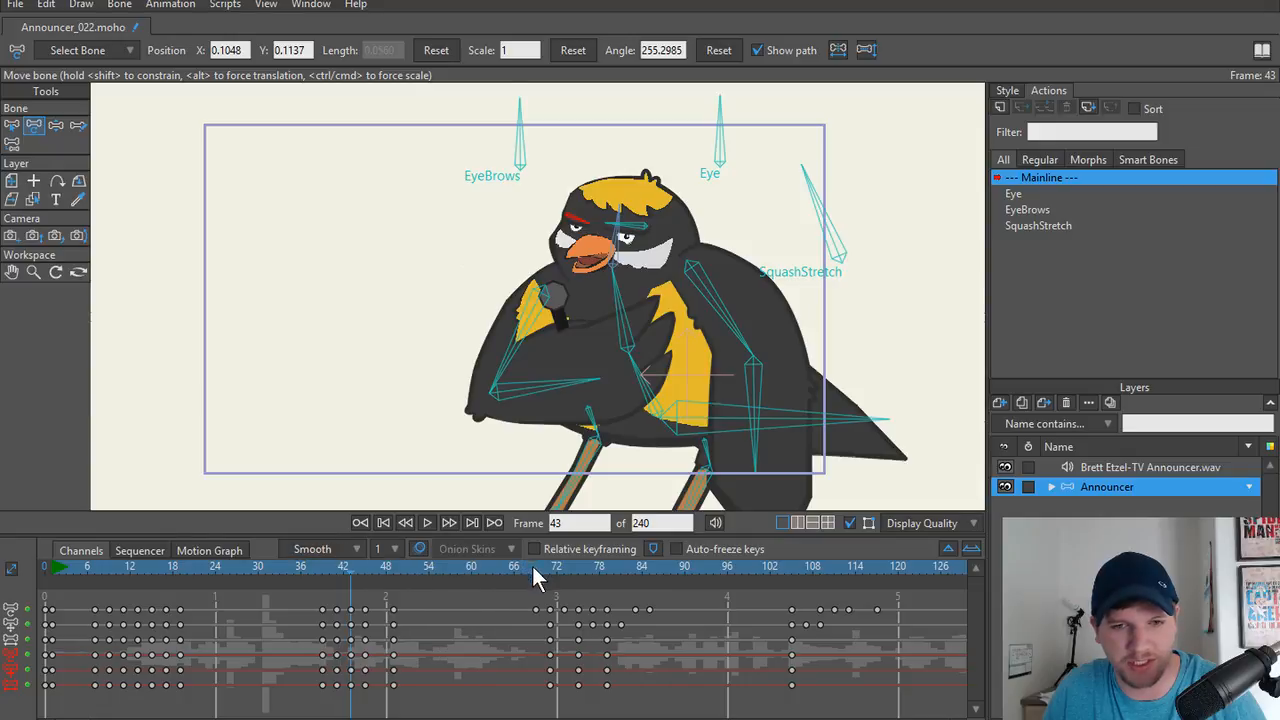
Freeze the Announcer rig's pose on each existing keyframe from frame 69 through frame 117.
drag(348, 564, 535, 566)
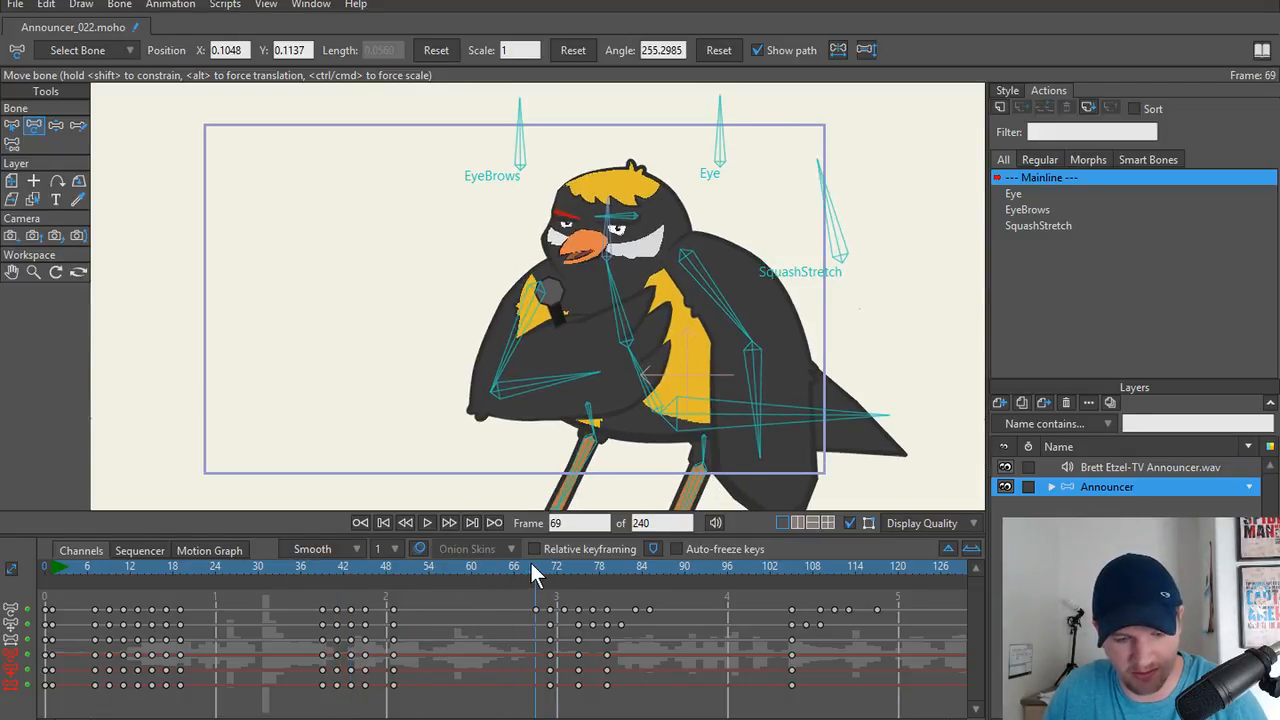
key(ctrl+f)
key(Right)
key(Right)
key(Right)
key(Right)
key(Right)
key(Right)
key(Right)
key(Right)
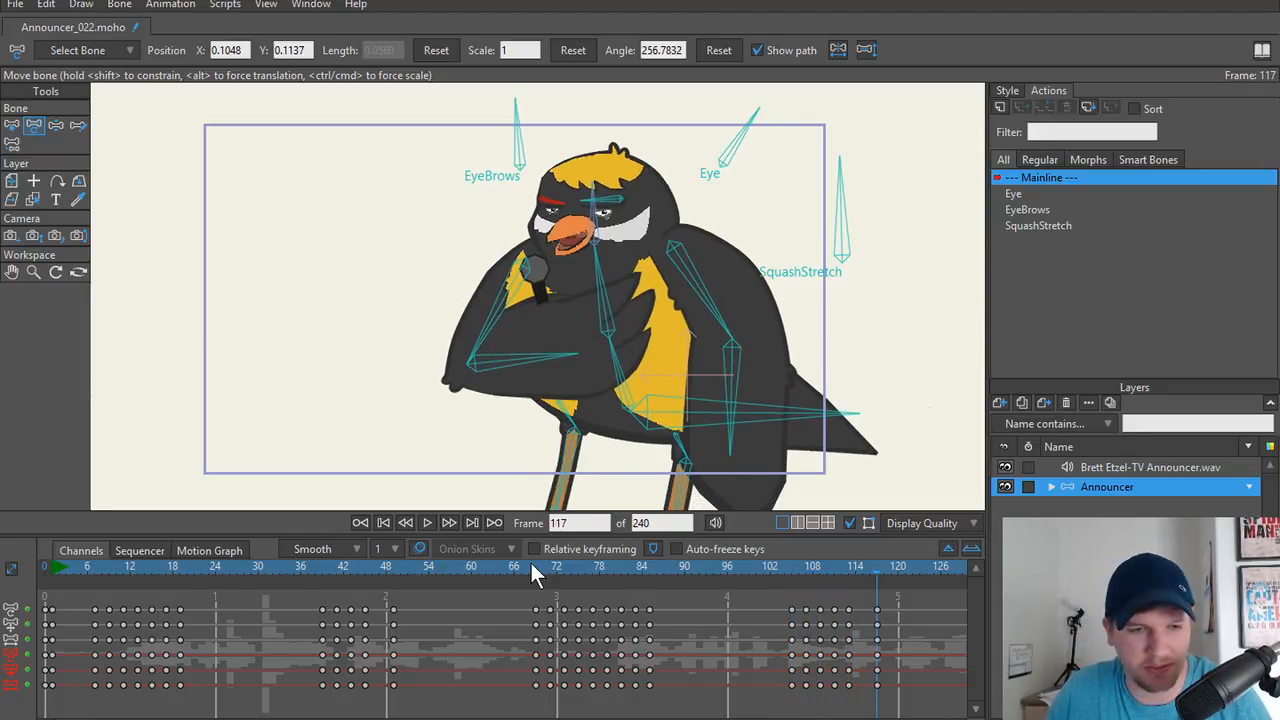
Freeze the Announcer rig's pose on the existing keyframes at frames 143, 145 and 147.
scroll(506, 640, right, 10)
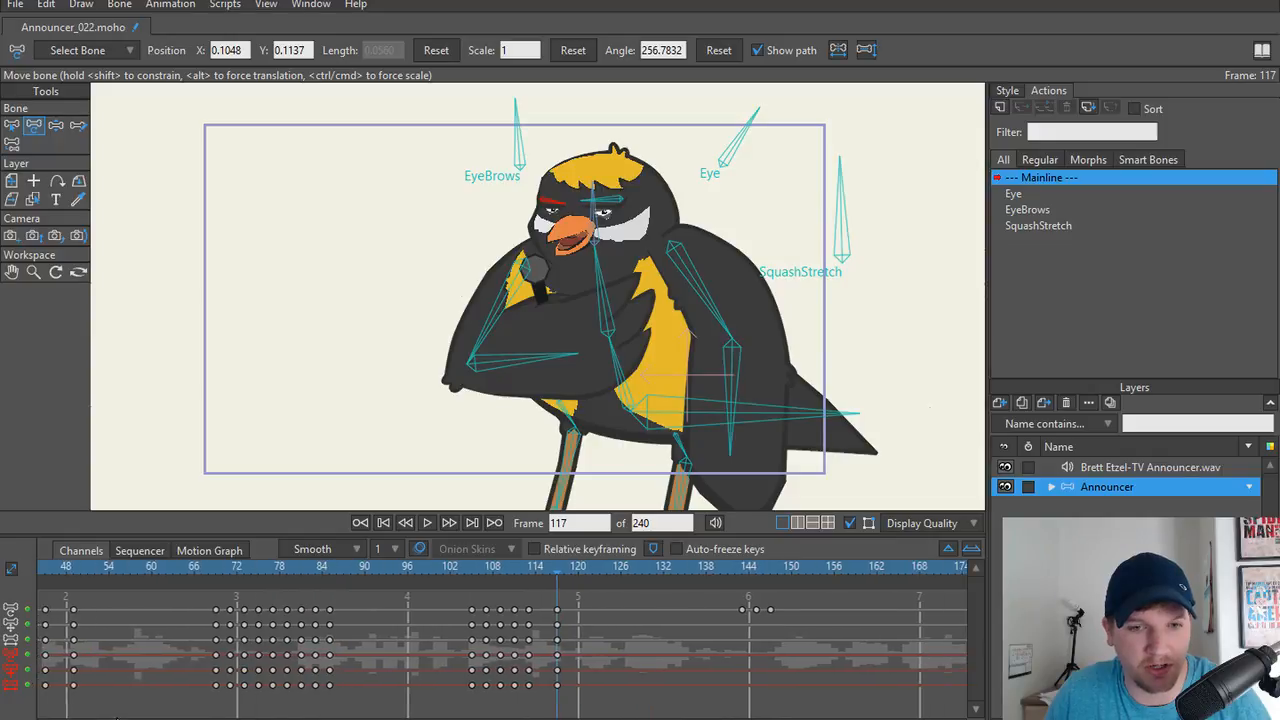
click(428, 567)
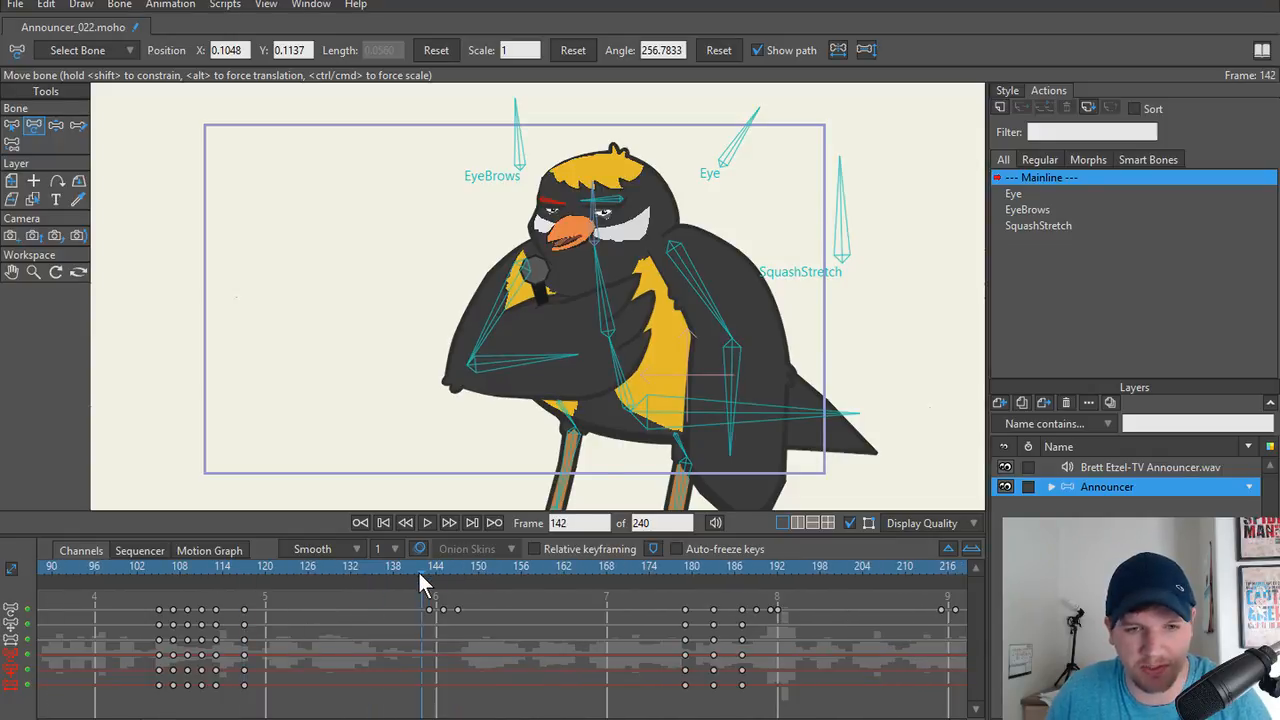
key(Right)
key(ctrl+f)
key(Right)
key(Right)
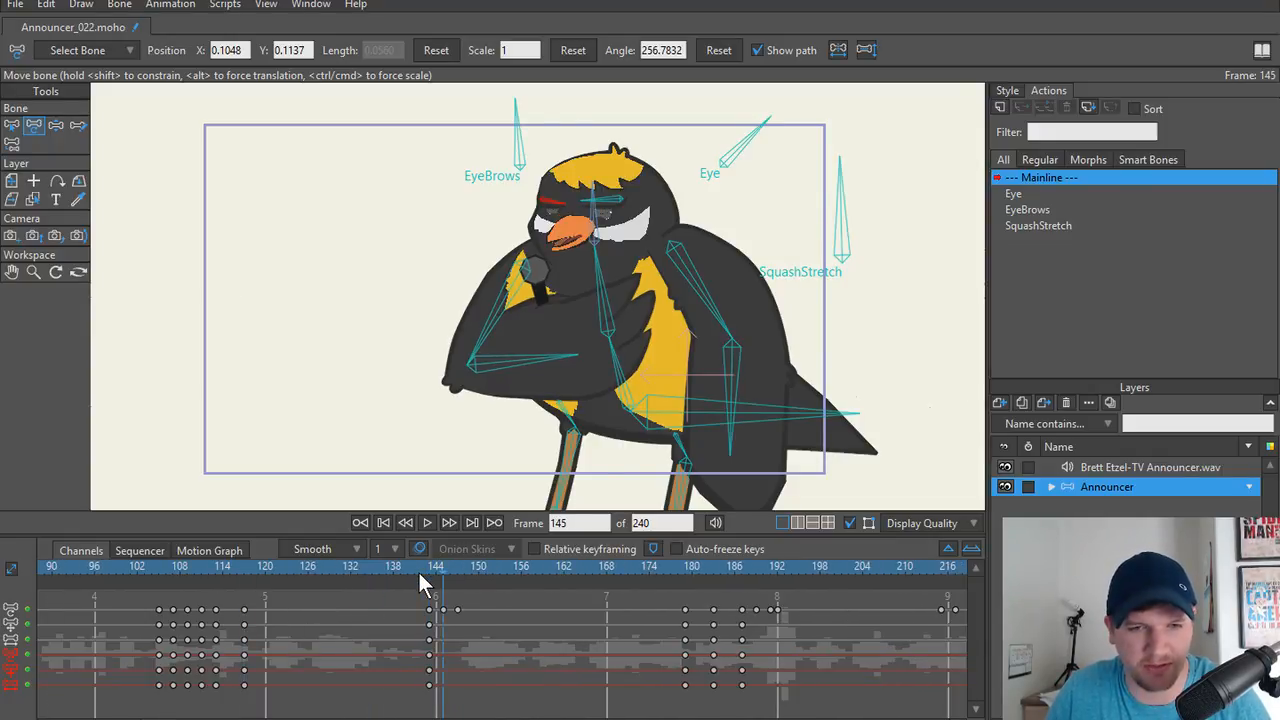
key(ctrl+v)
key(Right)
key(Right)
key(ctrl+f)
Freeze the Announcer rig's pose on the keyframes at frames 189 and 191.
key(Right)
key(Right)
key(Right)
key(Right)
key(Right)
key(Right)
key(Right)
key(Right)
key(Right)
key(Right)
key(Right)
key(Right)
key(Right)
key(Right)
key(Right)
key(Right)
key(Right)
key(Right)
key(Right)
key(Right)
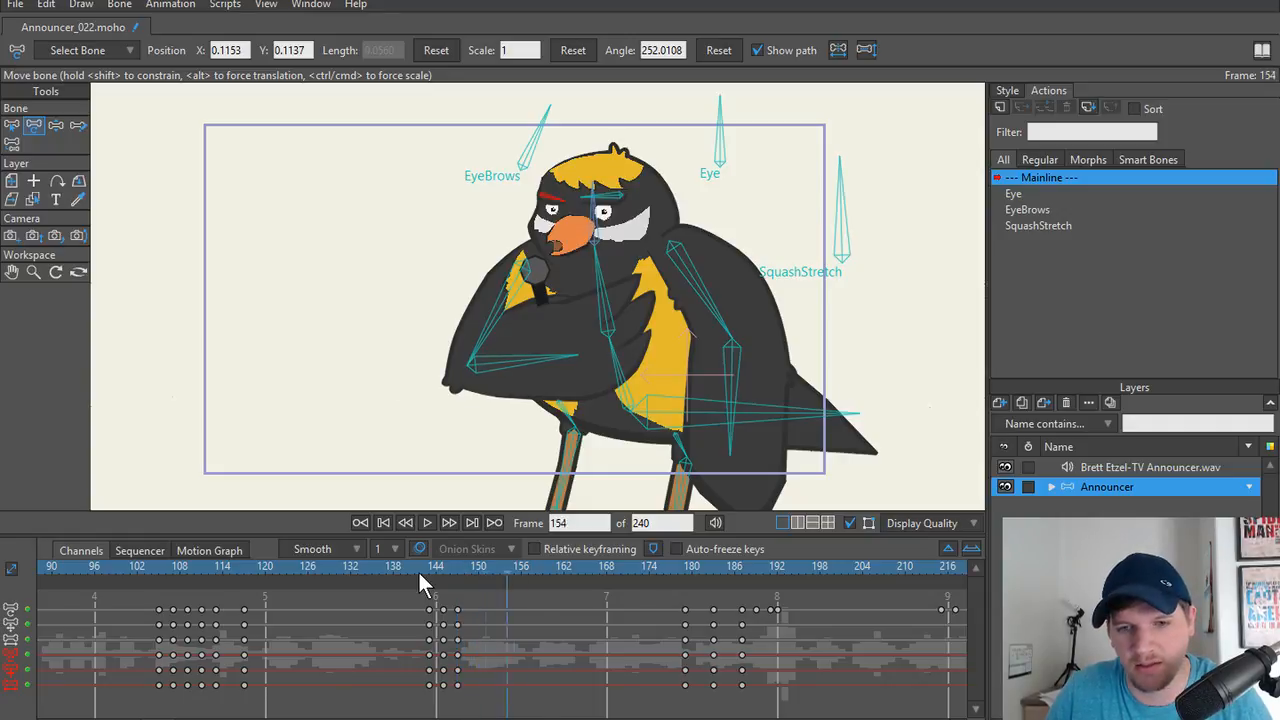
key(Right)
key(Right)
key(Right)
key(Right)
key(Right)
key(Right)
key(Right)
key(Right)
key(Right)
key(Right)
key(Right)
key(Right)
key(Right)
key(Right)
key(Right)
key(Right)
key(Right)
key(Right)
key(Right)
key(Right)
key(Left)
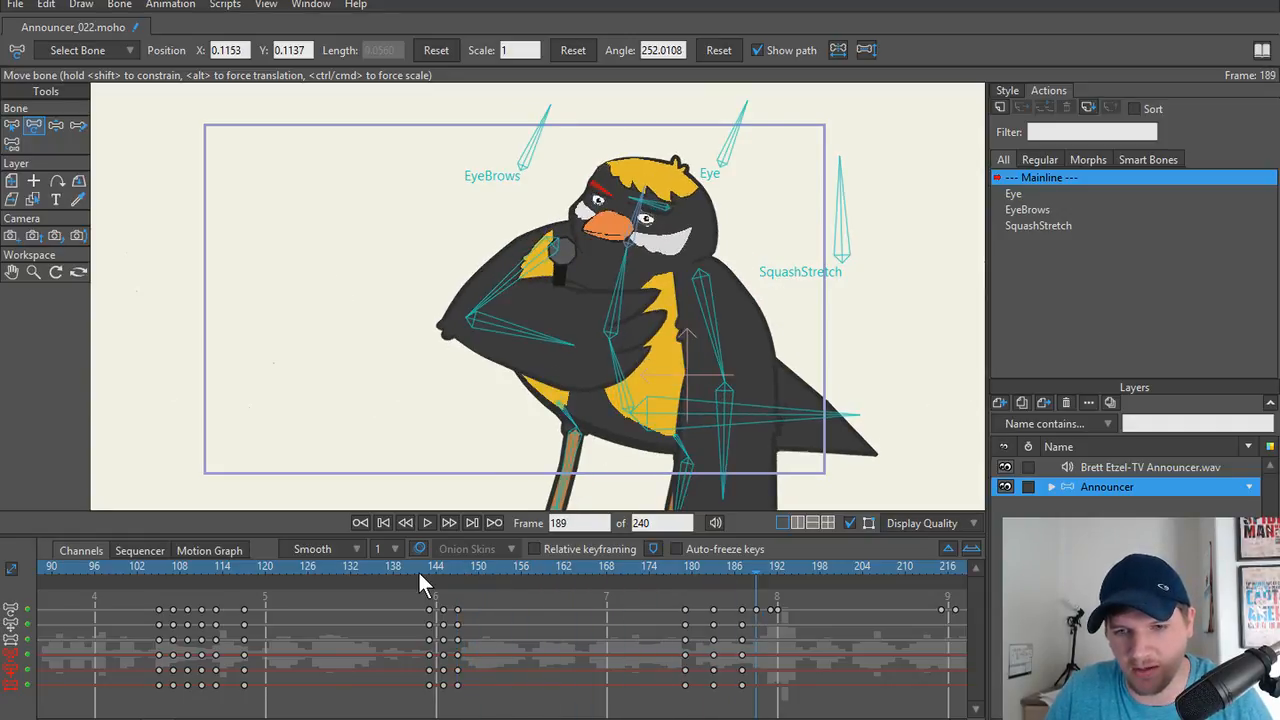
key(ctrl+v)
key(Right)
key(Right)
key(Right)
key(ctrl+v)
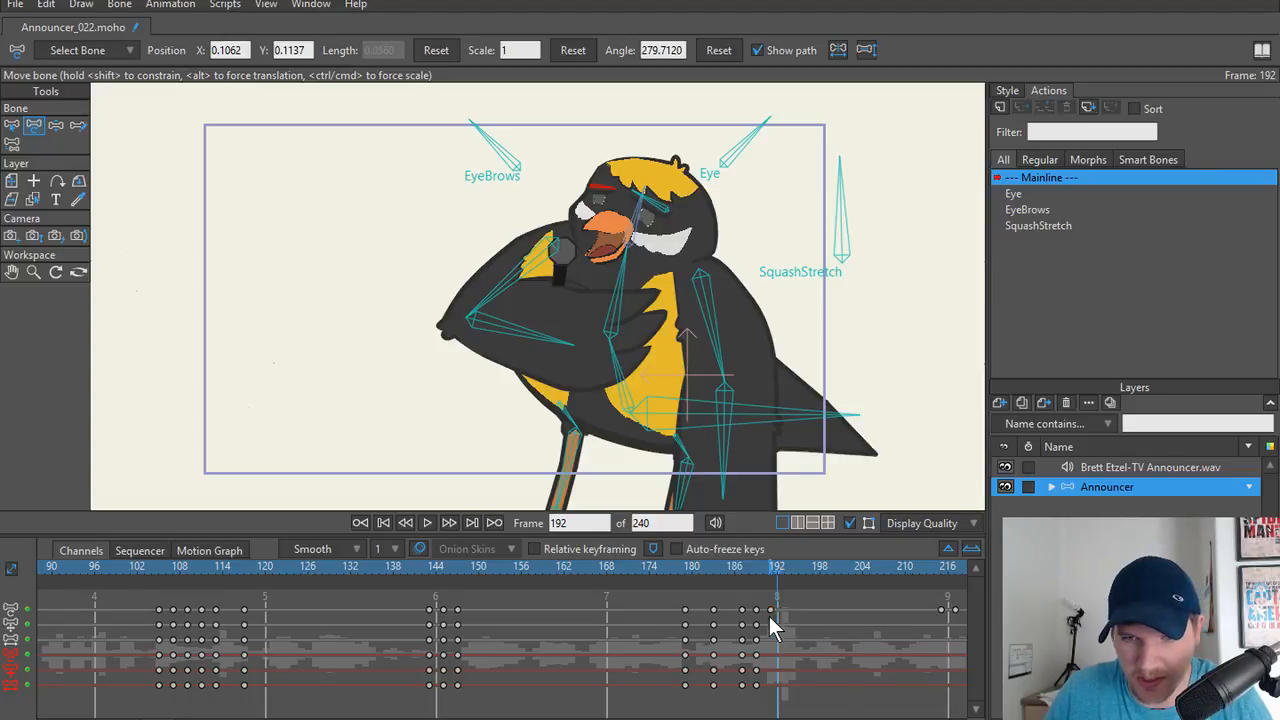
drag(769, 563, 768, 561)
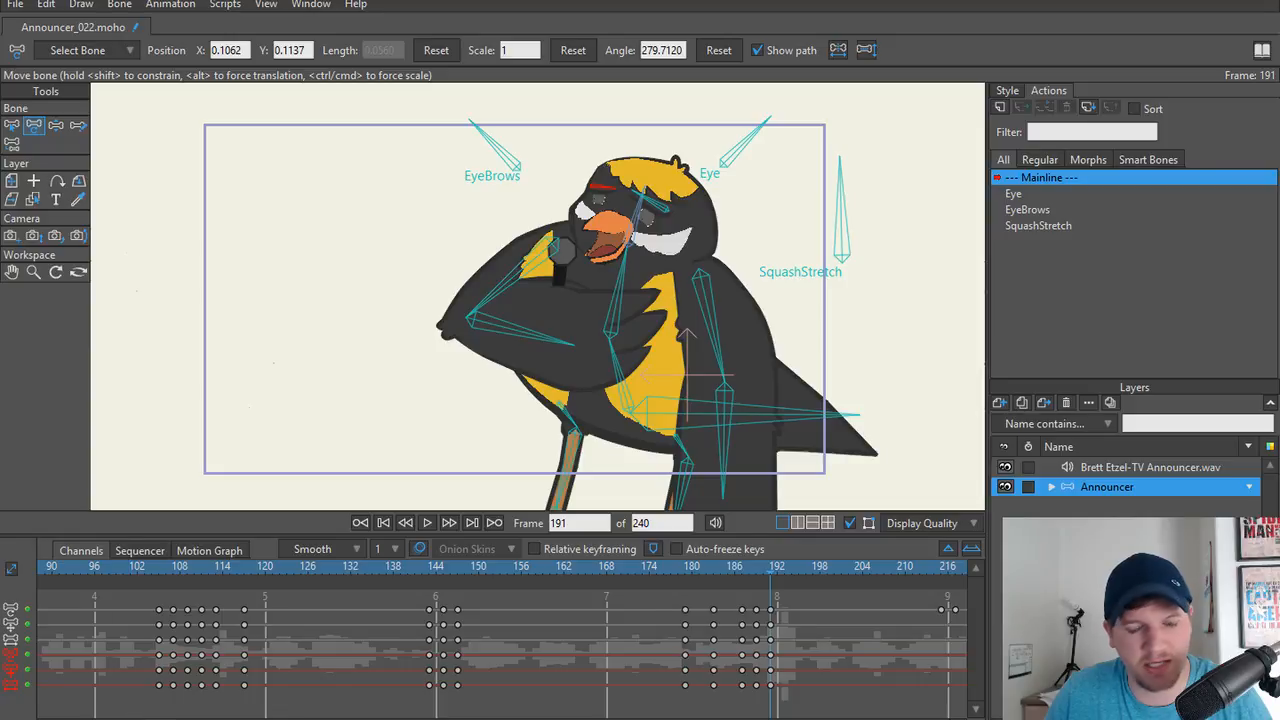
Freeze the Announcer rig's pose on the remaining keyframes at frames 215, 217, 219 and 223.
scroll(684, 629, right, 5)
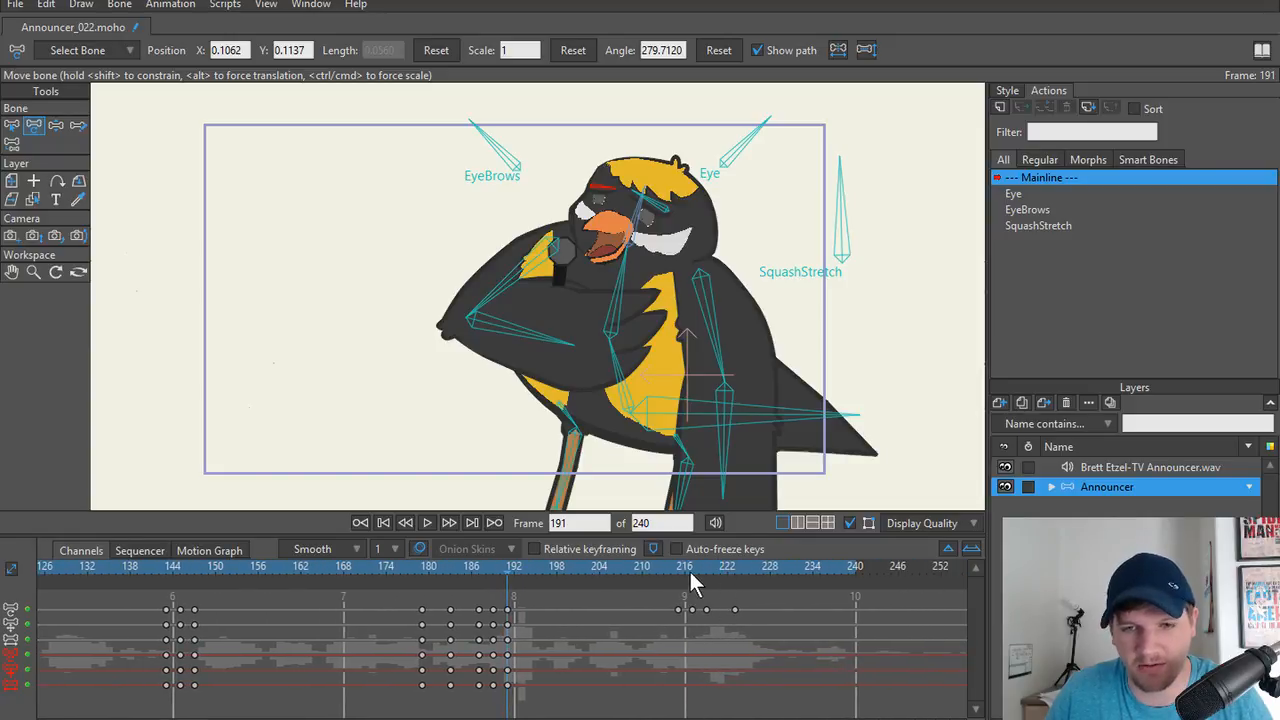
click(683, 570)
key(ctrl+f)
key(Right)
key(Right)
key(ctrl+f)
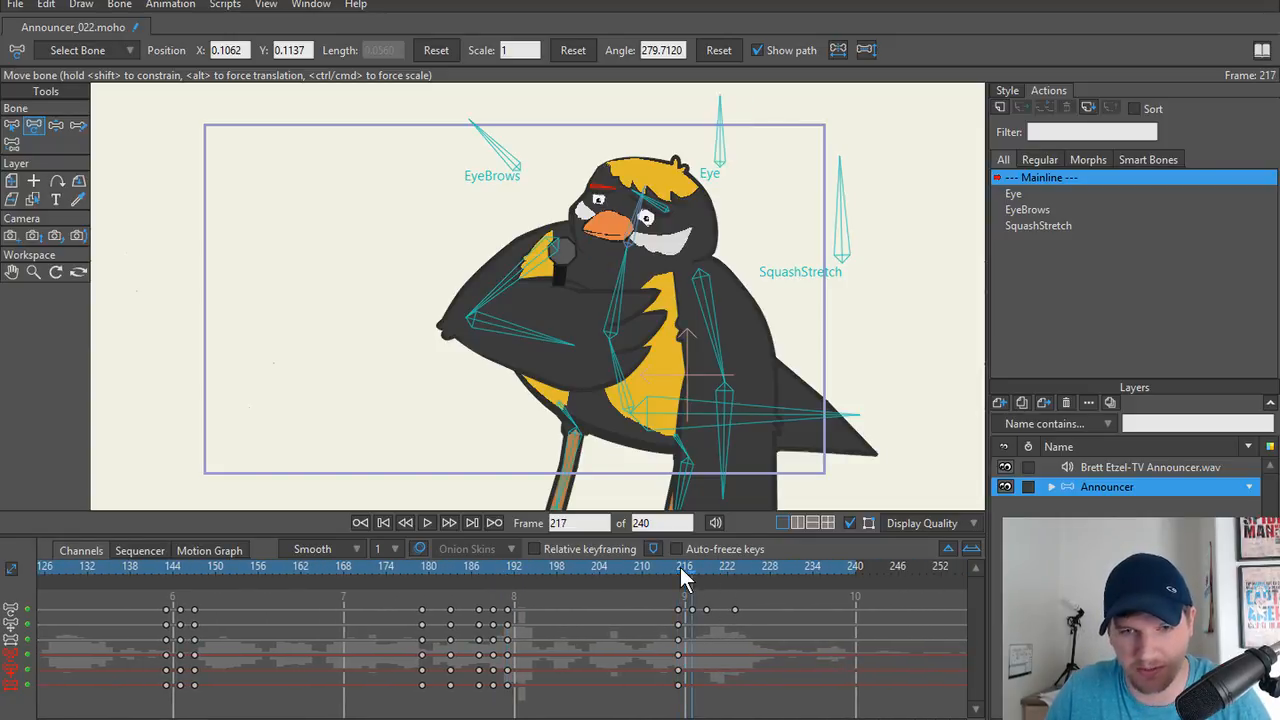
key(Right)
key(Right)
key(ctrl+f)
key(Right)
key(Right)
key(Right)
key(Right)
key(ctrl+f)
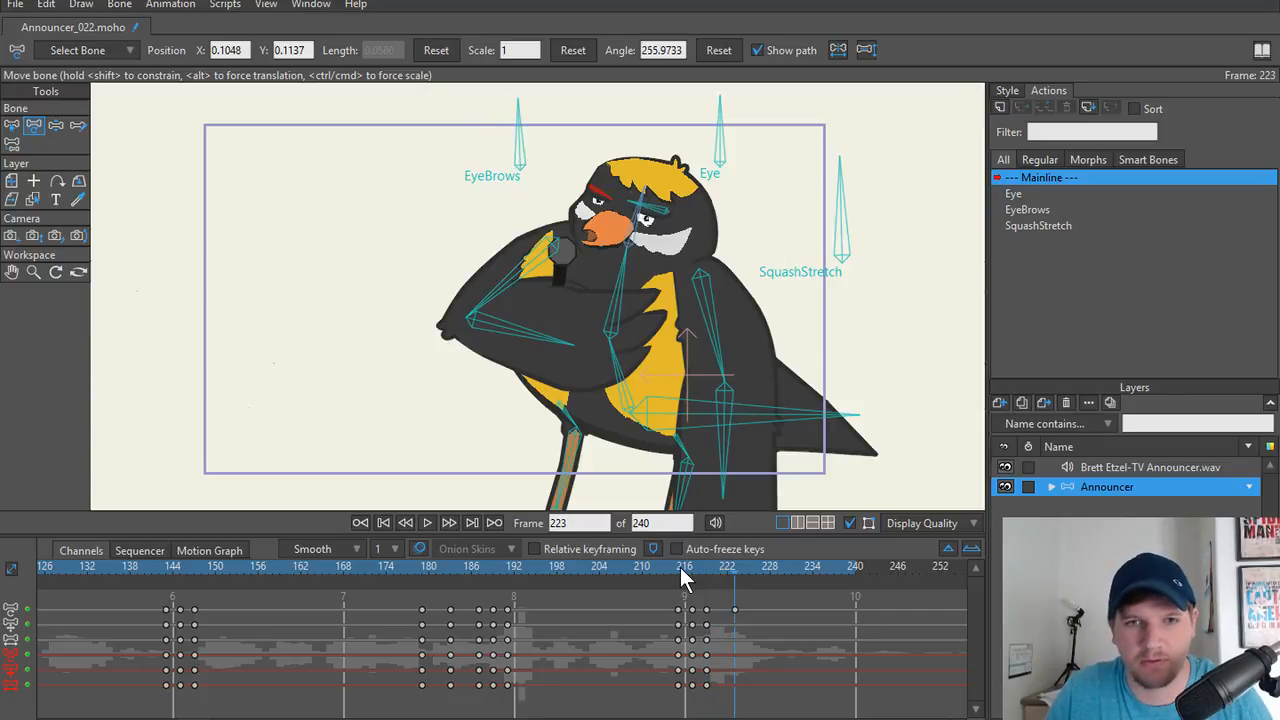
Return to frame 0 and deselect all bones of the Announcer rig.
click(384, 523)
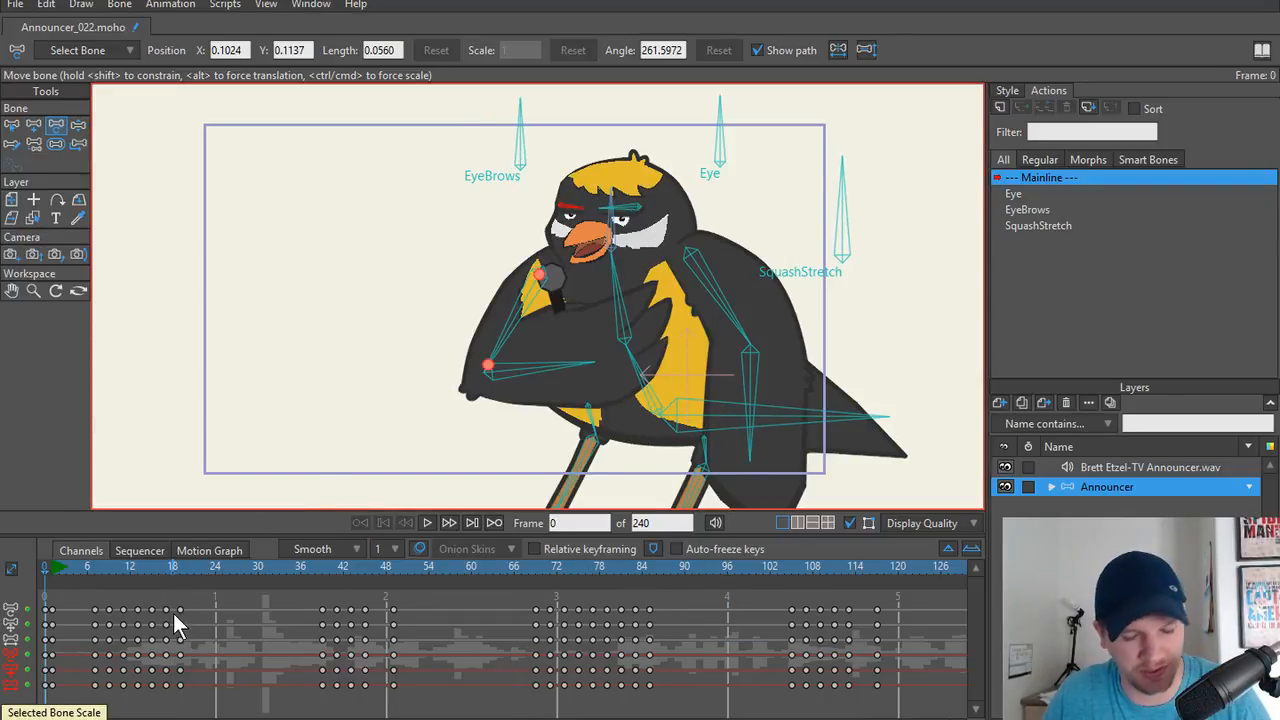
key(b)
click(146, 448)
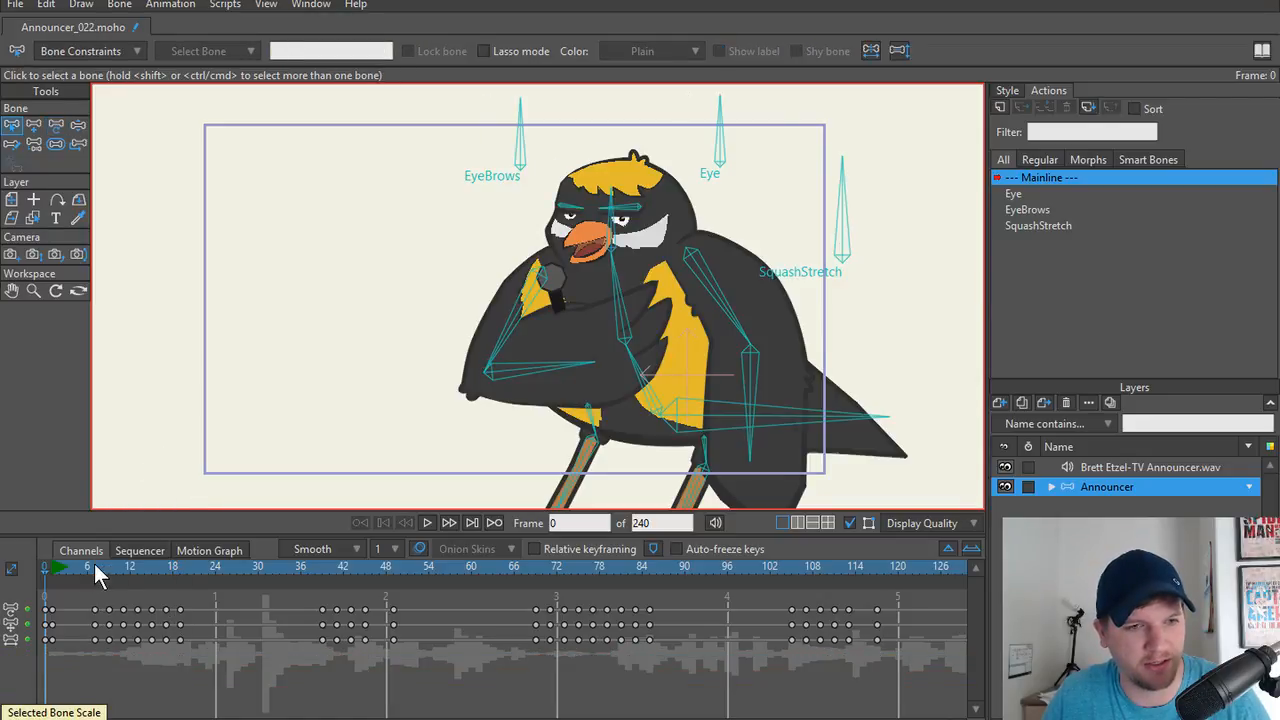
Go to frame 1, mask everything outside the camera frame, and enlarge the viewport above the timeline.
drag(52, 568, 51, 567)
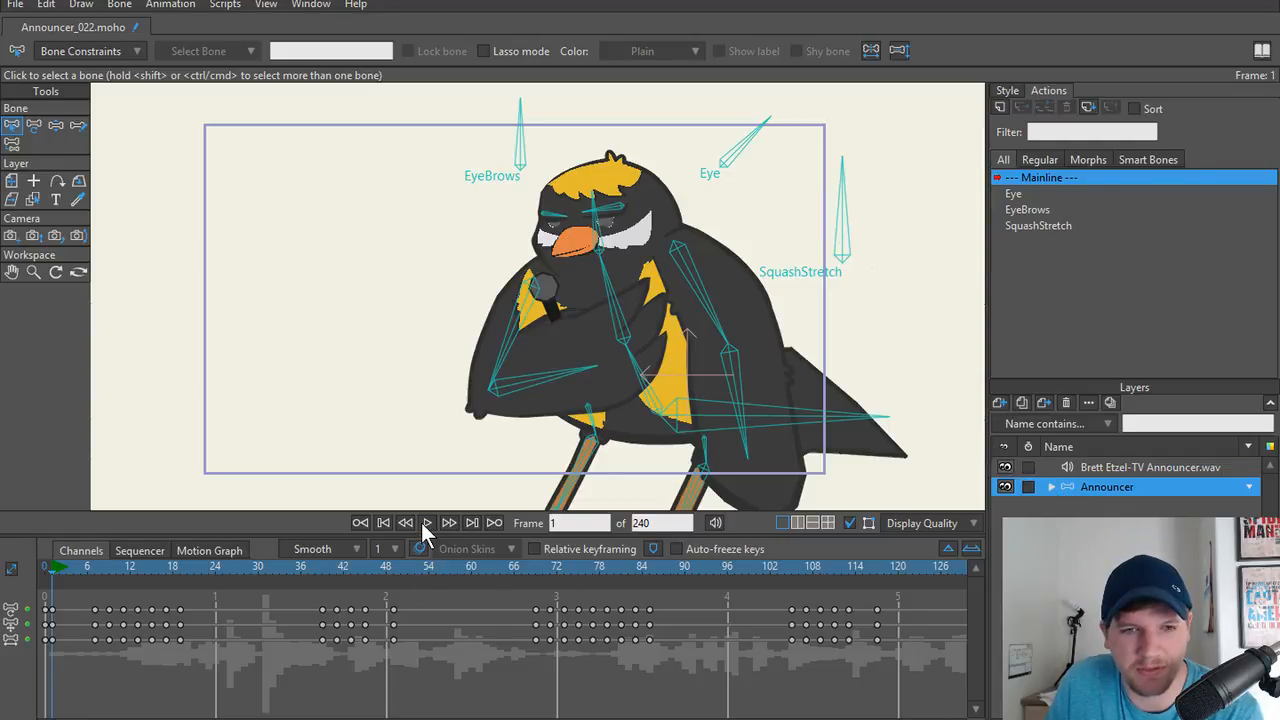
key(ctrl+m)
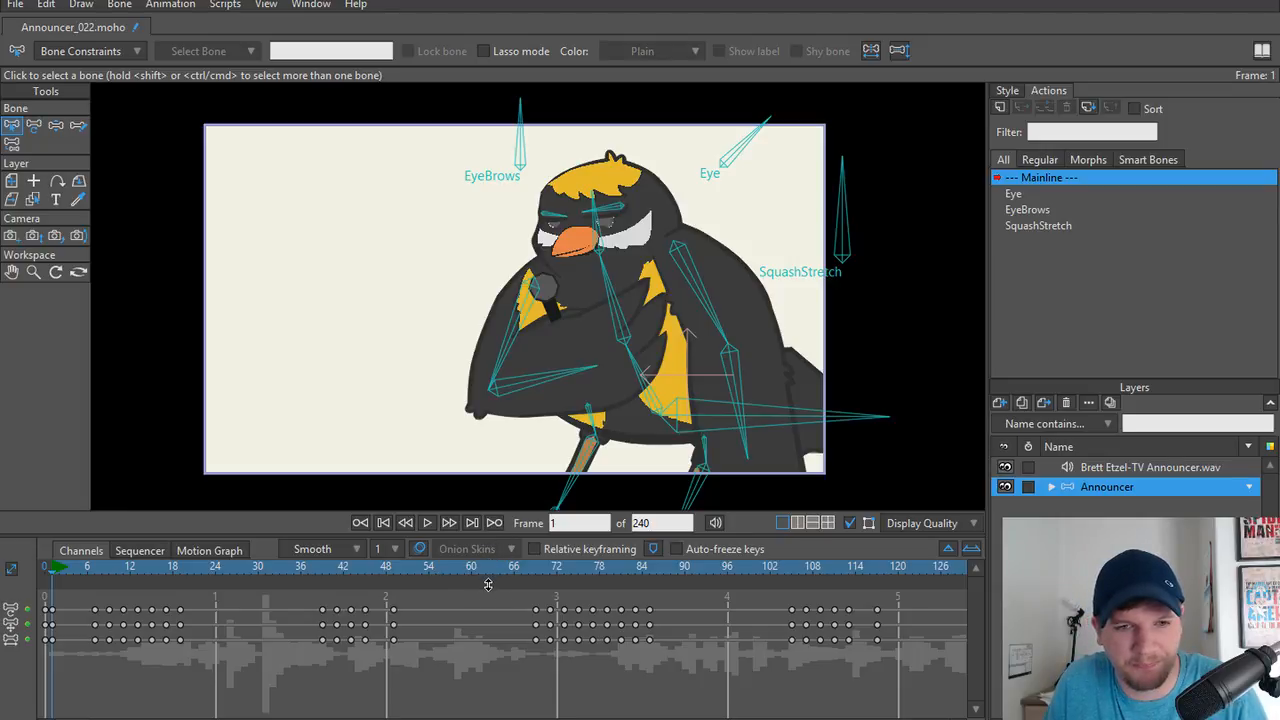
drag(494, 538, 494, 580)
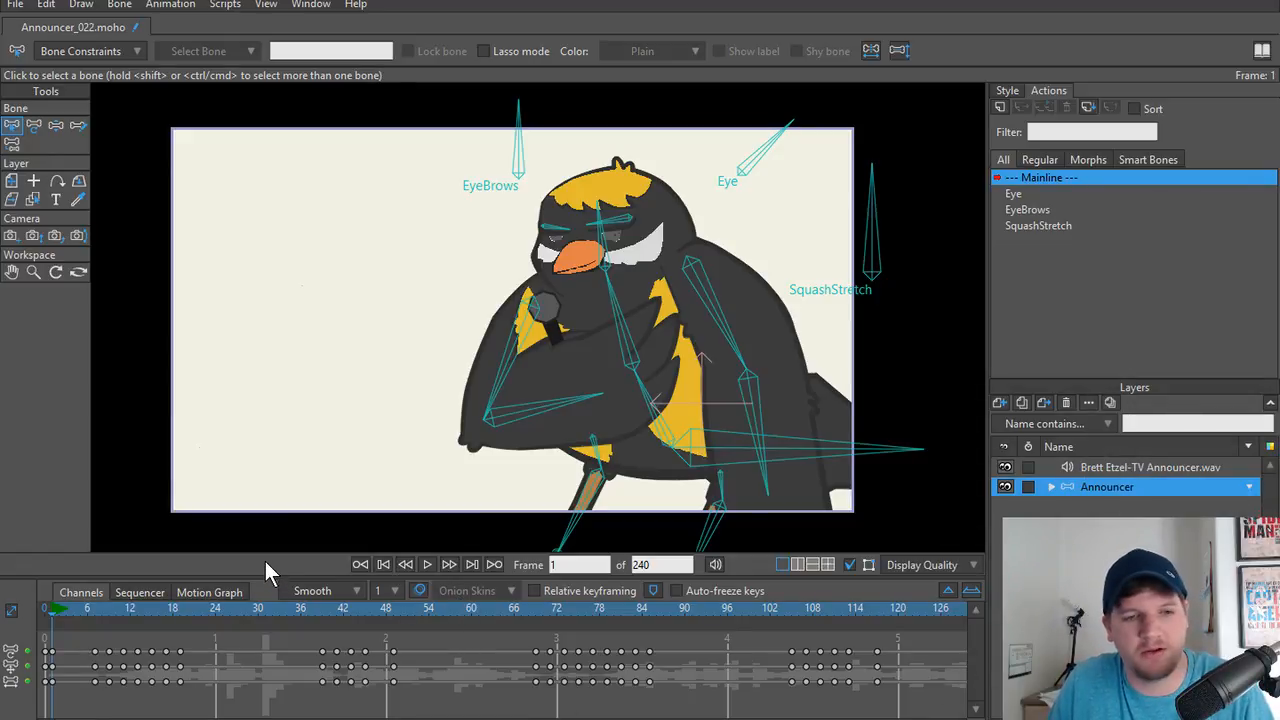
Play the animation from frame 1, hide the rig overlays to watch the clean artwork, and rewind to frame 0.
key(space)
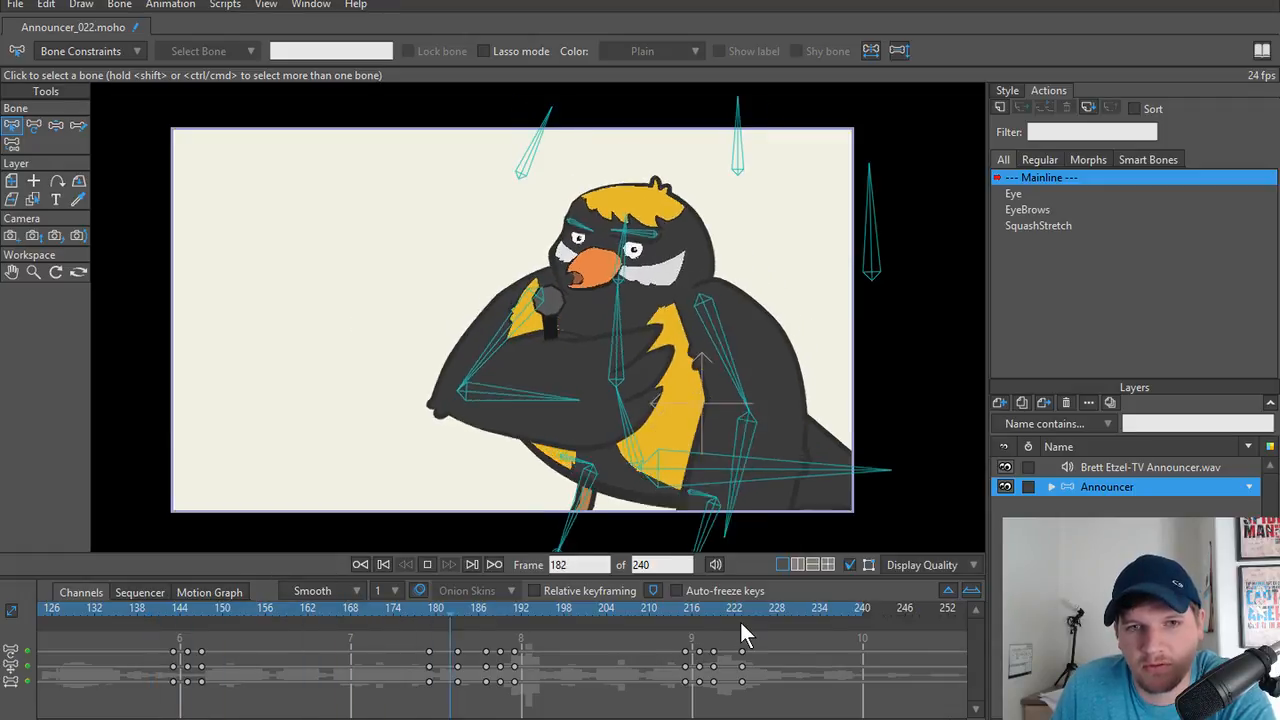
click(849, 564)
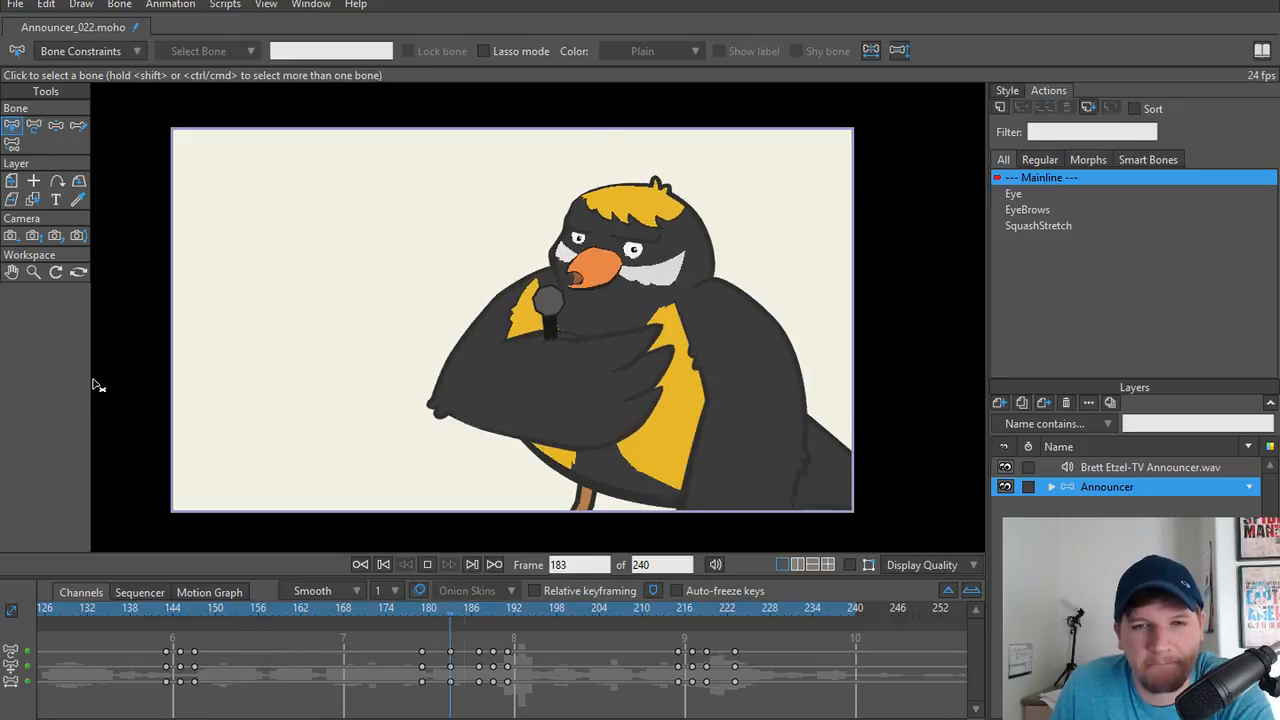
click(427, 564)
click(362, 564)
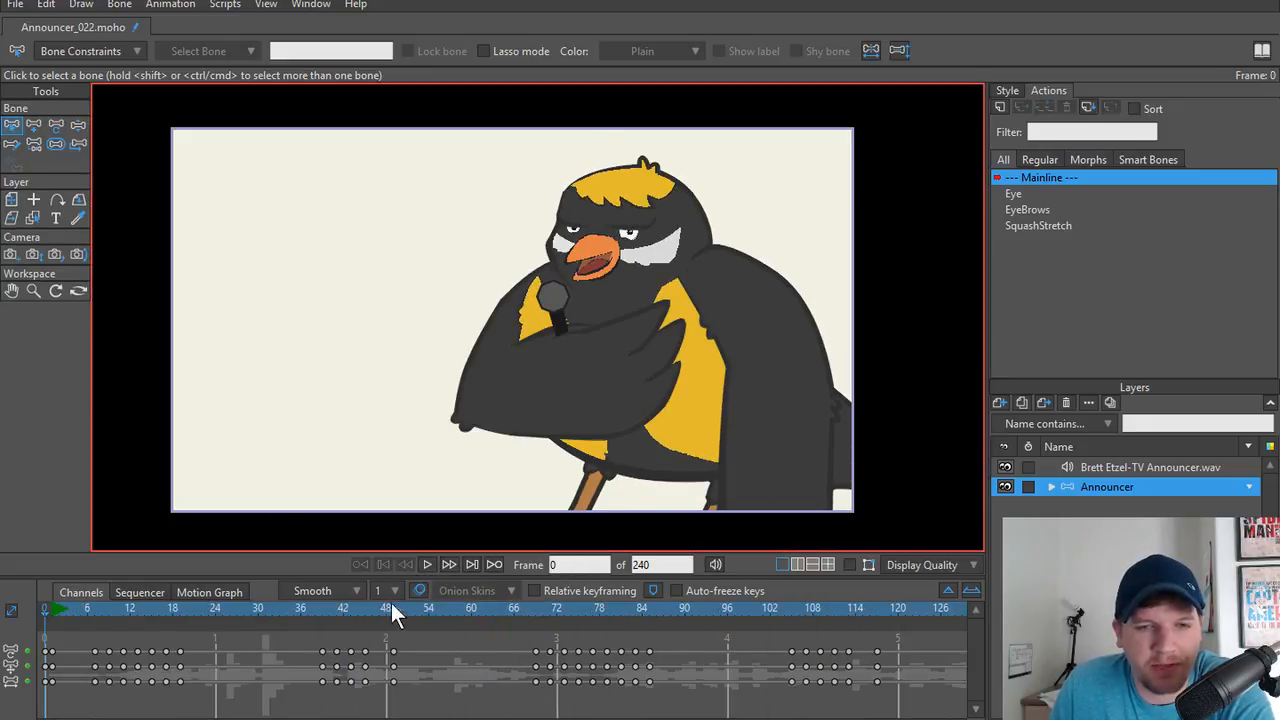
Examine the half-open eyelids at frame 87 up close and in a rendered preview of that frame.
drag(393, 607, 663, 622)
scroll(606, 187, up, 5)
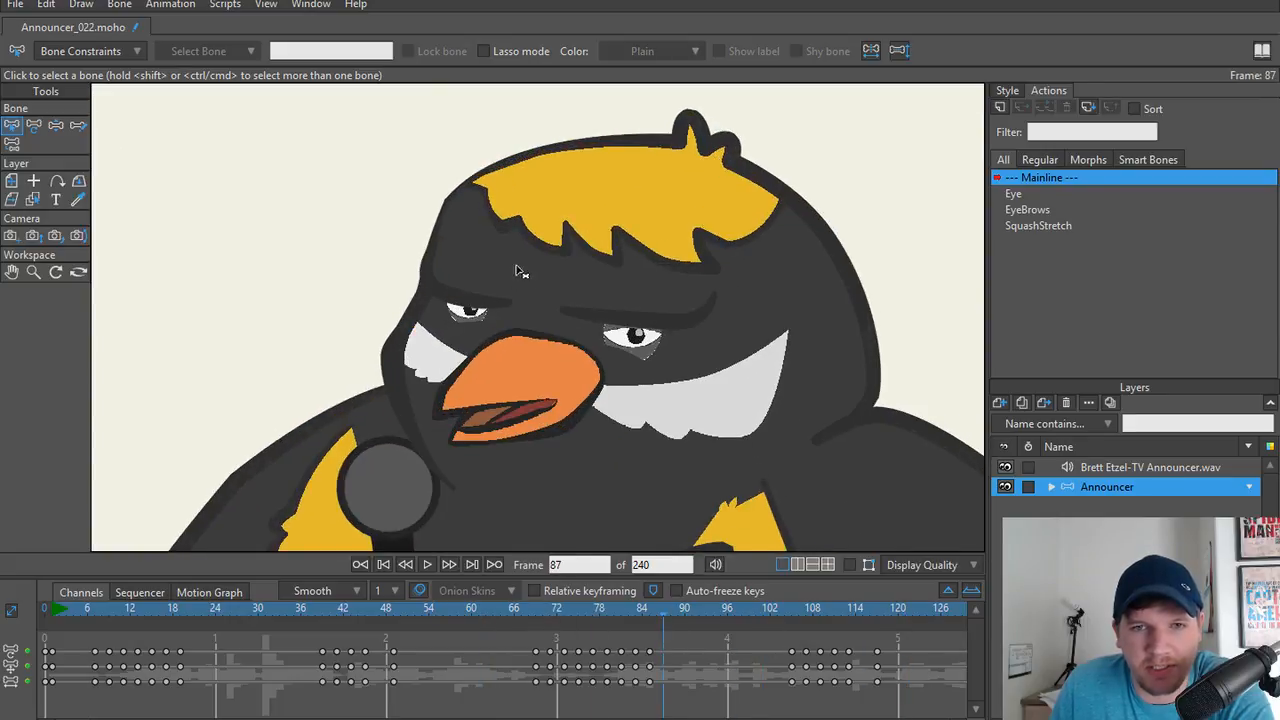
scroll(518, 270, up, 4)
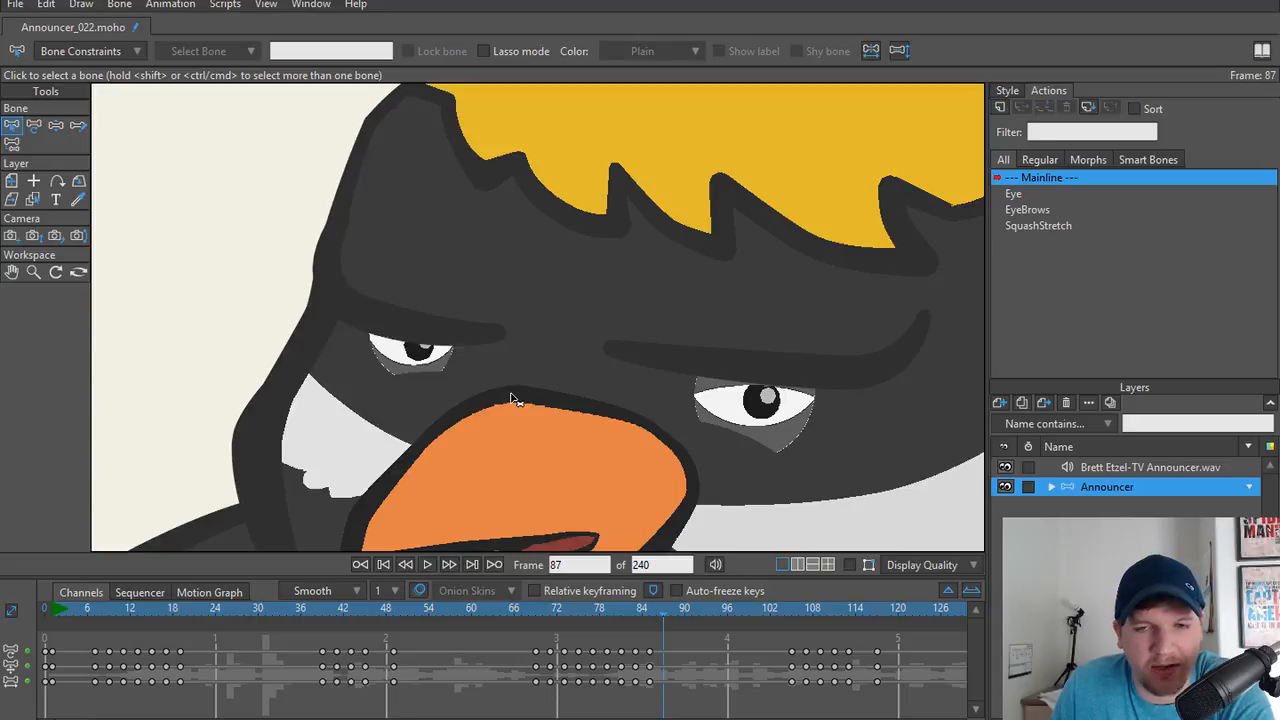
key(ctrl+r)
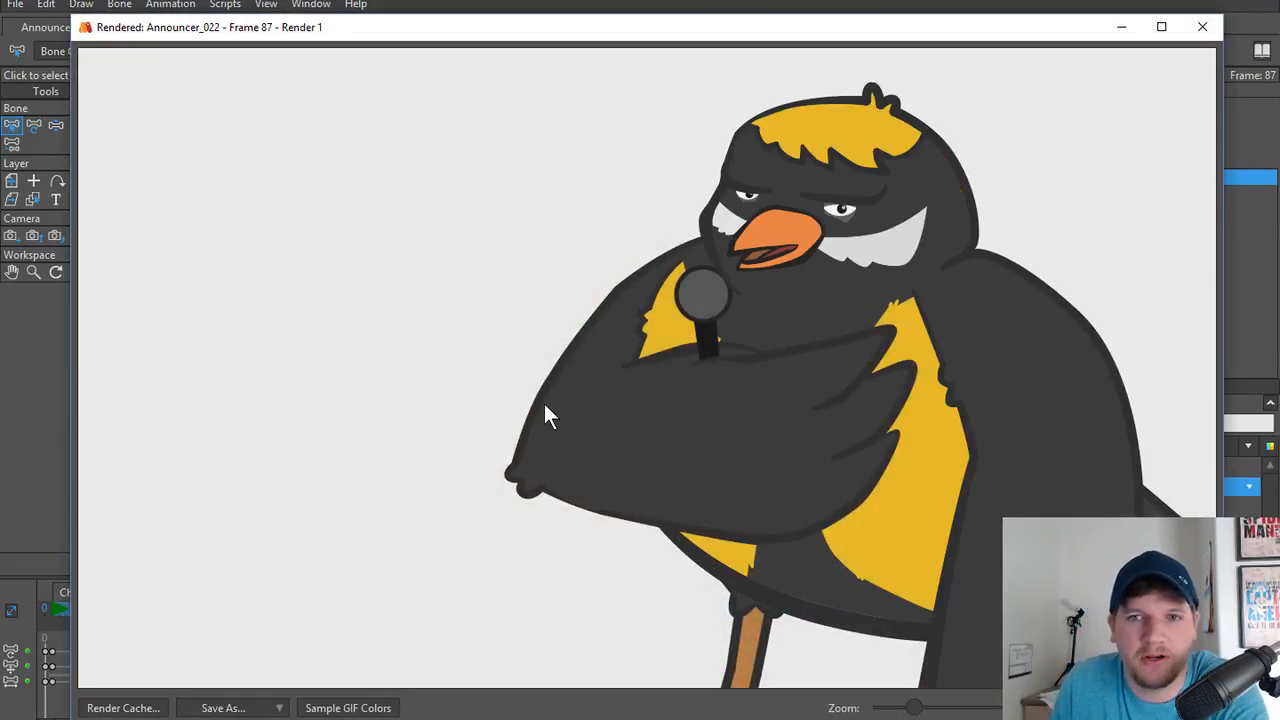
click(1202, 27)
scroll(680, 400, down, 5)
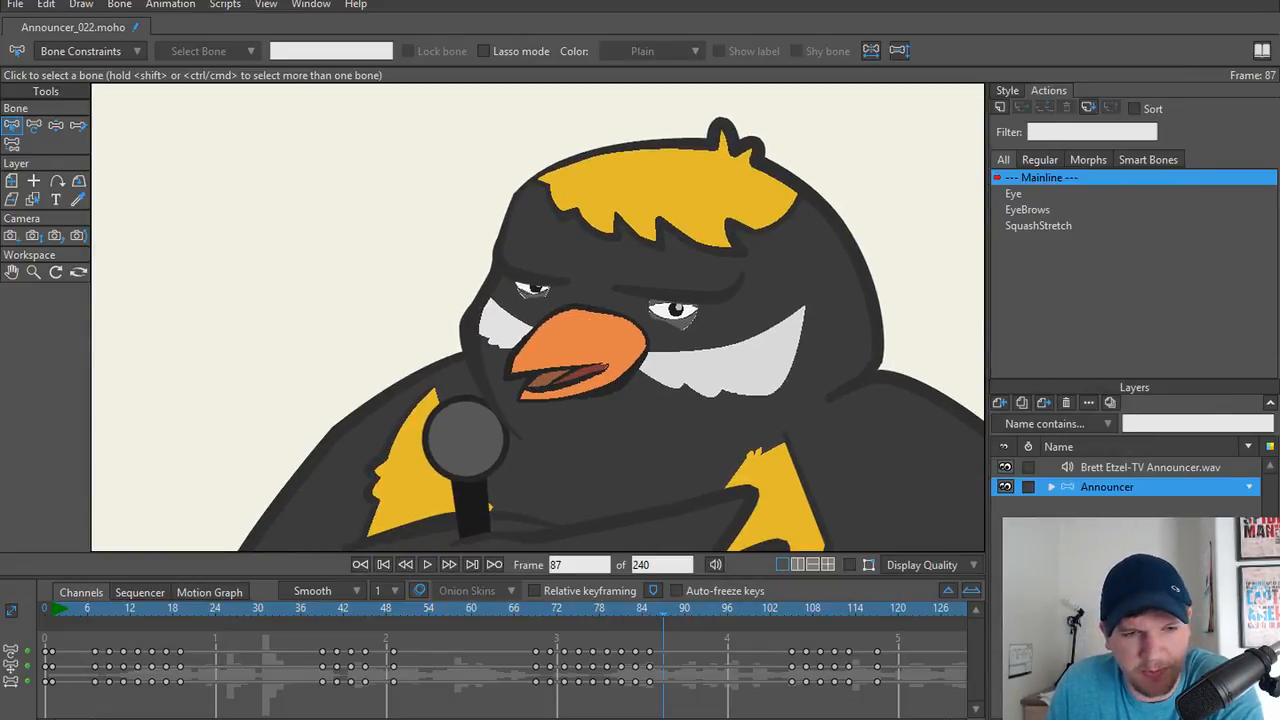
Examine the closed eyelids at frame 194 up close and in a rendered preview of that frame.
scroll(280, 624, right, 5)
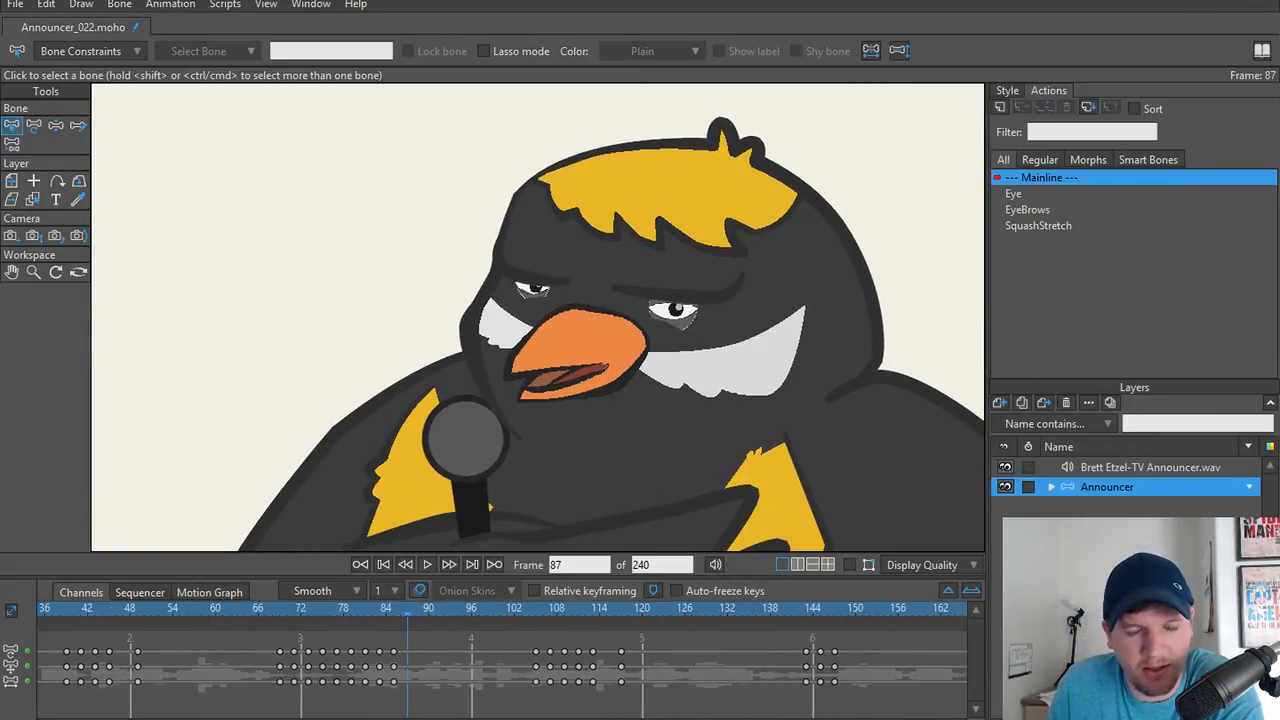
drag(298, 608, 775, 622)
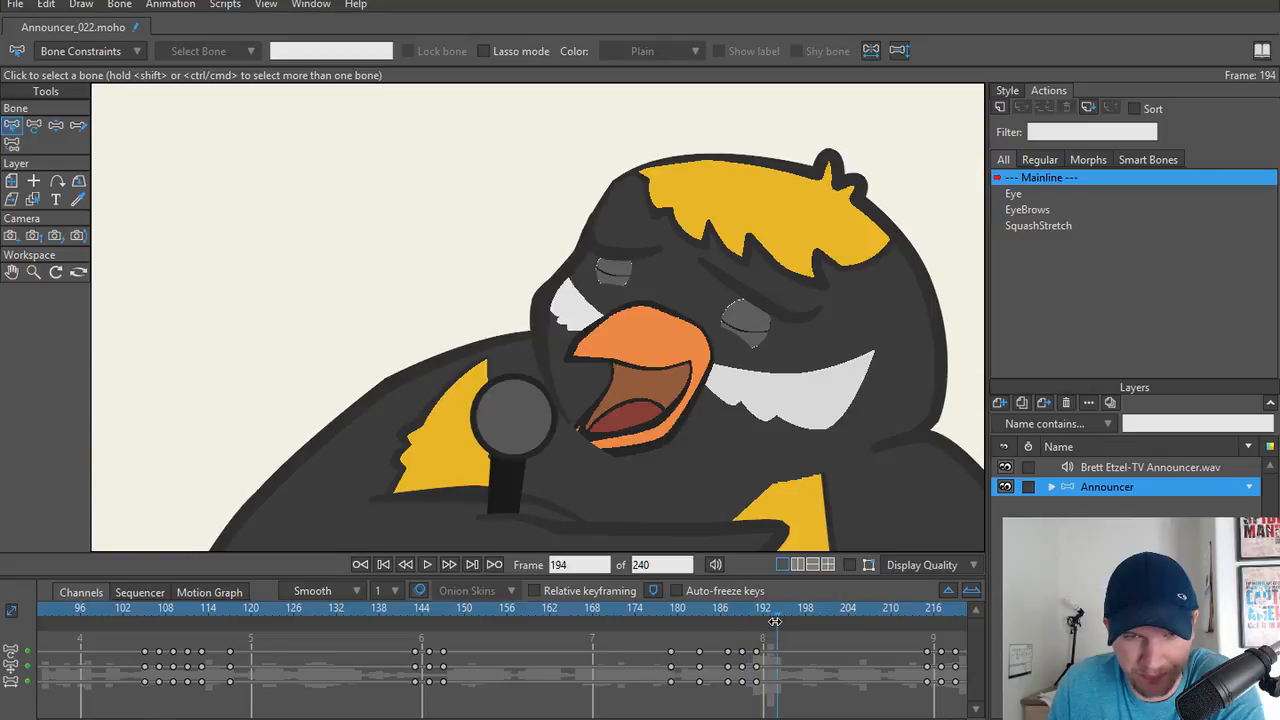
drag(697, 360, 609, 347)
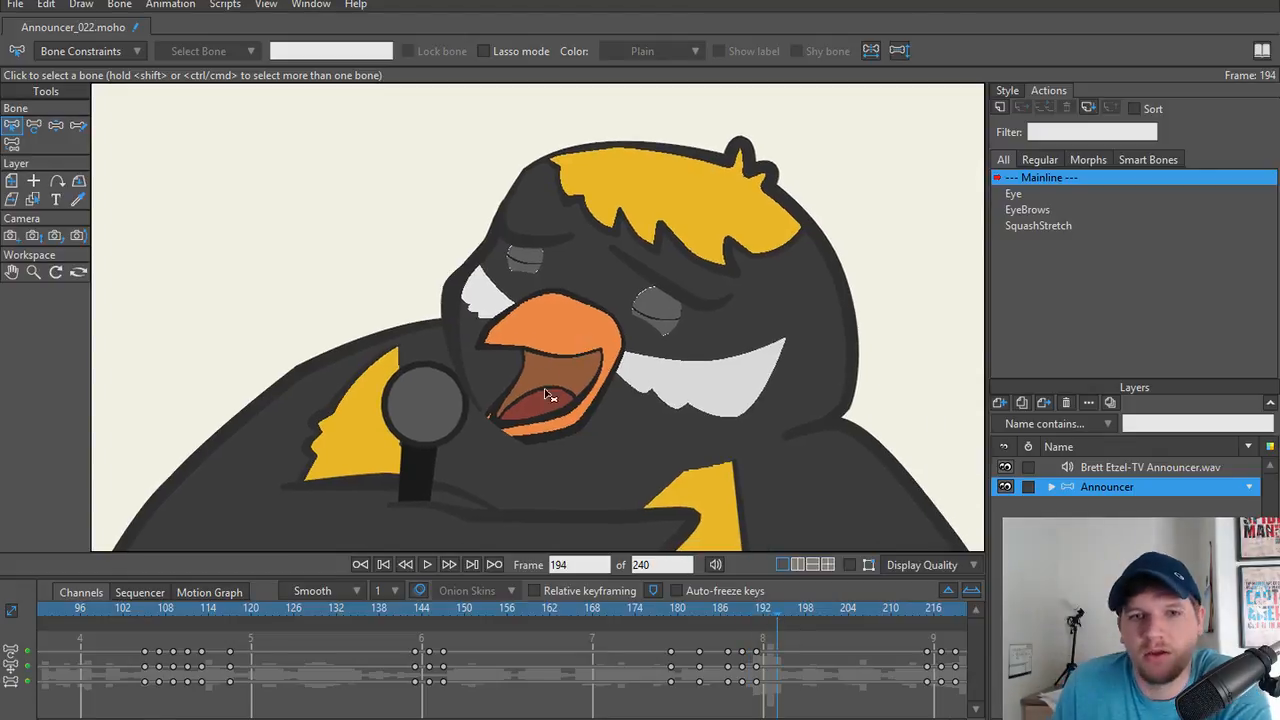
click(1051, 487)
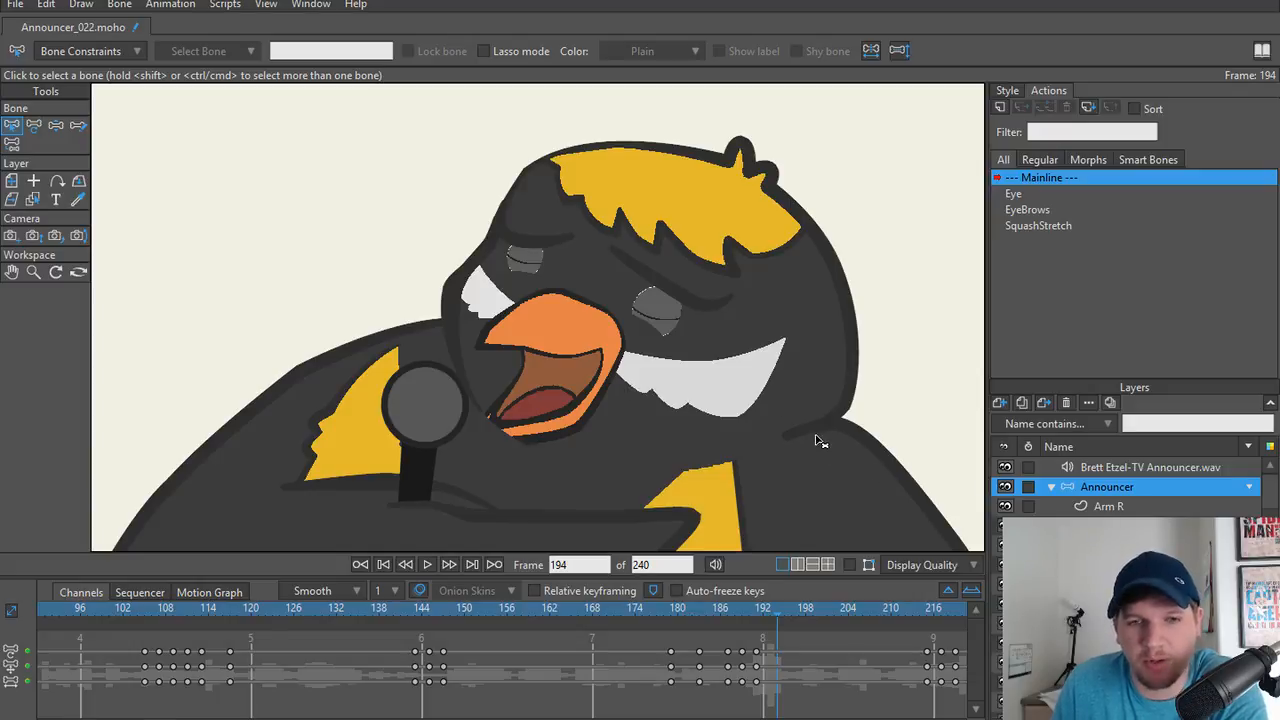
key(ctrl+r)
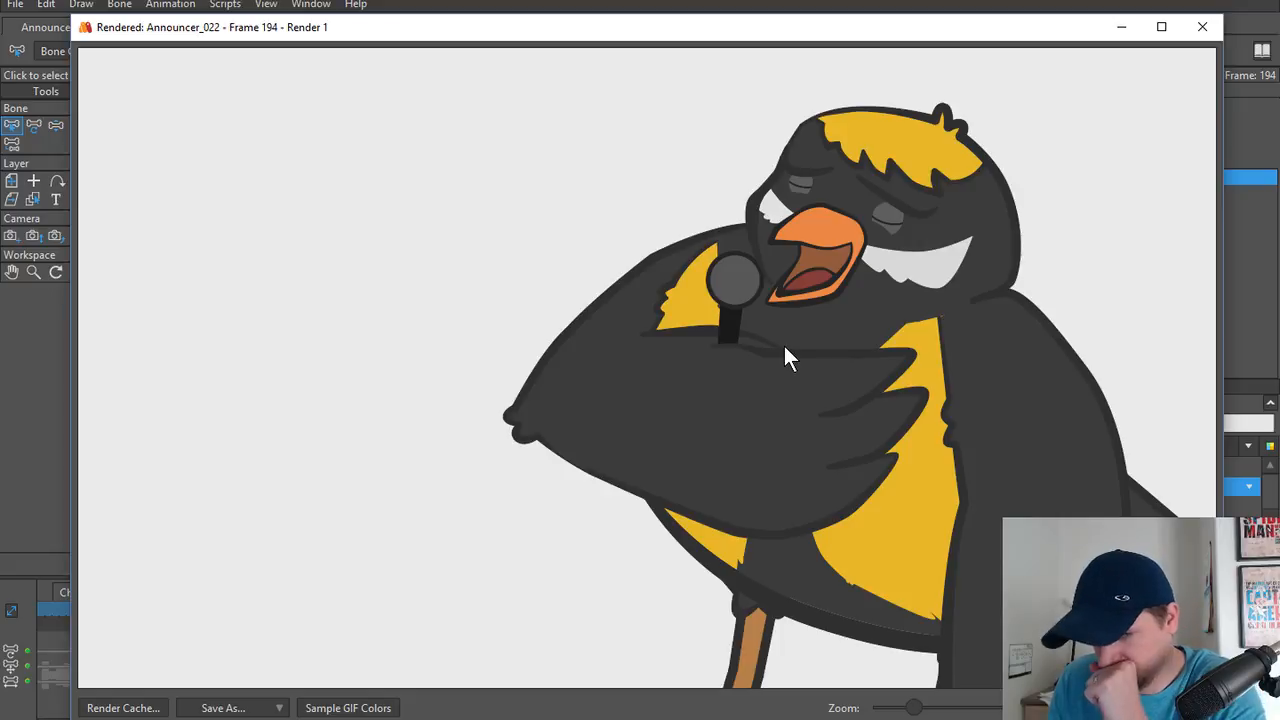
click(1192, 33)
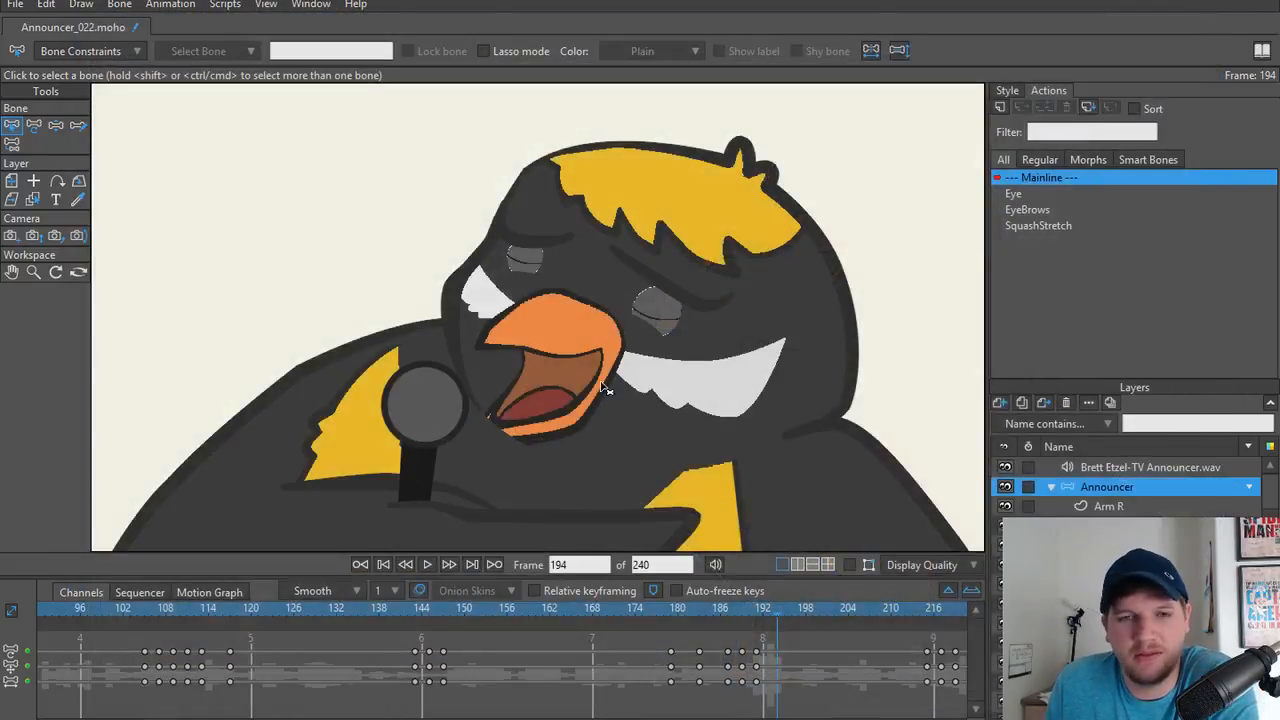
Return to frame 0 and collapse the Announcer layer, leaving the new-layer choices unused.
click(384, 564)
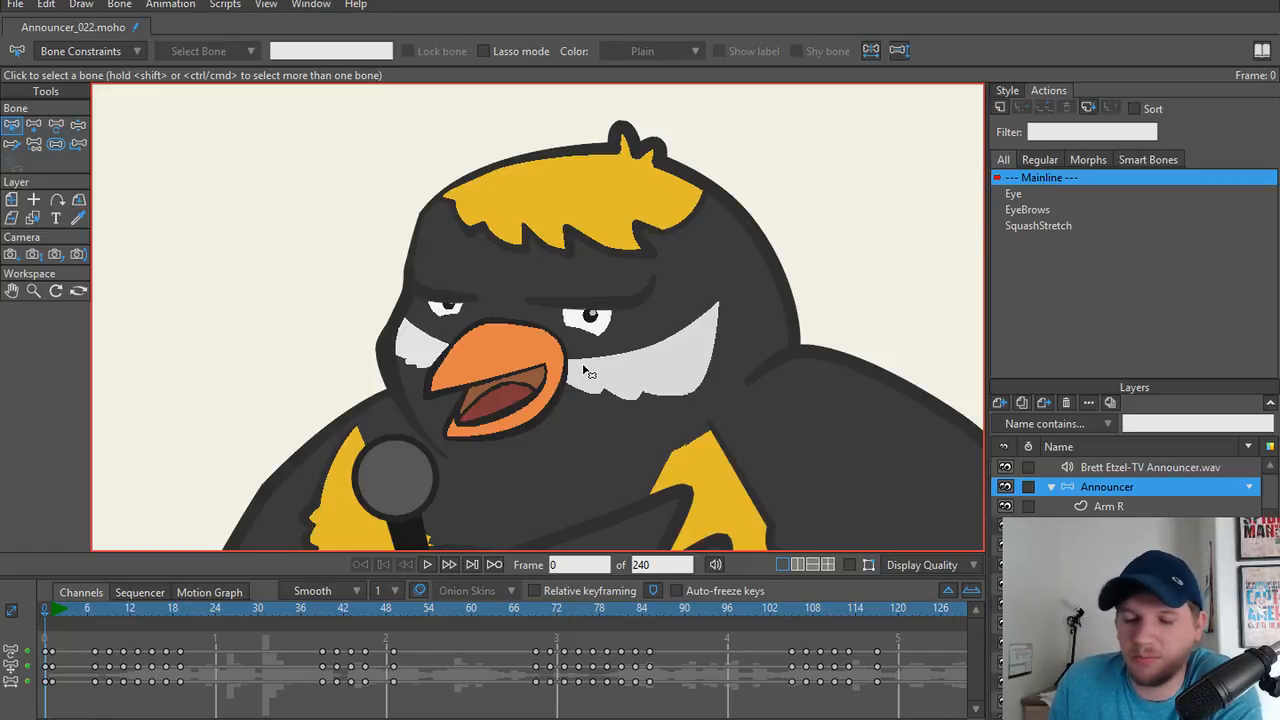
click(1001, 401)
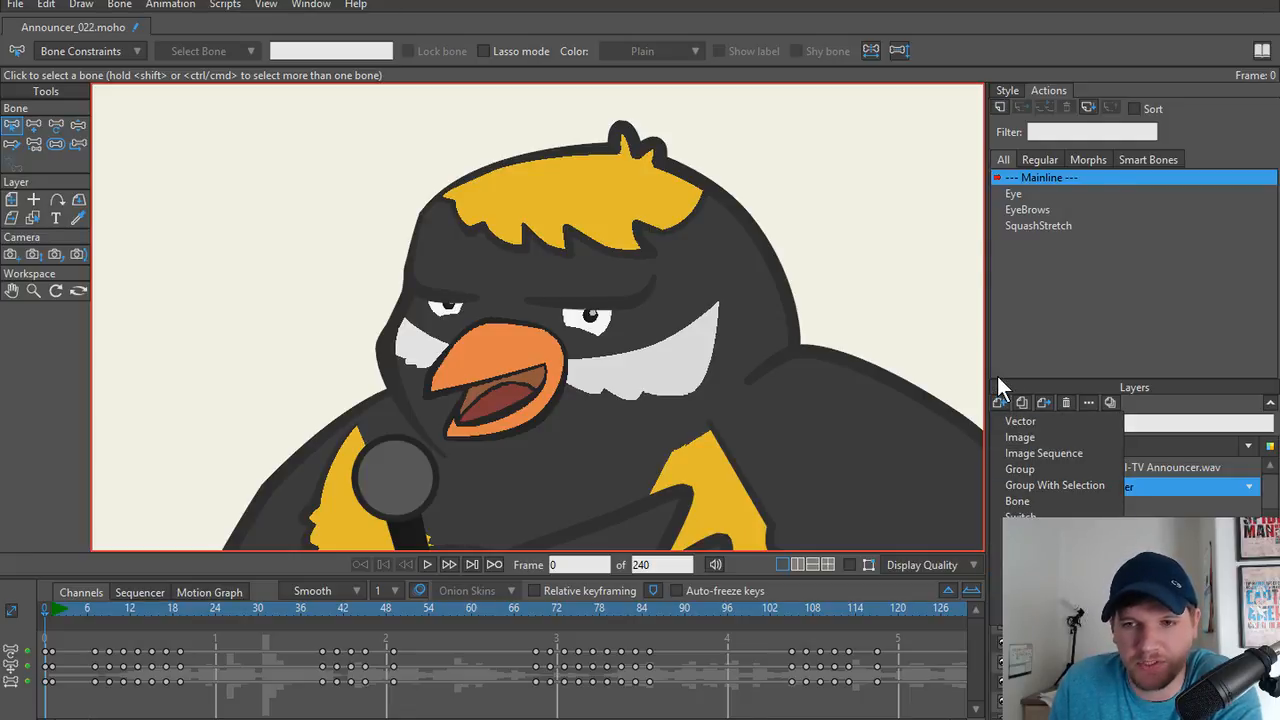
click(868, 586)
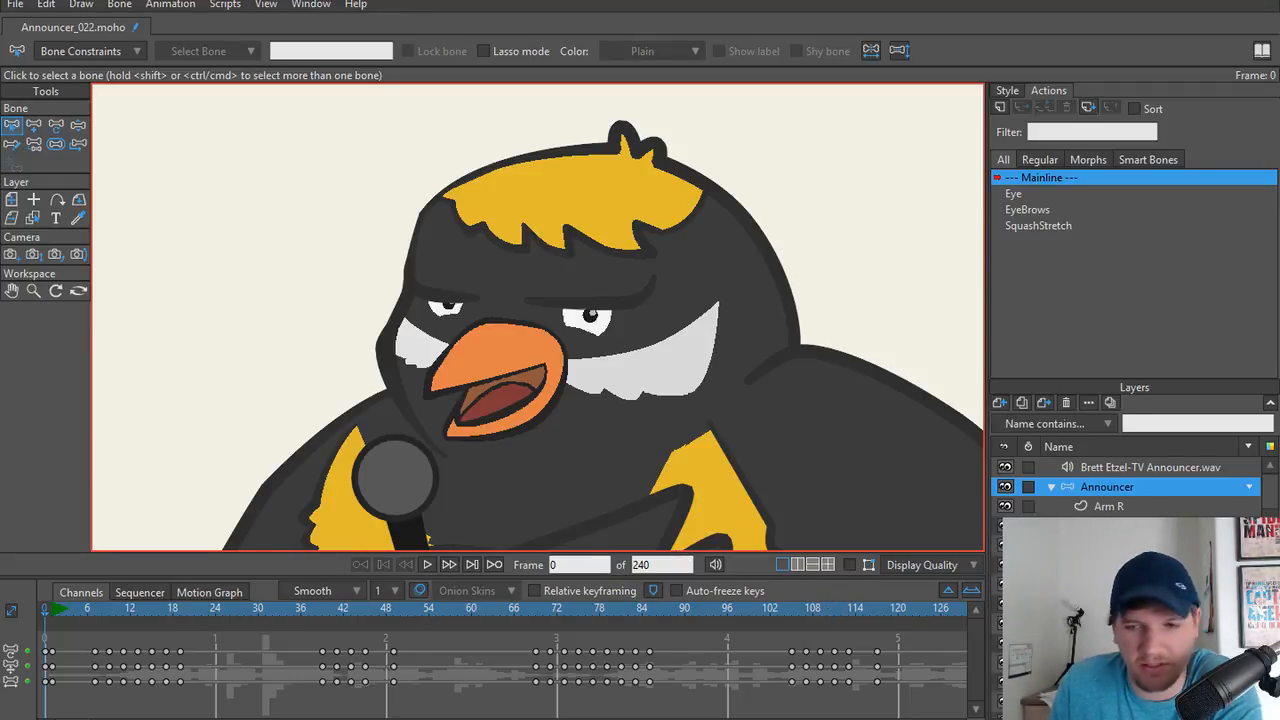
click(1051, 486)
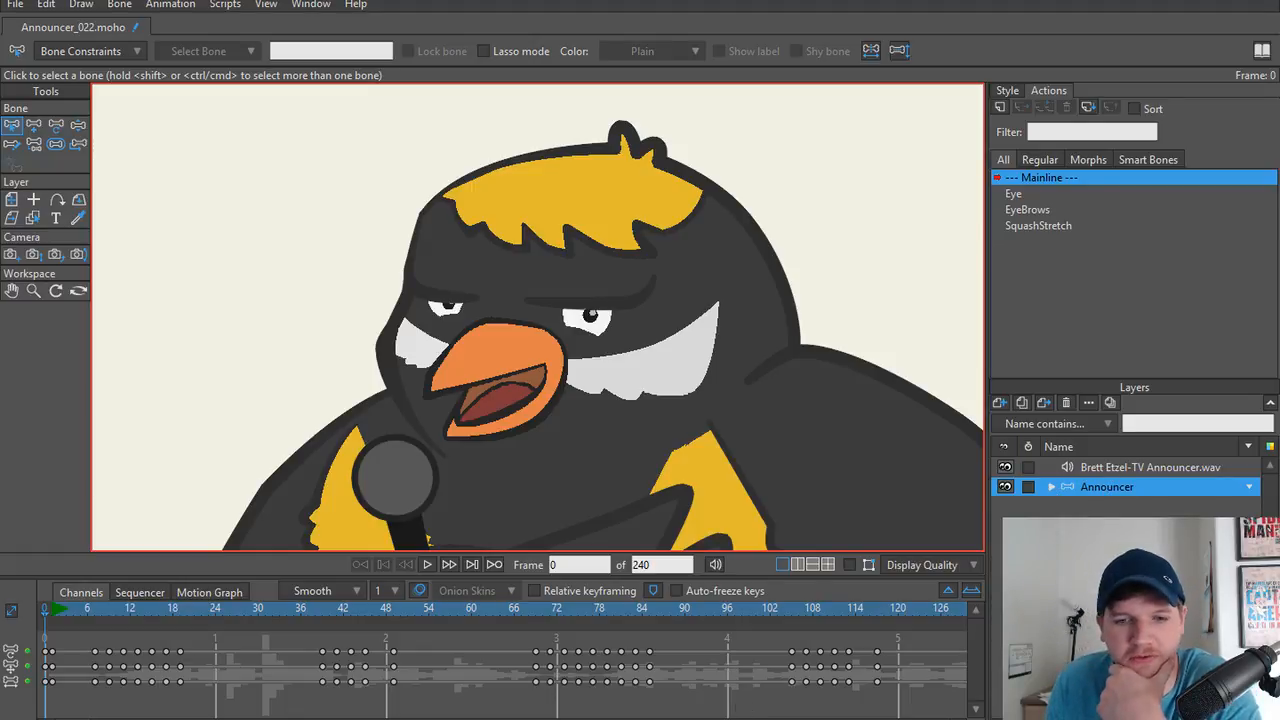
Review the to-do list in Notepad and examine the bird's pupils and eyelids up close at frame 0.
click(700, 719)
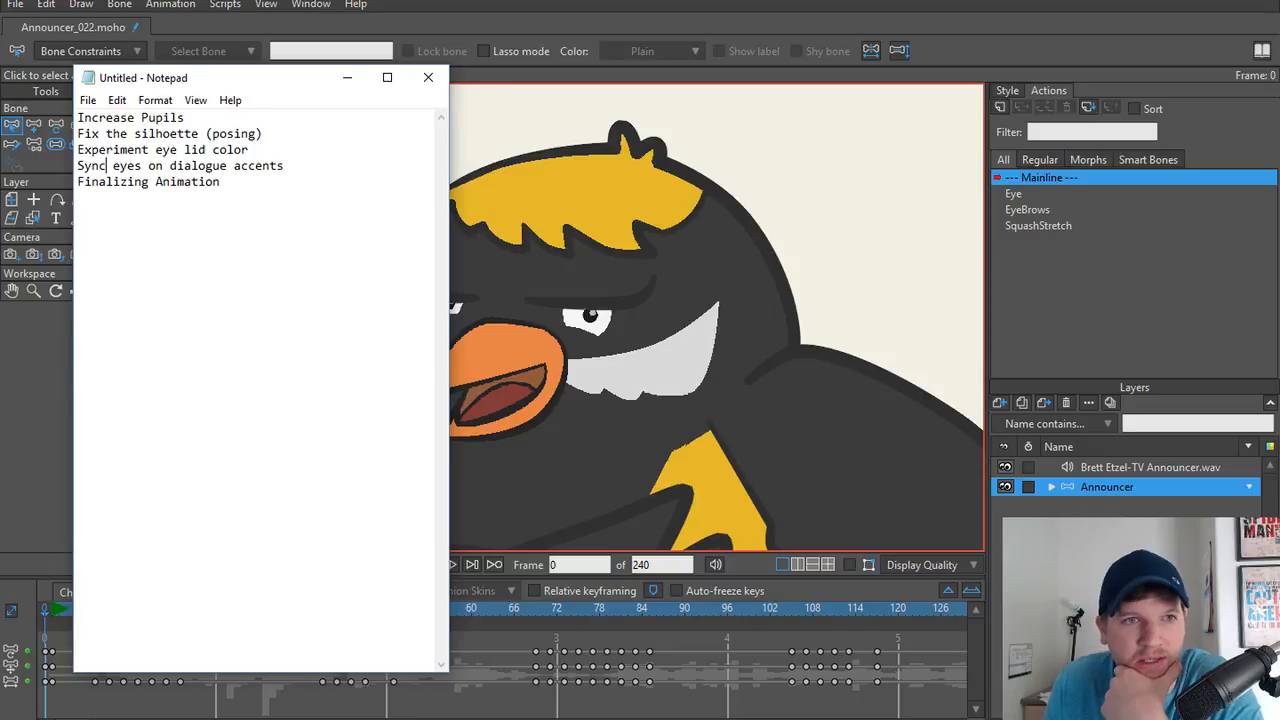
click(700, 719)
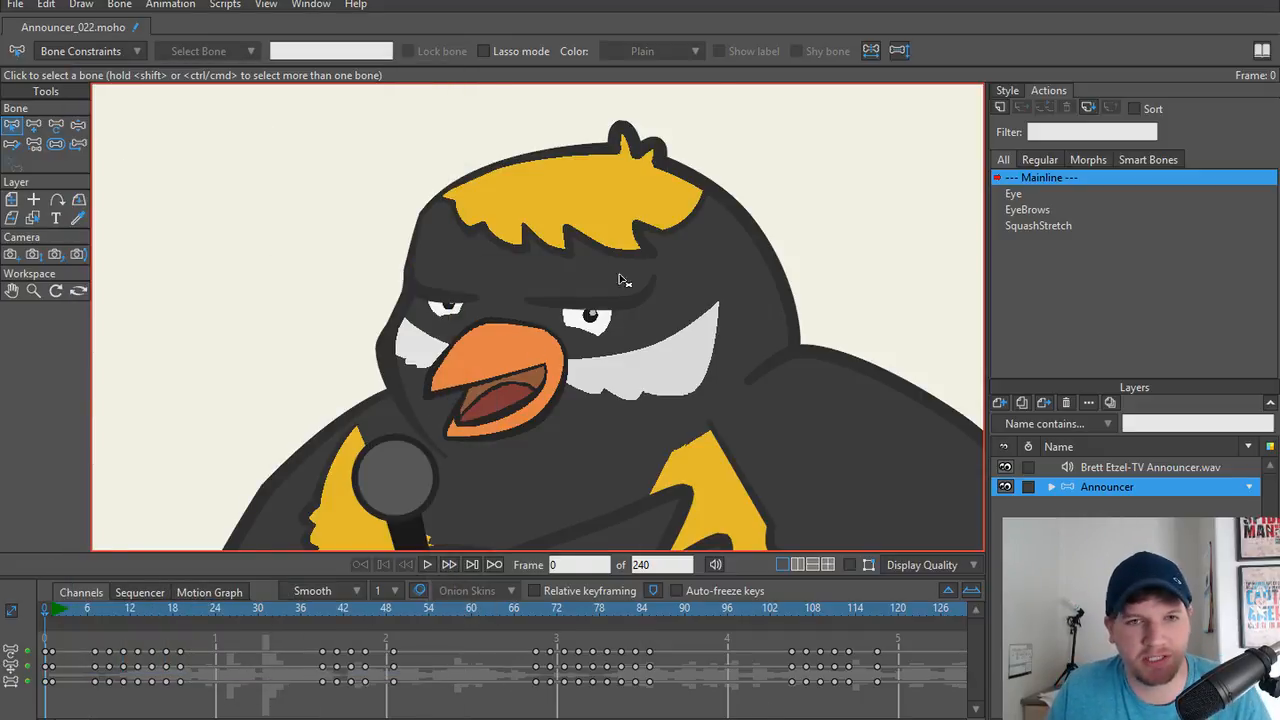
scroll(528, 313, up, 3)
drag(365, 349, 412, 332)
scroll(412, 332, up, 2)
scroll(412, 332, down, 1)
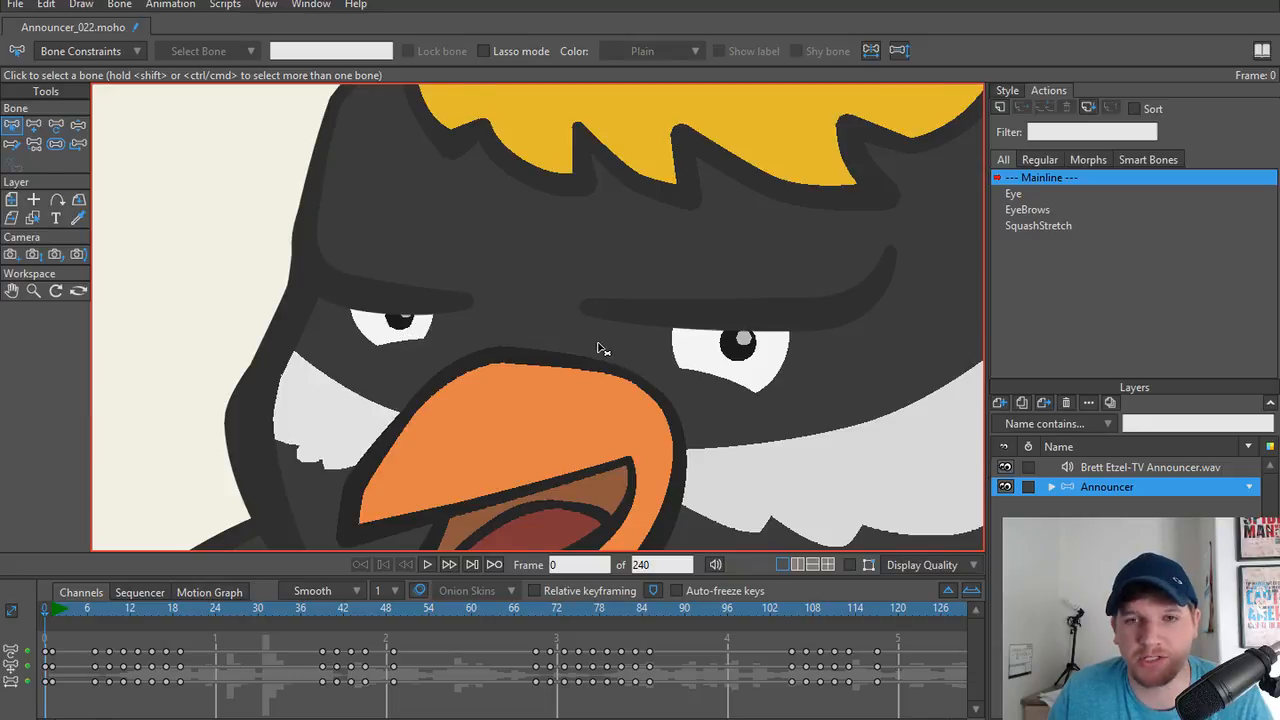
Activate the layer with the pupils, select the far pupil's points for transforming, and display the layer's curves over the artwork.
scroll(596, 349, down, 3)
scroll(596, 352, up, 3)
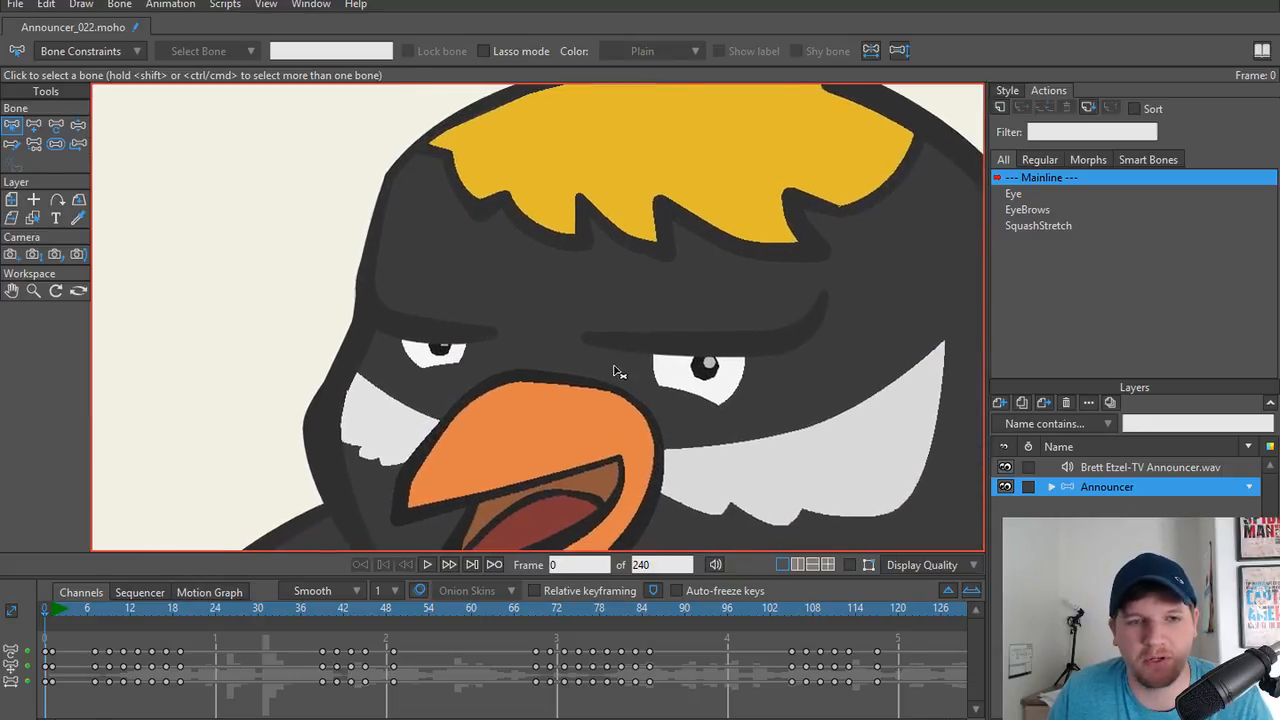
scroll(615, 370, up, 4)
drag(250, 358, 555, 365)
alt+right_click(502, 327)
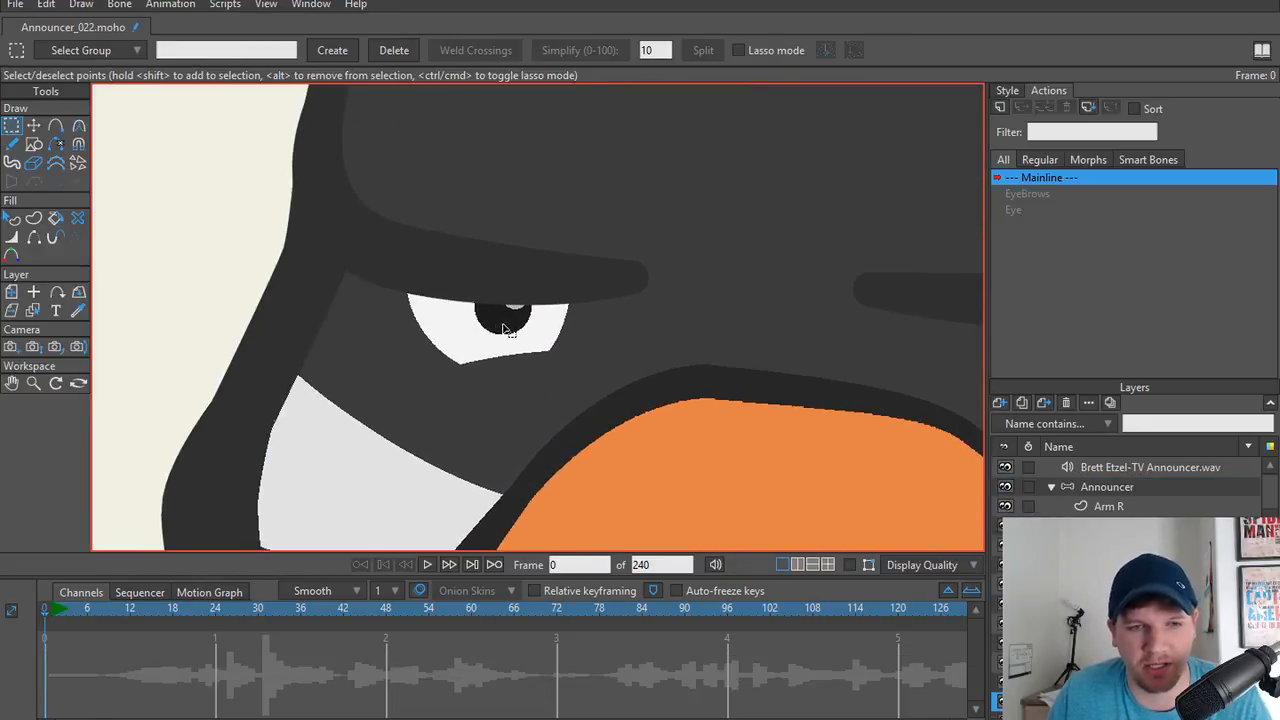
key(t)
key(ctrl+a)
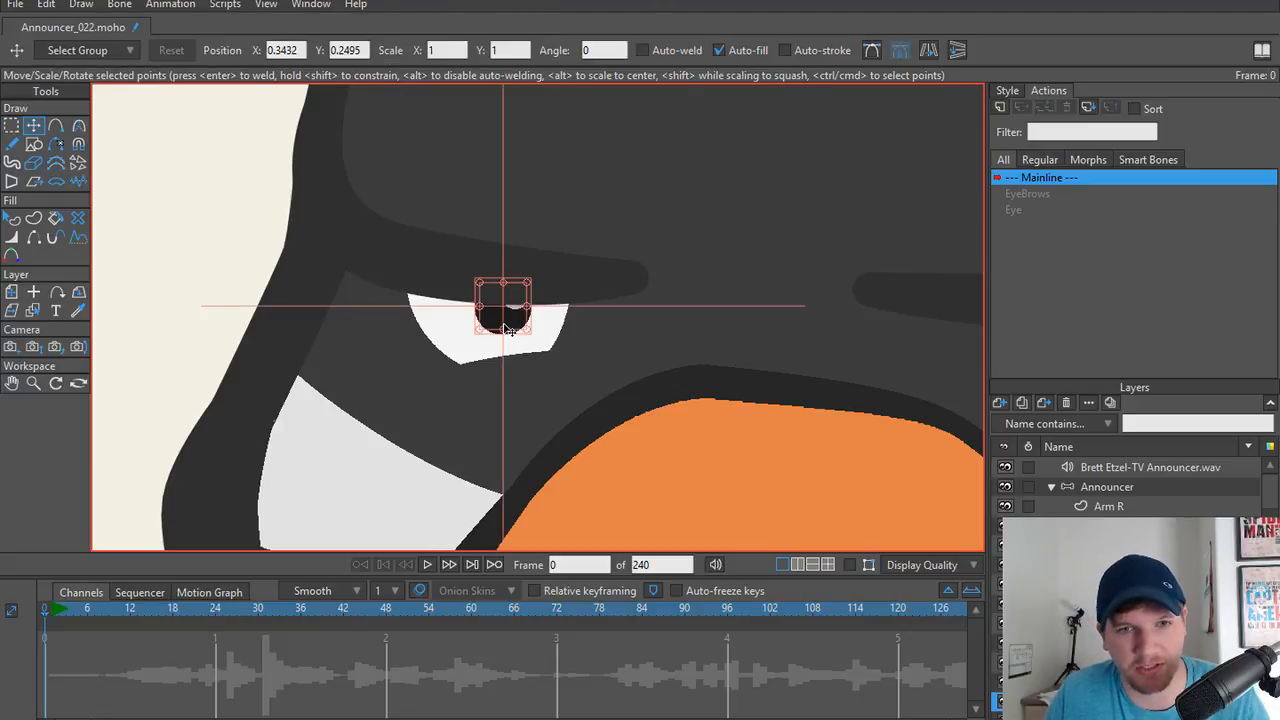
click(849, 565)
scroll(560, 288, down, 3)
scroll(555, 305, up, 4)
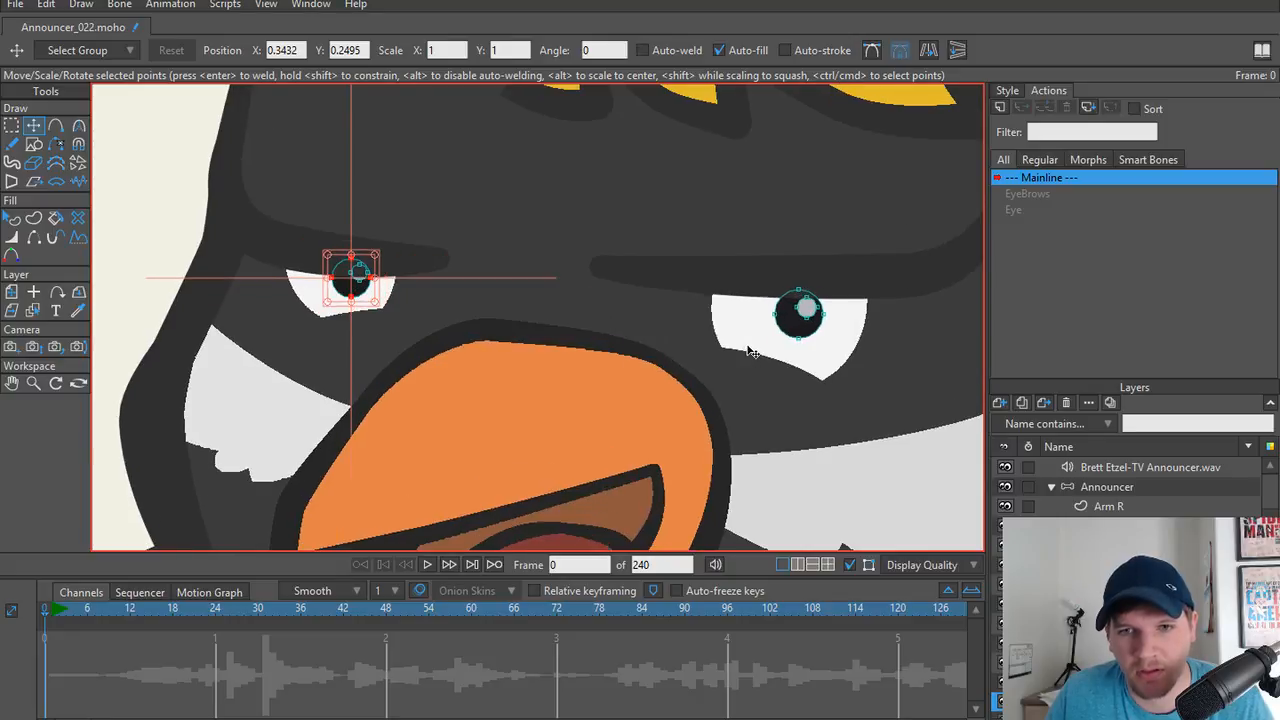
Try to scale both pupils up together as one selection.
shift+click(794, 337)
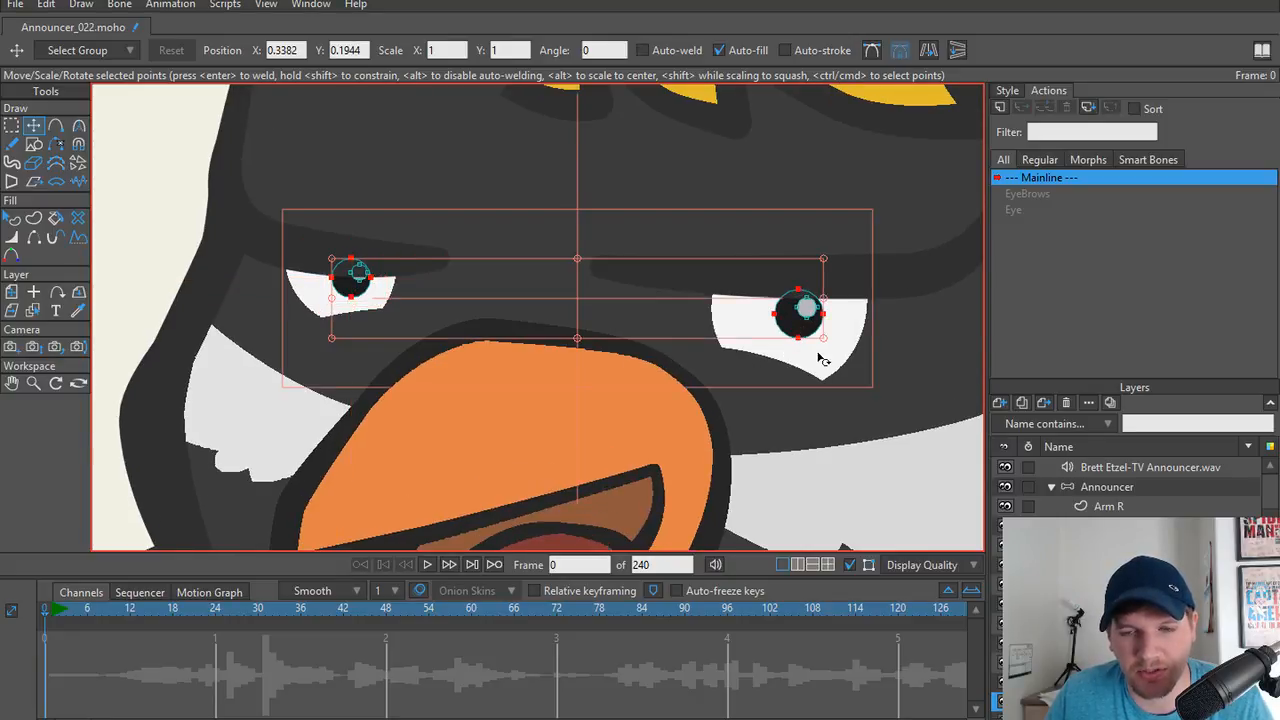
drag(824, 340, 844, 356)
key(ctrl+z)
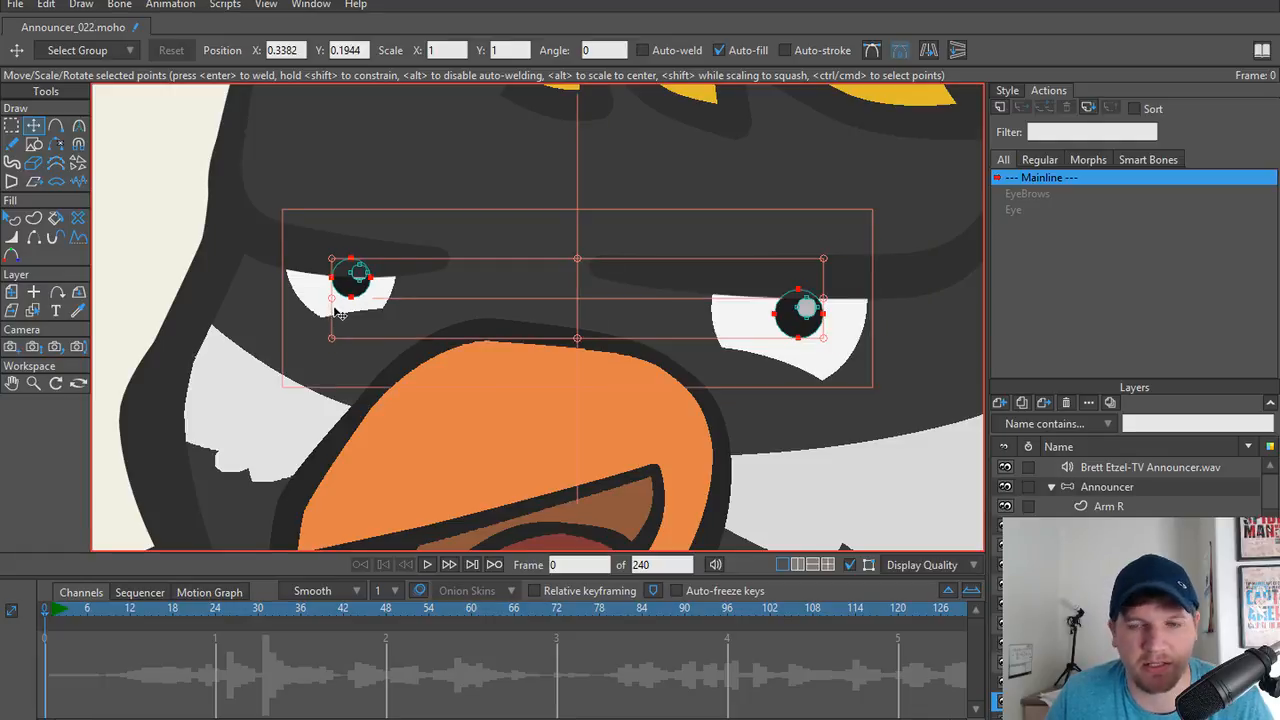
Enlarge the pupil of the bird's smaller, far eye on its own with Transform Points.
scroll(430, 335, up, 4)
scroll(430, 335, up, 3)
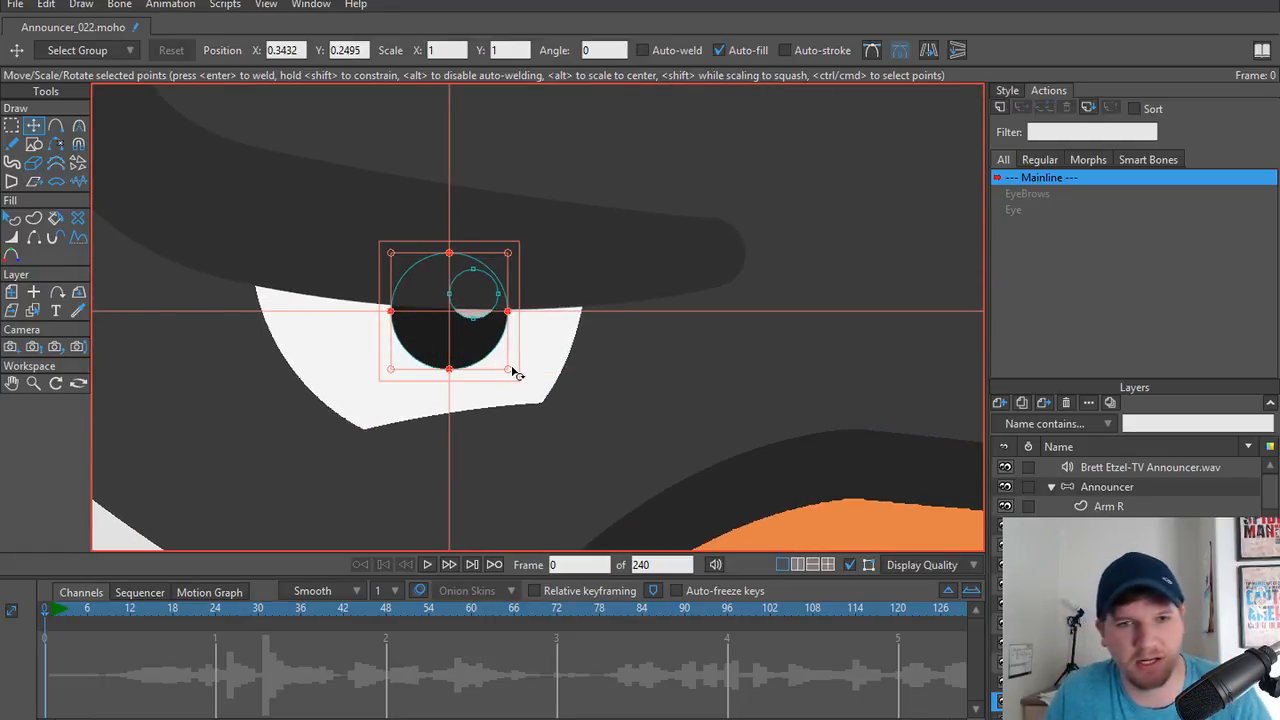
drag(509, 372, 543, 414)
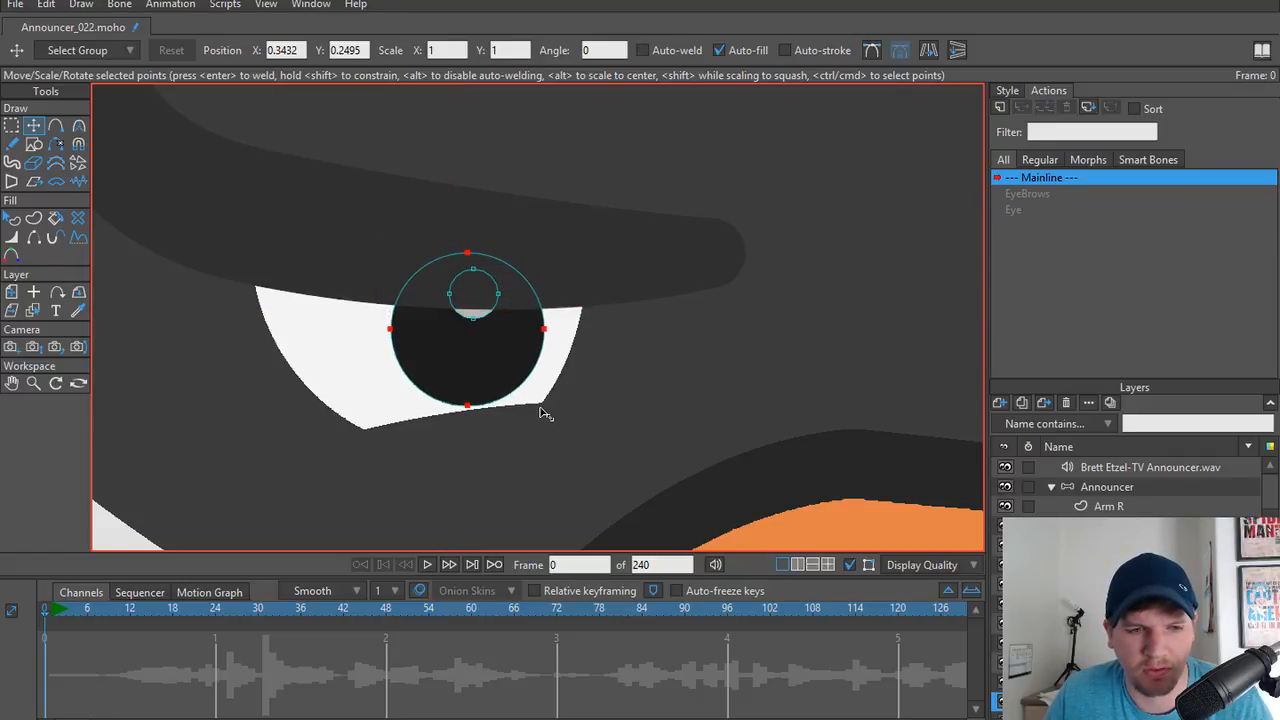
scroll(820, 383, down, 5)
scroll(311, 384, down, 5)
drag(394, 366, 538, 350)
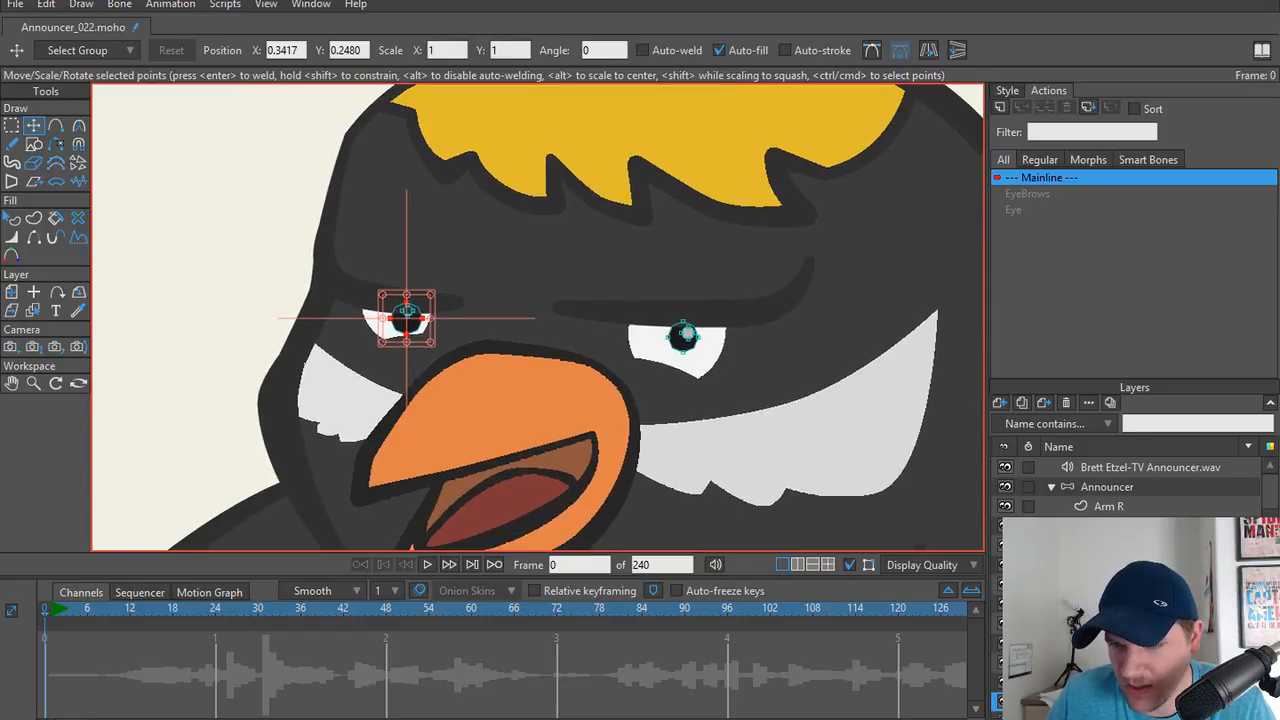
Hide the eyebrow and eyelid artwork covering both eyes so the full whites and pupils can be edited.
scroll(1125, 487, down, 1)
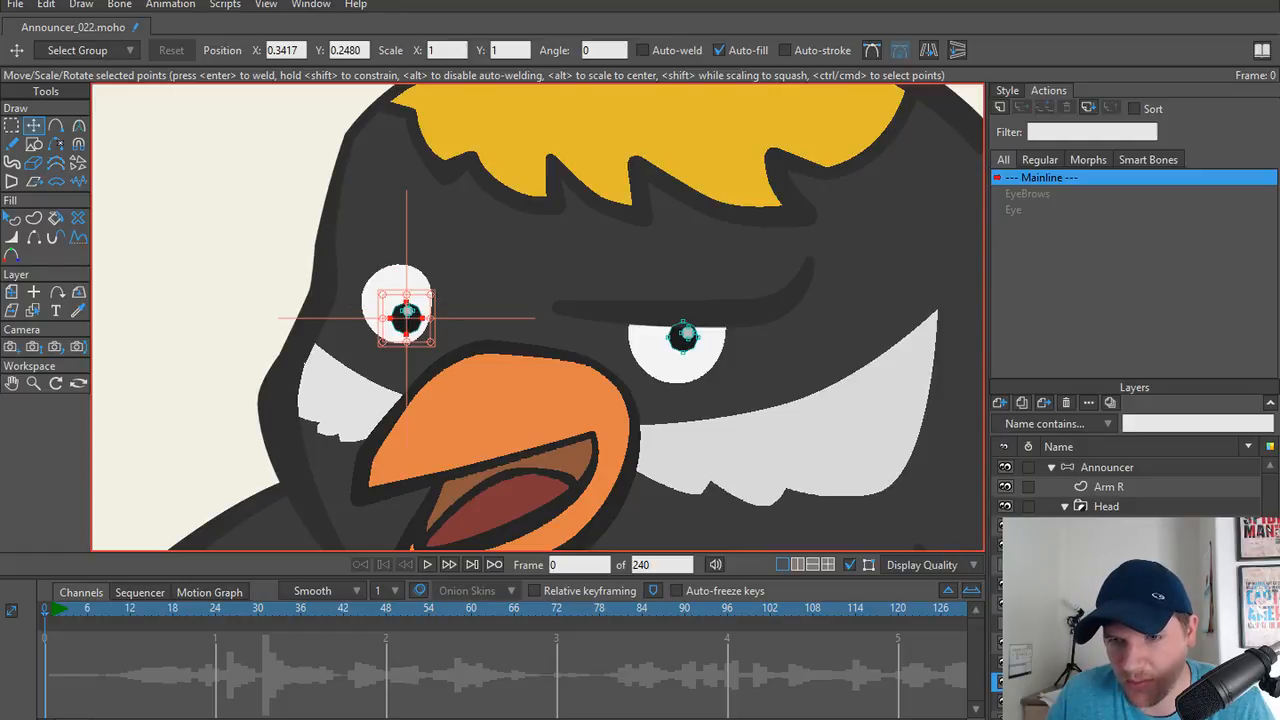
scroll(428, 324, up, 1)
drag(424, 322, 478, 348)
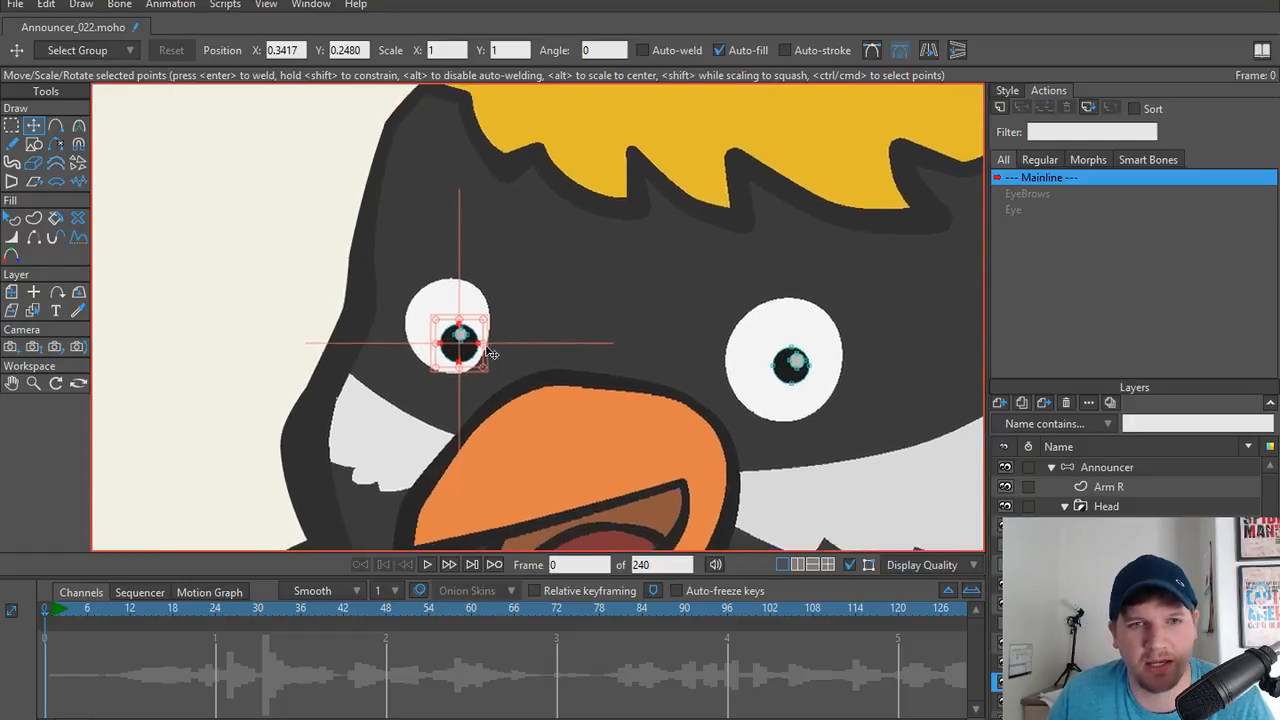
scroll(474, 347, up, 3)
scroll(445, 330, down, 4)
scroll(442, 330, up, 5)
scroll(461, 356, up, 2)
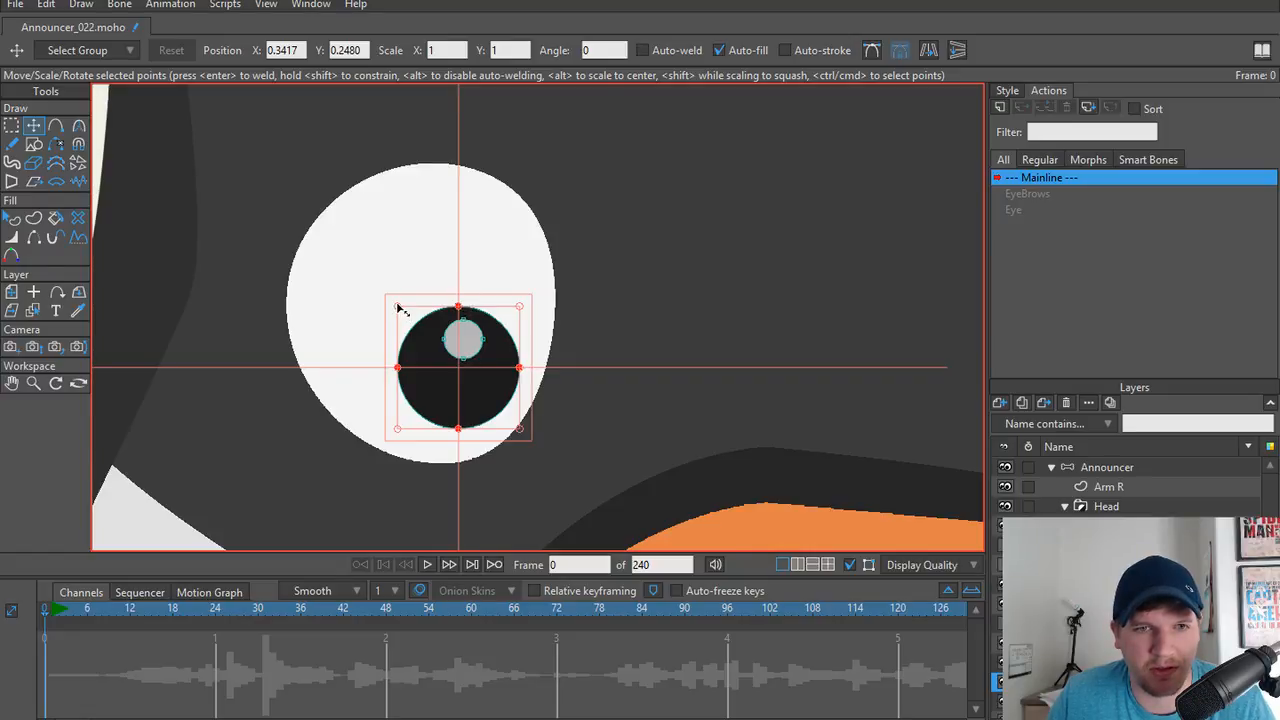
Resize and reposition the far eye's pupil together with its highlight, and preview frame 0 in a render.
drag(398, 306, 387, 293)
key(ctrl+z)
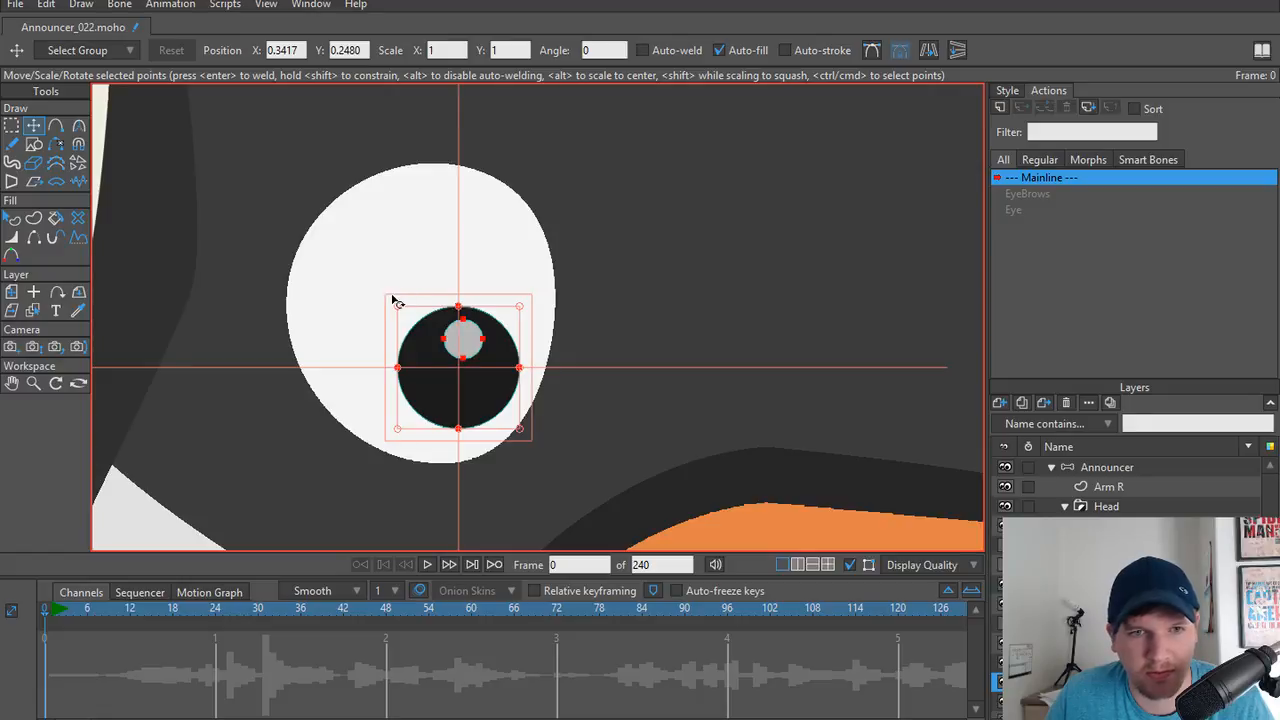
drag(398, 310, 423, 346)
scroll(344, 222, down, 5)
scroll(534, 335, up, 5)
drag(332, 275, 346, 291)
scroll(617, 331, down, 6)
key(ctrl+r)
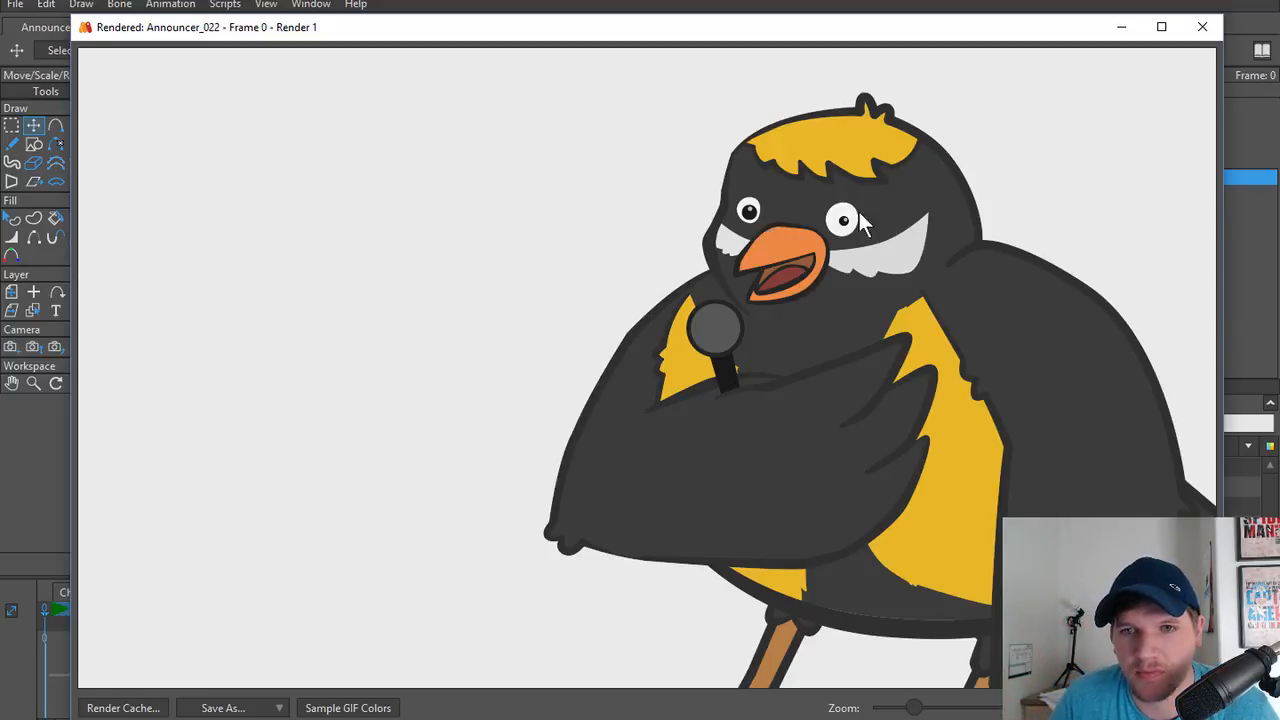
click(1201, 28)
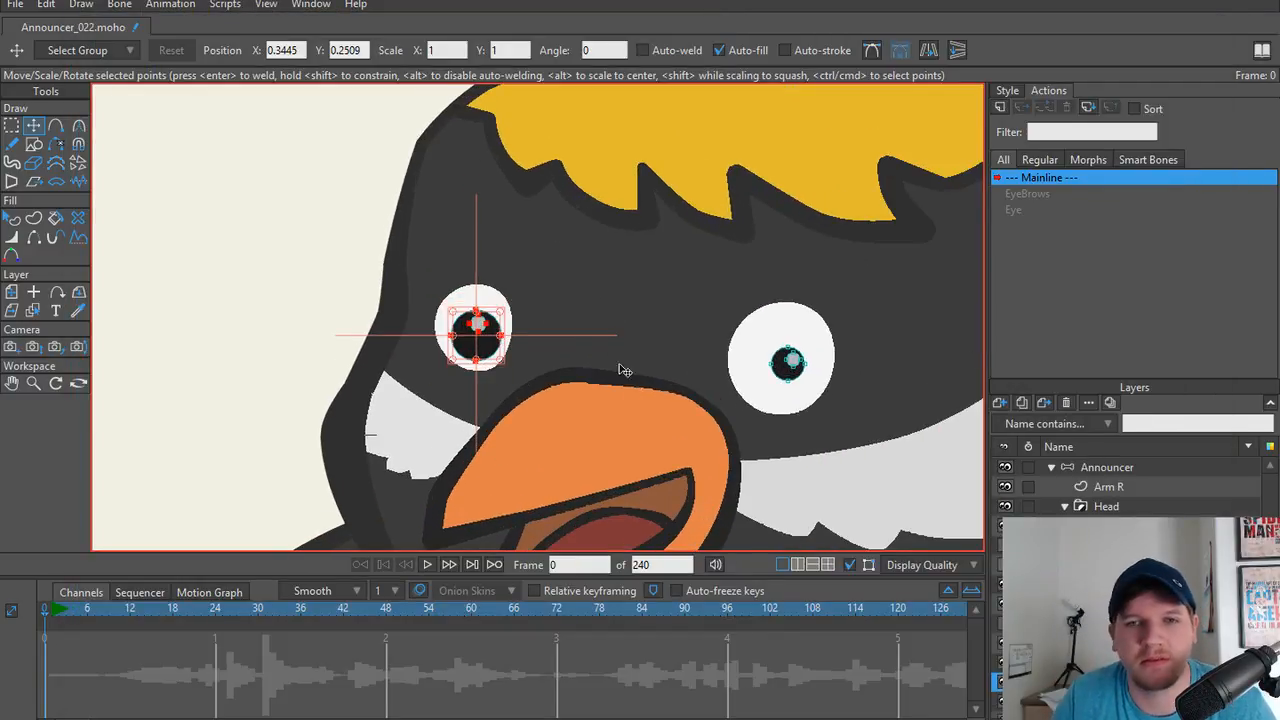
Examine the outlines of both eye whites and compare how much of each eye its pupil fills.
scroll(560, 368, up, 2)
scroll(515, 370, up, 3)
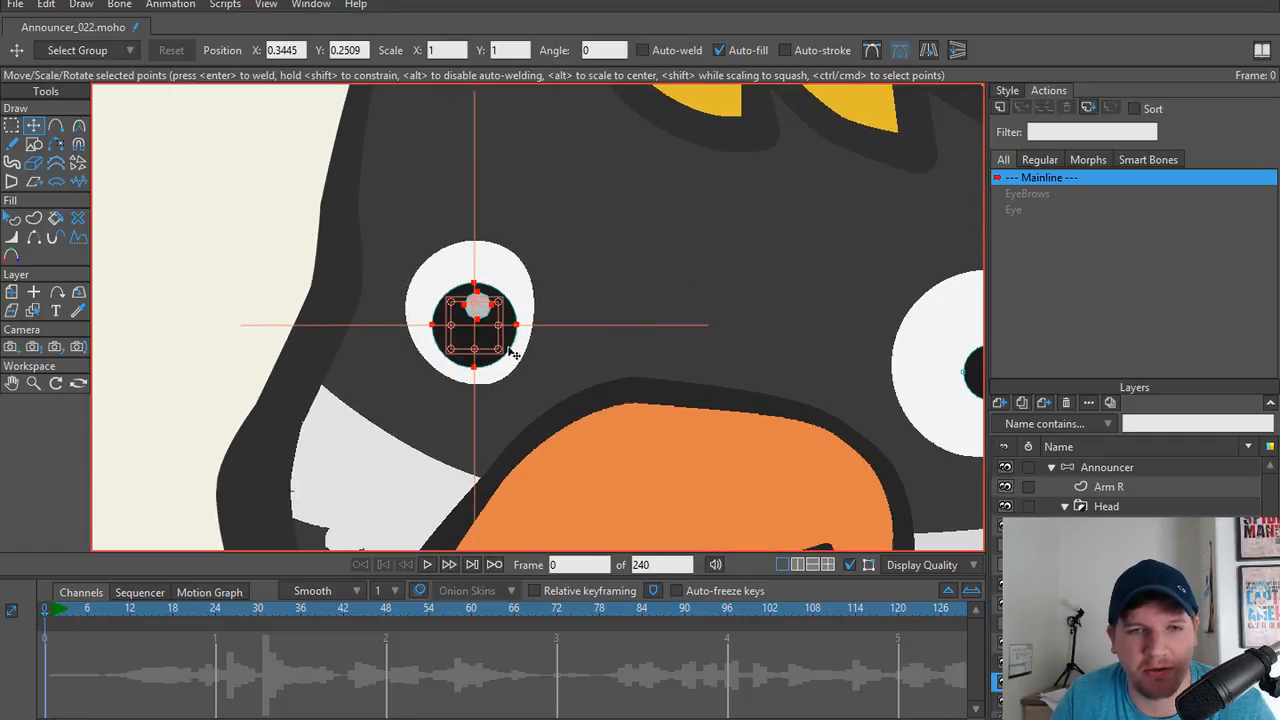
click(530, 341)
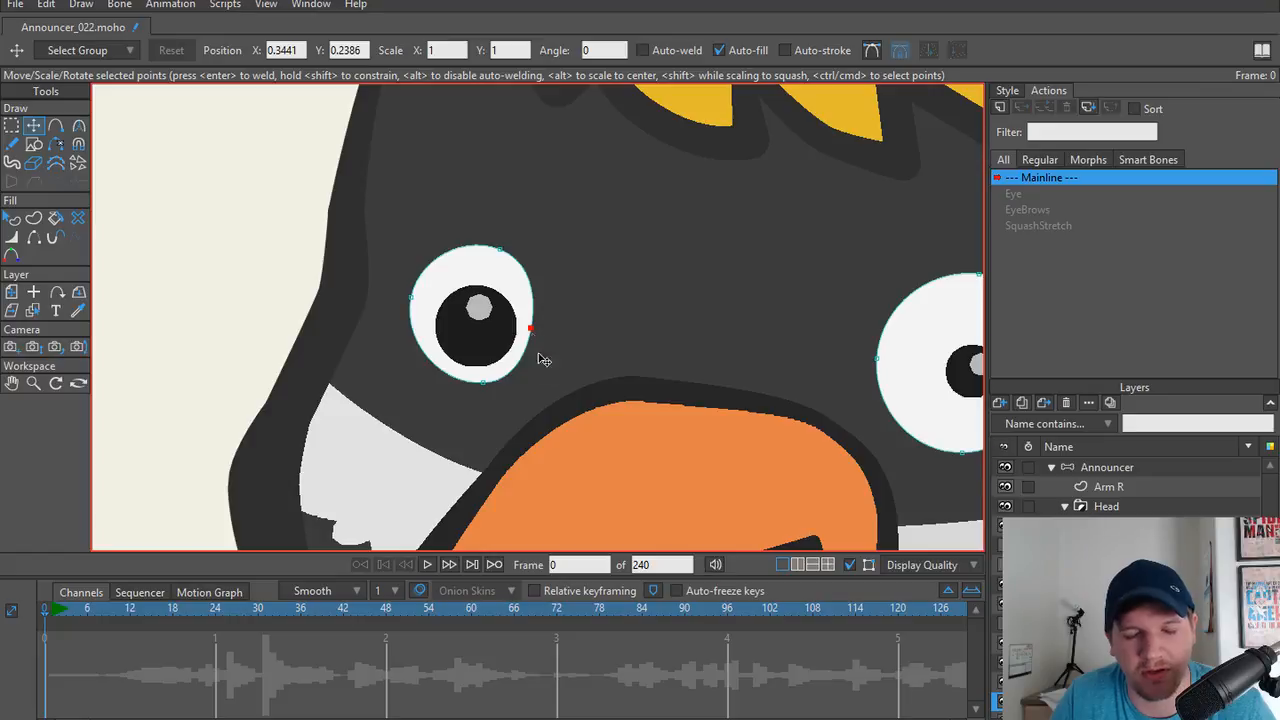
scroll(479, 383, down, 1)
drag(516, 415, 426, 395)
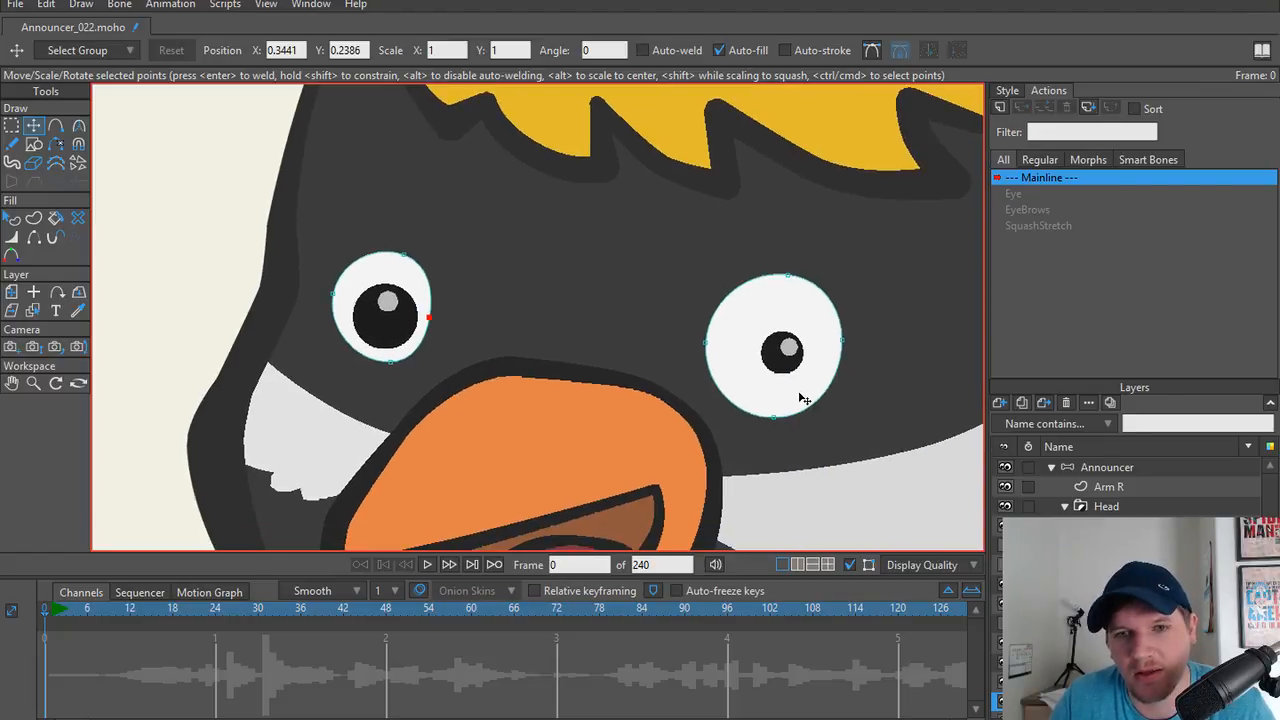
scroll(432, 355, up, 4)
scroll(350, 296, down, 3)
drag(350, 296, 400, 326)
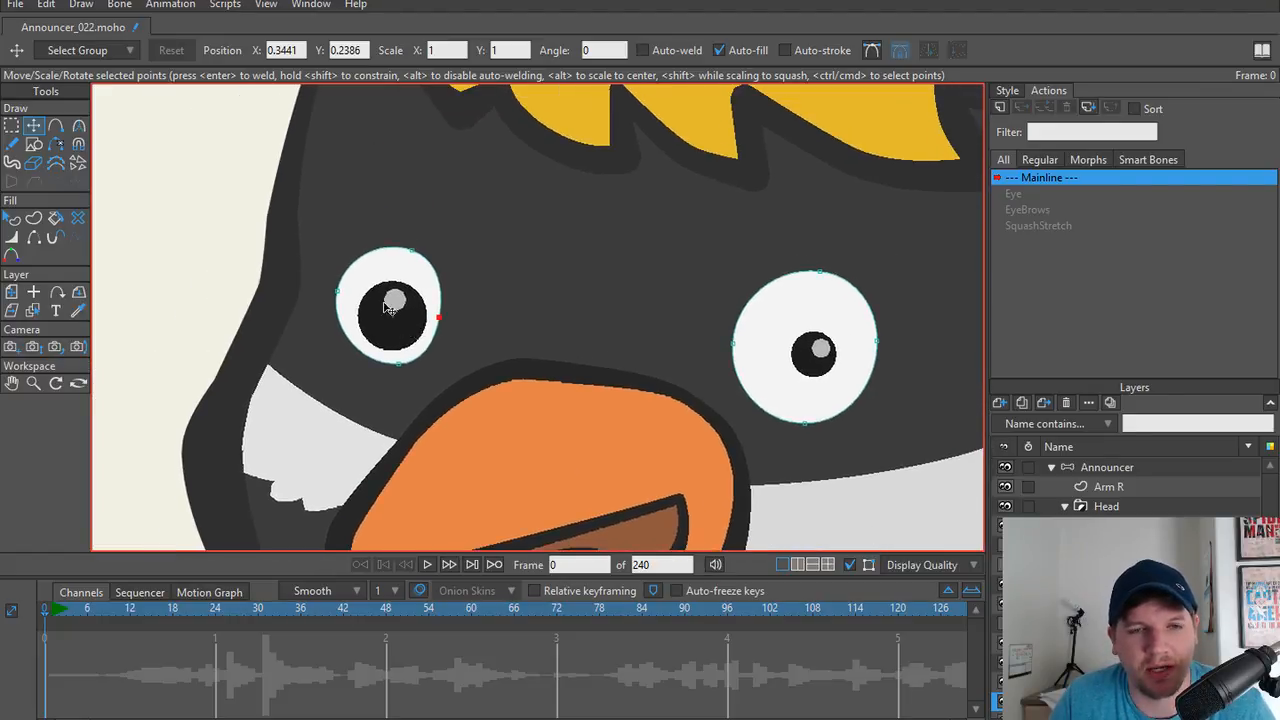
Reactivate the pupil layer, then slightly enlarge the far eye's pupil and highlight and center them within the white.
scroll(282, 319, up, 4)
alt+right_click(502, 348)
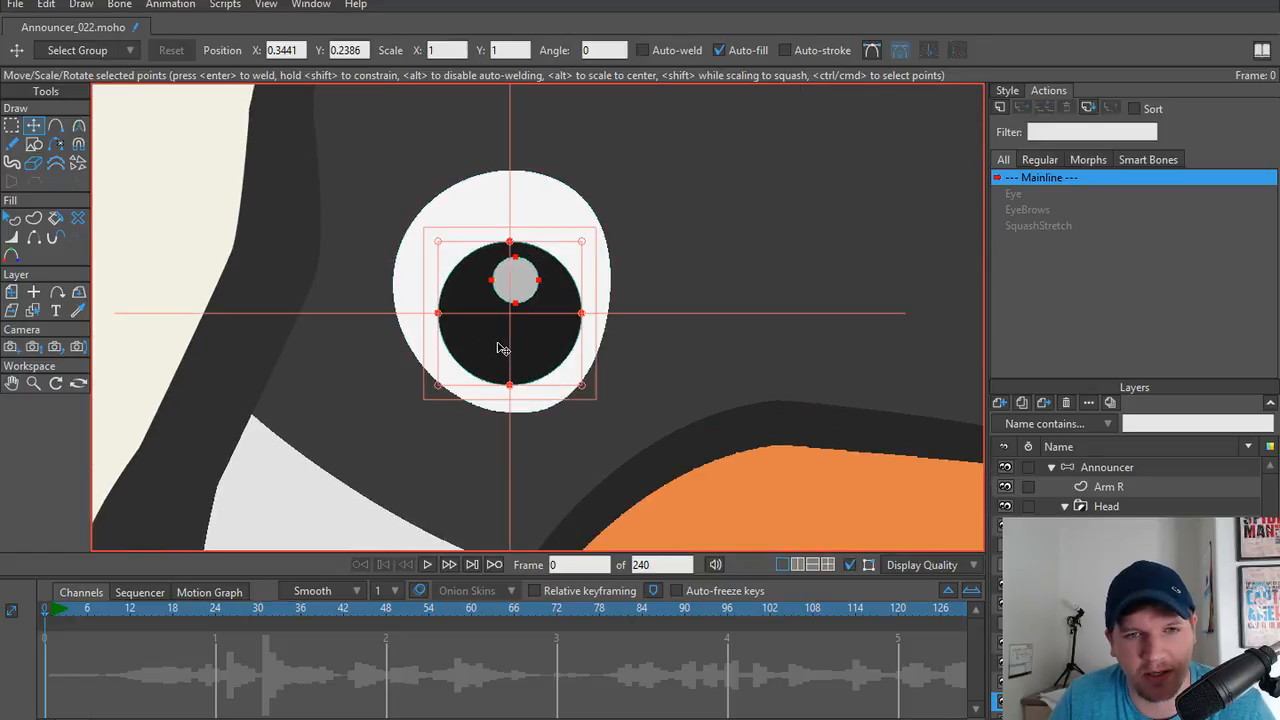
scroll(510, 333, down, 1)
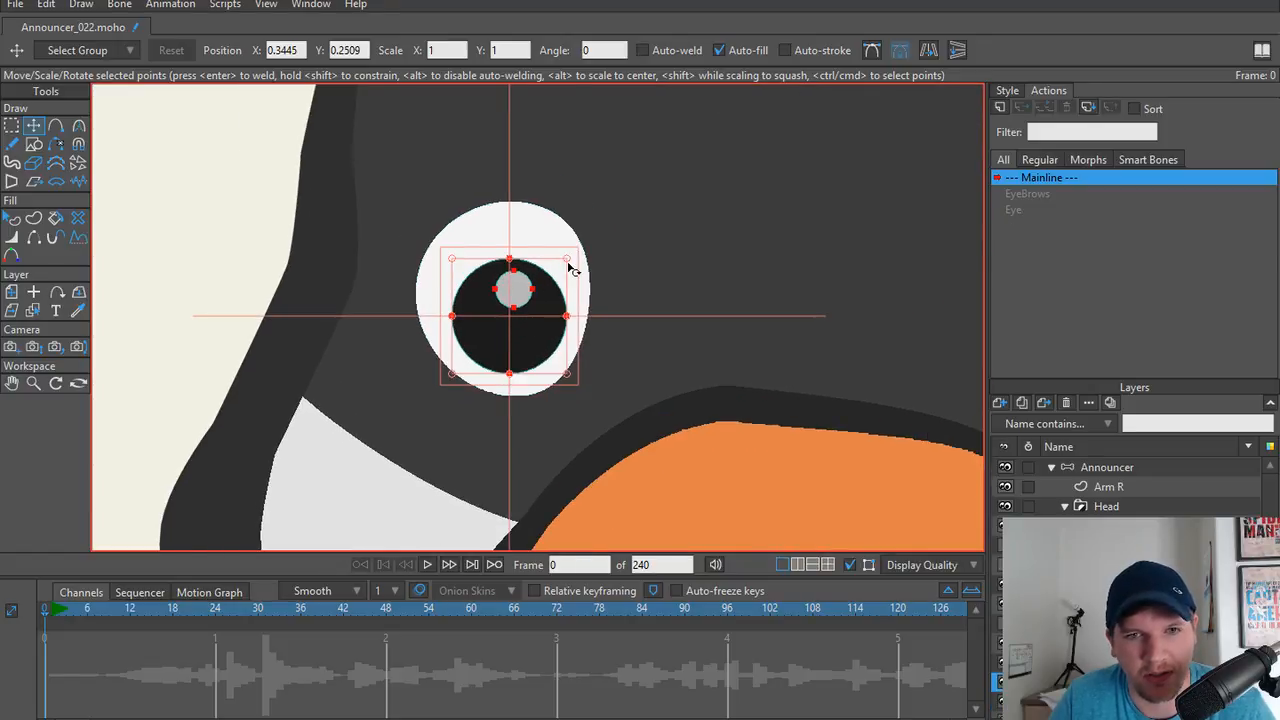
drag(531, 337, 528, 324)
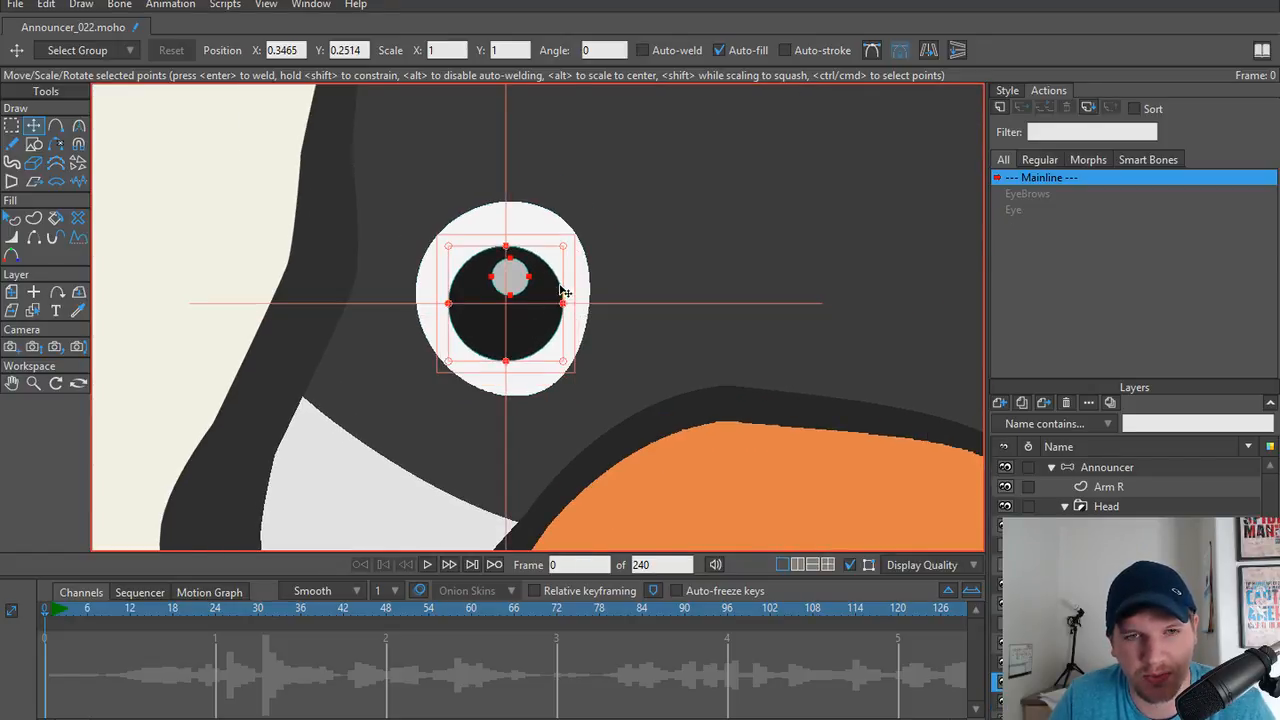
drag(566, 253, 580, 251)
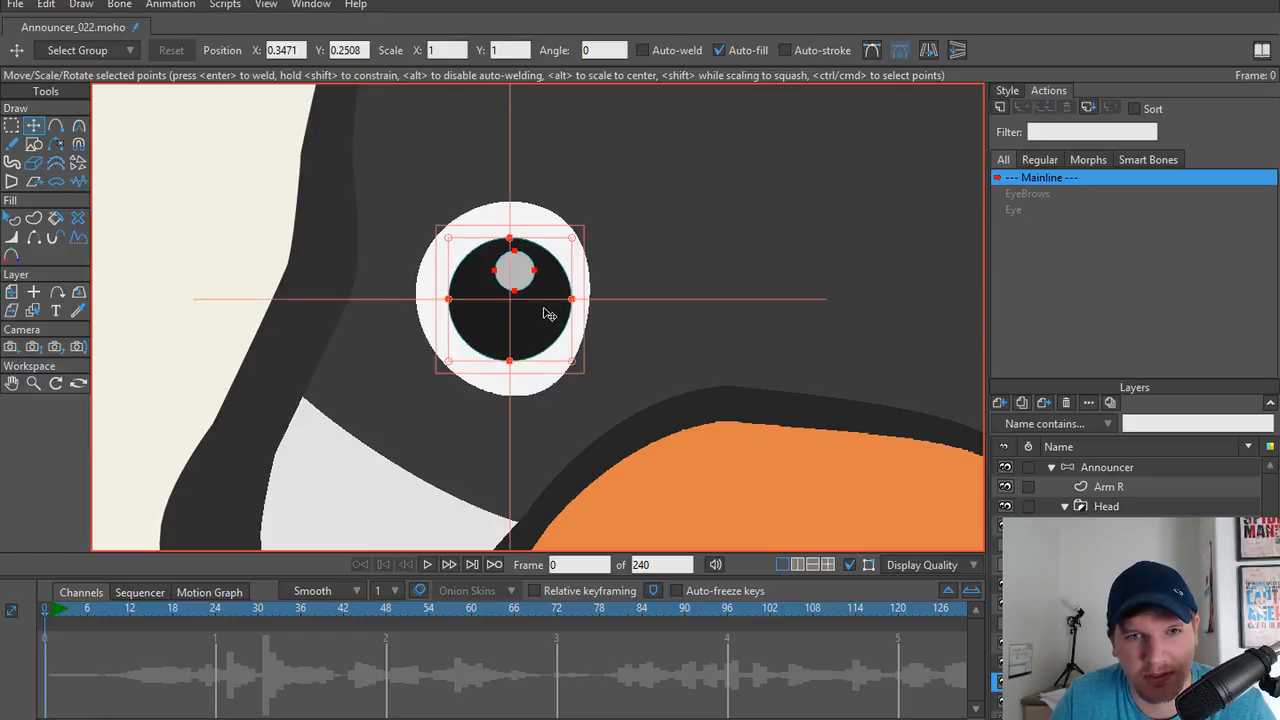
drag(546, 306, 547, 317)
Enlarge the near eye's pupil and highlight together to match the far eye and center them in the white.
scroll(572, 309, down, 3)
drag(685, 380, 587, 380)
click(807, 349)
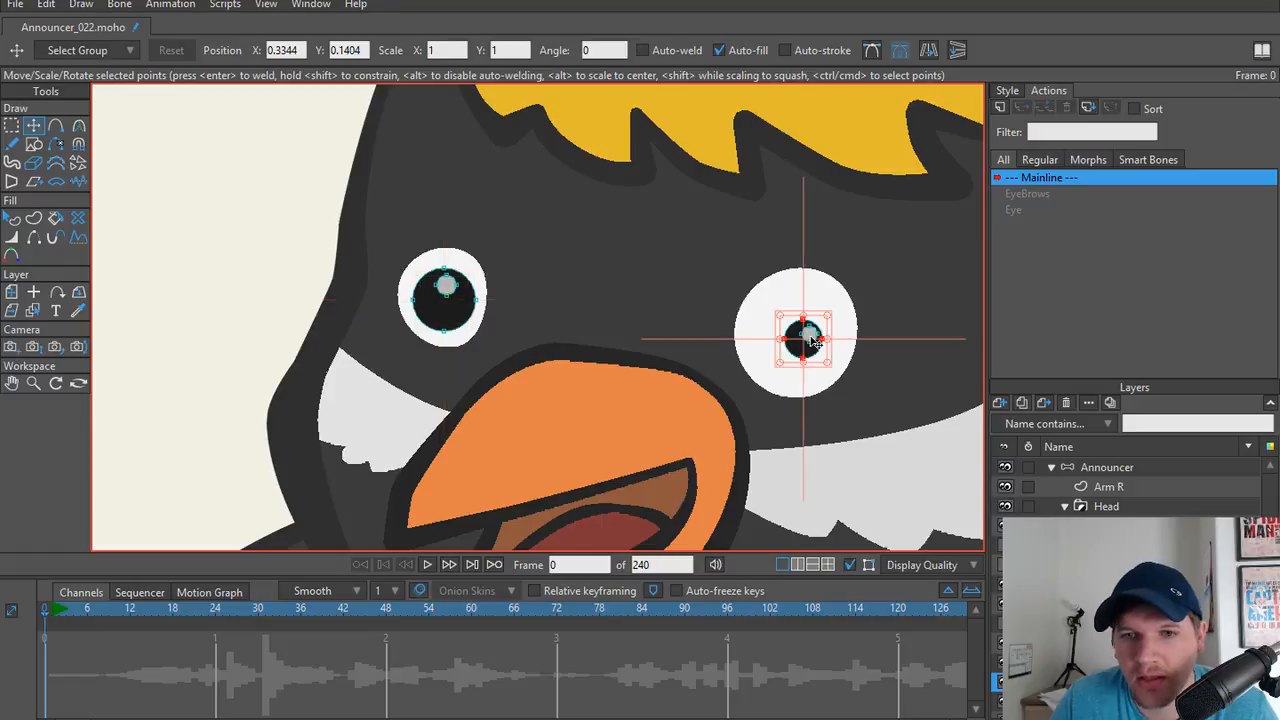
shift+click(812, 338)
drag(829, 329, 801, 350)
drag(825, 308, 832, 300)
drag(812, 352, 800, 356)
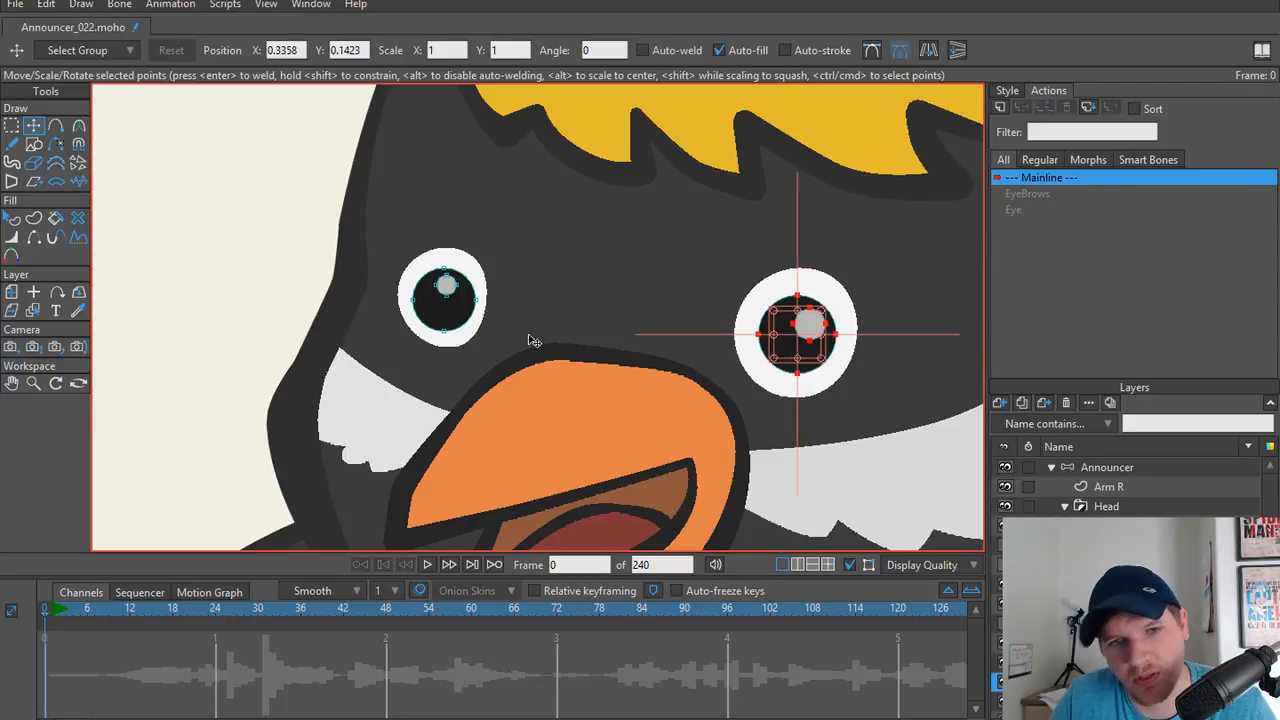
Move the far eye's highlight toward the pupil's upper-right edge like the near eye's, and preview frame 0 in a render.
ctrl+click(443, 317)
ctrl+click(447, 288)
drag(447, 288, 457, 294)
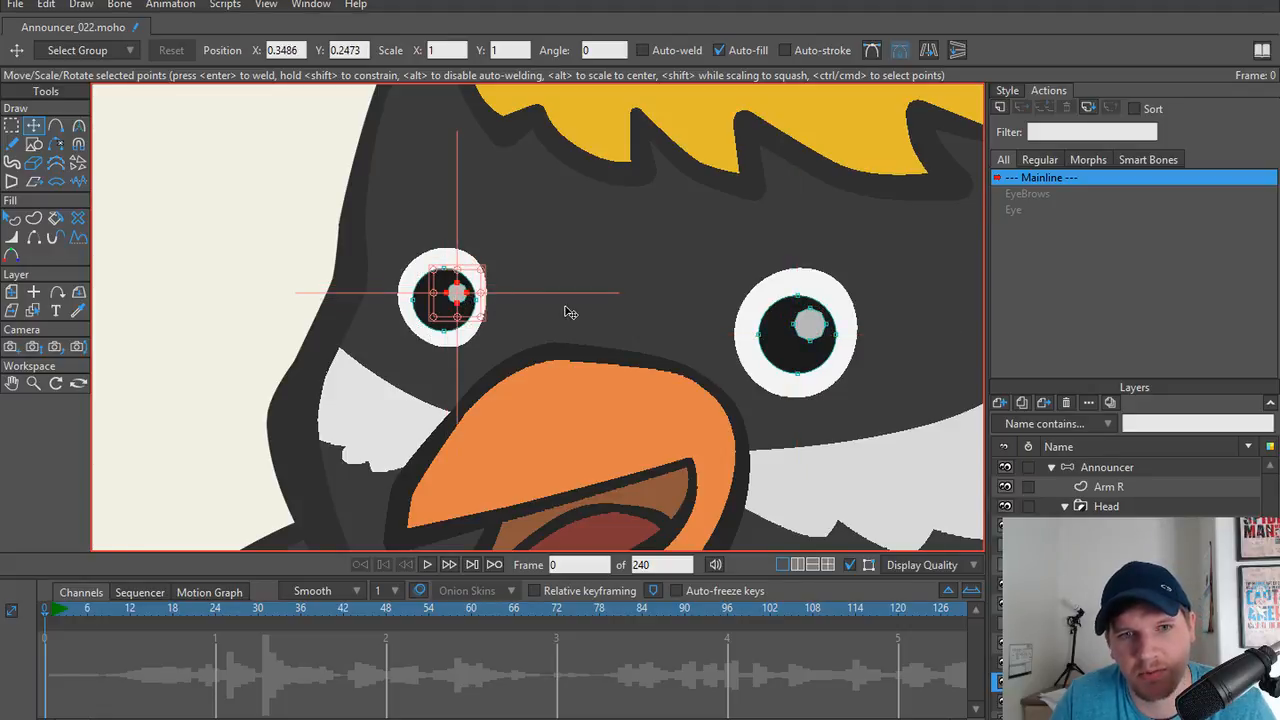
click(269, 302)
key(ctrl+r)
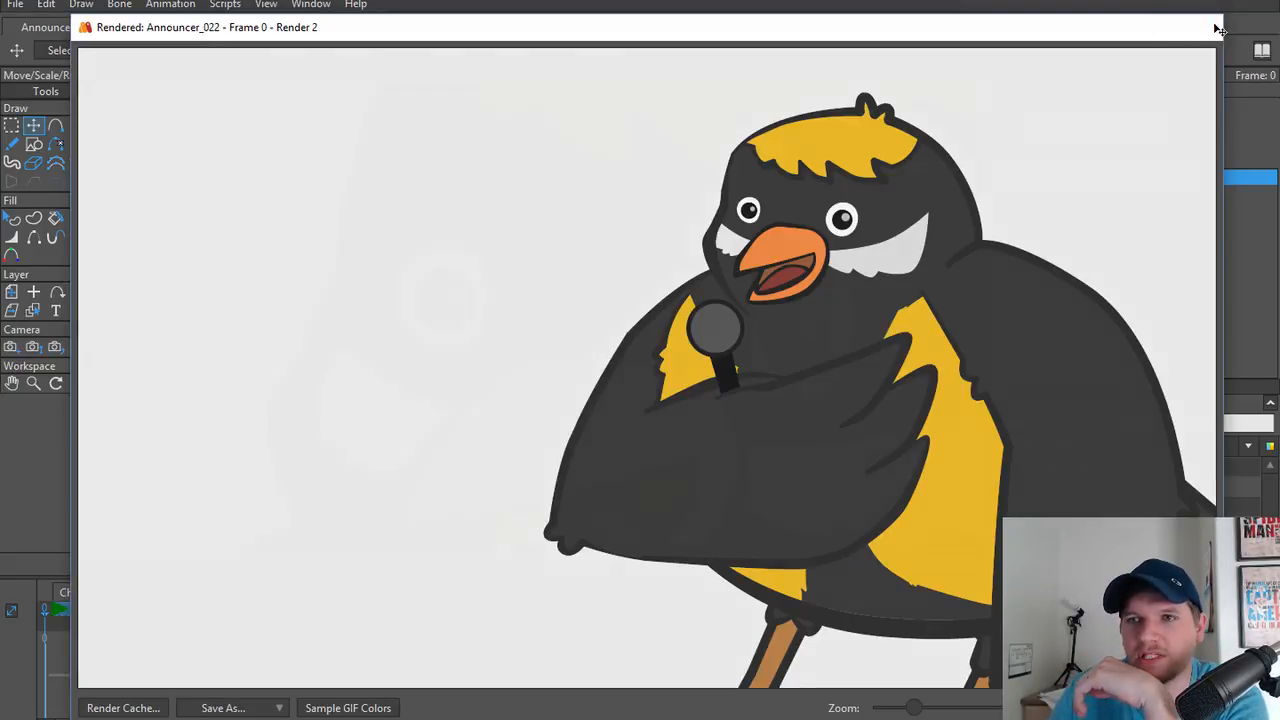
click(1202, 27)
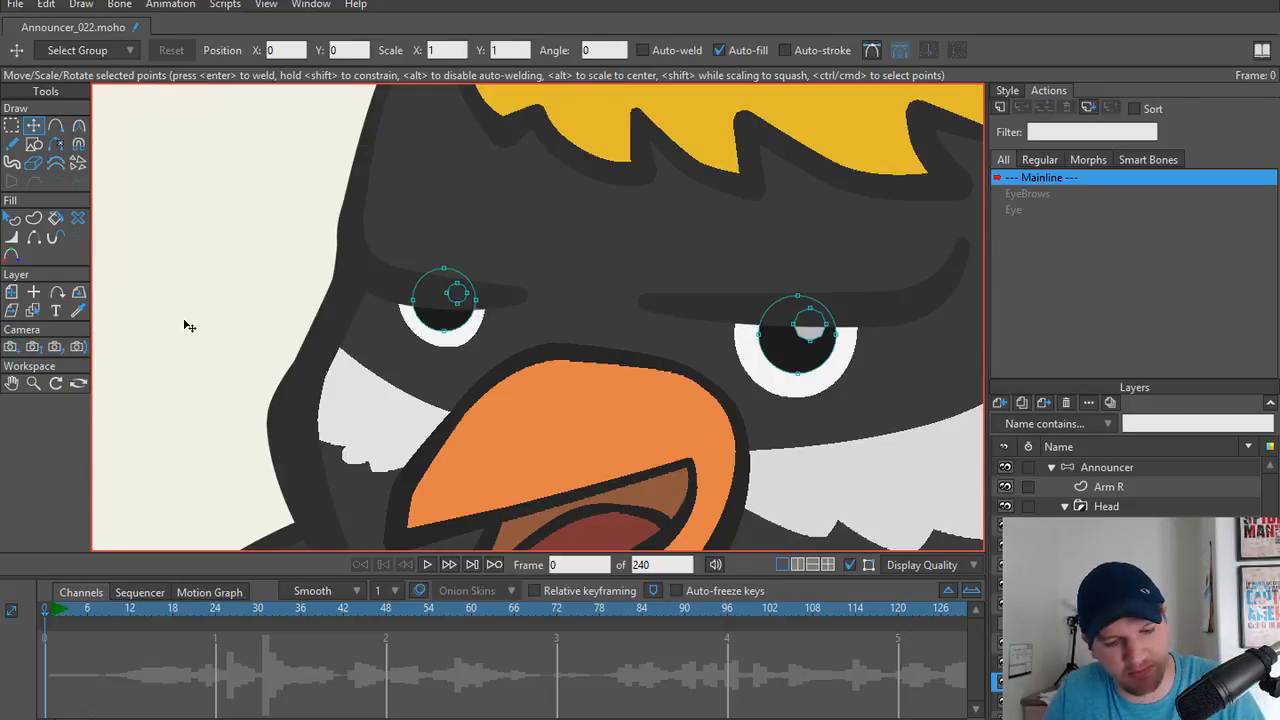
Show the hidden eyebrows and the upper and lower eyelids again, checking frame 0 in rendered previews.
key(ctrl+r)
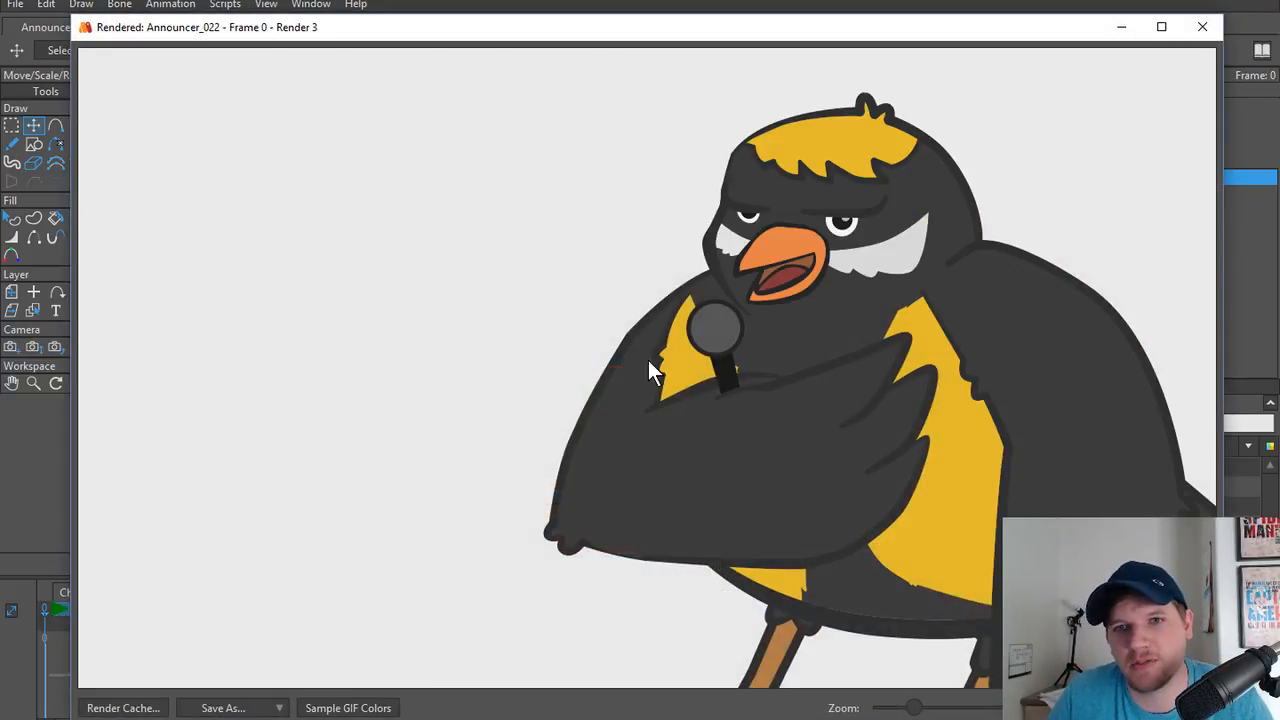
click(1185, 33)
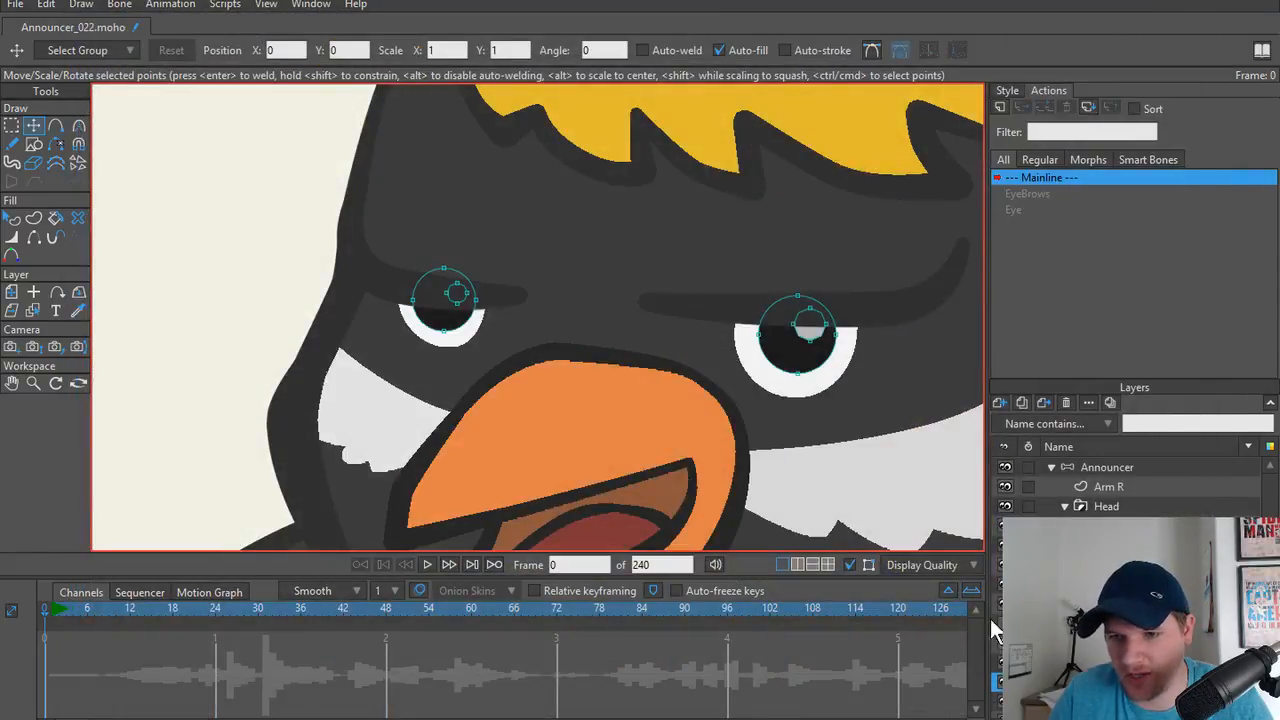
key(ctrl+r)
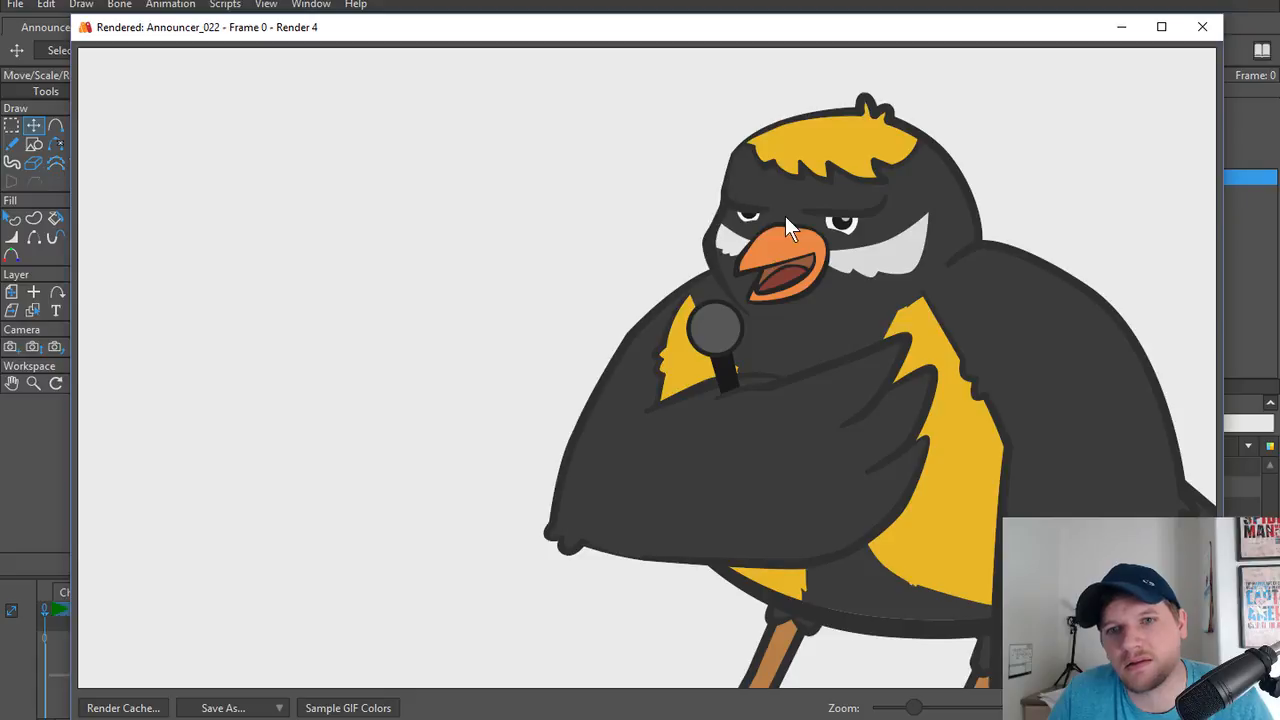
click(1201, 28)
Select the far eye's pupil and highlight and lower them slightly beneath the half-closed eyelid.
scroll(509, 305, up, 2)
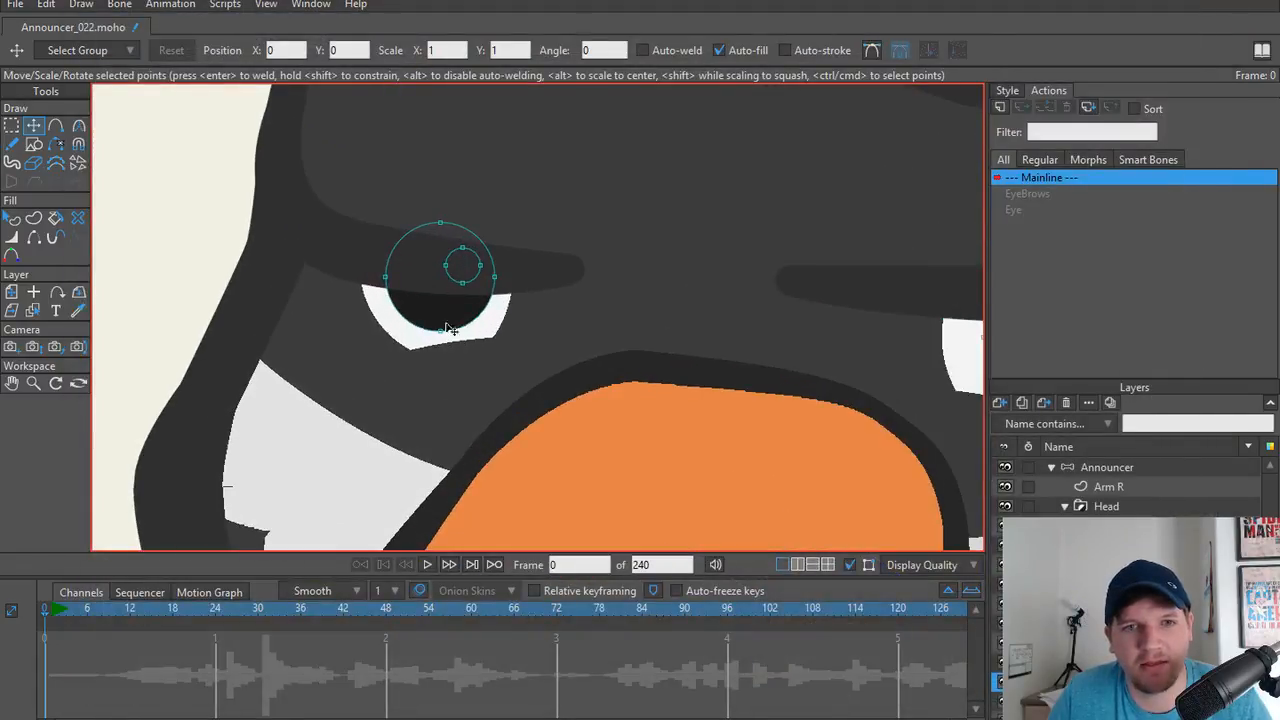
scroll(491, 278, down, 1)
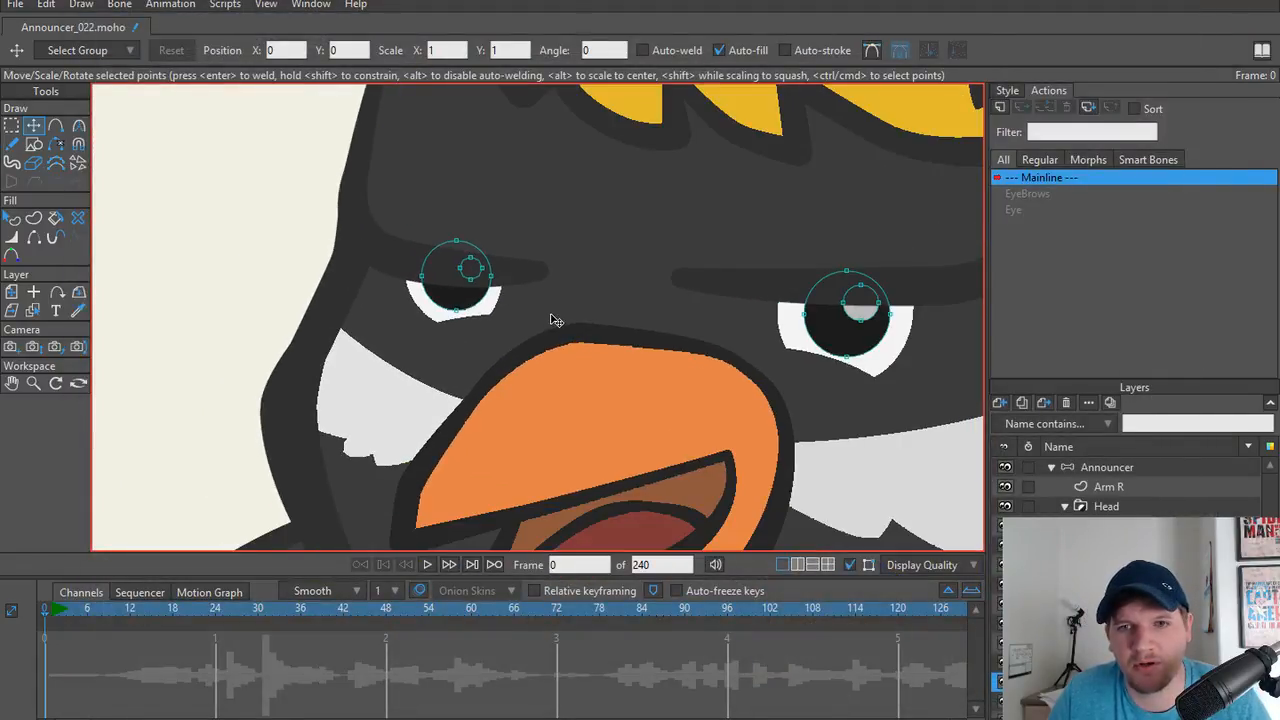
double_click(459, 304)
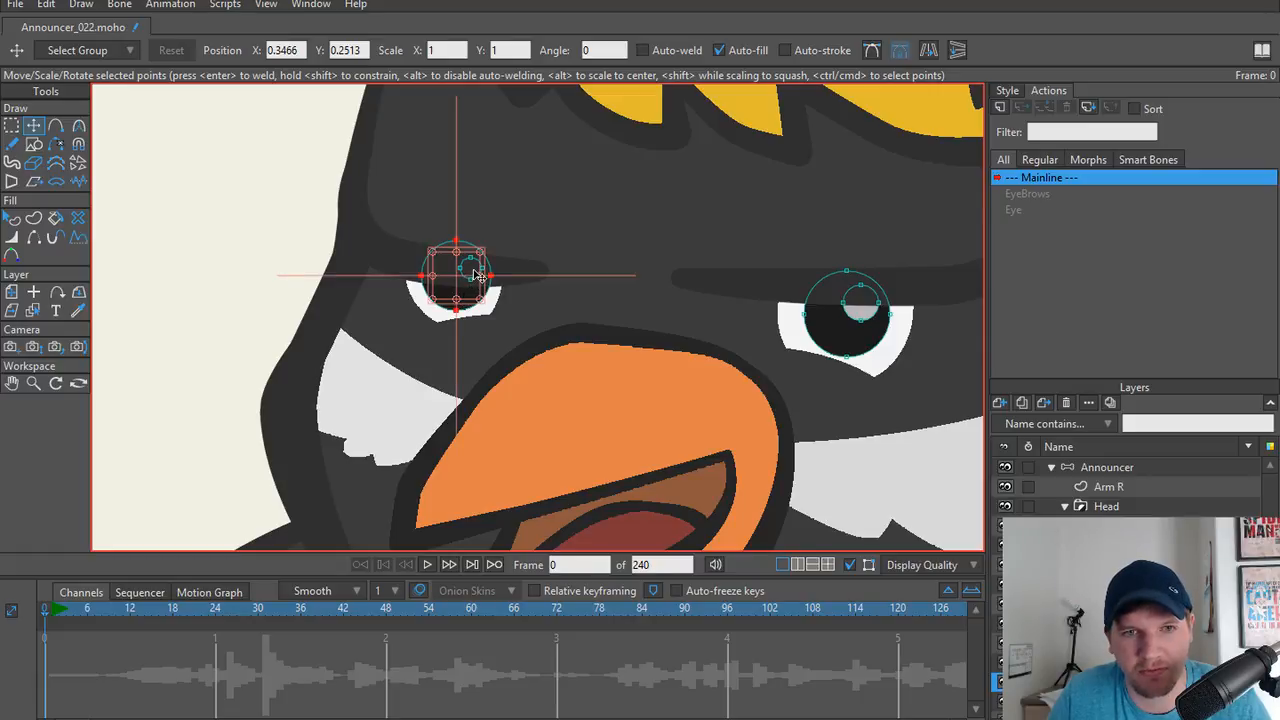
drag(467, 290, 466, 297)
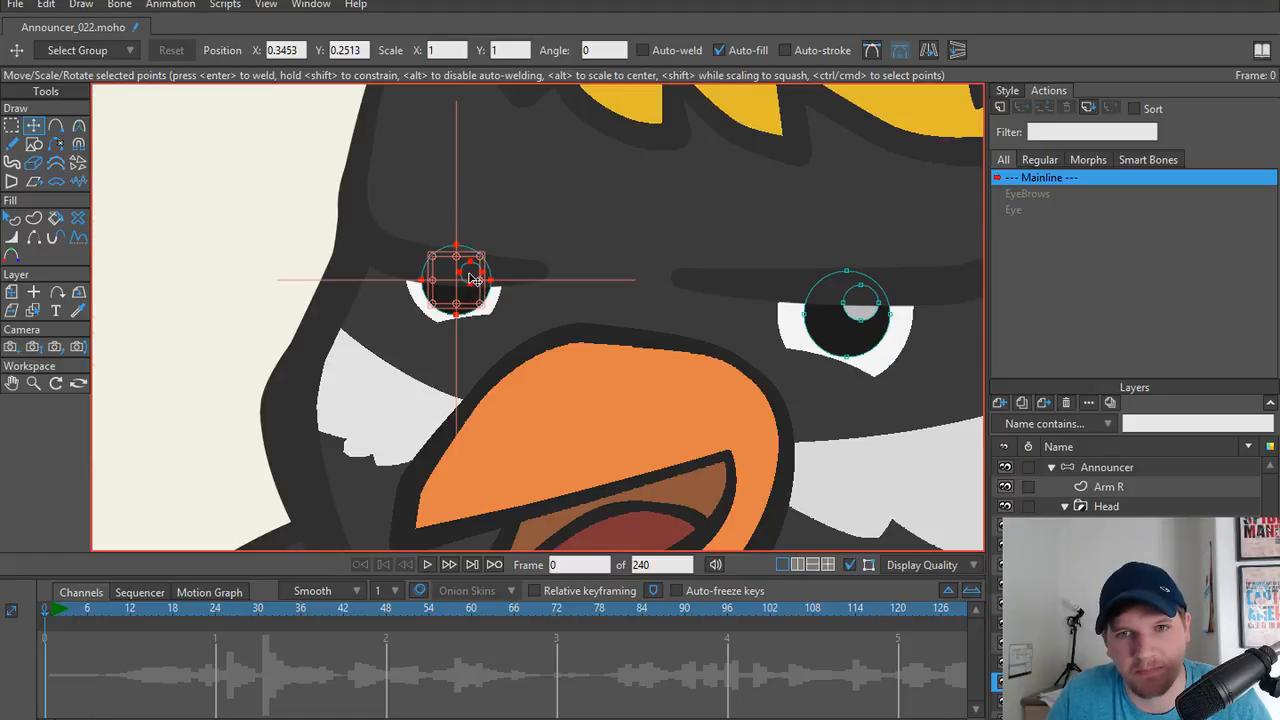
Select the far eye's highlight, enlarge it slightly inside the pupil, and preview frame 0 in a render.
click(470, 276)
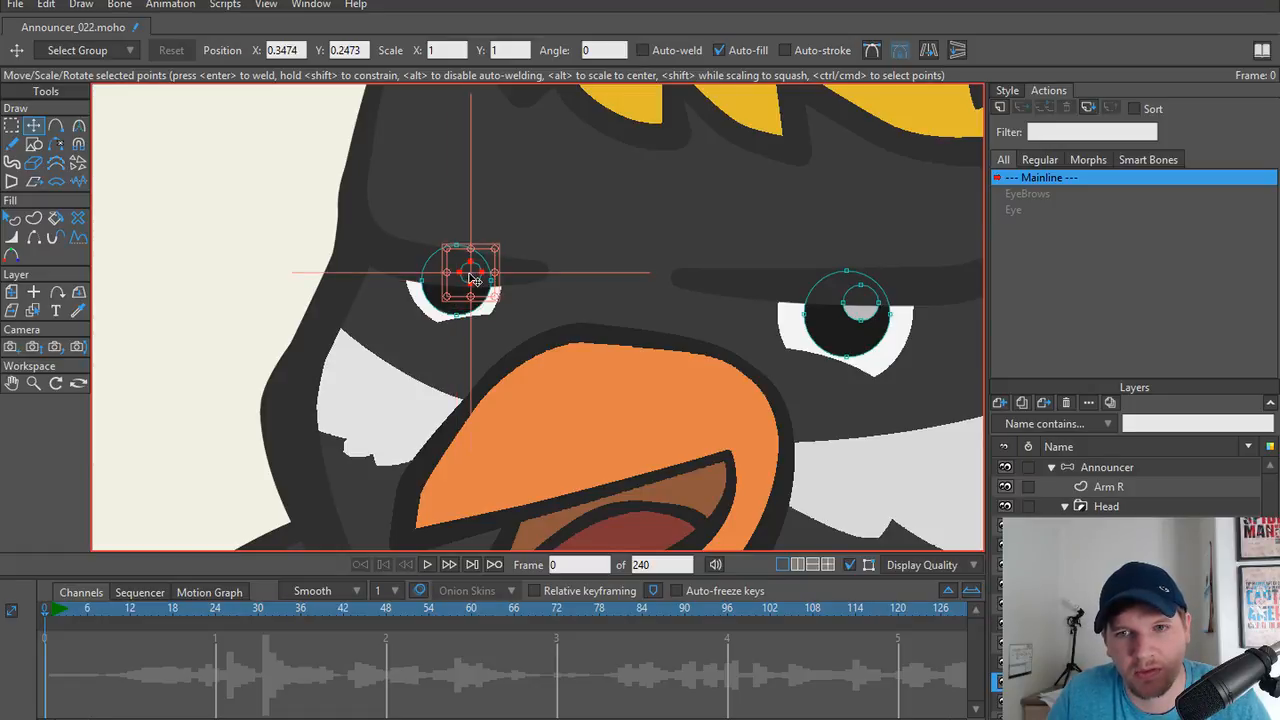
drag(442, 303, 438, 312)
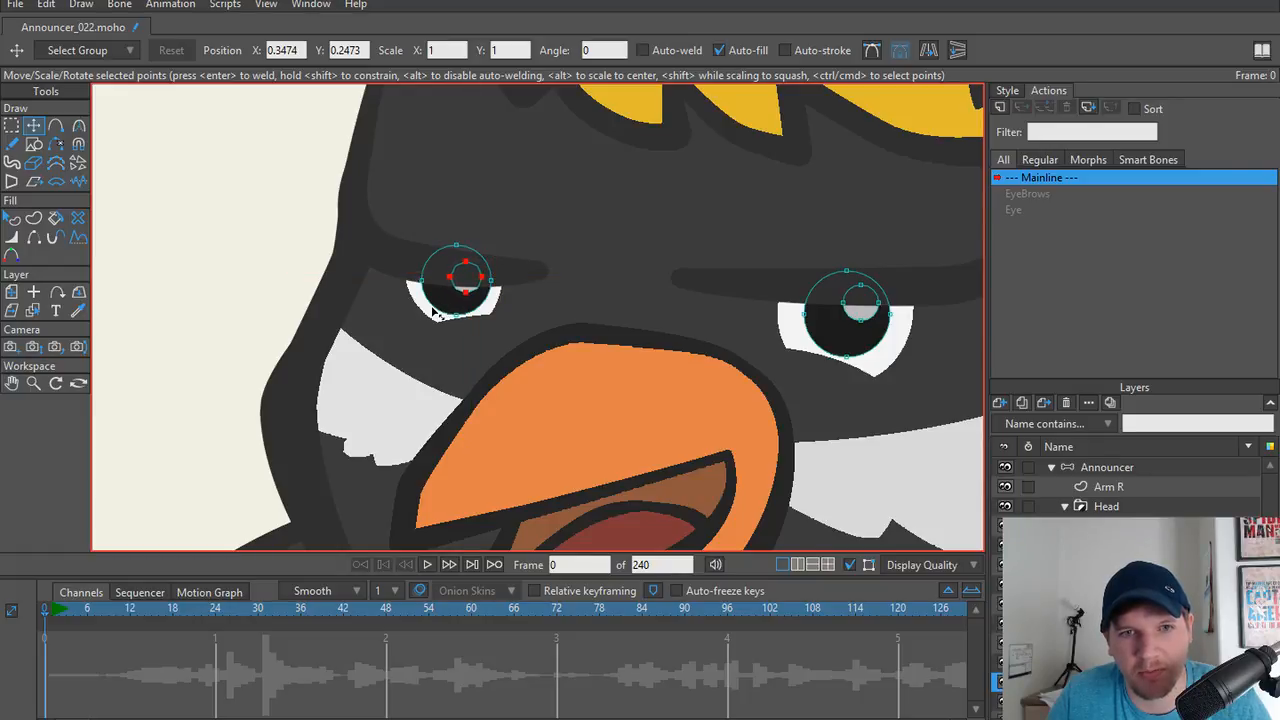
scroll(277, 286, down, 4)
key(ctrl+r)
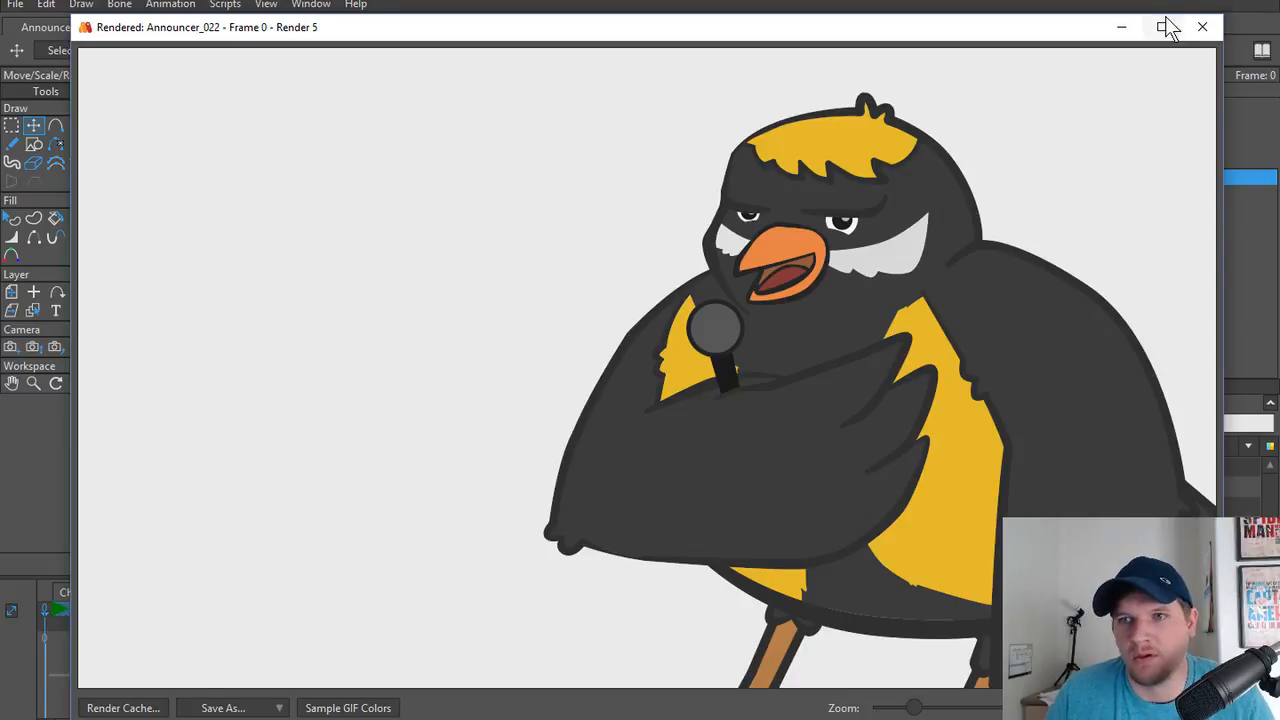
click(1202, 27)
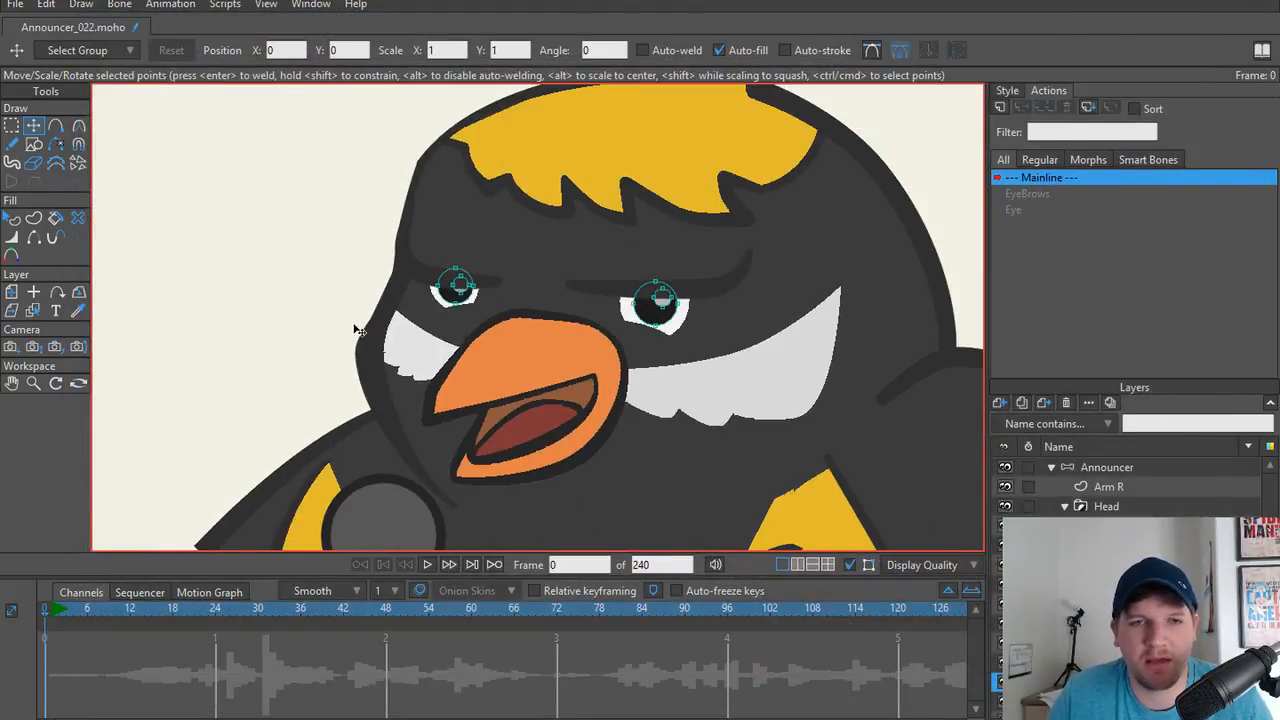
scroll(330, 300, down, 2)
scroll(350, 285, down, 4)
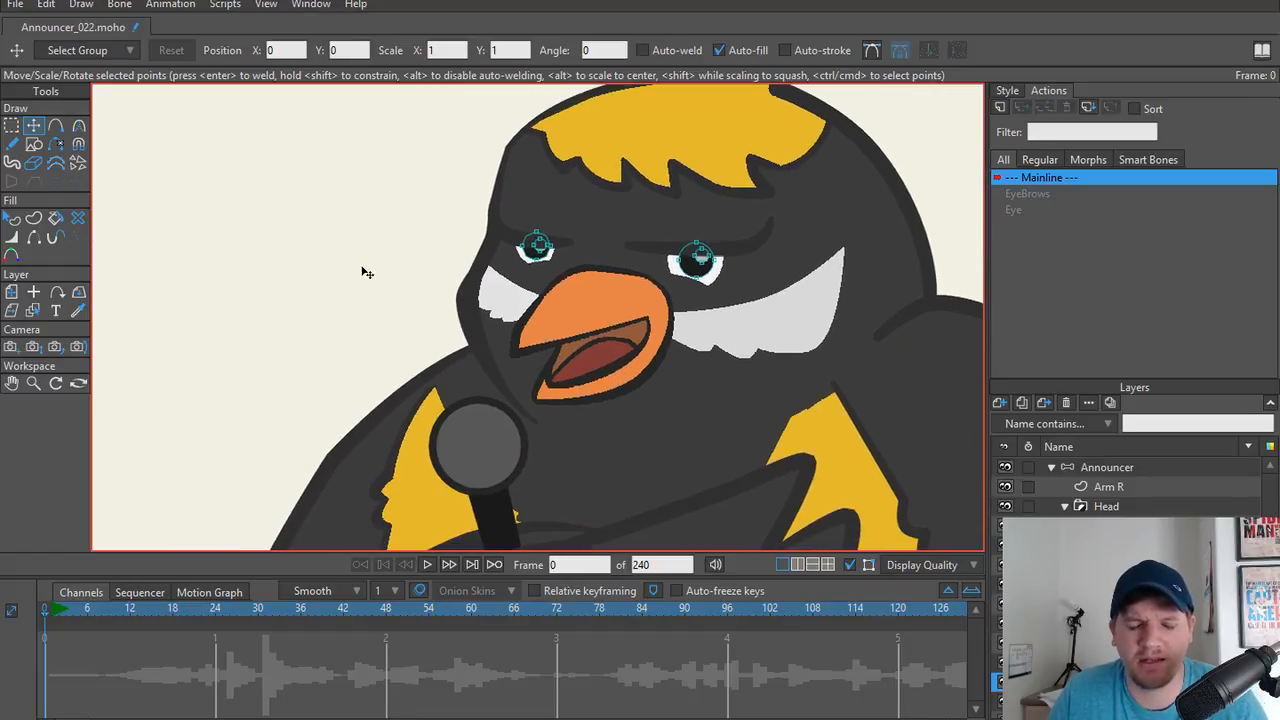
scroll(407, 300, up, 2)
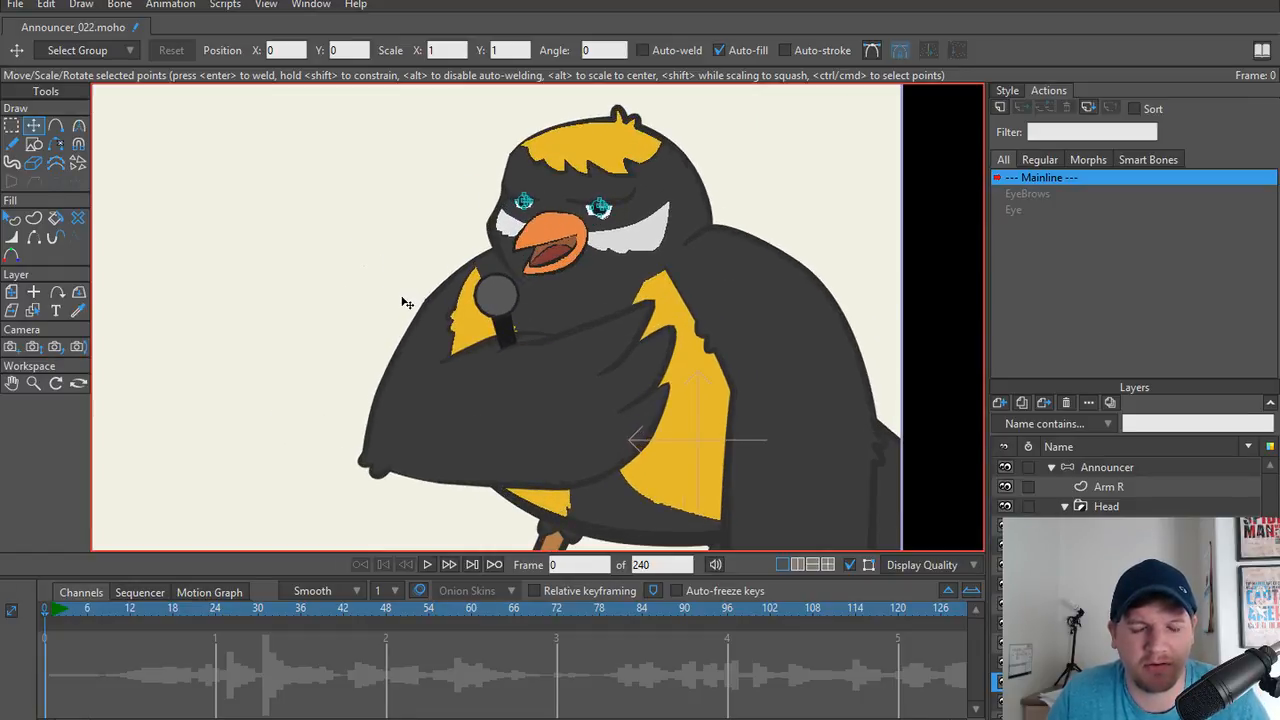
scroll(407, 300, down, 2)
scroll(472, 300, up, 5)
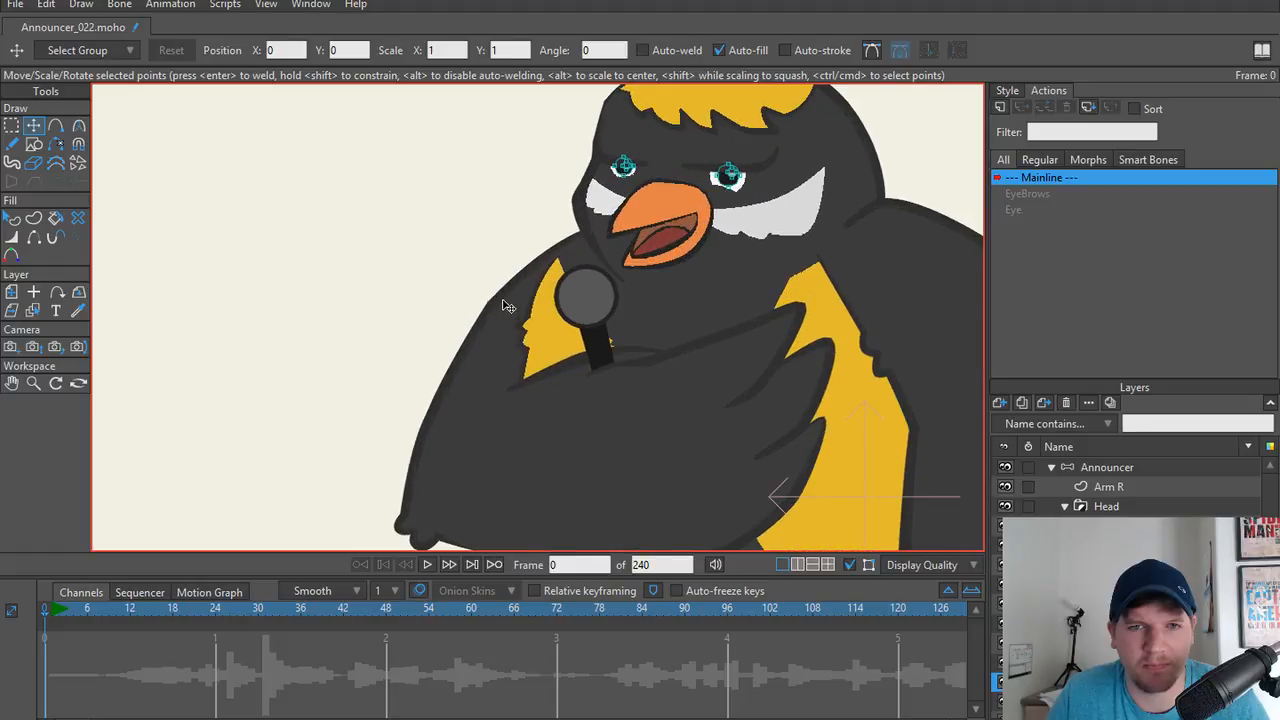
scroll(286, 371, up, 4)
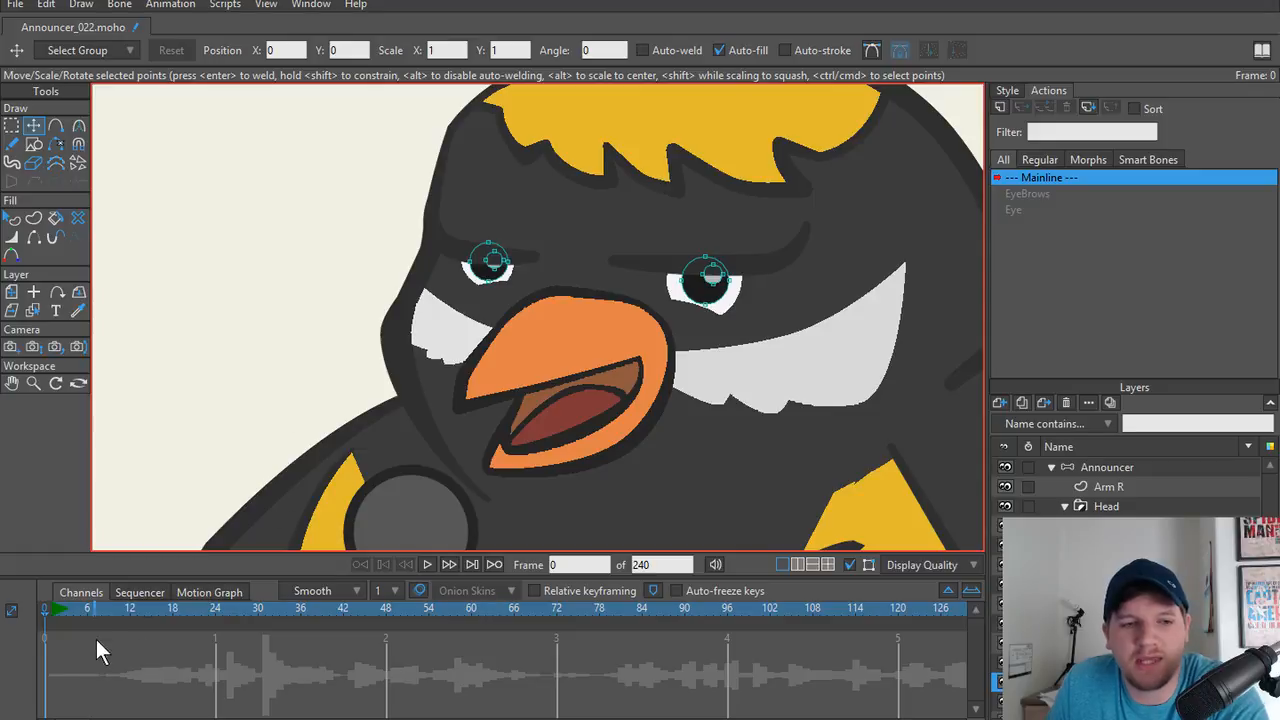
Scrub the timeline through frame 22 to check the pupils in the wide-open eyes, and return to frame 0.
drag(60, 606, 94, 583)
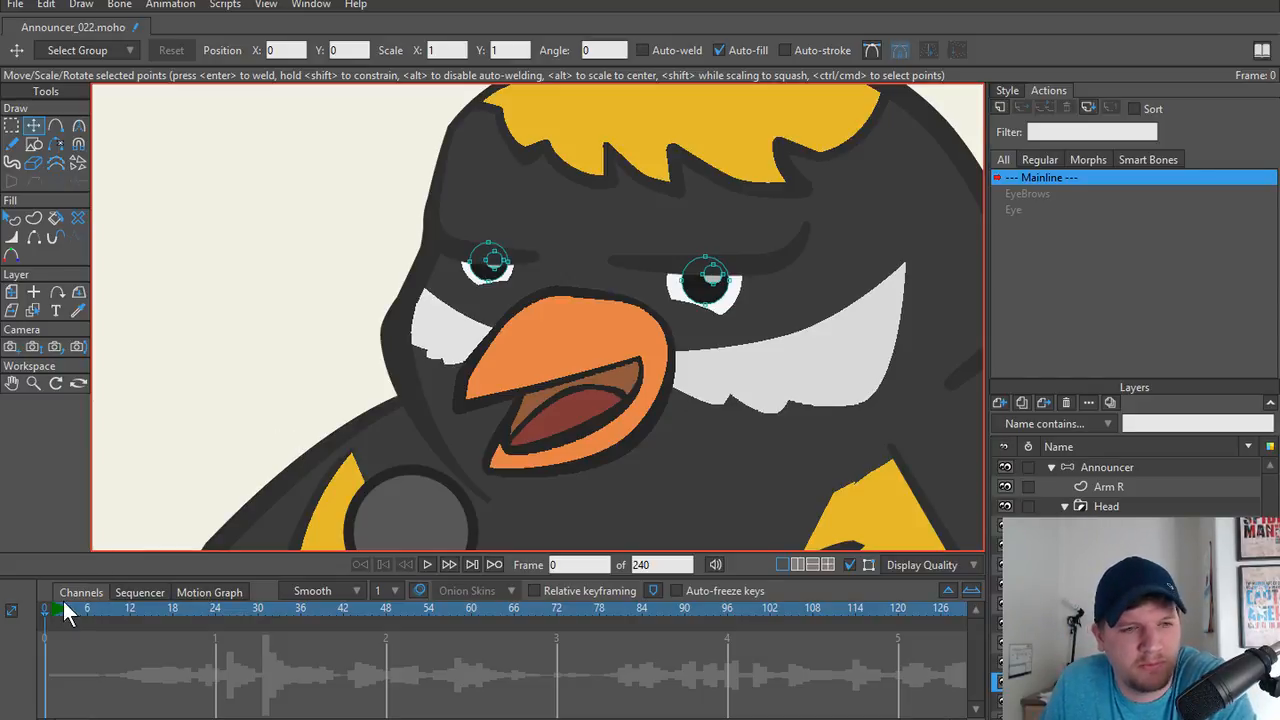
drag(63, 601, 203, 612)
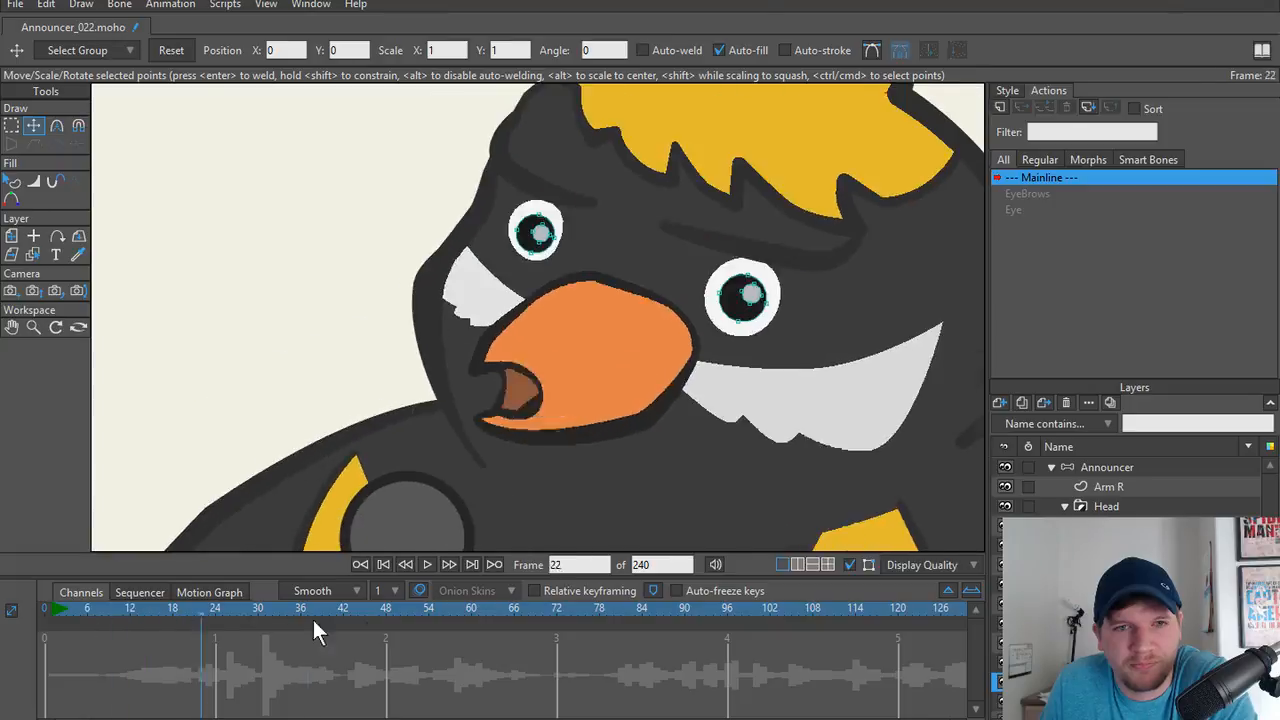
drag(312, 617, 1, 627)
scroll(172, 352, down, 3)
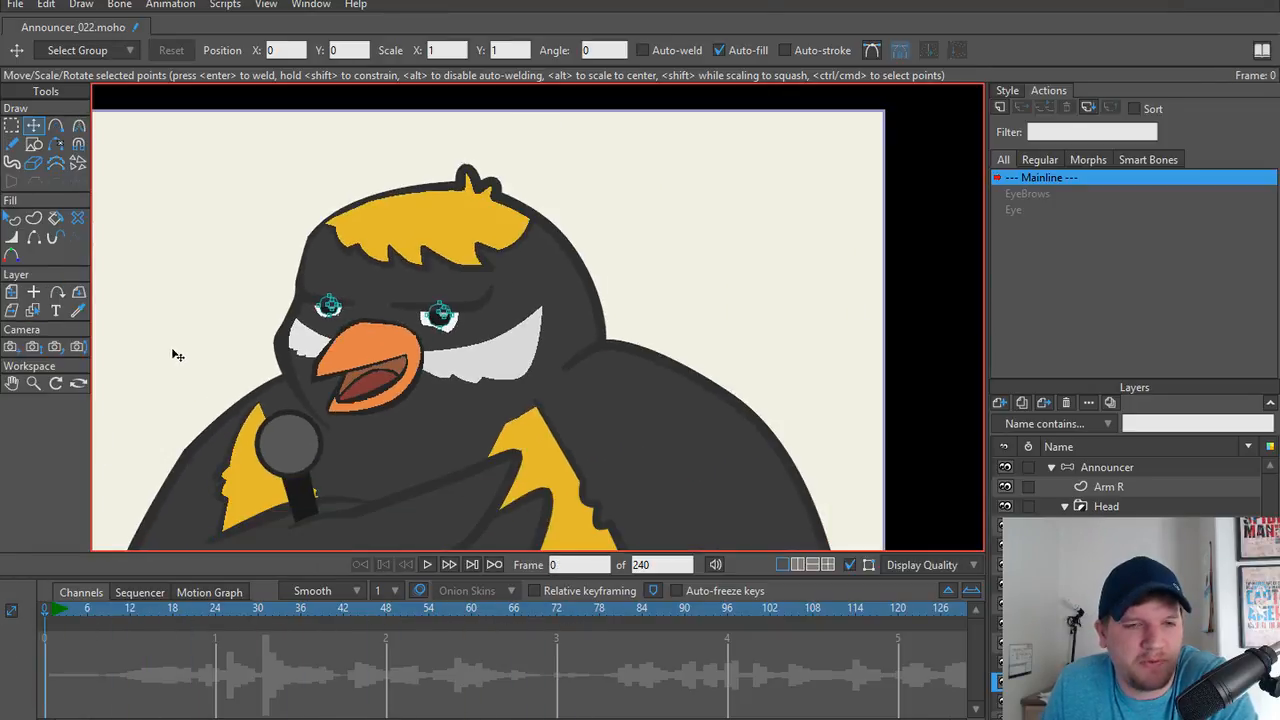
scroll(286, 363, down, 3)
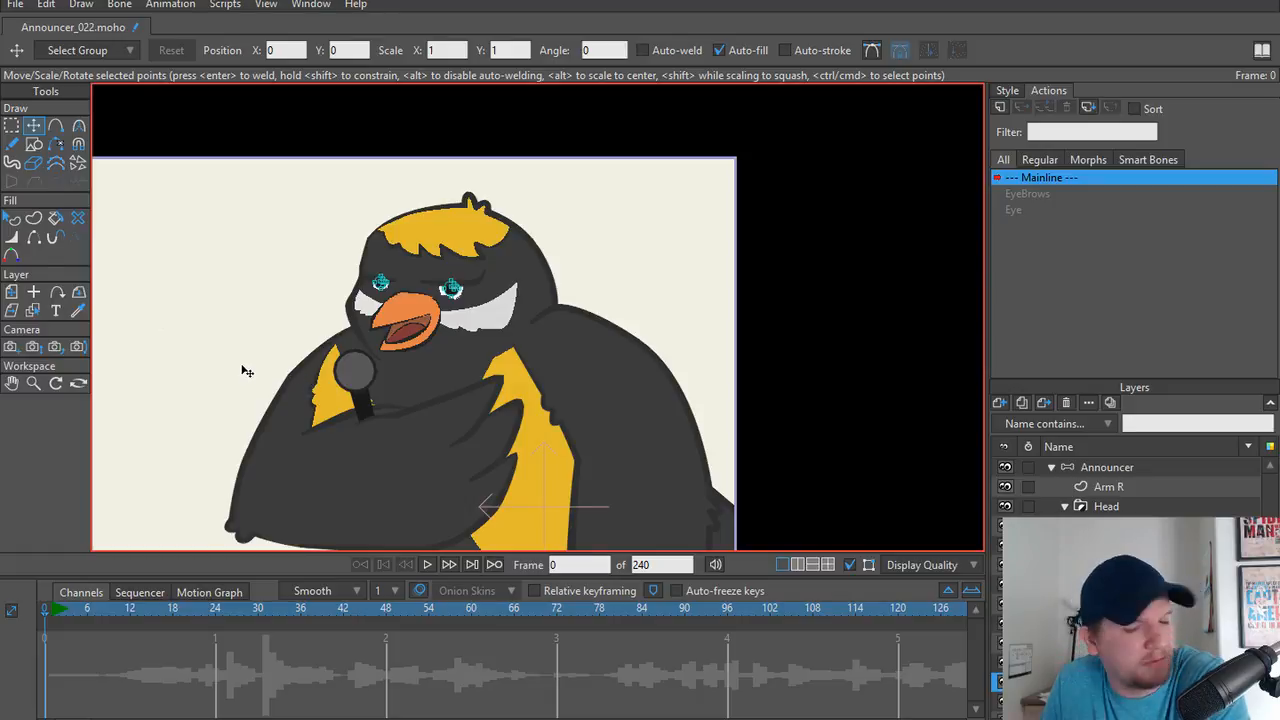
scroll(296, 367, up, 2)
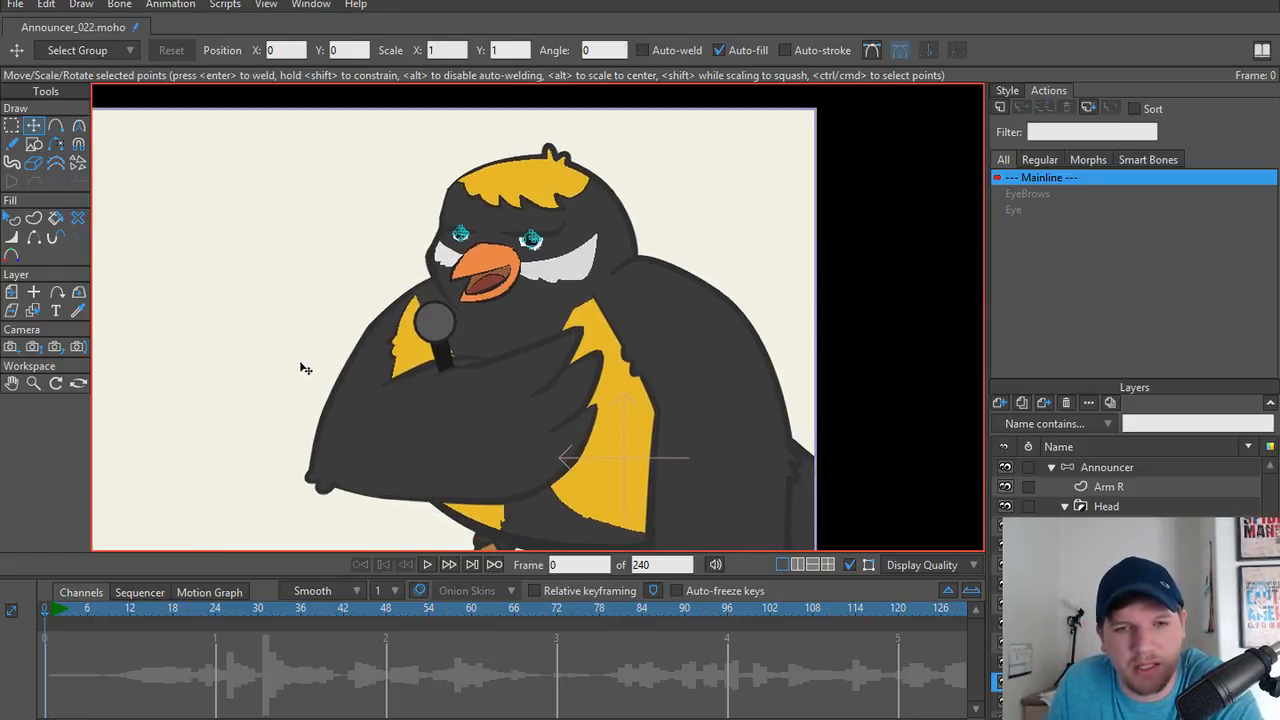
scroll(298, 364, down, 2)
scroll(393, 368, up, 2)
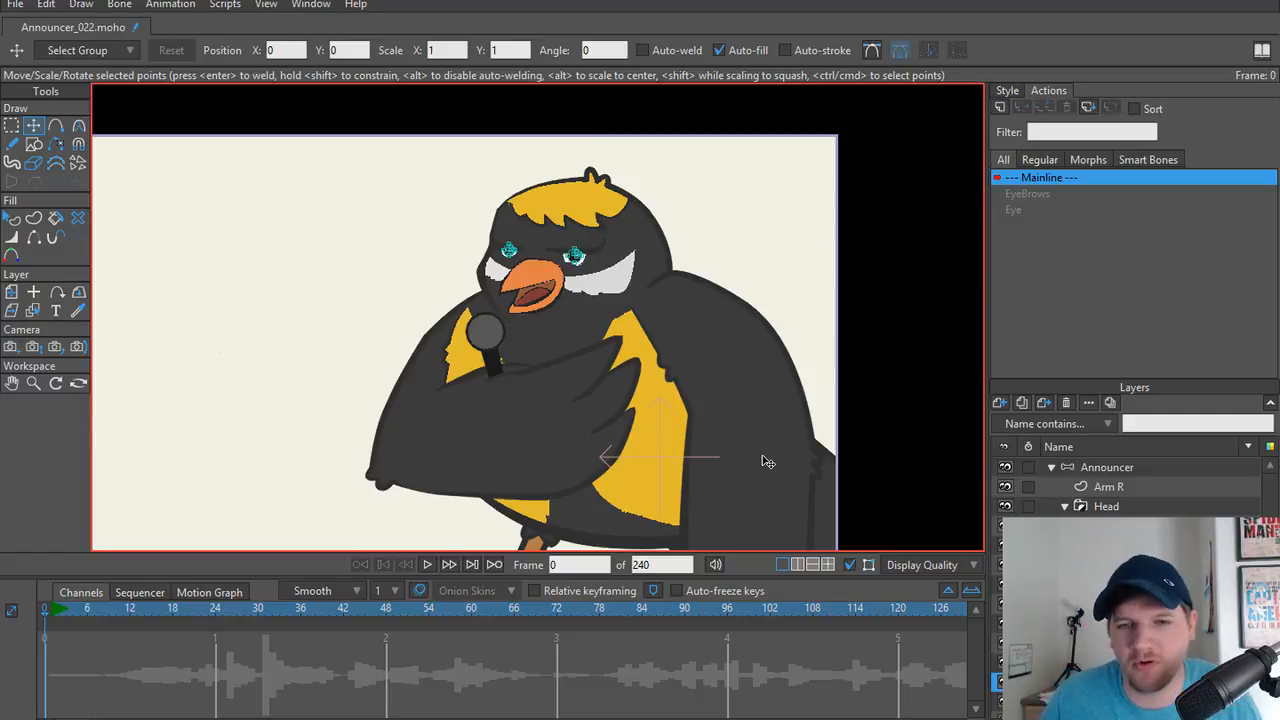
Temporarily reveal the artwork beyond the camera frame to examine the bird's full-body pose, and mask it again.
scroll(608, 352, down, 2)
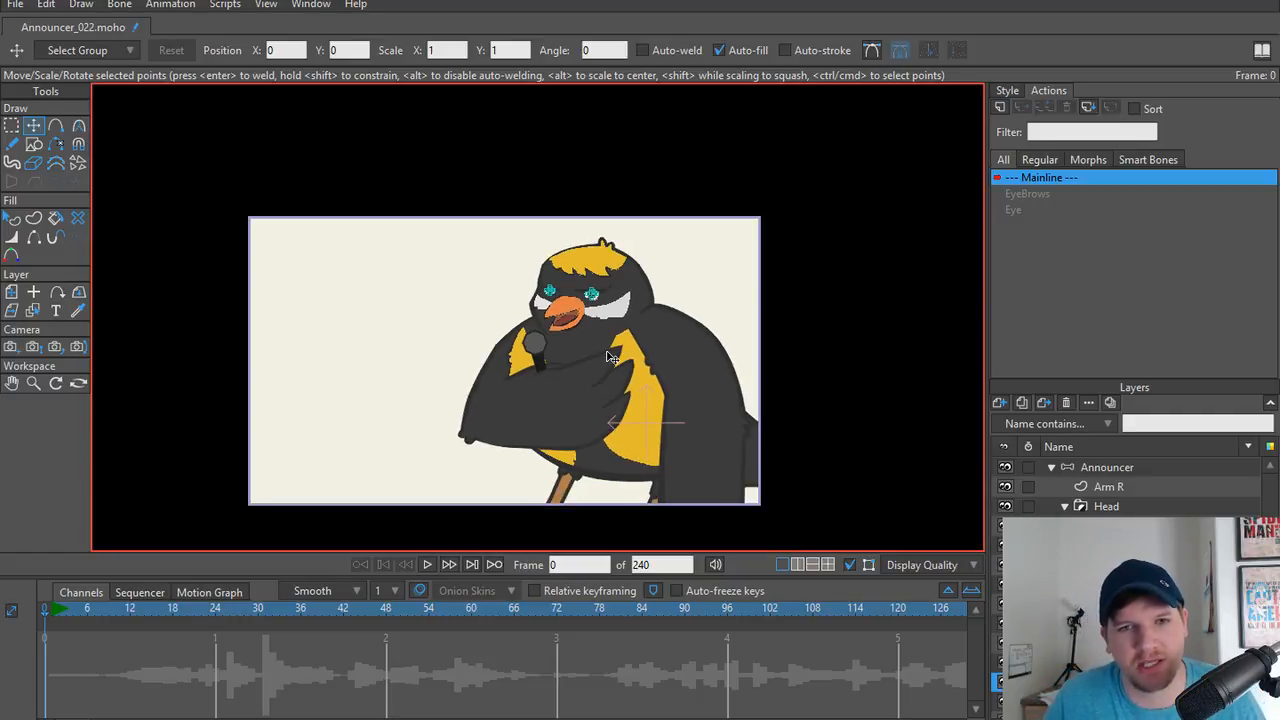
drag(607, 346, 618, 264)
scroll(618, 262, up, 1)
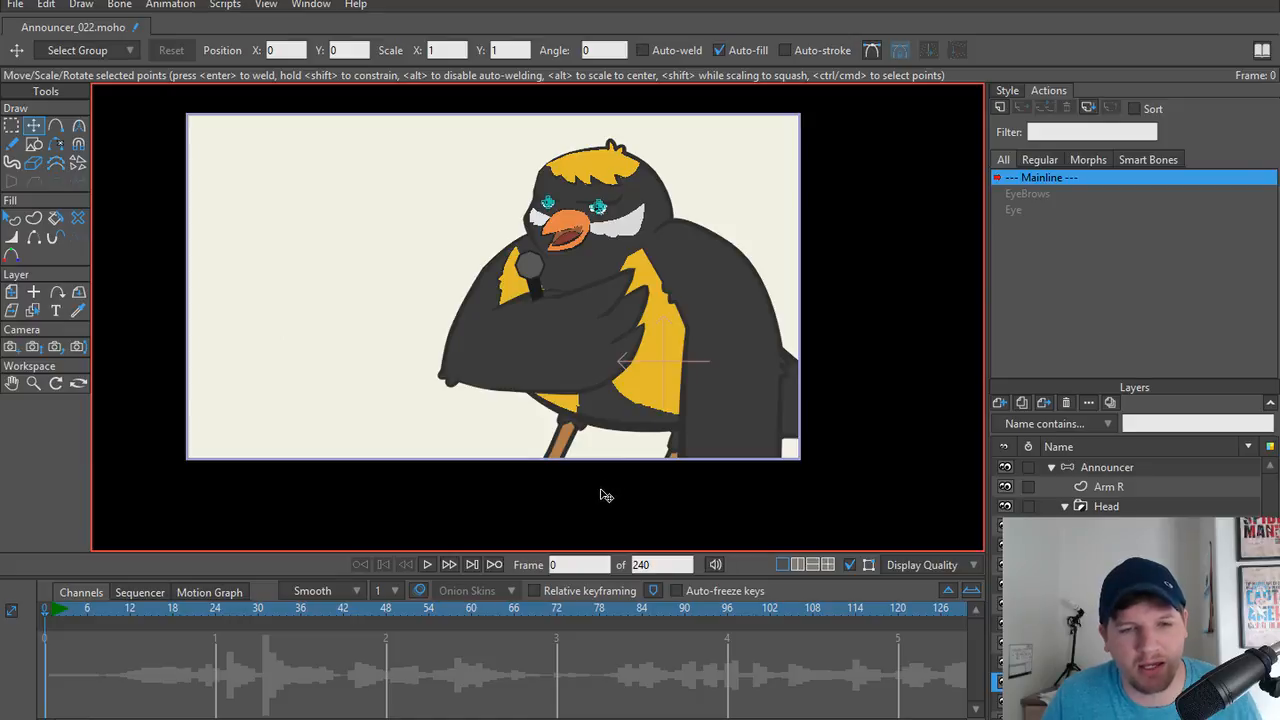
key(ctrl+m)
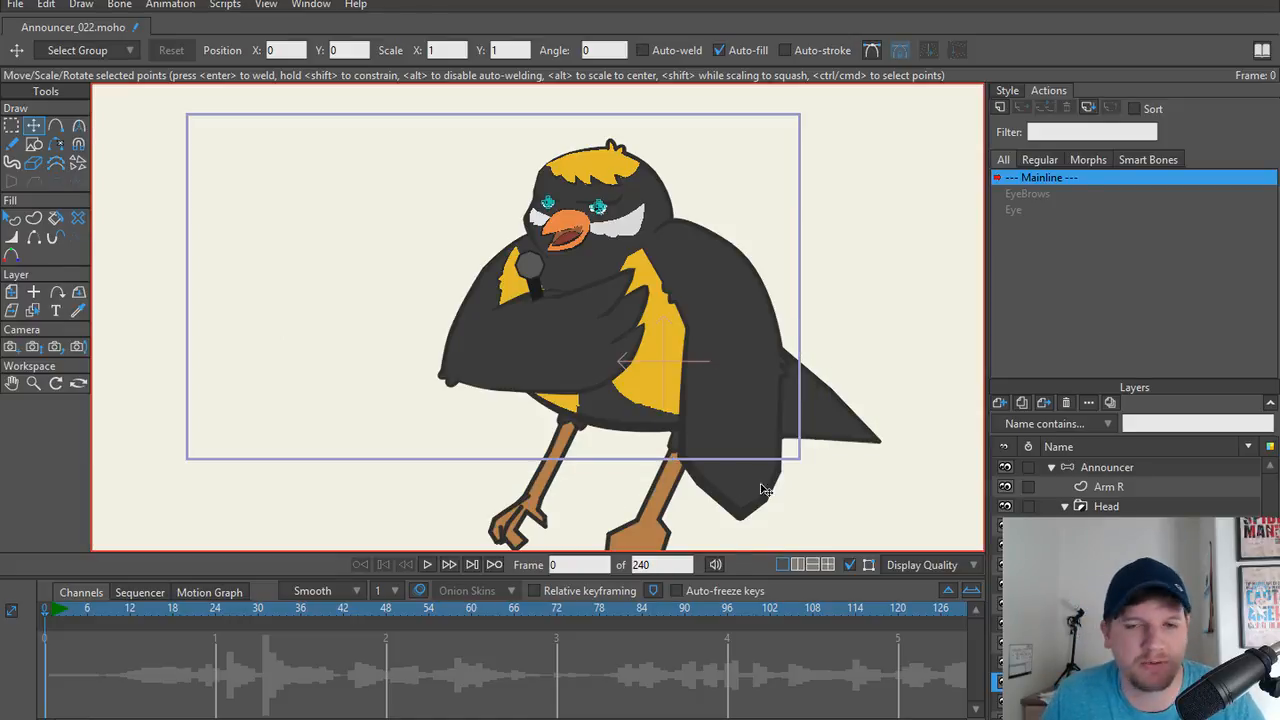
scroll(634, 490, down, 1)
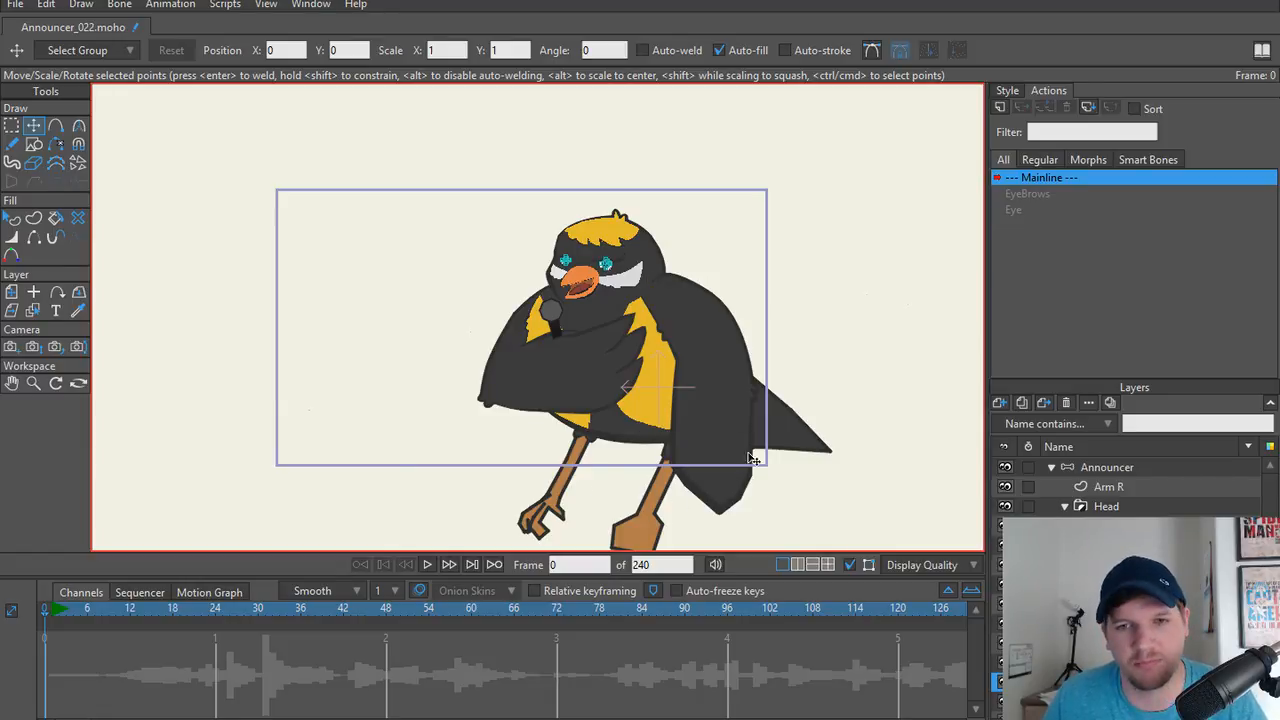
scroll(716, 433, up, 1)
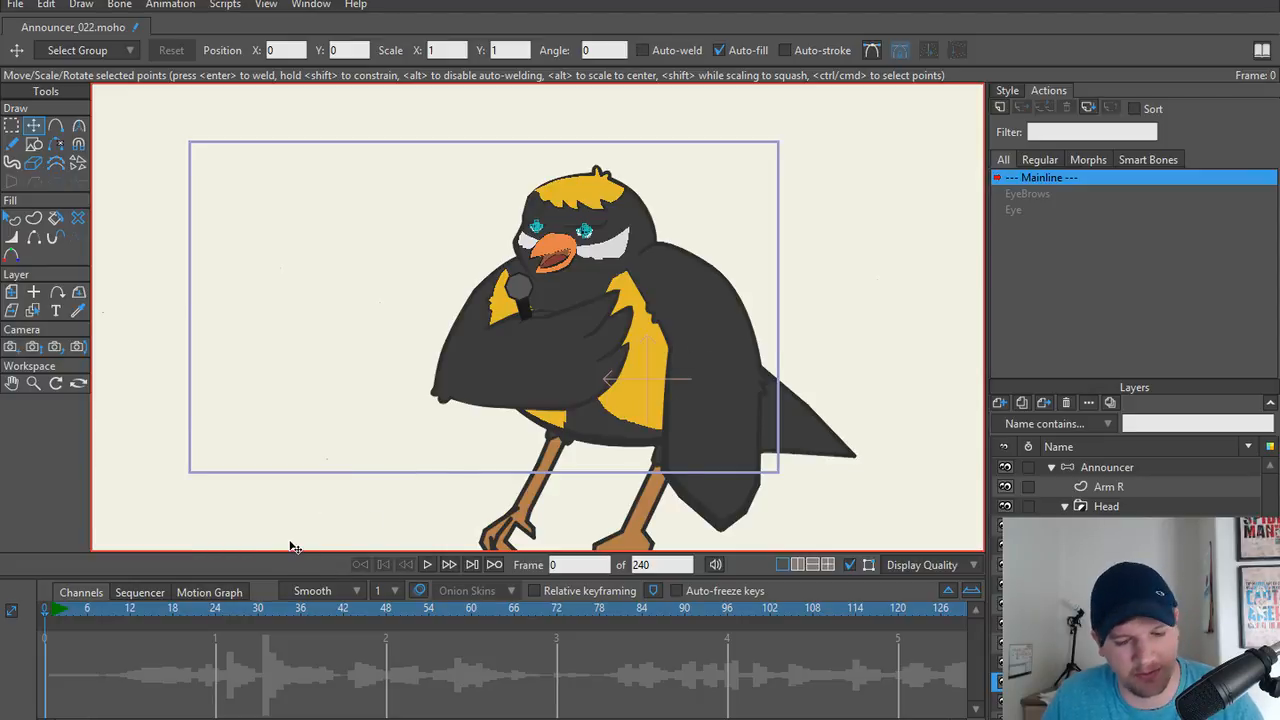
key(ctrl+m)
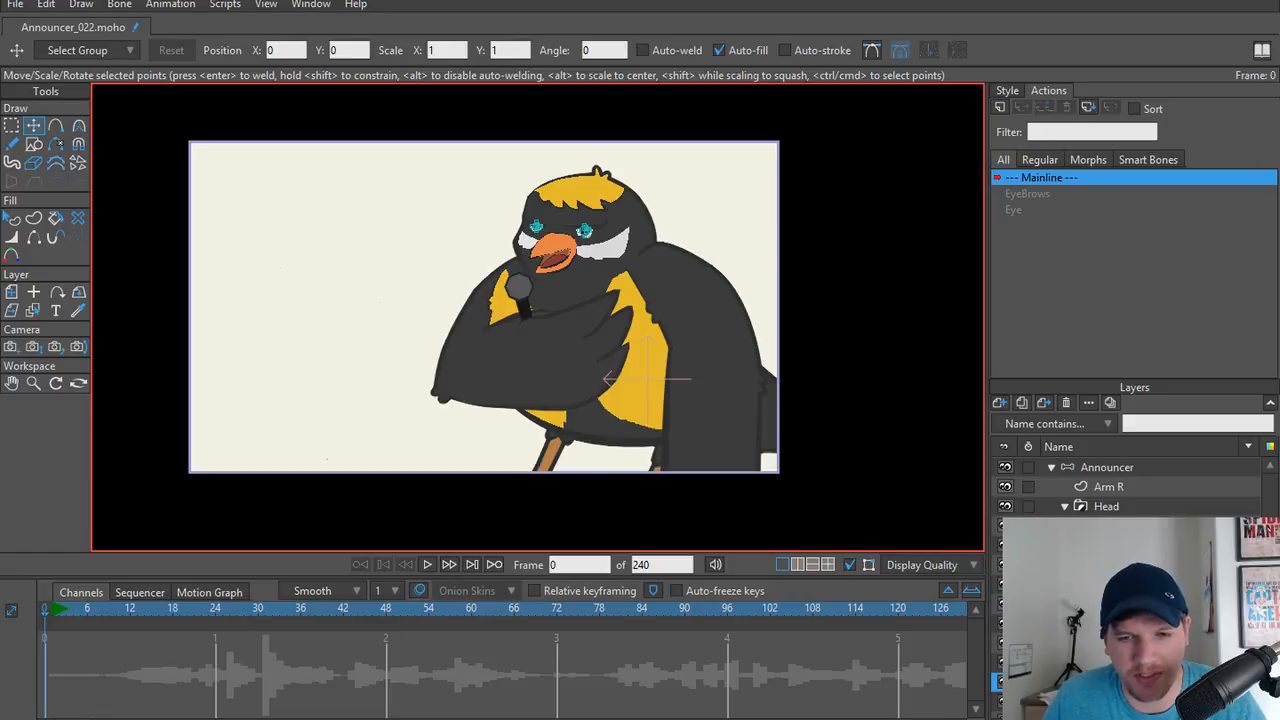
Switch to the Notepad feedback list, review the "Increase Pupils" and "Fix the silhoette (posing)" items, and return to Moho.
key(alt+Tab)
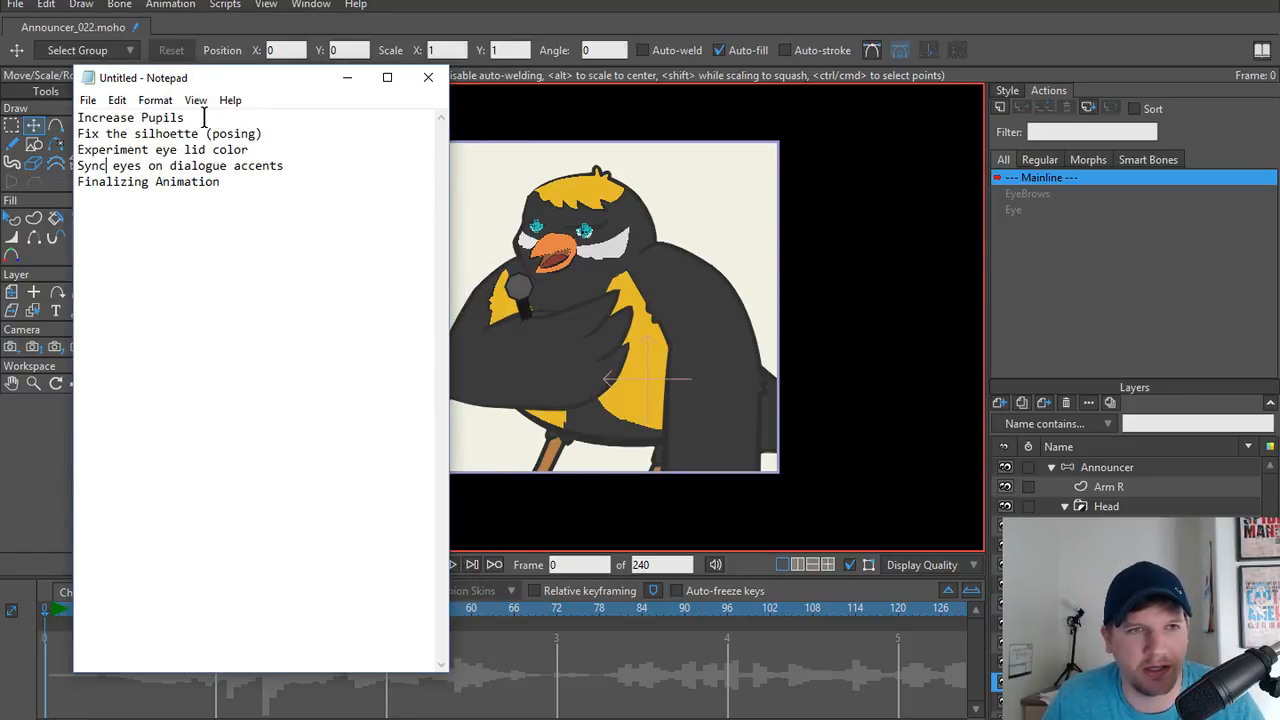
drag(204, 118, 51, 125)
click(77, 119)
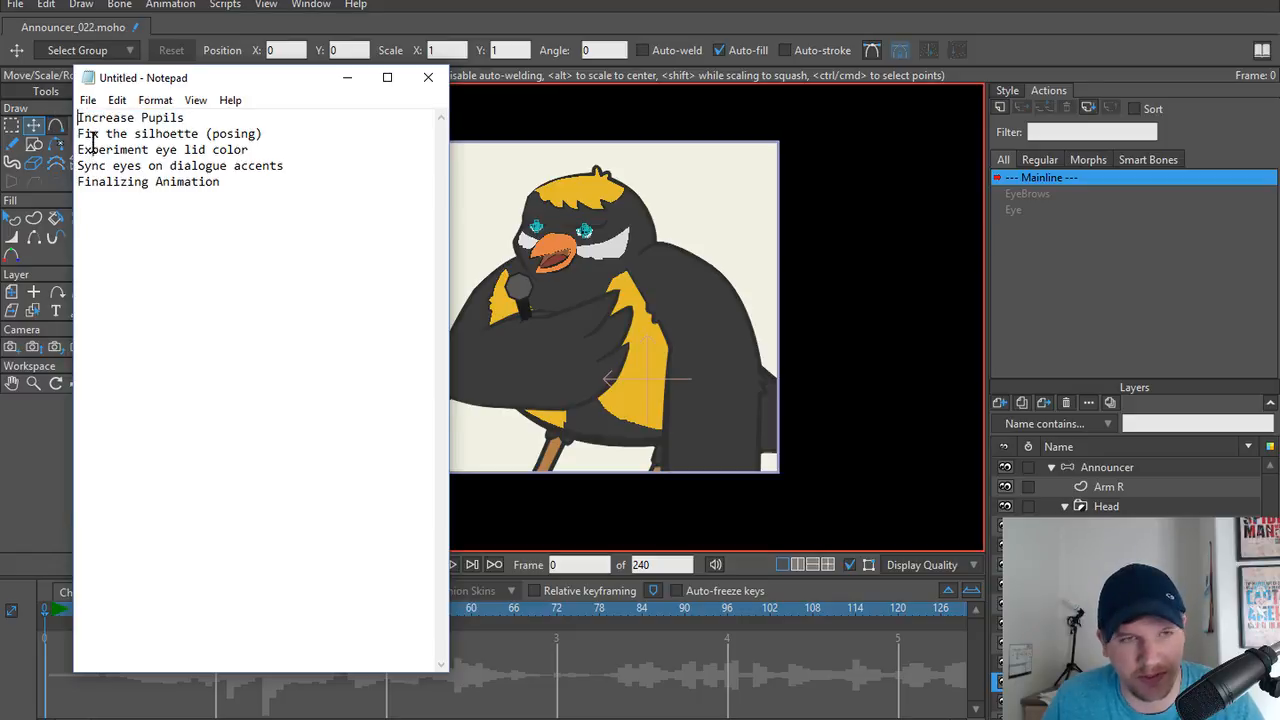
shift+click(186, 119)
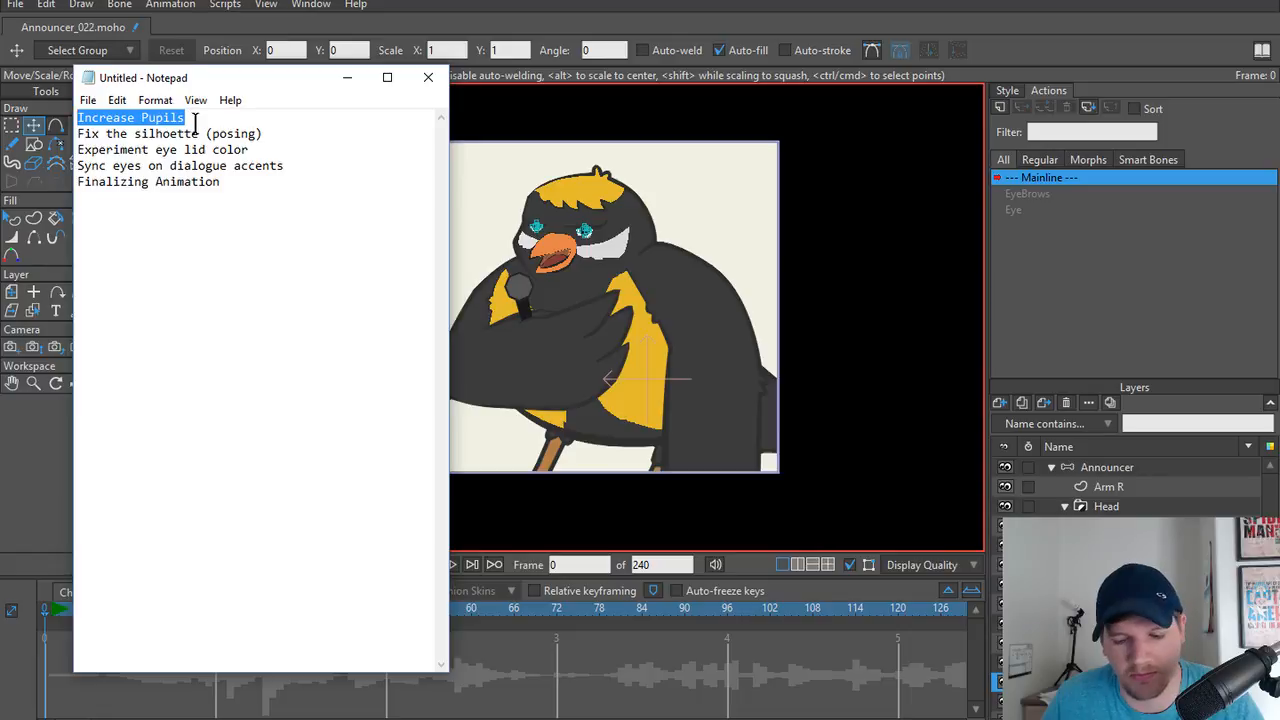
click(323, 203)
click(286, 131)
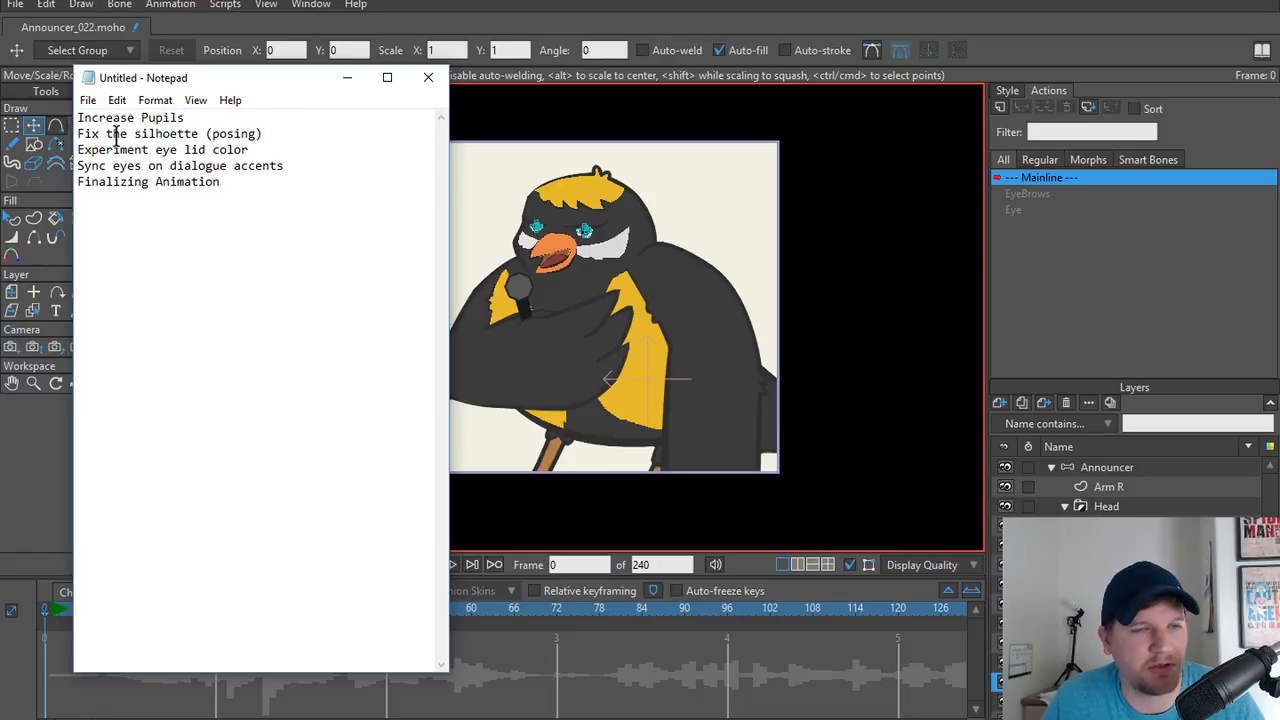
click(347, 78)
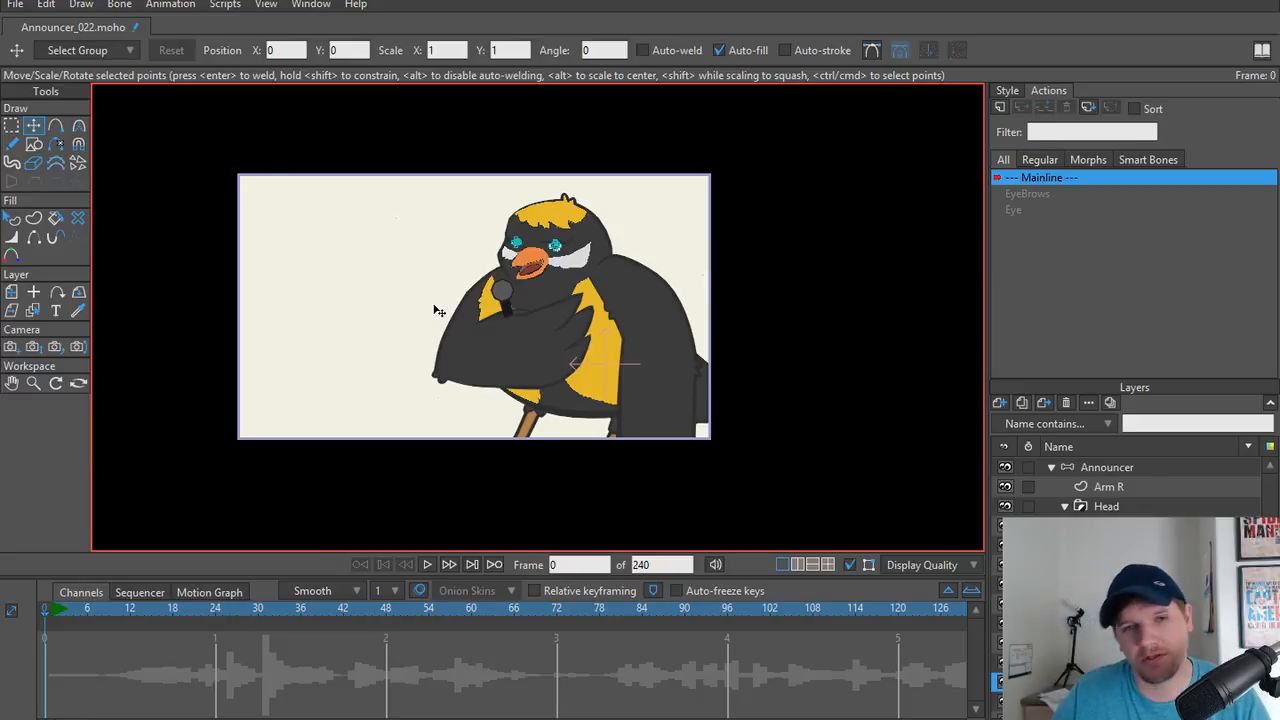
Turn on colorizing in the Announcer bone layer's settings and set its colorize color to black, 000000.
drag(435, 311, 446, 337)
scroll(446, 337, up, 2)
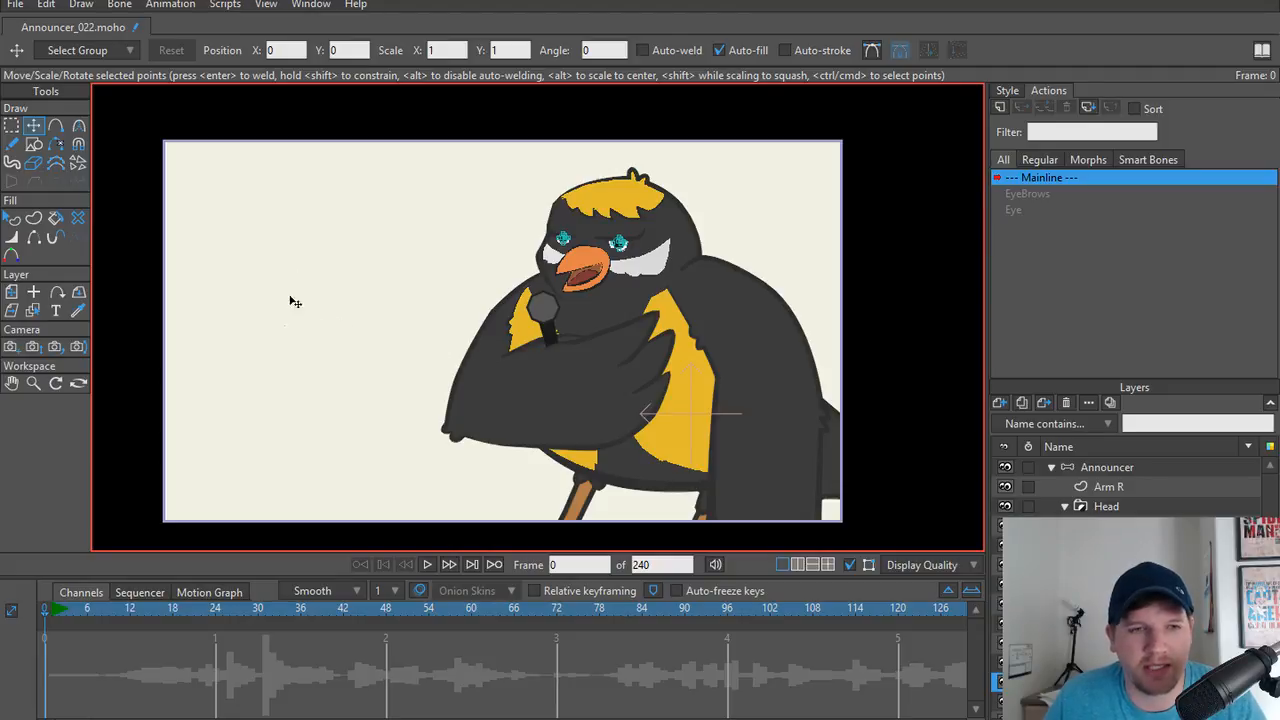
scroll(1110, 493, up, 1)
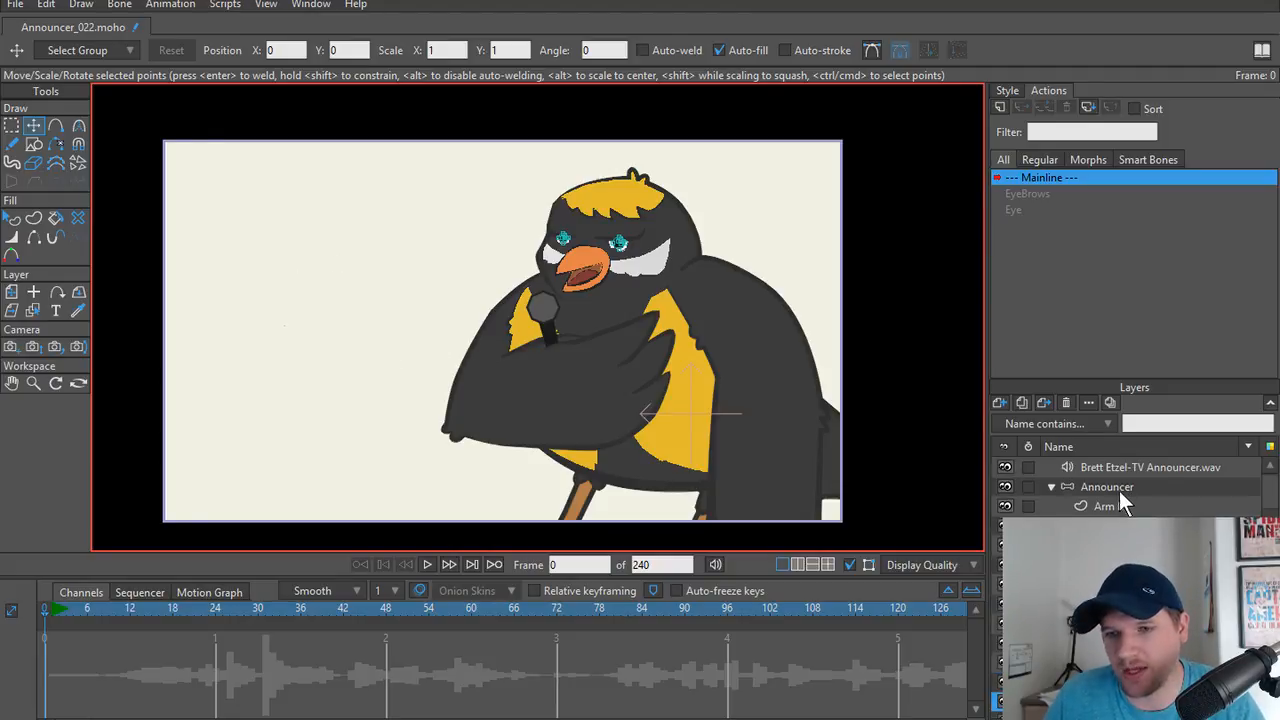
click(1090, 490)
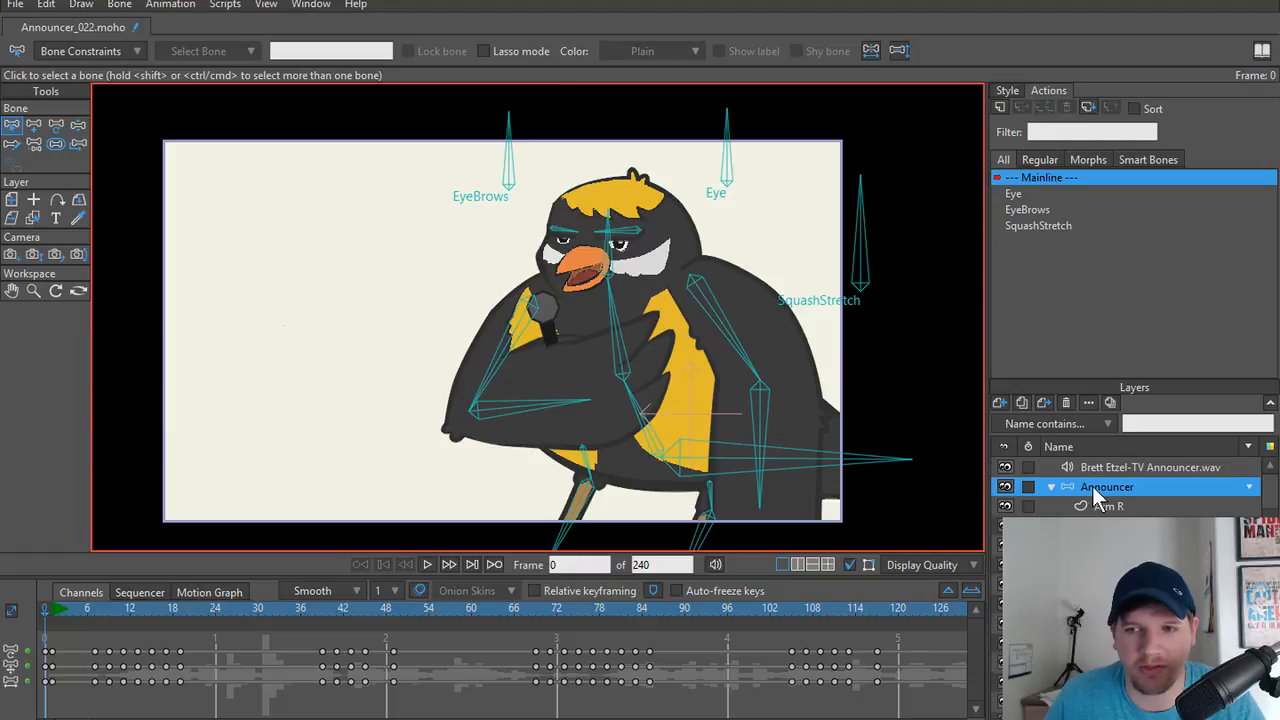
double_click(1103, 488)
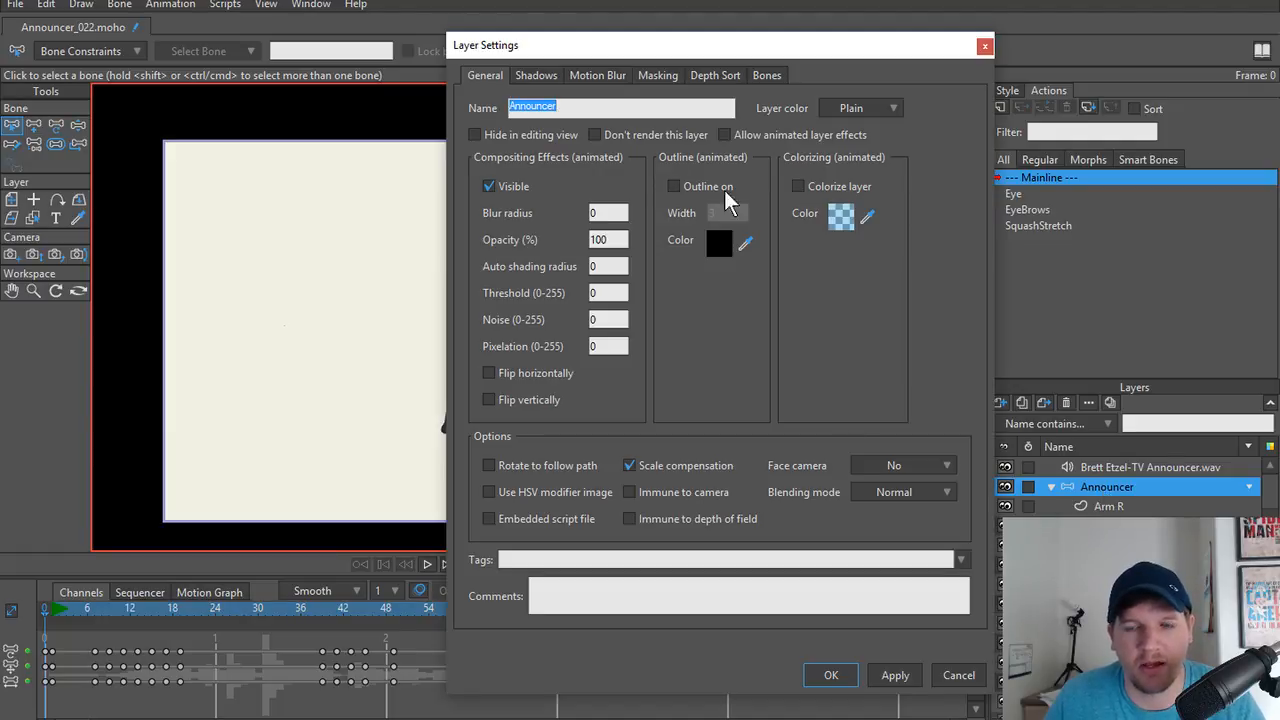
click(798, 187)
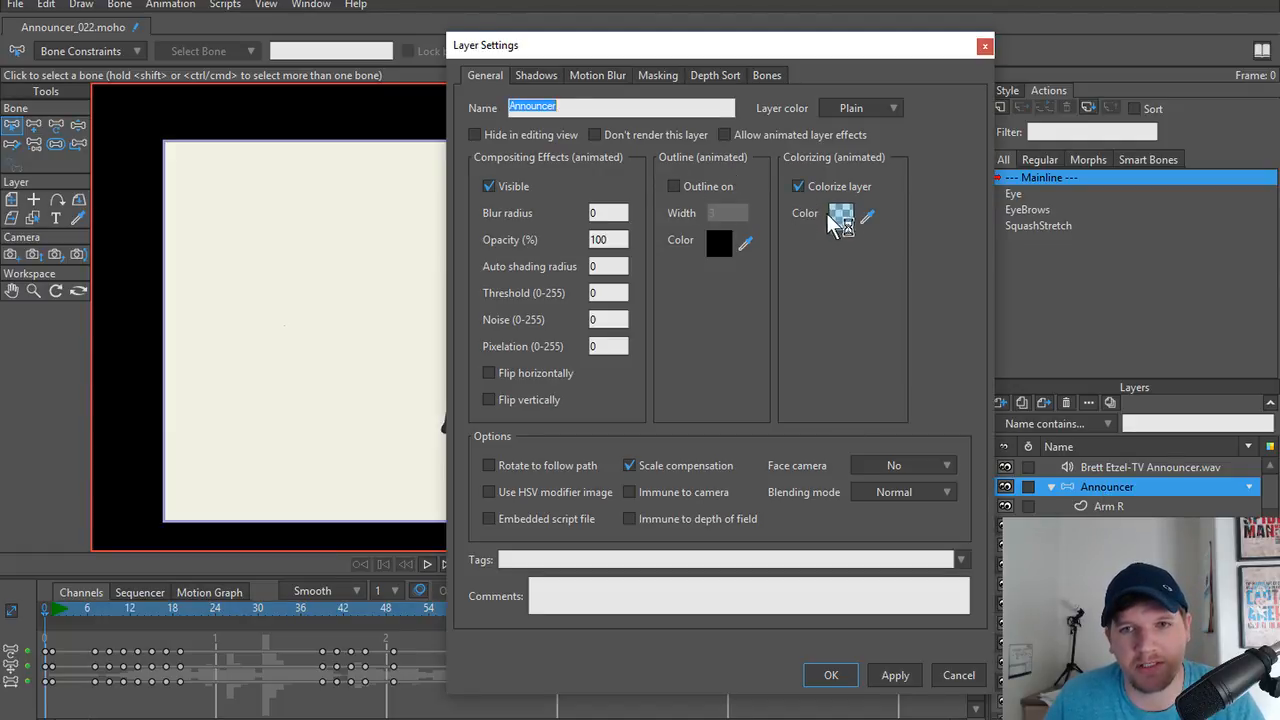
click(841, 217)
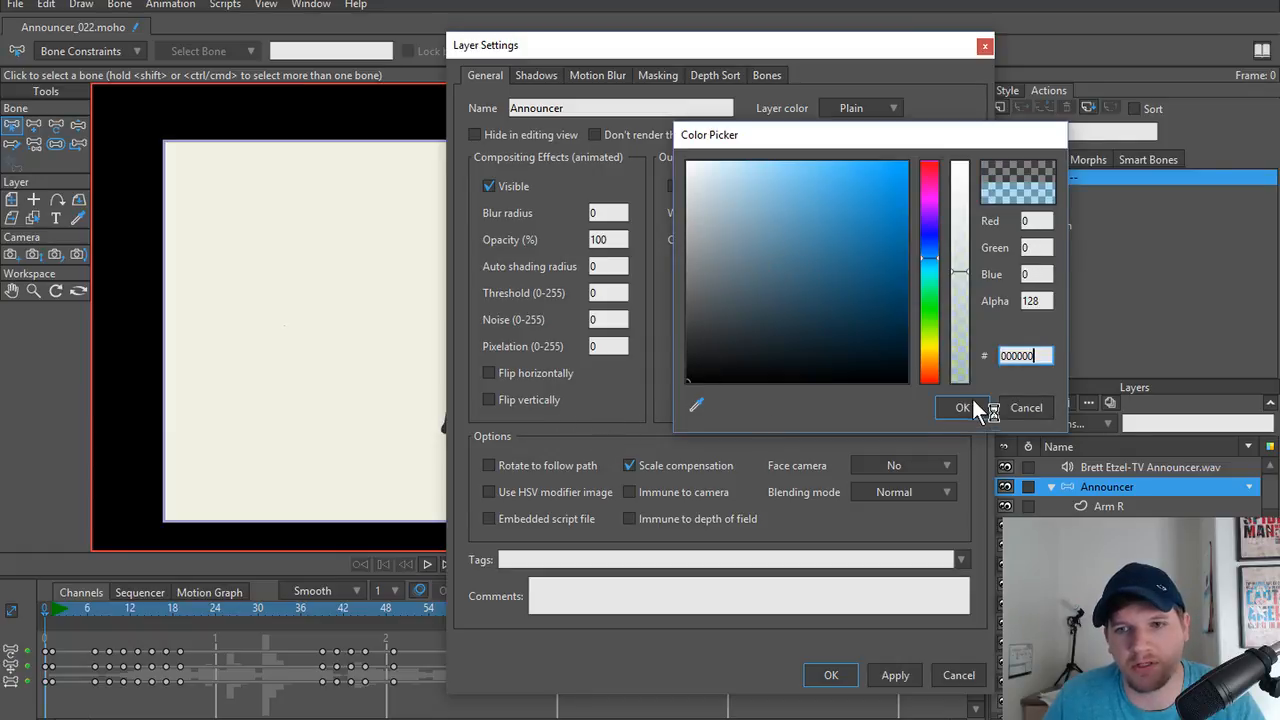
click(973, 408)
Make the Announcer layer's colorize color fully opaque black with alpha 255, and apply the layer settings.
click(845, 215)
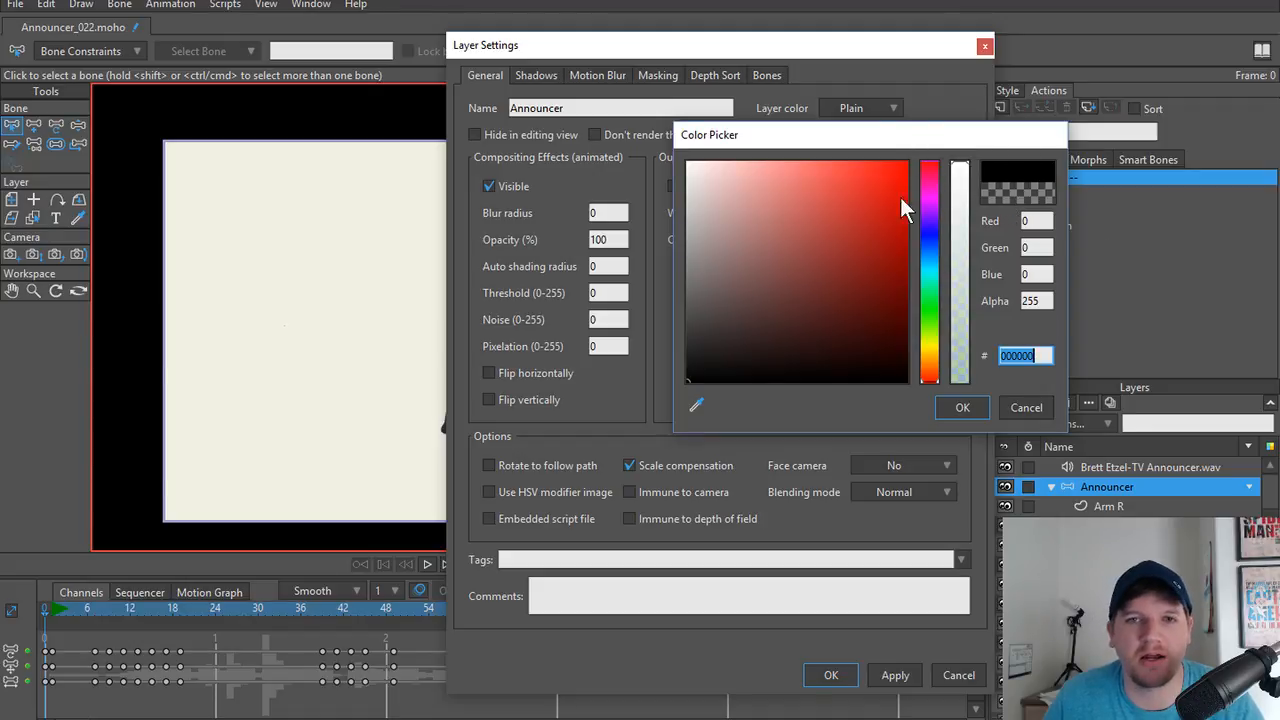
drag(704, 362, 661, 384)
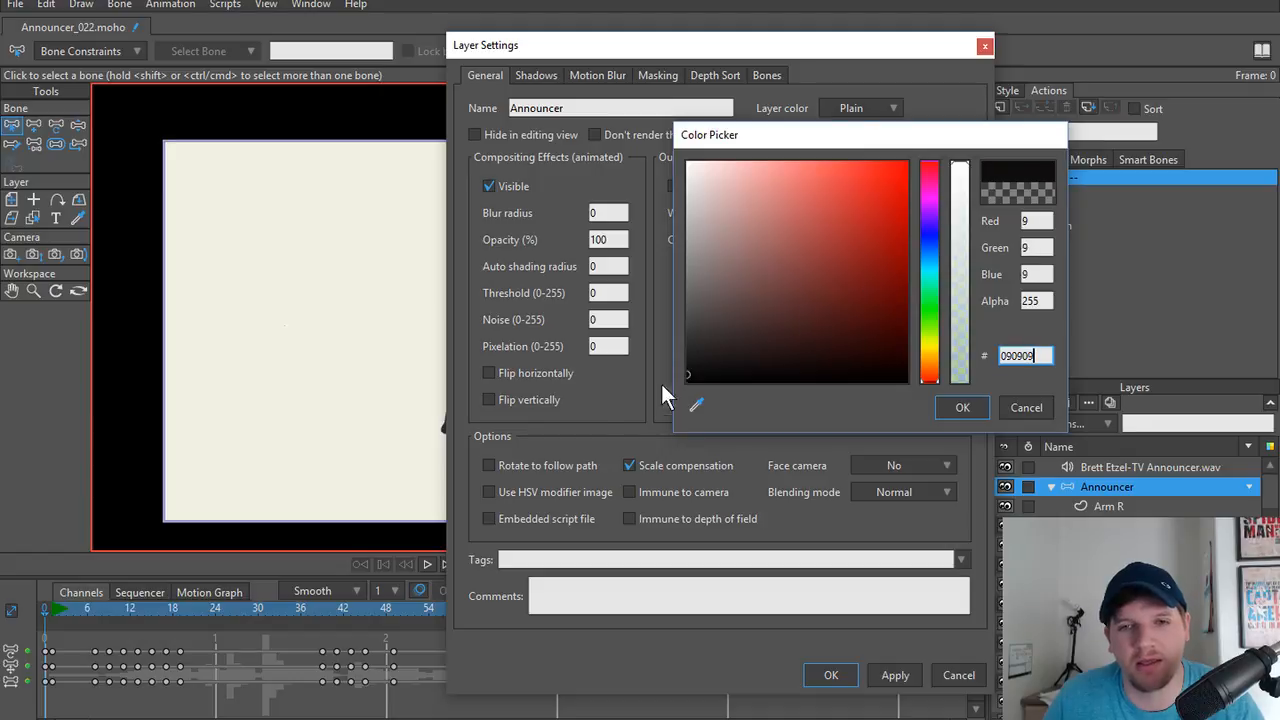
click(958, 408)
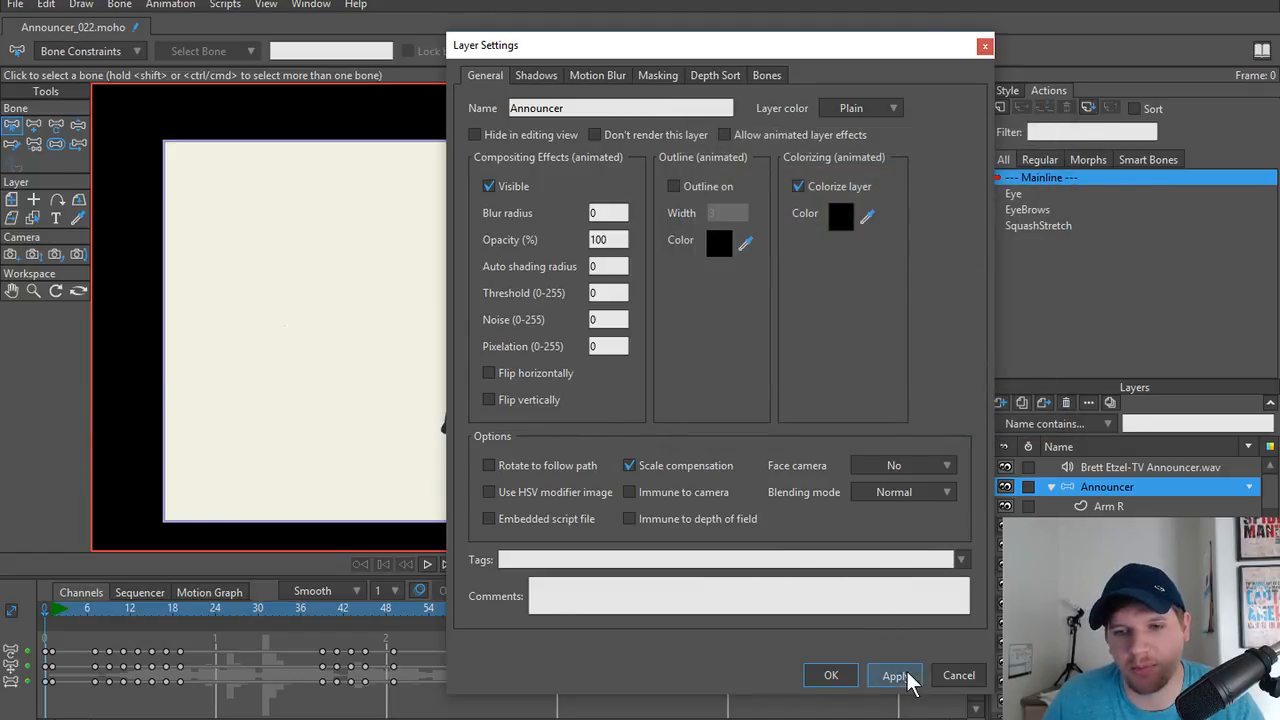
click(820, 675)
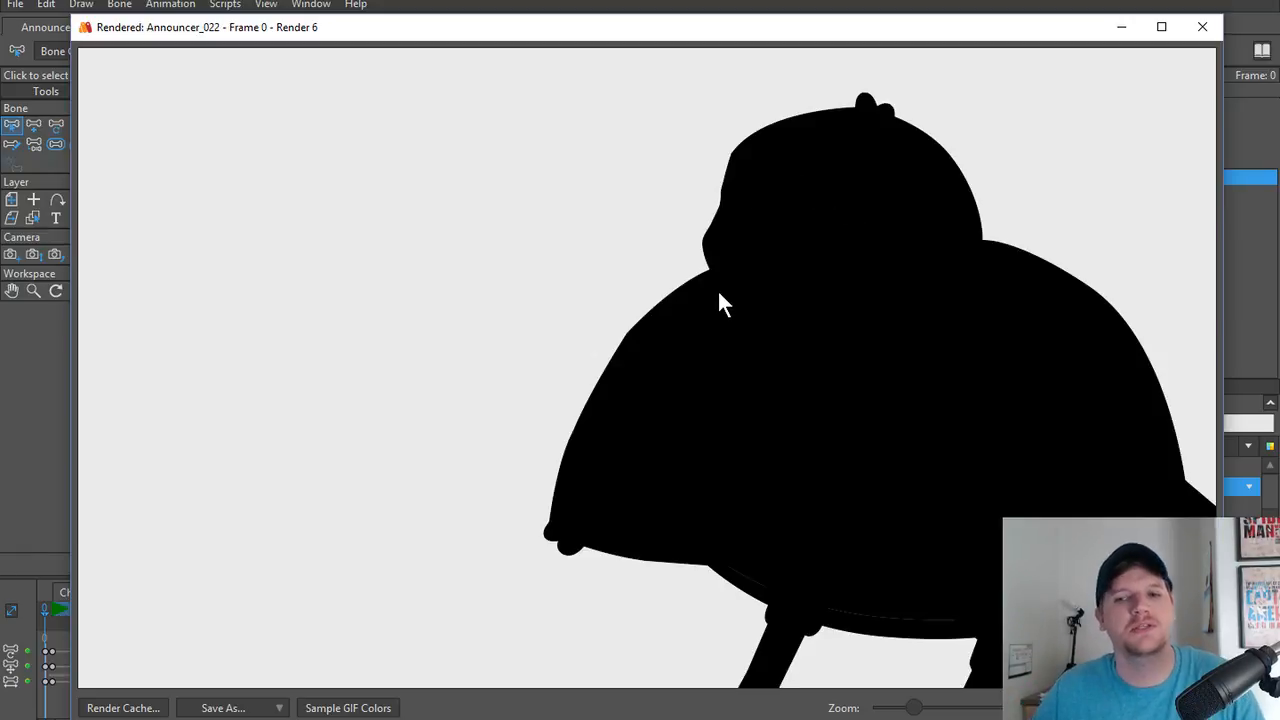
Examine the bird's black silhouette in the test render and close the render.
scroll(721, 294, down, 1)
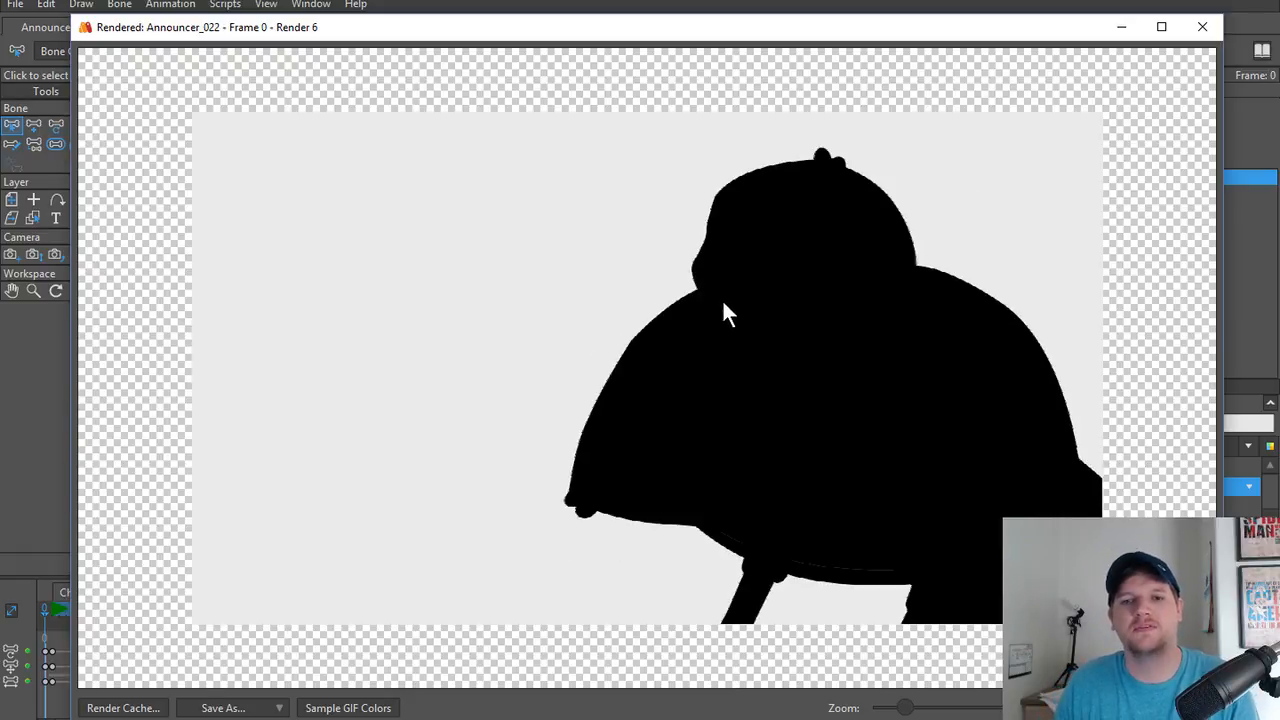
scroll(723, 302, up, 1)
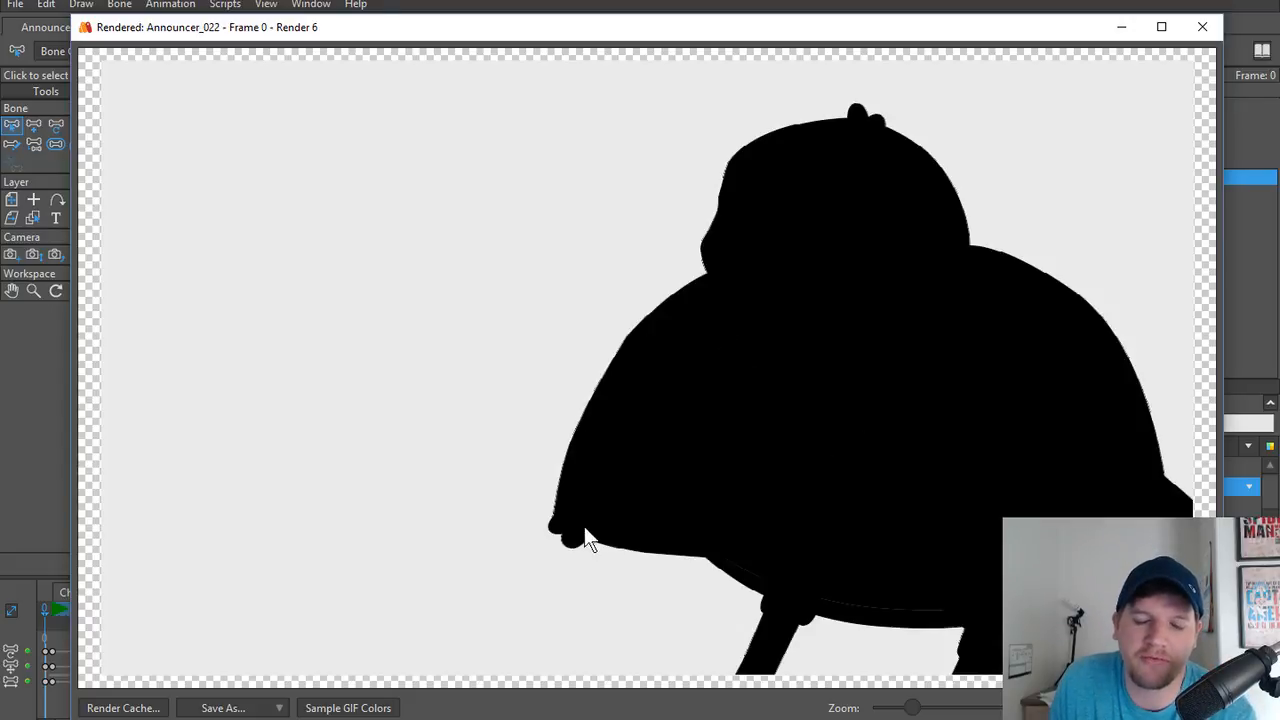
click(1202, 27)
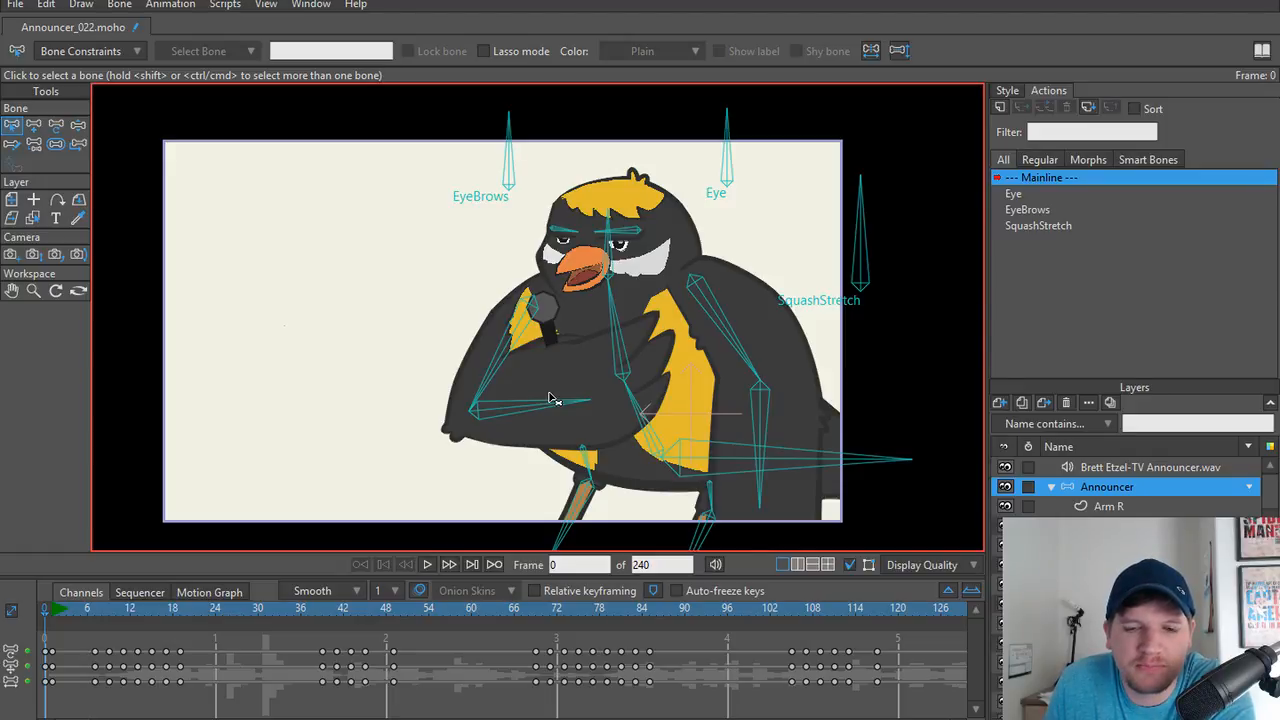
Switch to the Notepad feedback list, check the "Experiment eye lid color" item, and return to Moho.
key(alt+Tab)
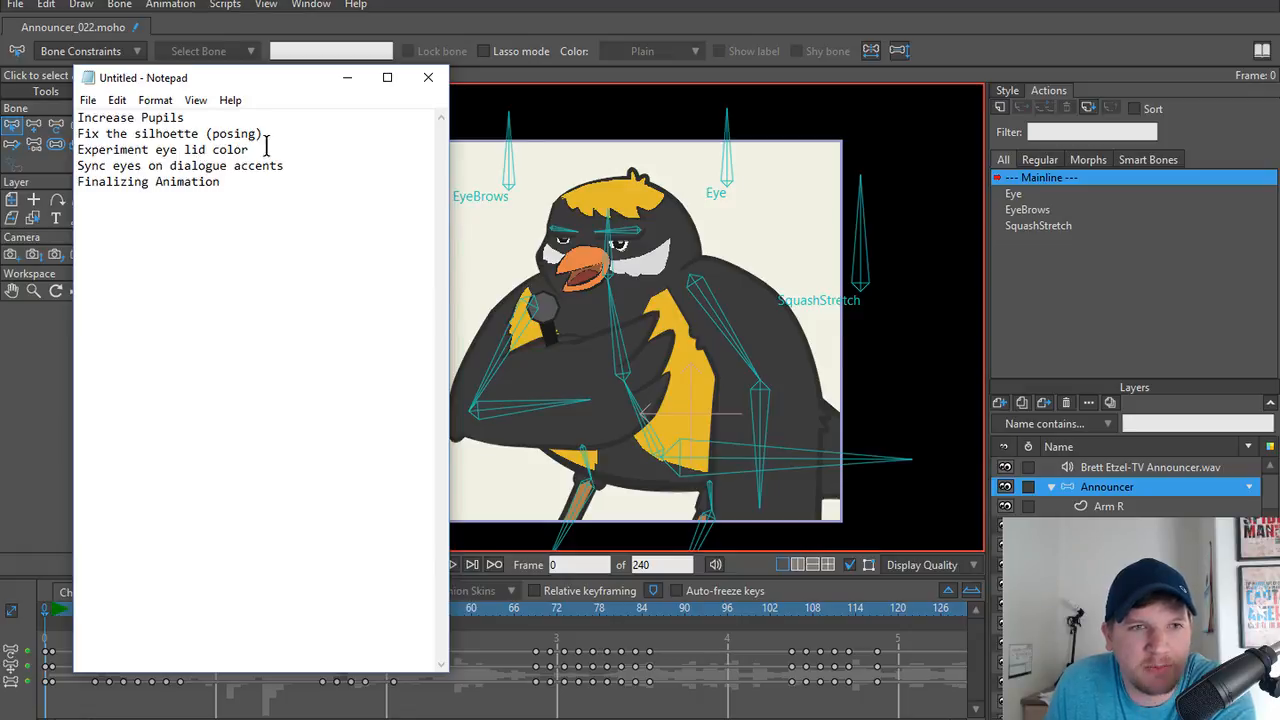
click(347, 77)
Try to fill the larger eye's lower lid with the dark head color at frame 73, and undo it.
scroll(590, 258, up, 4)
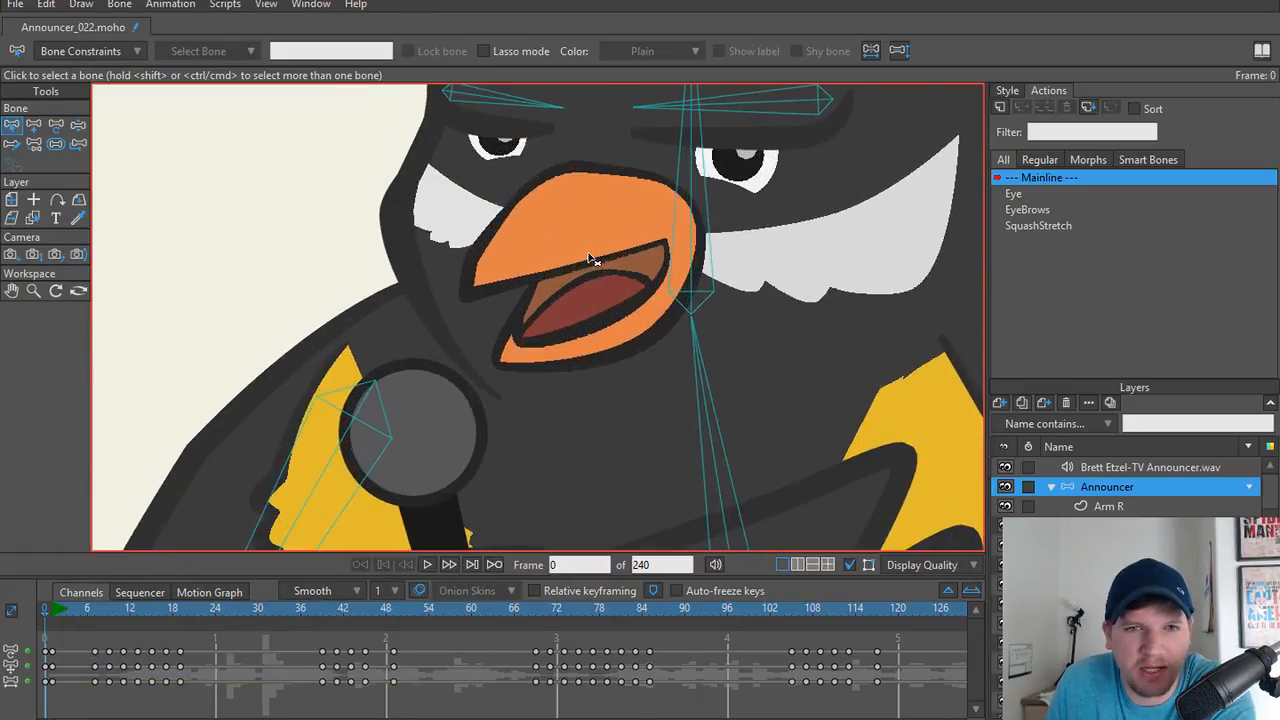
drag(376, 620, 563, 627)
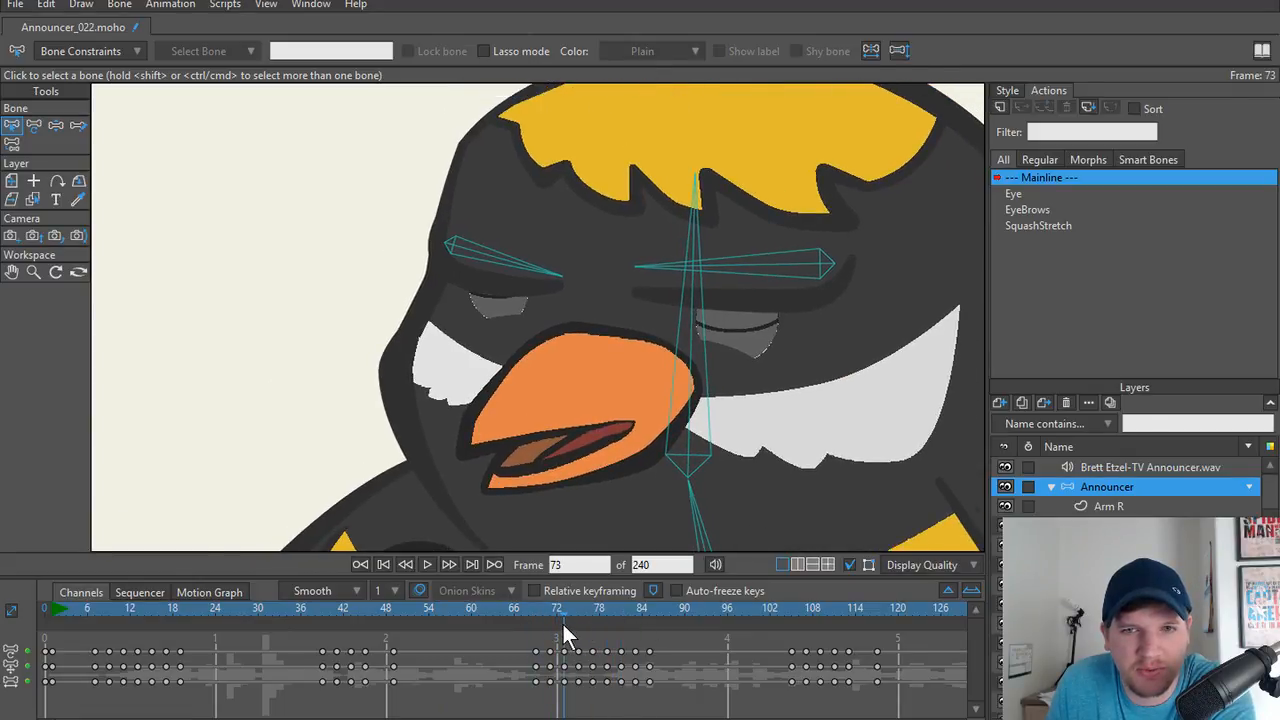
alt+right_click(757, 348)
key(q)
click(757, 348)
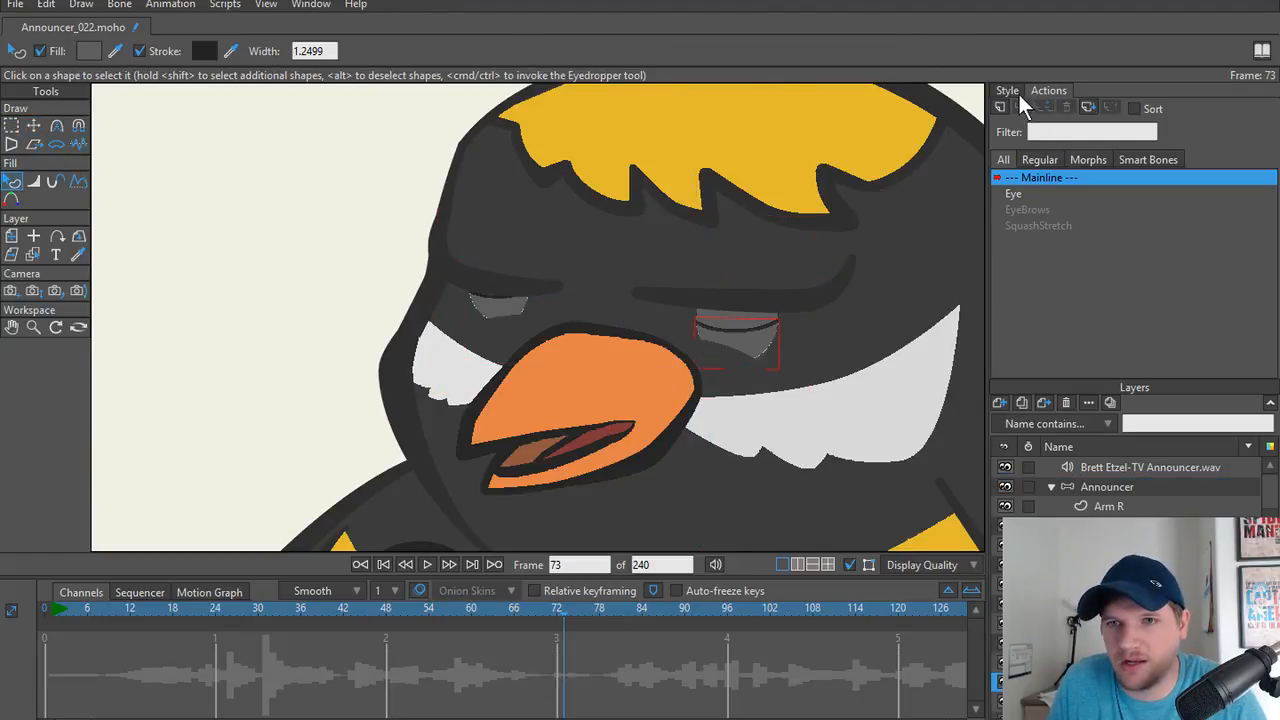
click(1007, 90)
ctrl+click(812, 346)
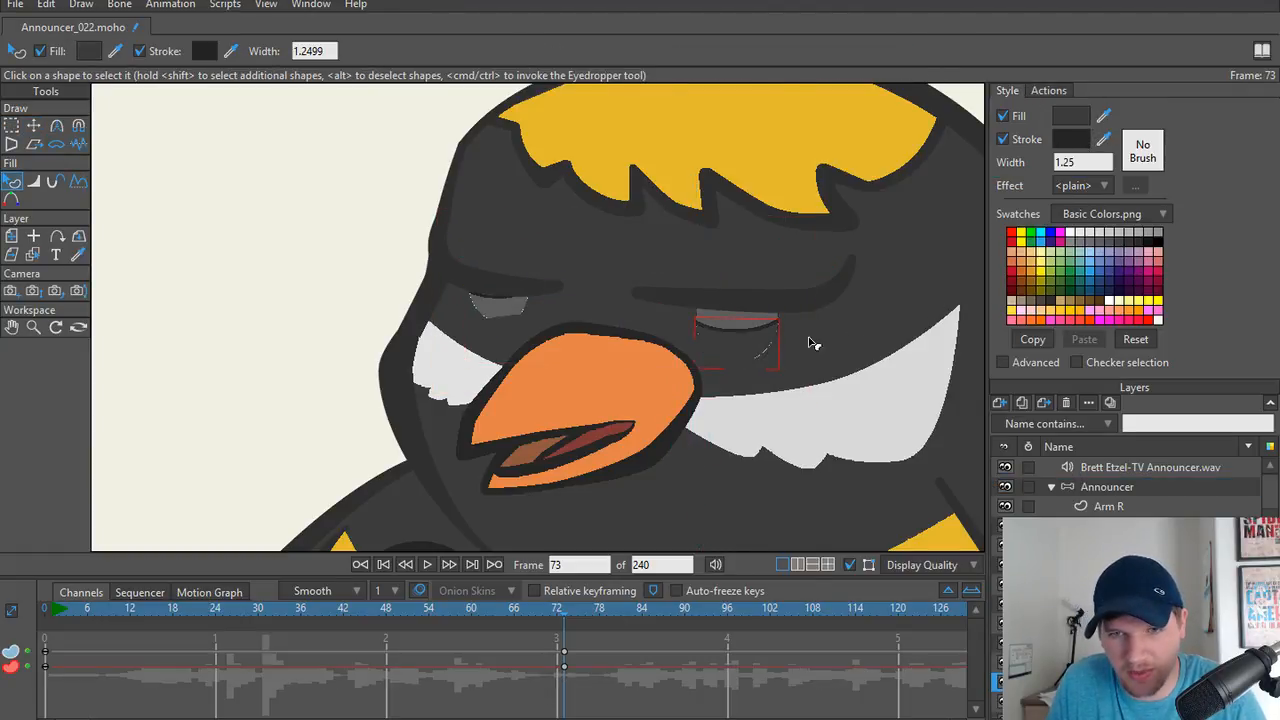
click(741, 325)
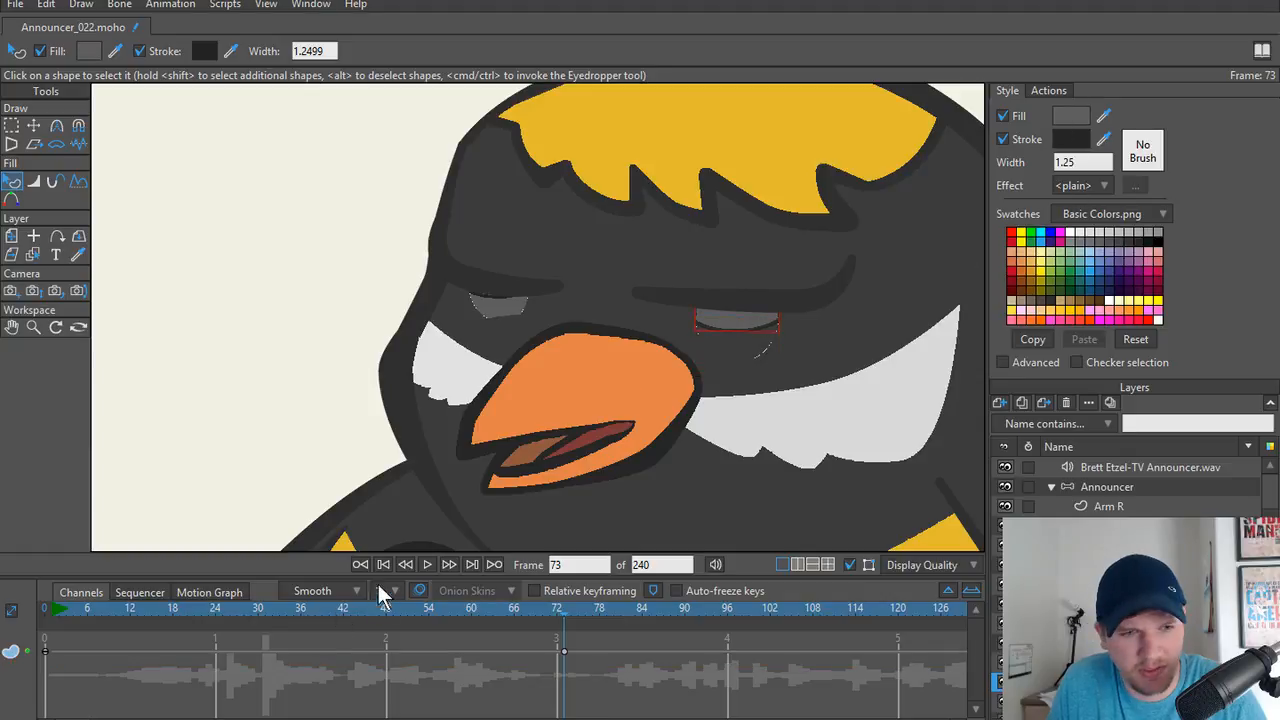
key(ctrl+z)
Return to frame 0 and hide the layers covering the eyes to expose the full eyelid shapes.
drag(562, 611, 2, 650)
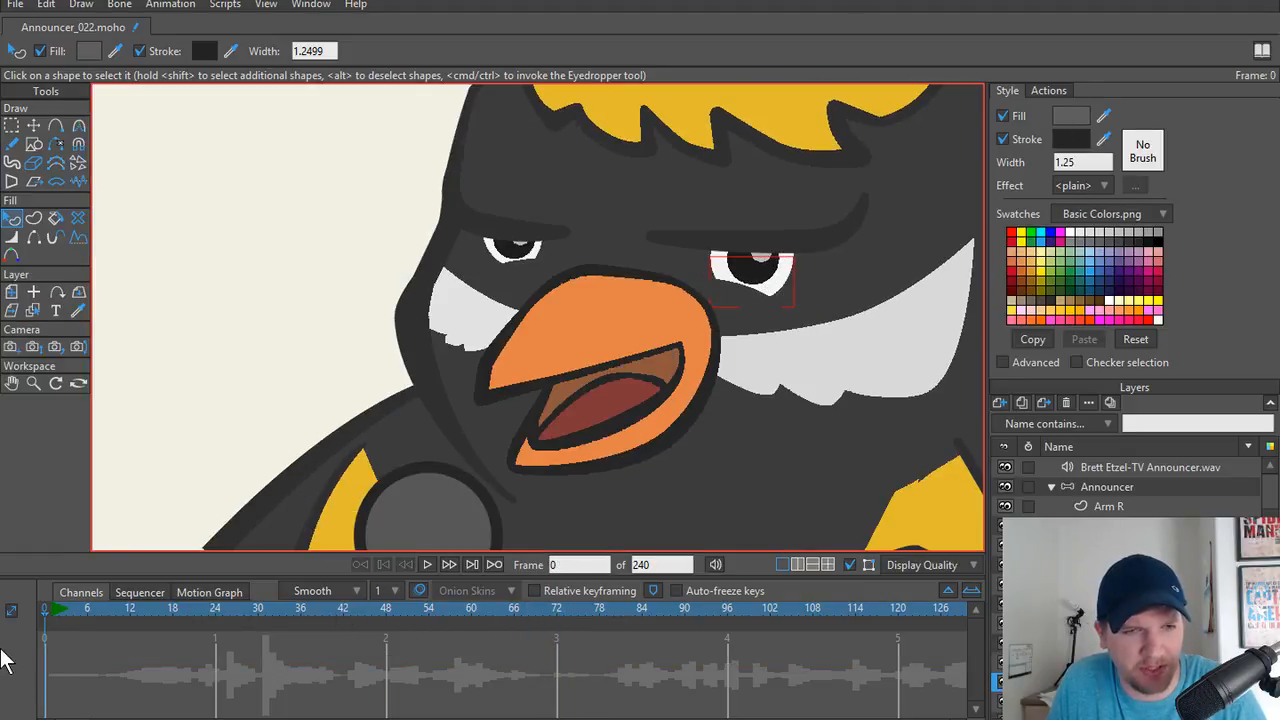
scroll(1130, 486, down, 2)
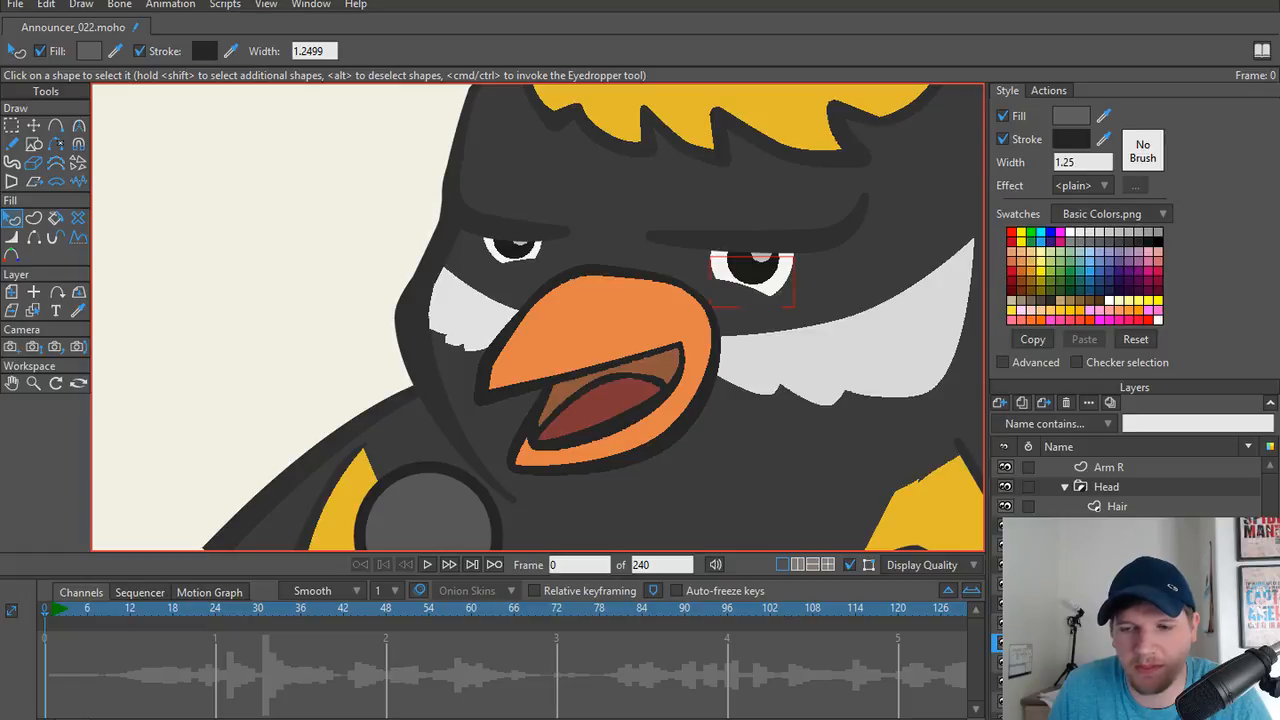
right_click(1125, 643)
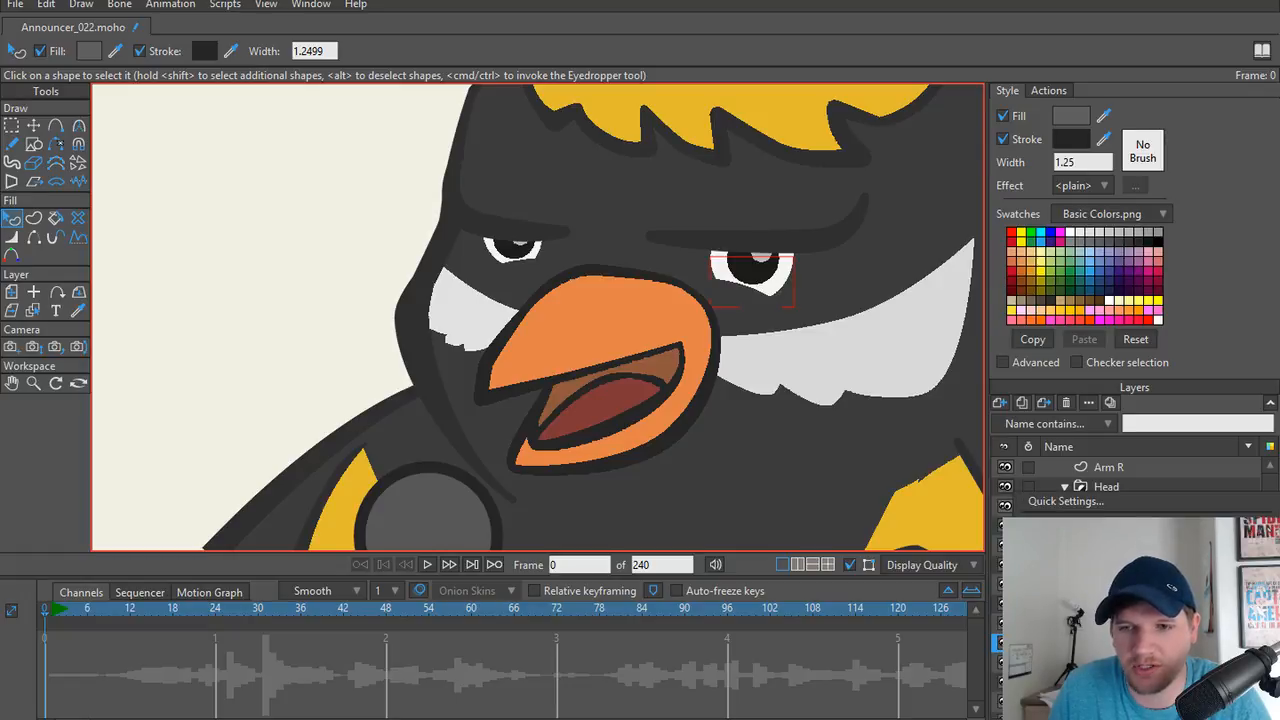
click(776, 333)
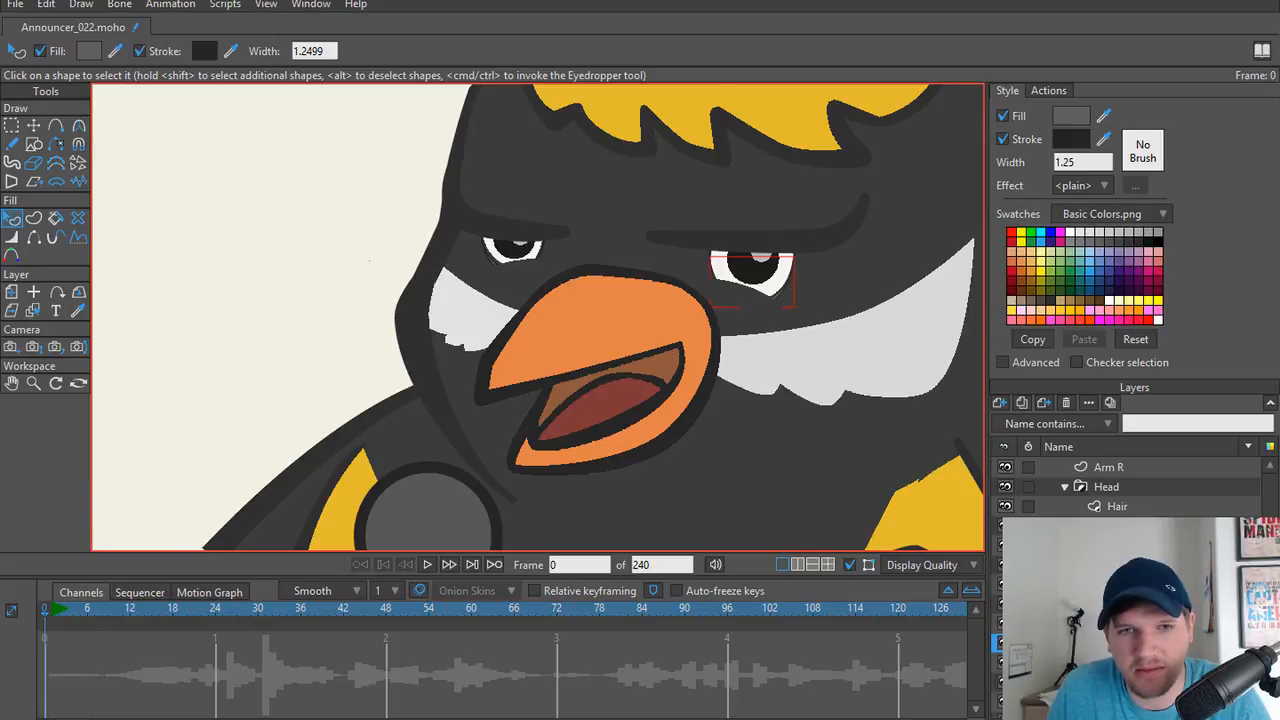
click(1005, 604)
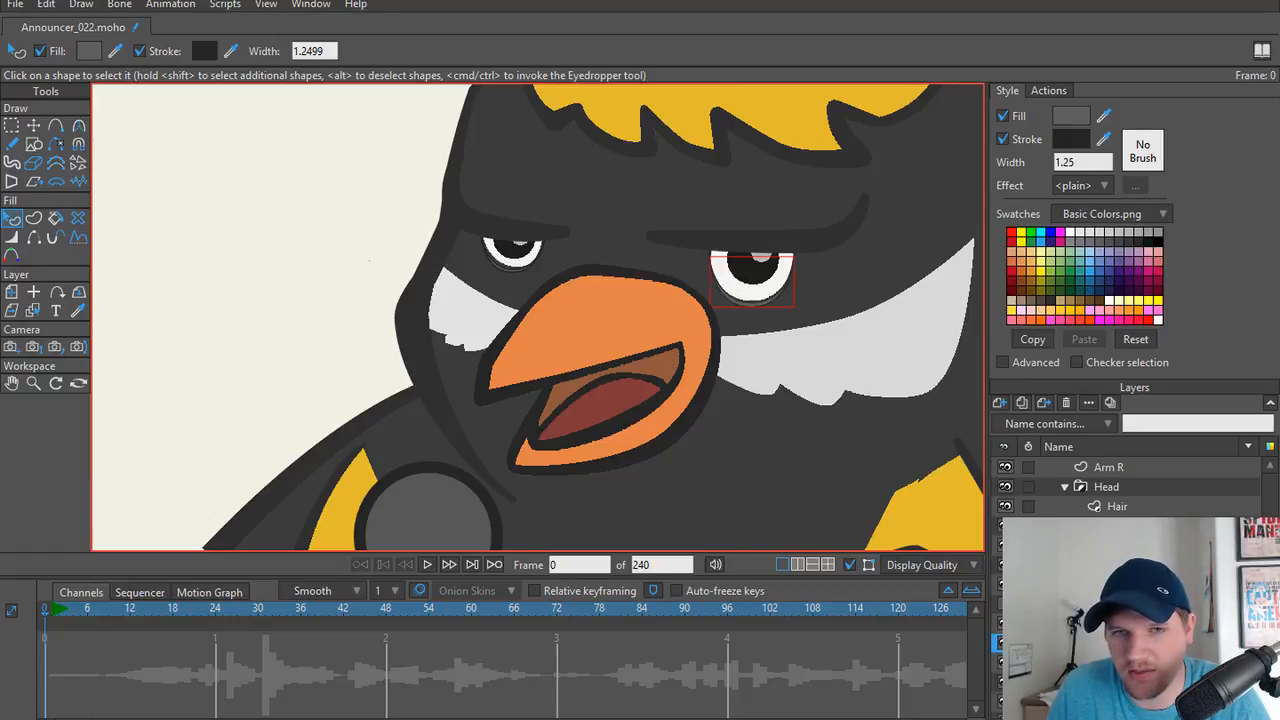
scroll(714, 391, up, 4)
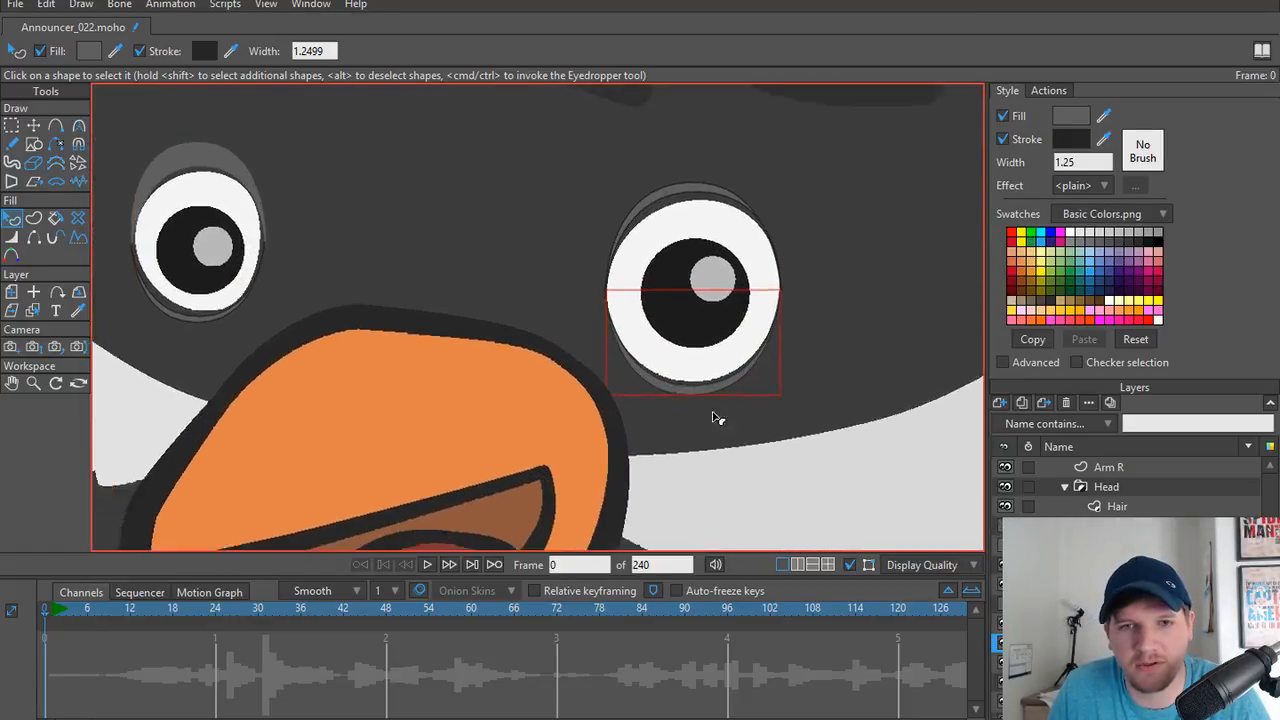
Fill the smaller eye's lower and upper lids with the dark gray sampled from the bird's head.
drag(597, 399, 674, 451)
drag(468, 286, 512, 296)
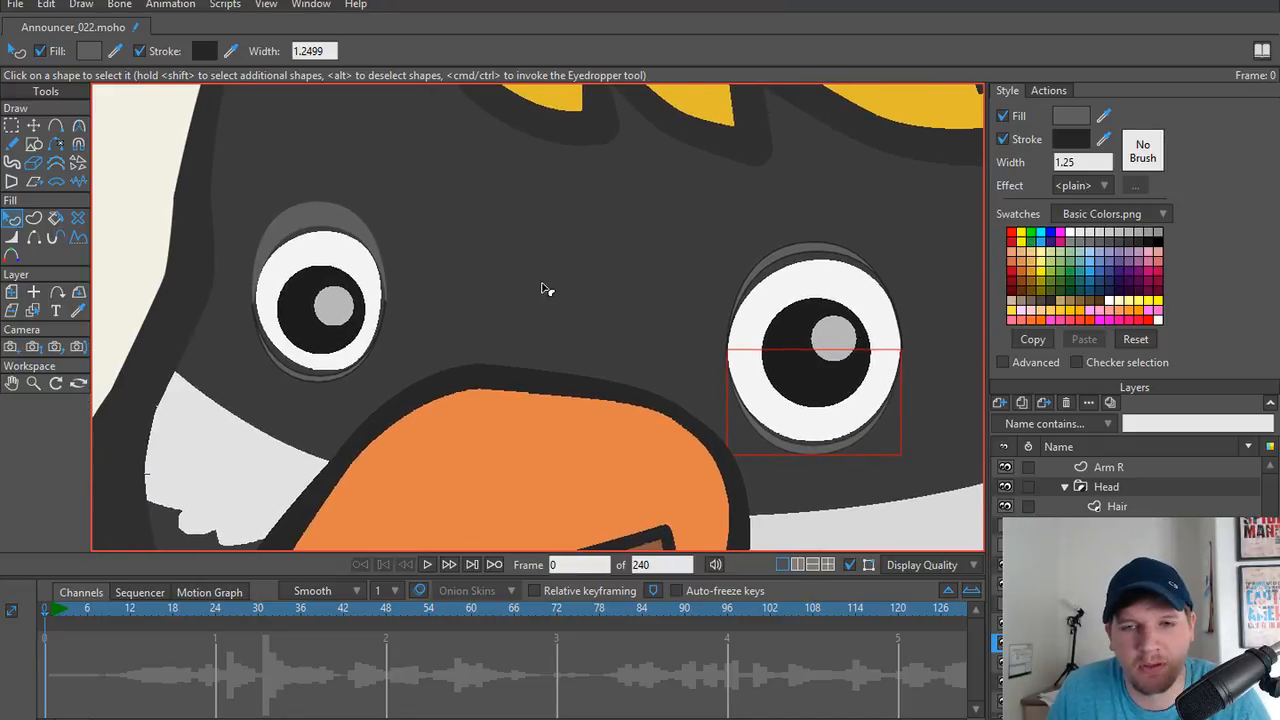
scroll(355, 340, up, 3)
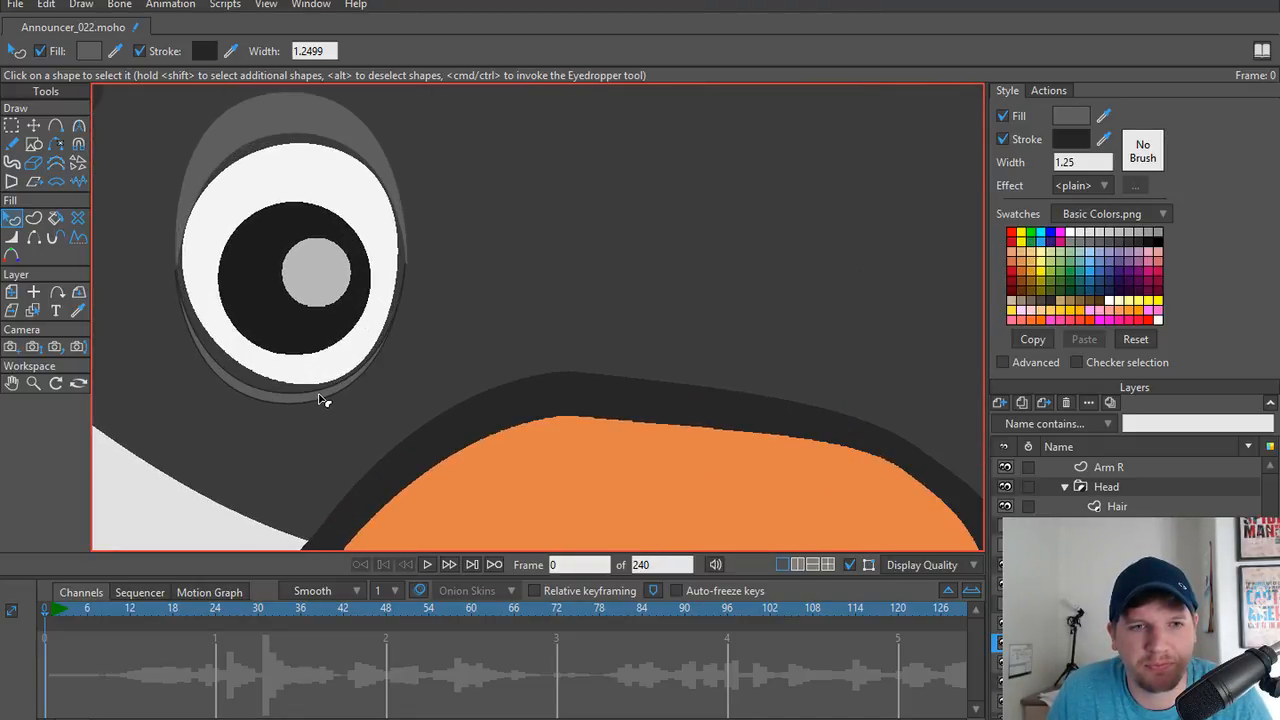
click(320, 400)
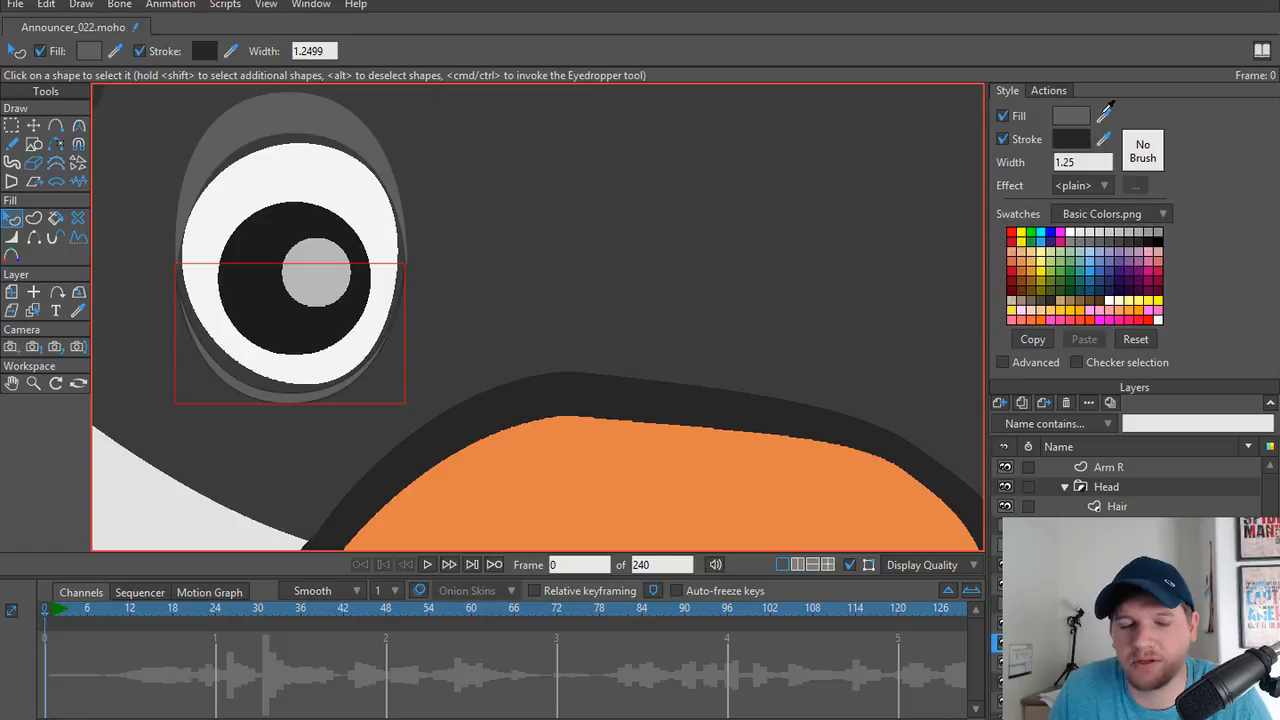
drag(1108, 110, 466, 260)
click(355, 148)
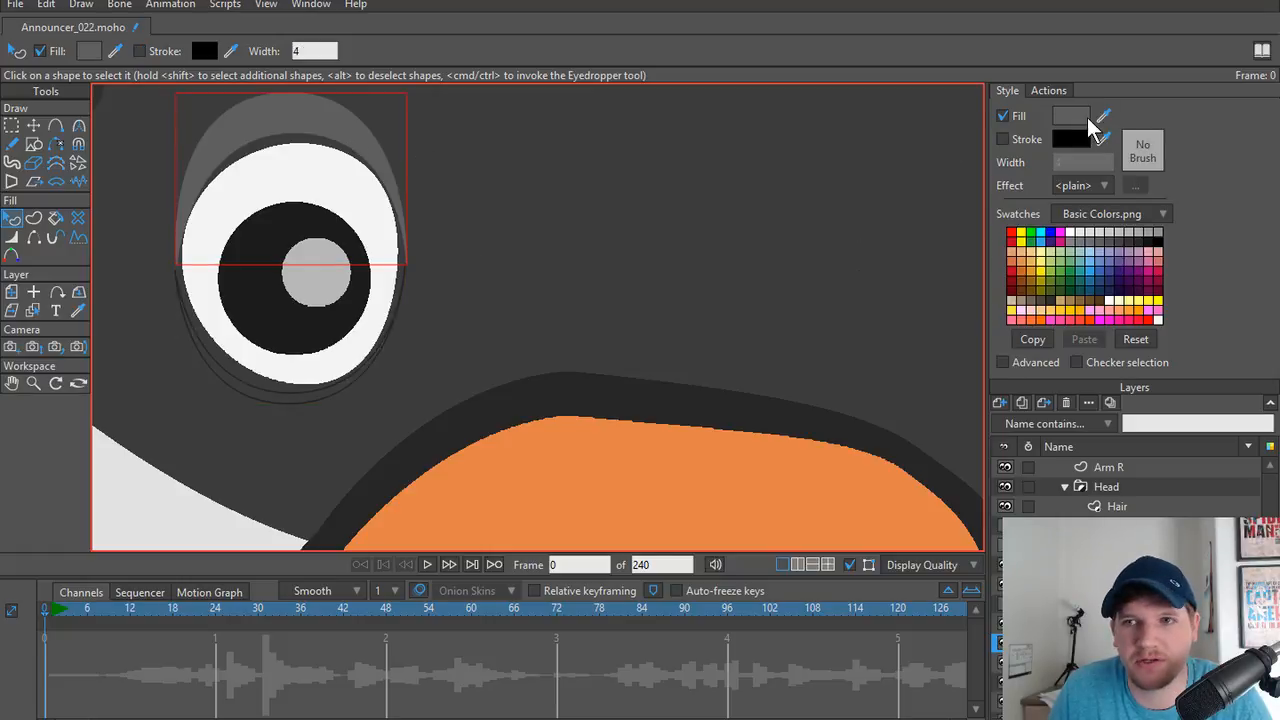
drag(1104, 117, 298, 318)
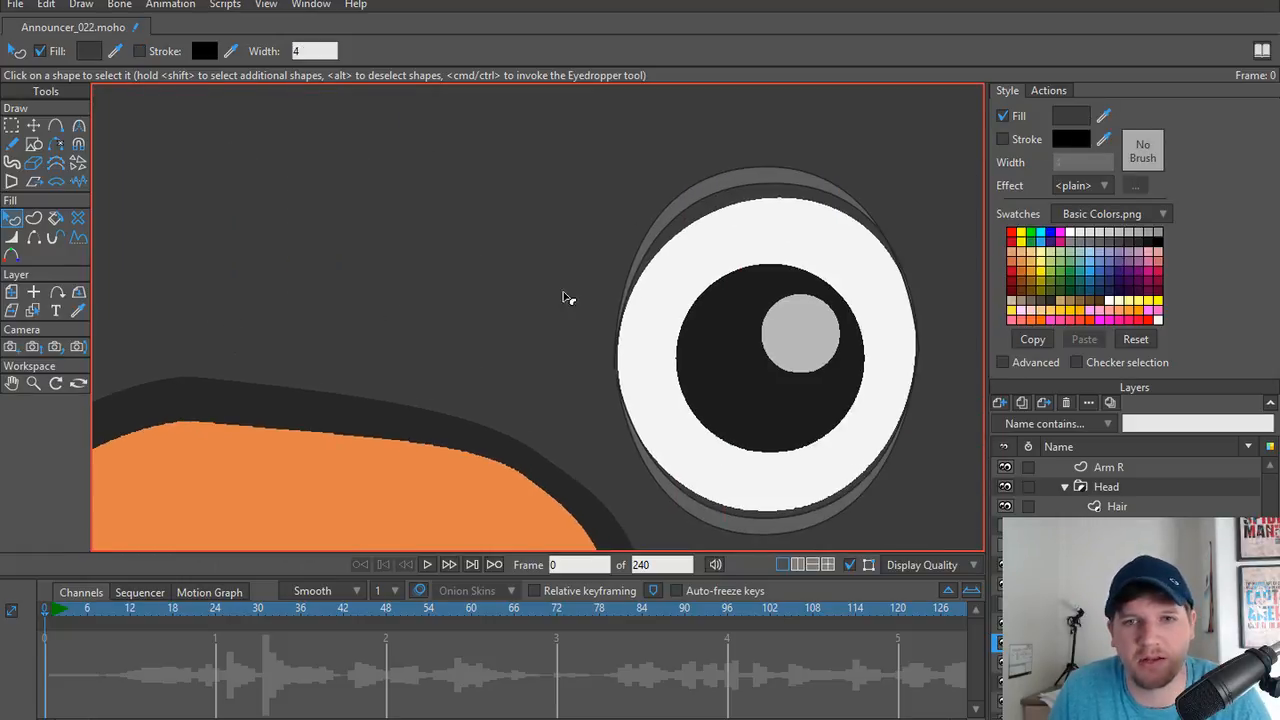
Fill the larger eye's upper and lower lids with the same dark gray sampled from the head.
click(737, 188)
mouse_move(1104, 116)
mouse_down()
mouse_move(787, 124)
mouse_move(810, 527)
mouse_up()
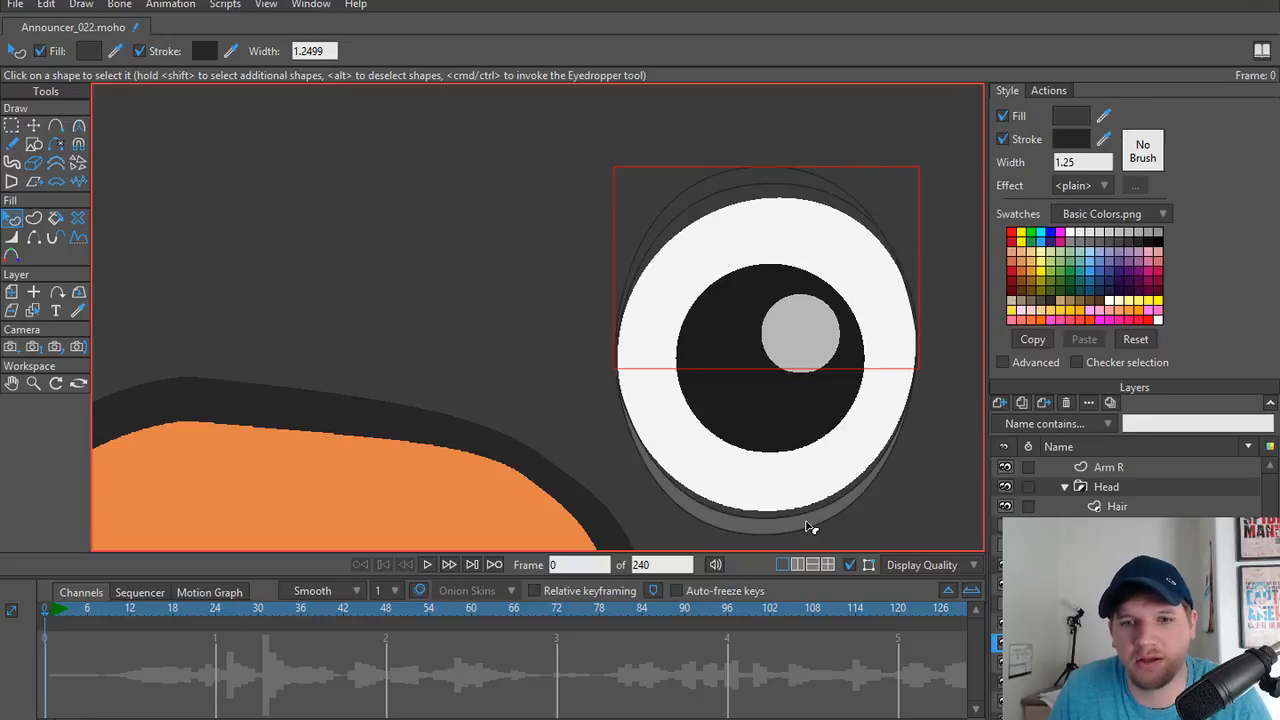
click(806, 527)
drag(1104, 116, 483, 165)
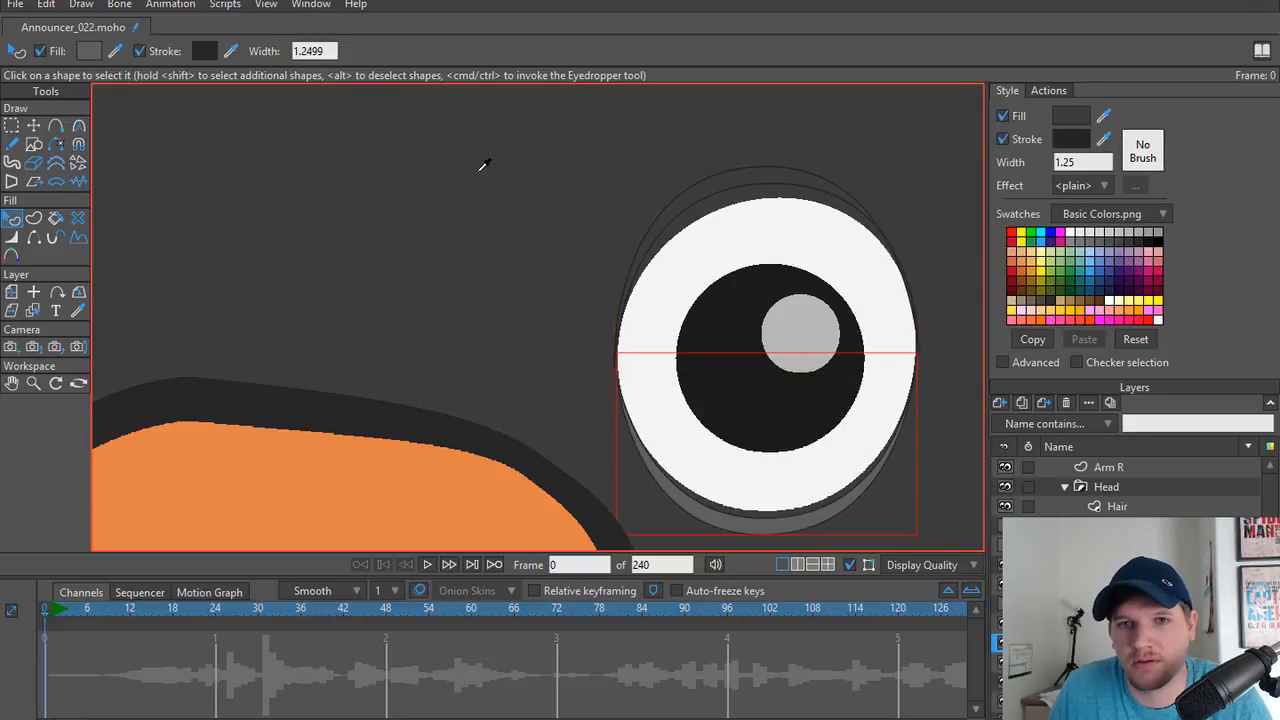
click(380, 294)
scroll(334, 266, down, 5)
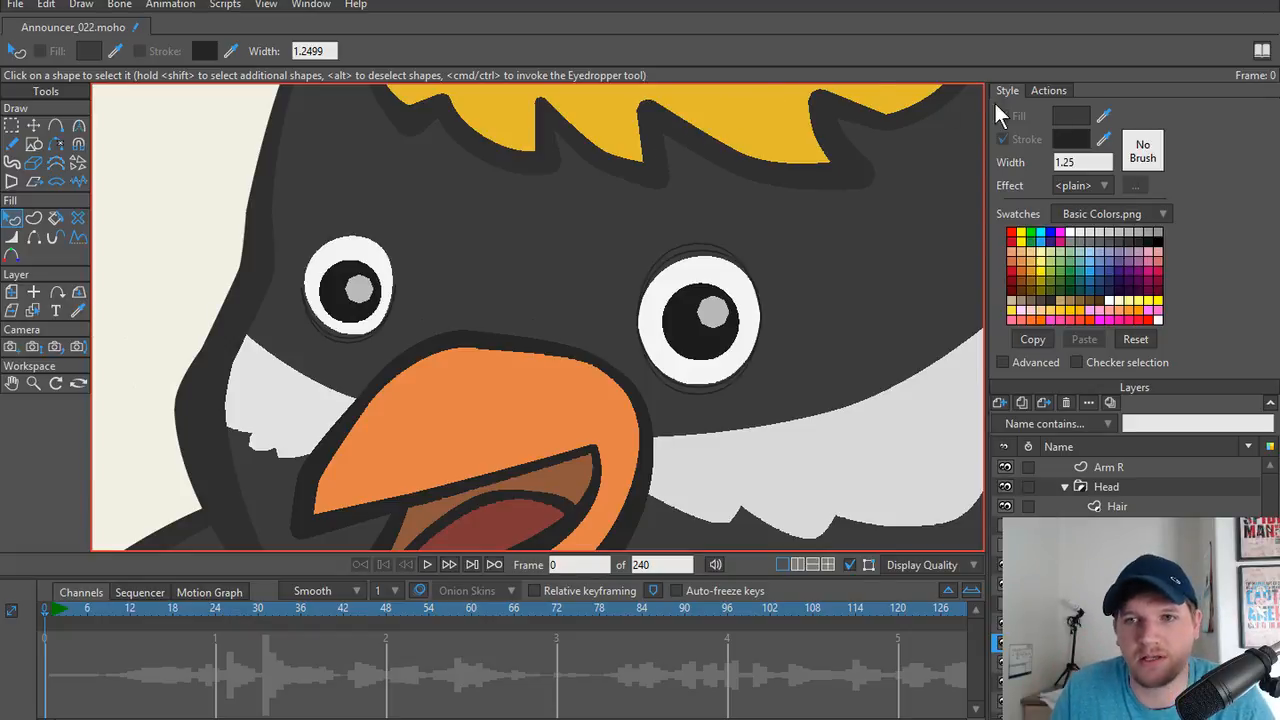
Open the Eye action for editing and advance it to the closed-eye pose at frame 24.
click(1045, 89)
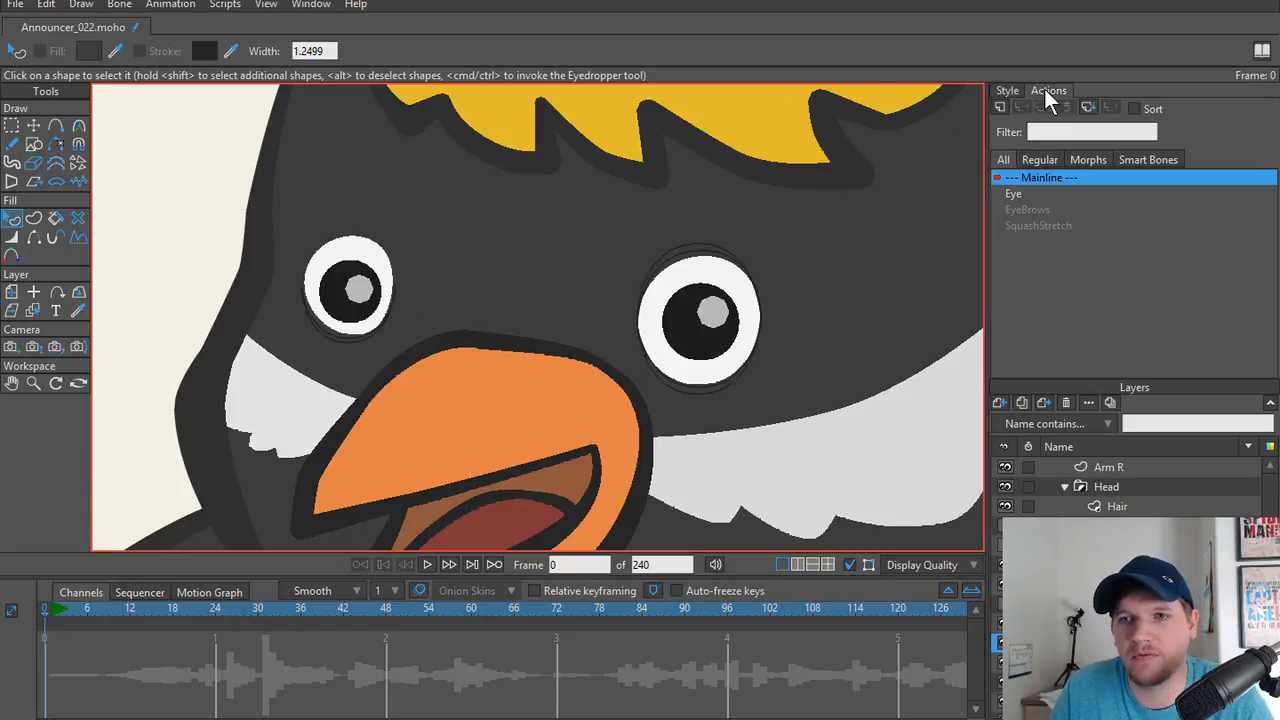
click(1018, 191)
click(56, 612)
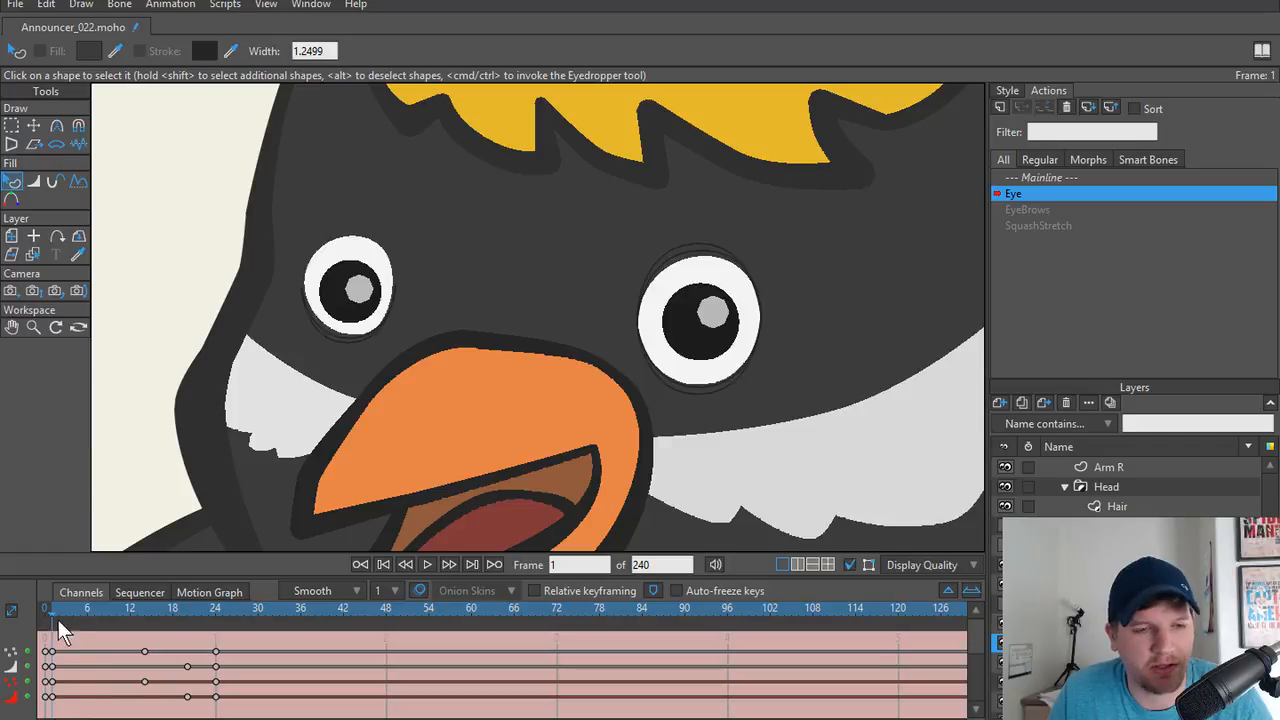
drag(71, 610, 213, 608)
scroll(200, 525, up, 3)
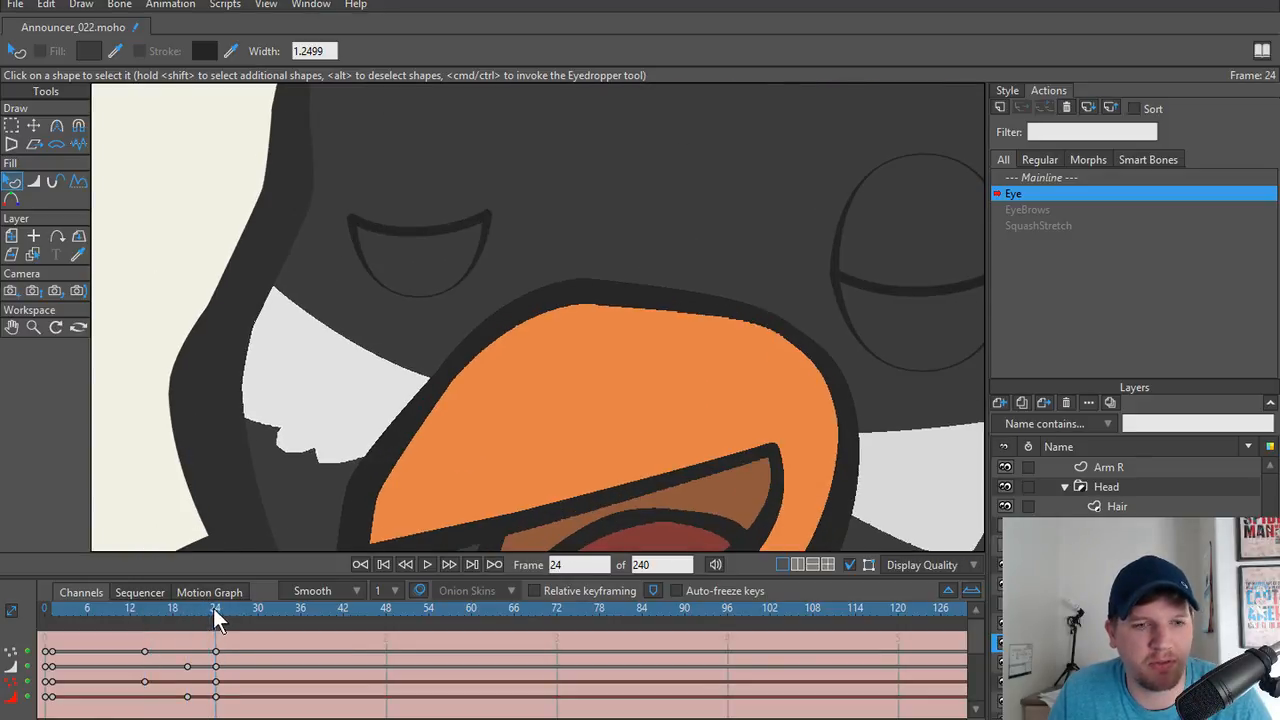
Set the line width at the outer corner point of the smaller eye's lower lid to 0 percent.
click(36, 181)
scroll(430, 275, up, 3)
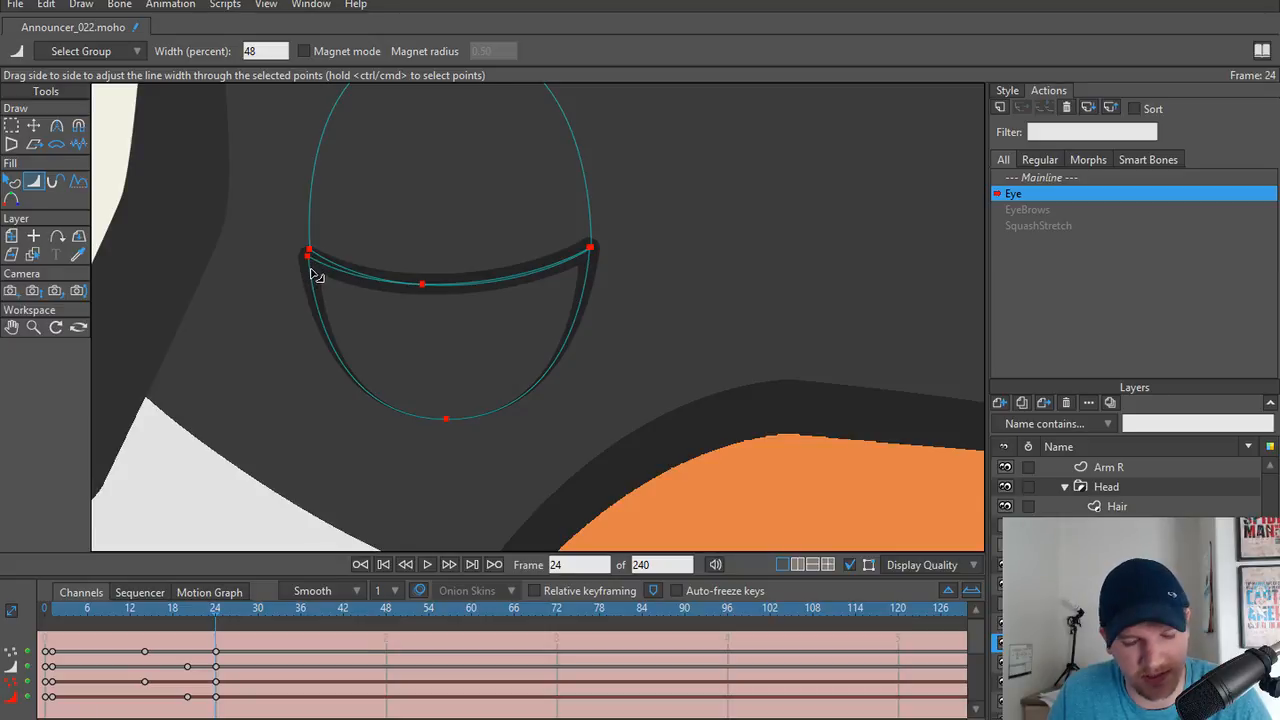
mouse_move(446, 422)
mouse_down()
mouse_move(300, 416)
mouse_move(450, 430)
mouse_up()
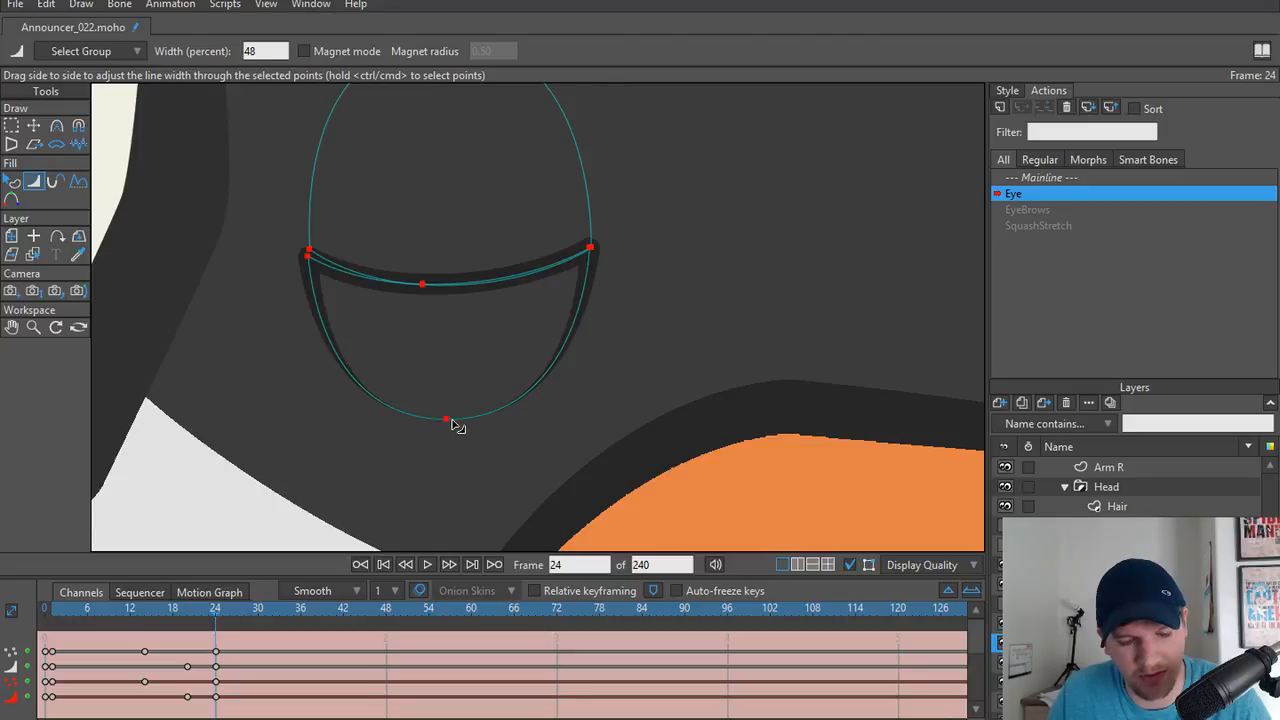
ctrl+click(447, 421)
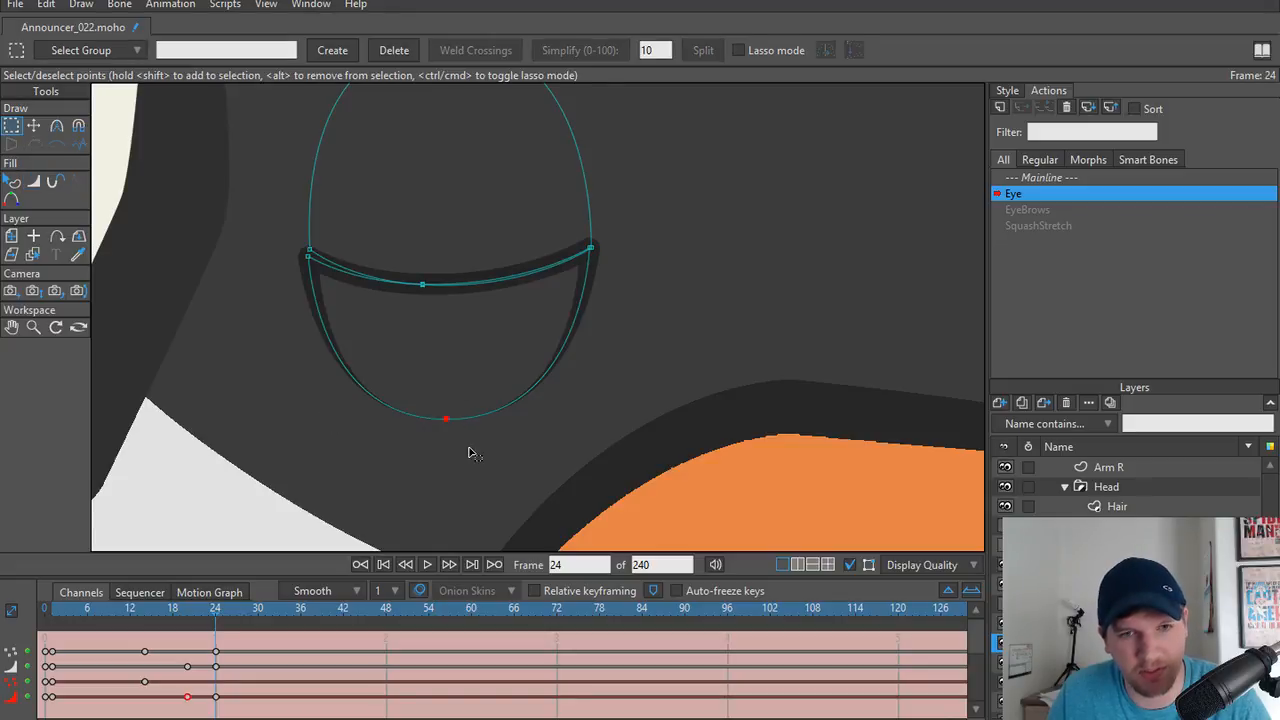
click(307, 256)
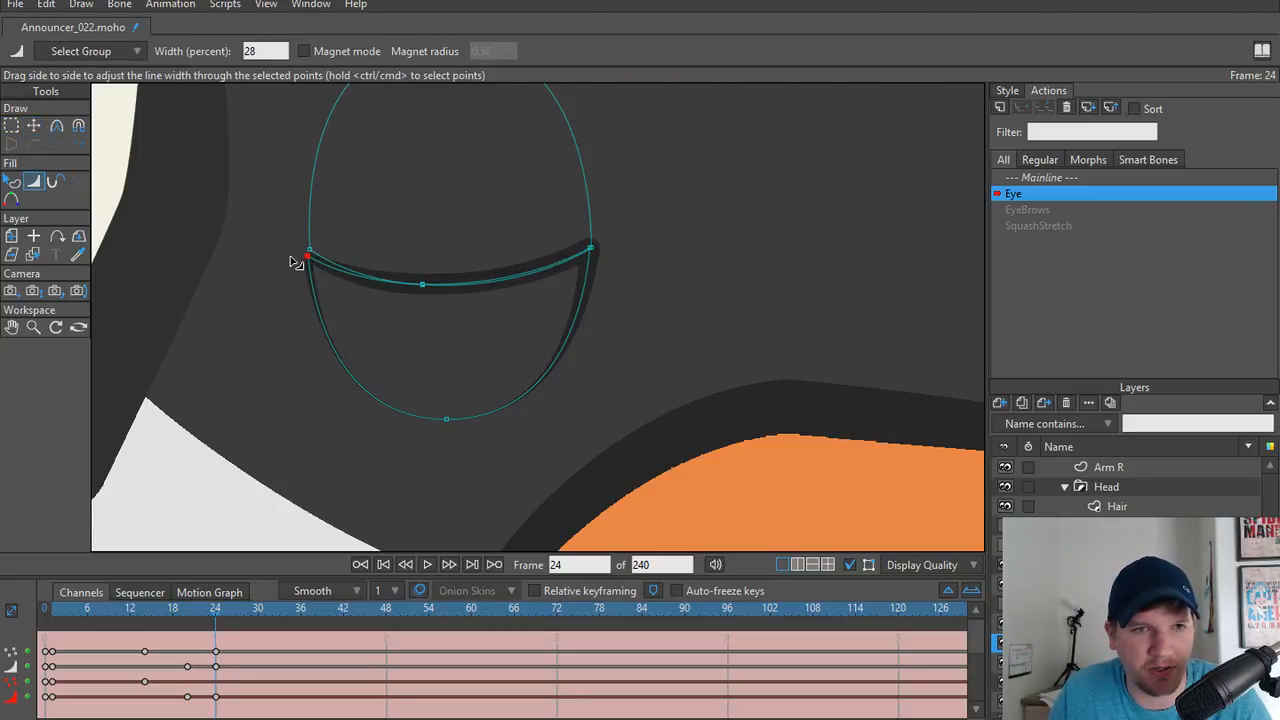
drag(296, 262, 278, 261)
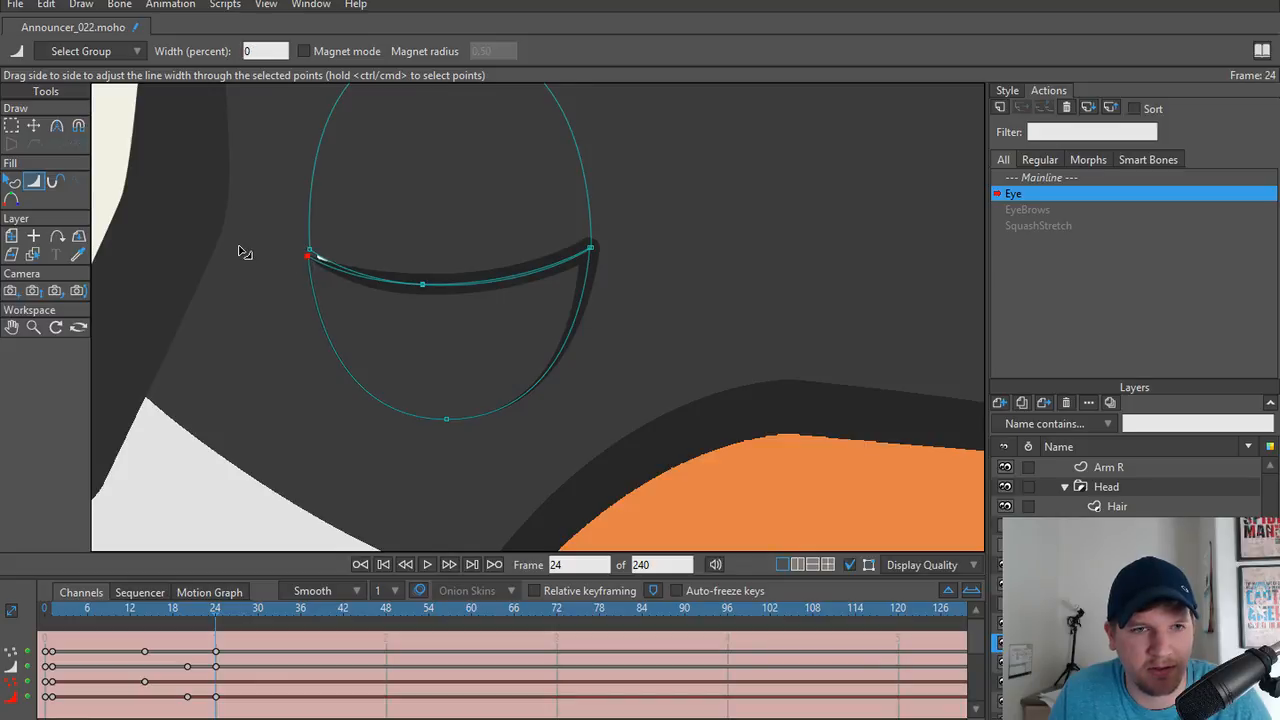
Try adjusting the line width at the middle point of the smaller eye's lower lid, and undo the lower lid's width changes.
scroll(455, 288, up, 5)
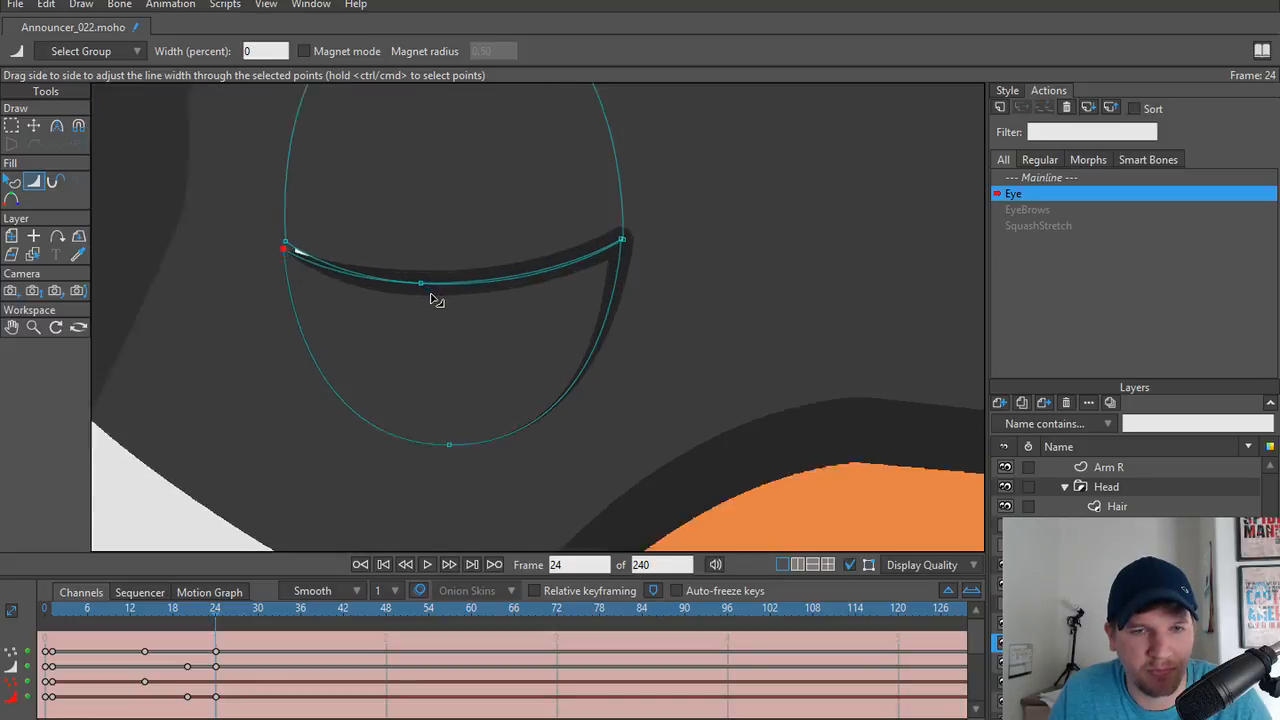
key(t)
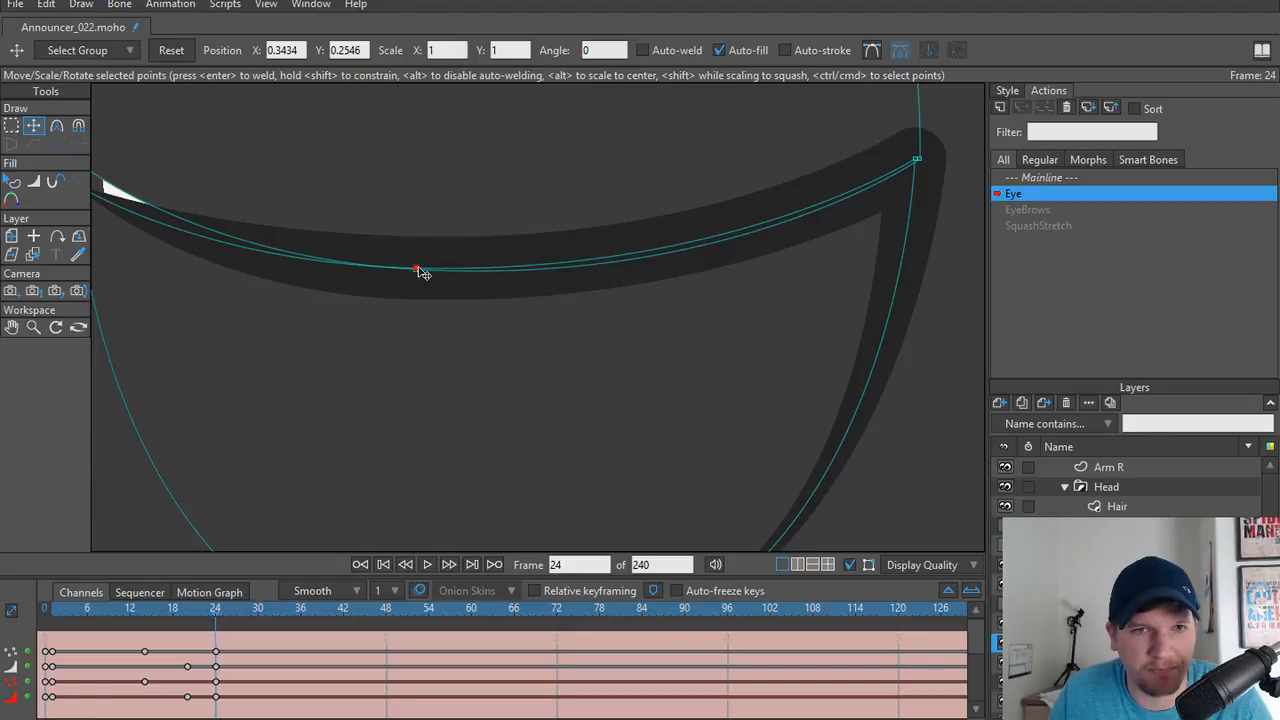
key(w)
mouse_move(420, 271)
mouse_down()
mouse_move(427, 290)
mouse_move(429, 271)
mouse_move(380, 289)
mouse_up()
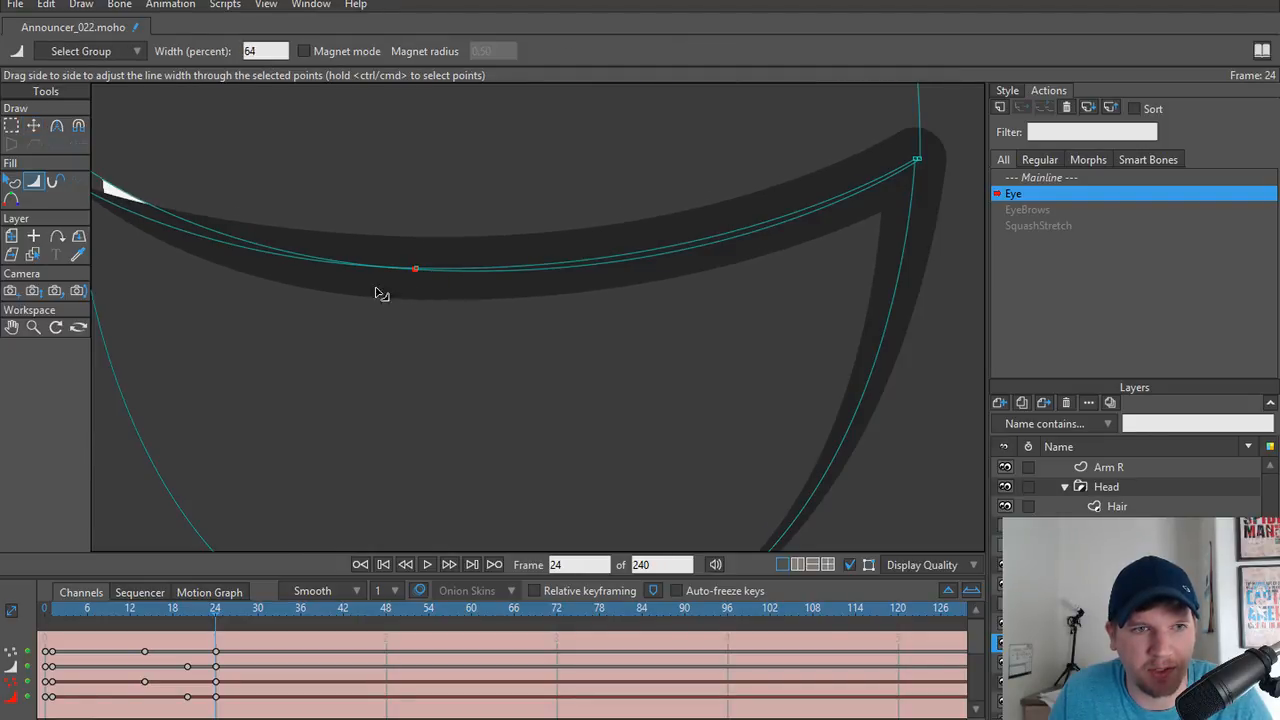
scroll(255, 292, down, 4)
scroll(255, 292, up, 2)
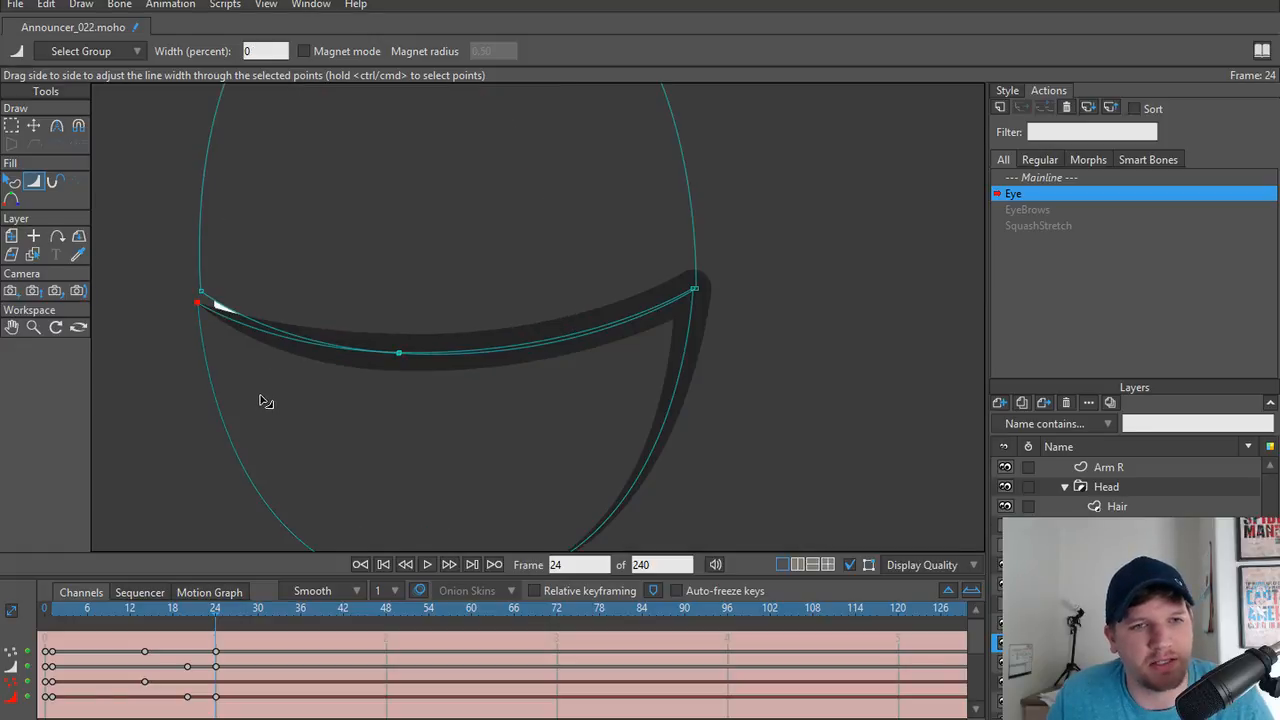
key(ctrl+z)
scroll(242, 376, down, 2)
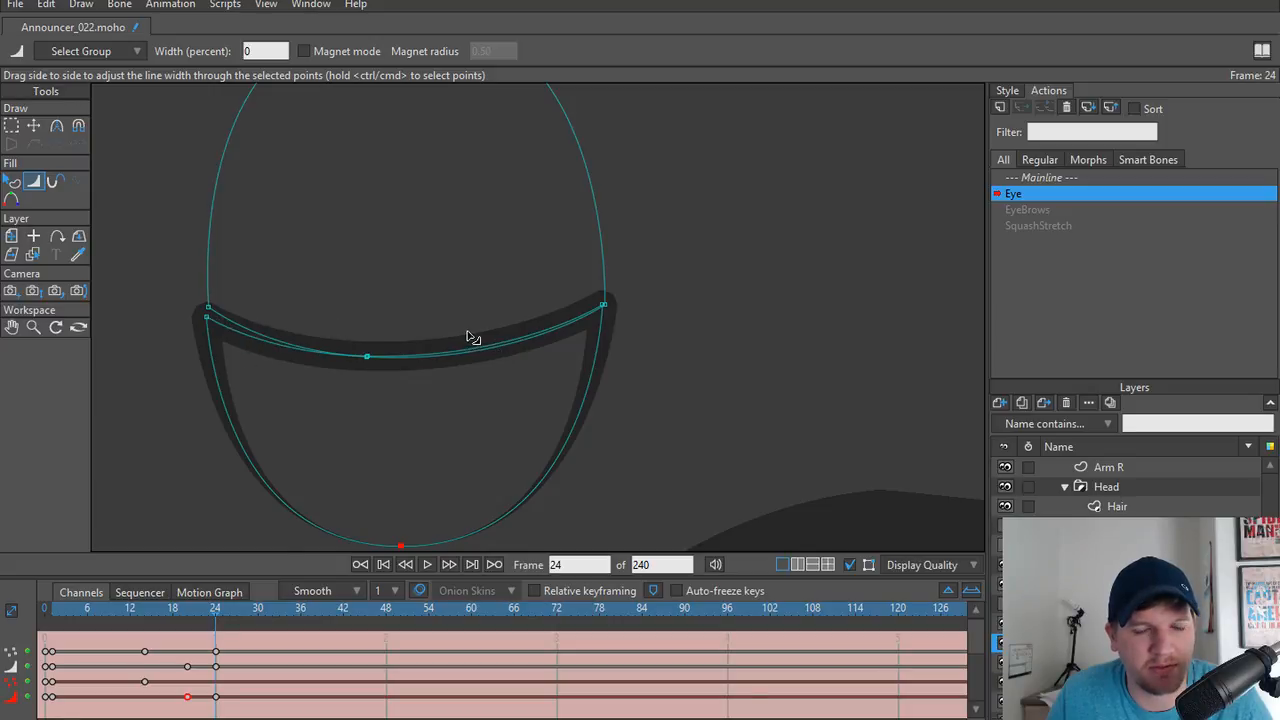
Compare the lid poses between frames 19 and 24, and set all eyelid points' line width to 56 percent at frame 20.
scroll(472, 337, down, 2)
click(191, 610)
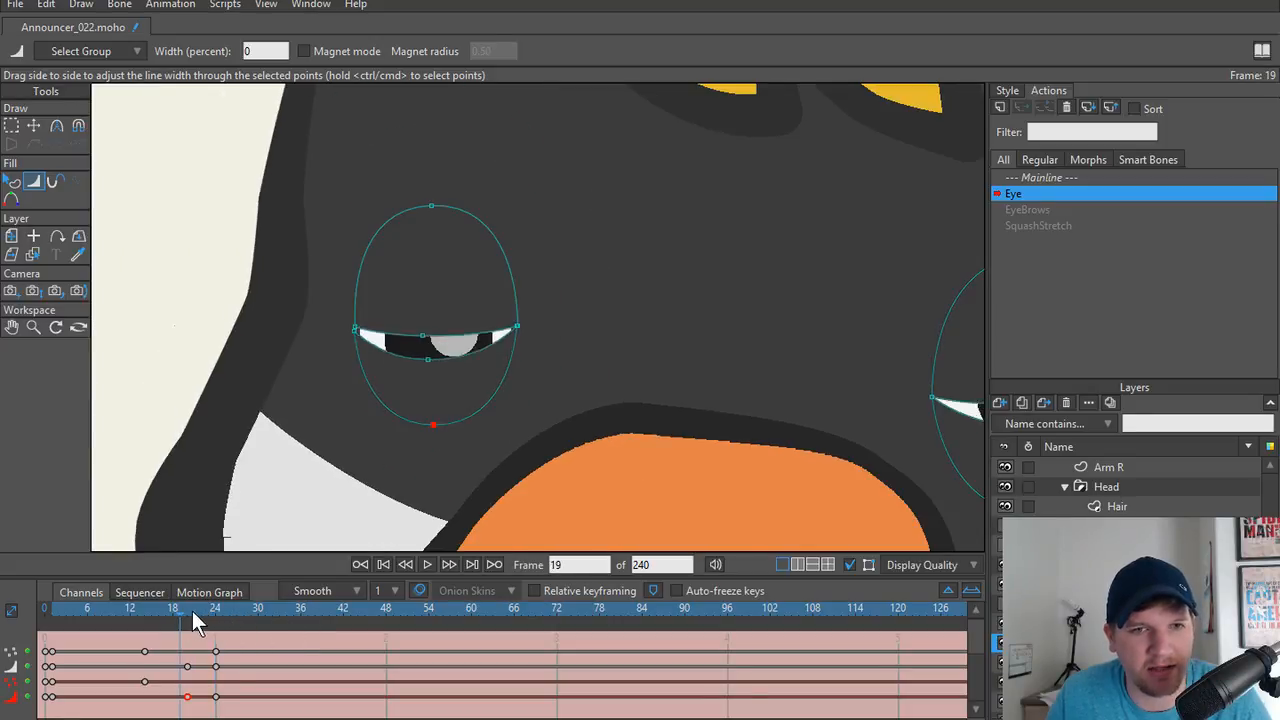
drag(192, 611, 217, 611)
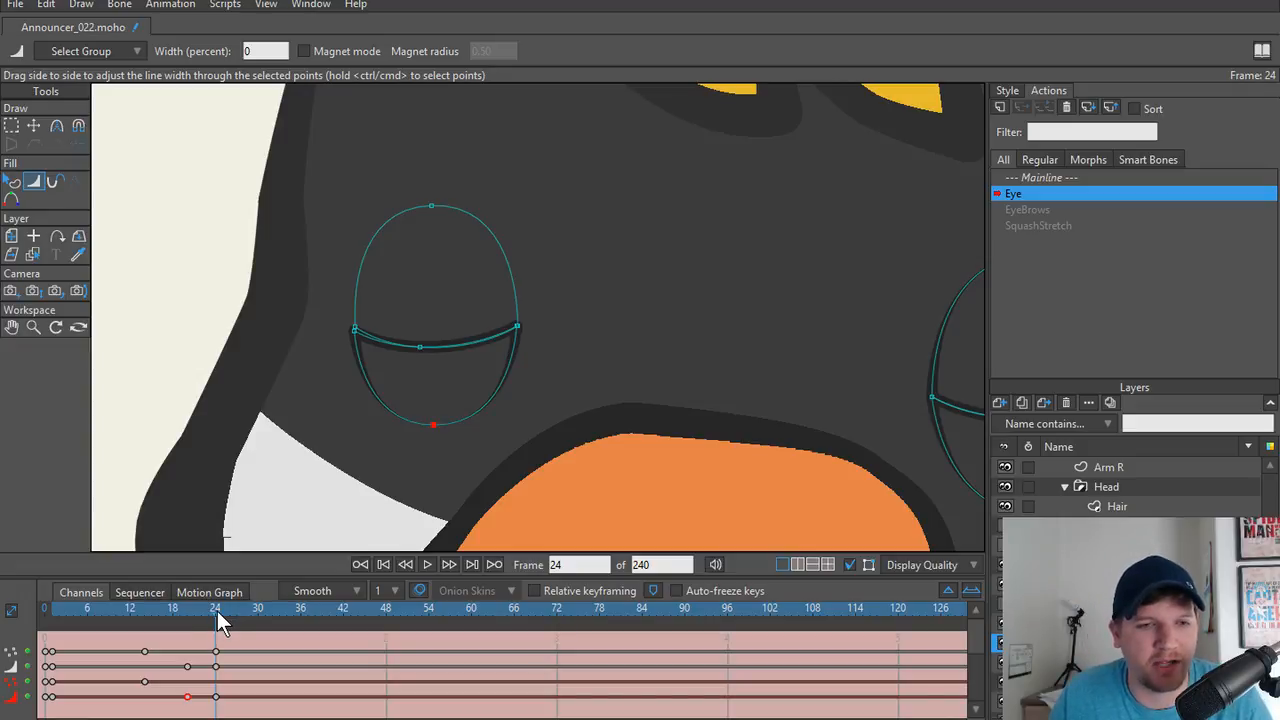
drag(217, 611, 186, 611)
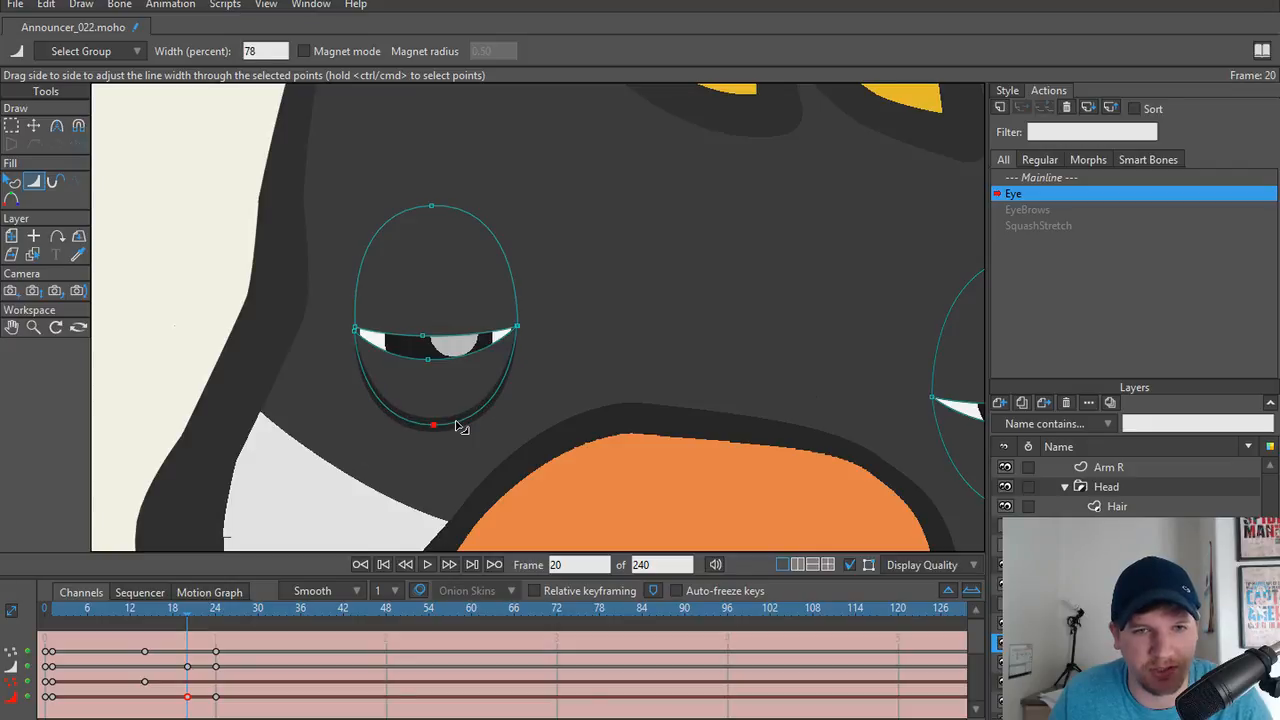
key(ctrl+a)
drag(434, 400, 455, 417)
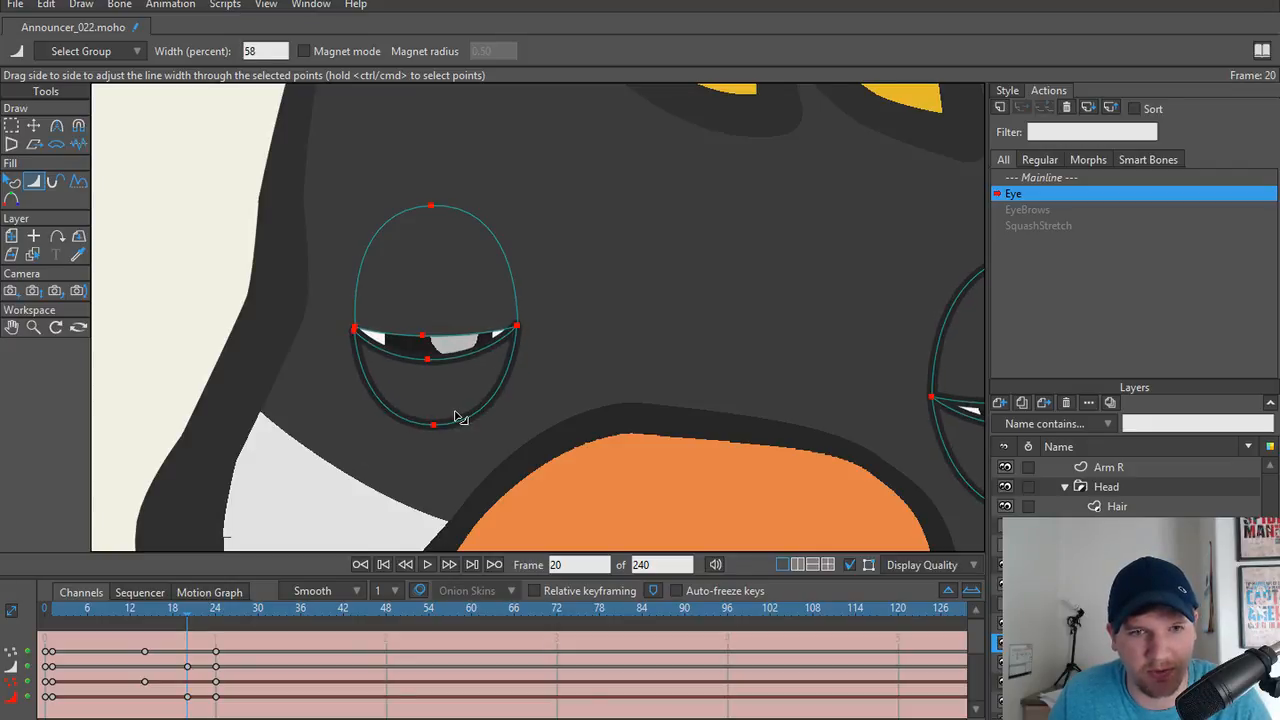
drag(443, 322, 404, 308)
key(ctrl+z)
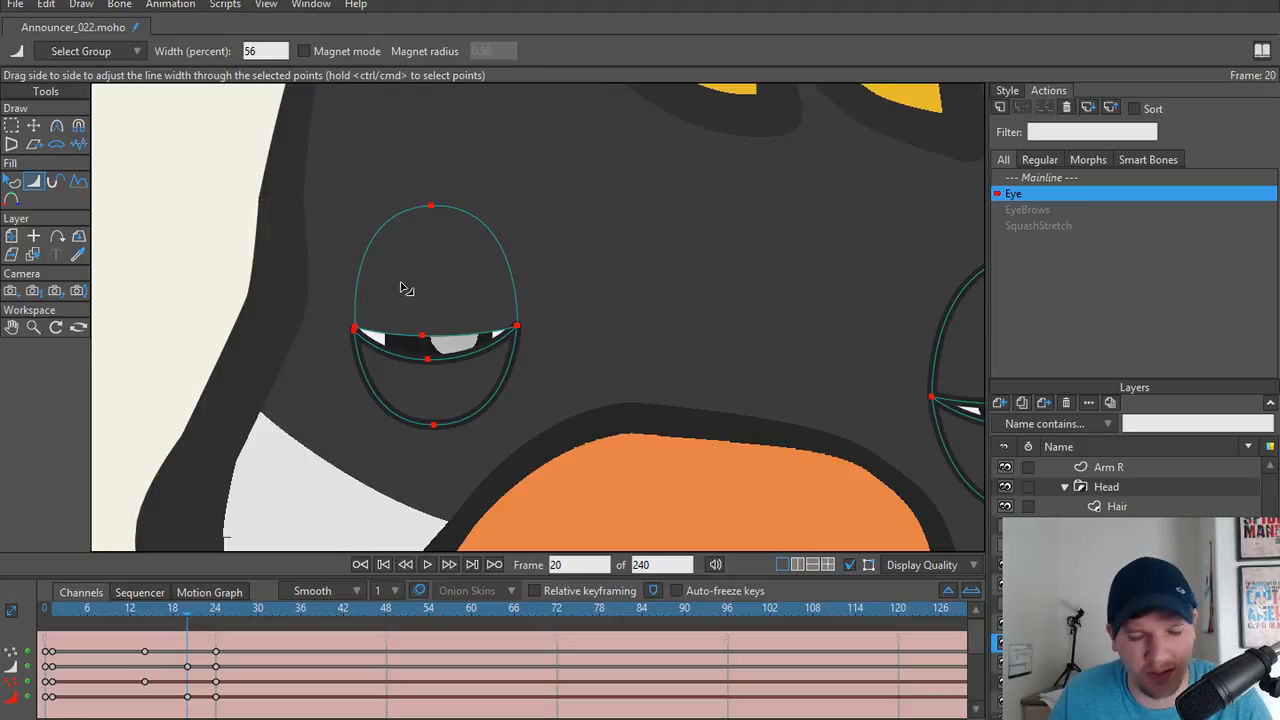
Isolate the smaller eye's upper lid points, and reduce the line width across all eyelid points at frame 20.
key(g)
key(w)
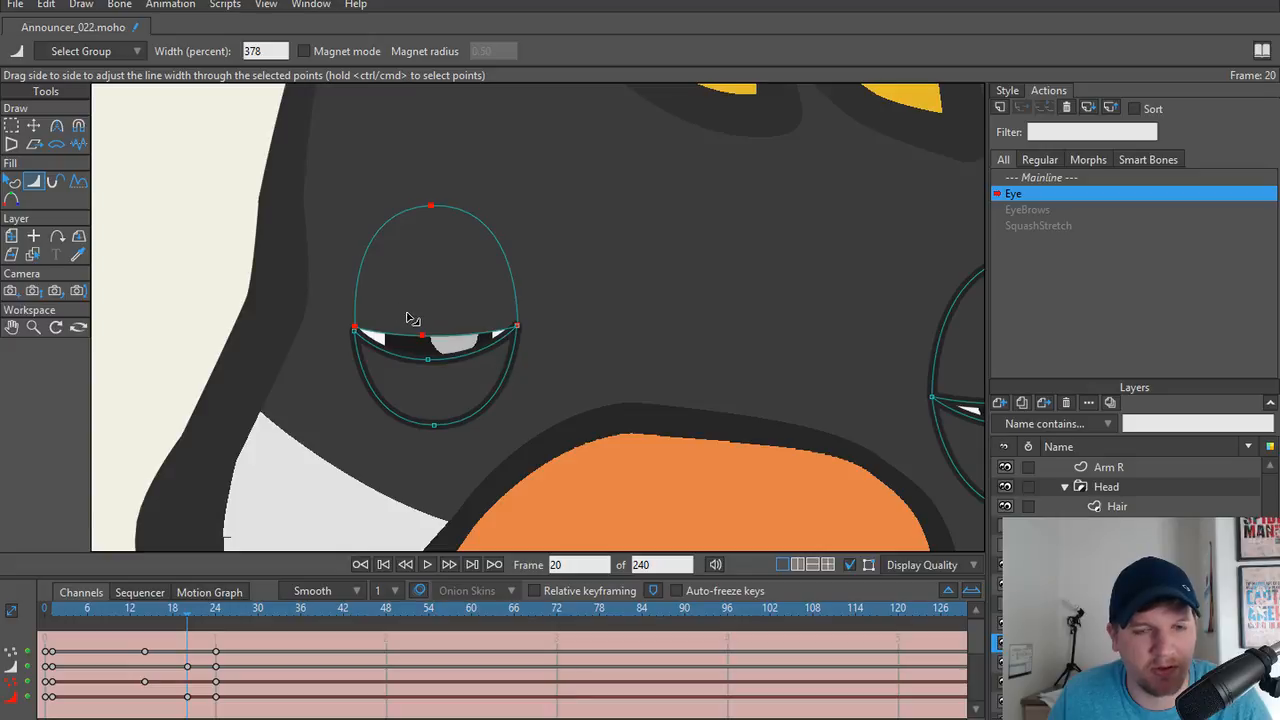
scroll(455, 355, up, 3)
scroll(448, 355, down, 4)
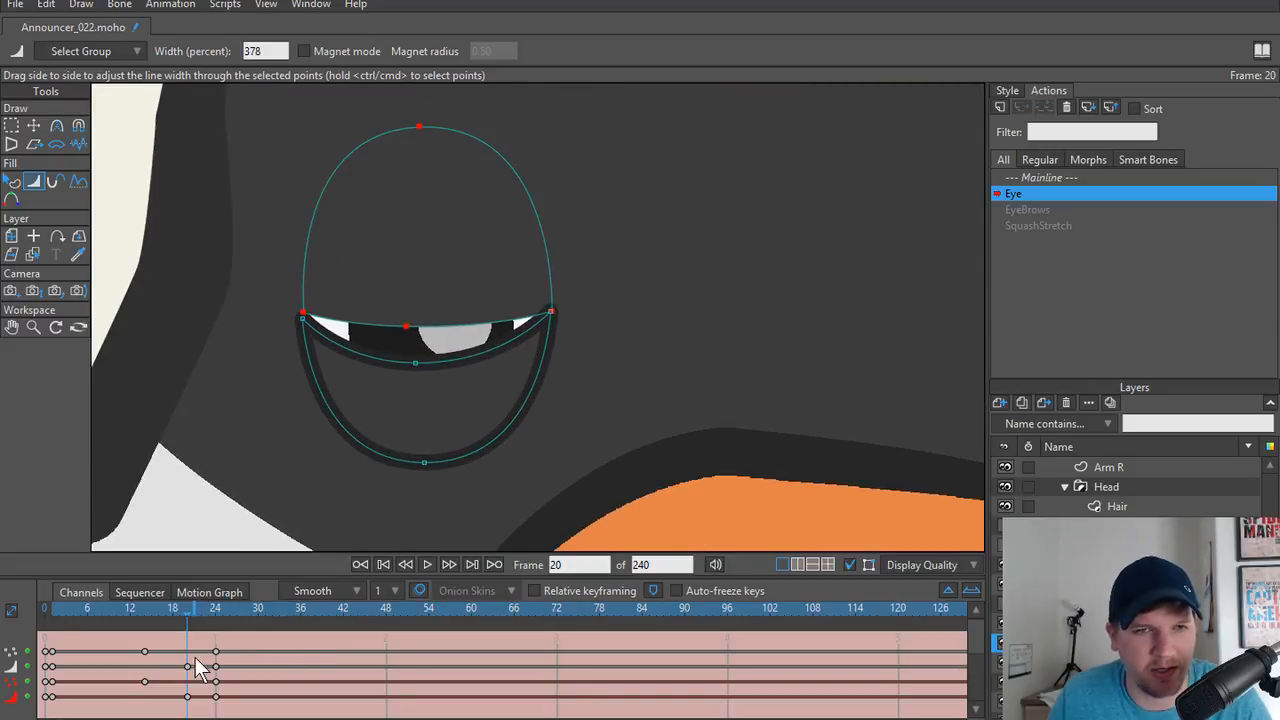
key(ctrl+a)
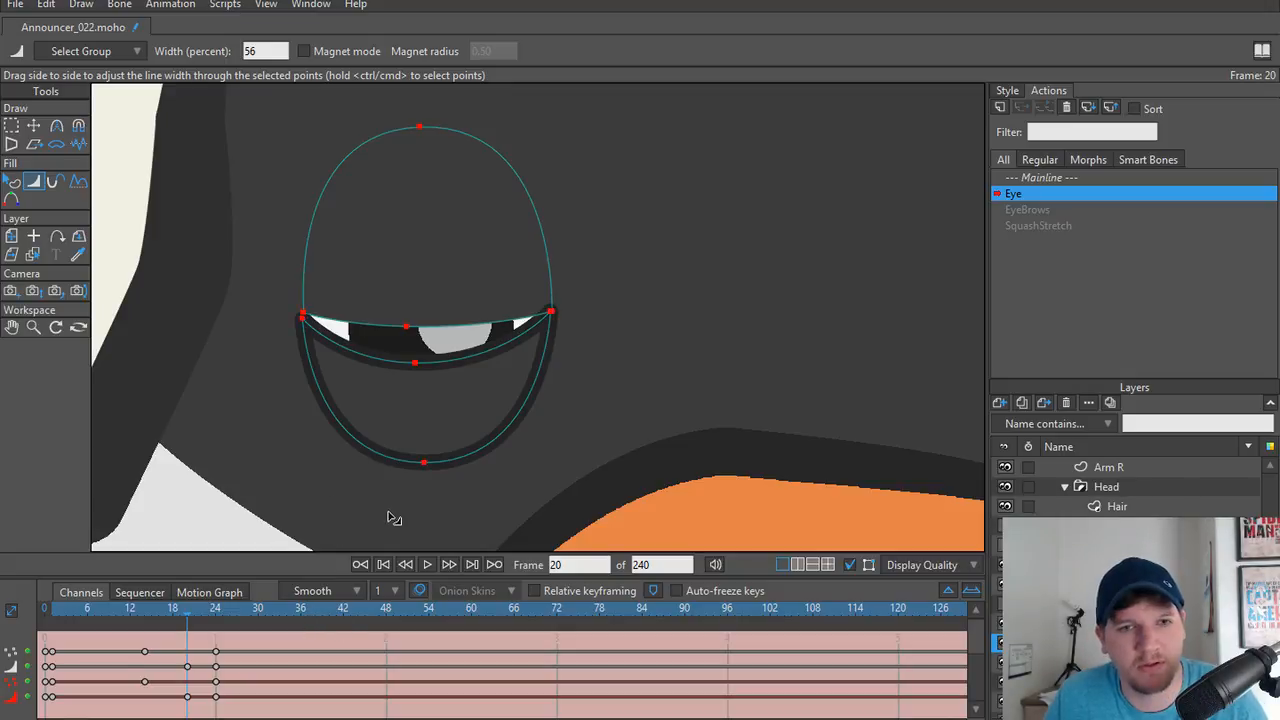
drag(394, 507, 379, 507)
Return to the mainline at frame 0 and turn on a black stroke for the smaller eye's upper lid shape.
drag(198, 608, 30, 610)
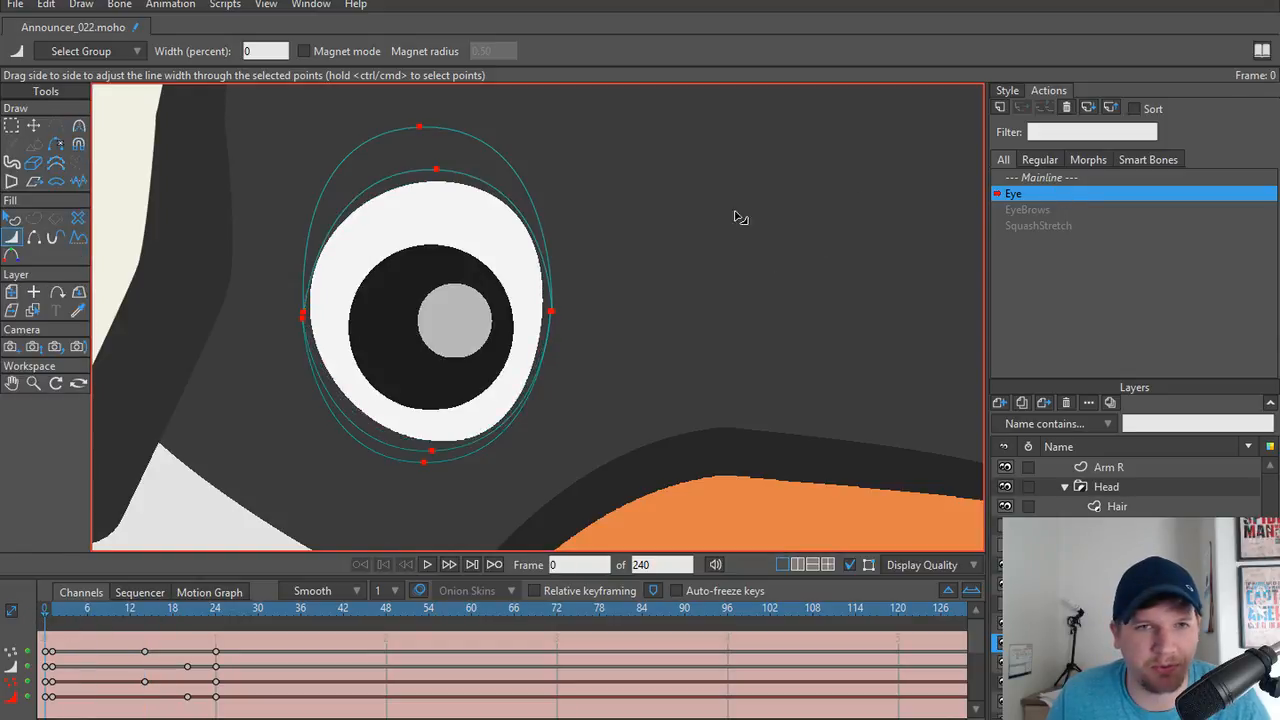
click(1060, 177)
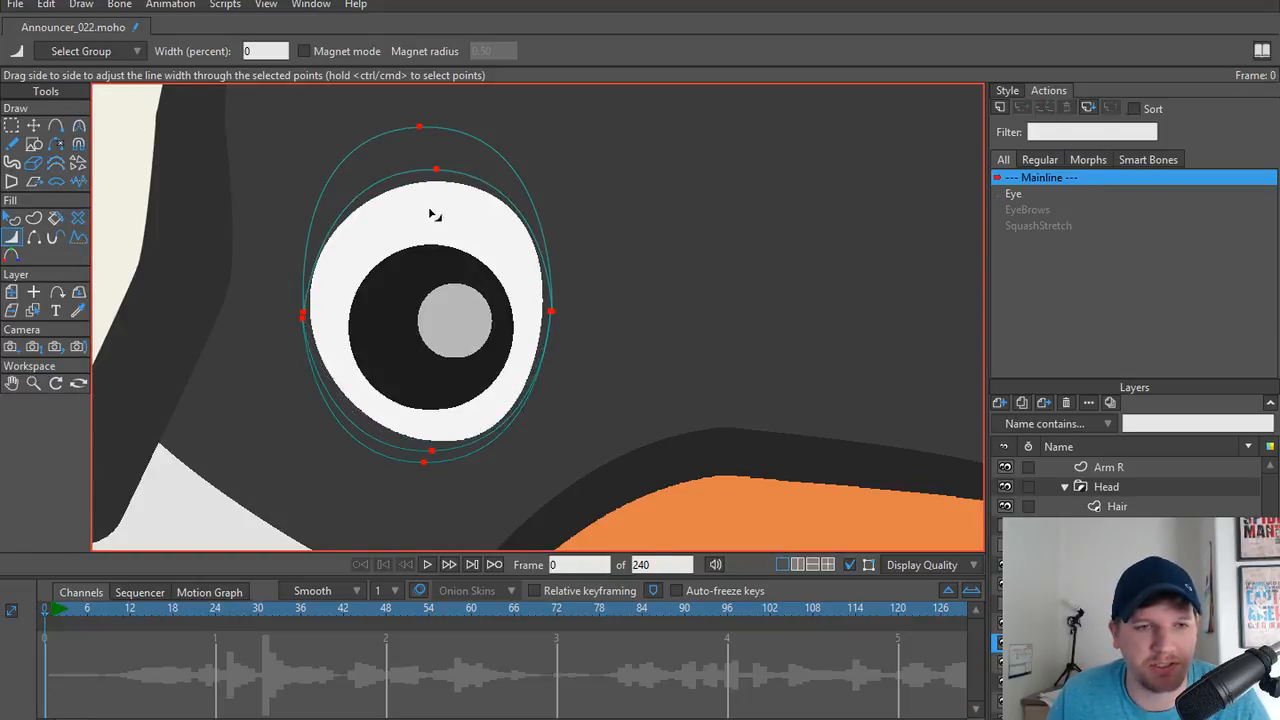
scroll(440, 250, up, 2)
key(h)
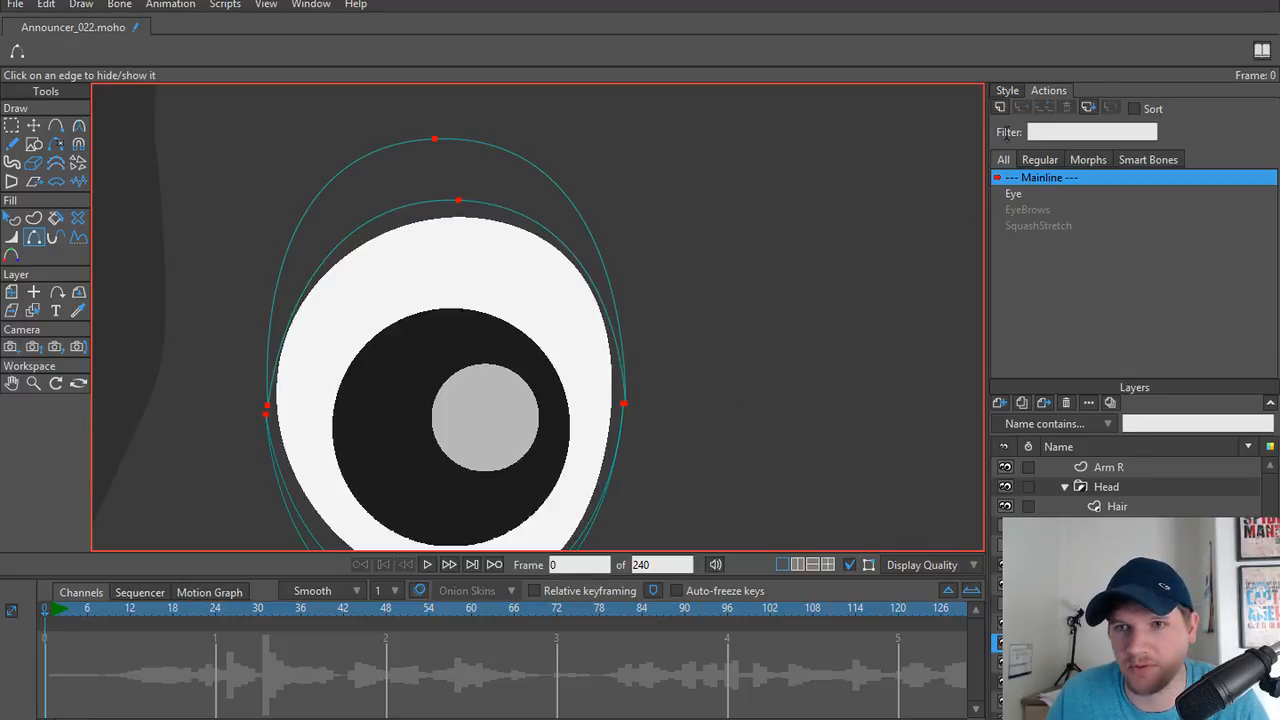
click(1006, 91)
key(q)
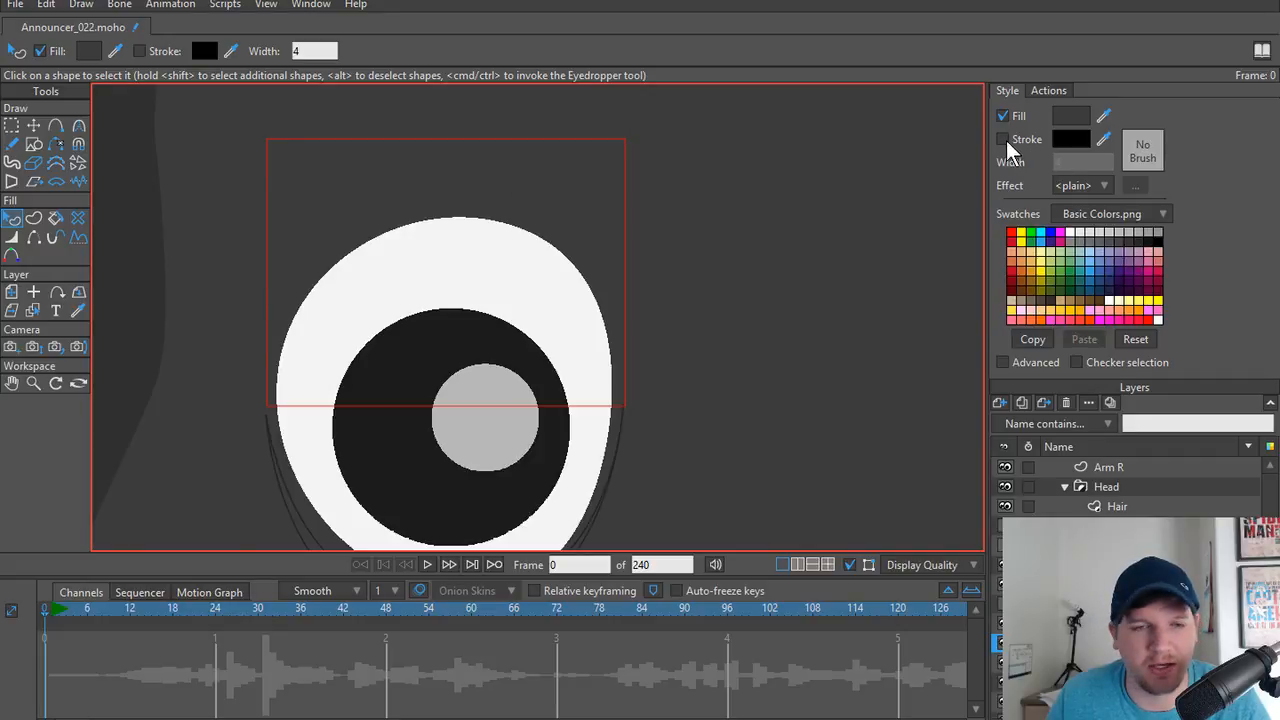
click(1003, 139)
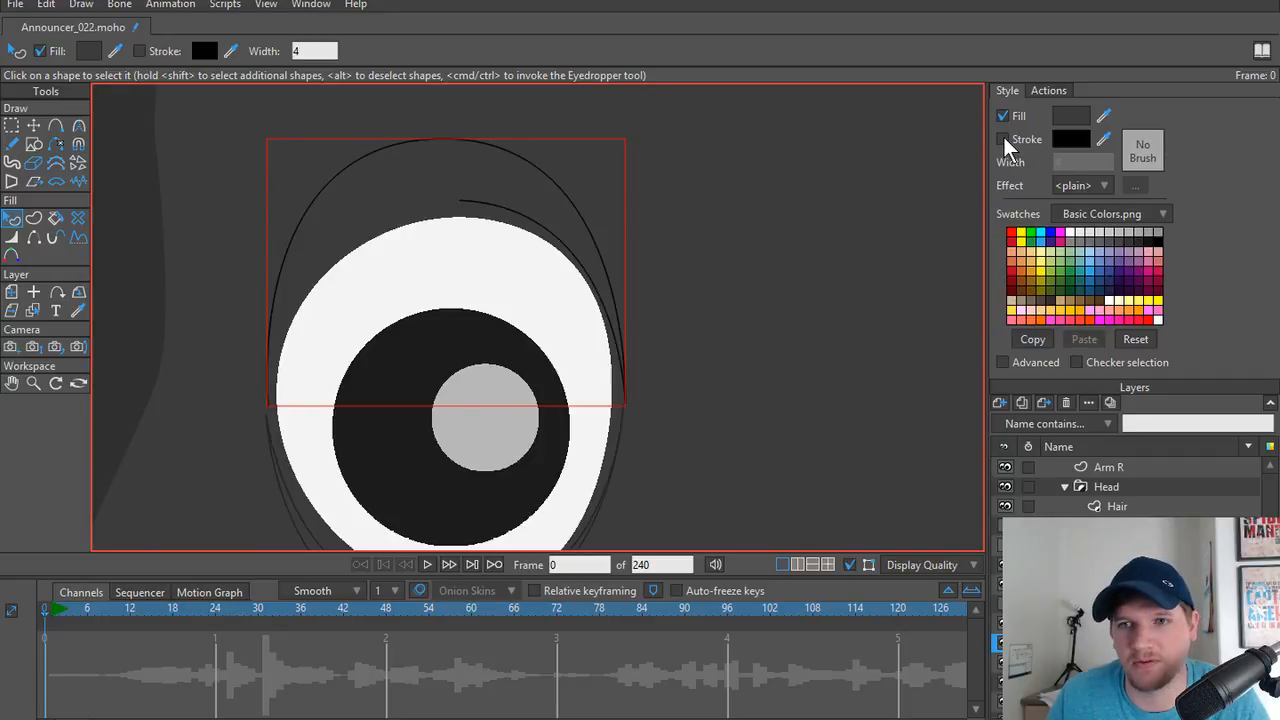
Compare the smaller eye's upper lid with its stroke turned off and on, leaving the stroke enabled.
key(w)
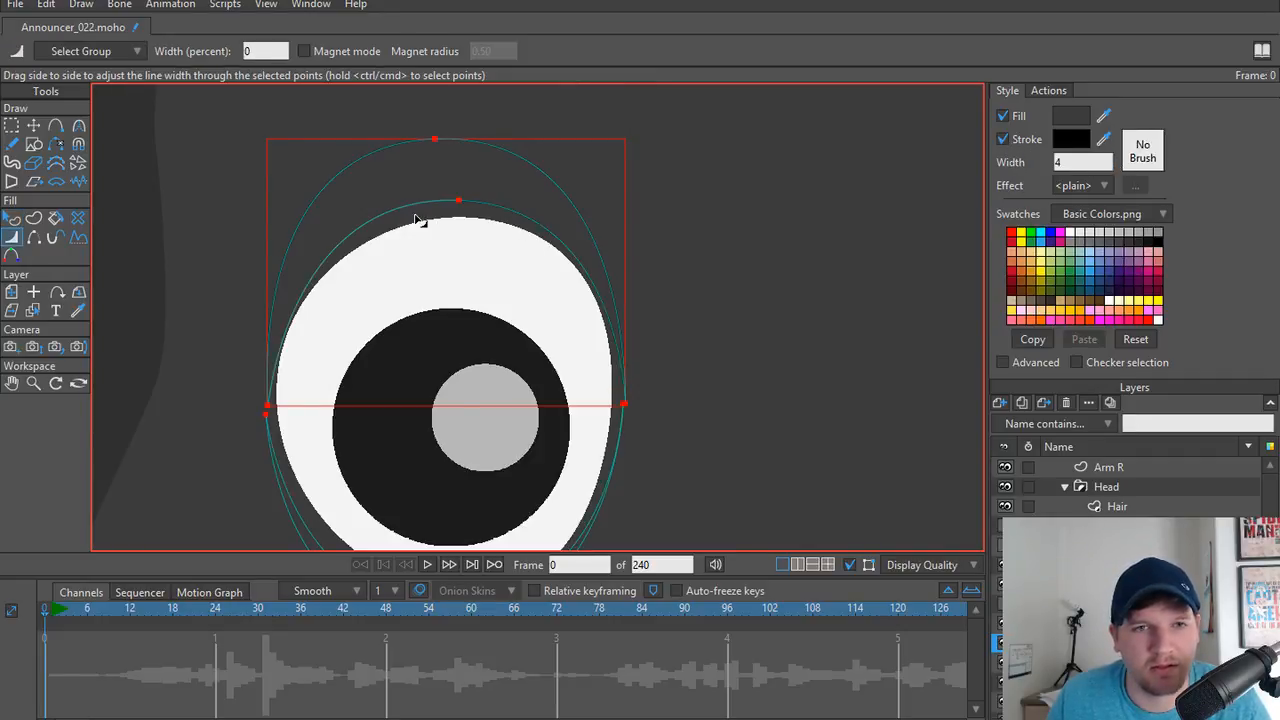
key(h)
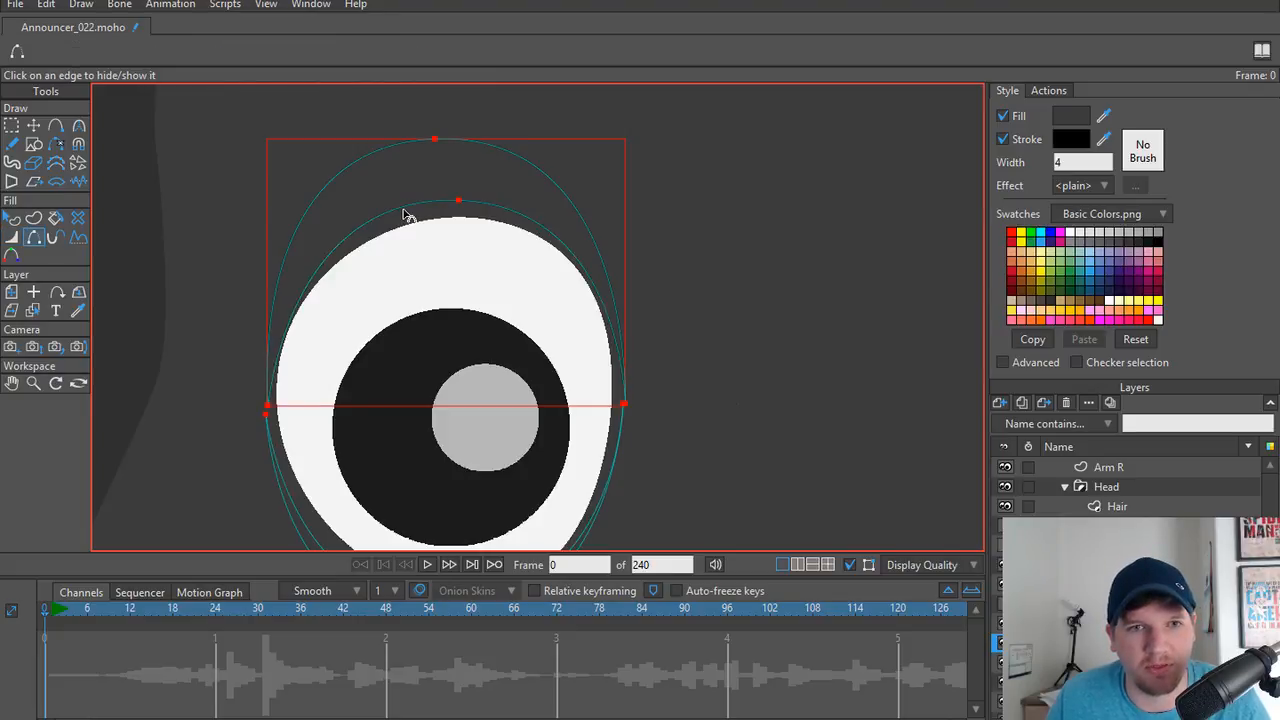
key(w)
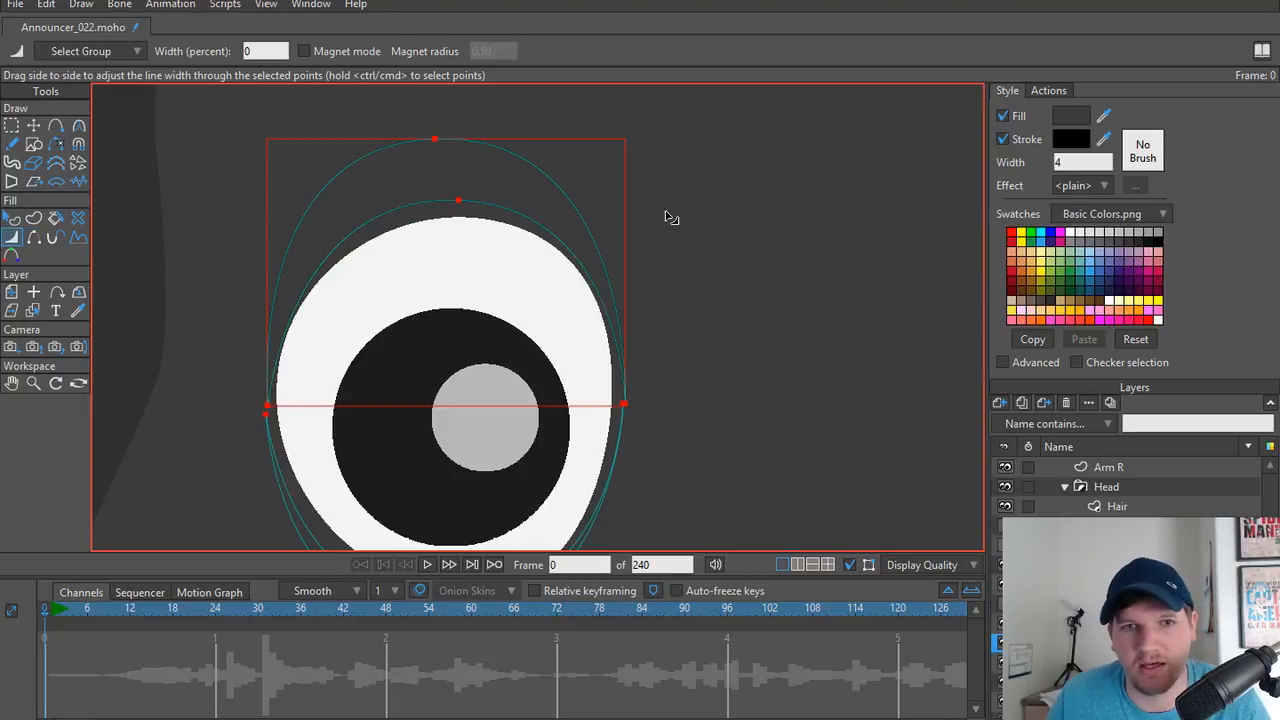
click(1004, 140)
click(1006, 143)
scroll(716, 322, down, 4)
scroll(714, 341, up, 4)
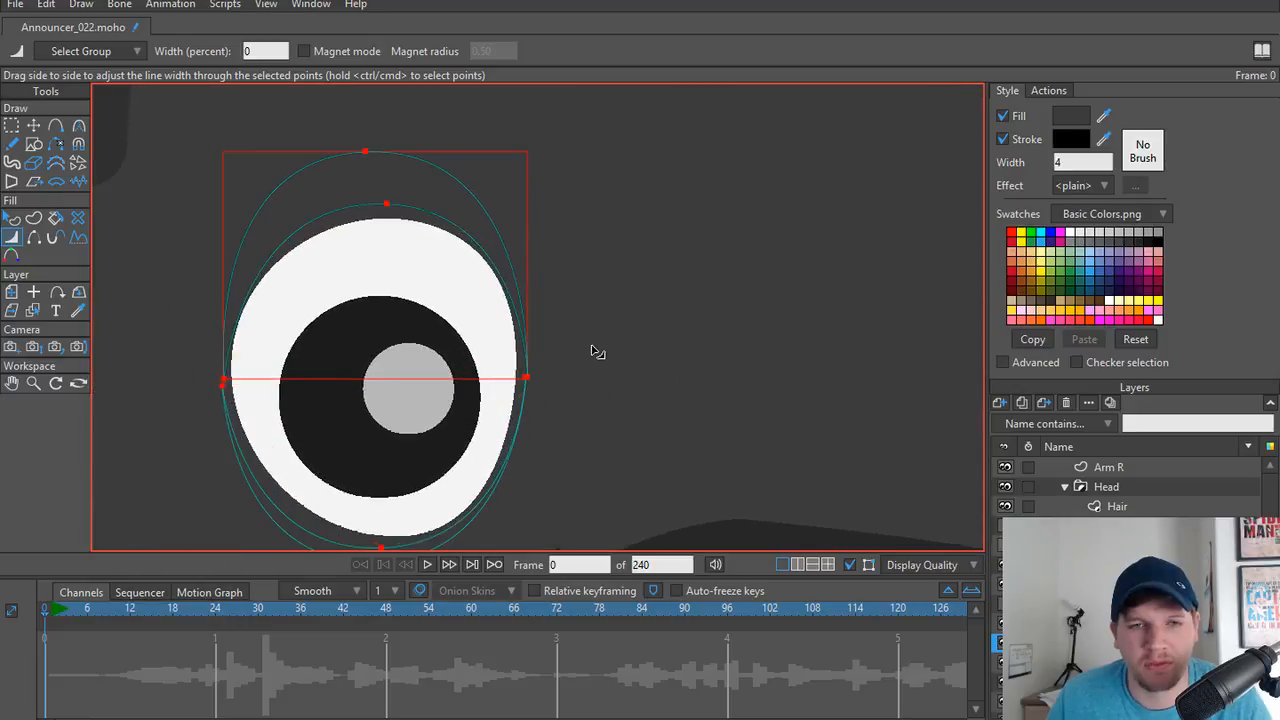
scroll(568, 350, down, 1)
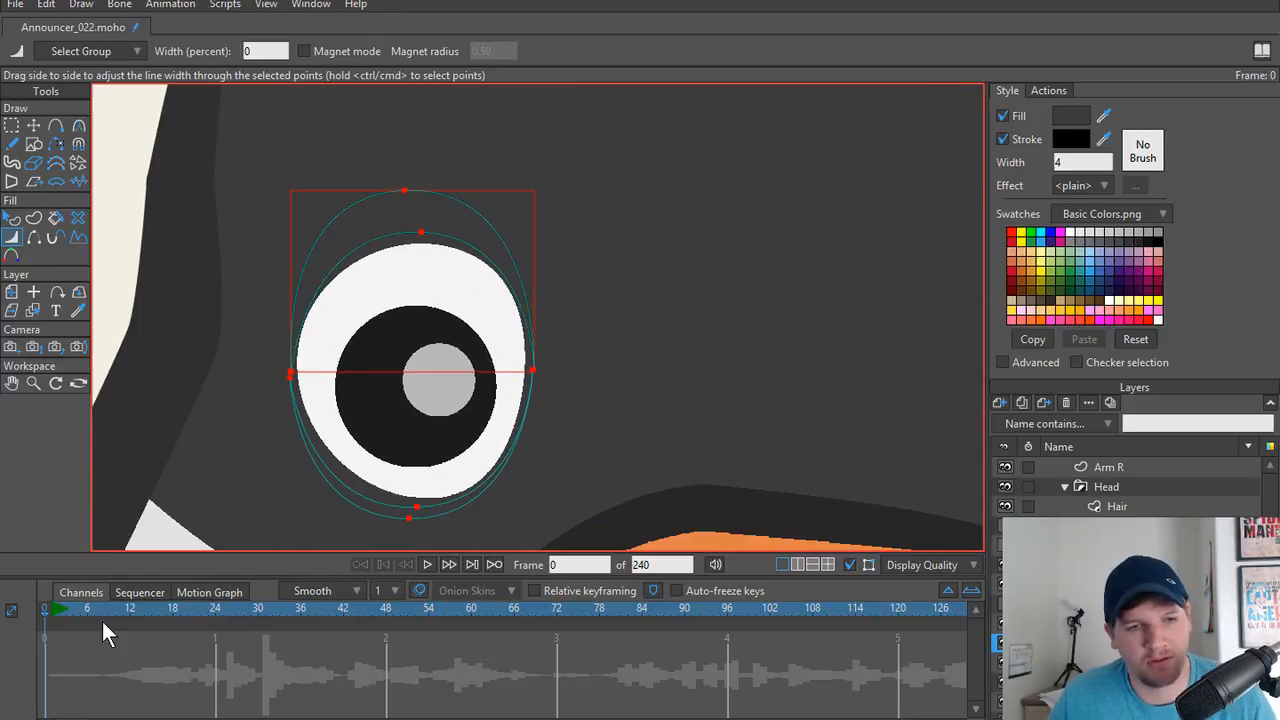
Open the Eye action at frame 25 and set the line width of all eyelid points to 7.5 percent.
click(1050, 90)
double_click(1024, 194)
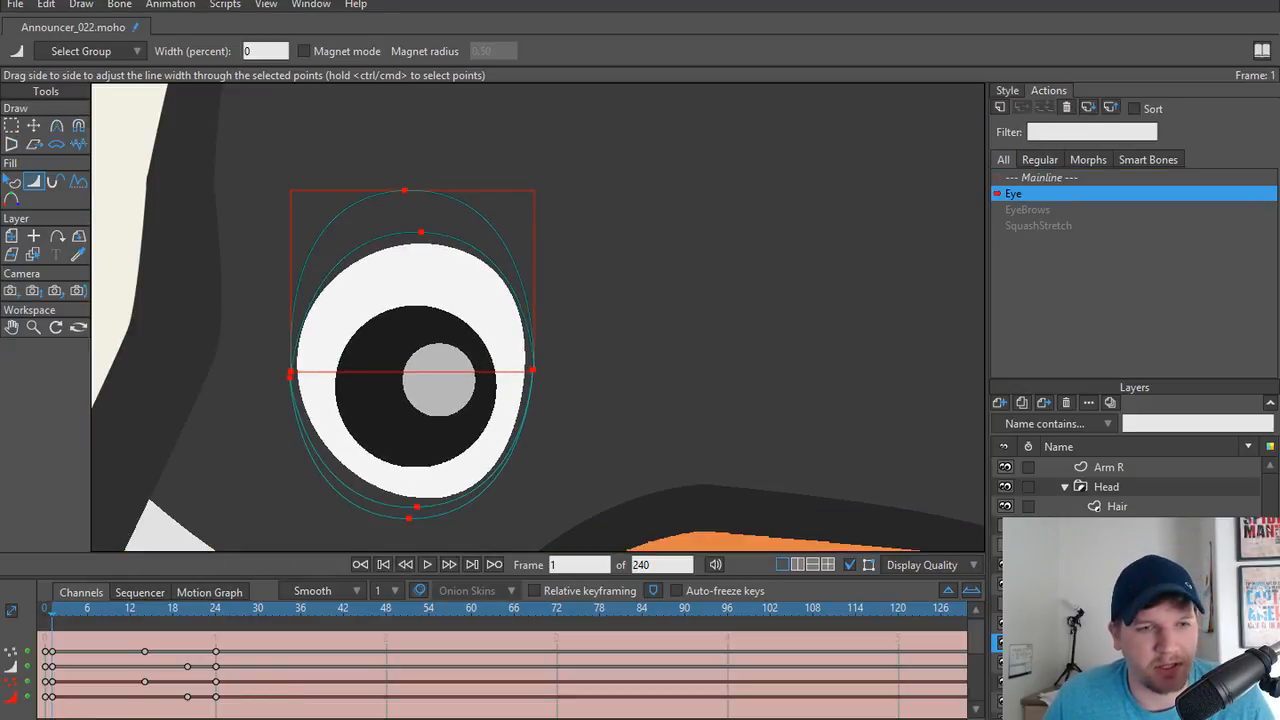
drag(137, 611, 221, 616)
scroll(314, 489, up, 2)
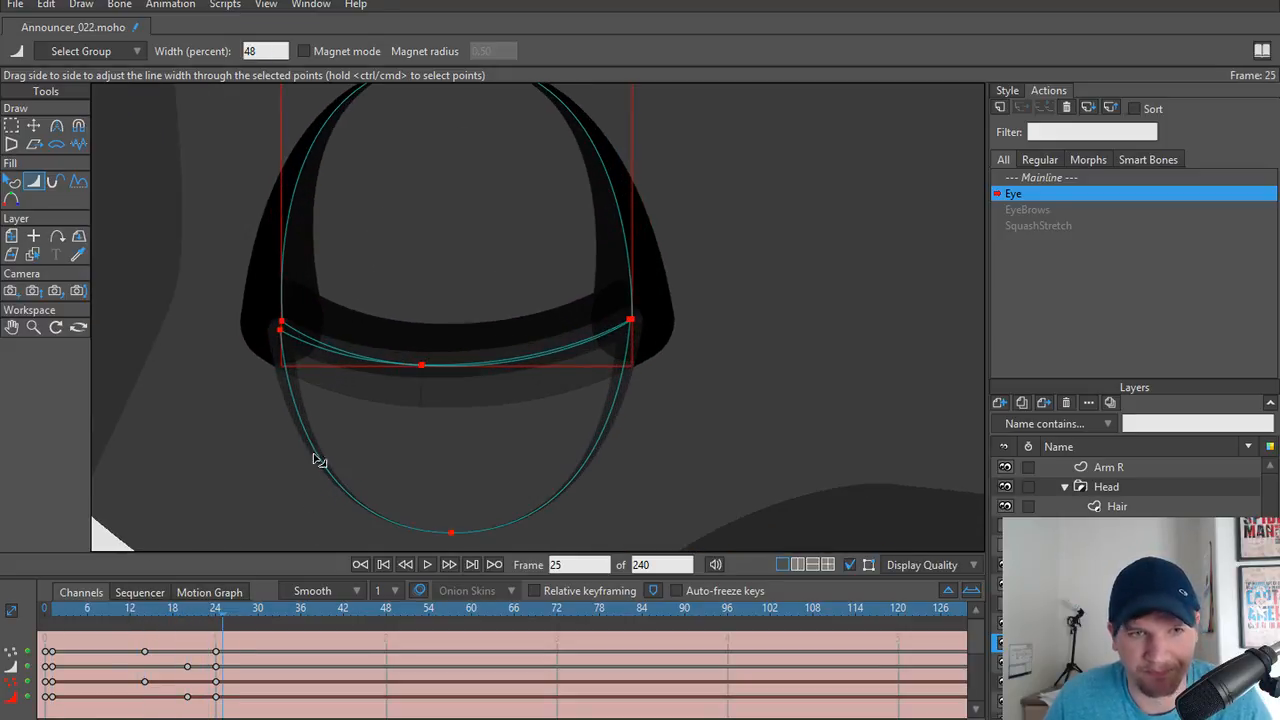
drag(323, 361, 278, 420)
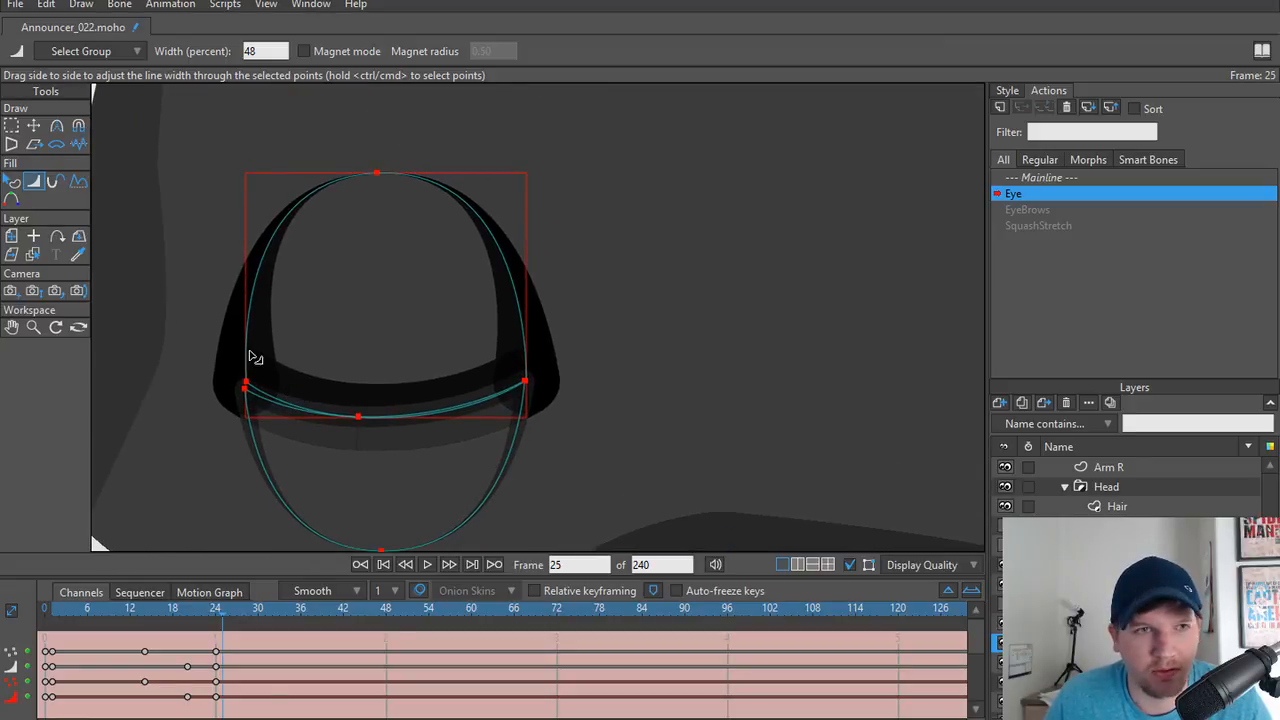
drag(255, 357, 225, 350)
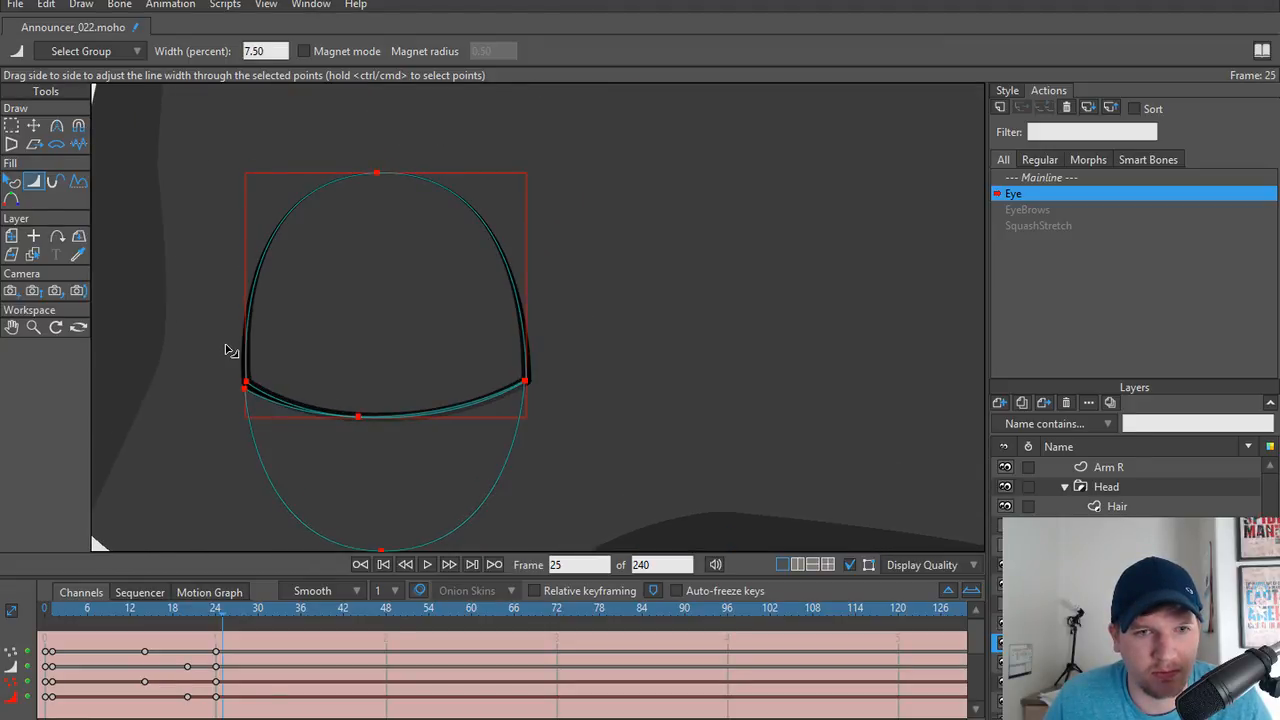
scroll(300, 390, up, 3)
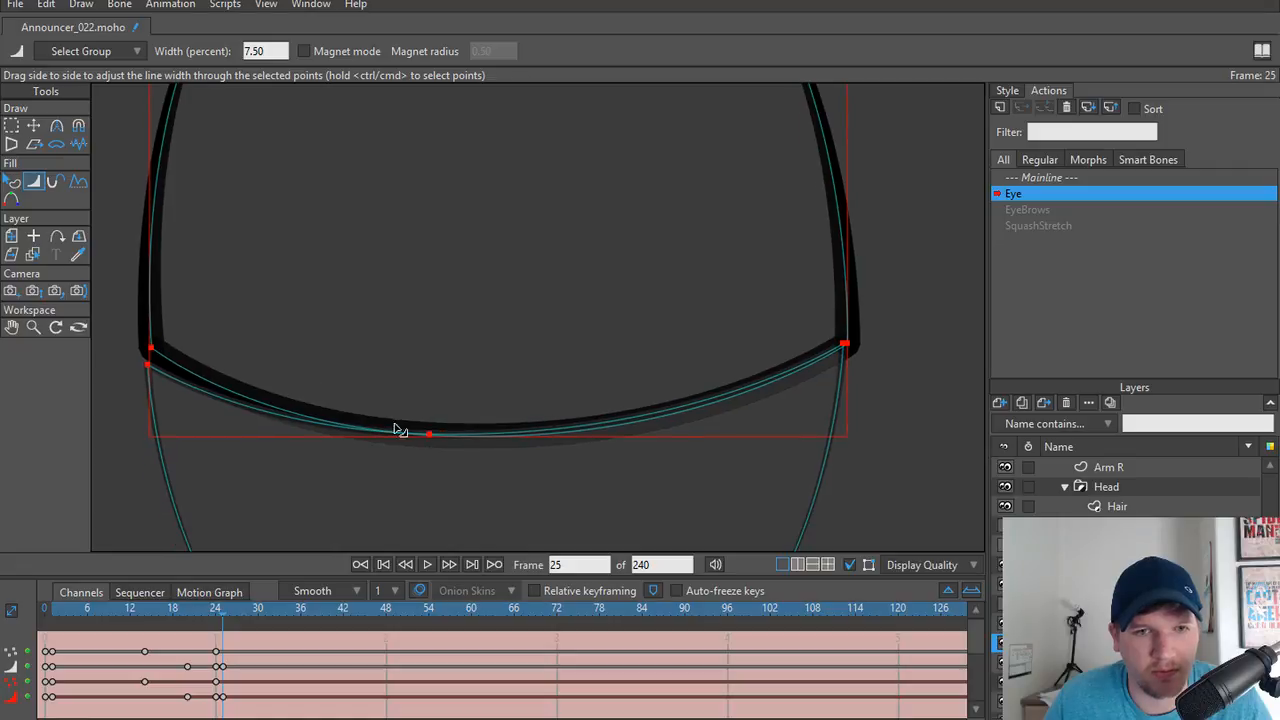
drag(358, 437, 336, 431)
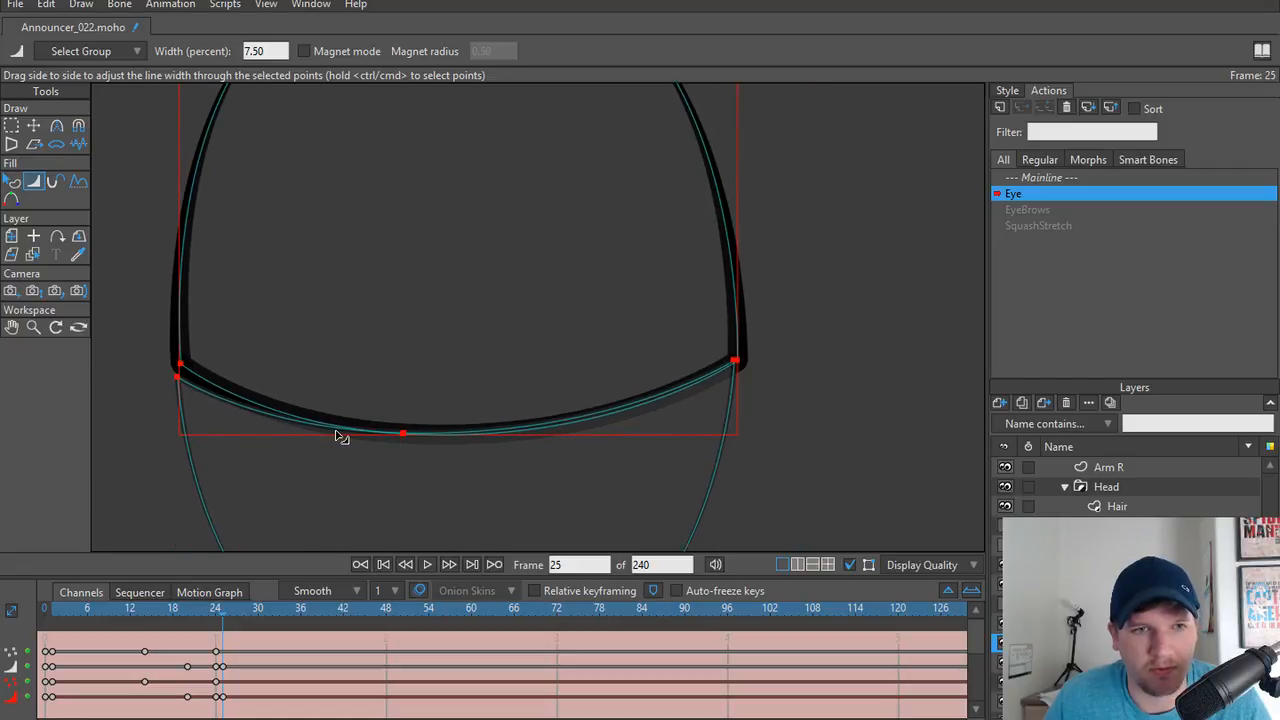
Set the line width at the upper lid's top point and the smaller eye's lid corner points to 0 percent.
key(g)
click(402, 433)
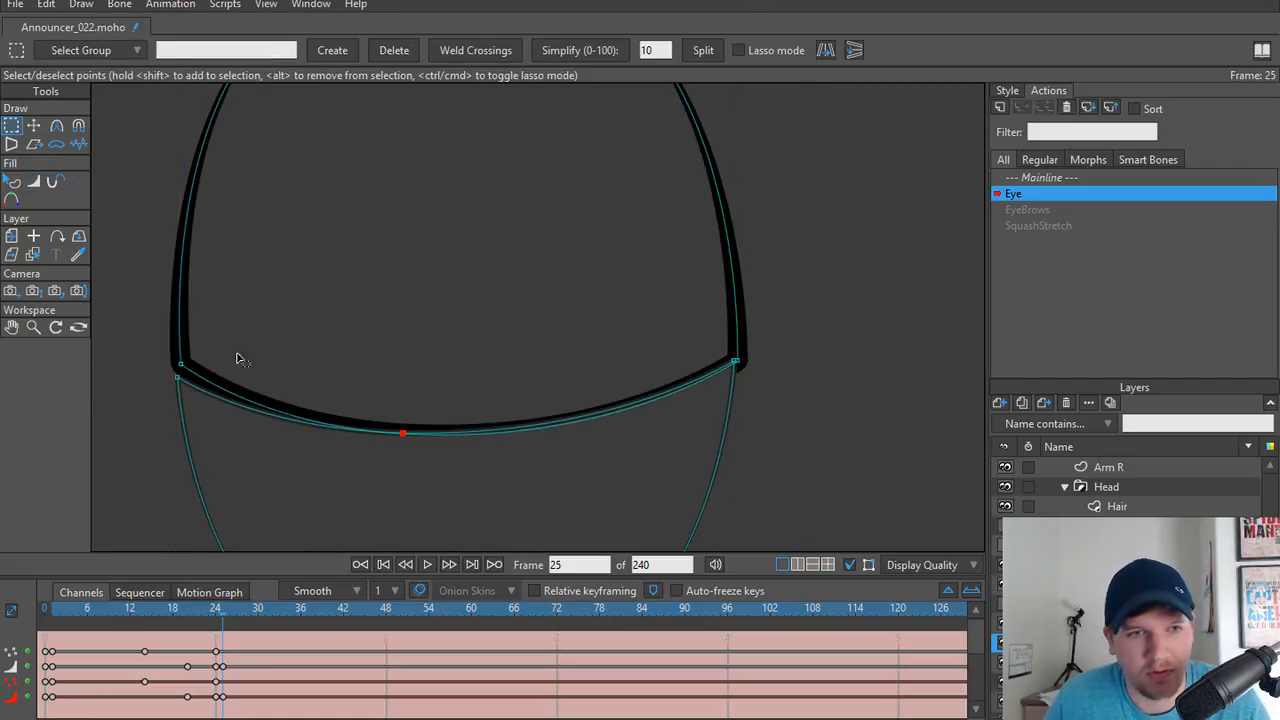
scroll(385, 430, down, 3)
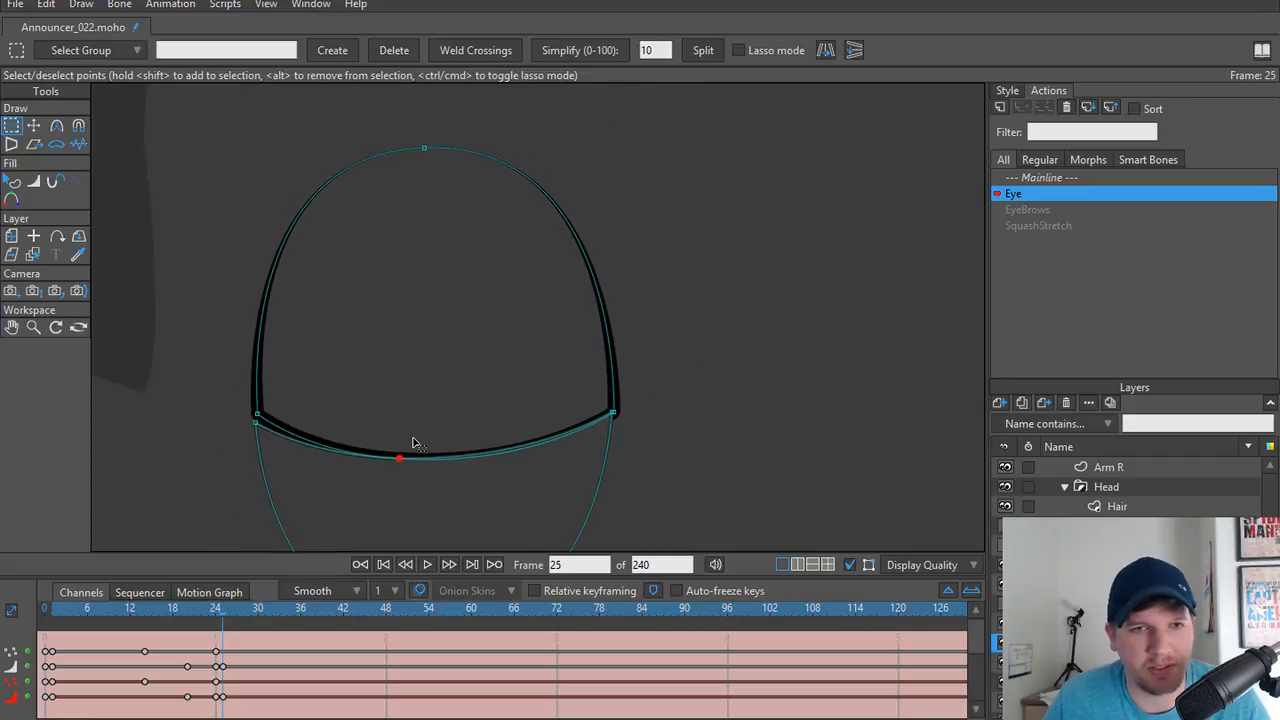
mouse_move(195, 113)
mouse_down()
mouse_move(195, 174)
mouse_move(457, 428)
mouse_move(682, 432)
mouse_up()
key(w)
drag(466, 334, 449, 329)
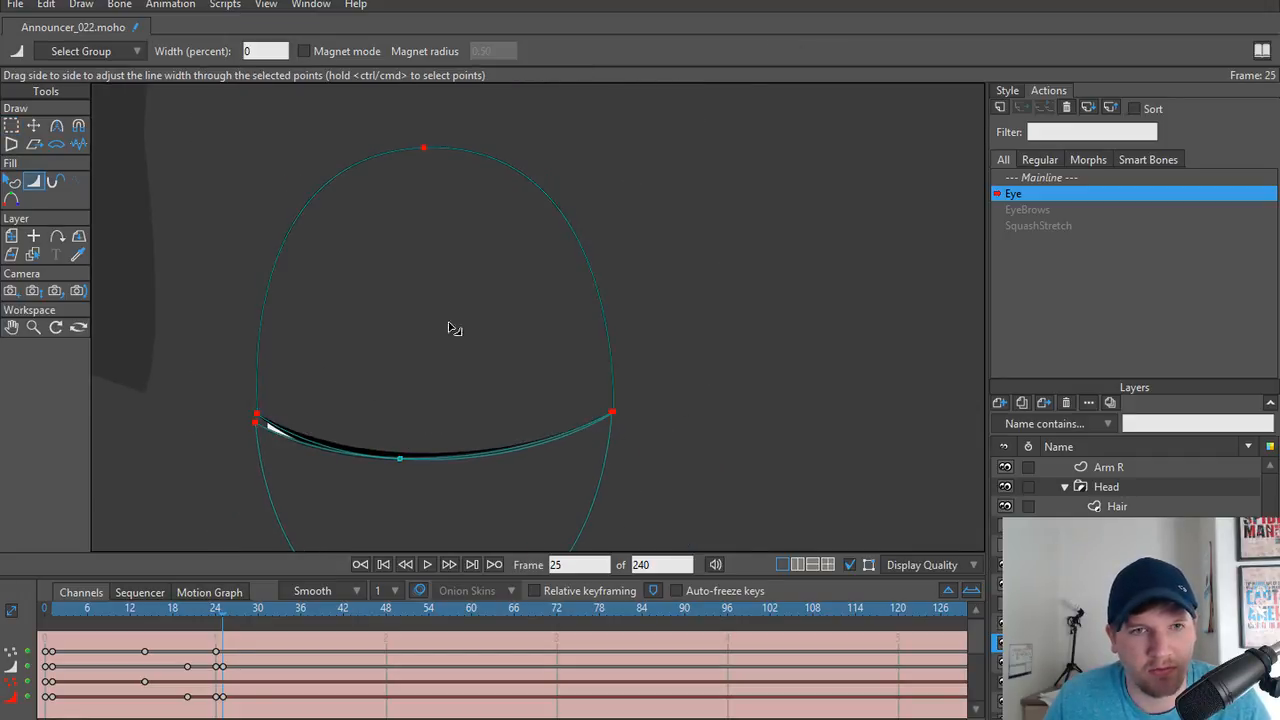
Set the line width at the middle point of the smaller eye's closed lid line to 38 percent.
scroll(353, 430, up, 4)
mouse_move(408, 492)
mouse_down()
mouse_move(344, 453)
mouse_move(434, 512)
mouse_up()
key(g)
scroll(386, 466, down, 3)
key(w)
drag(417, 466, 434, 471)
Turn off layer colorizing for the Announcer layer and render frame 25 to check the closed eyelids.
key(ctrl+r)
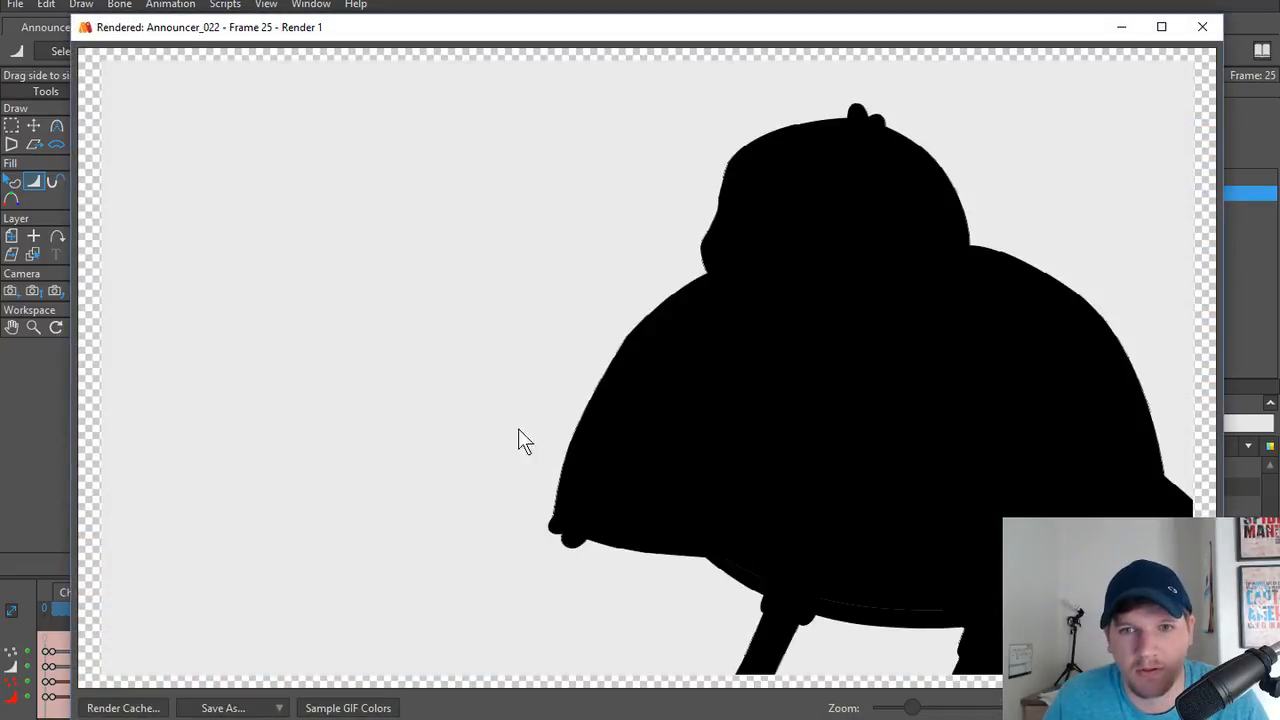
click(1205, 29)
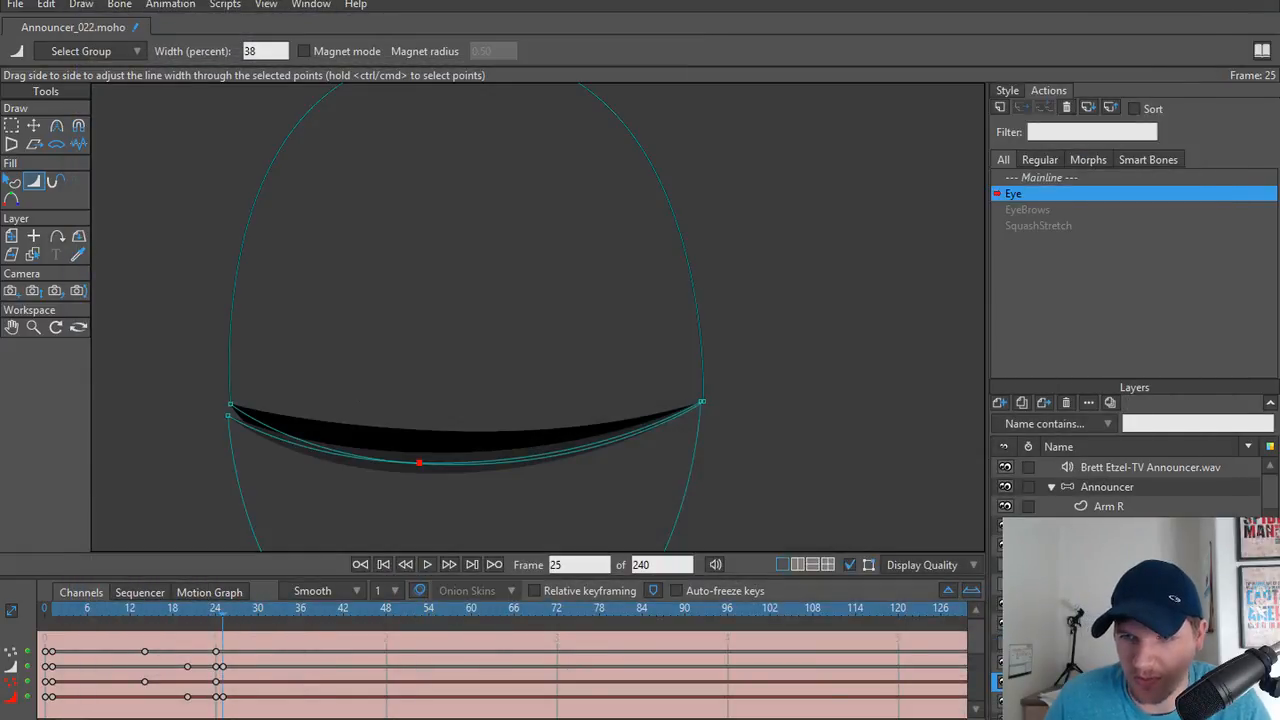
double_click(1144, 490)
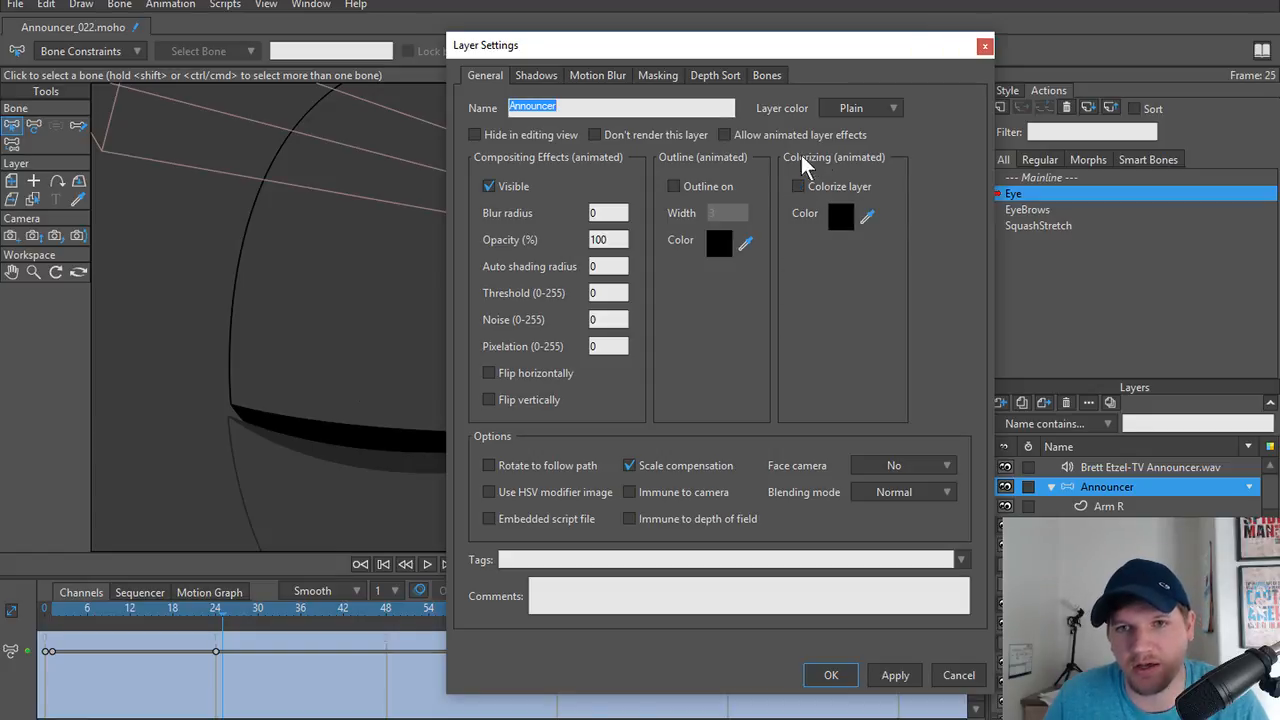
click(833, 676)
key(ctrl+r)
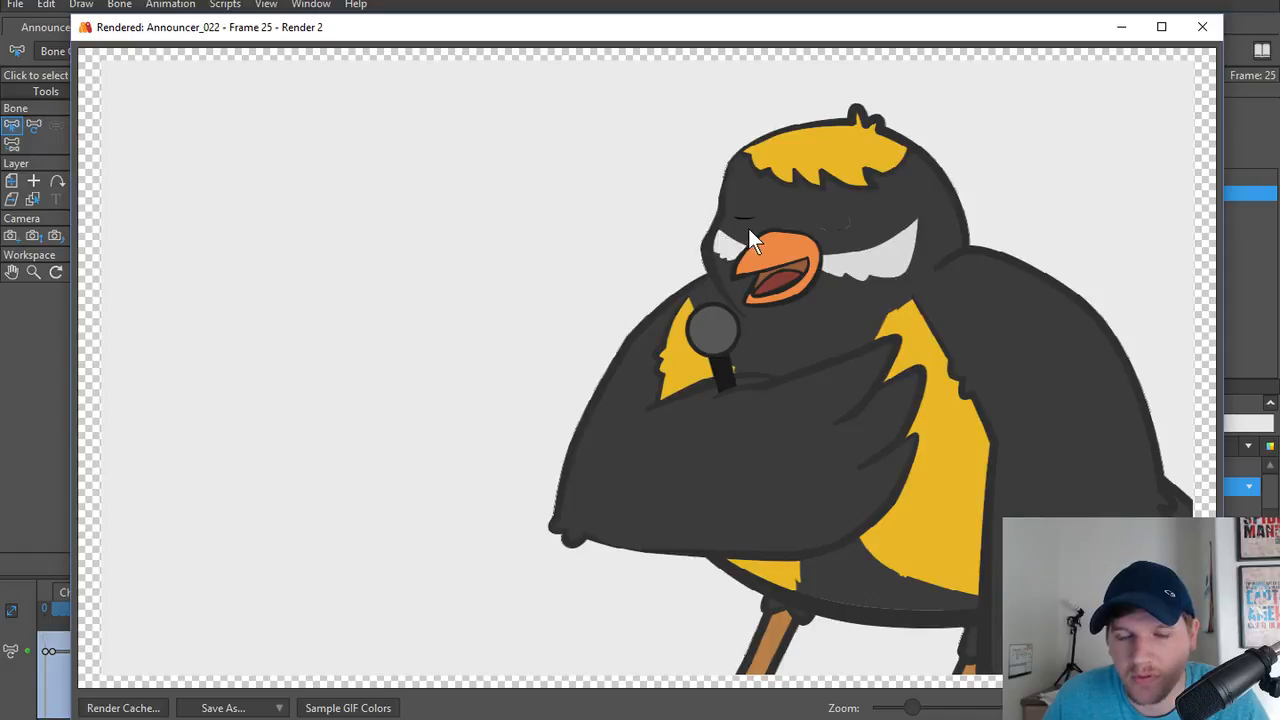
click(1198, 33)
Move the eyelid layer's line width keyframes from frame 25 to frame 24 in the Eye action.
scroll(428, 449, down, 4)
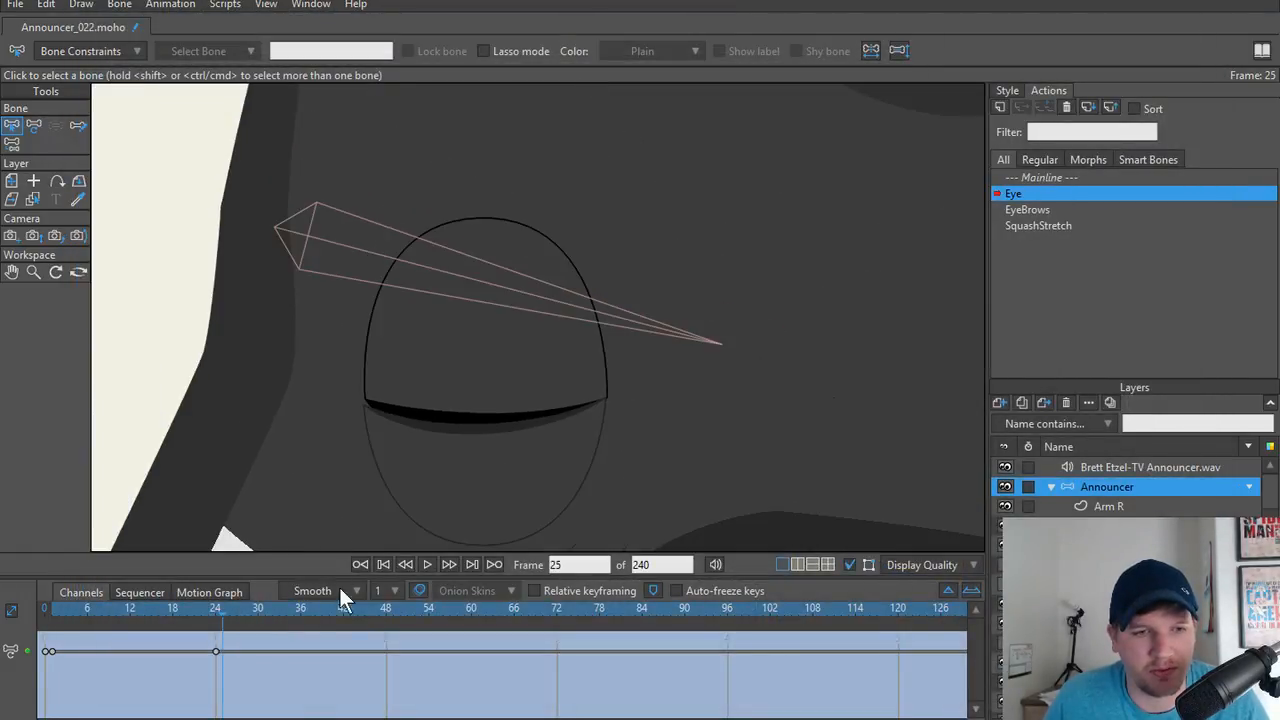
click(214, 610)
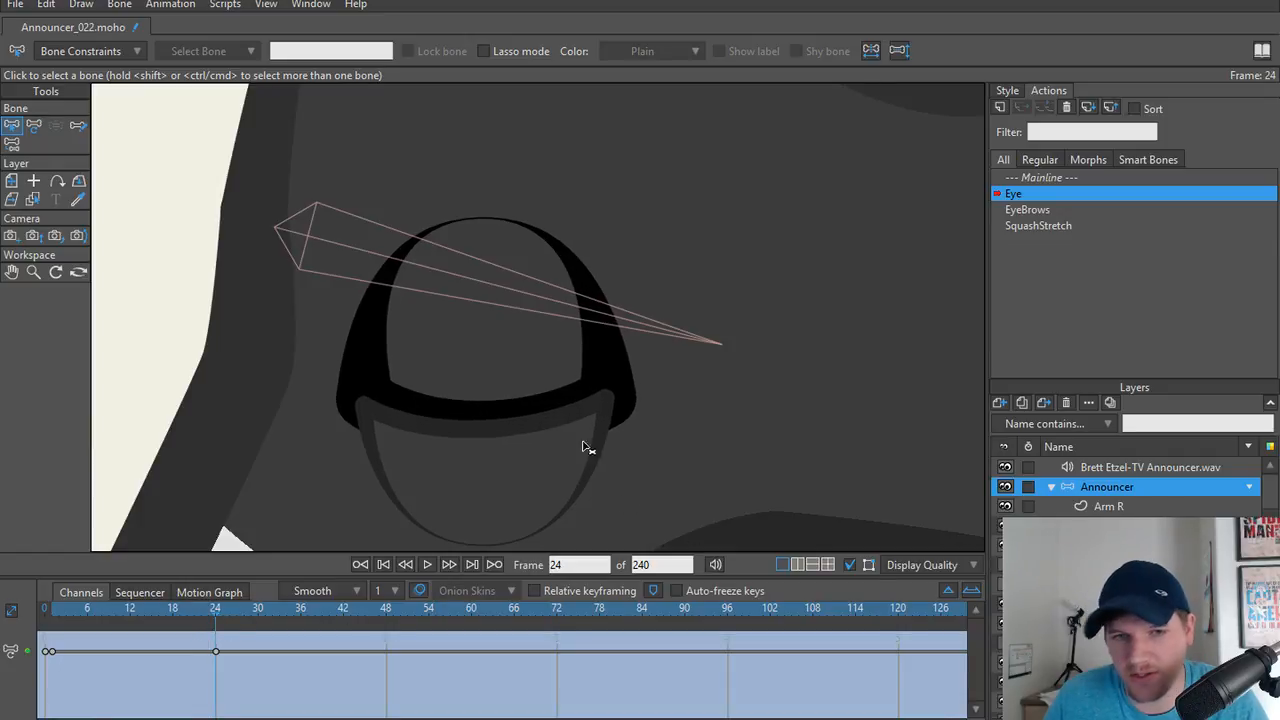
alt+right_click(502, 390)
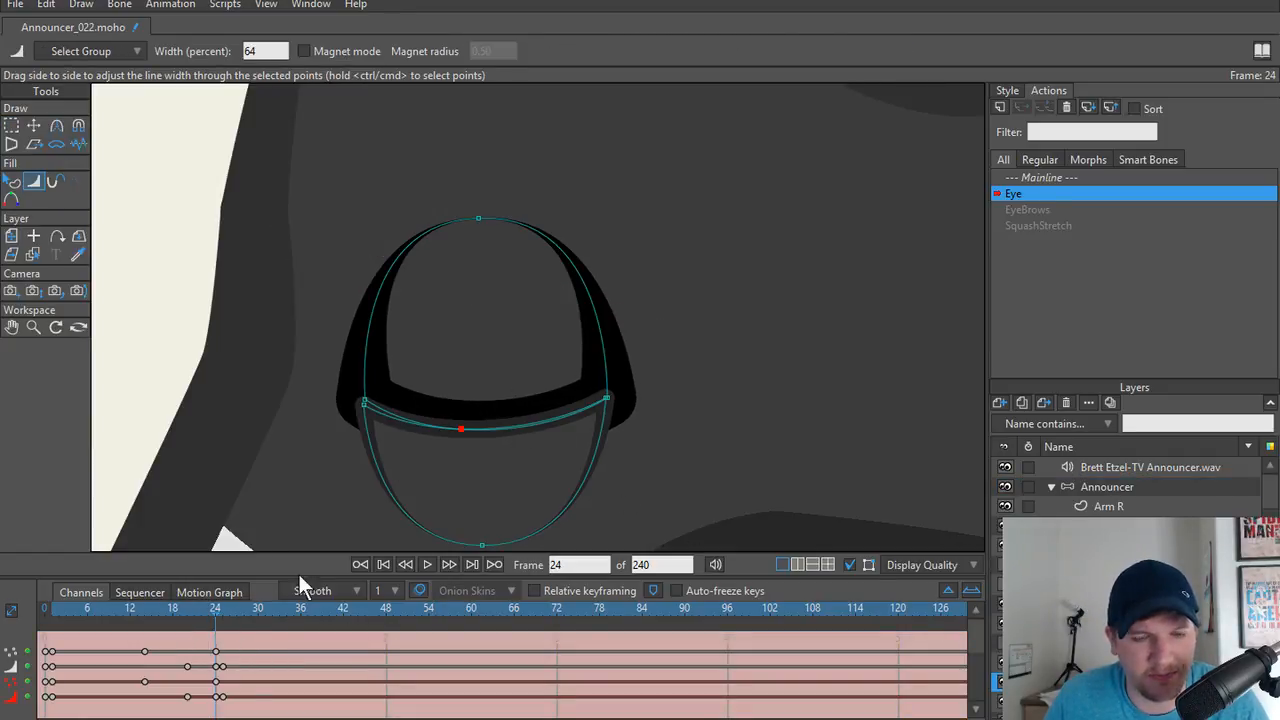
drag(223, 671, 217, 672)
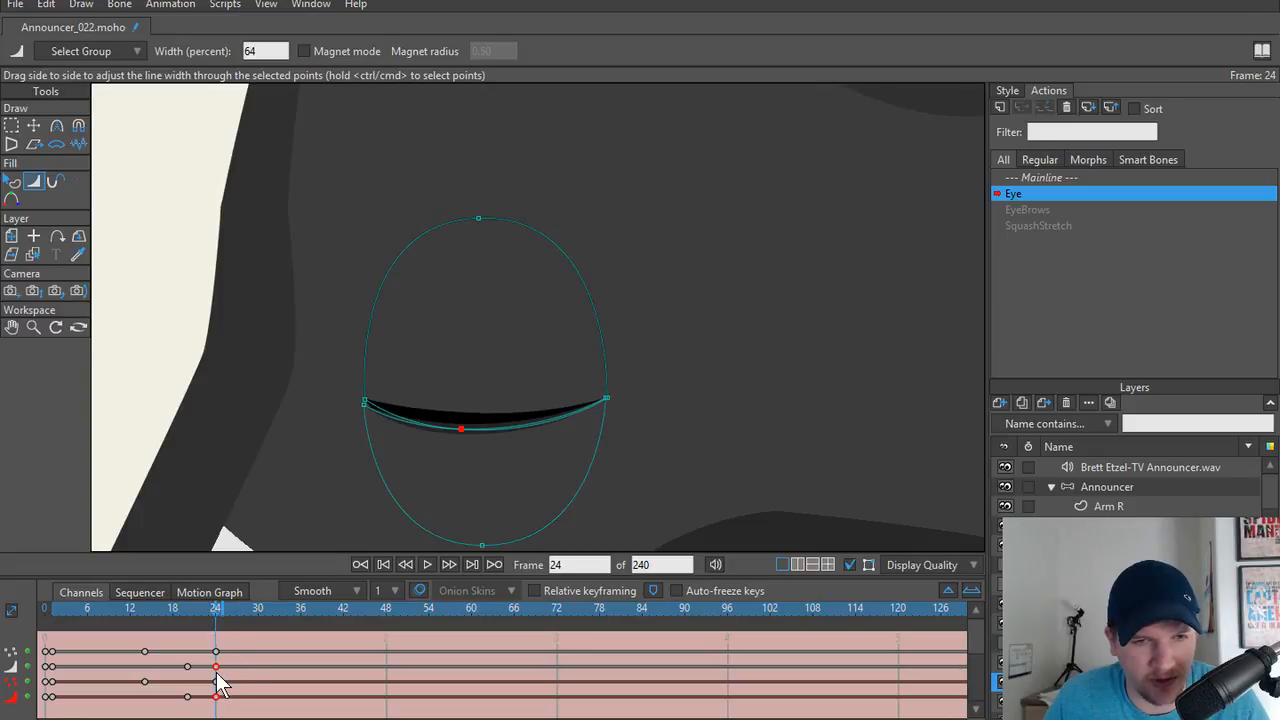
Return to frame 0 and switch from the Eye action to the Mainline.
drag(213, 606, 44, 628)
click(1030, 179)
scroll(466, 451, down, 2)
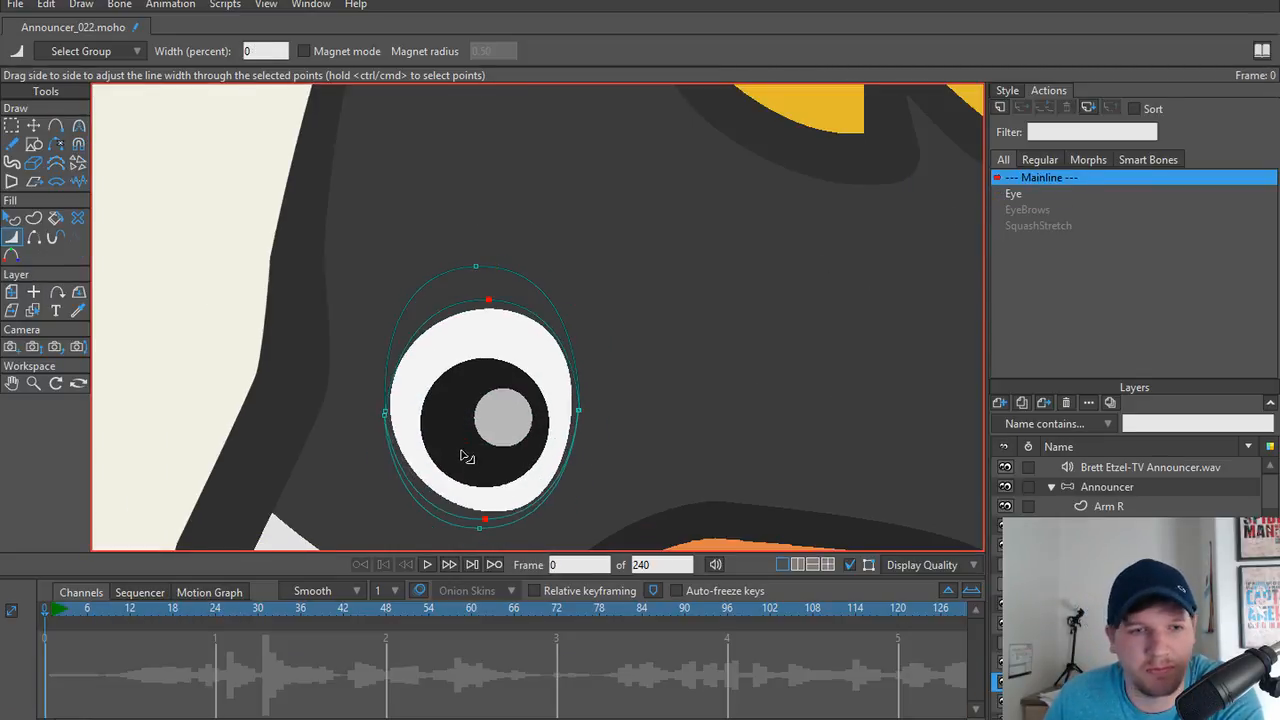
scroll(597, 291, down, 2)
scroll(588, 295, down, 2)
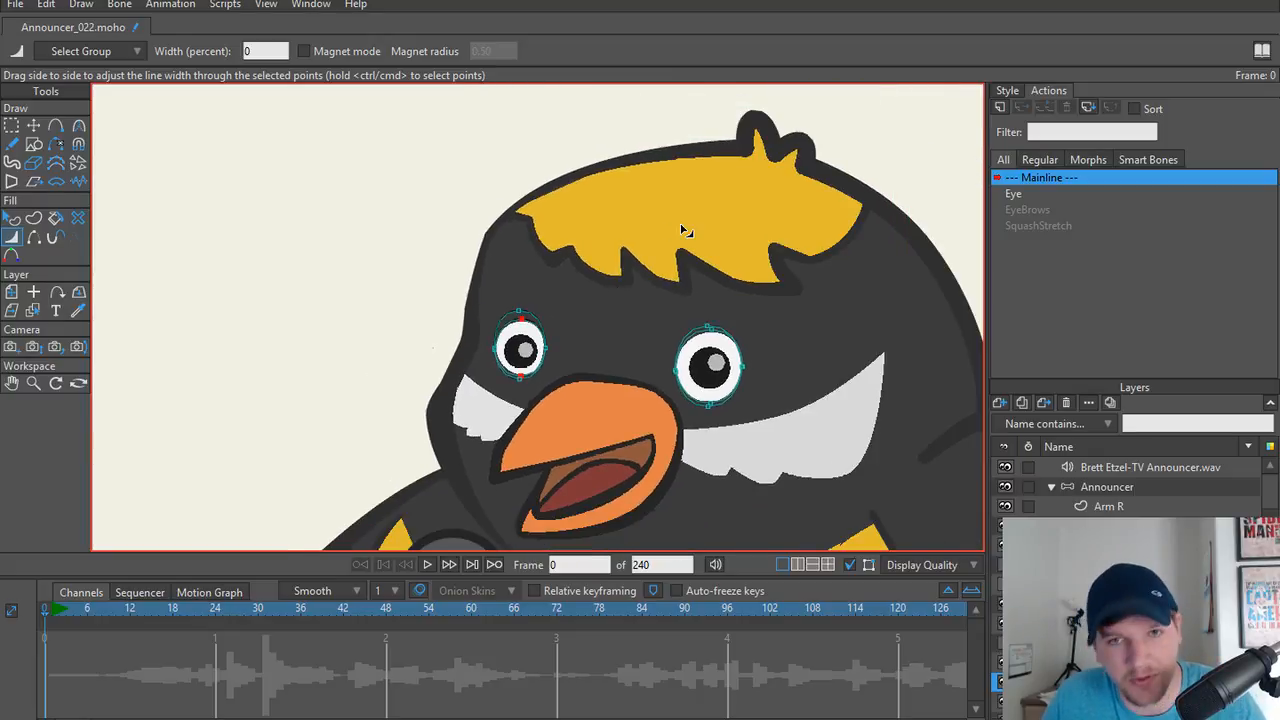
scroll(700, 290, down, 4)
scroll(900, 360, down, 2)
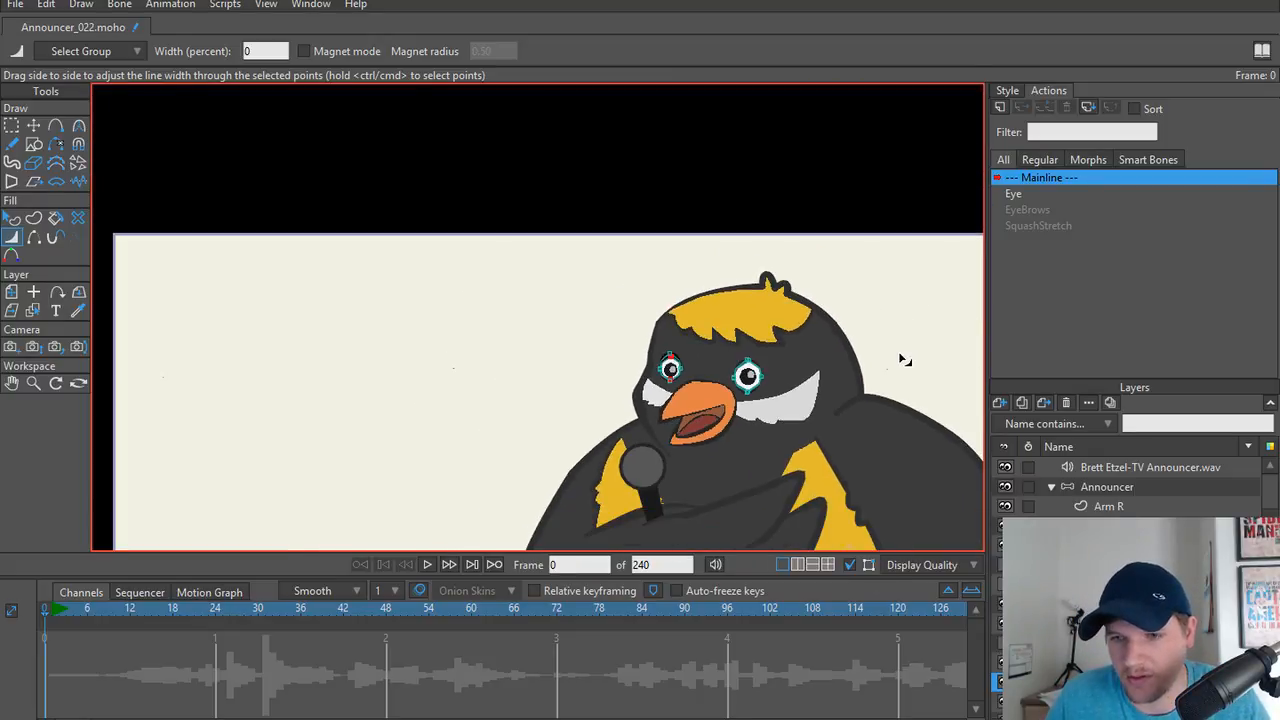
Select the Announcer bone layer and rotate the Eye bone to close the bird's eyes.
click(1134, 491)
scroll(600, 295, up, 6)
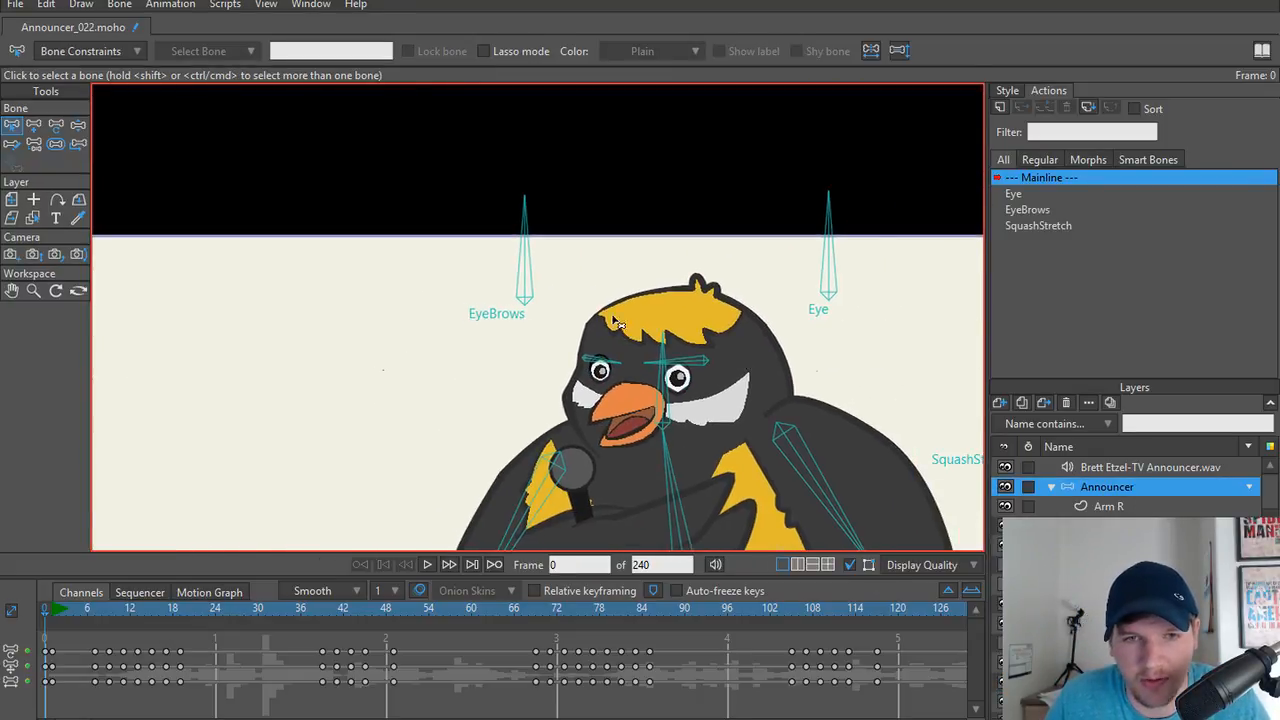
scroll(680, 270, down, 1)
scroll(583, 263, down, 1)
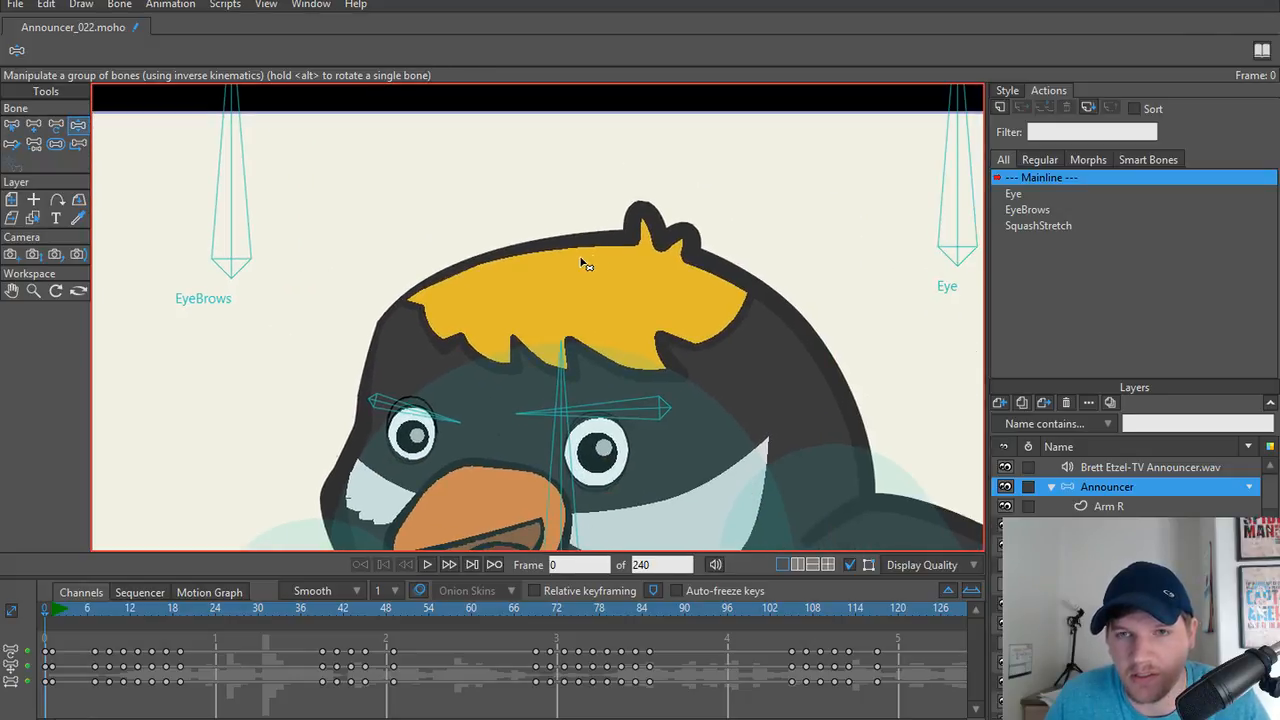
drag(962, 188, 1073, 281)
scroll(413, 451, up, 5)
scroll(414, 451, up, 3)
scroll(503, 437, down, 2)
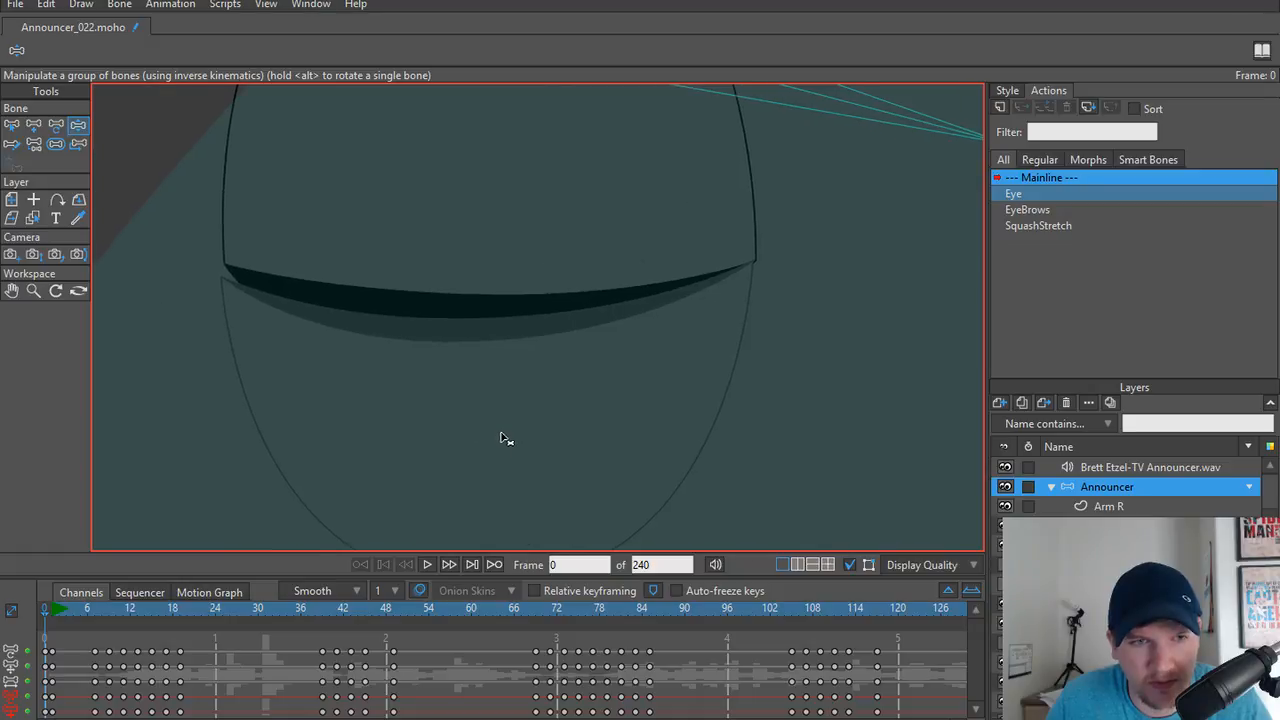
Render frame 0 and compare the closed lid lines on both eyes.
key(ctrl+r)
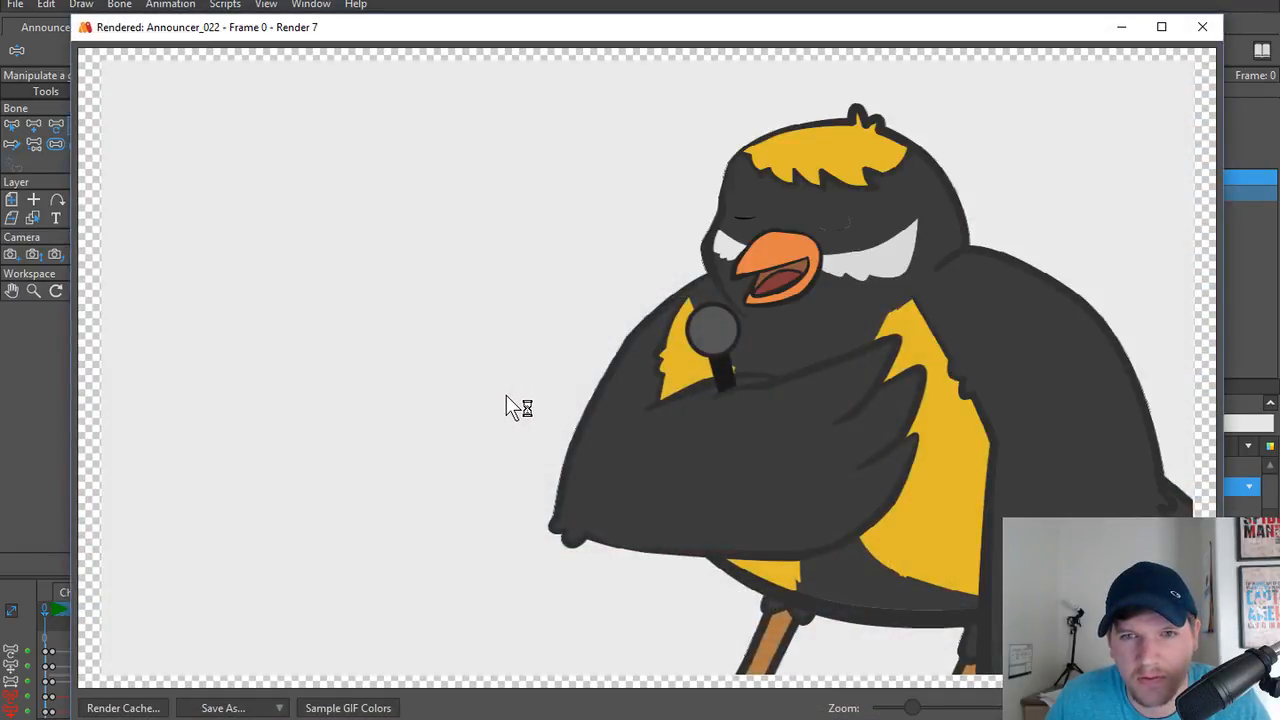
click(1202, 27)
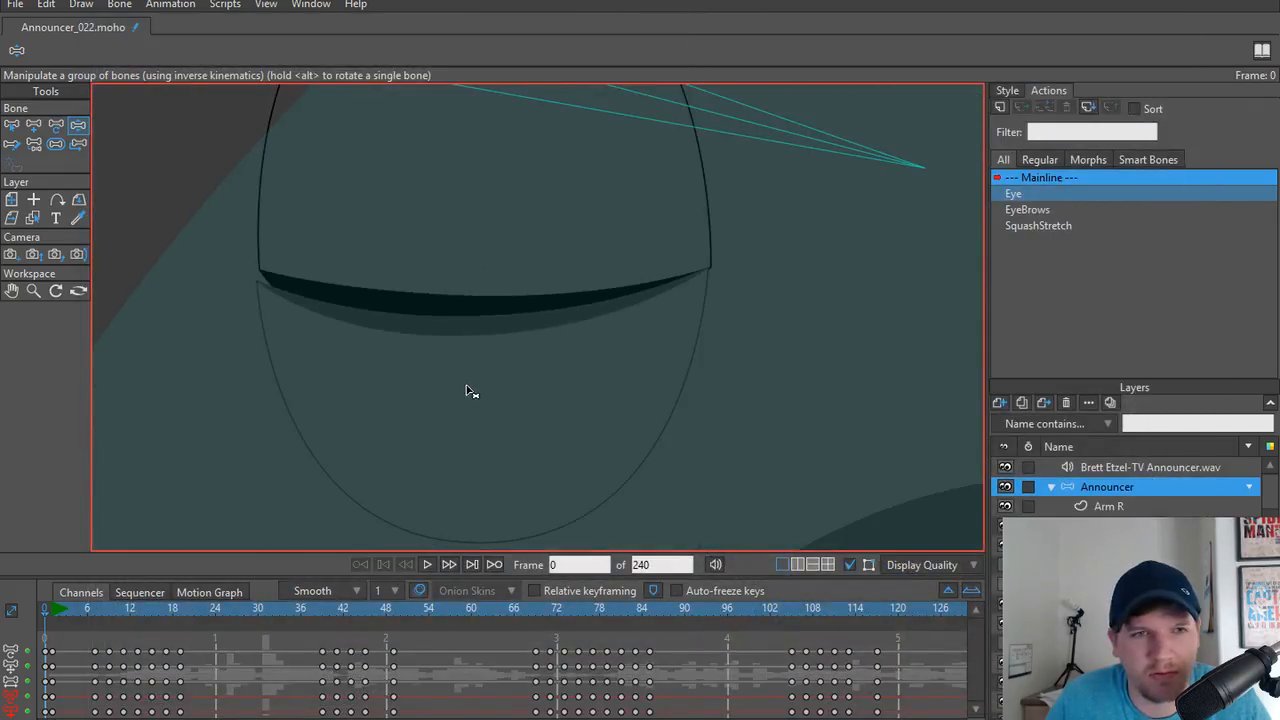
scroll(466, 380, down, 5)
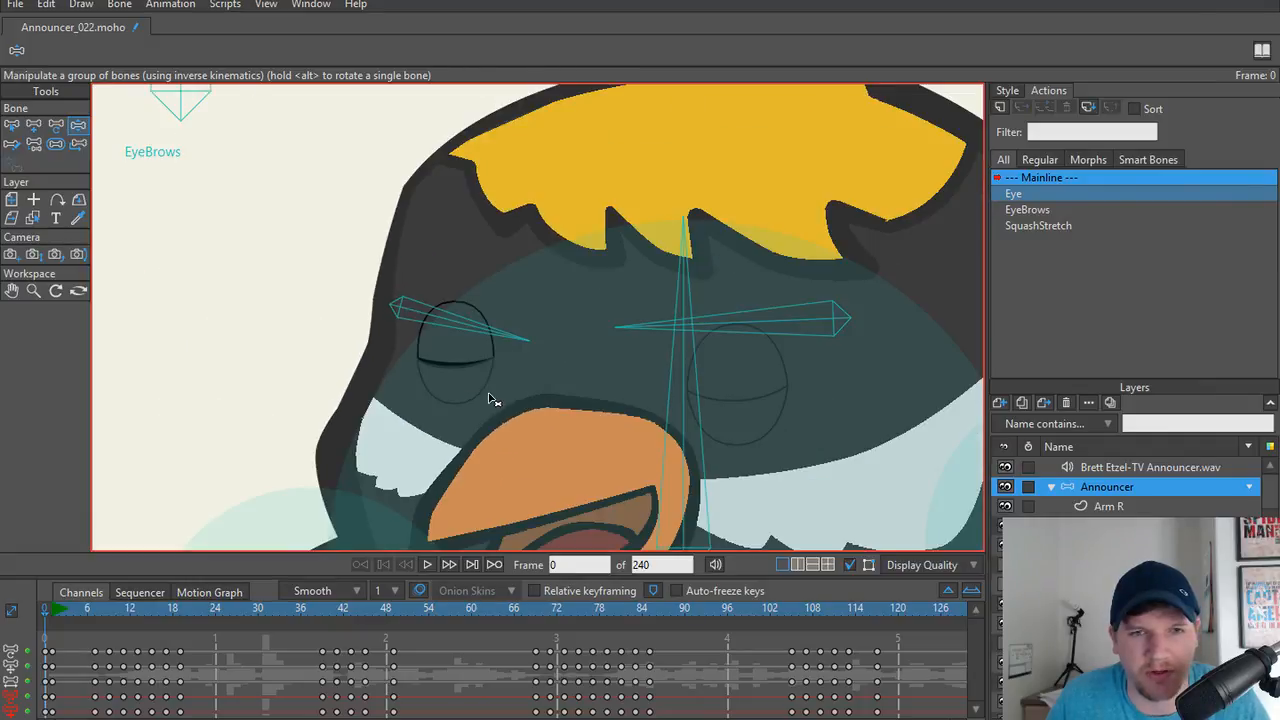
scroll(491, 400, up, 3)
scroll(491, 400, down, 4)
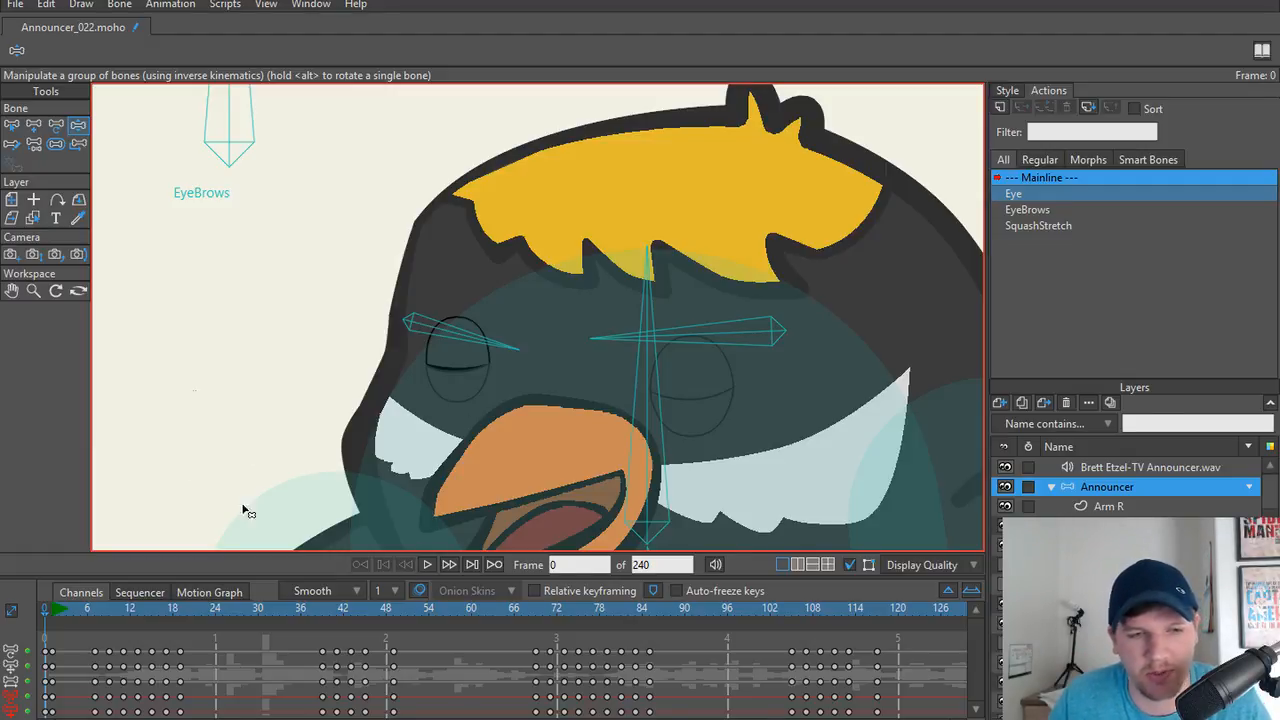
Reopen the Eye action at frame 20 and examine the larger eye's lid points on the eyelid layer.
double_click(1046, 197)
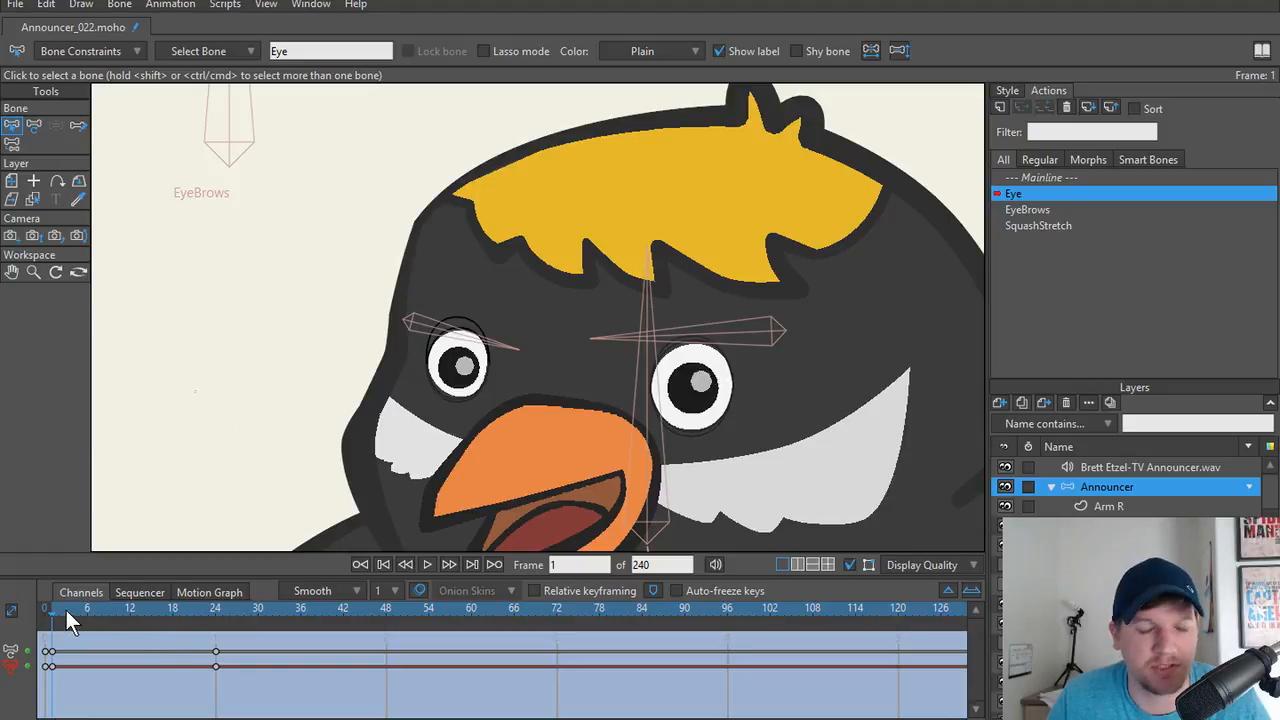
drag(66, 610, 187, 611)
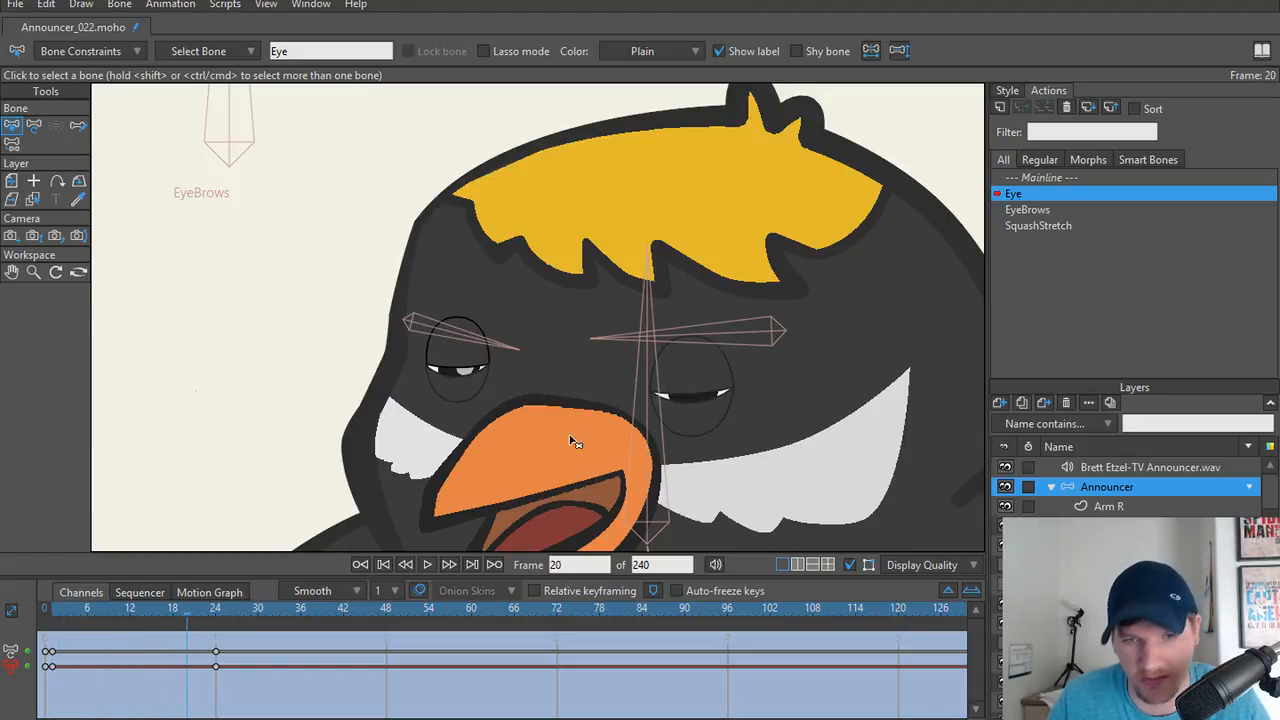
alt+right_click(688, 387)
scroll(689, 420, up, 5)
drag(687, 420, 466, 474)
scroll(508, 434, up, 3)
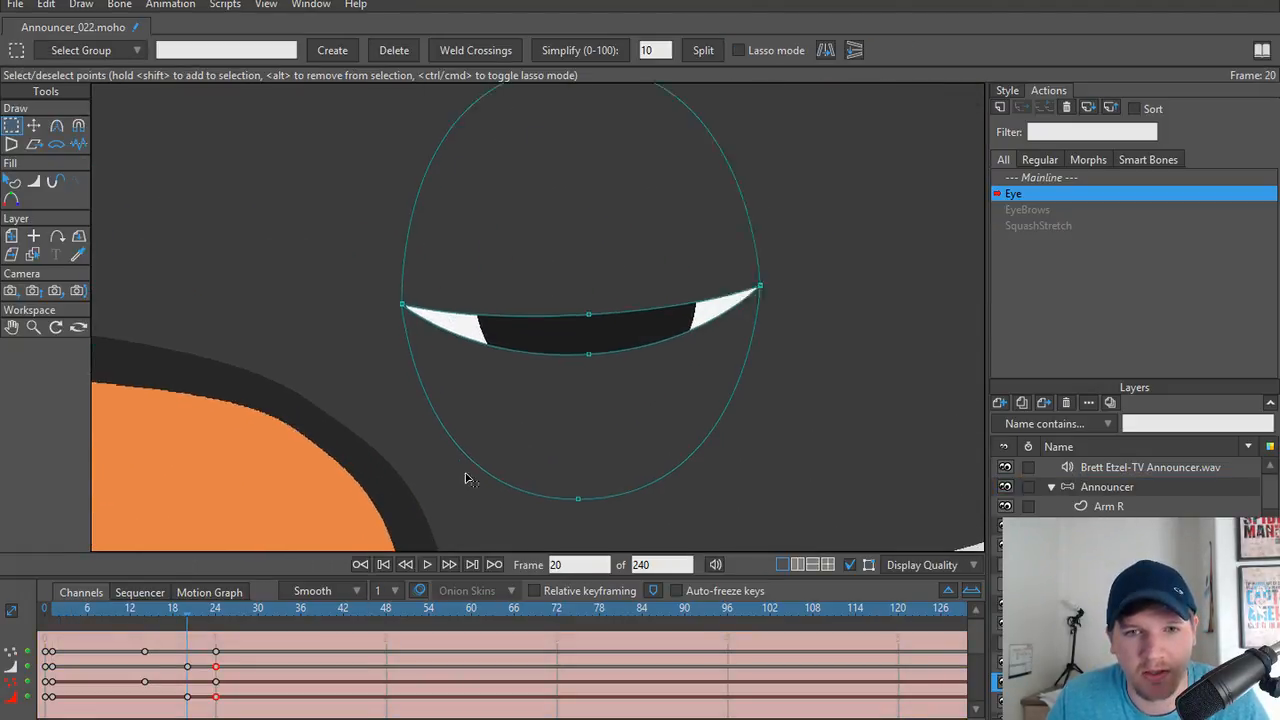
scroll(470, 470, down, 1)
scroll(512, 365, up, 1)
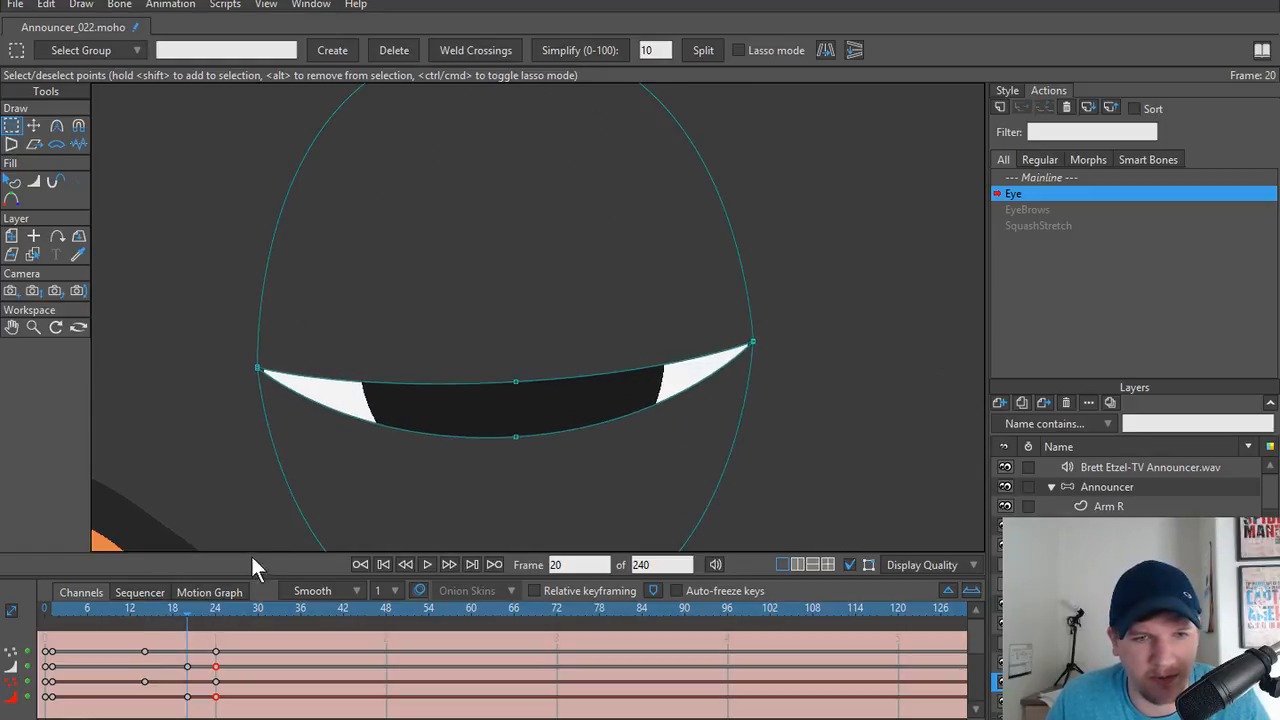
At frame 24, set the line width at the middle point of the larger eye's closed lid line to 84 percent.
drag(194, 609, 216, 610)
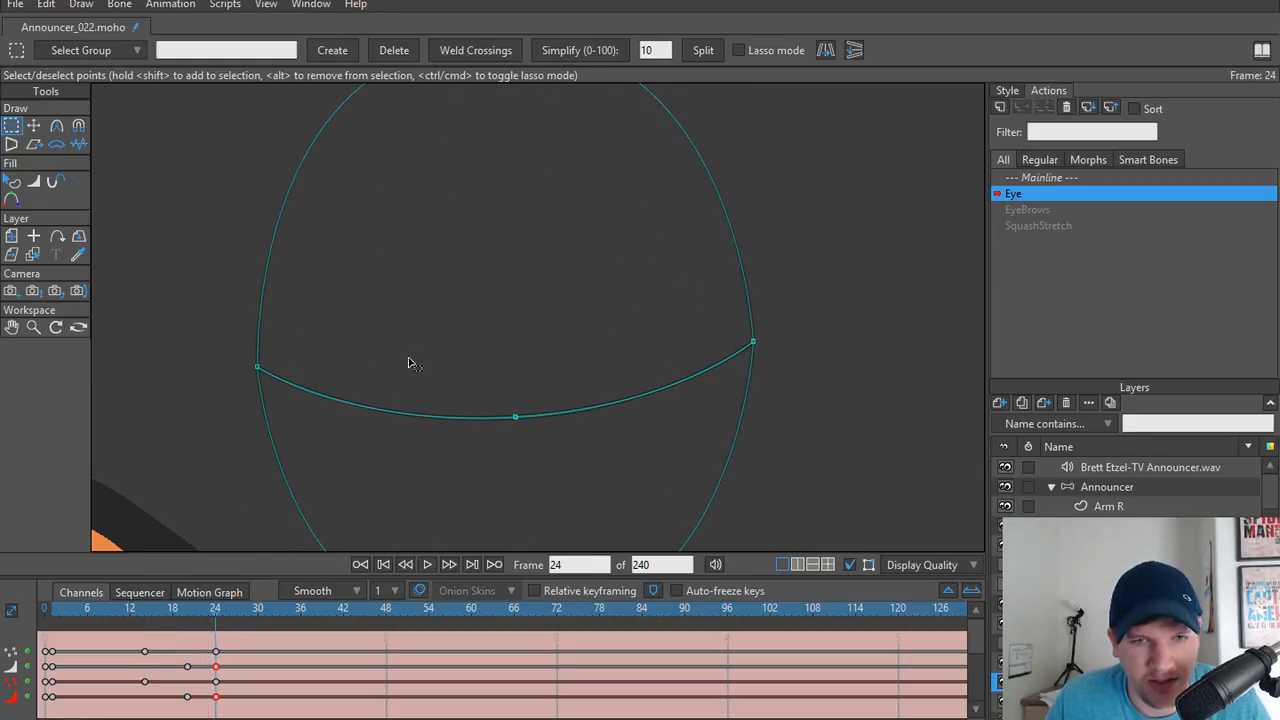
key(w)
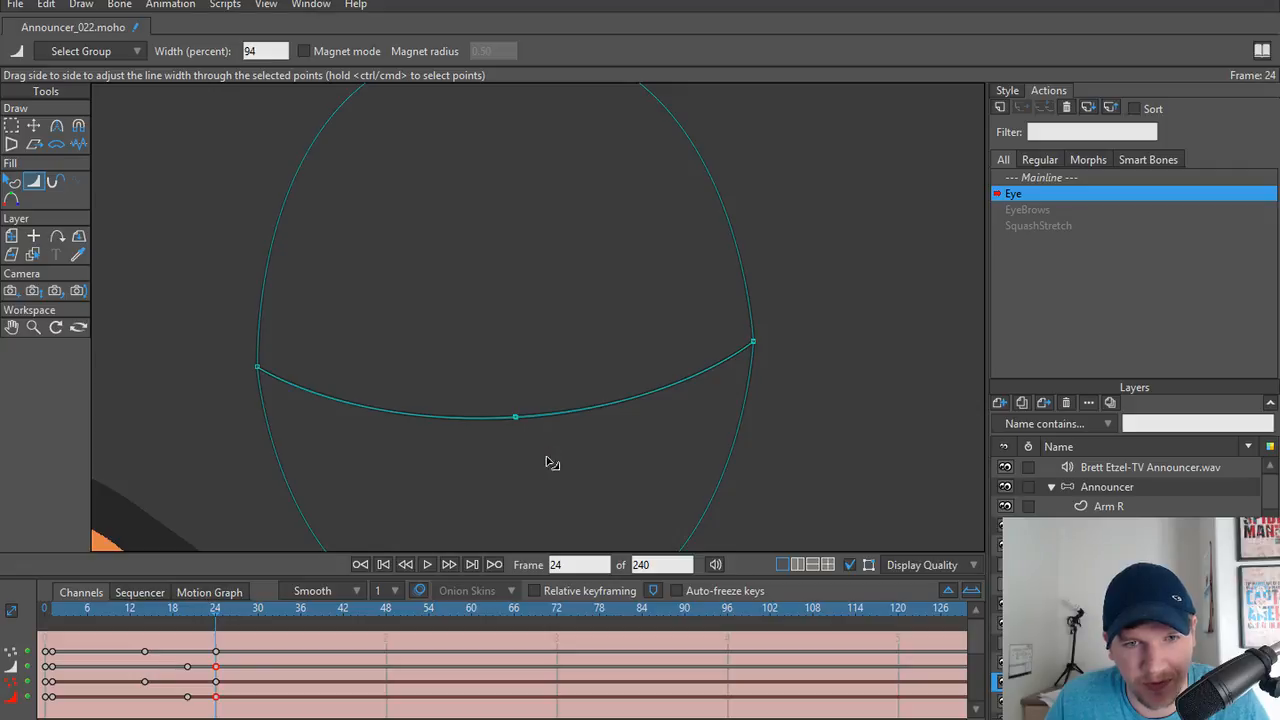
key(g)
key(w)
drag(519, 421, 551, 444)
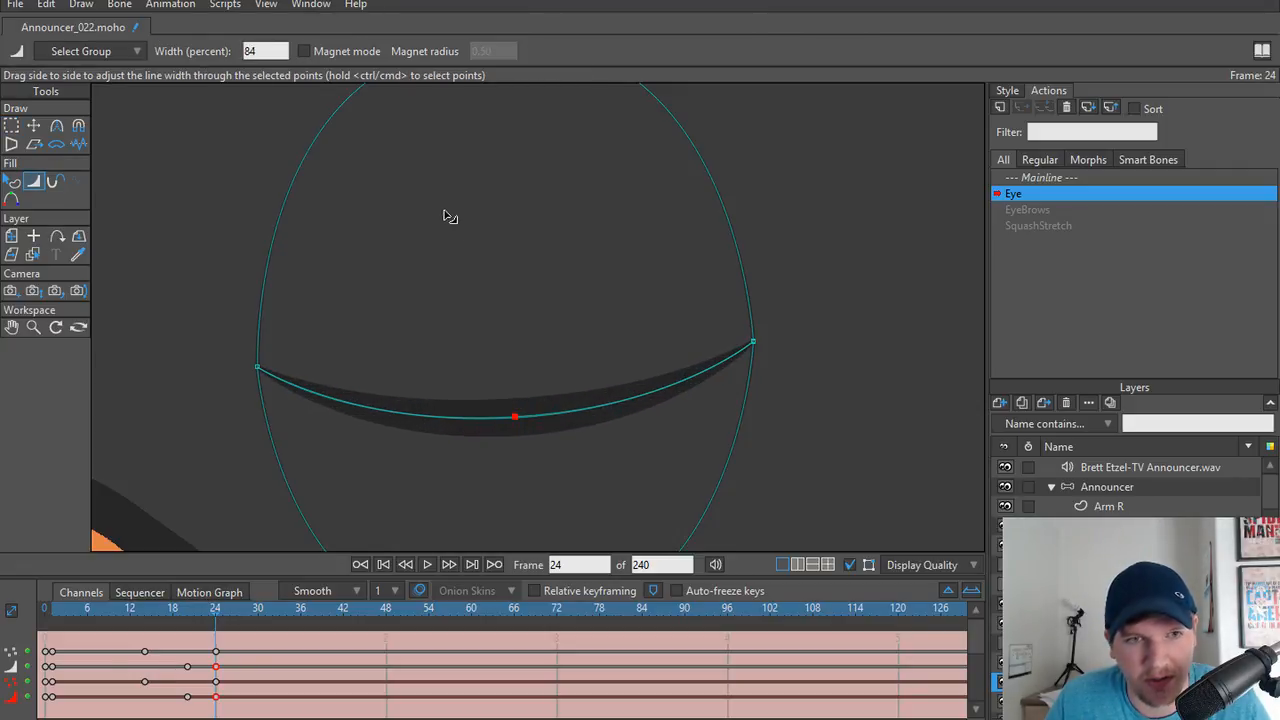
Set the line width at the top point of the larger eye's upper lid to 0 percent, undoing the first attempt.
drag(453, 119, 449, 195)
drag(491, 117, 516, 133)
key(ctrl+z)
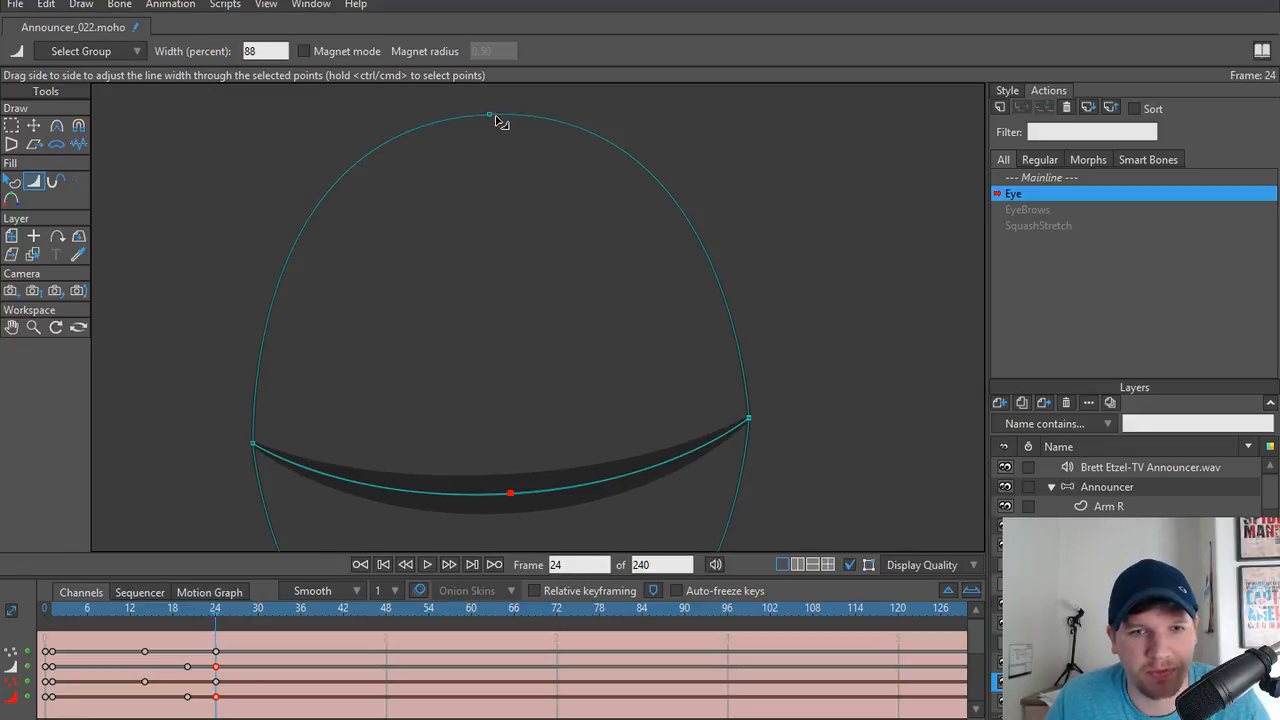
key(t)
click(489, 117)
drag(524, 139, 494, 317)
scroll(494, 317, down, 5)
Set the line width at the middle point of the smaller eye's closed lid line to 32 percent at frame 24.
drag(400, 348, 660, 327)
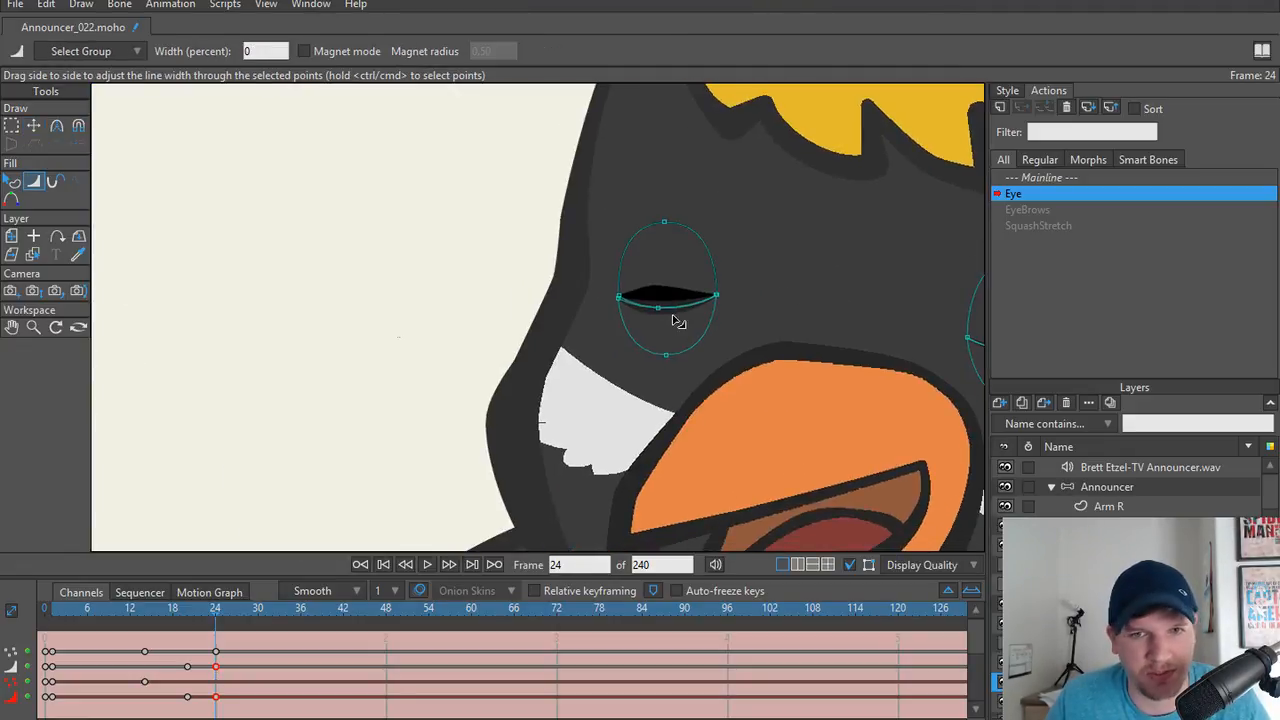
scroll(700, 318, up, 5)
scroll(363, 299, down, 4)
drag(762, 306, 477, 359)
scroll(375, 308, up, 1)
scroll(477, 359, up, 6)
drag(401, 343, 449, 355)
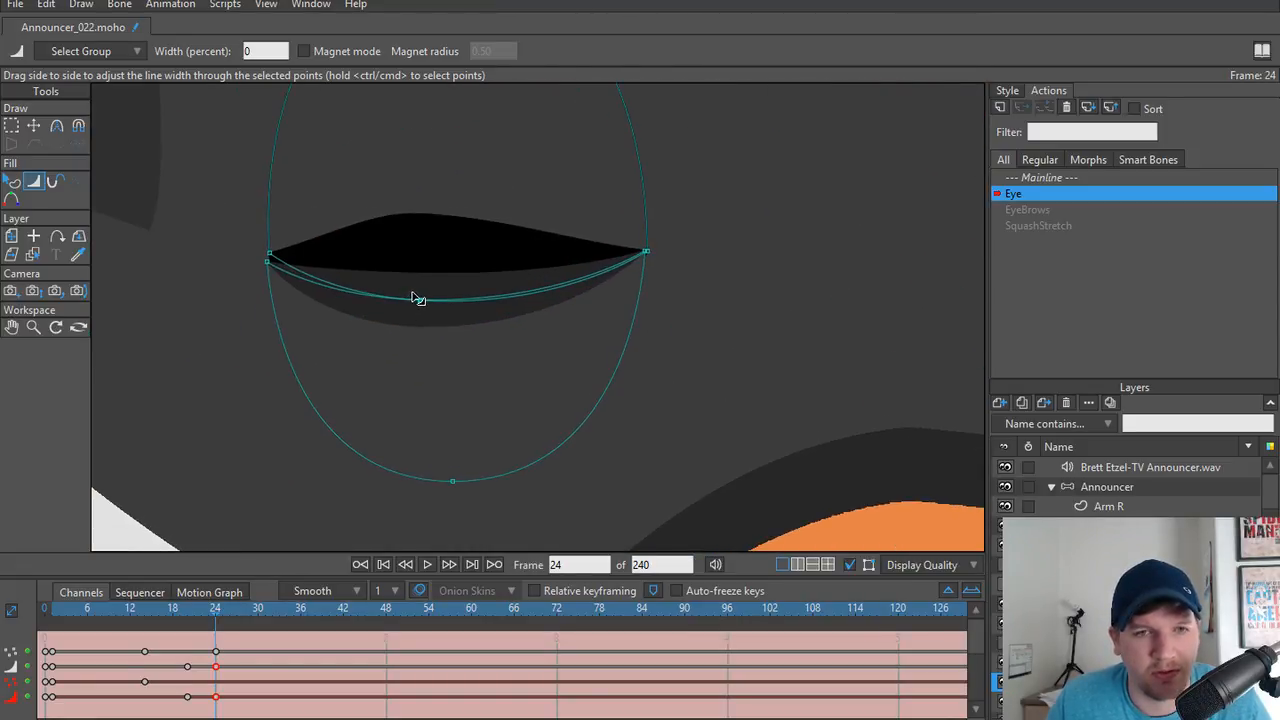
key(g)
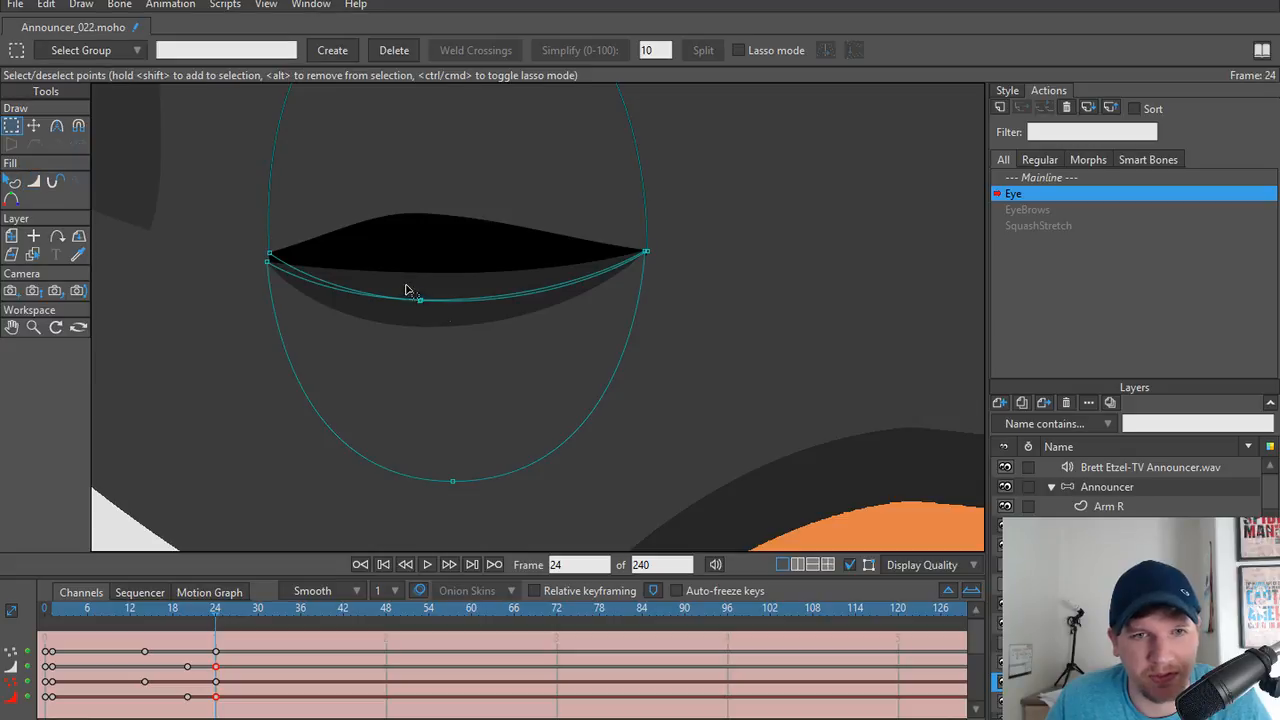
click(419, 301)
key(w)
mouse_move(423, 306)
mouse_down()
mouse_move(377, 291)
mouse_move(388, 298)
mouse_up()
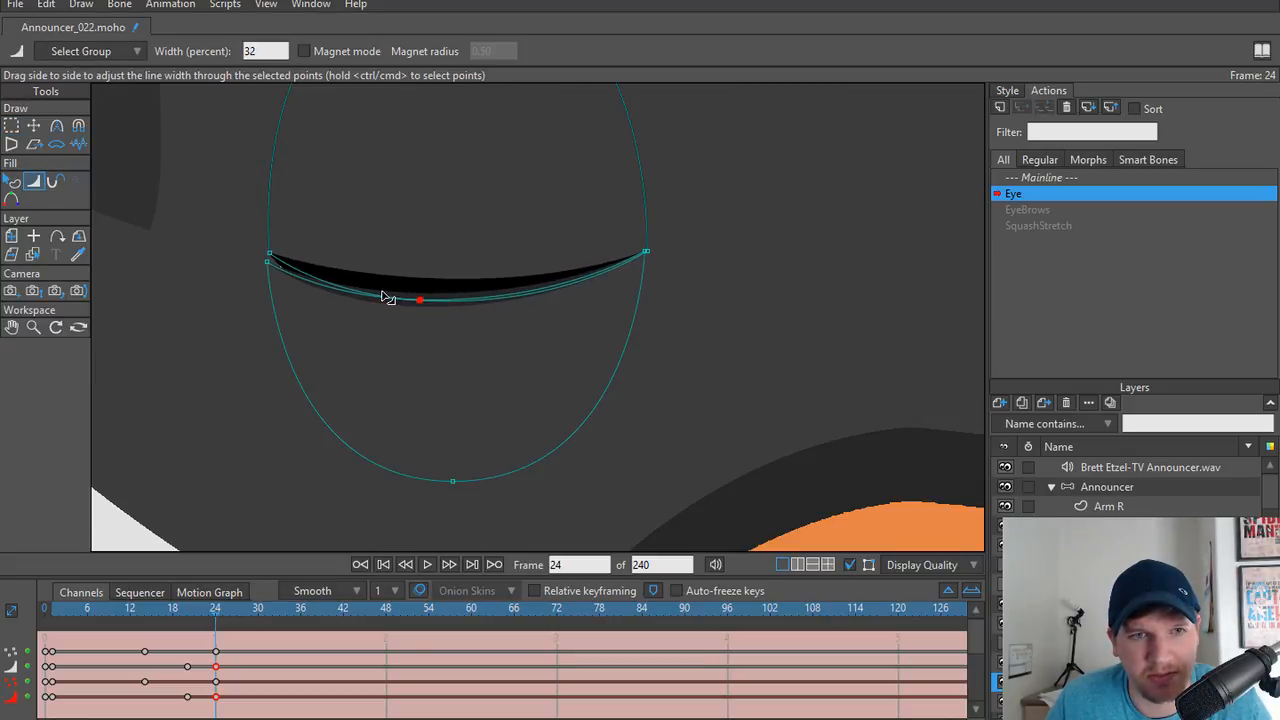
Render frame 24 and check the tapered lid lines on both closed eyes.
scroll(484, 299, down, 6)
drag(650, 356, 354, 341)
key(ctrl+r)
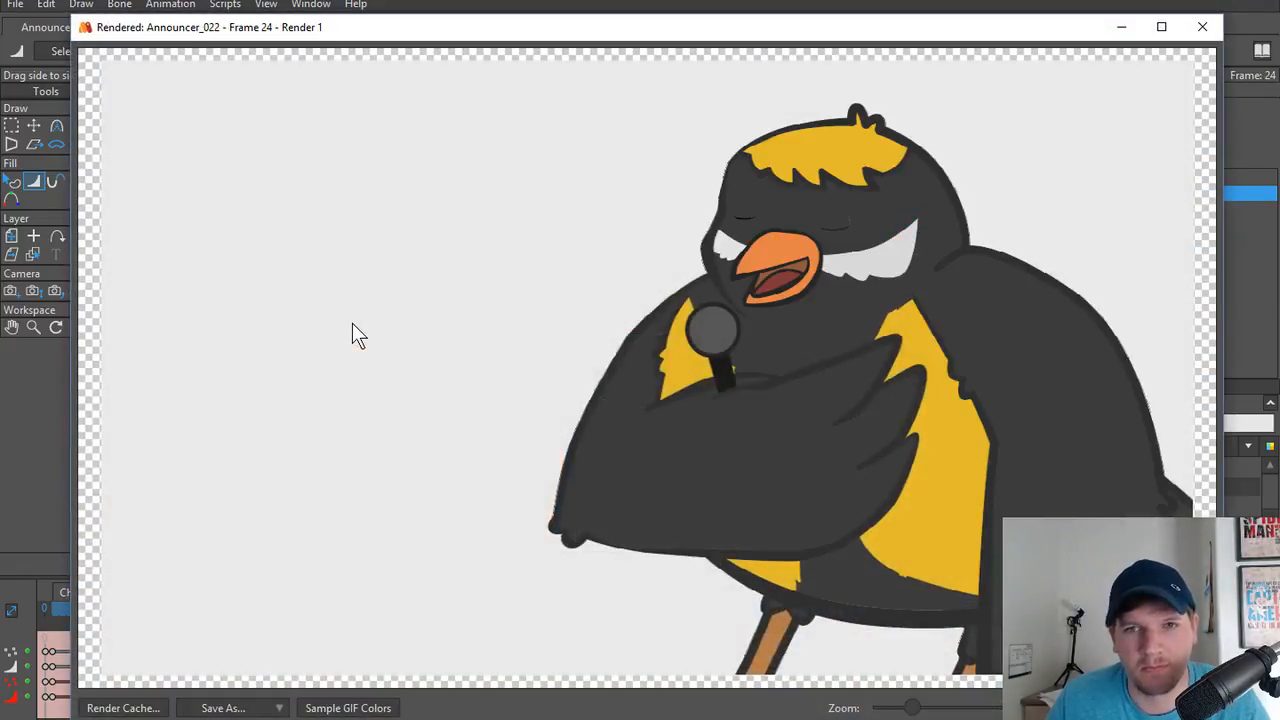
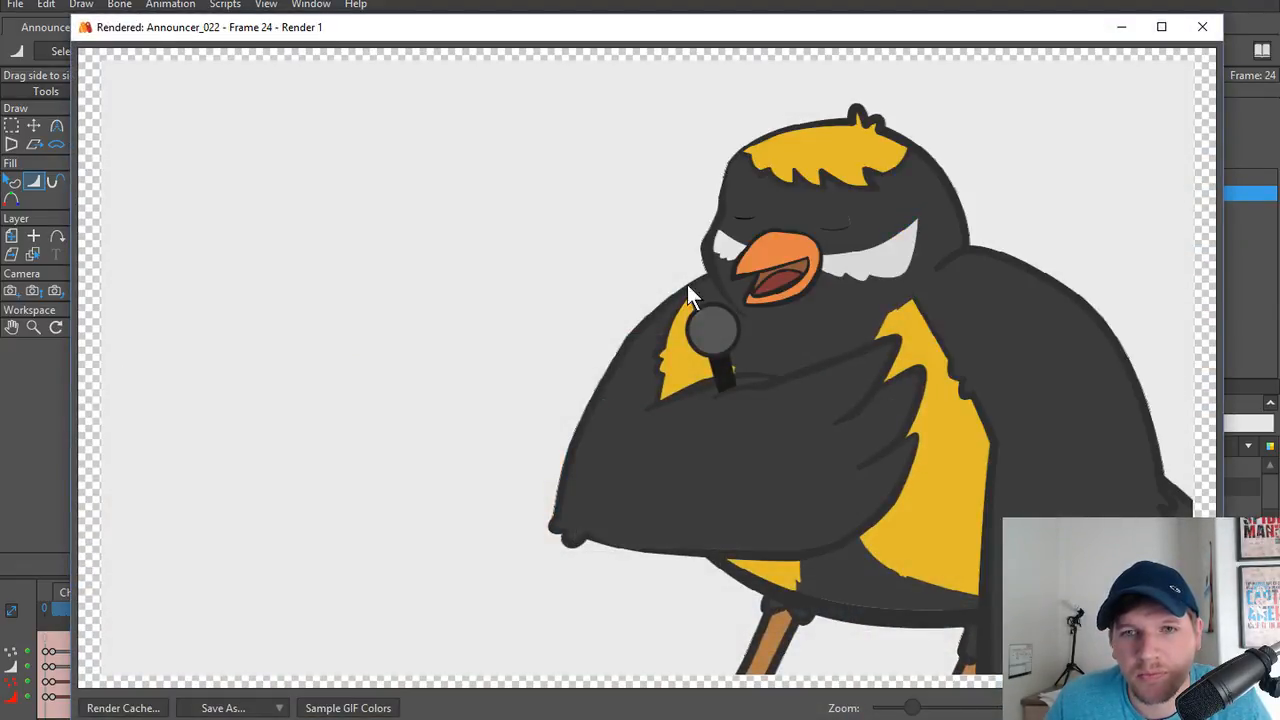
click(1201, 27)
Thicken the middle of both eyes' closed lid lines at frame 24, setting the larger eye's line width to 122 percent.
scroll(443, 380, up, 5)
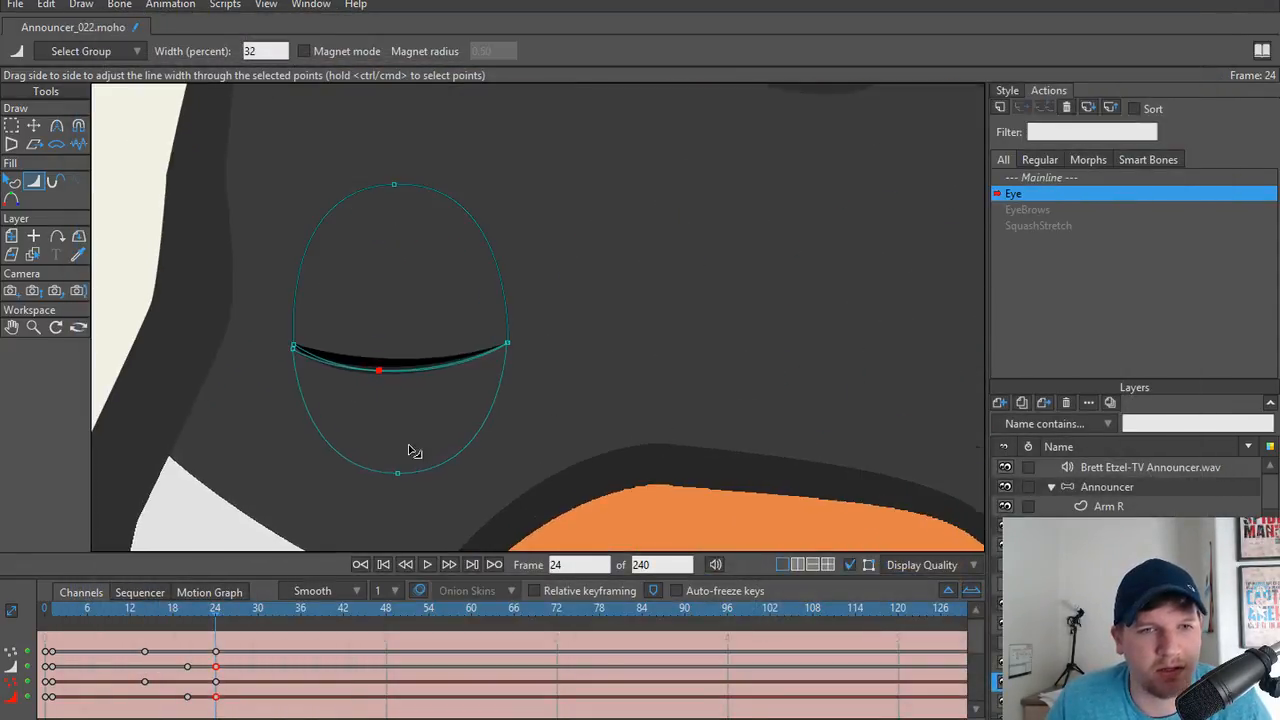
drag(381, 378, 387, 388)
drag(628, 410, 80, 374)
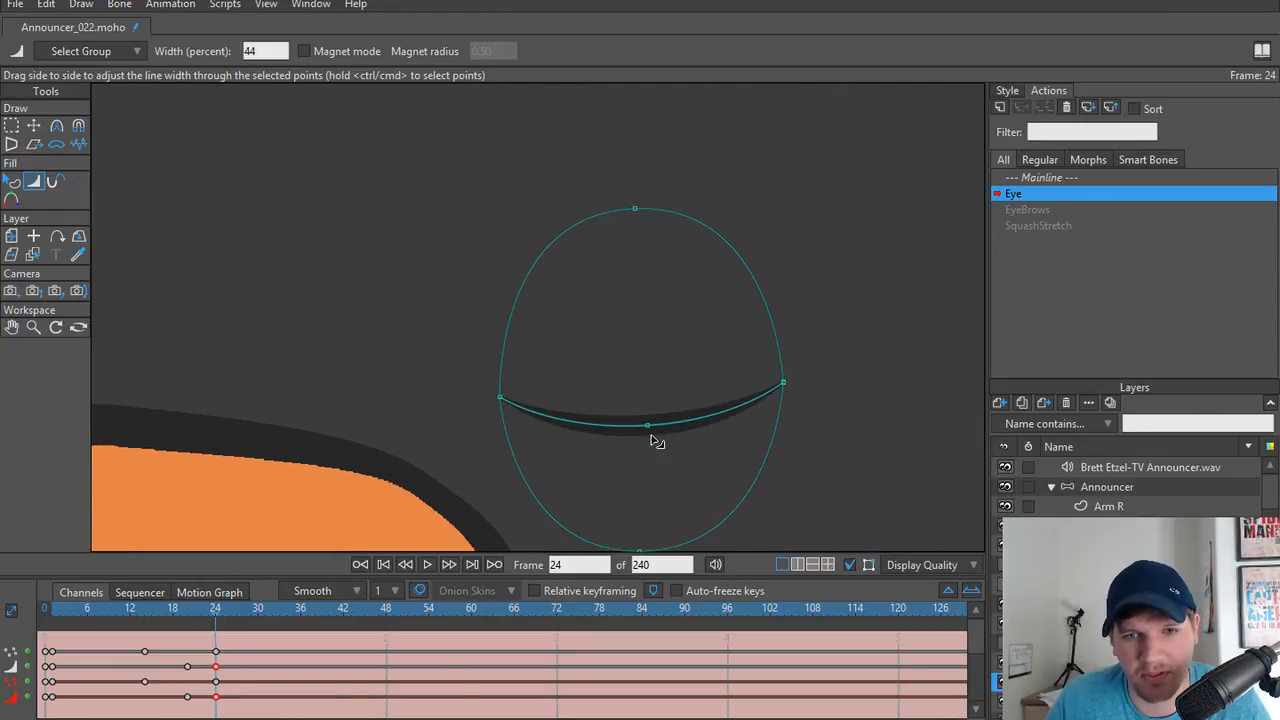
drag(655, 441, 675, 443)
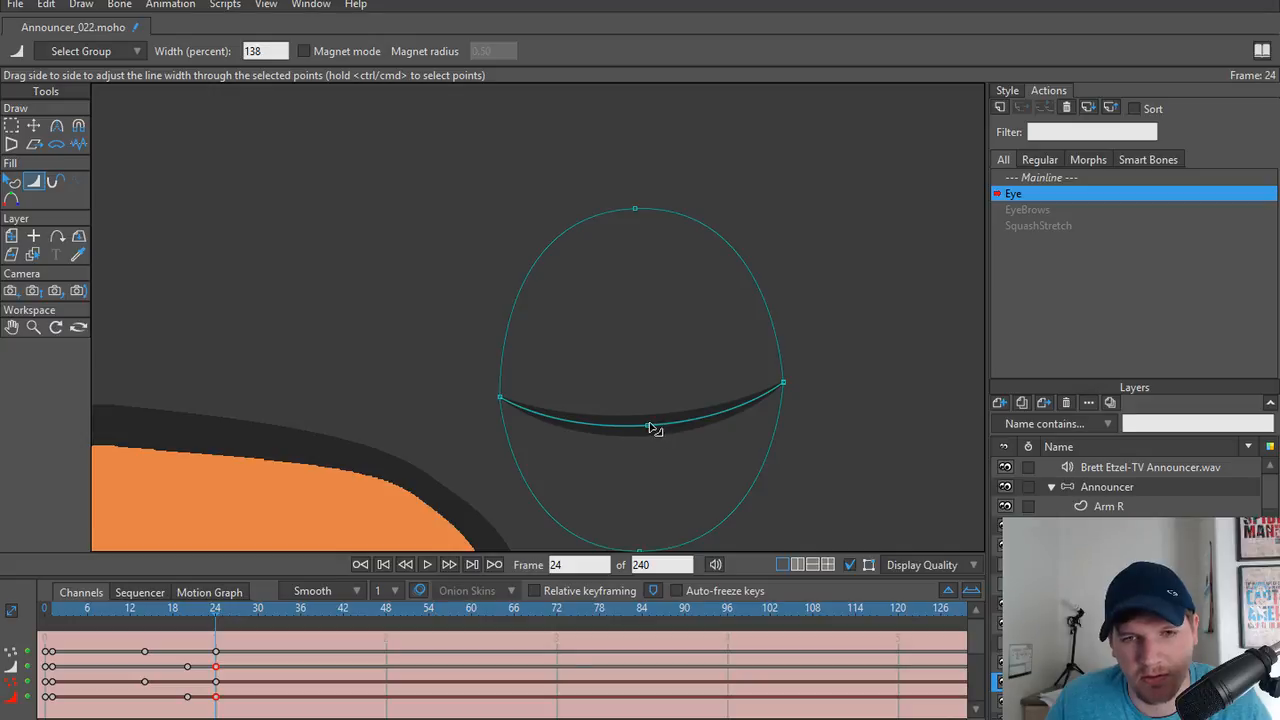
ctrl+click(647, 425)
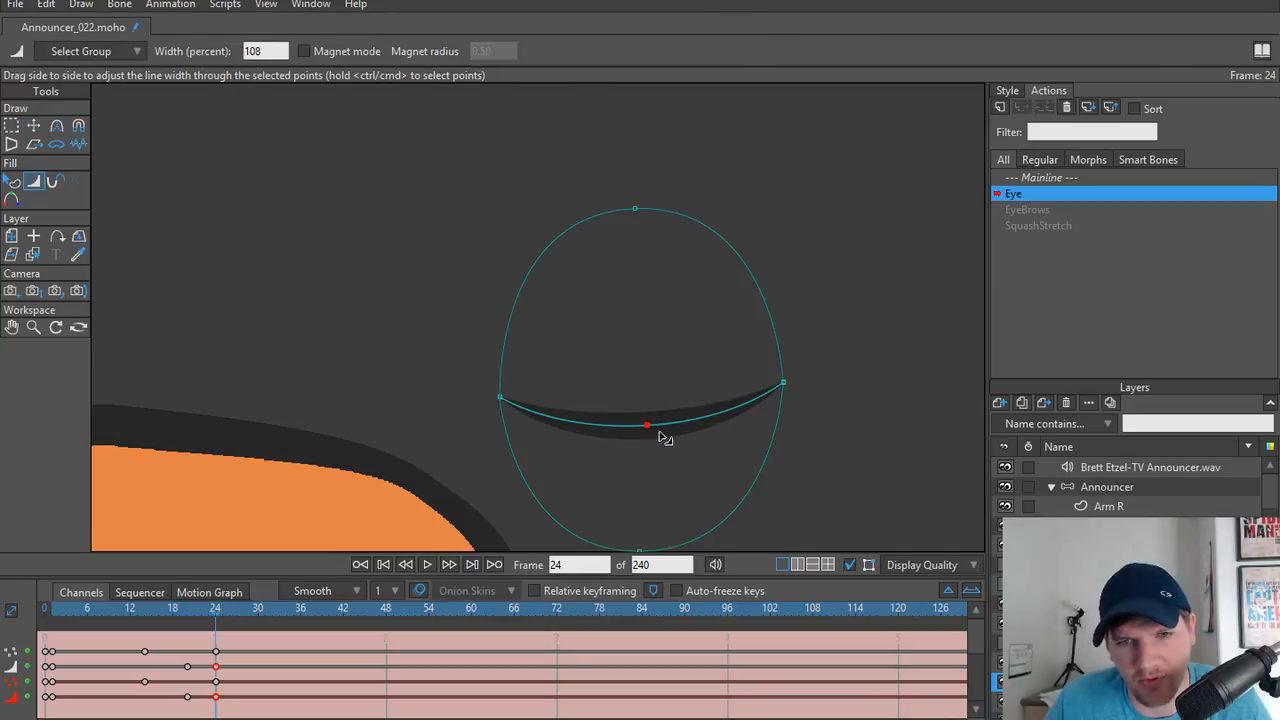
Render frame 24 and compare the closed lid lines on both eyes.
key(ctrl+r)
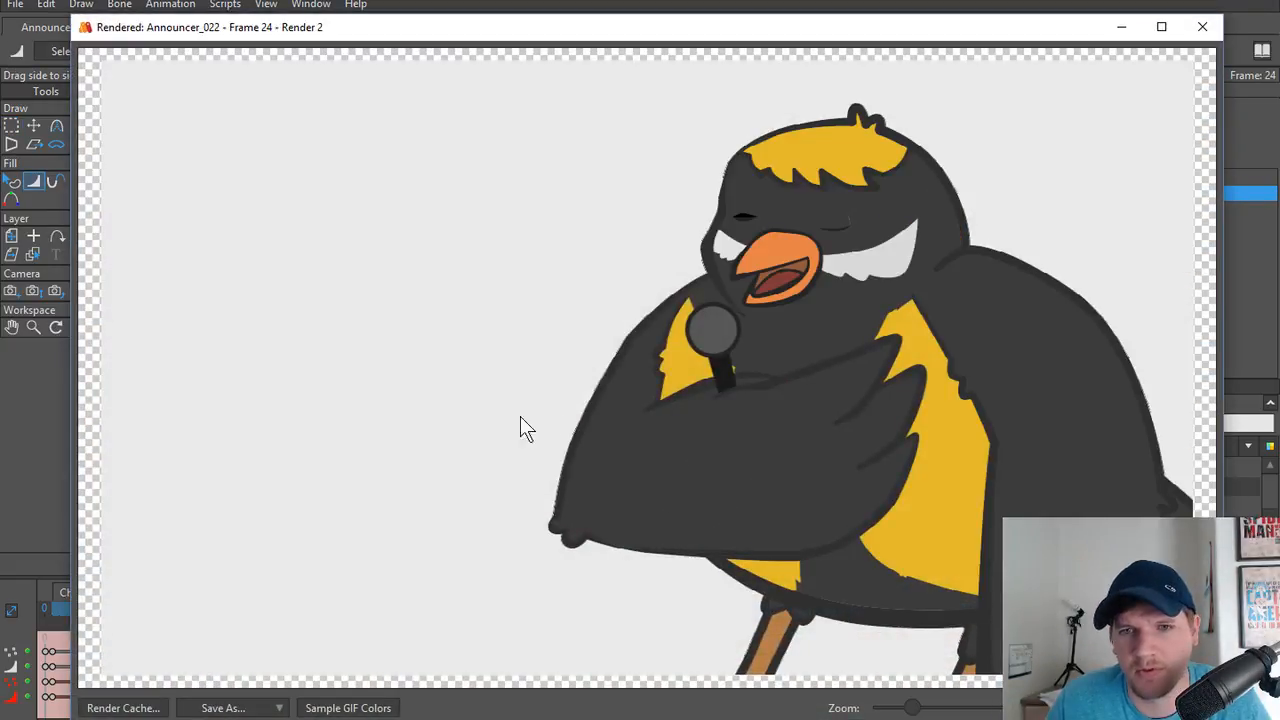
click(1203, 28)
scroll(608, 361, down, 3)
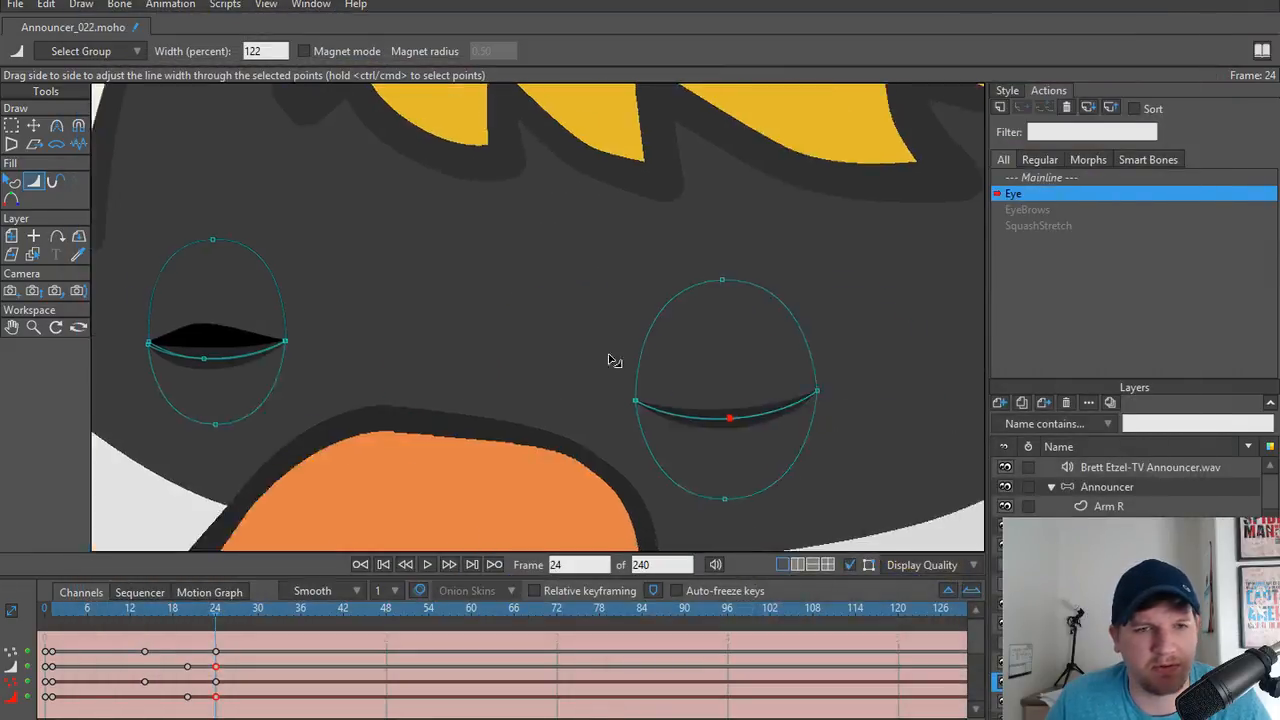
Try moving the middle point of the smaller eye's closed lid line and undo the moves.
scroll(177, 411, up, 4)
scroll(404, 463, up, 5)
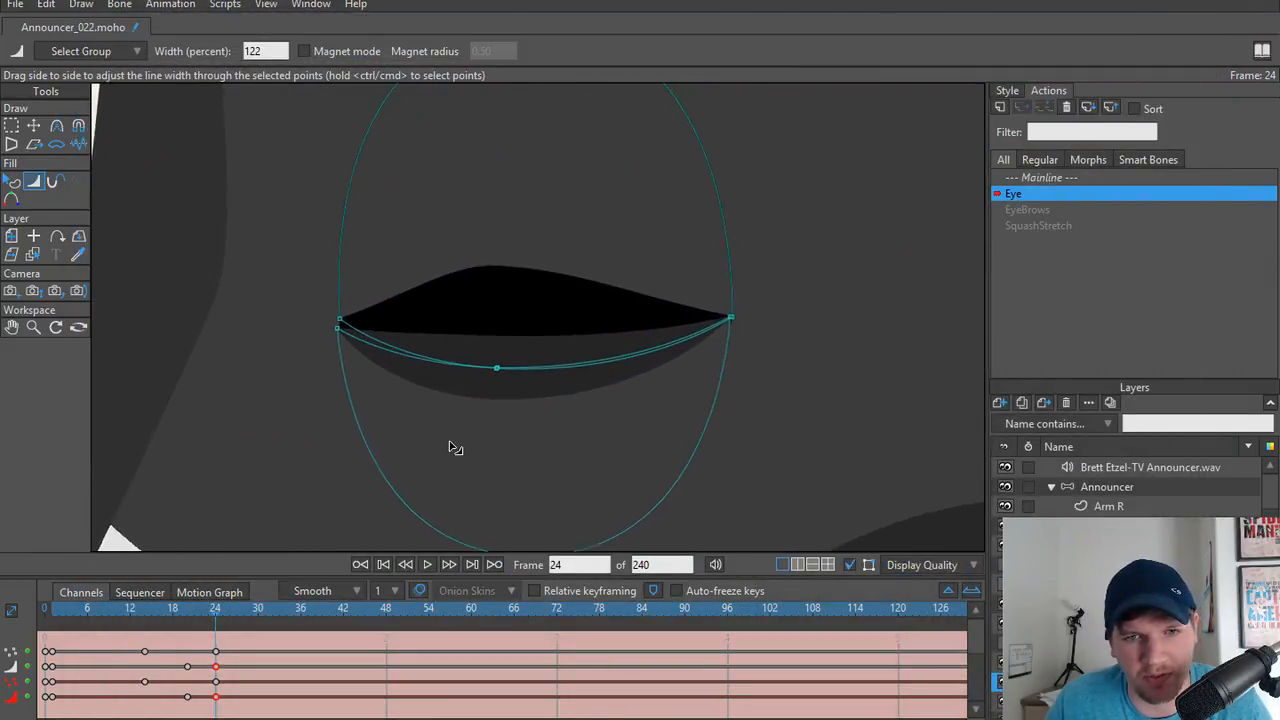
key(t)
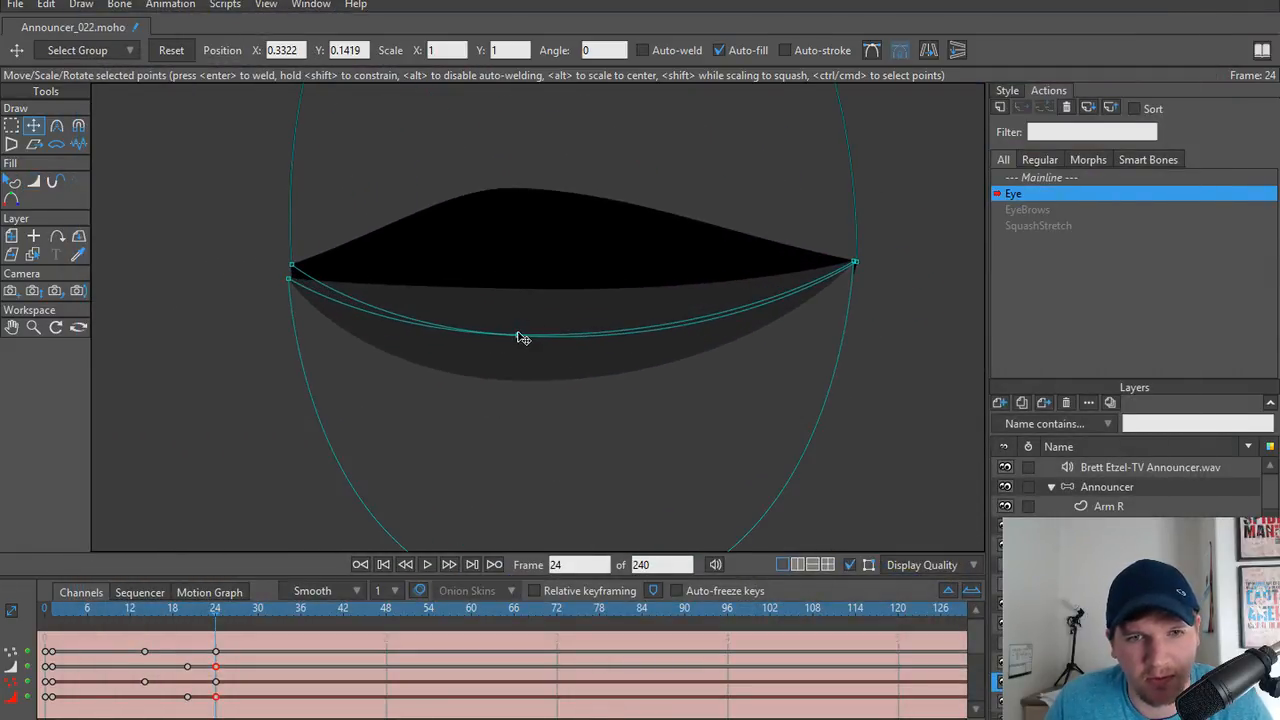
drag(521, 341, 525, 132)
key(ctrl+z)
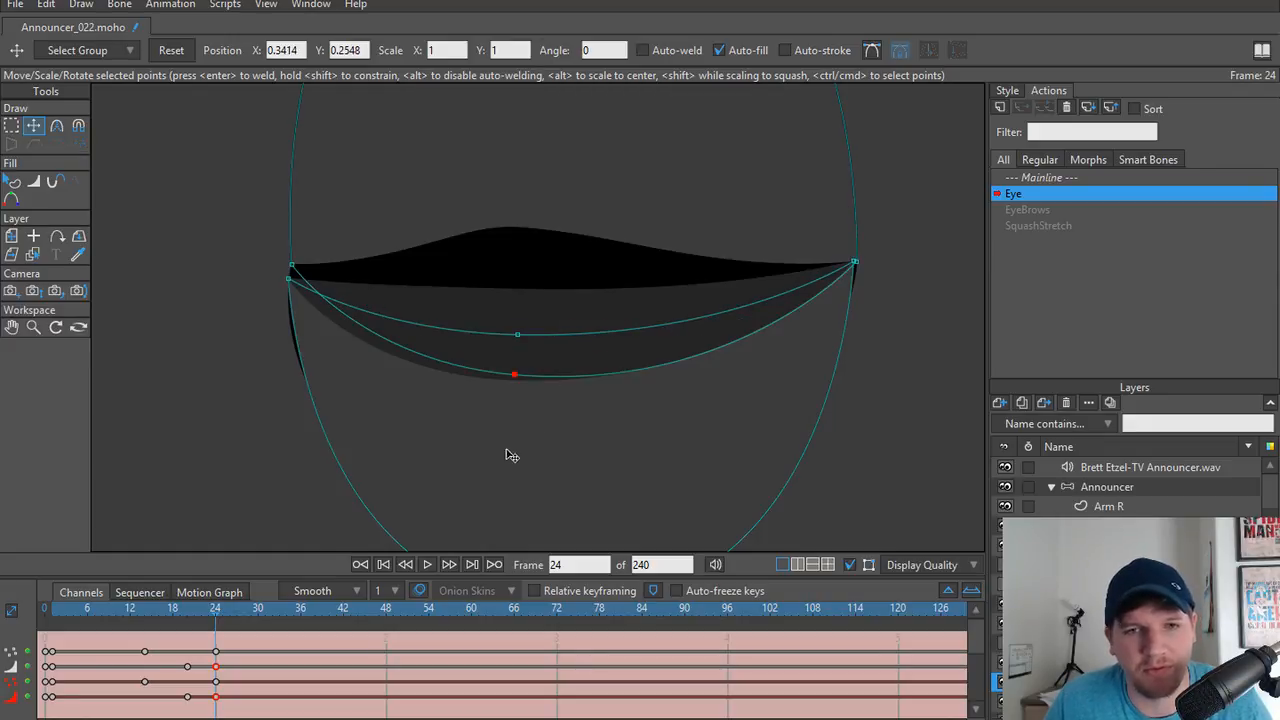
key(ctrl+z)
Reduce the line width at both overlapping middle lid points of the smaller eye to 0 percent.
scroll(528, 361, up, 4)
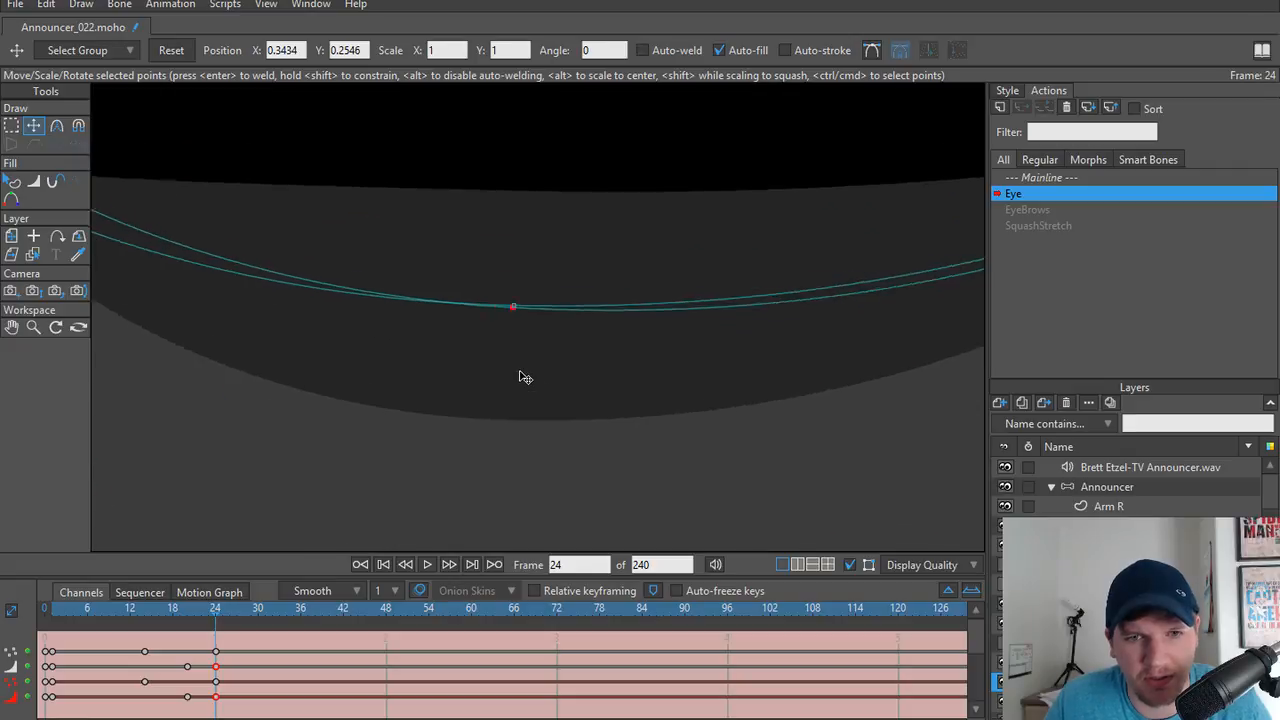
drag(512, 257, 590, 340)
key(g)
key(w)
scroll(557, 295, down, 5)
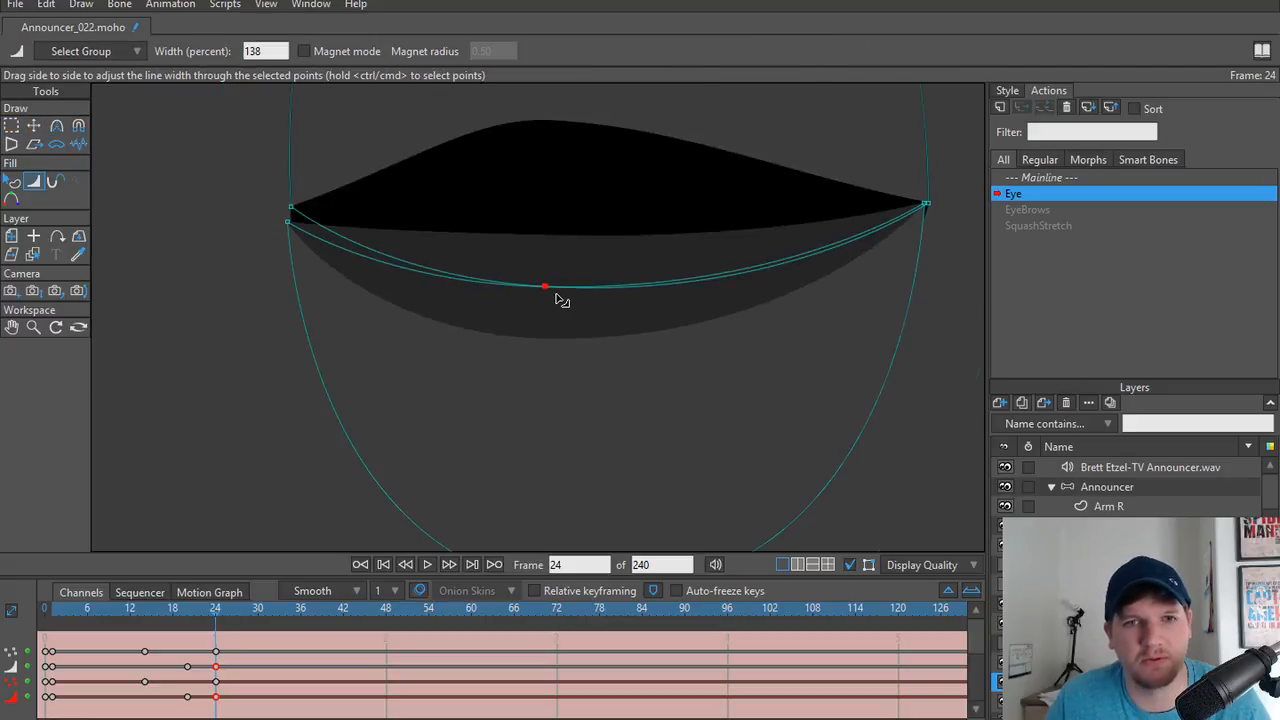
drag(557, 297, 522, 432)
Check the line widths at the left and right corner points of the smaller eye's lids.
drag(260, 303, 137, 295)
key(g)
drag(217, 277, 346, 417)
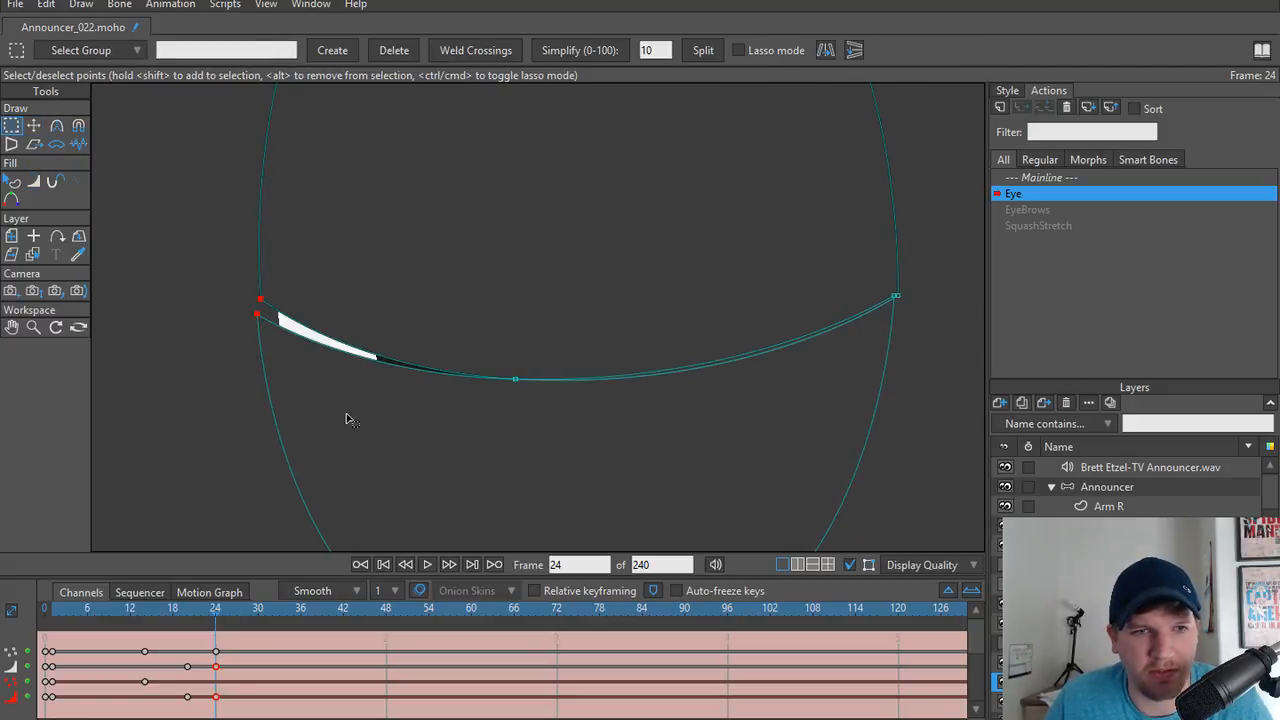
key(w)
key(g)
drag(863, 243, 953, 351)
key(w)
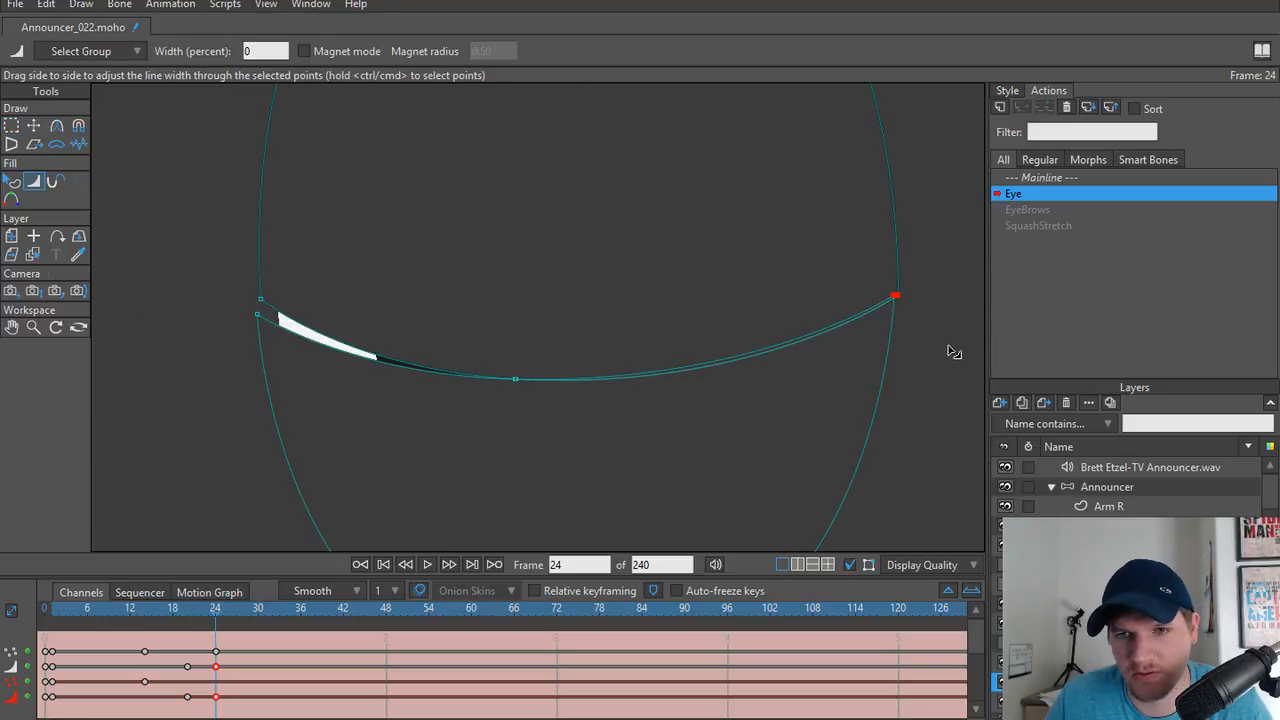
At frame 0, move the stray left corner point of the smaller eye's lids onto the neighbouring lid's corner point.
key(t)
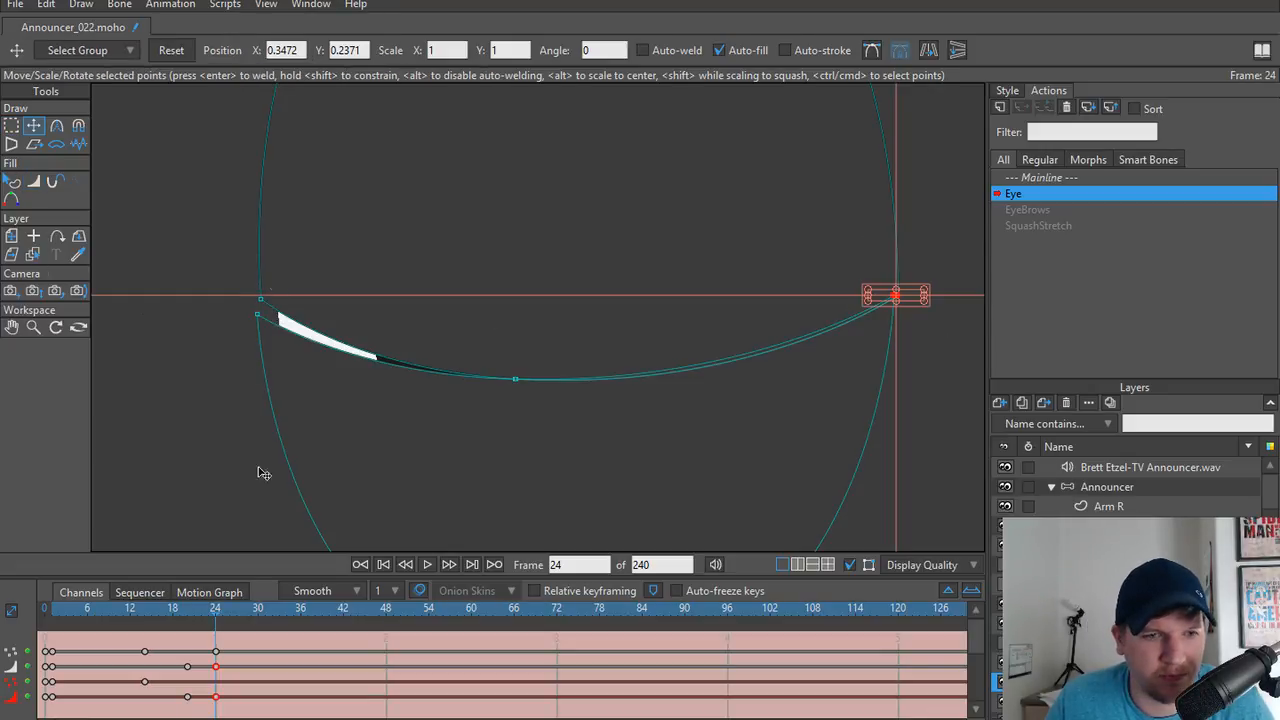
drag(211, 600, 48, 625)
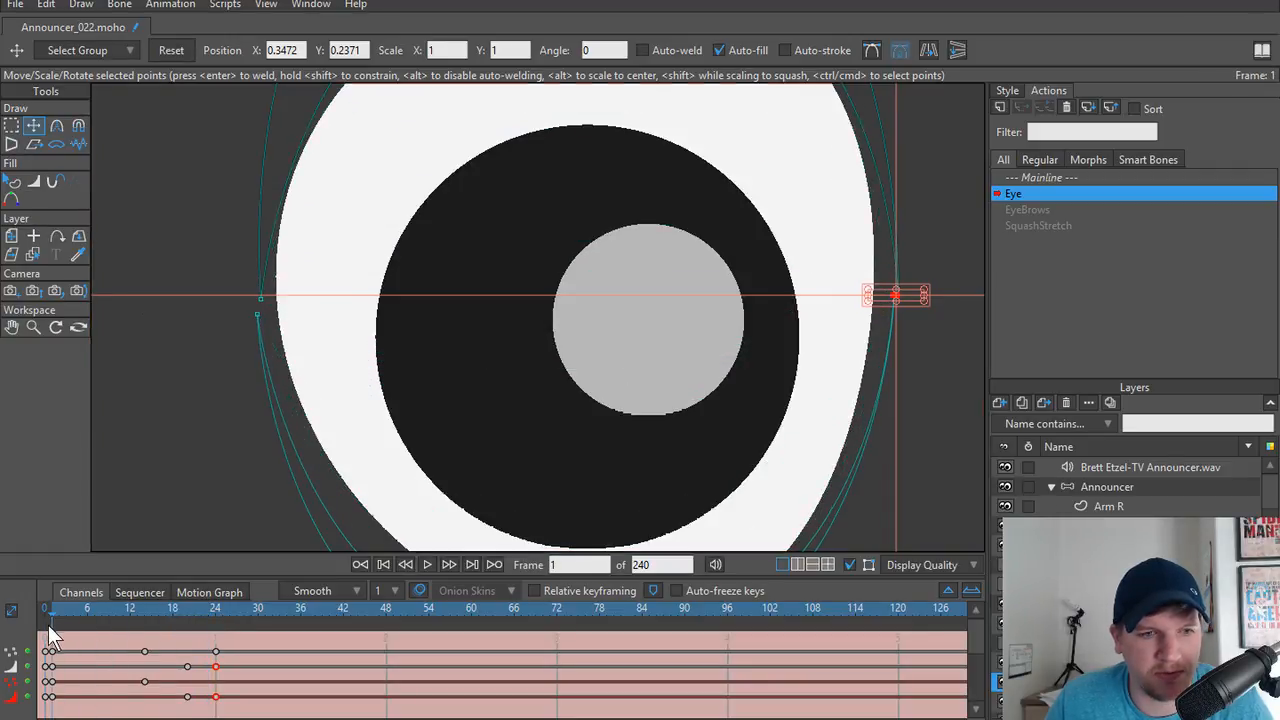
key(g)
click(258, 315)
key(t)
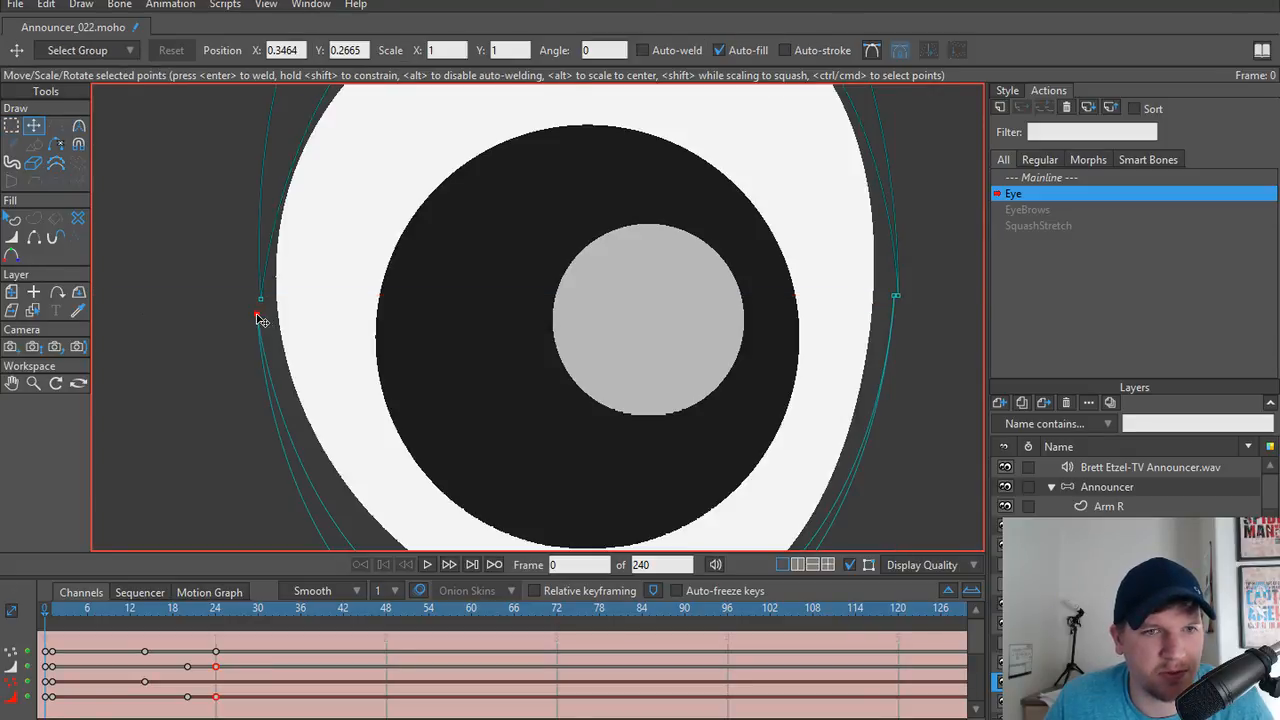
drag(258, 315, 261, 301)
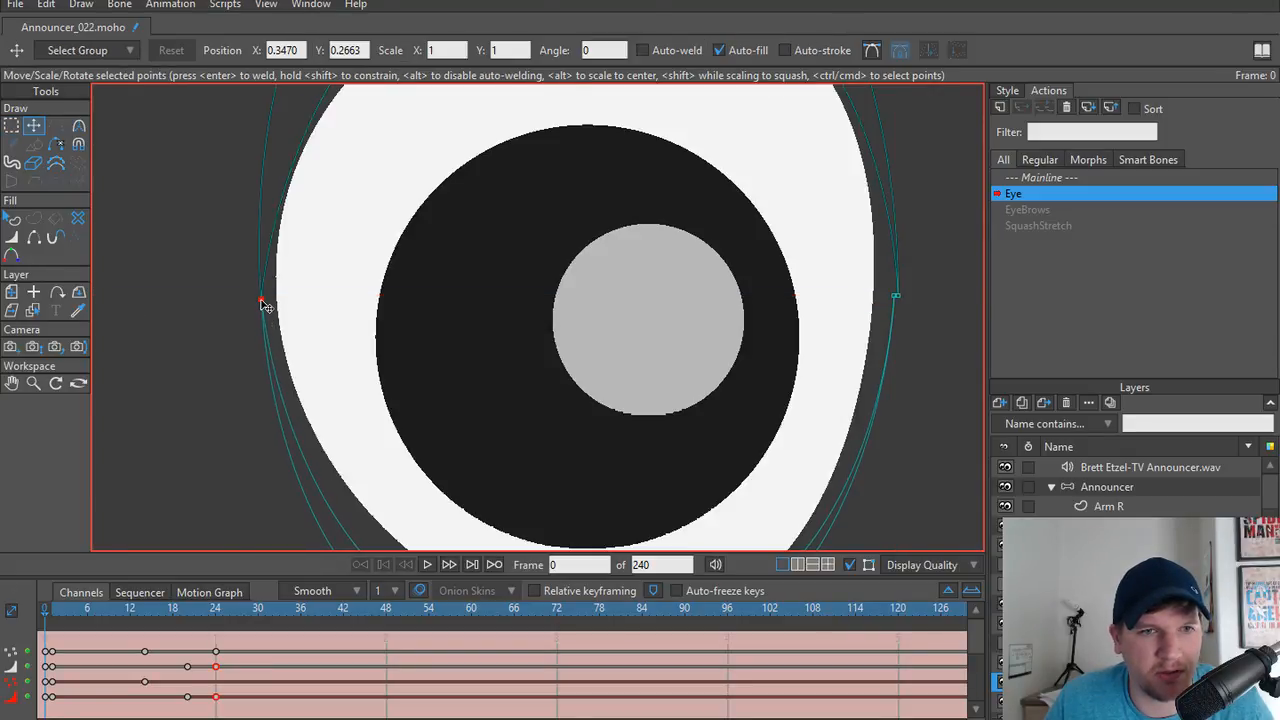
Try to move the same left corner point onto its neighbour at frame 1.
drag(145, 613, 56, 617)
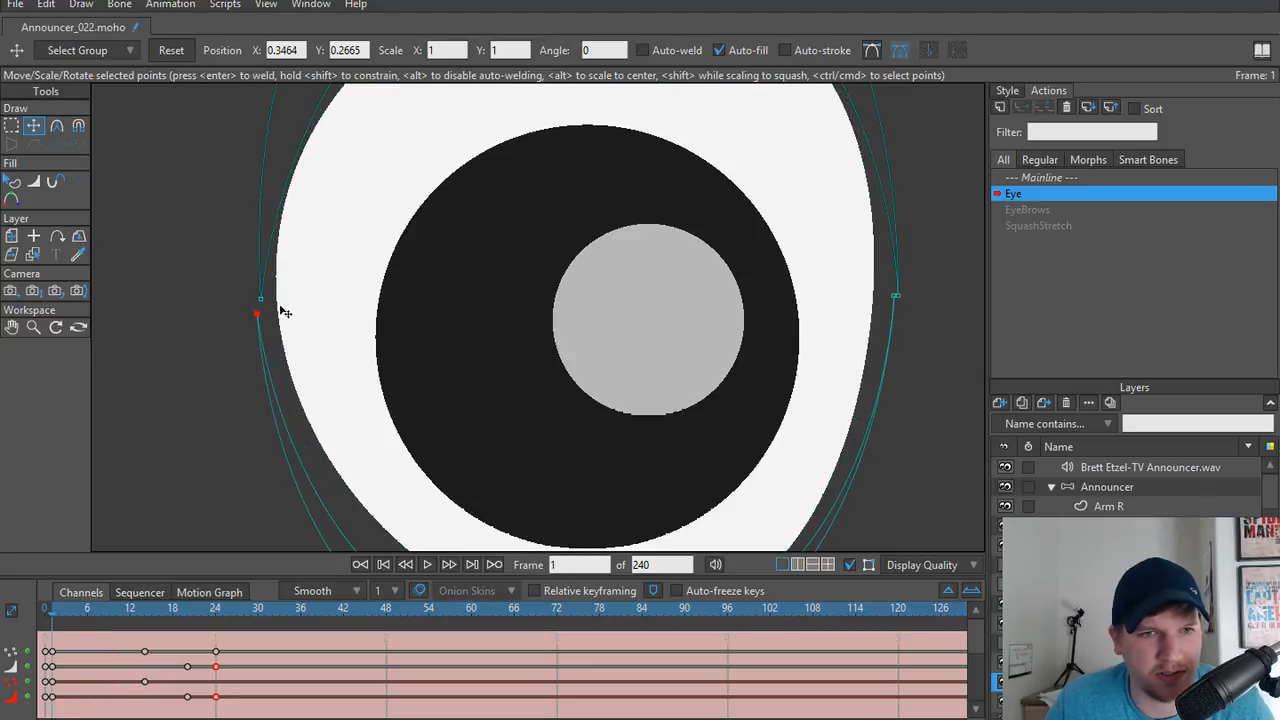
drag(260, 312, 263, 305)
key(ctrl+z)
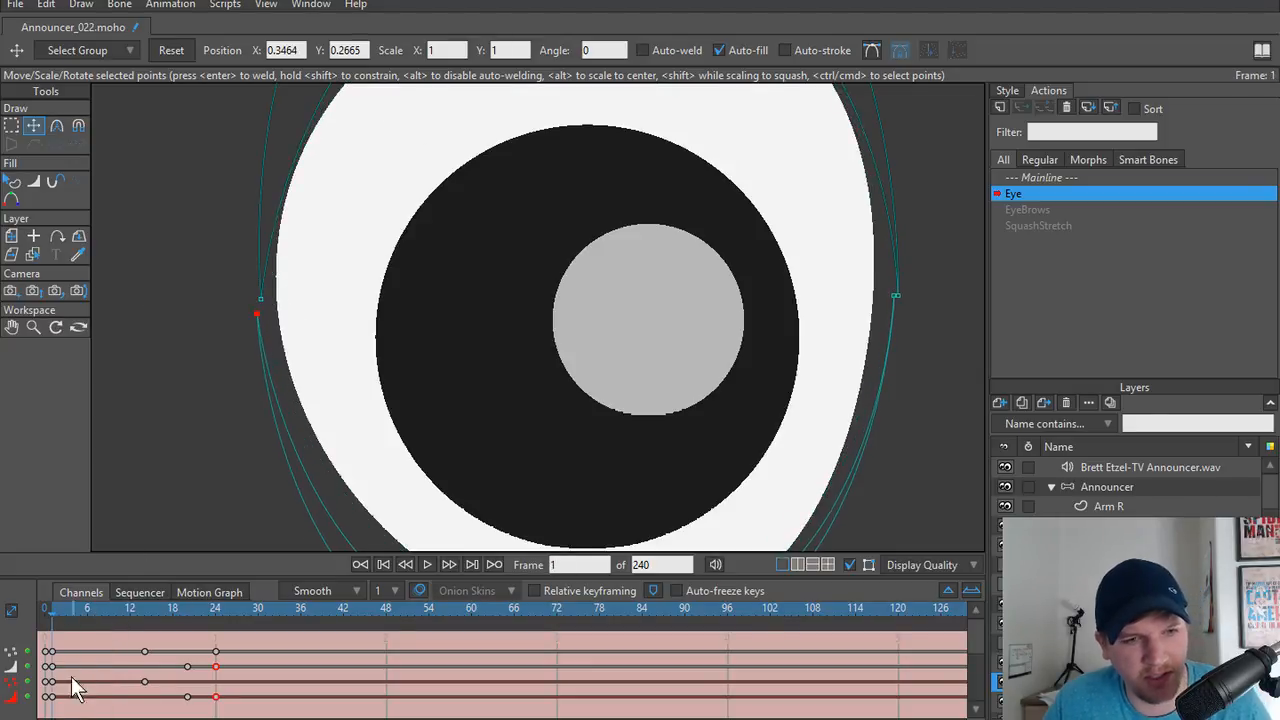
Delete the left corner point's Selected Point Motion keys and return to frame 24.
click(12, 684)
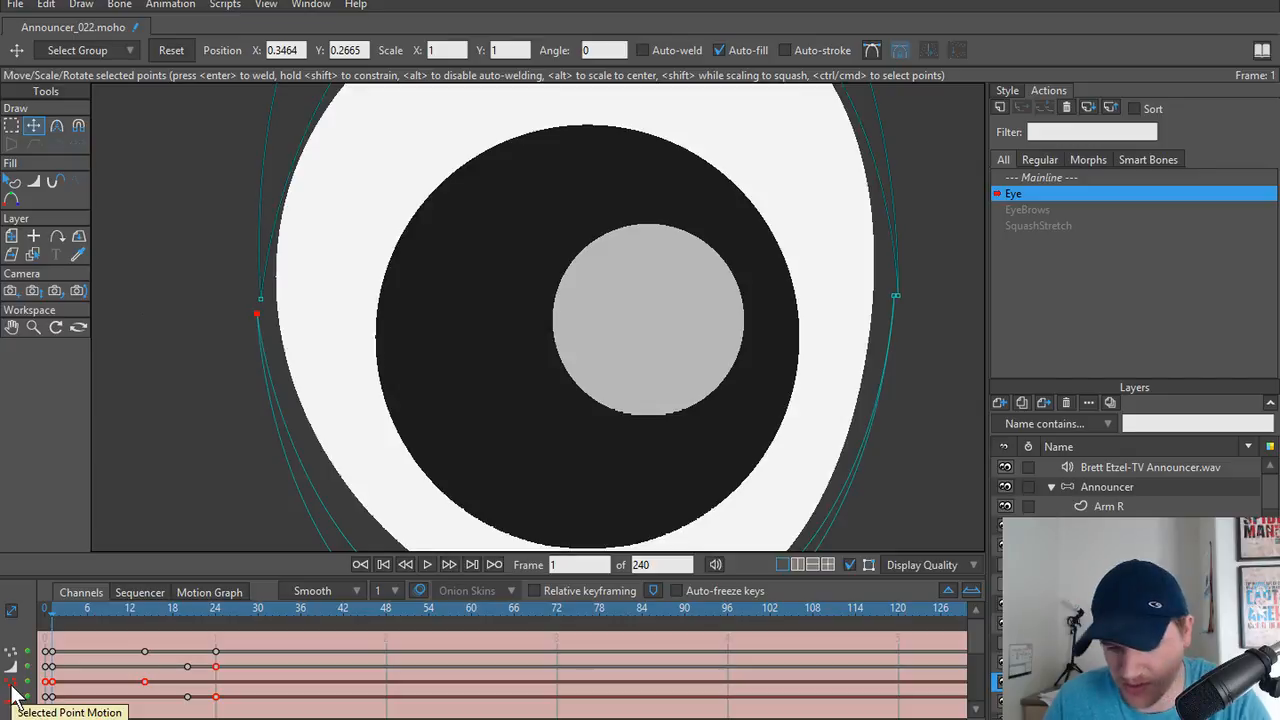
key(Delete)
drag(53, 611, 216, 619)
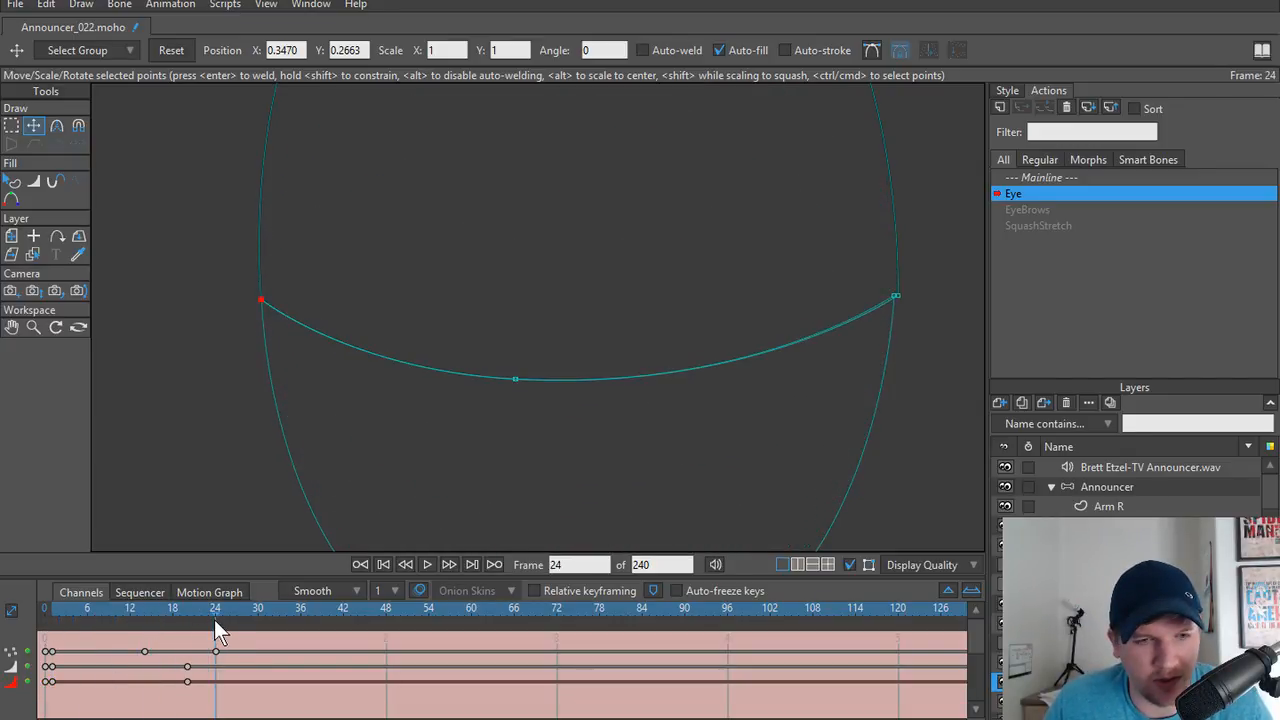
Move the smaller eye's overlapping middle lid points slightly up and right, nearer the centre of the closed line.
drag(491, 367, 557, 369)
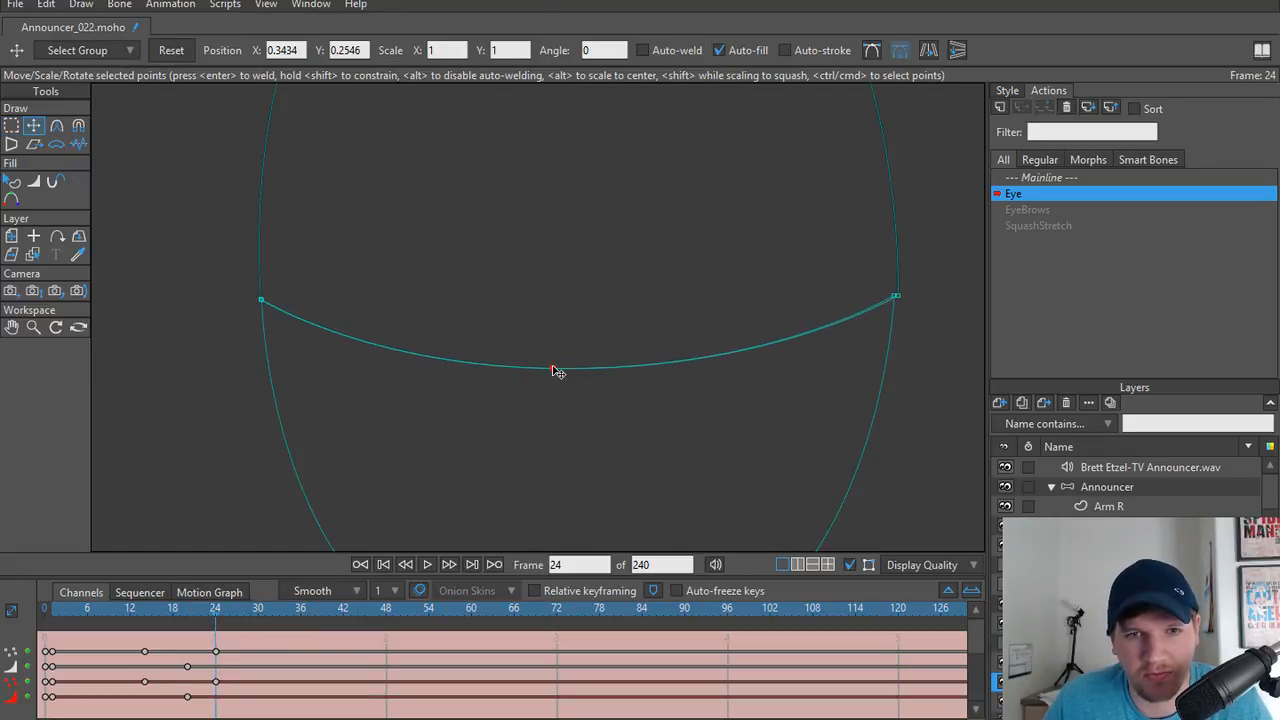
scroll(714, 411, down, 3)
scroll(598, 408, down, 2)
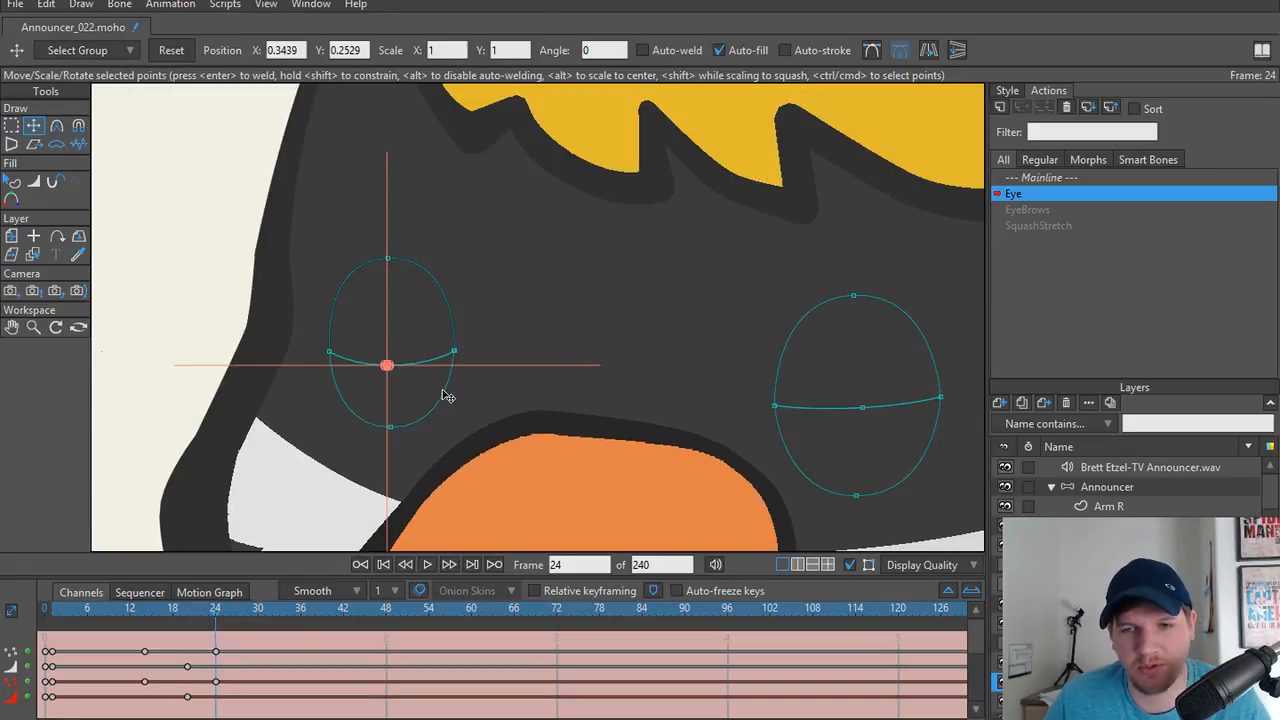
Set the line width at the middle of the smaller eye's closed lid line to 22 percent and render frame 24.
click(387, 367)
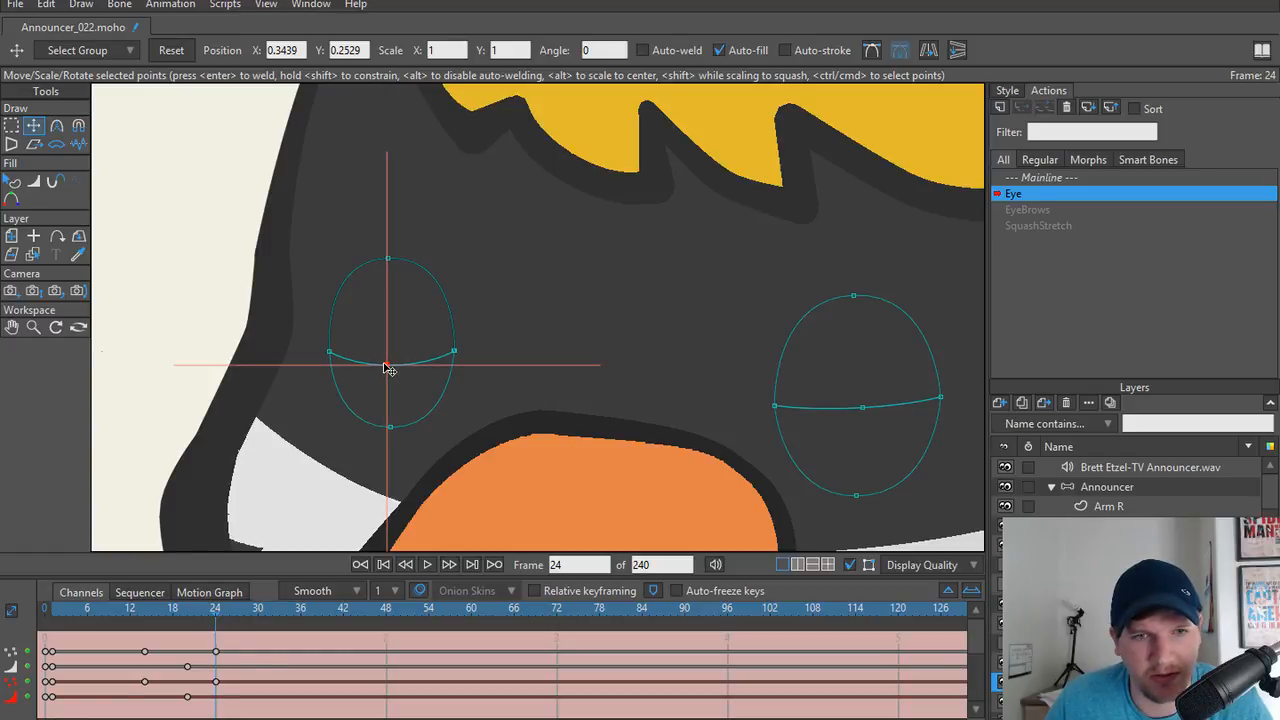
key(w)
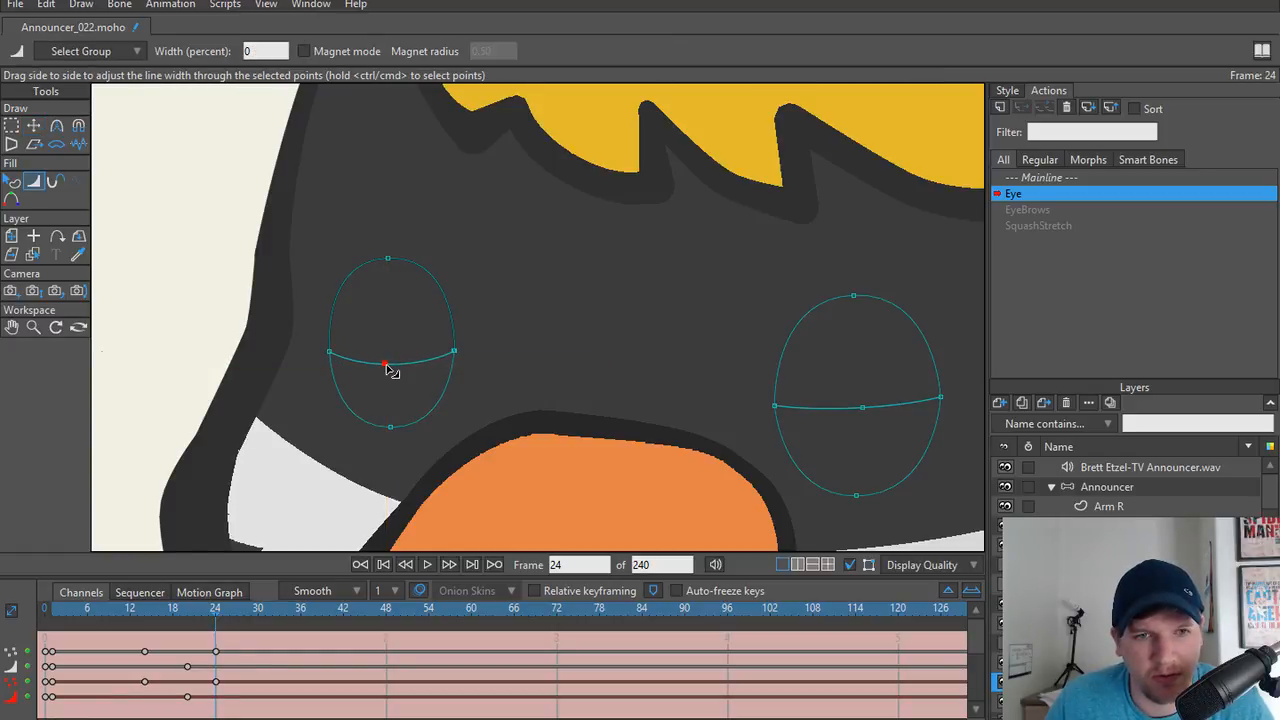
drag(393, 368, 416, 420)
scroll(395, 371, up, 6)
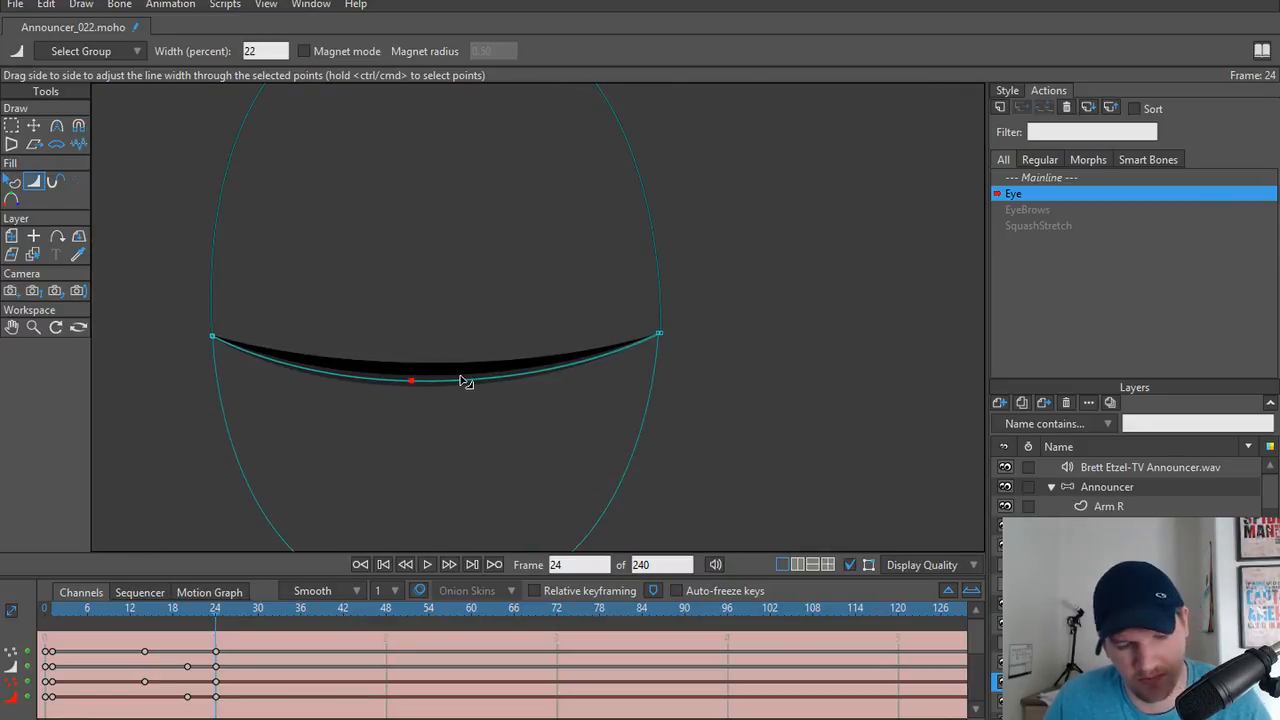
key(ctrl+r)
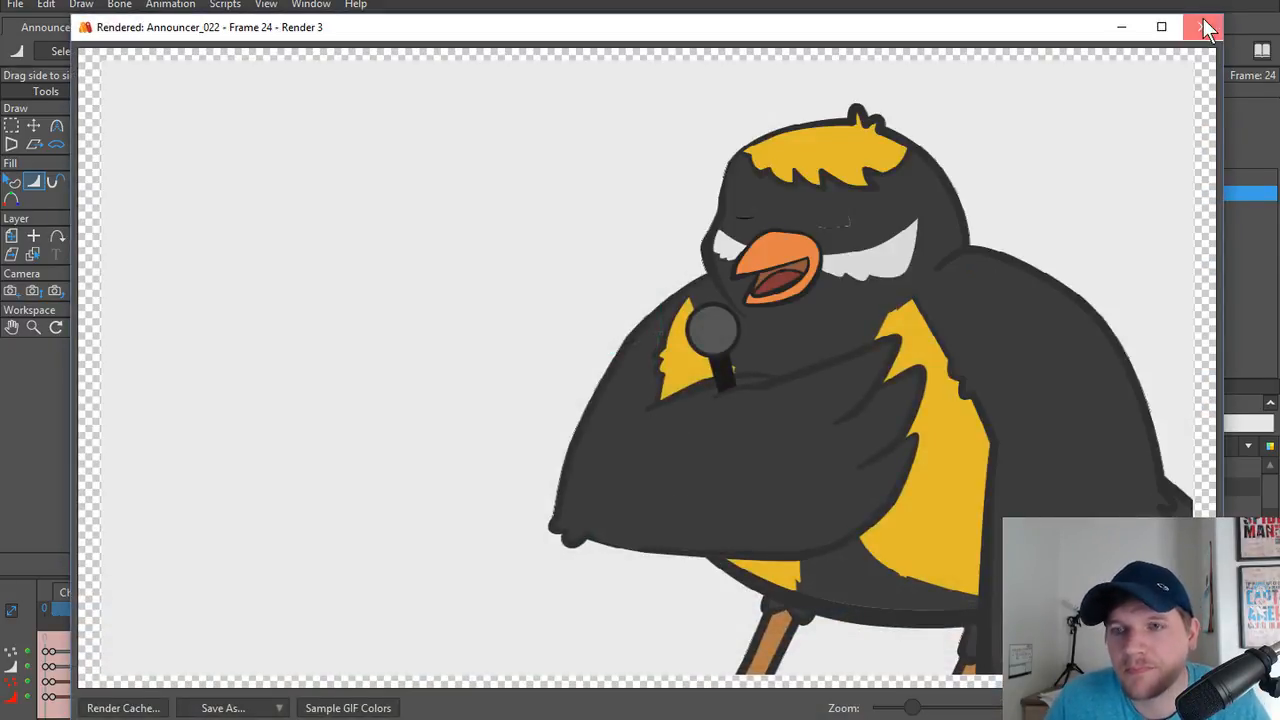
click(1202, 27)
Set the line width at the middle point of the larger eye's closed lid line to 70 percent.
scroll(363, 371, down, 5)
scroll(425, 380, up, 2)
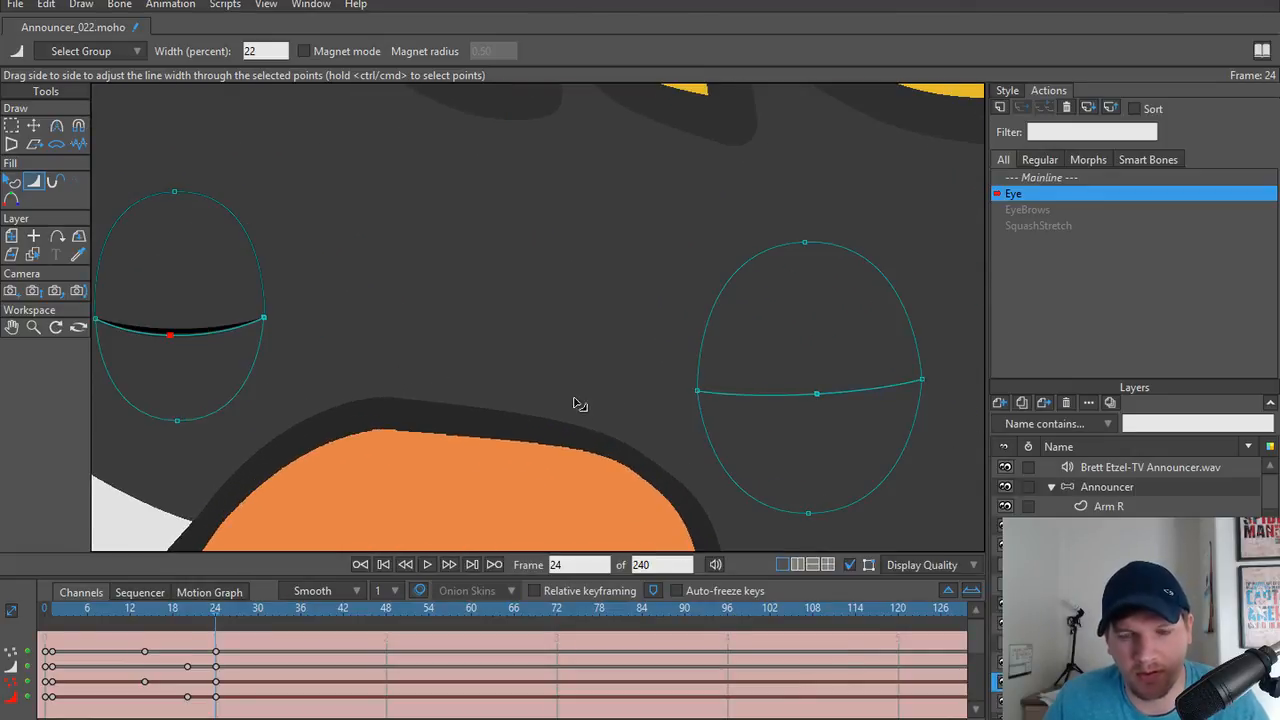
scroll(580, 408, down, 1)
drag(771, 383, 807, 416)
scroll(267, 358, up, 1)
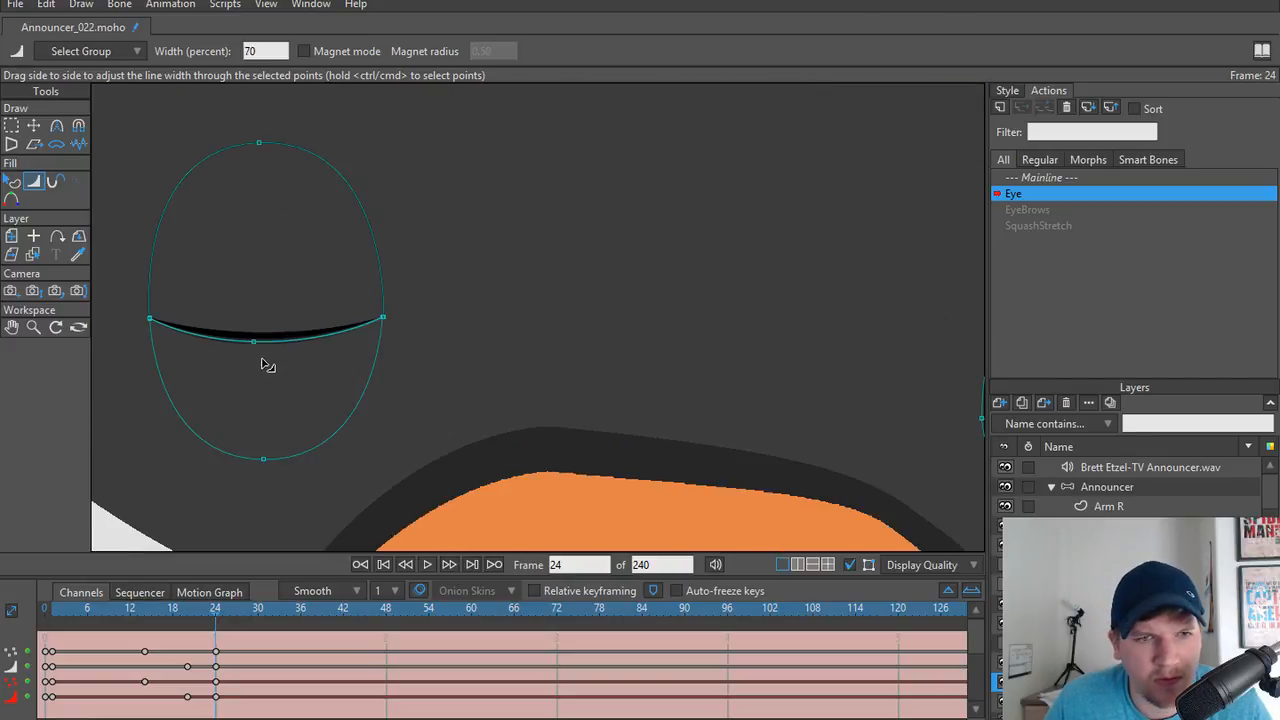
Separate the smaller eye's overlapping middle lid points, placing the lower lid's point slightly beneath the upper lid's.
drag(243, 337, 325, 327)
scroll(256, 350, up, 4)
key(t)
click(272, 306)
click(269, 305)
scroll(486, 360, down, 5)
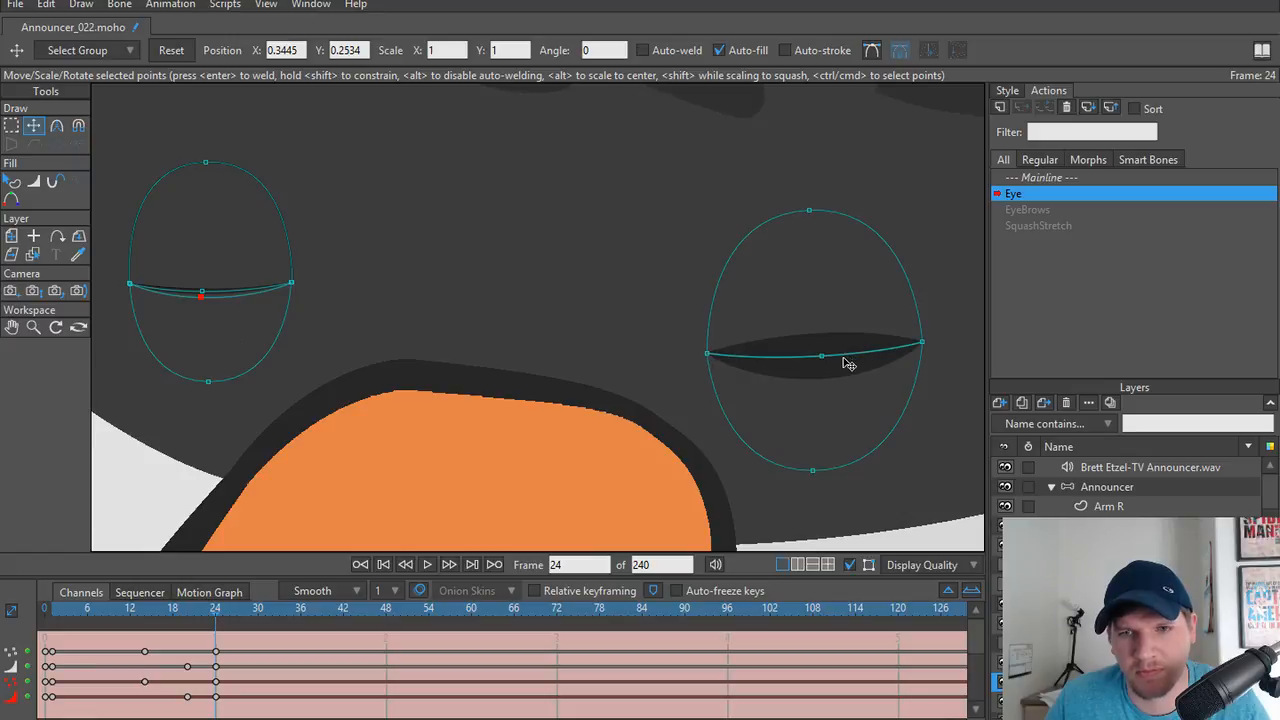
Set the line width at the middle point of the larger eye's closed lid line to 114 percent.
key(w)
key(g)
drag(793, 327, 772, 362)
key(w)
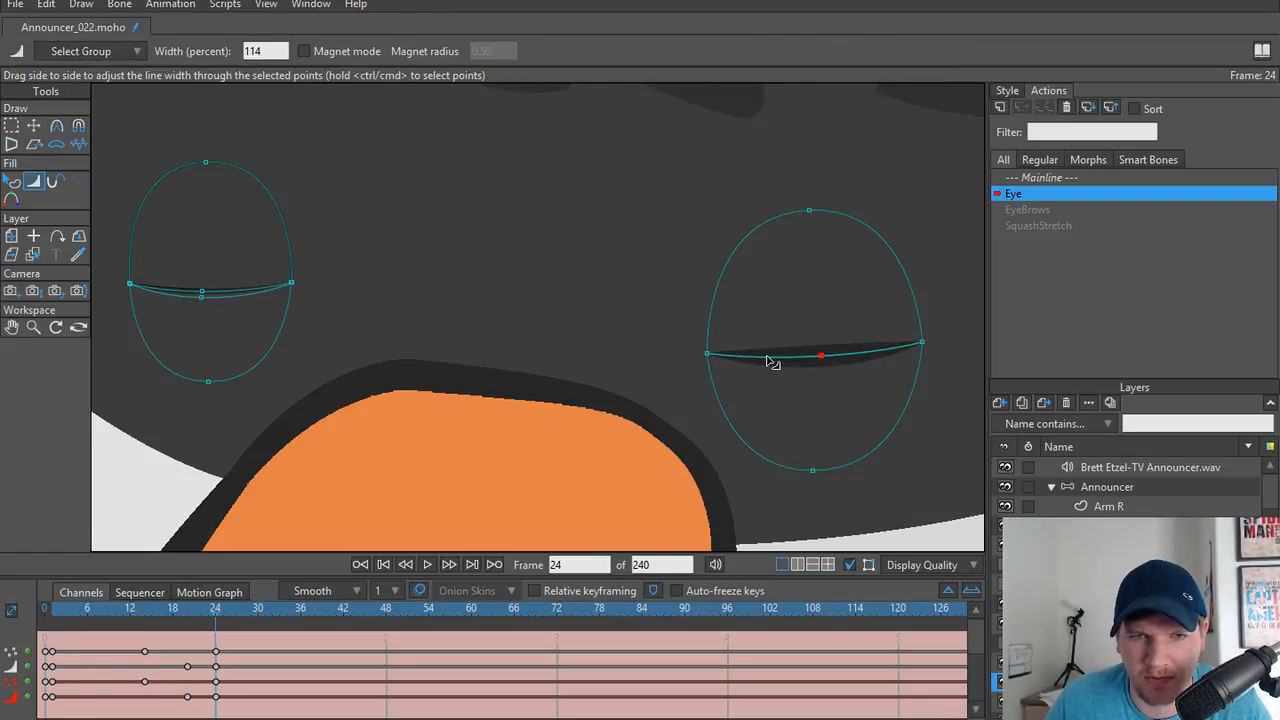
Pull the smaller eye's upper and lower lid middle points well apart at frame 24 to expose the separate lid shapes.
drag(197, 280, 290, 291)
scroll(290, 293, up, 8)
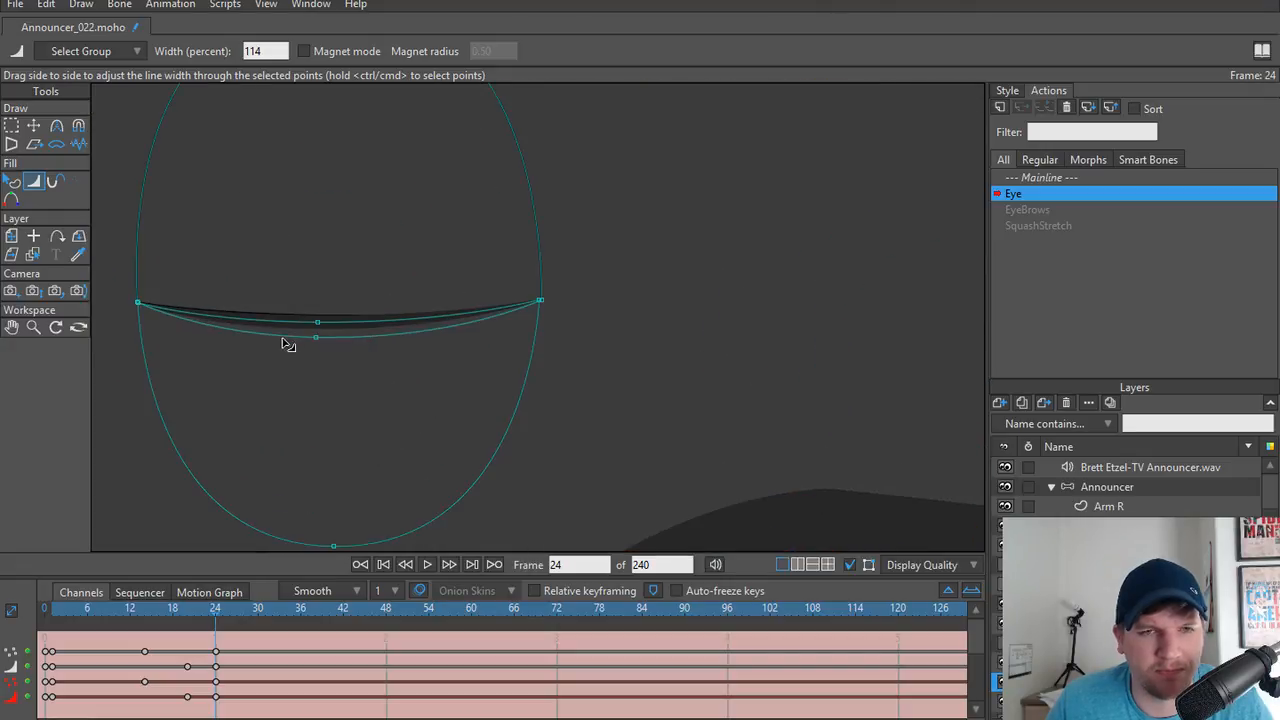
mouse_move(291, 346)
mouse_down()
mouse_move(328, 360)
mouse_move(380, 321)
mouse_move(375, 347)
mouse_move(376, 313)
mouse_move(349, 309)
mouse_move(375, 317)
mouse_move(371, 374)
mouse_move(380, 251)
mouse_move(372, 398)
mouse_up()
key(g)
click(370, 343)
key(t)
key(w)
key(t)
scroll(375, 274, down, 3)
drag(381, 267, 412, 331)
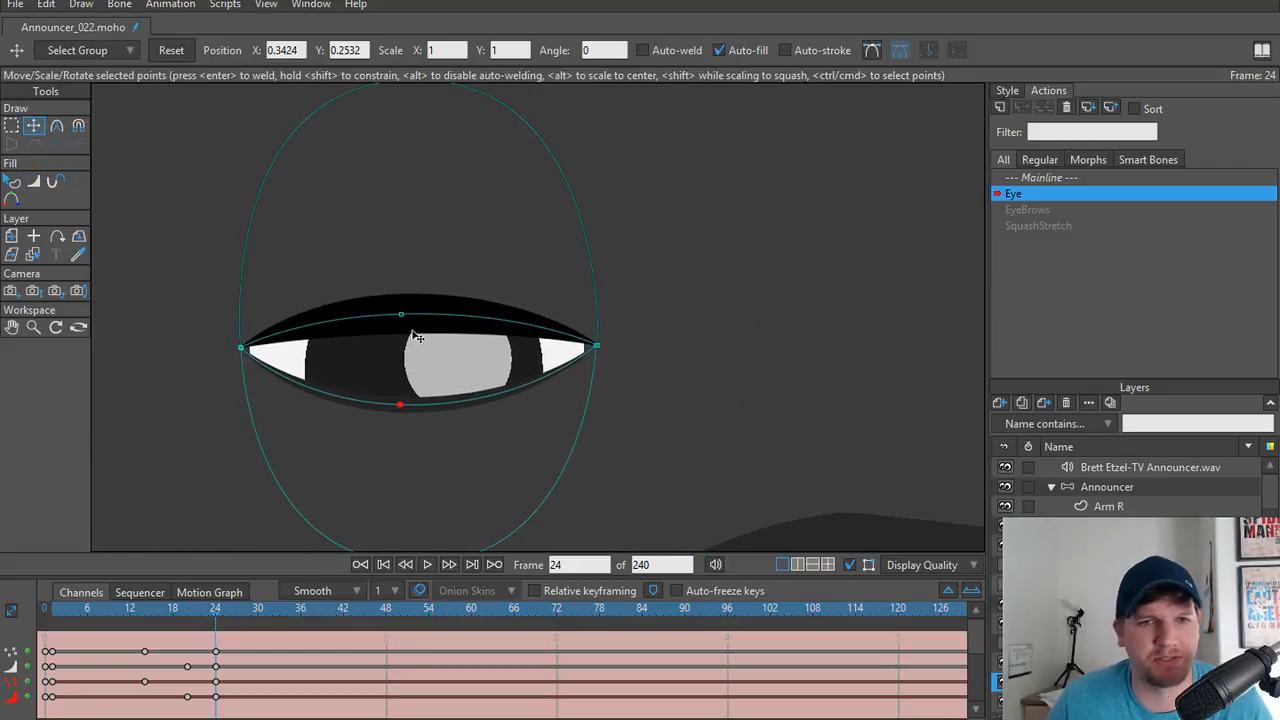
Return from the Eye action to the Mainline and select the smaller eye's upper lid shape with its style settings shown.
scroll(425, 317, up, 3)
key(q)
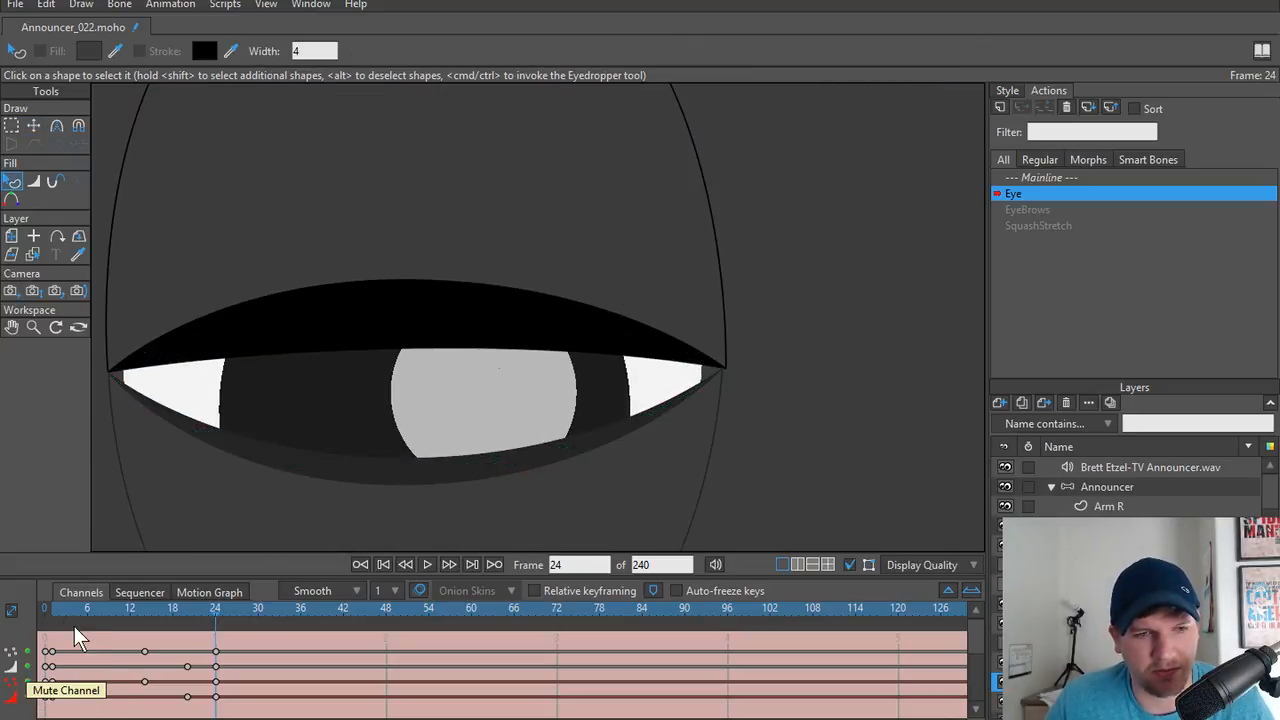
click(43, 610)
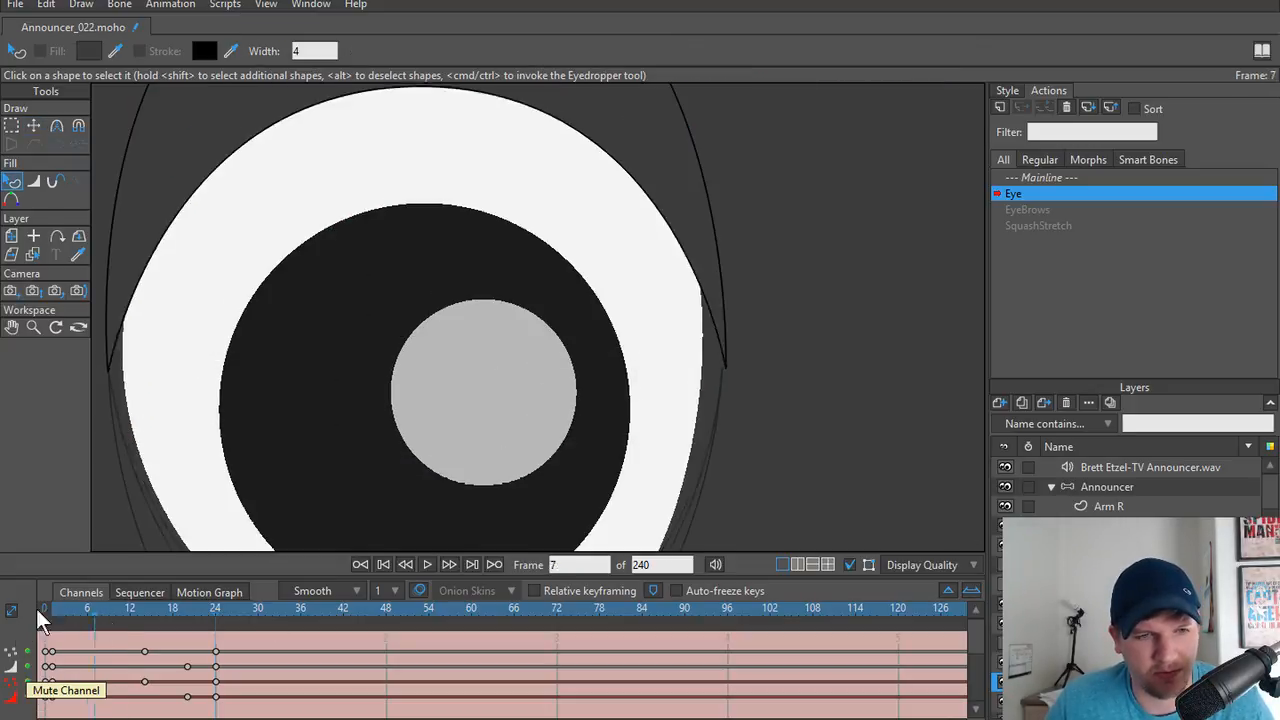
click(1040, 178)
scroll(529, 314, down, 5)
scroll(491, 434, up, 3)
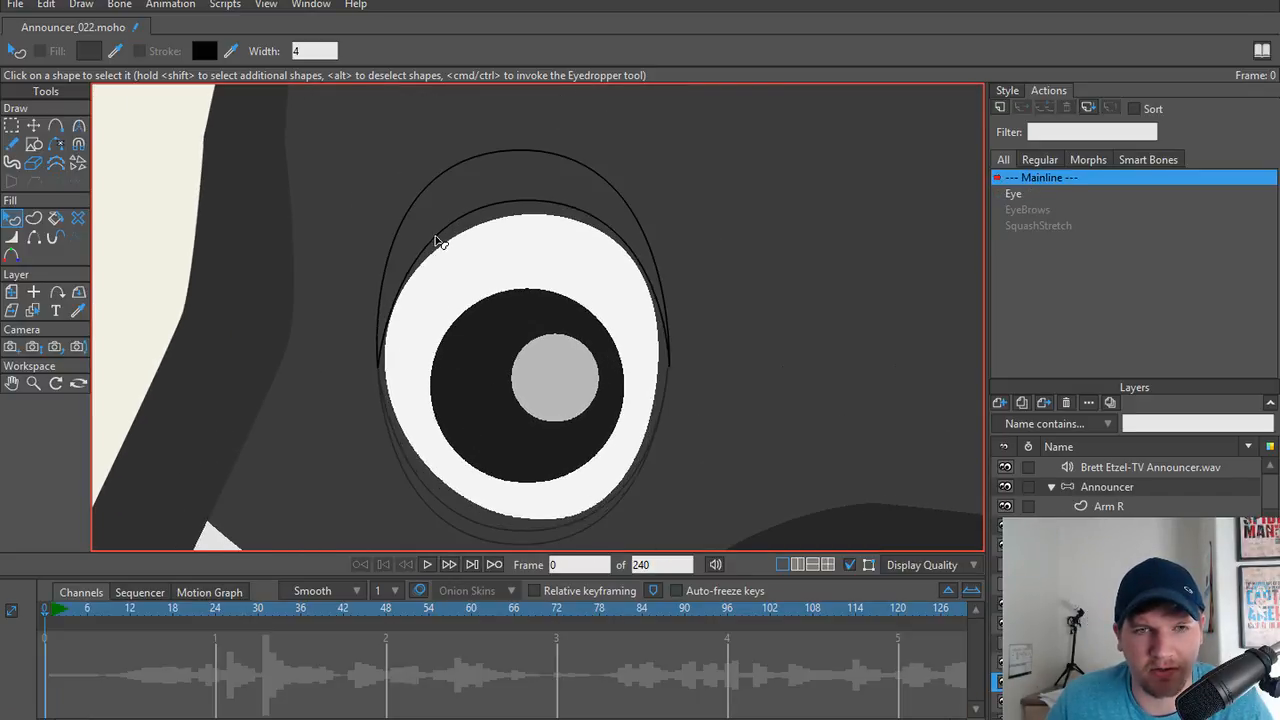
click(415, 217)
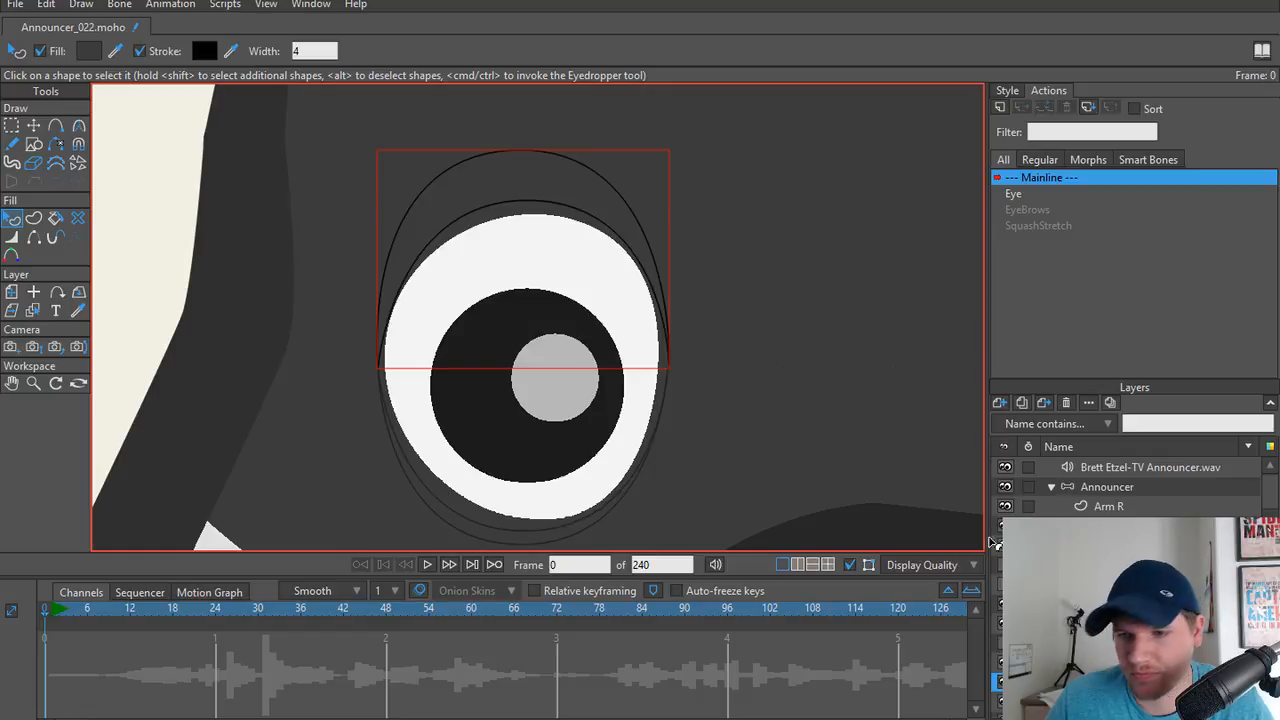
click(1007, 92)
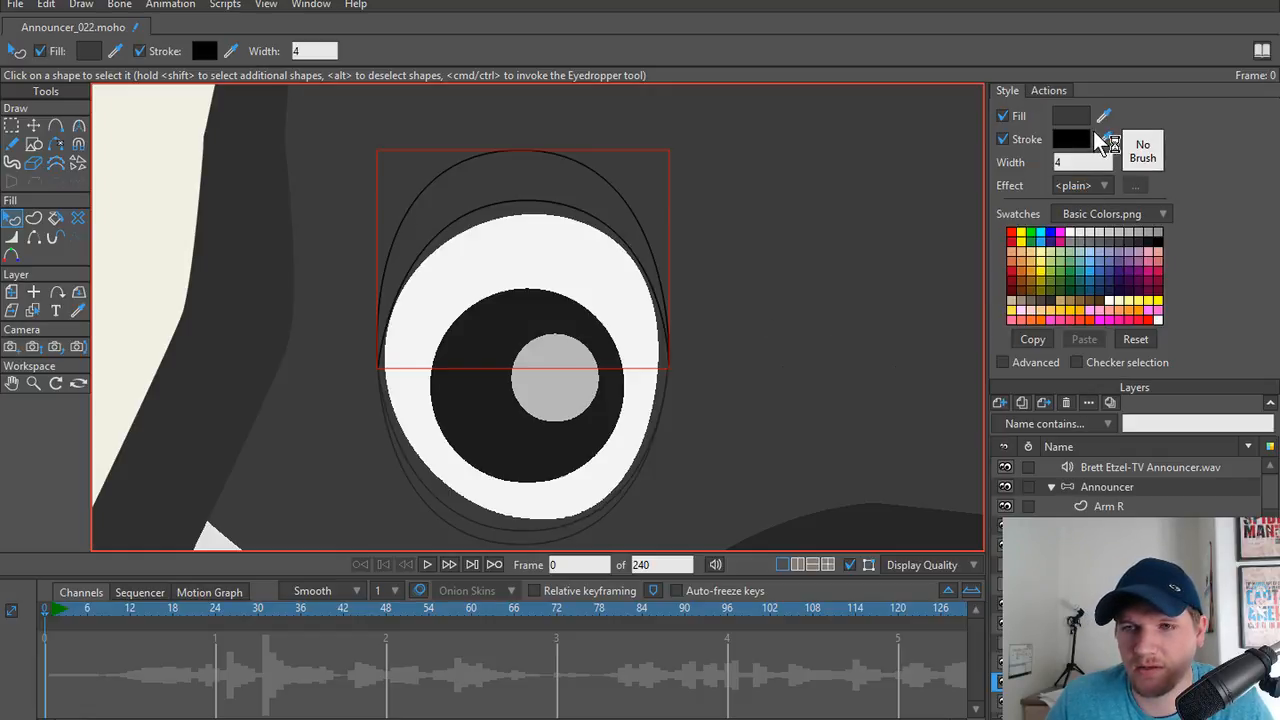
Match the upper lid's stroke colour to the lower lid's thin outline by sampling that outline with the eyedropper.
scroll(723, 288, up, 2)
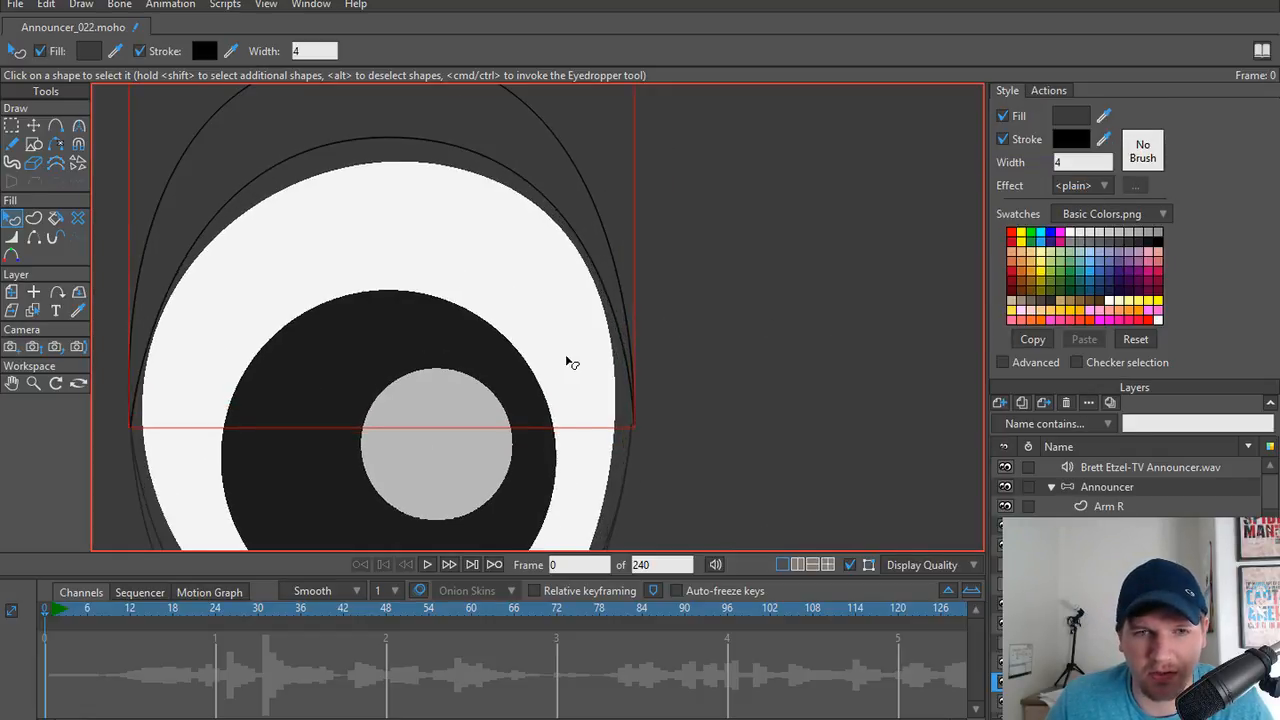
scroll(566, 362, up, 1)
scroll(629, 266, down, 2)
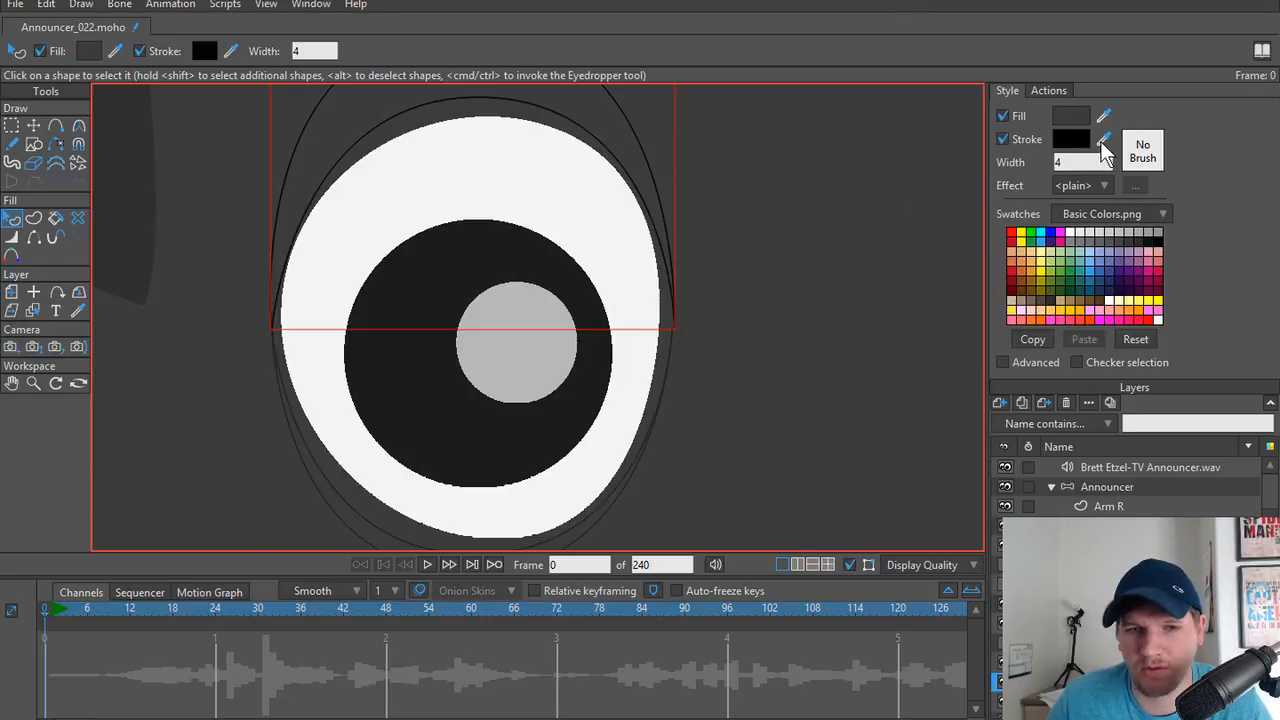
click(1103, 141)
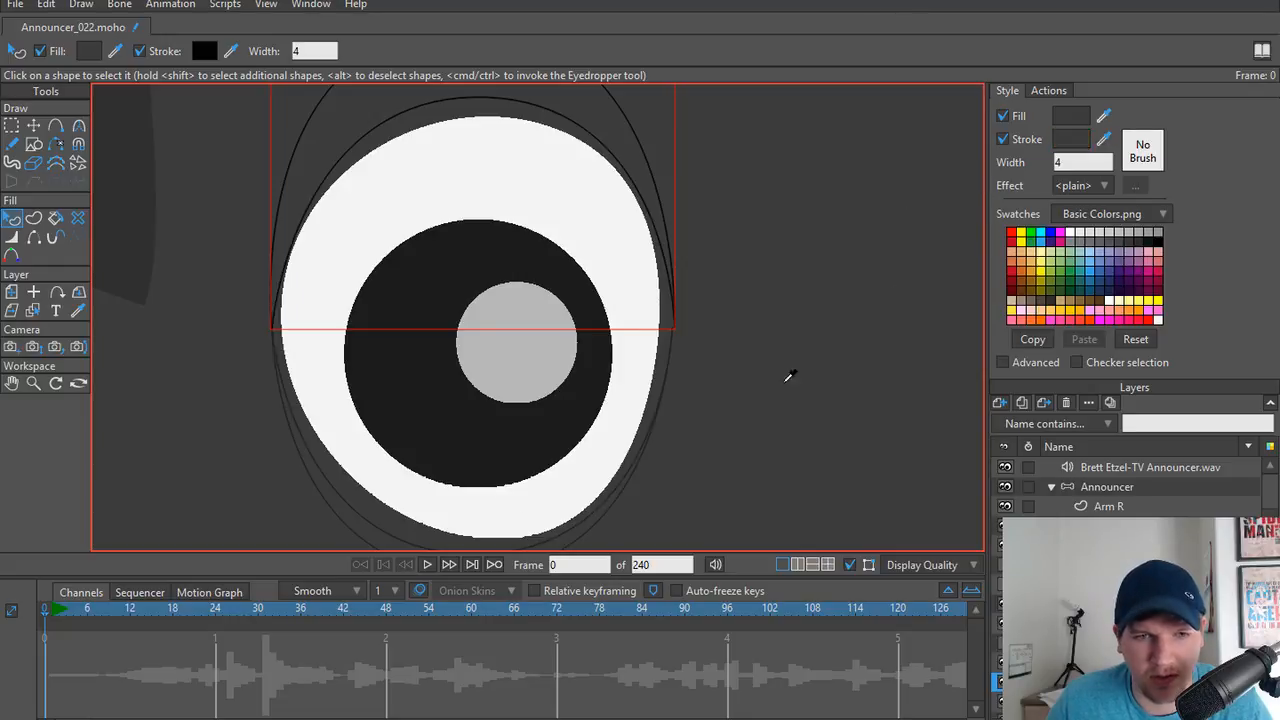
click(349, 515)
scroll(271, 376, up, 4)
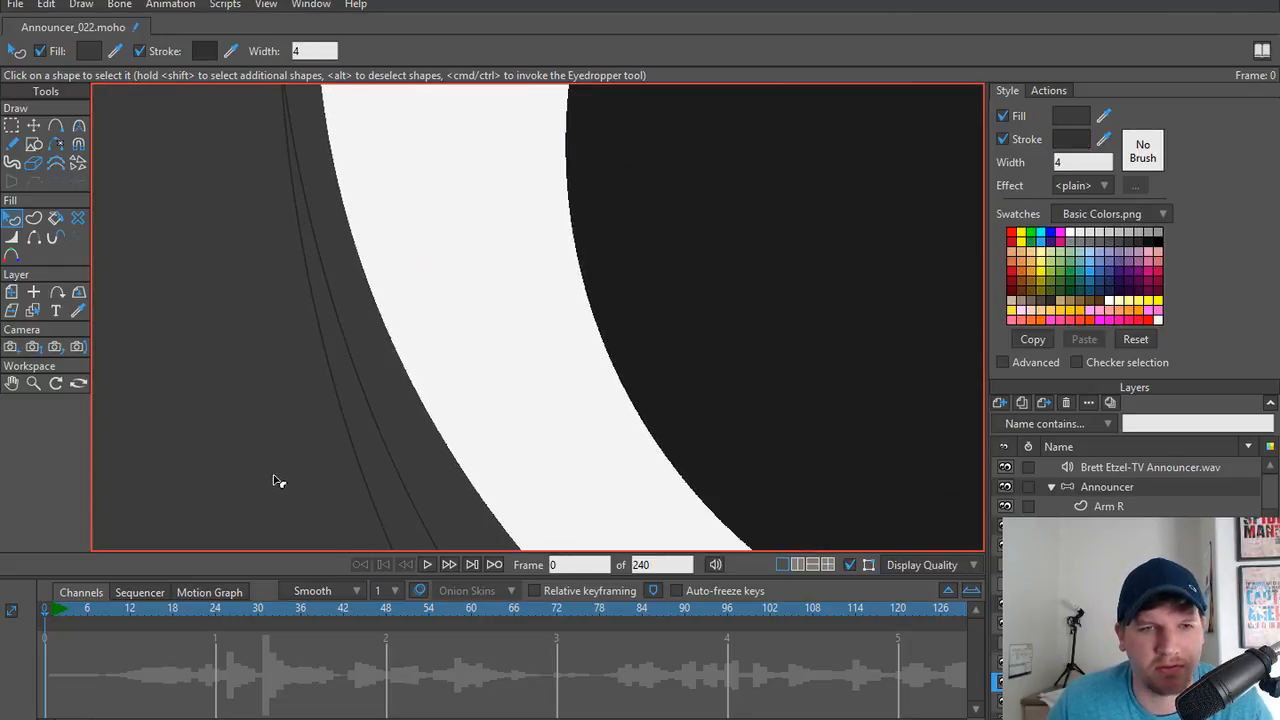
scroll(278, 481, up, 6)
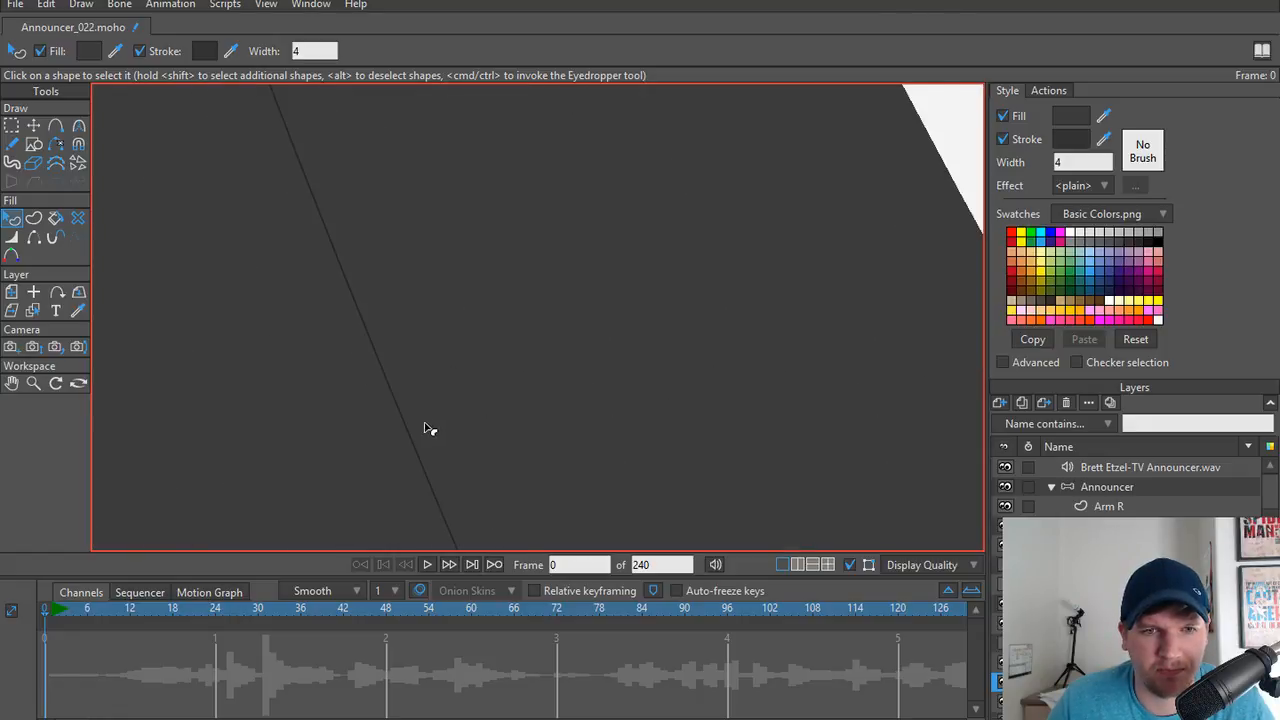
drag(424, 428, 492, 408)
click(1106, 136)
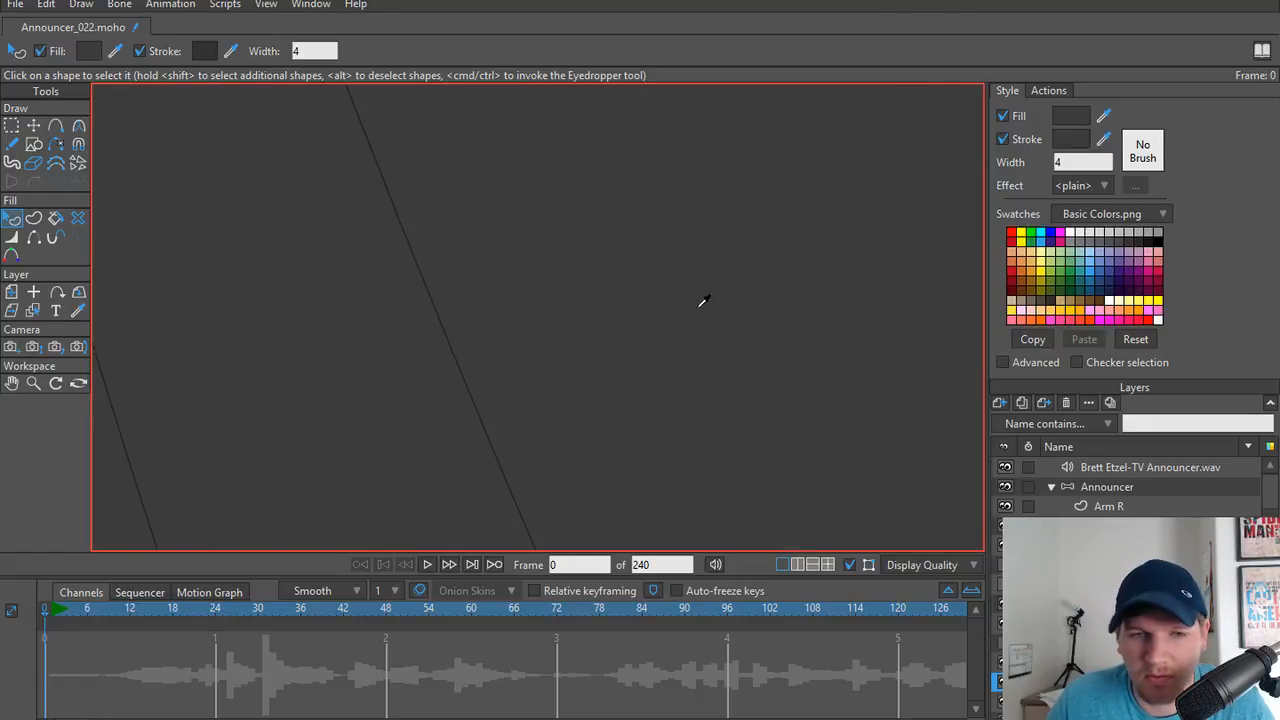
click(471, 378)
scroll(471, 378, down, 8)
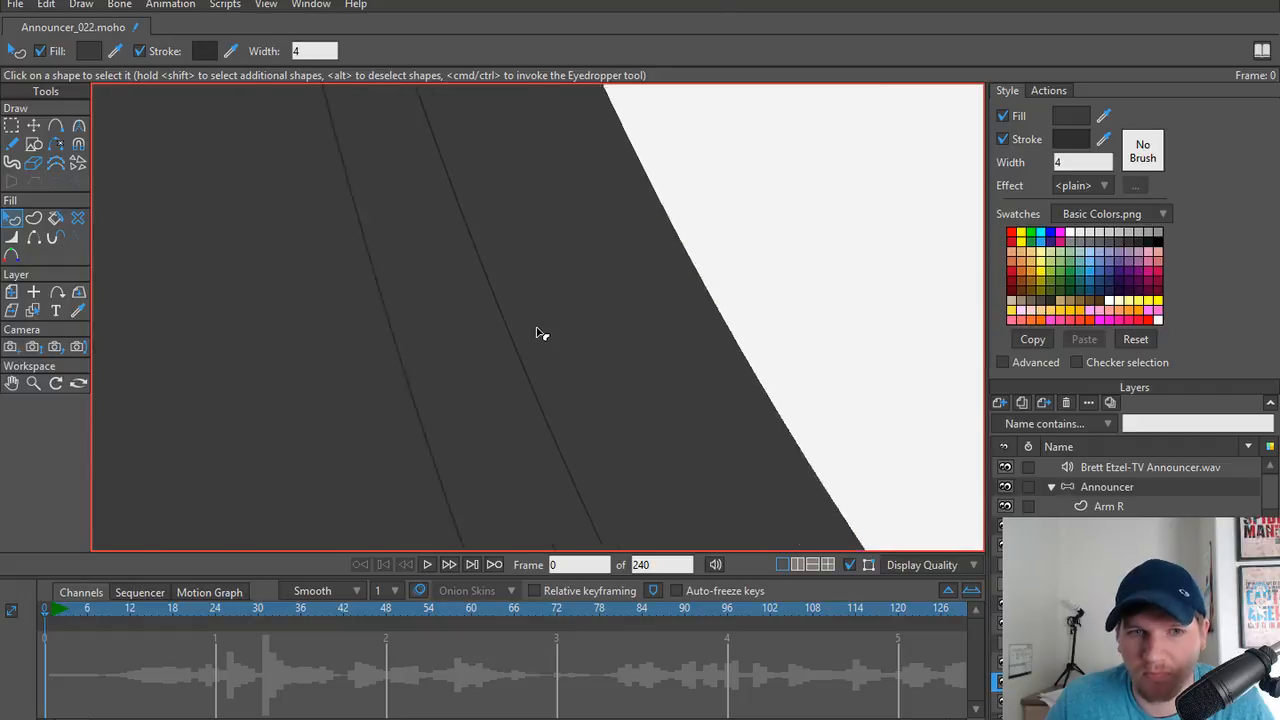
scroll(490, 392, down, 5)
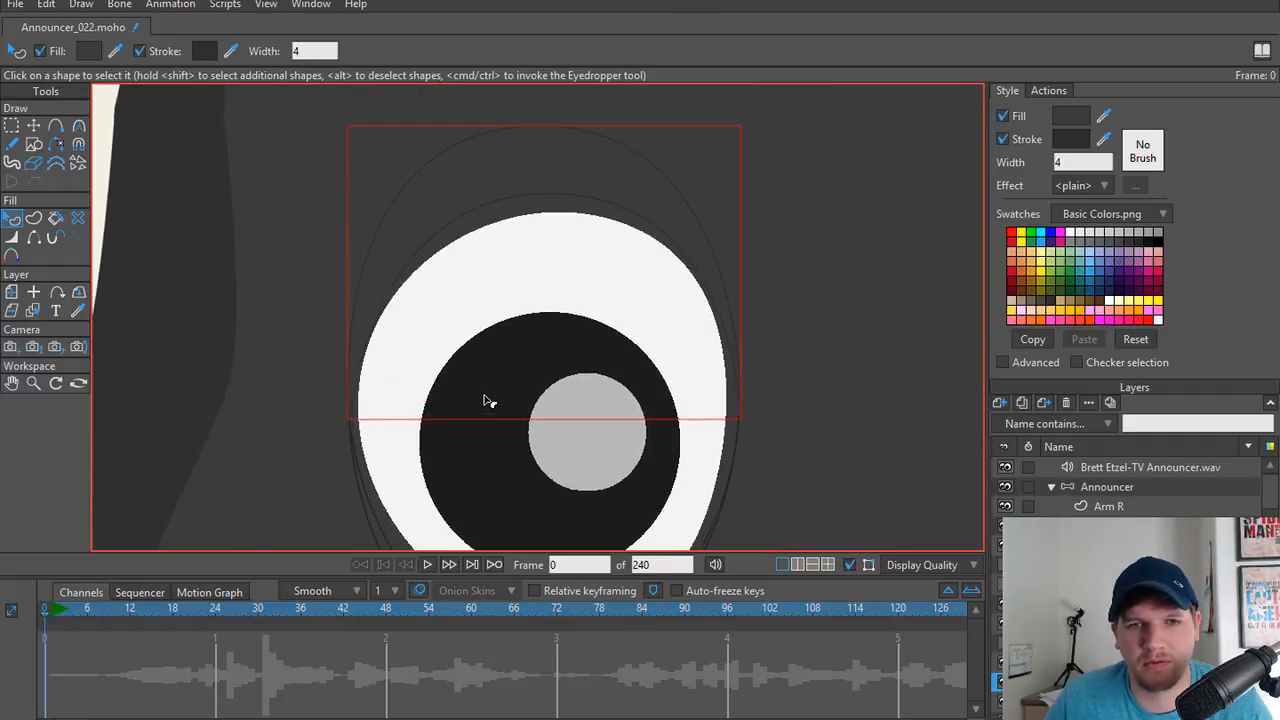
scroll(330, 378, down, 5)
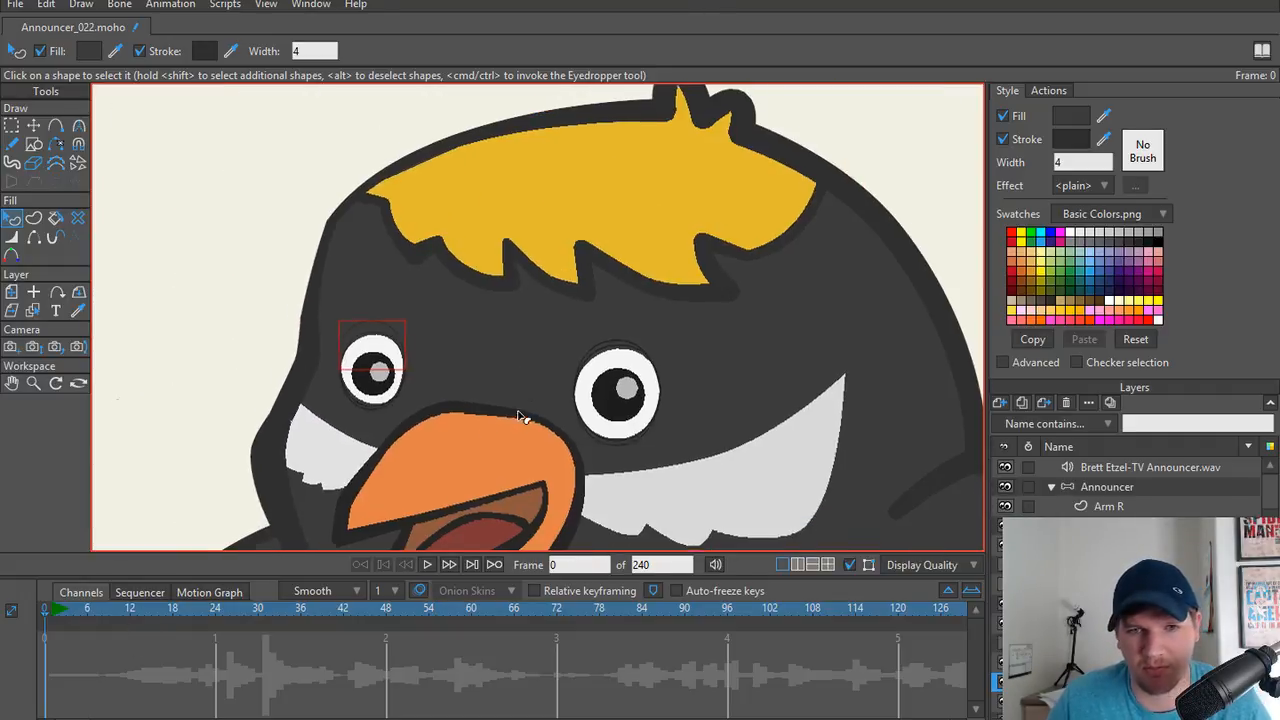
Swing the Eye smart bone on the Announcer layer to examine how both eyes close.
click(1157, 470)
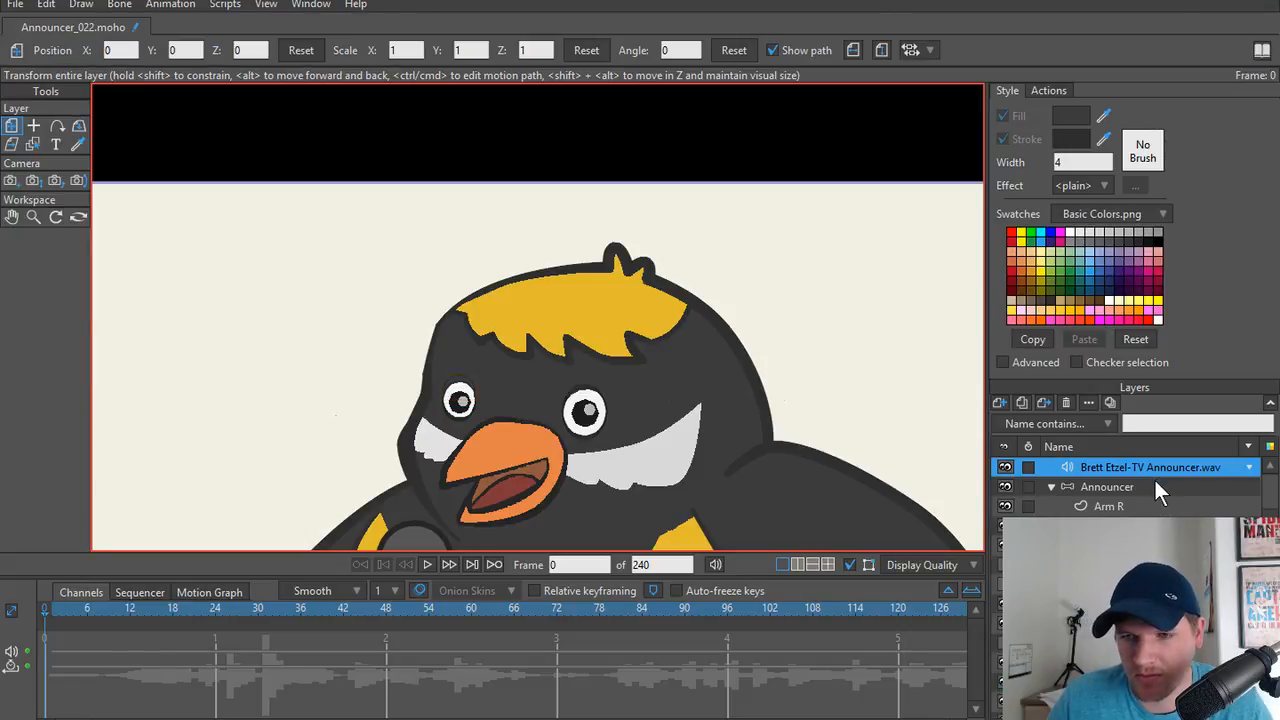
click(1153, 484)
drag(828, 325, 706, 295)
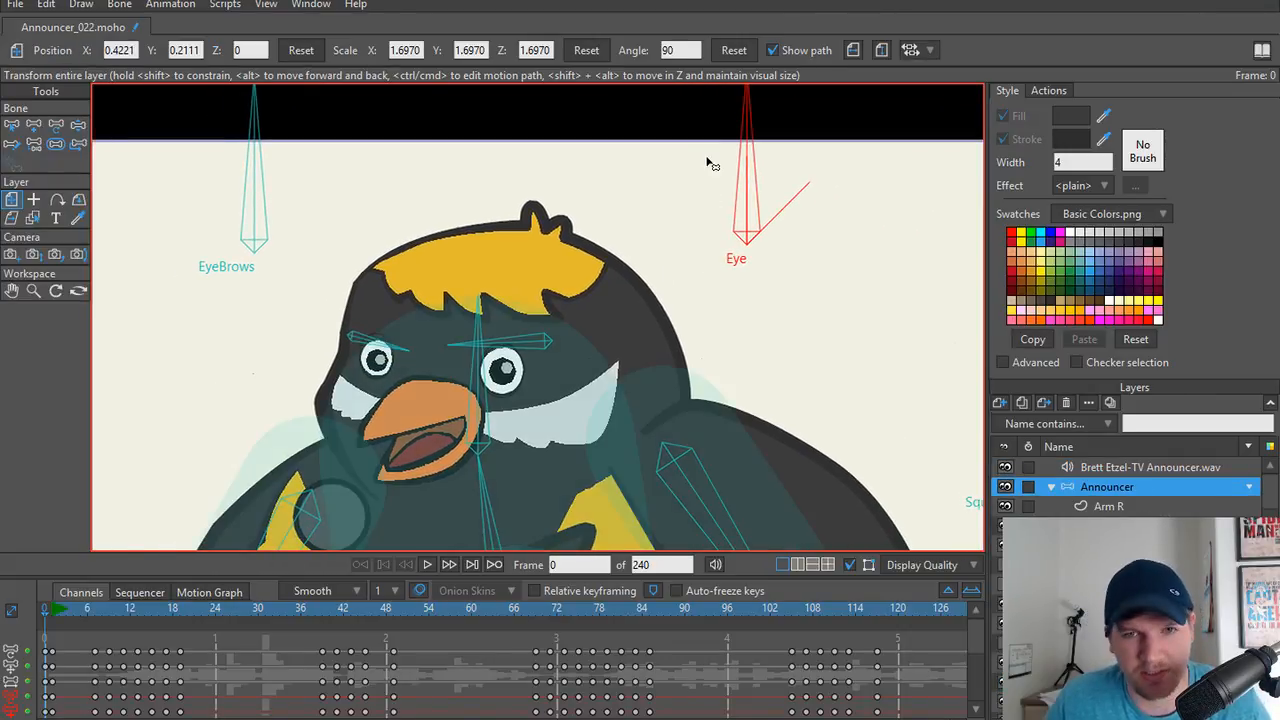
key(z)
drag(748, 165, 864, 267)
scroll(456, 400, up, 5)
drag(210, 342, 307, 390)
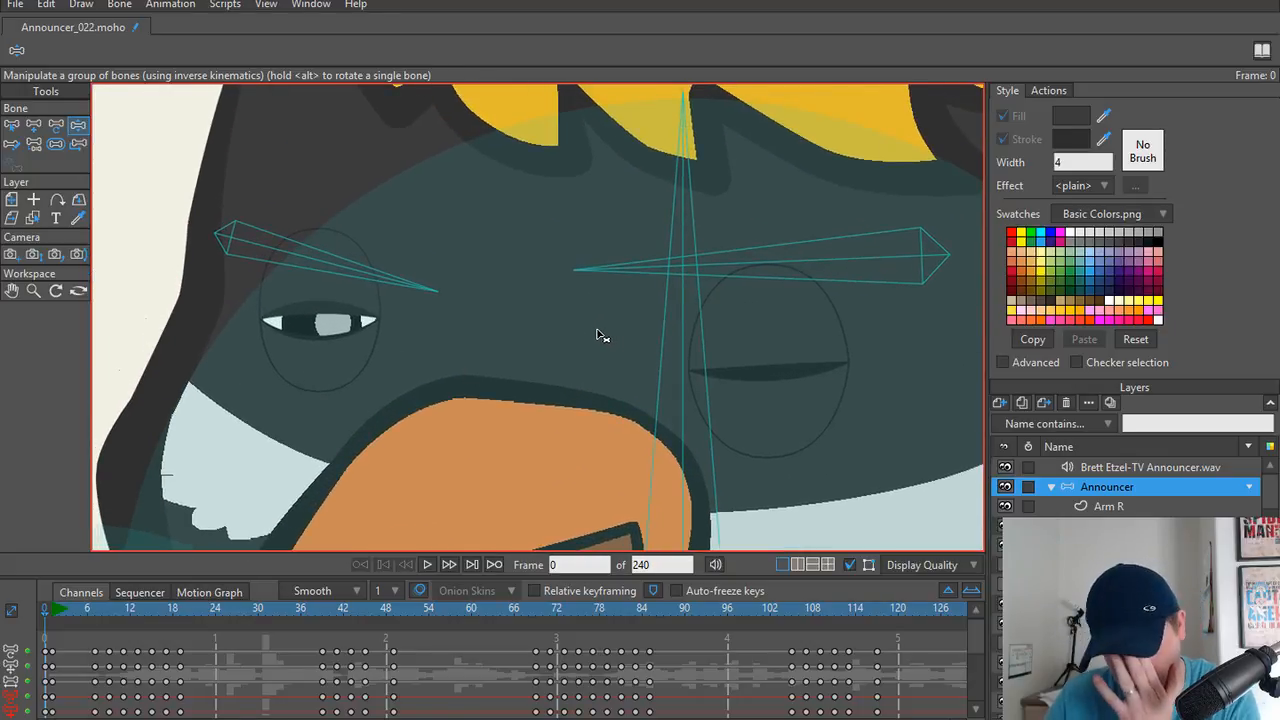
scroll(435, 350, down, 5)
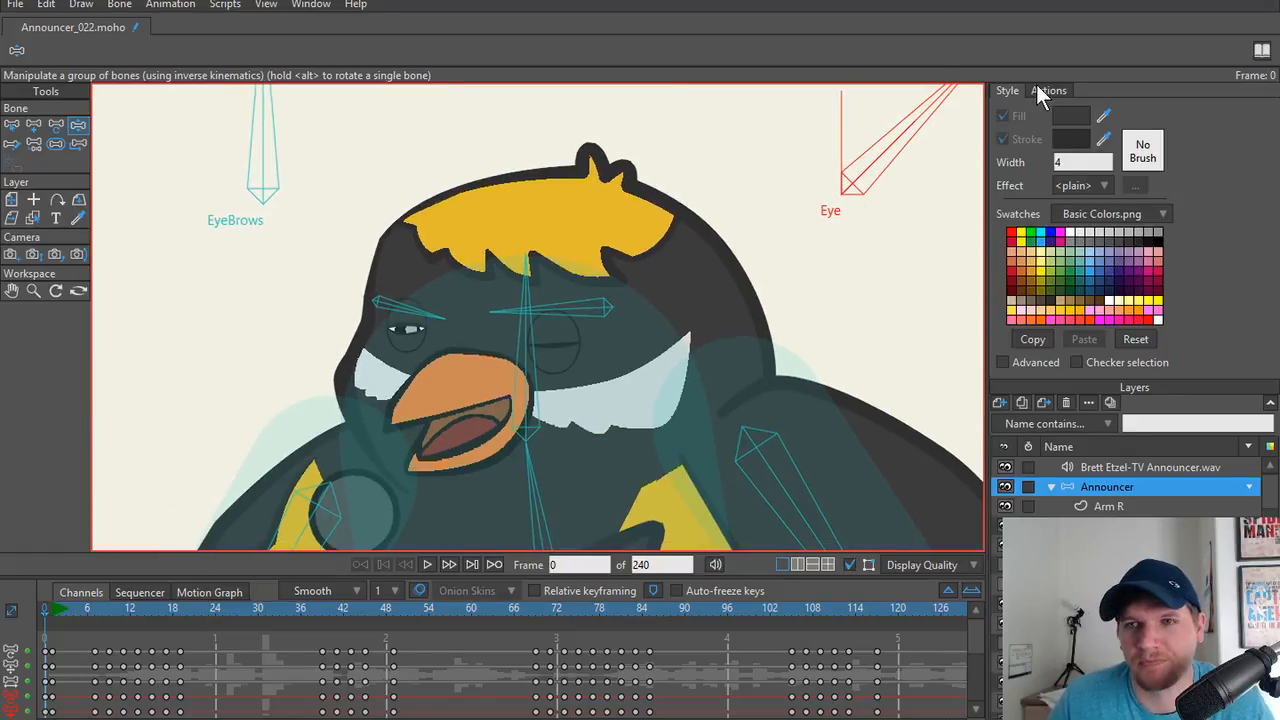
Open the Eye action at frame 24 and select the layer holding both eyes' lids.
click(1049, 90)
double_click(1016, 194)
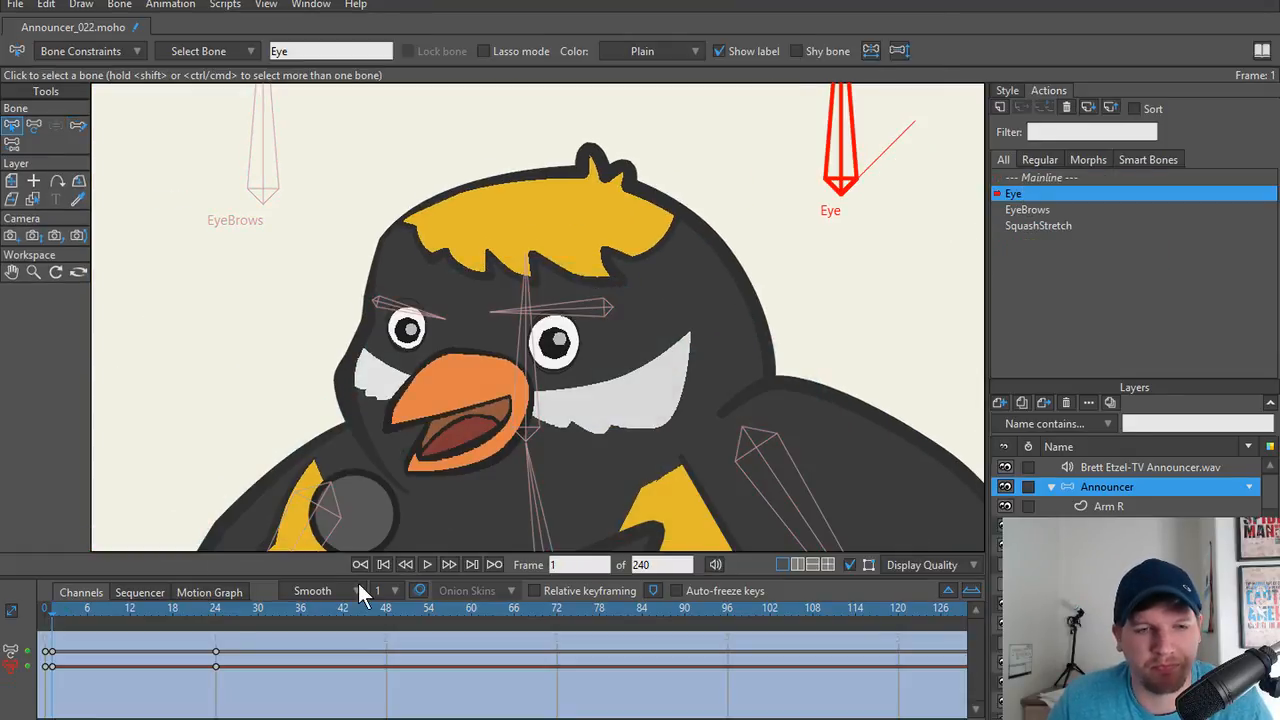
drag(31, 609, 215, 610)
scroll(648, 311, up, 5)
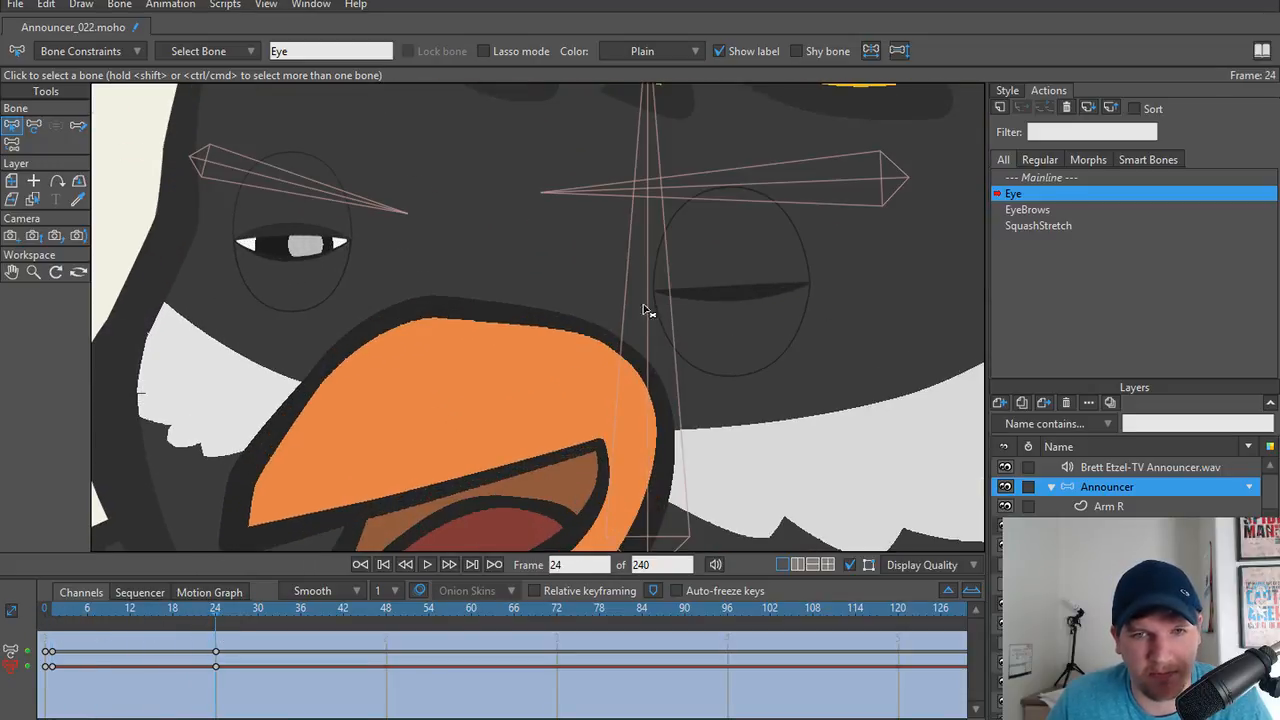
ctrl+alt+click(730, 352)
drag(189, 617, 217, 619)
scroll(395, 270, up, 6)
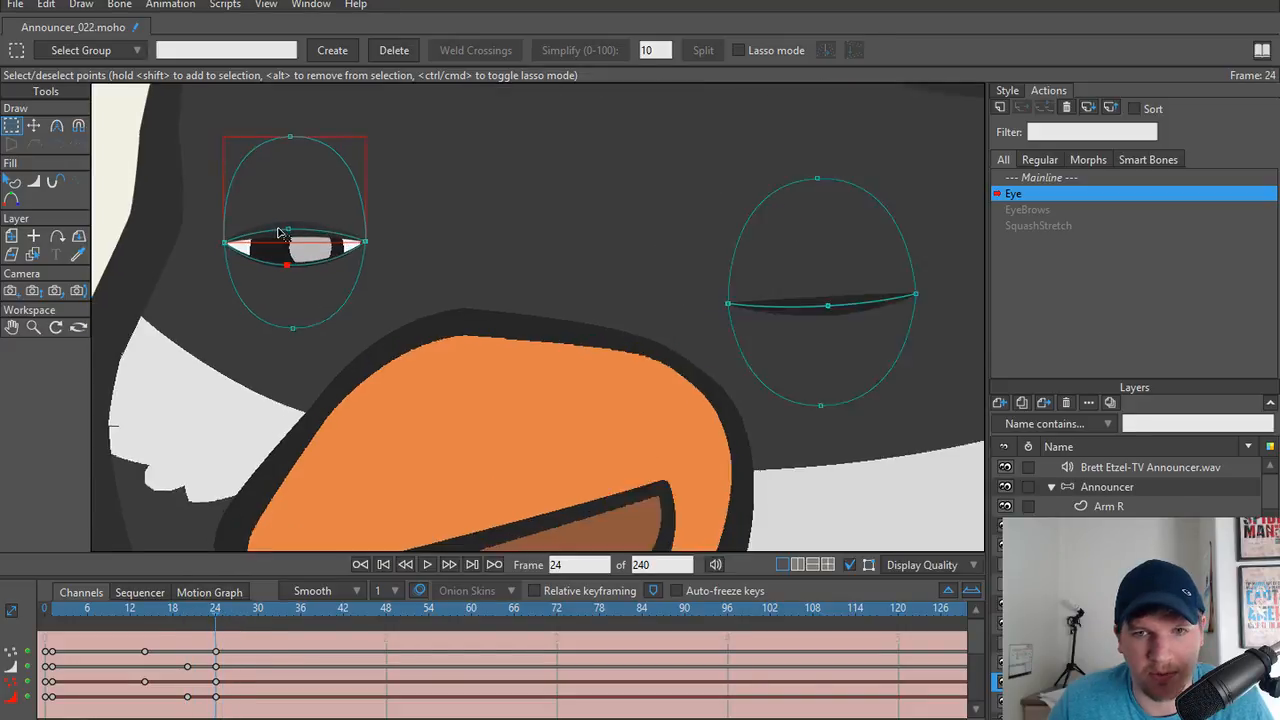
Bring the smaller eye's upper and lower lid middle points back together so the eye is fully closed.
key(t)
drag(395, 285, 393, 315)
scroll(393, 314, up, 5)
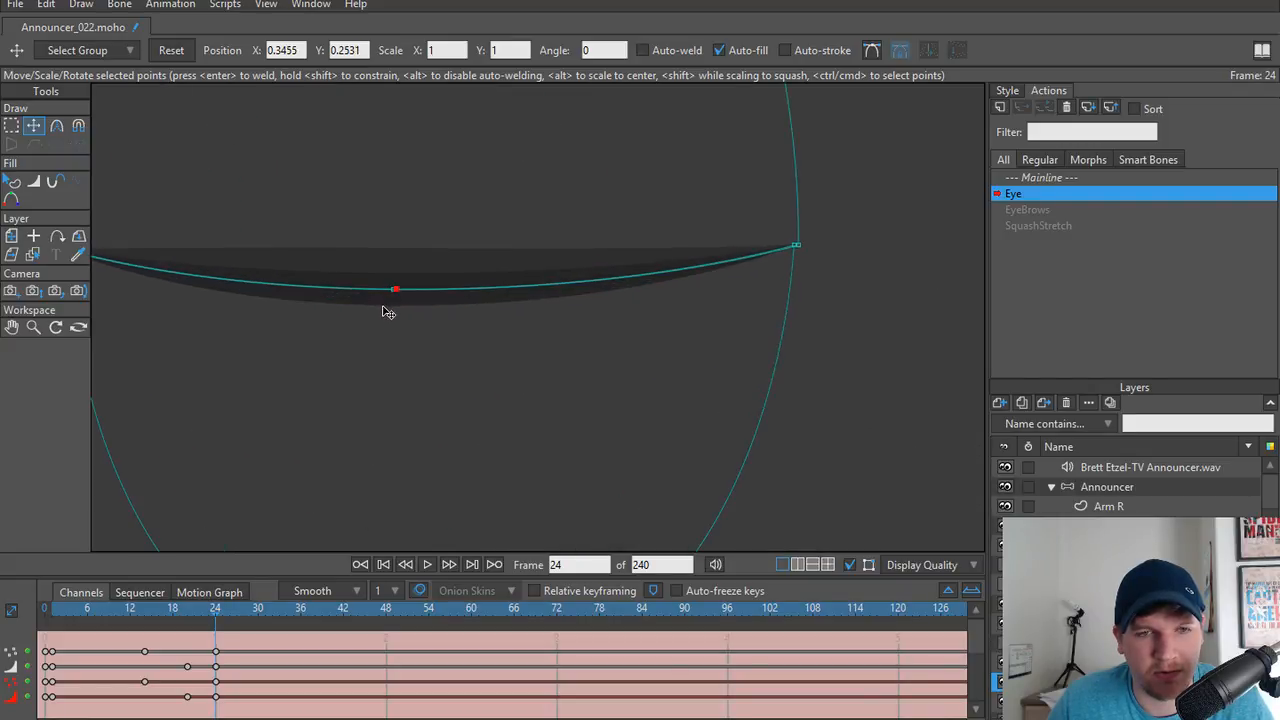
Set the line width at the smaller eye's middle lid point to 30 percent and render frame 24 to check it.
key(g)
key(w)
mouse_move(396, 292)
mouse_down()
mouse_move(374, 291)
mouse_move(400, 294)
mouse_up()
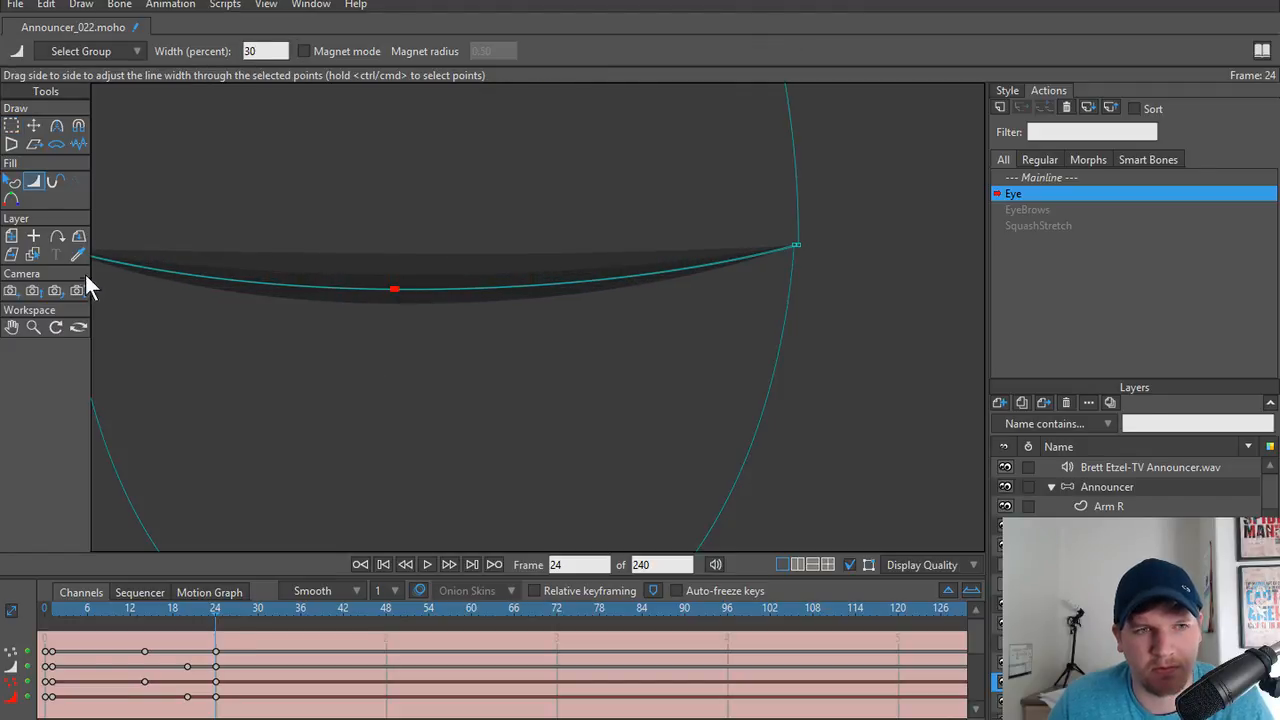
scroll(523, 357, down, 5)
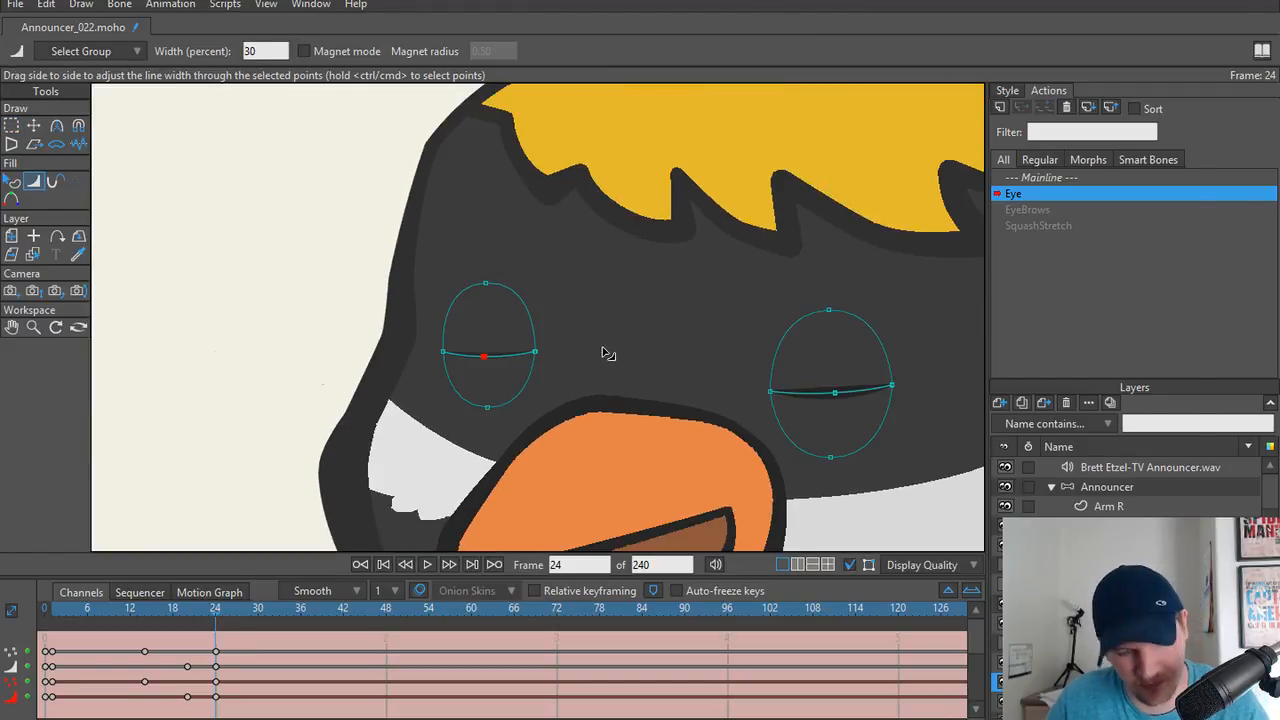
key(ctrl+r)
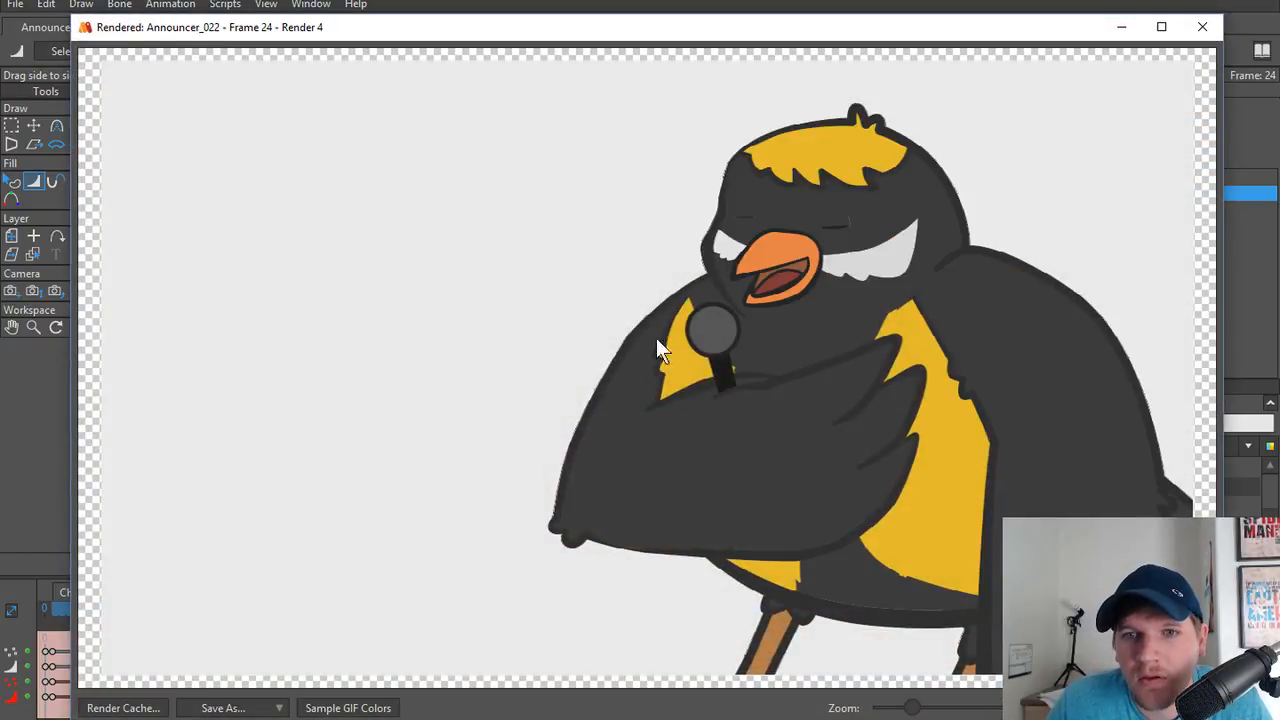
click(1202, 27)
scroll(434, 397, up, 3)
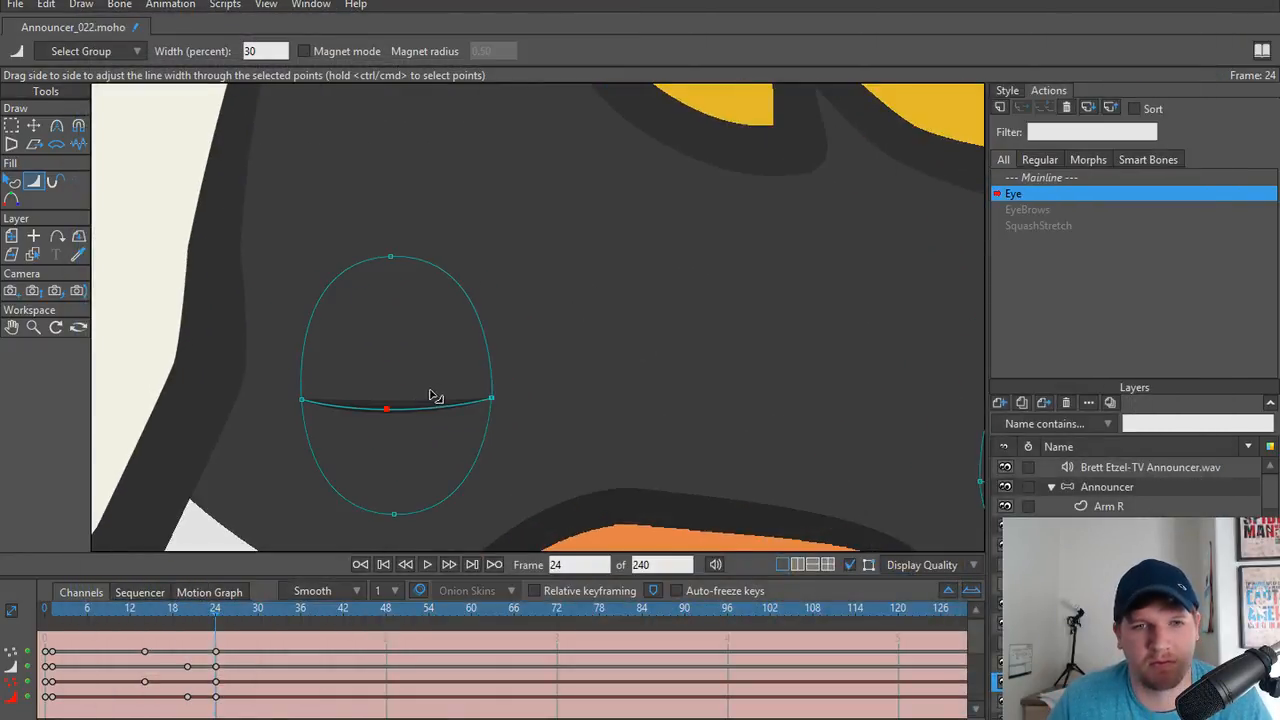
Set the line width at the smaller eye's middle lid point to 44 percent and render the frame again.
scroll(466, 371, down, 3)
scroll(432, 410, up, 3)
key(t)
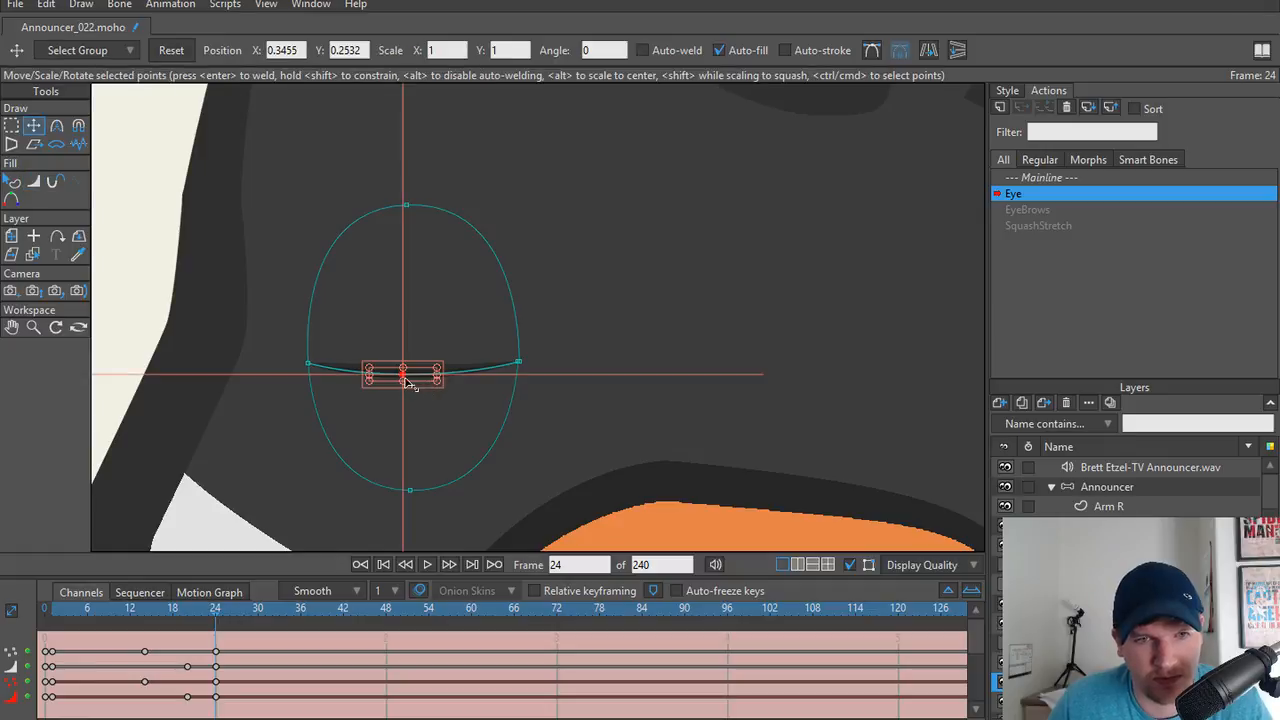
key(w)
drag(401, 378, 409, 383)
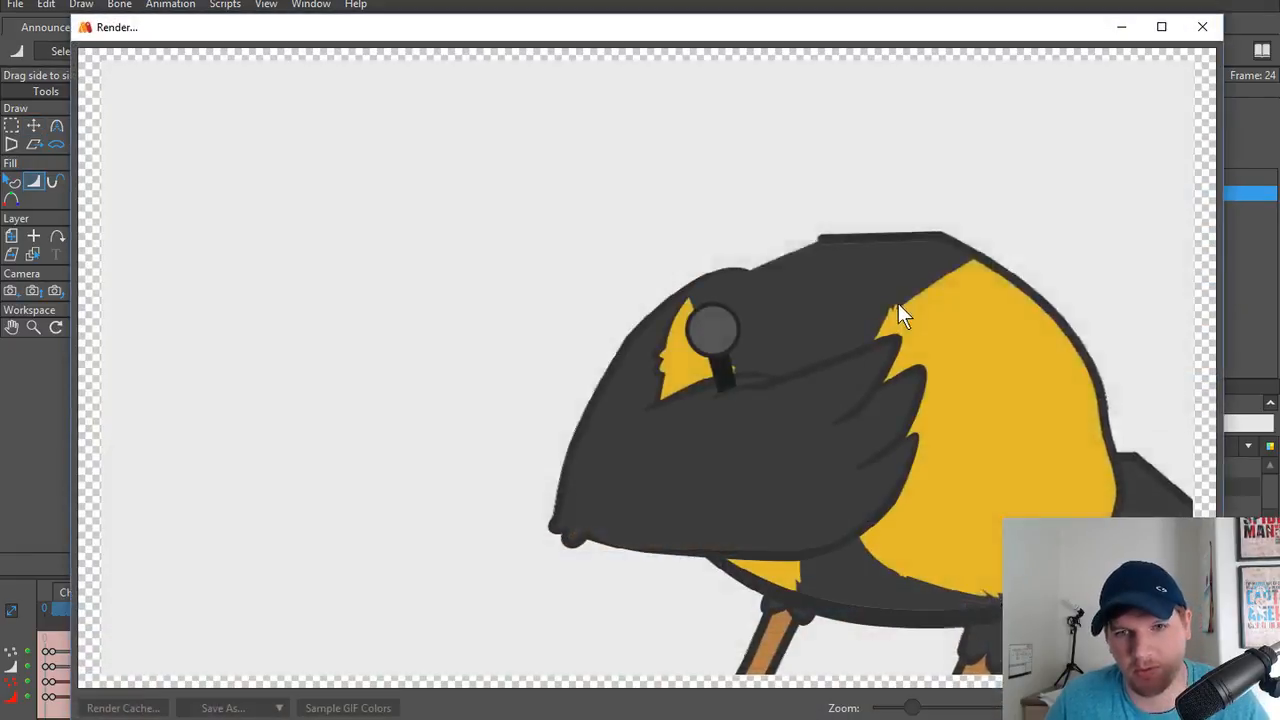
key(ctrl+r)
click(1202, 27)
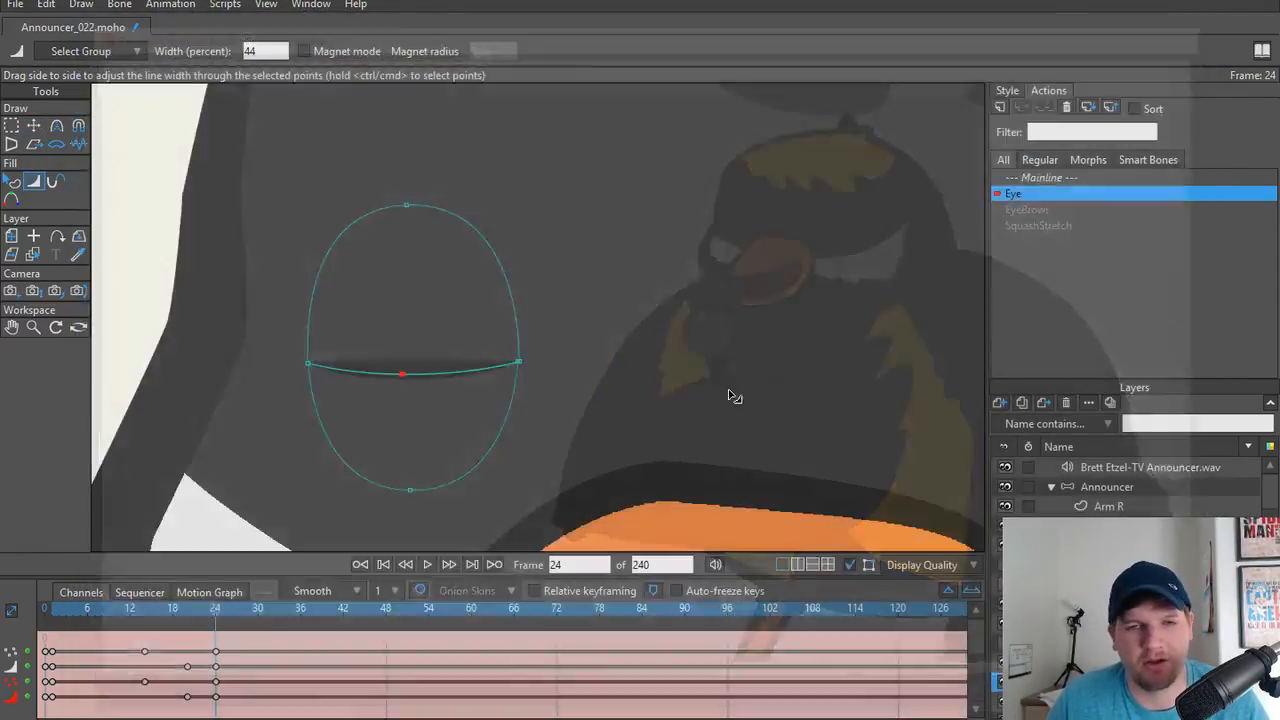
Scrub the last frames up to 24 and compare the closed lid lines of both eyes.
scroll(680, 410, up, 2)
scroll(363, 452, down, 2)
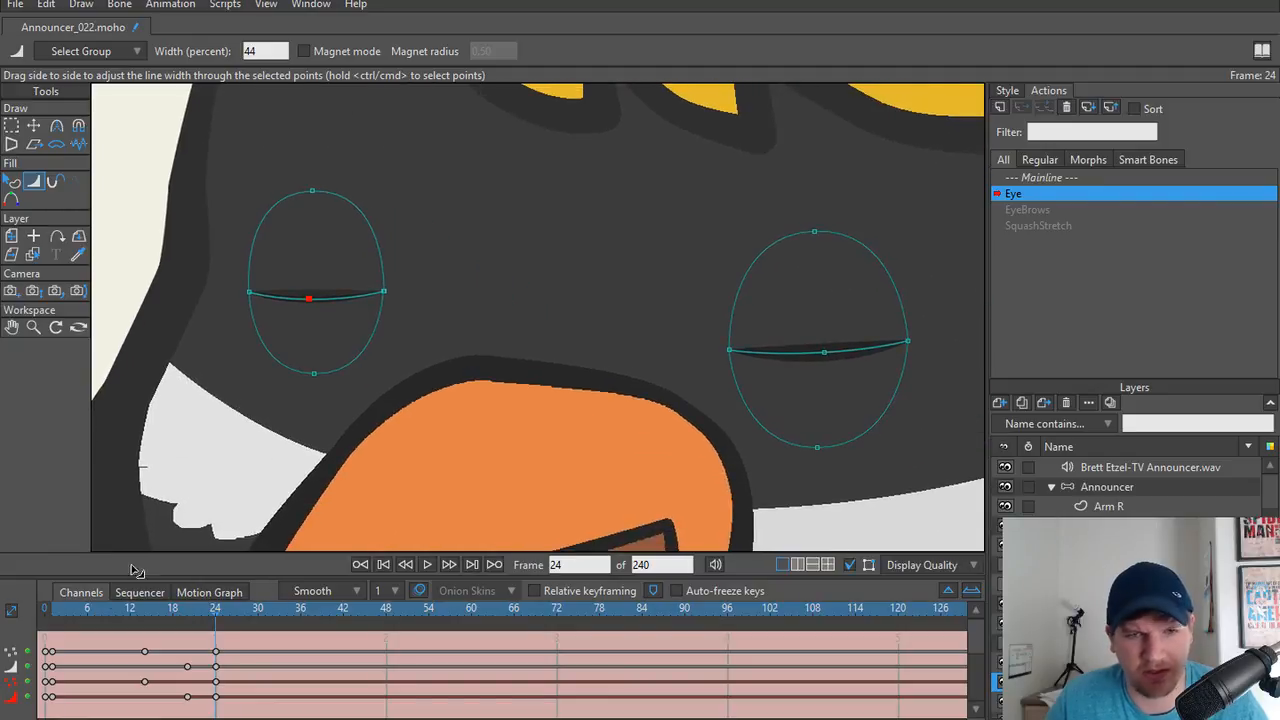
click(185, 615)
drag(182, 611, 215, 611)
scroll(302, 328, up, 3)
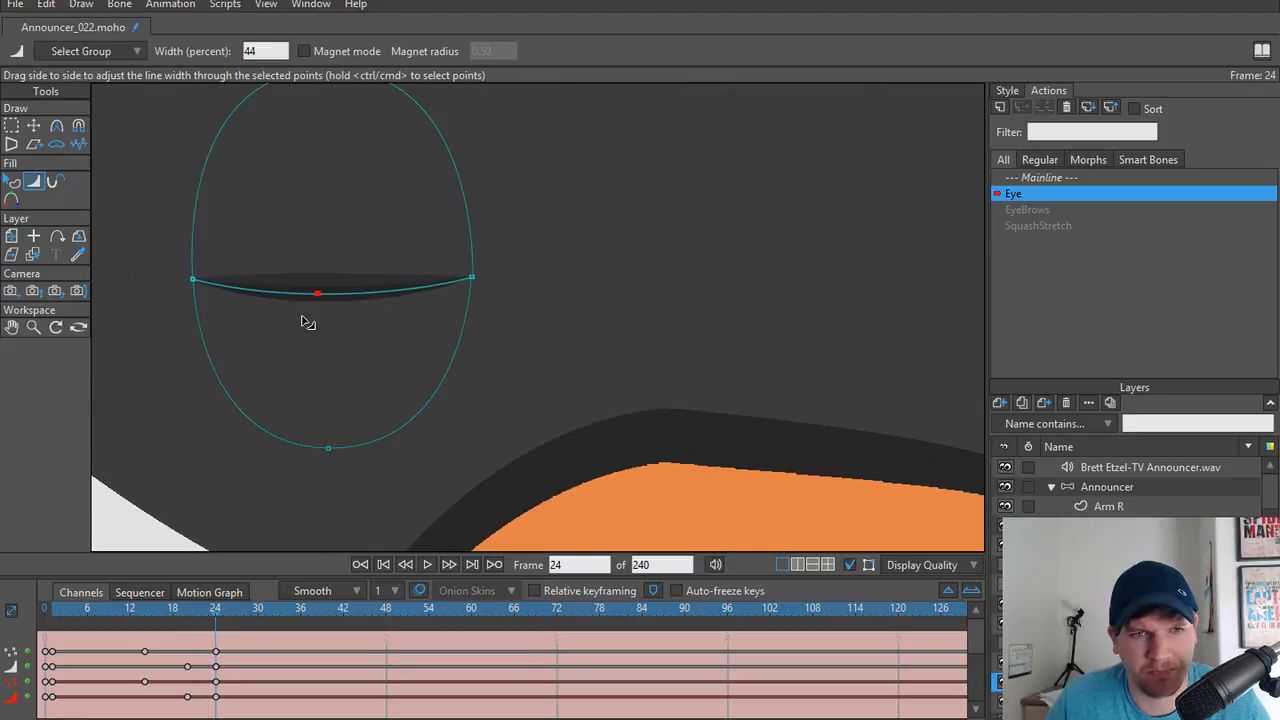
scroll(451, 334, down, 4)
scroll(380, 336, up, 2)
scroll(398, 333, up, 2)
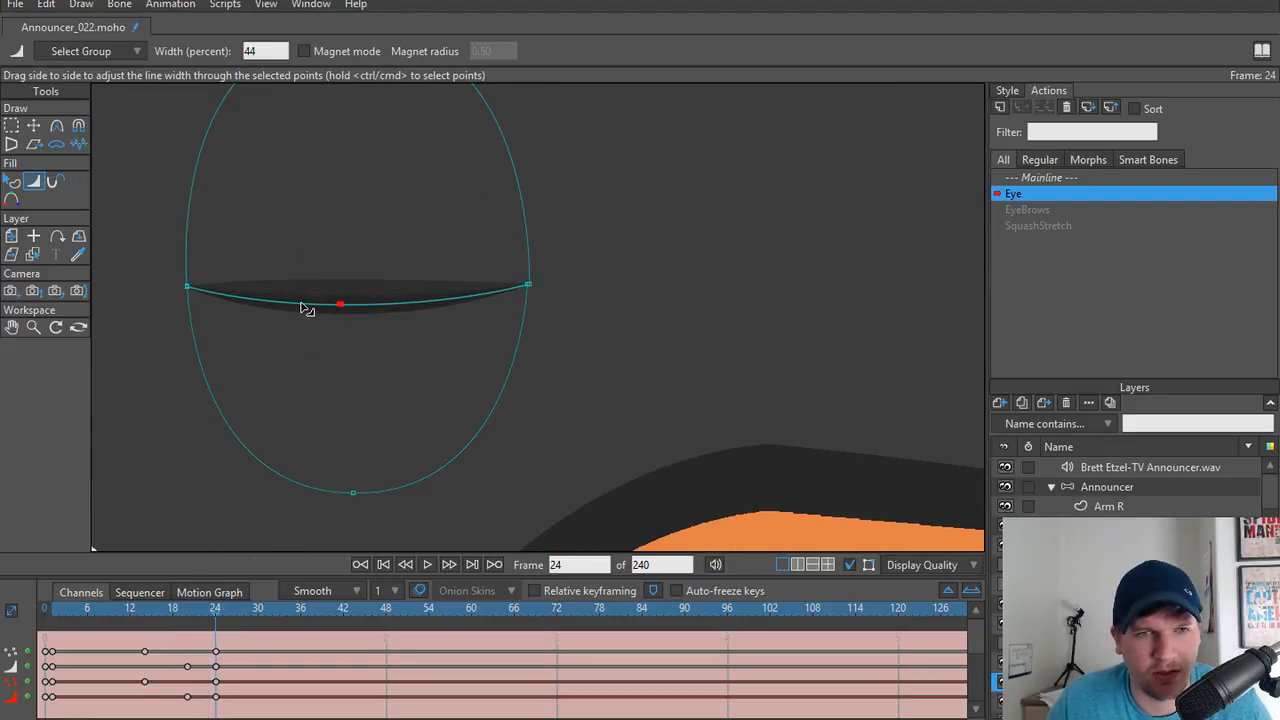
Inspect the fill and stroke style of the smaller eye's upper and lower lid shapes in turn.
key(q)
click(337, 291)
click(360, 312)
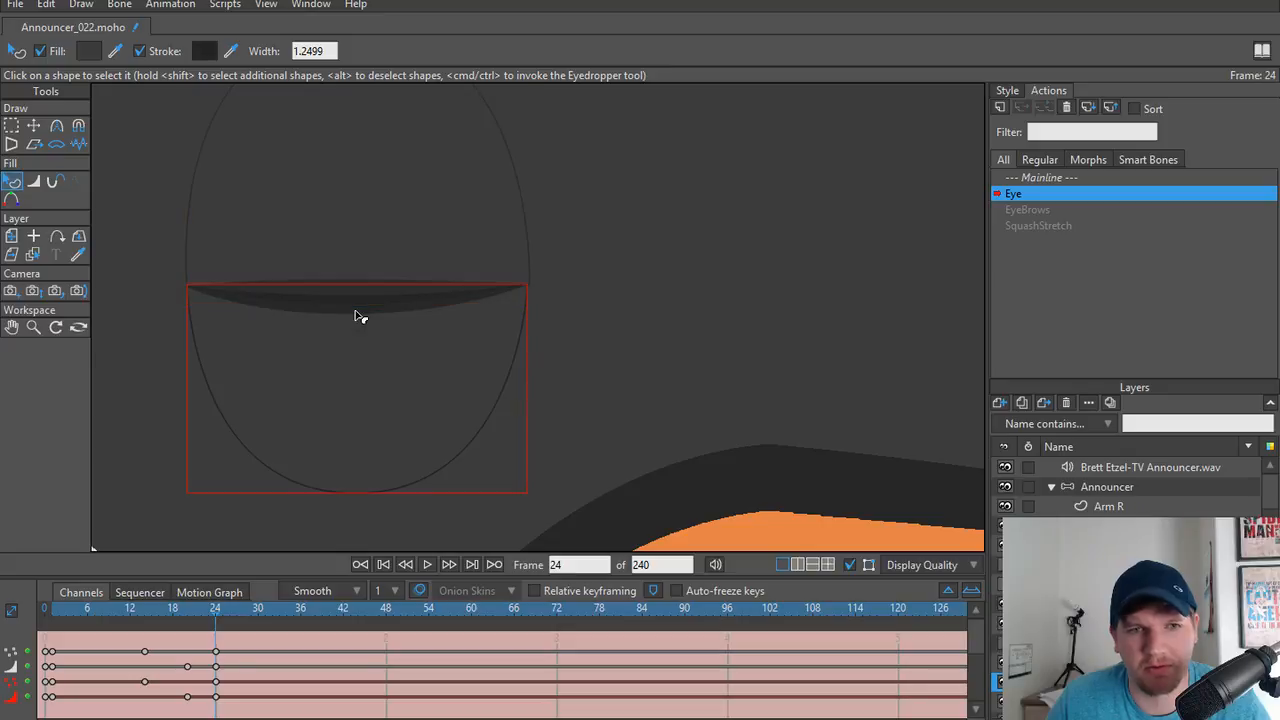
click(351, 291)
click(1007, 91)
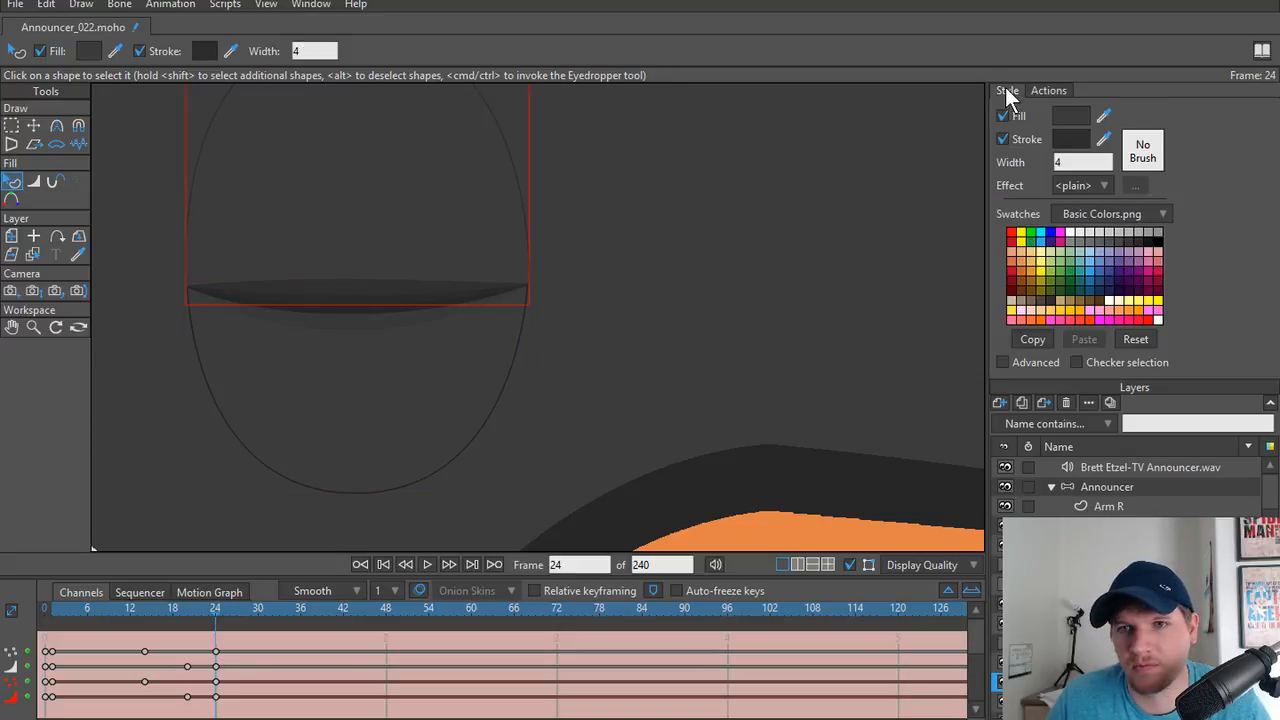
click(336, 313)
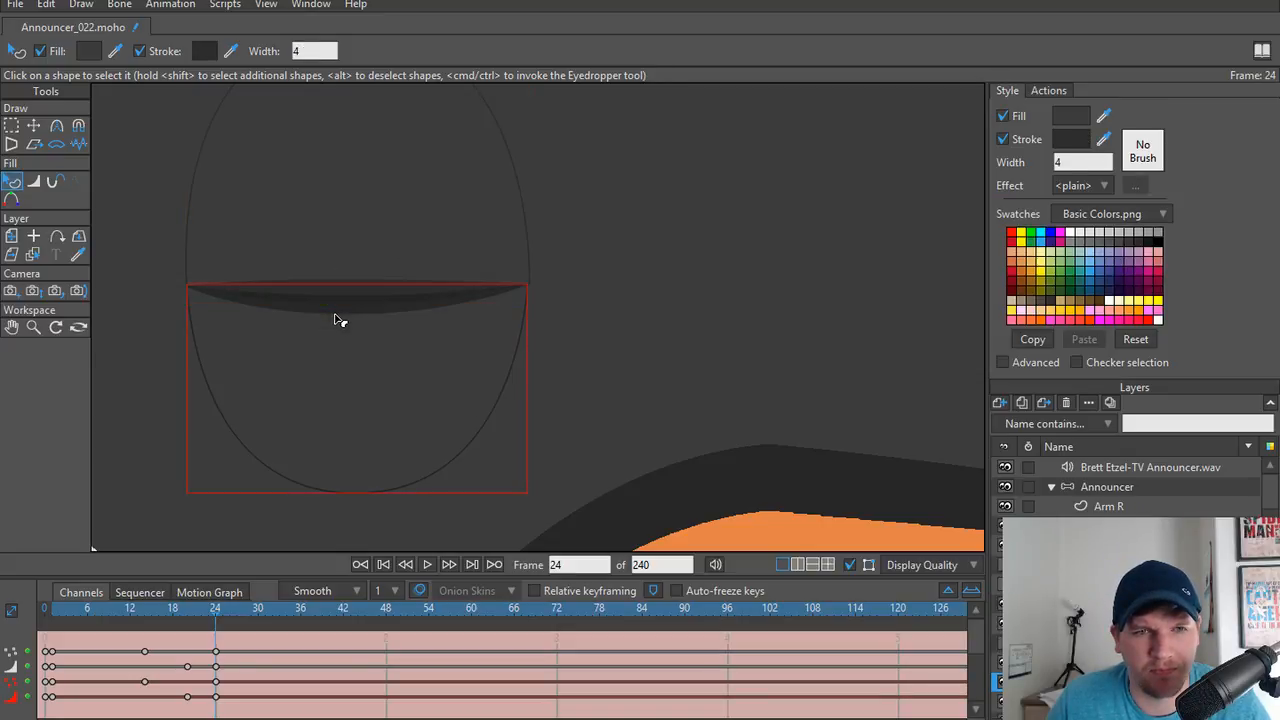
click(362, 290)
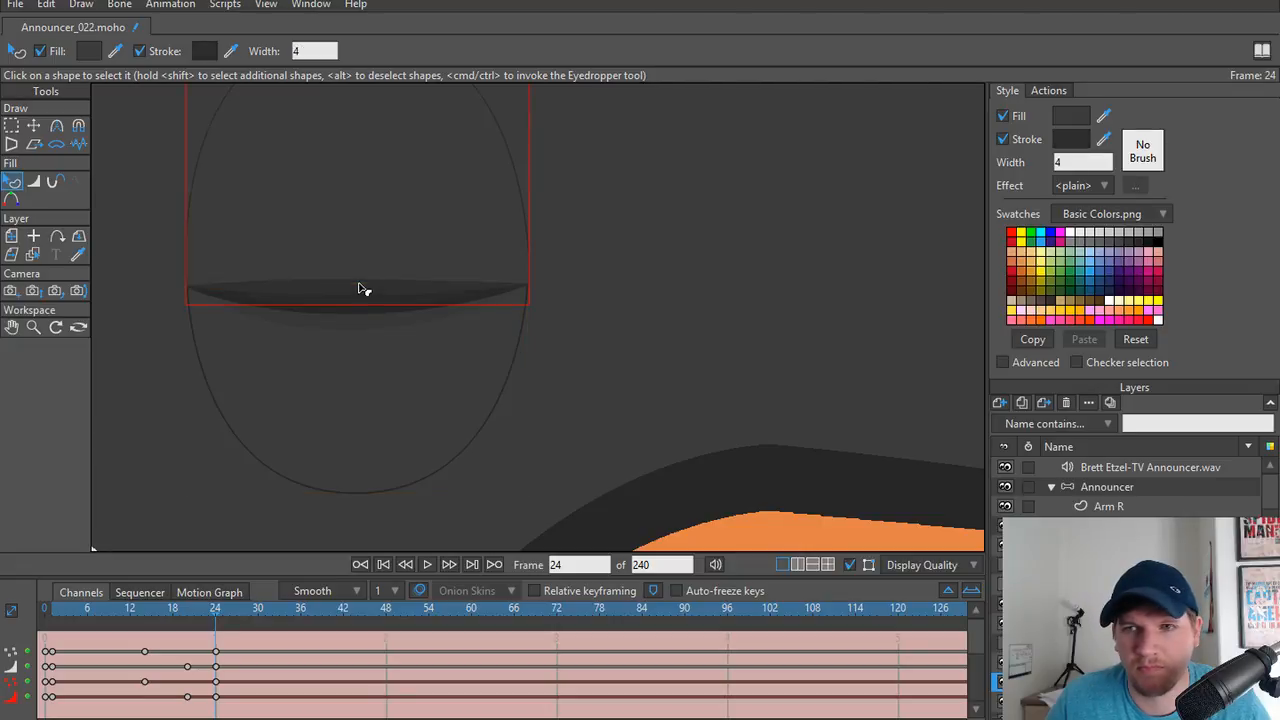
click(362, 320)
scroll(137, 306, down, 3)
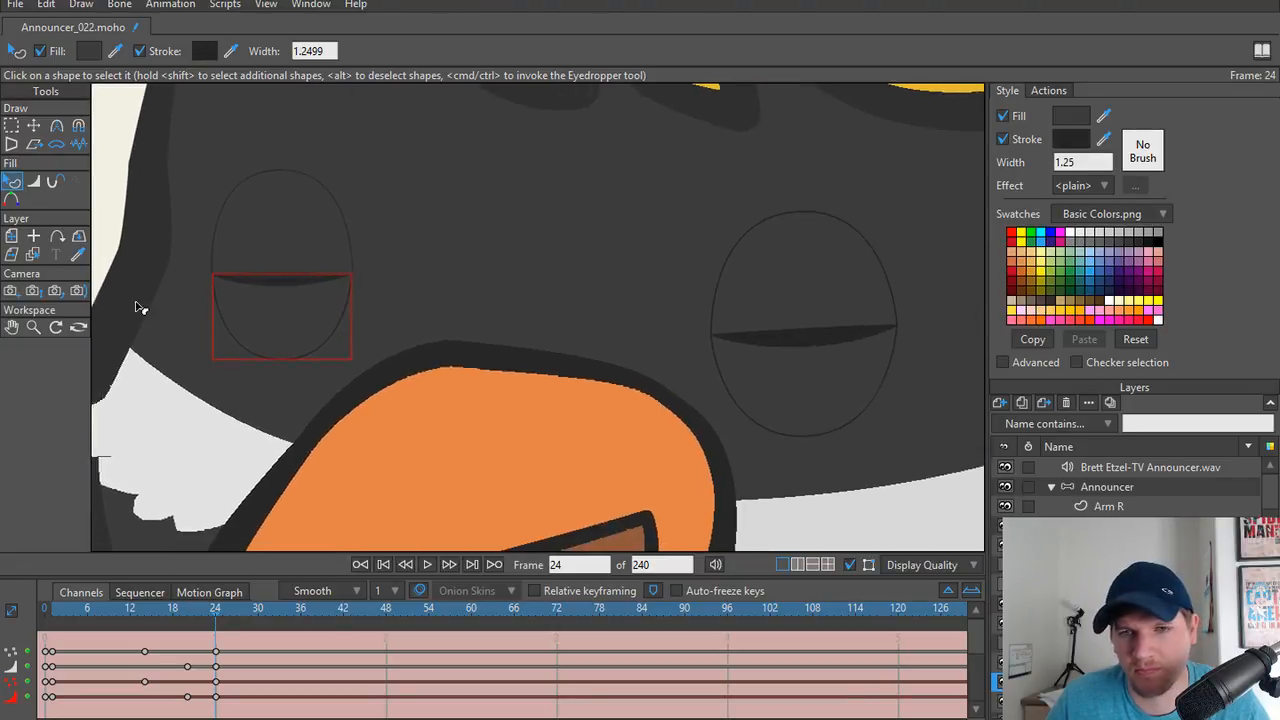
Check the stroke colour of the bigger eye's lower lid, and compare it with the smaller eye's lower lid.
click(806, 345)
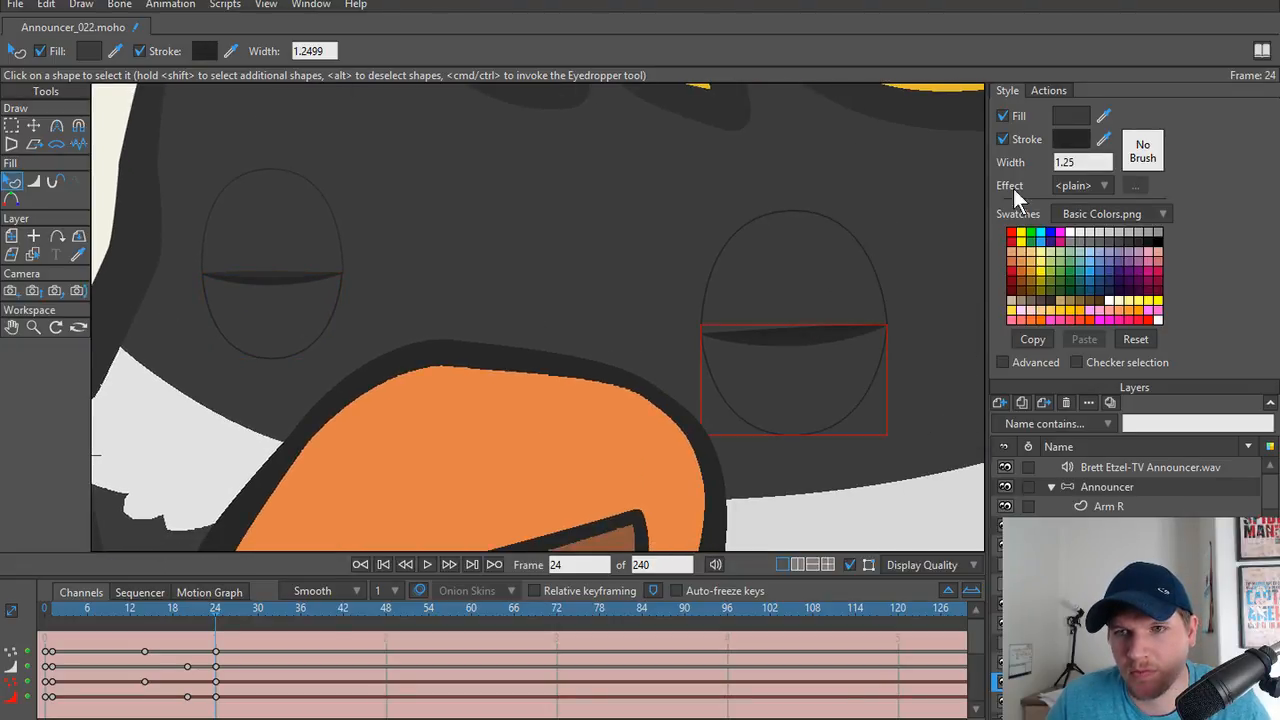
click(1071, 117)
click(962, 407)
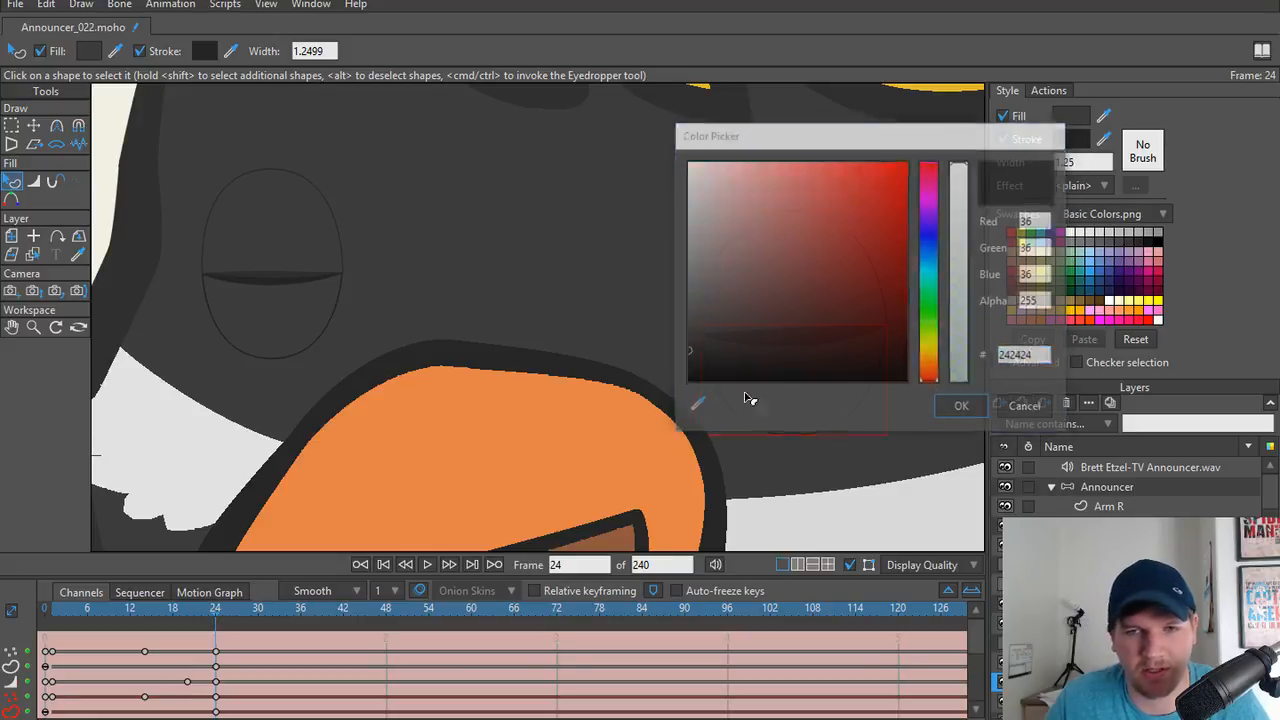
scroll(640, 354, up, 3)
scroll(563, 325, up, 2)
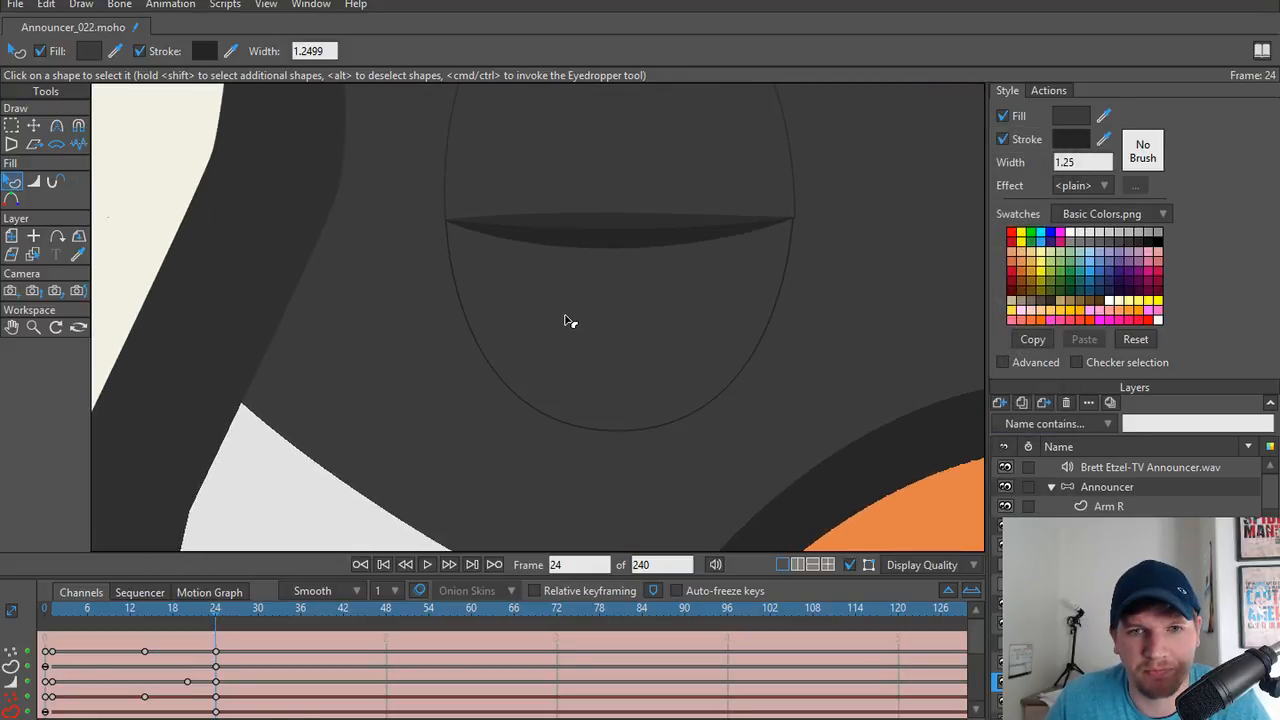
click(641, 246)
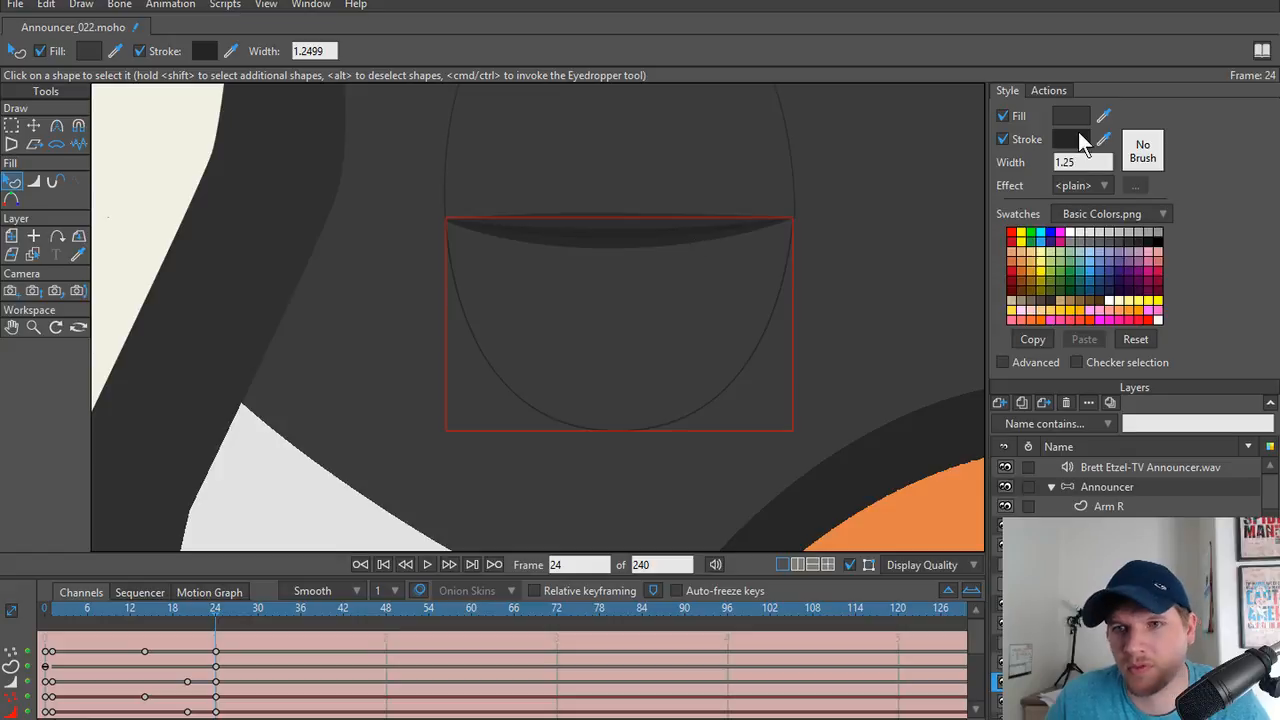
click(1078, 133)
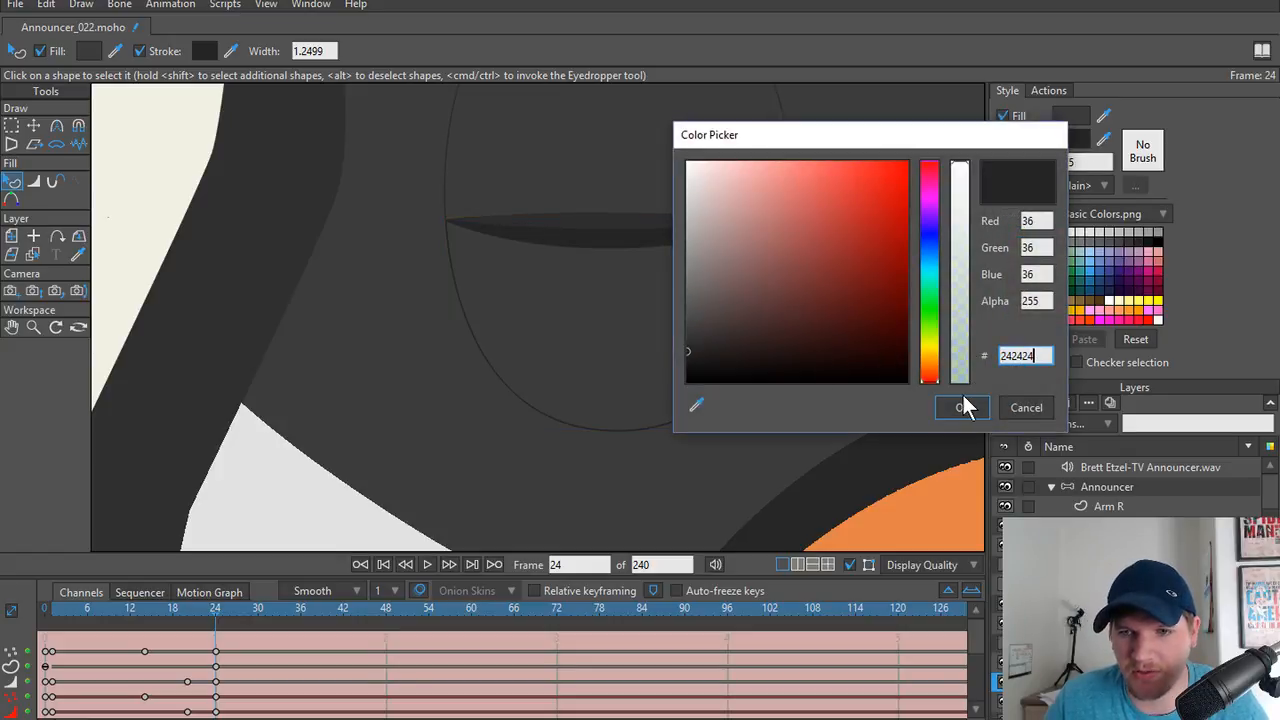
click(964, 406)
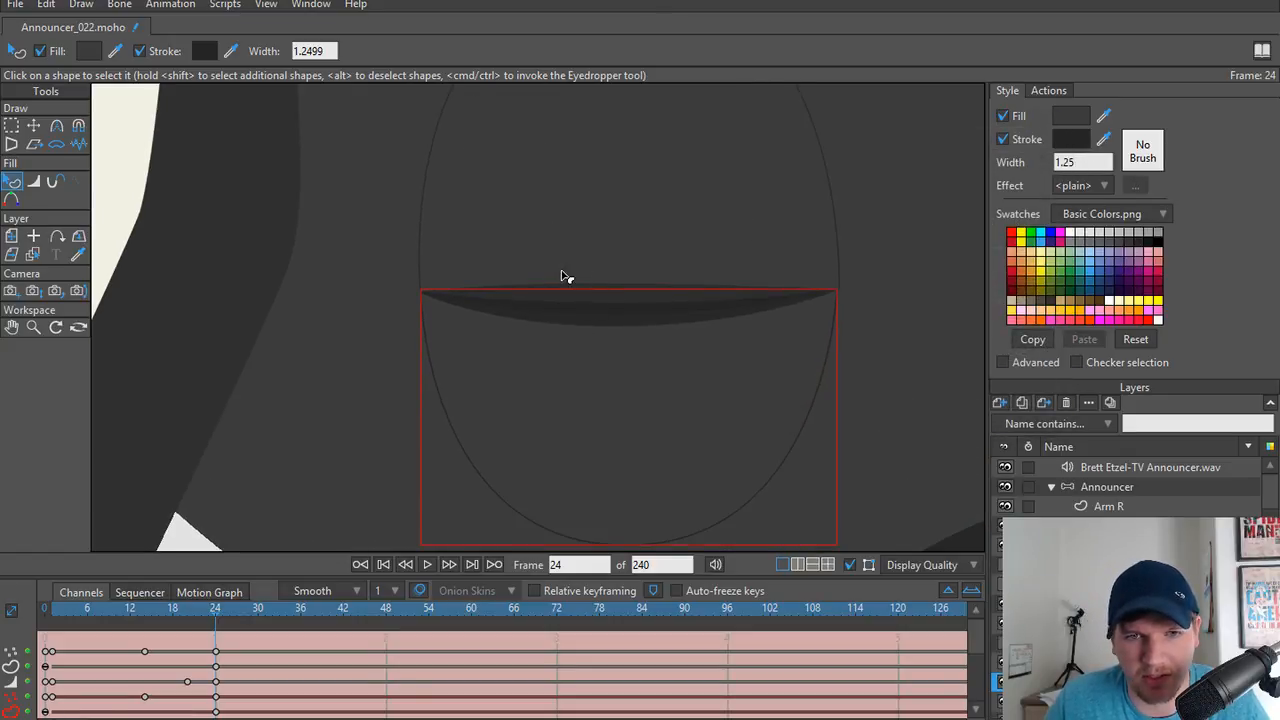
Check the stroke colour of the smaller eye's upper lid shape.
key(t)
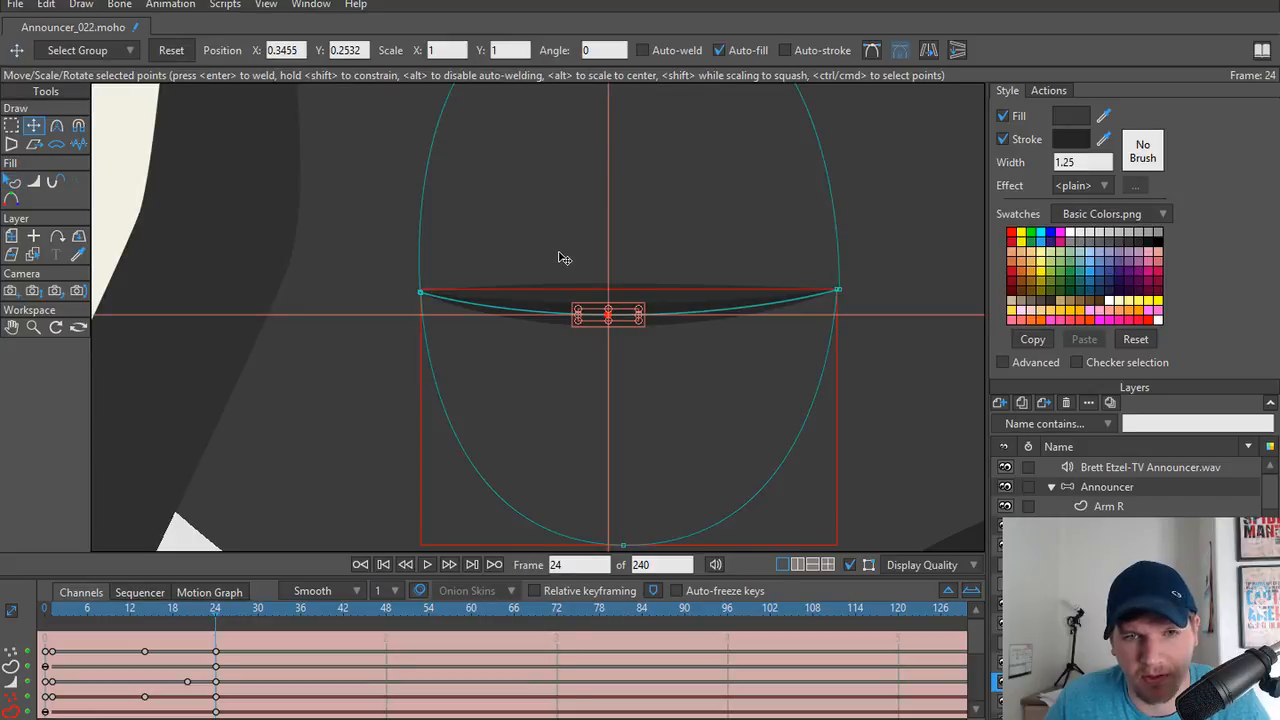
key(q)
click(565, 302)
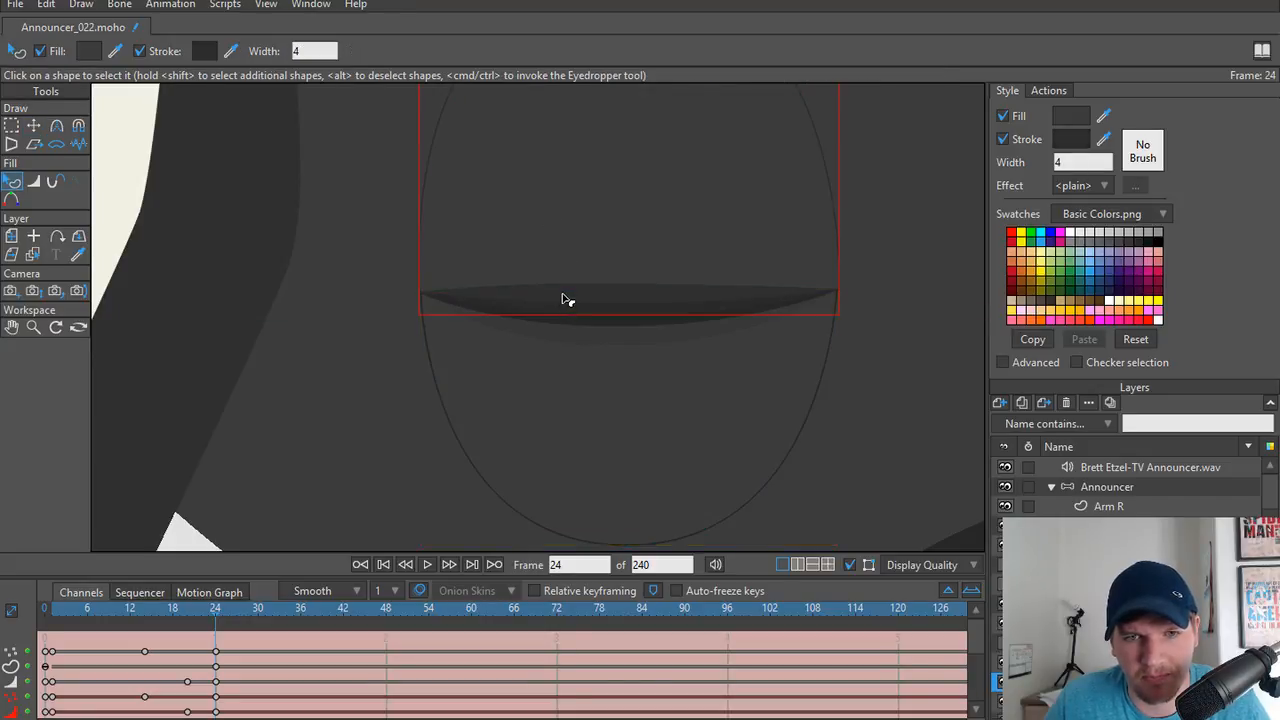
click(1077, 141)
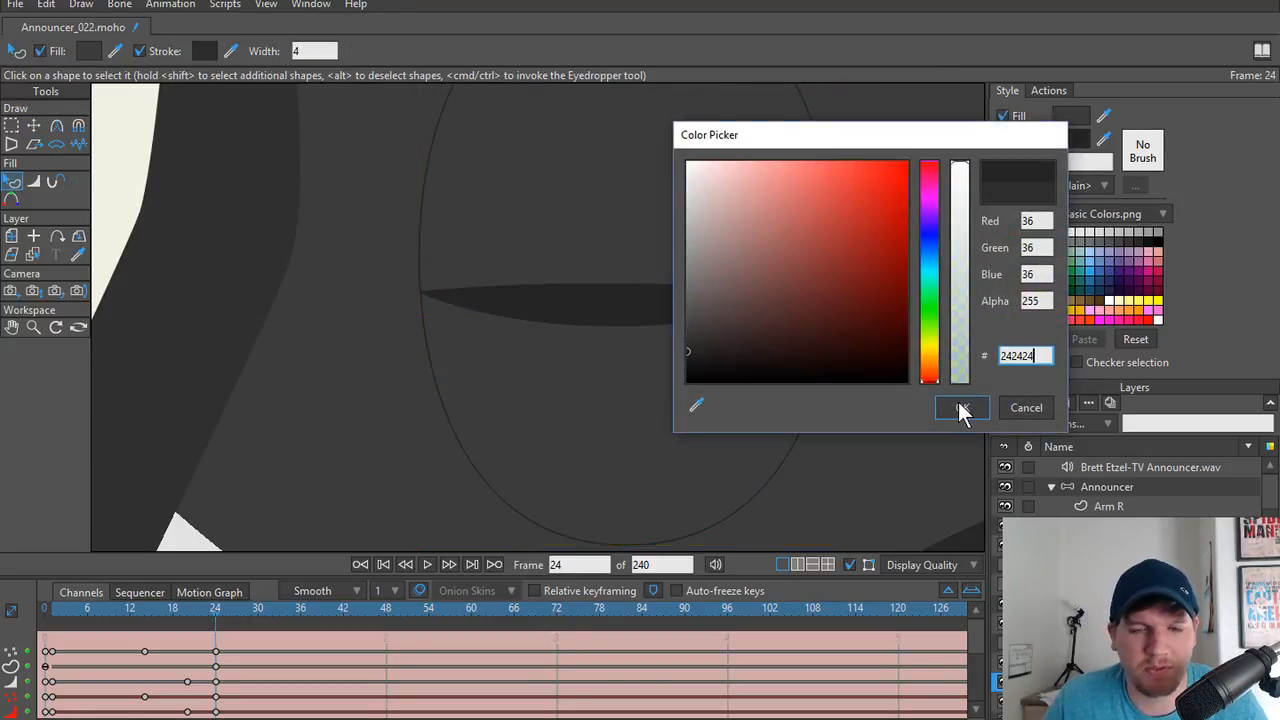
click(963, 408)
Enlarge the timeline and delete the stray shape keyframes at frame 24 of the Eye action.
scroll(645, 325, down, 2)
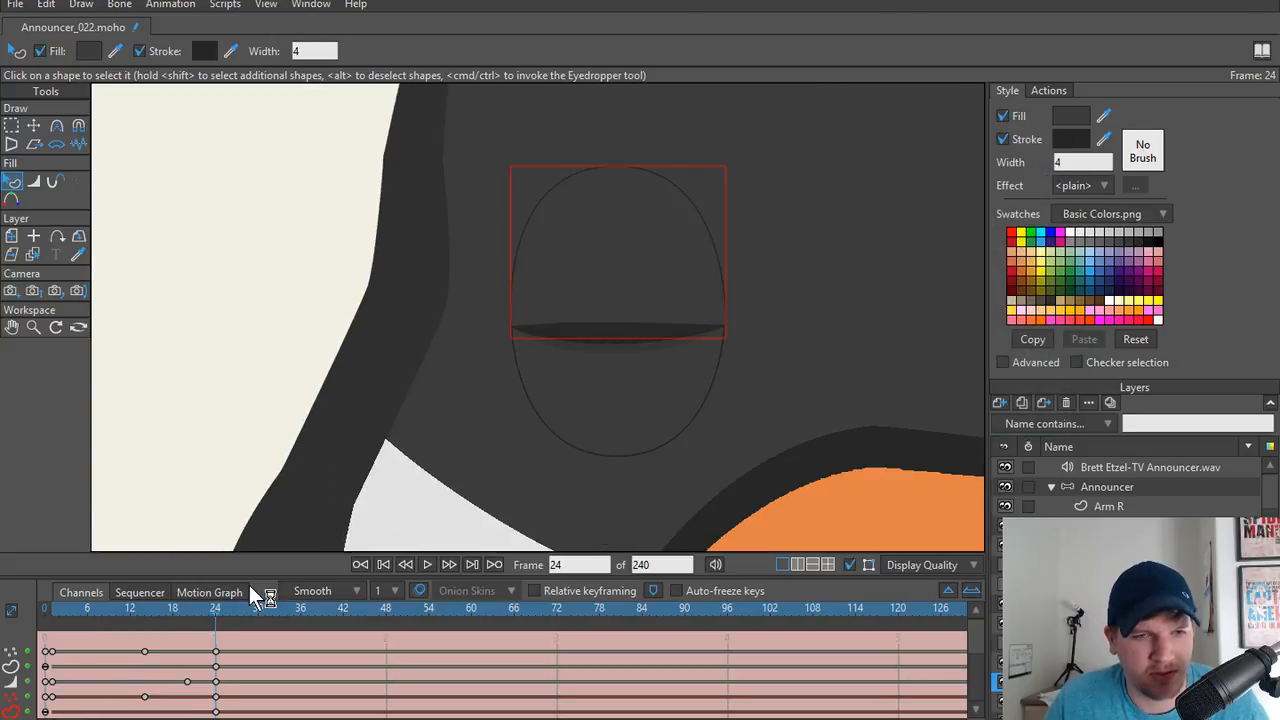
drag(252, 579, 252, 414)
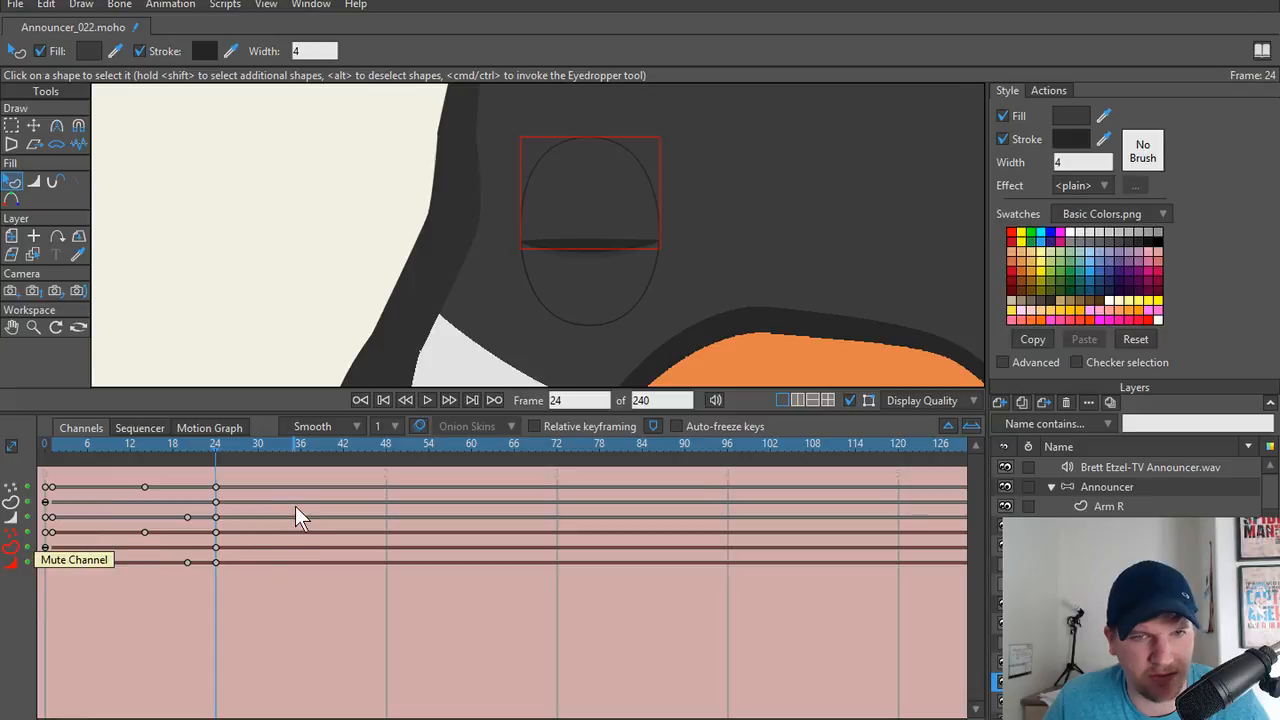
drag(271, 504, 274, 507)
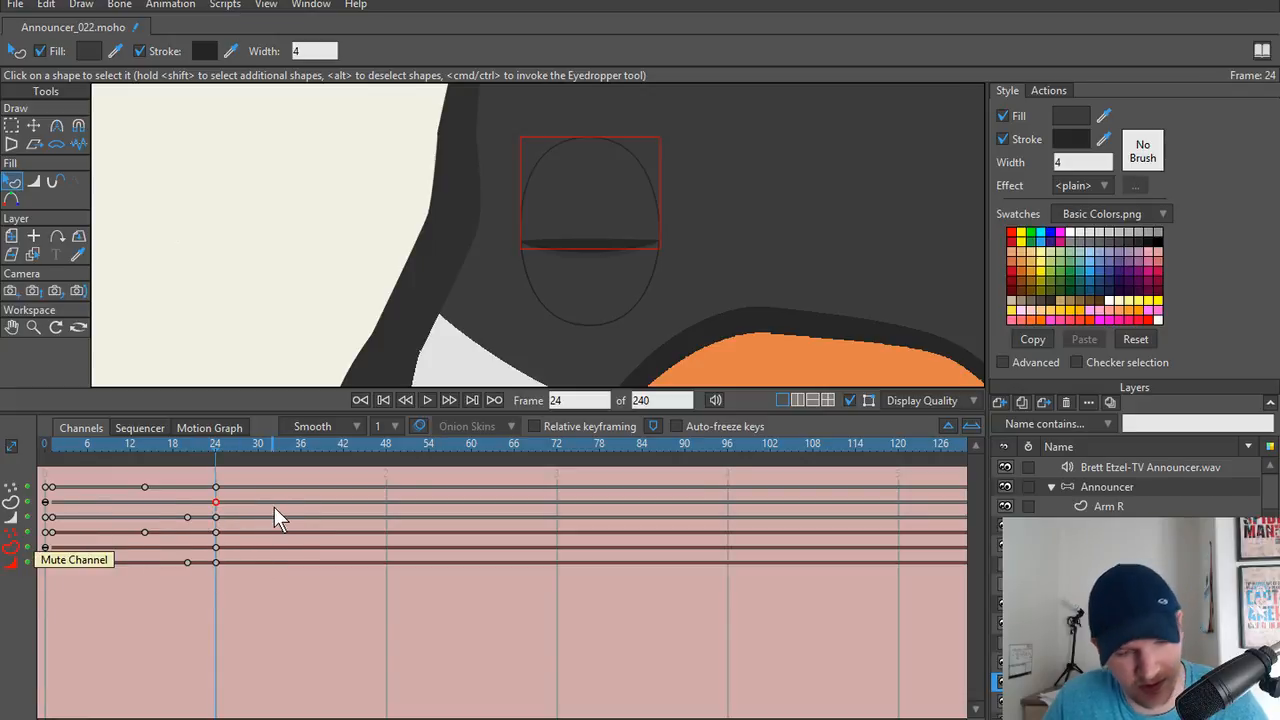
key(Delete)
Return to frame 0 and switch from the Eye action back to the Mainline, shrinking the timeline again.
drag(190, 447, 39, 443)
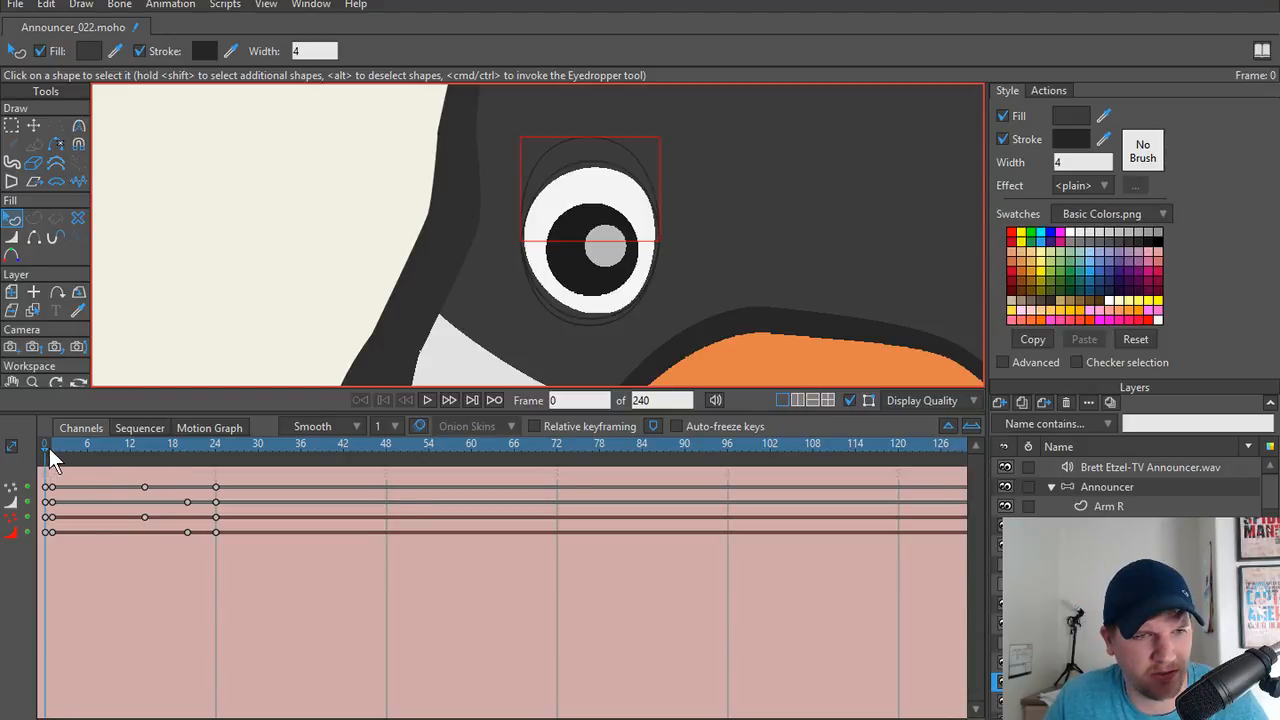
click(51, 448)
key(Down)
click(40, 450)
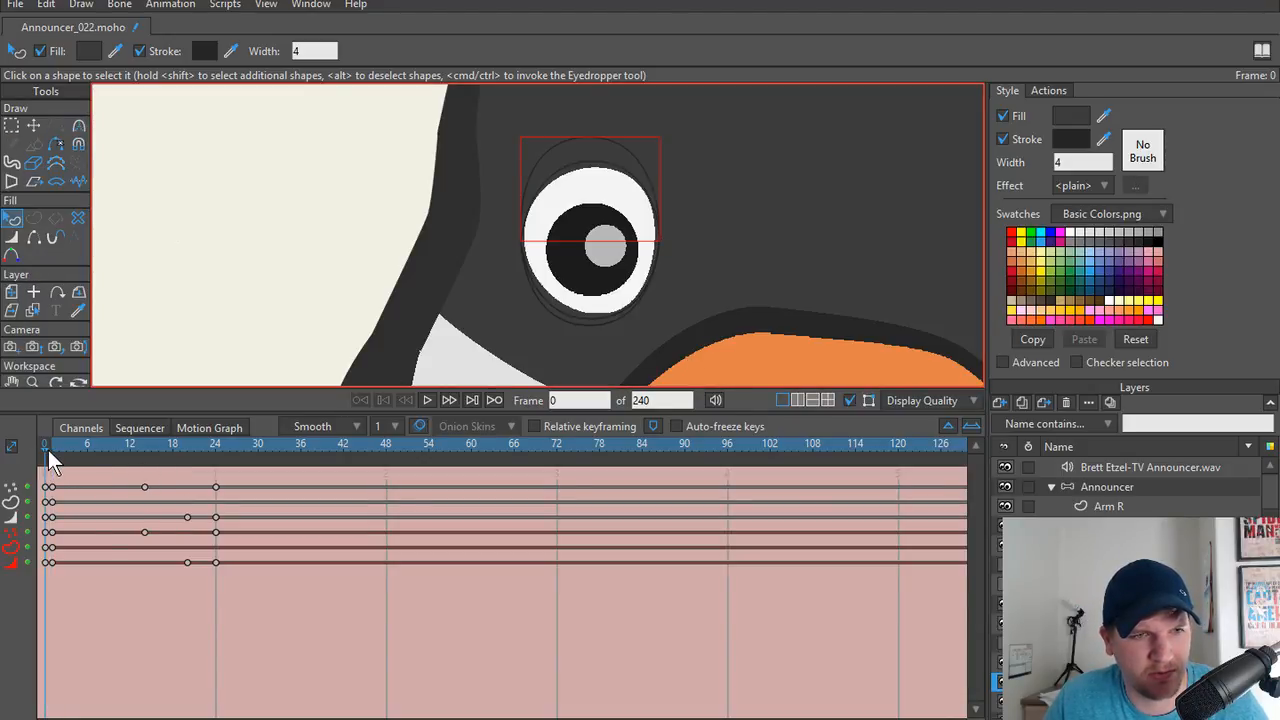
click(1049, 90)
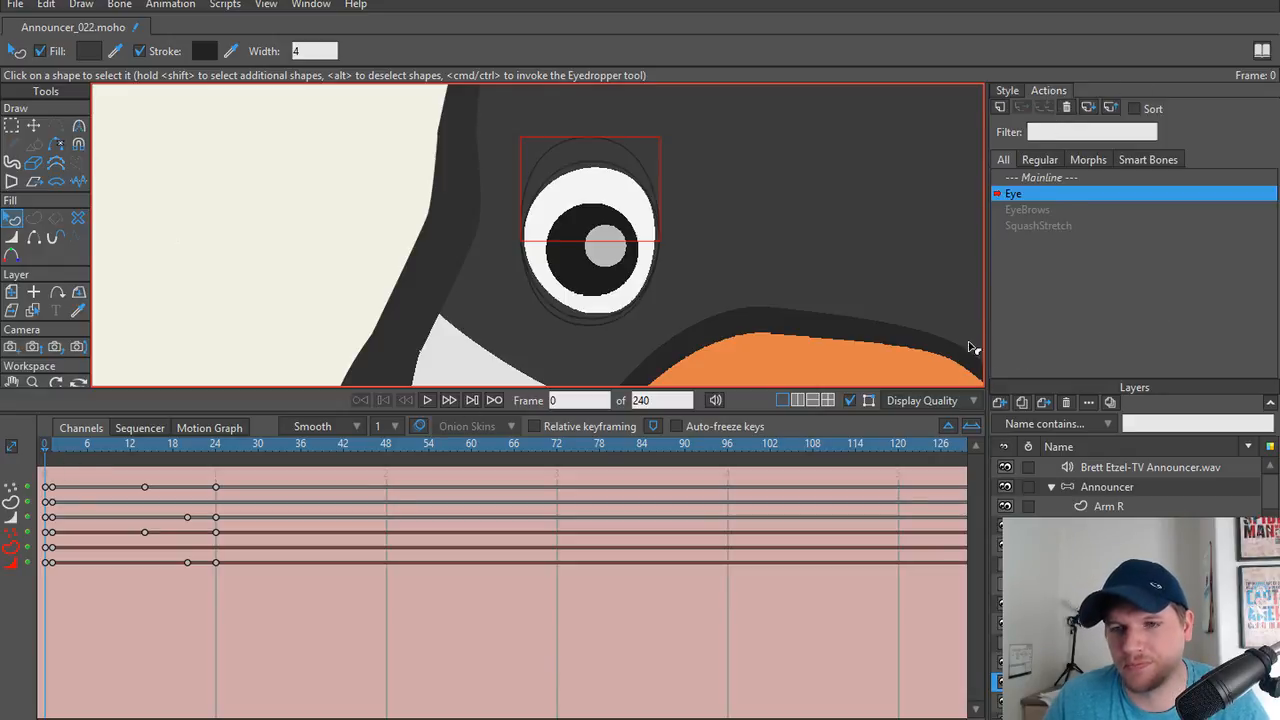
click(1060, 177)
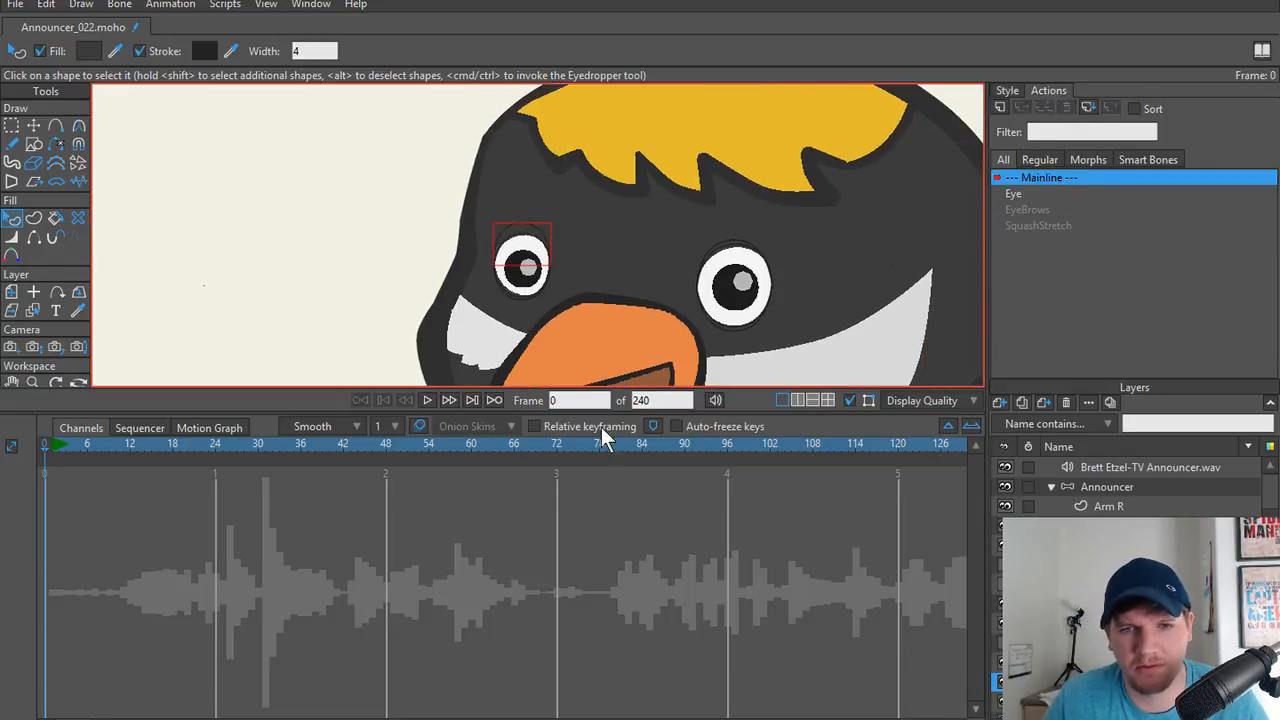
drag(600, 479, 600, 576)
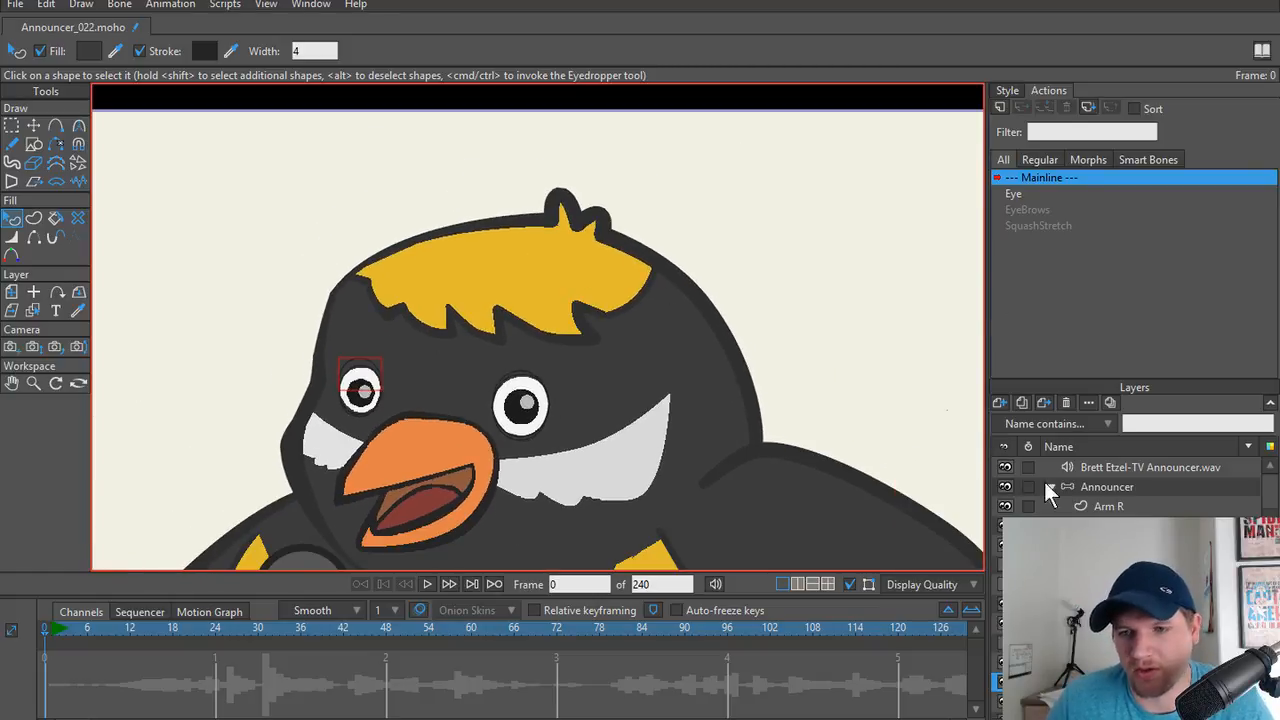
Rotate the Eye bone on the Announcer layer to close both eyes and render frame 0 to check the lid lines.
click(1106, 487)
drag(838, 196, 924, 222)
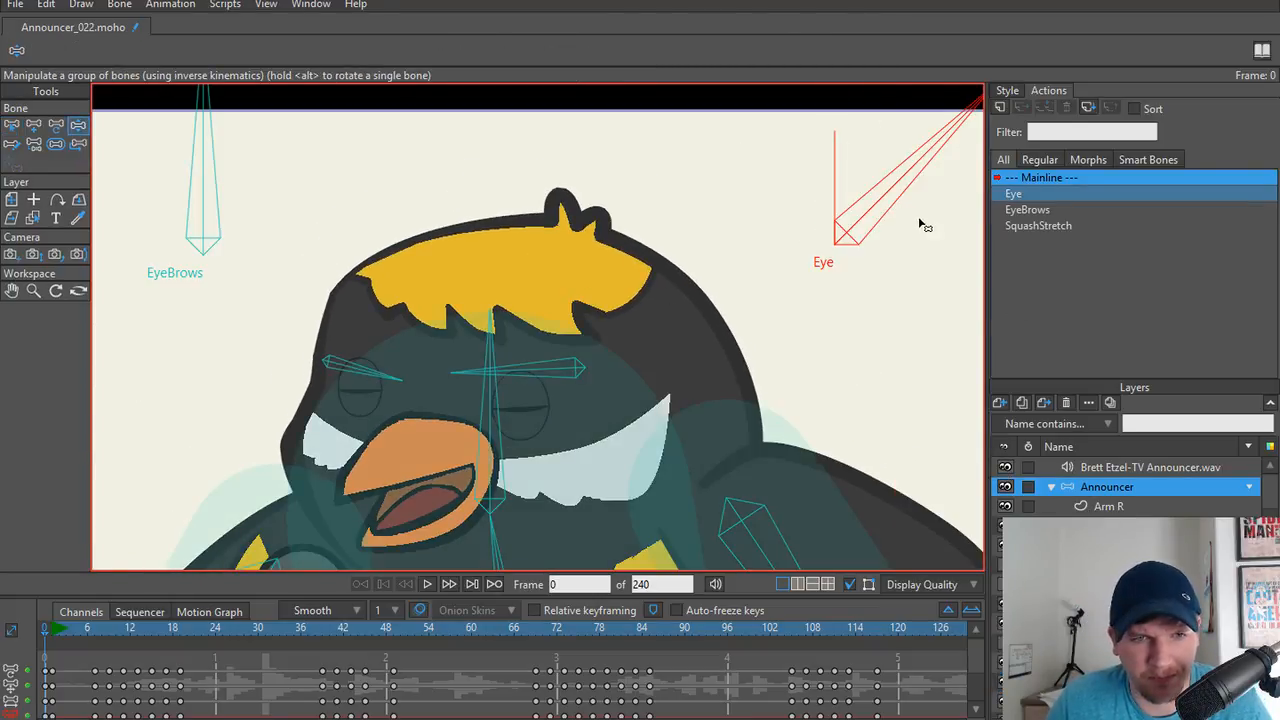
scroll(592, 325, up, 5)
drag(389, 474, 609, 255)
drag(467, 349, 711, 340)
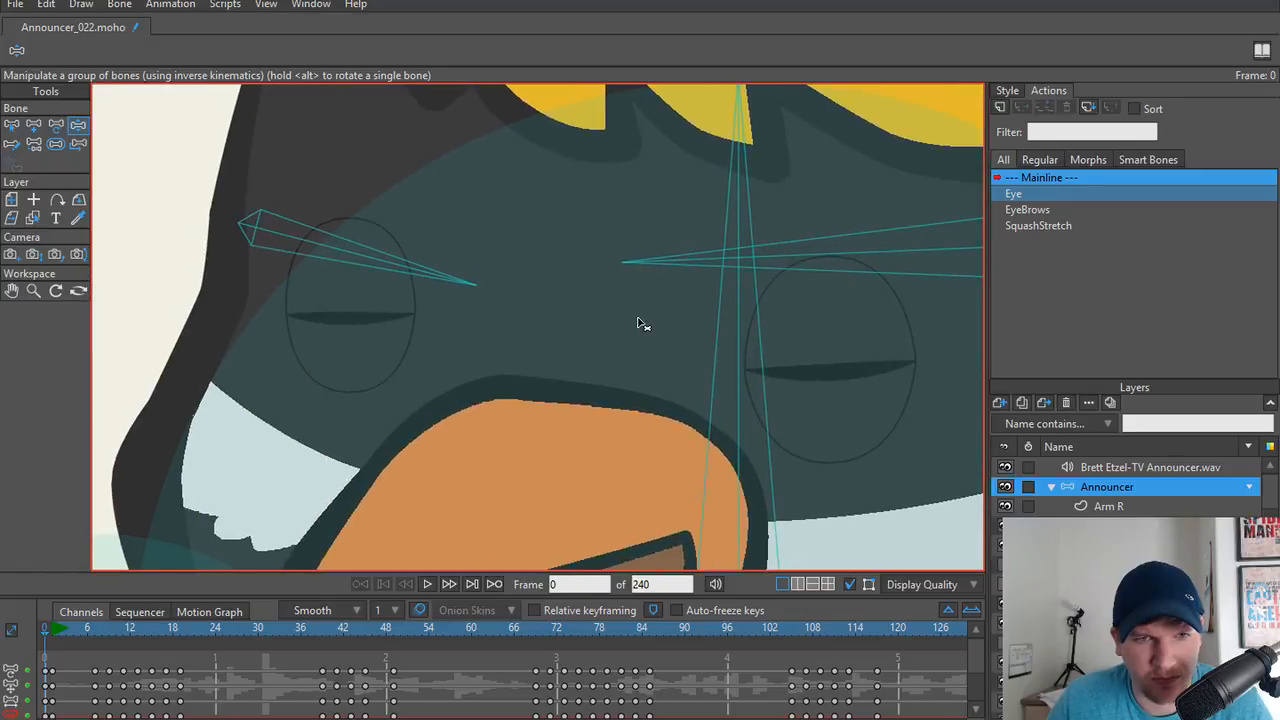
scroll(645, 316, down, 3)
key(ctrl+r)
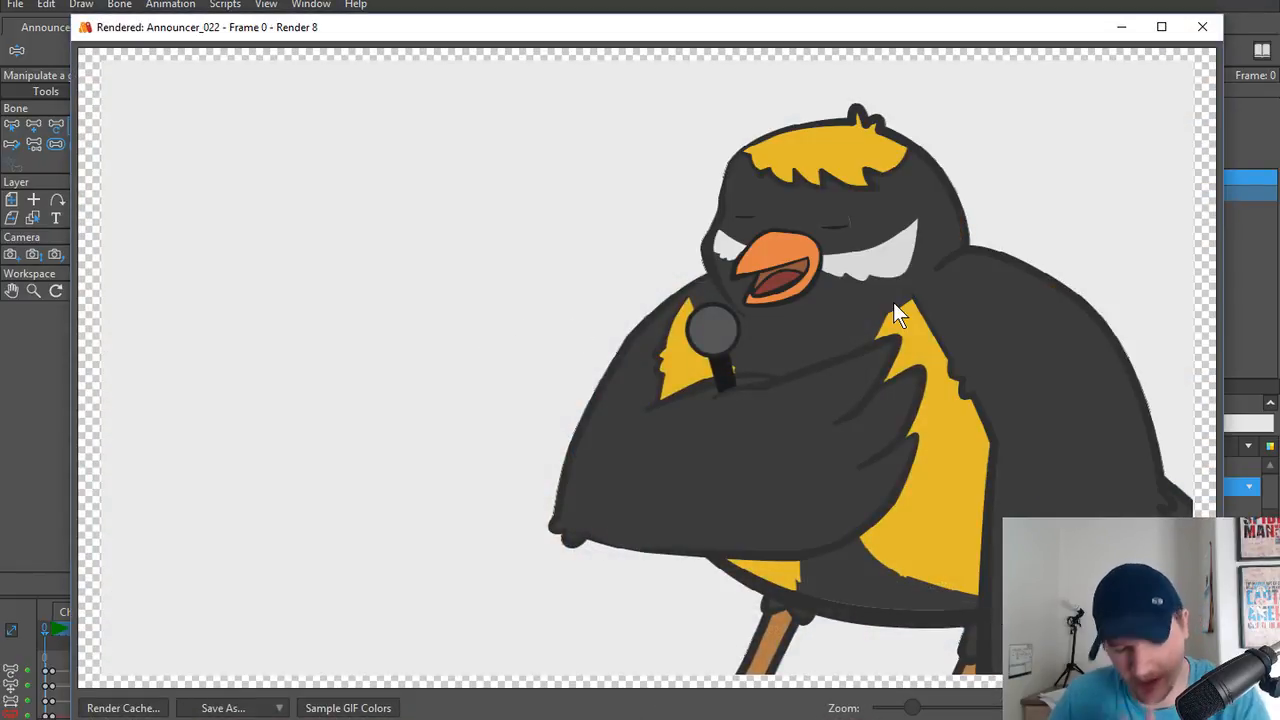
click(1202, 27)
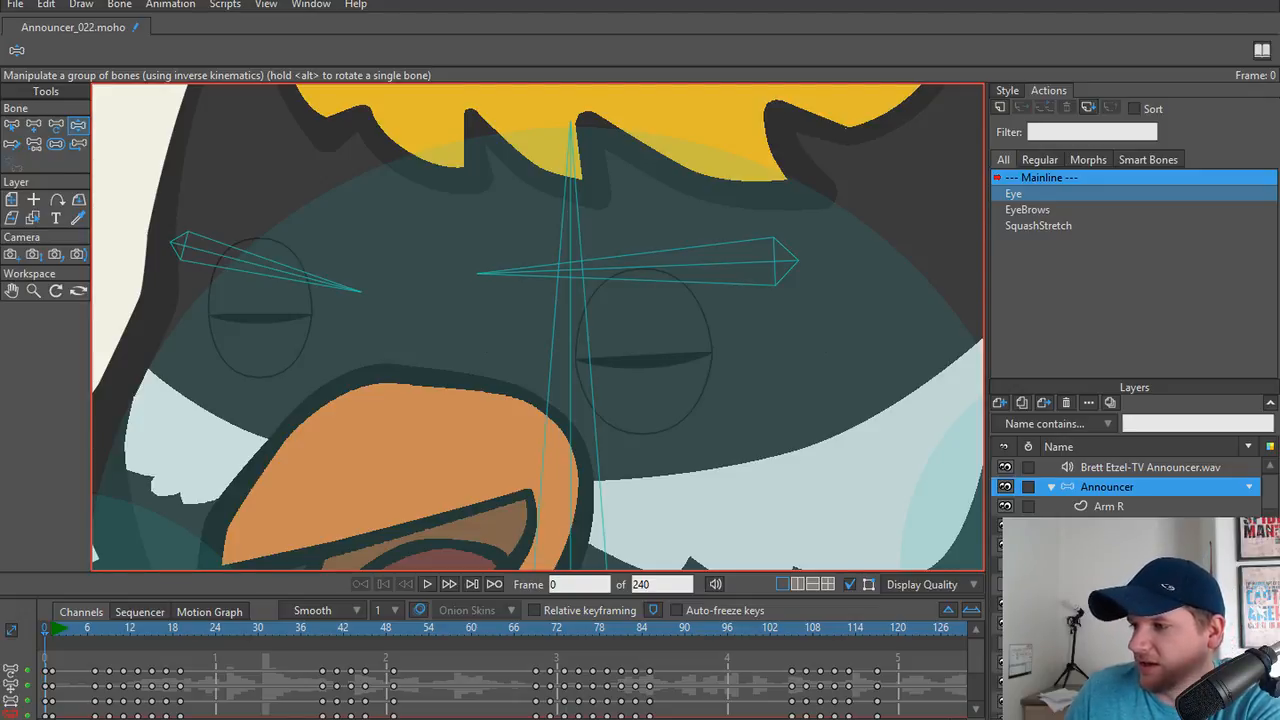
Examine the whole character and the face with closed eyes, enlarging the timeline slightly to see more bone channels.
scroll(350, 375, down, 5)
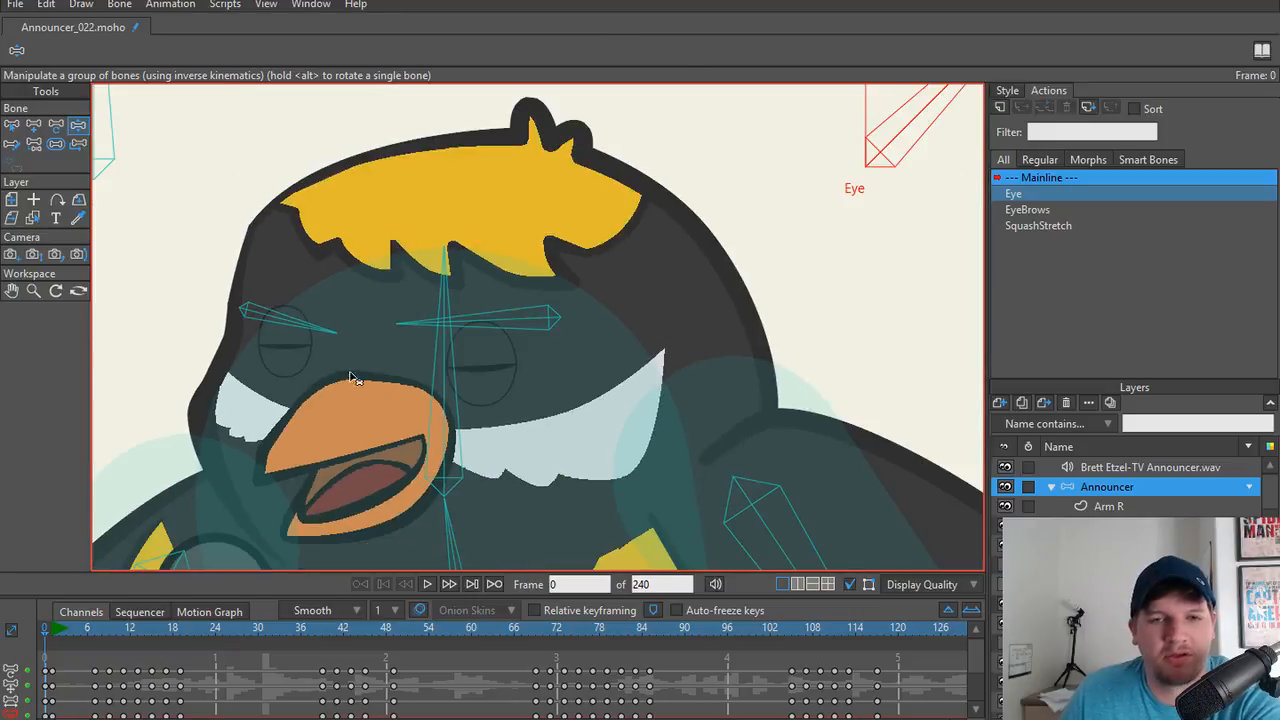
scroll(440, 375, down, 3)
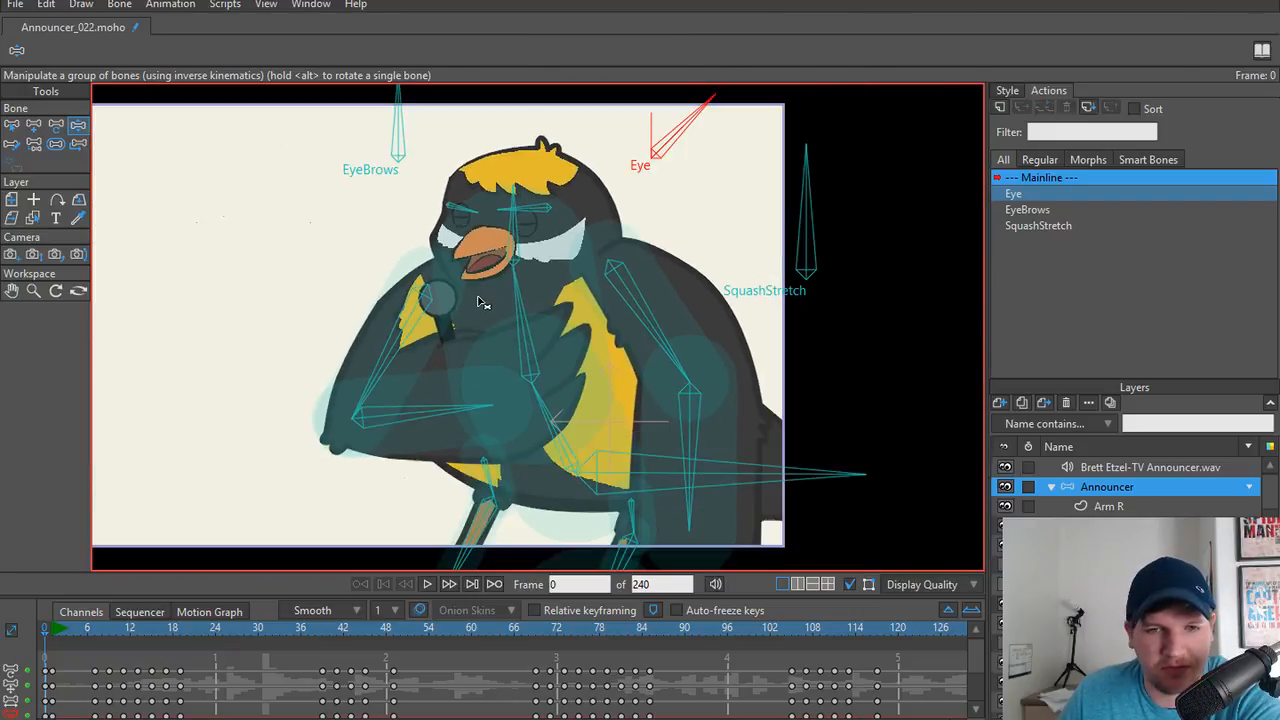
scroll(440, 354, up, 1)
drag(439, 350, 437, 340)
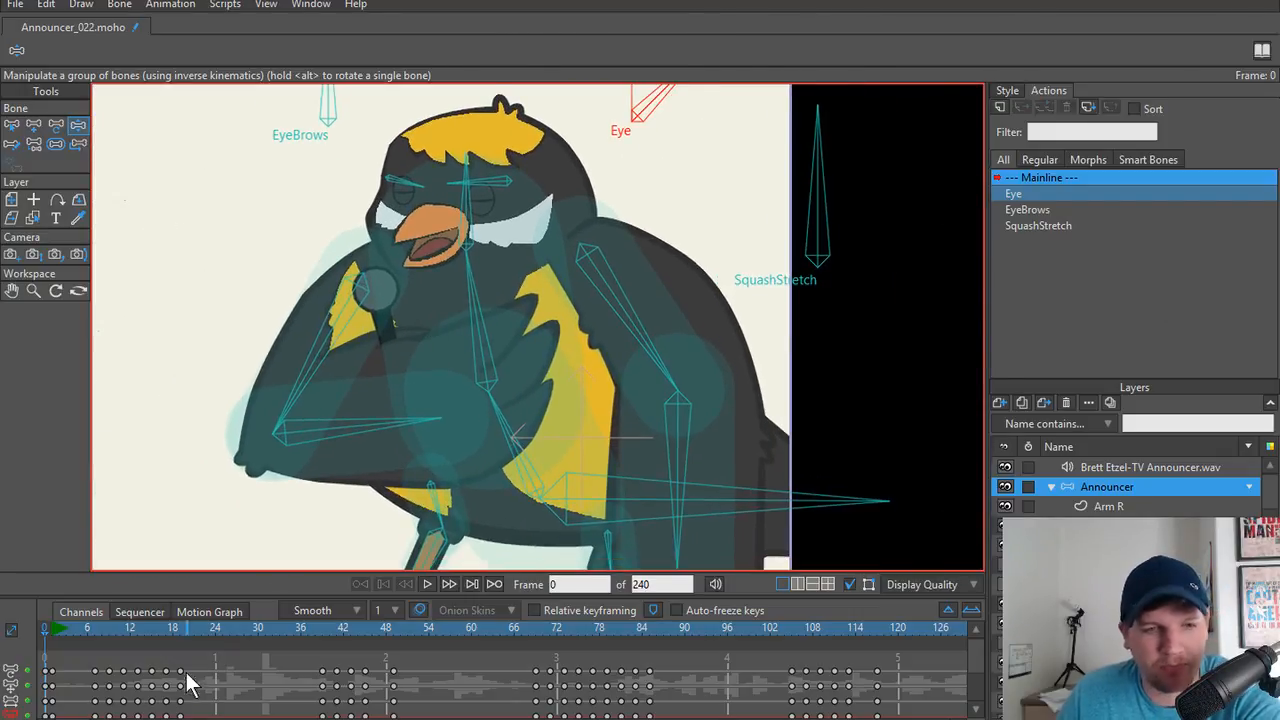
drag(263, 597, 263, 537)
drag(523, 403, 432, 390)
scroll(340, 408, down, 1)
drag(645, 188, 680, 240)
scroll(492, 276, up, 3)
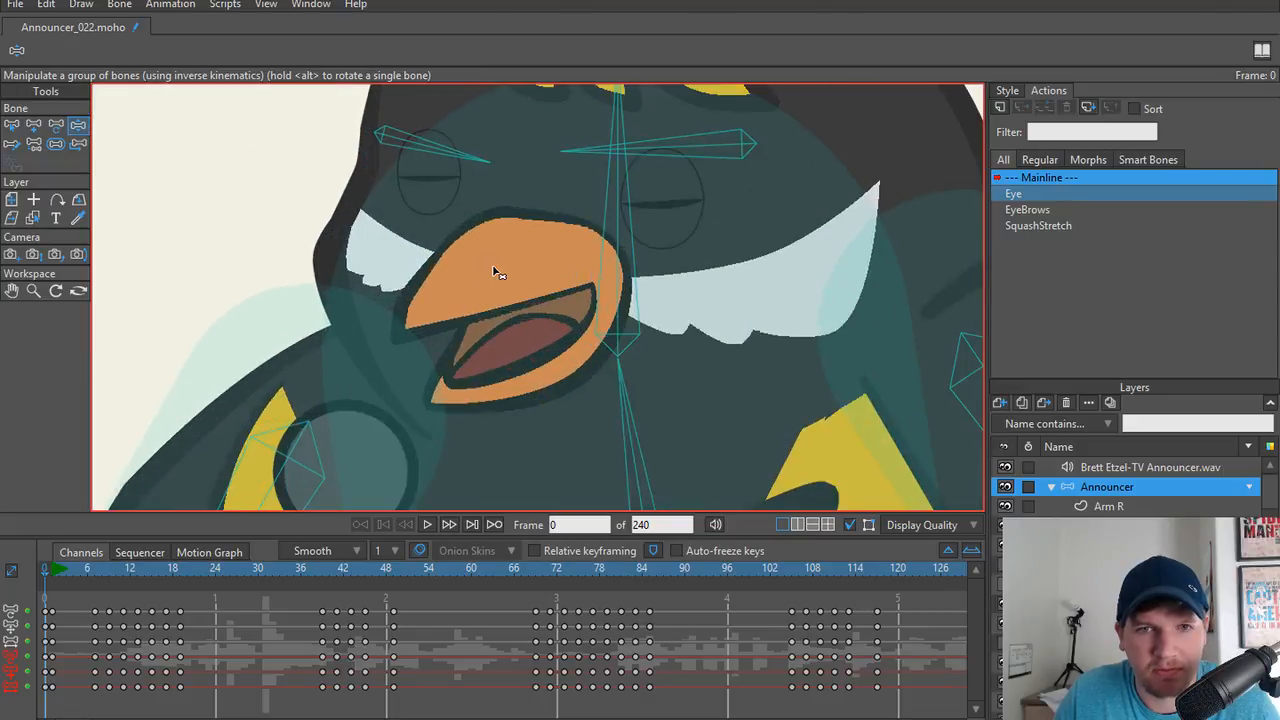
scroll(450, 340, up, 2)
scroll(472, 241, down, 3)
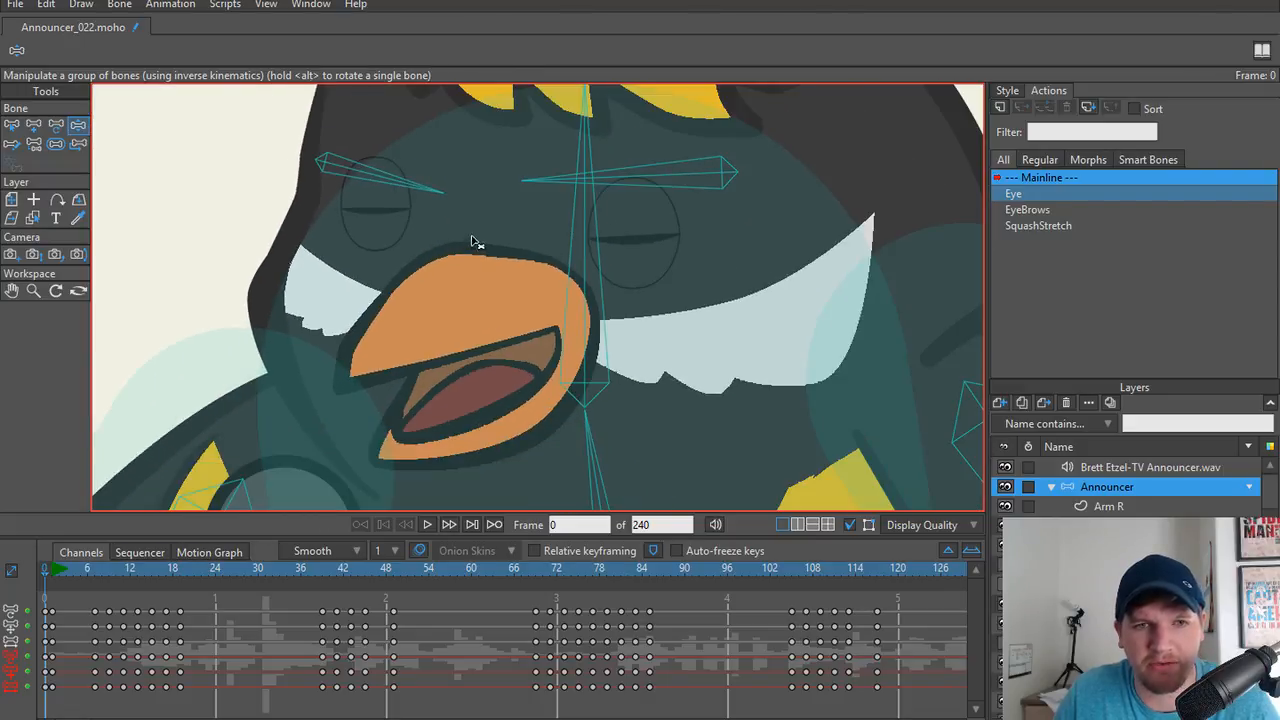
scroll(402, 228, down, 3)
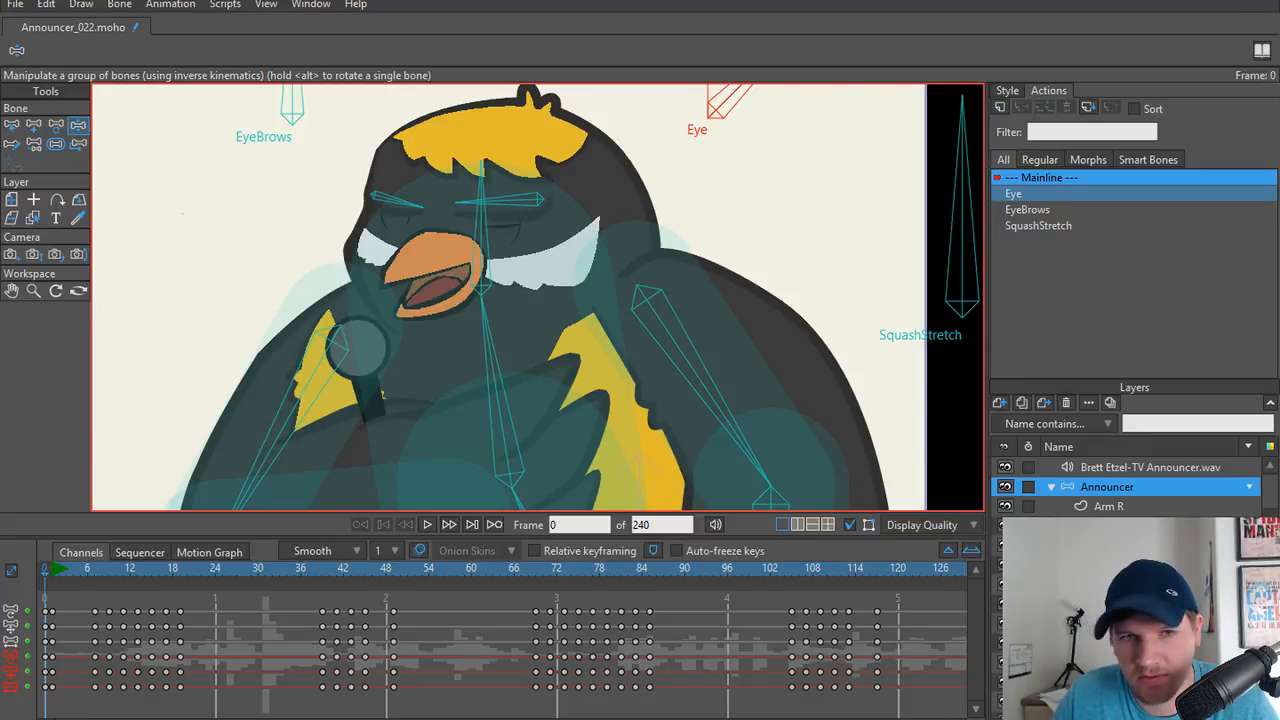
Render frame 0 again to check the closed eyes together with the eyebrows.
scroll(530, 290, up, 3)
drag(520, 309, 580, 449)
key(ctrl+r)
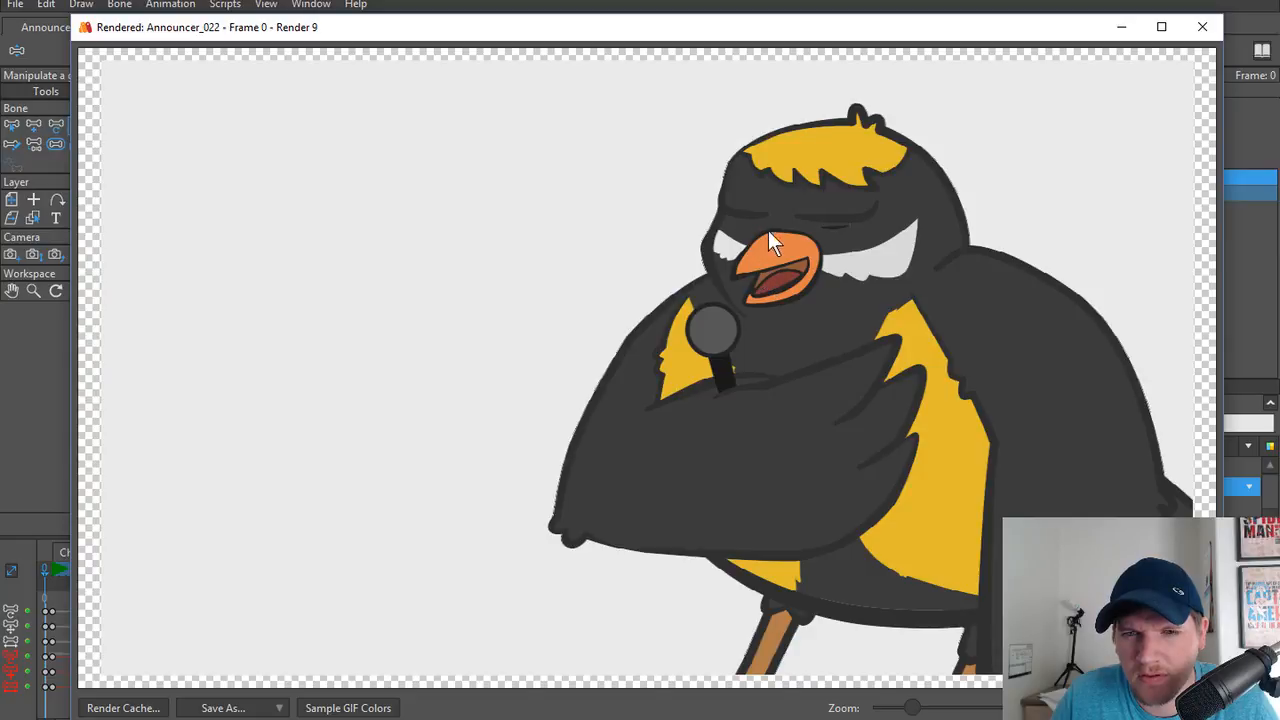
click(1202, 27)
Inspect the pupil and eyelid layers and the Eye bone in the Eye action, and return to the Mainline at frame 0.
scroll(500, 345, up, 3)
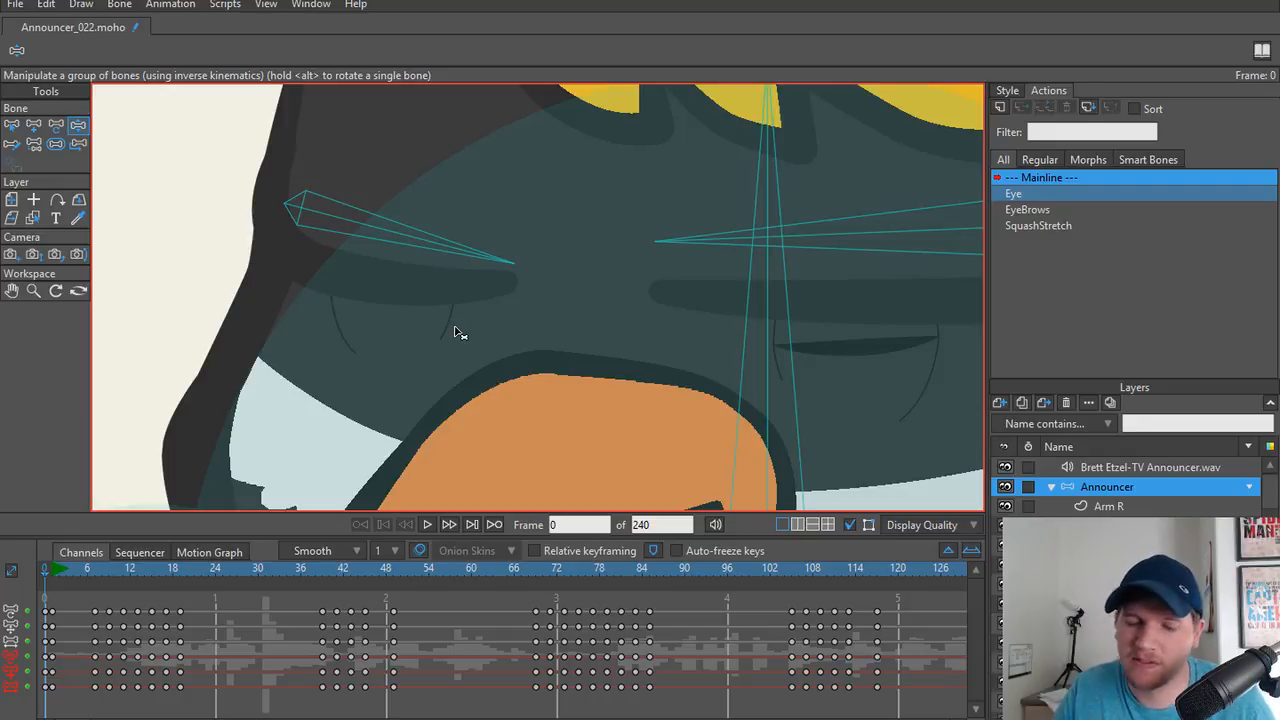
ctrl+alt+click(368, 330)
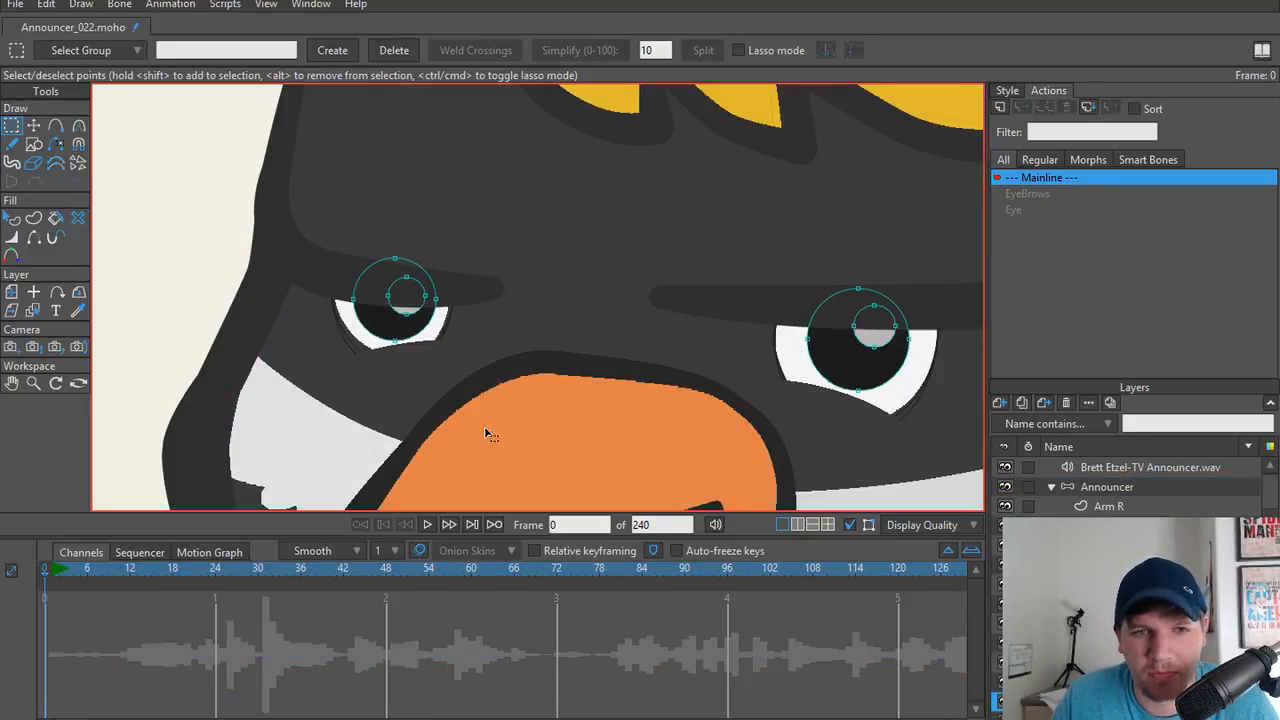
double_click(1013, 210)
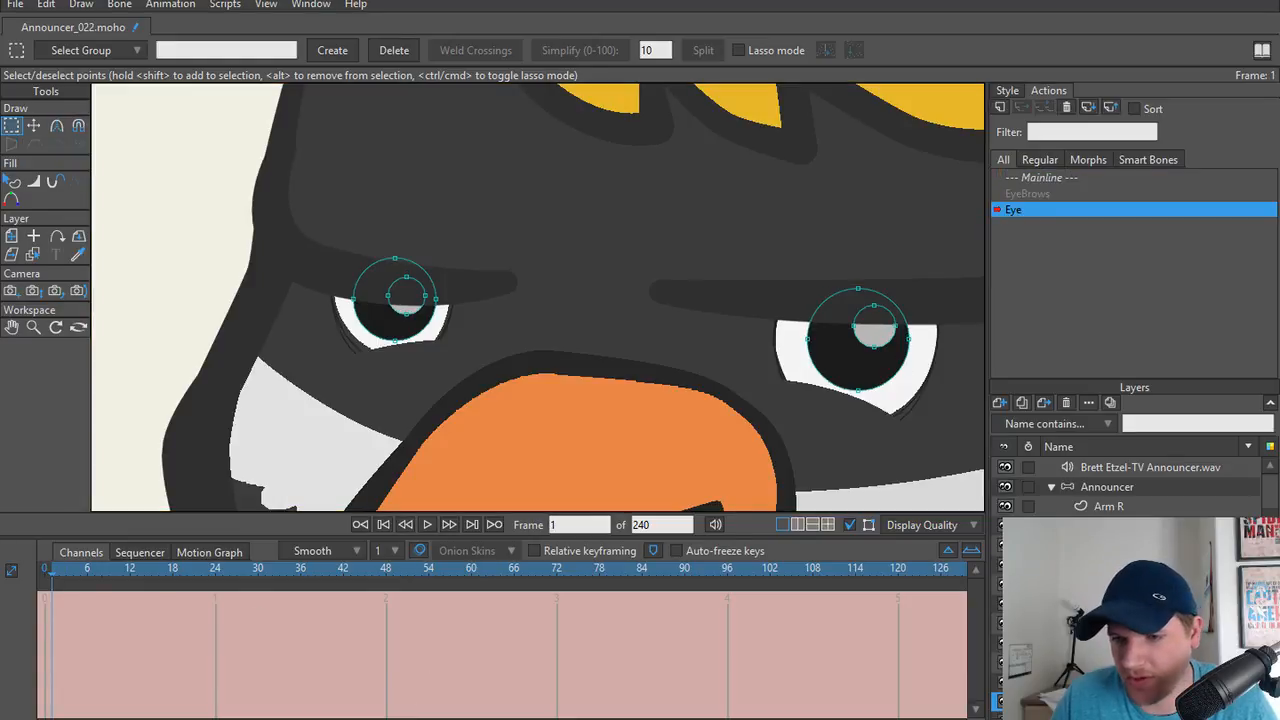
scroll(1120, 620, down, 1)
click(1110, 662)
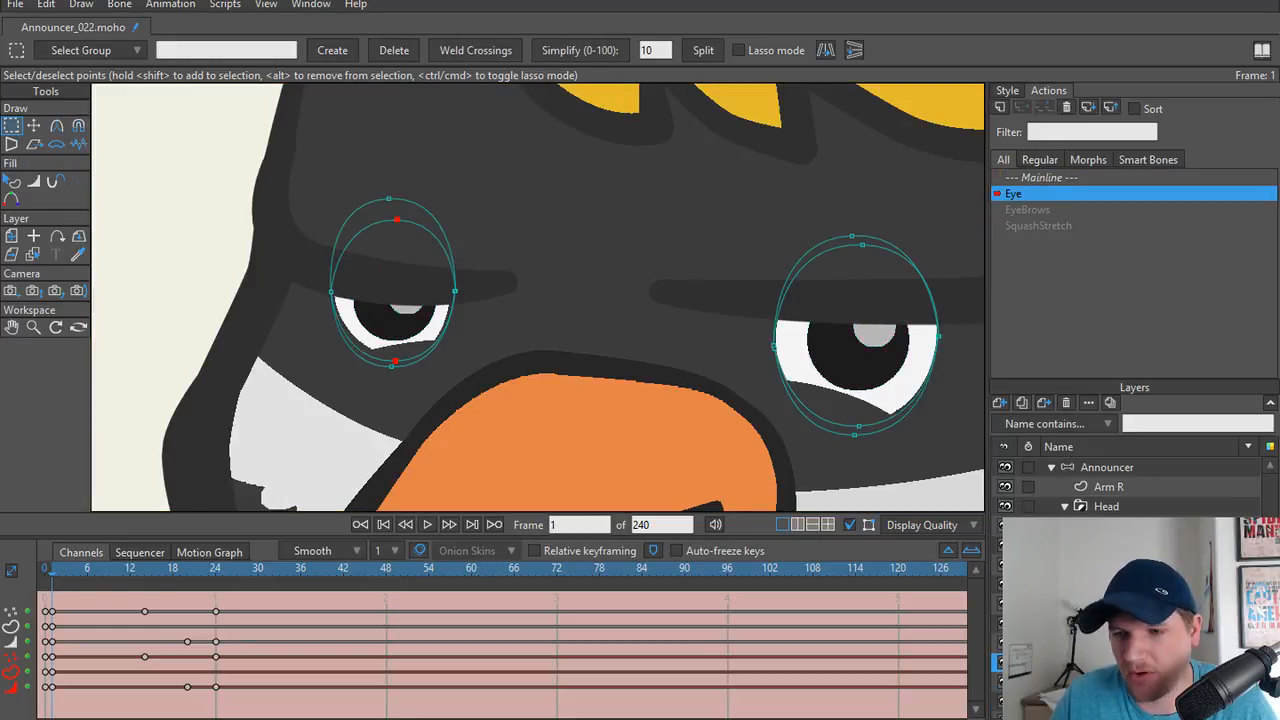
double_click(1110, 643)
click(957, 677)
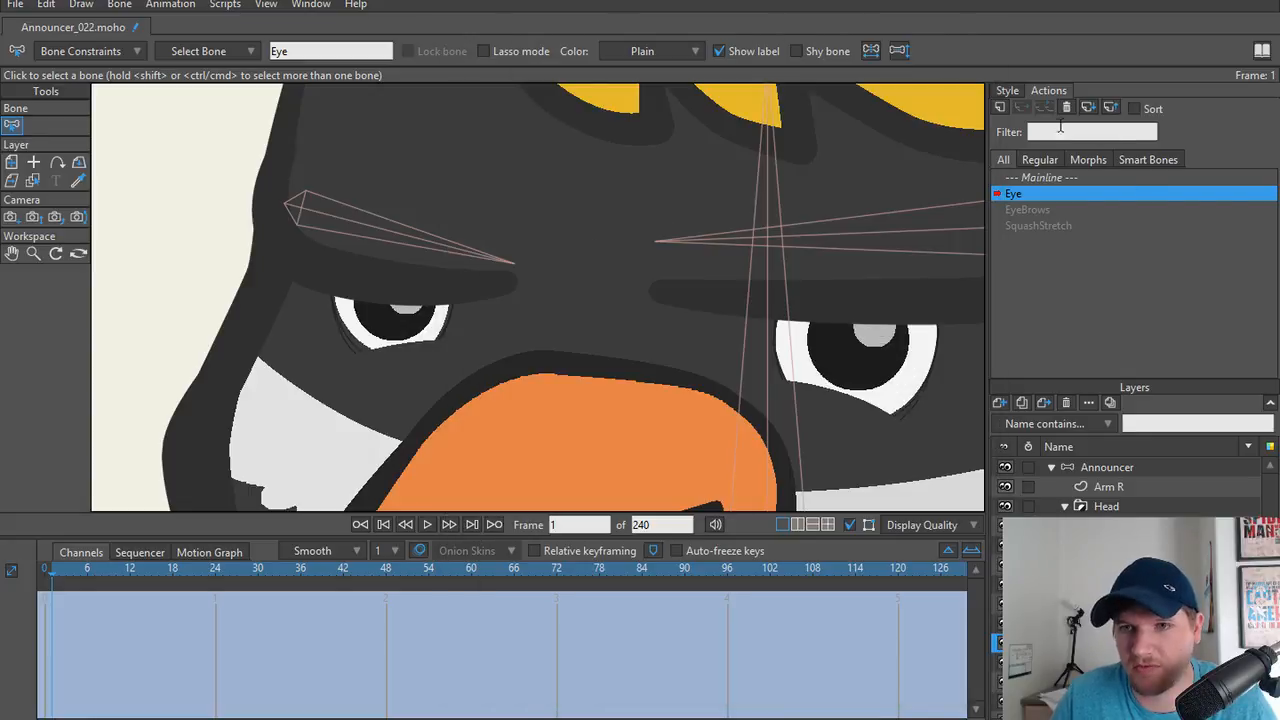
double_click(1037, 177)
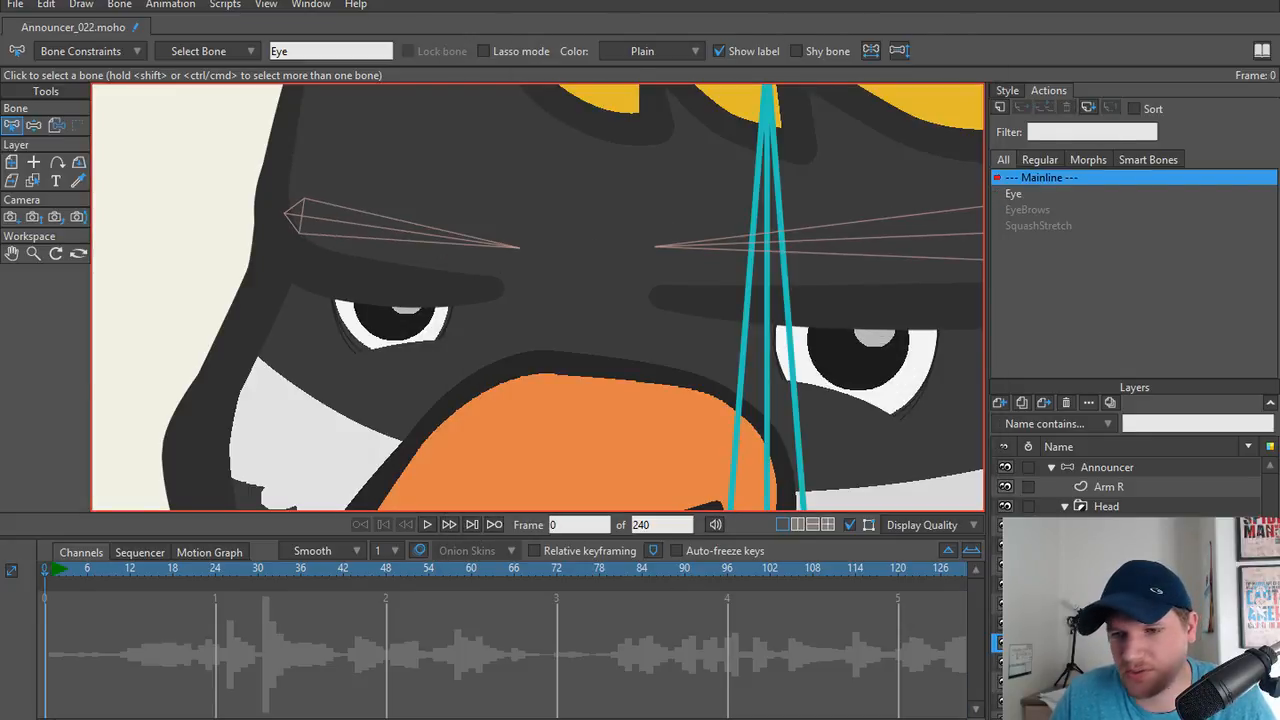
Select the eyelid layer, move through frame 48 to frame 71 and render it to check the closed eyes.
right_click(1110, 662)
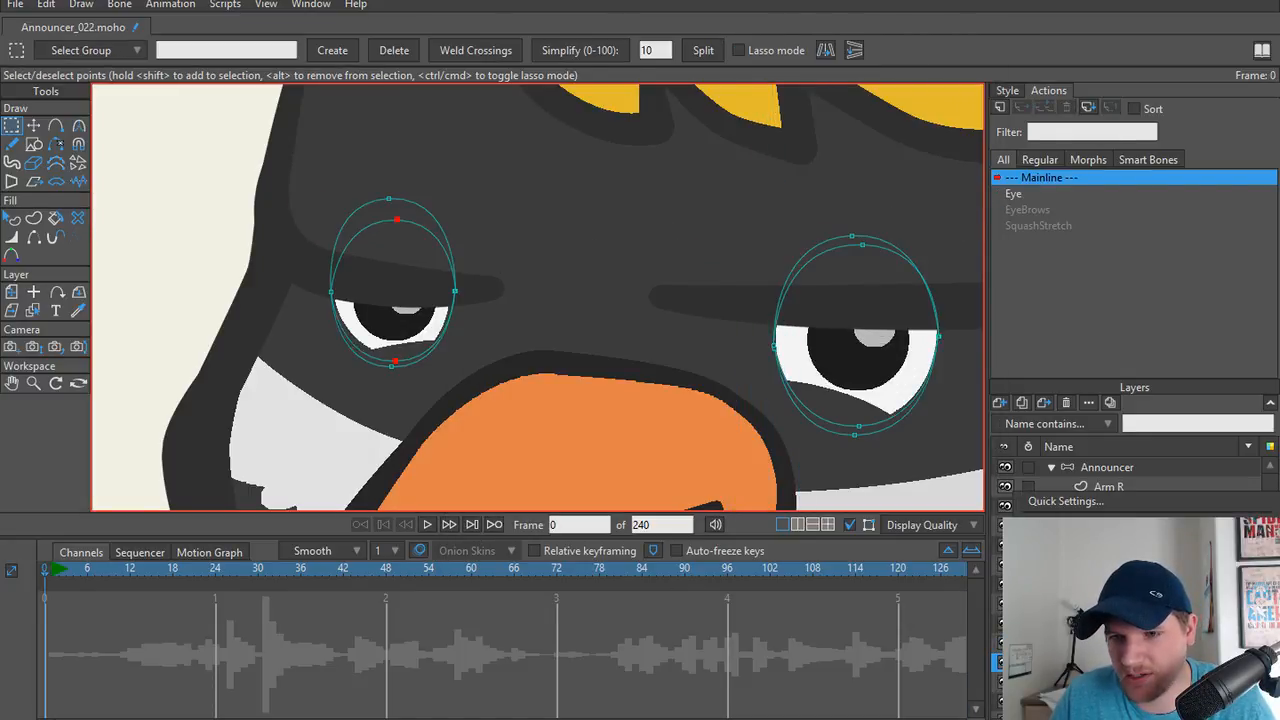
click(777, 357)
drag(170, 568, 385, 574)
drag(437, 451, 411, 340)
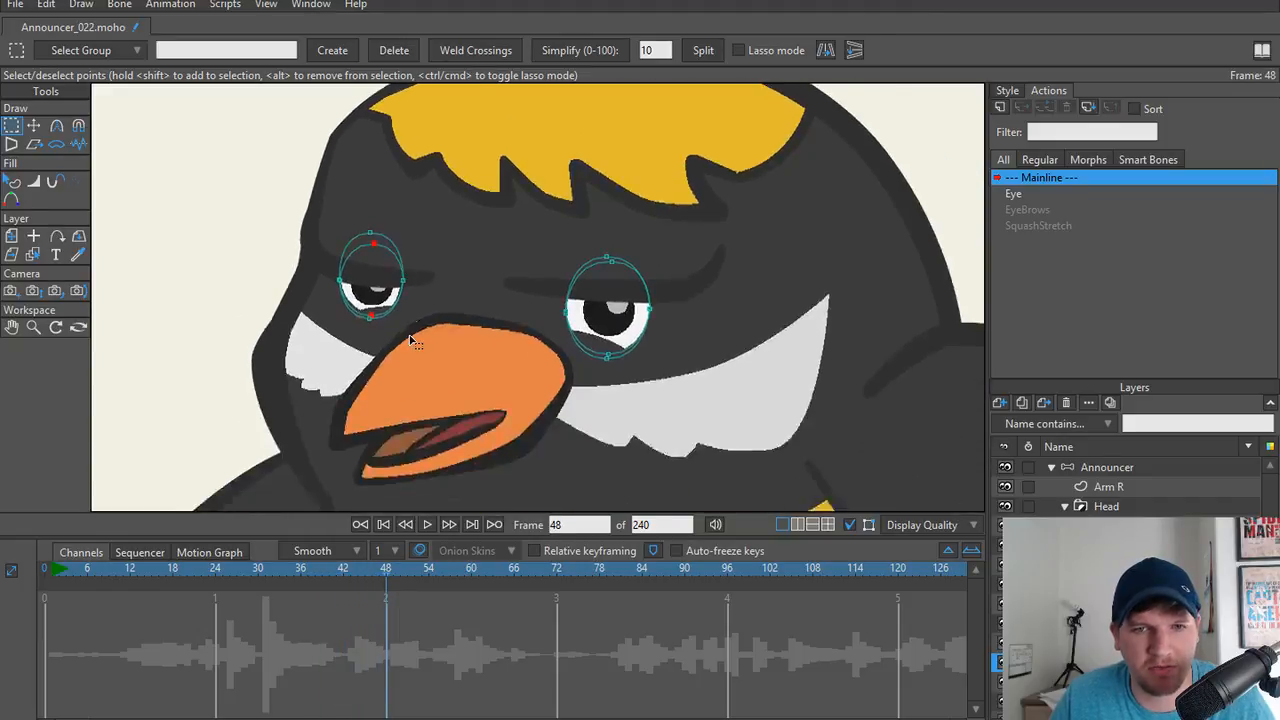
scroll(412, 345, down, 2)
drag(385, 575, 548, 580)
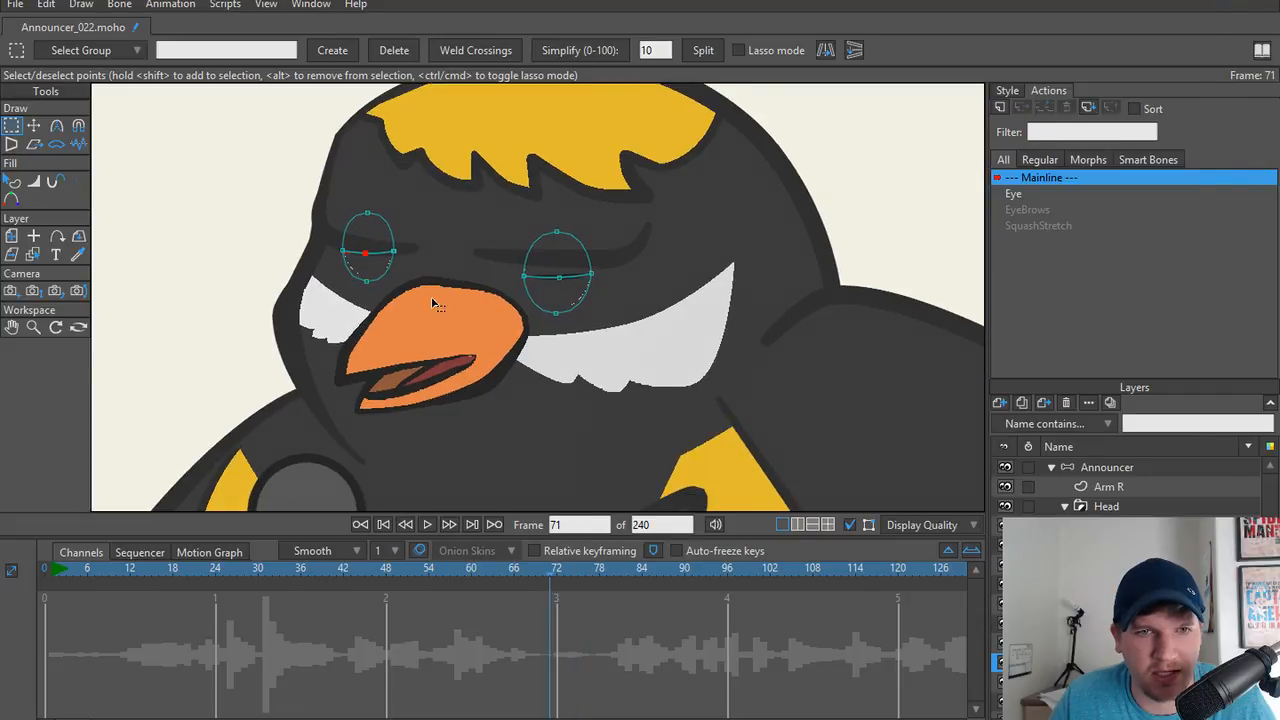
key(ctrl+r)
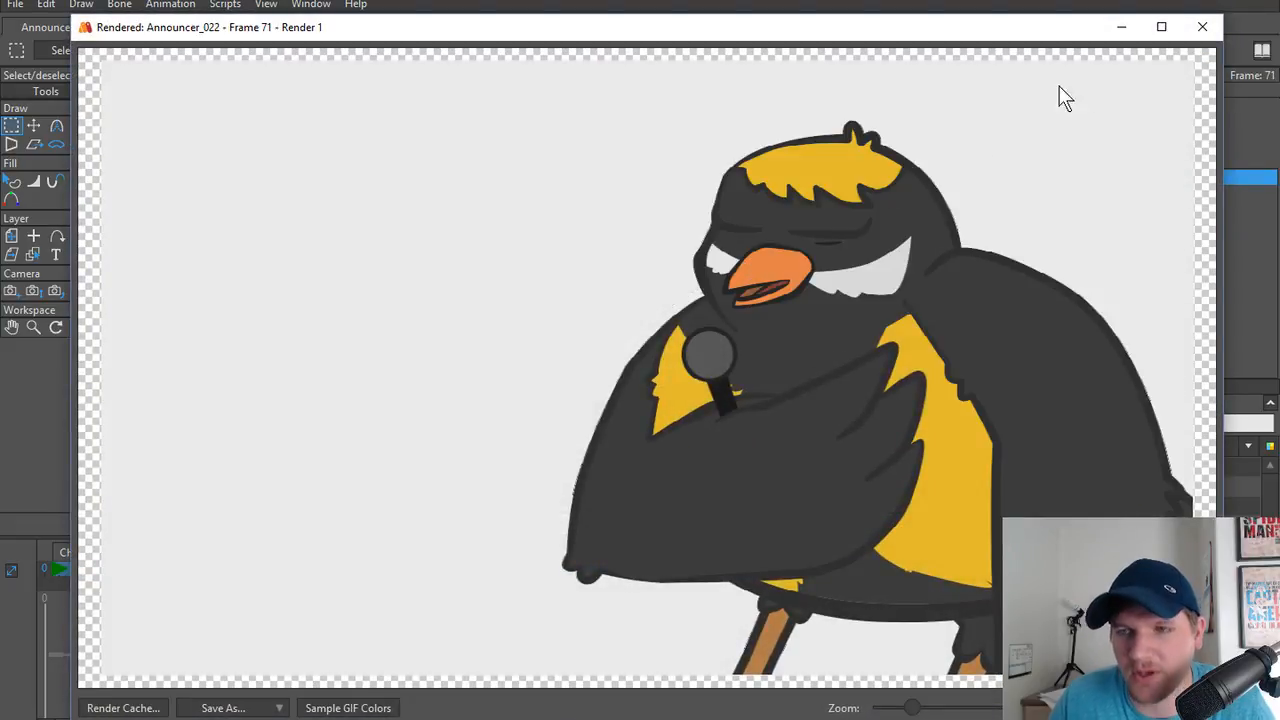
click(1201, 27)
Examine the closed-eyelid lines against the eyebrows at frame 71, both in close-up and from farther away.
scroll(430, 460, up, 6)
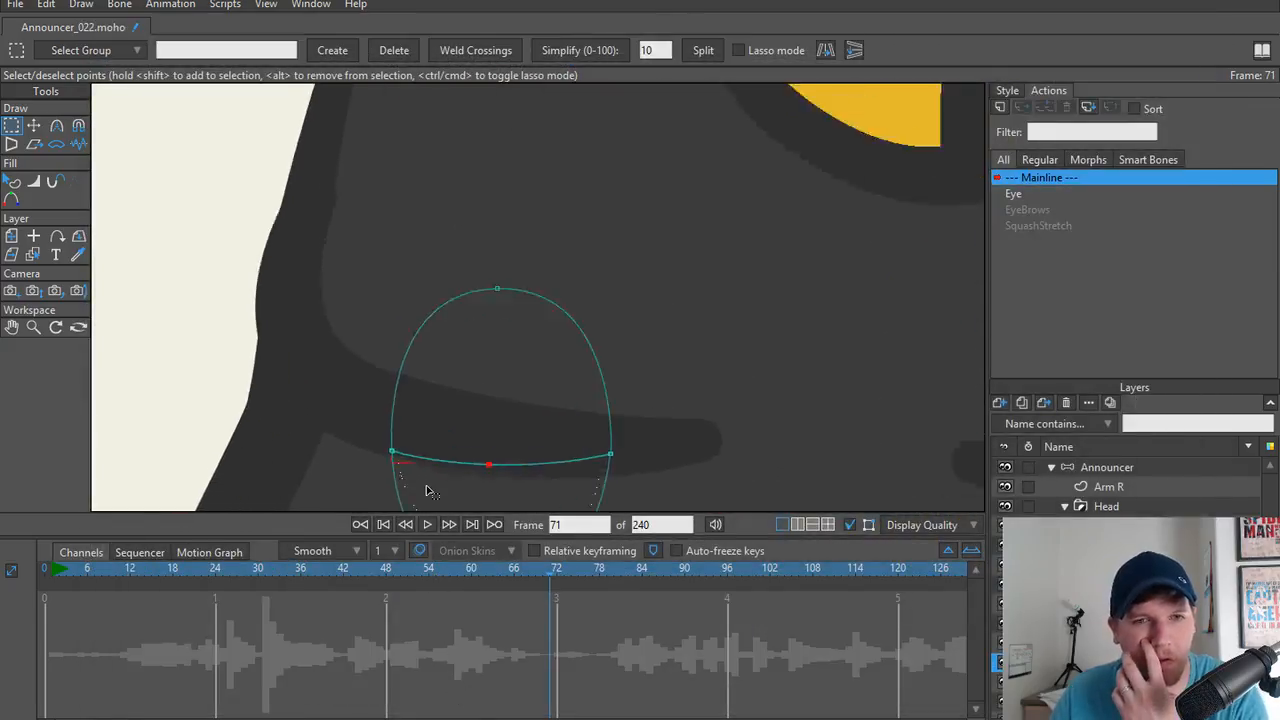
scroll(441, 464, down, 6)
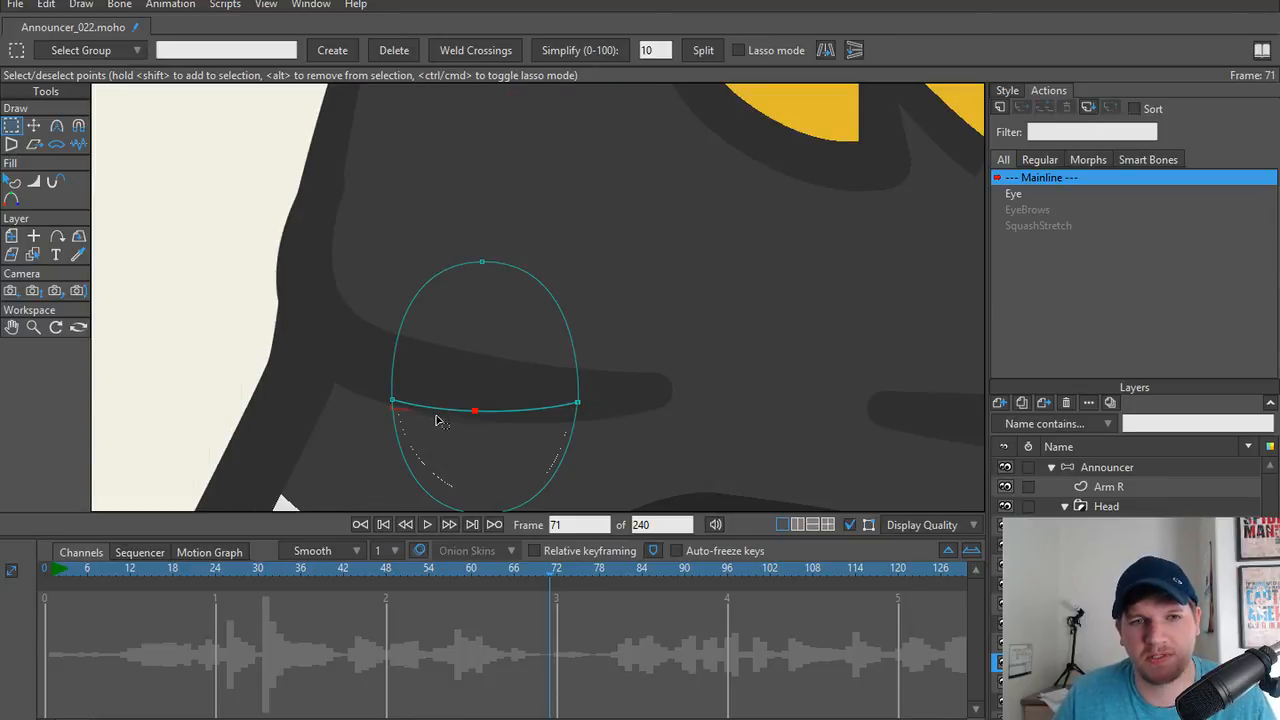
drag(600, 467, 508, 397)
scroll(508, 400, down, 4)
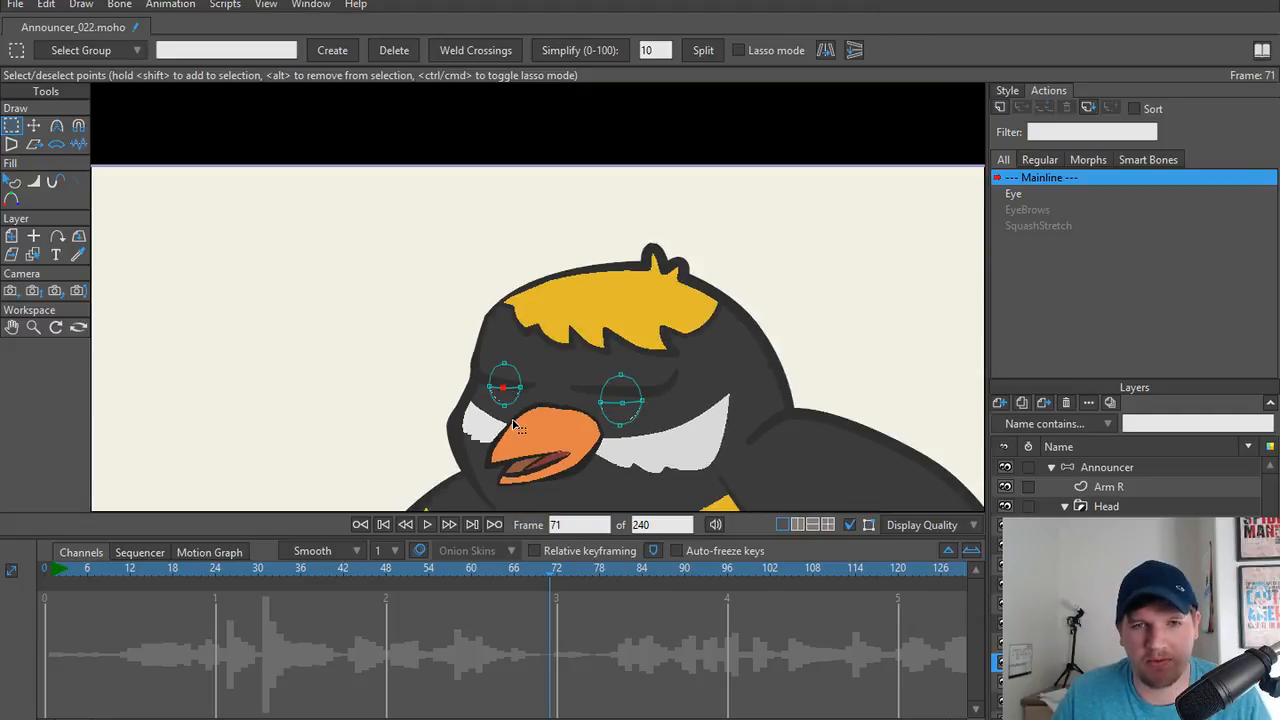
scroll(466, 355, up, 4)
scroll(466, 353, up, 2)
drag(469, 355, 471, 384)
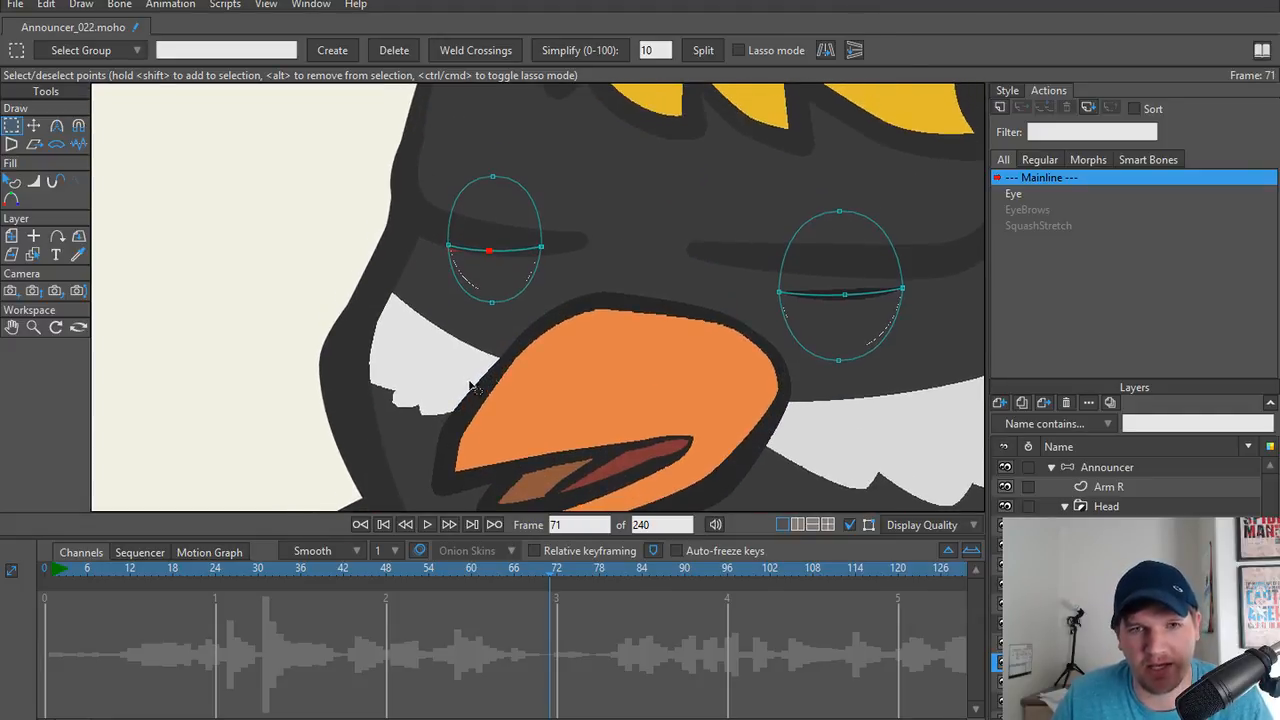
Return to frame 0, select the layer with the round eye whites and review the whole character.
drag(340, 575, 12, 580)
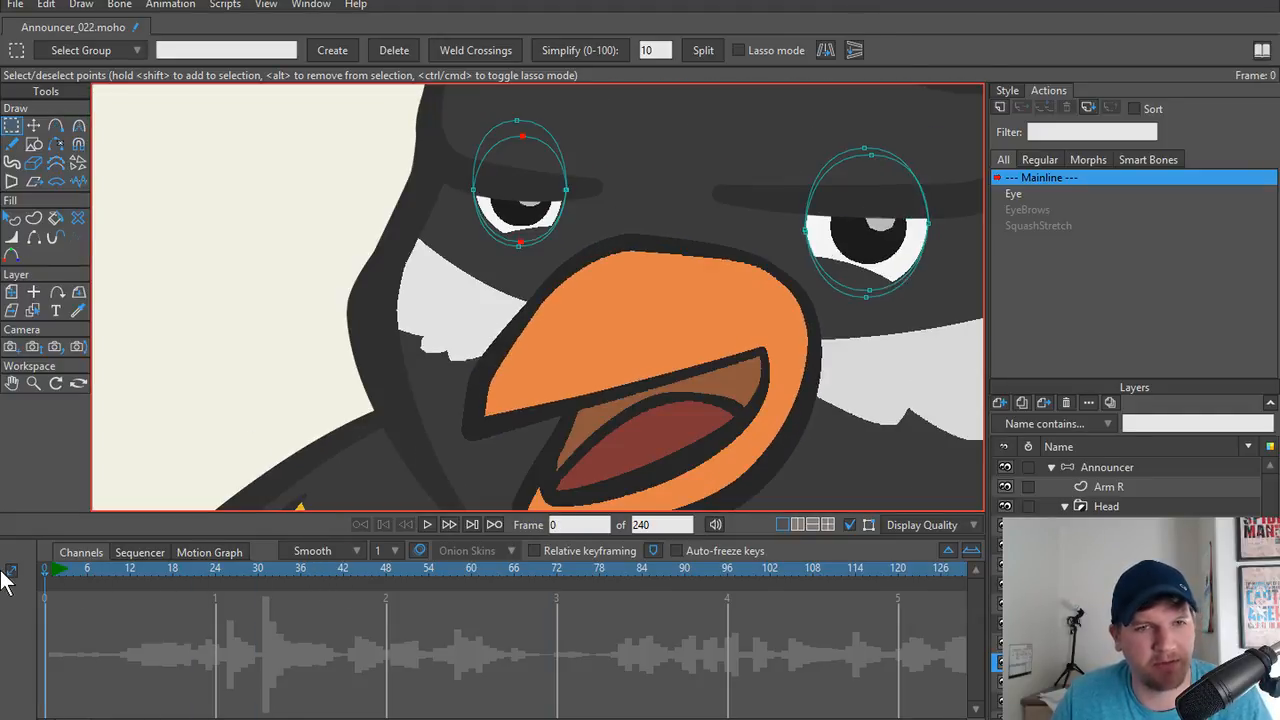
drag(563, 302, 592, 322)
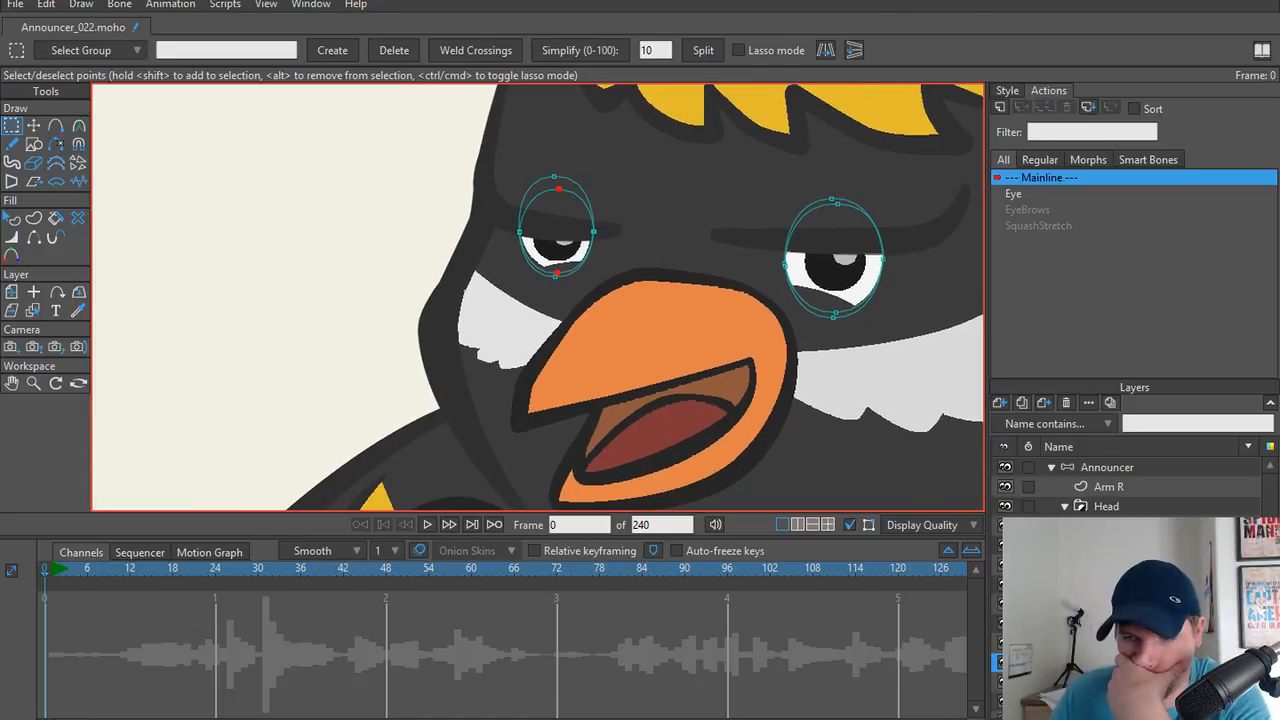
scroll(1130, 487, down, 1)
click(1120, 682)
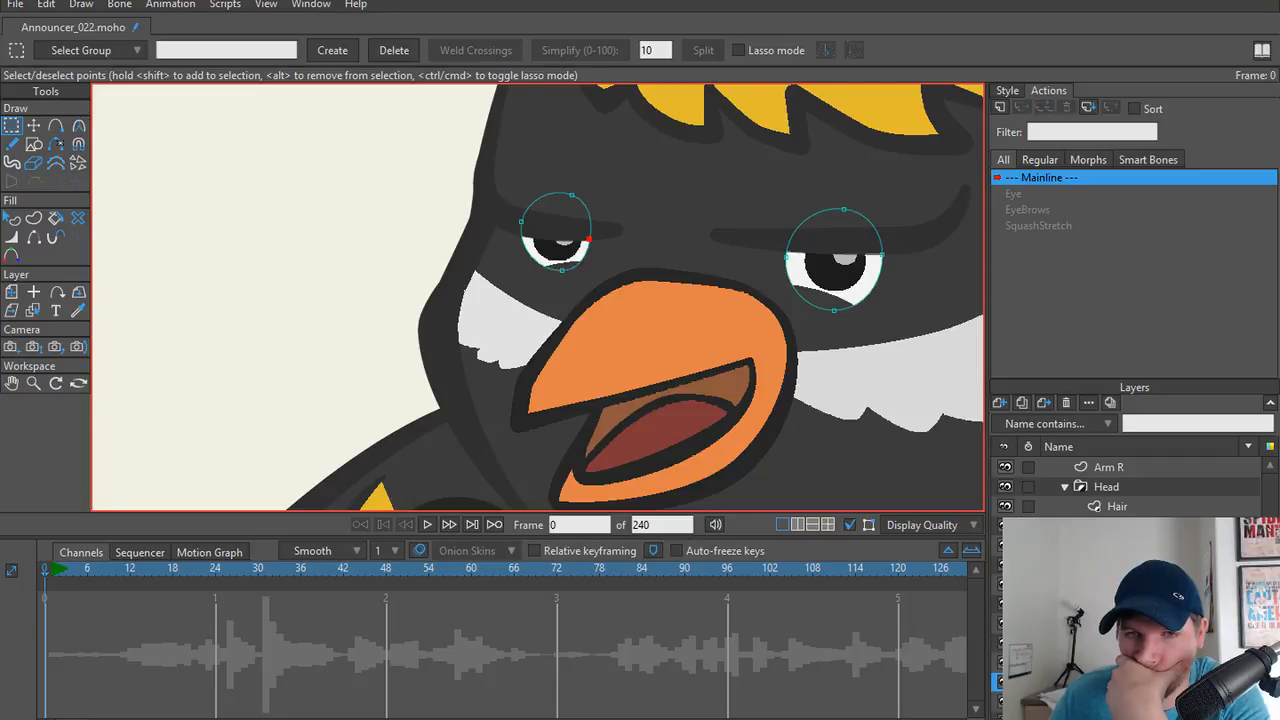
scroll(679, 396, down, 5)
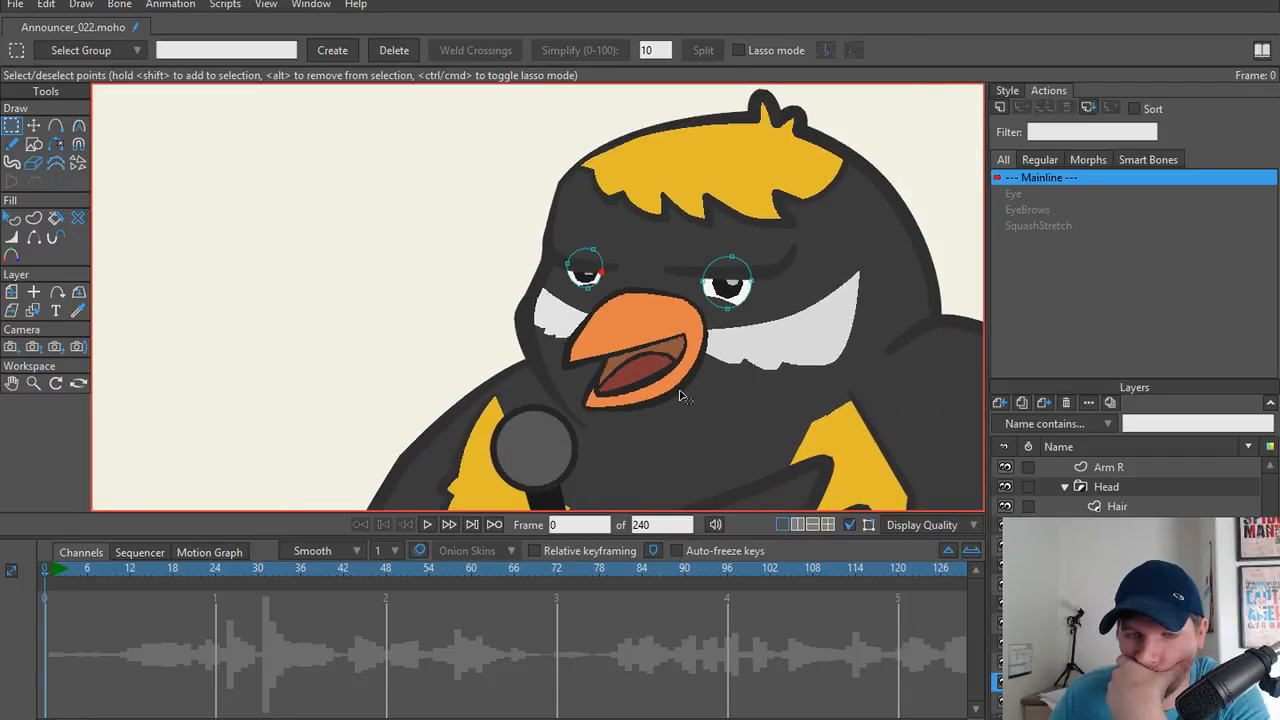
scroll(679, 396, down, 5)
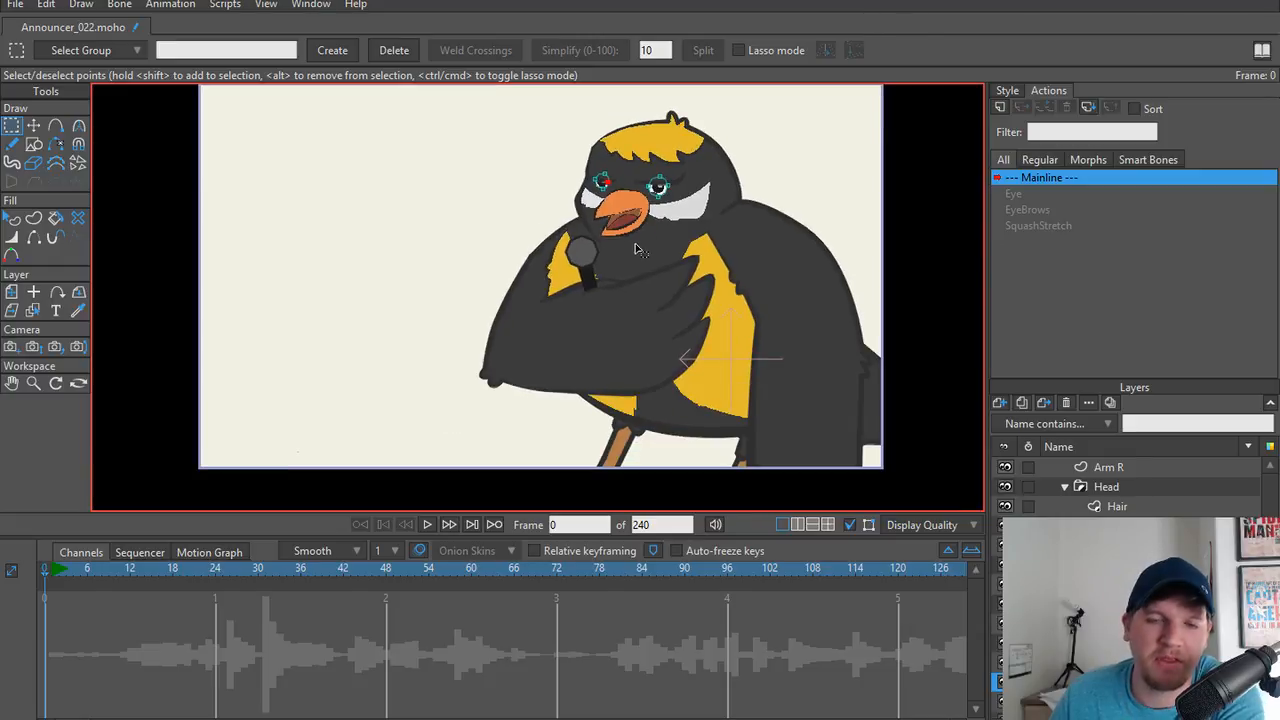
Reveal the artwork outside the camera frame, and select and collapse the Announcer layer.
key(ctrl+m)
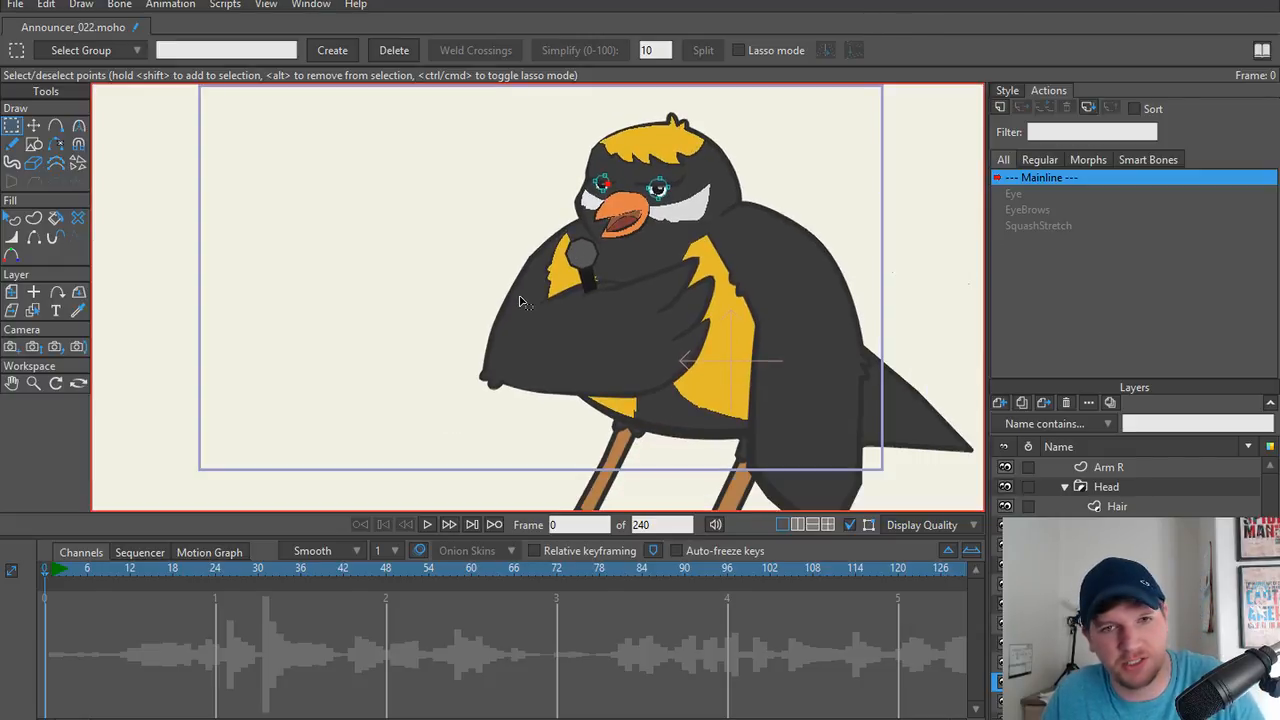
drag(527, 317, 532, 347)
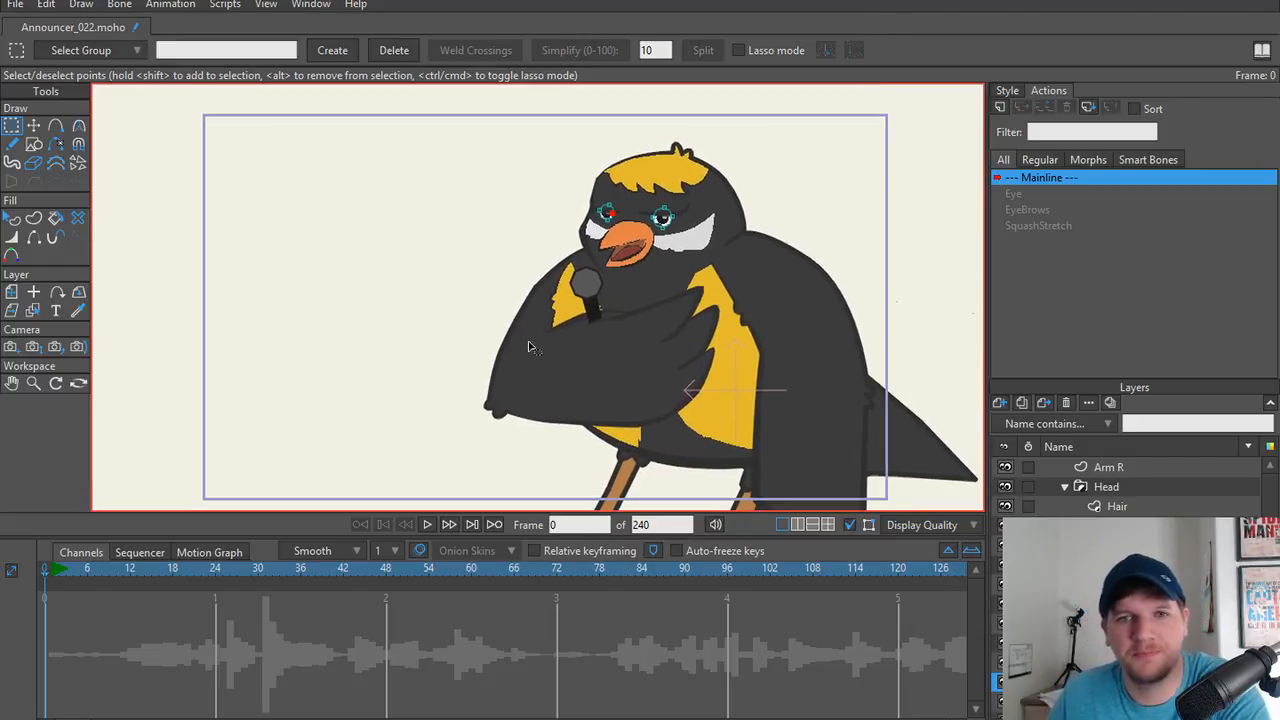
scroll(1118, 510, up, 2)
click(1110, 487)
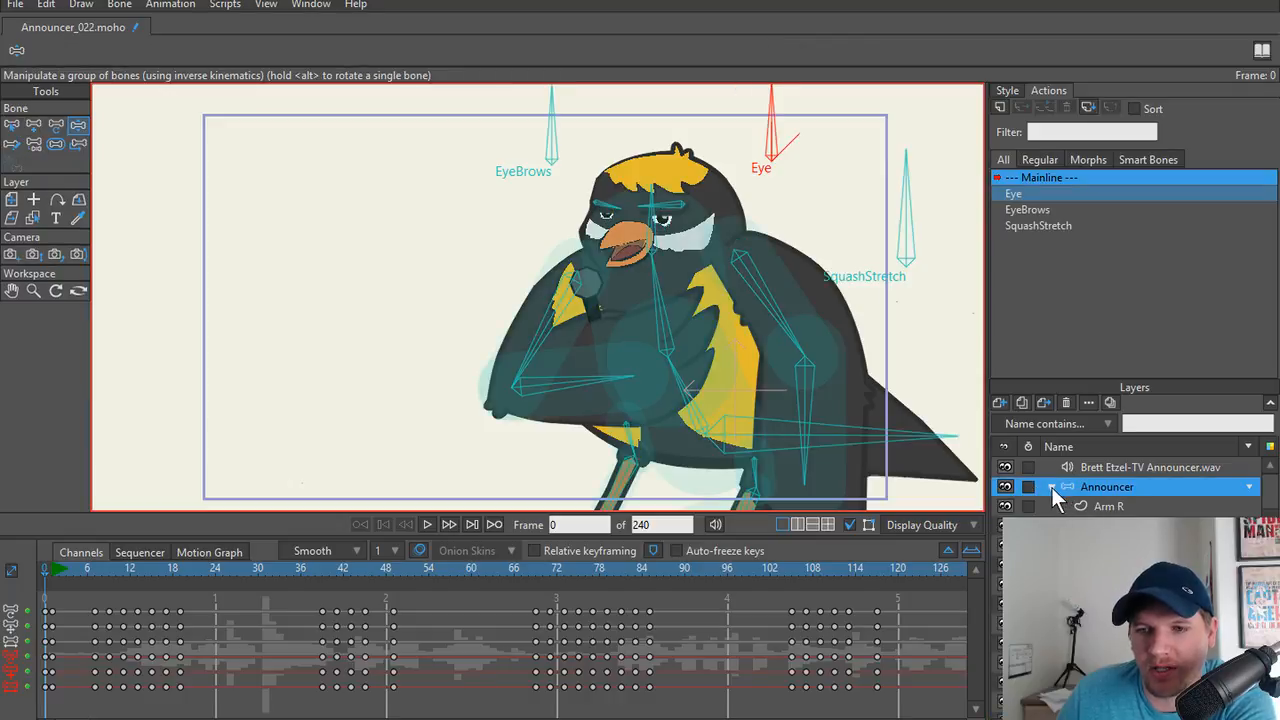
click(1051, 487)
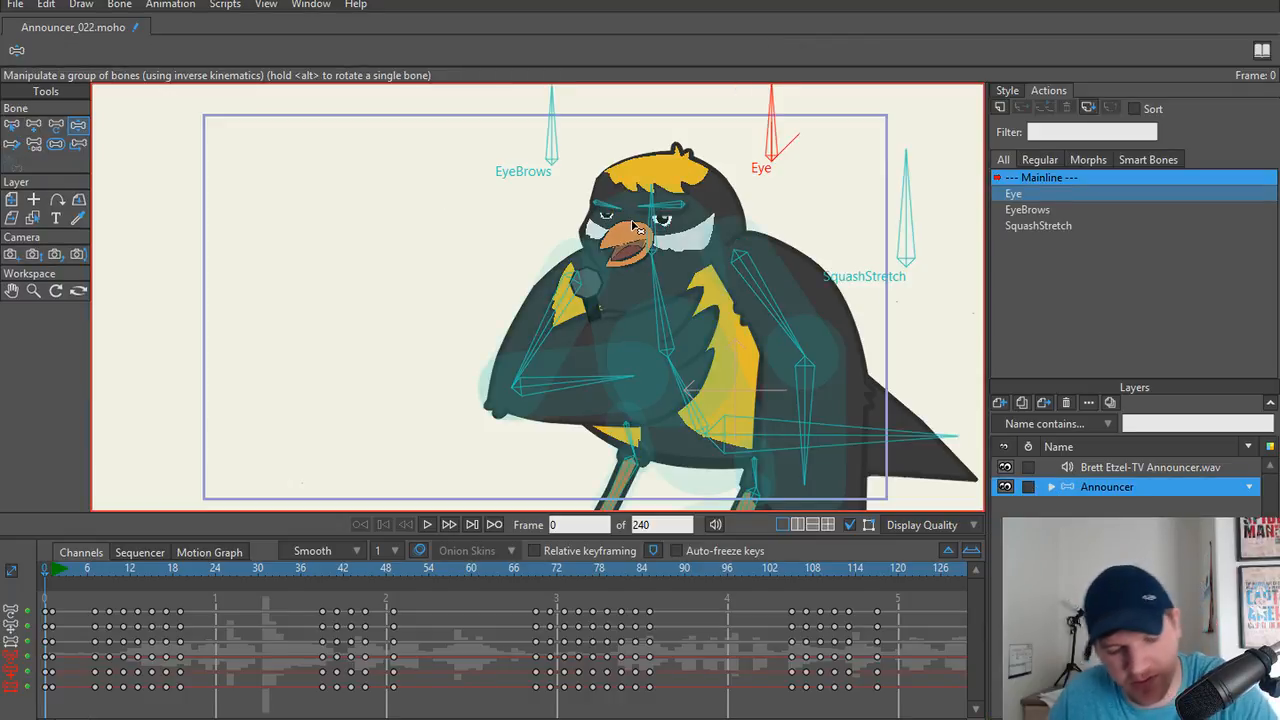
Flip the Announcer layer horizontally, move it to X -0.2159 and render frame 0 to check the mirrored character.
key(0)
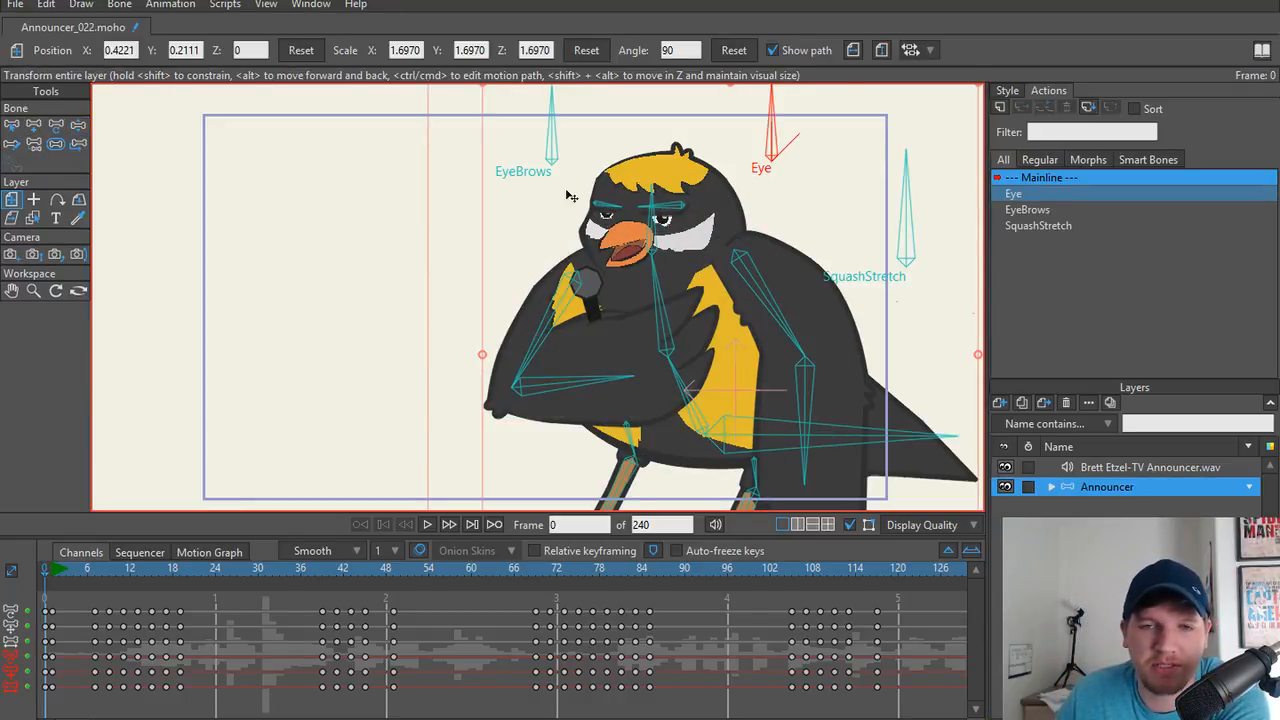
drag(605, 260, 484, 237)
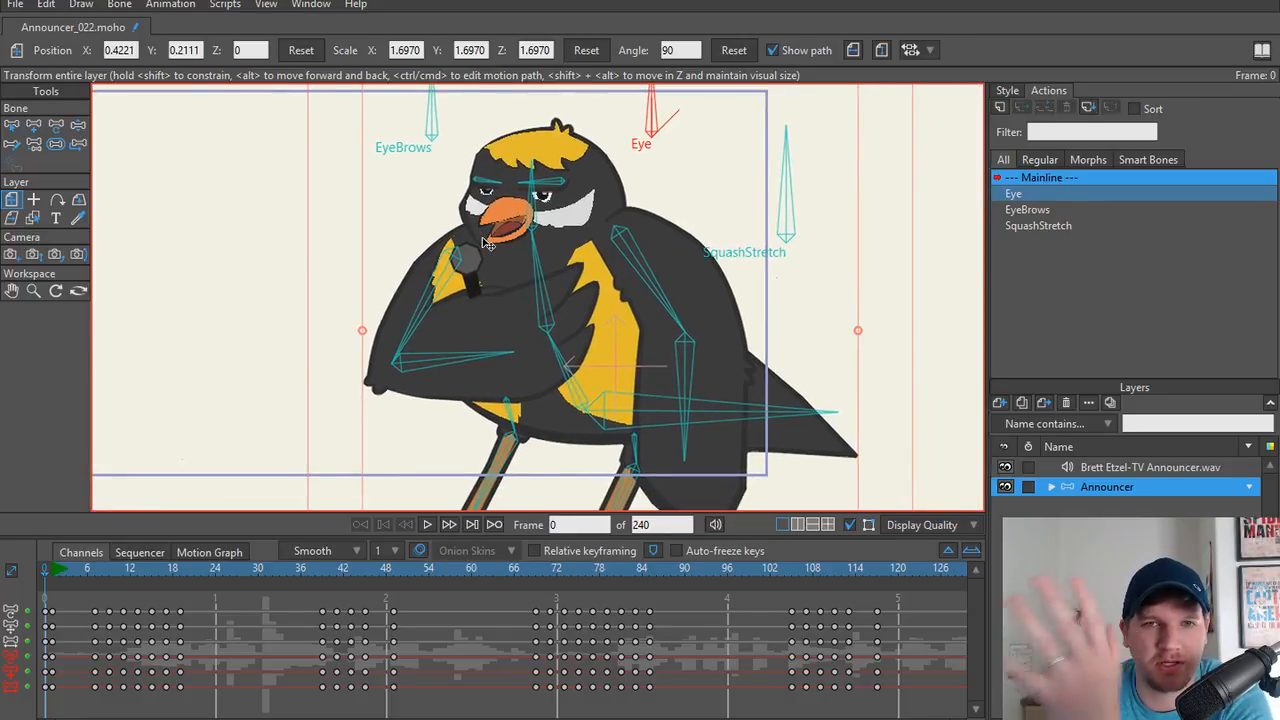
click(853, 50)
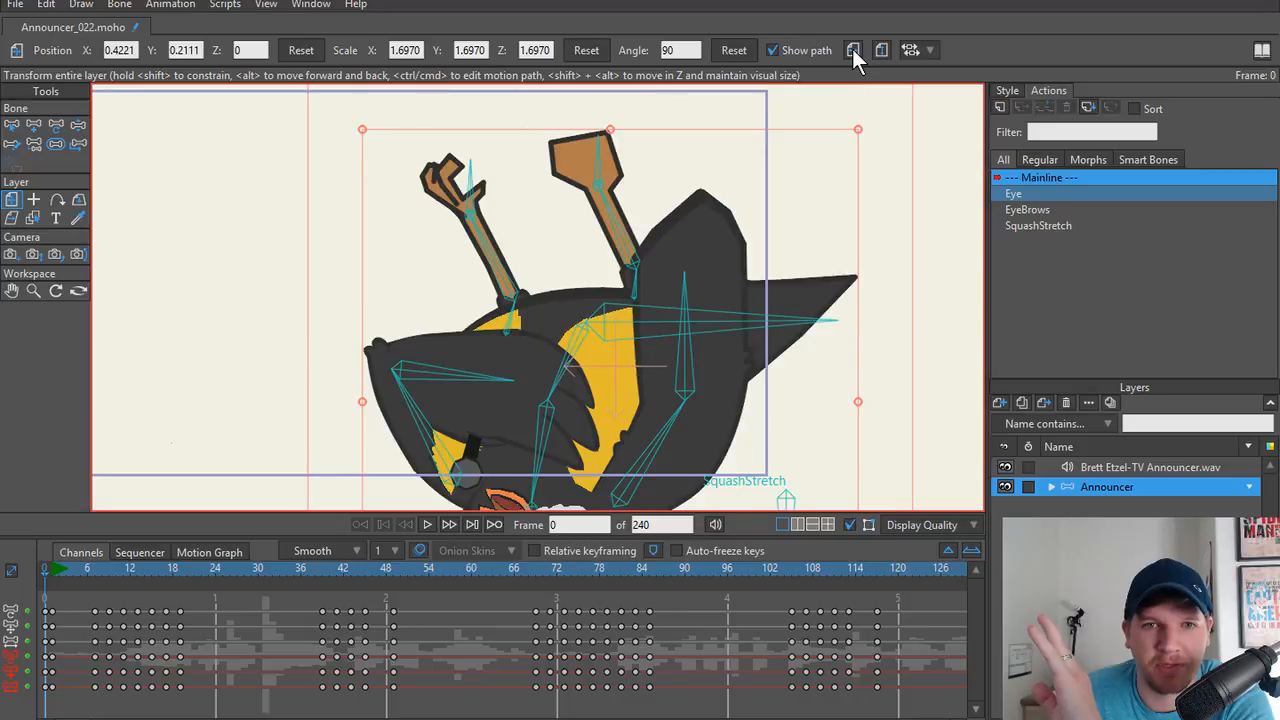
click(853, 50)
click(881, 50)
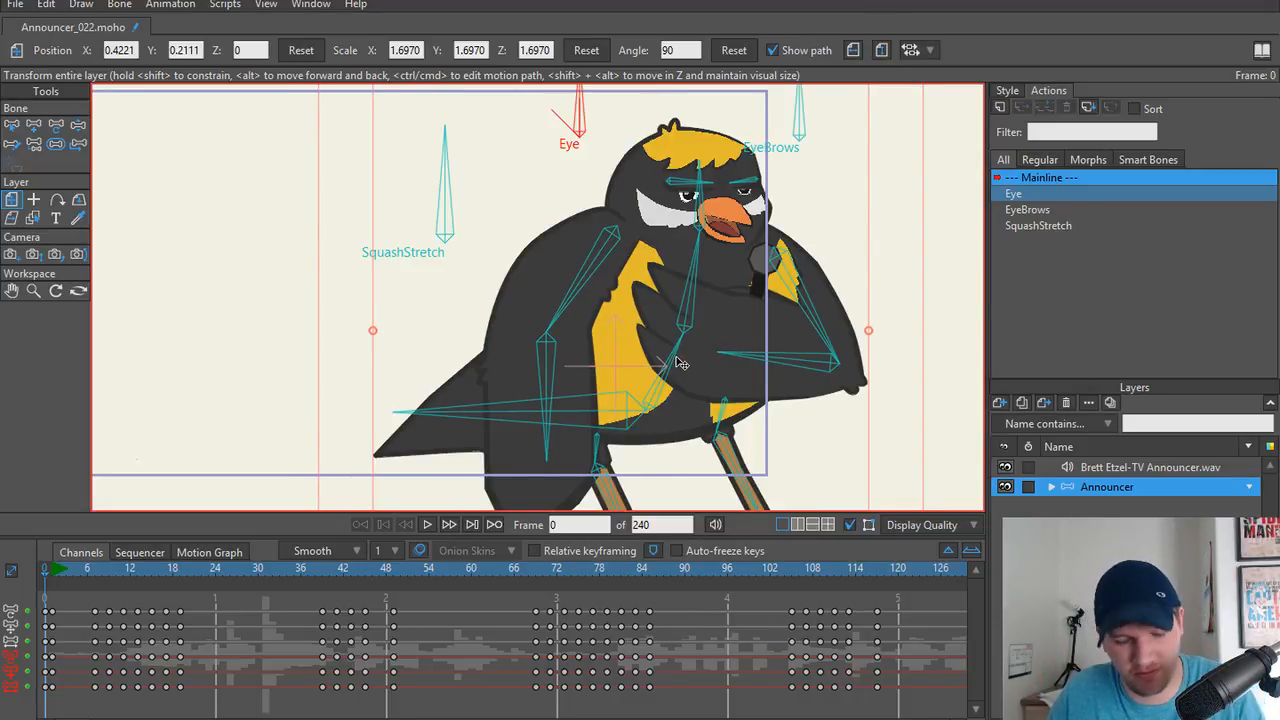
drag(686, 362, 505, 355)
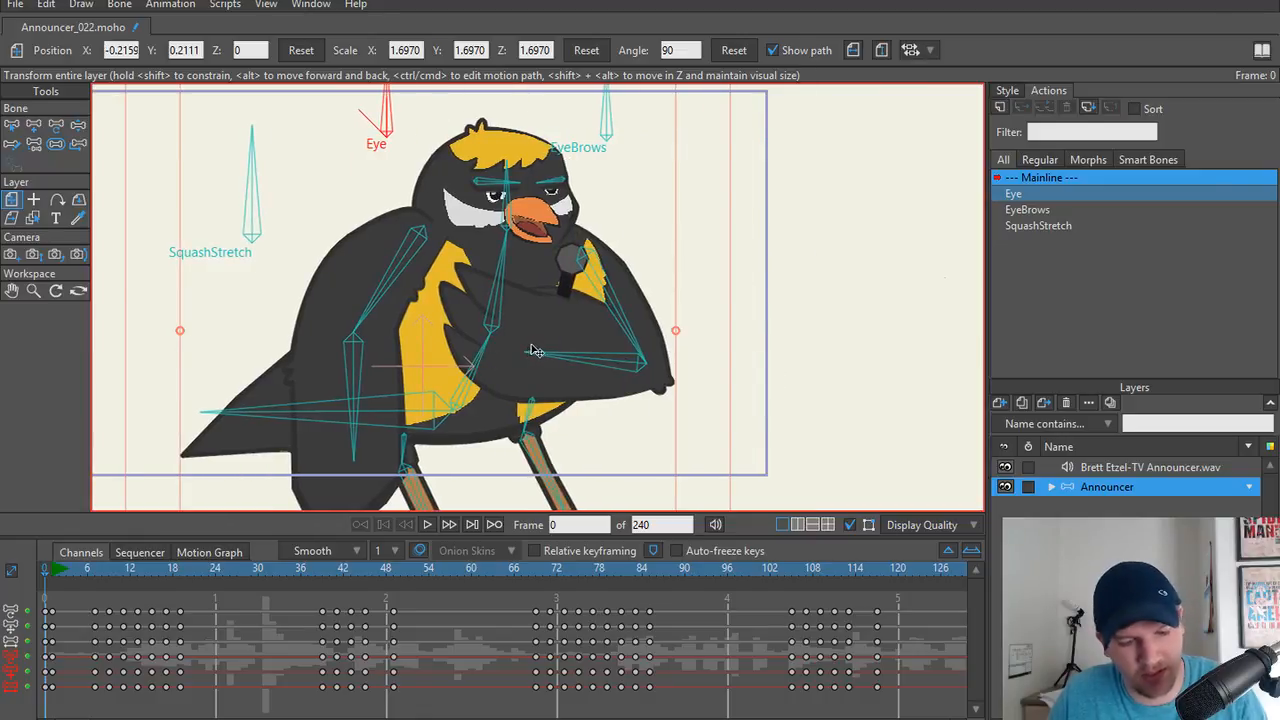
key(ctrl+r)
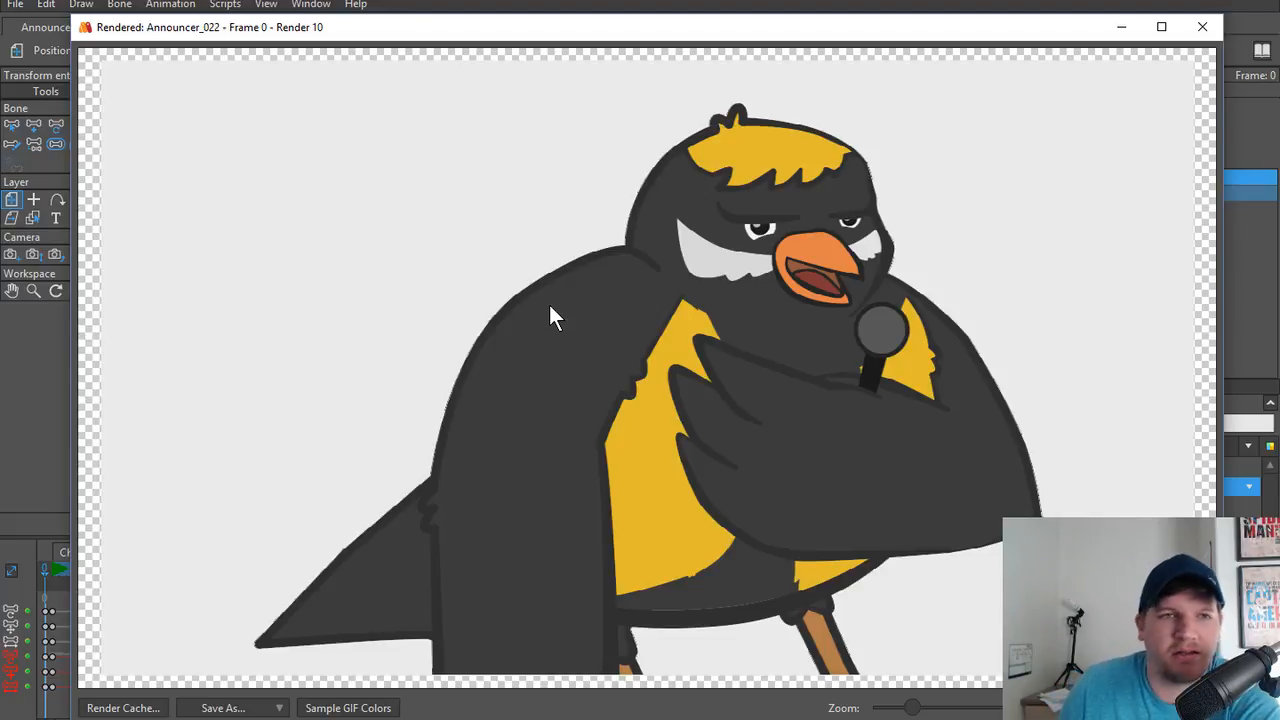
click(1202, 27)
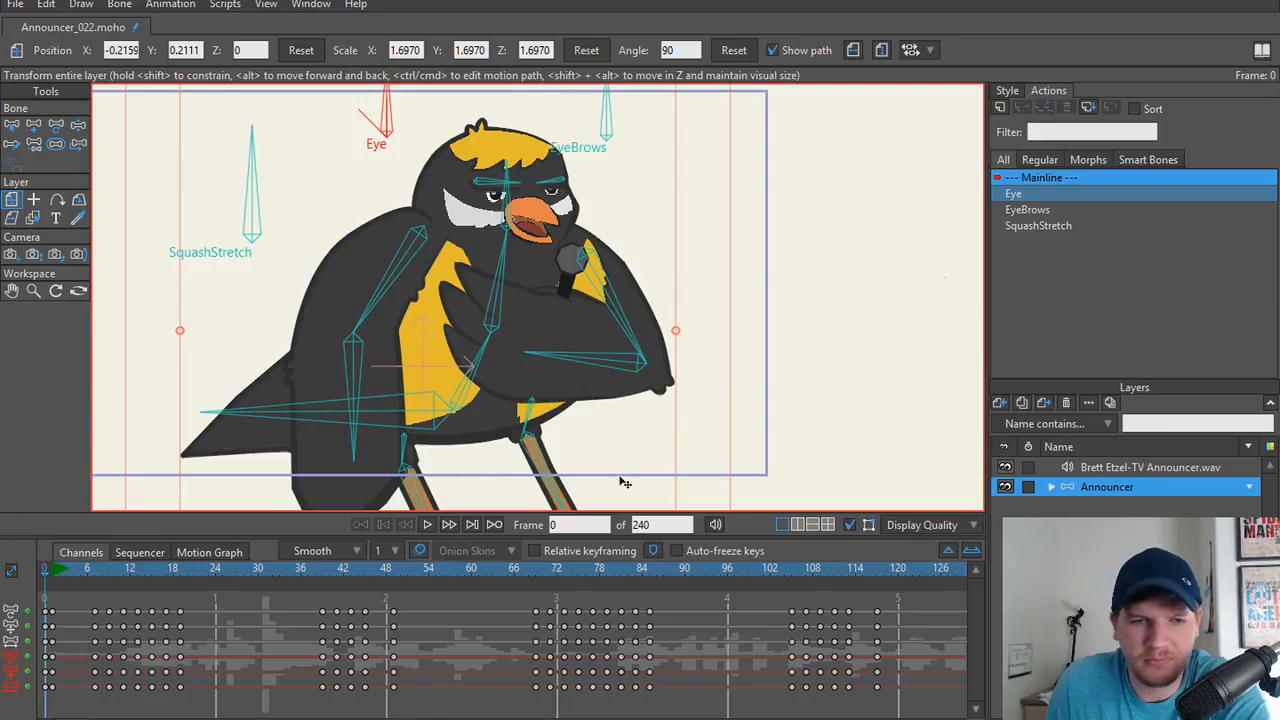
Flip the Announcer layer horizontally back to its original facing and move it to X 0.5838.
click(853, 50)
click(853, 50)
click(881, 50)
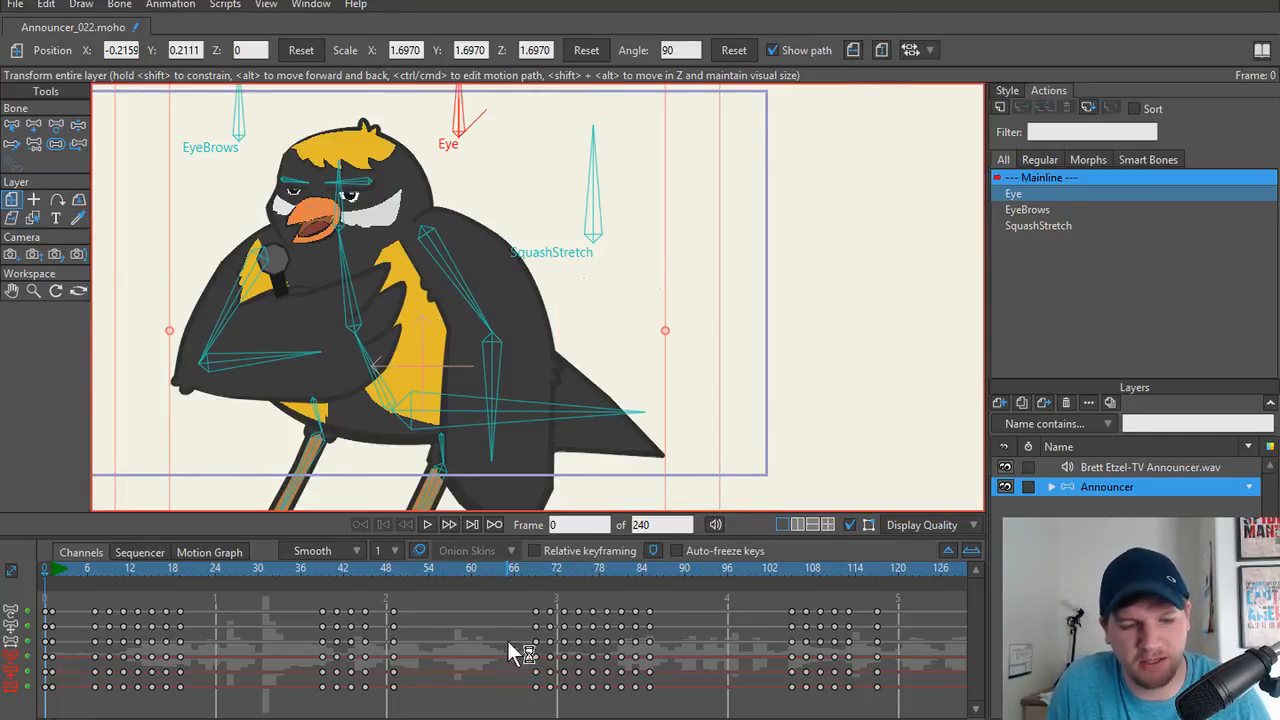
drag(376, 367, 605, 368)
Examine the face in close-up and switch the Announcer layer from the Mainline to the Eye action.
scroll(600, 362, up, 3)
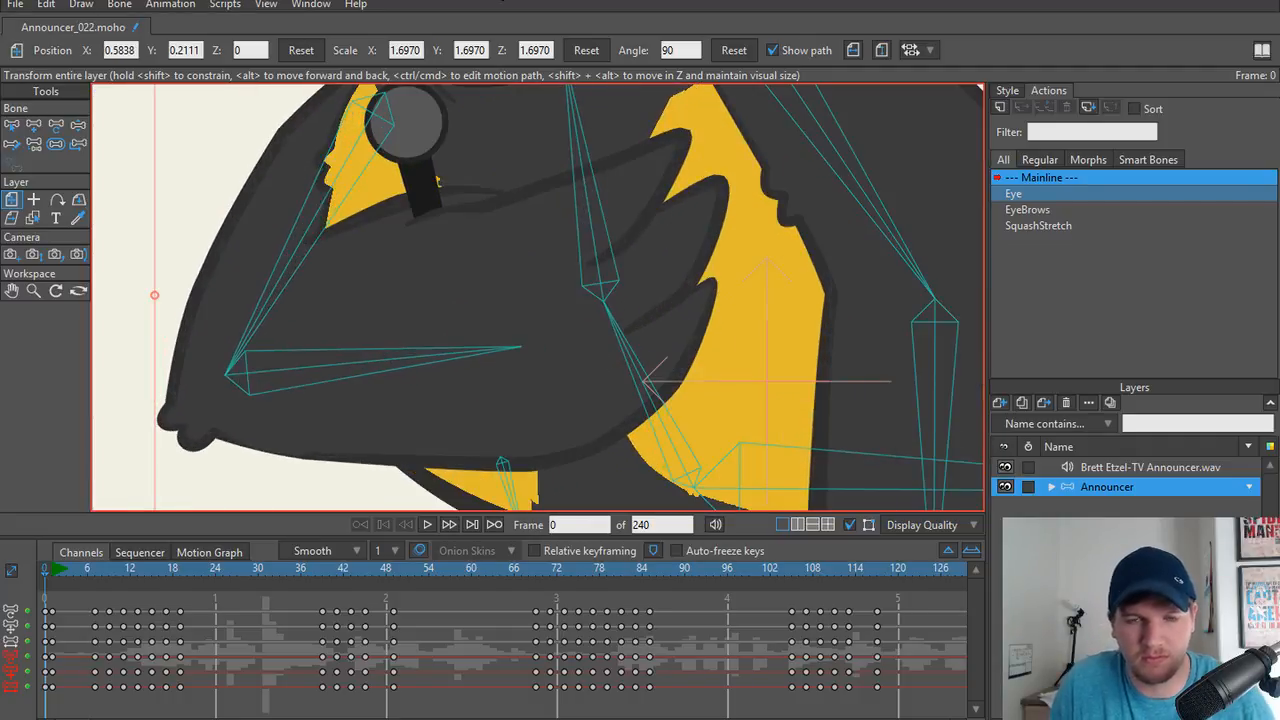
scroll(475, 305, down, 3)
scroll(455, 270, up, 4)
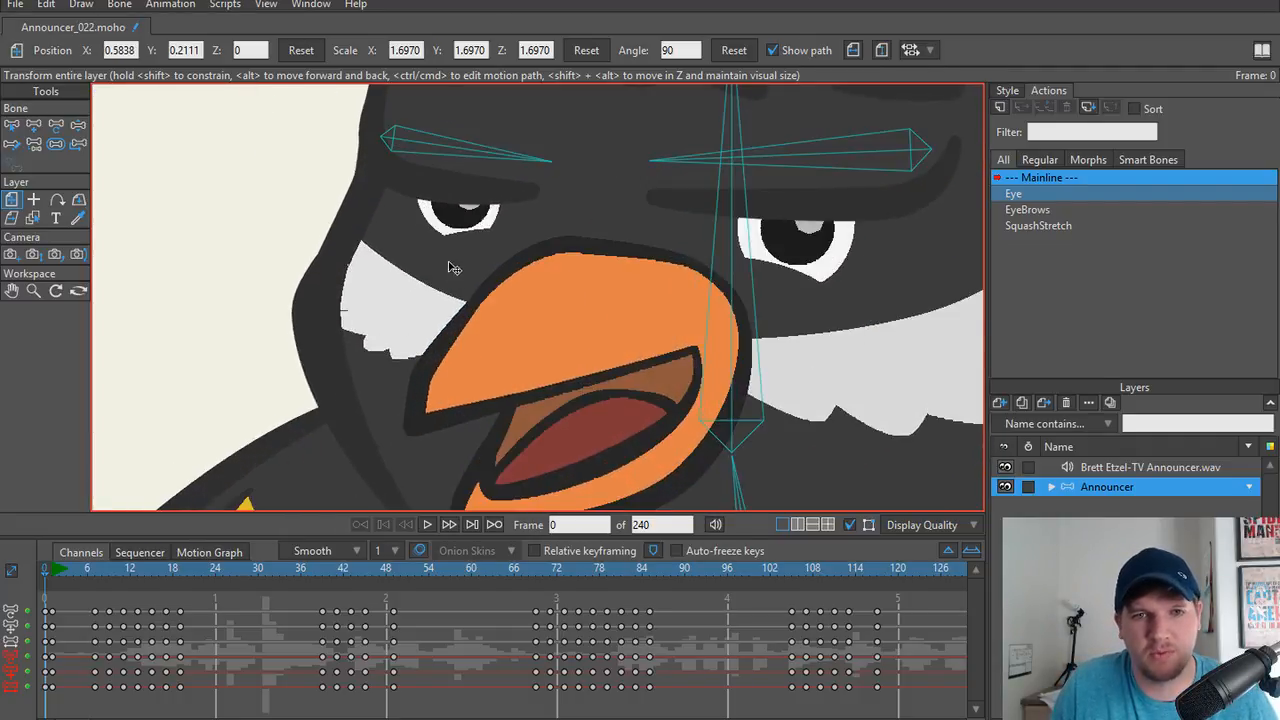
drag(449, 263, 435, 313)
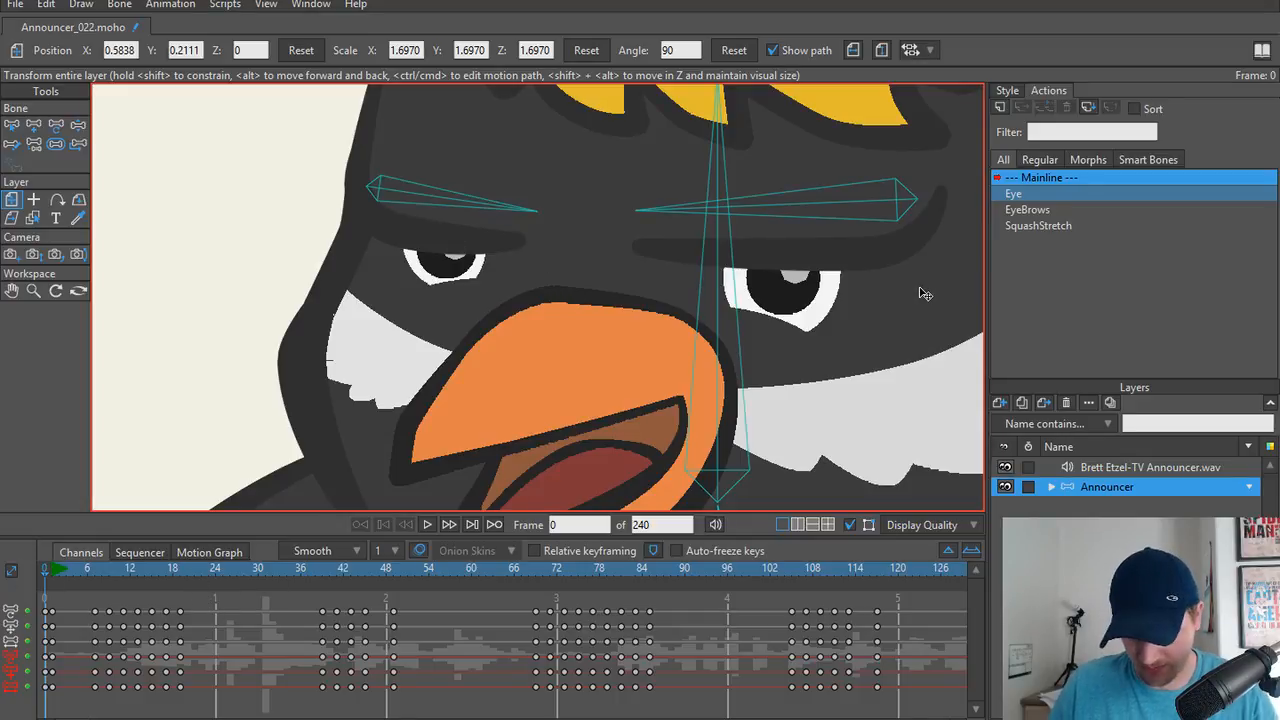
double_click(1041, 194)
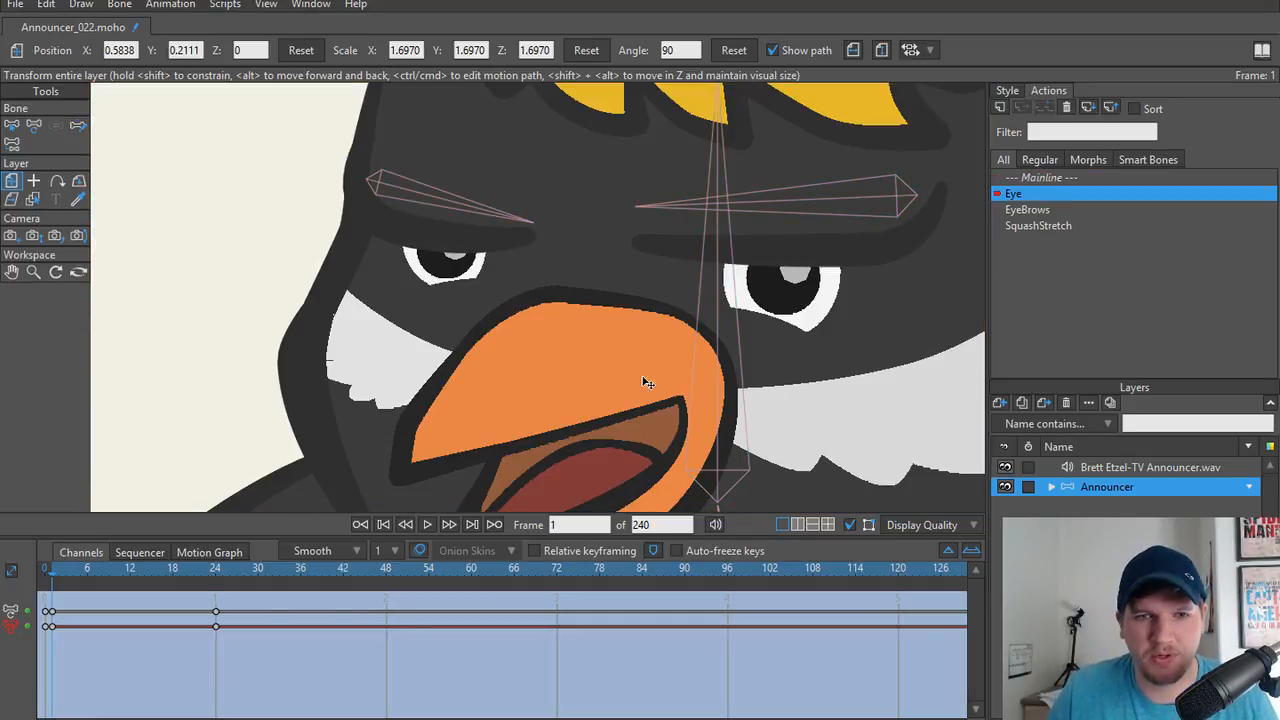
At frame 24 of the Eye action, lower the middle point of the smaller eye's closed-lid curve on the eye layer.
click(213, 578)
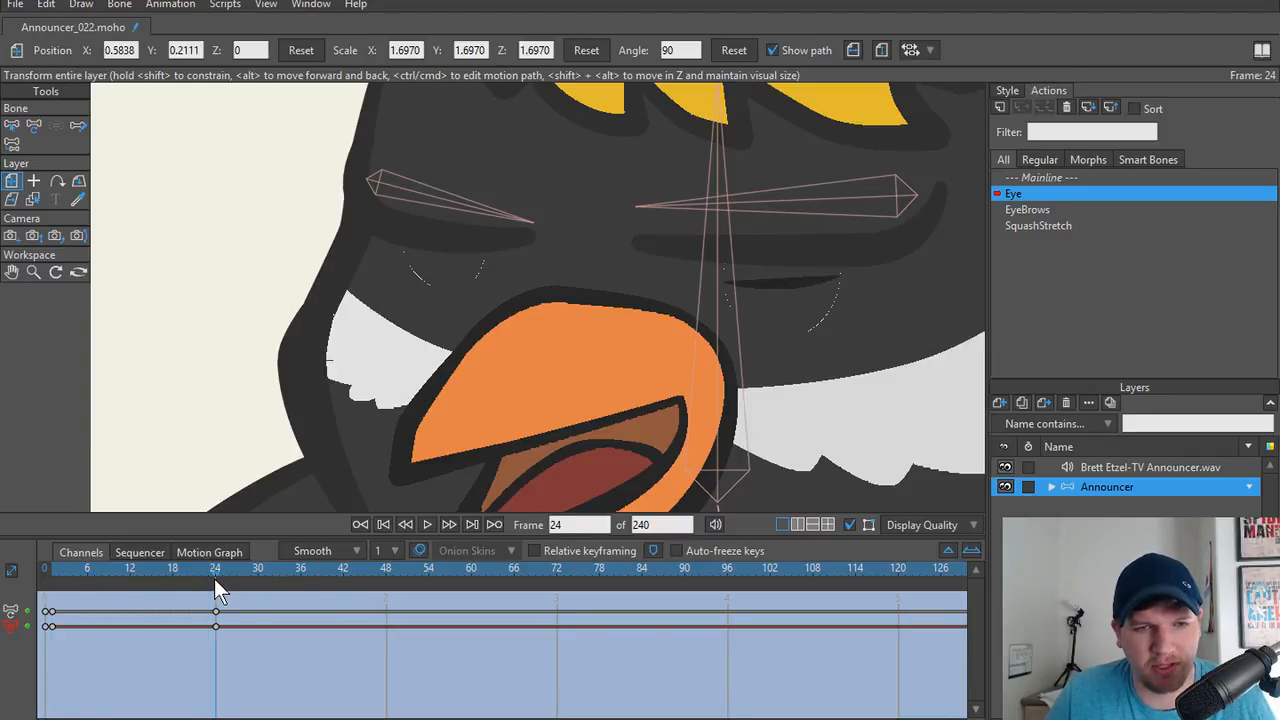
scroll(474, 281, up, 2)
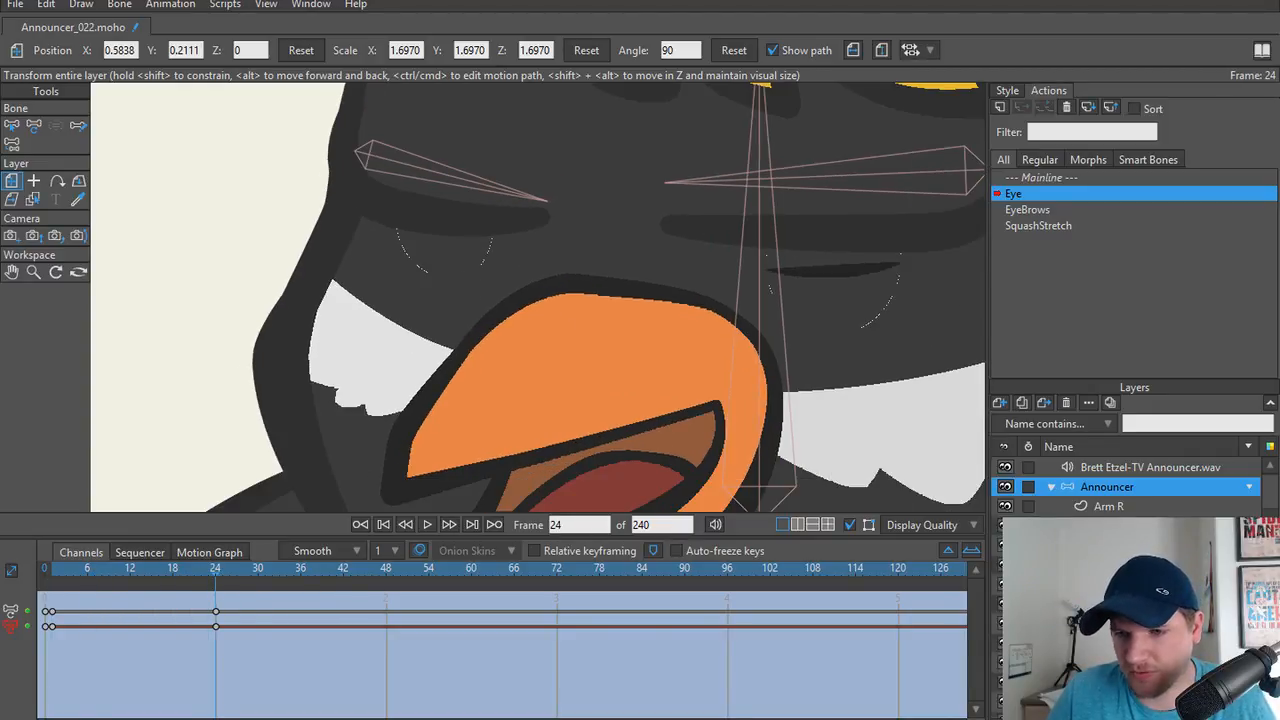
click(1051, 487)
scroll(1100, 500, down, 3)
click(1115, 621)
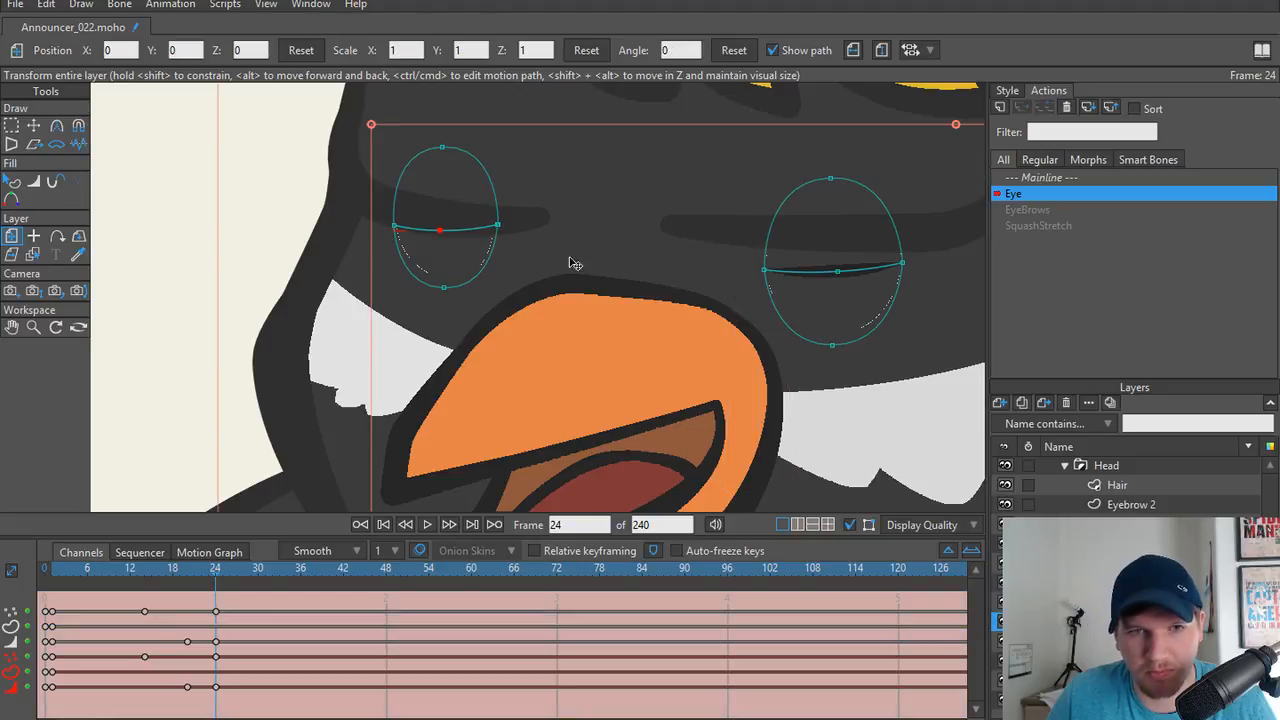
key(g)
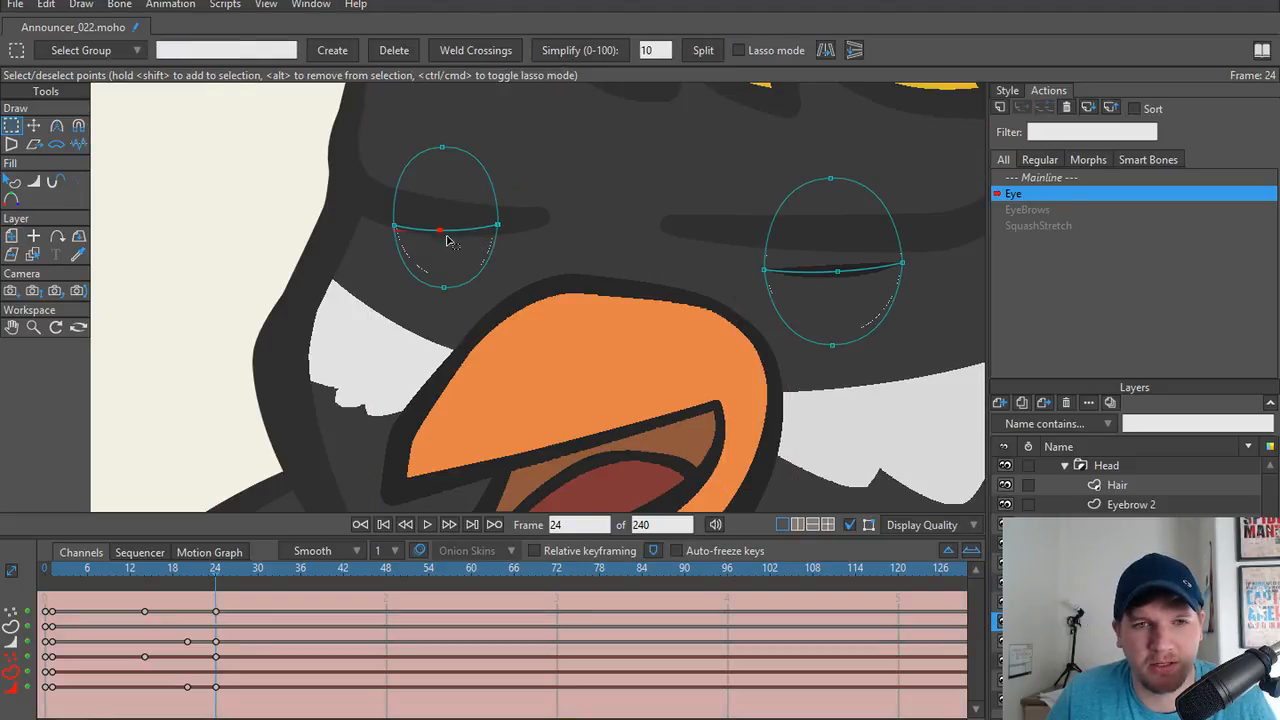
key(t)
drag(443, 237, 445, 254)
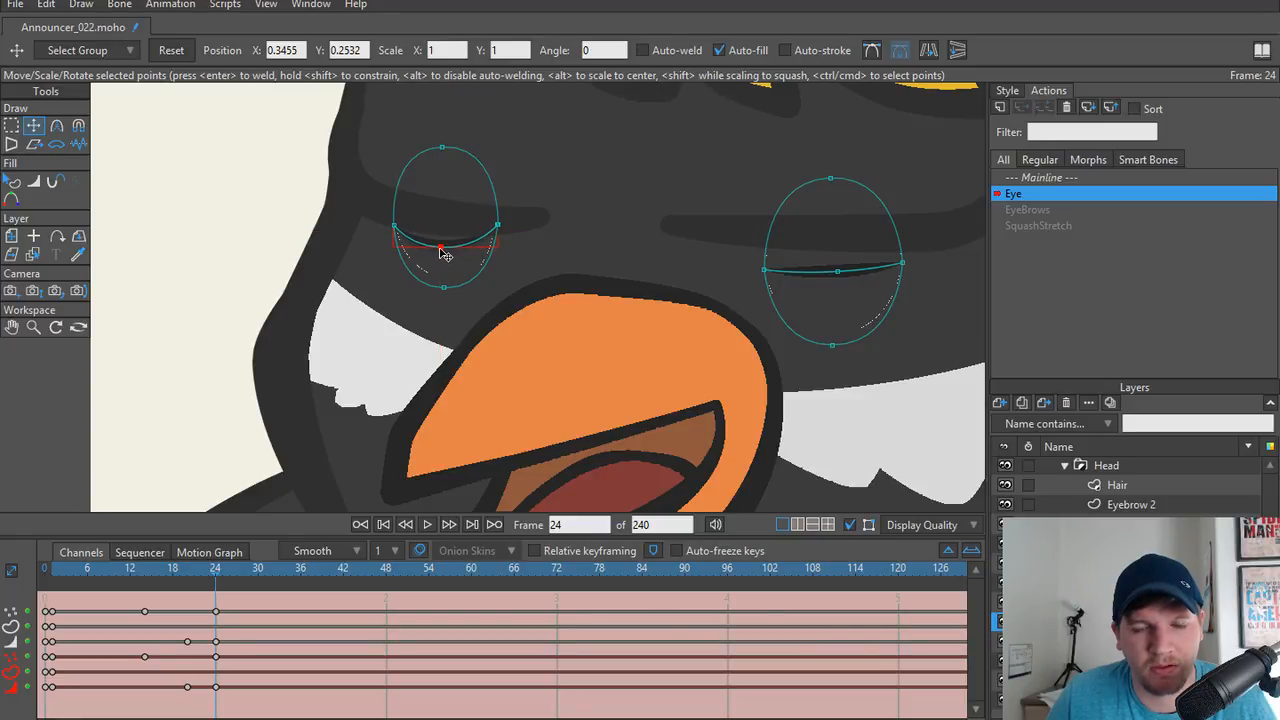
Render frame 24 to check the reshaped closed eyelid, and compare both eyelid lines in the viewport.
key(ctrl+r)
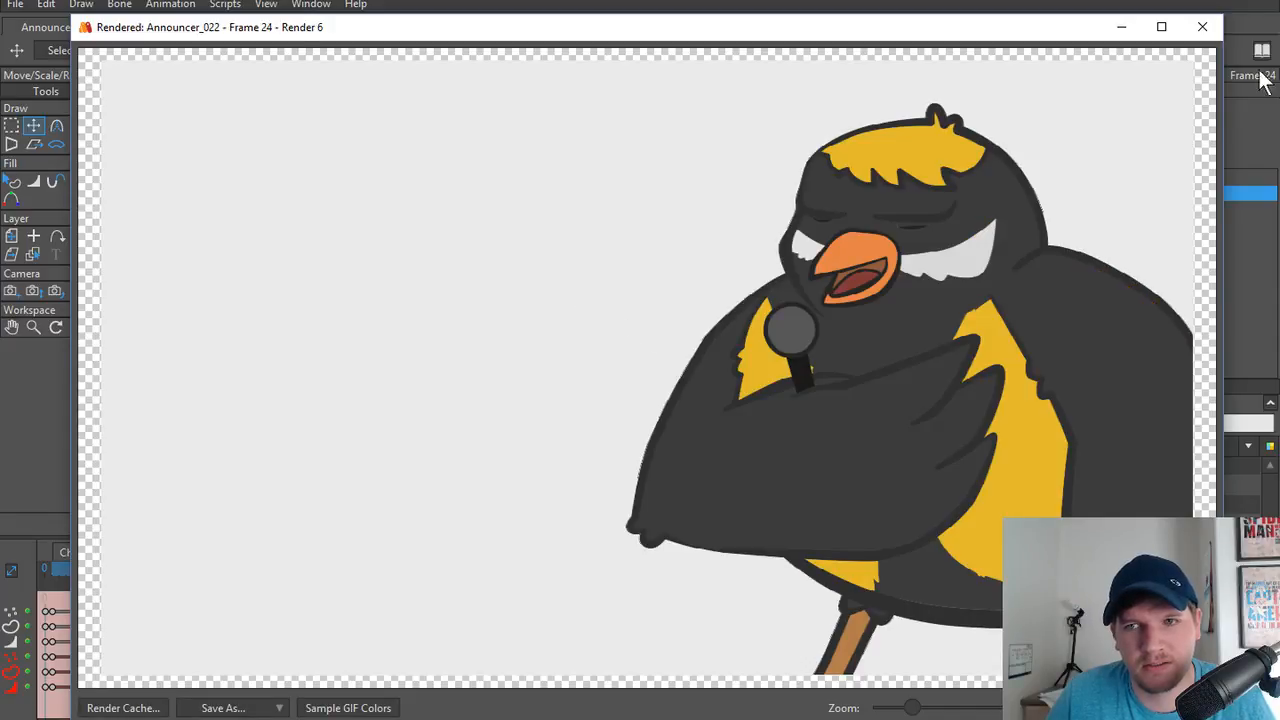
click(1202, 27)
scroll(381, 272, down, 2)
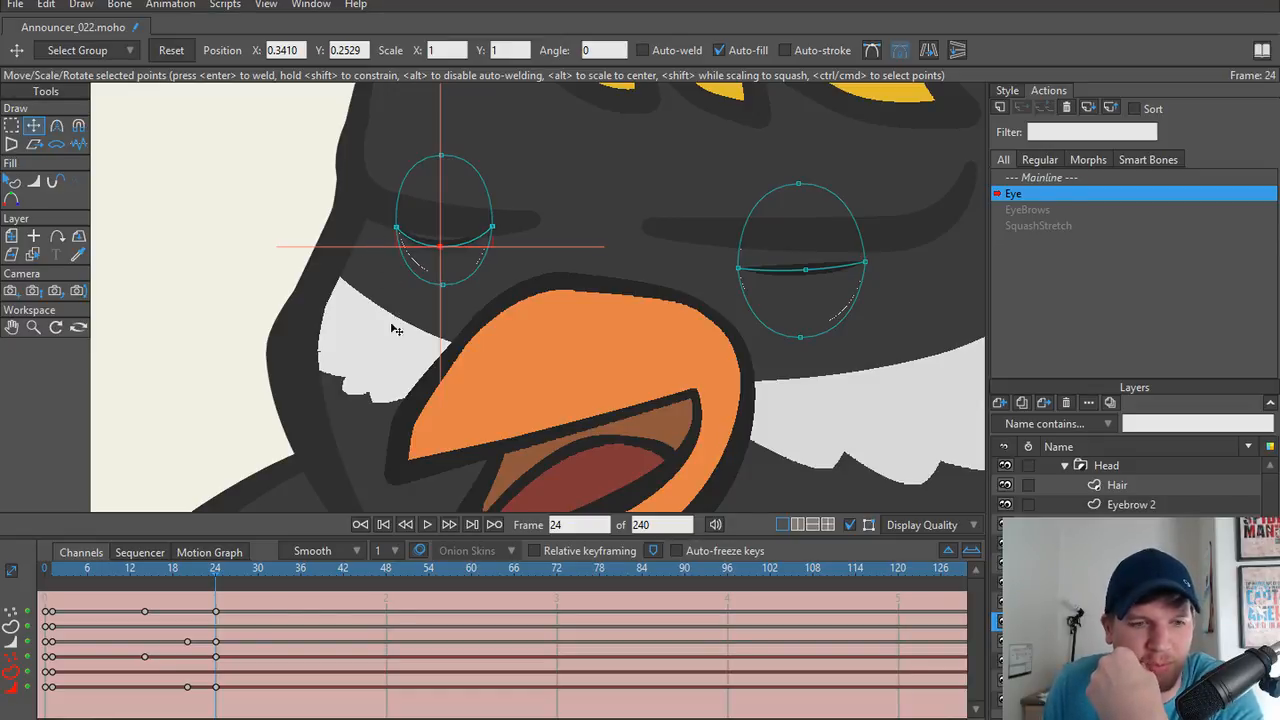
mouse_move(224, 585)
mouse_down()
mouse_move(53, 566)
mouse_move(215, 575)
mouse_up()
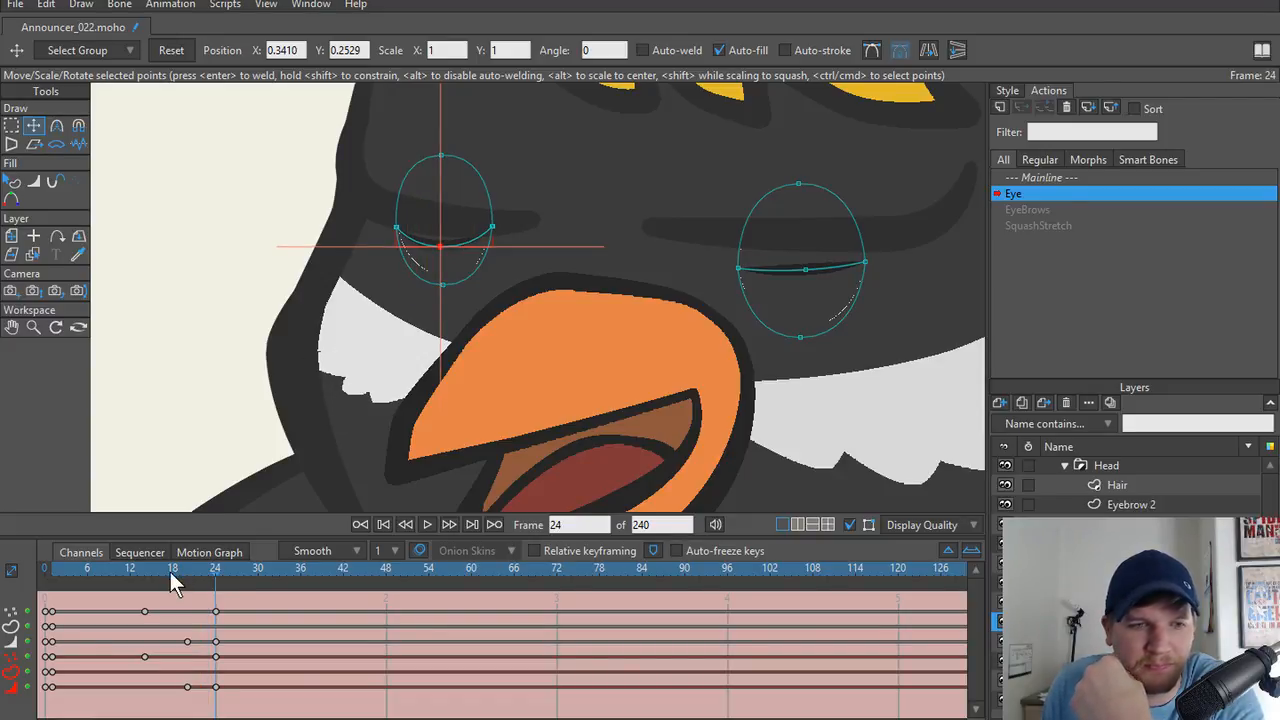
On the Mainline at frame 0, select the side points of the smaller eye's ovals and move them slightly down.
click(52, 575)
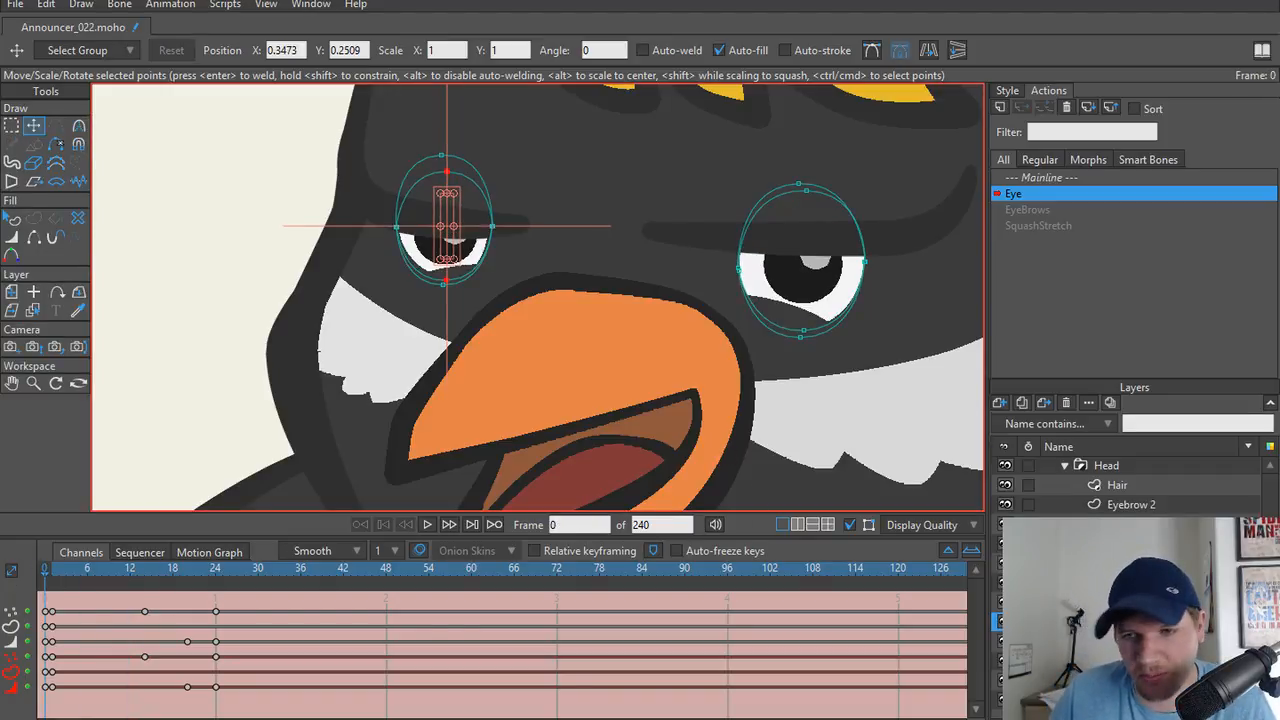
click(1071, 182)
scroll(525, 300, up, 6)
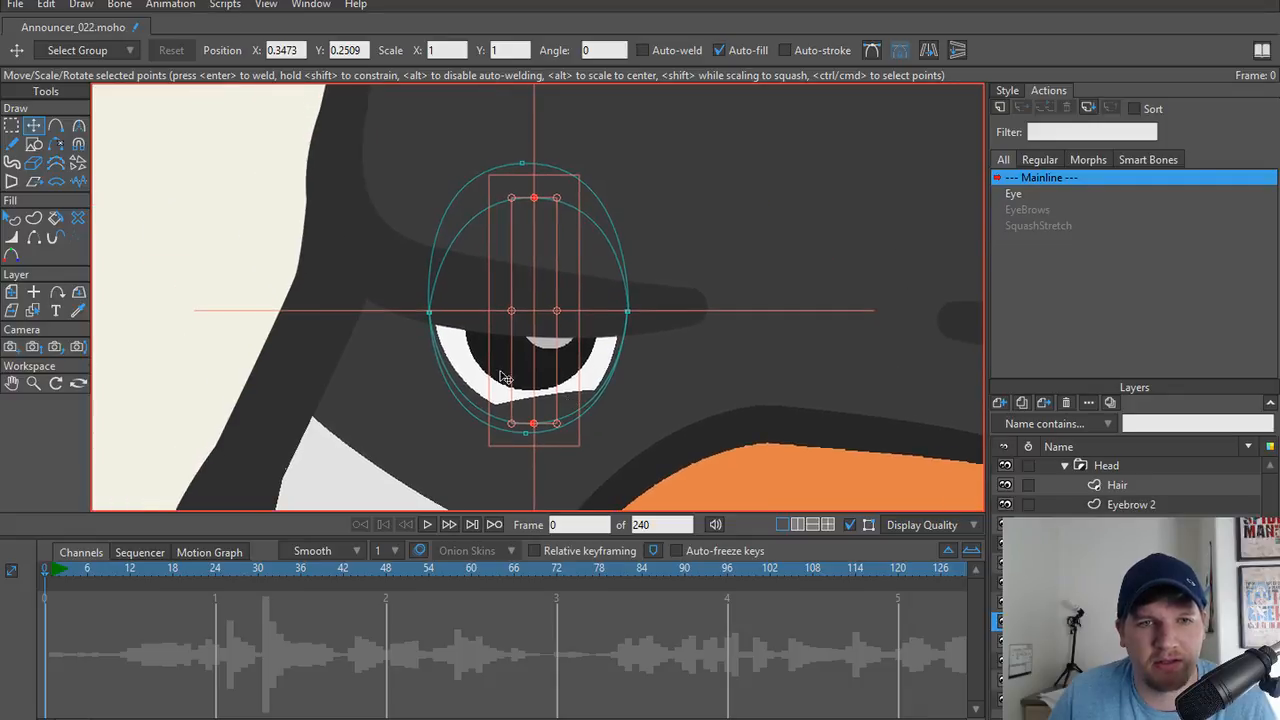
key(g)
drag(397, 294, 458, 344)
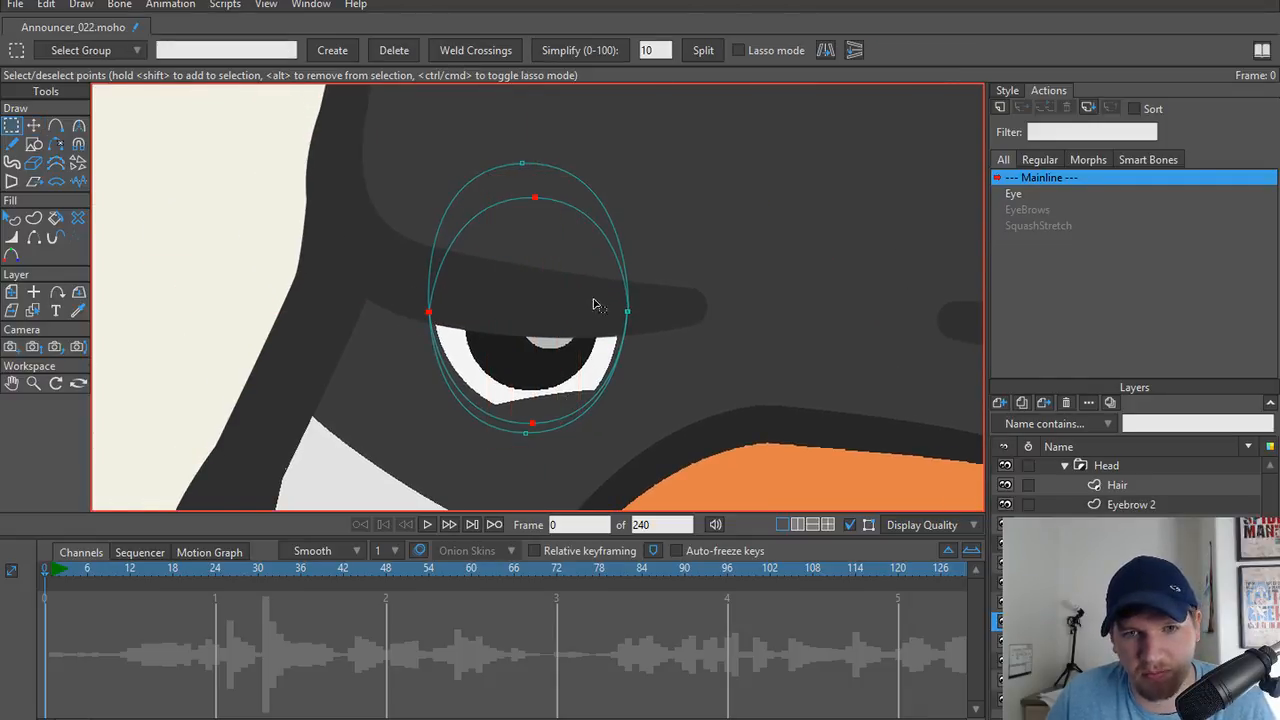
click(236, 316)
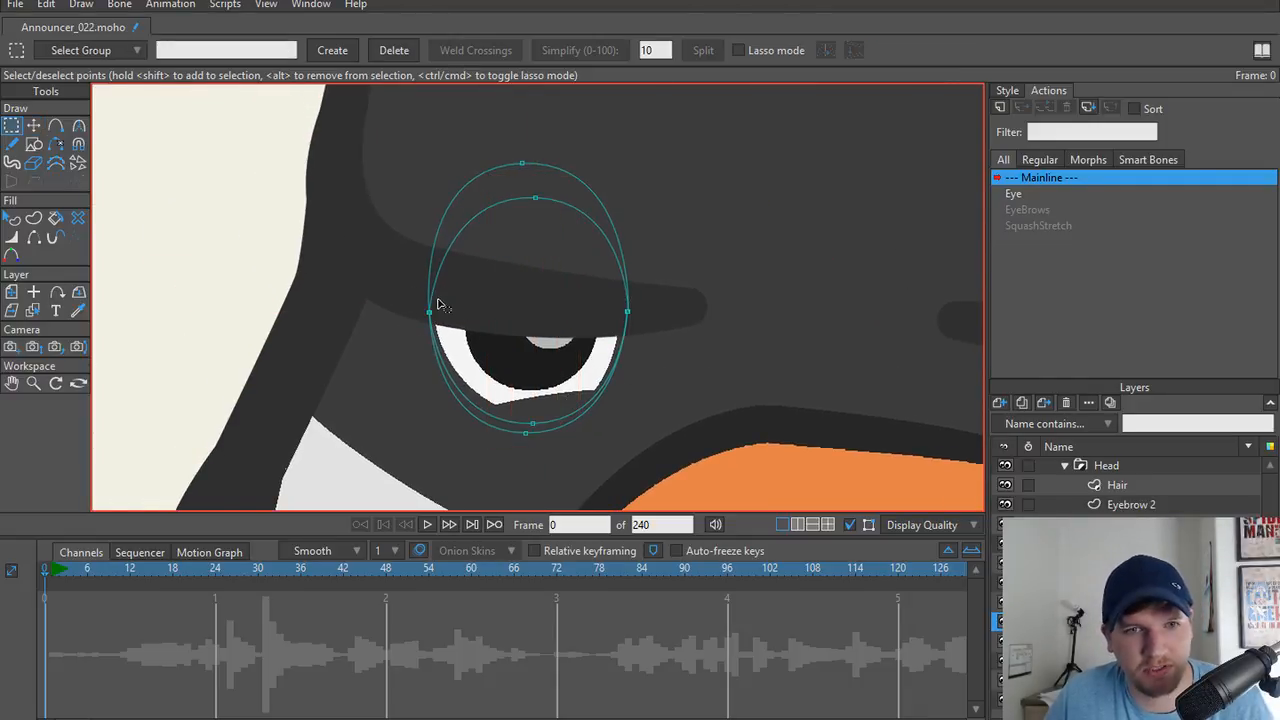
drag(405, 304, 745, 336)
key(t)
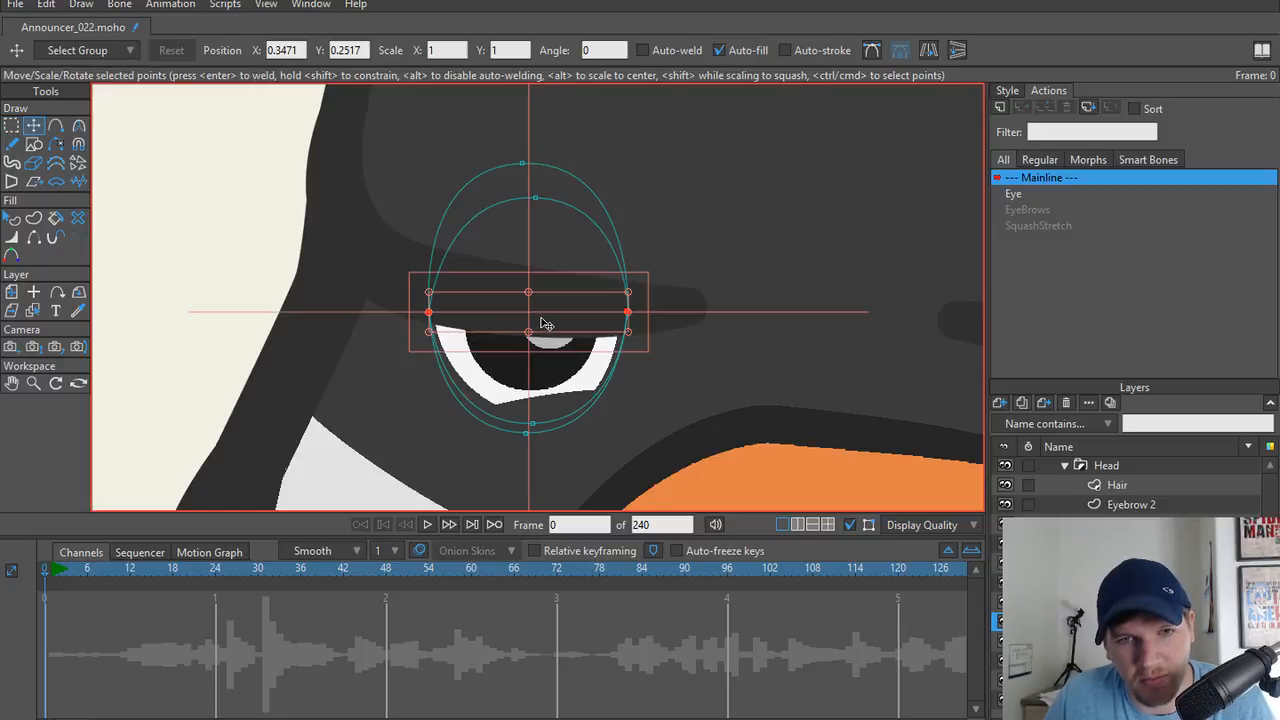
drag(545, 320, 545, 337)
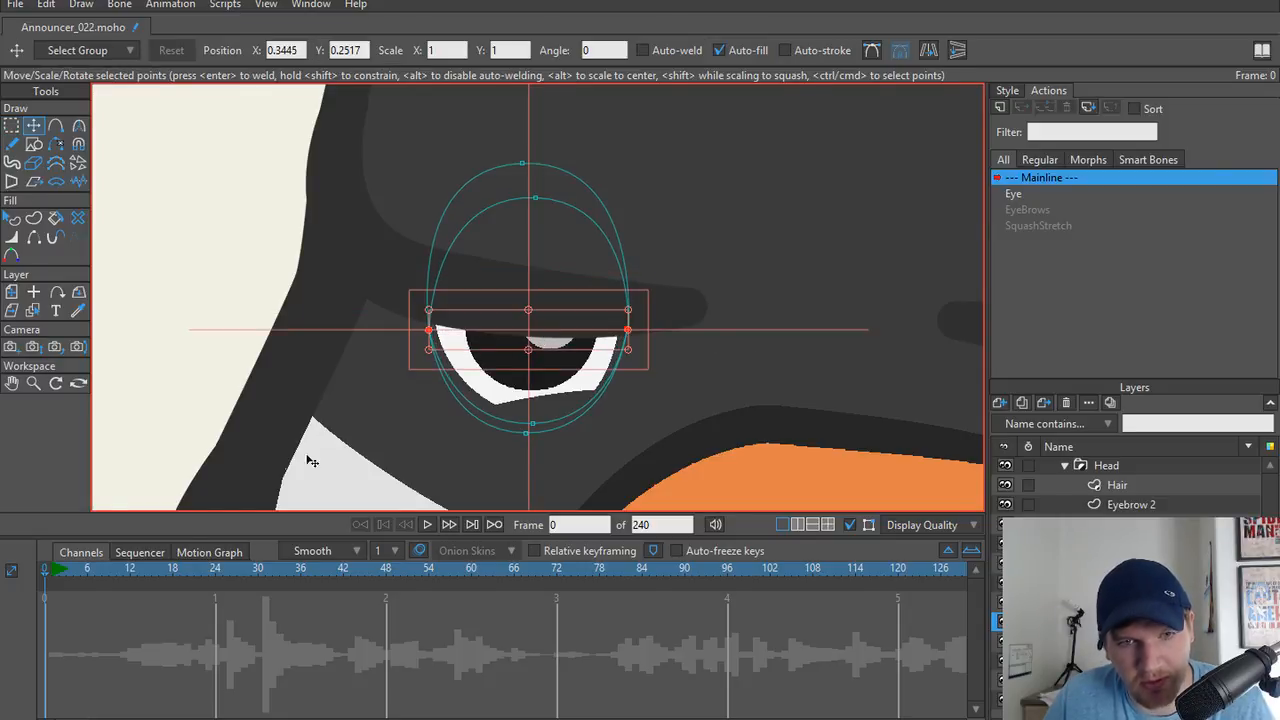
In the Eye action, compare frames 0 and 1 and delete the point motion keyframes of the smaller eye's side points.
drag(46, 569, 6, 563)
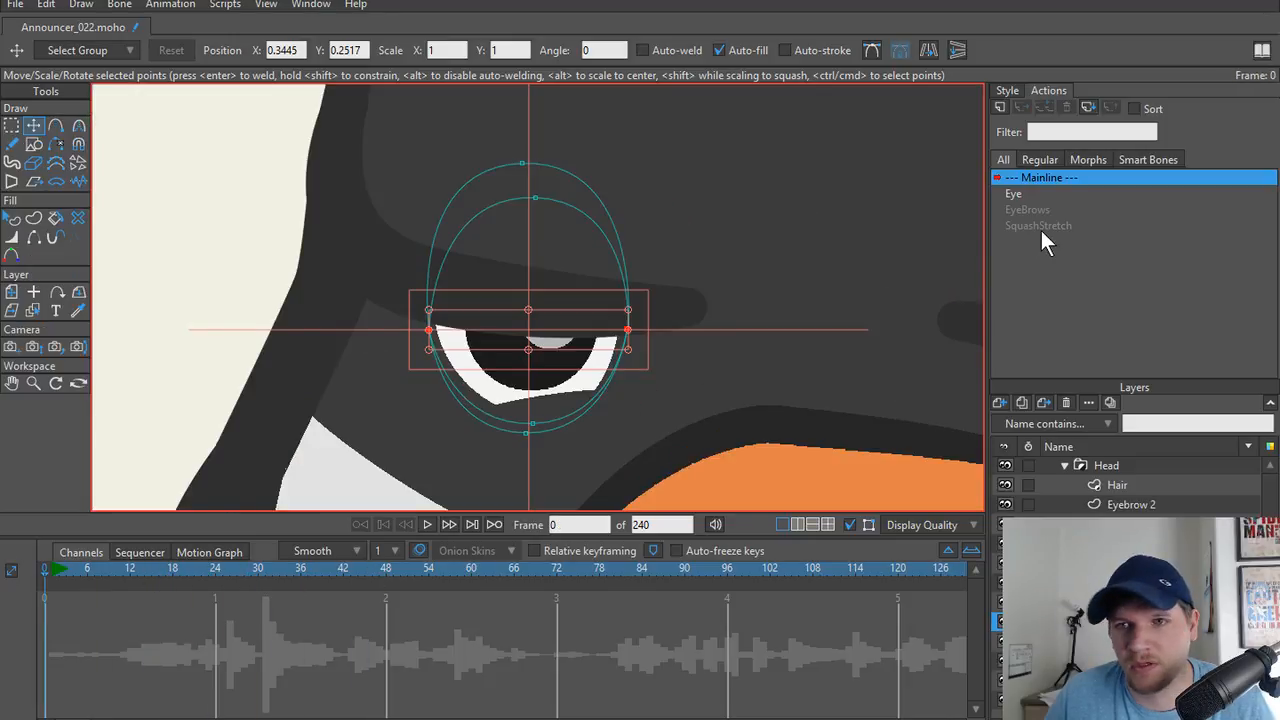
double_click(1034, 193)
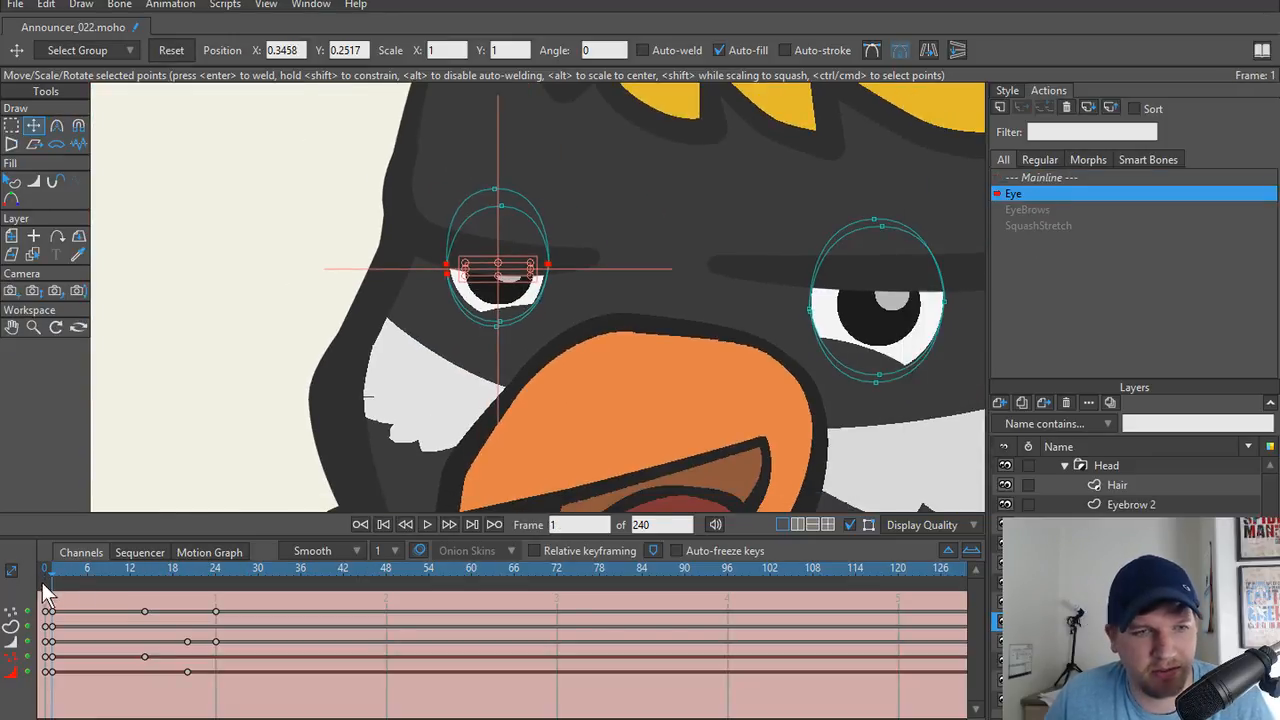
drag(64, 572, 40, 596)
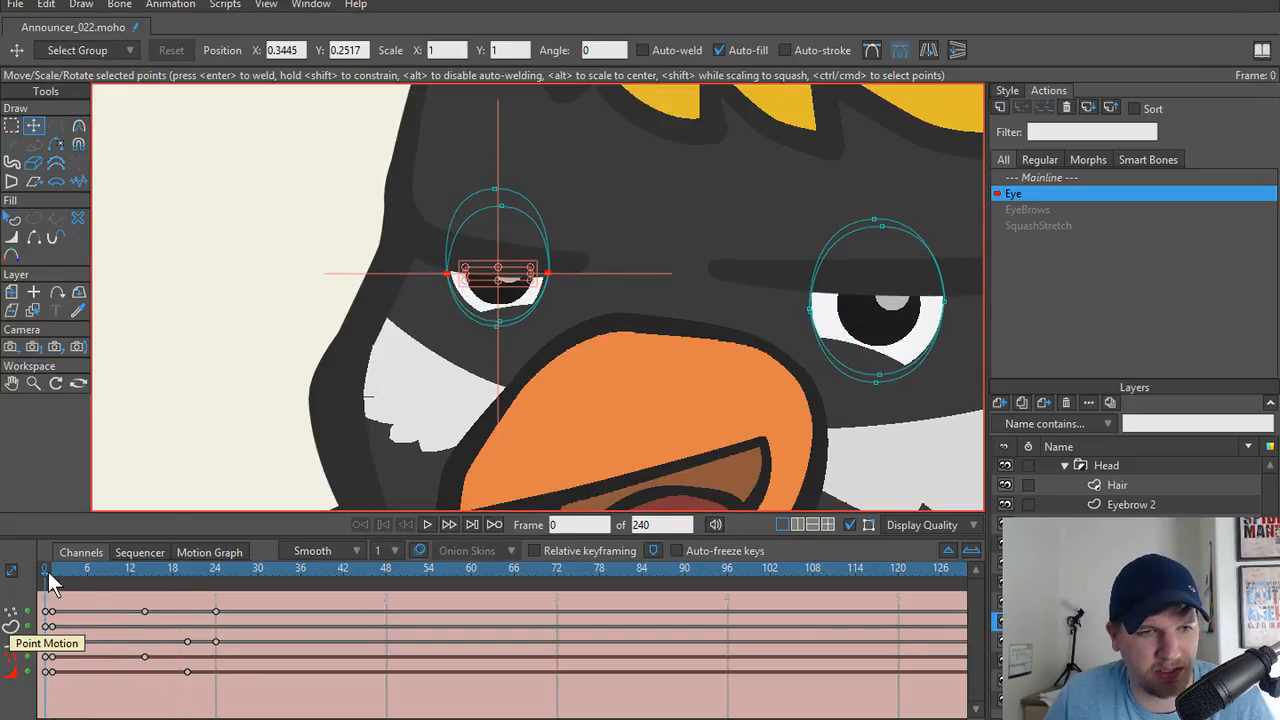
click(49, 572)
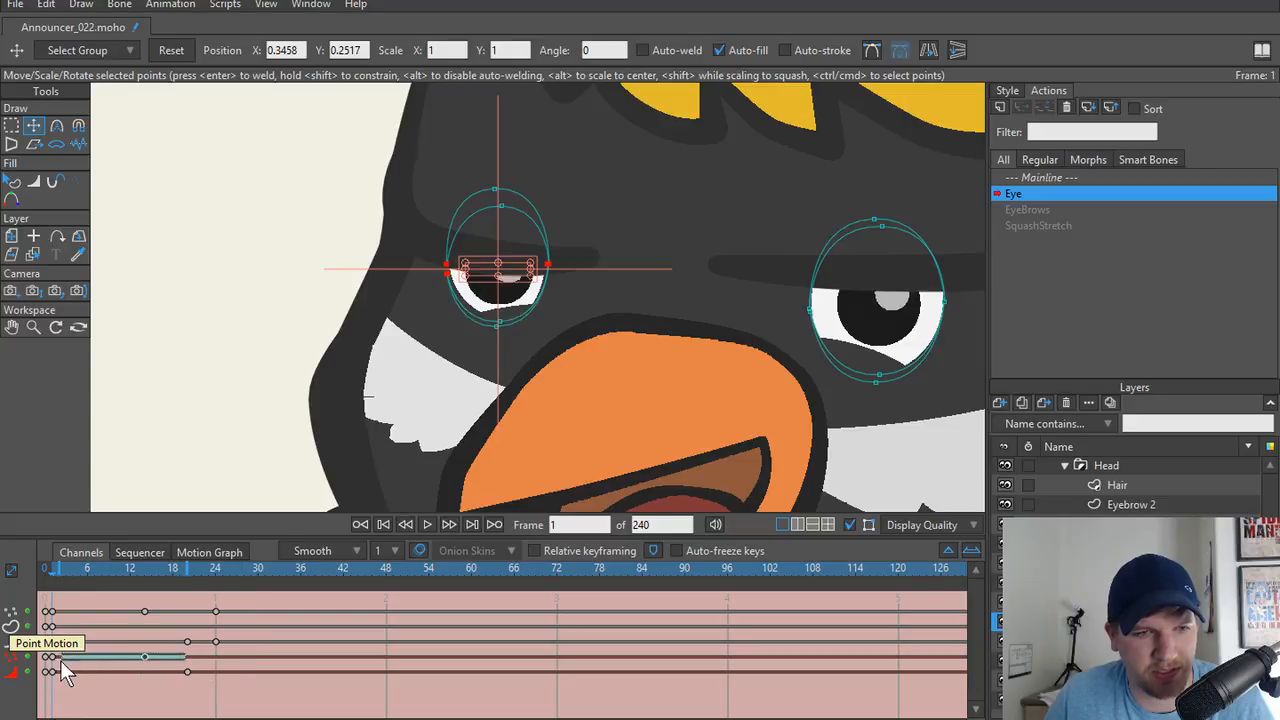
key(Delete)
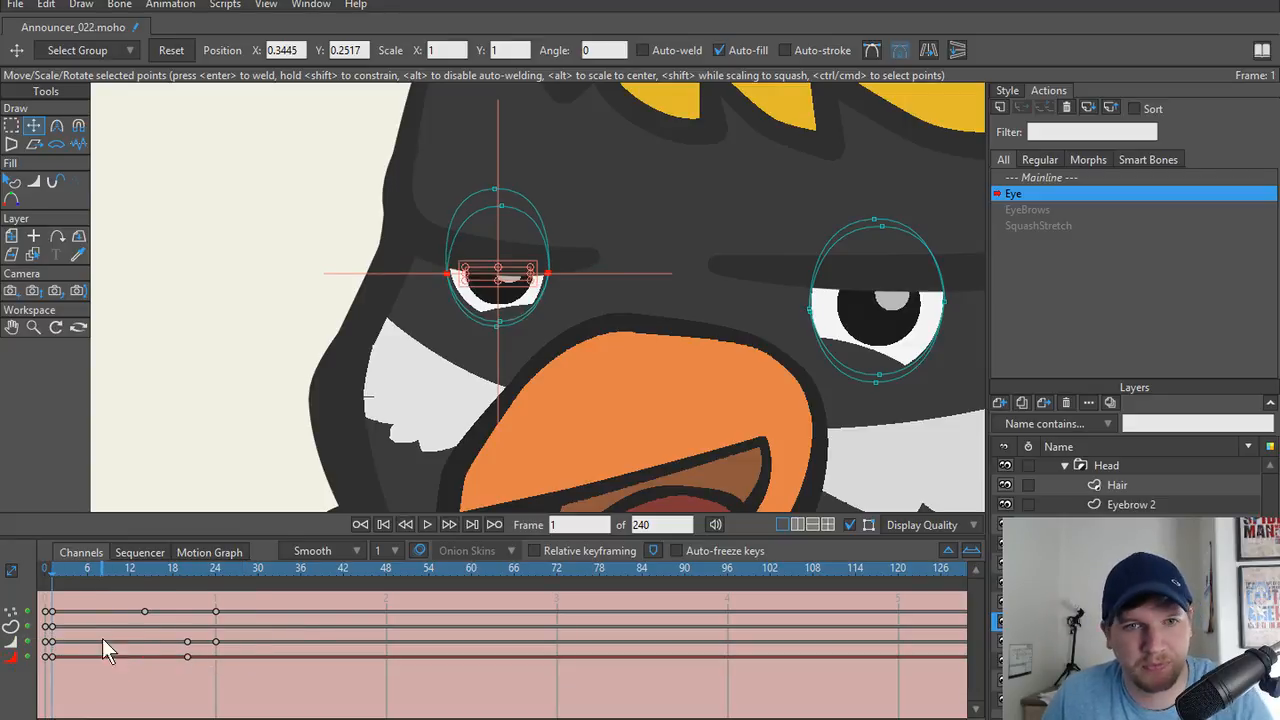
Scrub the Eye action to frame 24 and render that frame to check the closed eyelid lines.
drag(53, 574, 209, 580)
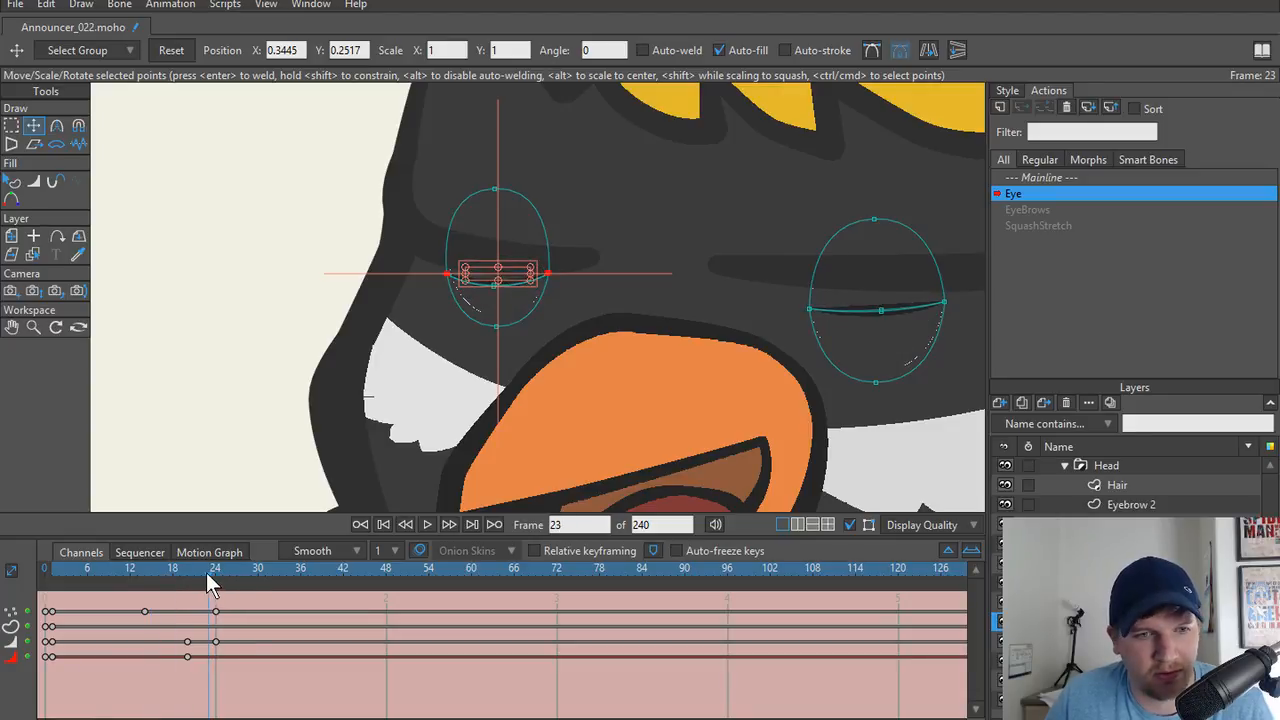
click(216, 571)
scroll(505, 340, up, 5)
scroll(505, 340, down, 4)
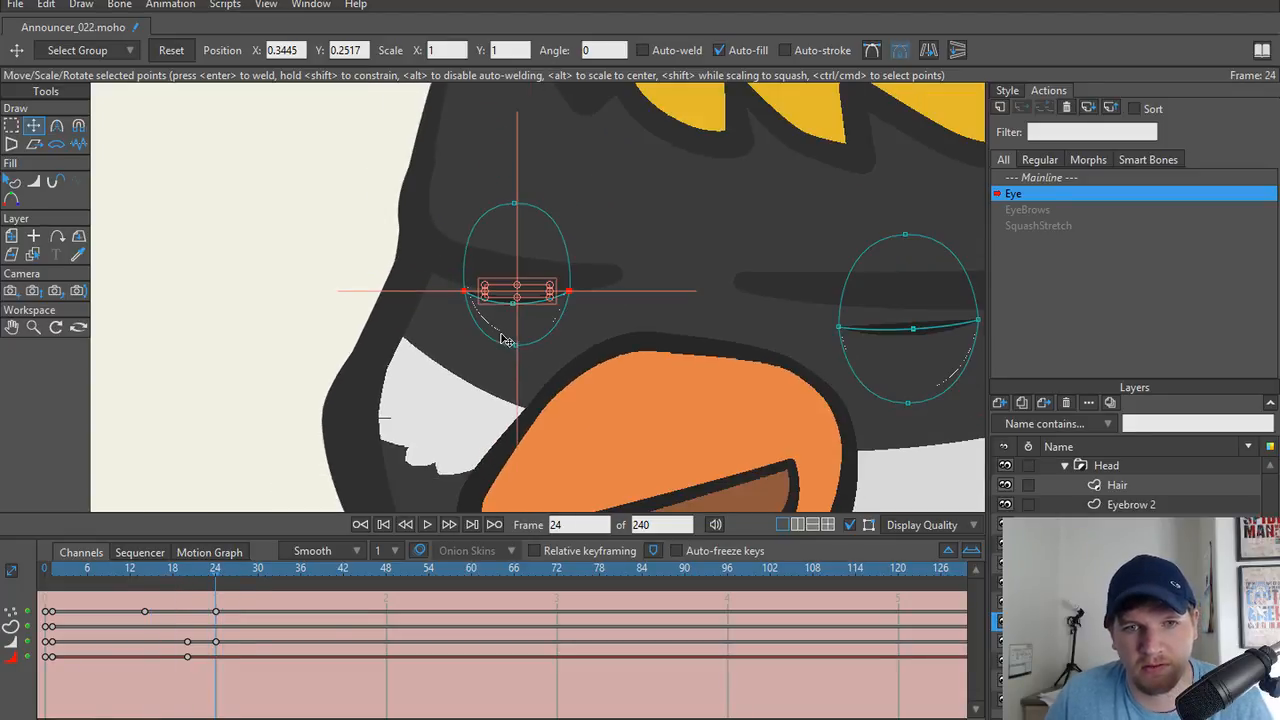
key(ctrl+r)
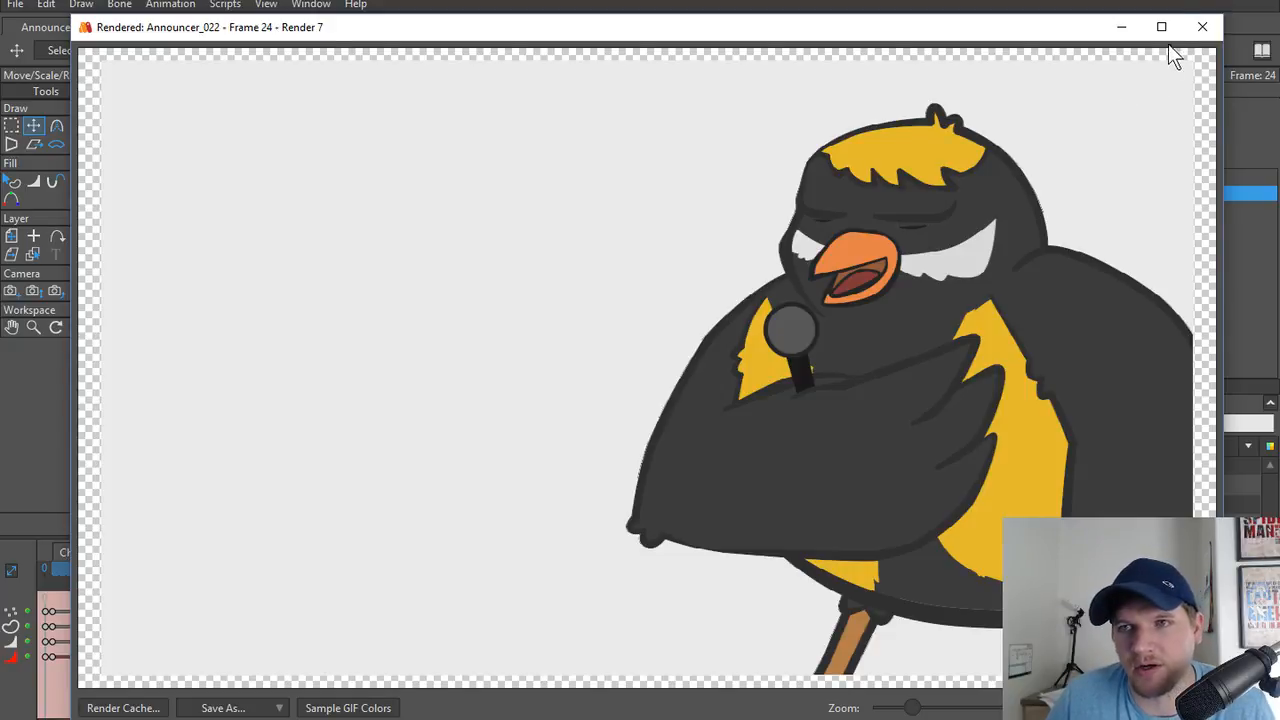
click(1202, 27)
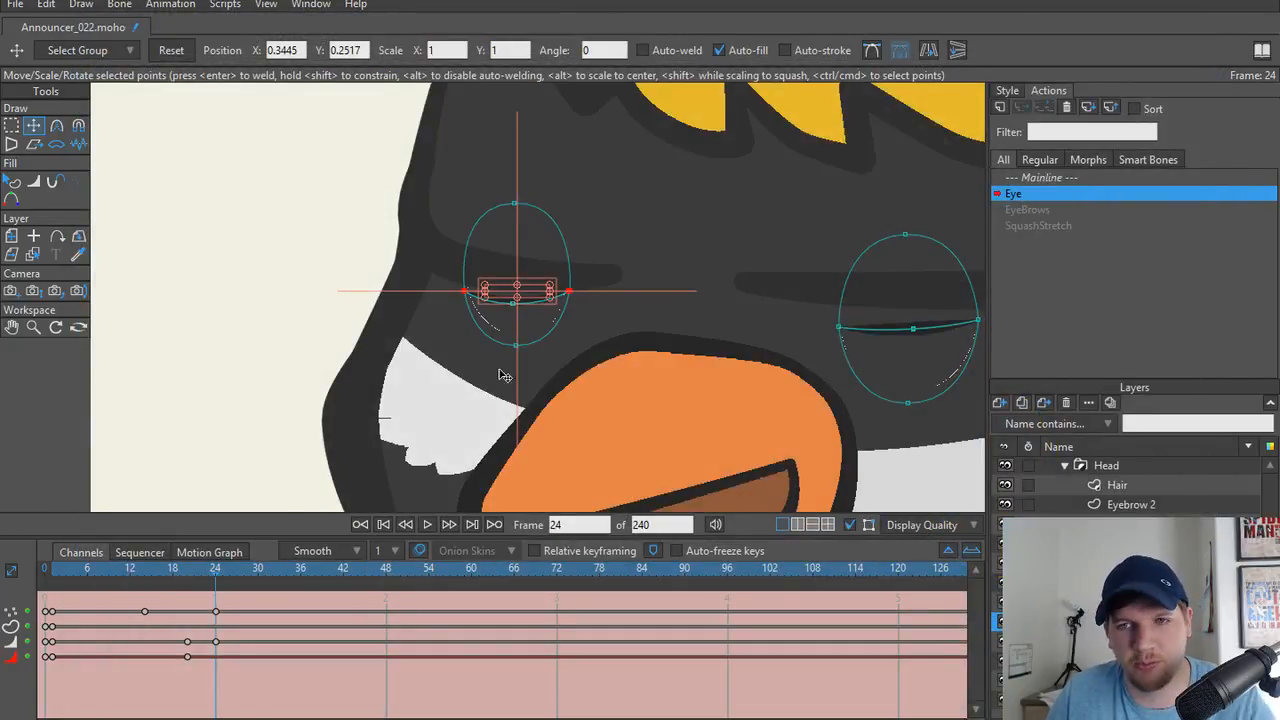
Return to the Mainline, then select and collapse the Announcer layer.
scroll(1130, 488, up, 5)
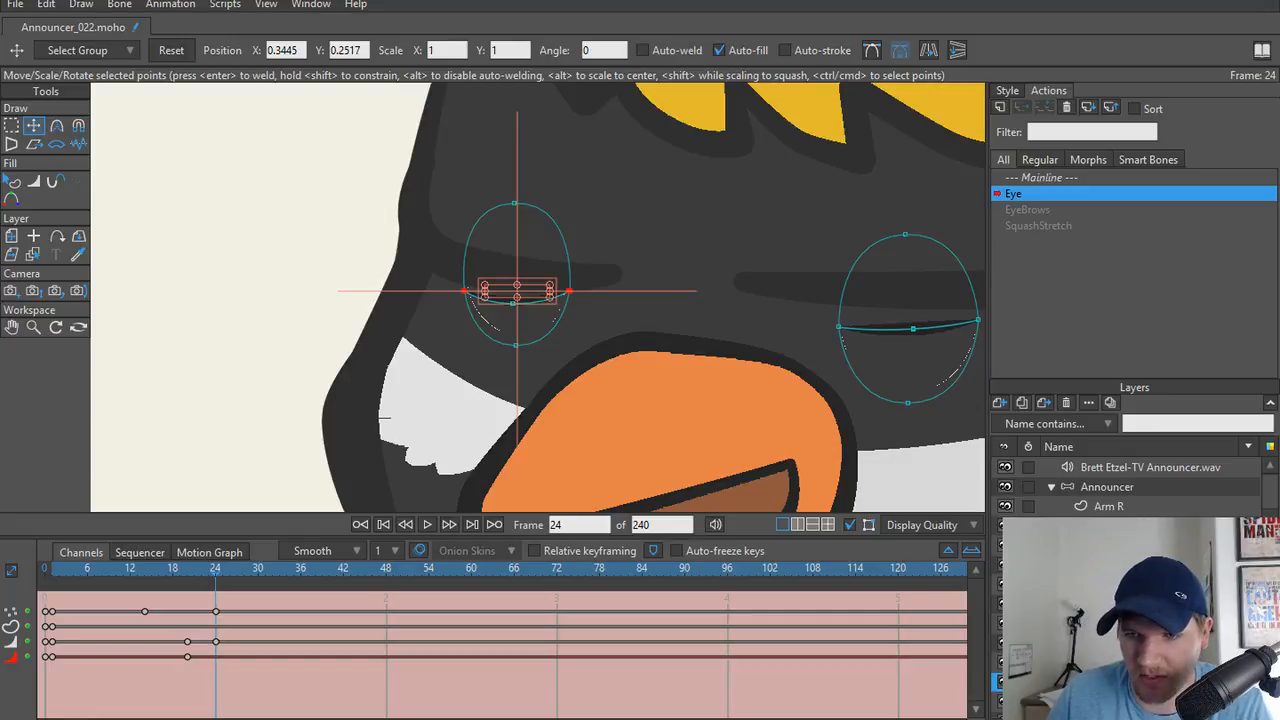
click(1050, 177)
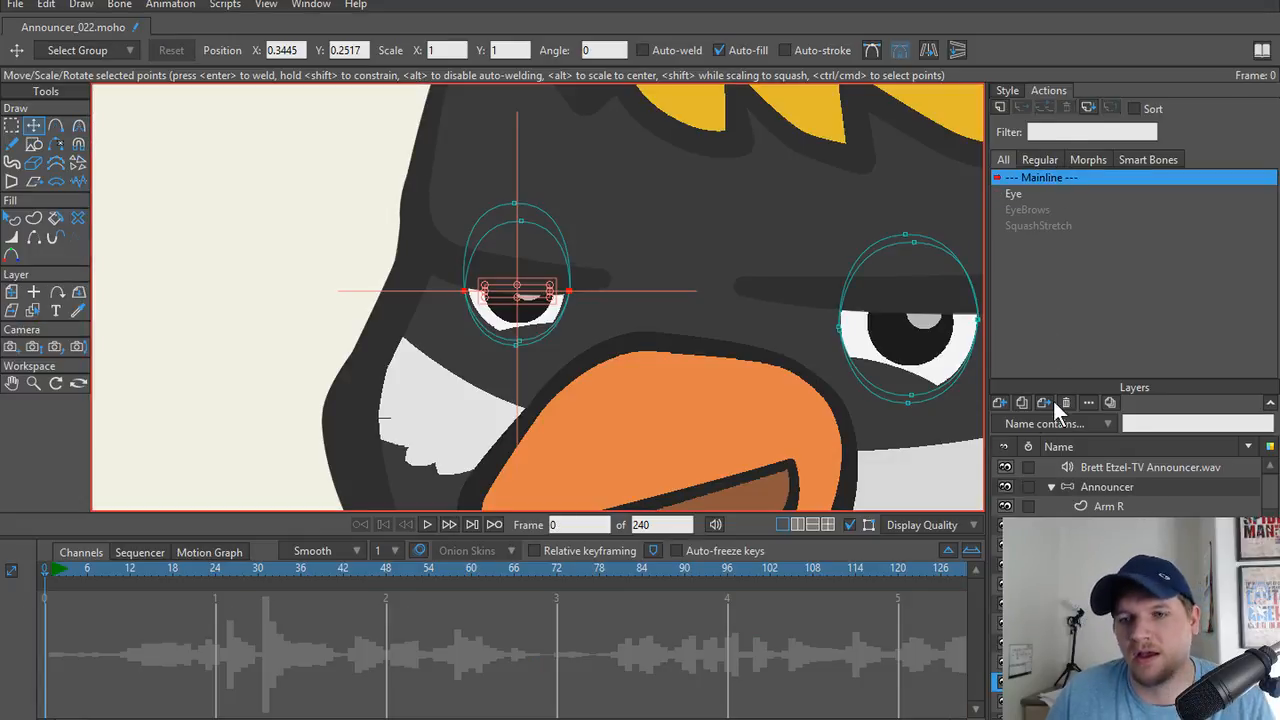
click(1051, 487)
scroll(405, 350, down, 6)
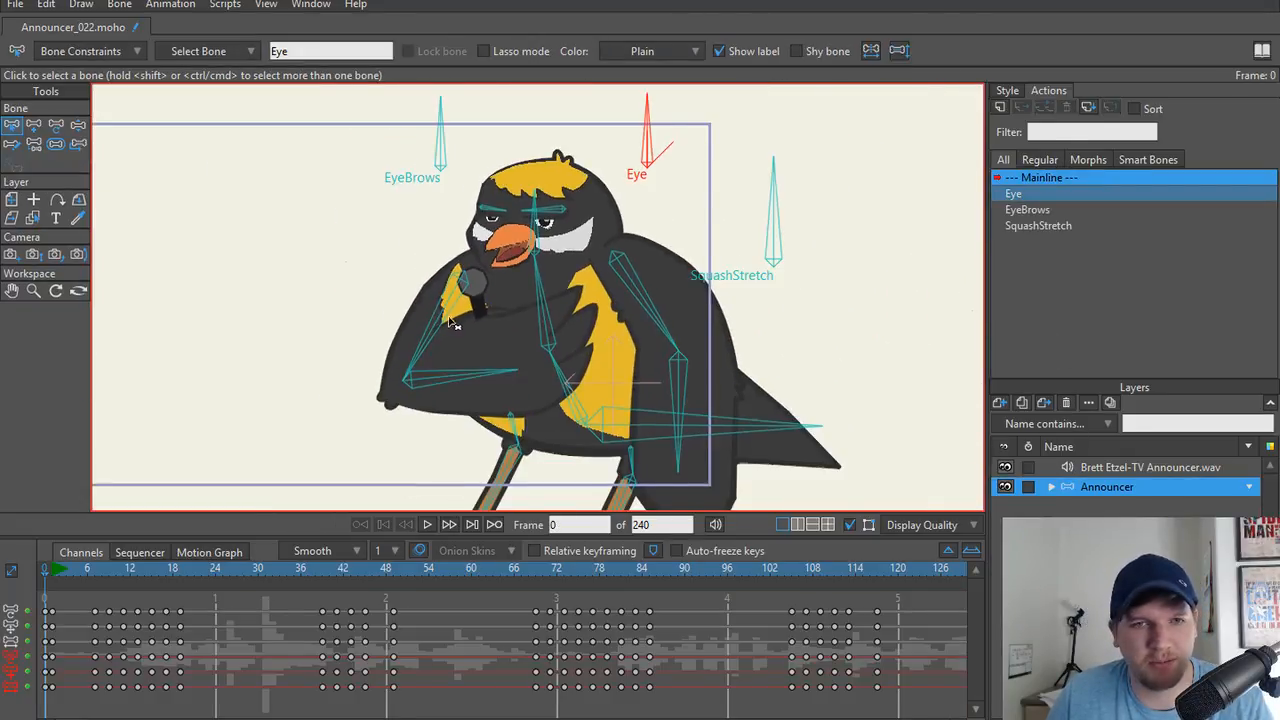
scroll(466, 380, up, 5)
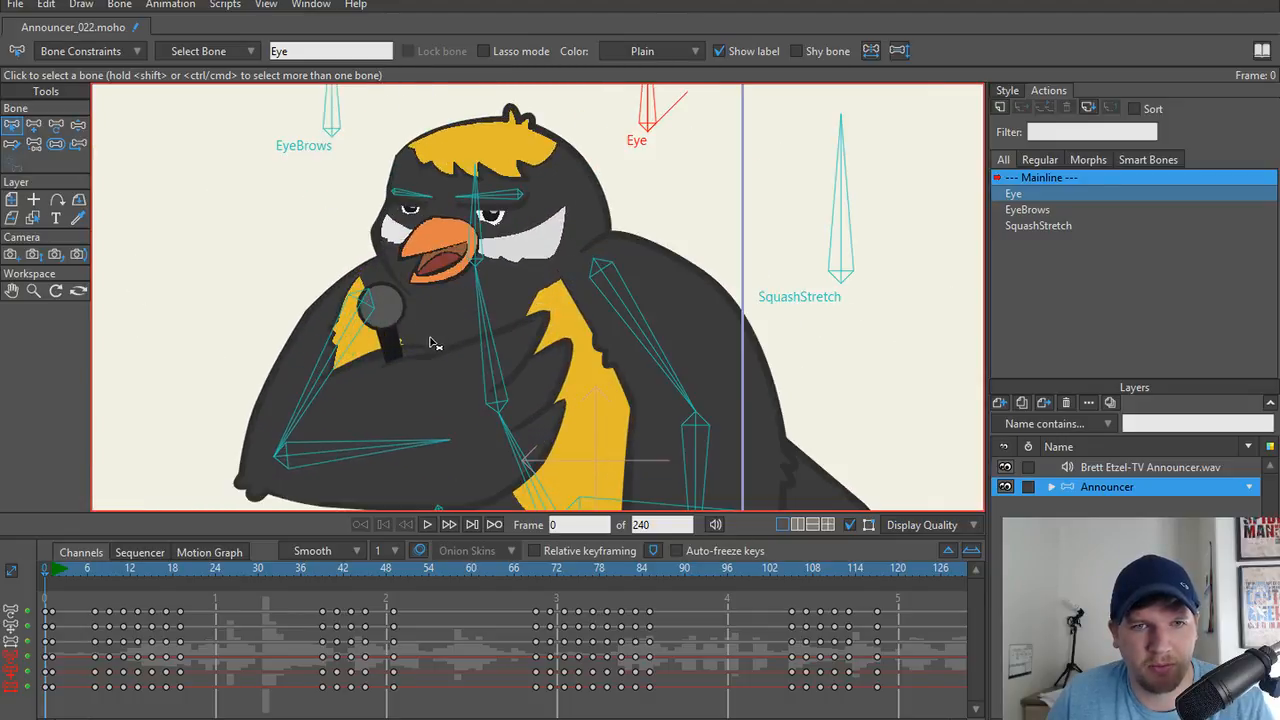
scroll(445, 340, up, 4)
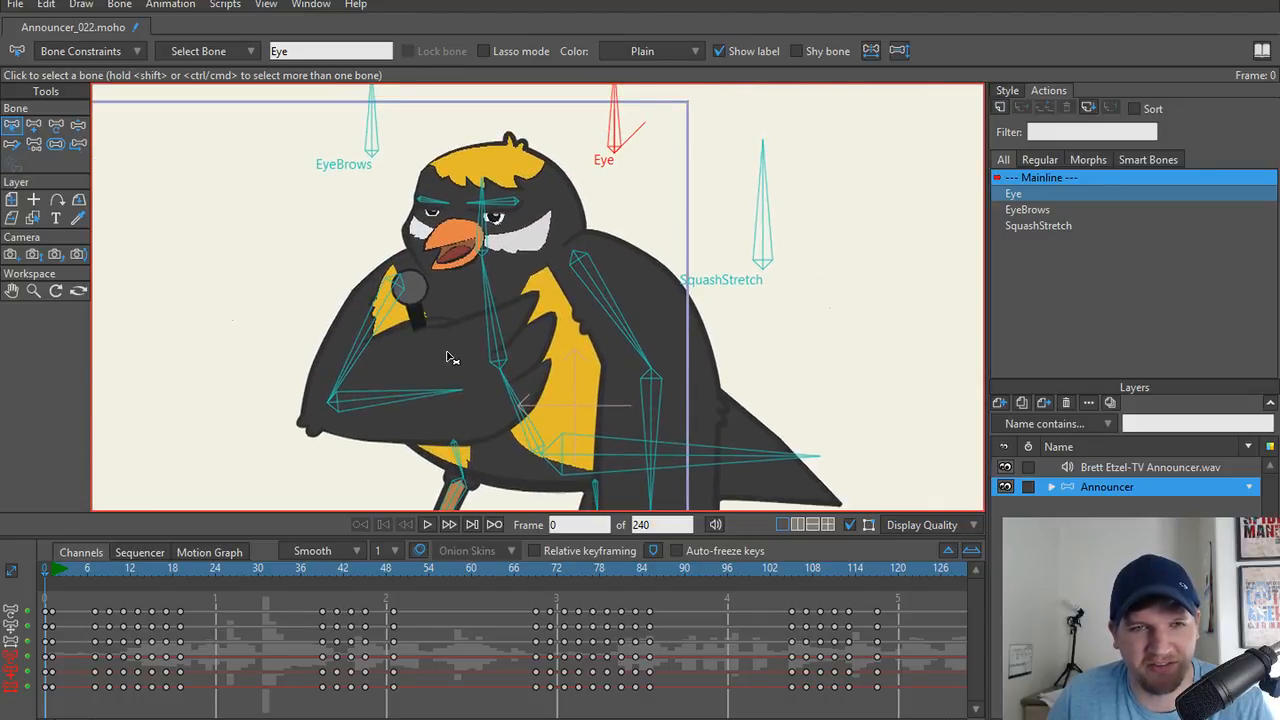
scroll(450, 350, down, 2)
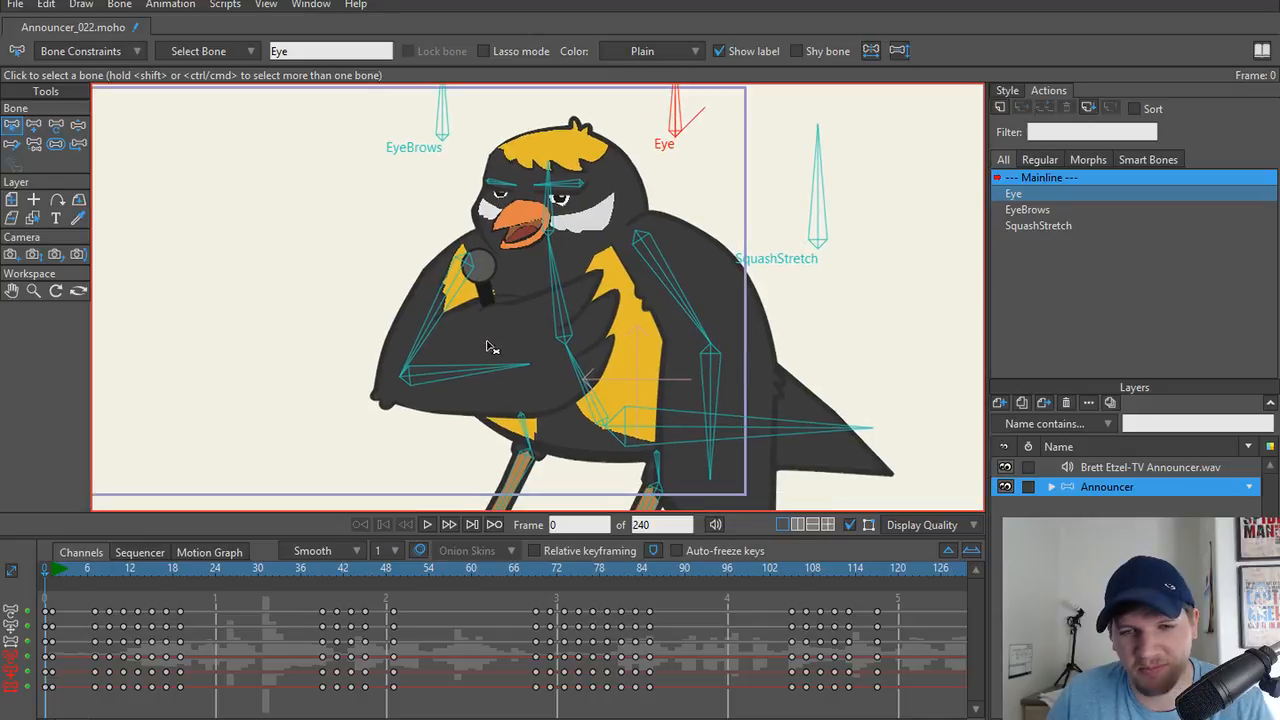
drag(540, 343, 584, 353)
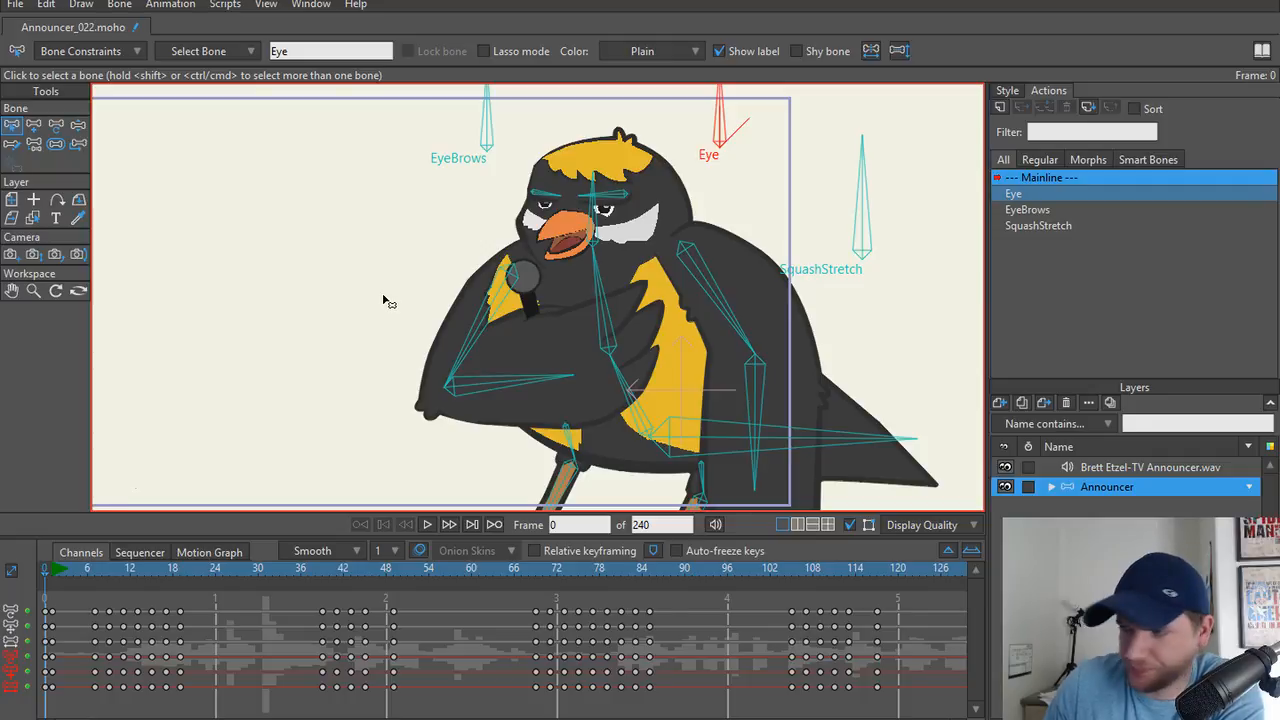
Check the revision notes in Notepad and render frame 0 to inspect the announcer bird's pose and eyes.
scroll(388, 300, down, 2)
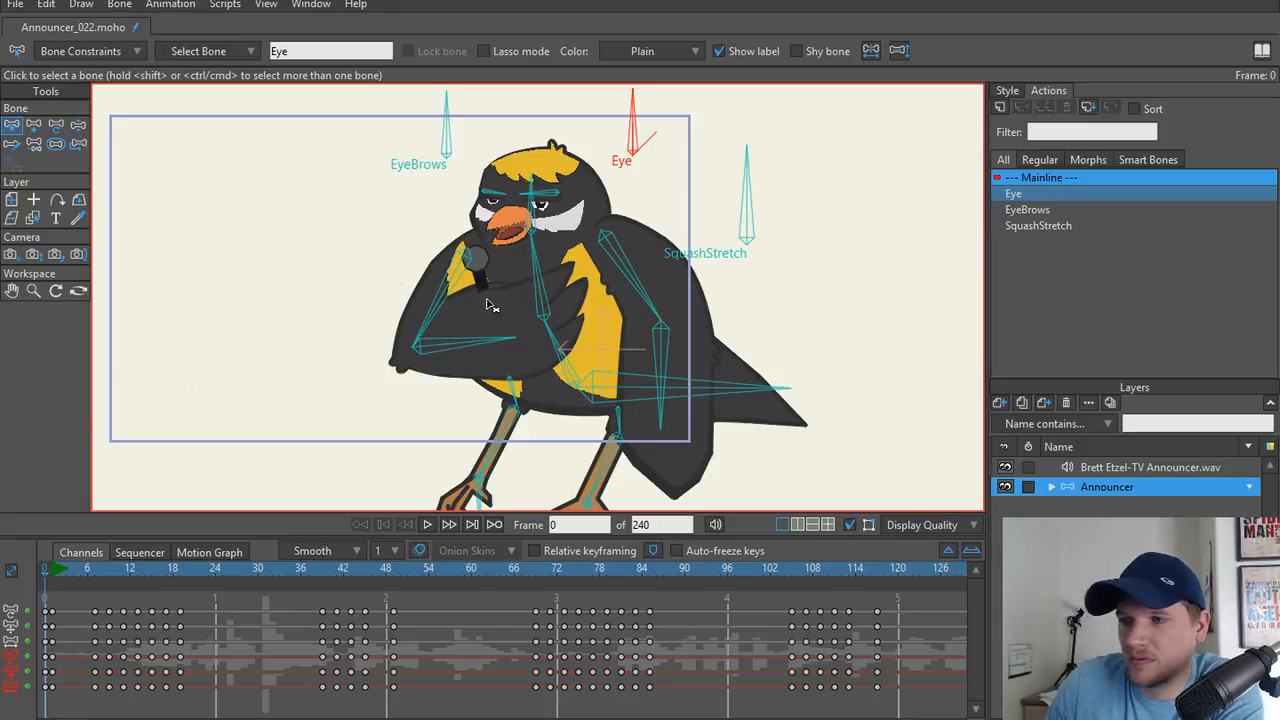
scroll(466, 312, down, 1)
drag(387, 365, 463, 357)
scroll(463, 356, up, 1)
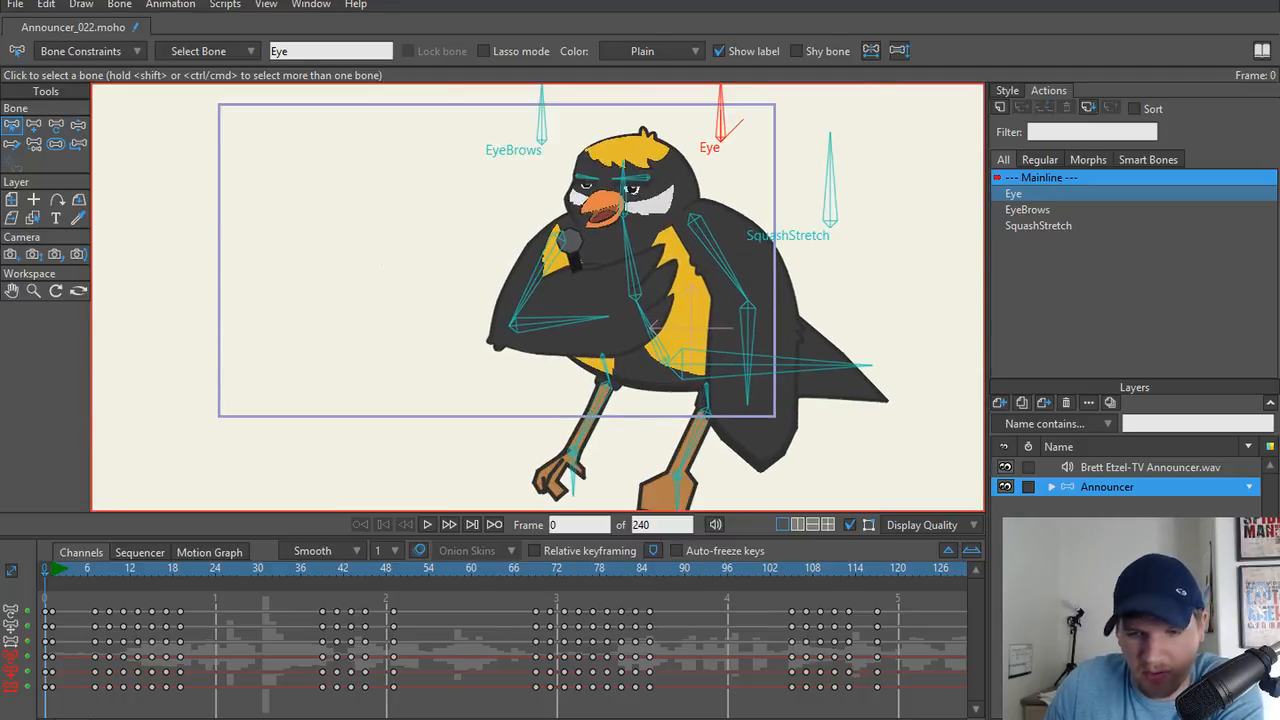
key(alt+Tab)
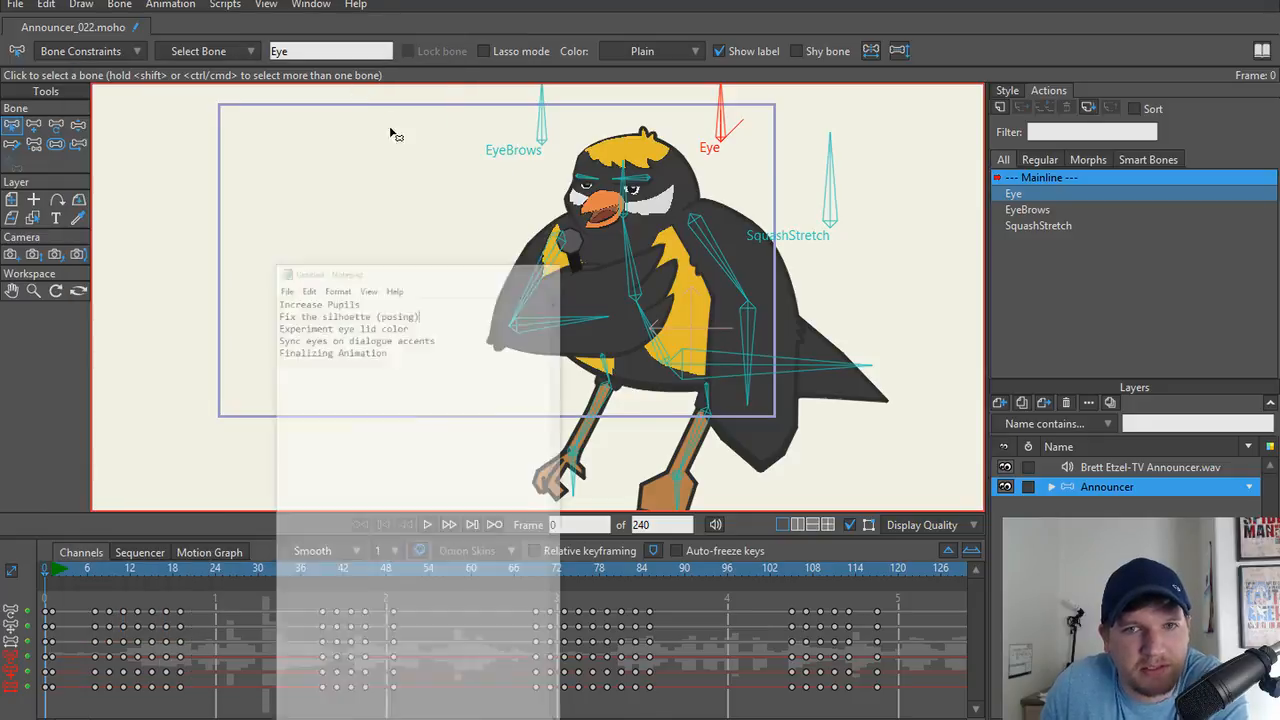
click(347, 77)
key(ctrl+r)
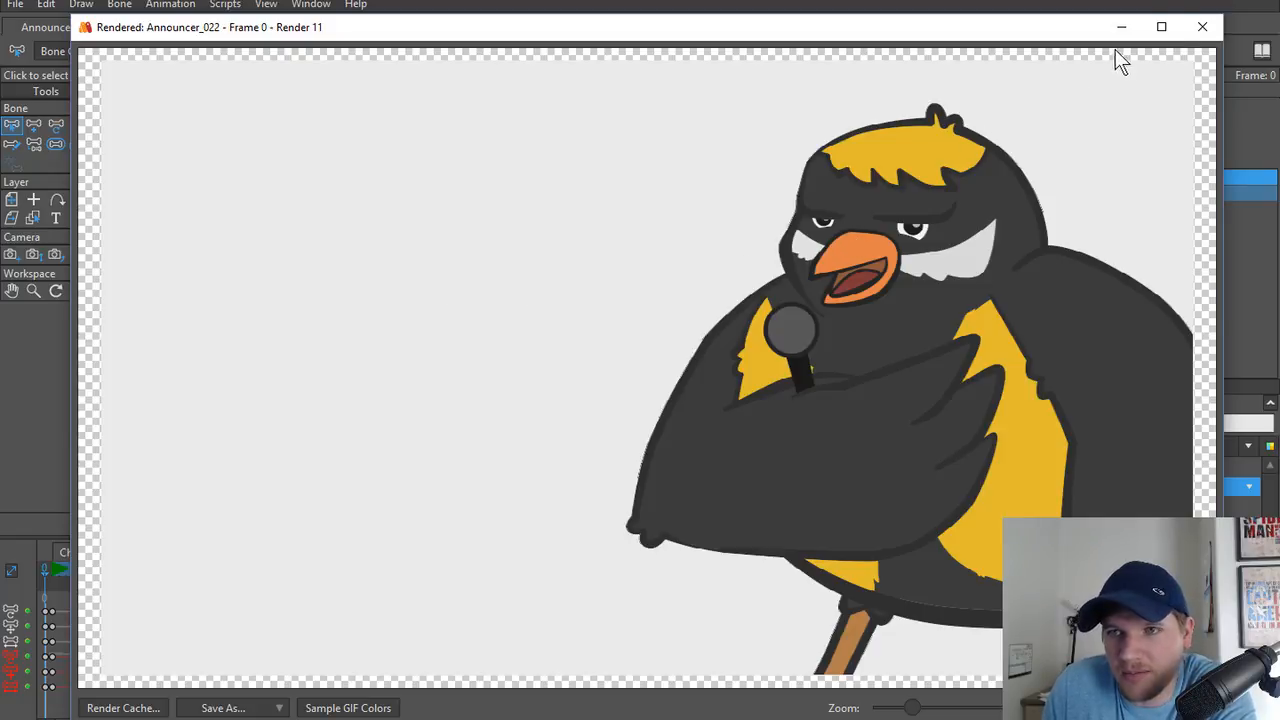
click(1202, 27)
Expand the Announcer layer and render frame 36 to inspect the bird's wide-open eyes.
click(1051, 487)
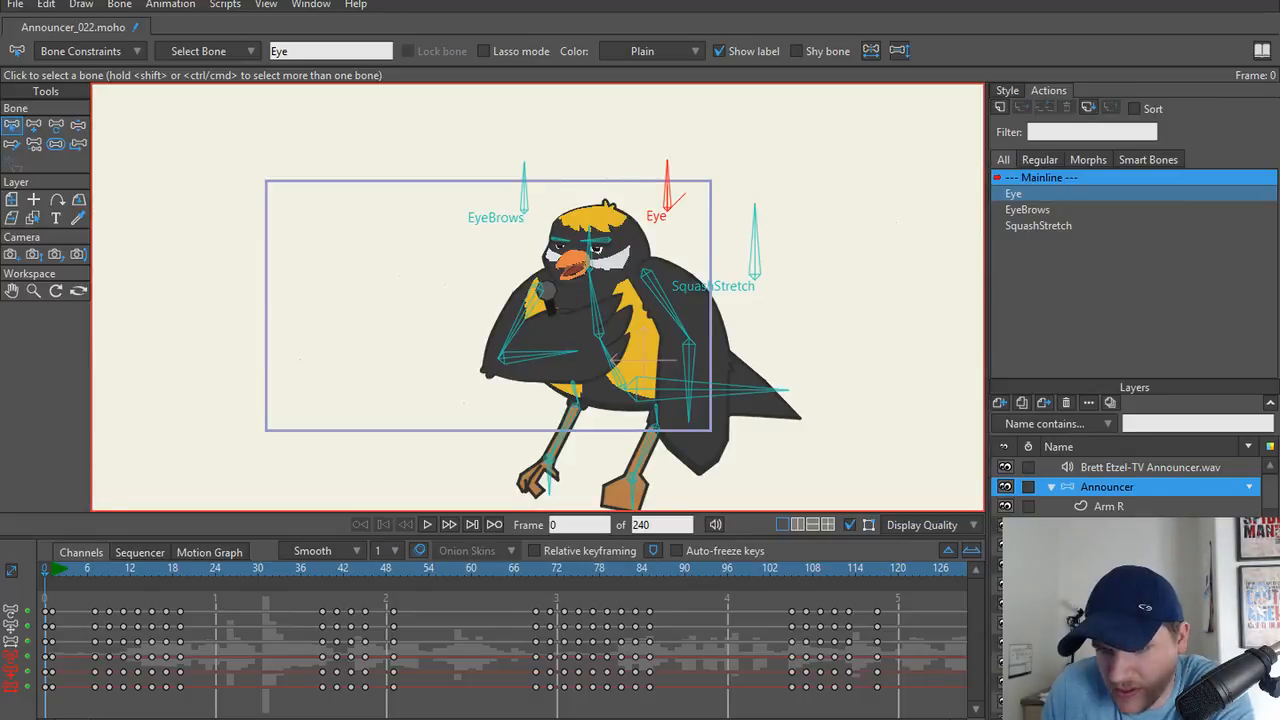
scroll(1130, 487, down, 3)
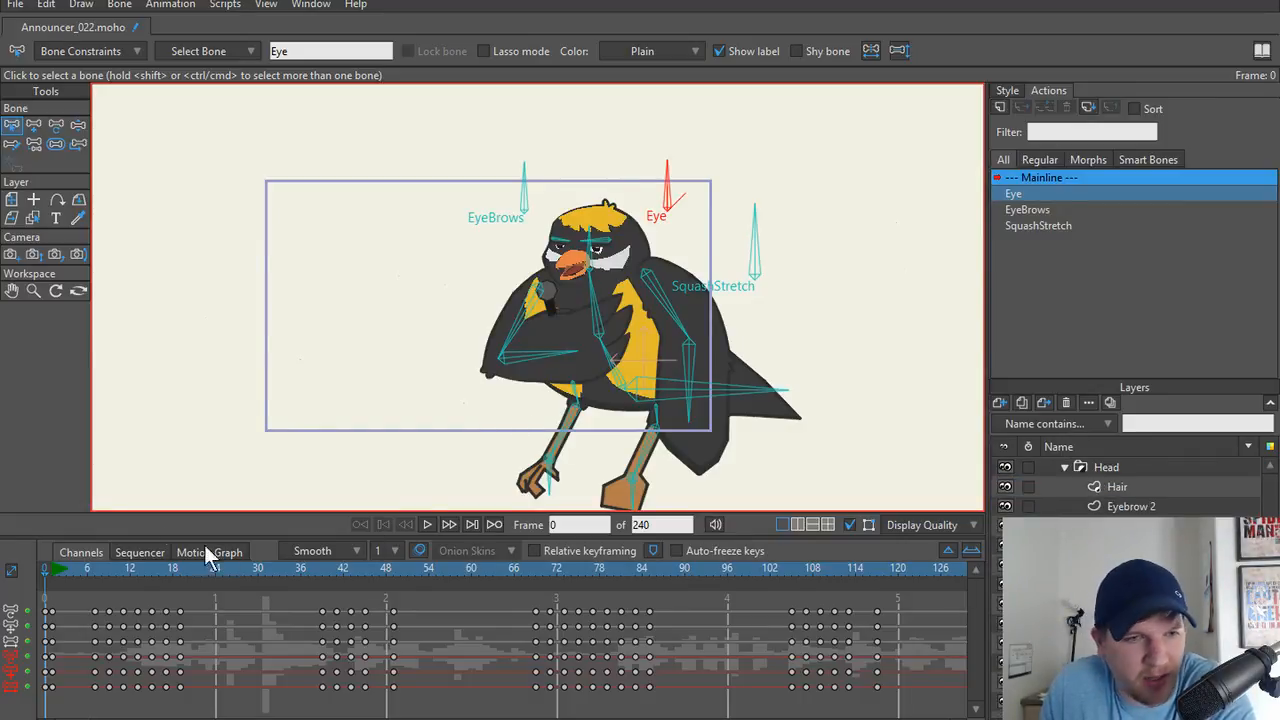
drag(103, 563, 299, 560)
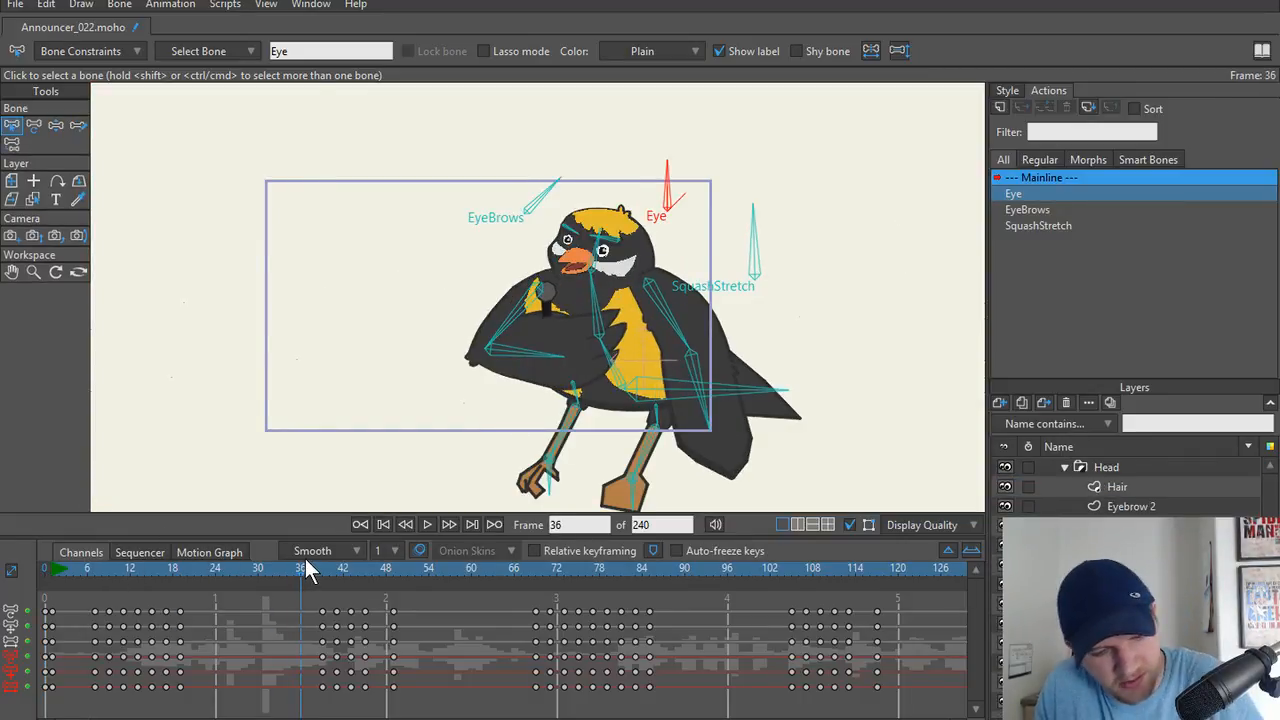
key(ctrl+r)
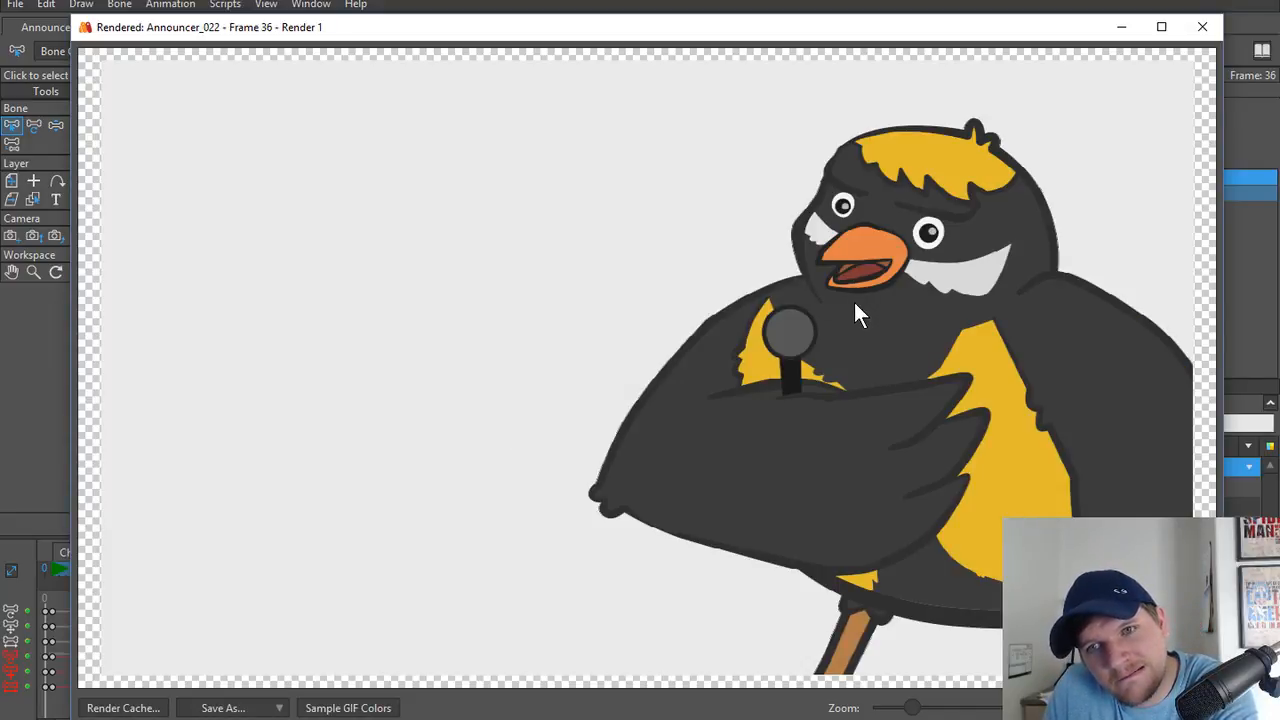
click(1202, 27)
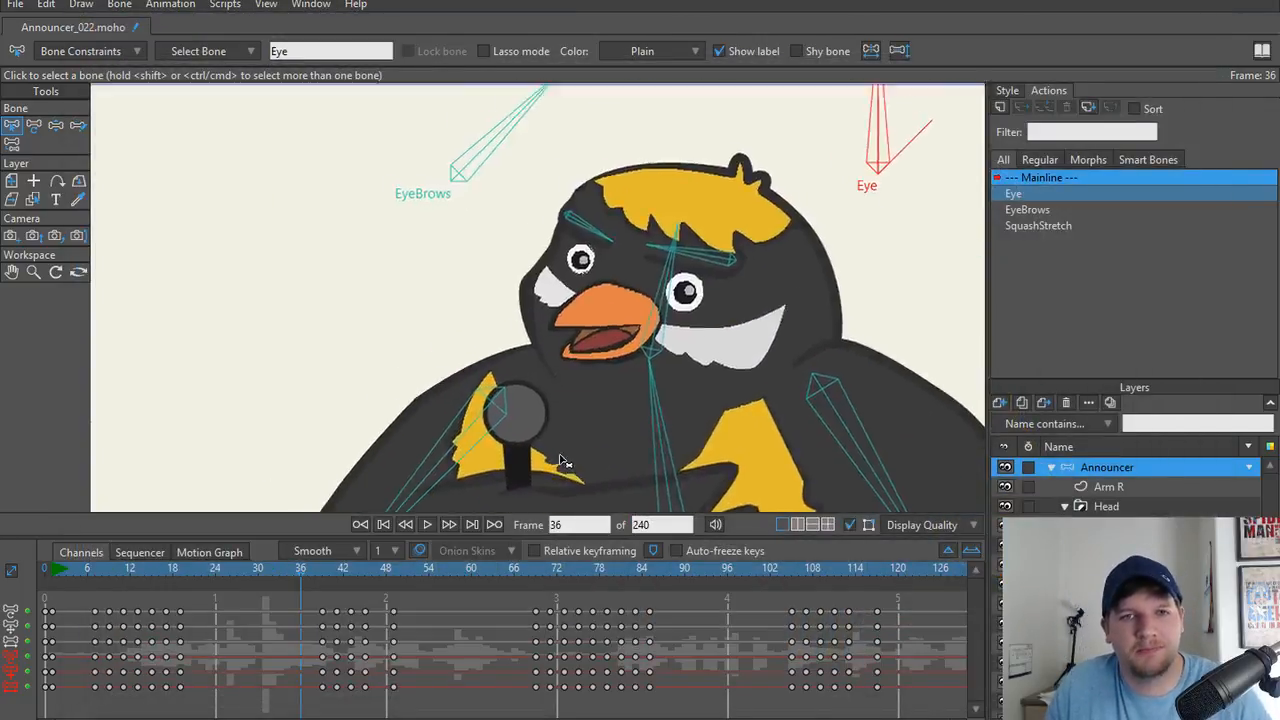
Select the eye white's layer and delete the point keyframes made at frame 36.
scroll(562, 460, up, 5)
scroll(597, 497, up, 4)
alt+right_click(666, 289)
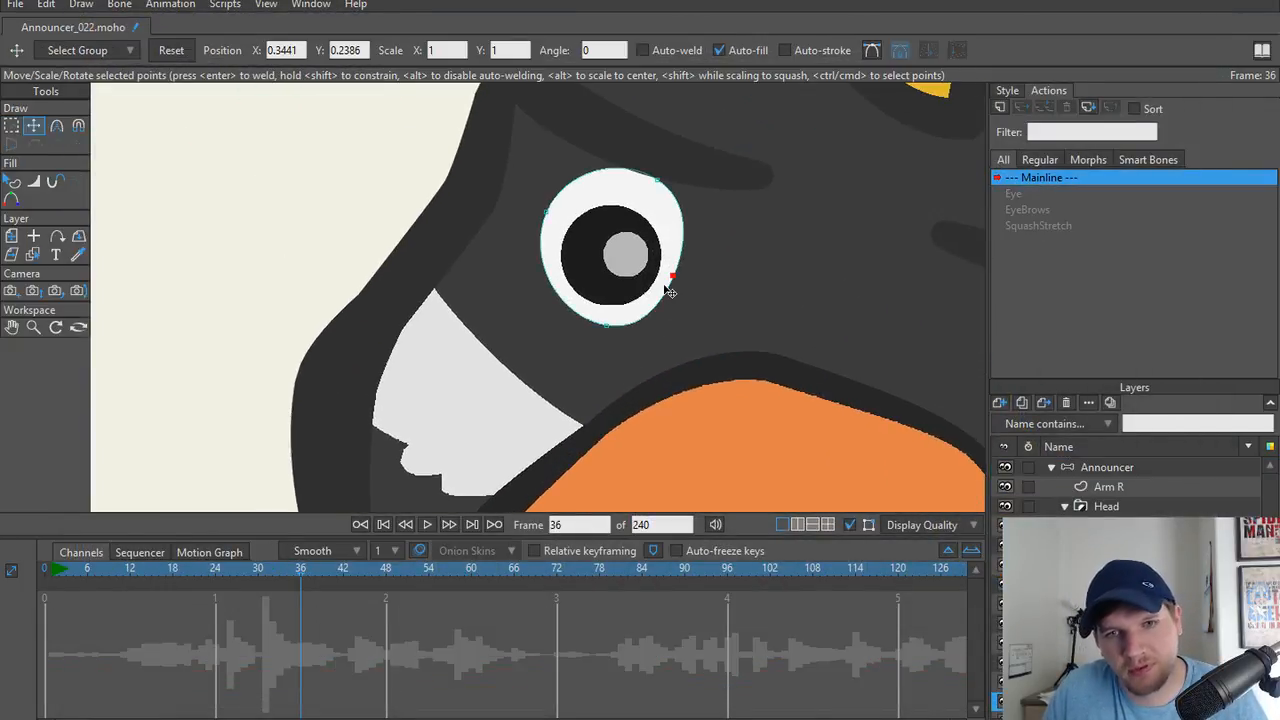
click(676, 281)
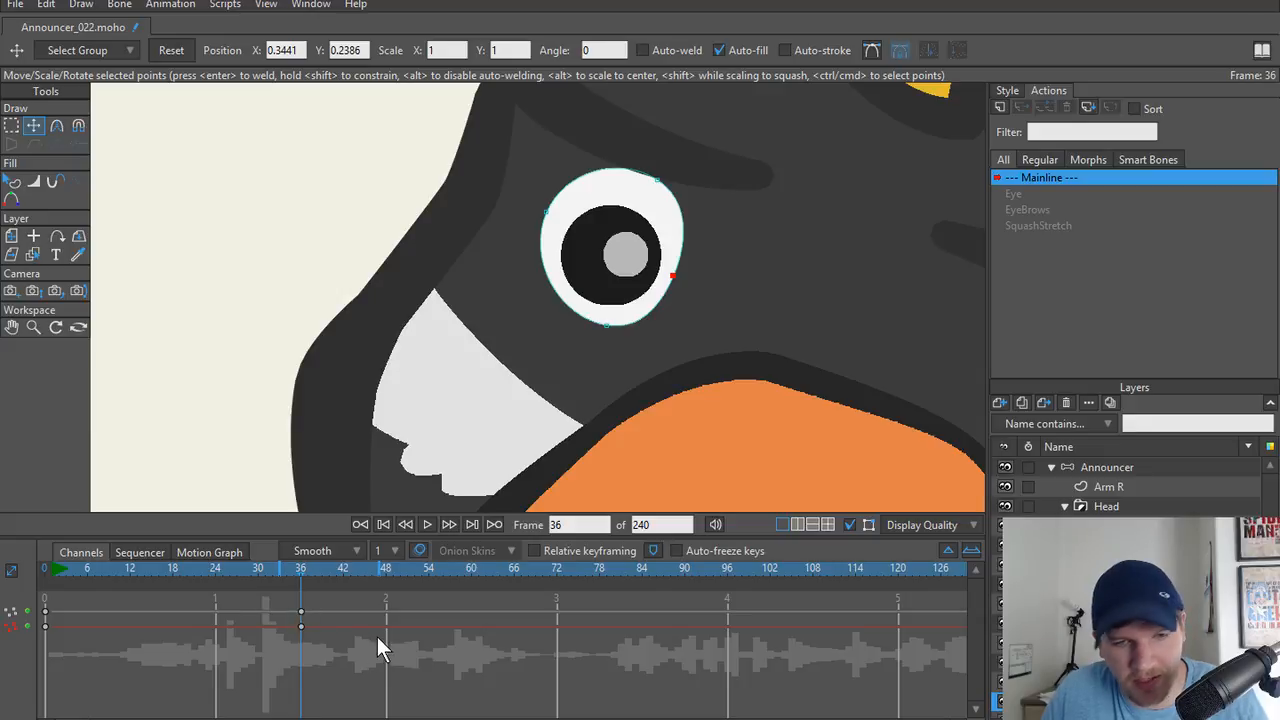
drag(294, 604, 358, 669)
key(Delete)
Try to round out the smaller eye's white at frame 0 by moving its inner point outward, and undo the move.
drag(205, 573, 48, 590)
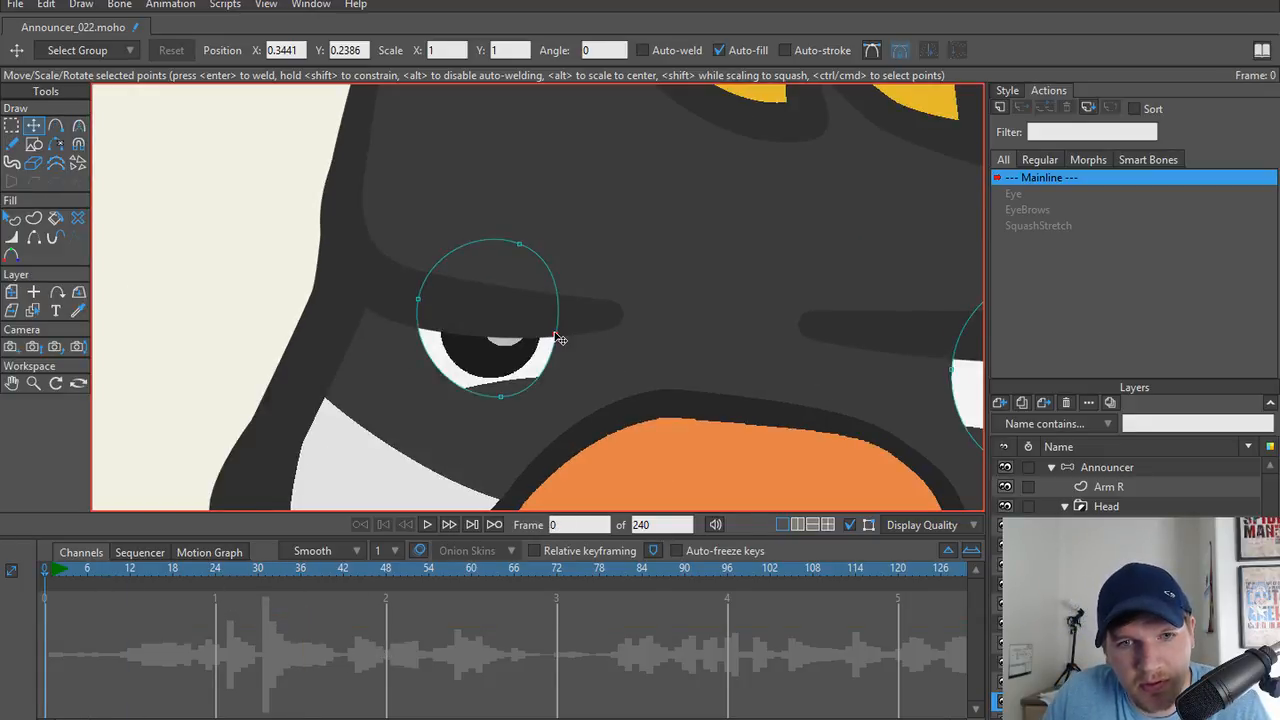
drag(560, 340, 572, 341)
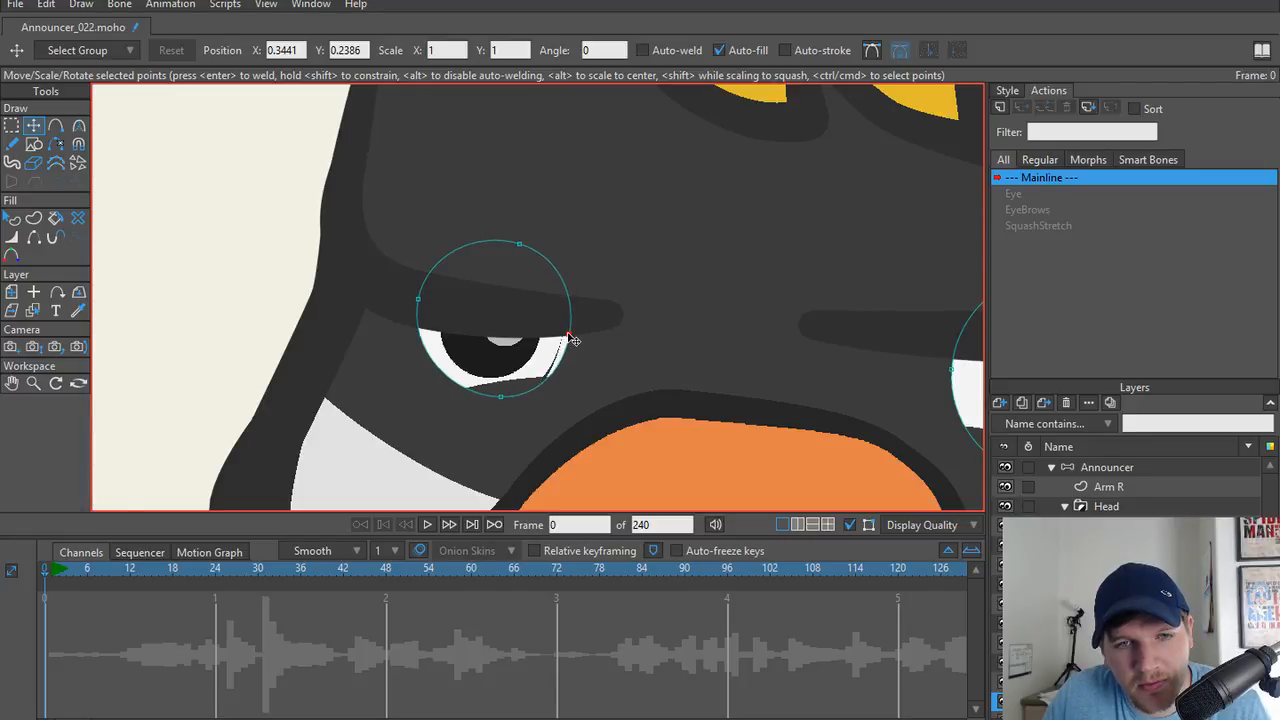
key(ctrl+z)
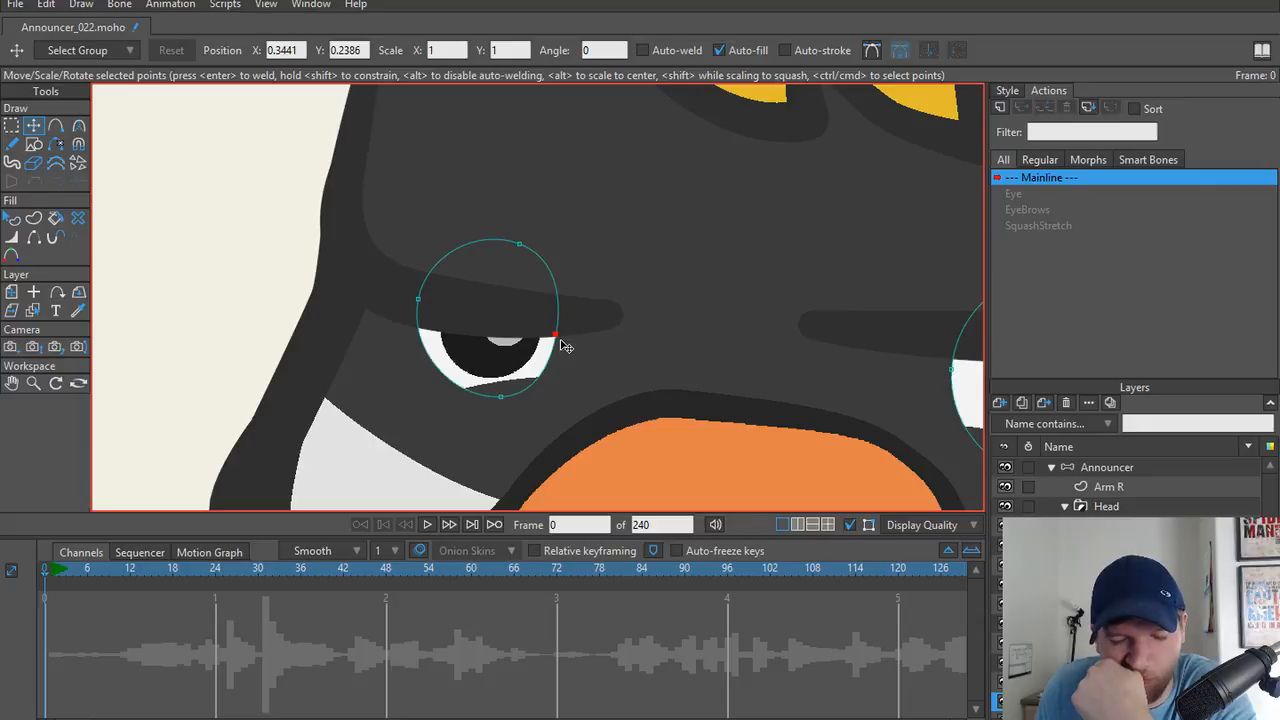
Inspect both eyes at frame 0, collapse the Announcer layer and select it.
scroll(565, 346, down, 3)
scroll(573, 360, down, 1)
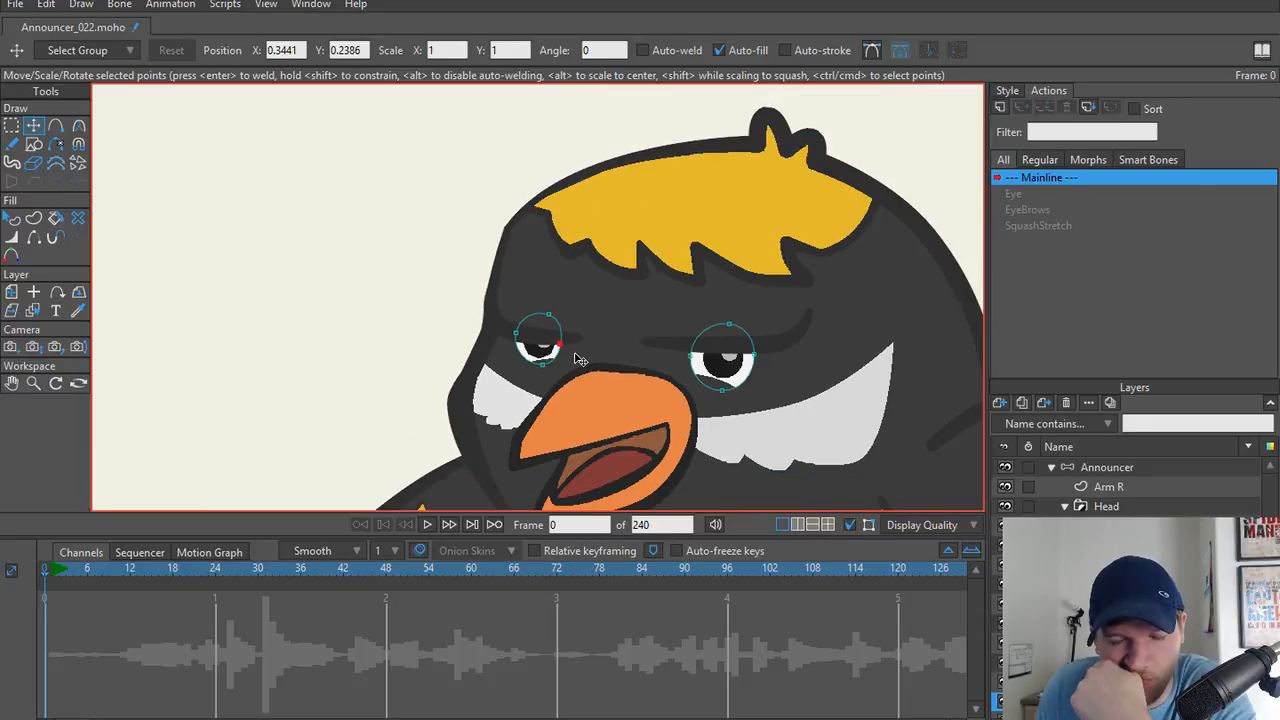
scroll(578, 360, up, 3)
scroll(578, 360, down, 2)
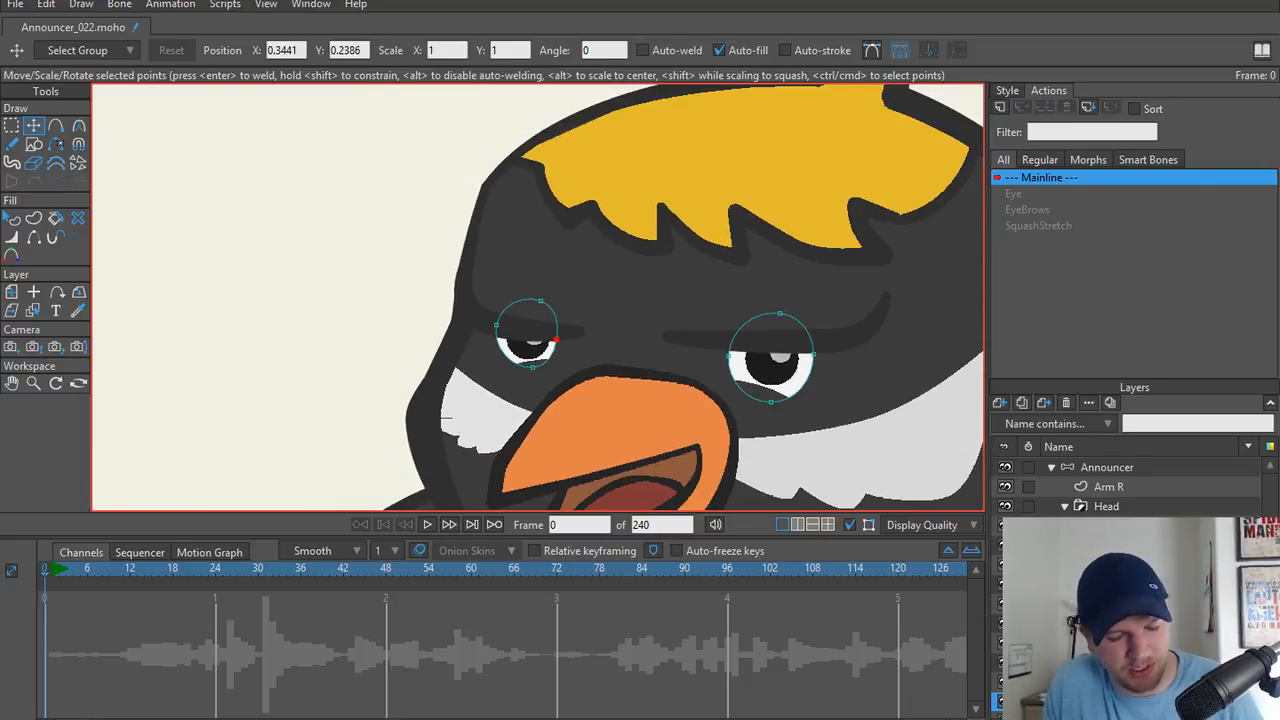
scroll(1130, 590, up, 1)
click(1051, 487)
click(1110, 489)
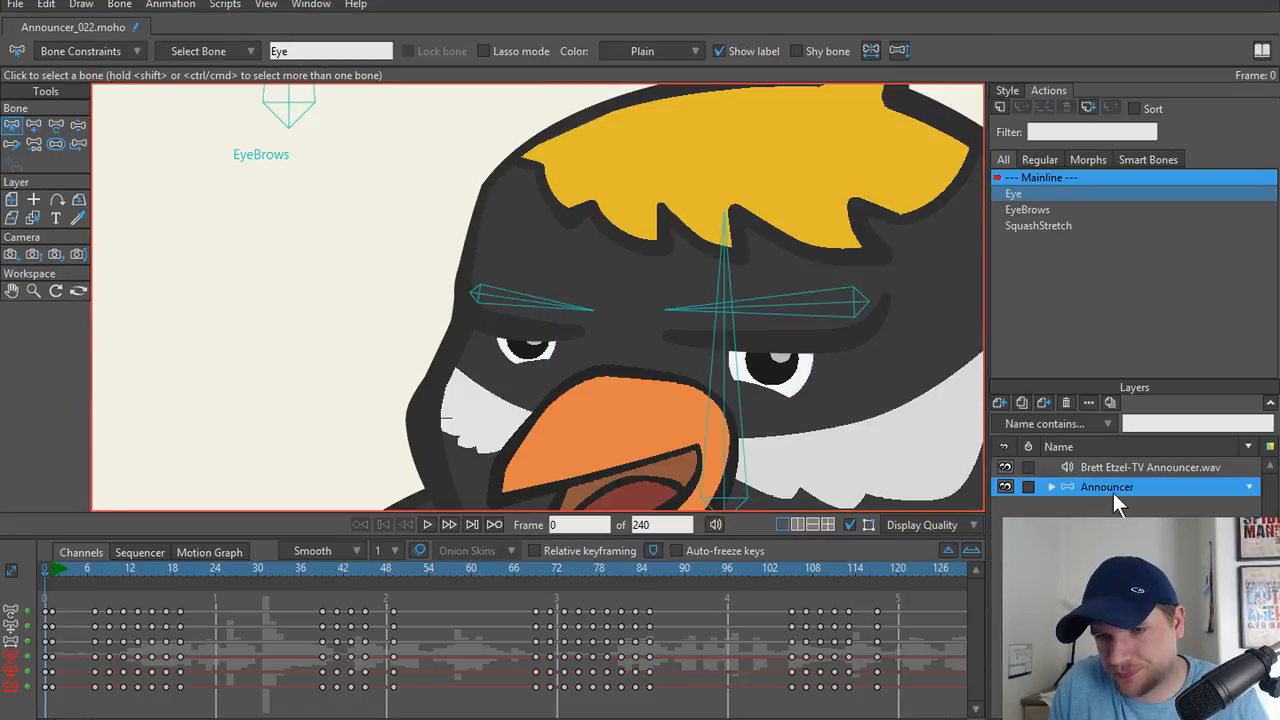
Play the animation from frame 0 with the upper body framed, and stop the playback.
scroll(420, 340, down, 2)
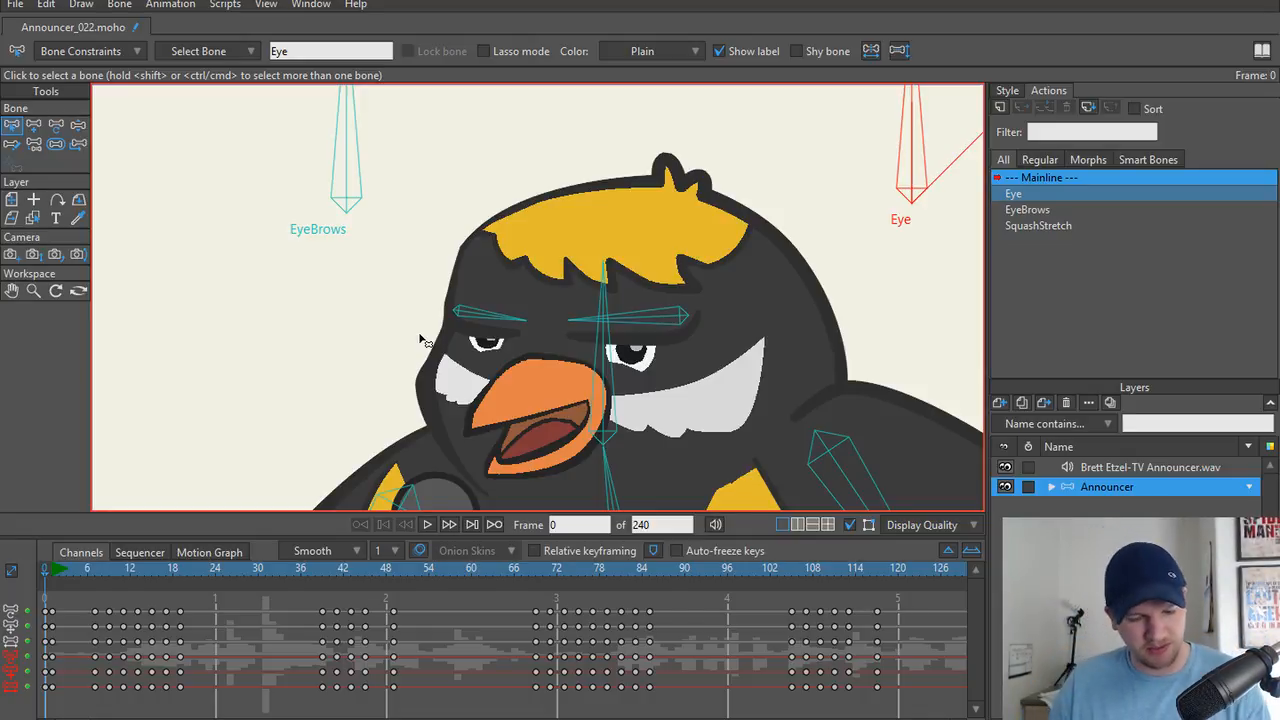
scroll(688, 498, down, 3)
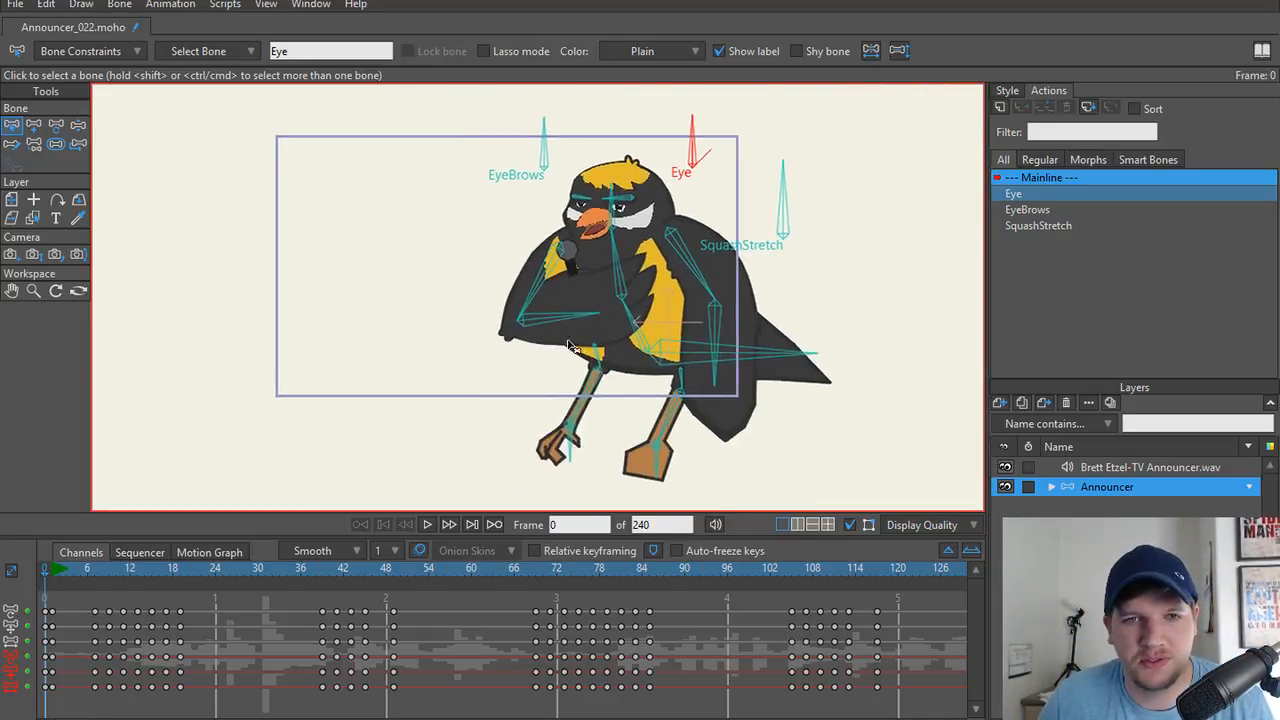
scroll(490, 470, up, 1)
scroll(535, 410, up, 3)
scroll(545, 382, down, 2)
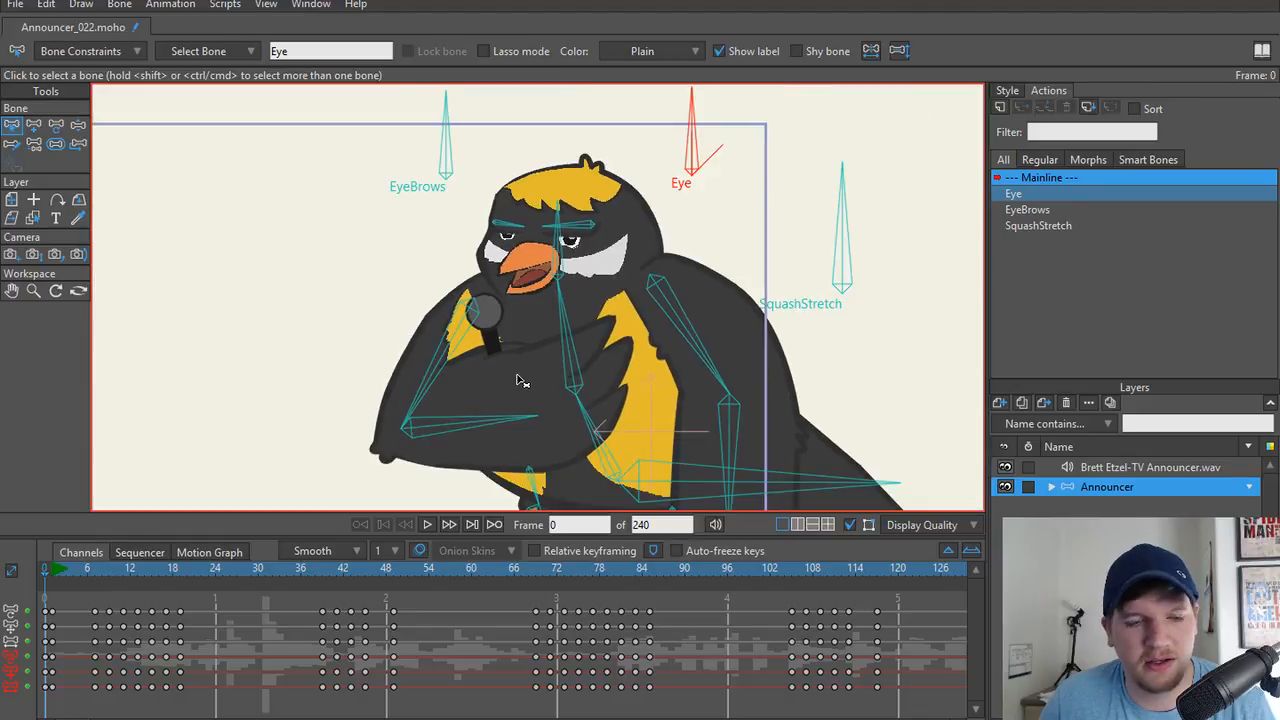
drag(511, 376, 515, 352)
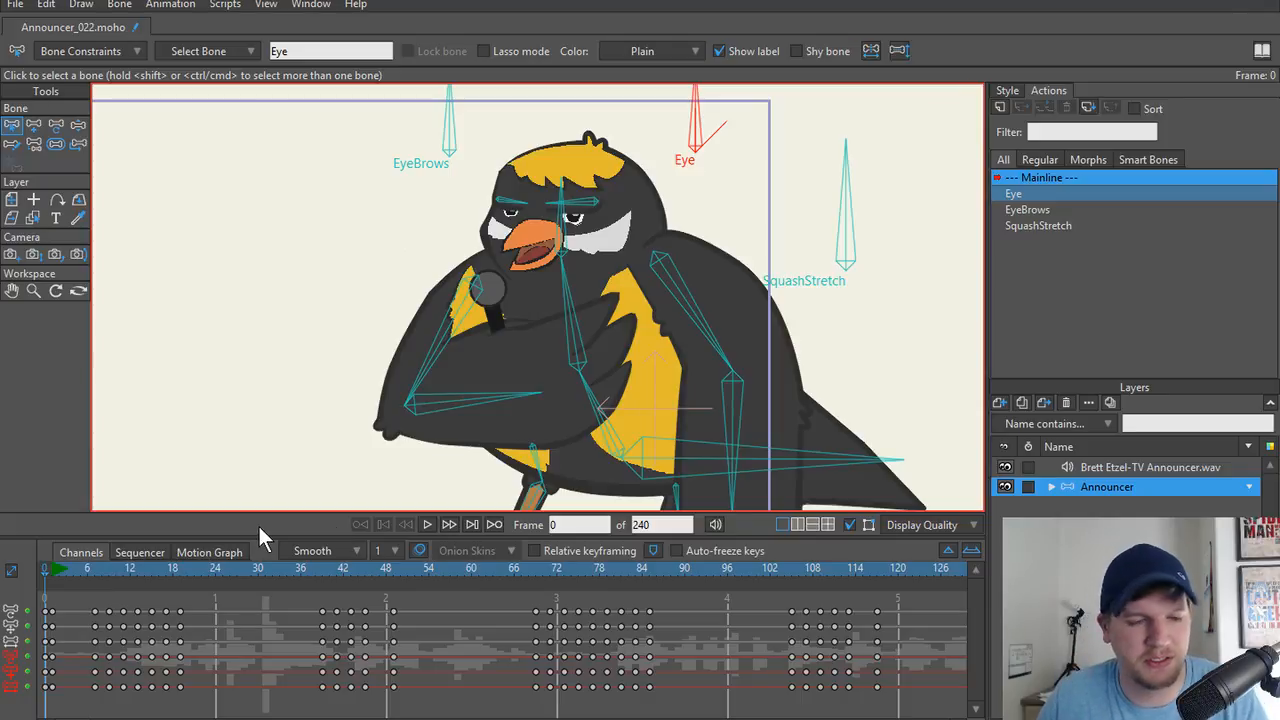
click(430, 525)
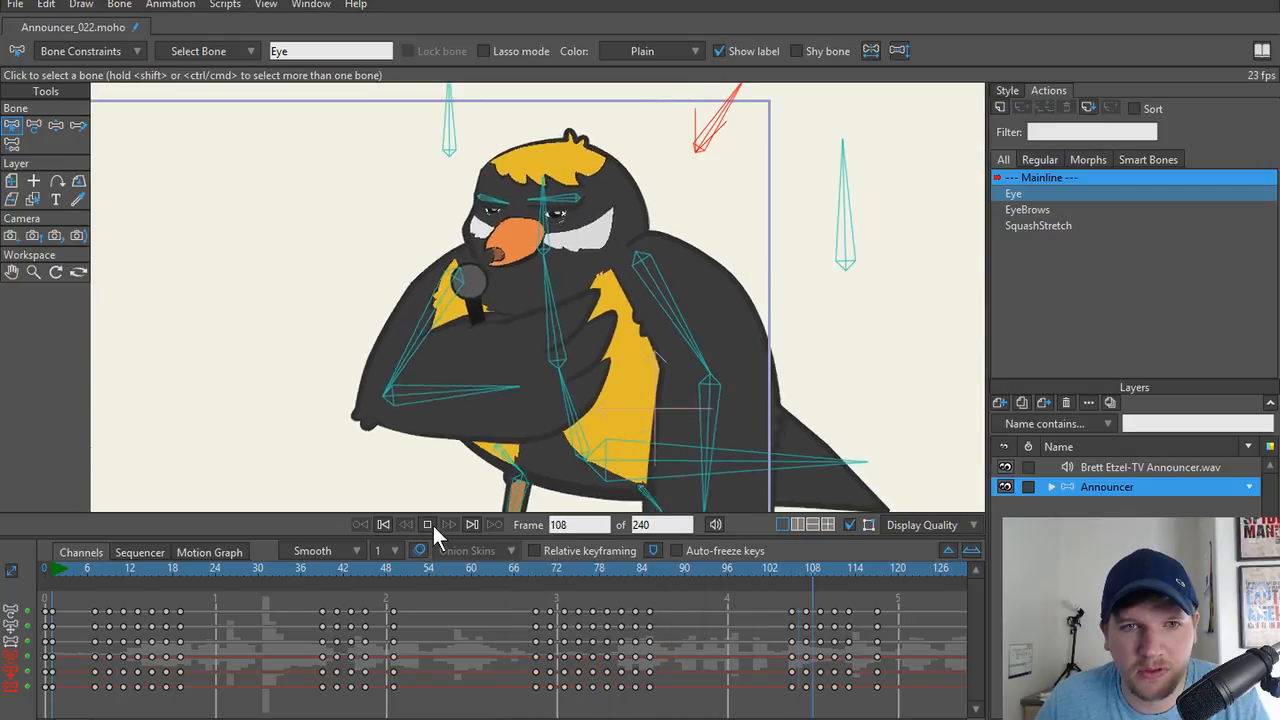
click(433, 525)
Render frame 89 to inspect the squinting eyes, and scrub the timeline around it.
drag(443, 569, 679, 569)
key(ctrl+r)
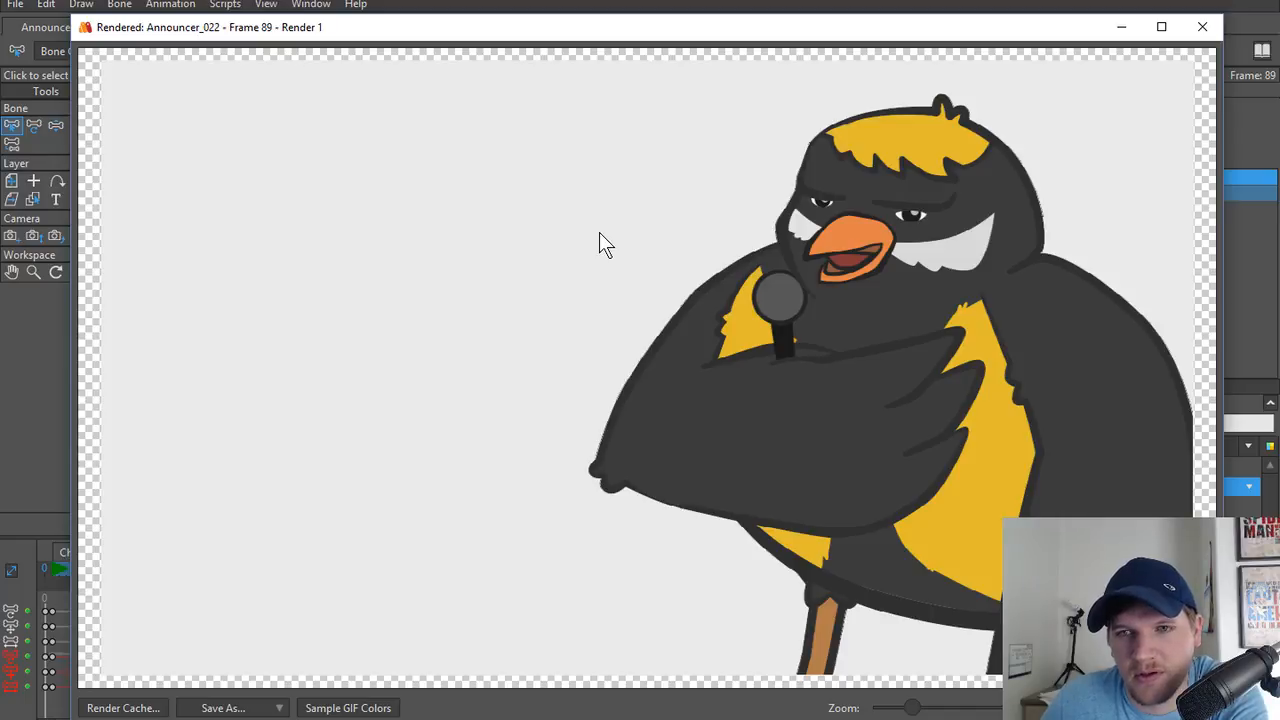
click(1214, 26)
drag(364, 566, 670, 569)
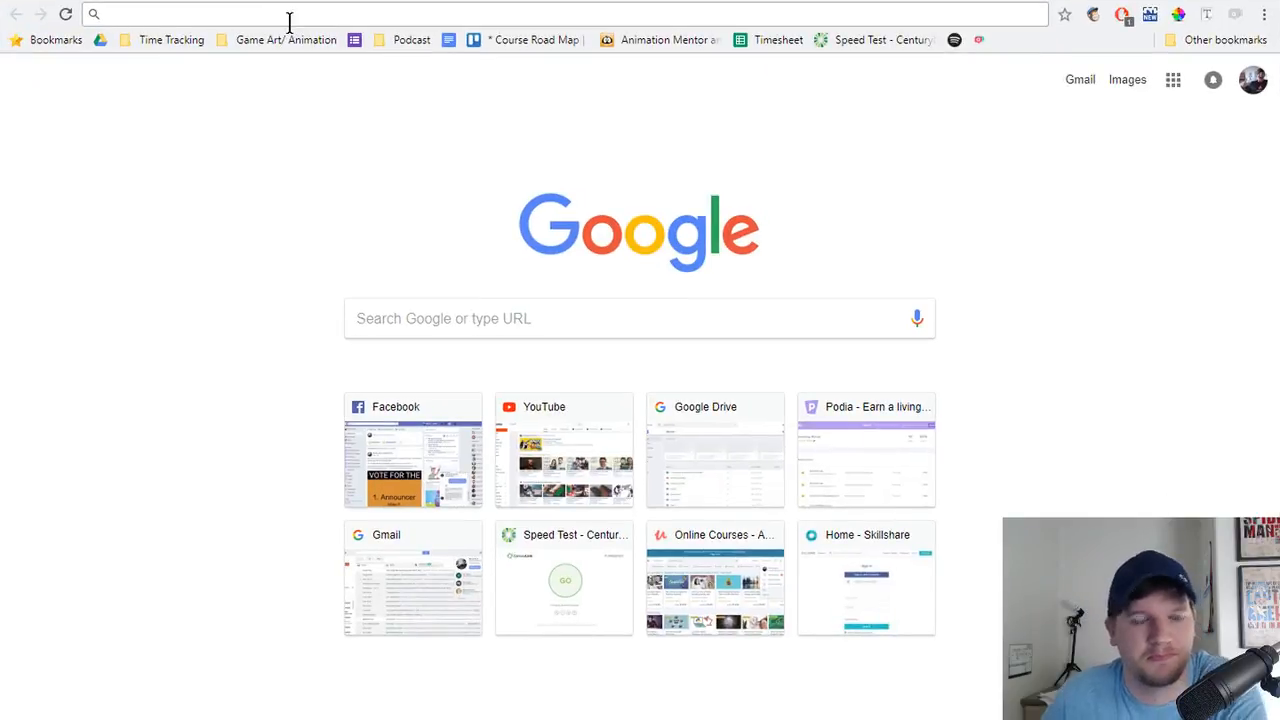
In the web browser, search Google Images for "disney character squint".
text(disney )
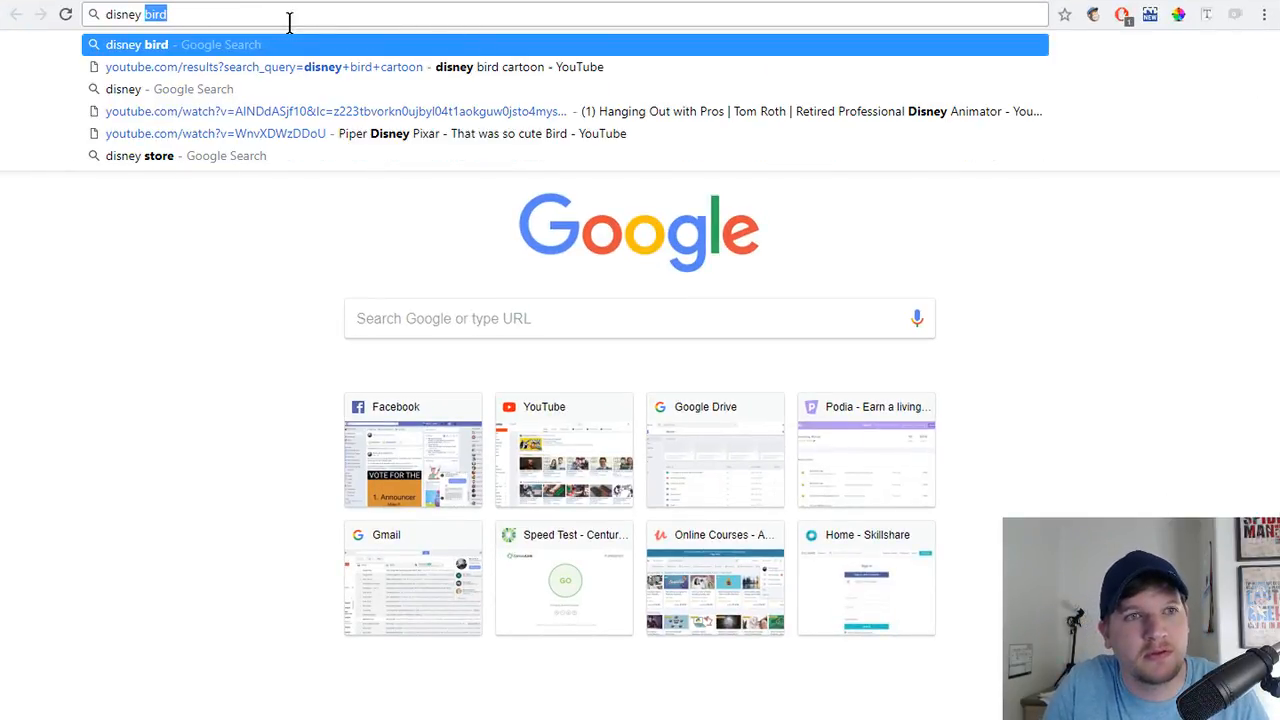
text(character s)
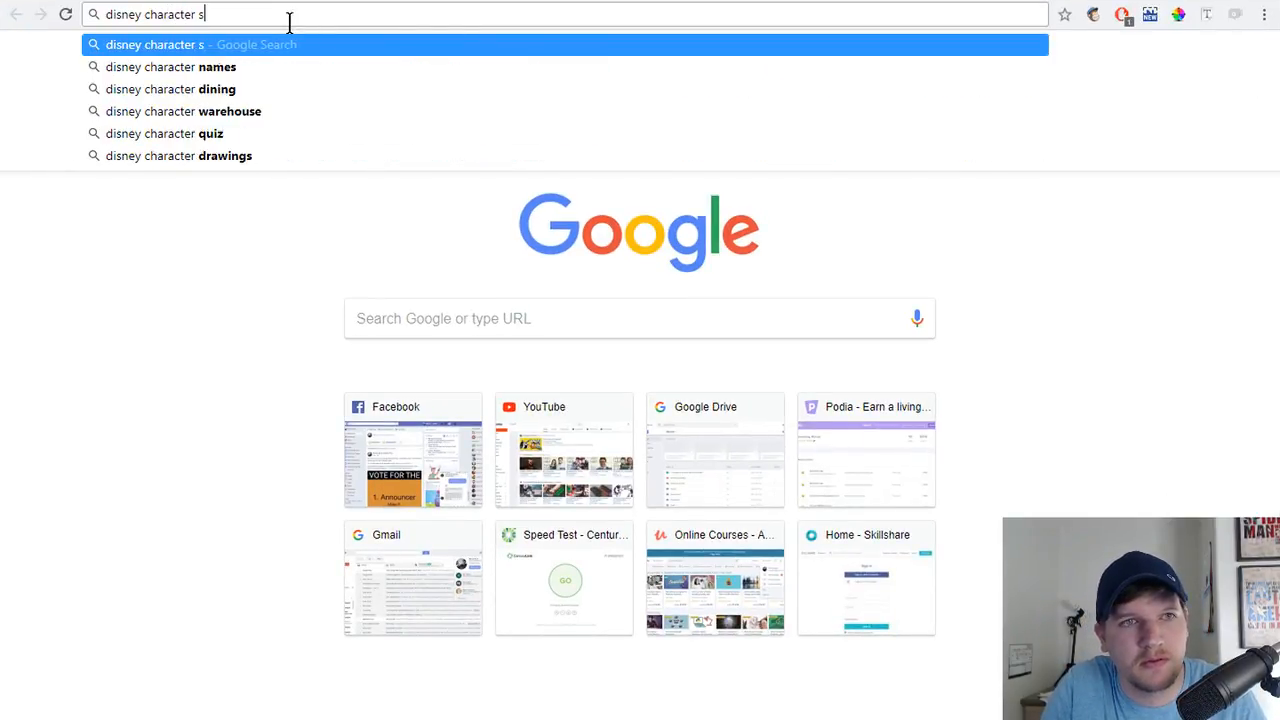
text(quint)
key(Return)
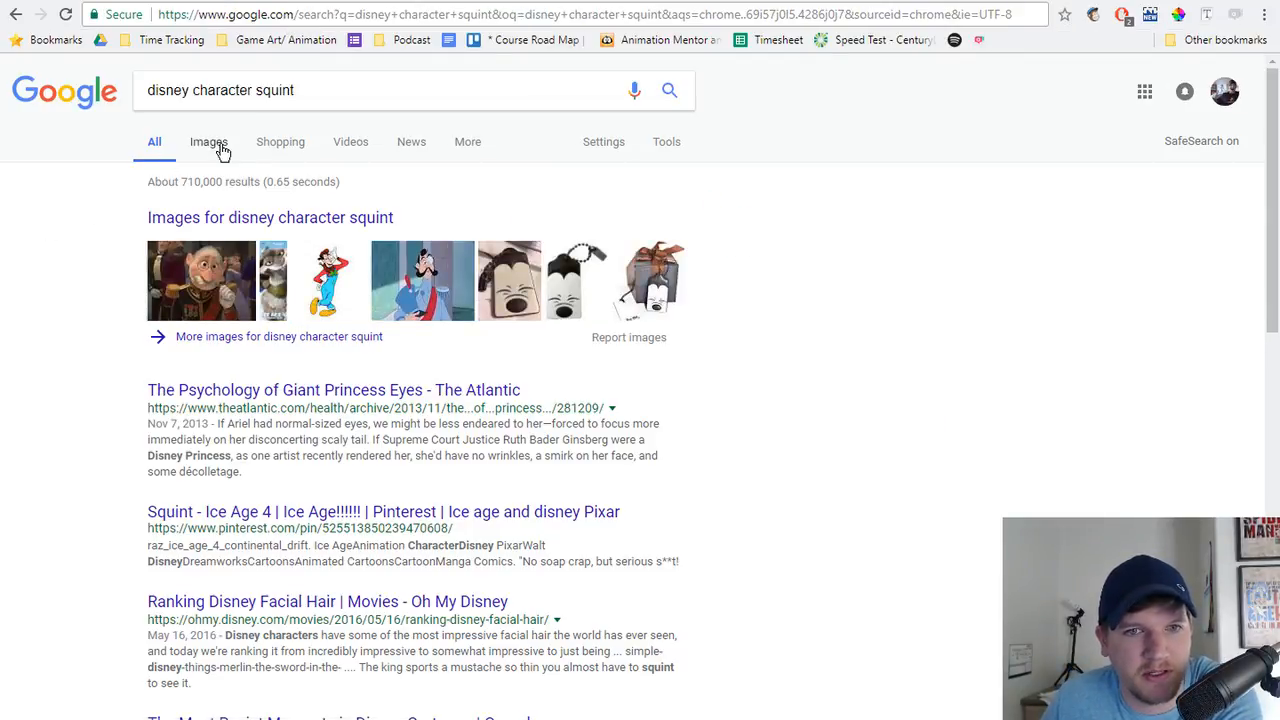
click(218, 147)
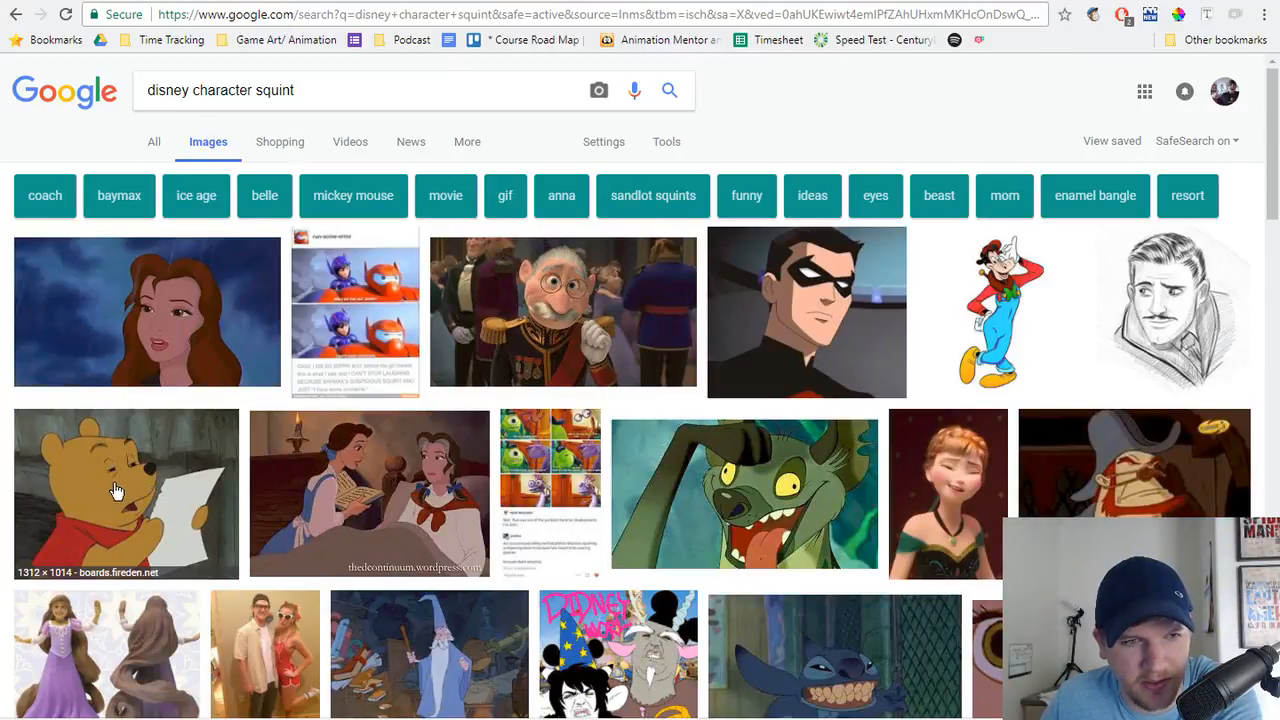
Enlarge the Winnie the Pooh image result to study its half-closed eyes, and close the preview.
click(216, 504)
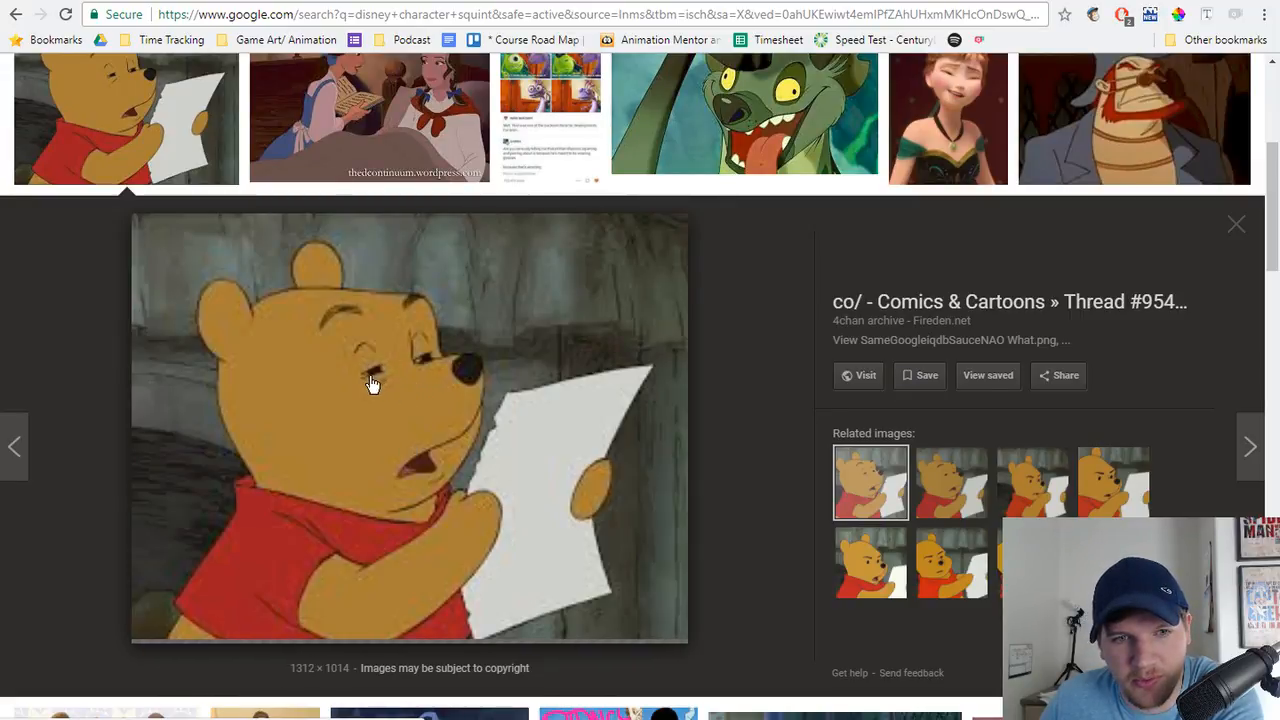
click(1235, 232)
scroll(679, 375, up, 2)
scroll(679, 378, up, 1)
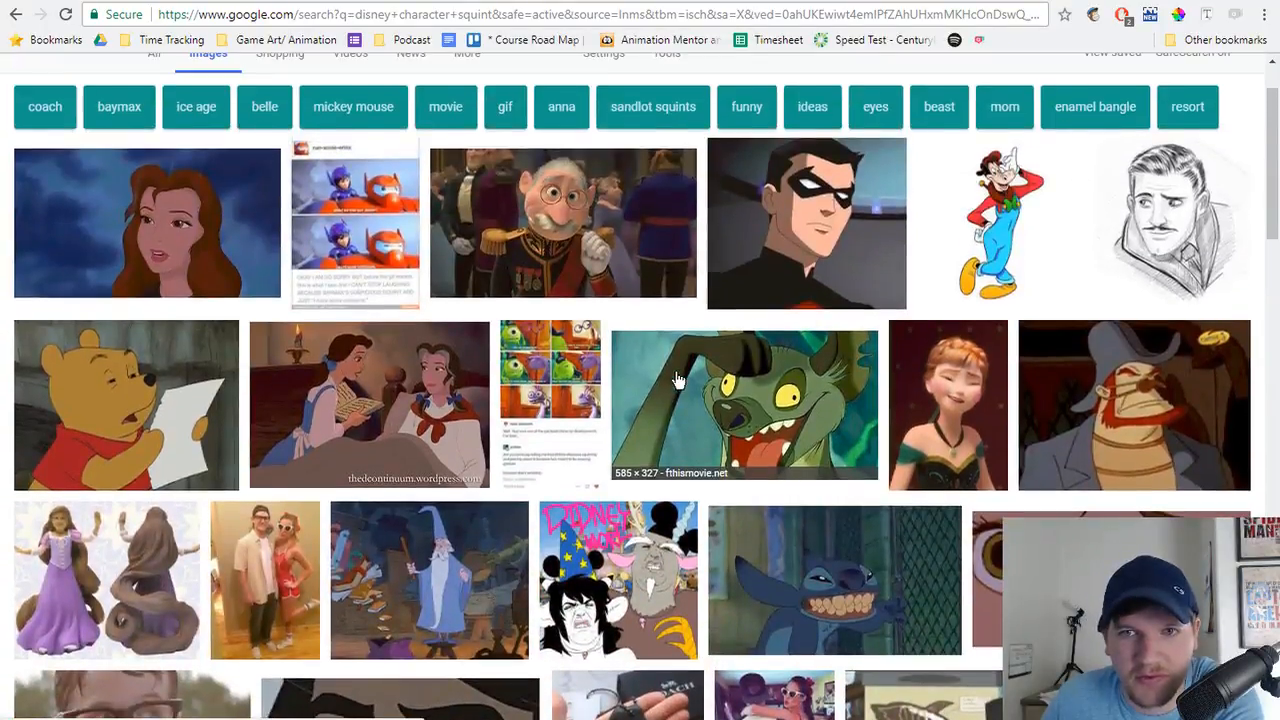
Look through the image results for squinting-eye references and return to the start of the page.
scroll(673, 380, down, 4)
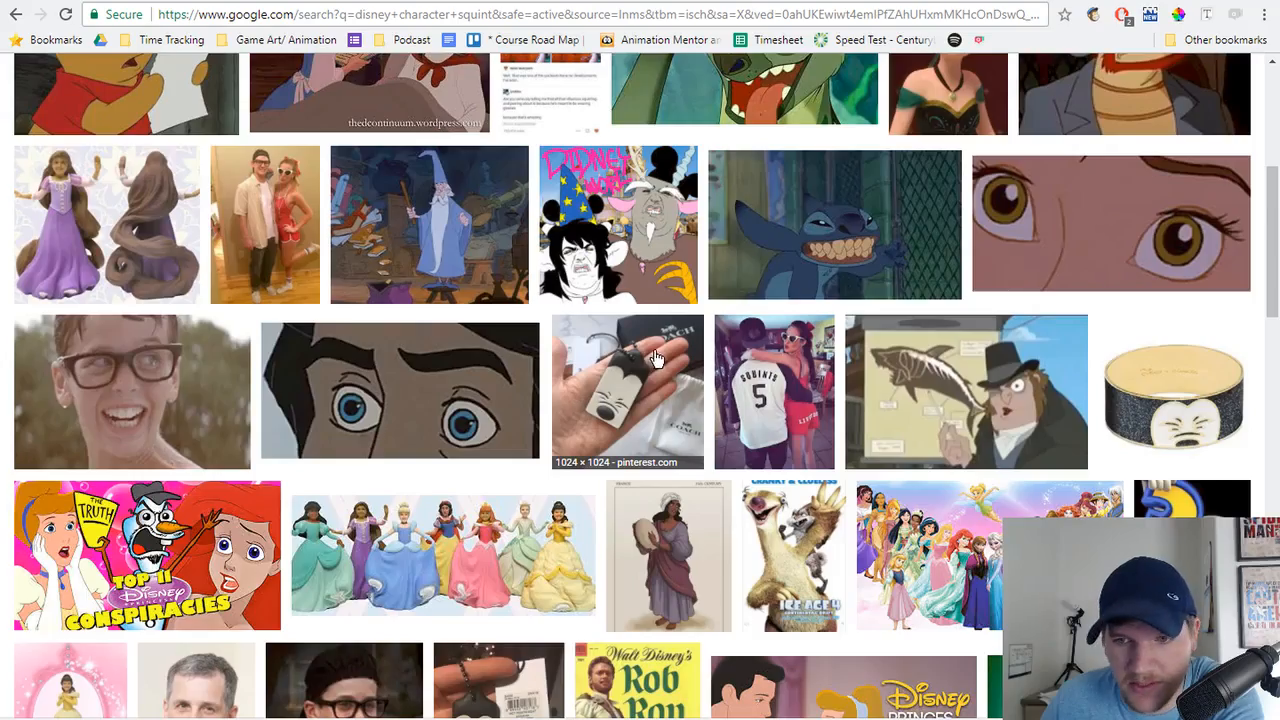
scroll(657, 358, down, 6)
scroll(644, 358, down, 4)
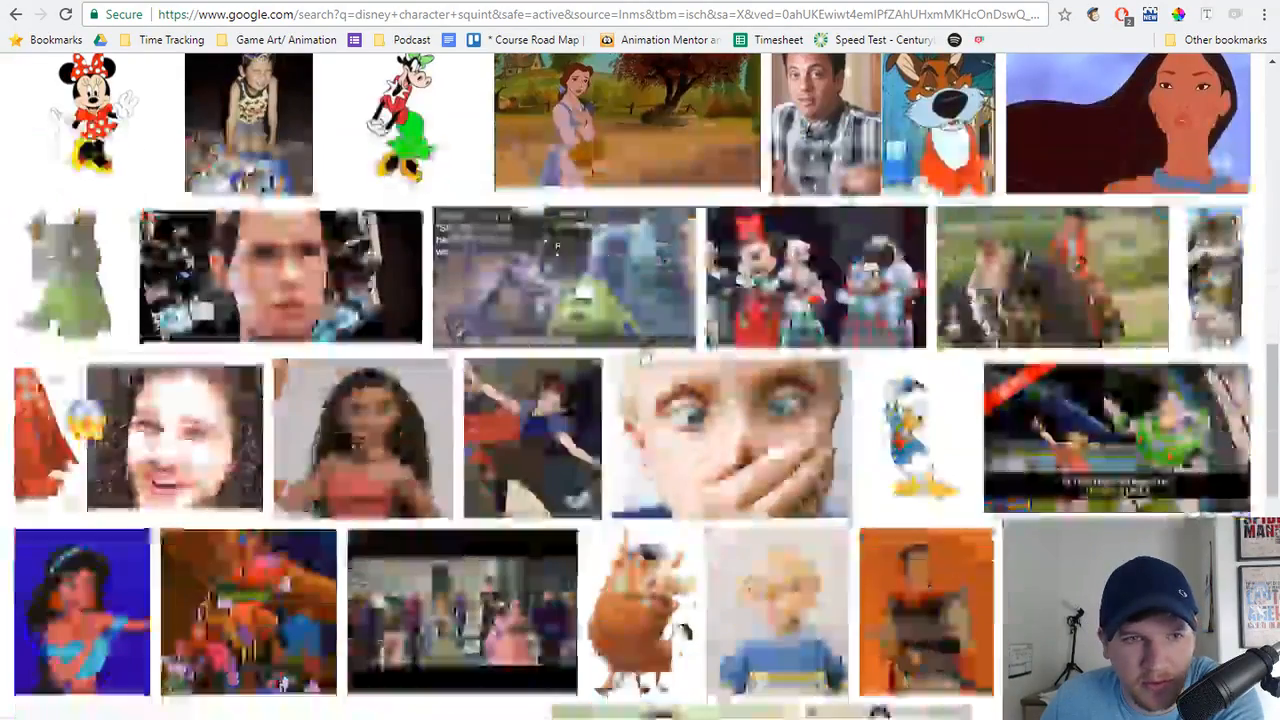
scroll(643, 358, down, 5)
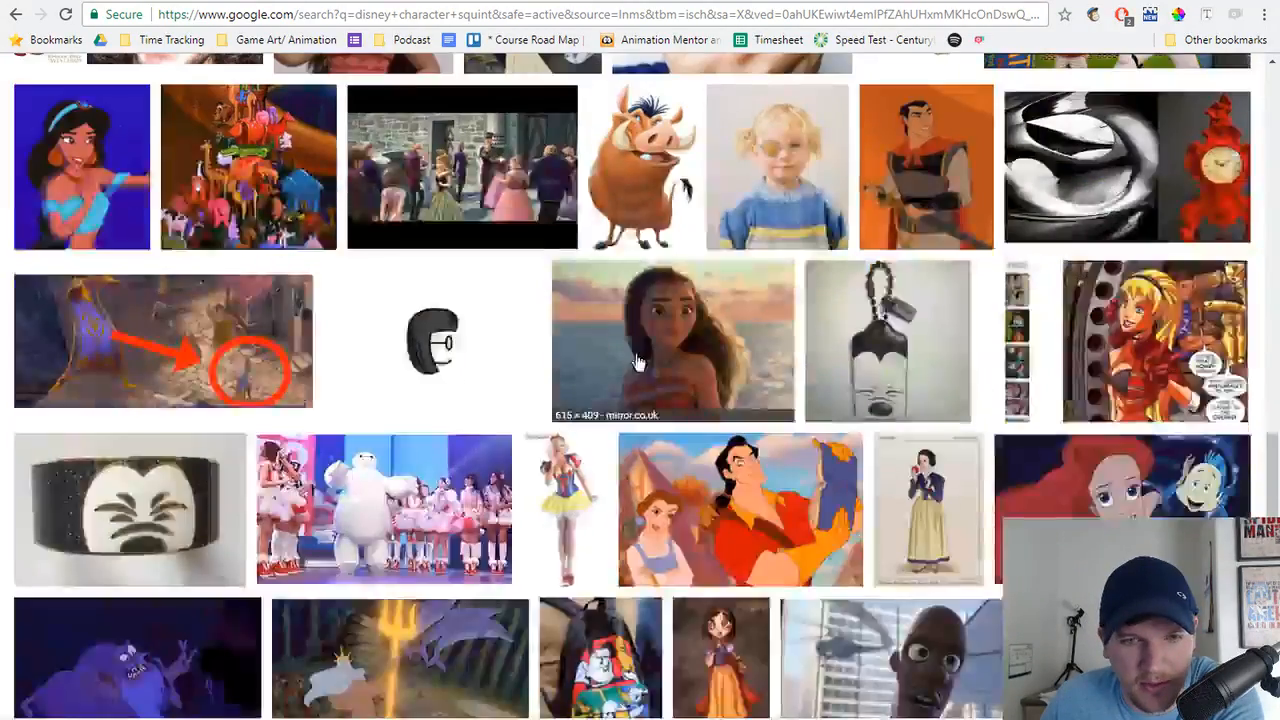
scroll(639, 362, up, 20)
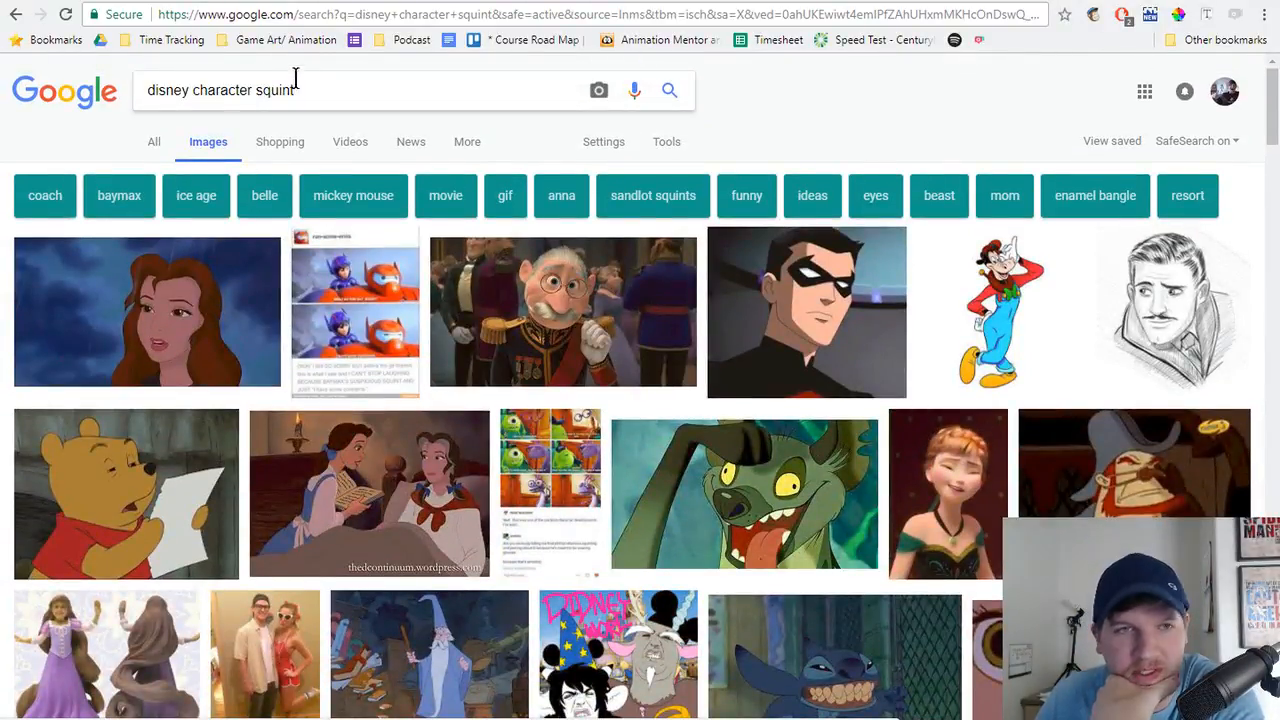
Search Google Images for "zazoo lion king".
drag(329, 89, 24, 91)
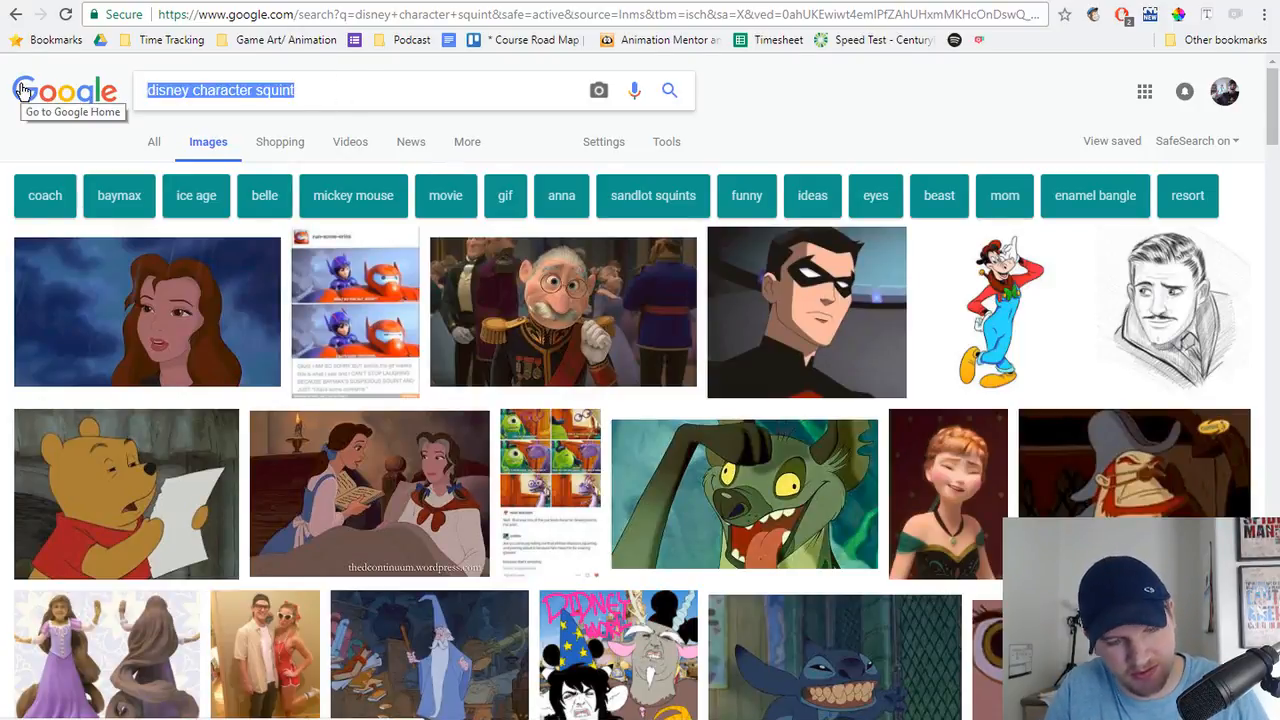
text(zazoo lion)
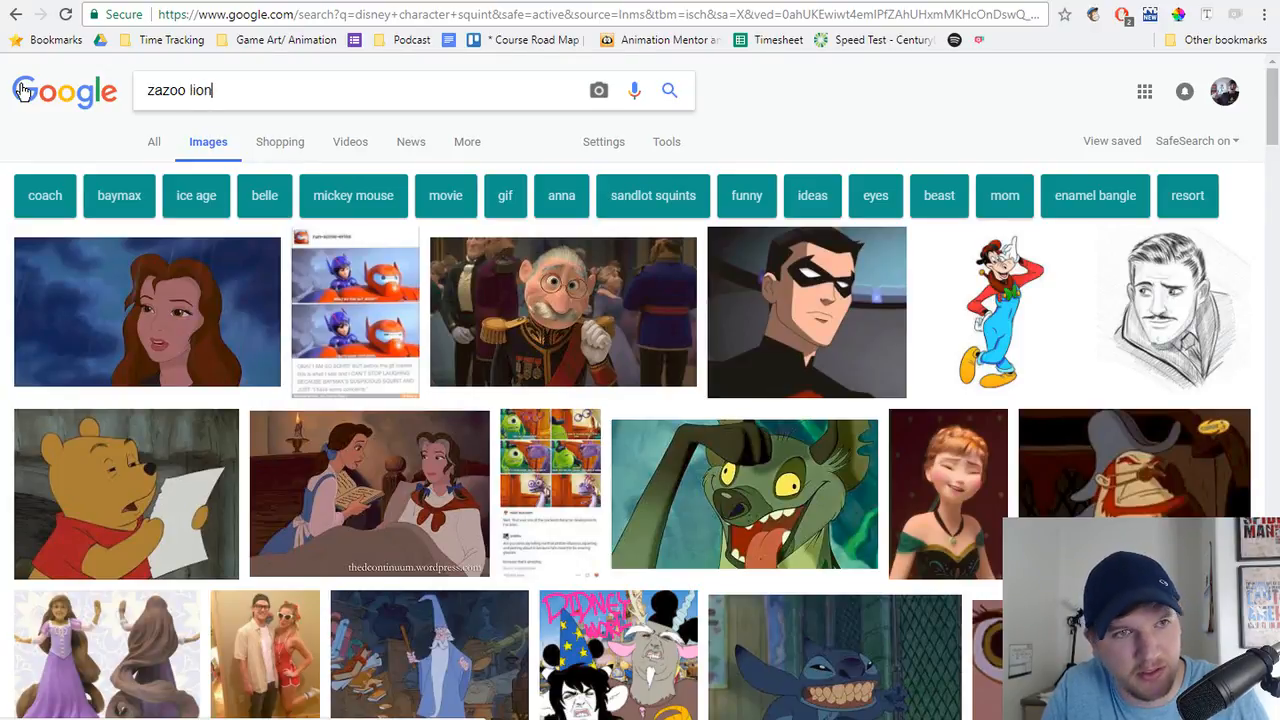
text(kind)
key(BackSpace)
text(g)
key(Return)
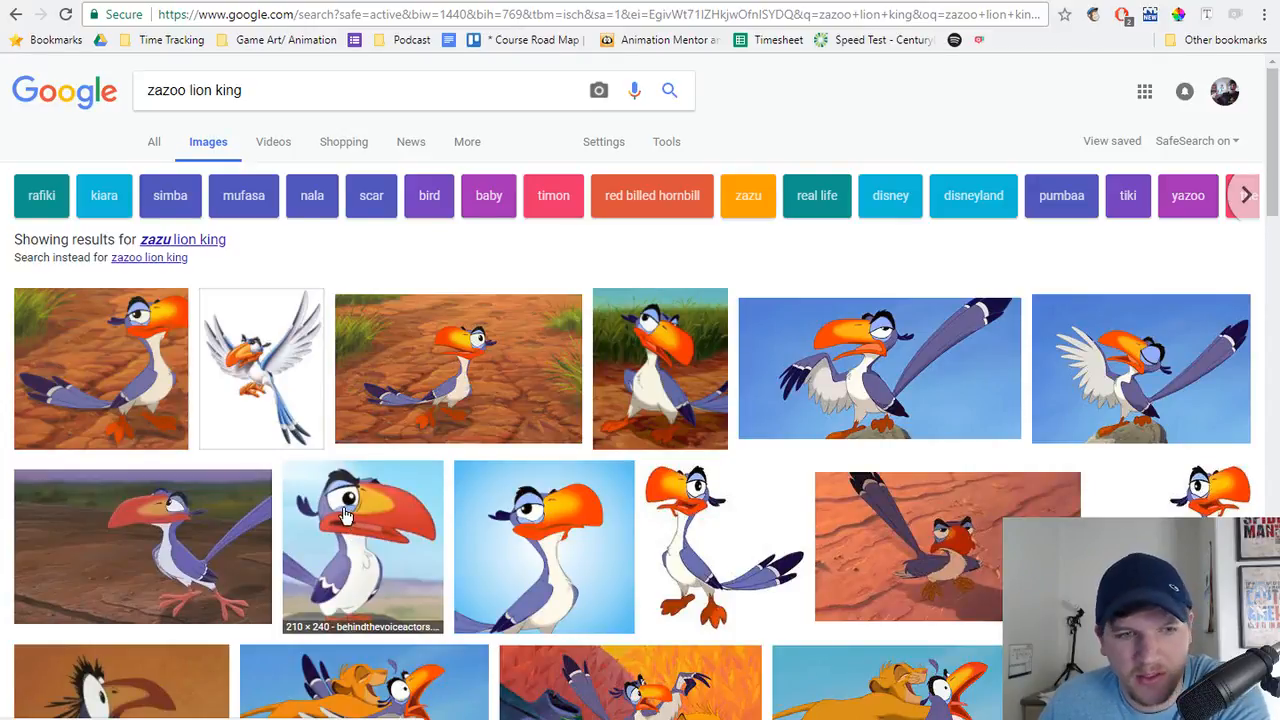
Enlarge the small Zazu portrait to study his eyelids, close it, look over the other results, and enlarge it again.
click(395, 514)
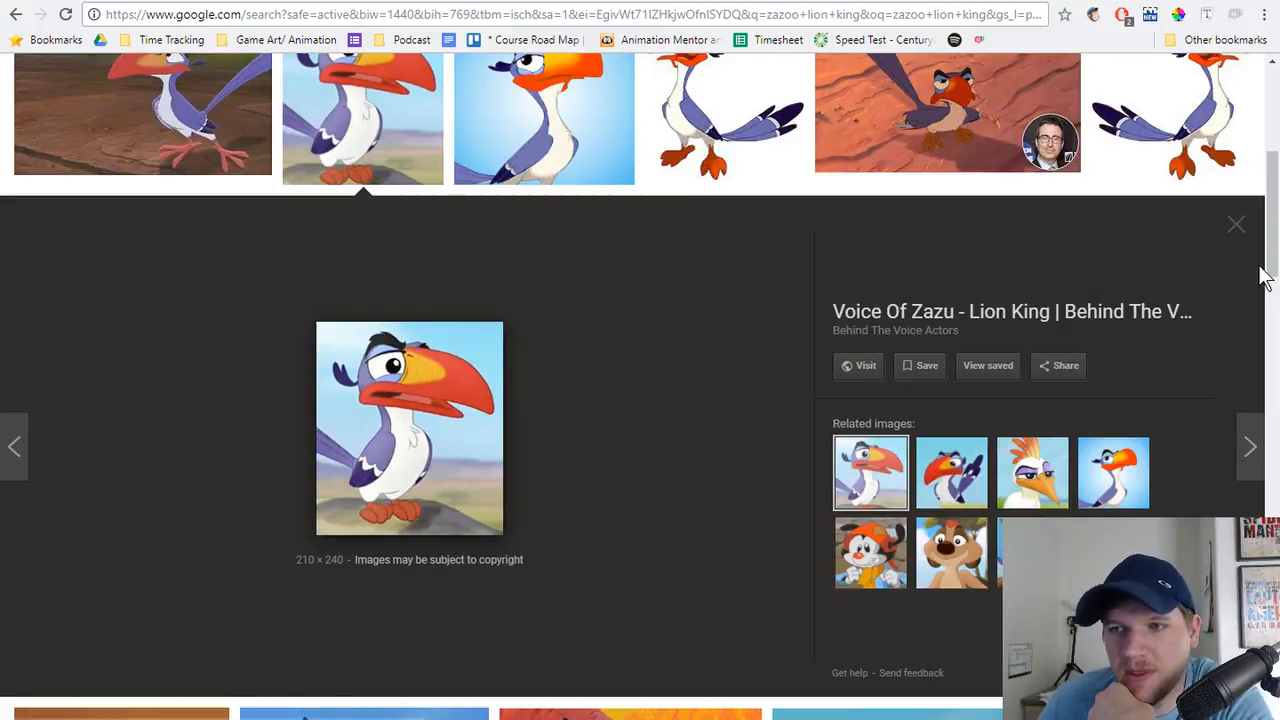
click(1236, 226)
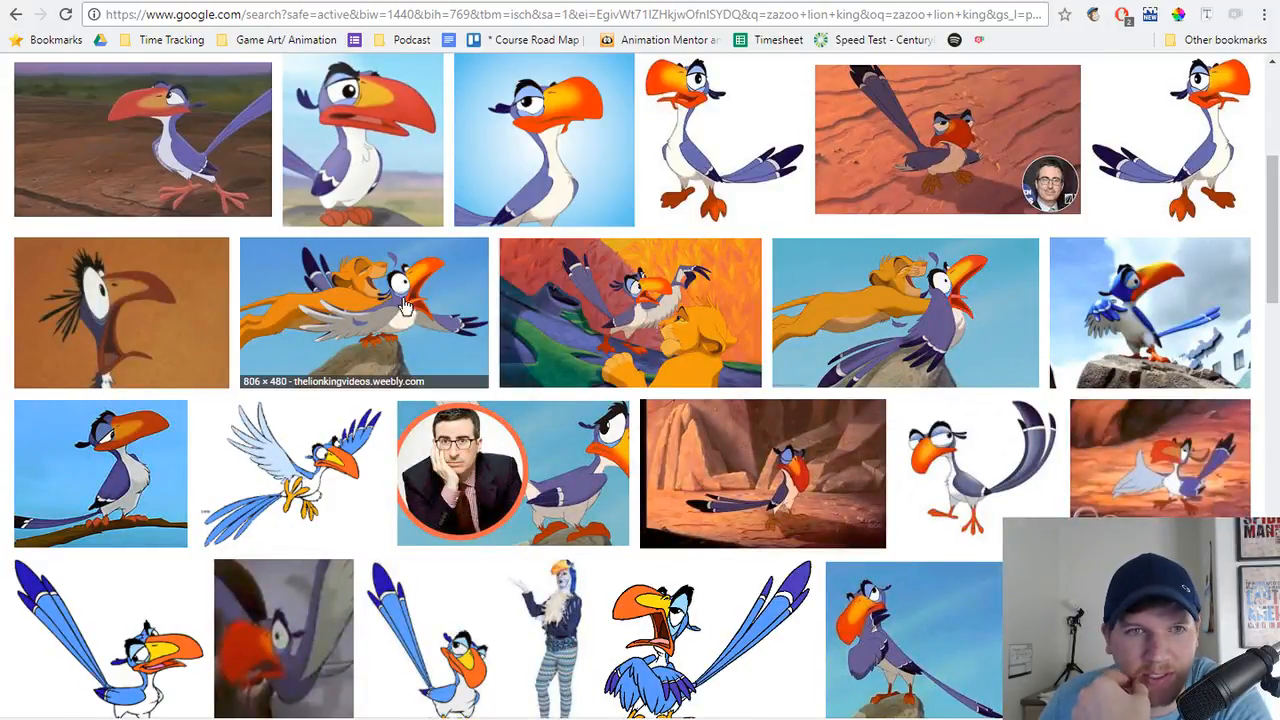
scroll(418, 304, up, 1)
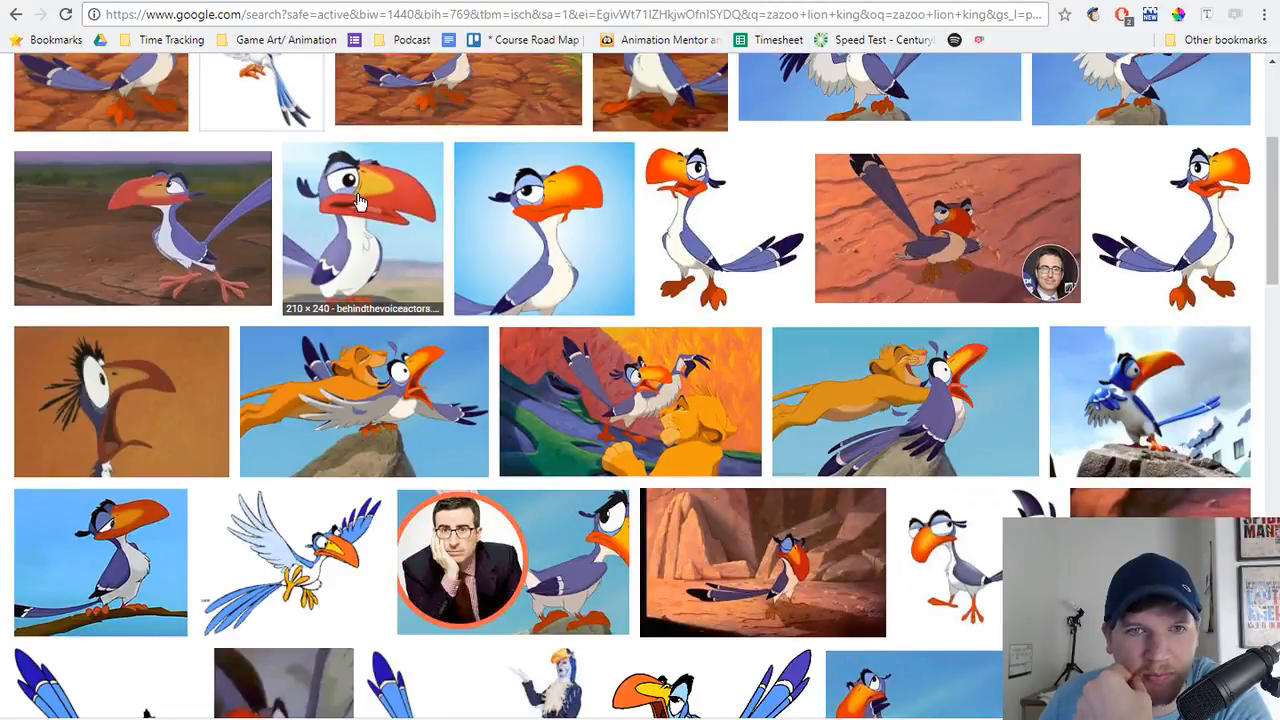
click(343, 184)
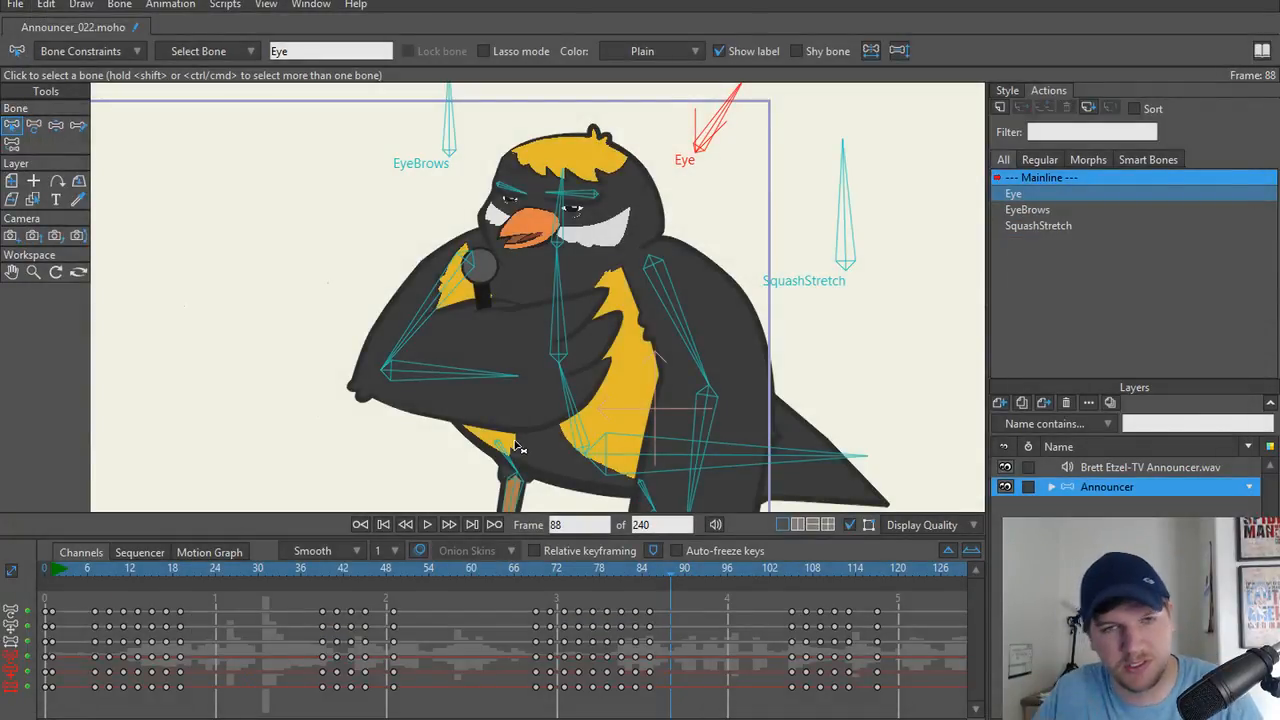
Switch to Moho and select the announcer bird's eyelid layer at frame 88.
scroll(530, 260, up, 8)
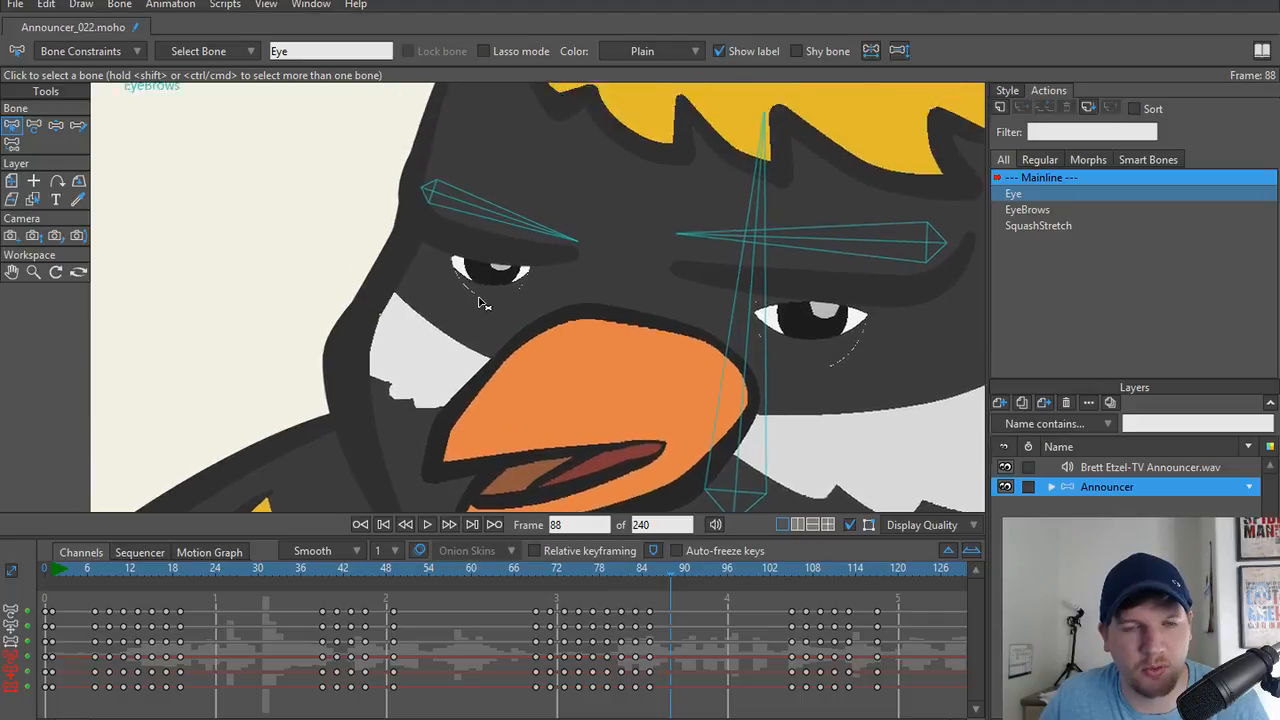
scroll(482, 303, up, 2)
ctrl+alt+click(480, 292)
alt+right_click(490, 275)
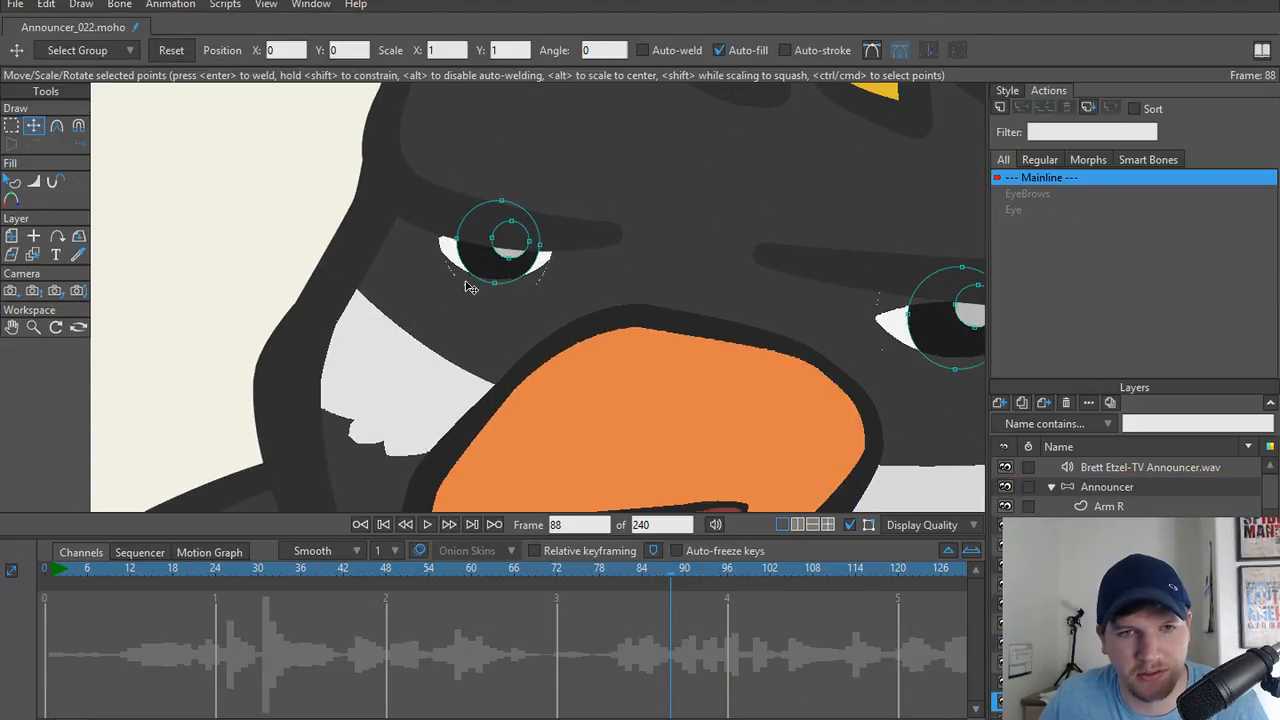
alt+right_click(467, 286)
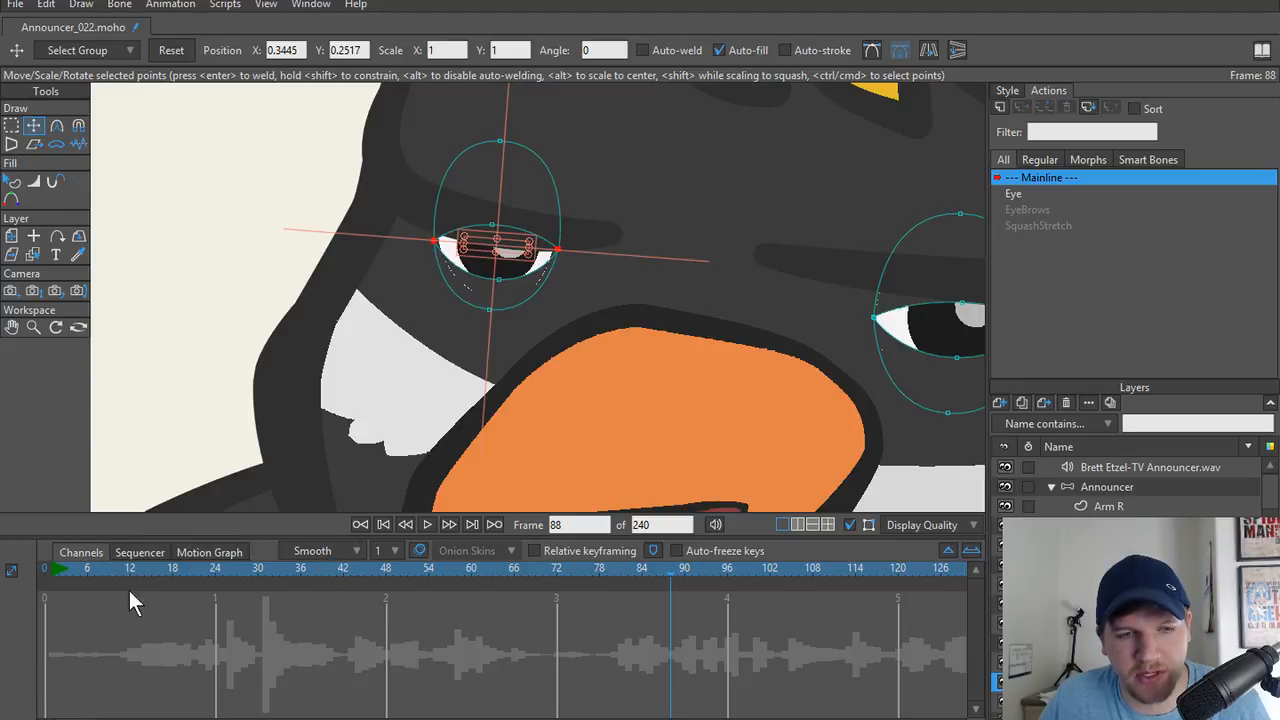
Open the Eye action, scrub between frames 0 and 14 to examine the lid movement, and return to Mainline.
double_click(1021, 193)
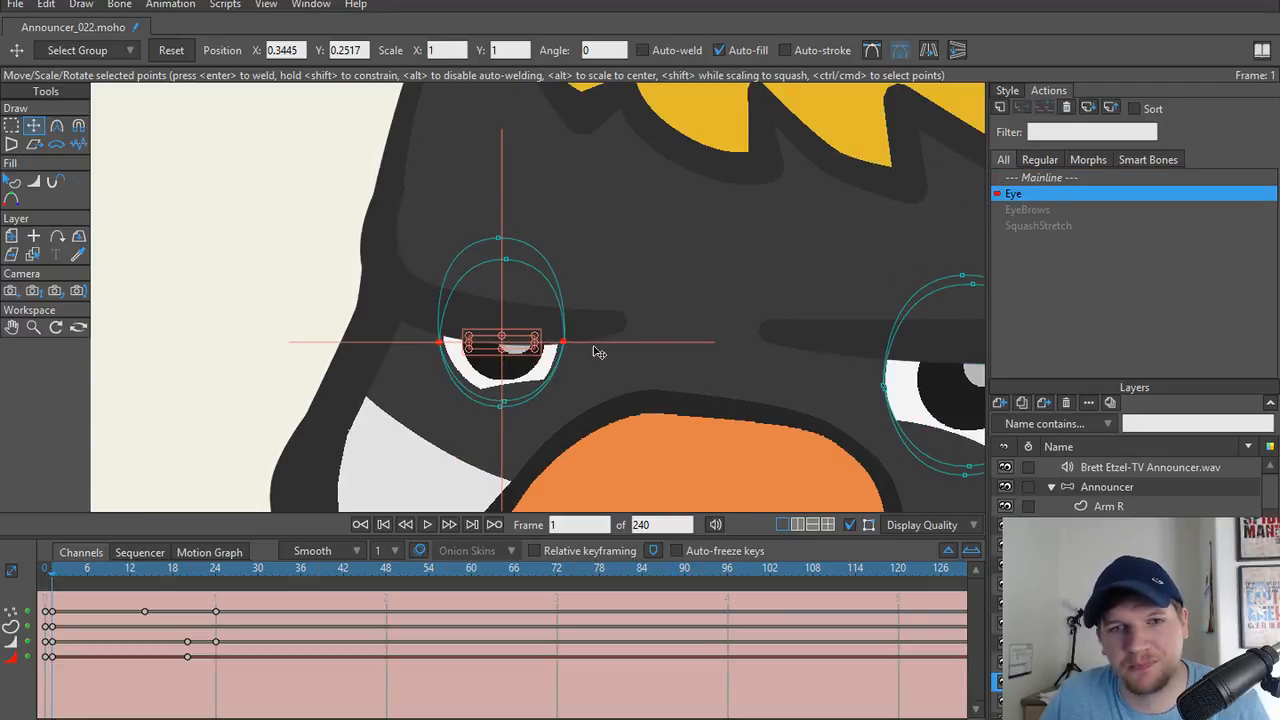
scroll(433, 347, up, 3)
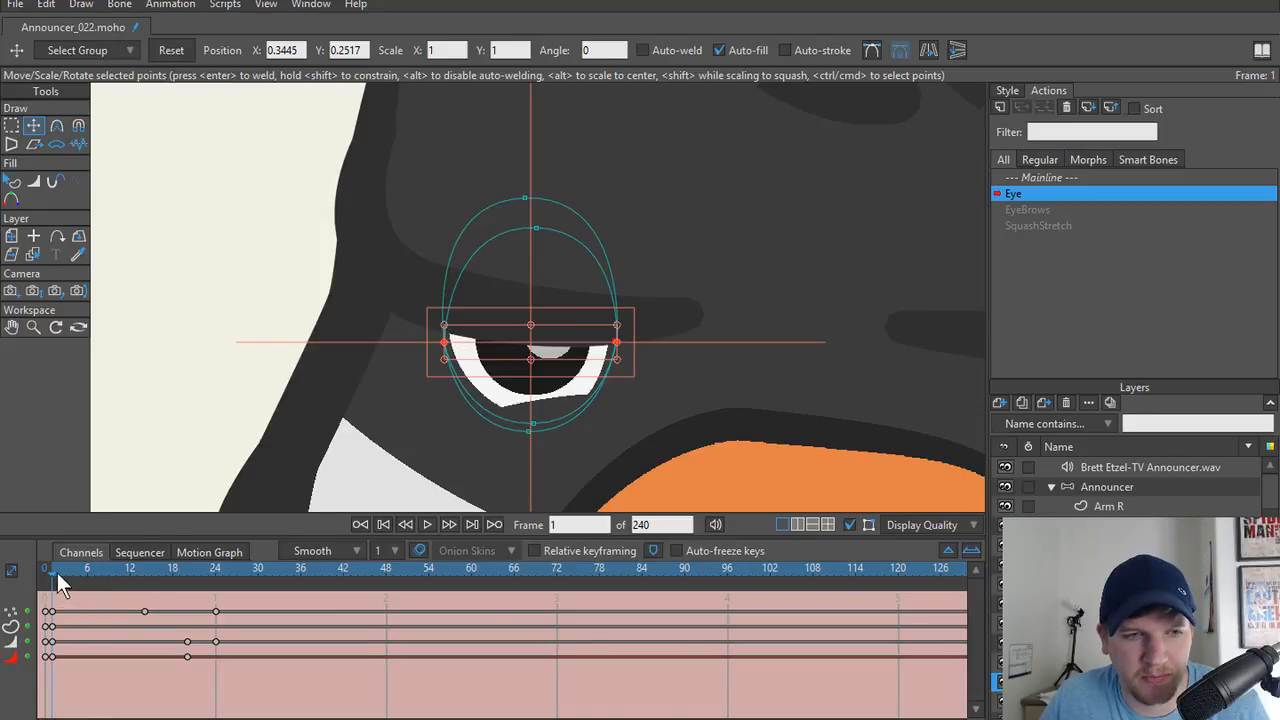
drag(57, 572, 144, 576)
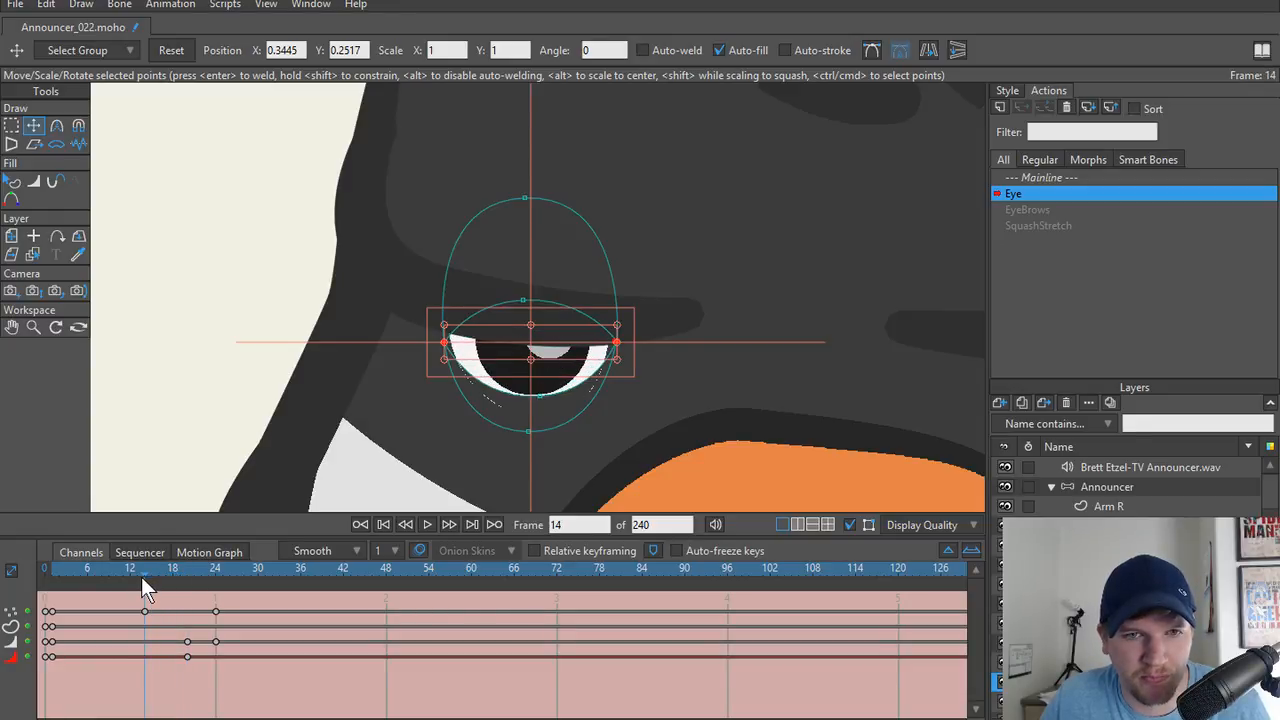
drag(141, 577, 40, 577)
scroll(457, 429, up, 4)
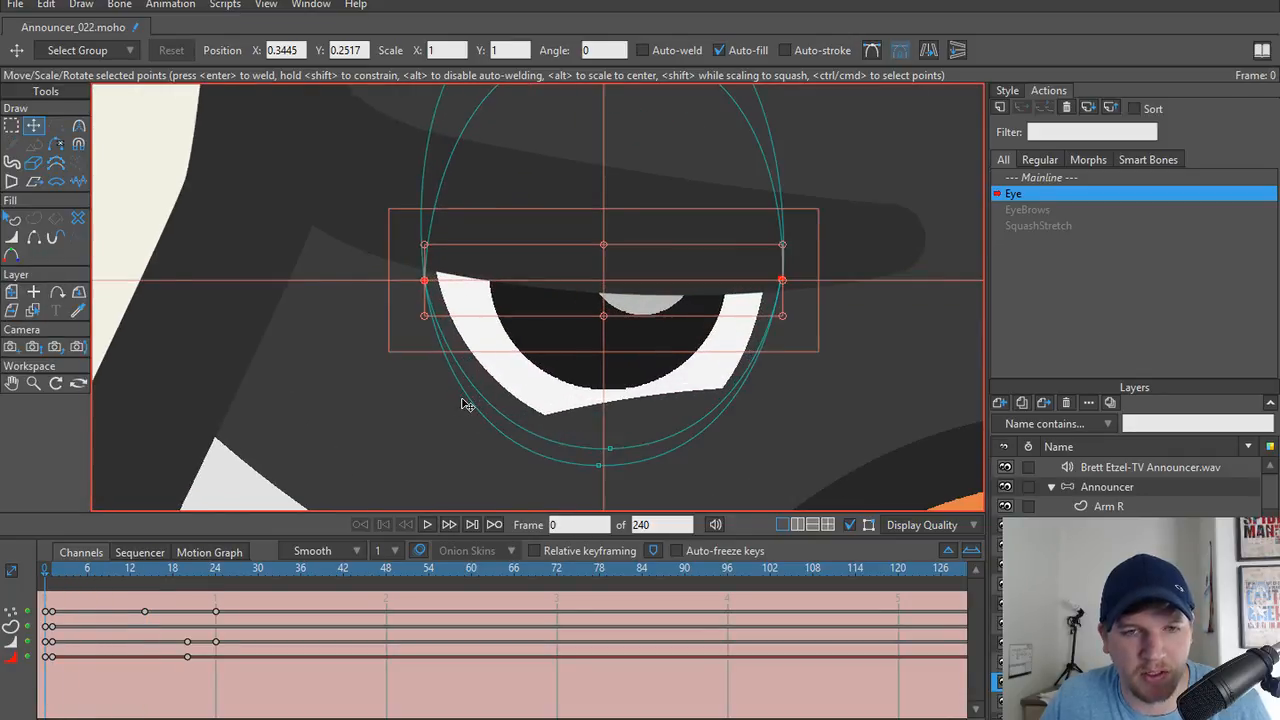
click(1054, 177)
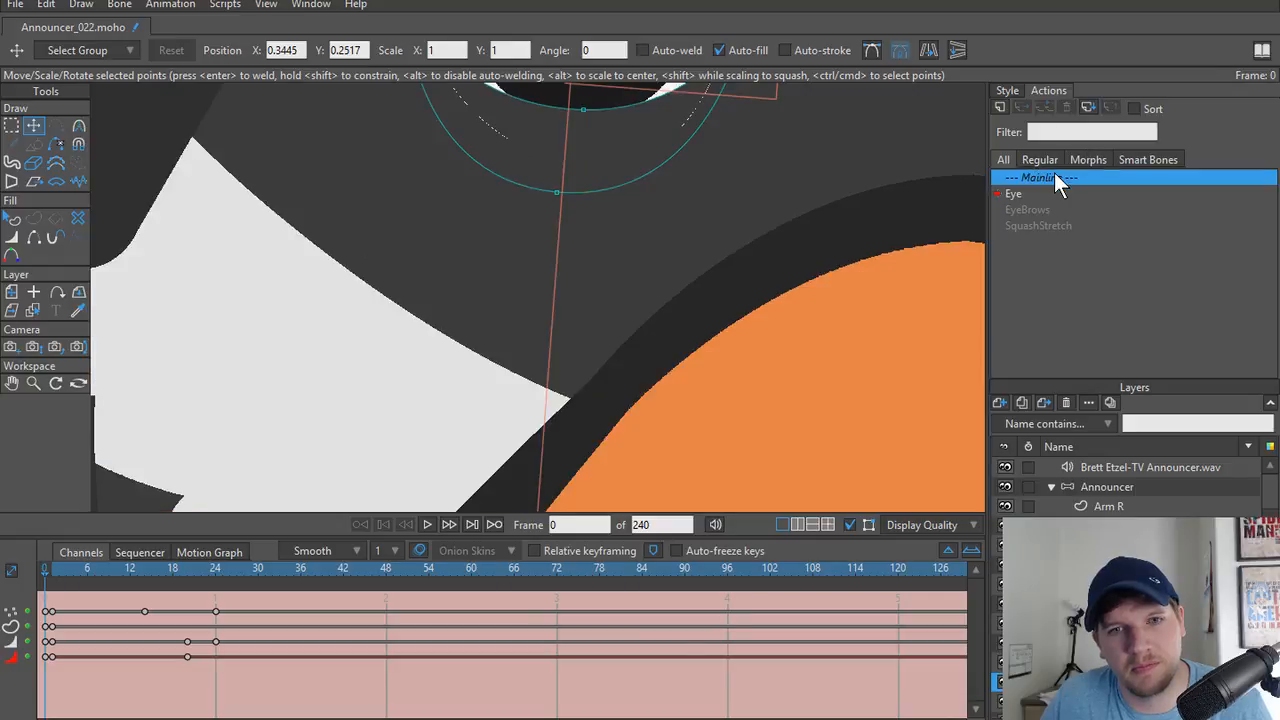
scroll(480, 457, up, 6)
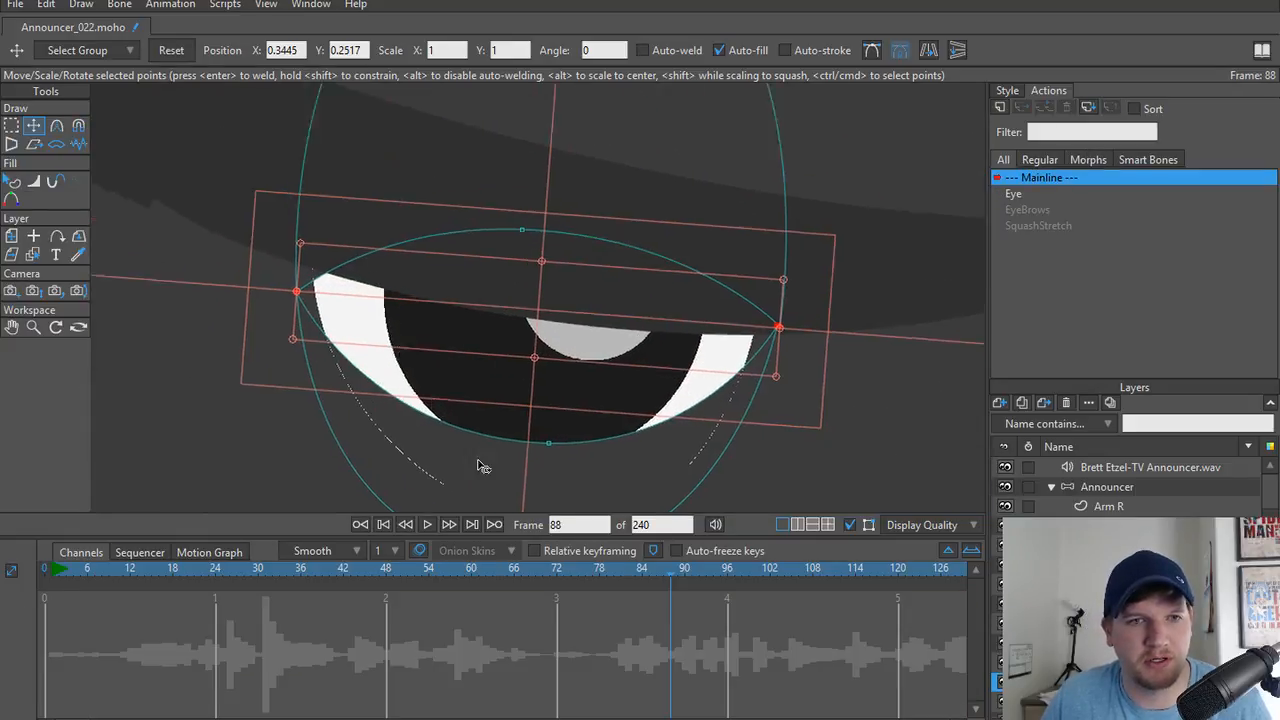
click(368, 390)
key(g)
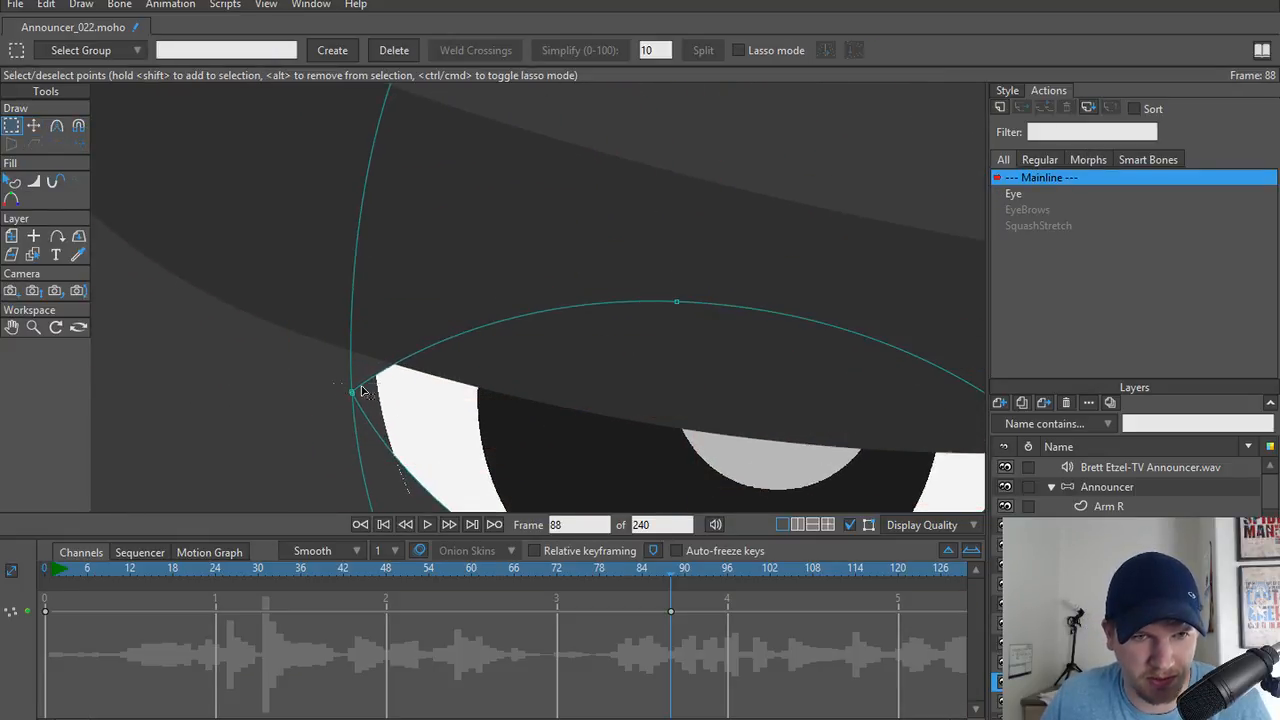
drag(342, 384, 400, 408)
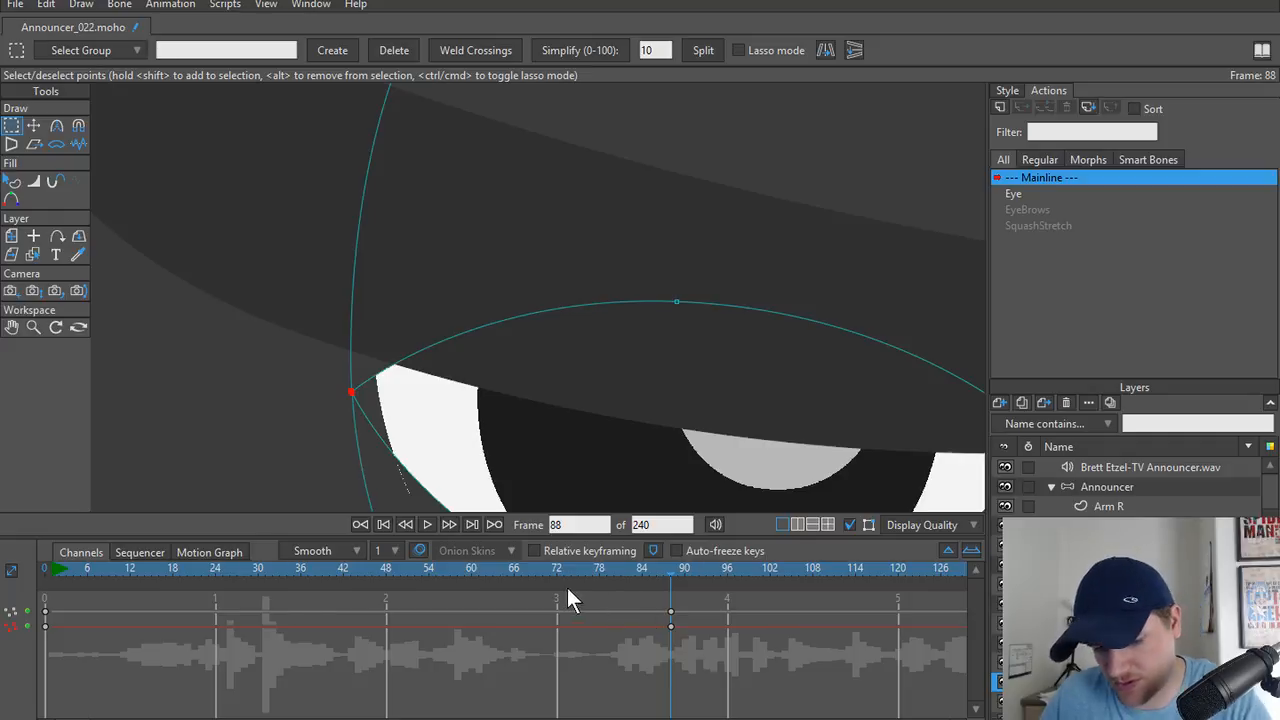
drag(645, 613, 740, 650)
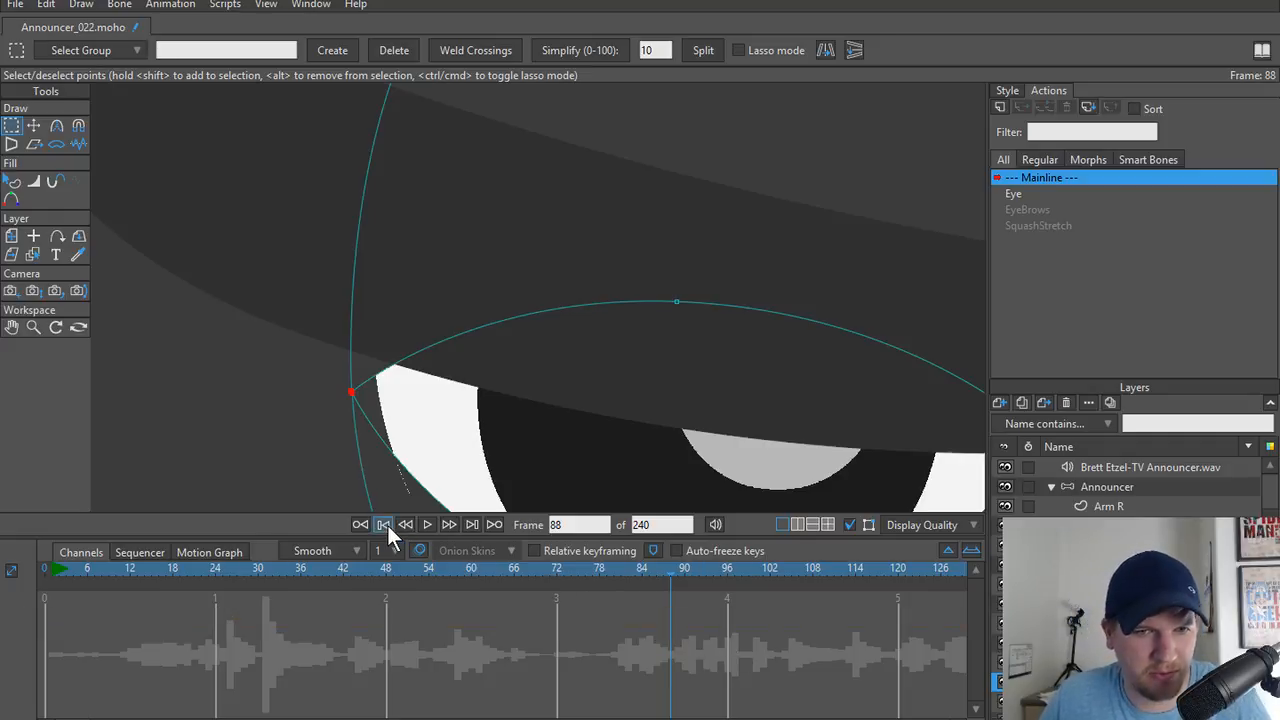
At frame 0, raise both corners of the left-hand eye's upper lid into the brow and lower its inner edge into a shallow curve.
click(384, 525)
scroll(403, 357, up, 5)
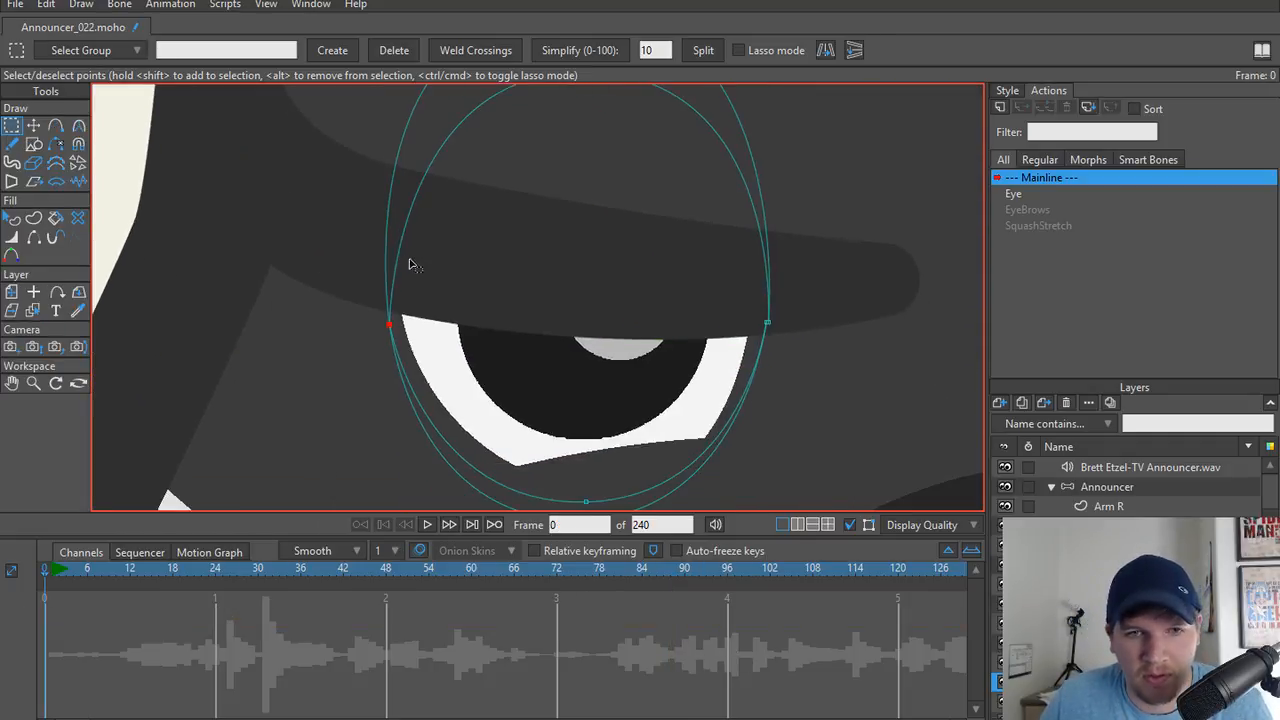
key(t)
scroll(412, 335, up, 5)
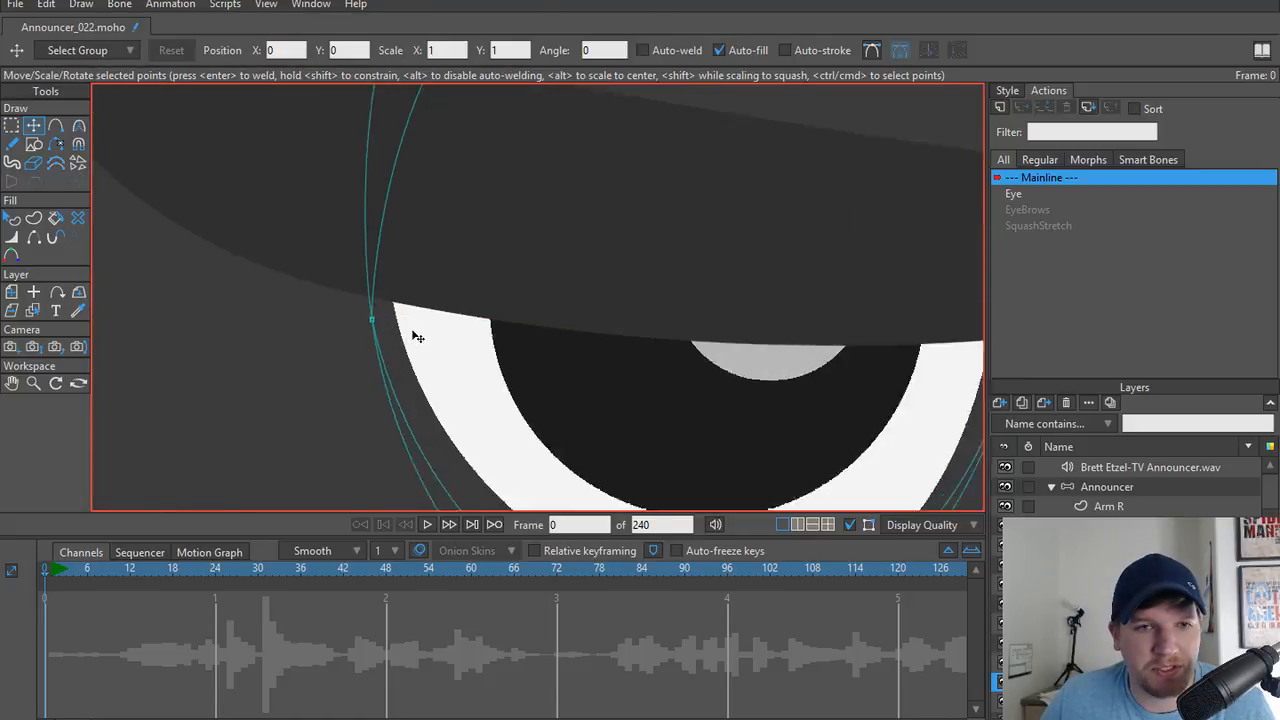
mouse_move(363, 345)
mouse_down()
mouse_move(387, 380)
mouse_move(381, 201)
mouse_up()
scroll(400, 475, down, 7)
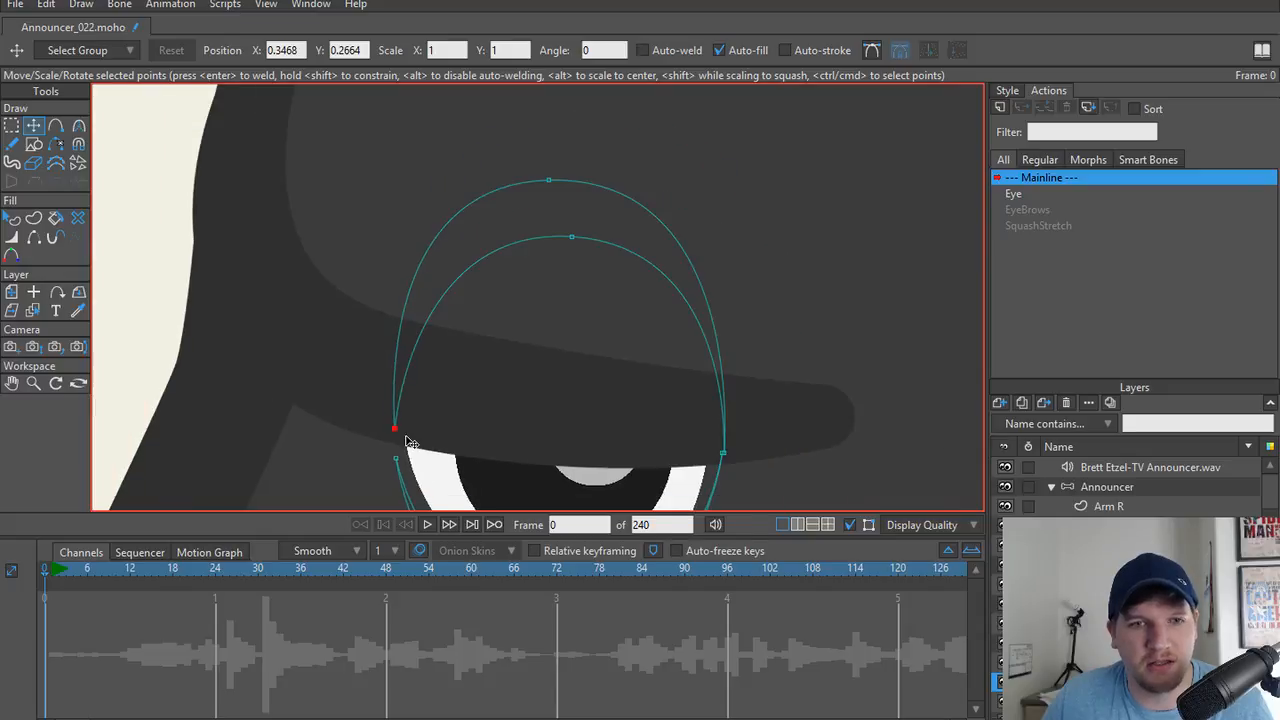
scroll(407, 441, up, 3)
drag(393, 435, 400, 343)
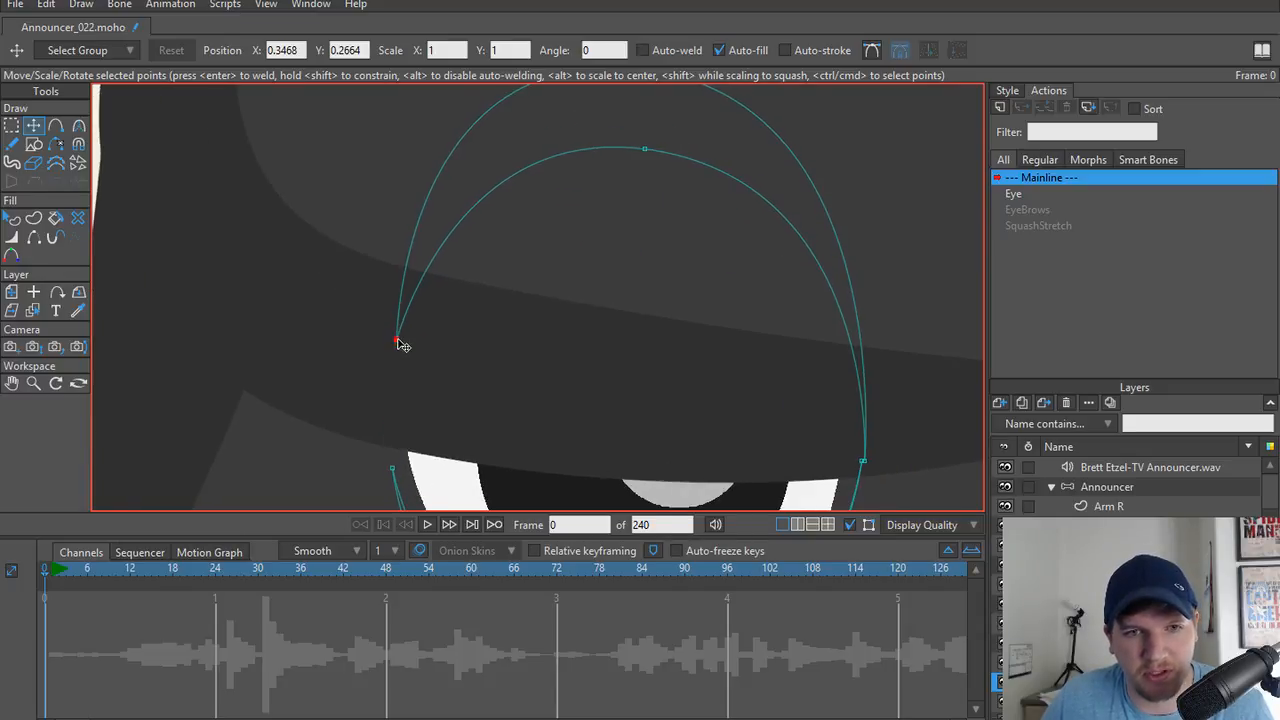
drag(688, 398, 606, 339)
drag(787, 407, 759, 291)
scroll(571, 263, down, 2)
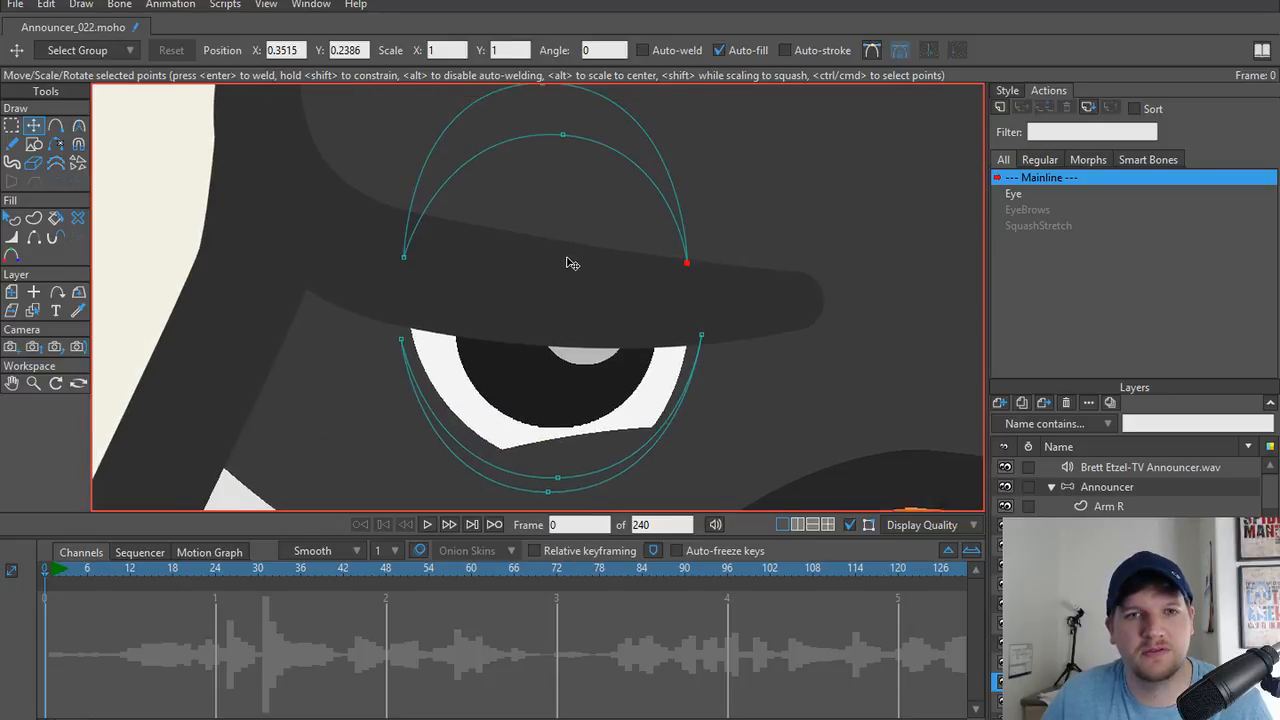
drag(560, 160, 561, 290)
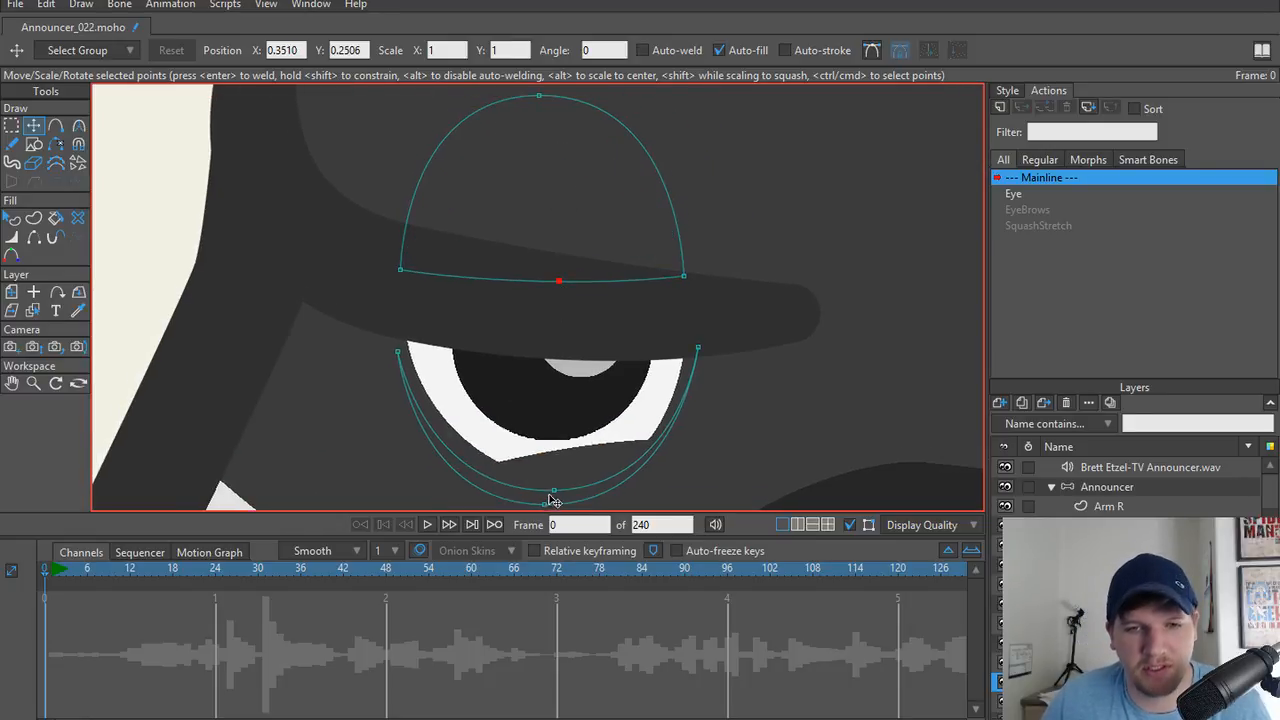
Raise the lower lid's inner edge over the left-hand eye, tighten its corners and bottom point, and adjust the upper lid's right corner.
drag(557, 496, 549, 371)
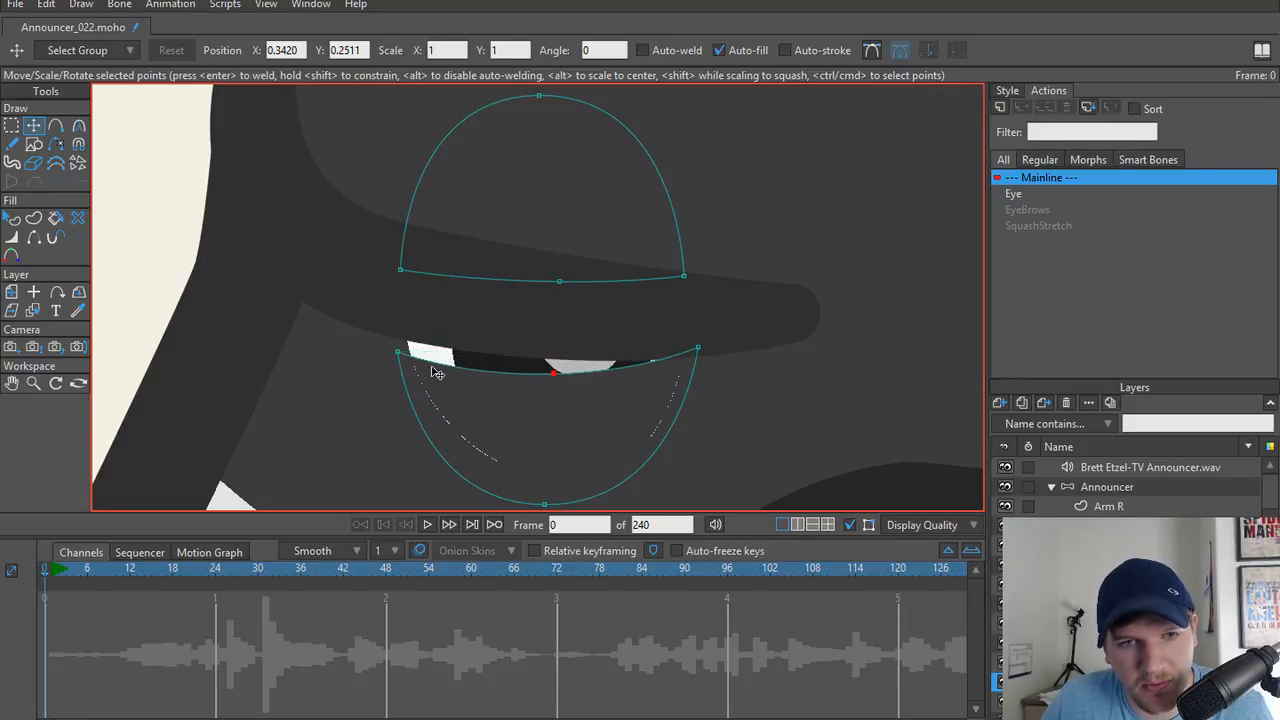
drag(398, 353, 407, 353)
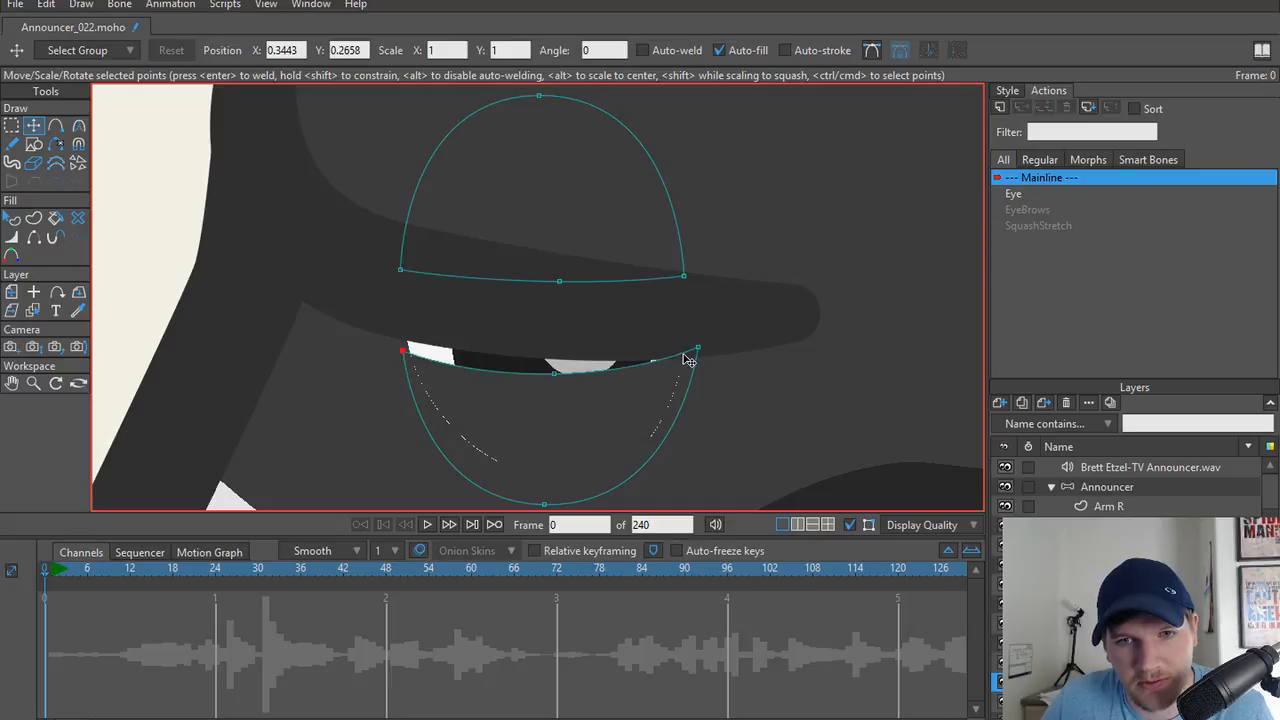
drag(689, 359, 680, 359)
drag(564, 502, 573, 491)
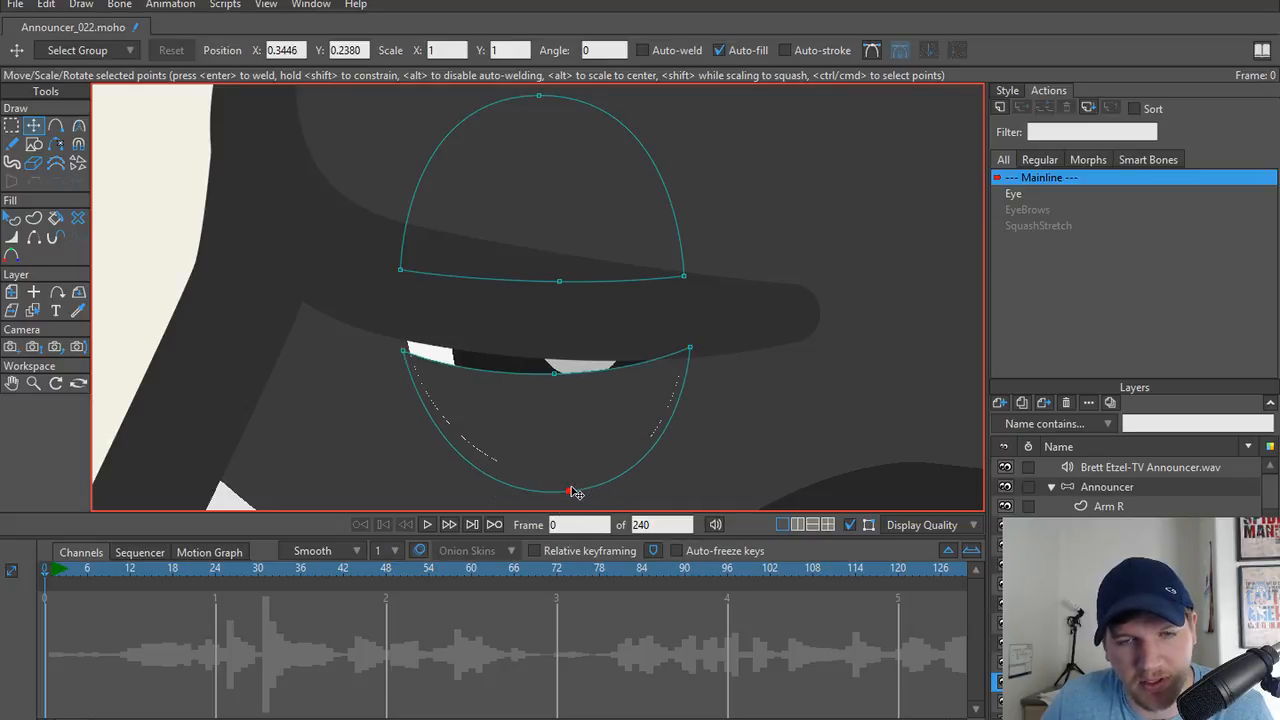
scroll(570, 390, down, 1)
drag(659, 298, 665, 290)
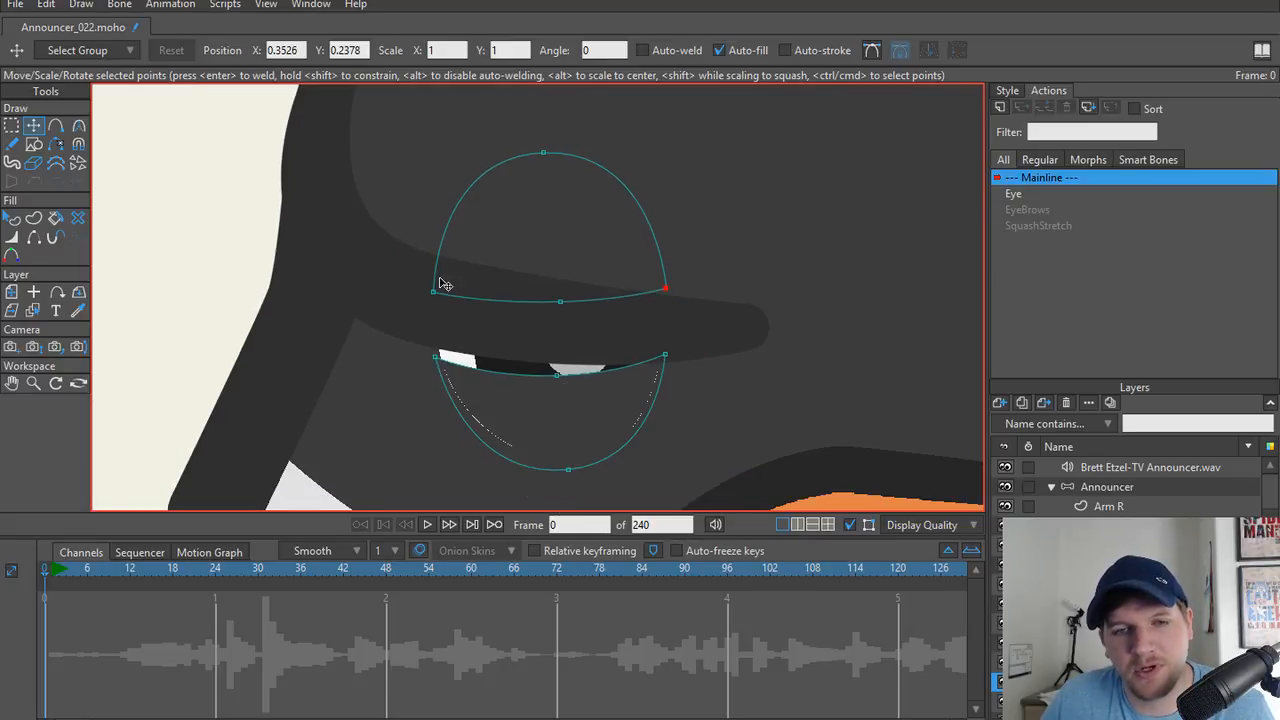
Pull the inner edge of the right-hand eye's upper lid down across the top of its pupil.
drag(588, 438, 125, 392)
scroll(375, 352, down, 1)
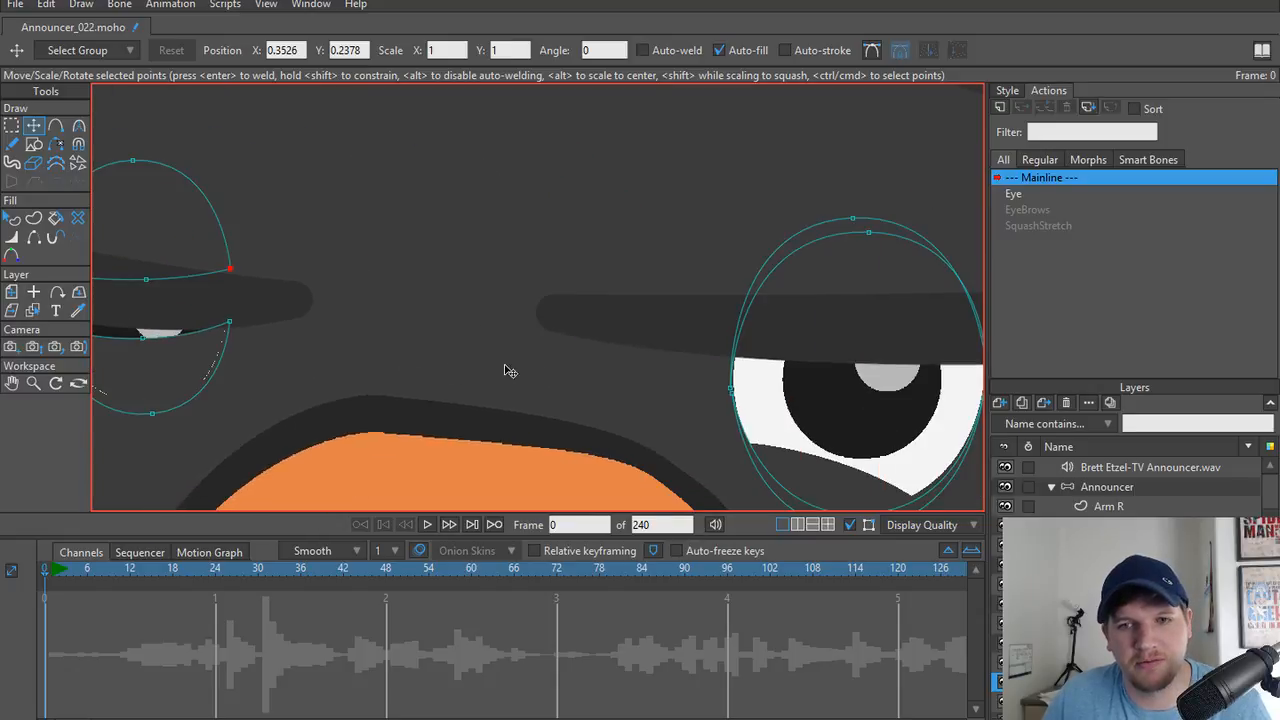
drag(615, 386, 405, 366)
drag(661, 214, 619, 355)
Delete the Eye action.
click(1001, 192)
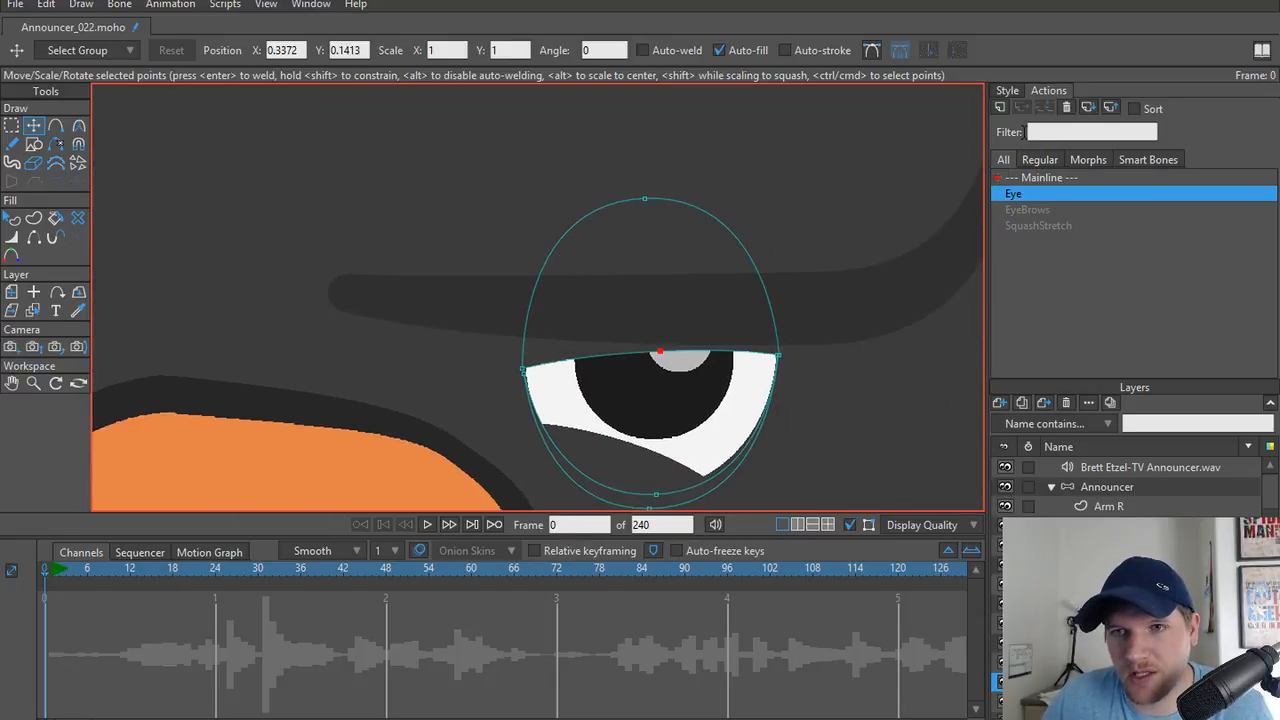
click(1067, 107)
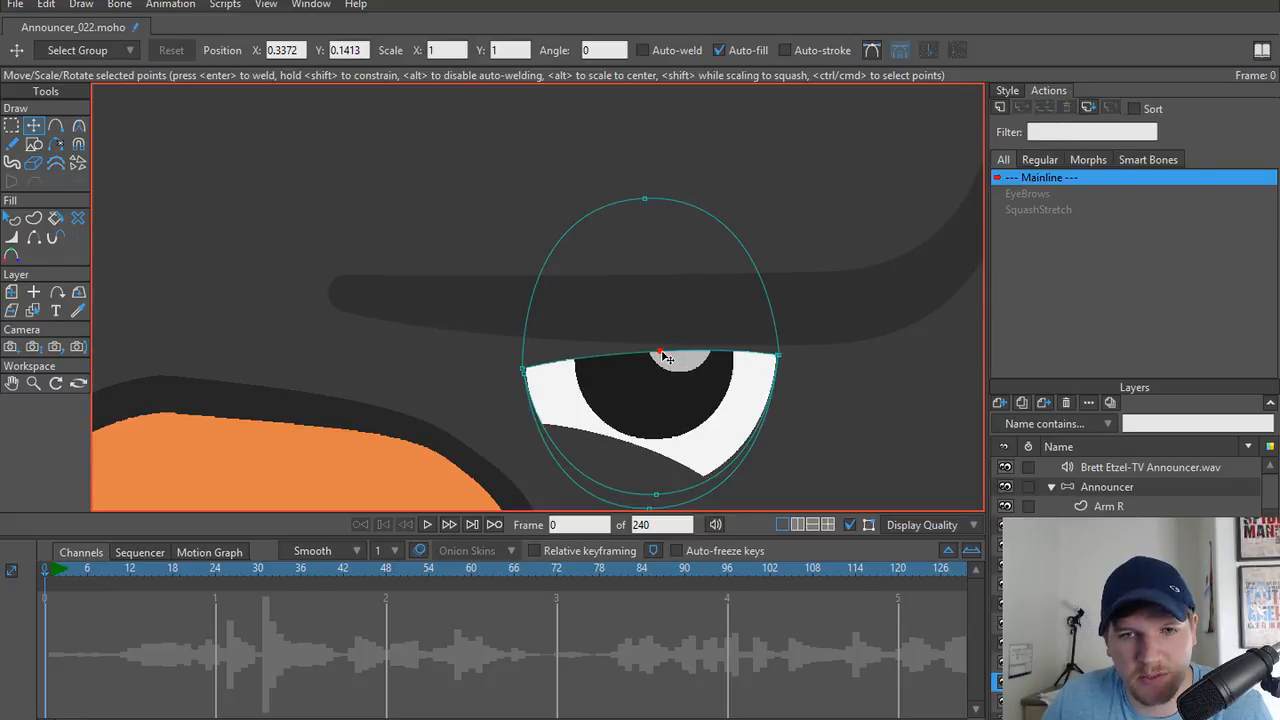
Lower the midpoint of the right-hand eye's upper lid slightly more so the lid edge curves gently downward.
drag(667, 357, 660, 371)
scroll(545, 350, down, 2)
drag(545, 350, 736, 301)
drag(620, 330, 583, 351)
scroll(578, 351, up, 1)
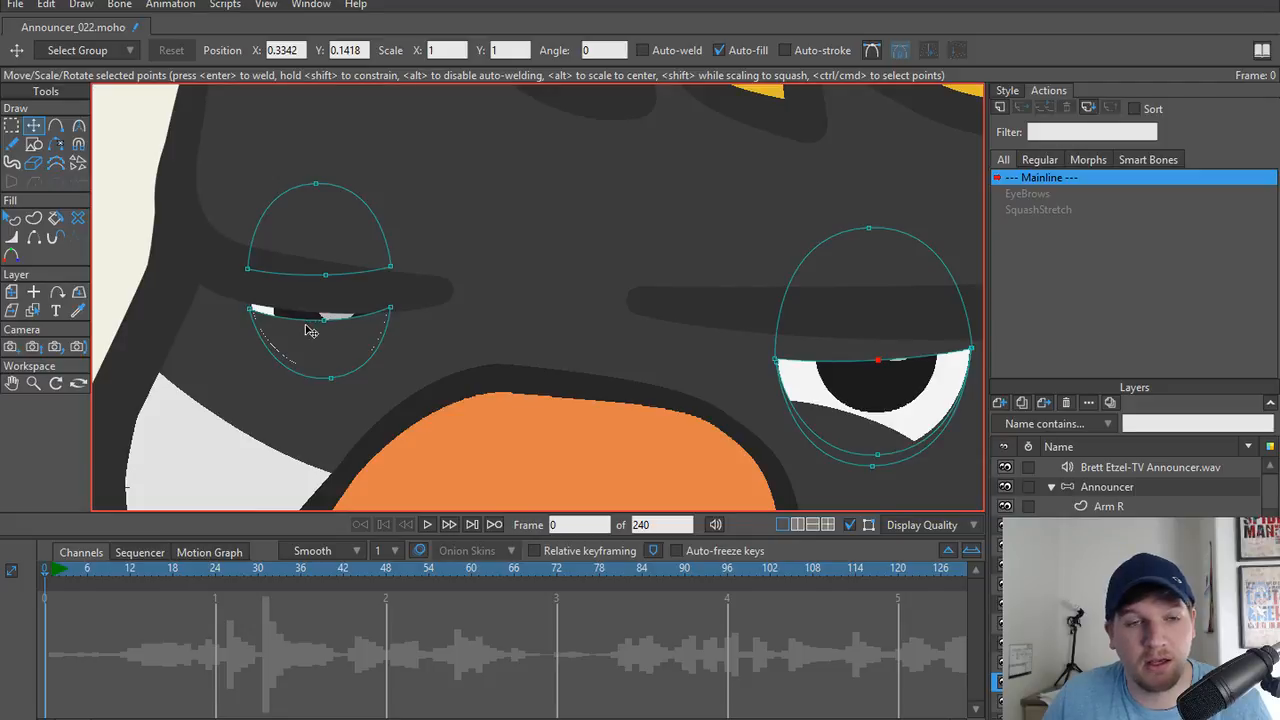
Inspect the left-hand eye's pupil and eyelid shapes up close, and return to the eyelid layer.
scroll(298, 327, up, 3)
alt+right_click(286, 293)
scroll(300, 311, up, 4)
alt+right_click(213, 312)
scroll(657, 312, up, 2)
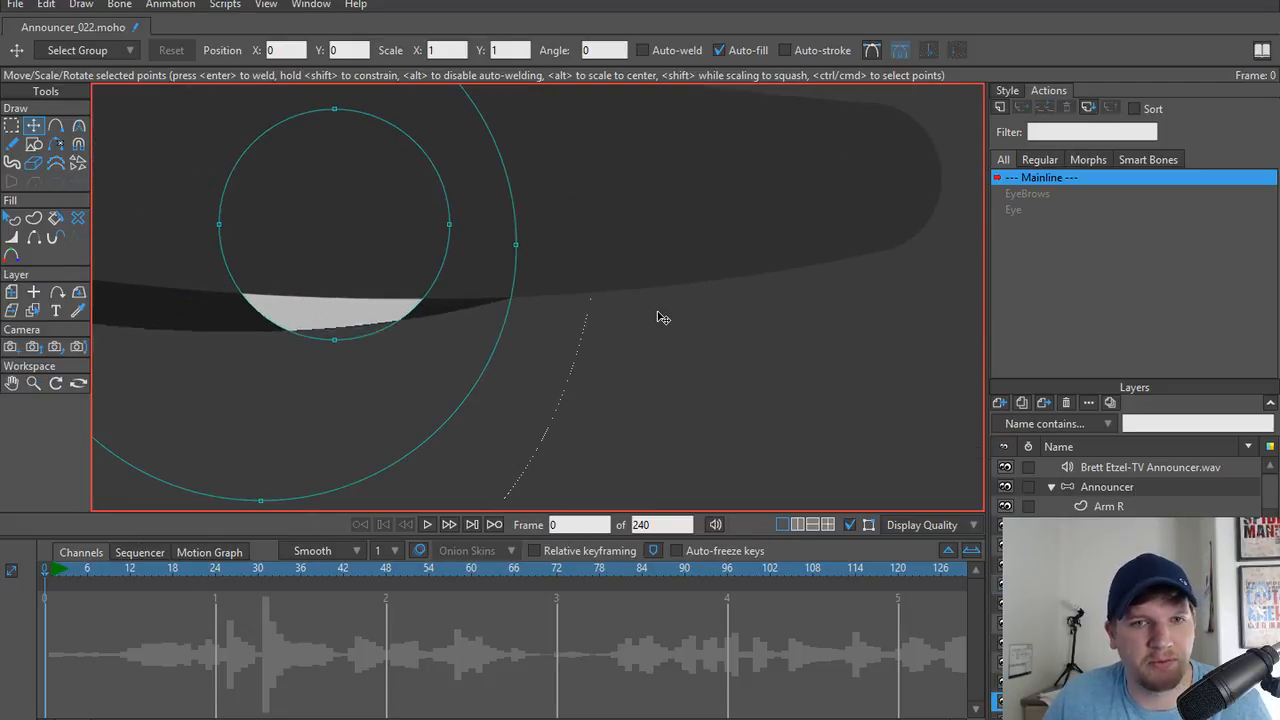
scroll(514, 318, down, 5)
scroll(455, 316, up, 3)
alt+right_click(376, 299)
scroll(806, 324, down, 1)
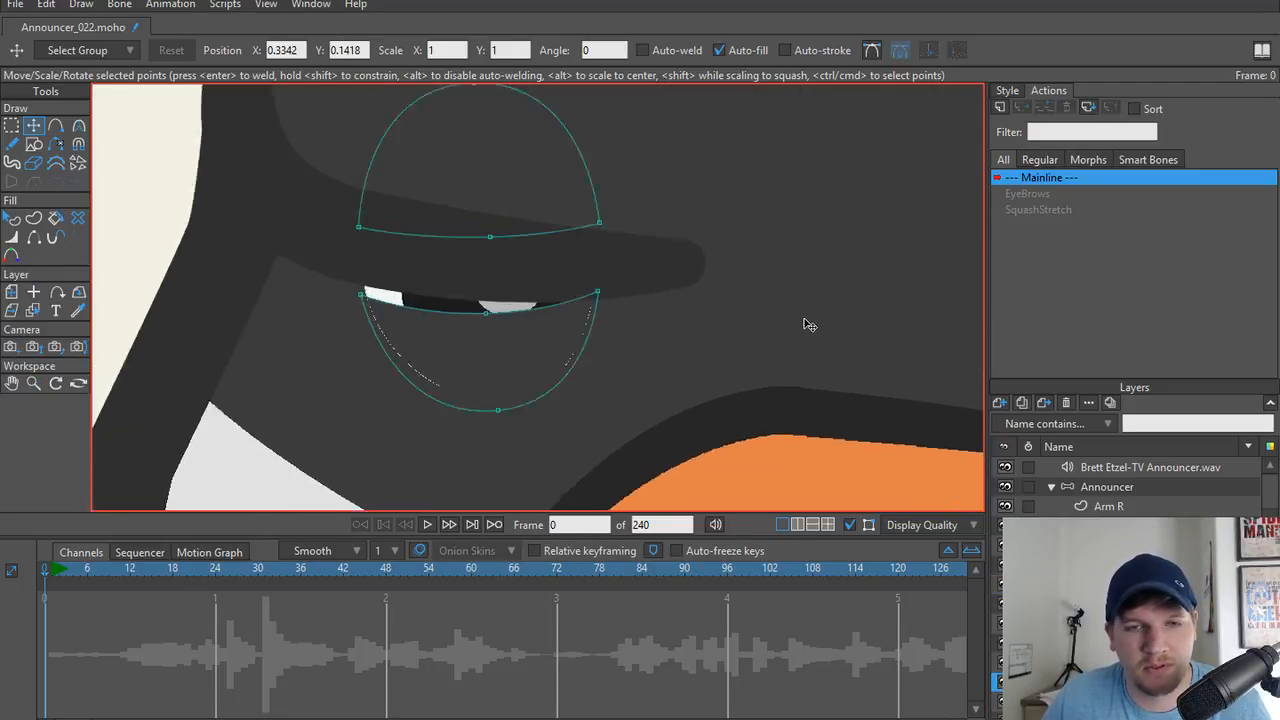
Reshape the left-hand eye white into a more even circle by repositioning its side and top points.
scroll(809, 324, down, 1)
scroll(1120, 640, down, 1)
click(1120, 662)
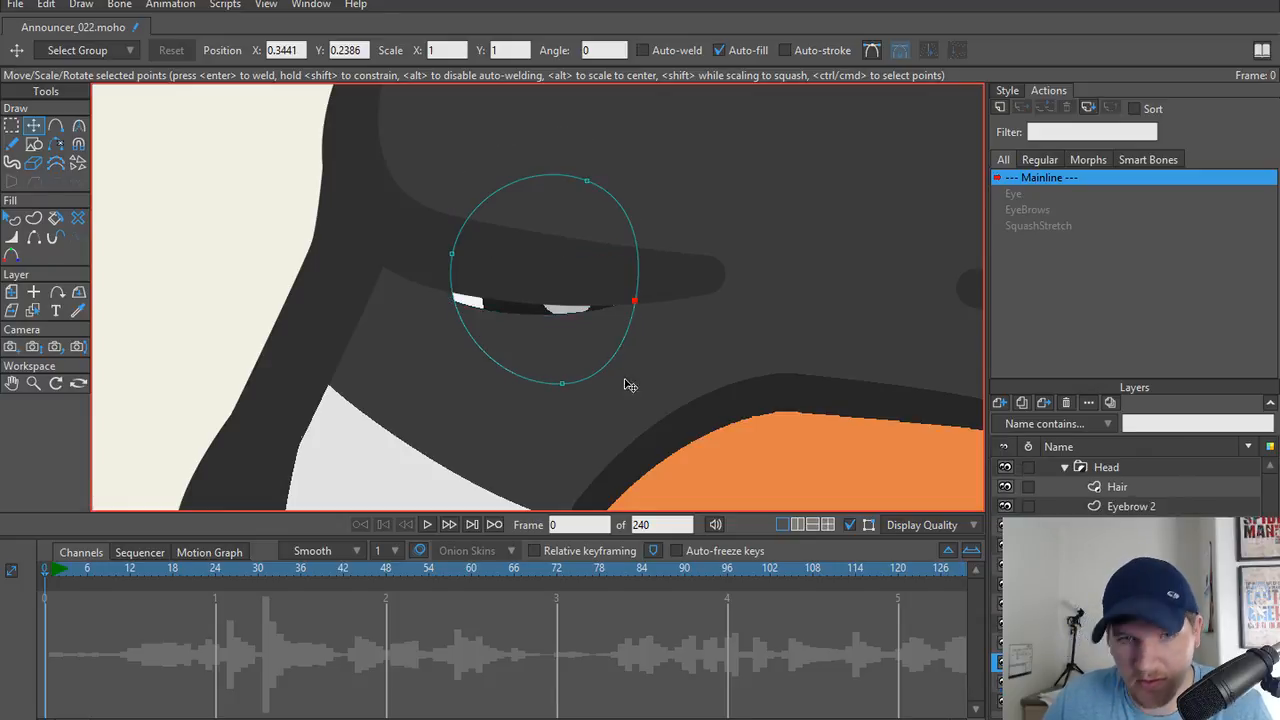
scroll(486, 289, up, 2)
drag(699, 316, 731, 281)
drag(436, 230, 453, 267)
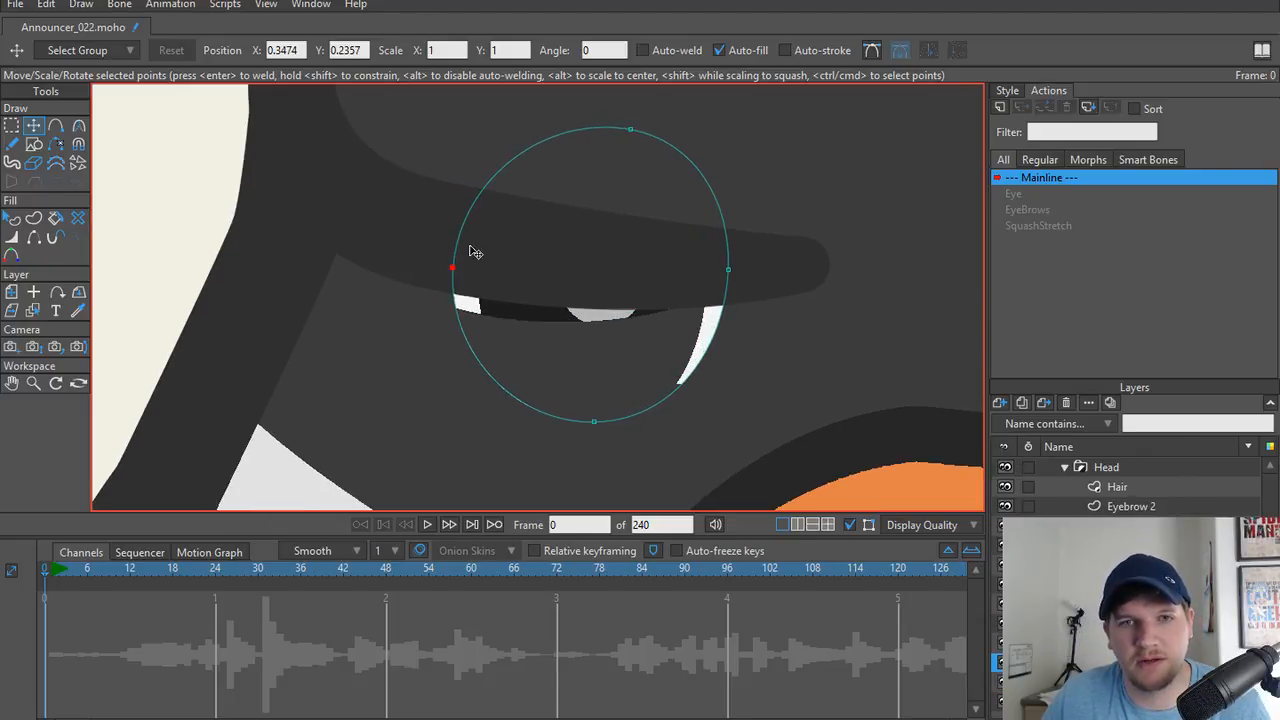
drag(624, 137, 589, 134)
scroll(707, 291, down, 2)
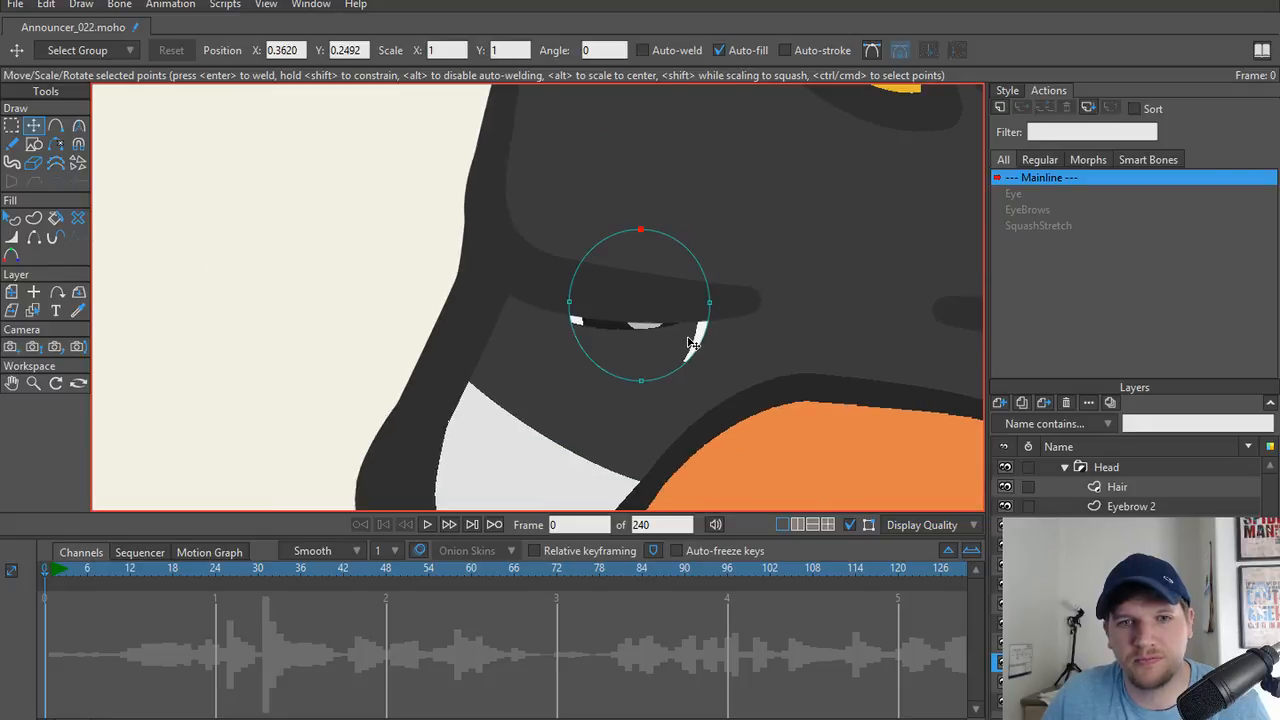
scroll(696, 358, down, 2)
drag(706, 357, 457, 368)
scroll(690, 408, up, 1)
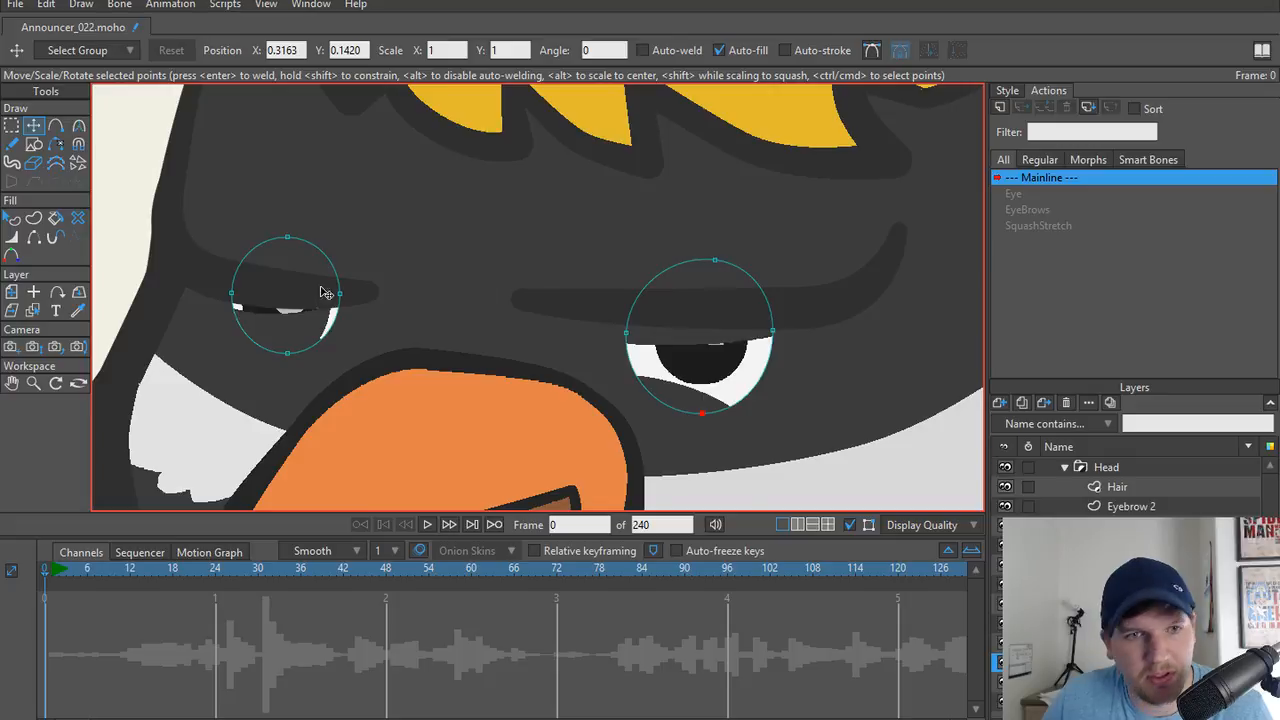
On the eyelid layer, move the inner corners of the left-hand eye's upper and lower lids toward the beak to cover the eye white's edge.
drag(321, 287, 450, 328)
scroll(497, 363, up, 5)
alt+right_click(397, 395)
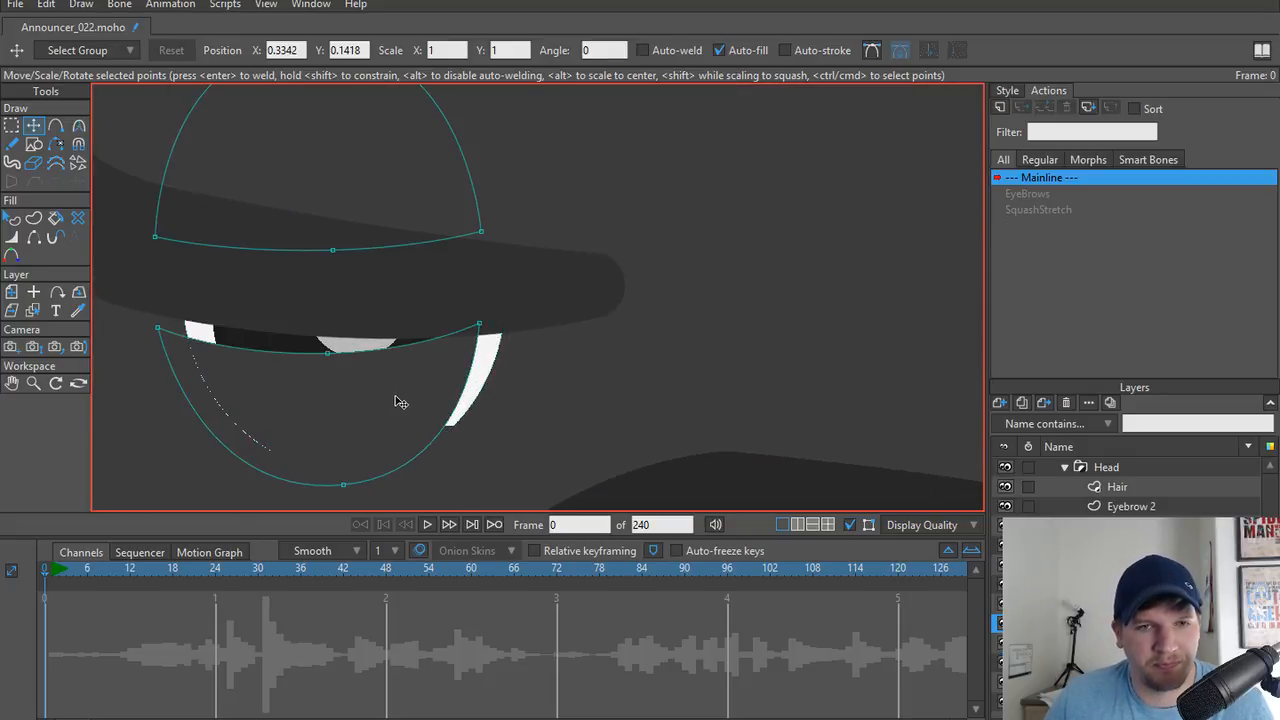
scroll(395, 397, up, 3)
scroll(455, 376, down, 2)
drag(455, 376, 486, 376)
key(g)
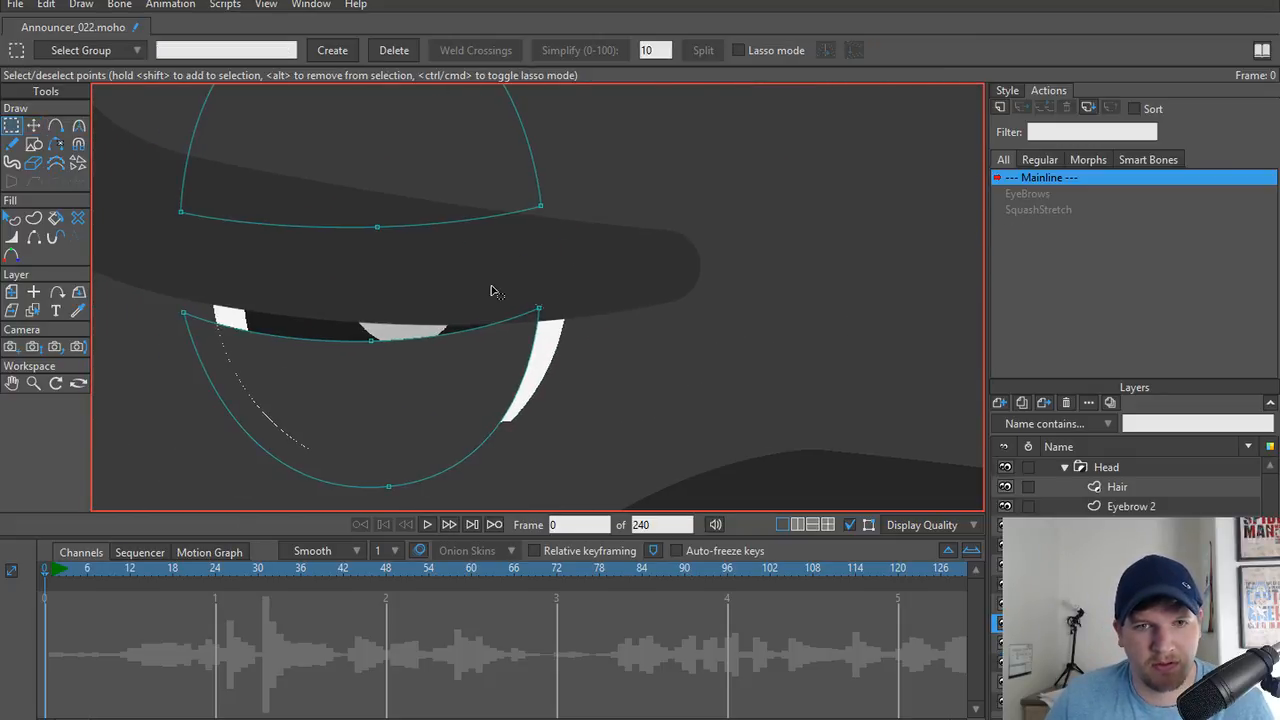
drag(455, 156, 680, 397)
key(t)
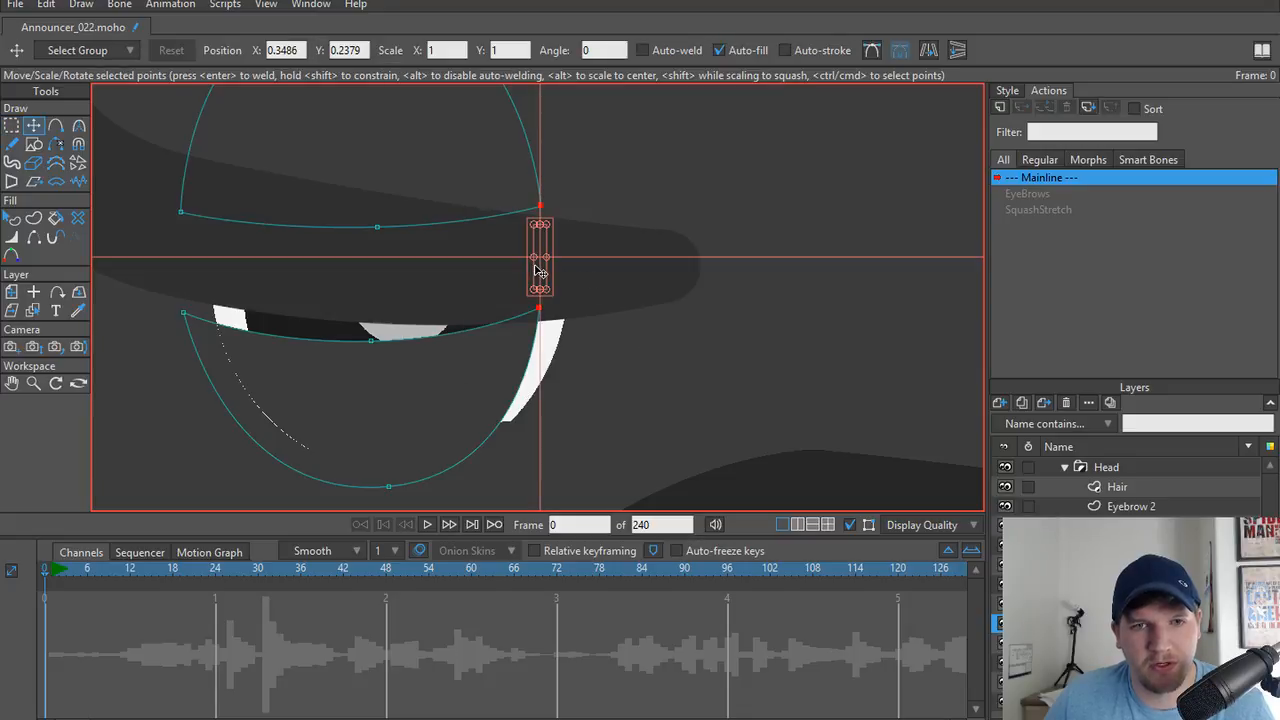
drag(537, 270, 595, 274)
scroll(412, 274, down, 3)
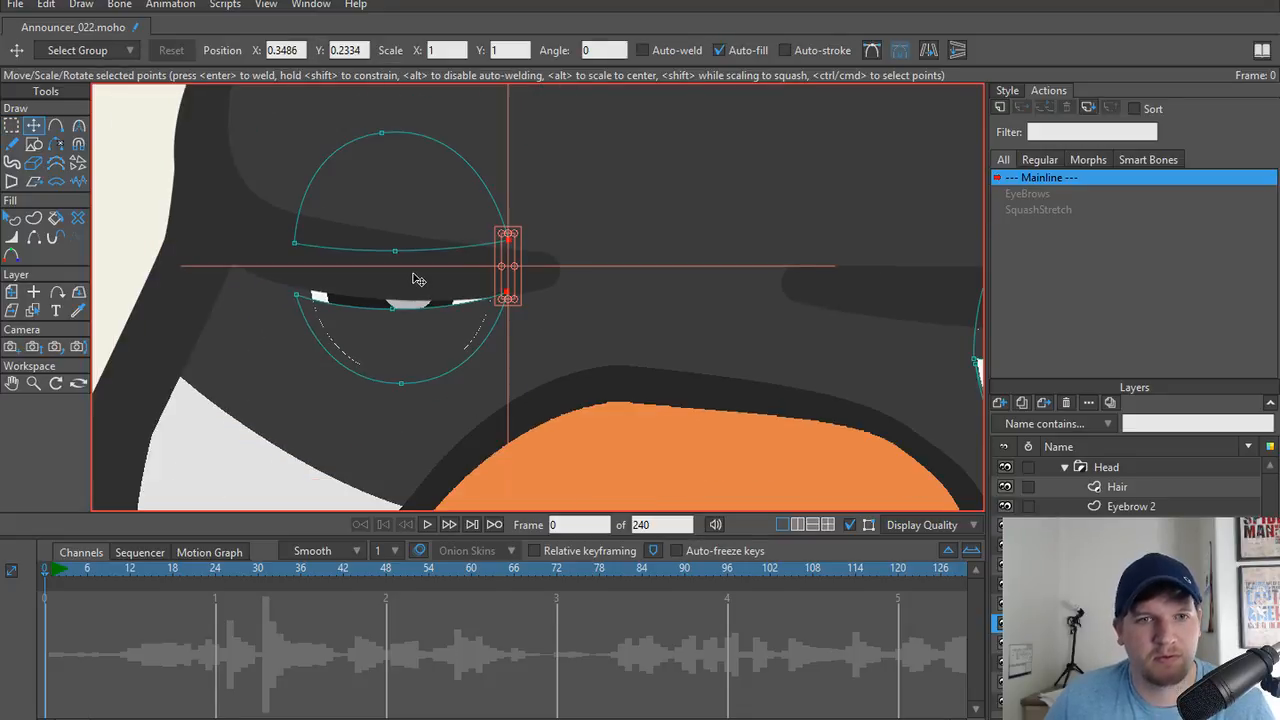
Shift the outer corners of the left-hand eye's upper and lower lids slightly inward toward the eye white's edge.
key(g)
drag(286, 232, 344, 382)
key(t)
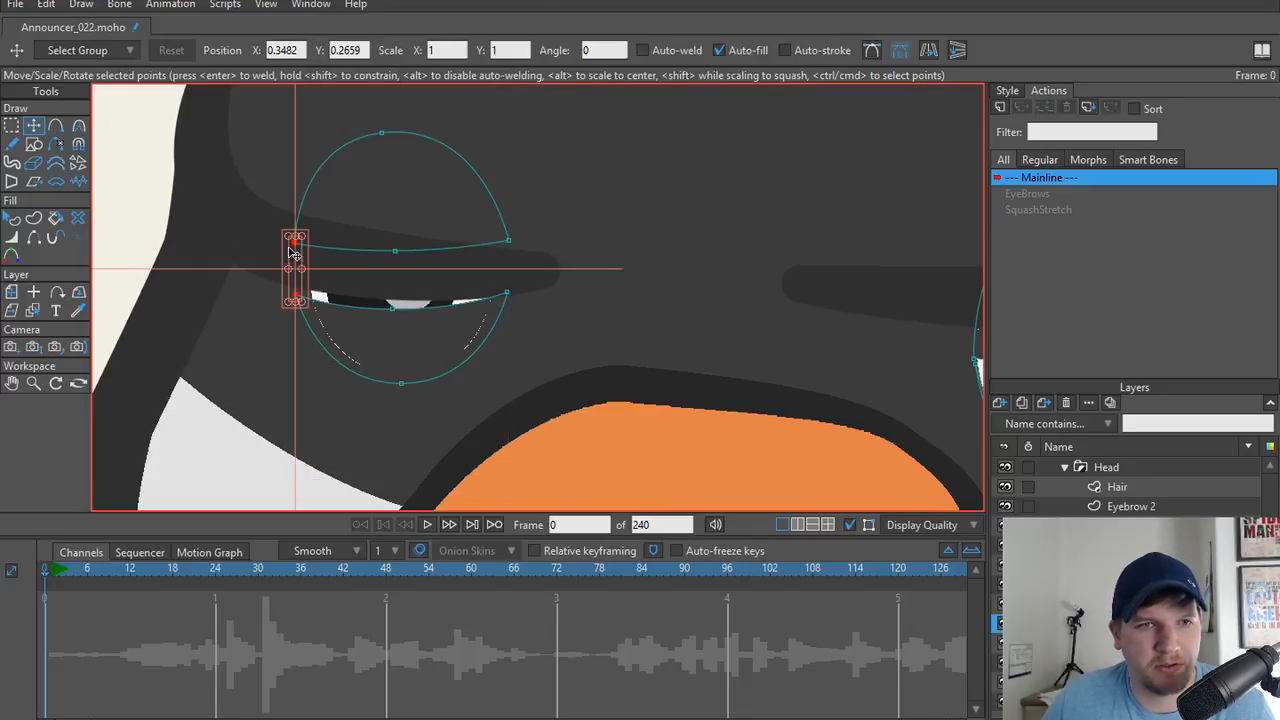
drag(298, 268, 301, 270)
scroll(400, 264, down, 2)
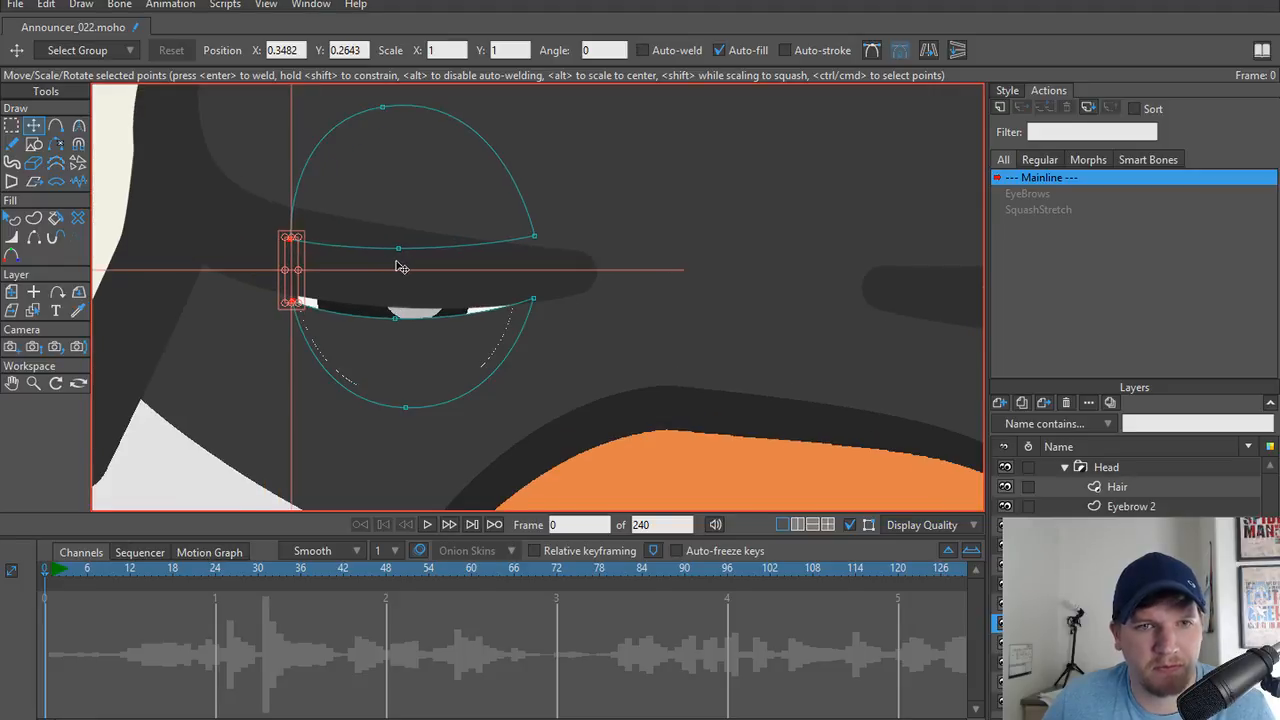
Set the Eyes layer's group mask to no masking in this group.
right_click(1150, 604)
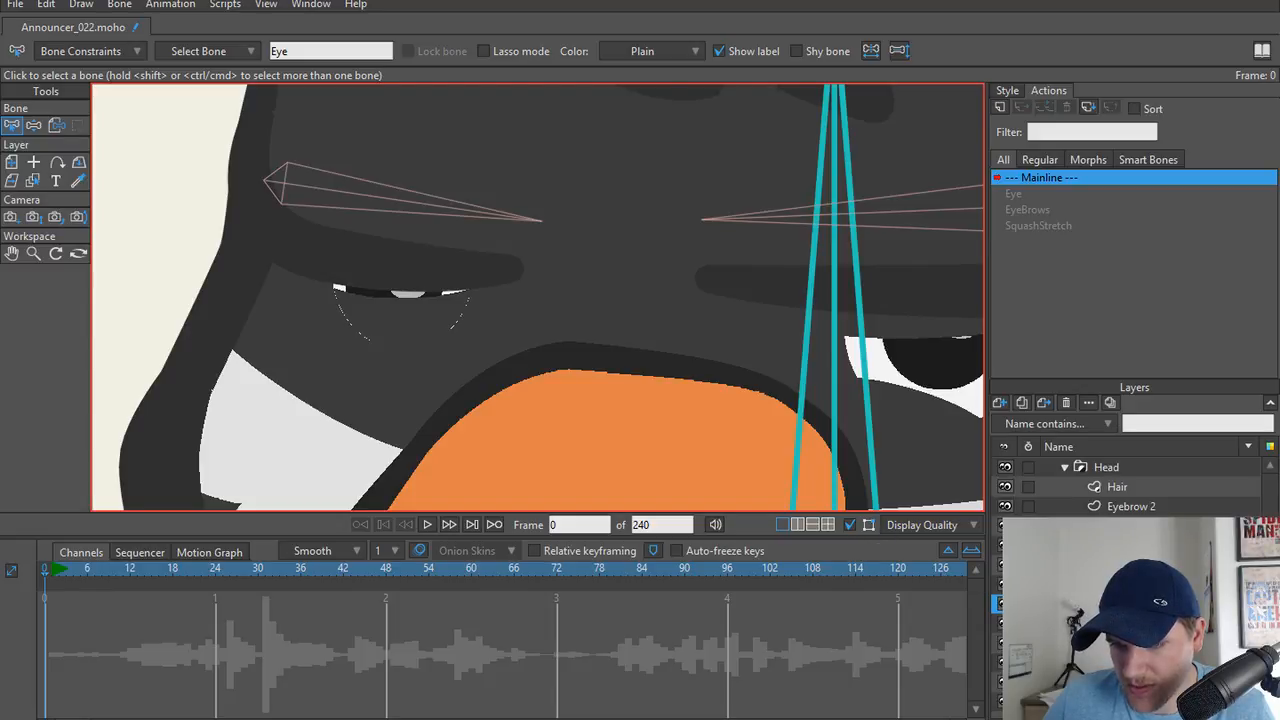
right_click(1150, 604)
click(908, 549)
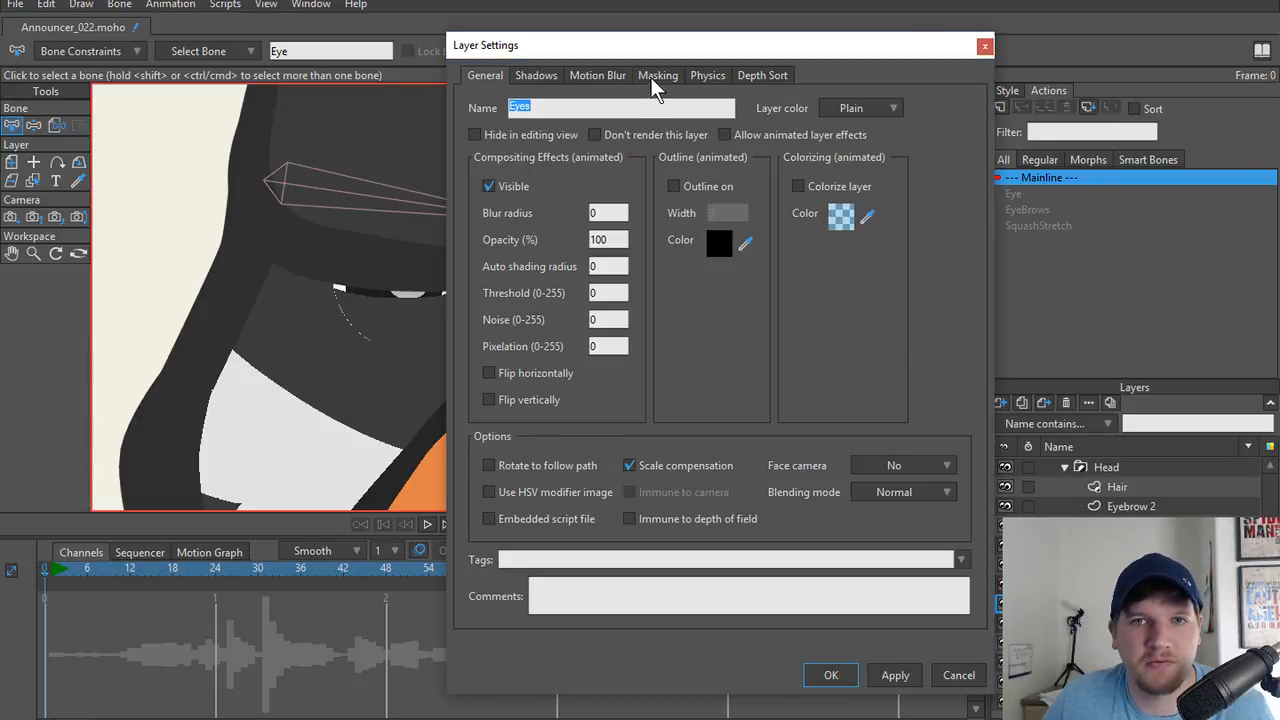
click(658, 75)
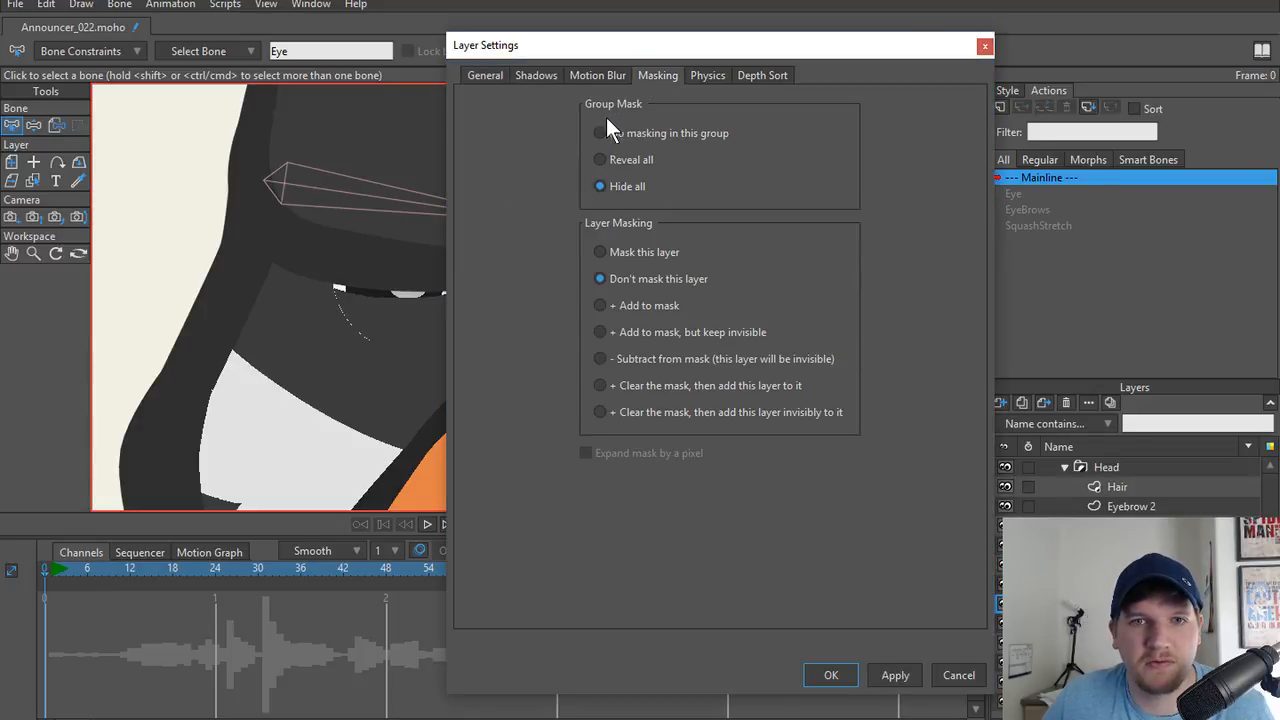
click(826, 677)
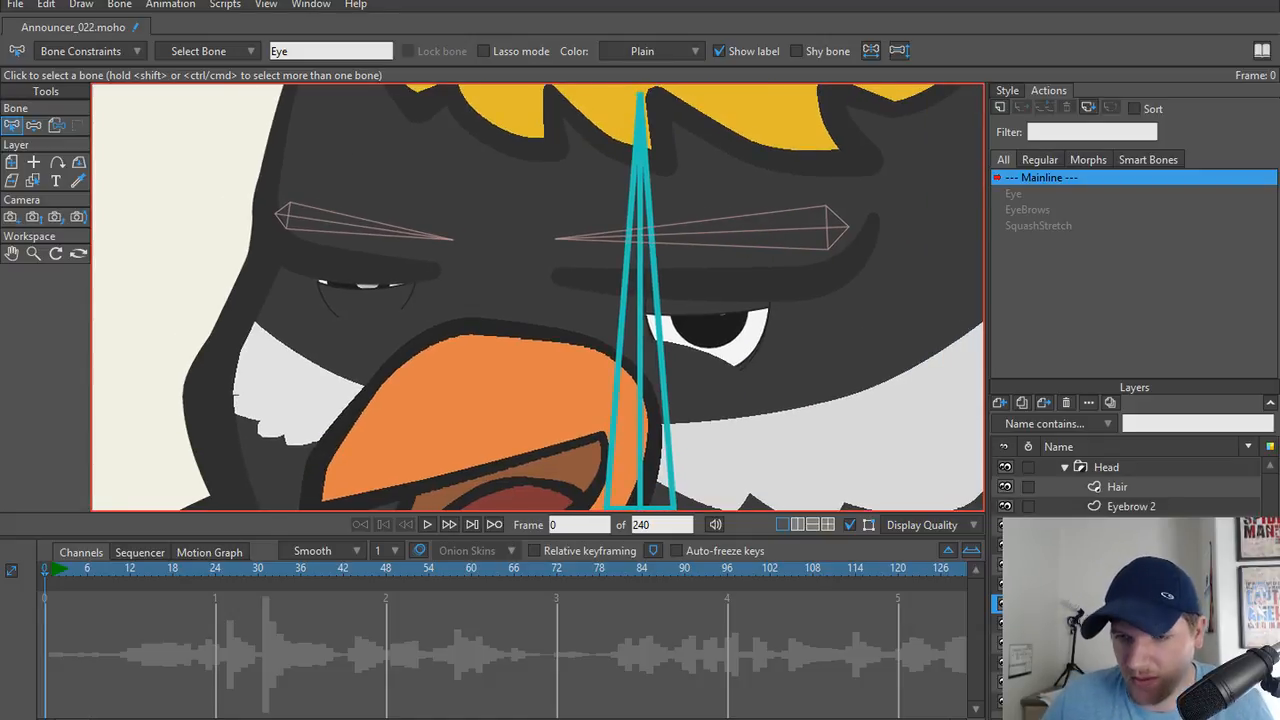
Hide both eyebrow layers and the layer that covers the lower part of the eyes.
click(1005, 525)
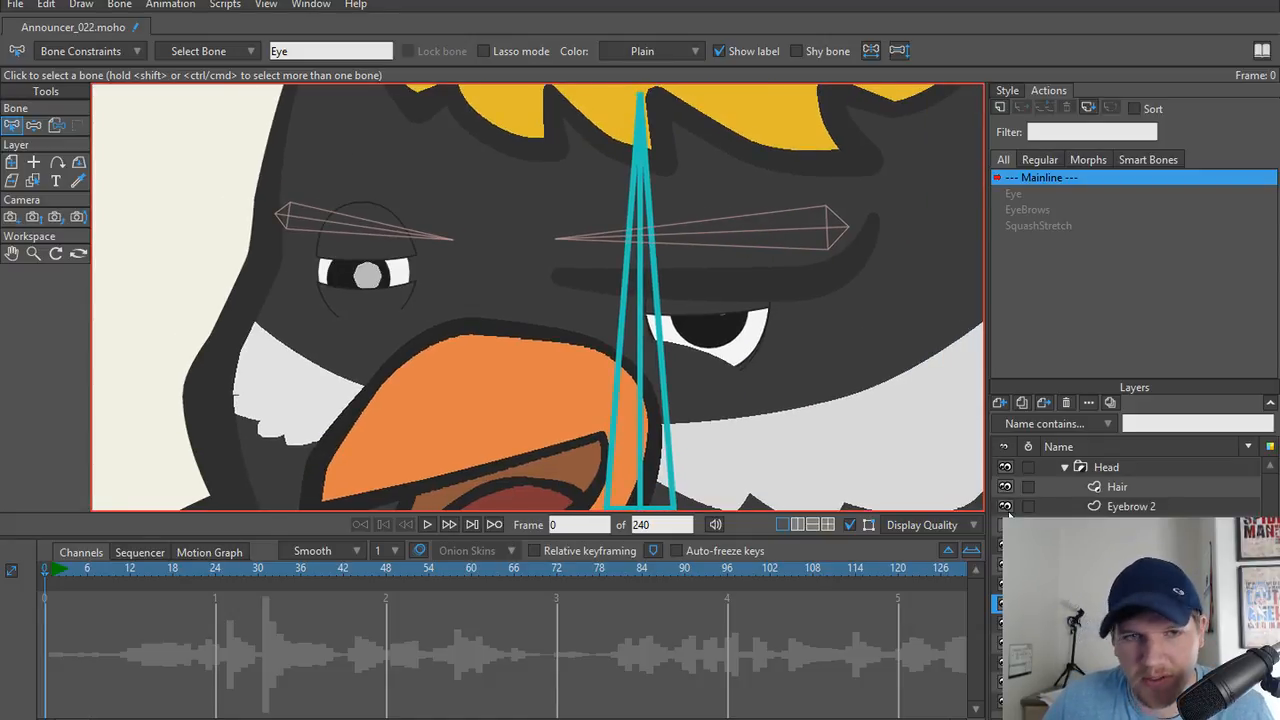
click(1005, 507)
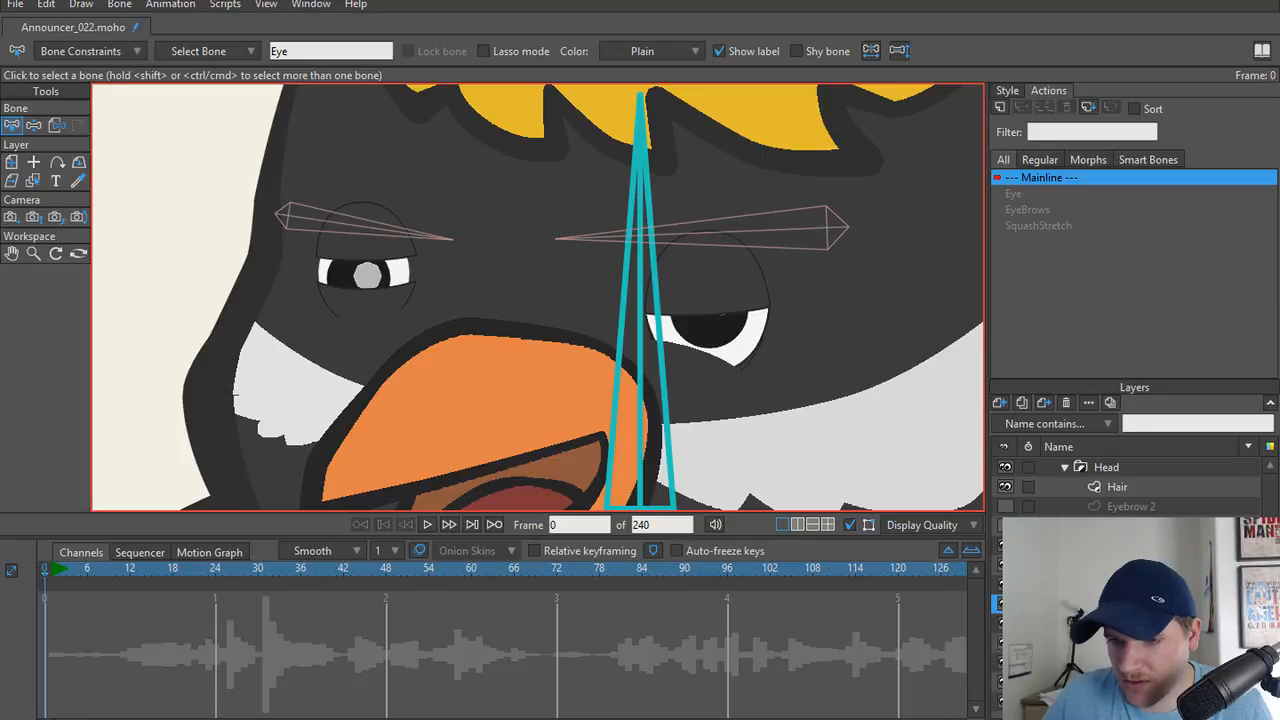
click(1005, 584)
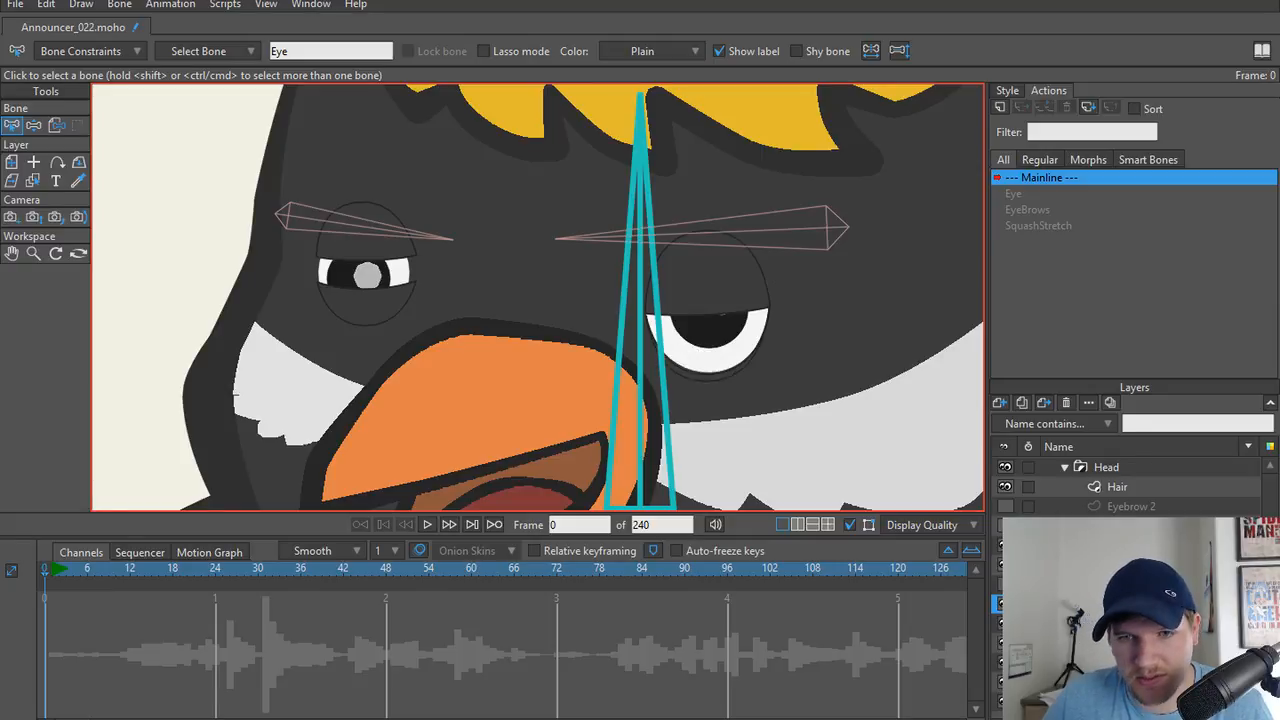
Align both corners of the left-hand eye's upper lid with the edges of the eye white.
scroll(763, 423, up, 5)
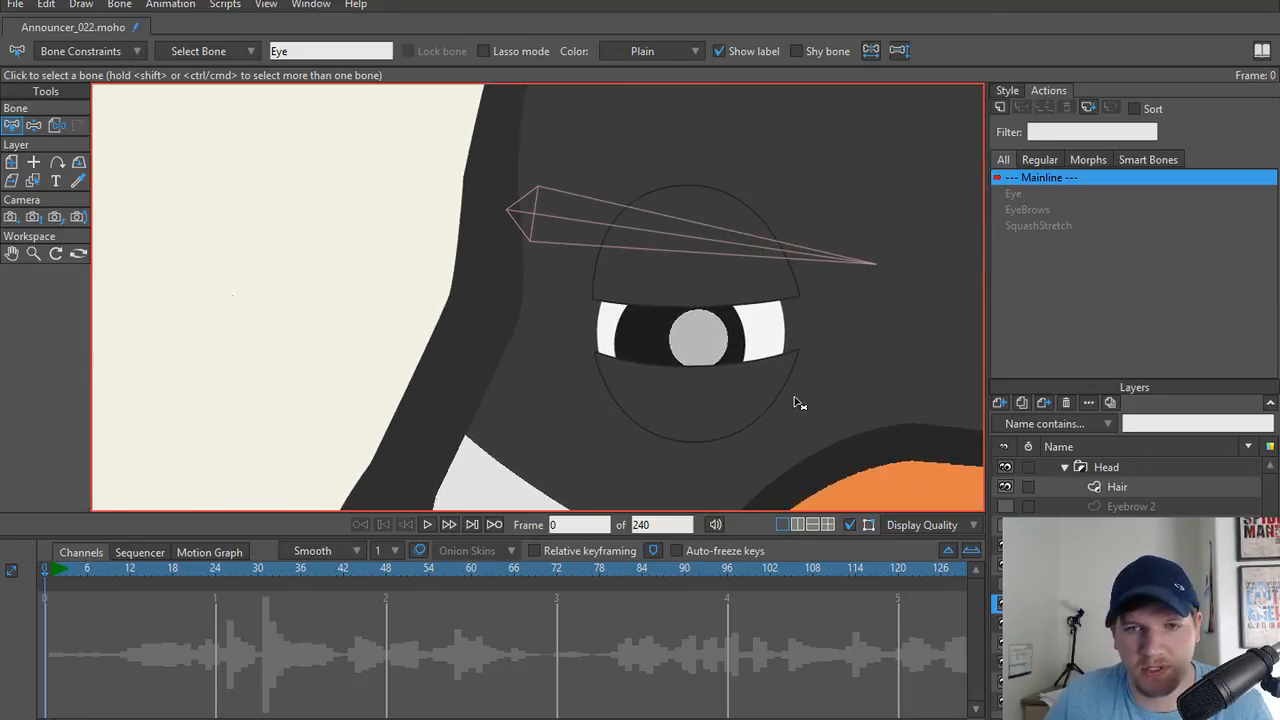
scroll(683, 295, up, 1)
alt+right_click(704, 276)
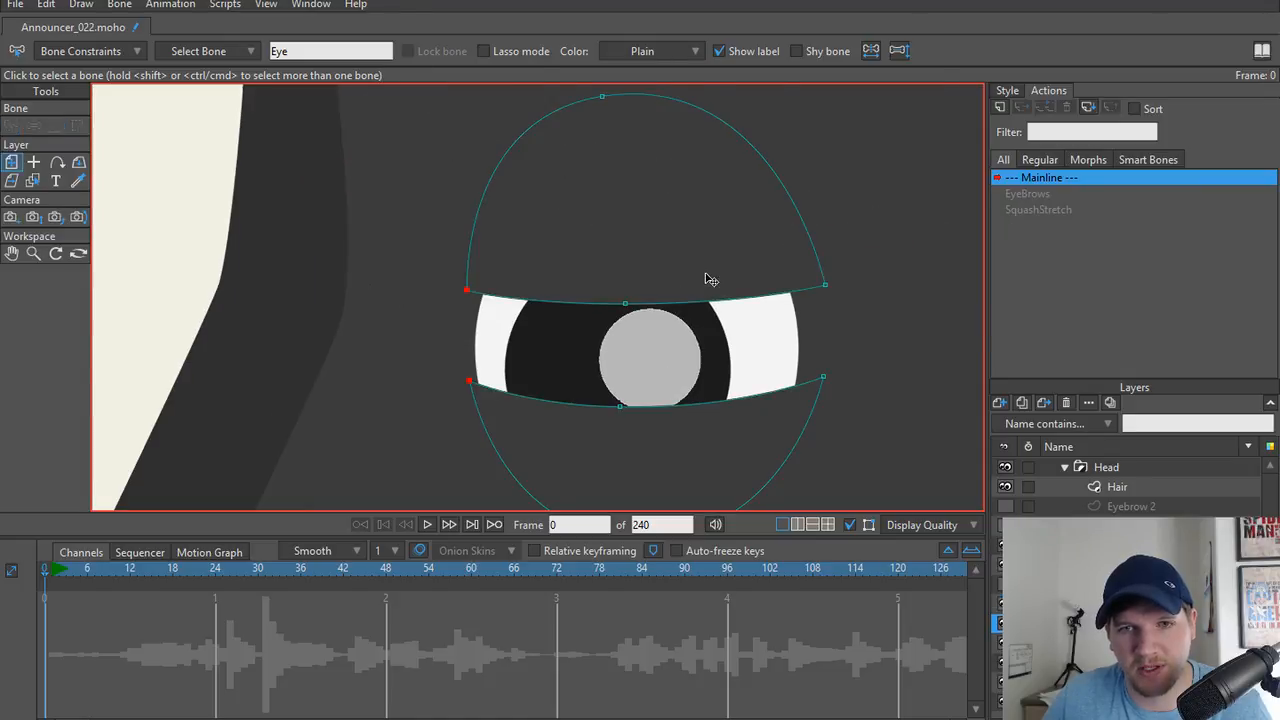
scroll(705, 277, up, 2)
alt+right_click(742, 364)
scroll(746, 369, down, 2)
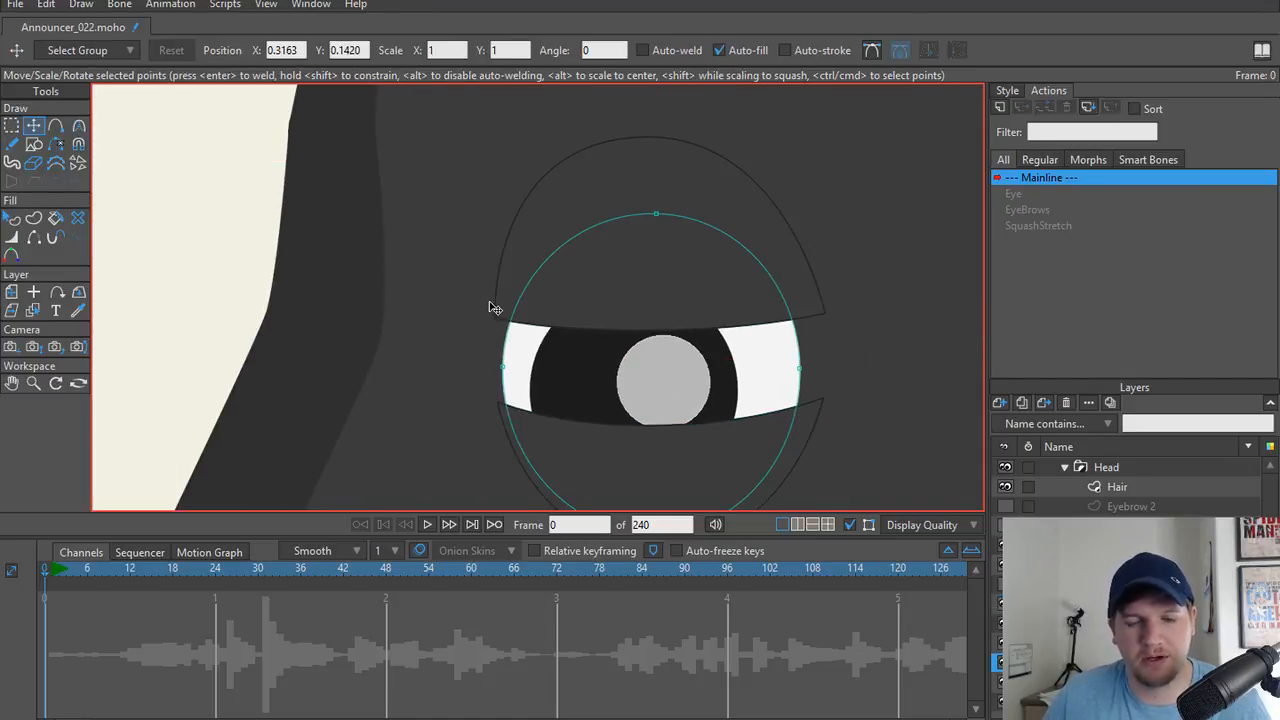
scroll(495, 308, up, 2)
alt+right_click(529, 286)
scroll(507, 314, up, 2)
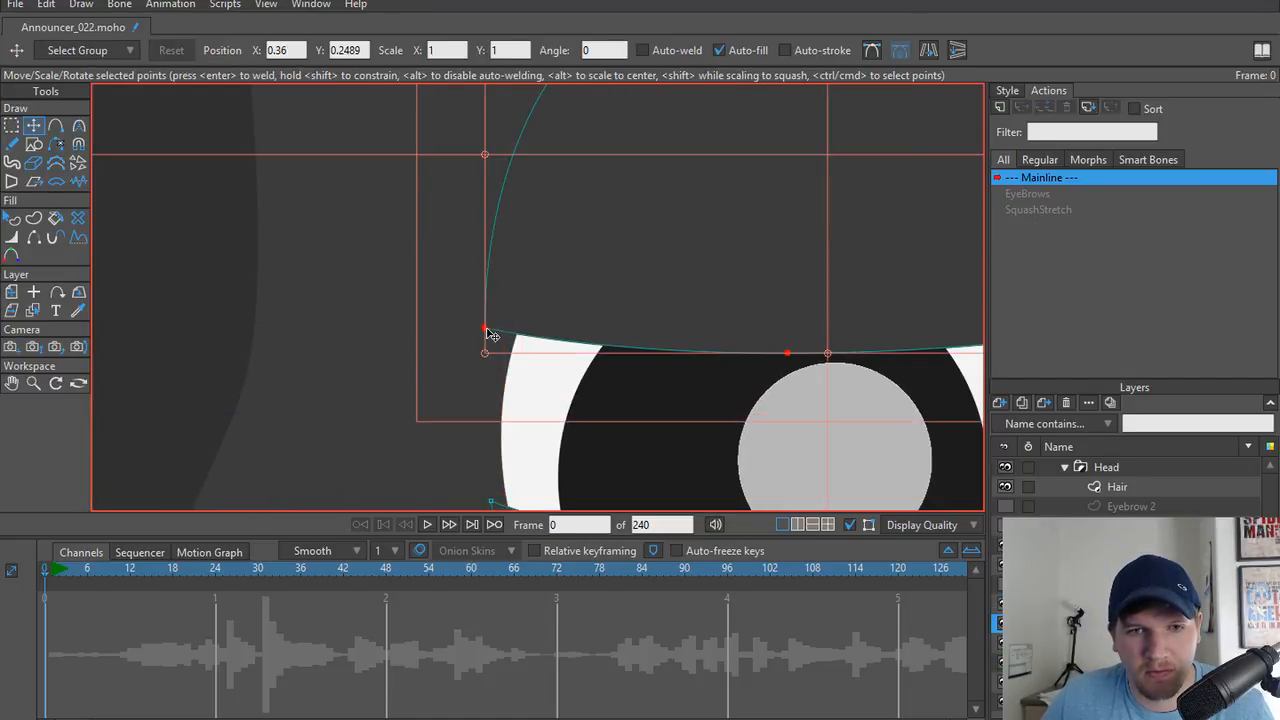
click(488, 330)
drag(488, 330, 516, 336)
drag(870, 329, 588, 298)
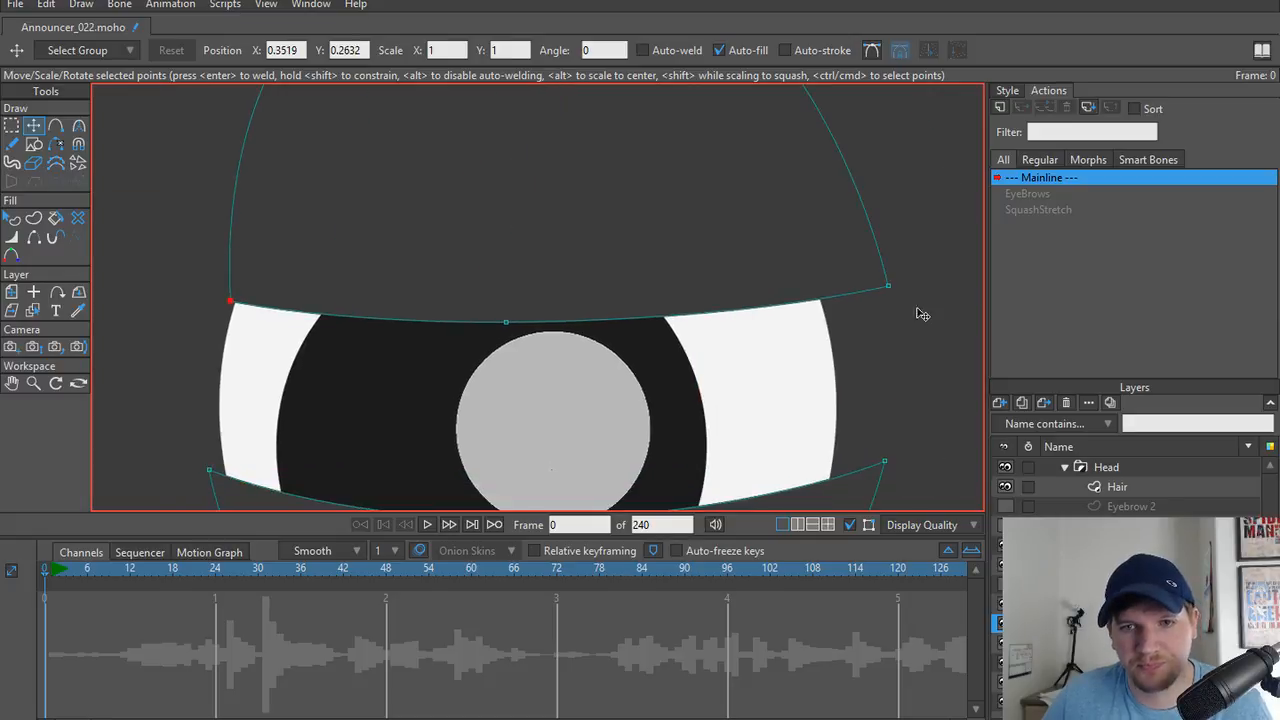
drag(891, 284, 824, 297)
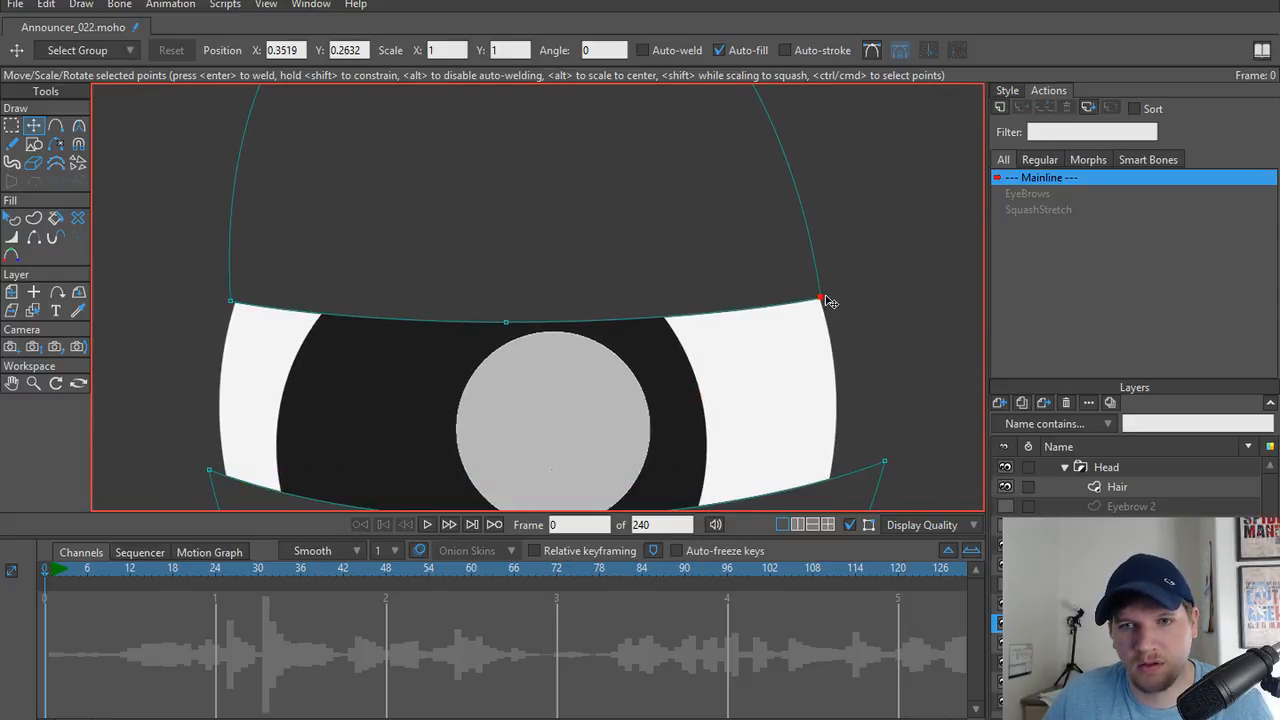
Lower the top point of the left-hand eye's upper lid so its outline follows the eye white more closely.
drag(534, 243, 634, 400)
scroll(625, 310, down, 4)
scroll(624, 307, up, 1)
drag(600, 185, 632, 257)
scroll(636, 262, down, 1)
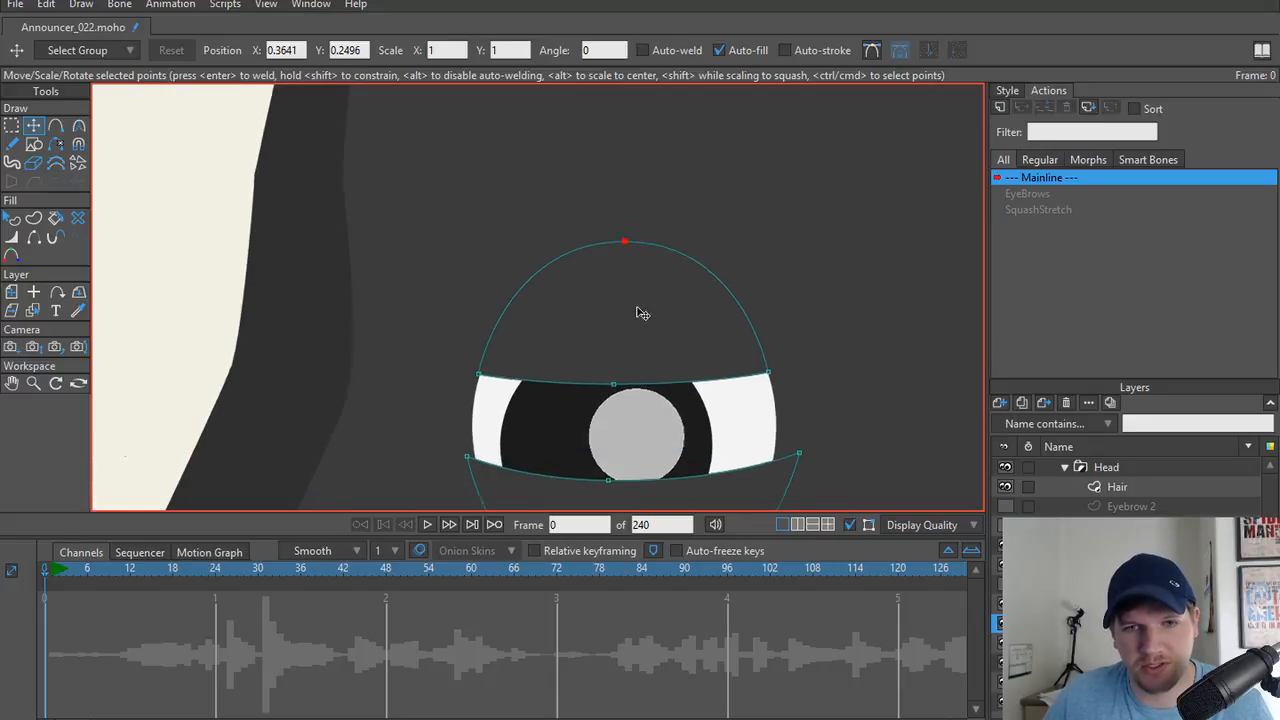
Align both corners of the left-hand eye's lower lid with the edges of the eye white.
drag(647, 424, 640, 302)
scroll(640, 301, up, 2)
drag(511, 325, 507, 278)
drag(377, 297, 388, 305)
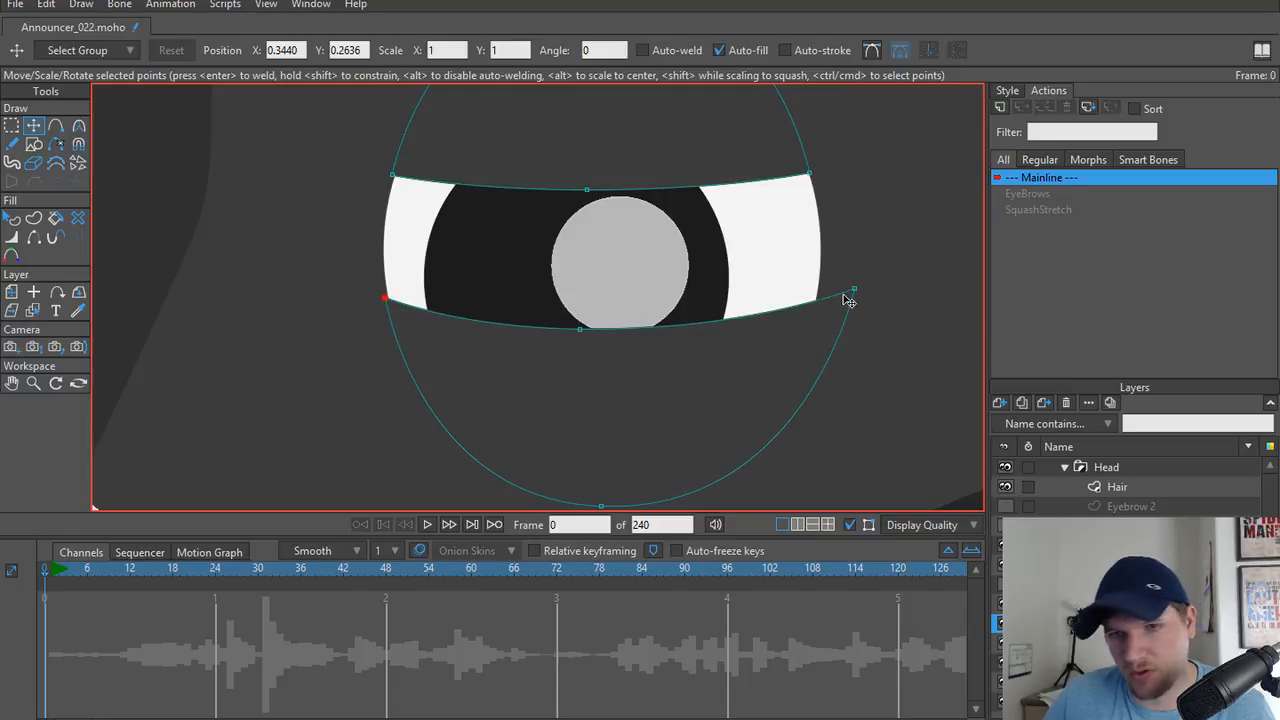
drag(845, 295, 819, 307)
Raise the bottom point of the left-hand eye's lower lid to fit the eye white's curve.
drag(796, 380, 767, 264)
mouse_move(568, 397)
mouse_down()
mouse_move(580, 334)
mouse_move(577, 380)
mouse_up()
scroll(604, 321, down, 3)
drag(604, 321, 591, 346)
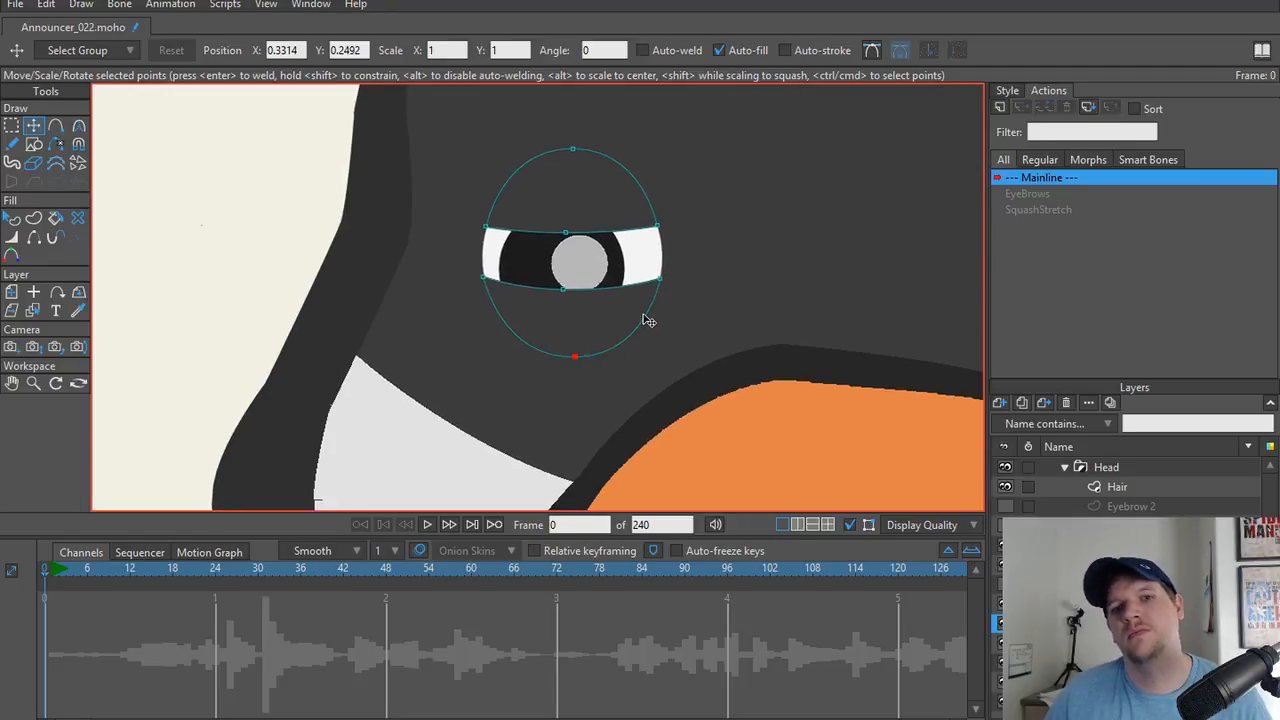
Compare the eyelid shapes of both eyes, and examine the midpoint of the left-hand eye's upper lid edge.
scroll(648, 320, down, 3)
drag(770, 334, 461, 314)
scroll(464, 314, up, 1)
scroll(461, 308, up, 1)
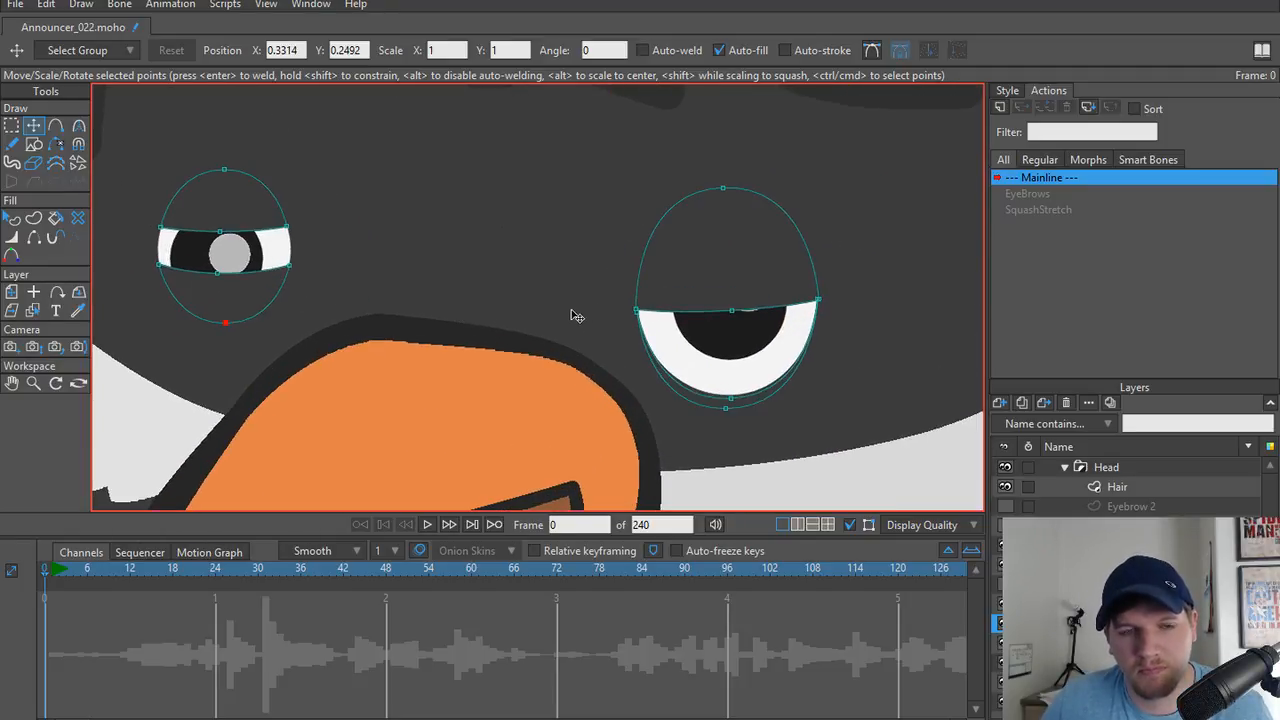
drag(303, 271, 620, 308)
scroll(620, 308, up, 2)
drag(501, 277, 564, 298)
scroll(564, 298, up, 2)
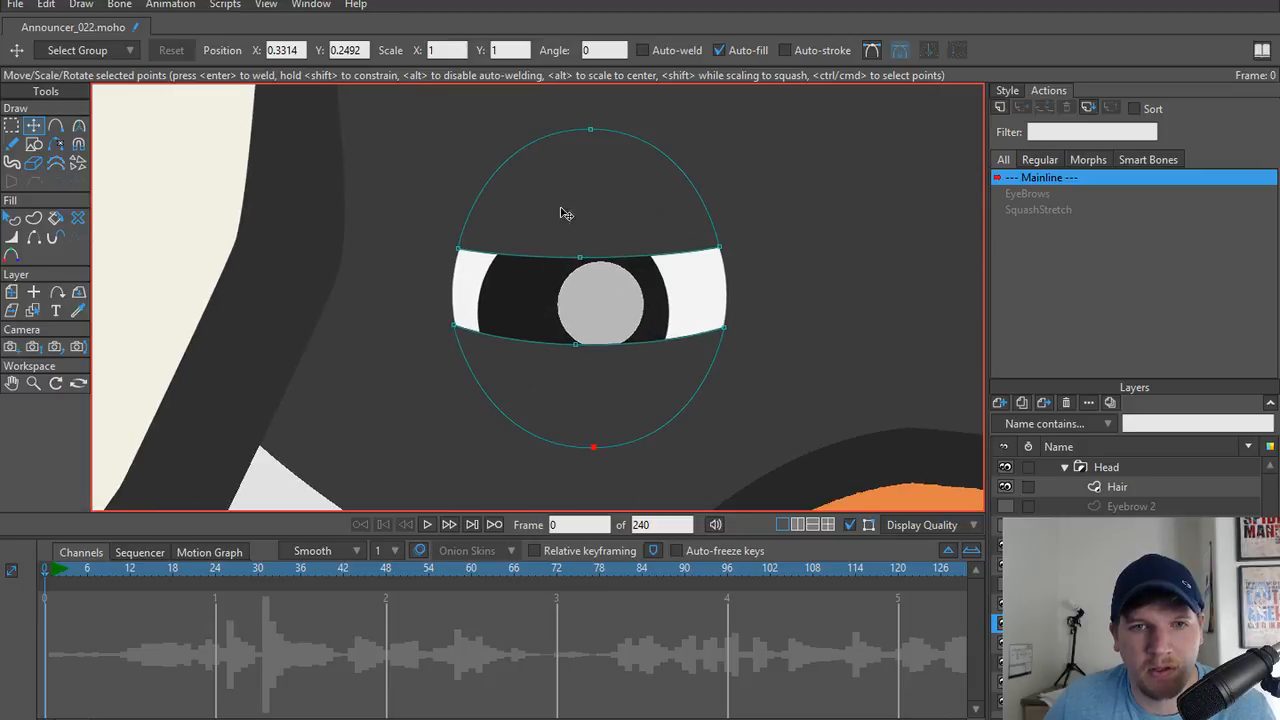
drag(563, 209, 561, 246)
scroll(561, 246, up, 1)
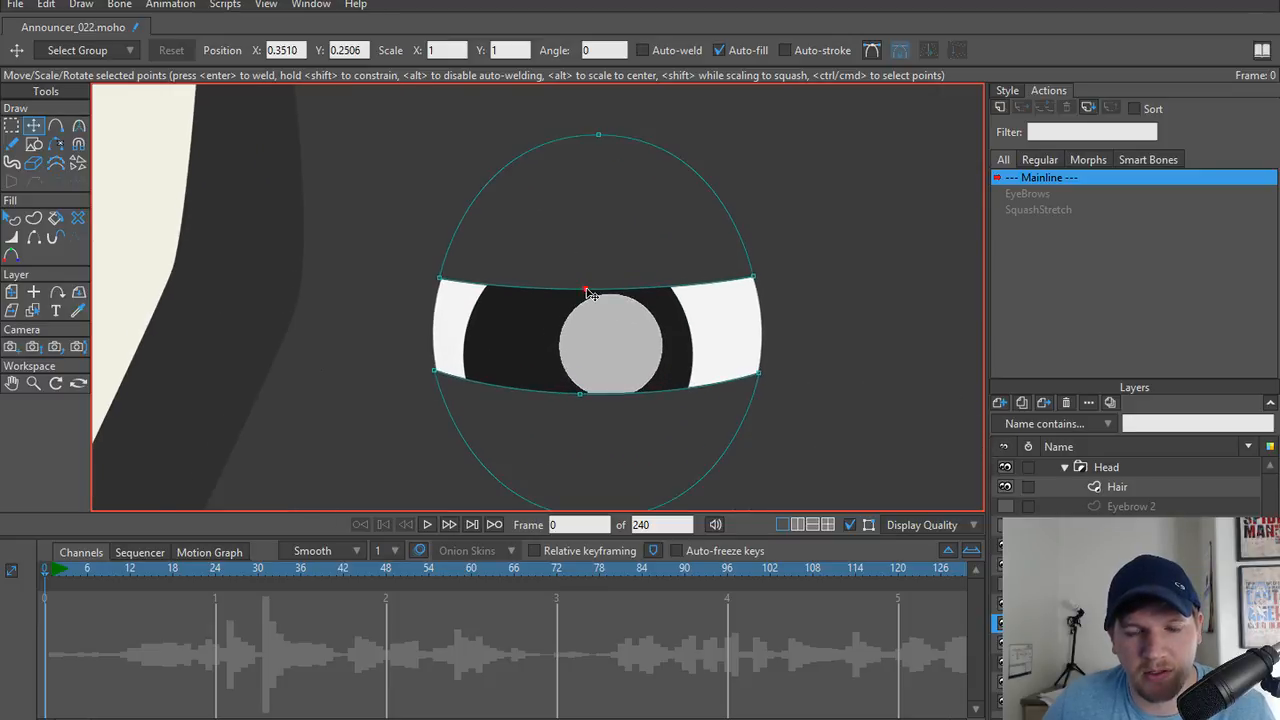
mouse_move(591, 294)
mouse_down()
mouse_move(589, 163)
mouse_move(591, 343)
mouse_move(587, 297)
mouse_up()
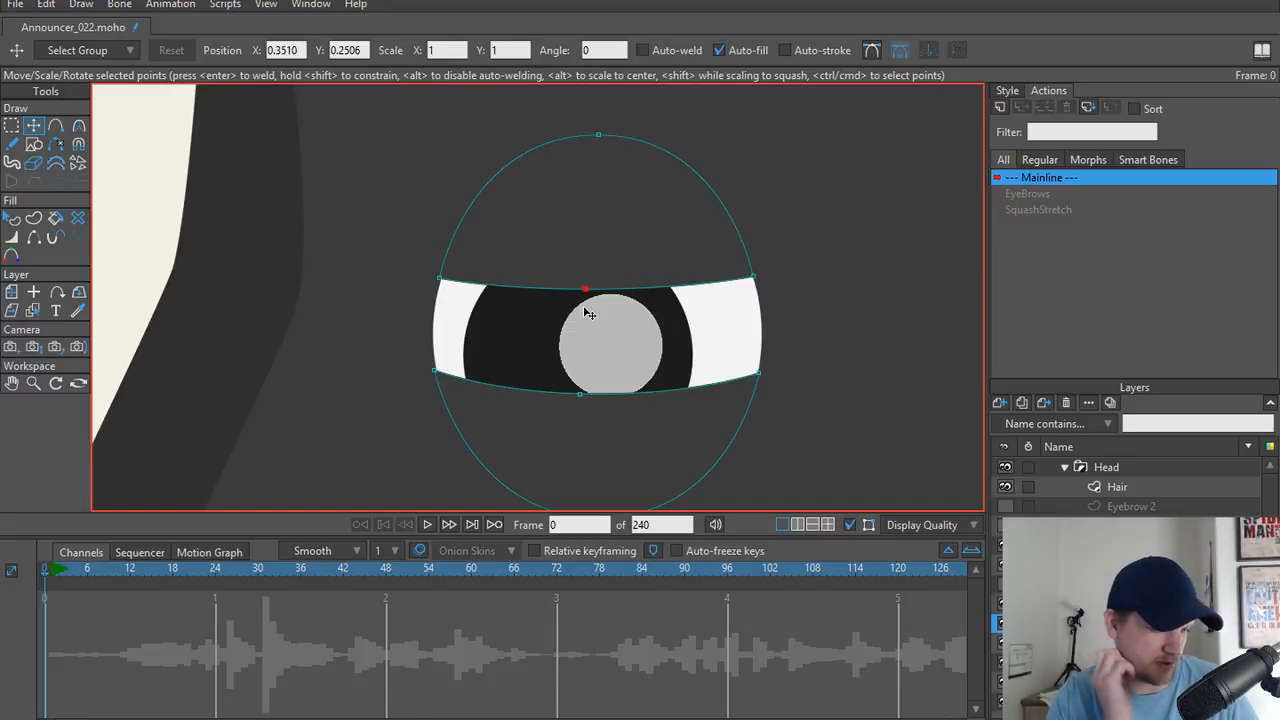
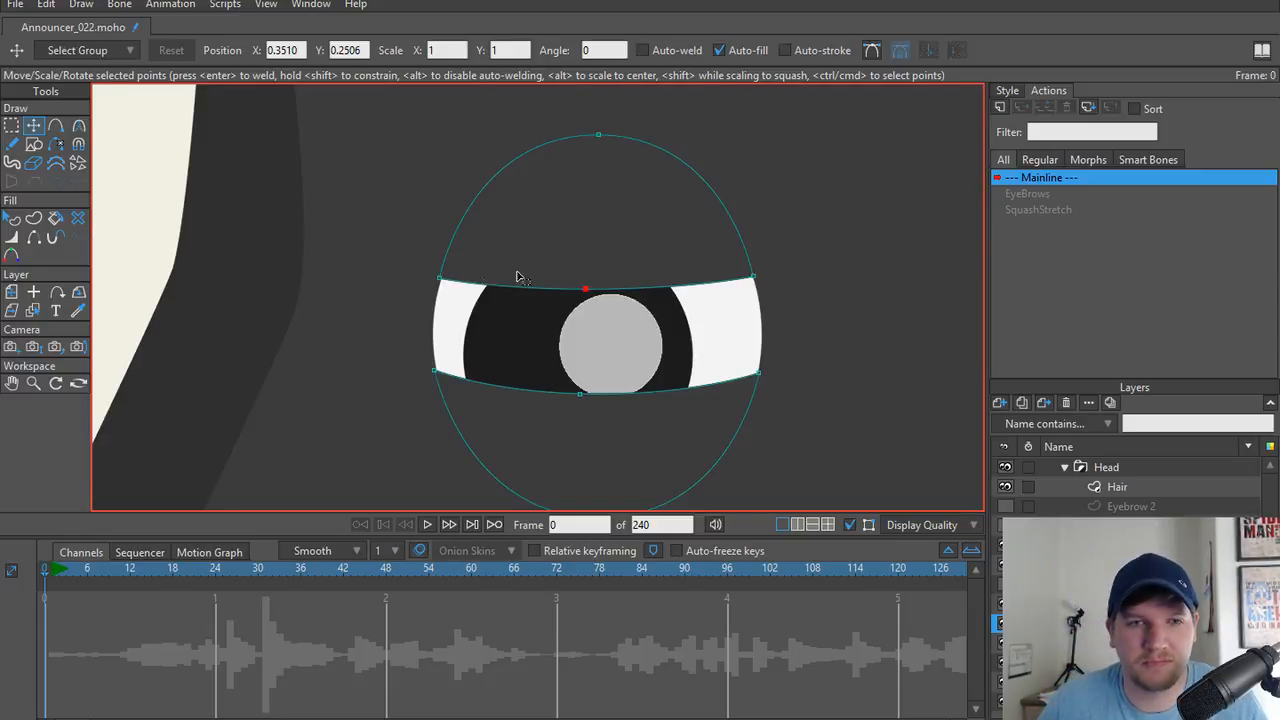
Try lowering the left-hand eye's upper lid edge nearly onto the lower lid.
drag(372, 262, 600, 360)
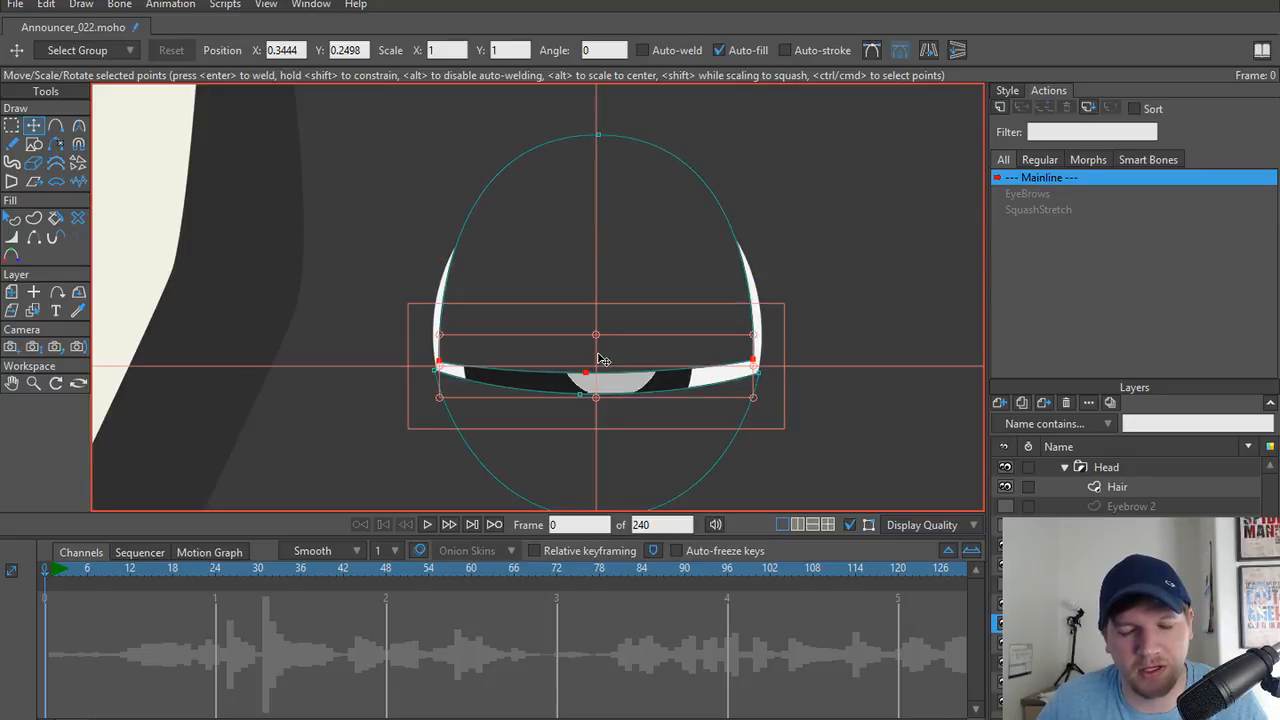
key(ctrl+z)
scroll(163, 242, down, 1)
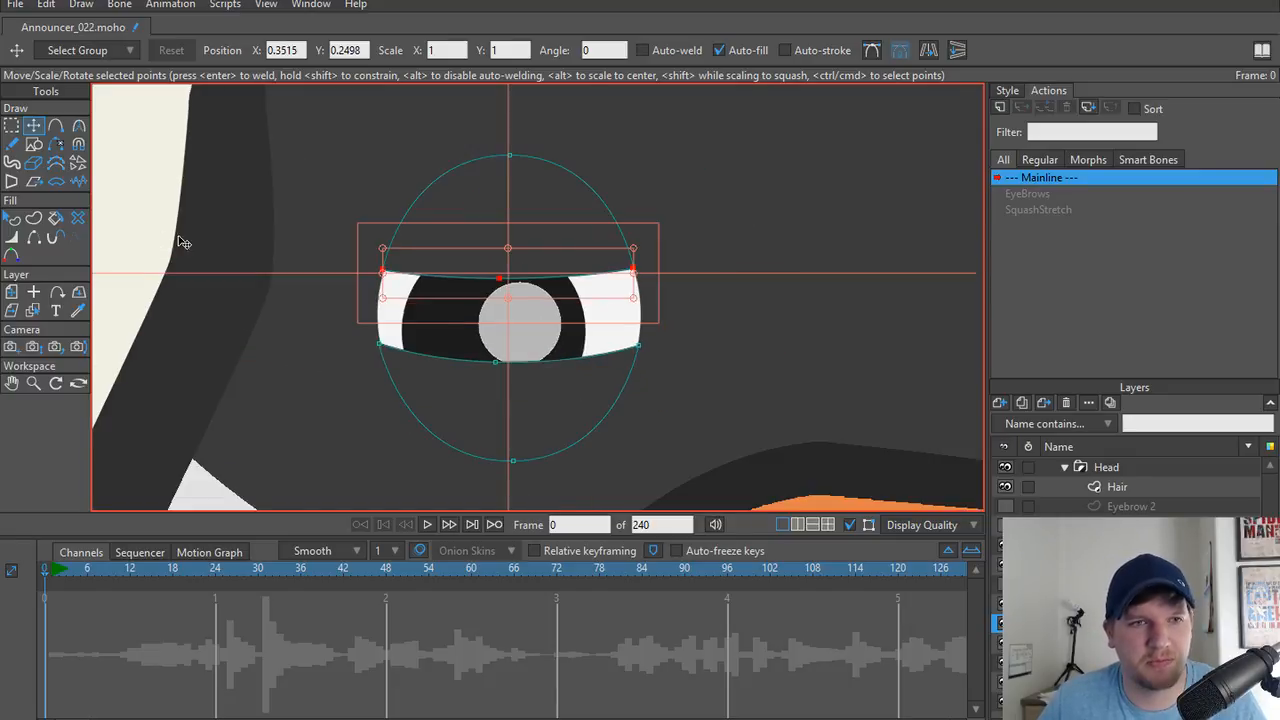
Raise the corners and midpoint of the left-hand eye's upper lid edge to the top of the eye white to open the lid.
drag(323, 249, 394, 260)
scroll(388, 290, up, 1)
key(g)
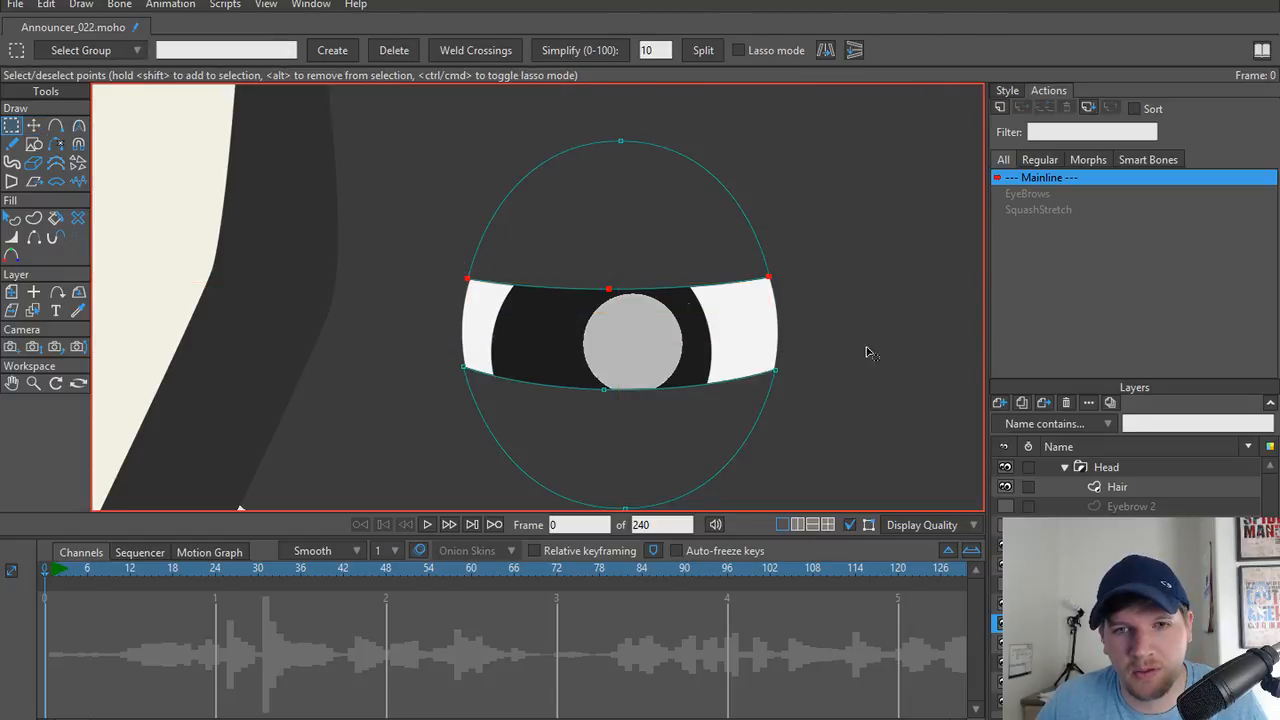
key(t)
drag(651, 286, 664, 158)
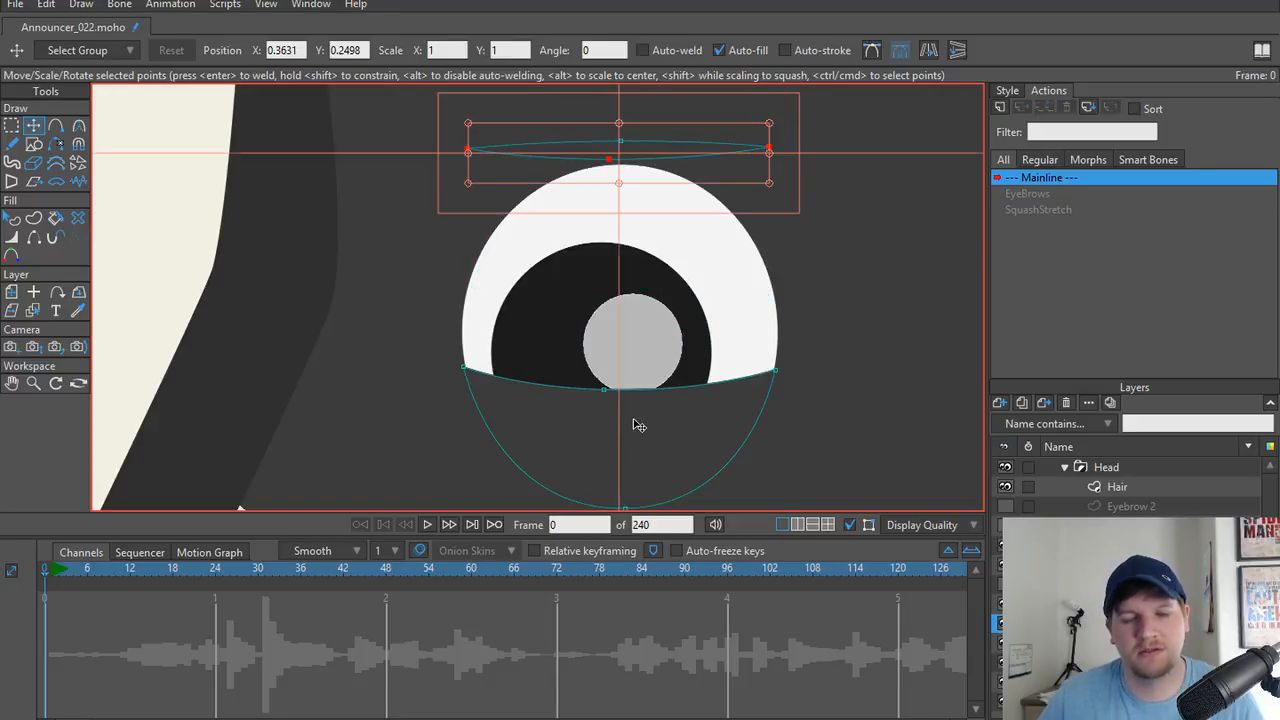
Lower the corners and midpoint of the left-hand eye's lower lid edge to the bottom of the eye white to open the lid.
drag(407, 343, 894, 458)
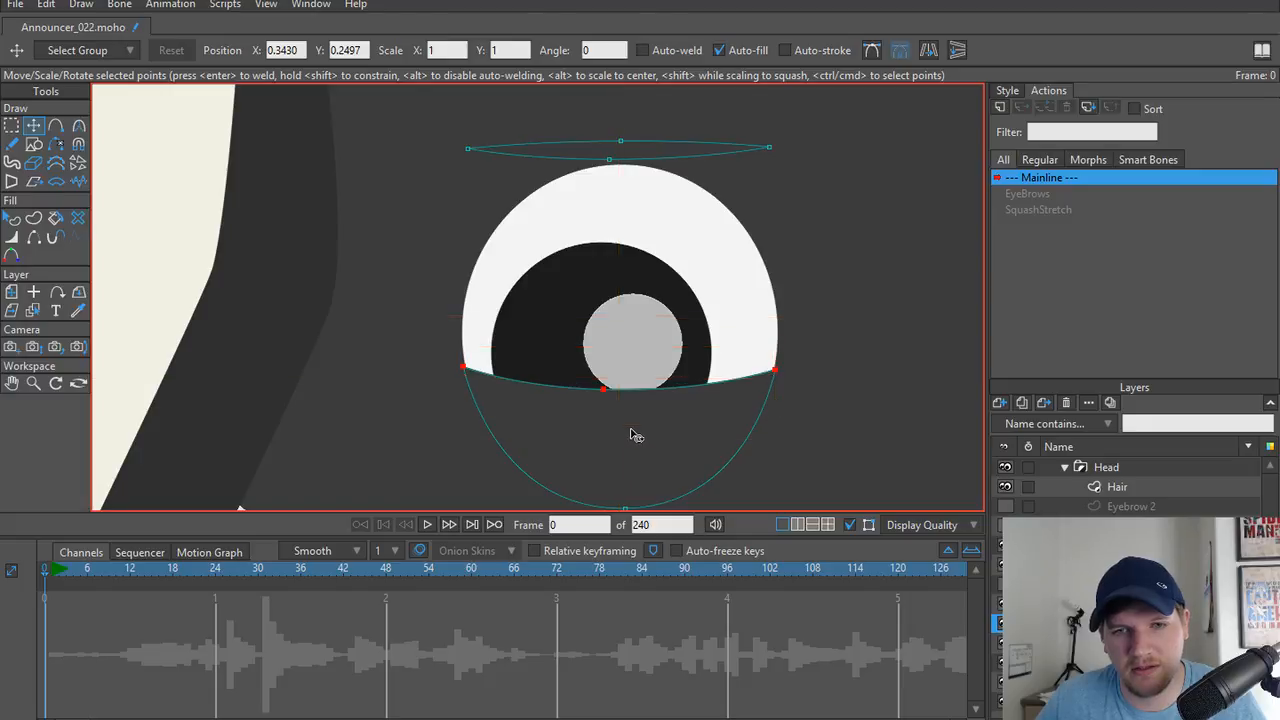
drag(678, 476, 649, 332)
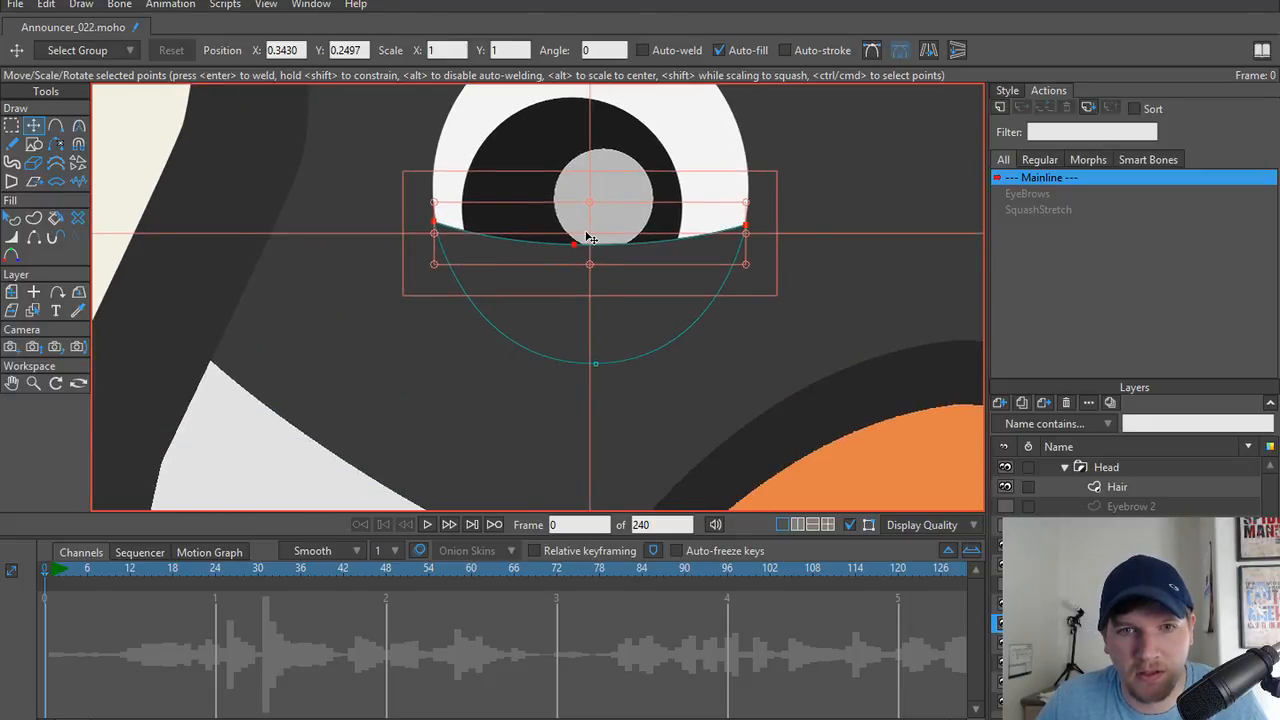
drag(590, 238, 600, 377)
scroll(627, 317, down, 2)
drag(624, 332, 628, 377)
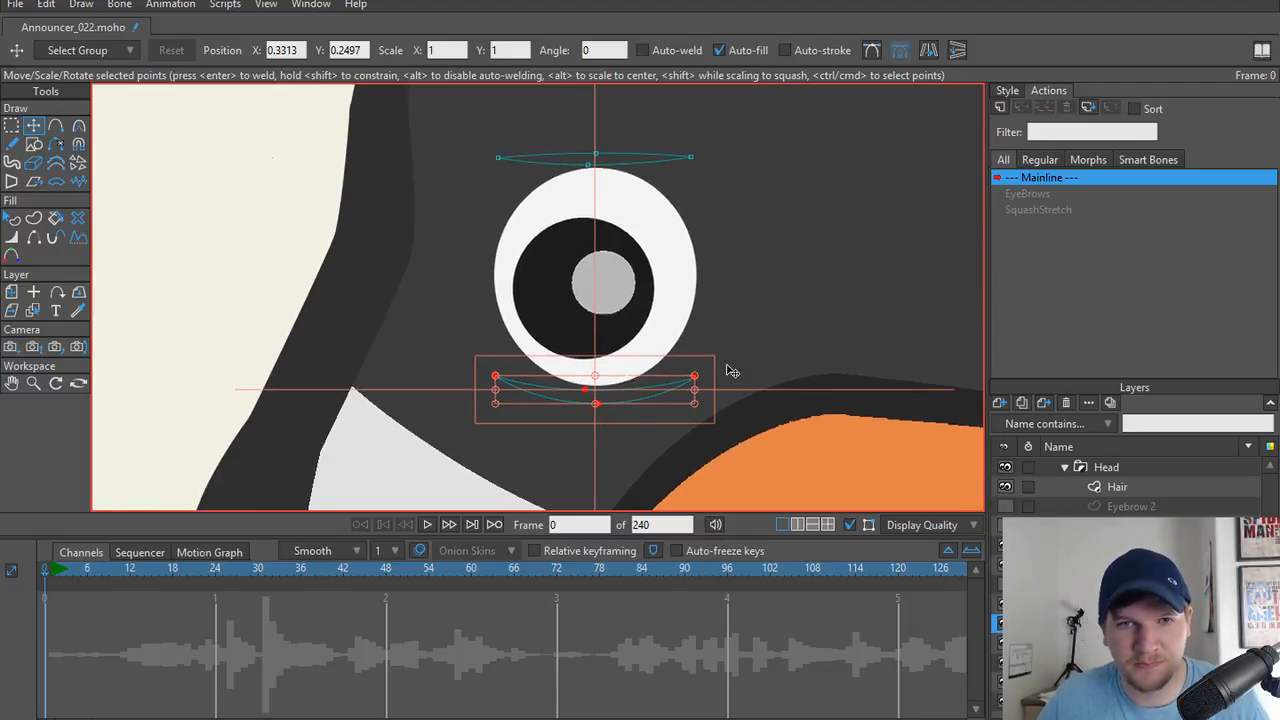
Try lowering the corners and midpoint of the left-hand eye's upper lid edge slightly.
double_click(587, 157)
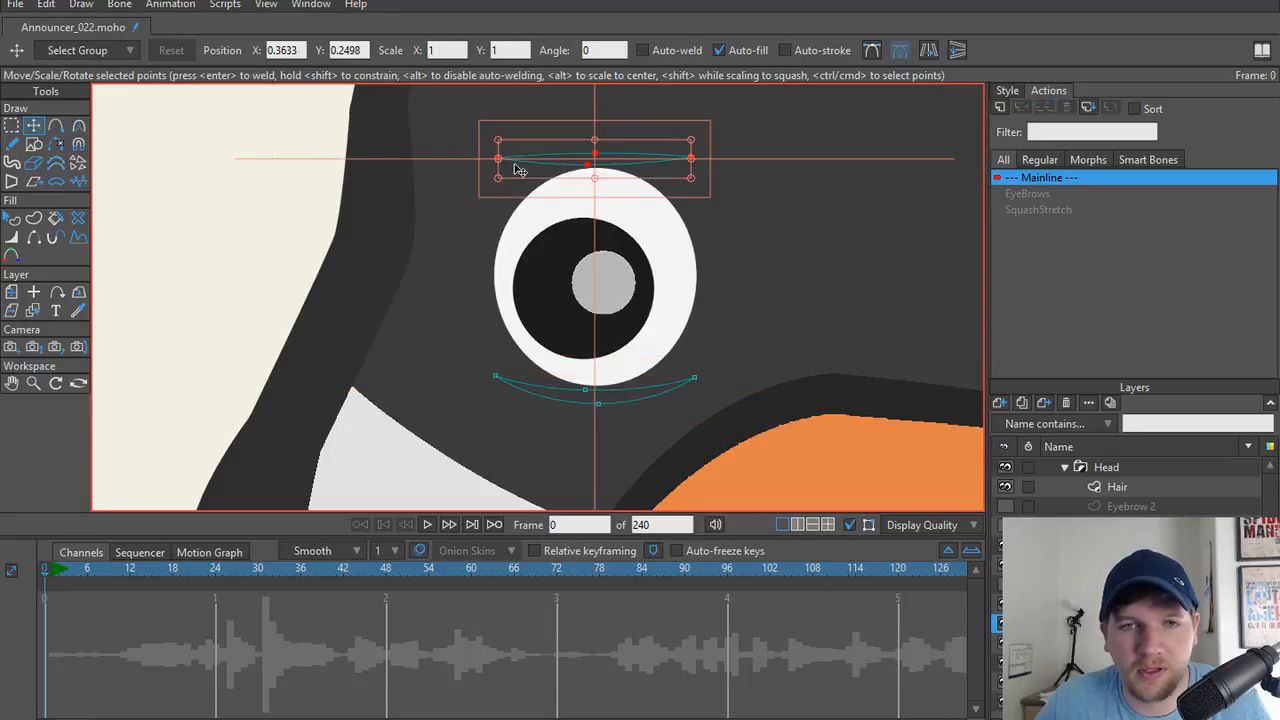
key(g)
drag(461, 151, 755, 217)
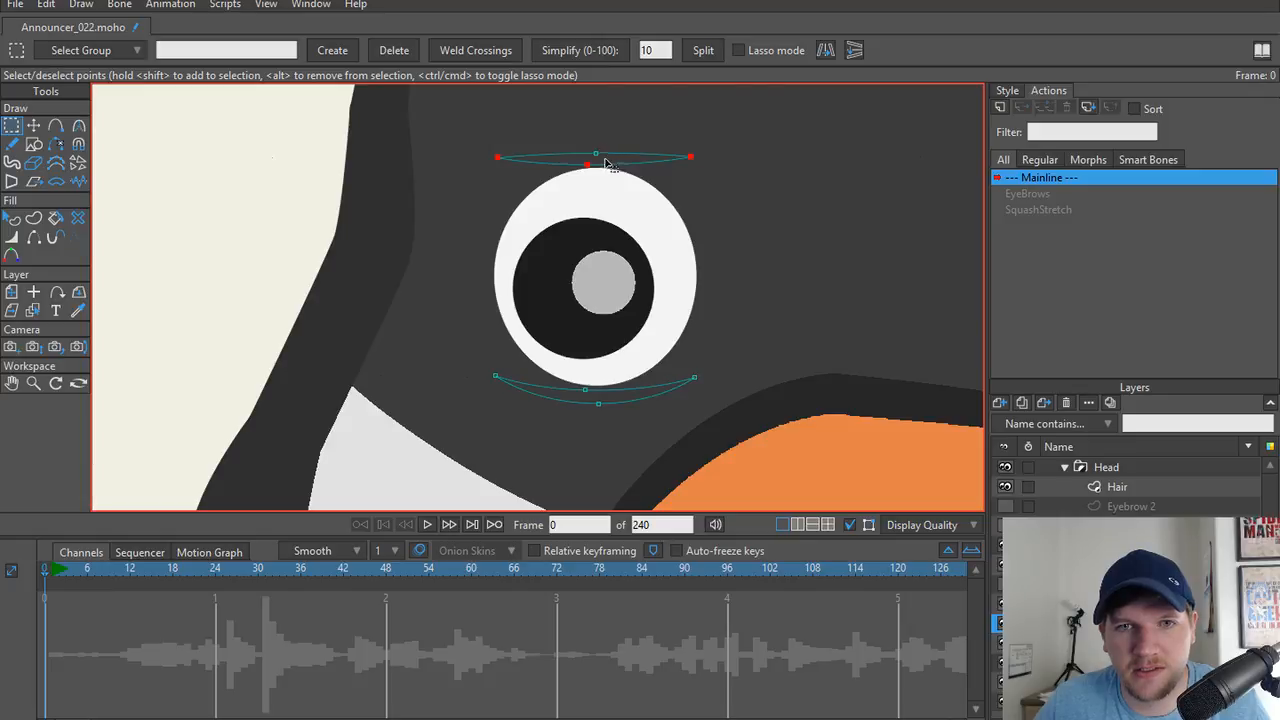
key(t)
mouse_move(604, 166)
mouse_down()
mouse_move(600, 294)
mouse_move(600, 174)
mouse_up()
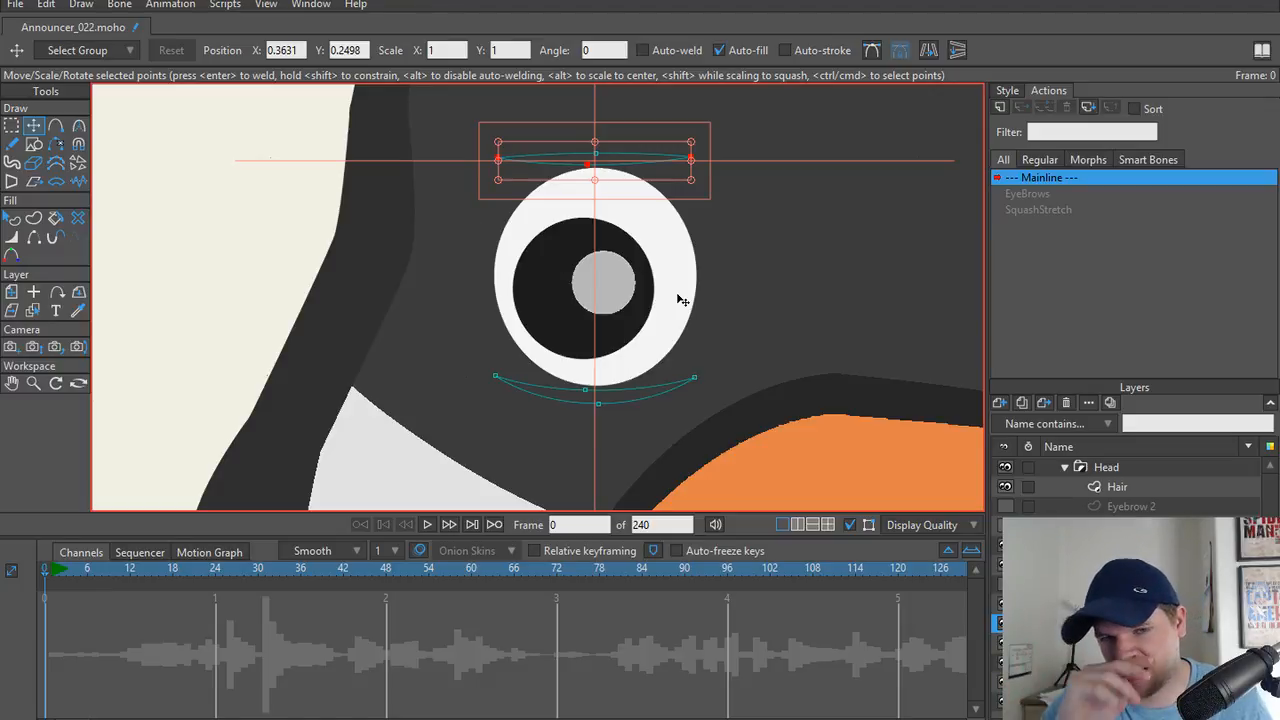
Raise the corners and midpoint of the right-hand eye's upper lid edge above the eye white, then level its corners and centre its top point.
scroll(677, 294, down, 2)
drag(660, 297, 501, 300)
scroll(706, 311, up, 2)
drag(727, 315, 640, 306)
scroll(645, 310, up, 2)
scroll(597, 229, down, 2)
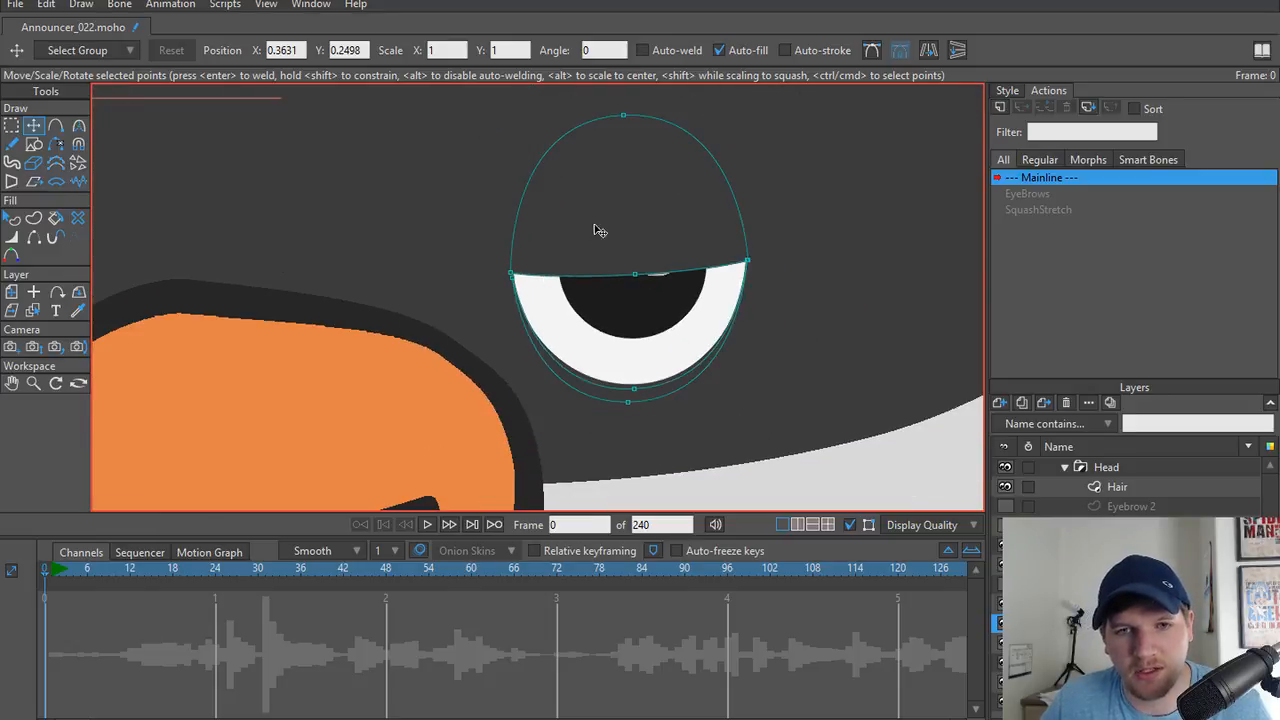
scroll(603, 323, up, 2)
scroll(556, 328, down, 2)
scroll(556, 328, up, 1)
double_click(627, 373)
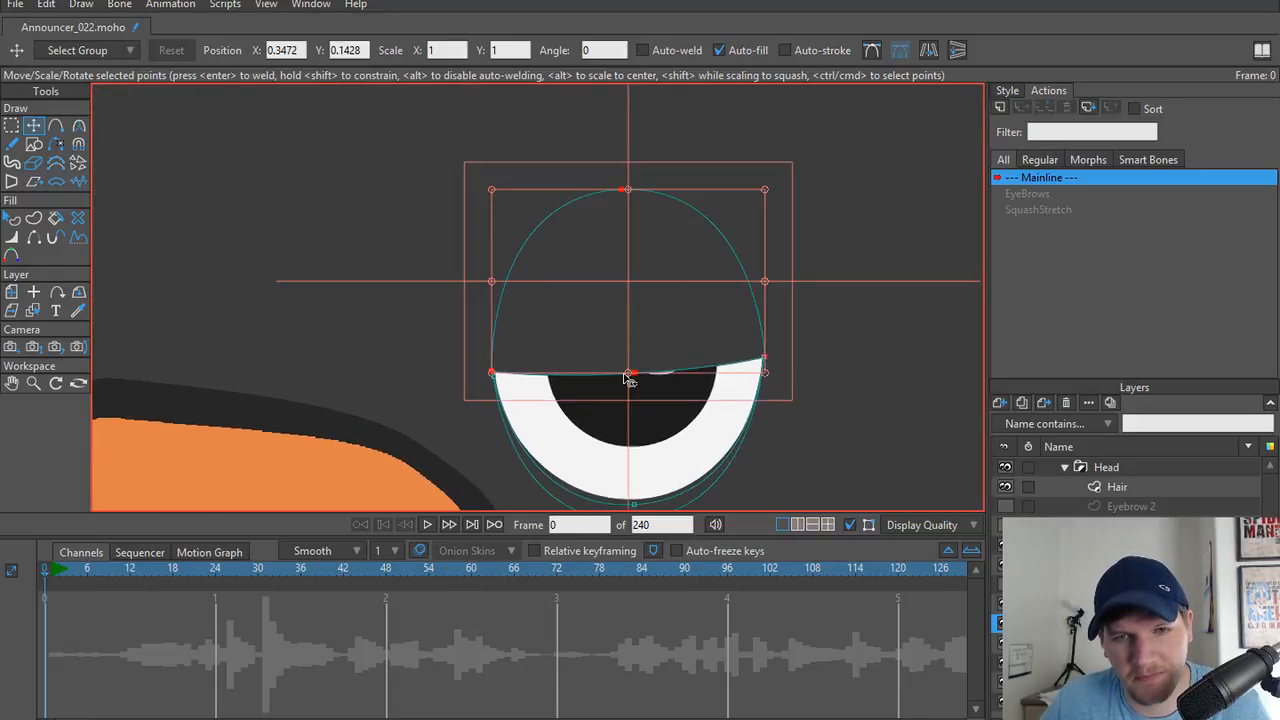
scroll(618, 399, down, 1)
drag(625, 420, 618, 381)
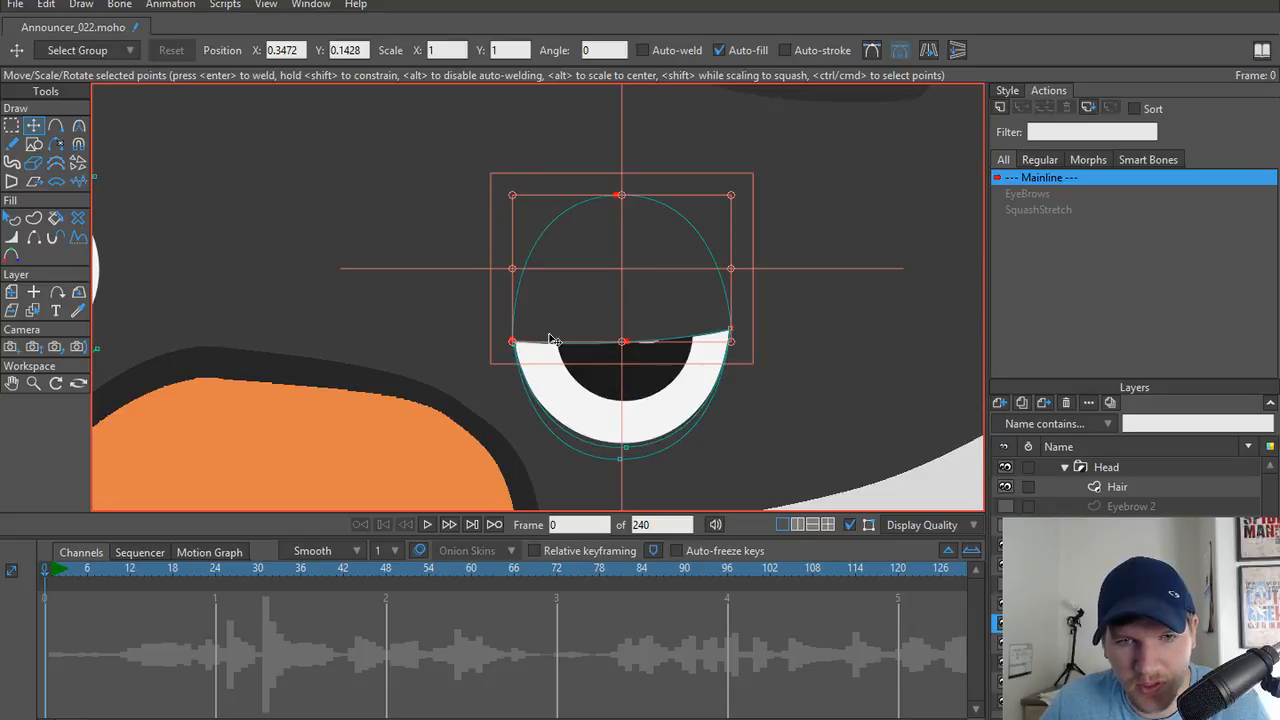
key(g)
drag(470, 310, 806, 347)
scroll(620, 355, up, 3)
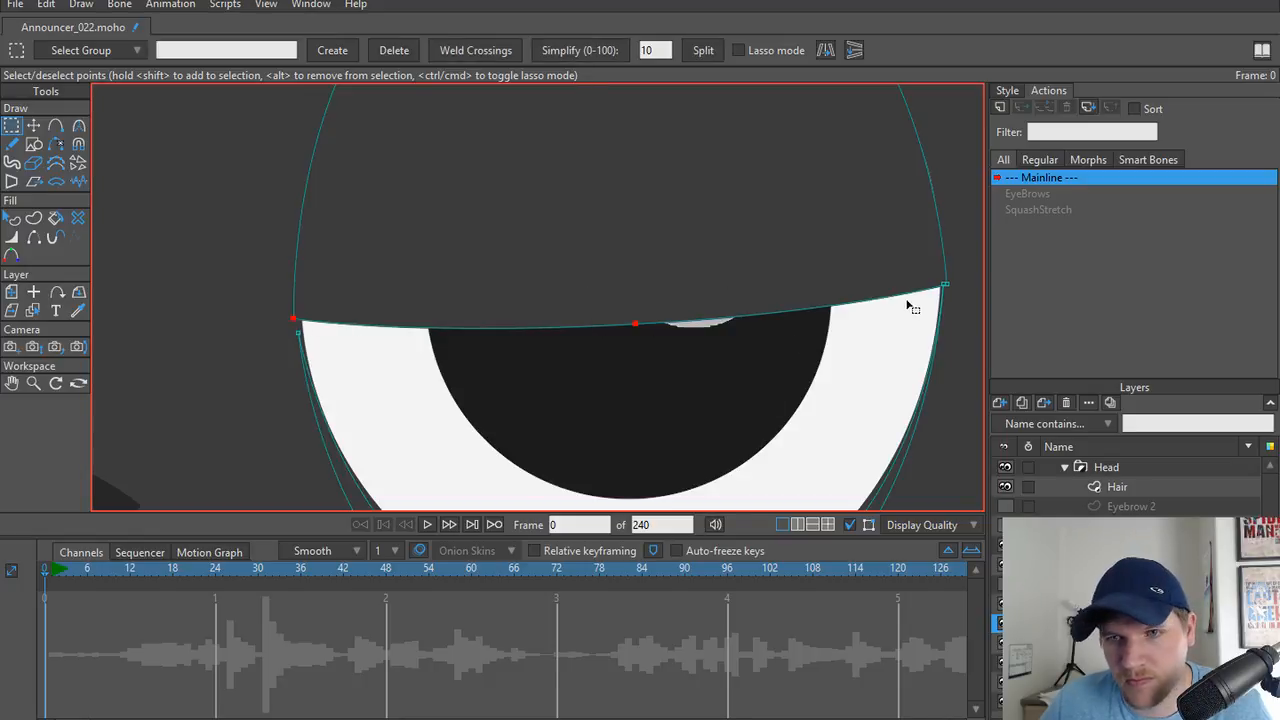
scroll(907, 296, down, 5)
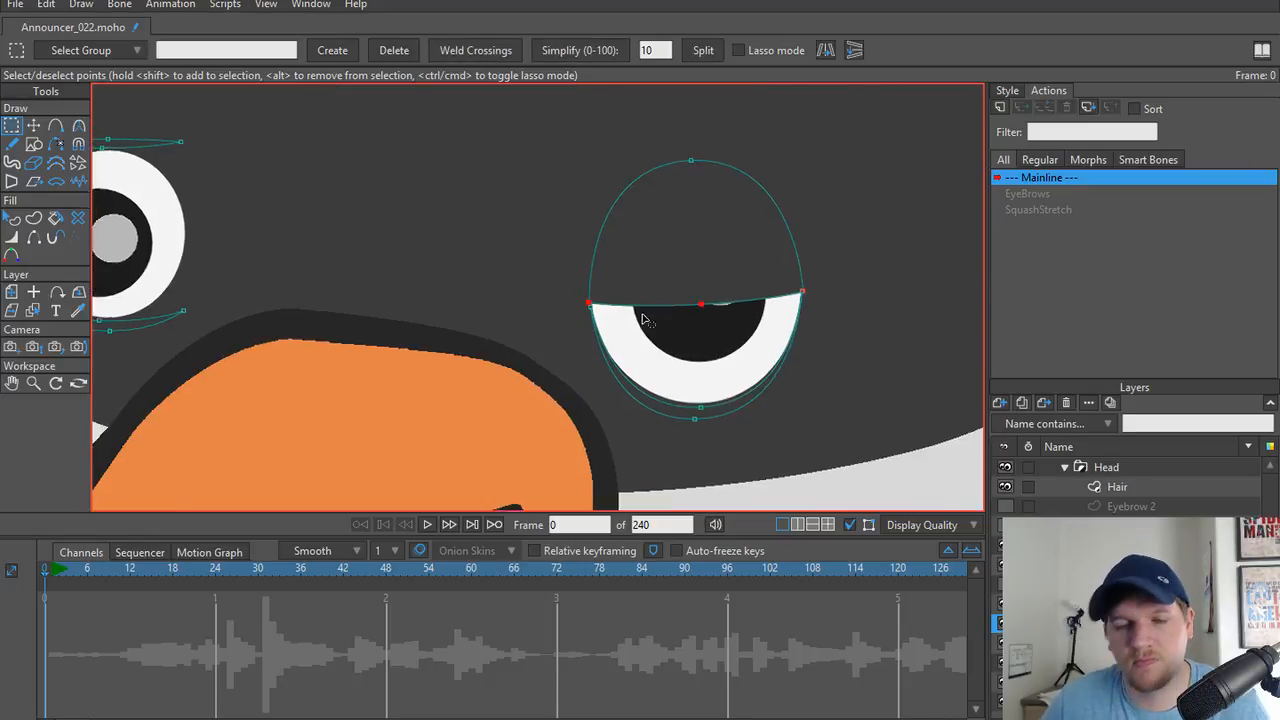
key(t)
drag(760, 344, 755, 246)
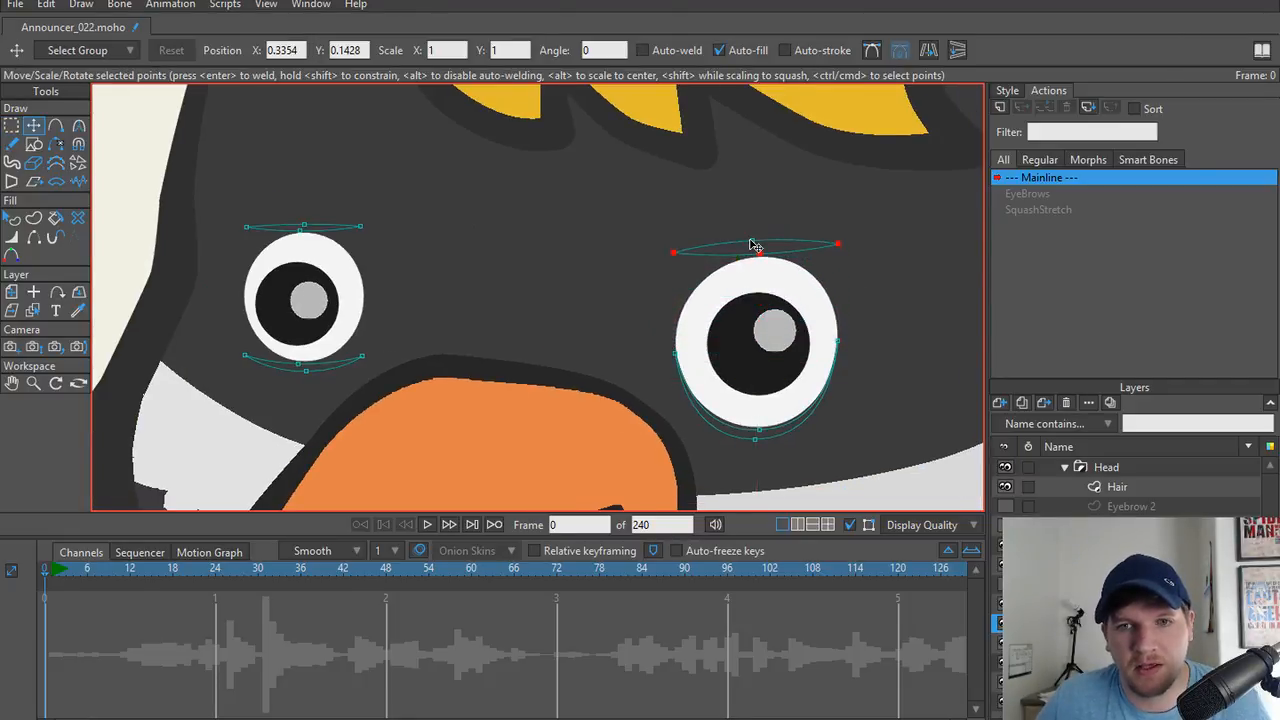
click(839, 251)
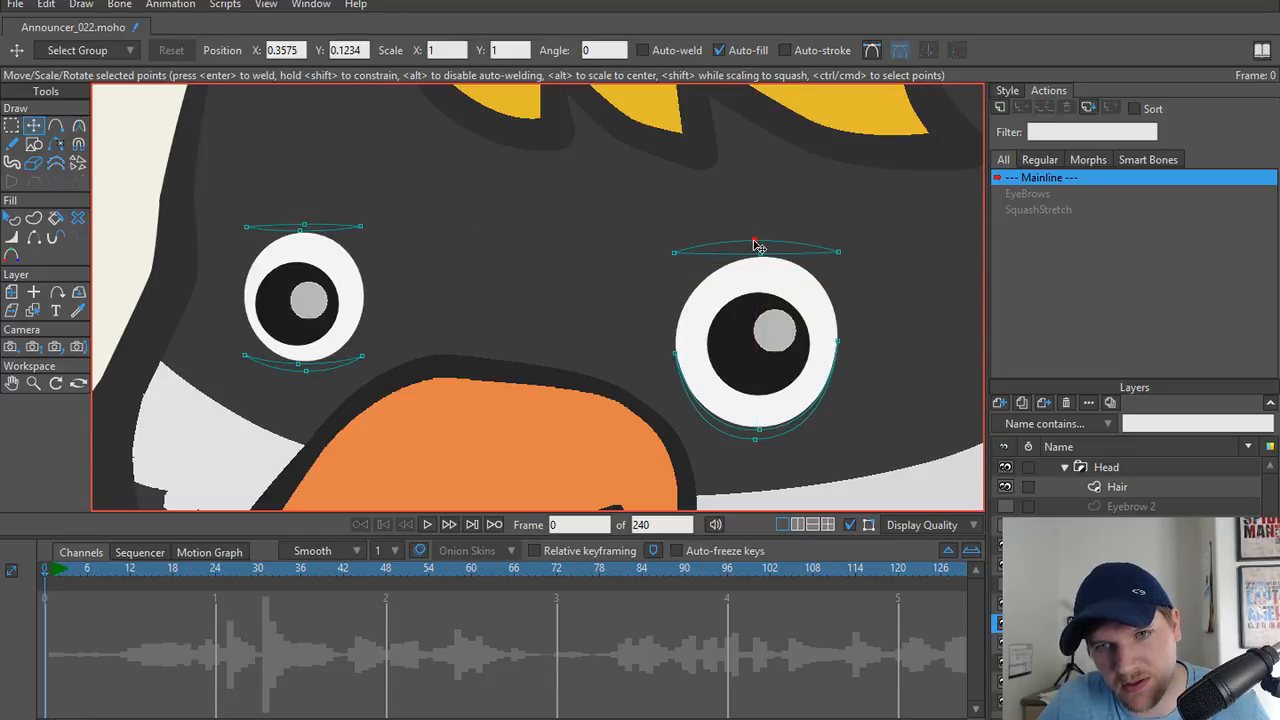
scroll(744, 412, up, 2)
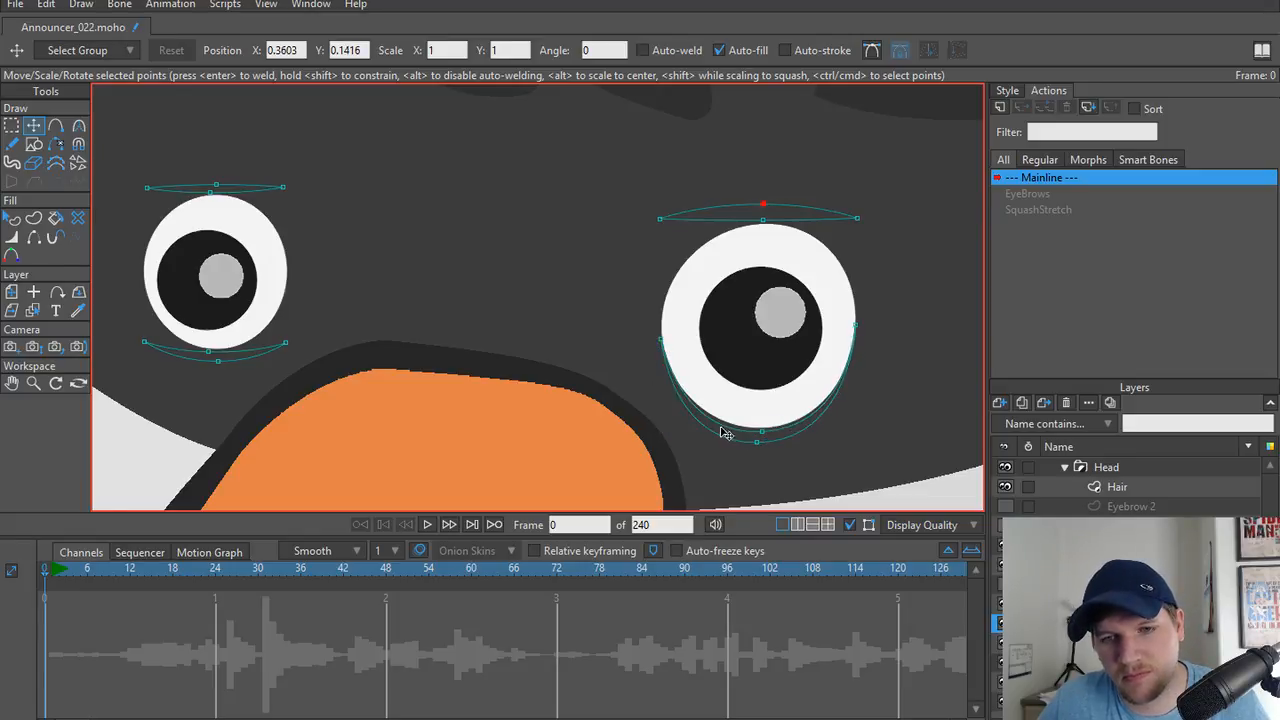
Lower the corners of the right-hand eye's lower lid to the bottom of the eye white and centre its bottom point.
drag(662, 340, 769, 345)
key(ctrl+z)
key(g)
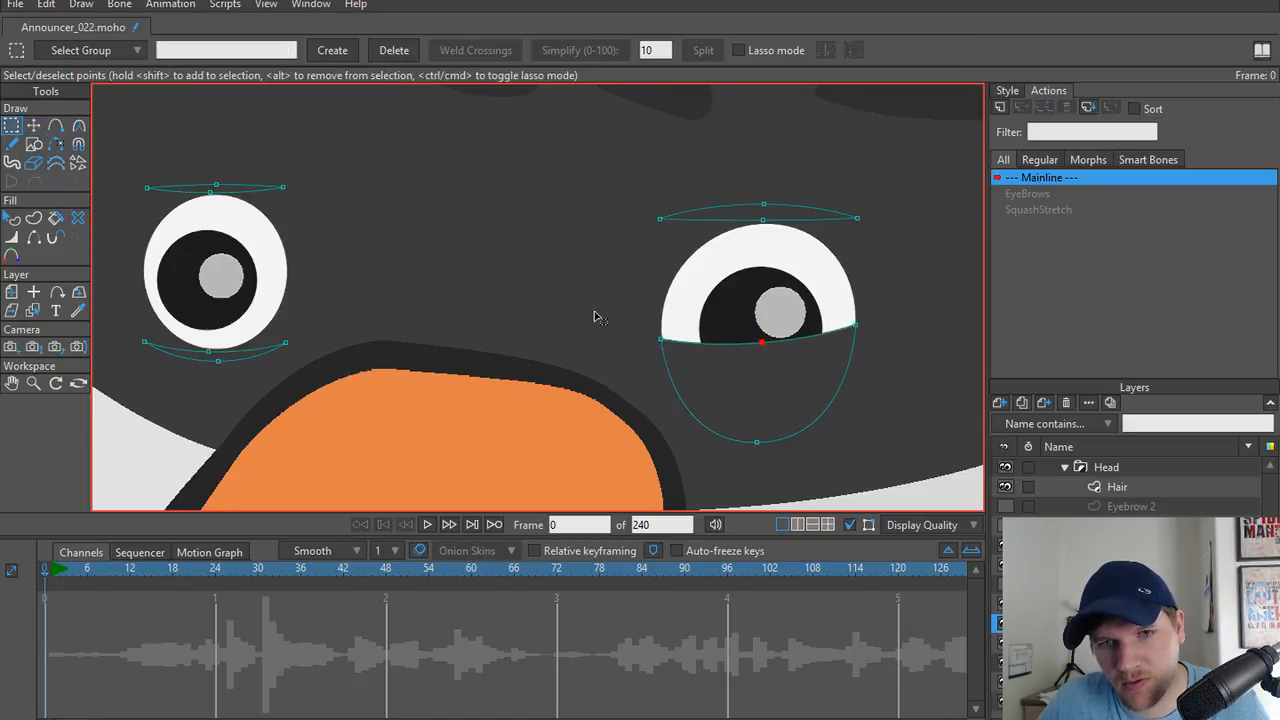
drag(595, 313, 889, 349)
key(t)
drag(809, 357, 764, 449)
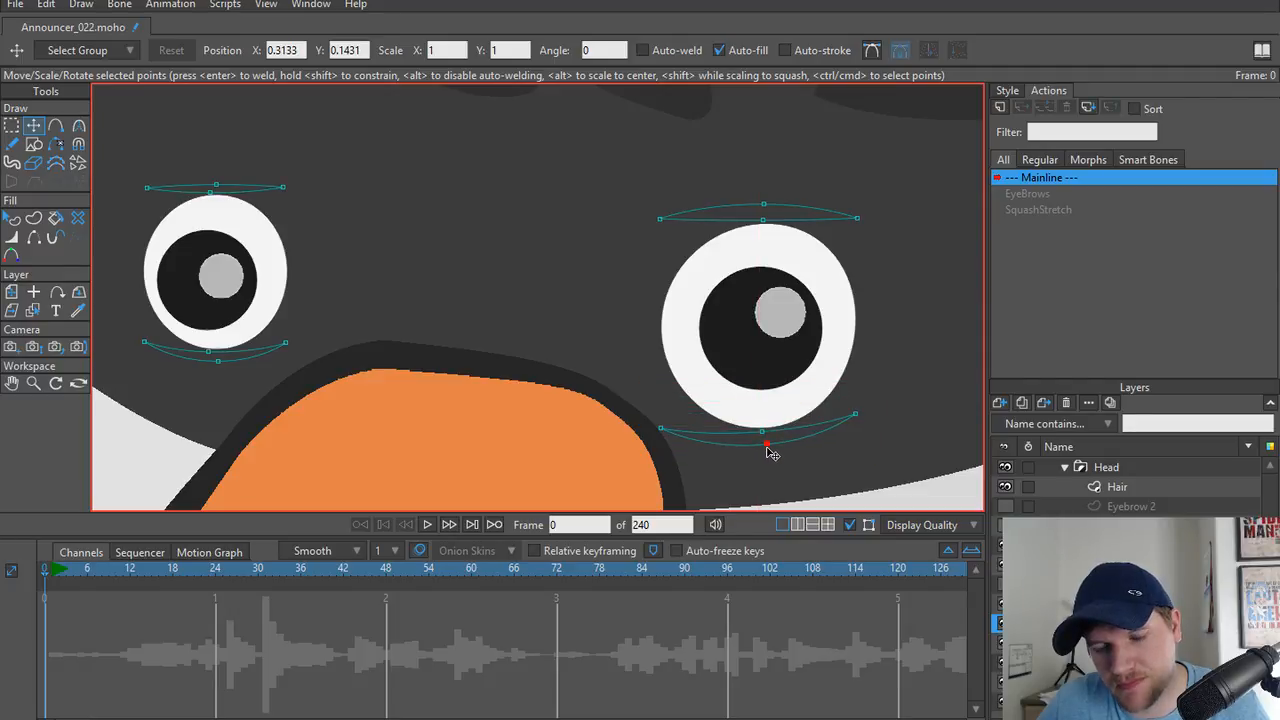
Level the corners of the right-hand eye's lower lid beneath the eye white and deselect the points.
key(g)
drag(640, 402, 848, 430)
drag(668, 427, 712, 438)
key(t)
scroll(406, 352, down, 2)
drag(438, 344, 589, 358)
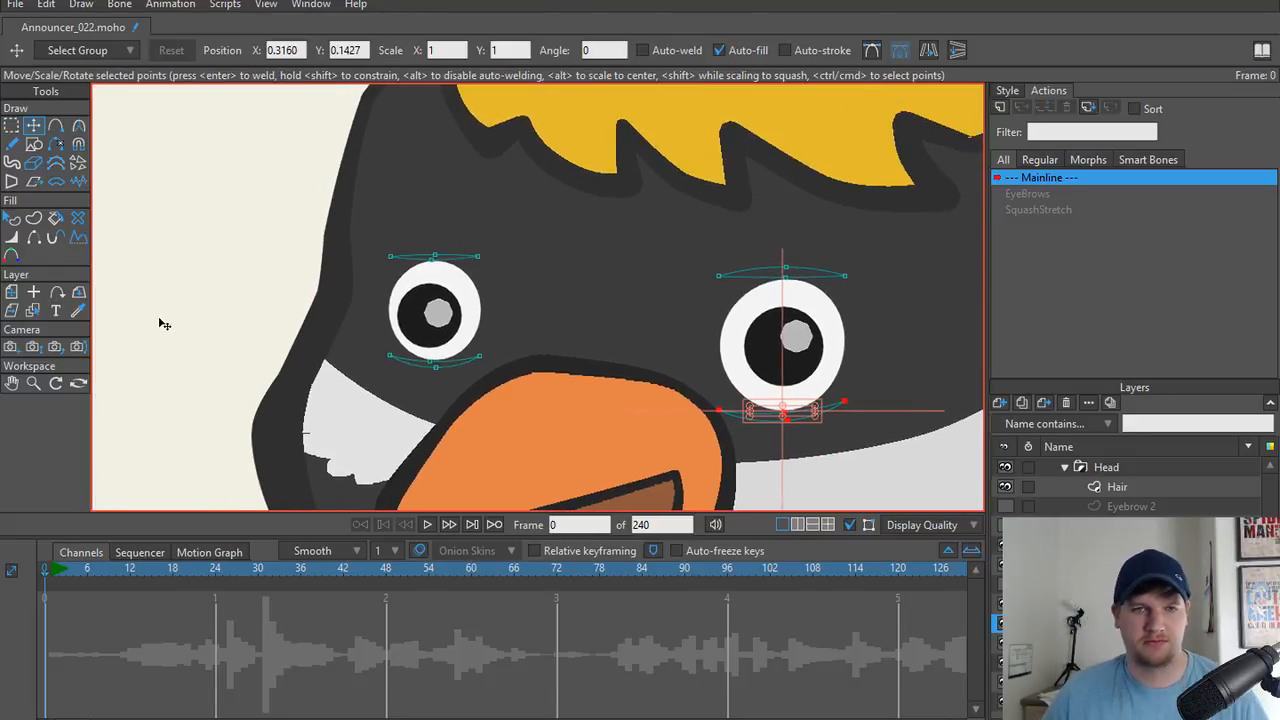
click(192, 330)
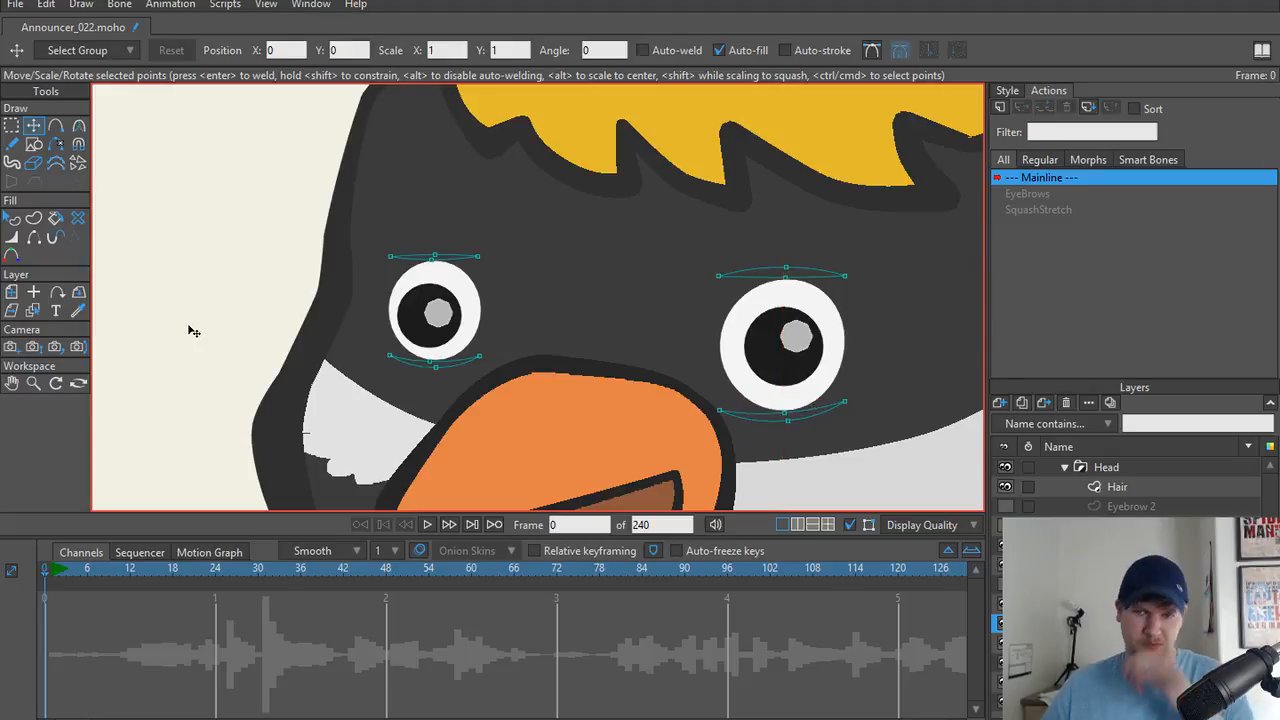
click(777, 420)
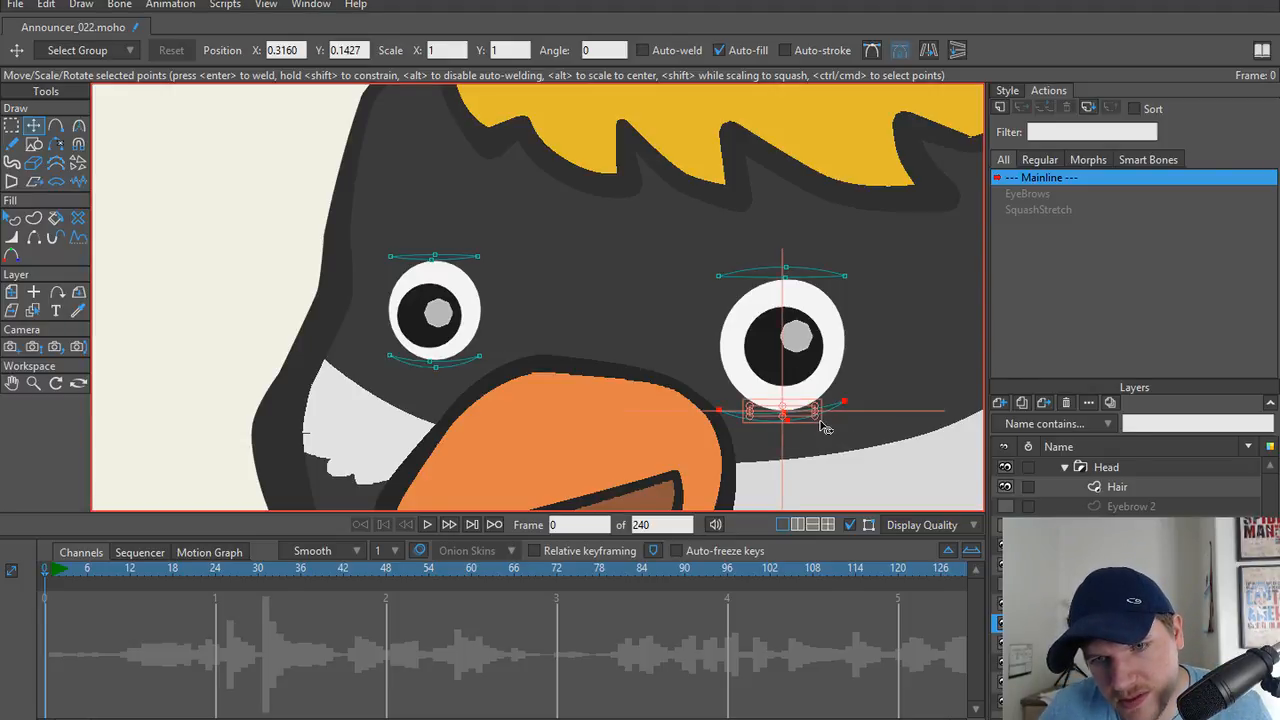
ctrl+click(257, 342)
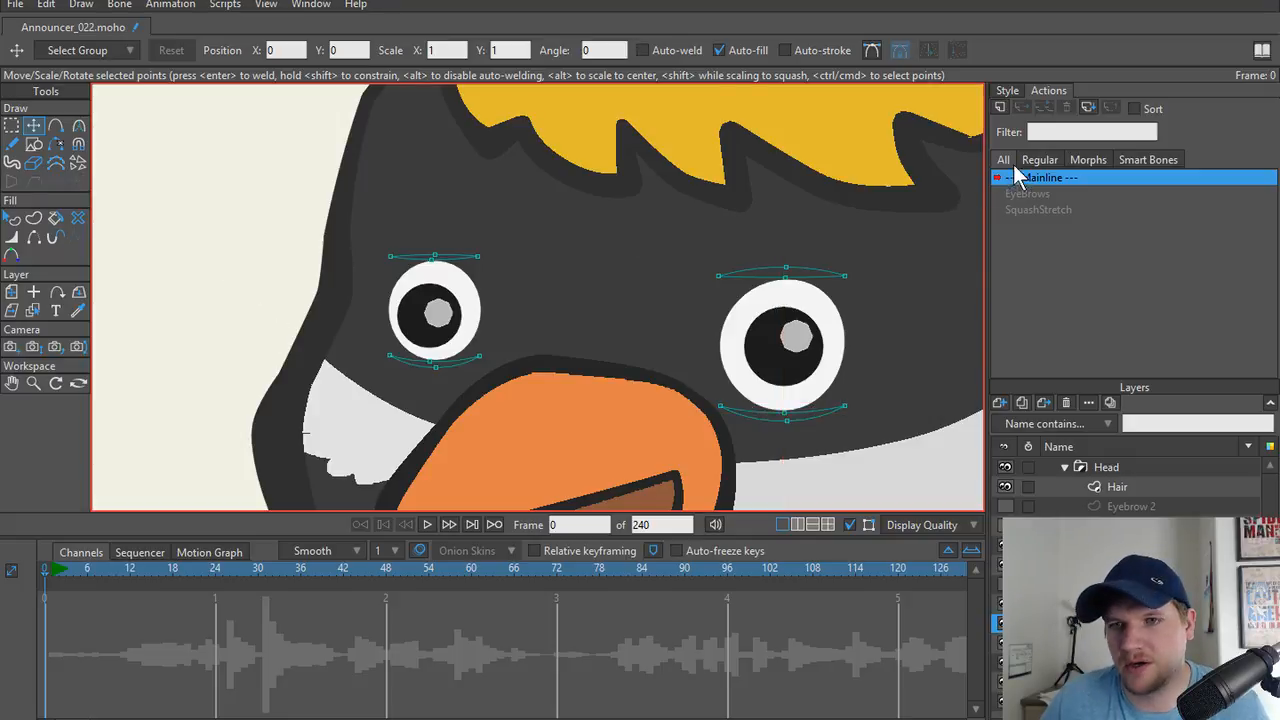
Check the masking settings of the Eyes layer and examine both opened eyes.
scroll(766, 316, down, 5)
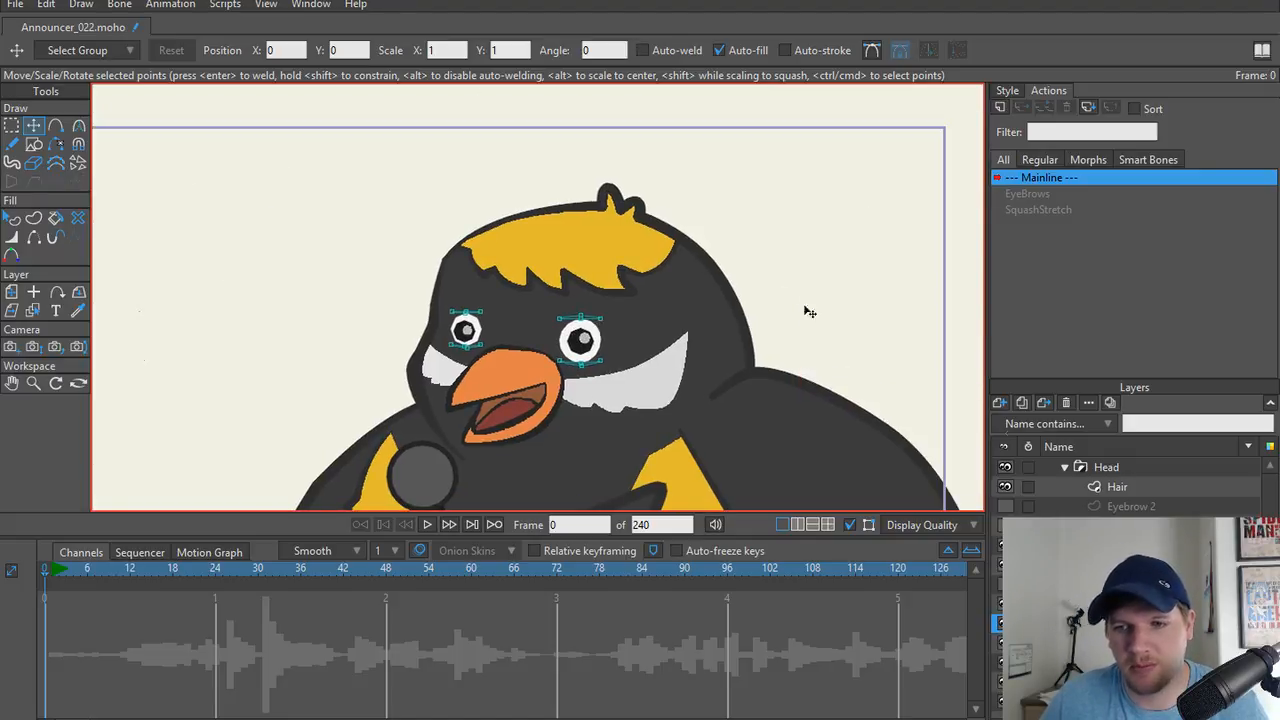
scroll(1126, 480, up, 3)
click(1127, 486)
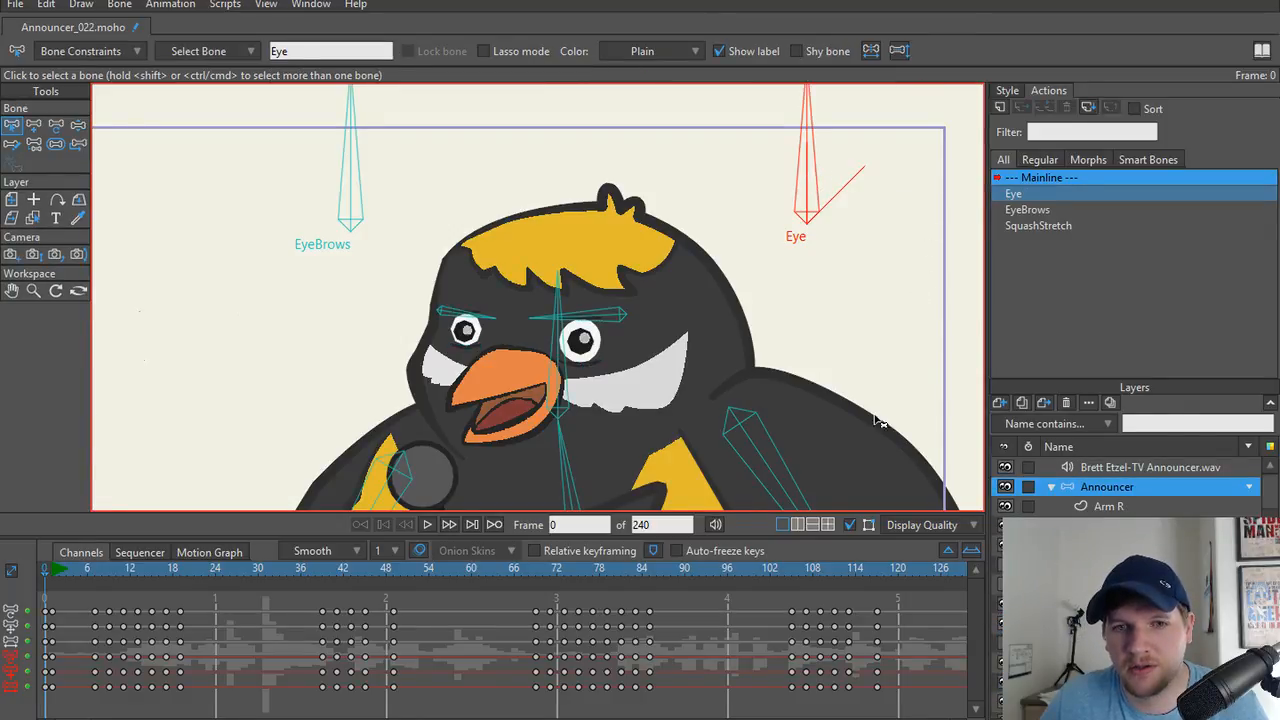
scroll(1126, 500, down, 3)
click(1126, 602)
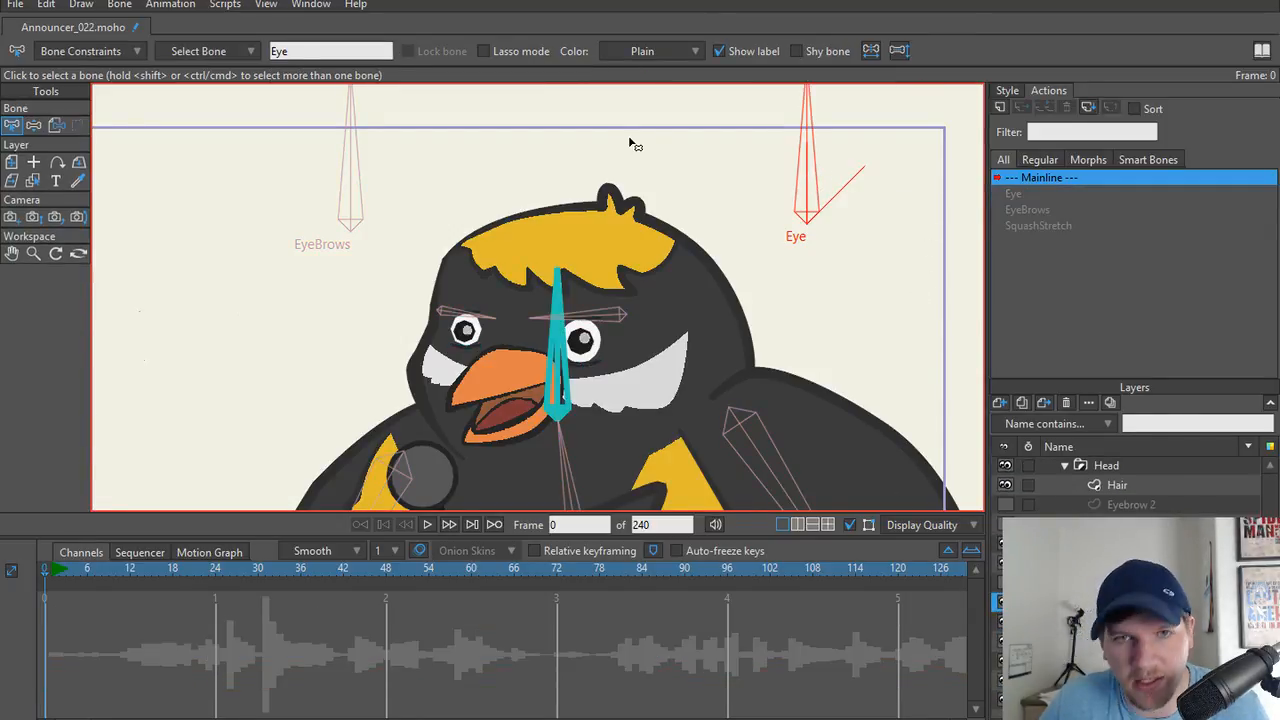
double_click(1126, 602)
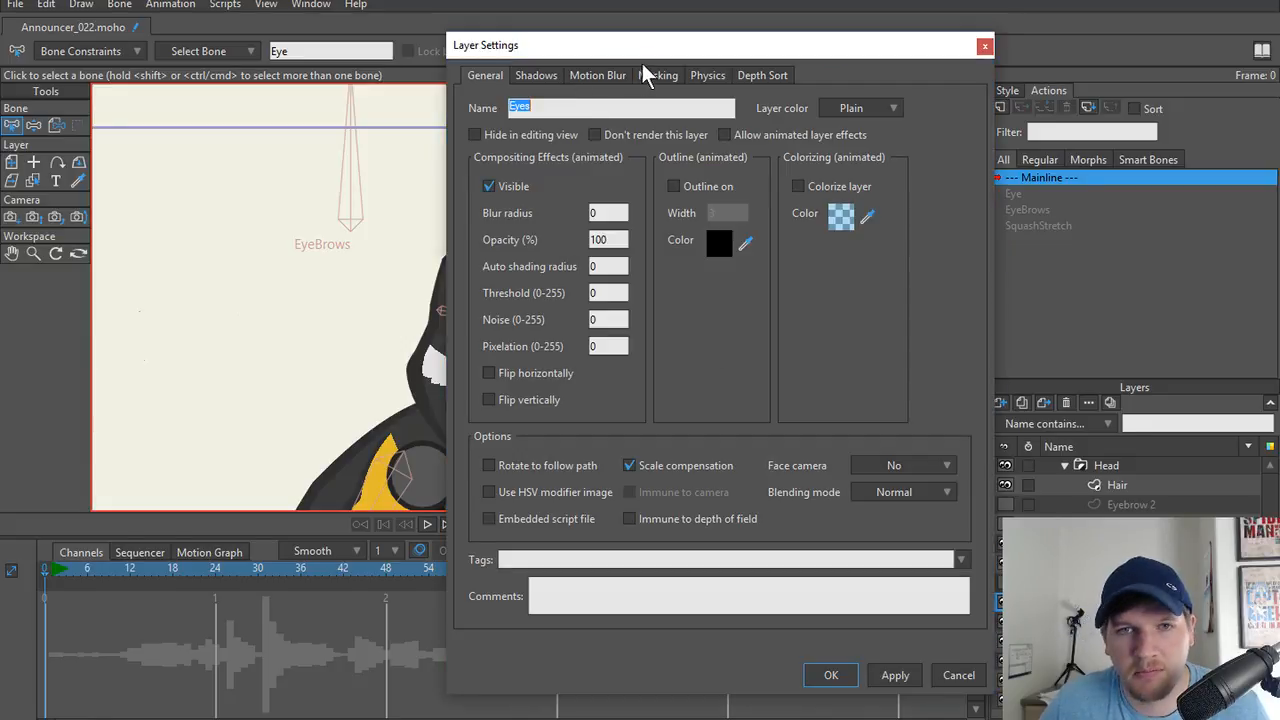
click(657, 76)
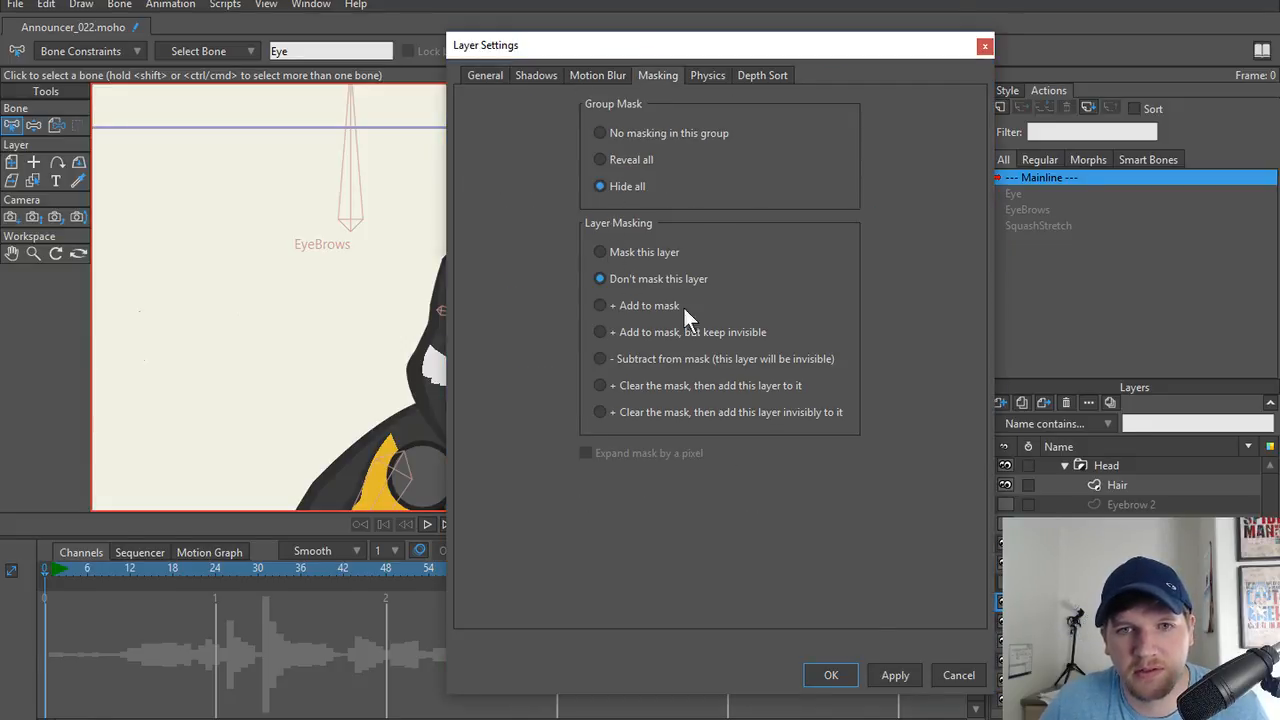
click(830, 675)
scroll(477, 345, up, 3)
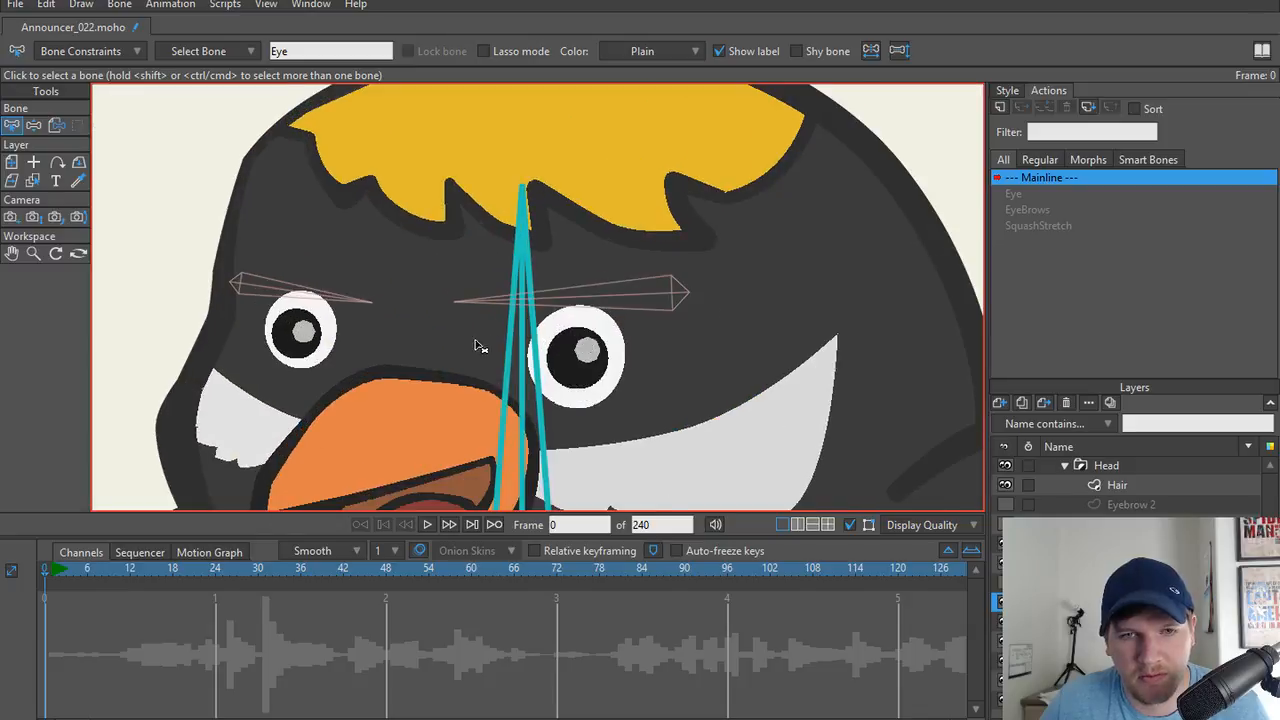
scroll(540, 350, up, 2)
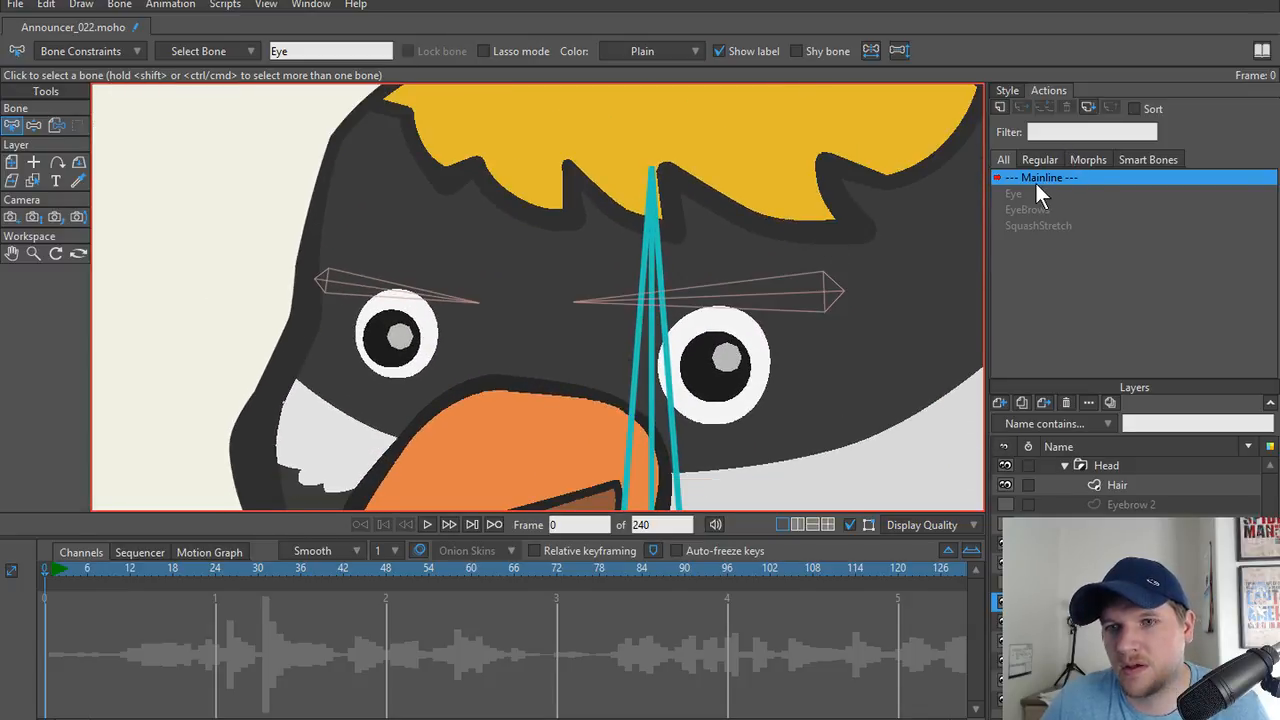
Open the Eye action for the Announcer layer and go to frame 24.
scroll(1115, 485, up, 3)
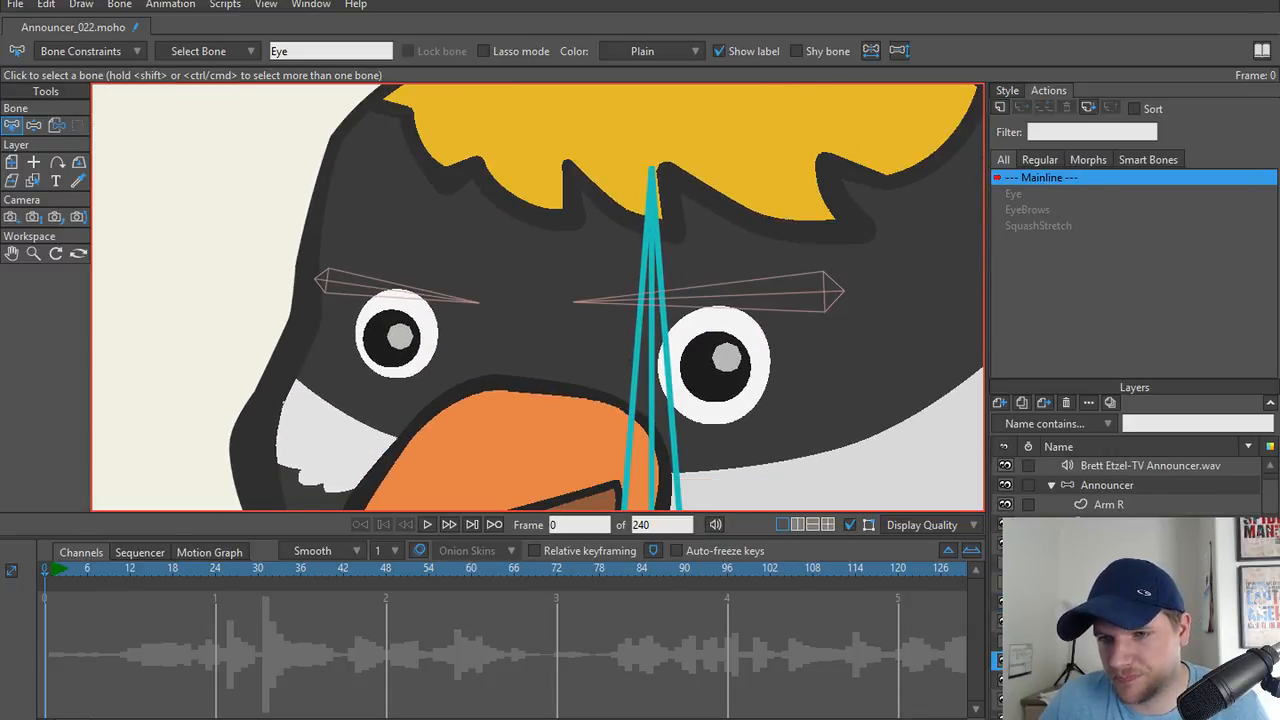
click(1115, 490)
double_click(1013, 193)
scroll(358, 494, down, 5)
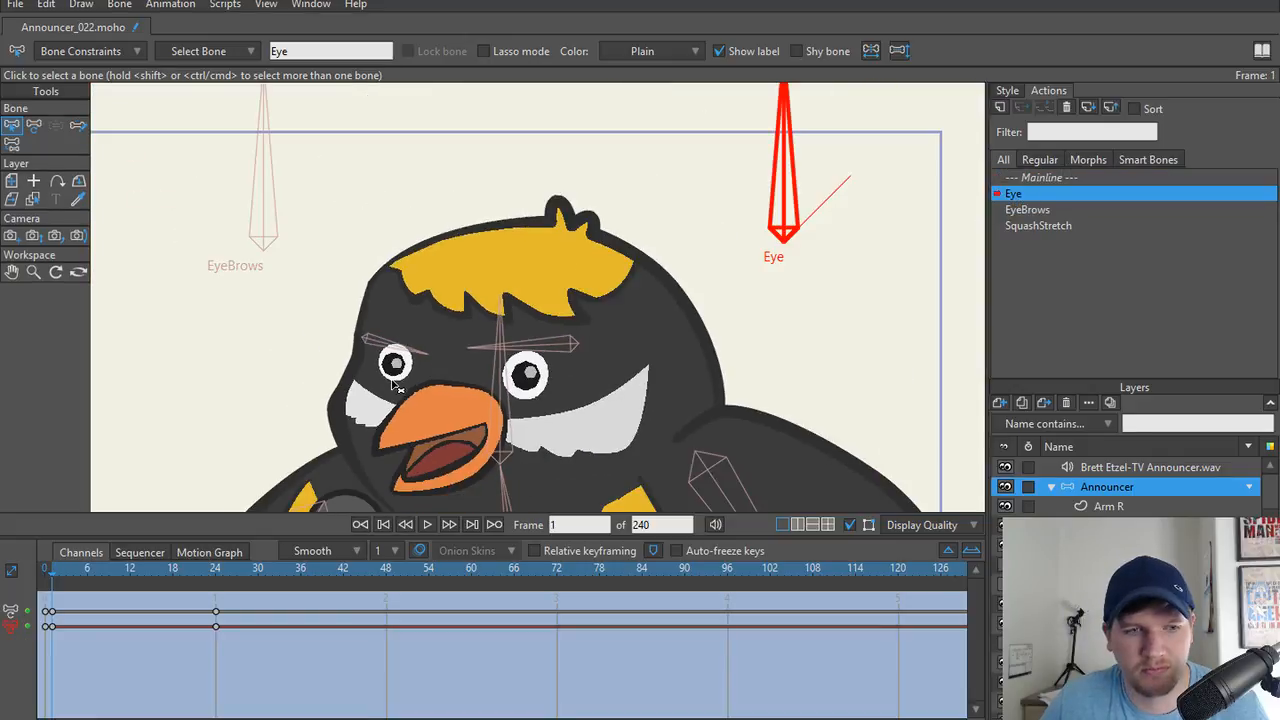
drag(54, 575, 215, 602)
scroll(585, 352, up, 5)
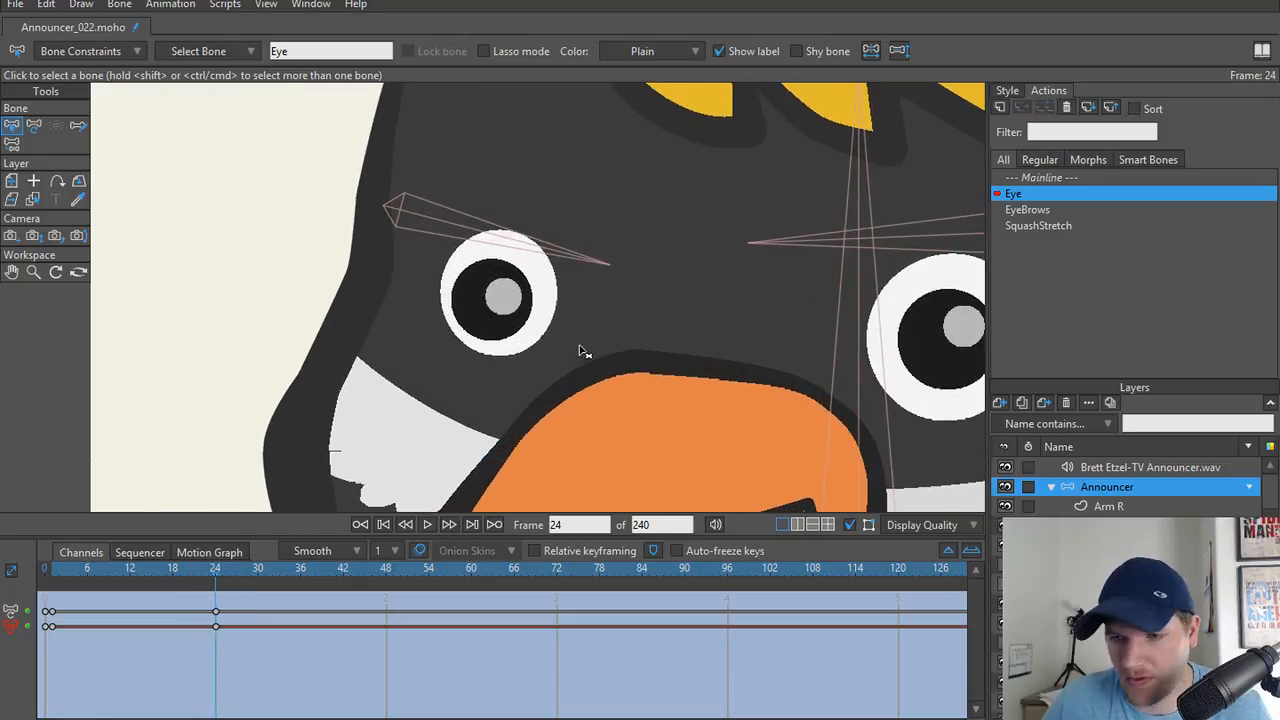
On the eyelid layer, lower the corners and midpoint of the left-hand eye's upper lid edge to just below the middle of the eye white.
scroll(1110, 615, down, 3)
click(1110, 622)
mouse_move(628, 312)
mouse_down()
mouse_move(487, 311)
mouse_move(500, 312)
mouse_up()
scroll(500, 316, up, 4)
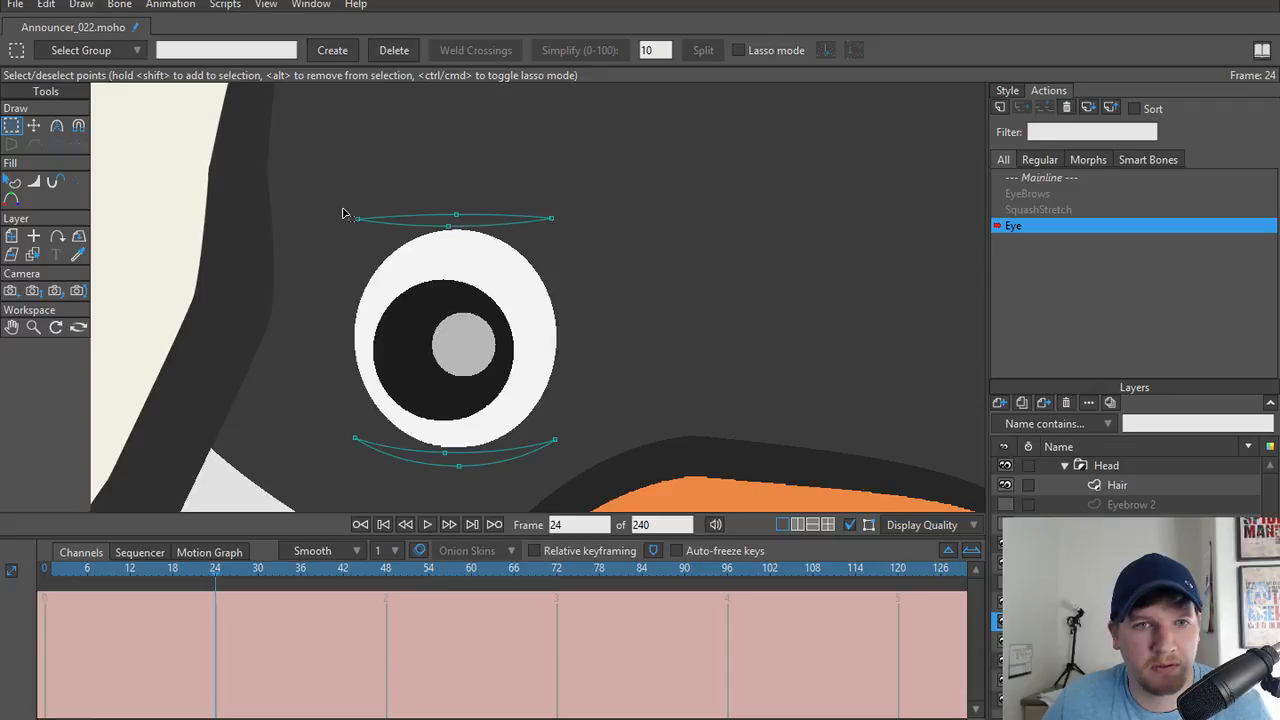
drag(358, 230, 485, 363)
key(t)
Raise the corners and midpoint of the left-hand eye's lower lid edge to meet the upper lid at frame 24.
key(g)
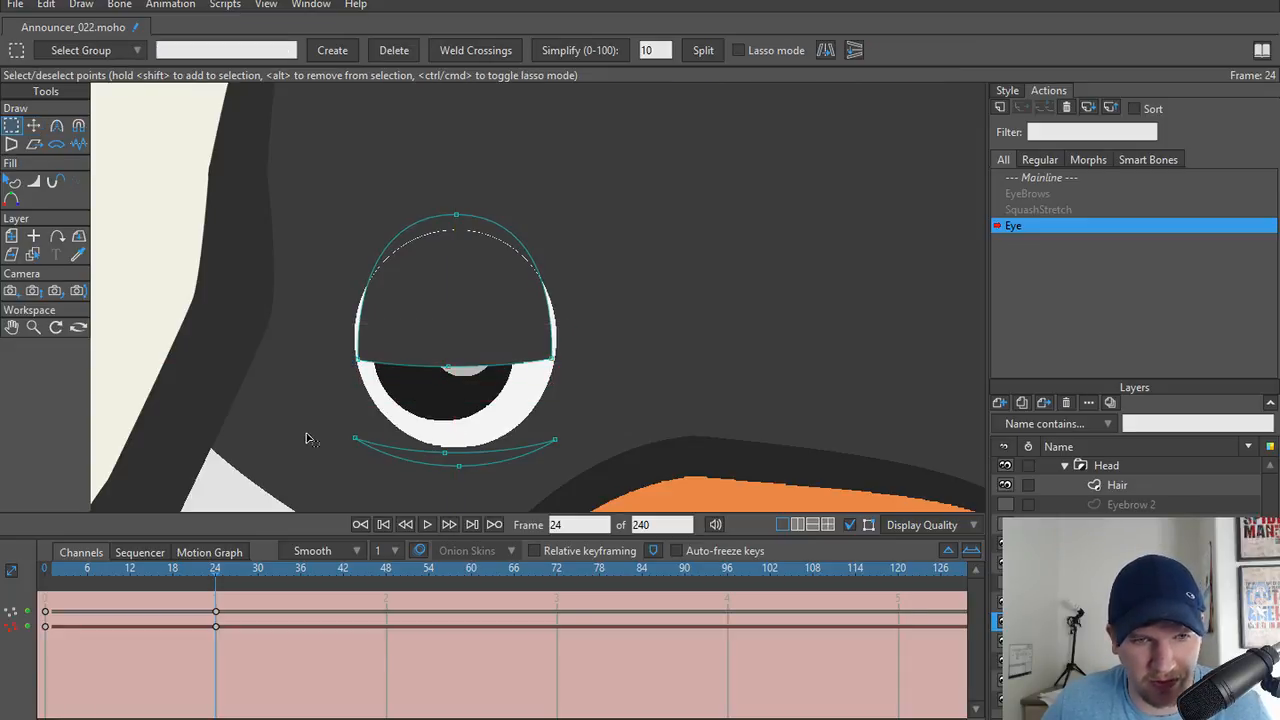
drag(307, 435, 604, 466)
key(t)
drag(462, 444, 426, 344)
Line up the upper and lower lid corner points on both sides of the left-hand eye at frame 24.
scroll(468, 390, up, 3)
click(419, 354)
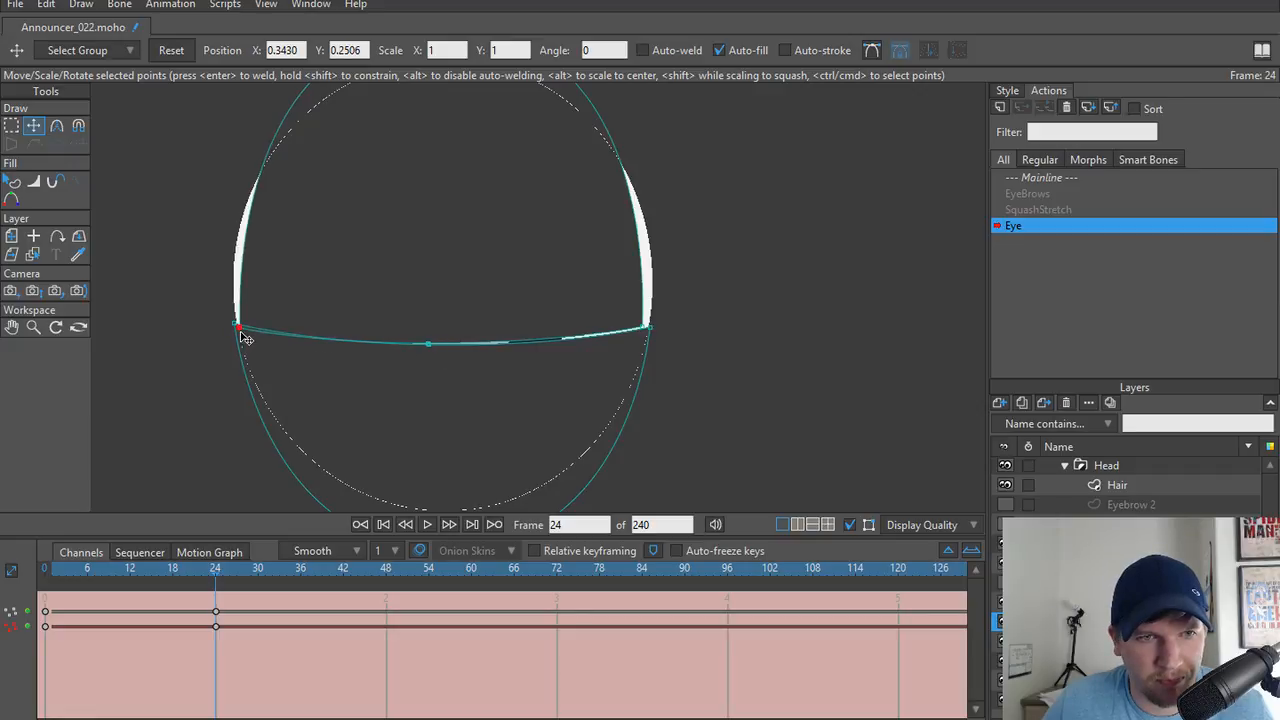
drag(241, 334, 240, 334)
mouse_move(645, 338)
mouse_down()
mouse_move(664, 334)
mouse_move(652, 335)
mouse_up()
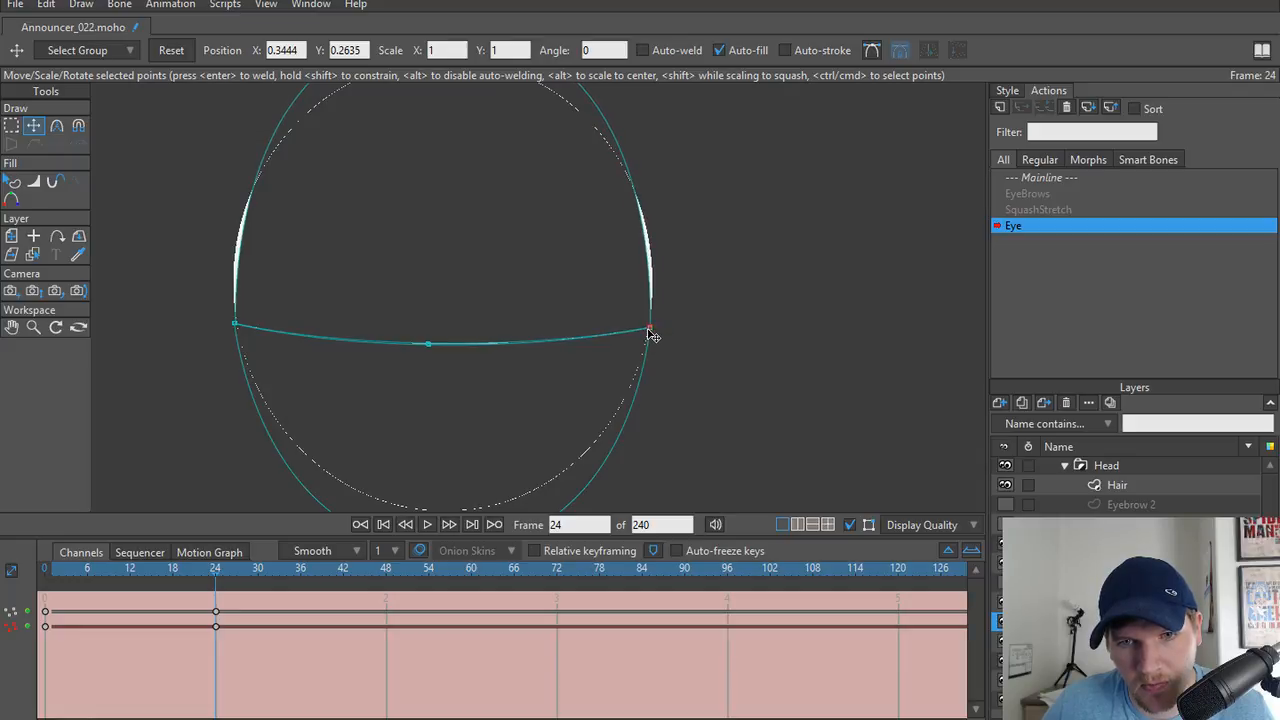
Widen the left-hand eye's closed lid edges together on both sides so they extend past the eye white at frame 24.
scroll(444, 335, down, 2)
drag(268, 303, 614, 377)
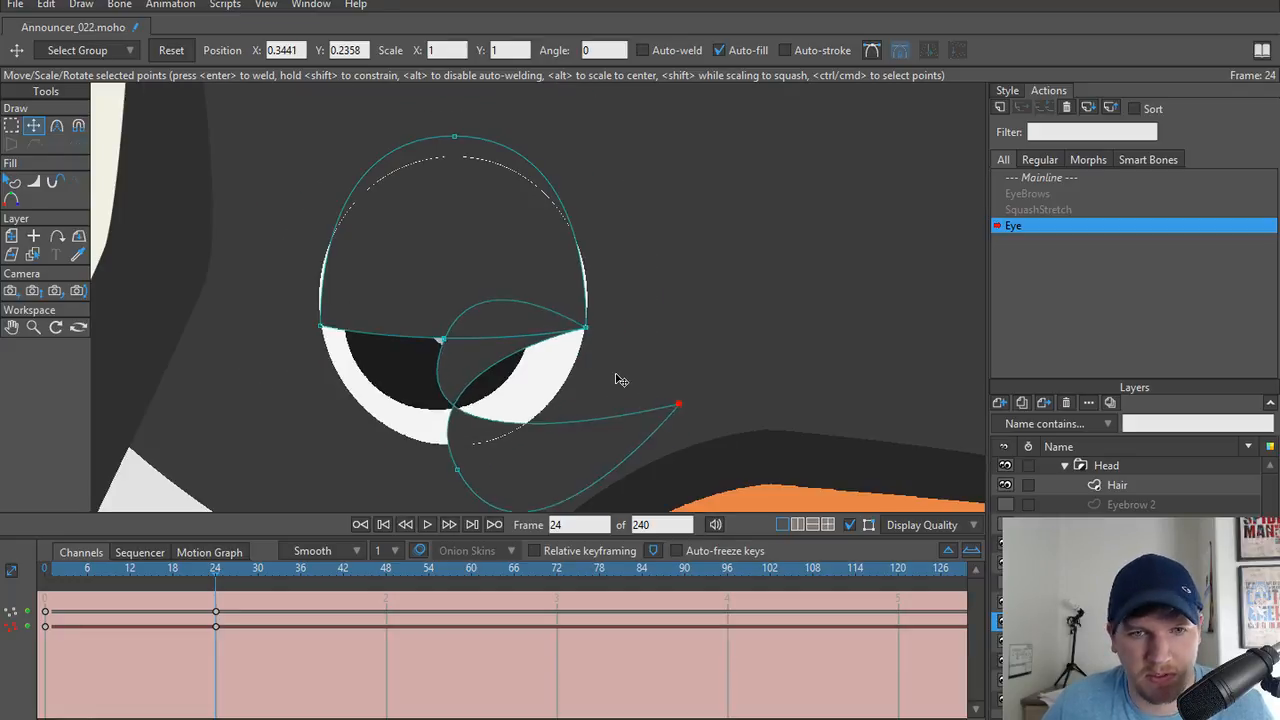
key(ctrl+z)
key(g)
drag(226, 300, 730, 394)
key(t)
drag(587, 337, 594, 338)
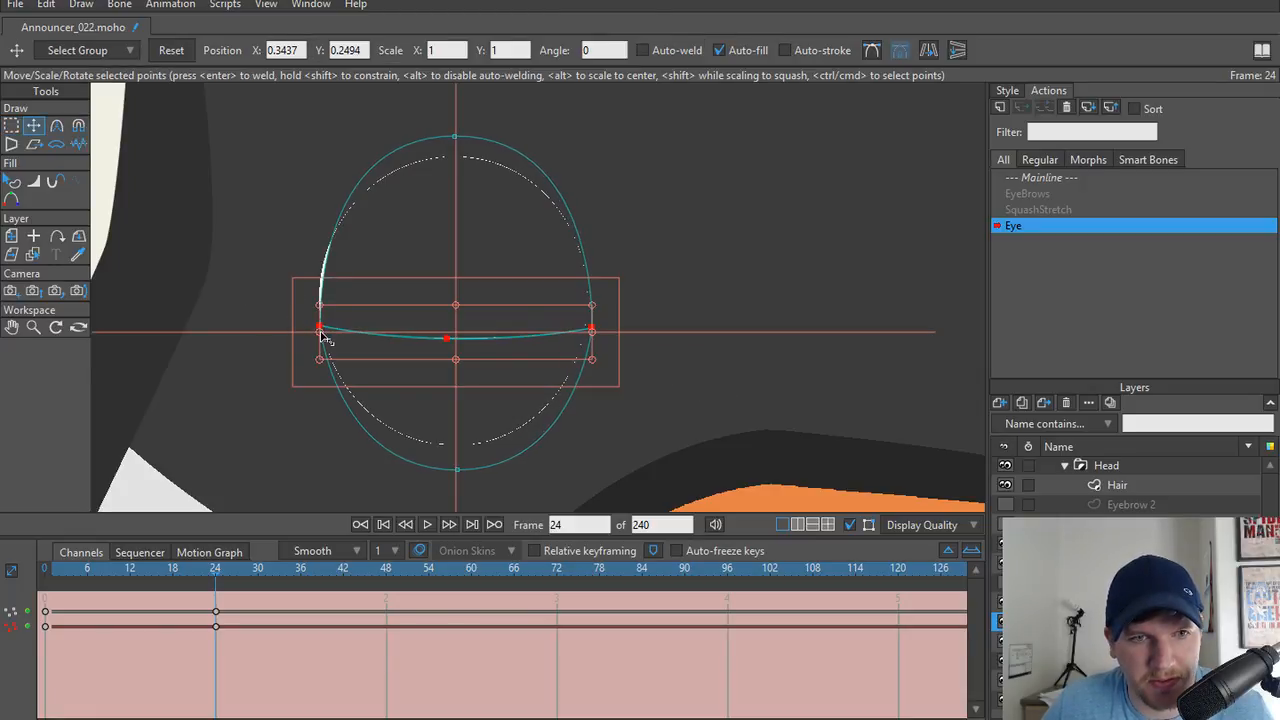
drag(320, 336, 312, 336)
Render the partly closed left-hand eye at frame 15 to check its look.
drag(206, 568, 155, 590)
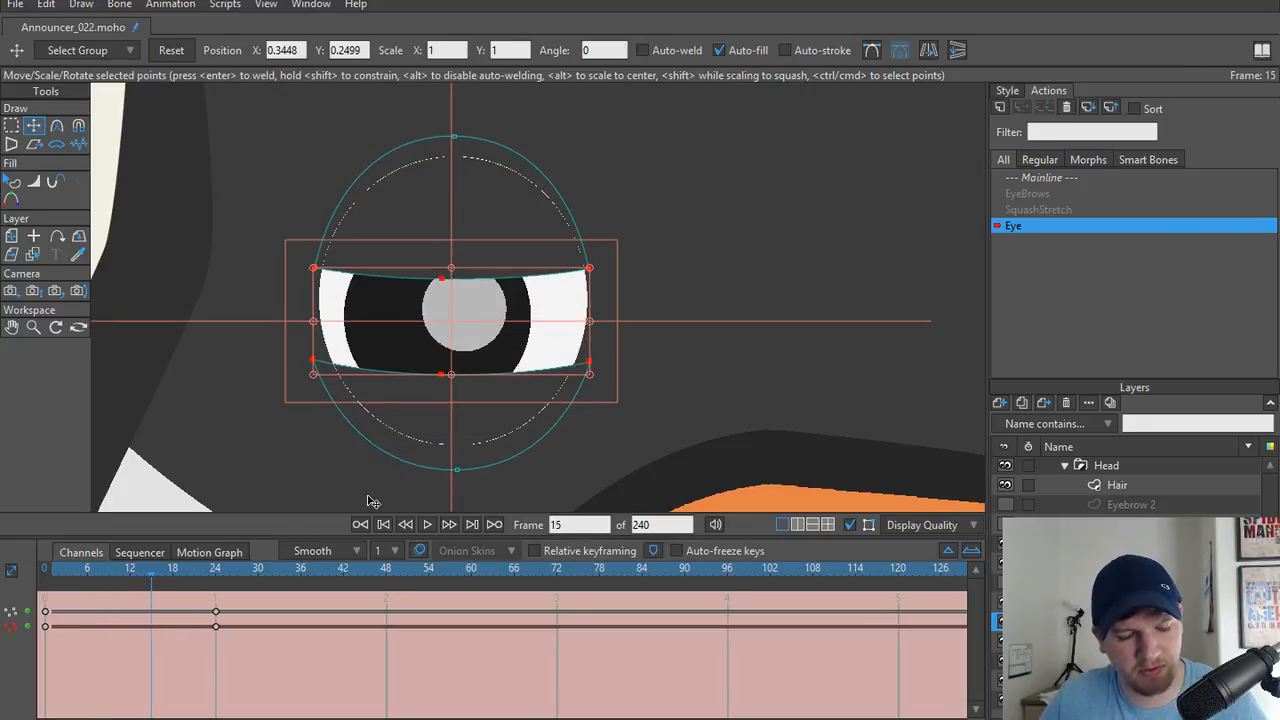
key(ctrl+r)
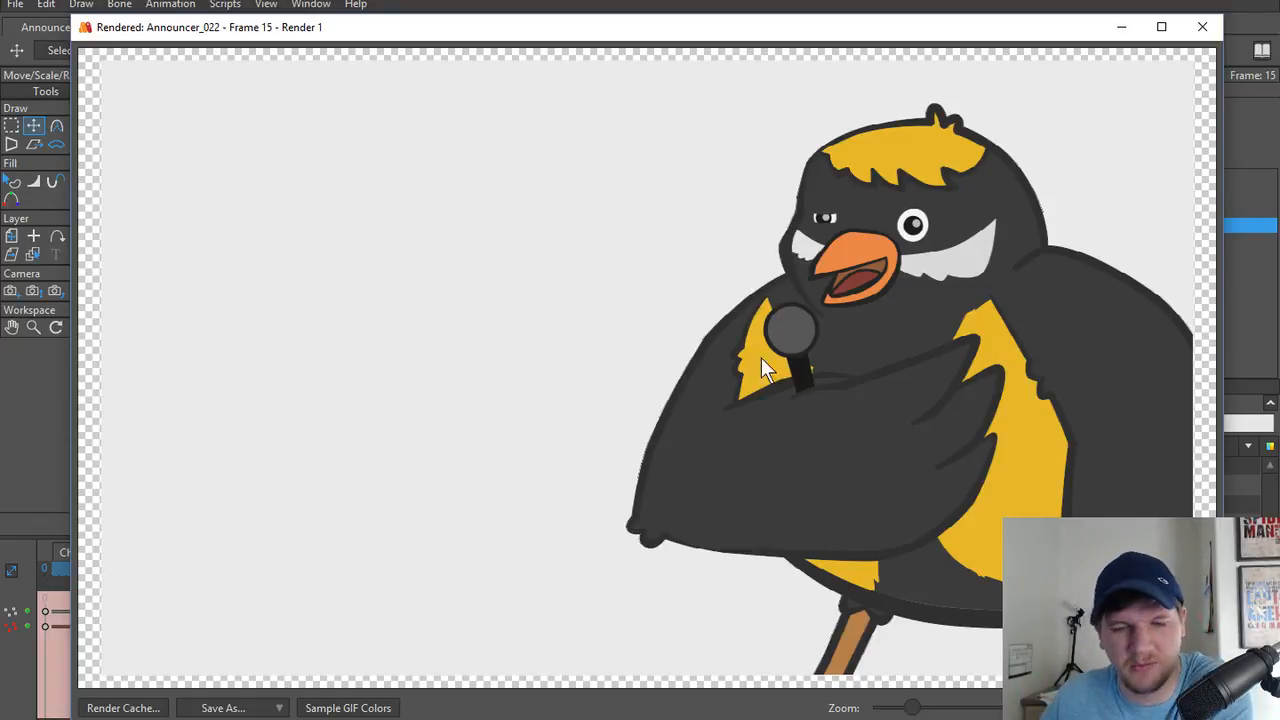
Switch to the web browser and search Google for "cartoon squint".
drag(1279, 300, 474, 113)
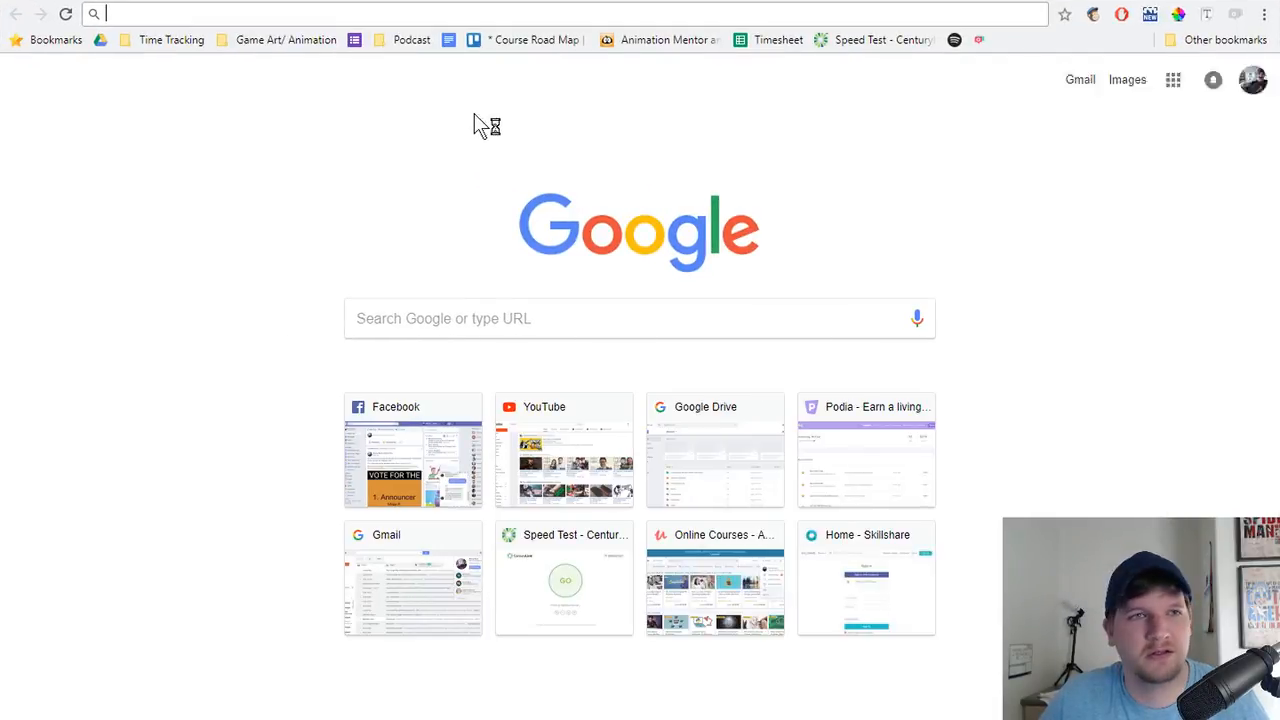
text(cartoon)
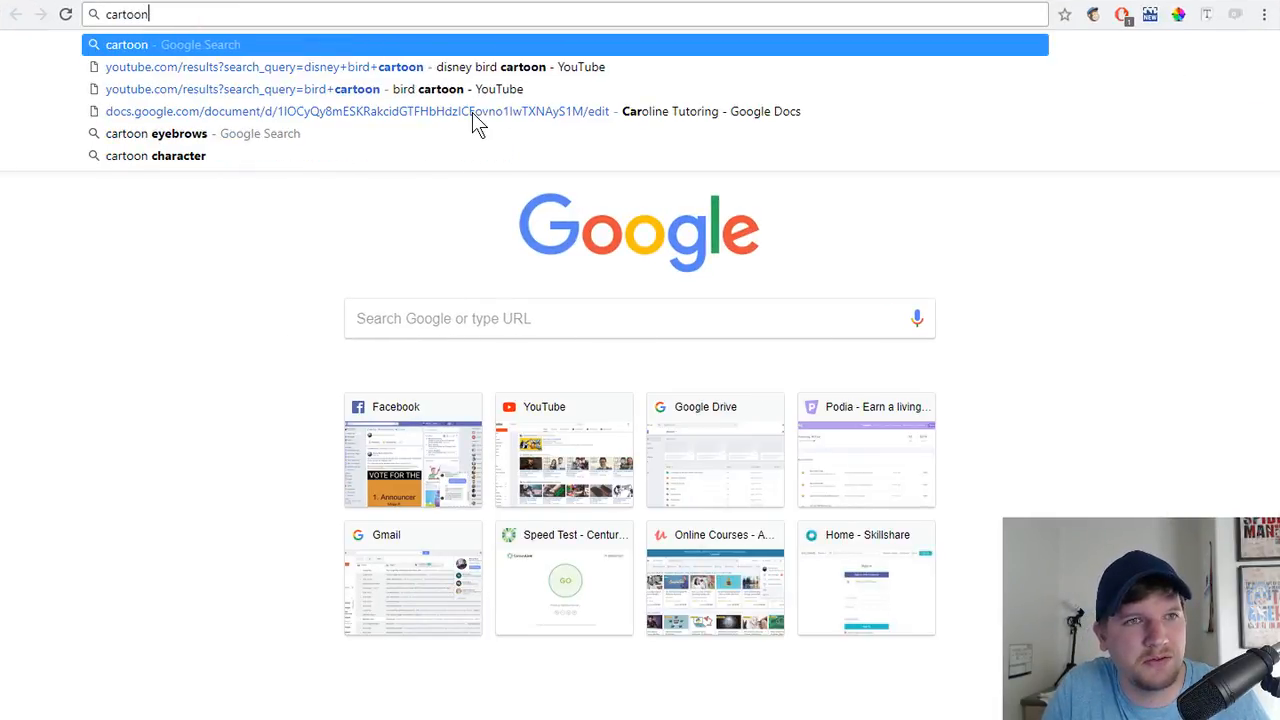
text( squi)
key(BackSpace)
key(BackSpace)
key(BackSpace)
text(squint)
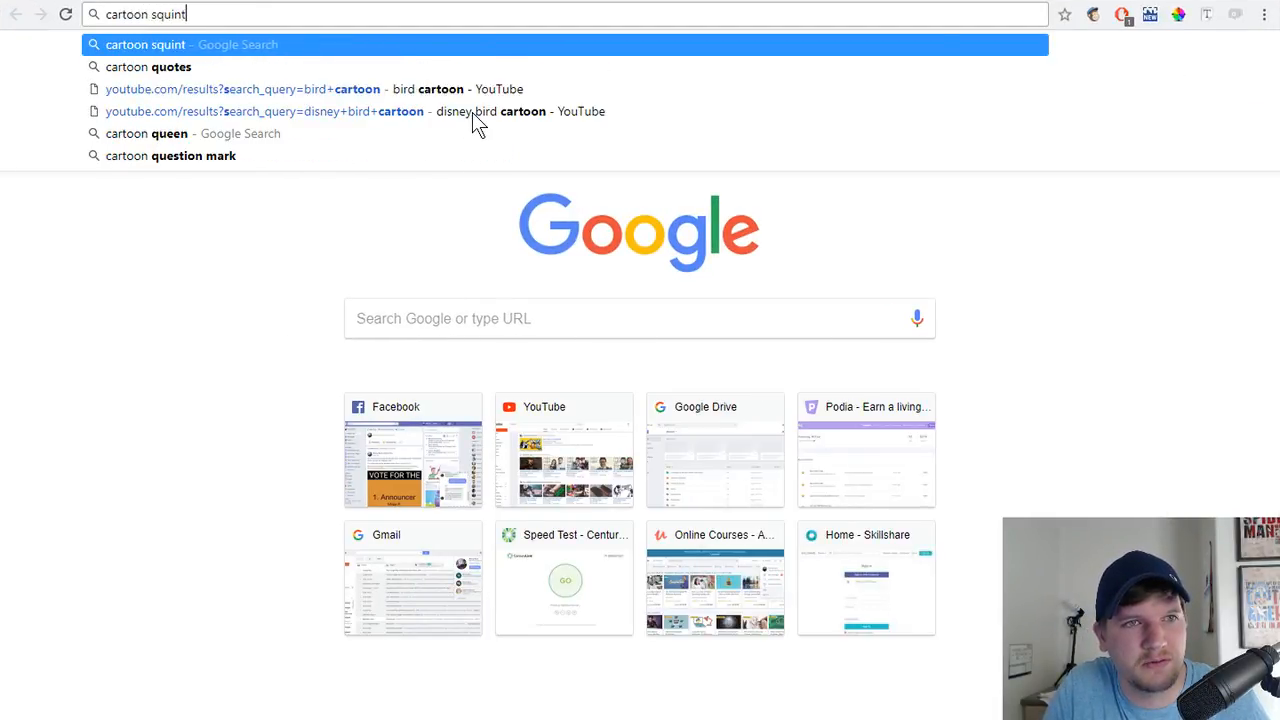
key(Return)
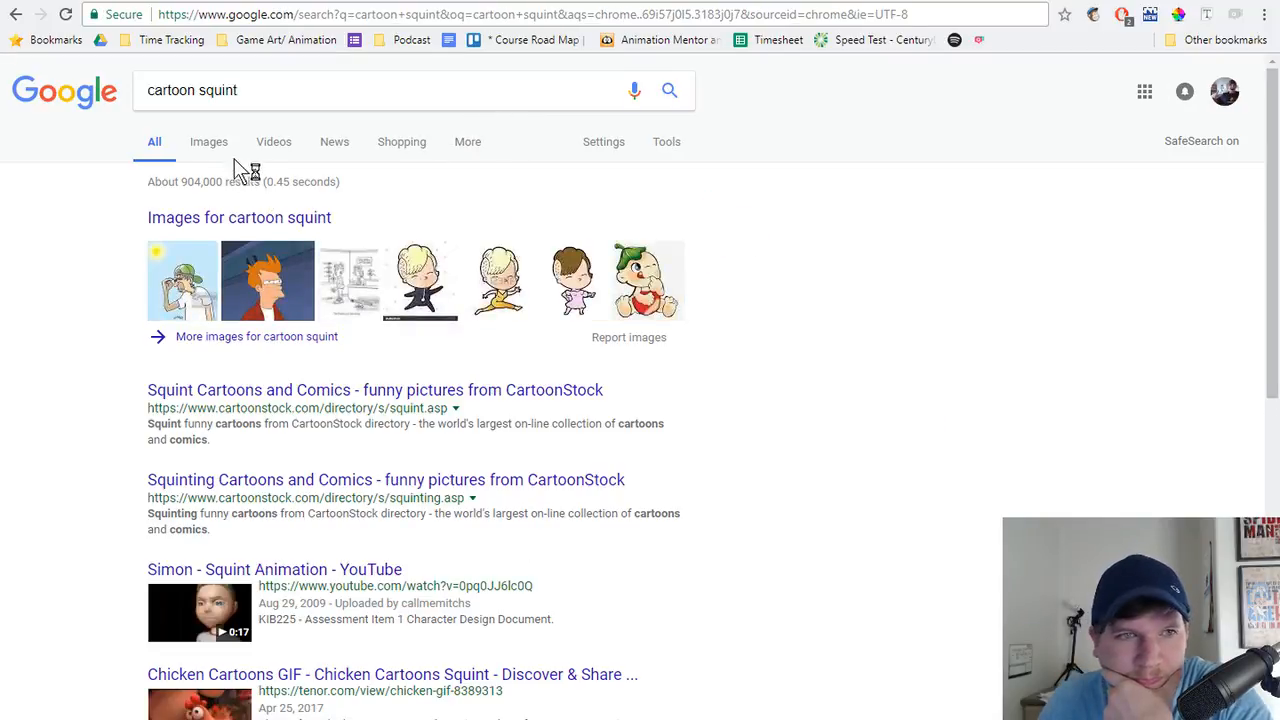
Show the image results for the squint search and examine the Futurama Squinting GIF as an eyelid reference.
click(208, 141)
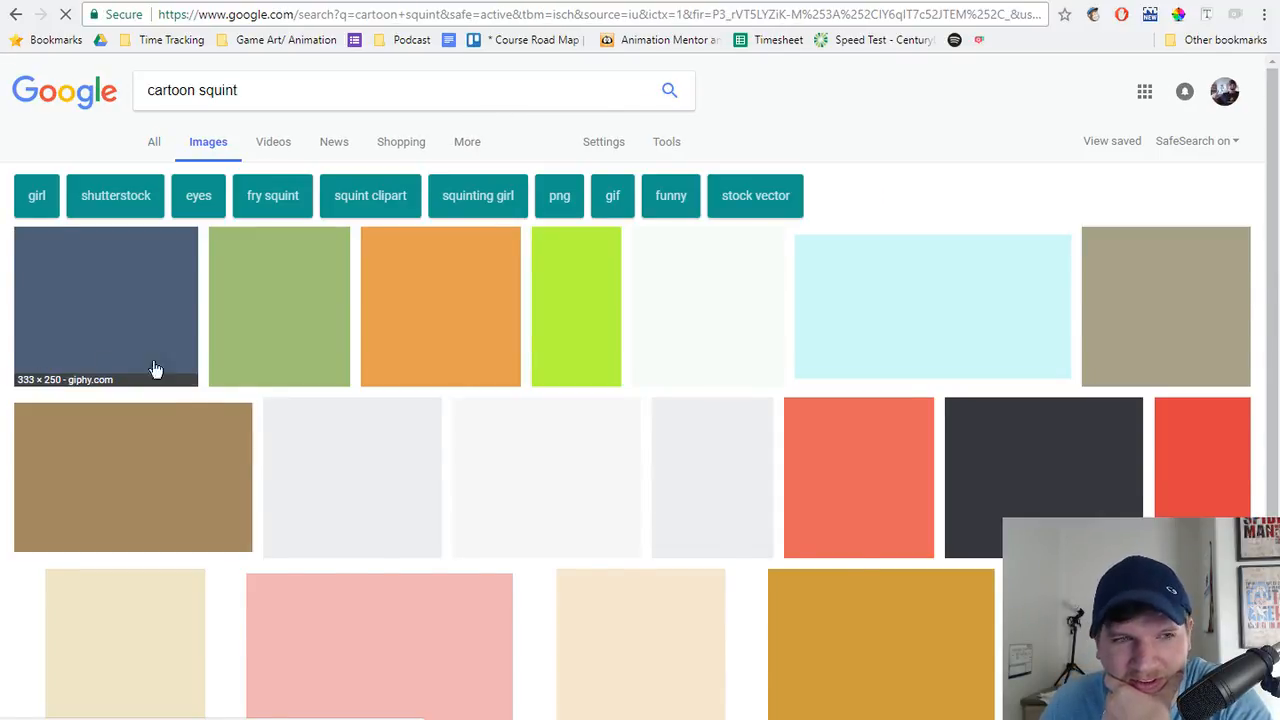
click(155, 370)
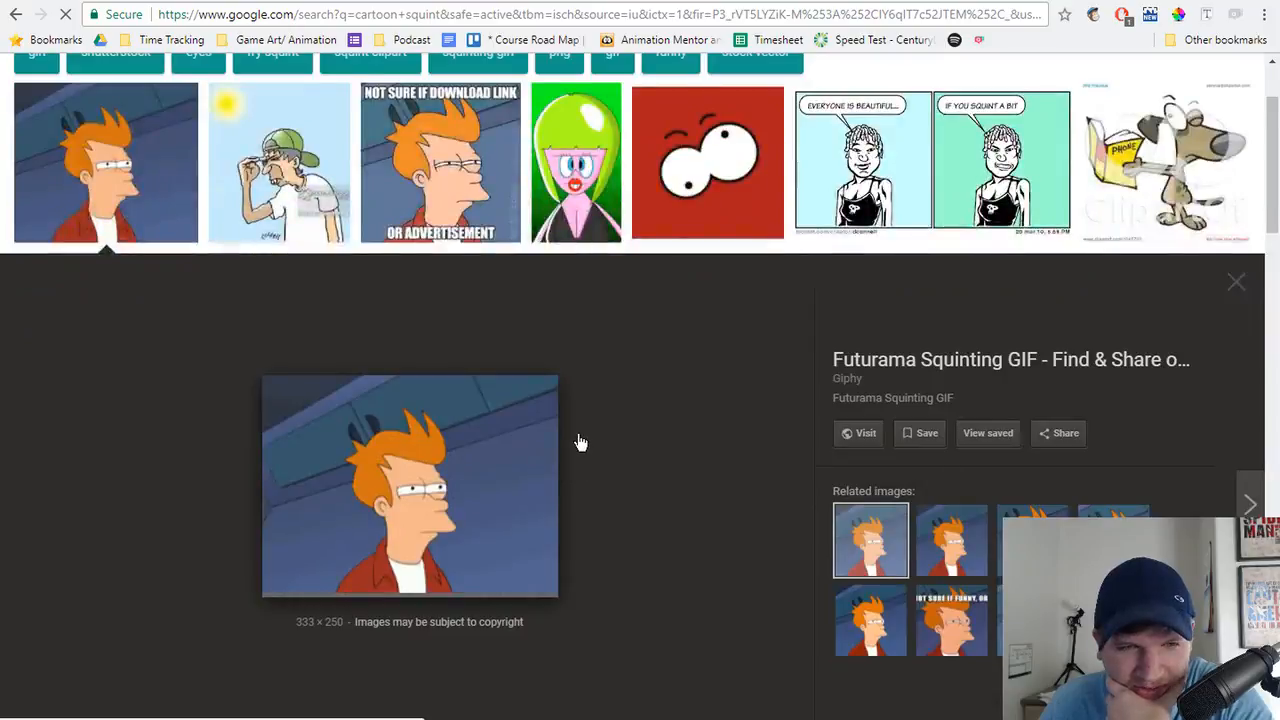
scroll(580, 442, down, 1)
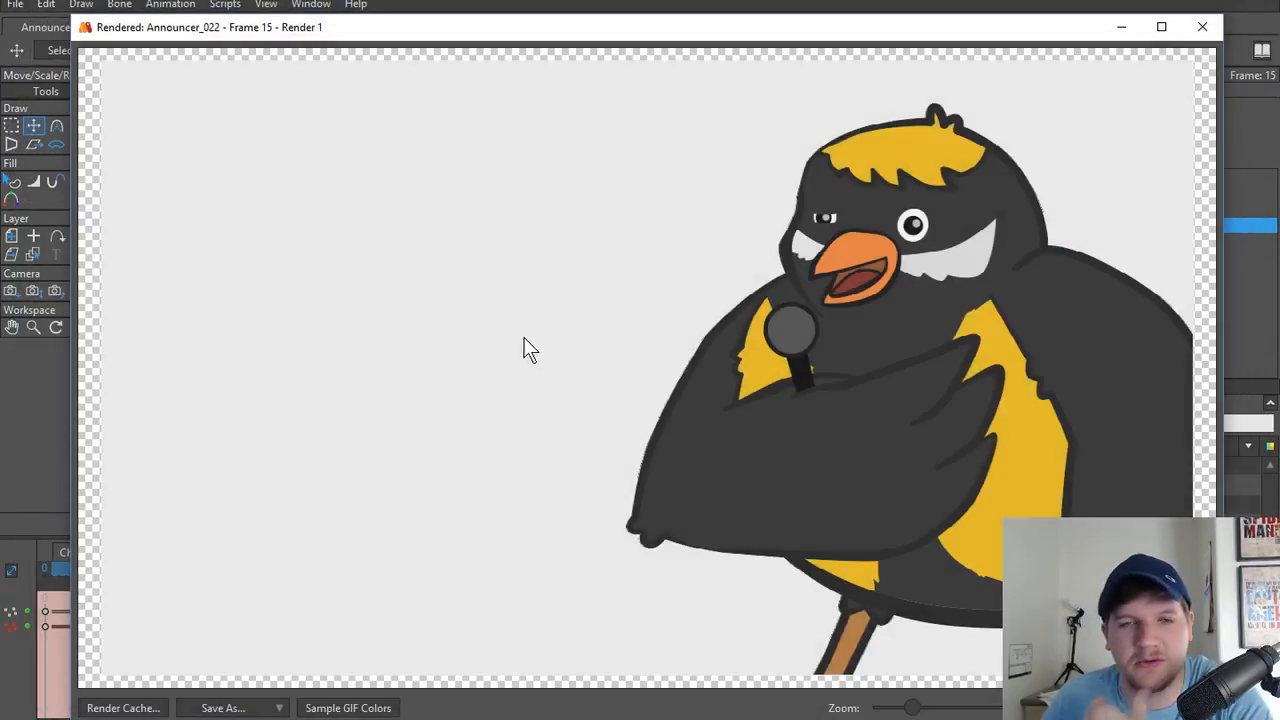
Back in Moho, close the render and raise the midpoints of the left-hand eye's upper and lower lid edges into upward arches at frame 17.
scroll(530, 350, up, 1)
click(1218, 32)
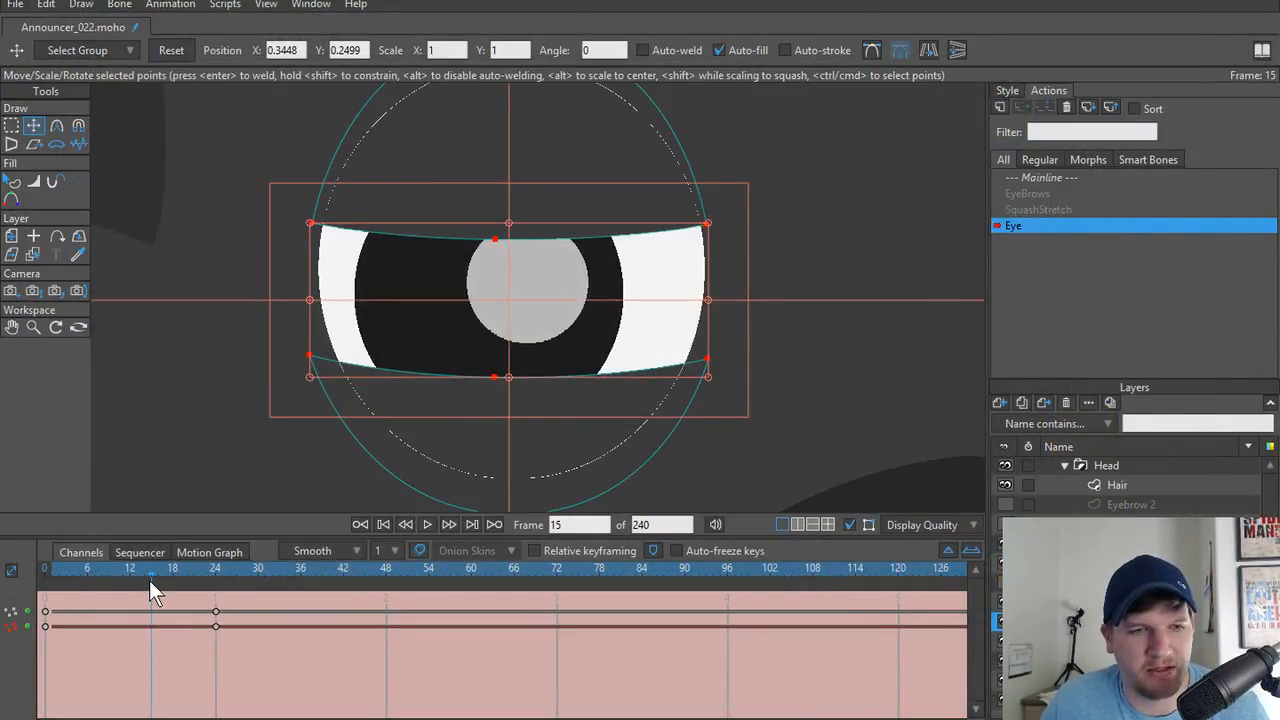
mouse_move(149, 580)
mouse_down()
mouse_move(211, 573)
mouse_move(166, 573)
mouse_up()
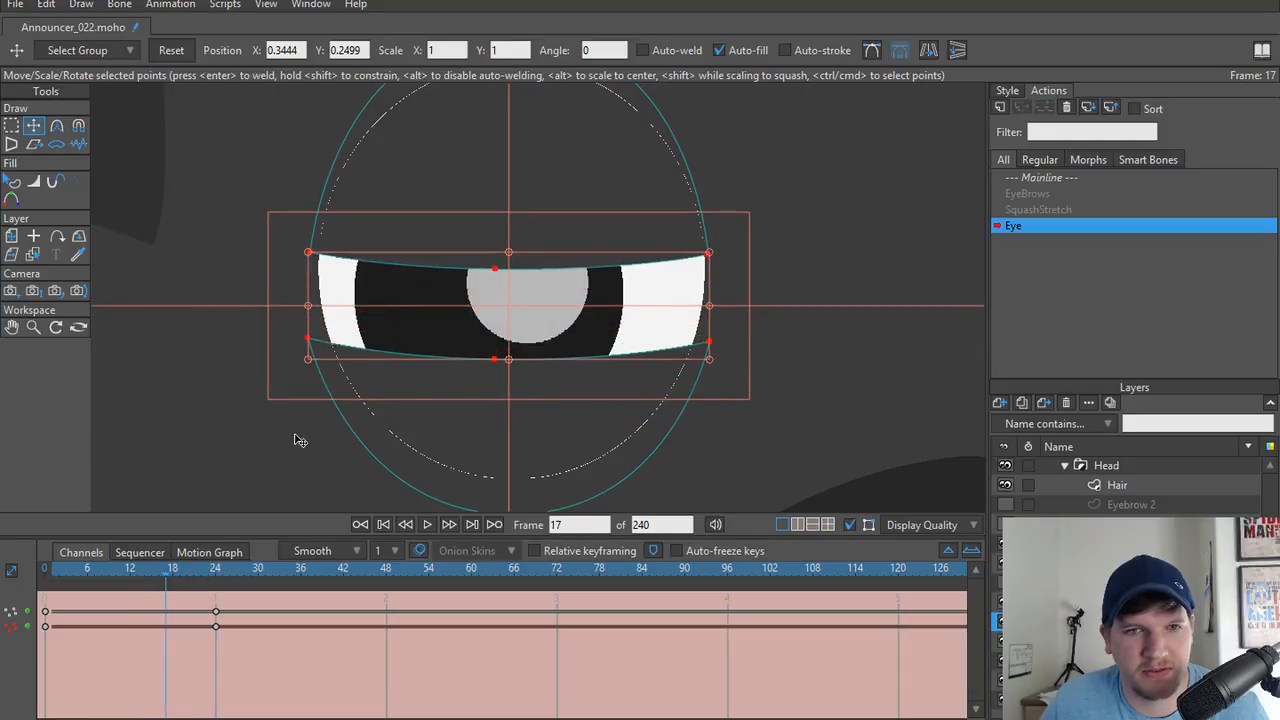
click(494, 268)
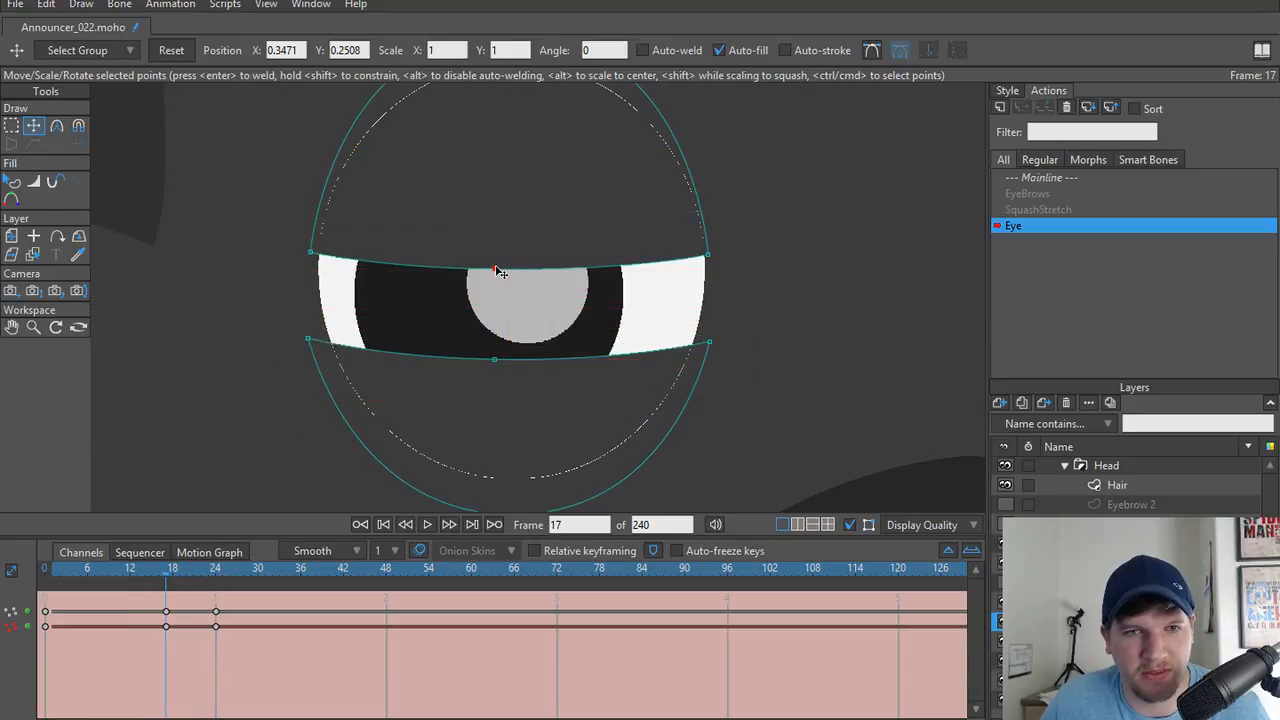
drag(500, 268, 508, 235)
drag(495, 361, 501, 330)
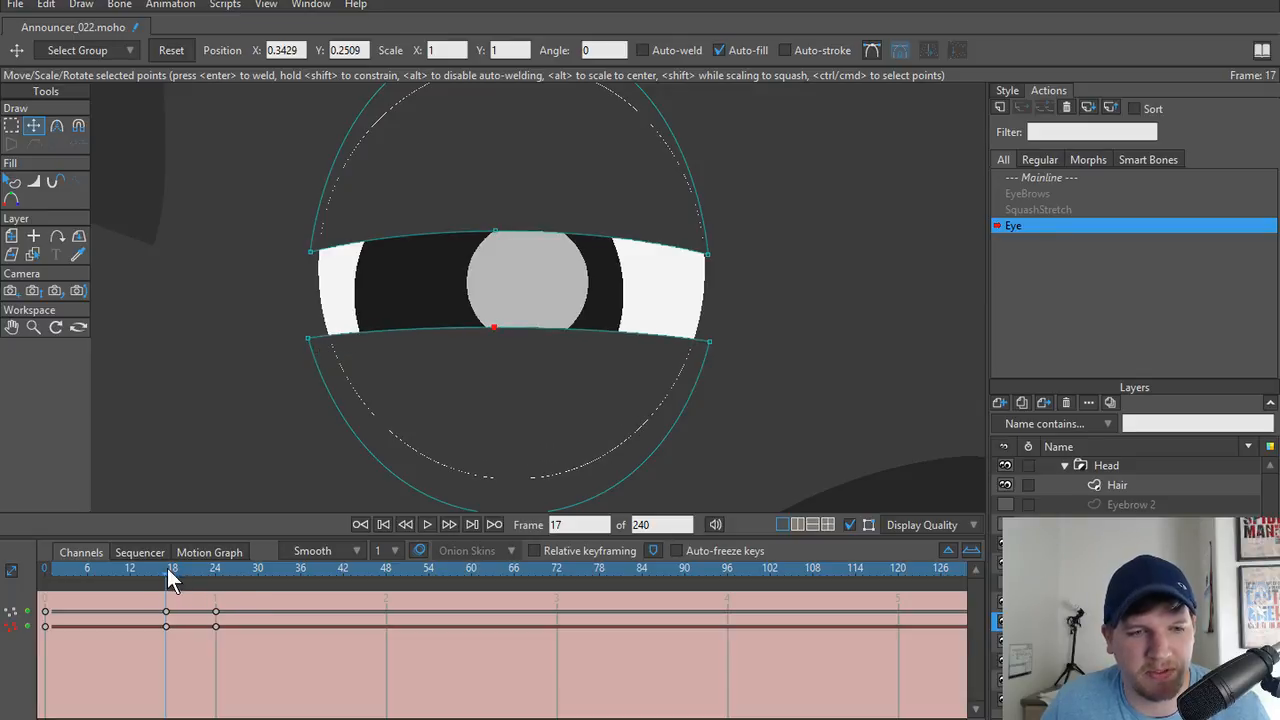
Review the left-hand eye's closing motion back to frame 1 and freeze all eyelid point keys at frame 1.
drag(167, 568, 215, 587)
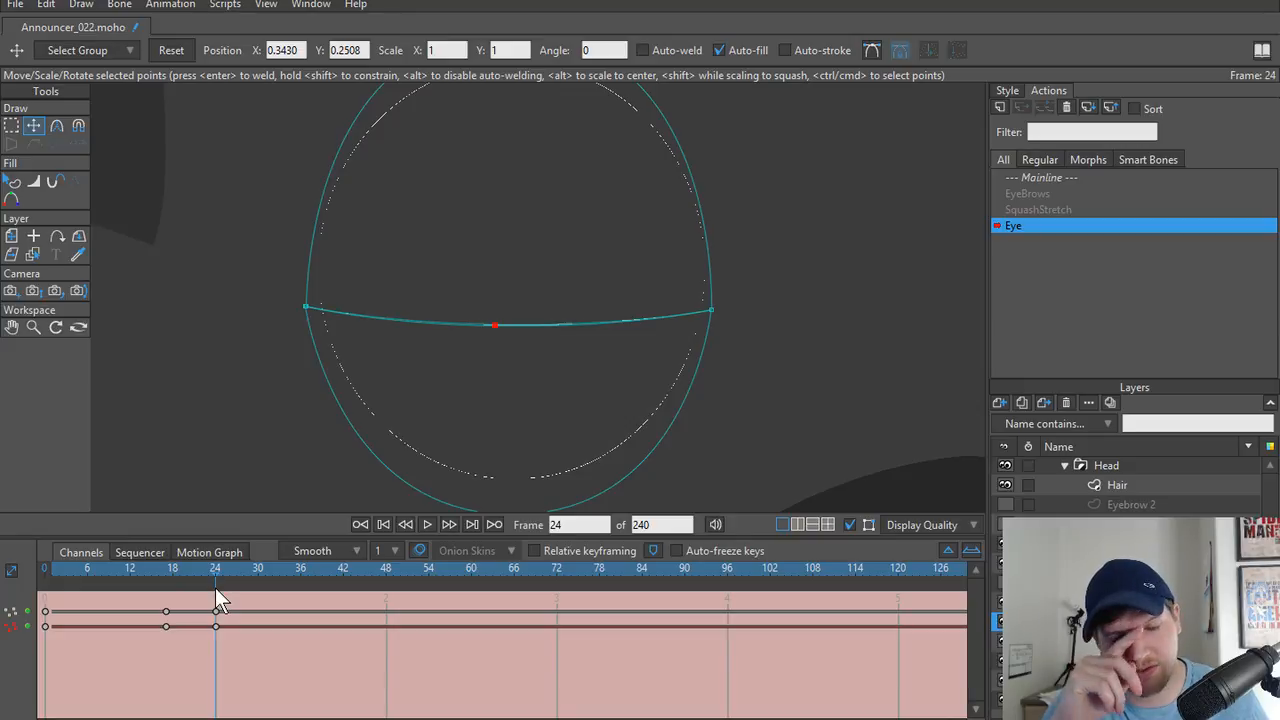
click(150, 571)
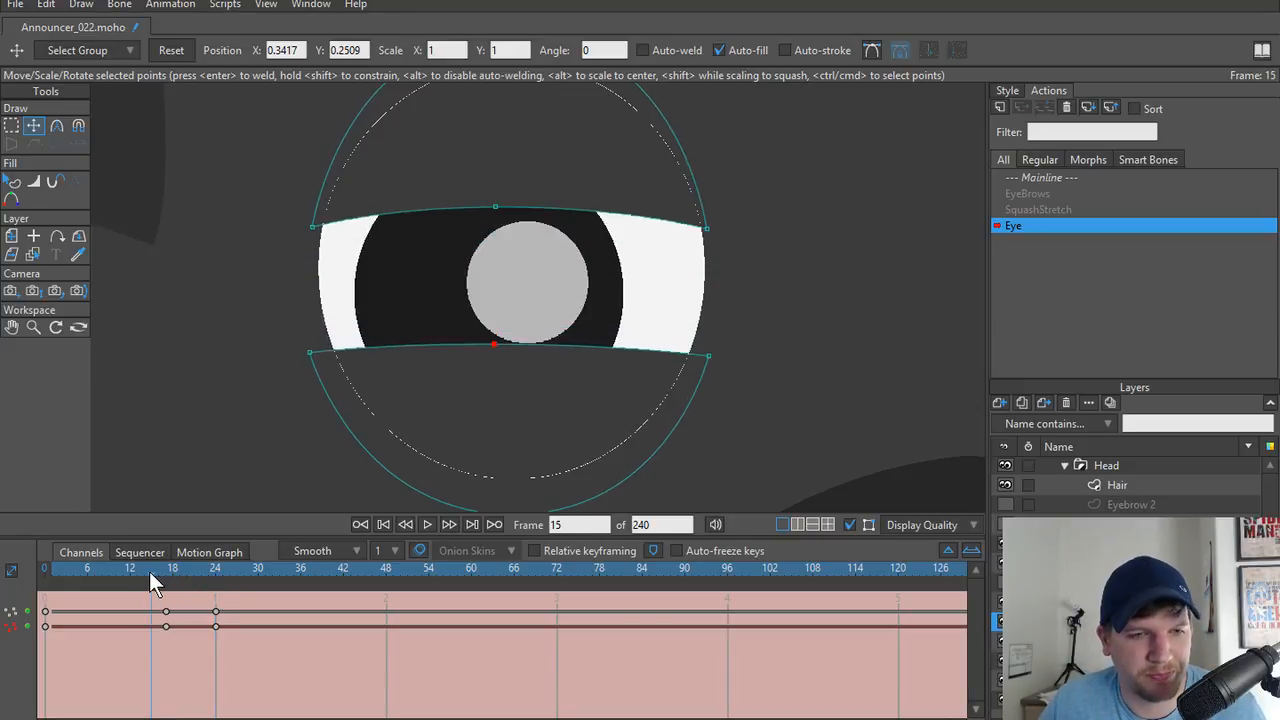
drag(149, 571, 54, 580)
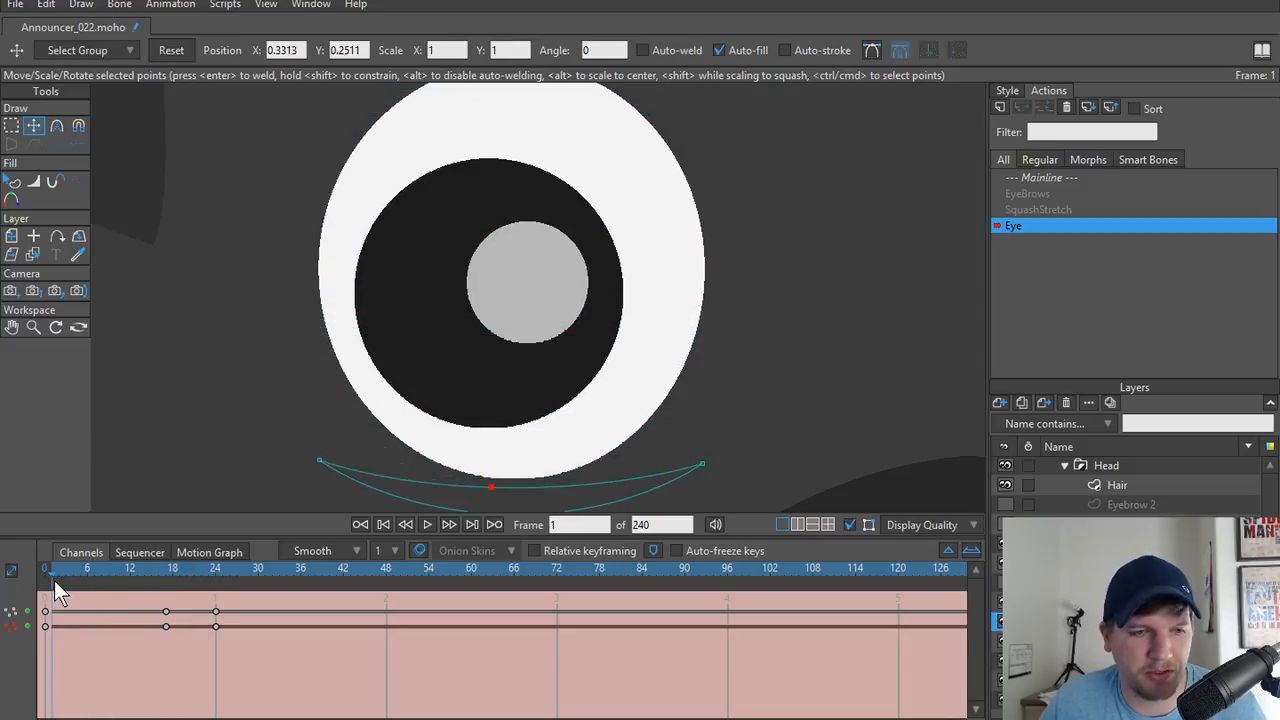
key(ctrl+f)
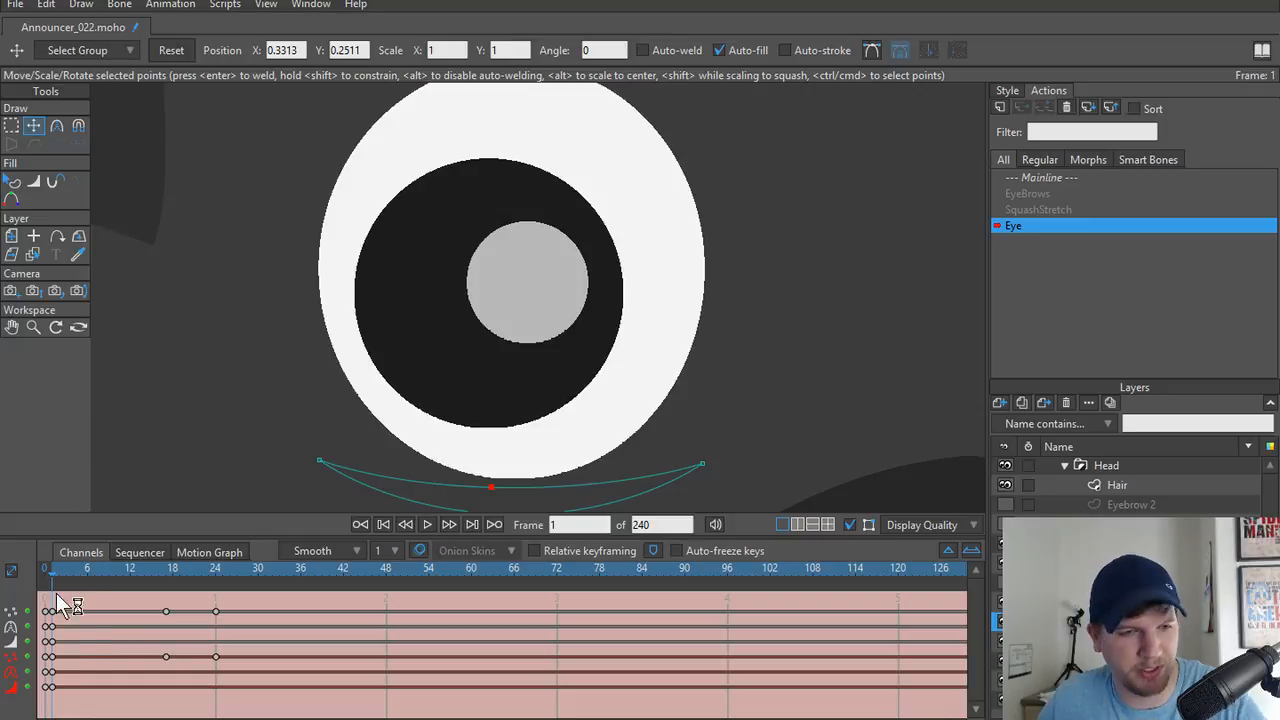
Render frame 17 to check the squinting left-hand eye on the whole character, and close the render.
drag(50, 563, 163, 575)
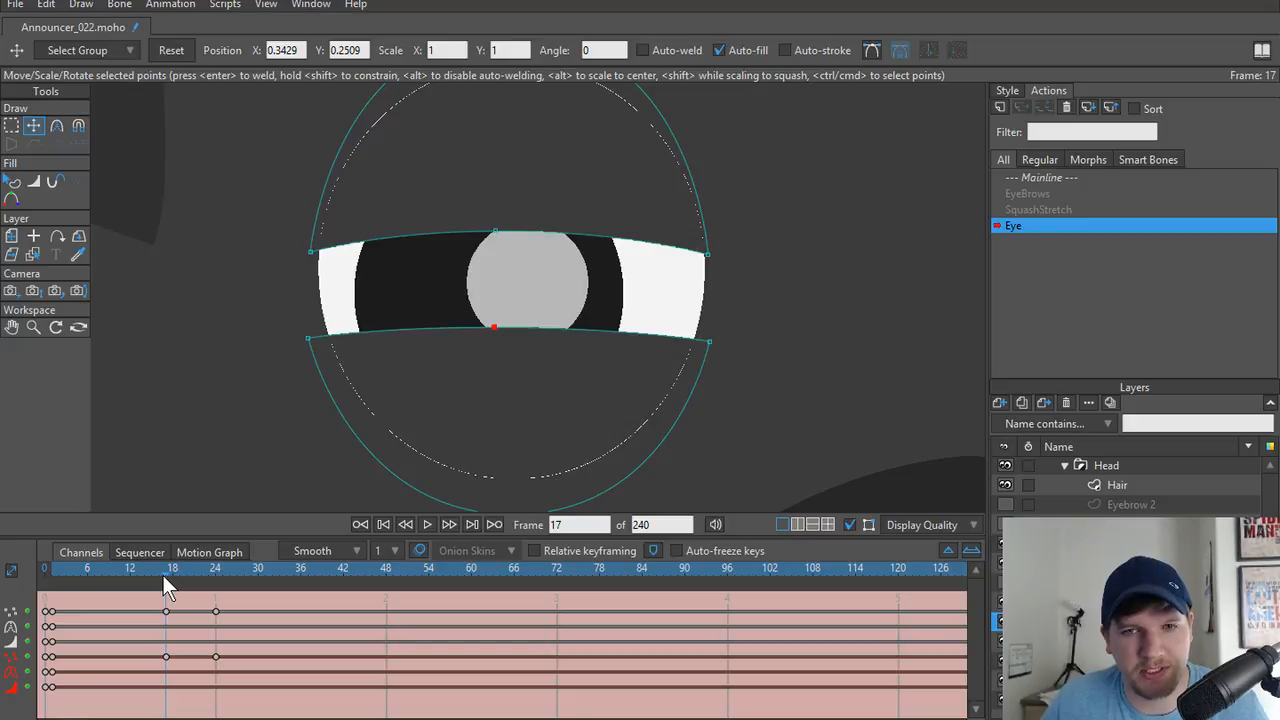
scroll(424, 388, down, 3)
scroll(424, 388, down, 2)
key(ctrl+r)
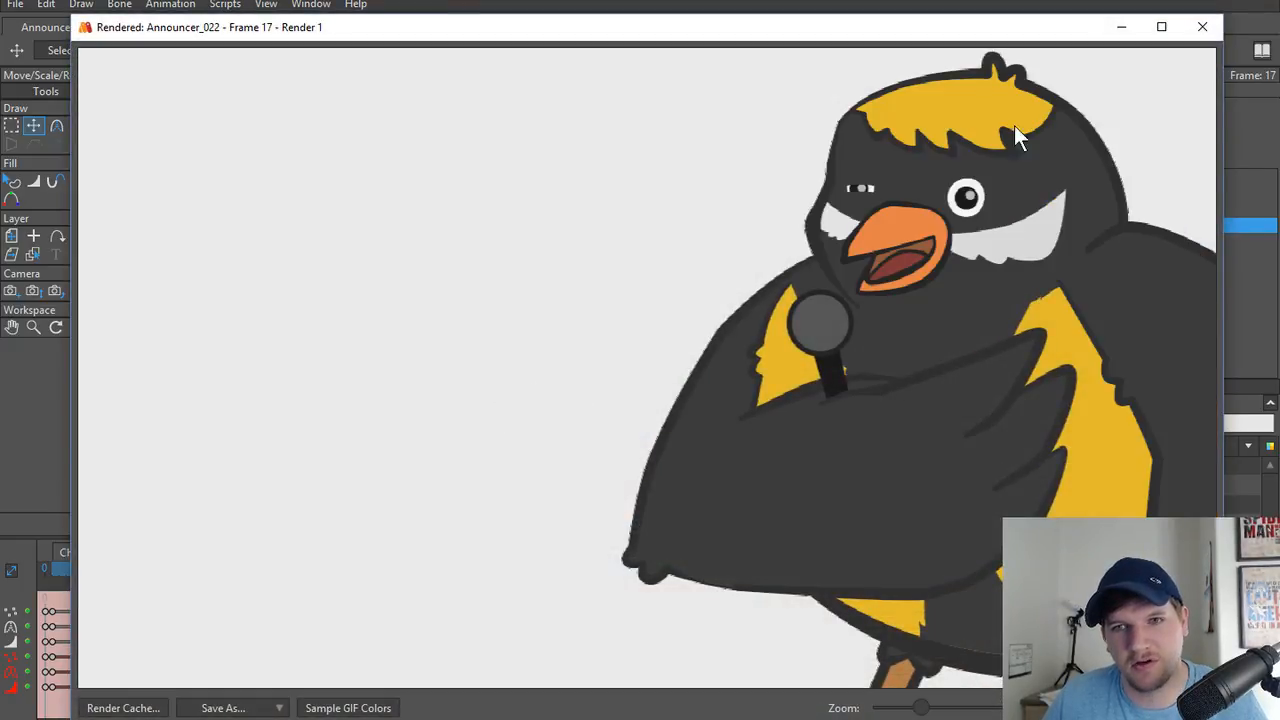
click(1201, 27)
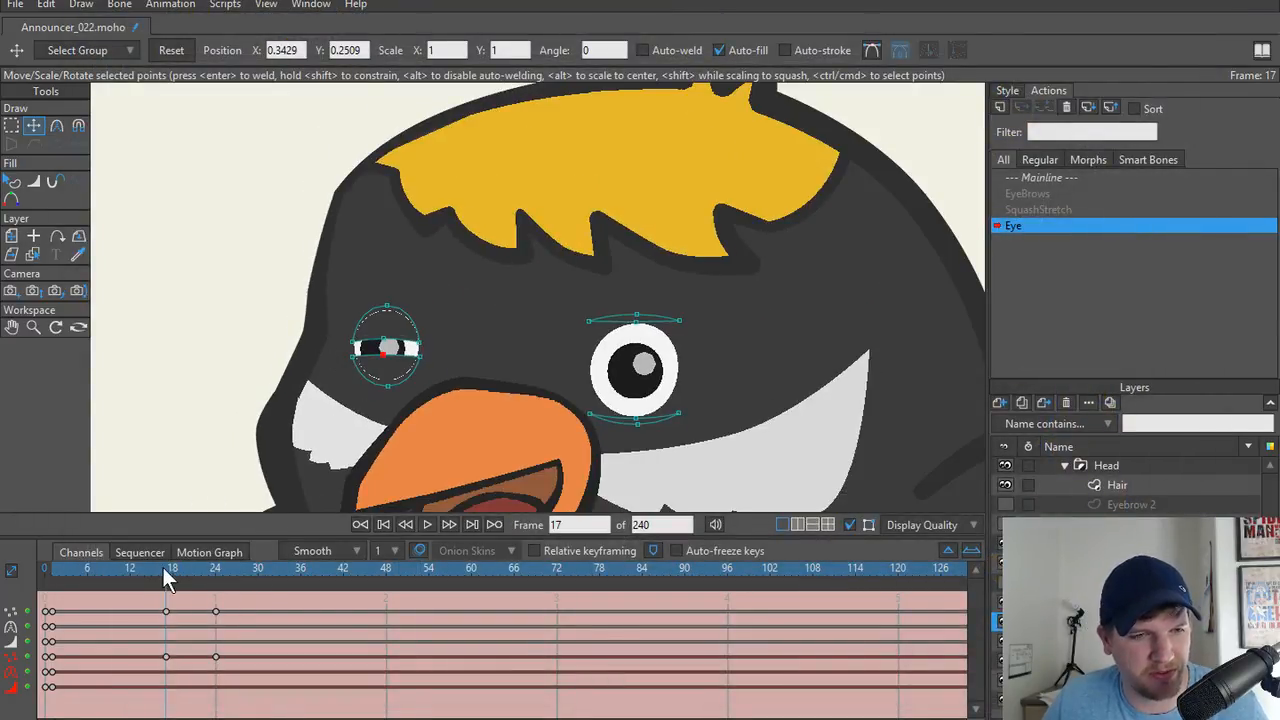
At frame 24, lower the corners and midpoint of the right-hand eye's upper lid edge to about the middle of the eye white.
drag(163, 567, 52, 586)
scroll(650, 392, up, 2)
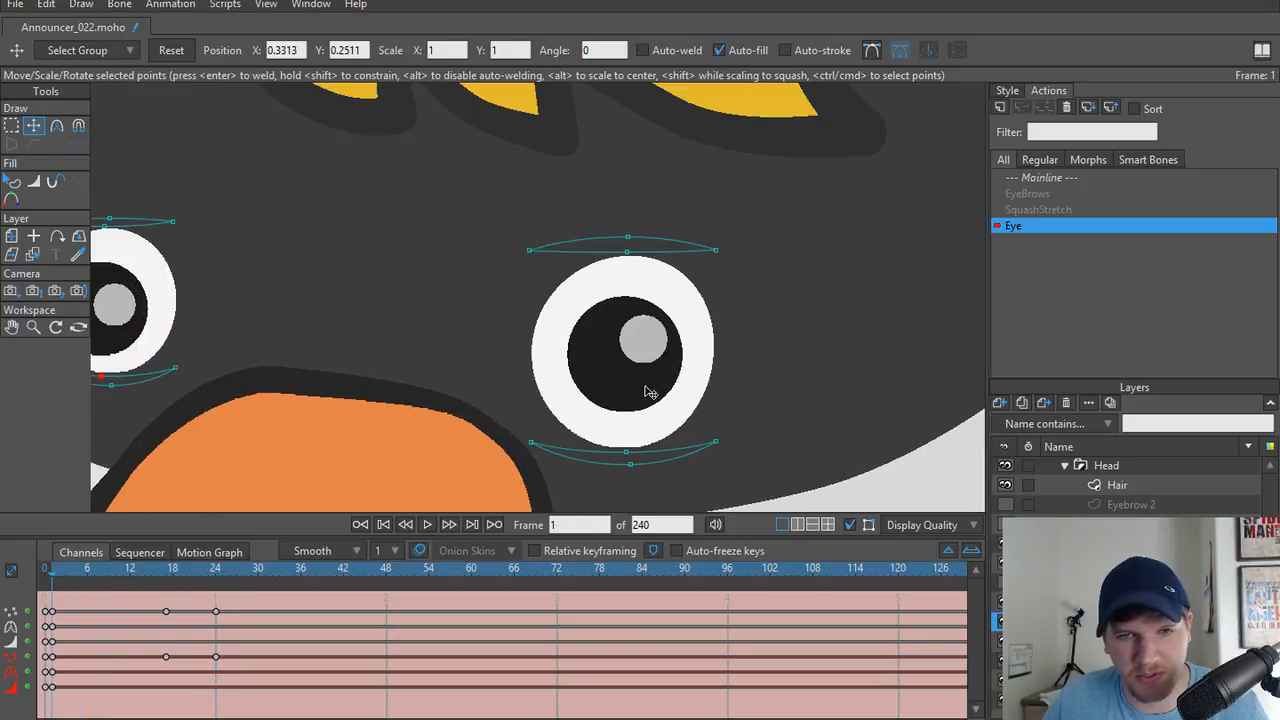
scroll(560, 310, up, 2)
key(g)
drag(492, 232, 838, 290)
key(t)
scroll(665, 271, down, 3)
scroll(661, 250, up, 2)
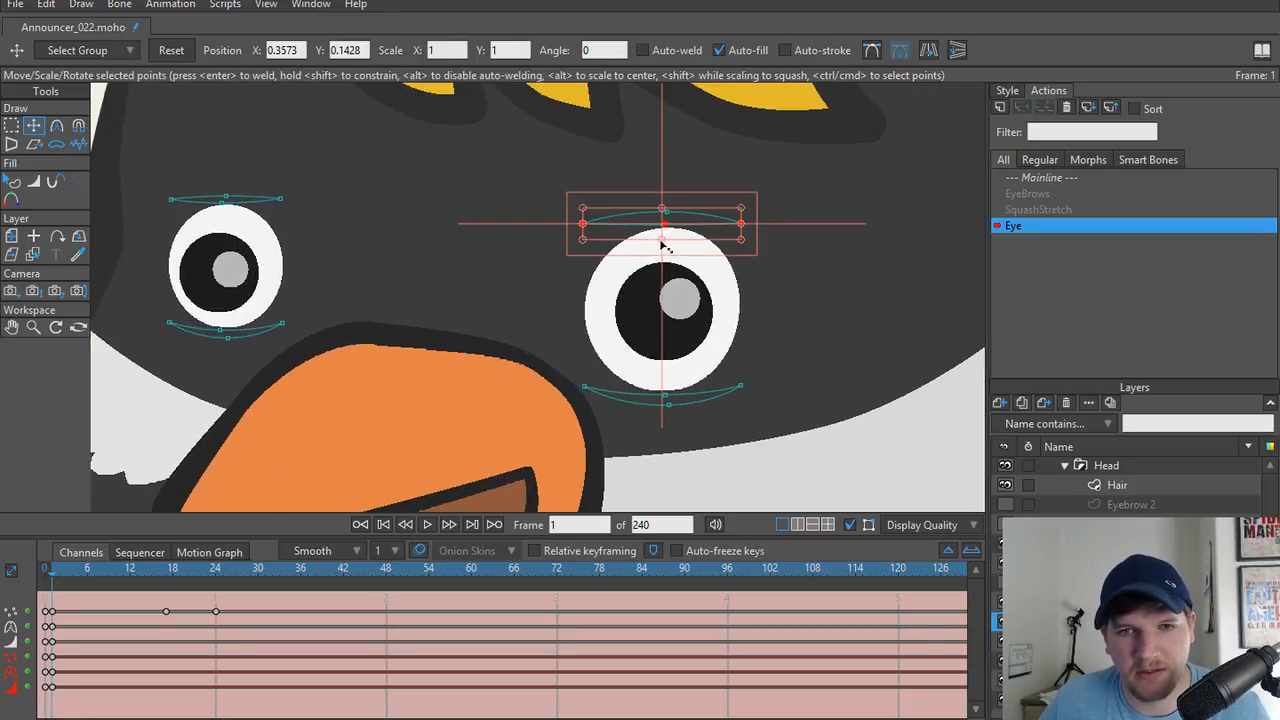
drag(670, 227, 680, 329)
key(ctrl+z)
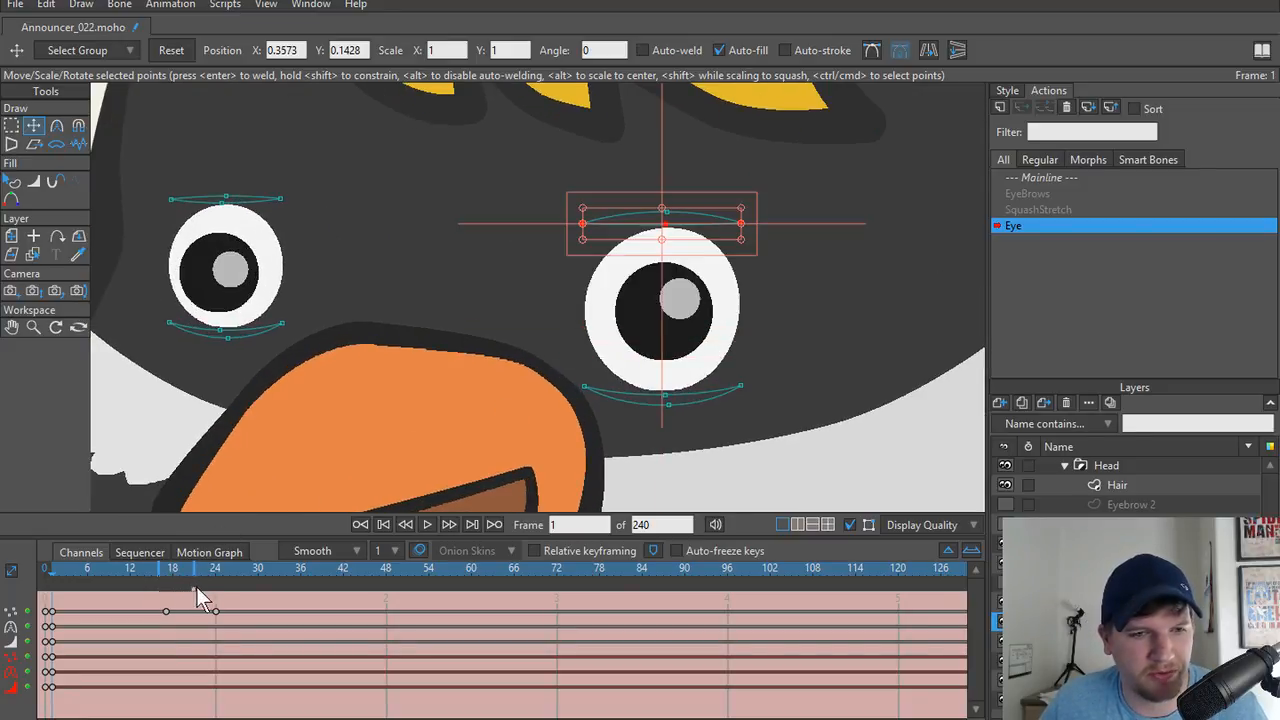
click(216, 568)
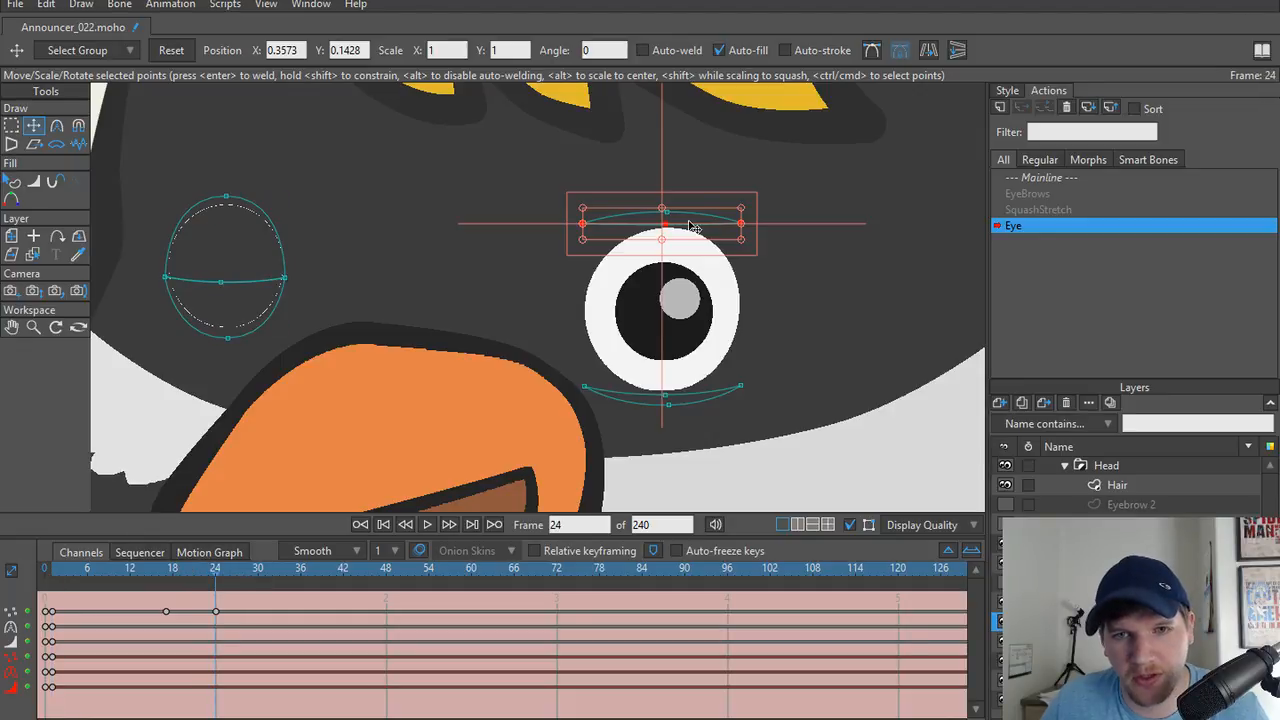
drag(690, 227, 686, 324)
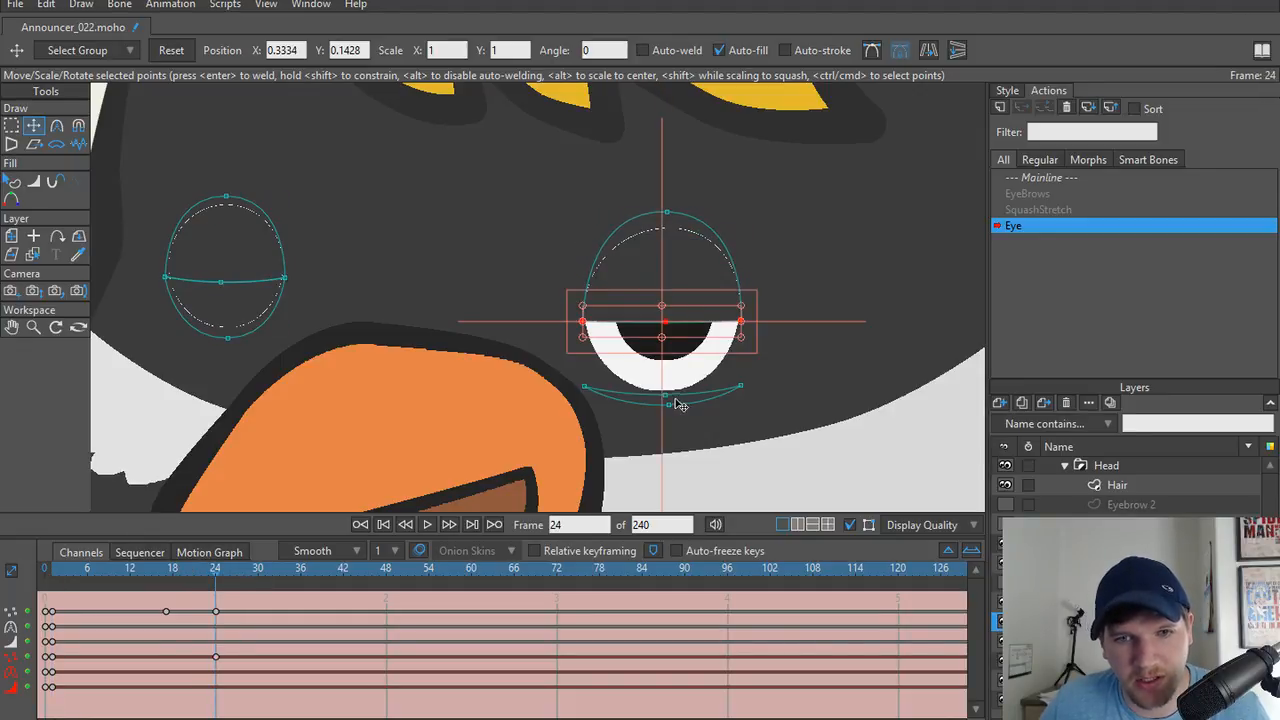
Raise the corners and midpoint of the right-hand eye's lower lid edge to the lowered upper lid at frame 24.
mouse_move(558, 380)
mouse_down()
mouse_move(612, 398)
mouse_move(790, 412)
mouse_up()
drag(677, 403, 683, 337)
scroll(683, 337, up, 4)
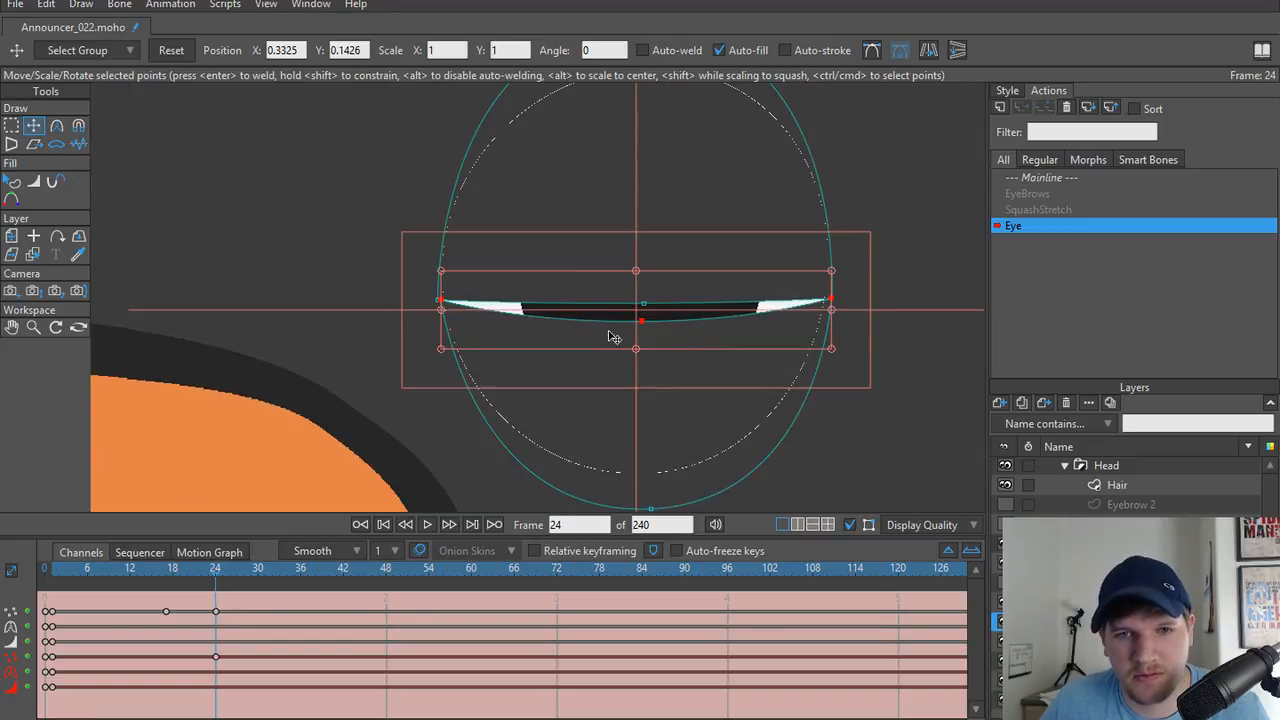
Line up the upper and lower lid corner points exactly on both sides of the right-hand eye at frame 24.
scroll(613, 337, up, 2)
drag(317, 280, 311, 268)
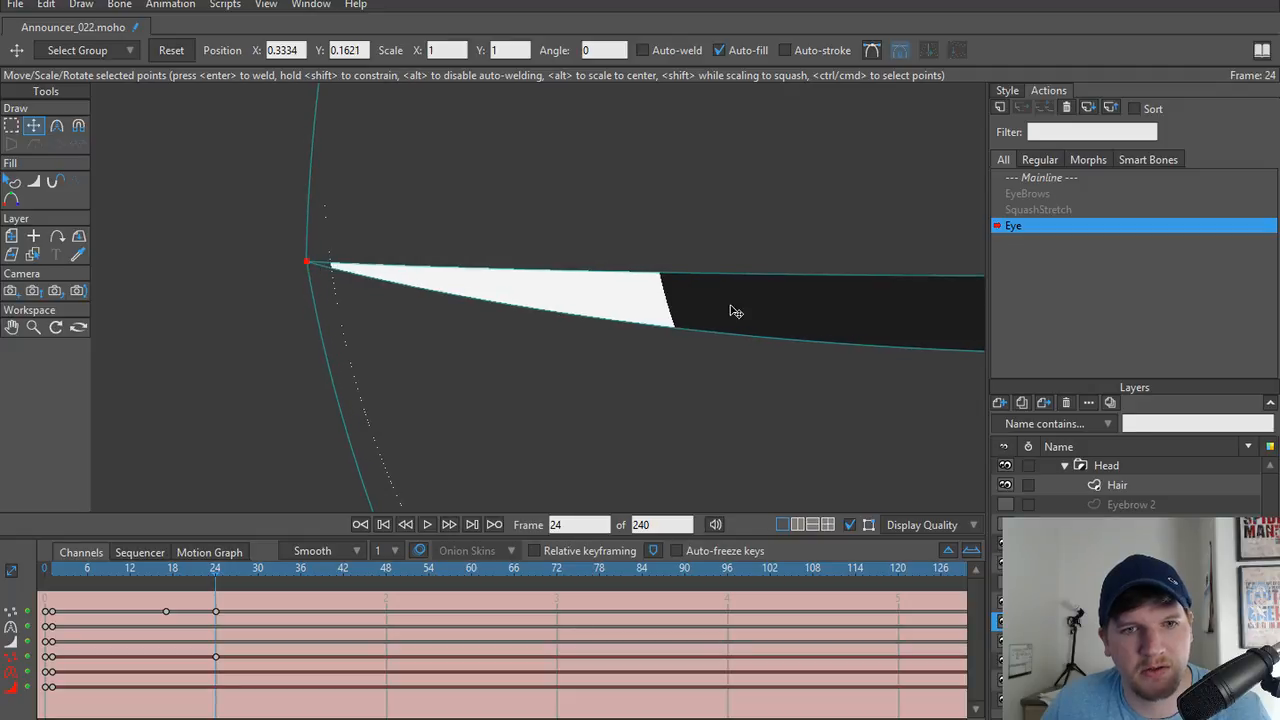
drag(735, 312, 205, 288)
drag(800, 275, 334, 292)
drag(729, 319, 405, 312)
scroll(657, 275, up, 2)
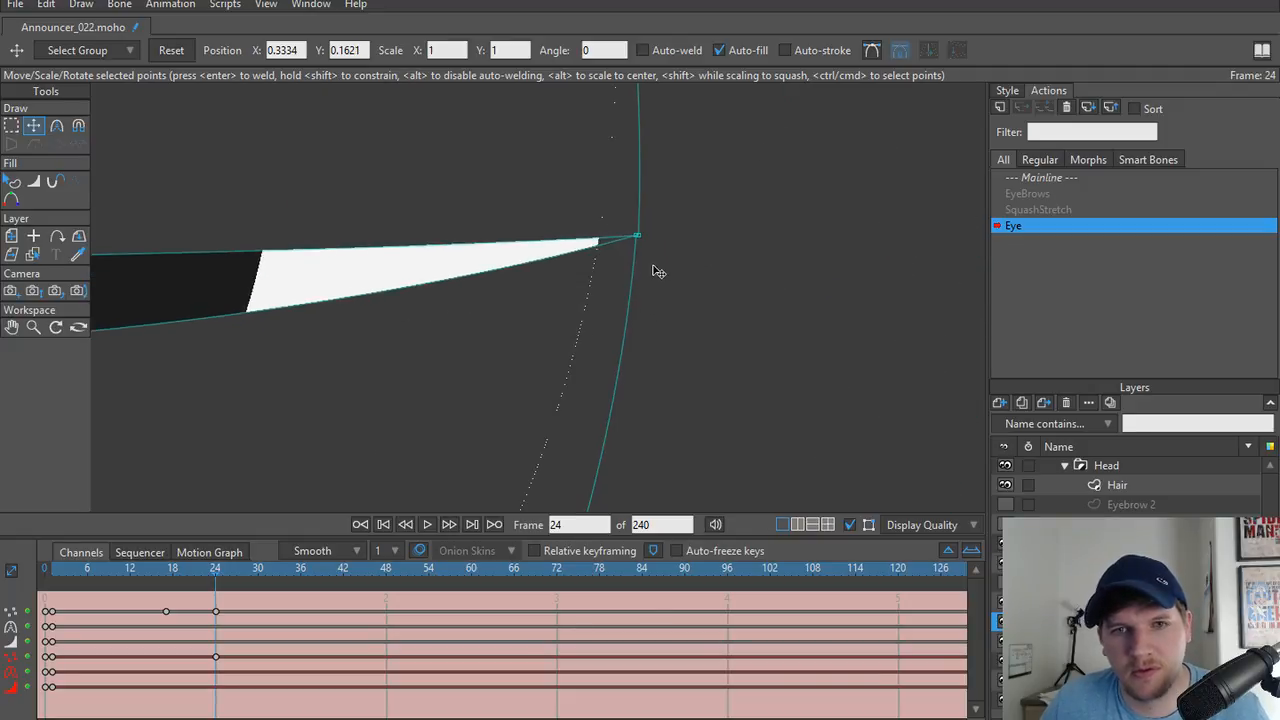
scroll(657, 272, up, 2)
drag(627, 228, 631, 229)
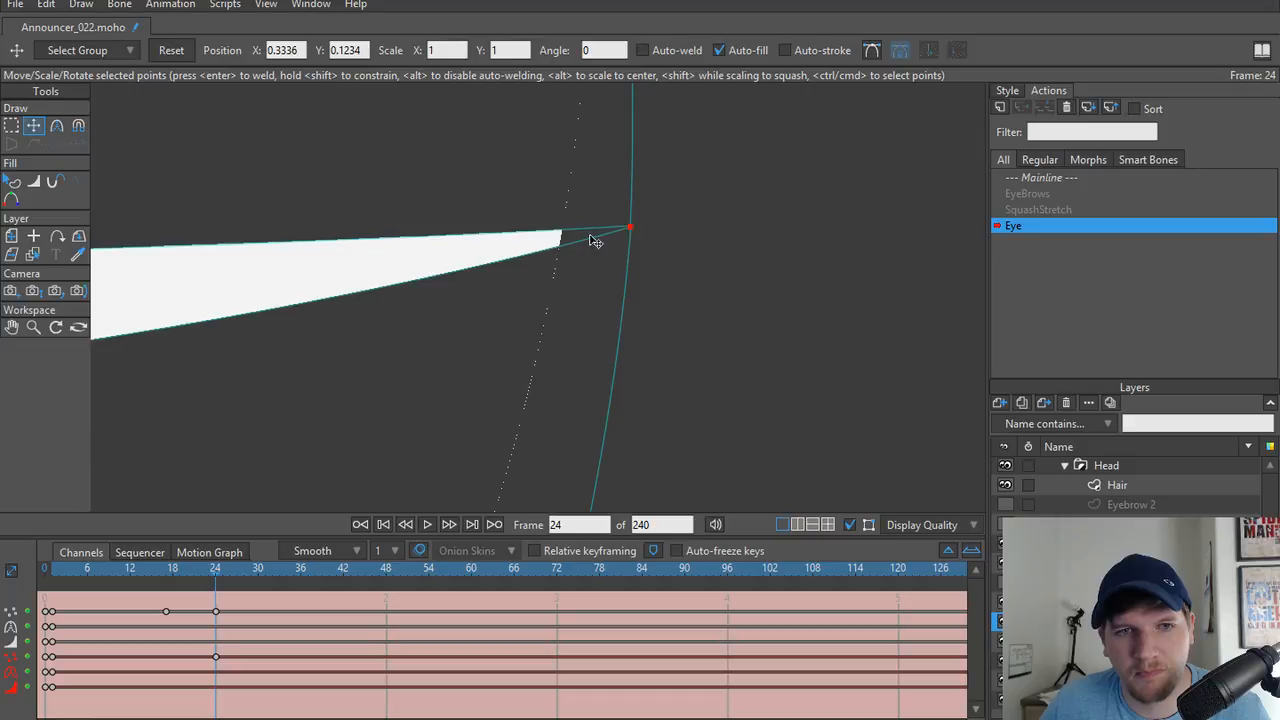
Lower the midpoint of the right-hand eye's upper lid edge onto the lower edge's midpoint to close the remaining gap.
scroll(310, 268, down, 7)
drag(200, 266, 498, 271)
scroll(502, 276, down, 5)
scroll(490, 320, up, 4)
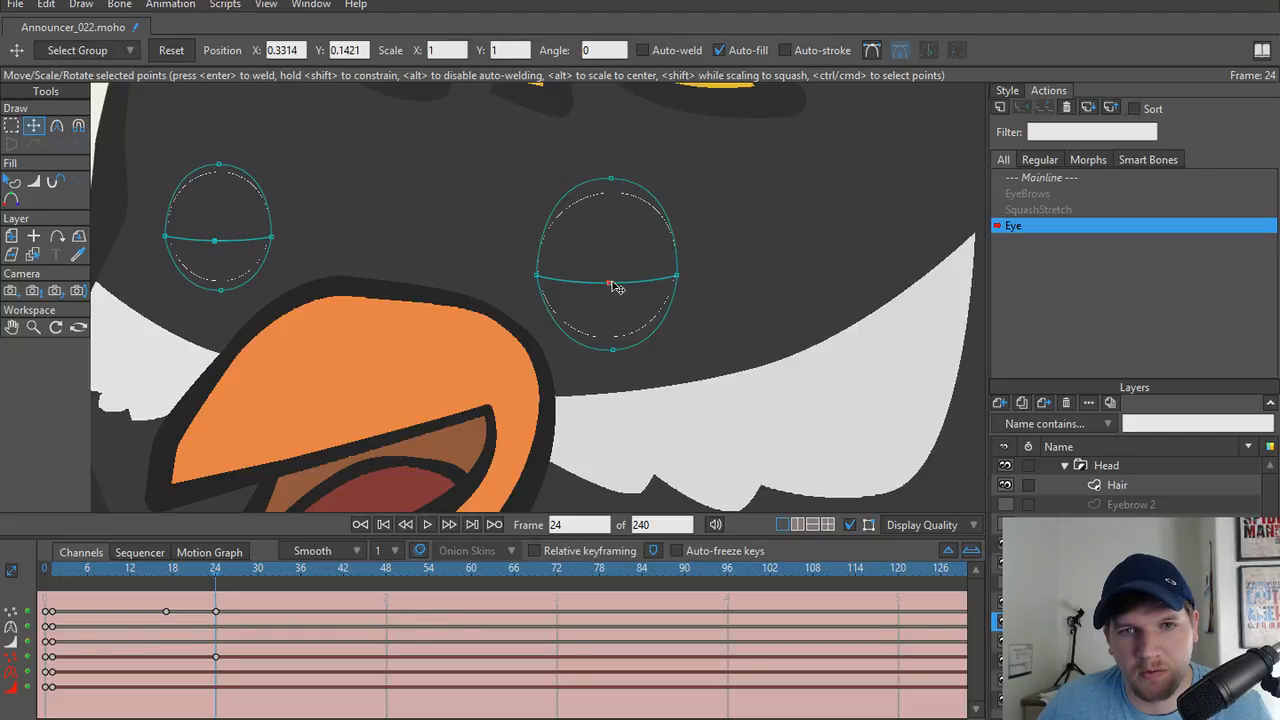
Render frame 24 to check both closed eyes on the whole character.
scroll(367, 308, down, 2)
key(ctrl+r)
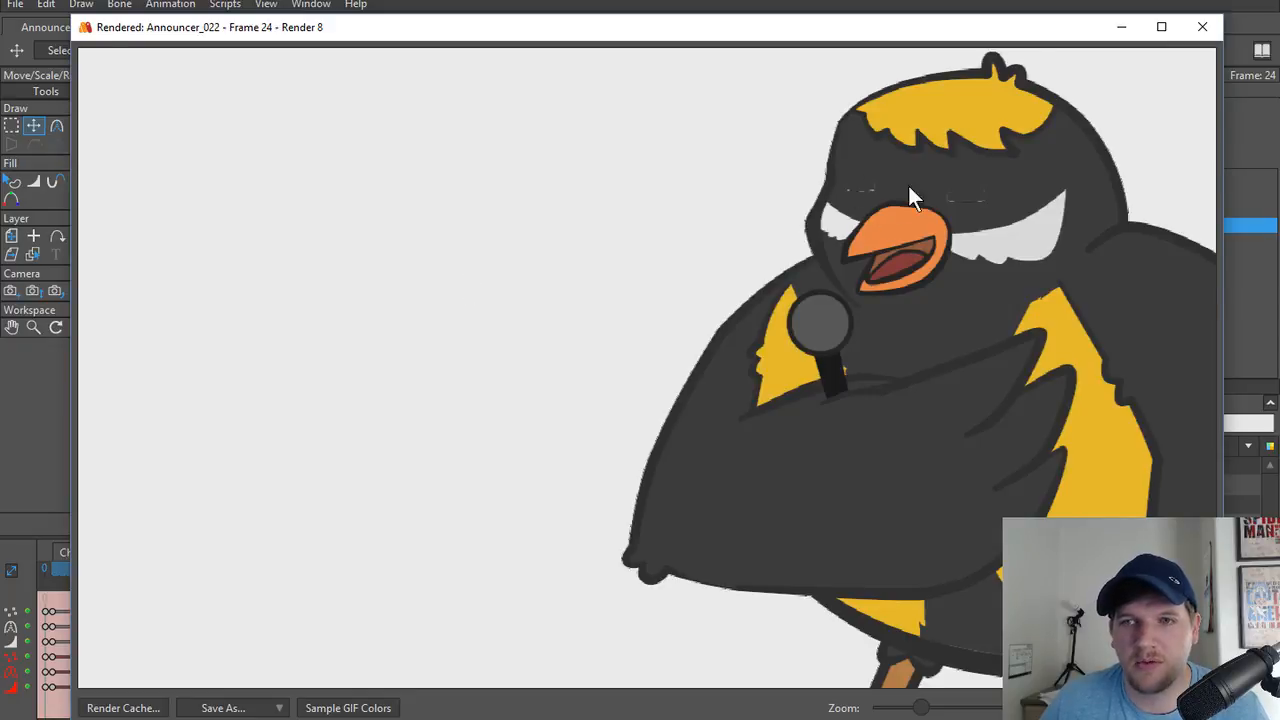
At frame 17, raise the midpoints of the right-hand eye's upper and lower lid edges so the squint arches upward.
click(1202, 29)
scroll(466, 351, up, 5)
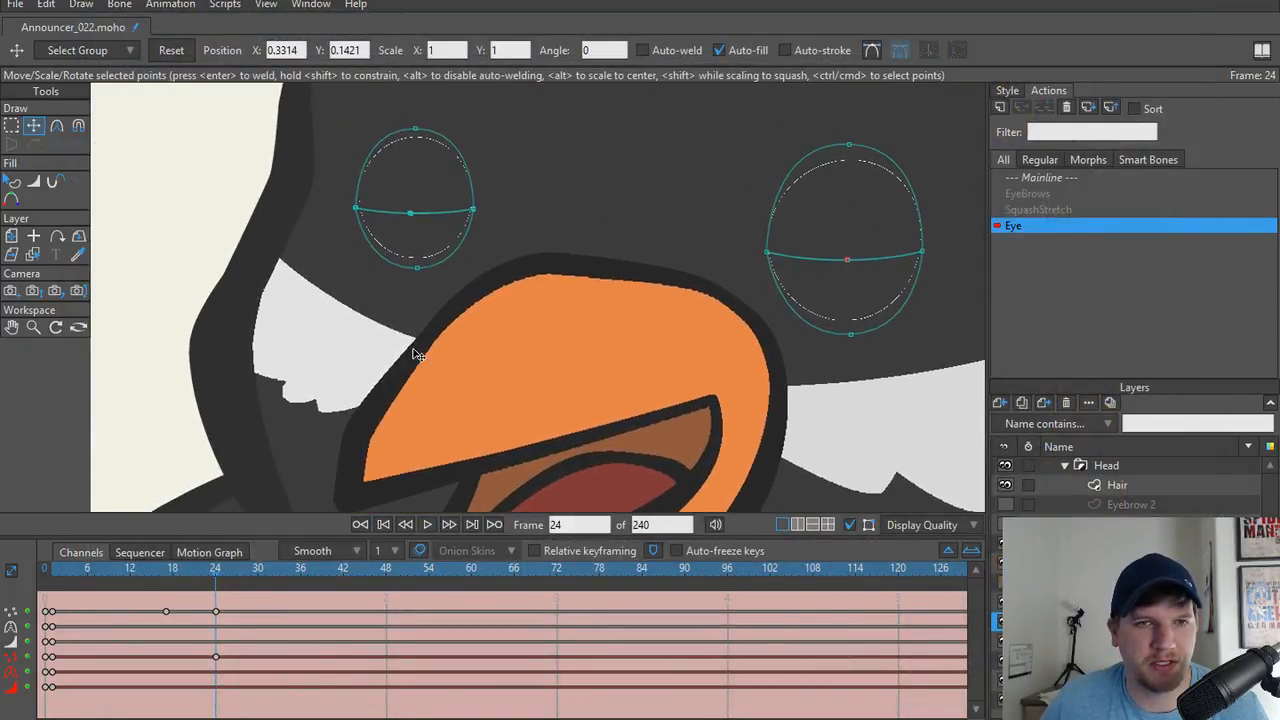
drag(630, 289, 590, 357)
scroll(609, 346, up, 2)
drag(246, 568, 166, 578)
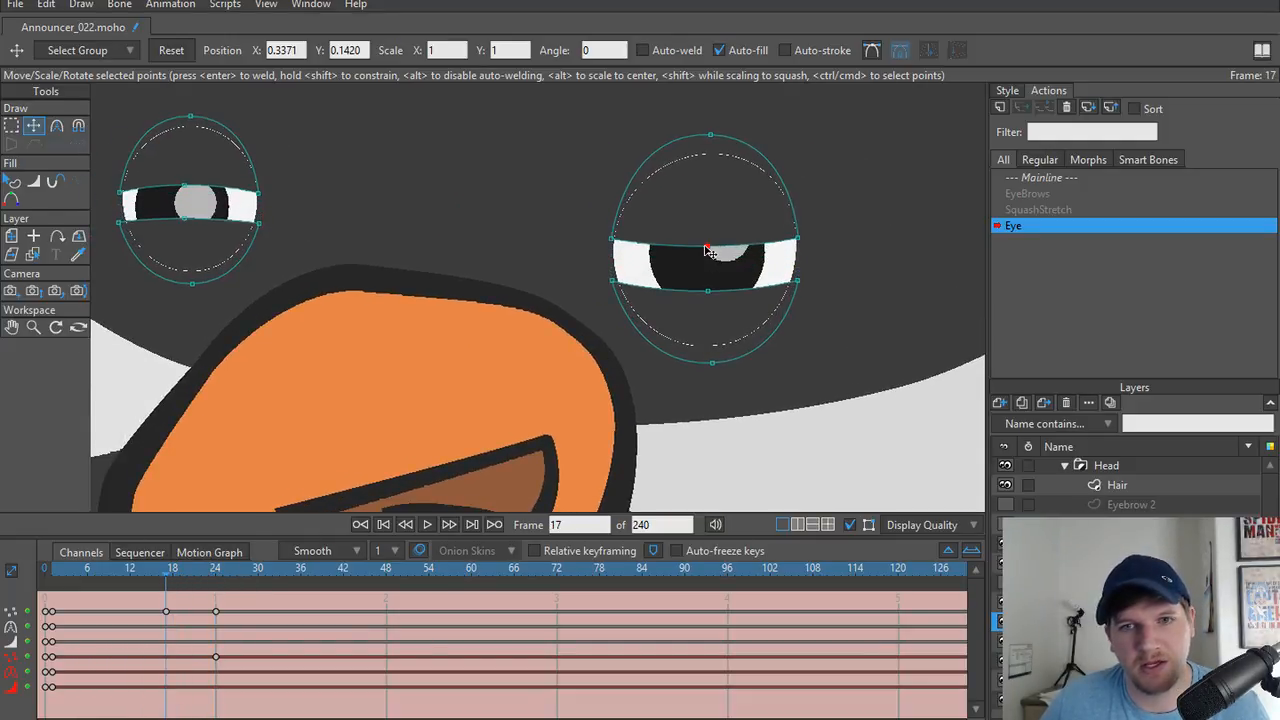
drag(713, 253, 714, 221)
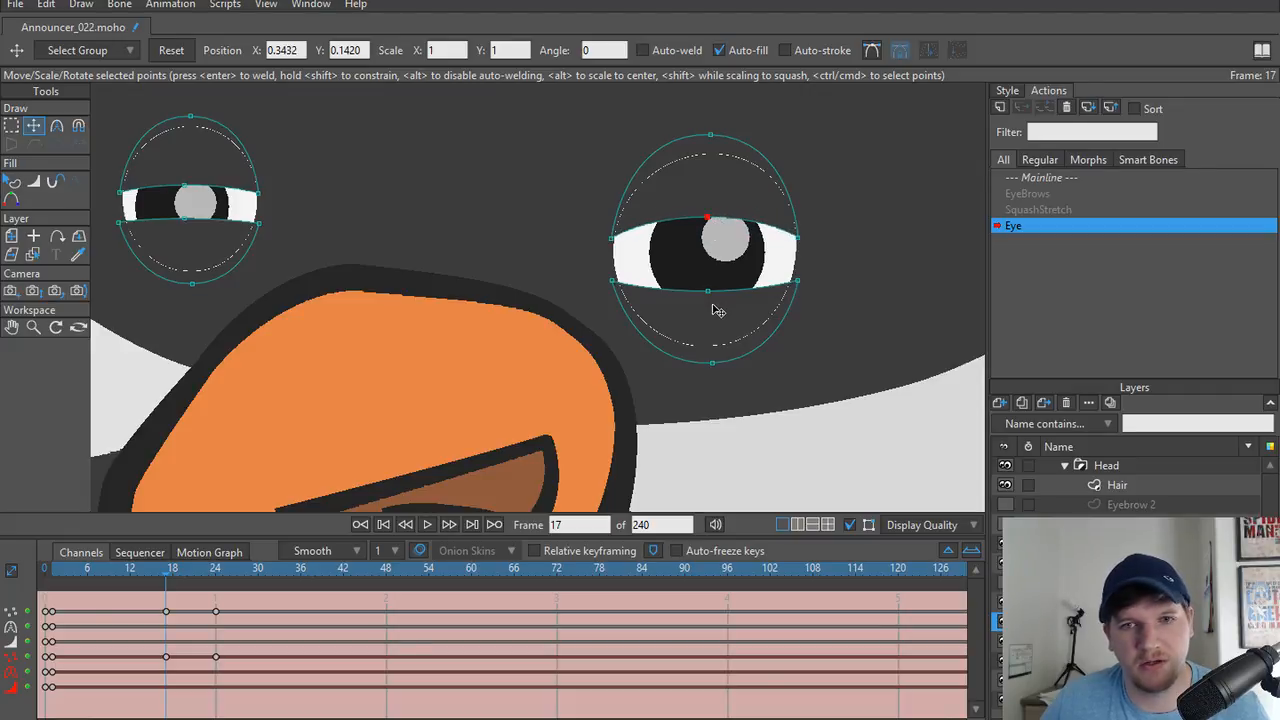
drag(714, 299, 716, 272)
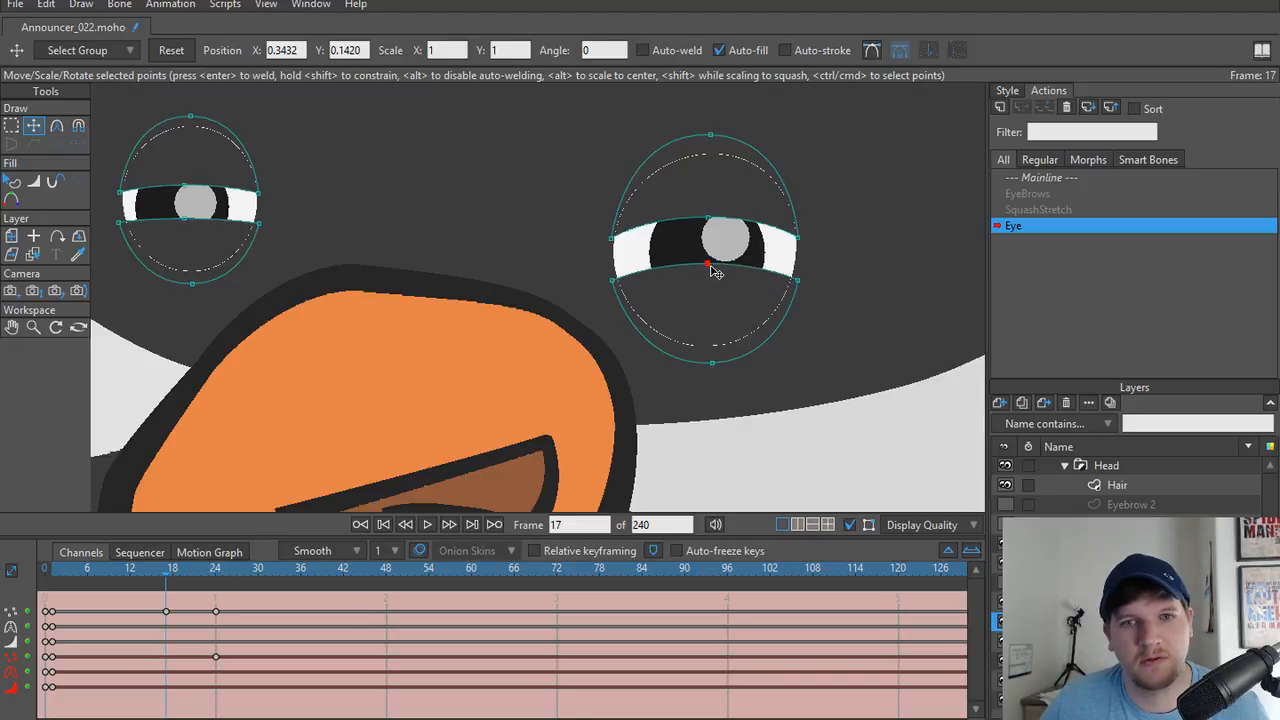
Render frame 17 to check both squinting eyes on the whole character.
key(ctrl+r)
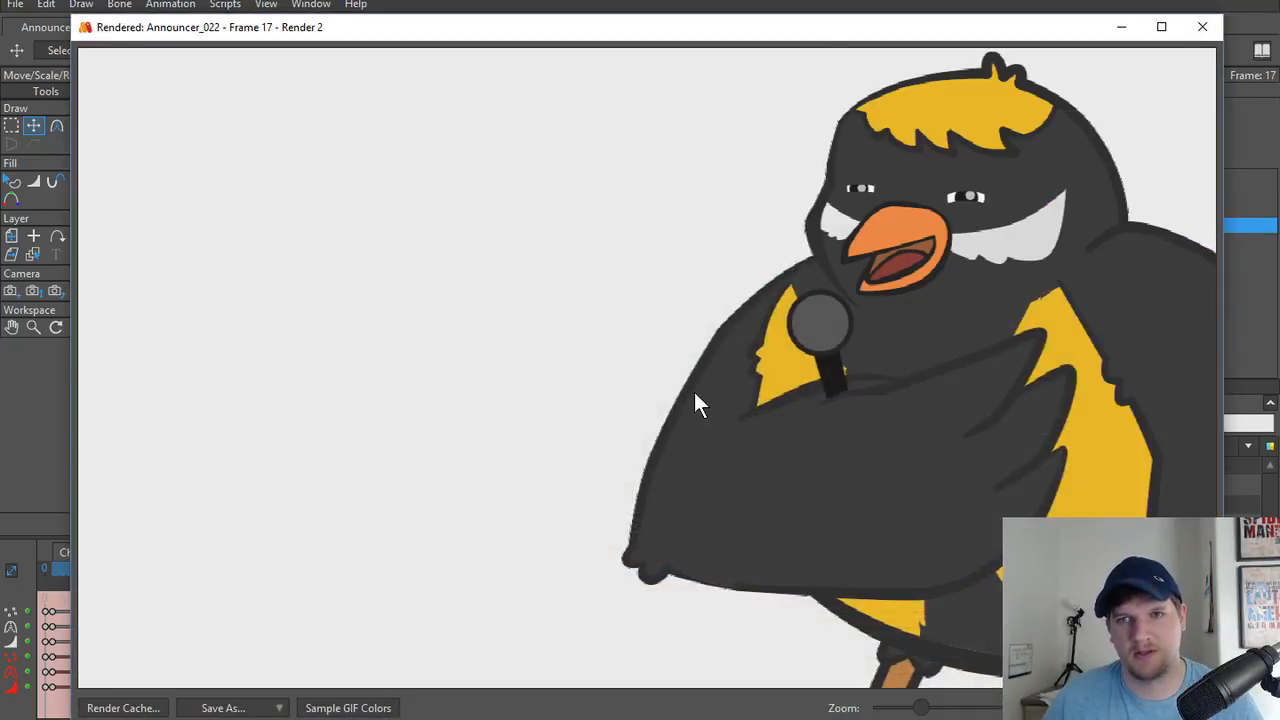
click(1202, 27)
scroll(317, 371, down, 2)
drag(232, 405, 343, 398)
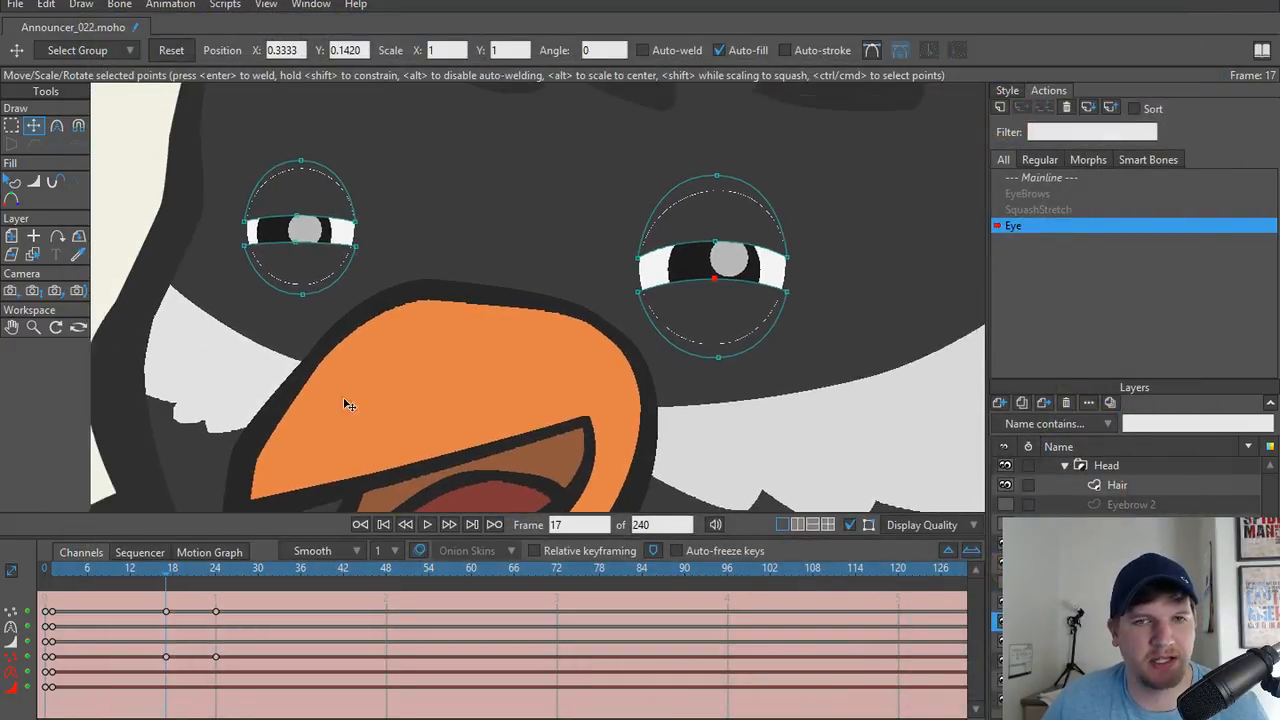
scroll(344, 404, down, 1)
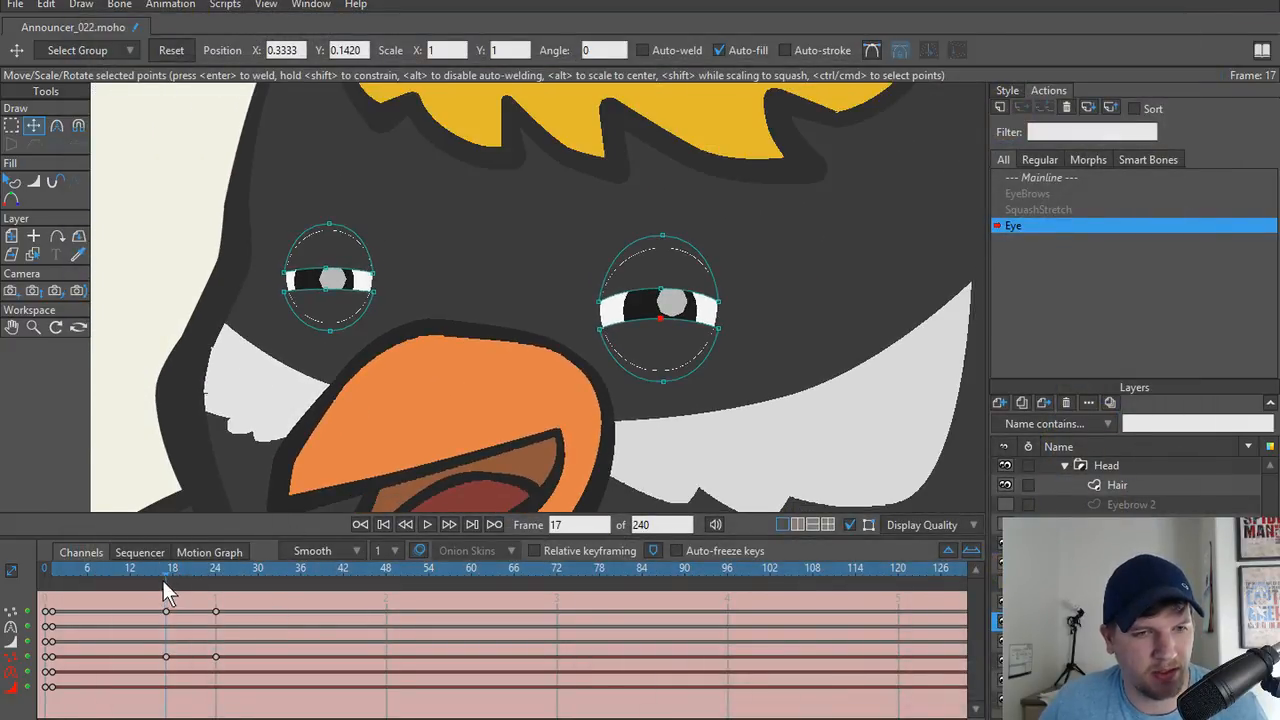
mouse_move(163, 581)
mouse_down()
mouse_move(65, 585)
mouse_move(288, 579)
mouse_move(125, 578)
mouse_move(225, 585)
mouse_move(166, 577)
mouse_up()
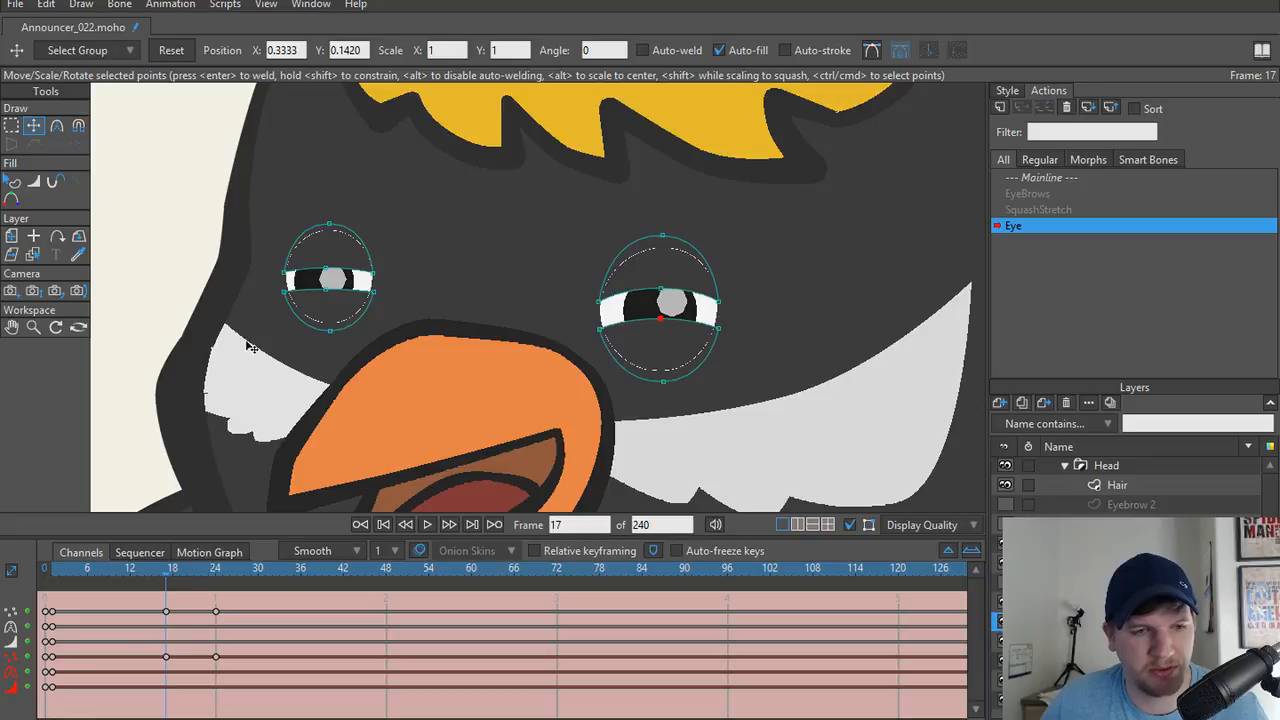
Select the lid-edge midpoints of both eyes at frame 17 and try widening their lines together at frame 24.
scroll(346, 329, up, 4)
key(g)
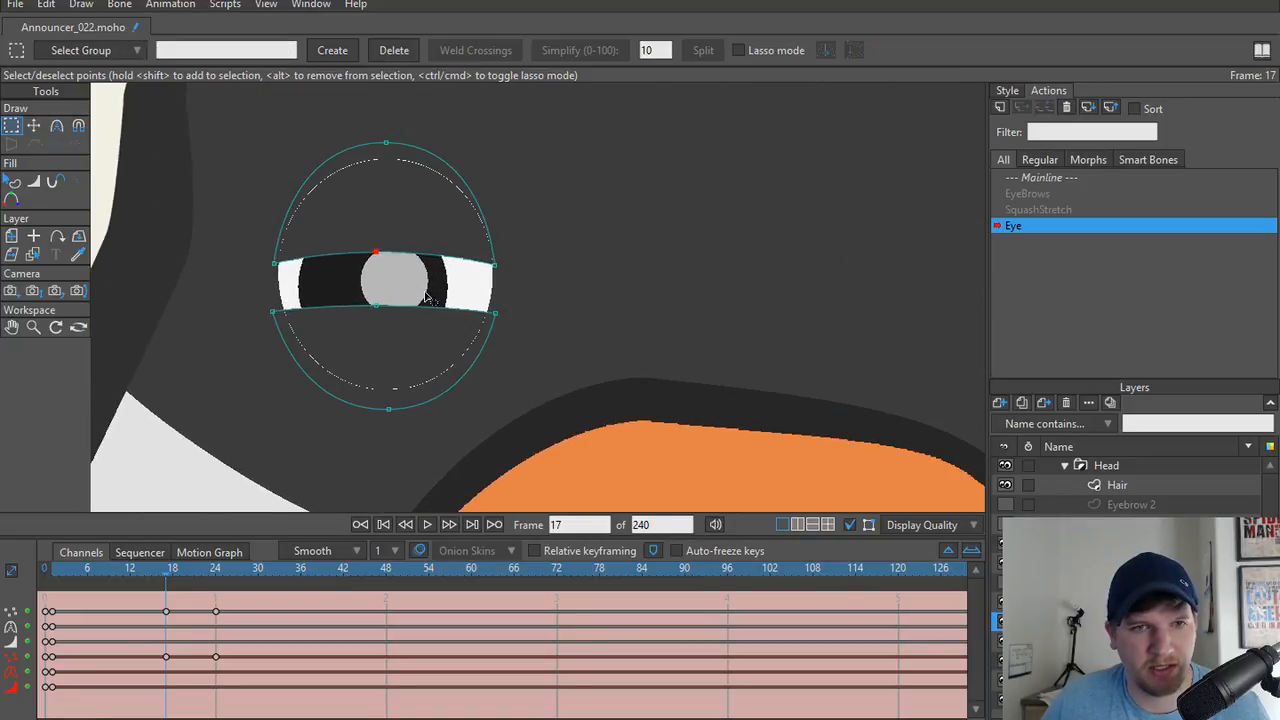
scroll(428, 297, down, 2)
shift+click(326, 293)
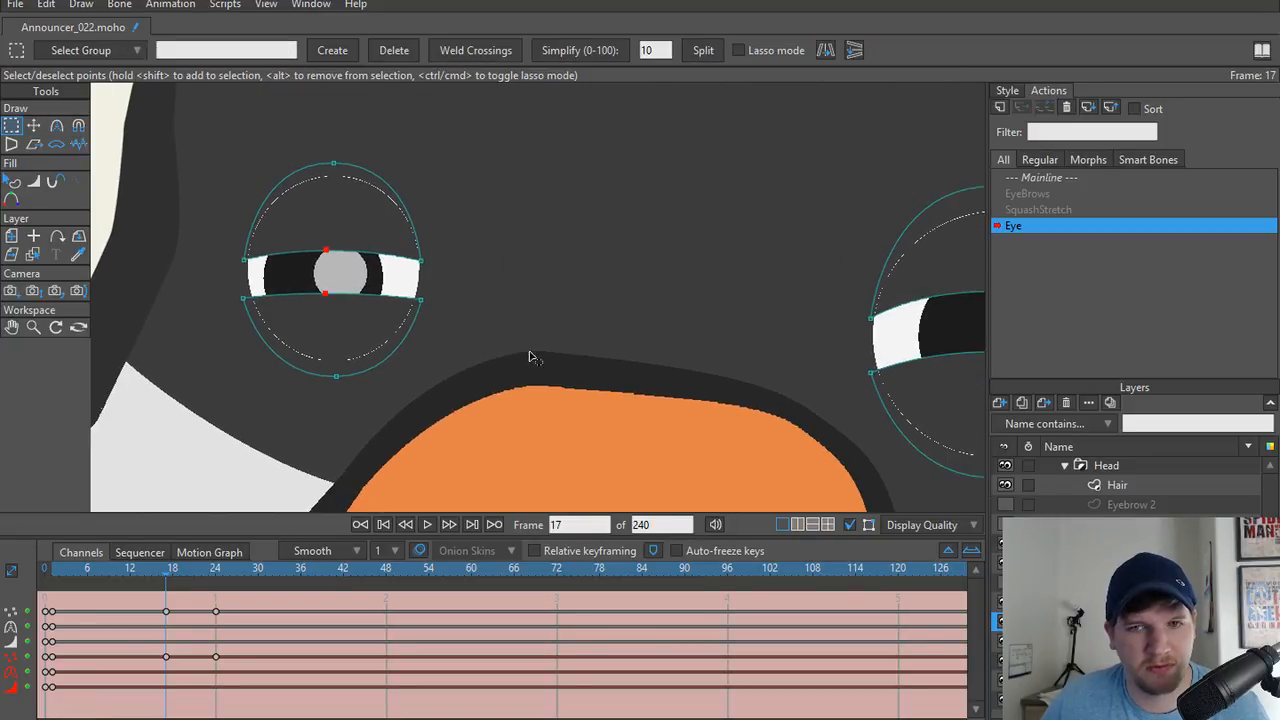
drag(658, 357, 465, 352)
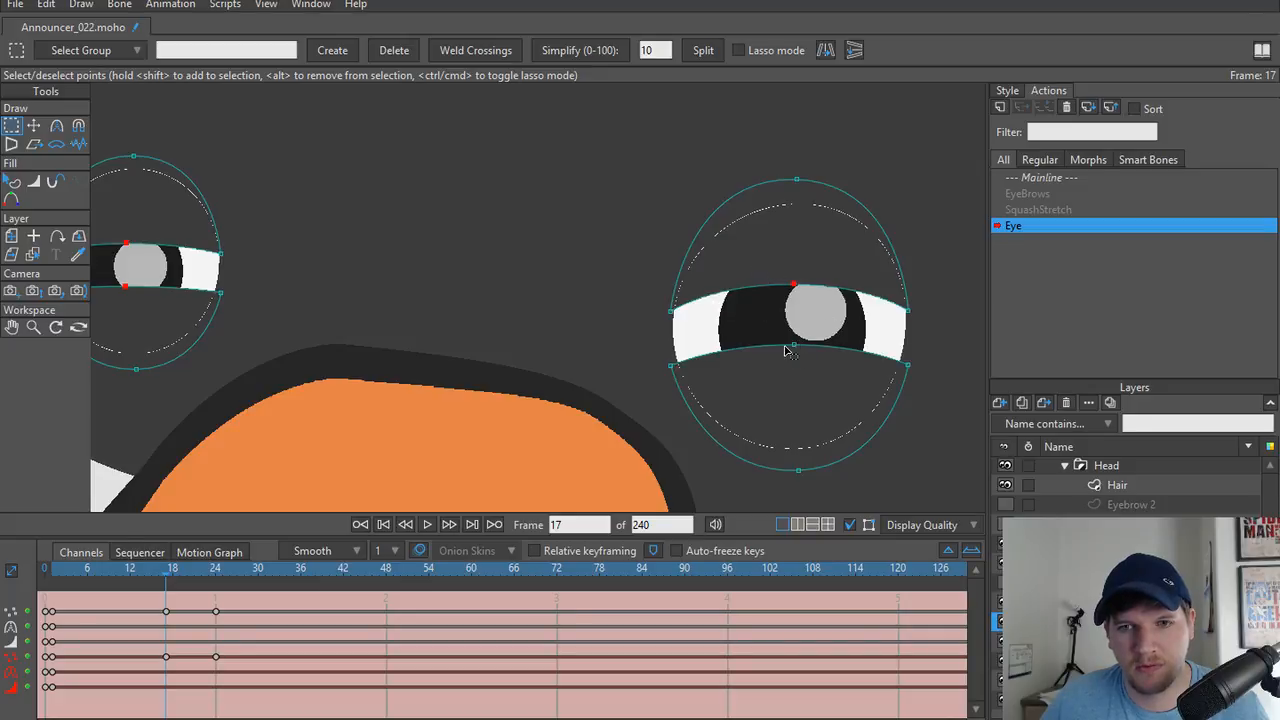
drag(287, 347, 400, 346)
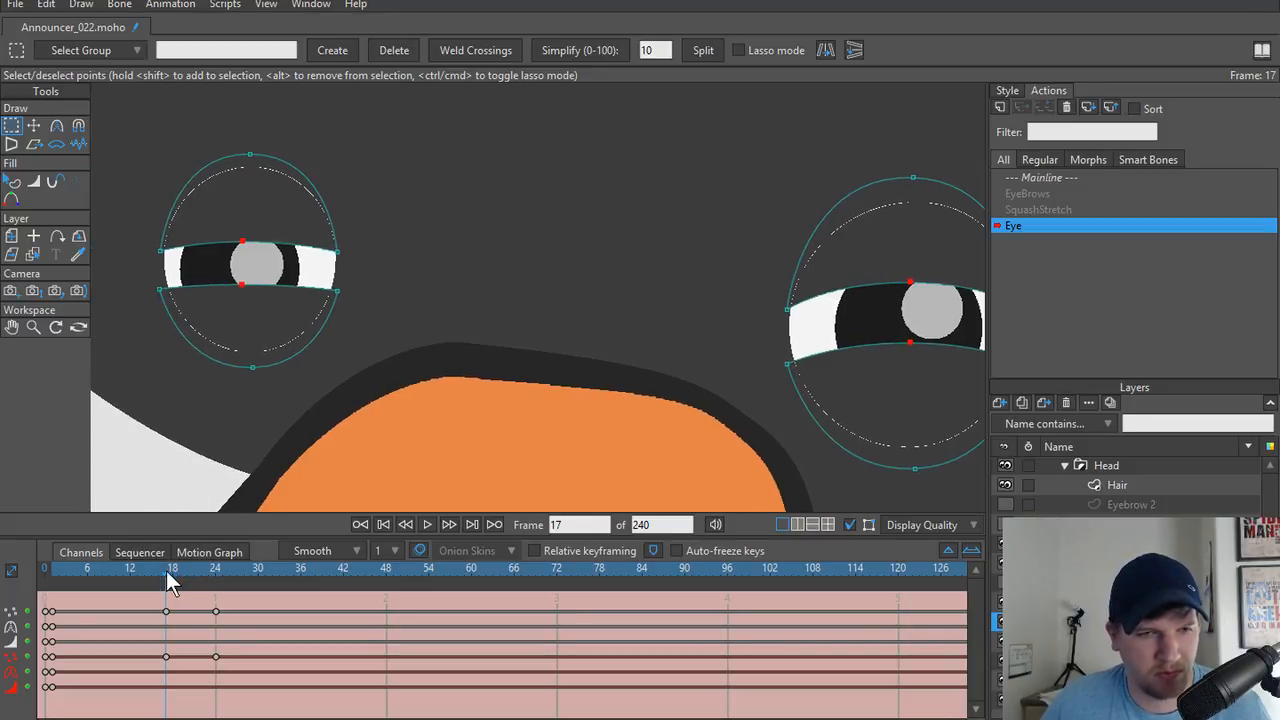
drag(166, 570, 213, 575)
key(w)
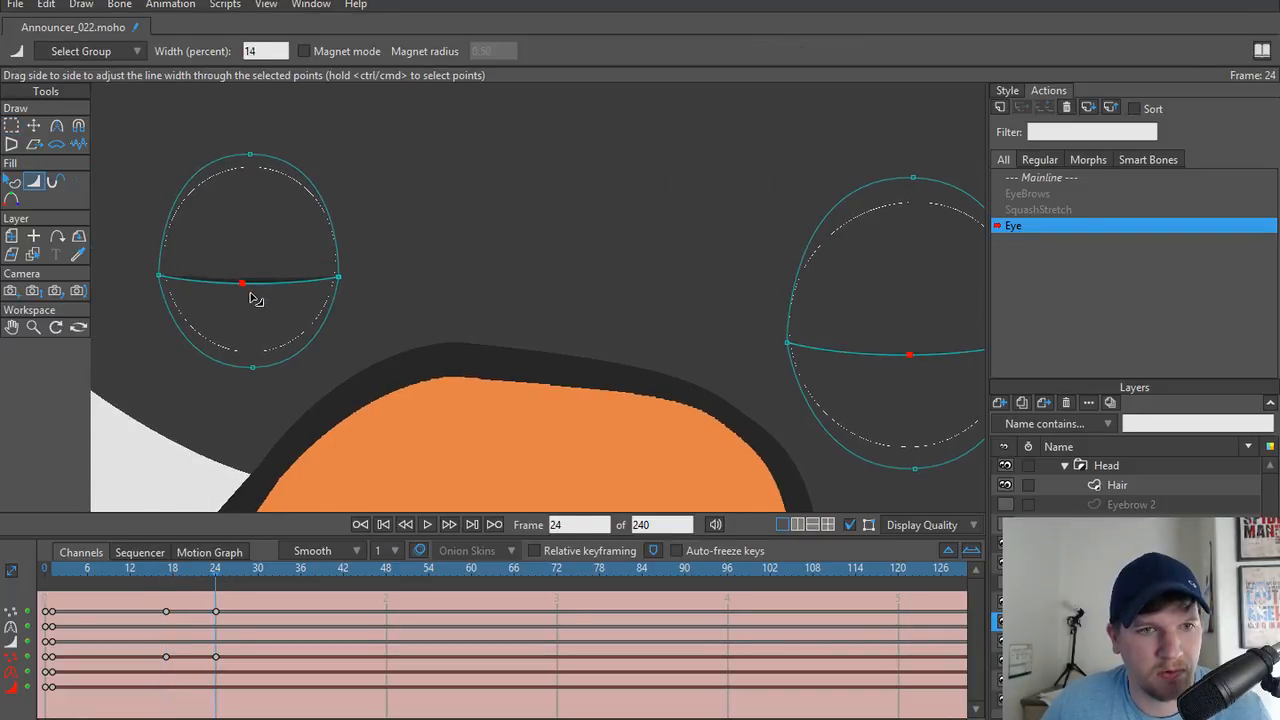
drag(251, 294, 265, 310)
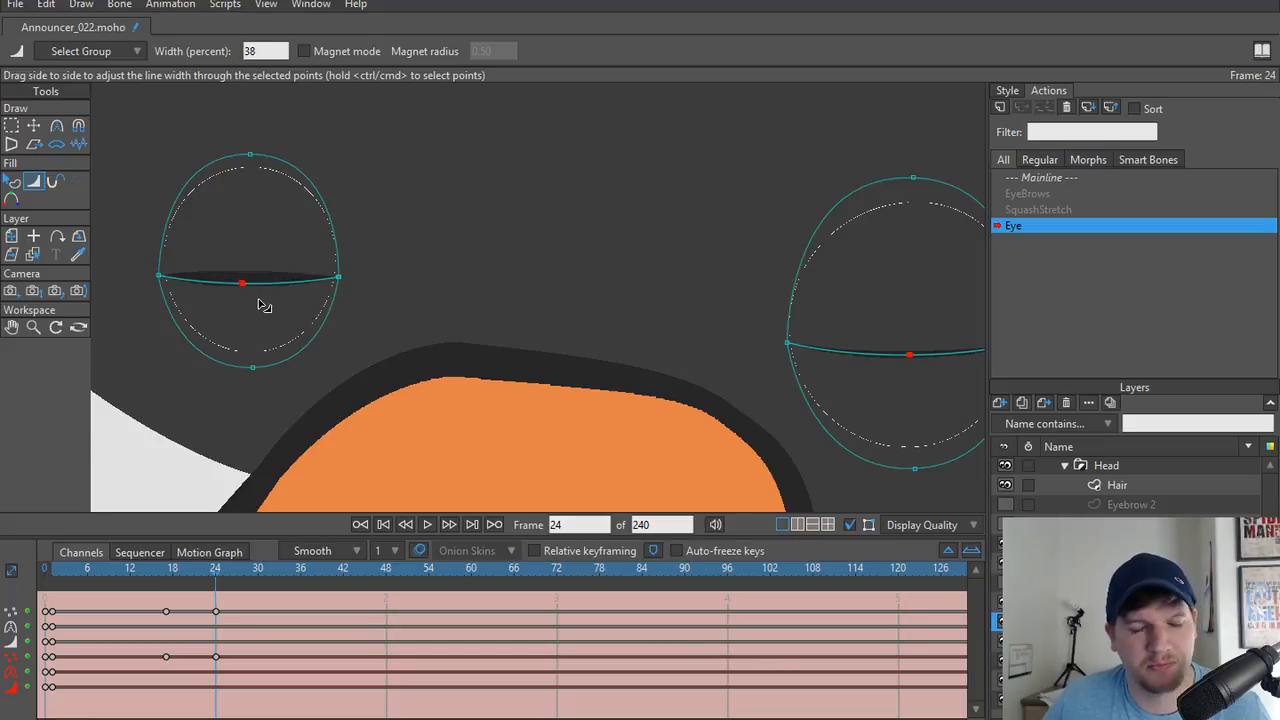
Try pulling the left-hand eye's lid midpoint down at frame 24, and undo this move and the line widening.
scroll(343, 366, up, 5)
key(t)
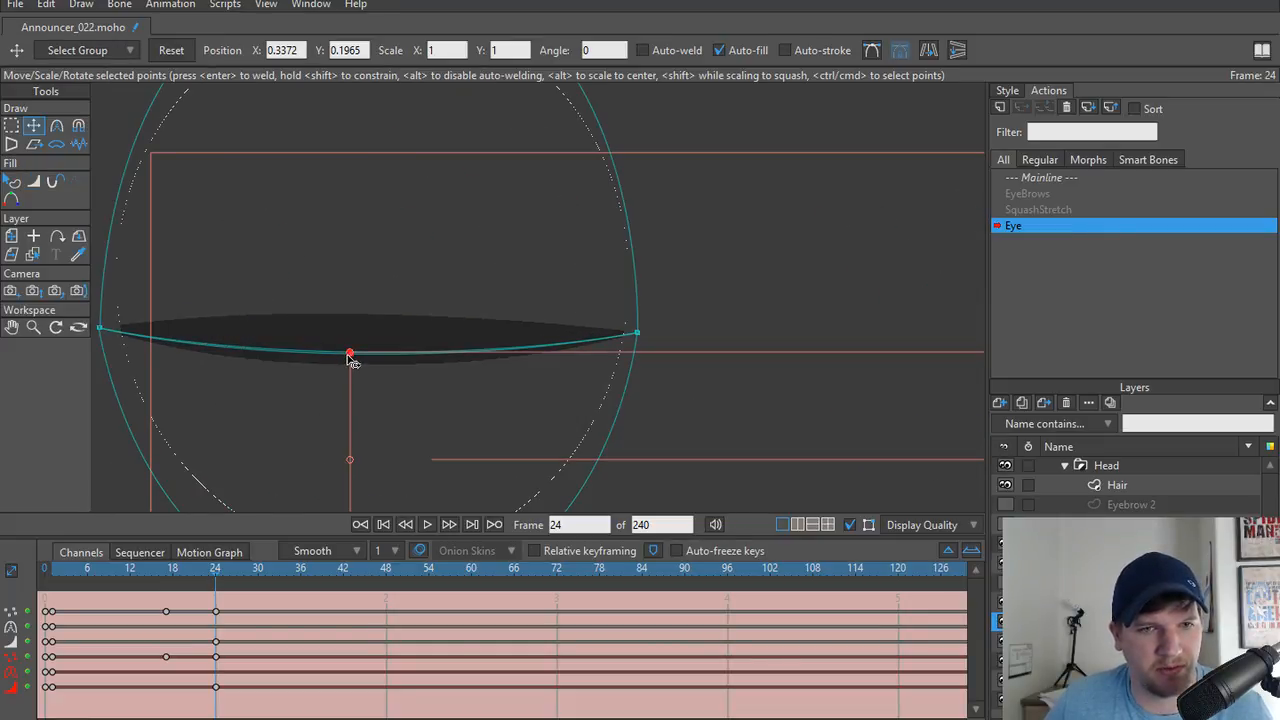
drag(348, 355, 336, 440)
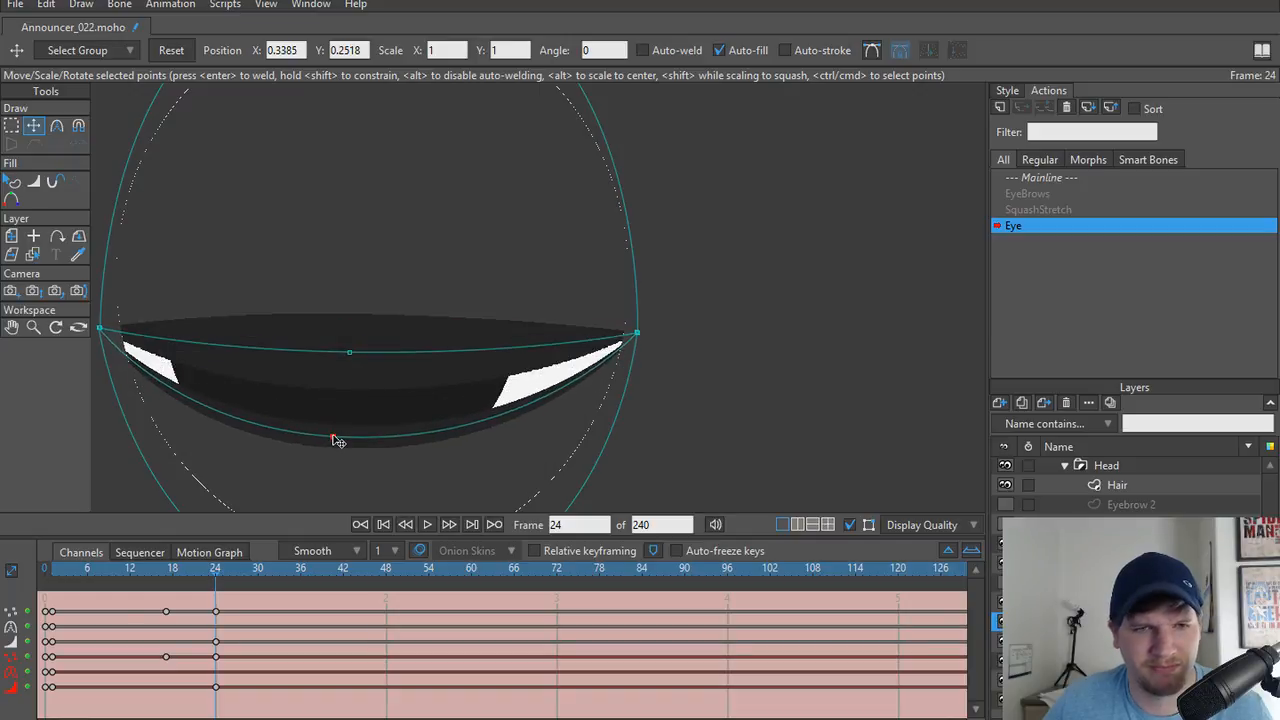
key(ctrl+z)
key(ctrl+z)
key(ctrl+z)
scroll(303, 400, down, 2)
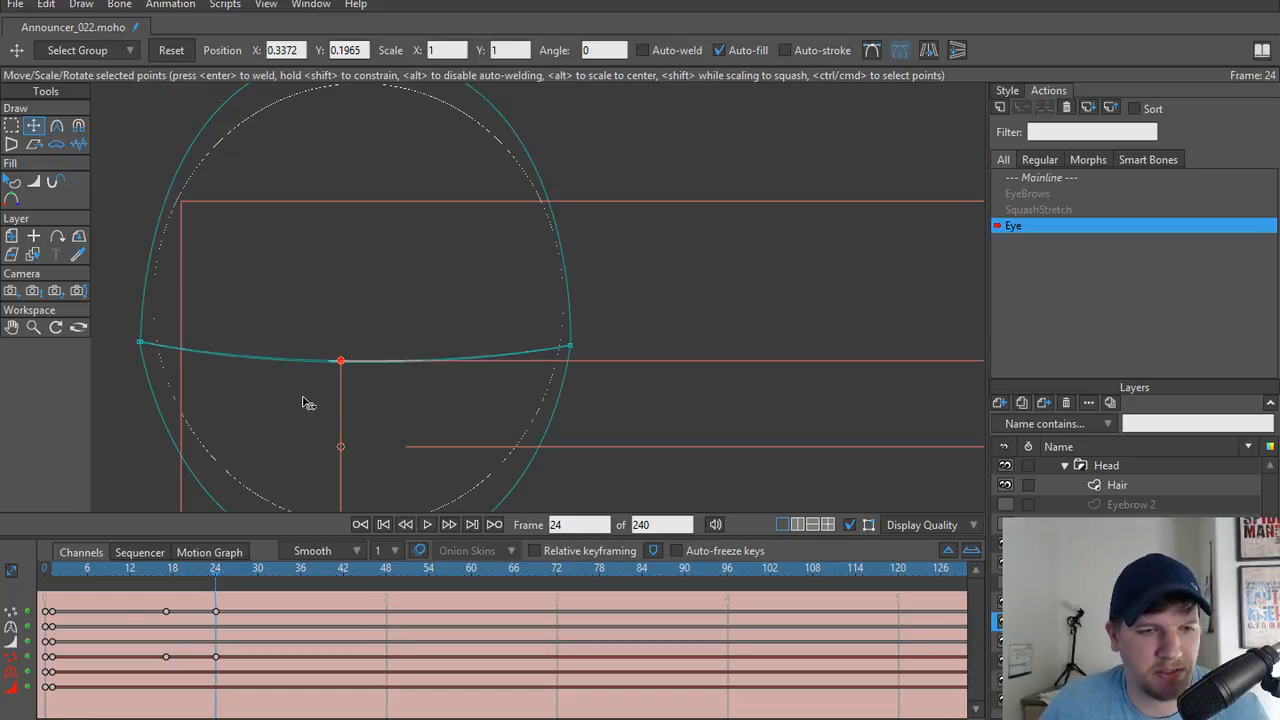
Widen the line at the left-hand eye's lid midpoint to 72 percent at frame 24 and render the frame.
mouse_move(220, 570)
mouse_down()
mouse_move(163, 567)
mouse_move(223, 571)
mouse_move(172, 578)
mouse_move(216, 568)
mouse_up()
key(g)
key(w)
drag(343, 366, 366, 409)
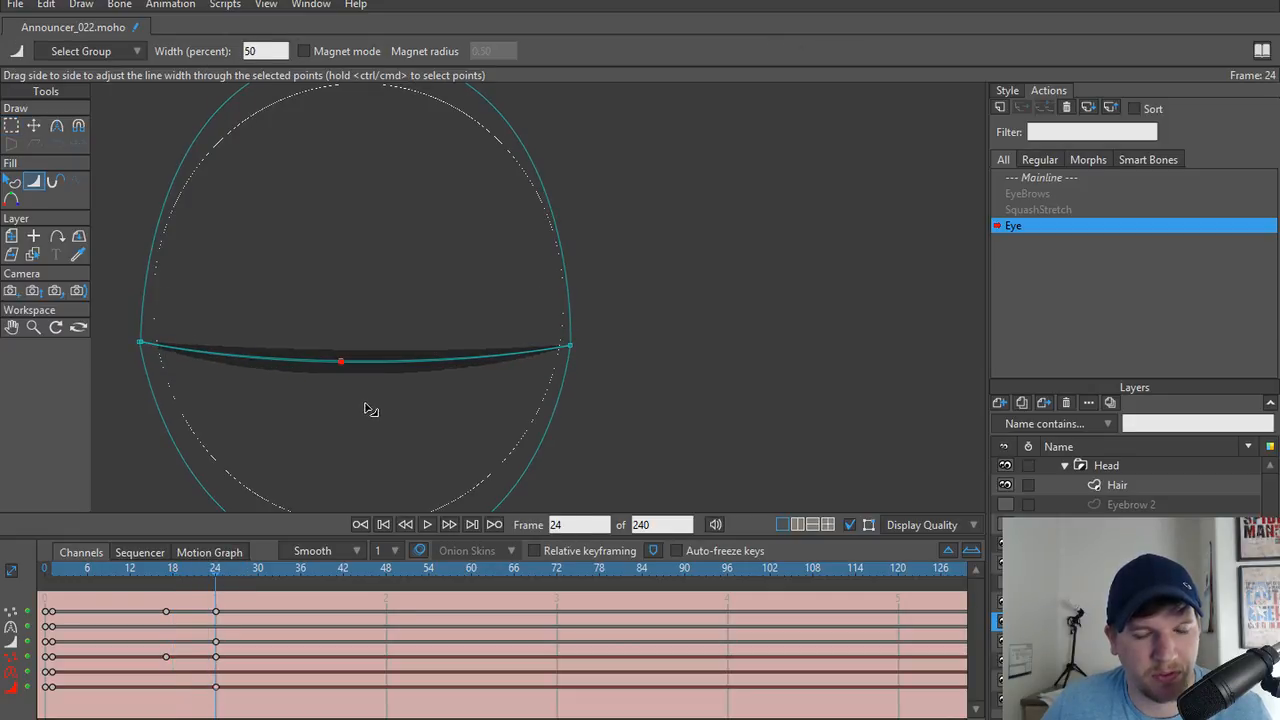
scroll(548, 385, down, 2)
scroll(548, 385, down, 2)
scroll(437, 391, up, 4)
mouse_move(416, 355)
mouse_down()
mouse_move(424, 375)
mouse_move(423, 360)
mouse_up()
key(ctrl+r)
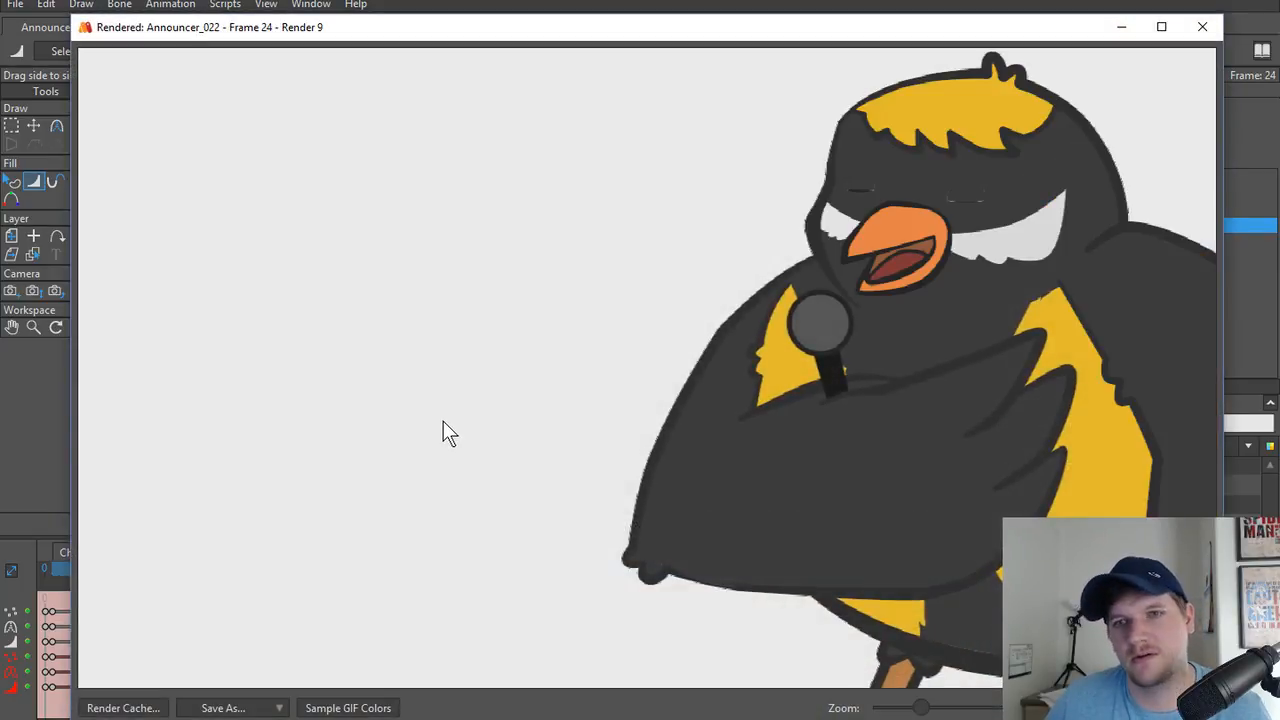
click(1203, 27)
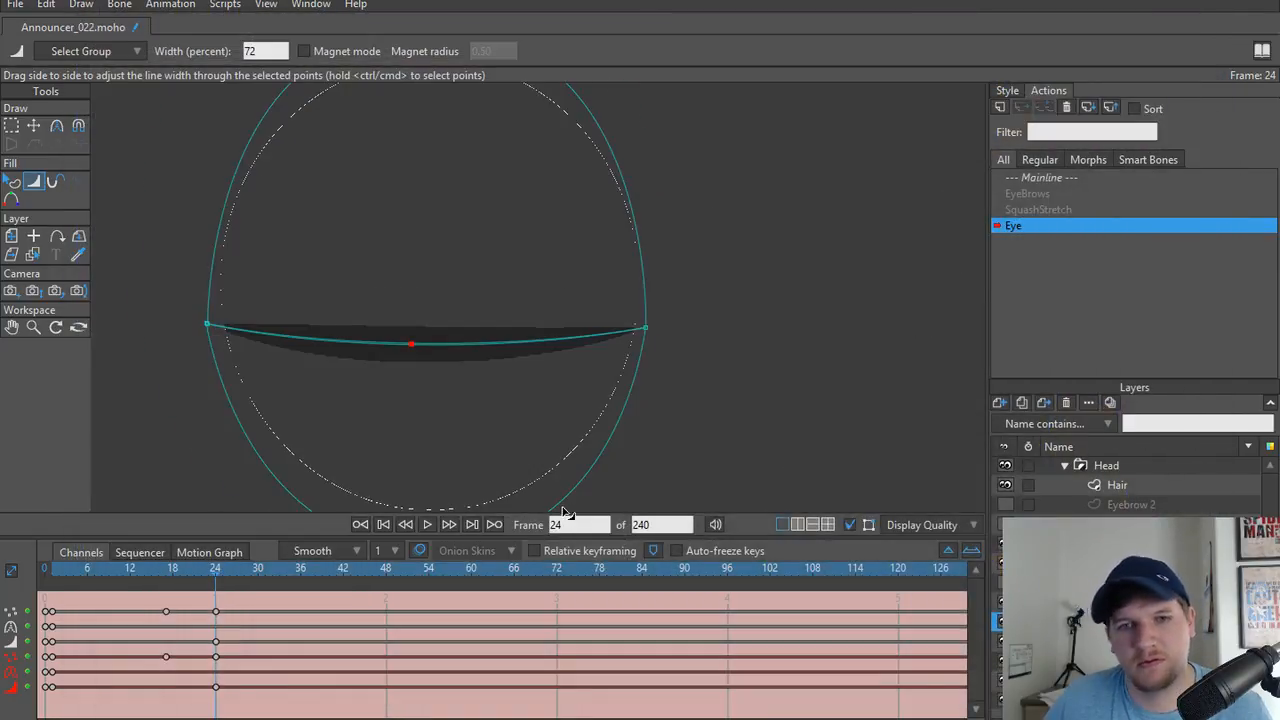
Widen the line at the right-hand eye's lower lid midpoint to 78 percent at frame 24 and render the frame.
drag(569, 490, 590, 280)
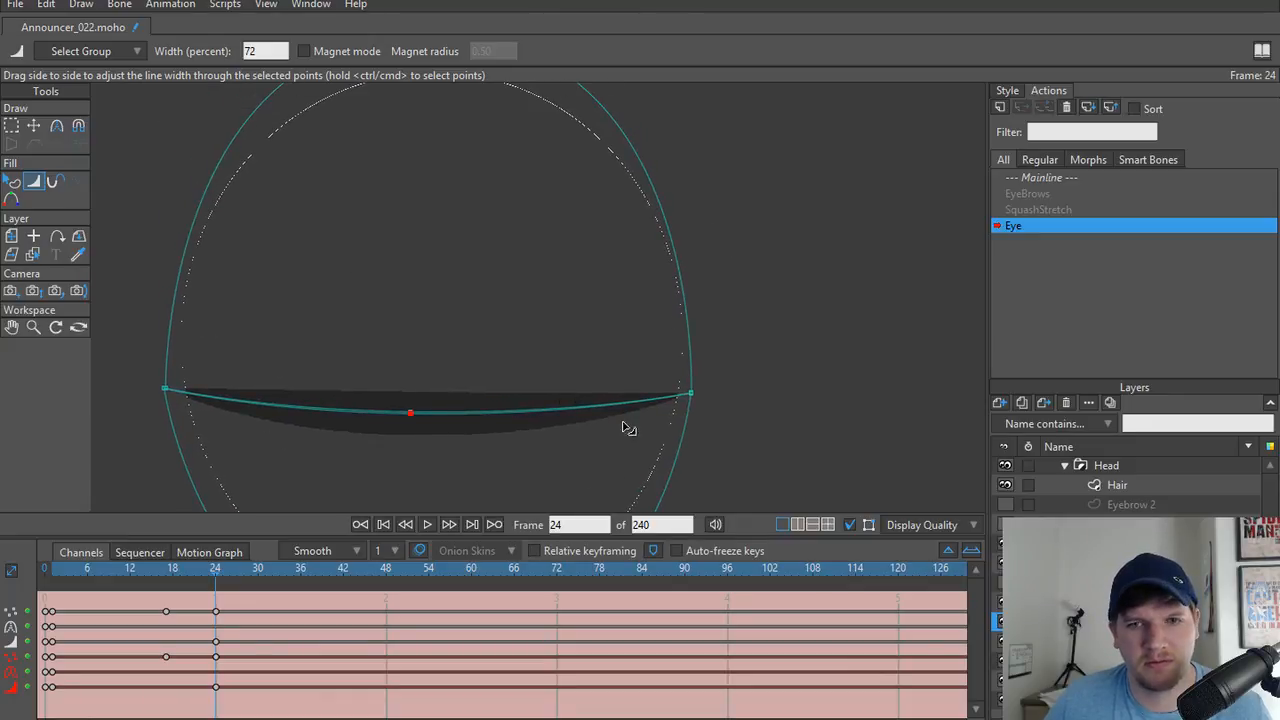
drag(957, 393, 336, 343)
scroll(912, 374, down, 3)
drag(912, 374, 110, 417)
scroll(477, 430, up, 2)
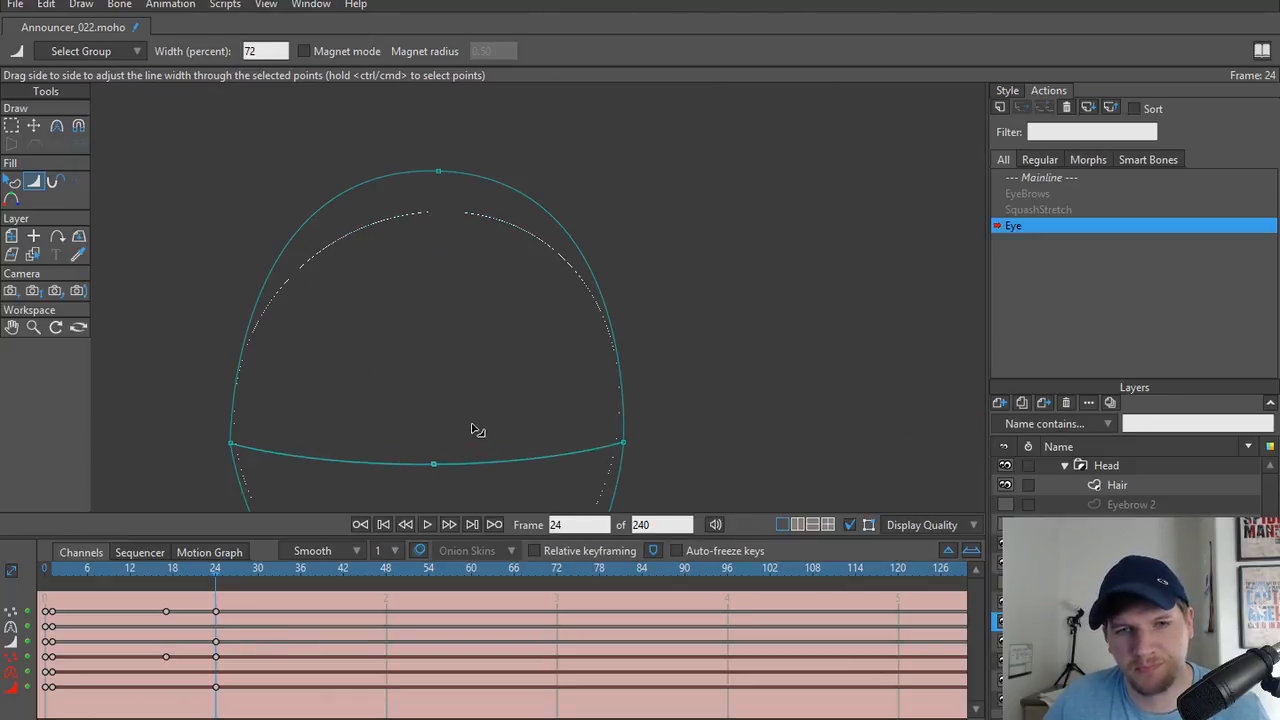
drag(454, 443, 468, 371)
scroll(465, 373, up, 1)
scroll(468, 371, up, 2)
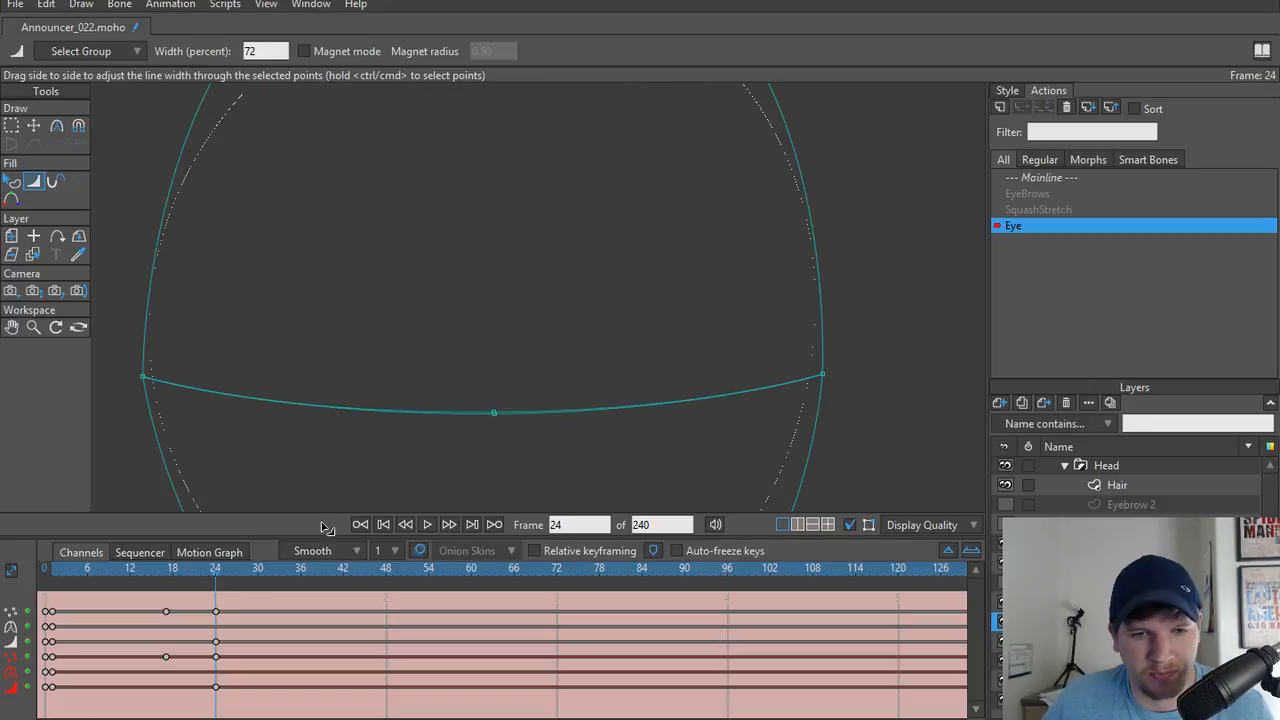
drag(203, 578, 165, 577)
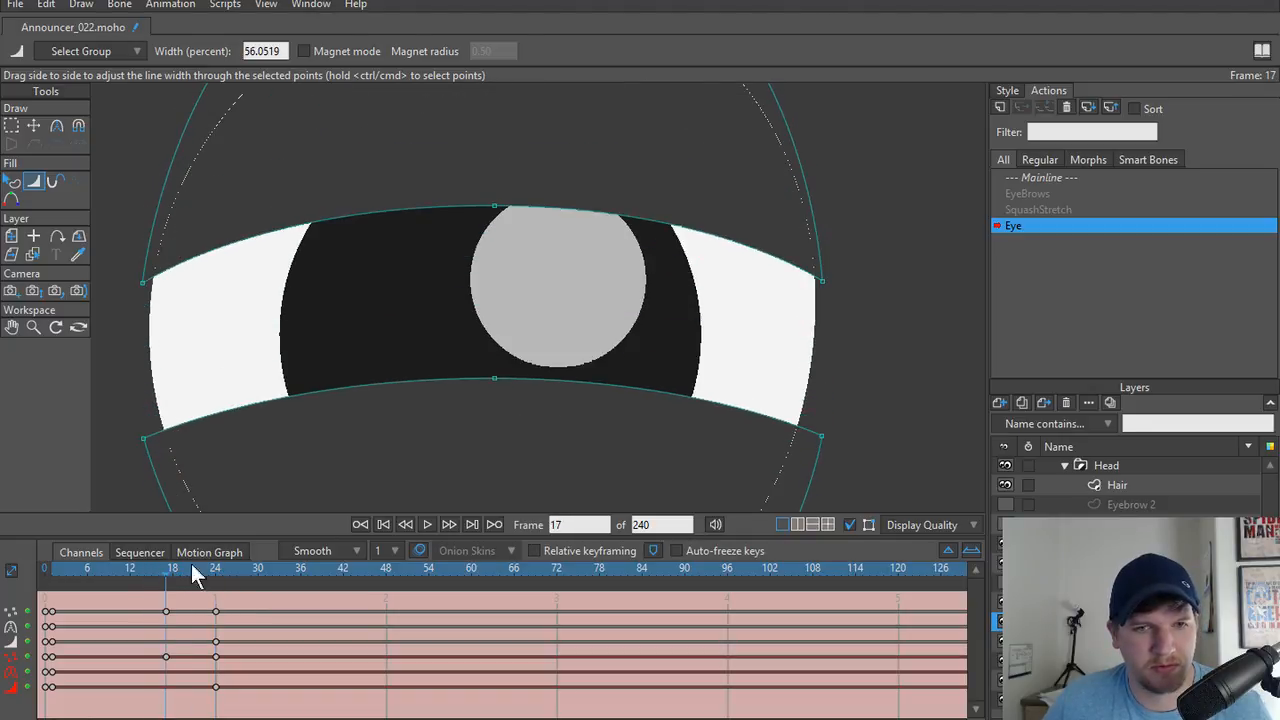
drag(465, 357, 563, 431)
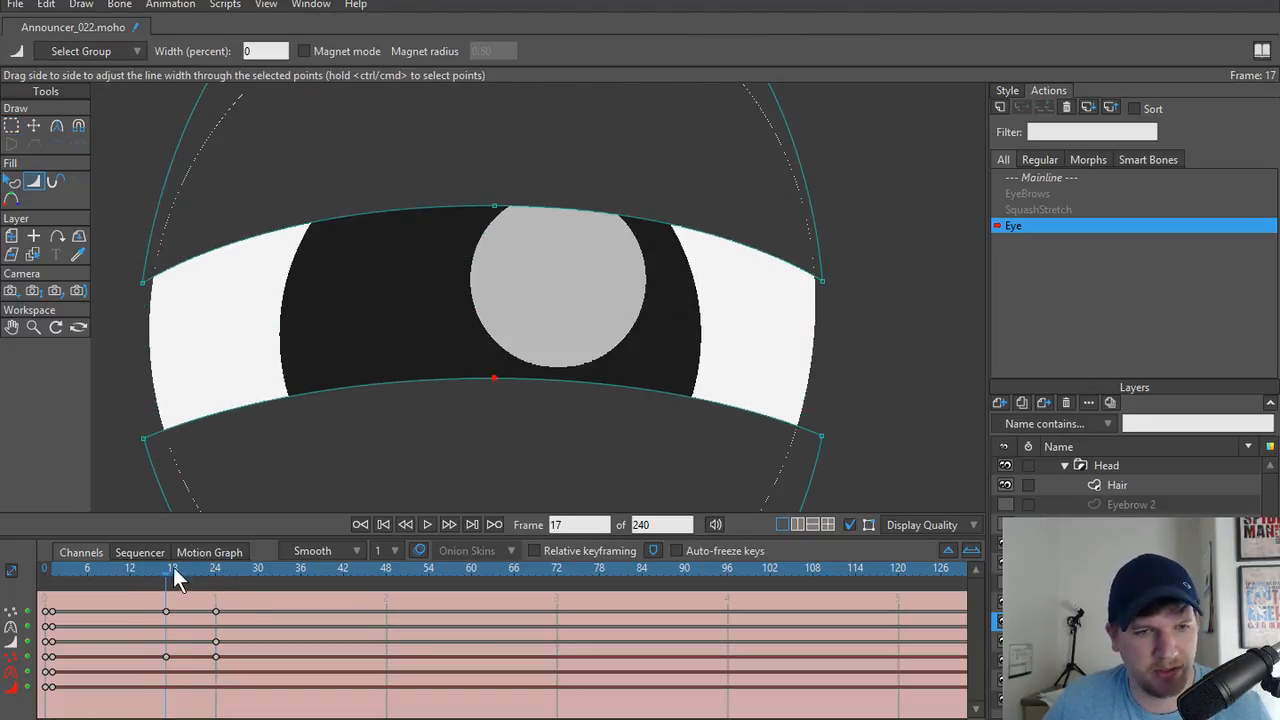
drag(174, 574, 214, 575)
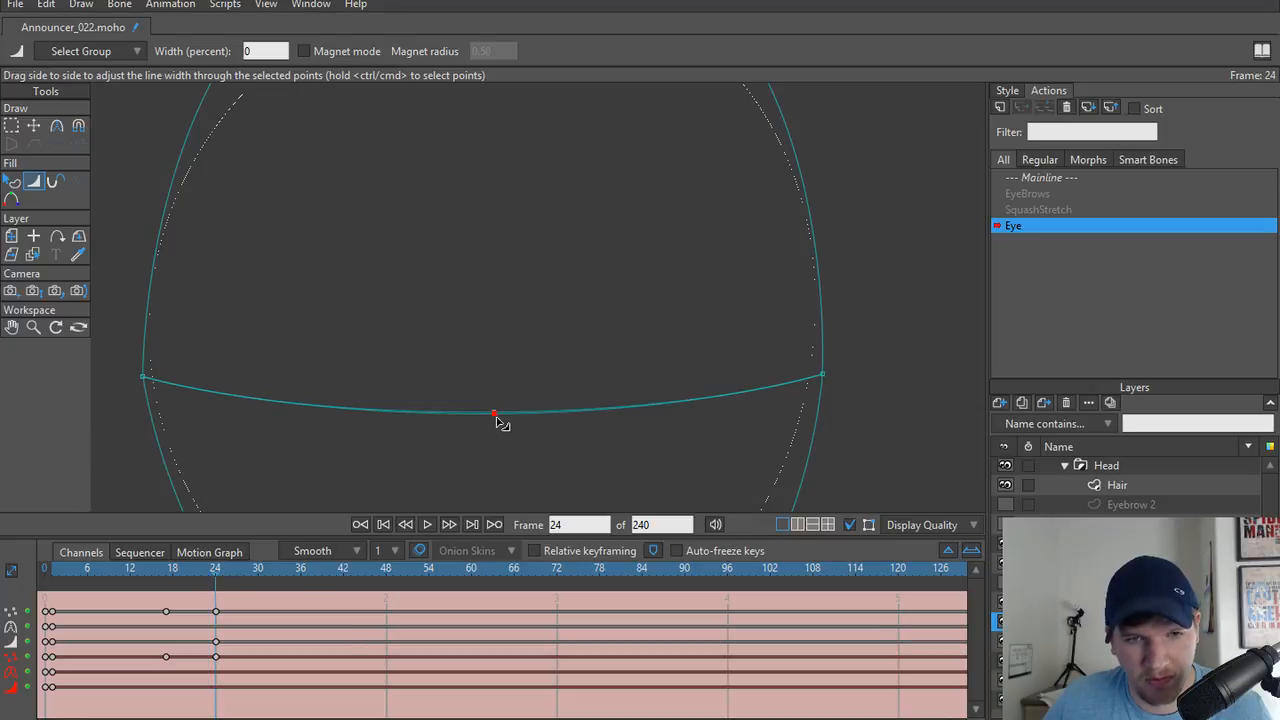
drag(500, 422, 534, 449)
scroll(403, 374, down, 5)
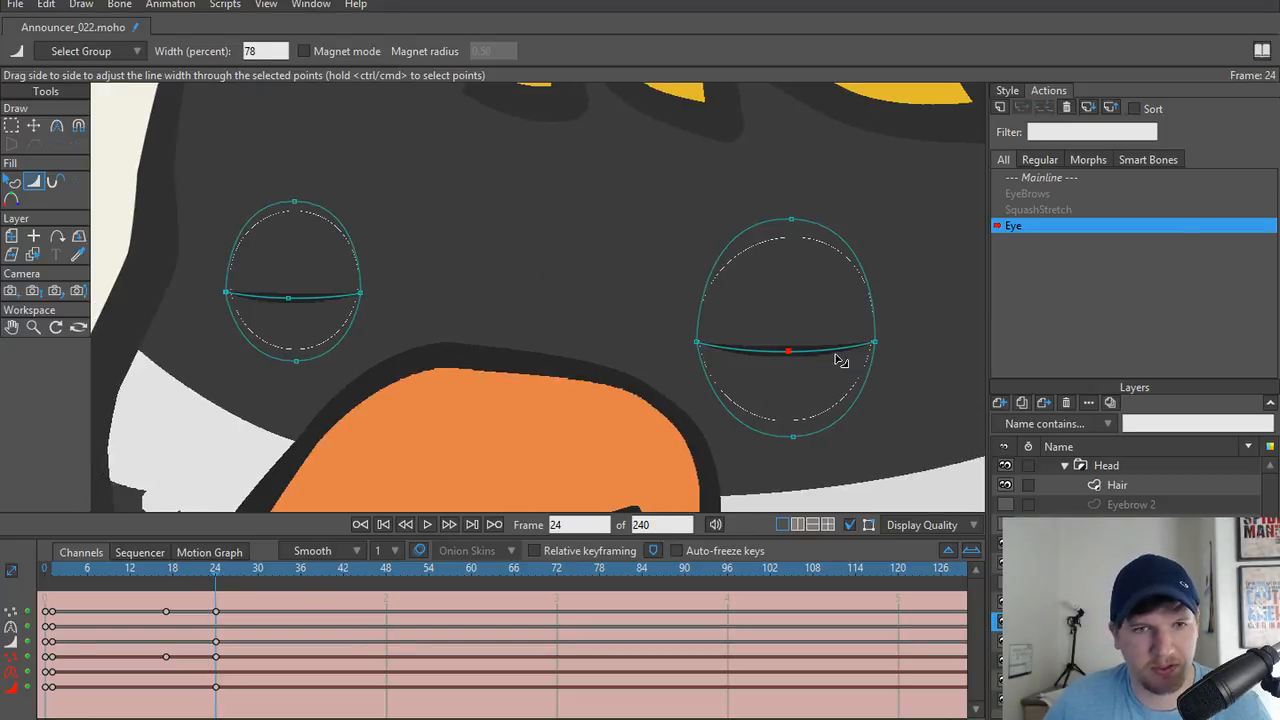
key(ctrl+r)
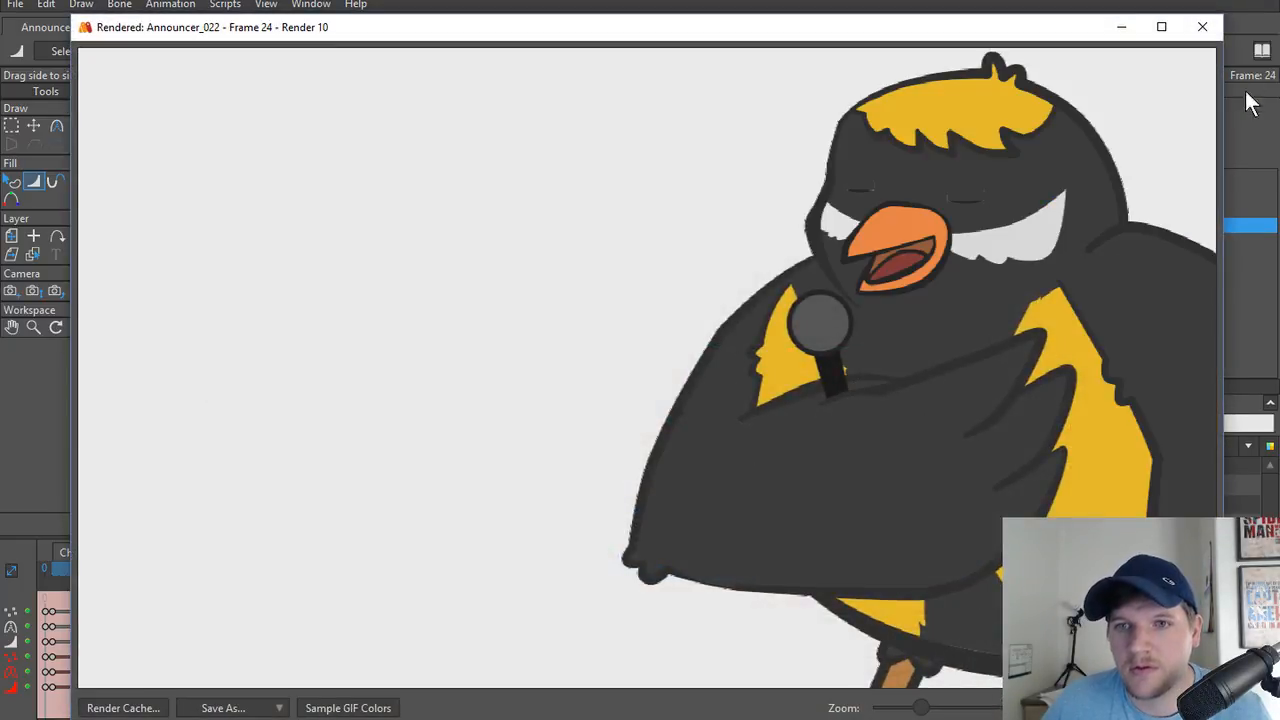
click(1202, 27)
Increase the line width at the right-hand eye's lower lid midpoint to 108 percent and render frame 24 again.
scroll(561, 402, up, 3)
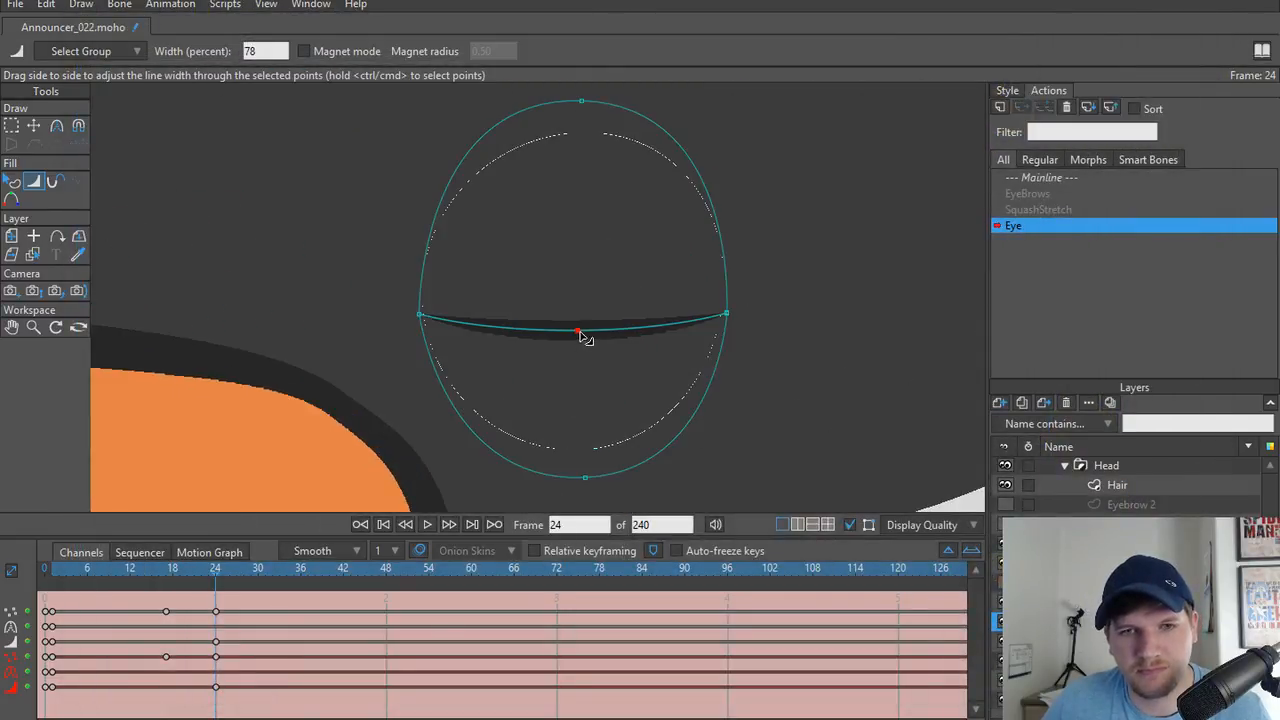
drag(585, 338, 600, 350)
key(ctrl+r)
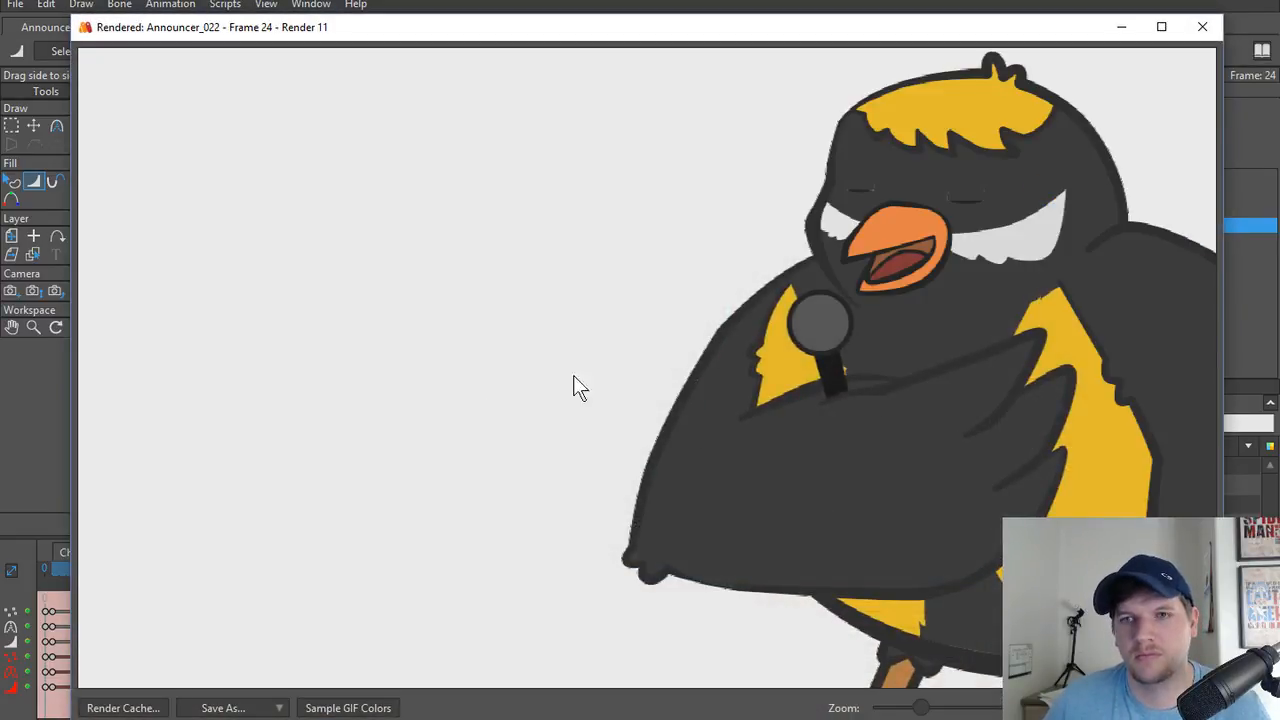
click(1202, 27)
Return from the Eye action to the Mainline at frame 0 and select the Announcer bone layer.
scroll(545, 380, down, 5)
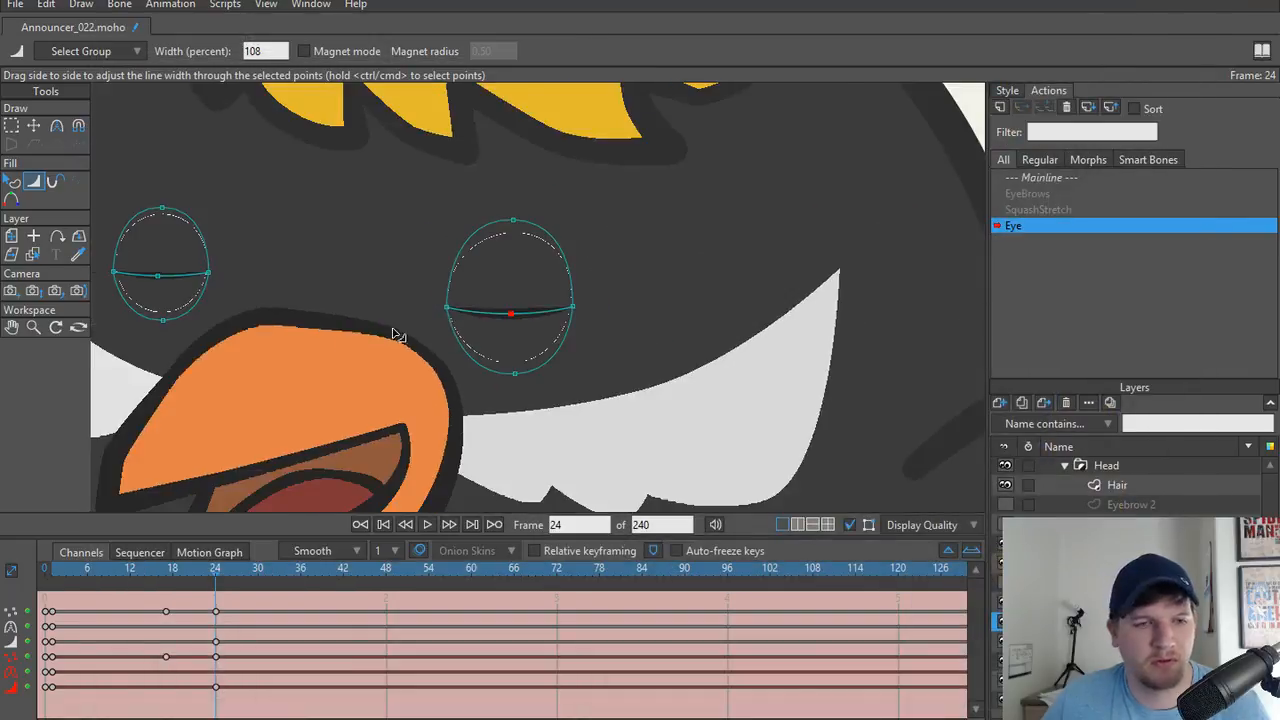
scroll(535, 413, up, 2)
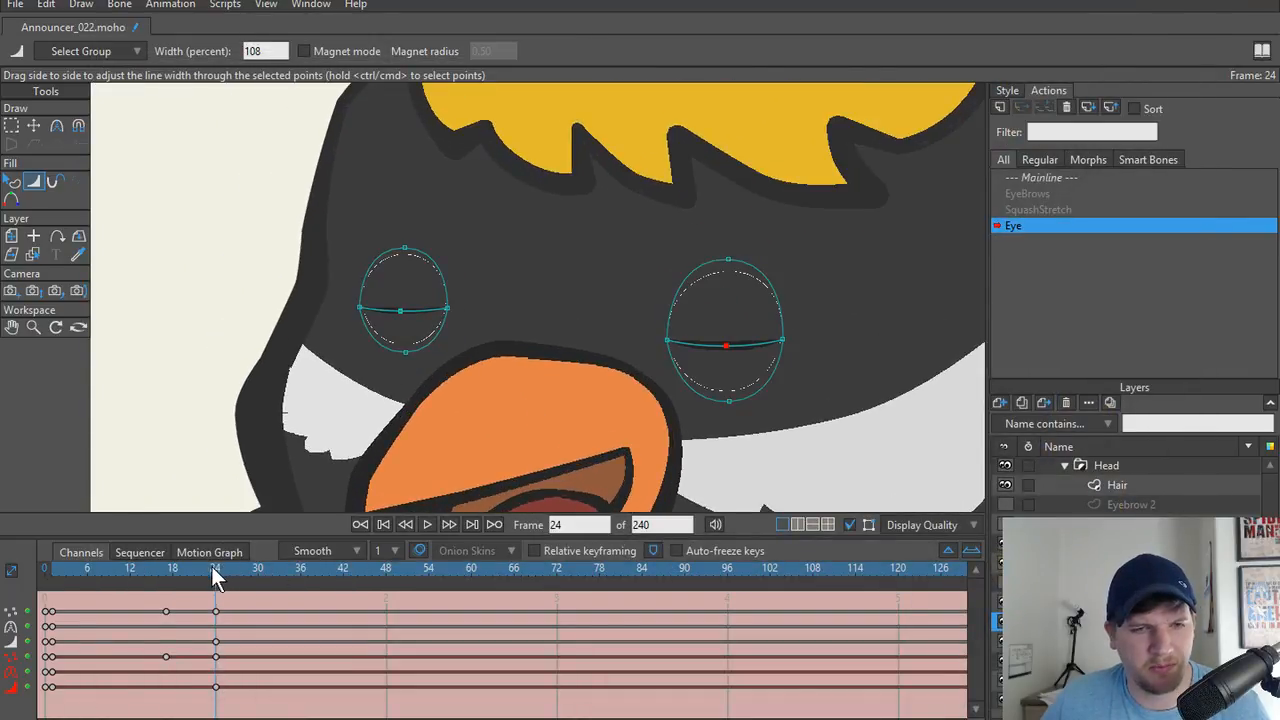
drag(211, 568, 3, 599)
click(1067, 177)
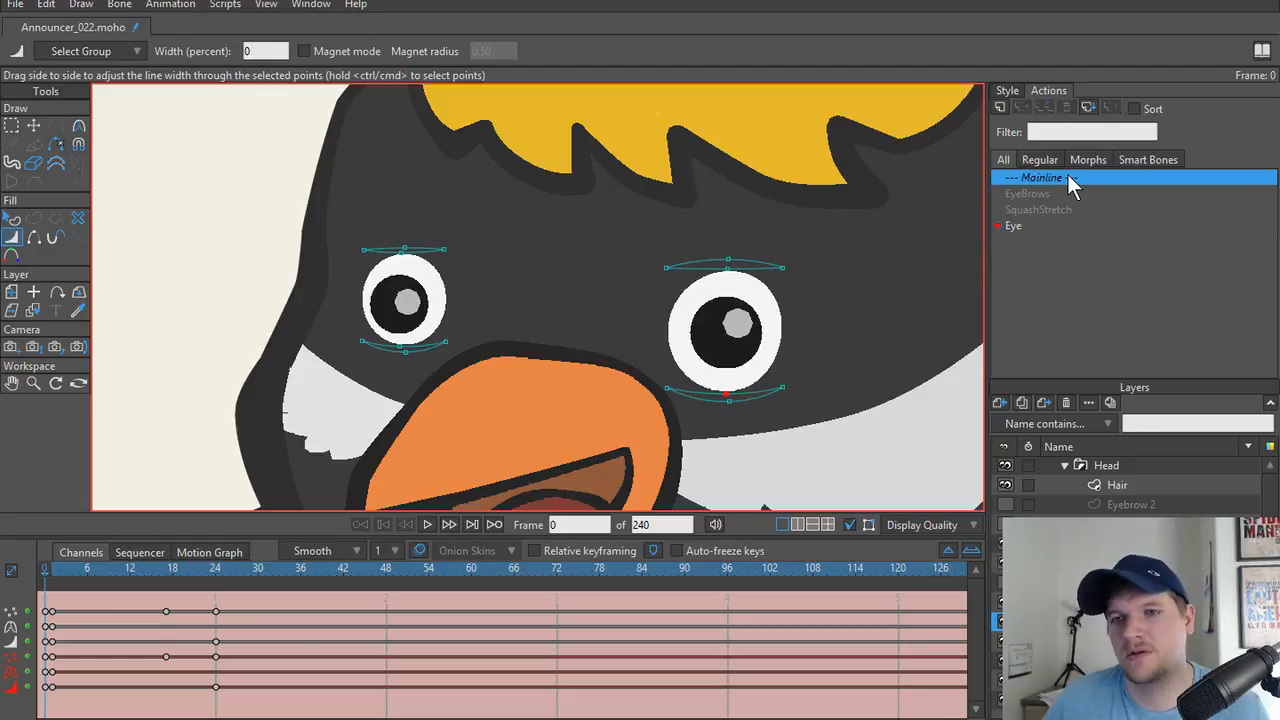
scroll(823, 366, down, 5)
scroll(533, 322, down, 3)
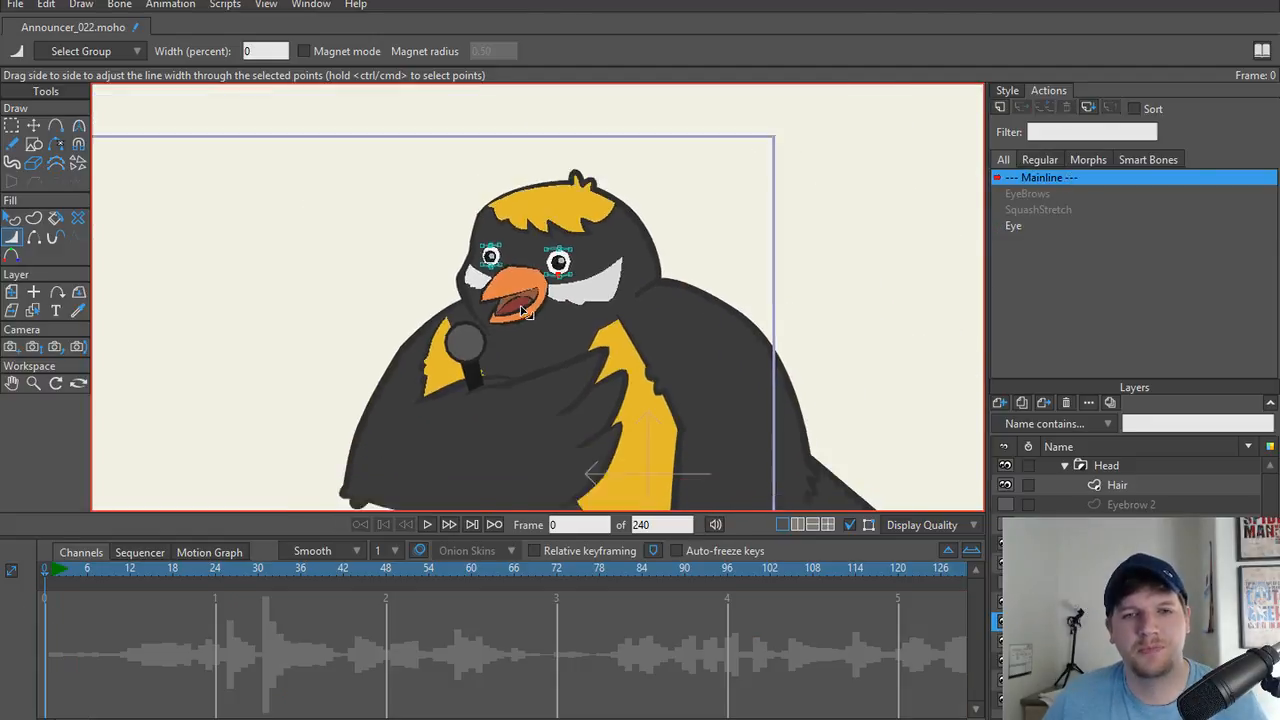
scroll(1130, 485, up, 3)
click(1130, 487)
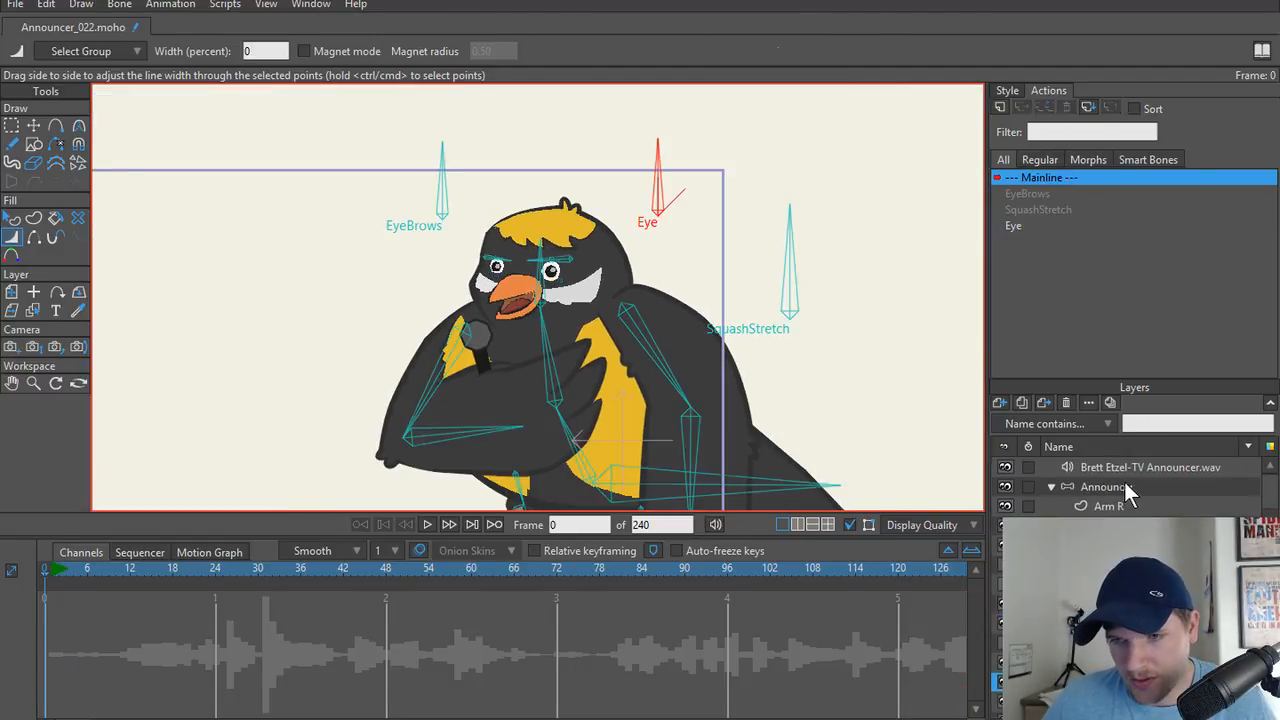
Select the eyelid layer in the Head group and scrub the Mainline to frame 82 to view the whole bird.
click(1051, 487)
scroll(555, 300, up, 5)
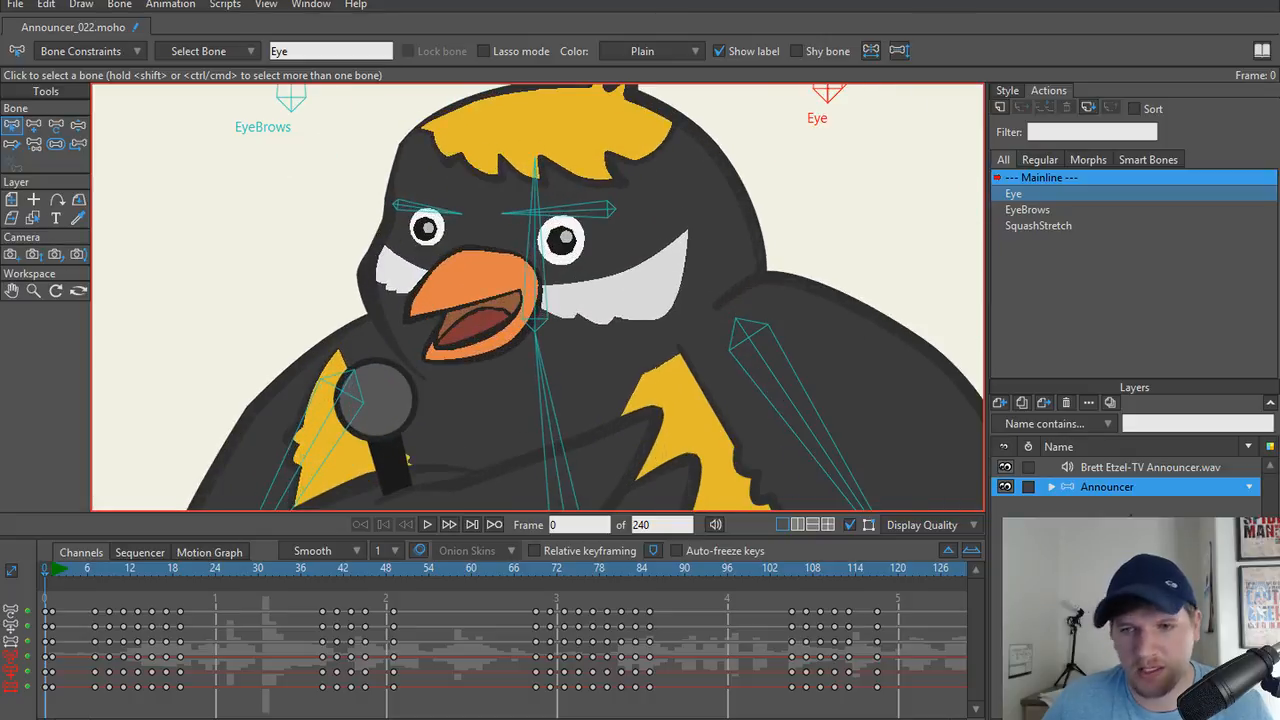
click(1051, 487)
scroll(1046, 488, down, 2)
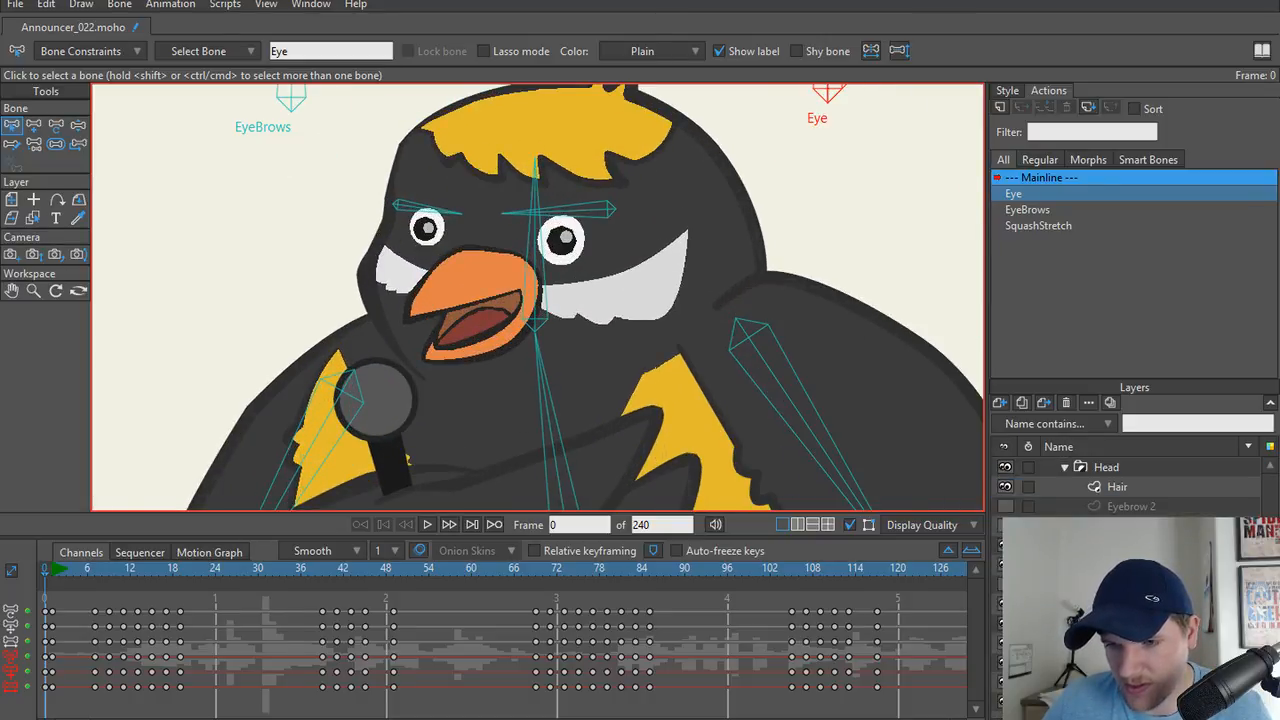
click(1117, 603)
click(1117, 623)
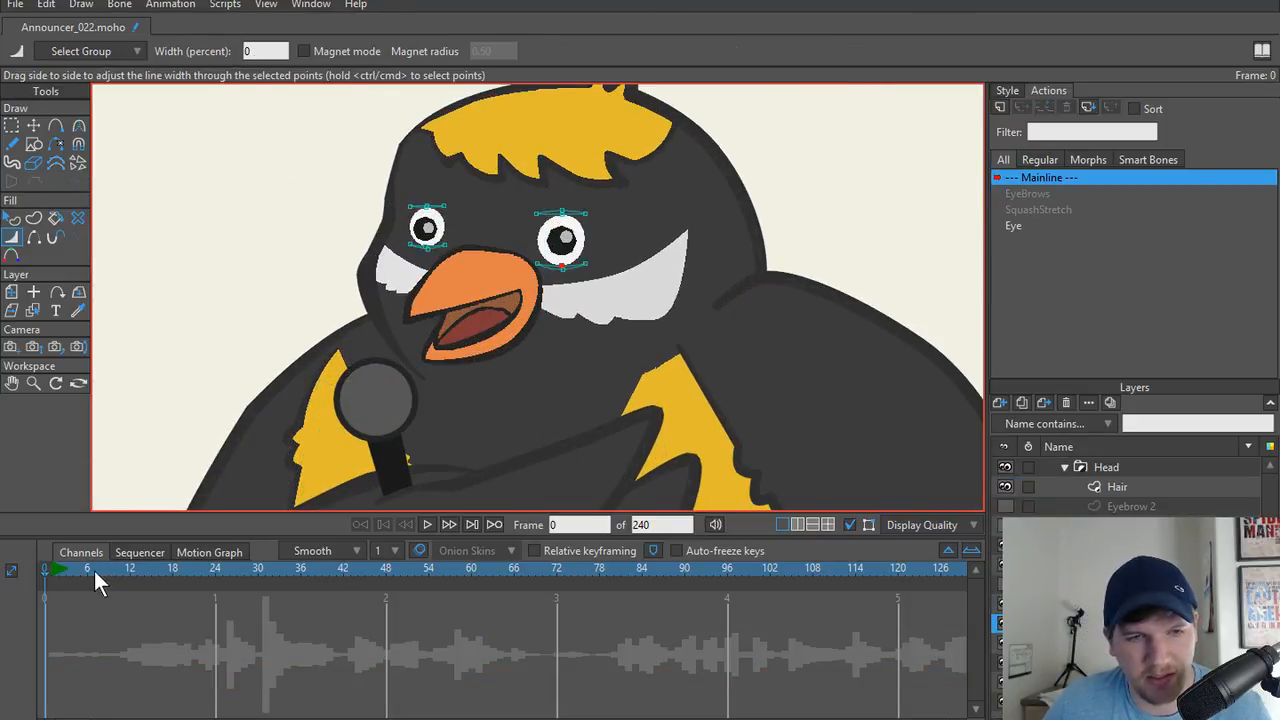
drag(93, 568, 626, 571)
scroll(616, 178, down, 8)
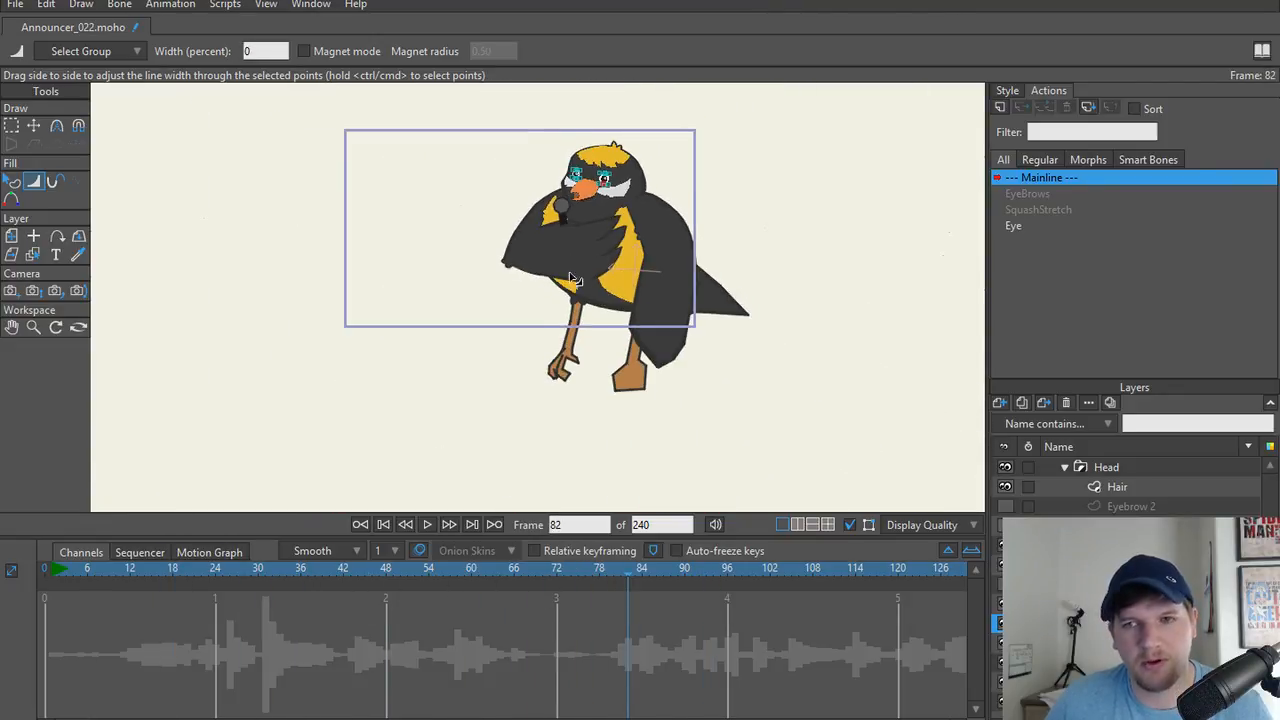
drag(571, 275, 555, 349)
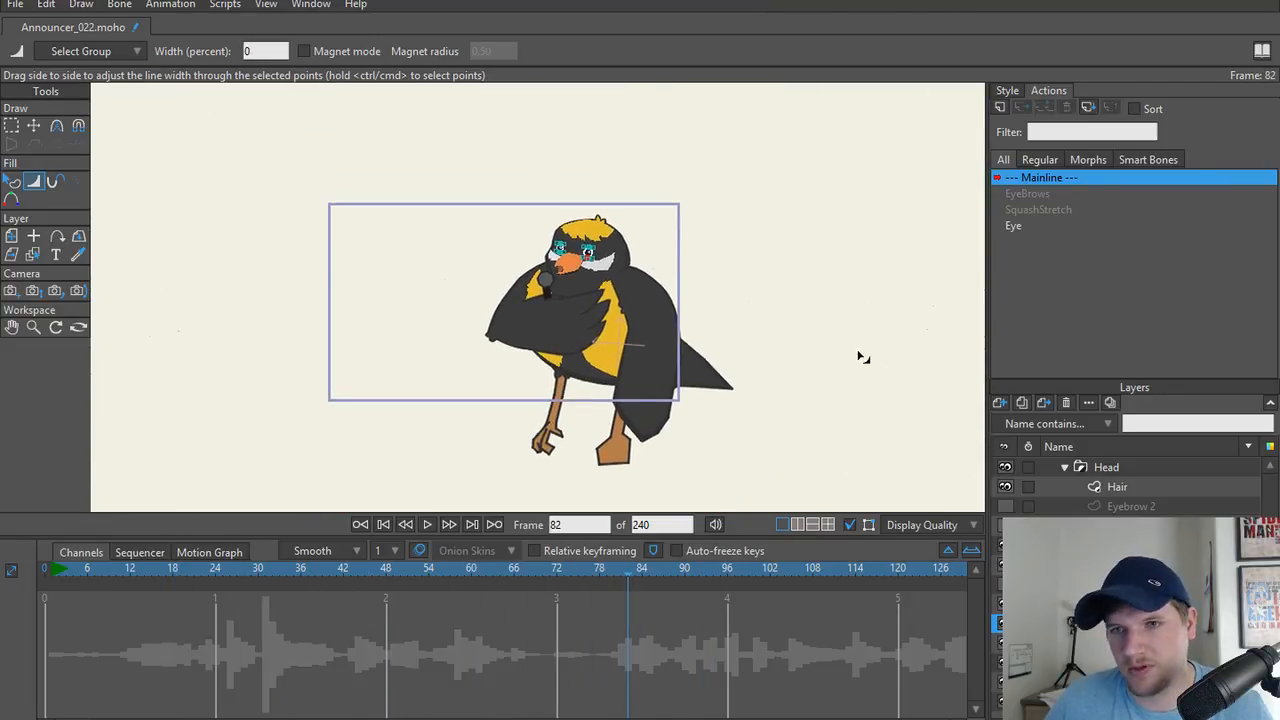
Reselect the Announcer bone layer, scrub the Mainline to frame 89 and render it to check the squinting eyes.
click(1126, 468)
scroll(1126, 490, up, 3)
click(1127, 505)
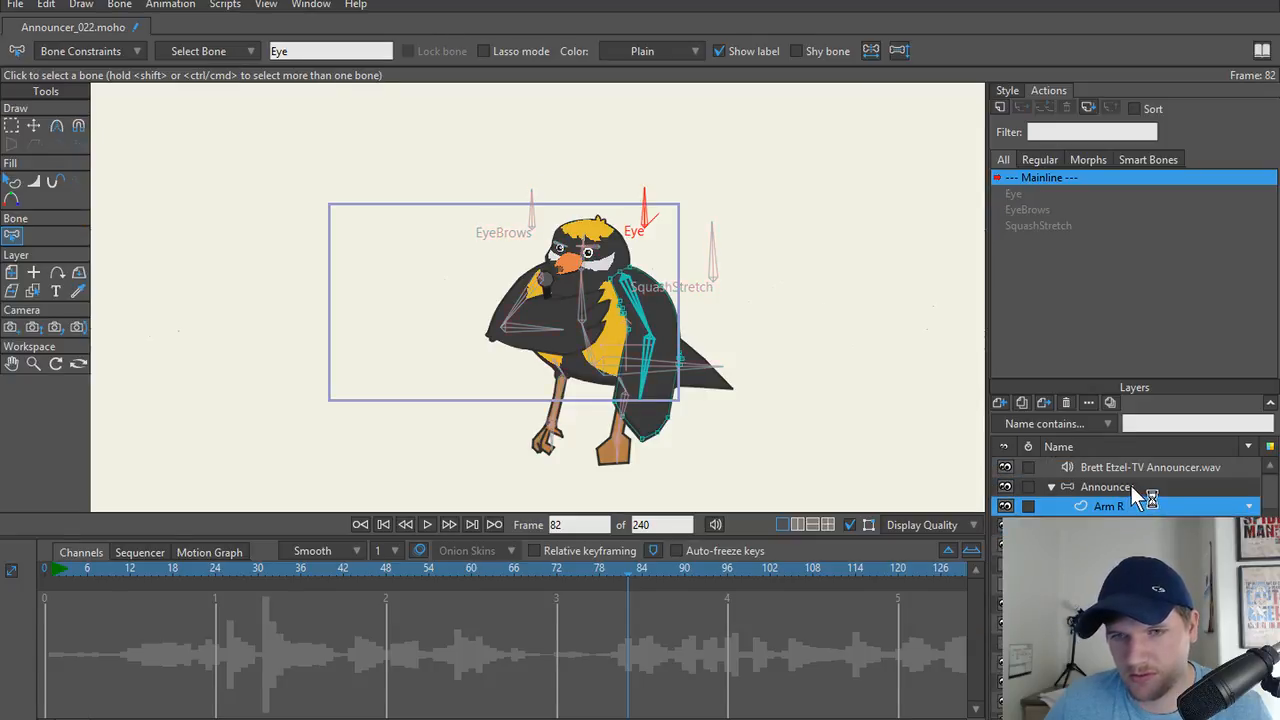
click(1131, 486)
scroll(729, 277, up, 5)
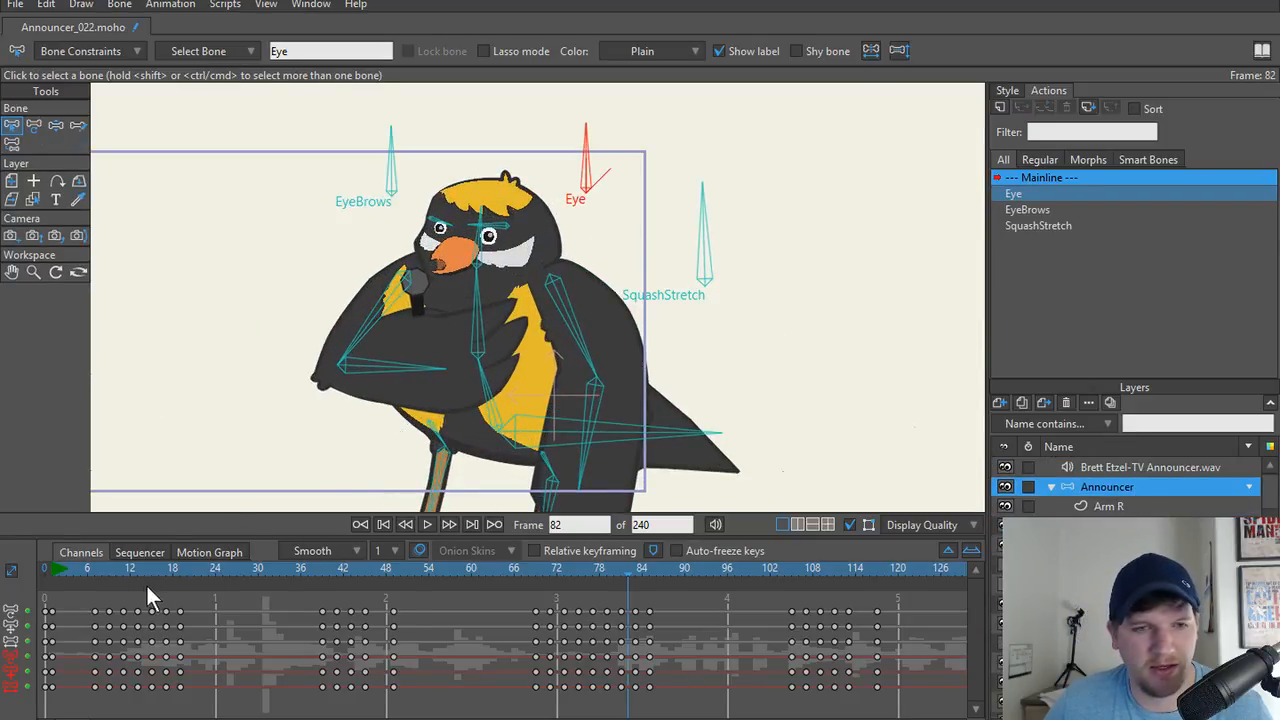
drag(146, 597, 677, 592)
key(ctrl+r)
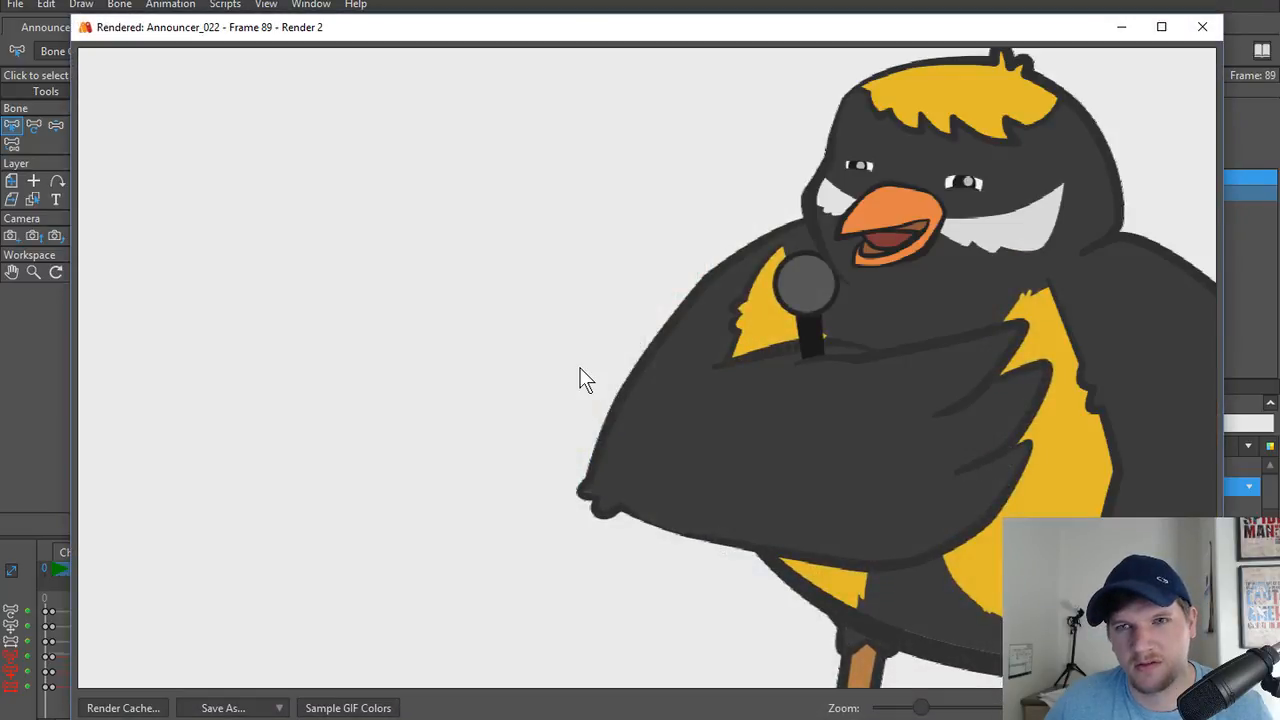
click(1201, 28)
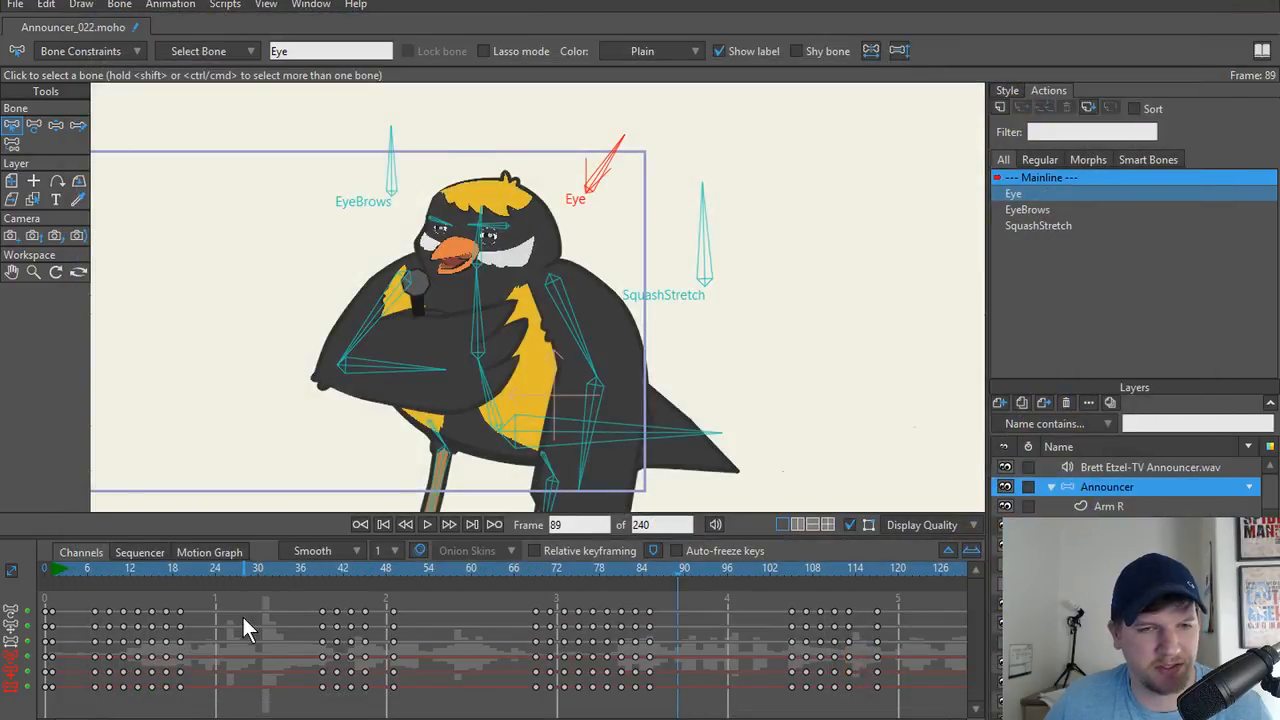
Return to frame 0 and activate the pupils layer for transforming its points.
drag(225, 570, 8, 584)
scroll(400, 245, up, 10)
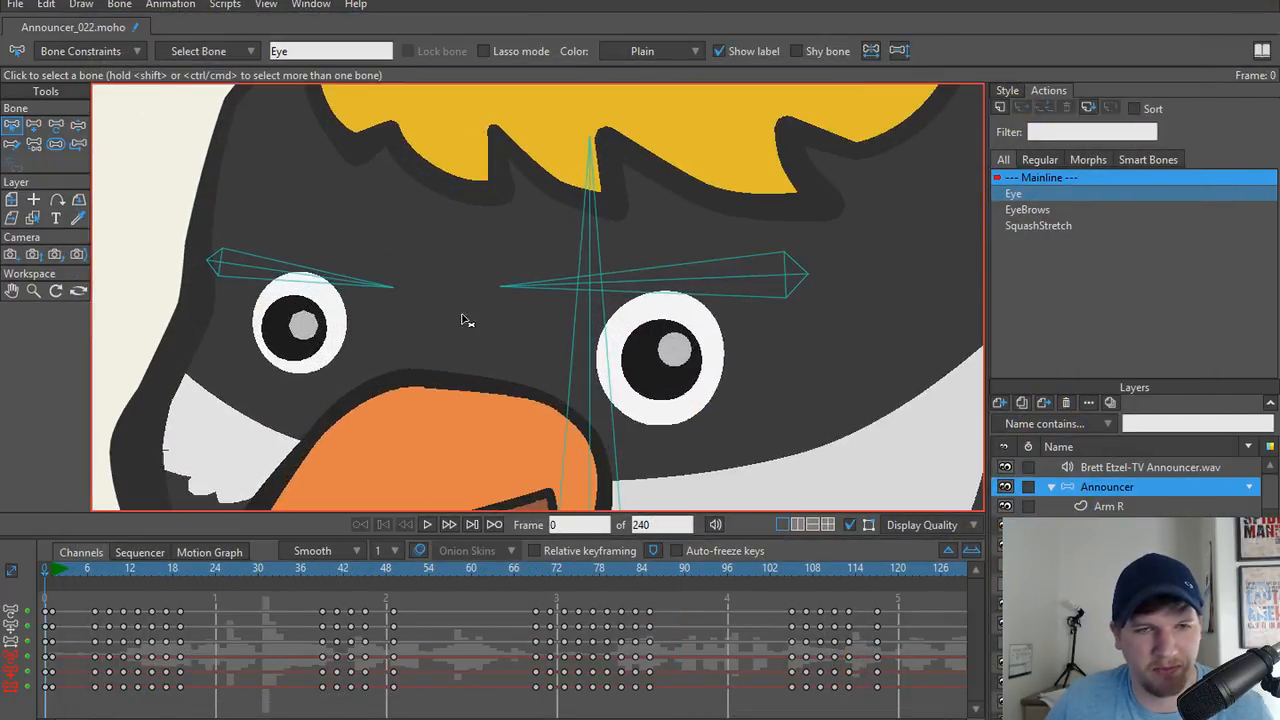
alt+right_click(300, 340)
key(t)
Try deleting the grey highlights from both pupils, and undo the deletions.
click(300, 330)
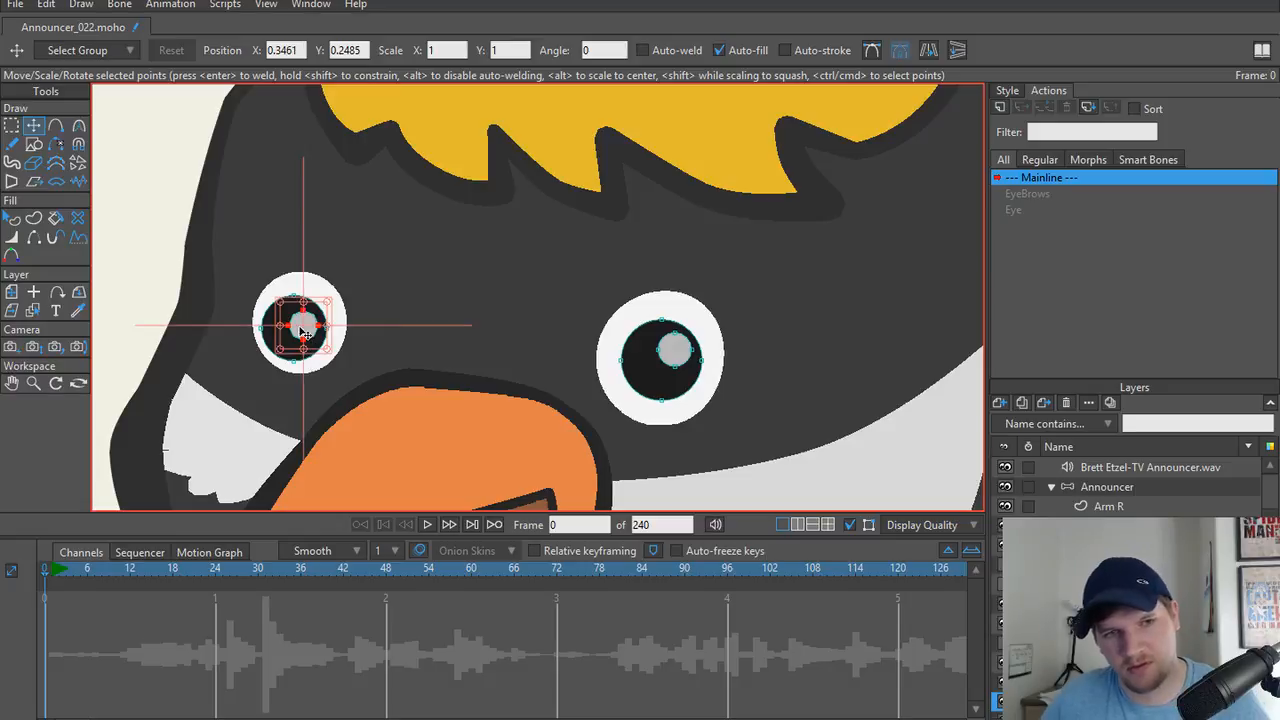
key(Delete)
click(675, 350)
key(Delete)
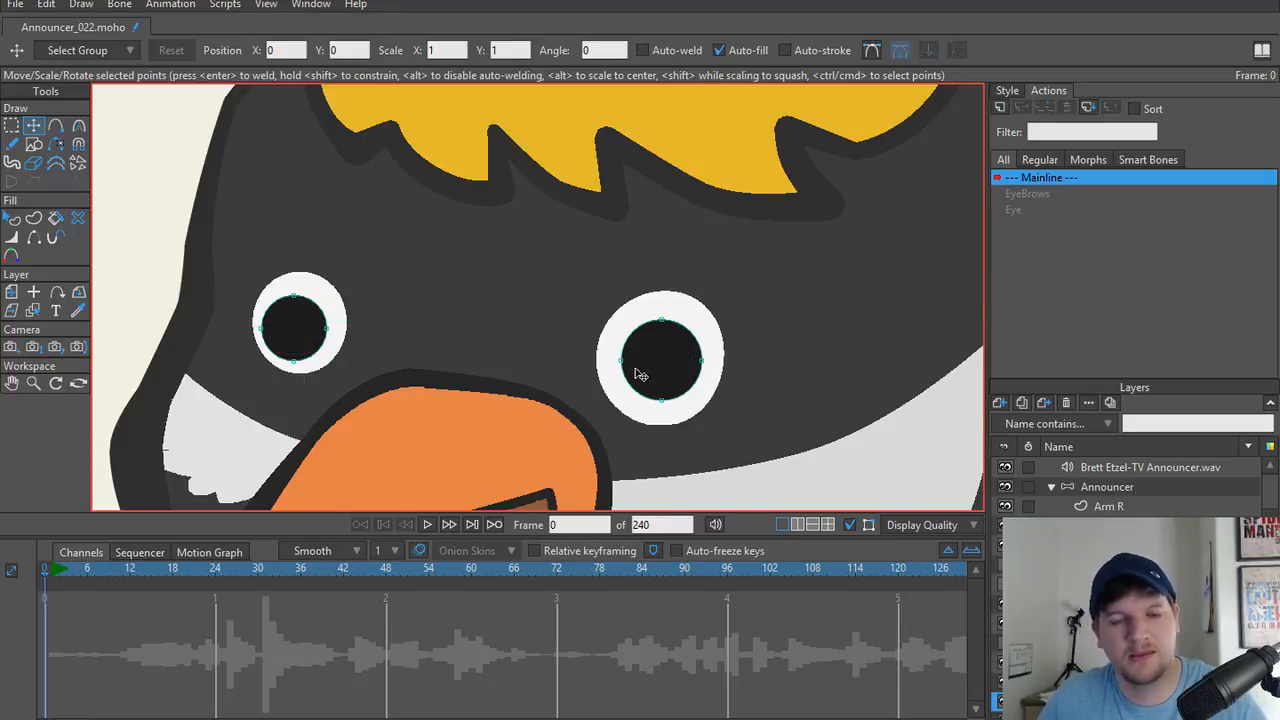
scroll(635, 369, down, 5)
scroll(563, 410, up, 3)
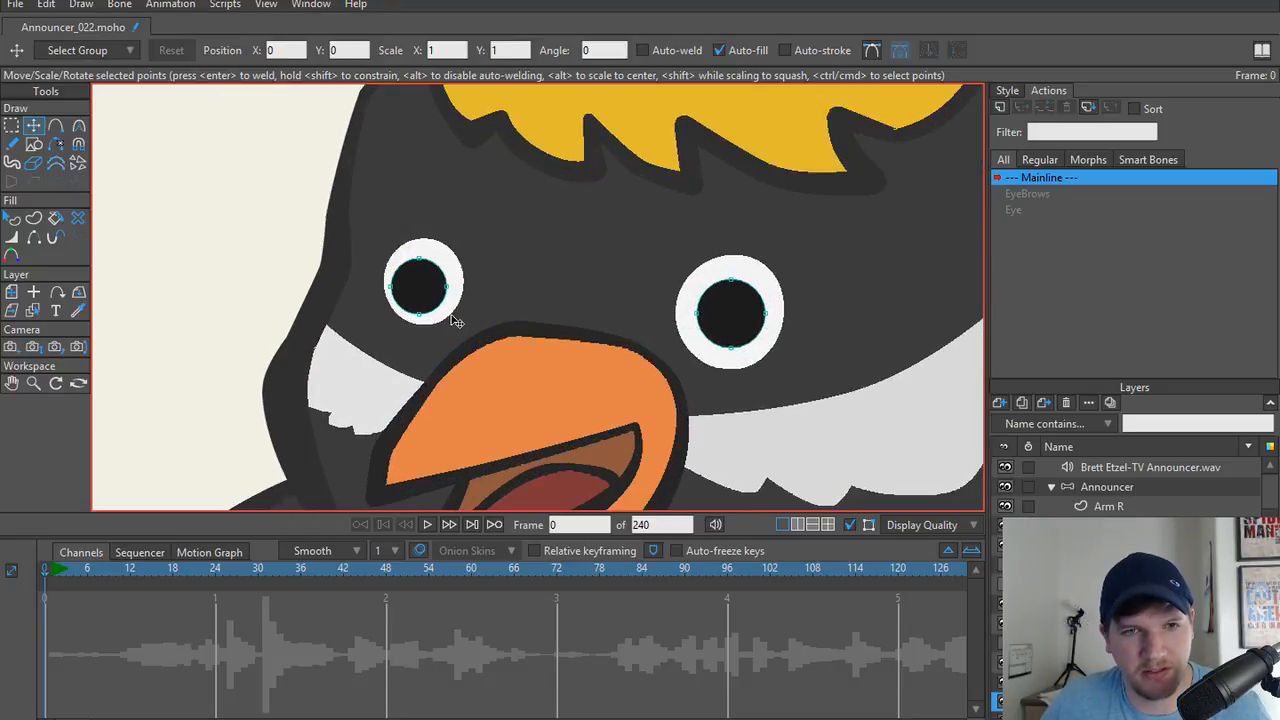
key(ctrl+z)
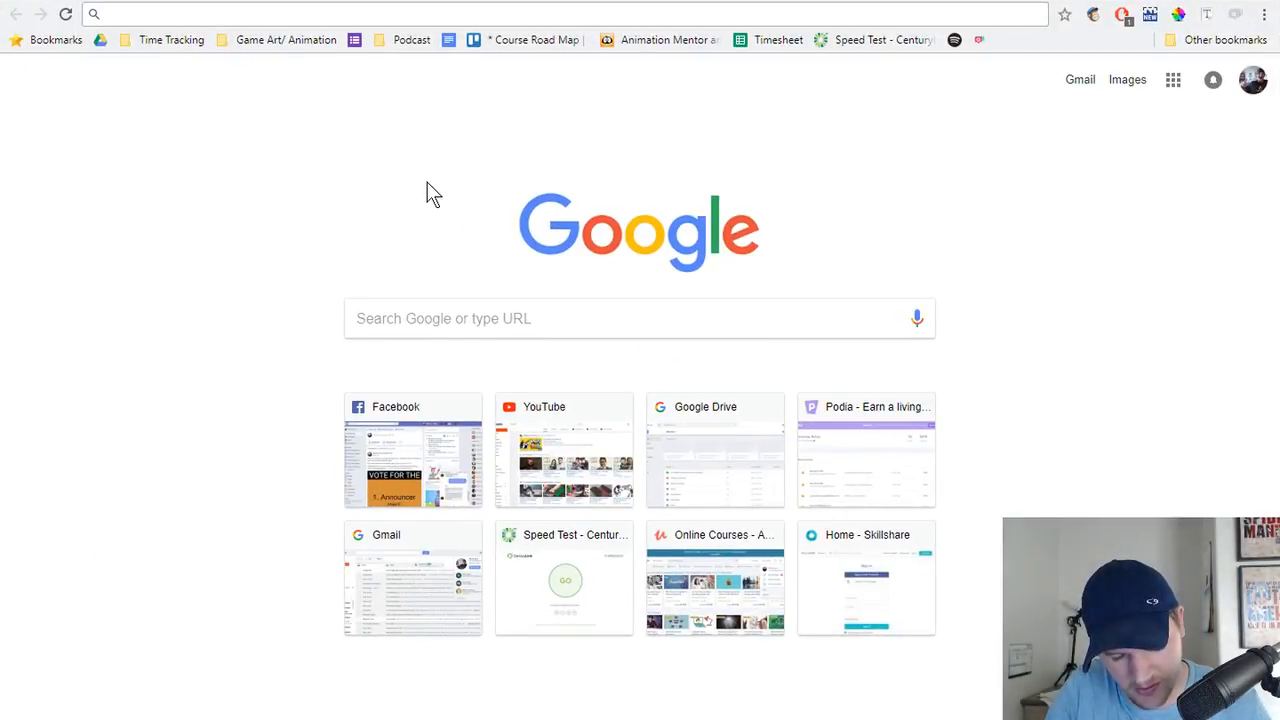
Switch to the web browser, search Google Images for "cartoon bird" and examine how the birds' eyes are drawn.
text(cartoon bird)
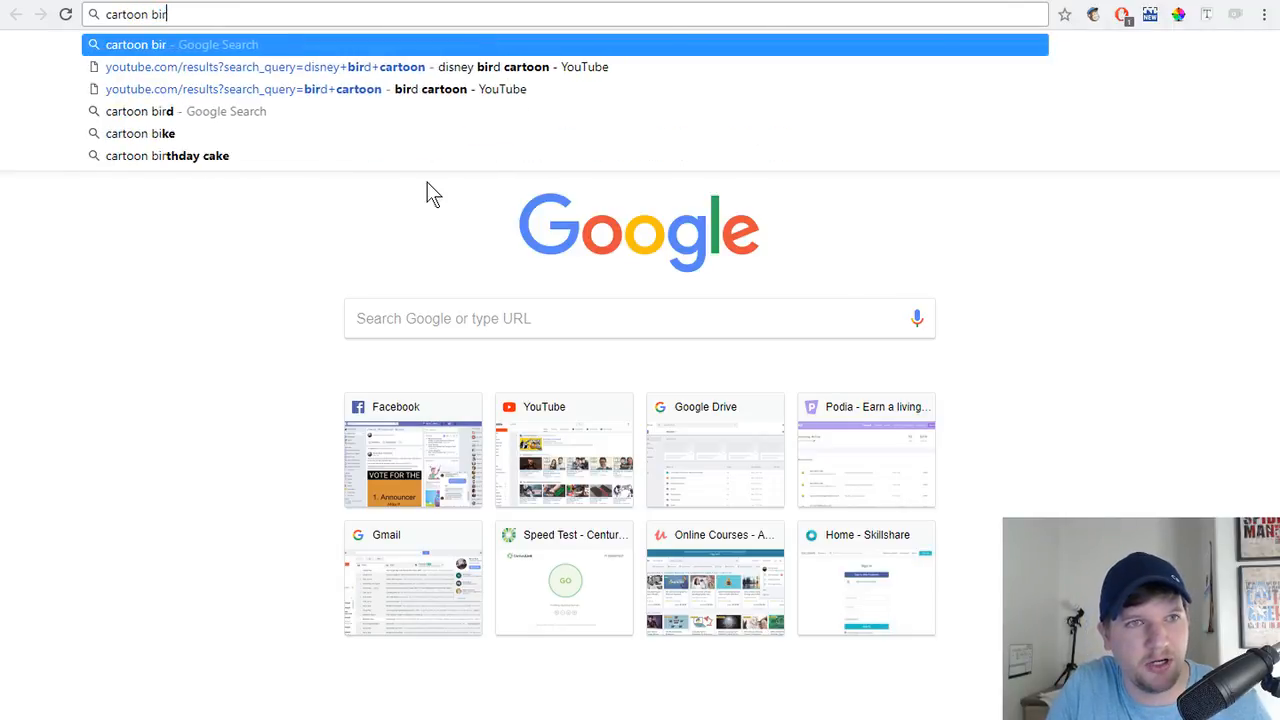
key(Return)
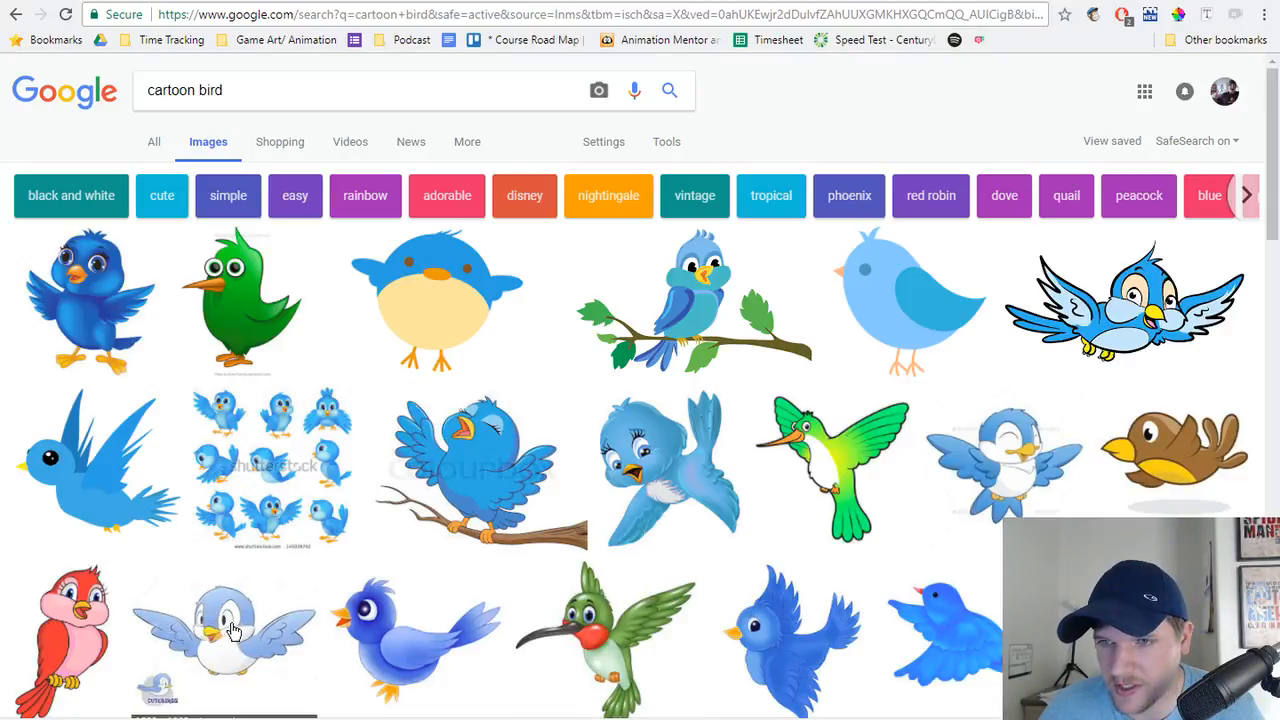
scroll(245, 373, down, 5)
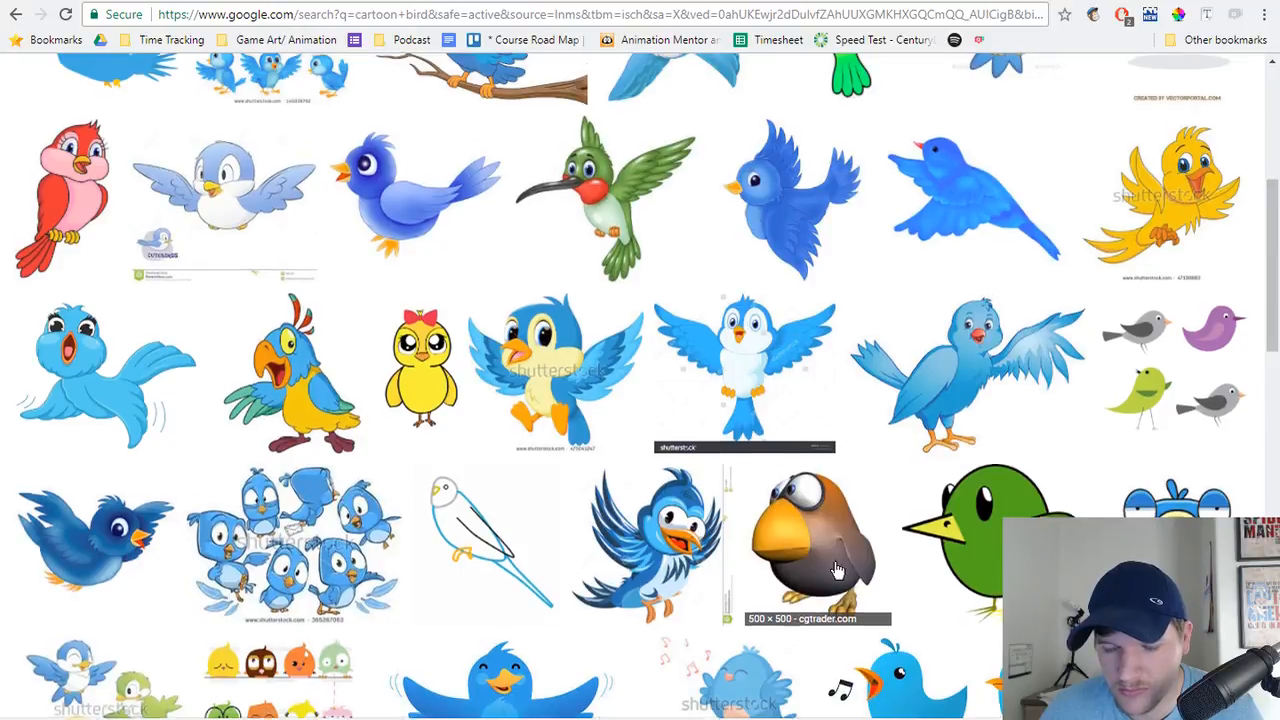
scroll(822, 512, down, 3)
scroll(810, 355, up, 6)
scroll(810, 355, up, 1)
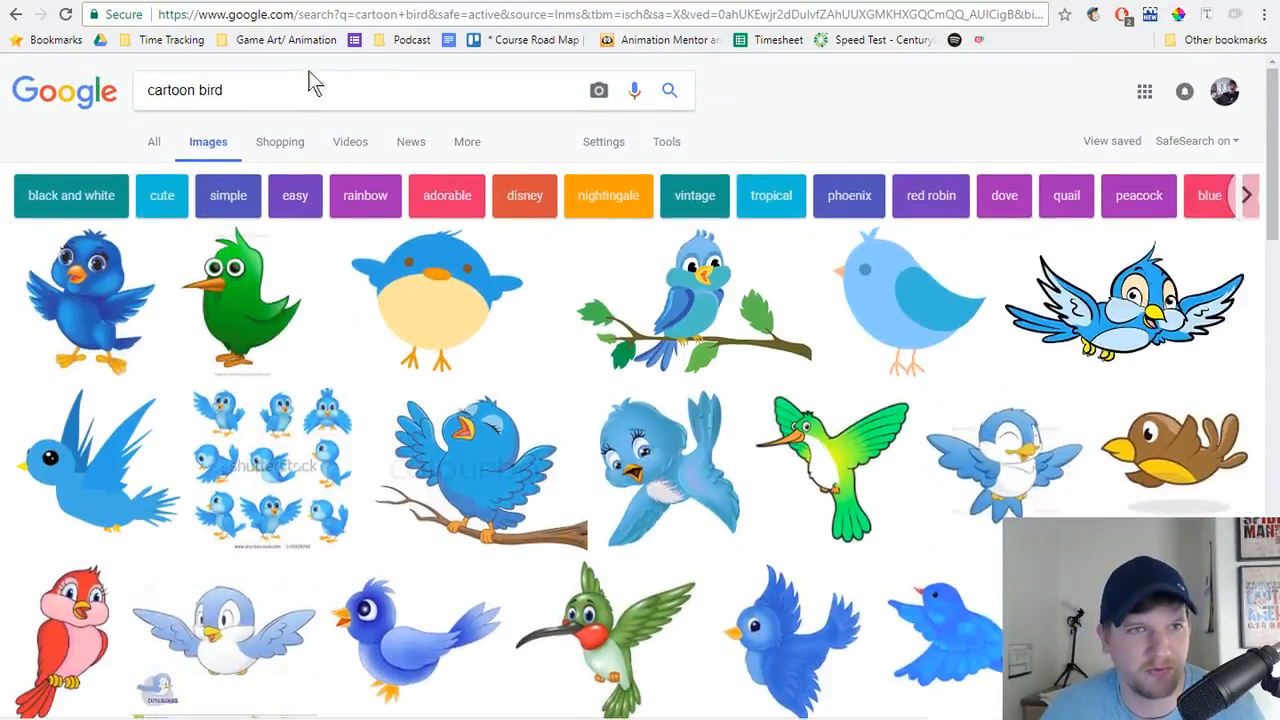
Search Google Images for "for the birds" and examine the eyes in two enlarged stills from the Pixar short.
triple_click(311, 80)
text(r the)
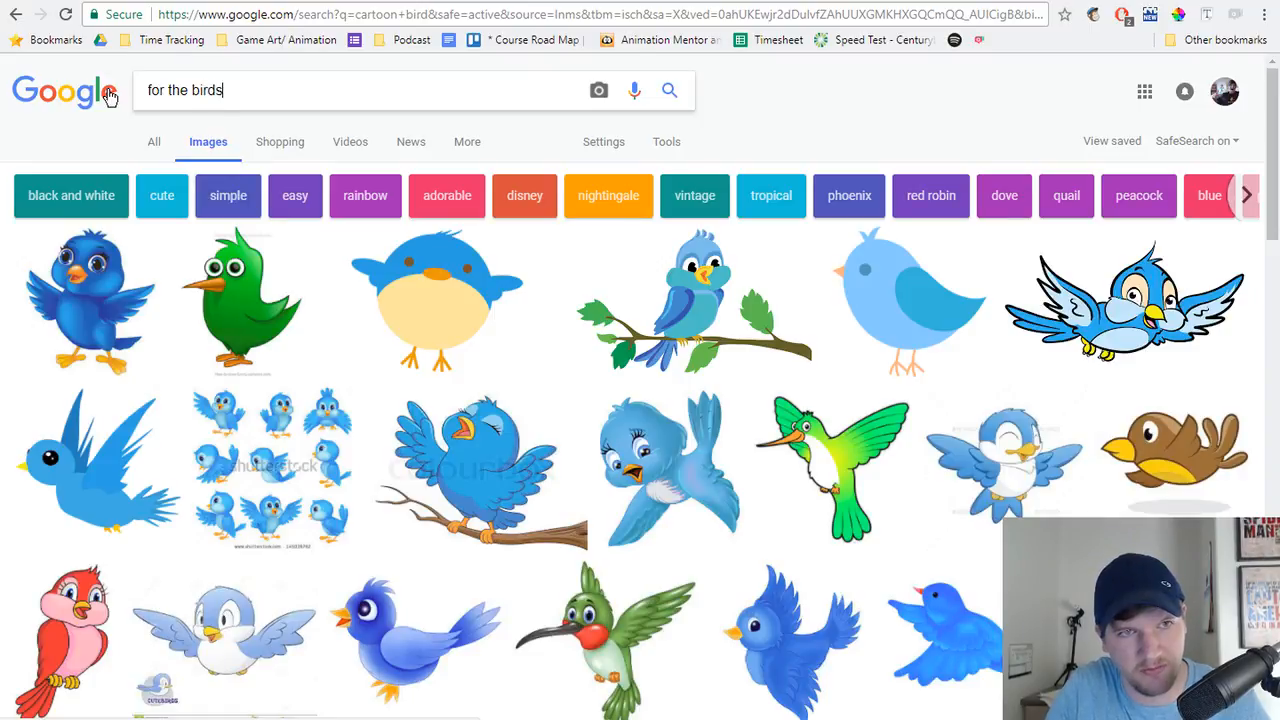
key(Return)
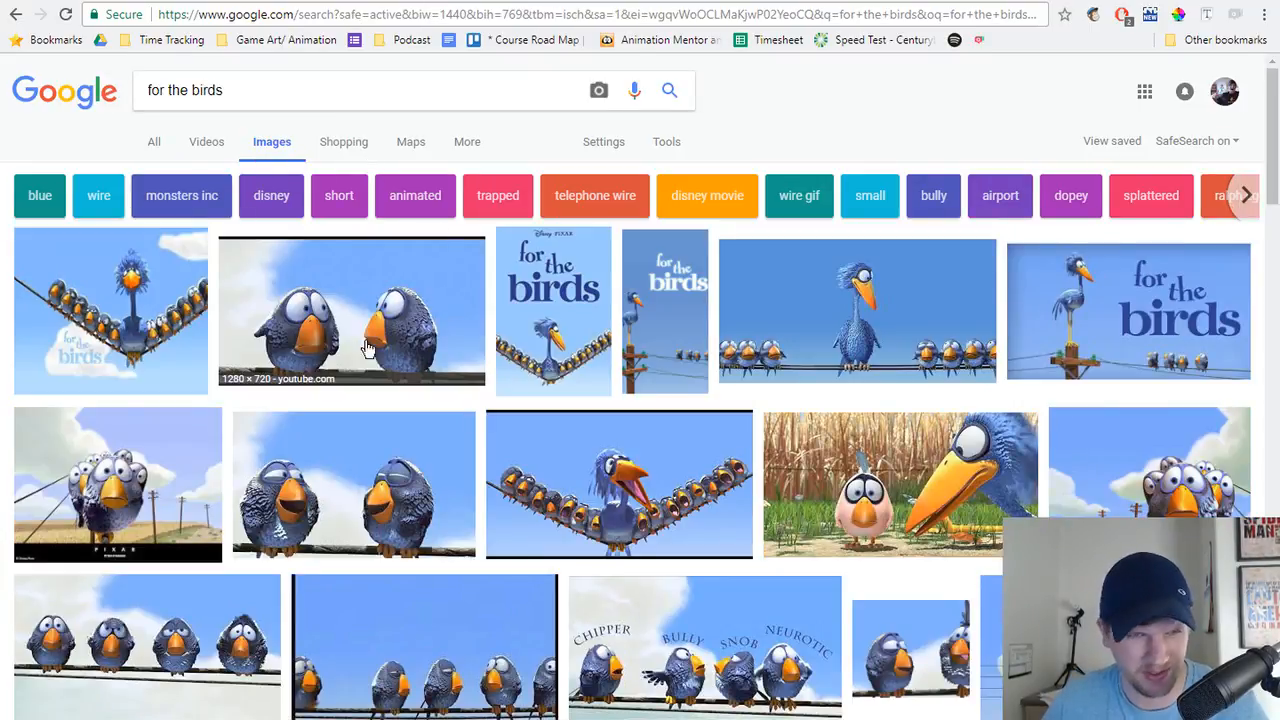
click(398, 341)
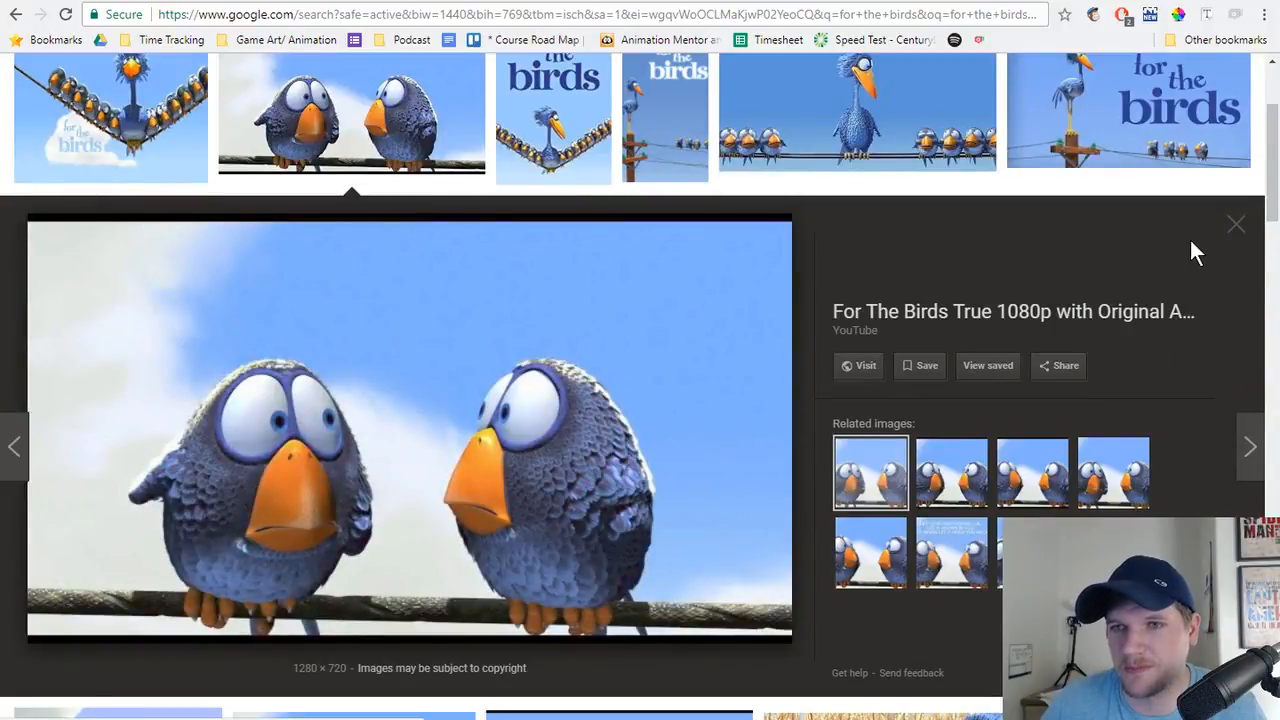
click(1234, 226)
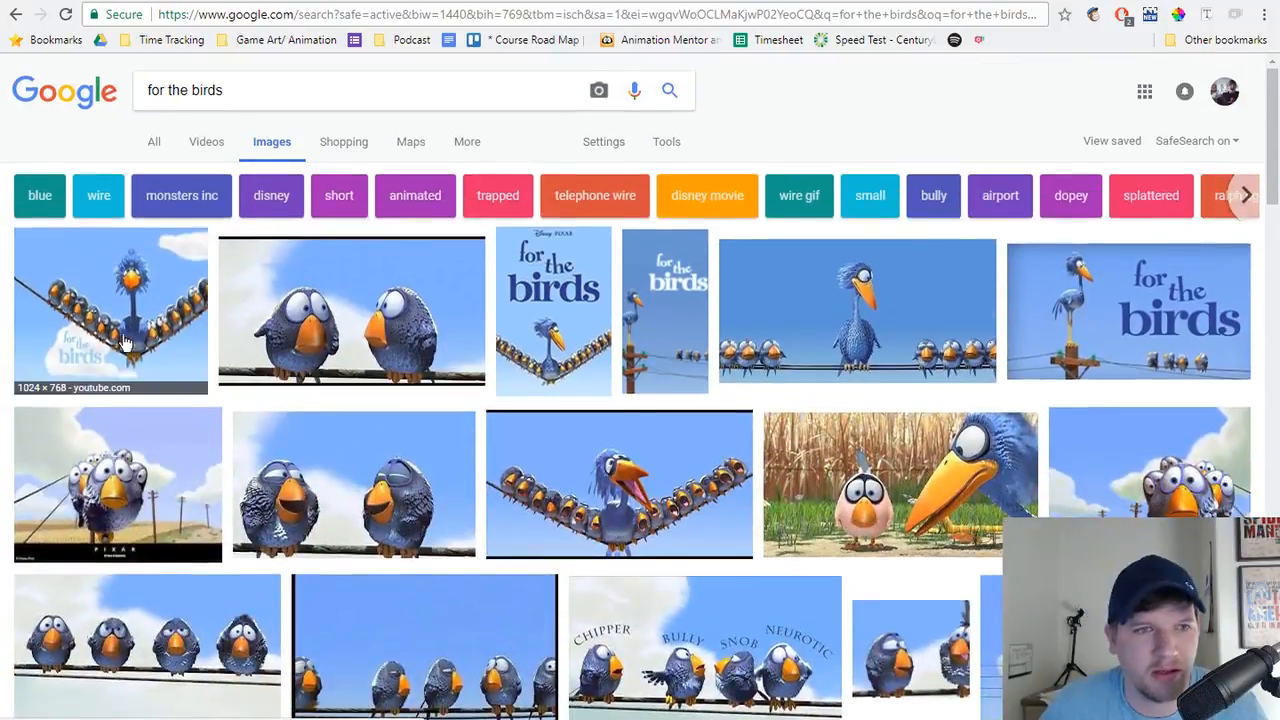
click(120, 310)
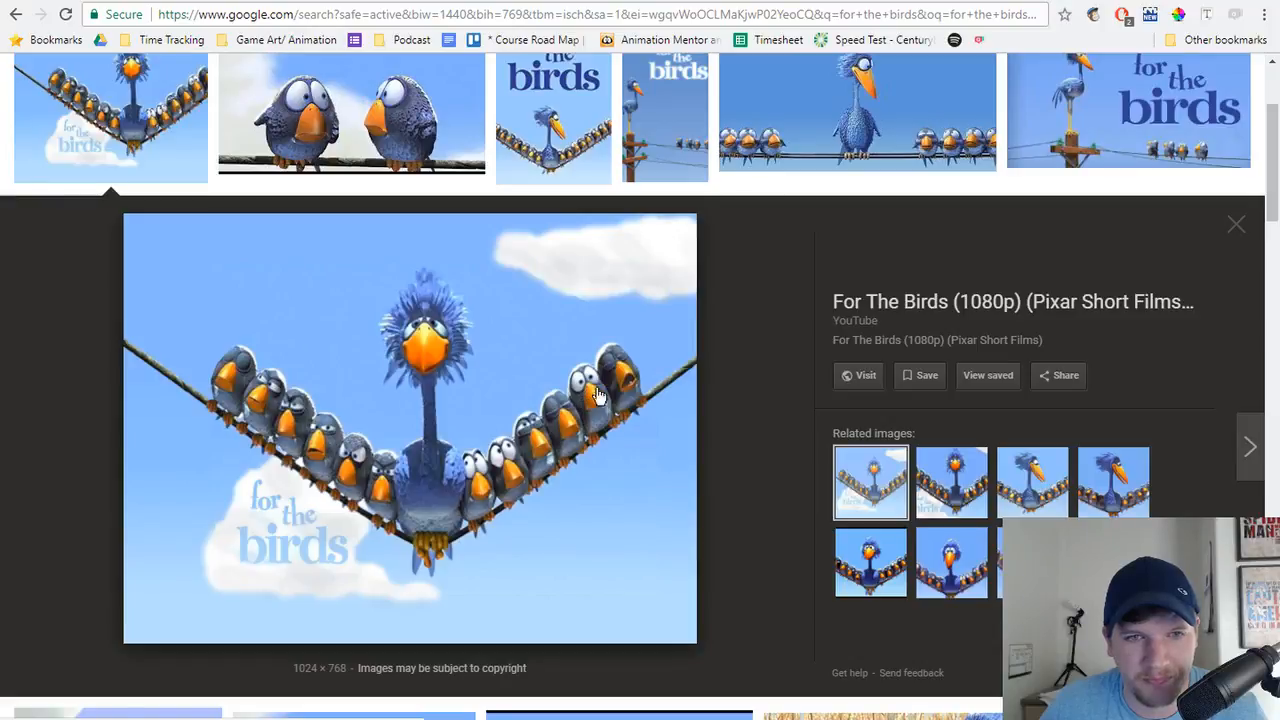
click(1235, 225)
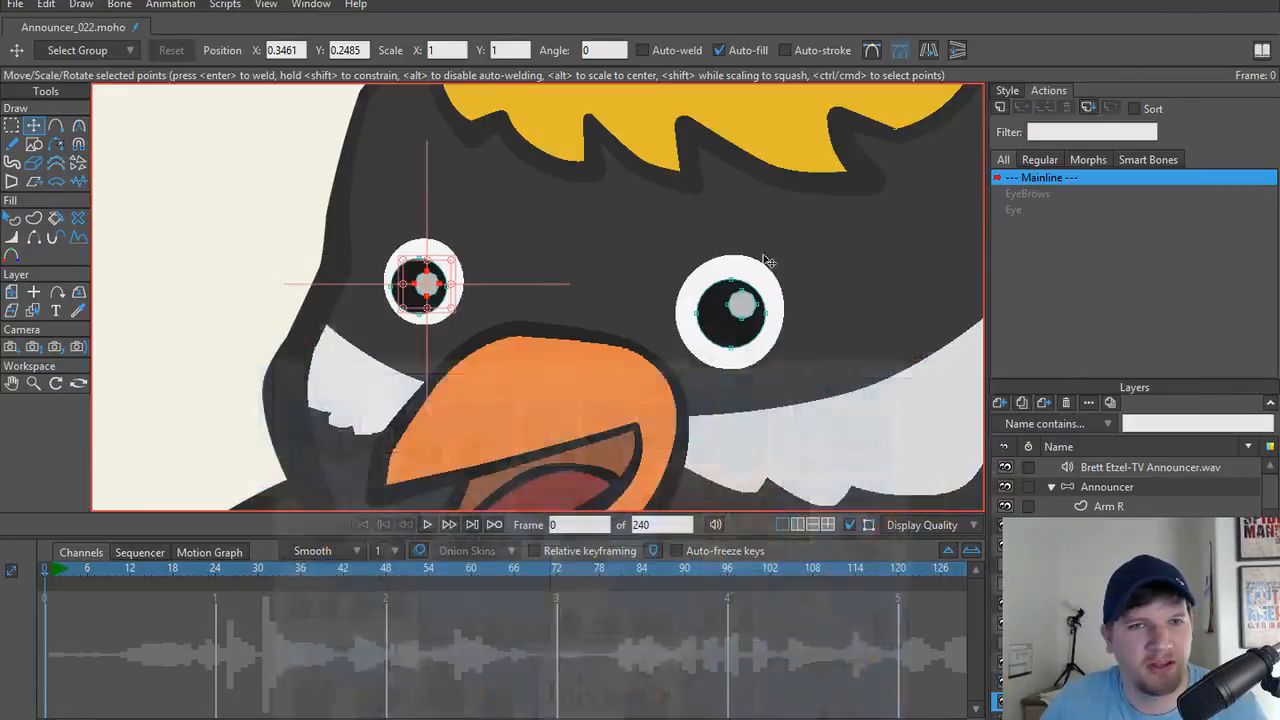
Back in Moho, scale down the grey highlights in both pupils and place them nearer each pupil's upper-right edge.
scroll(359, 423, down, 2)
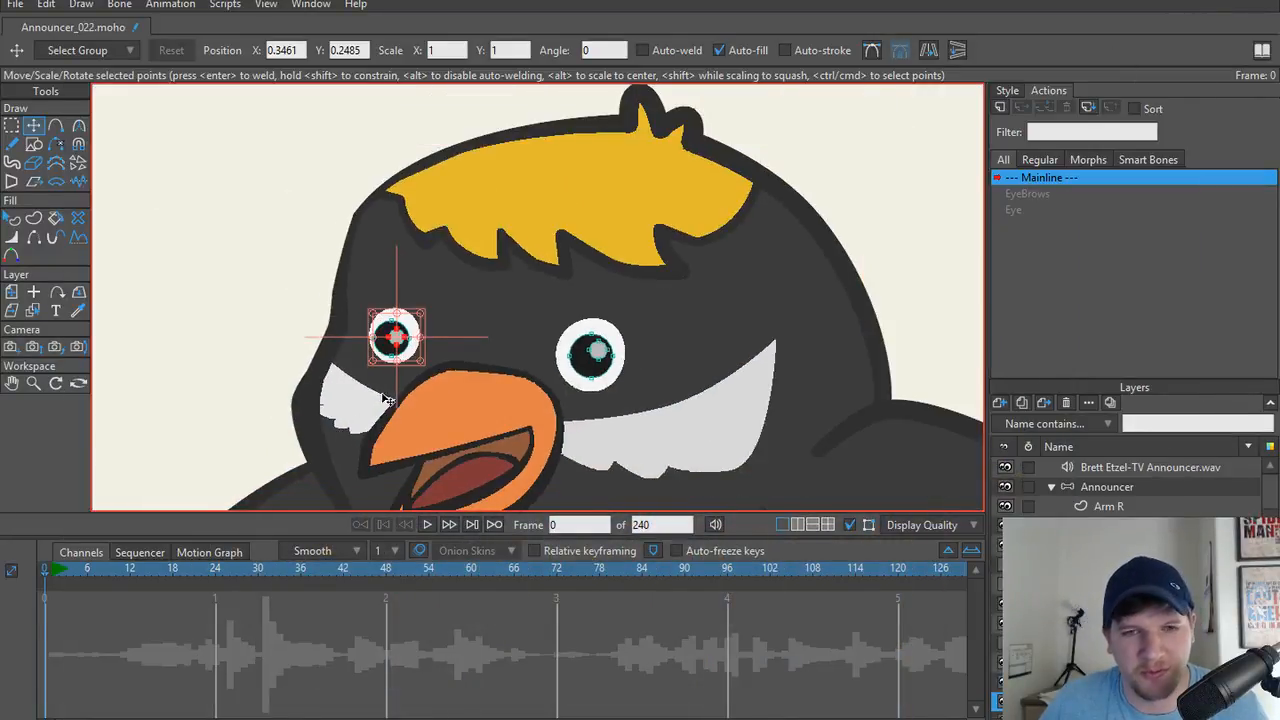
scroll(386, 399, up, 2)
scroll(565, 395, up, 1)
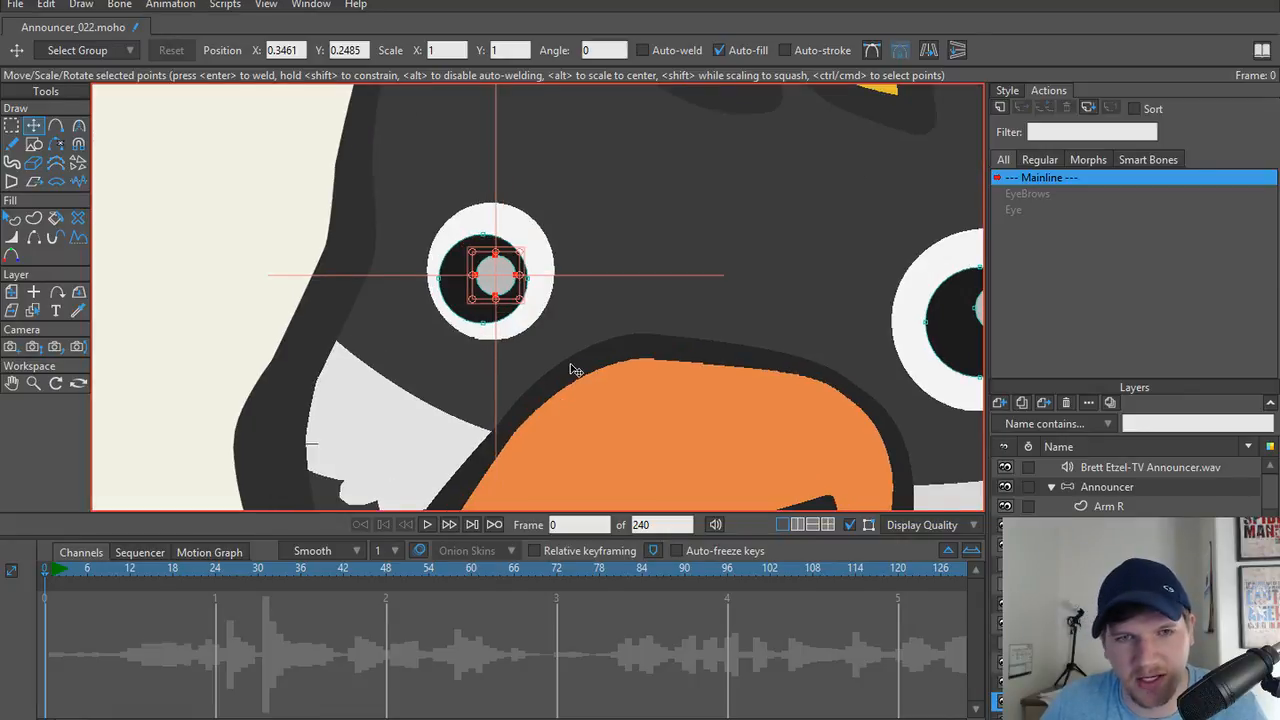
drag(520, 299, 502, 278)
drag(499, 297, 271, 288)
ctrl+click(764, 297)
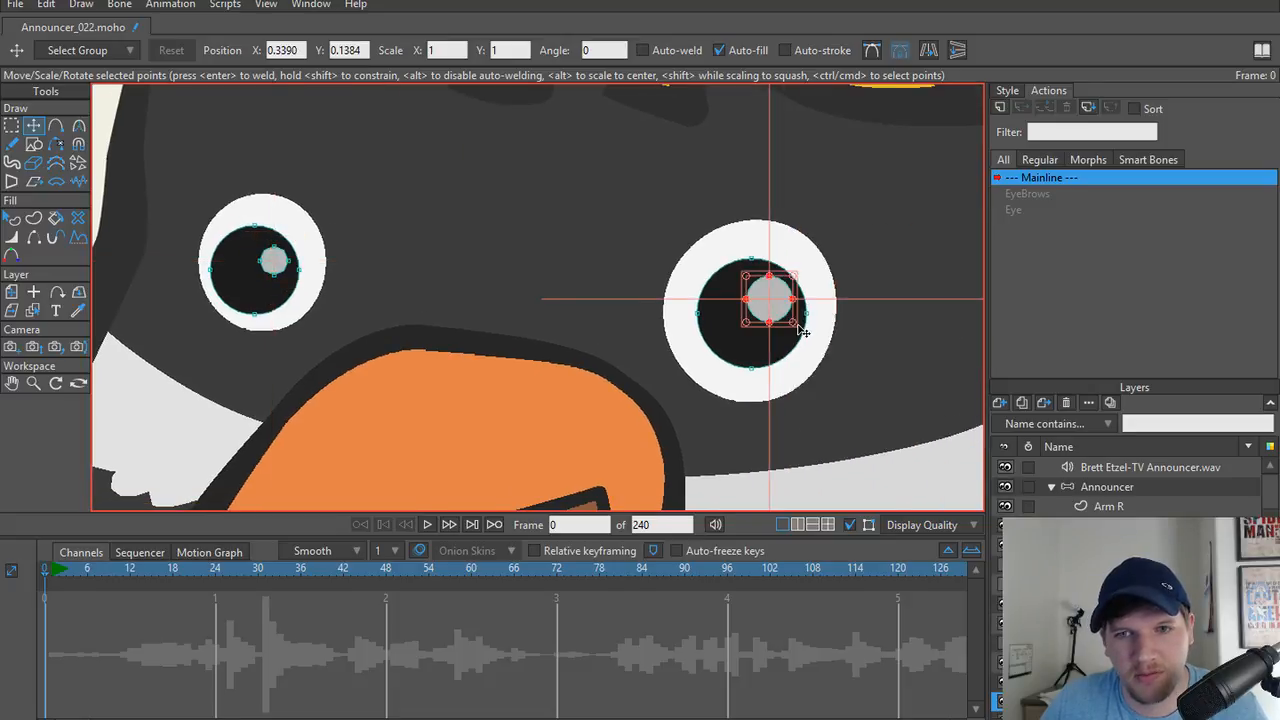
mouse_move(793, 326)
mouse_down()
mouse_move(760, 289)
mouse_move(797, 317)
mouse_move(788, 306)
mouse_up()
scroll(497, 327, down, 3)
scroll(396, 337, up, 3)
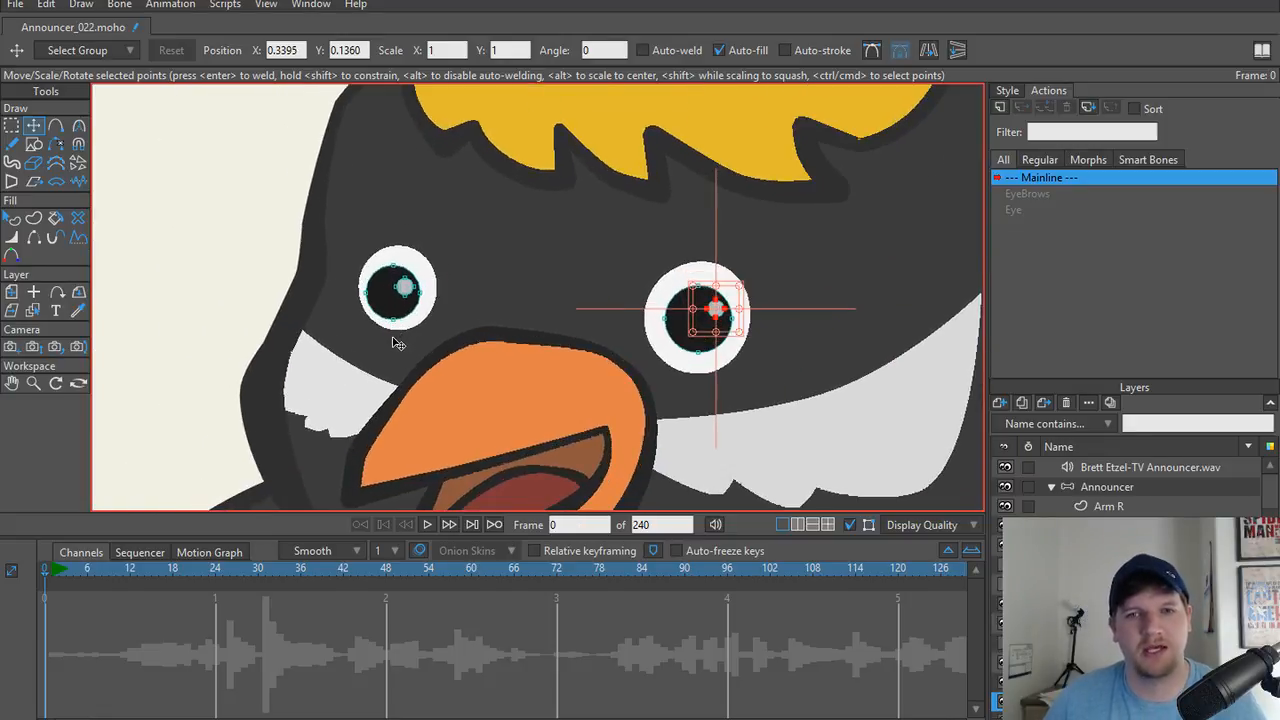
Shift the left-hand eye's pupil and highlight together slightly toward the beak and render frame 0.
key(g)
click(385, 302)
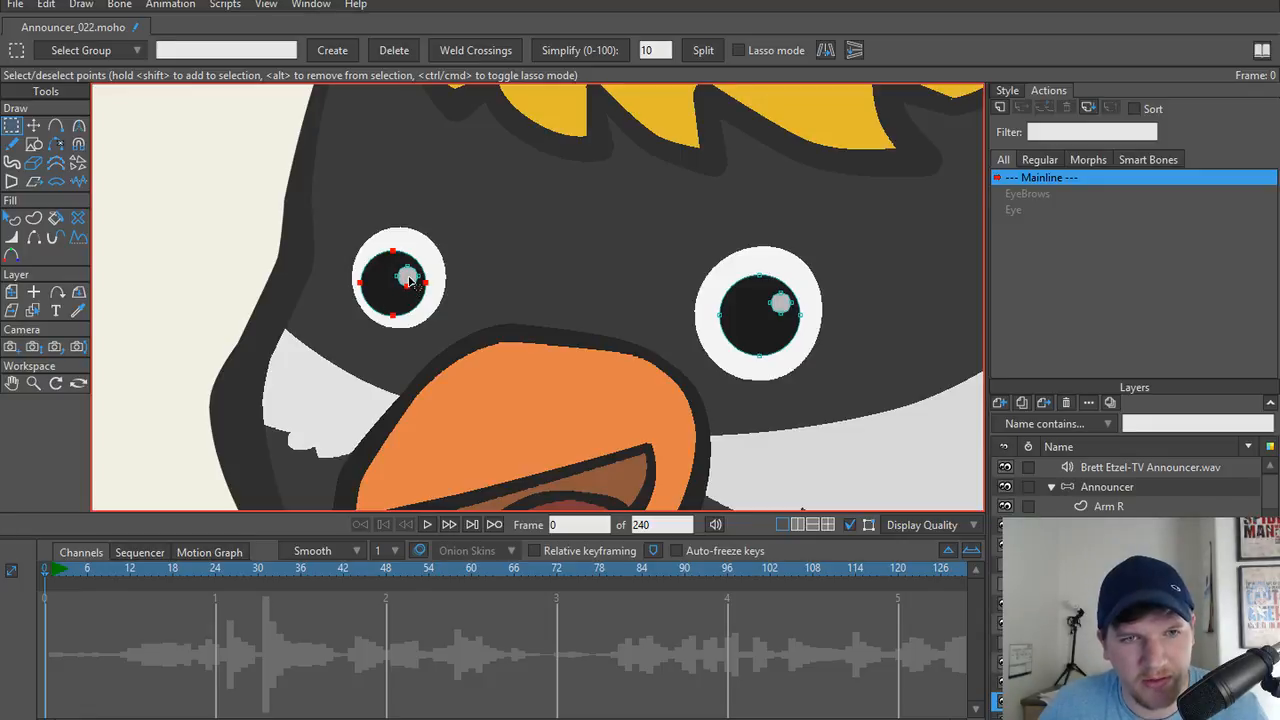
key(t)
drag(389, 290, 400, 291)
key(ctrl+r)
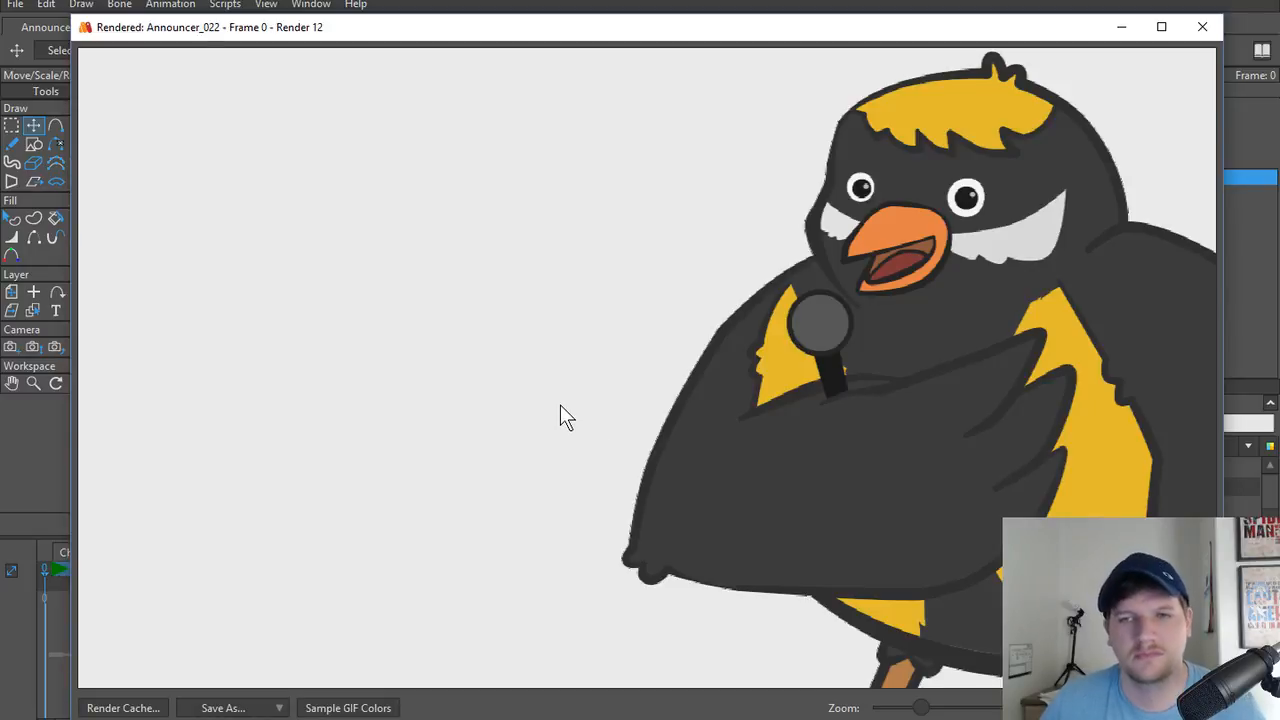
click(1208, 26)
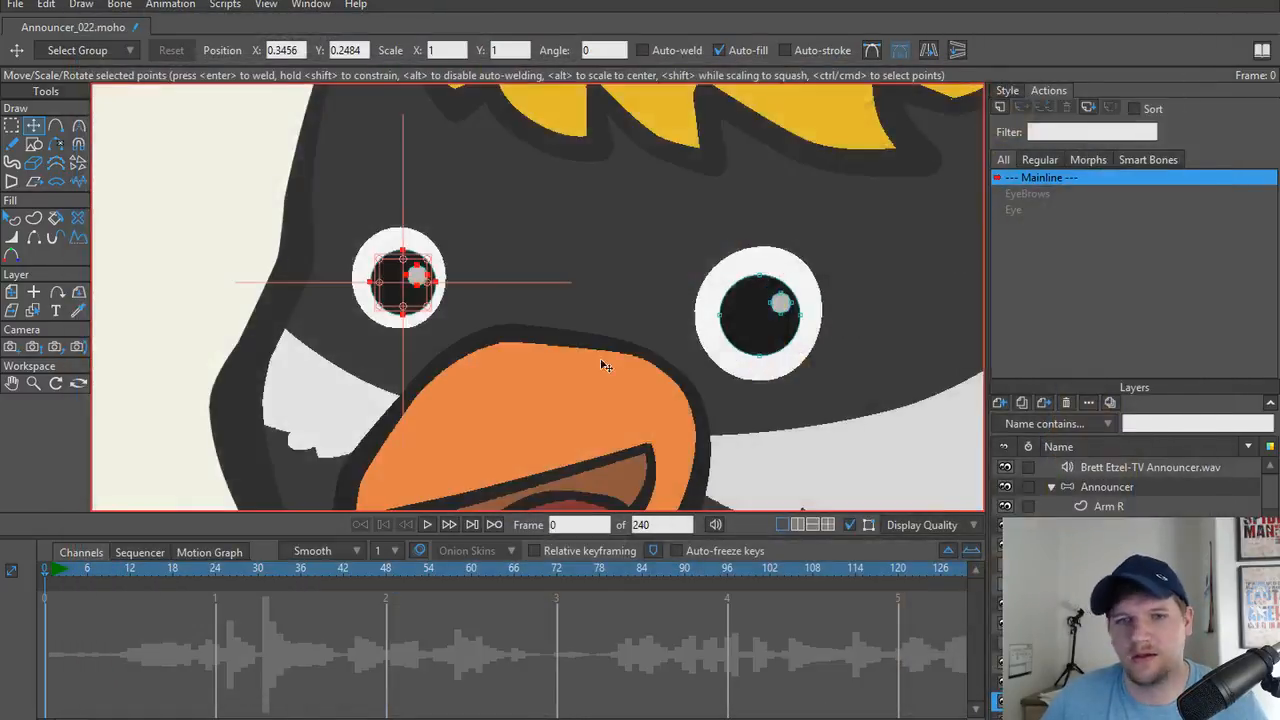
Select and collapse the Announcer bone layer and flip the whole layer horizontally so the bird faces the other way.
scroll(557, 246, down, 8)
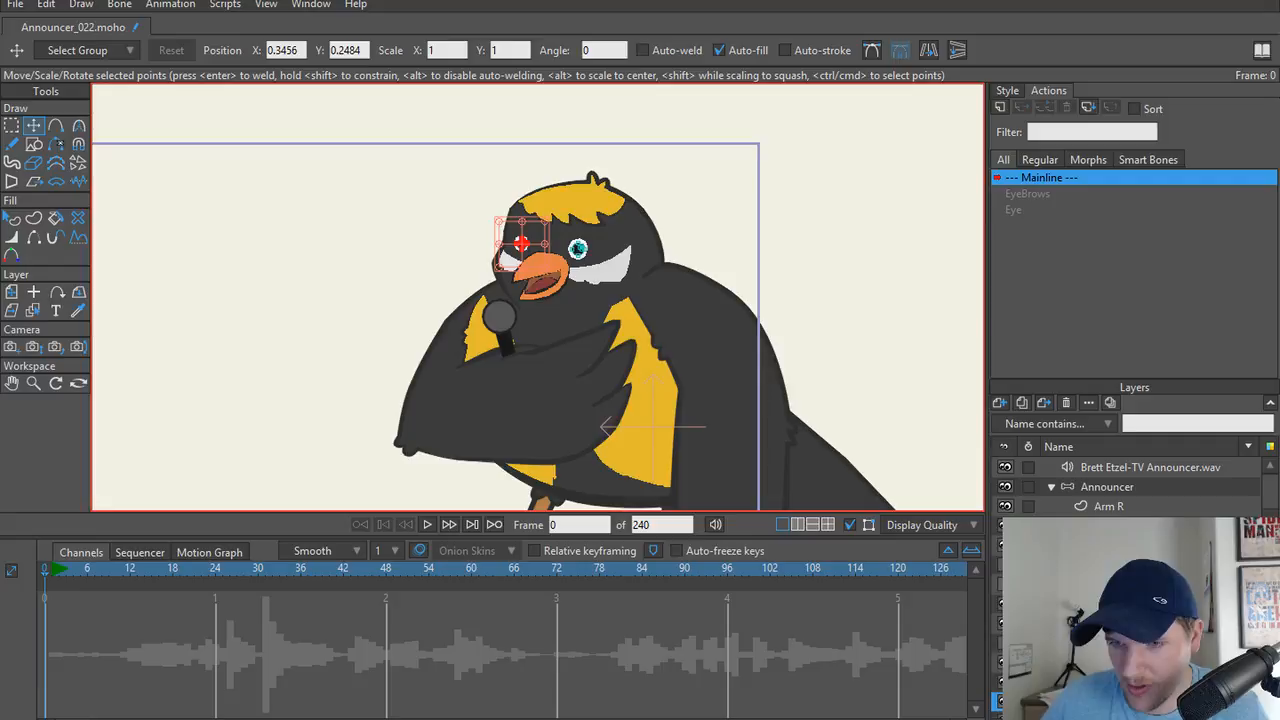
click(1110, 490)
click(1051, 487)
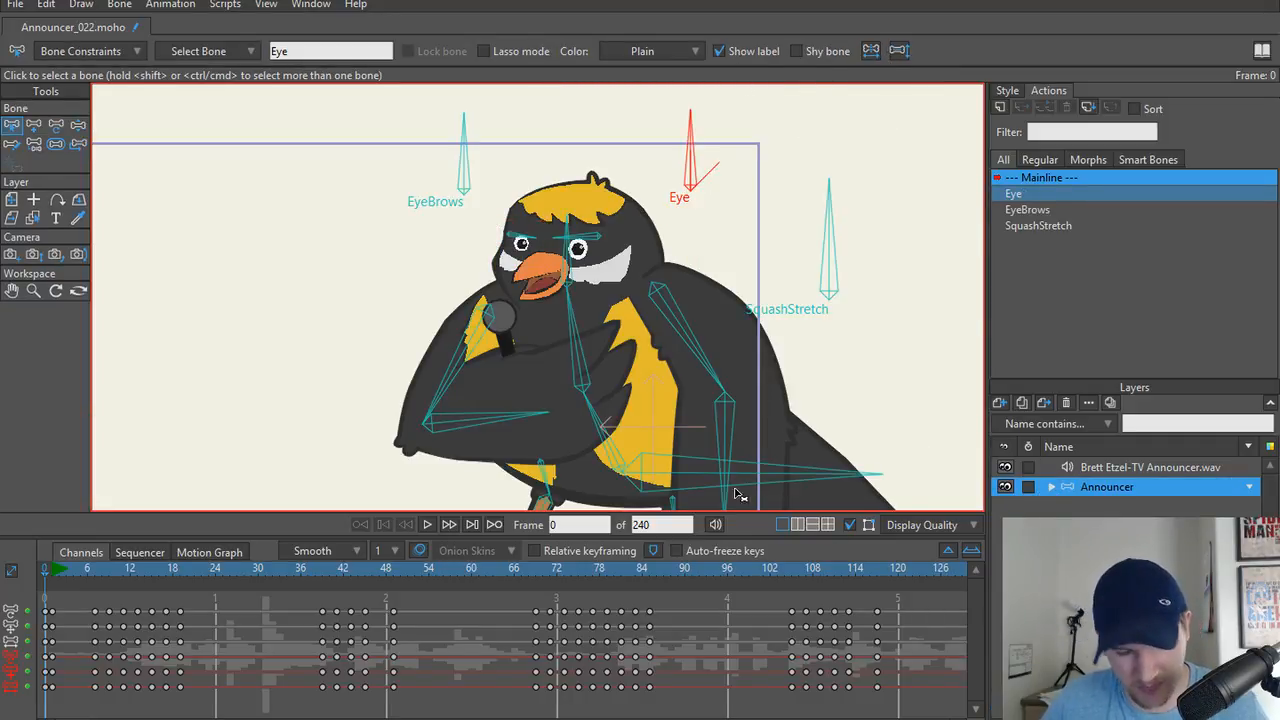
key(m)
click(851, 51)
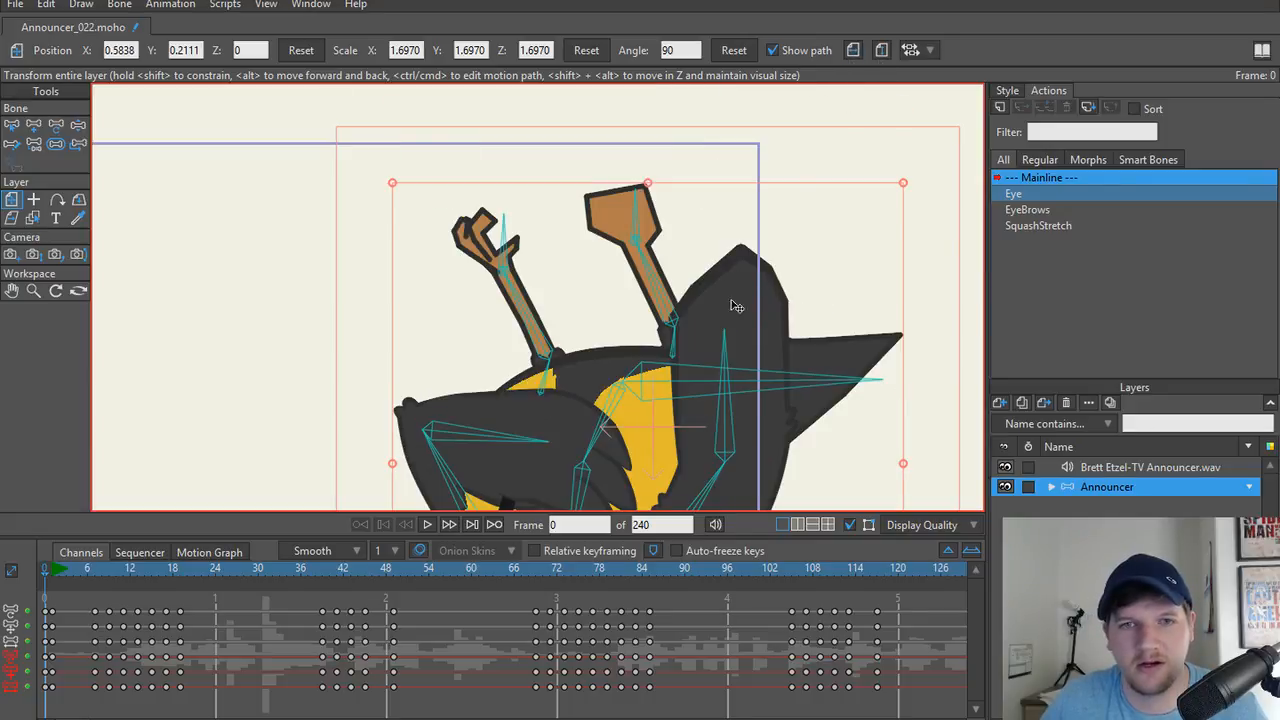
click(853, 50)
click(881, 50)
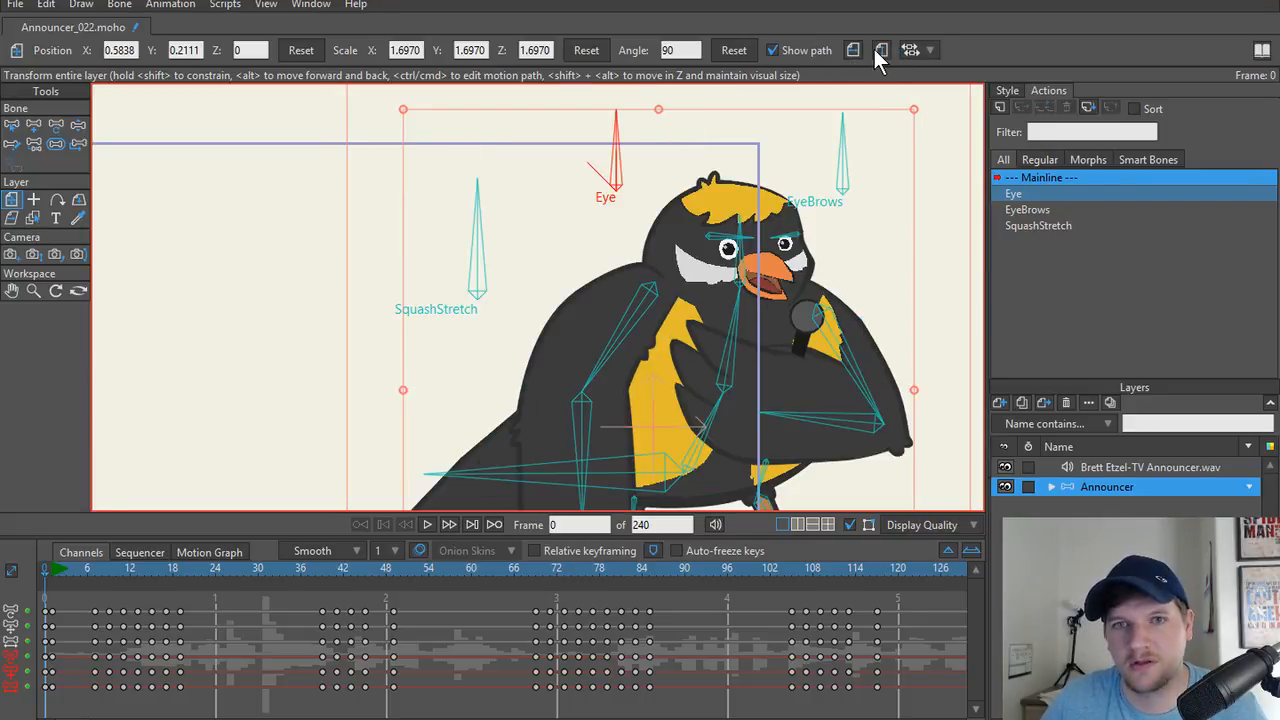
Render frame 0, move the flipped Announcer layer to the middle of the camera frame, and render it again.
key(ctrl+r)
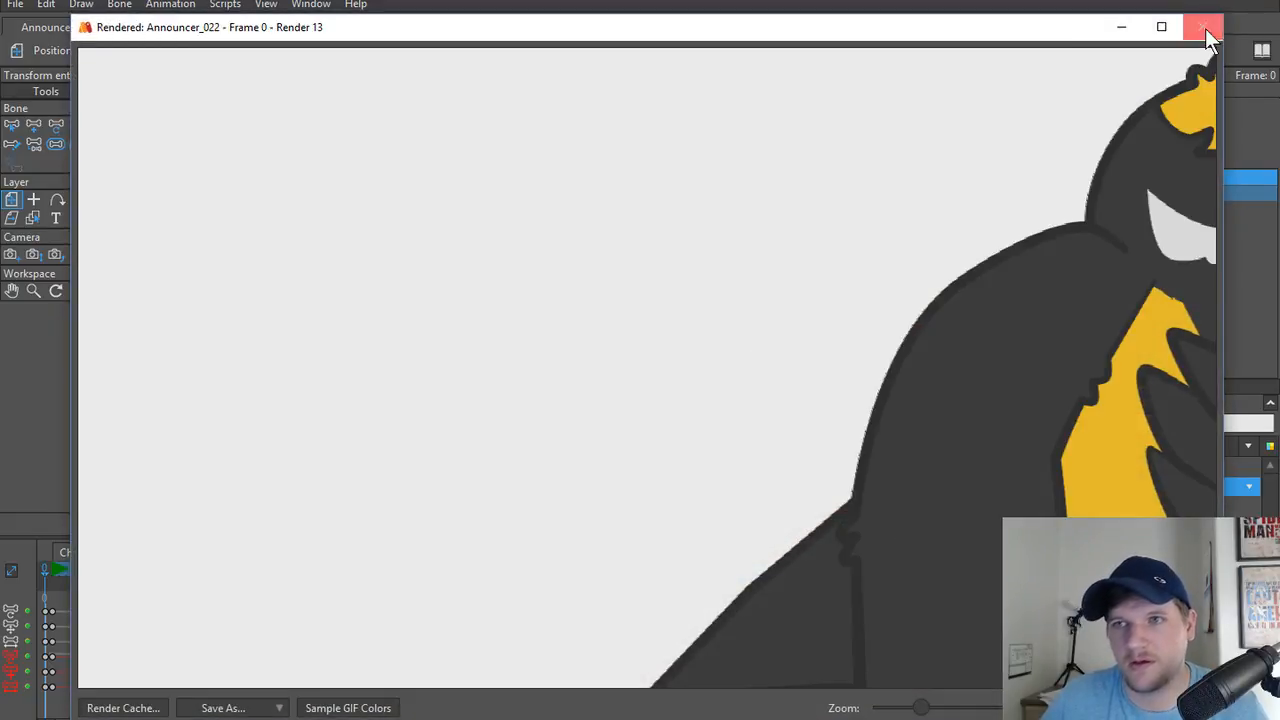
click(1248, 26)
scroll(465, 457, down, 2)
drag(510, 426, 341, 434)
key(ctrl+r)
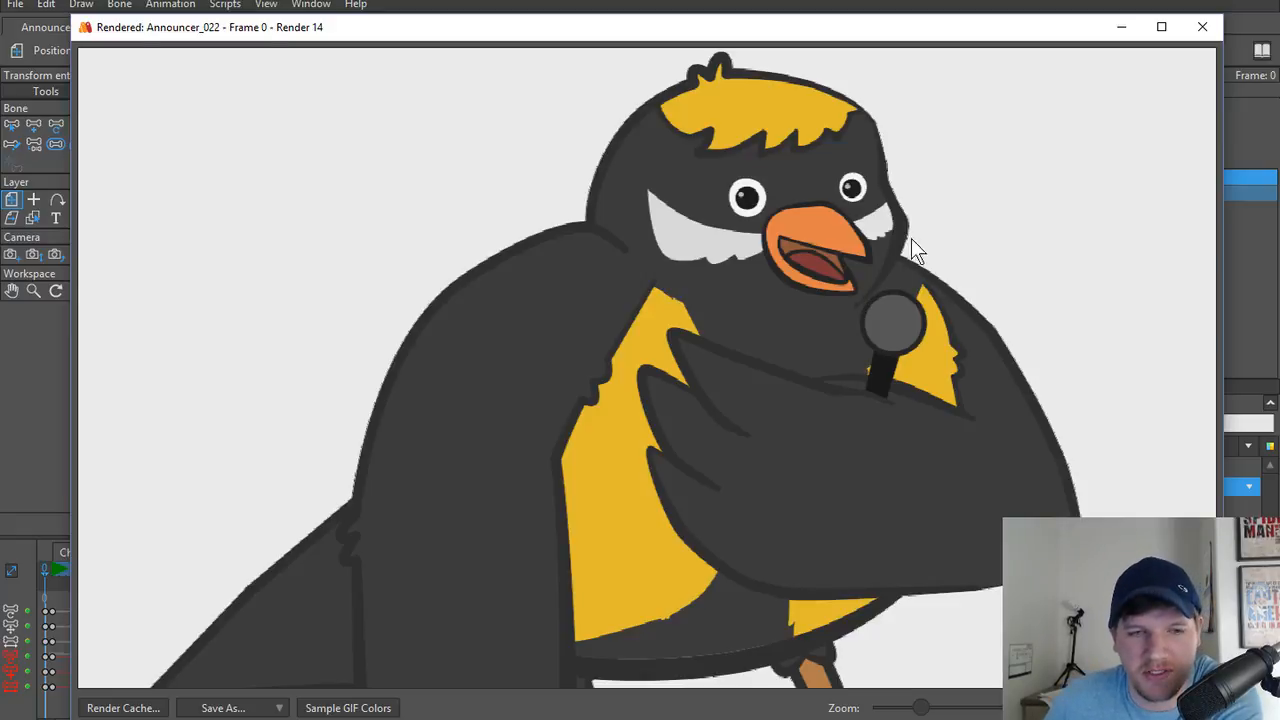
click(1197, 30)
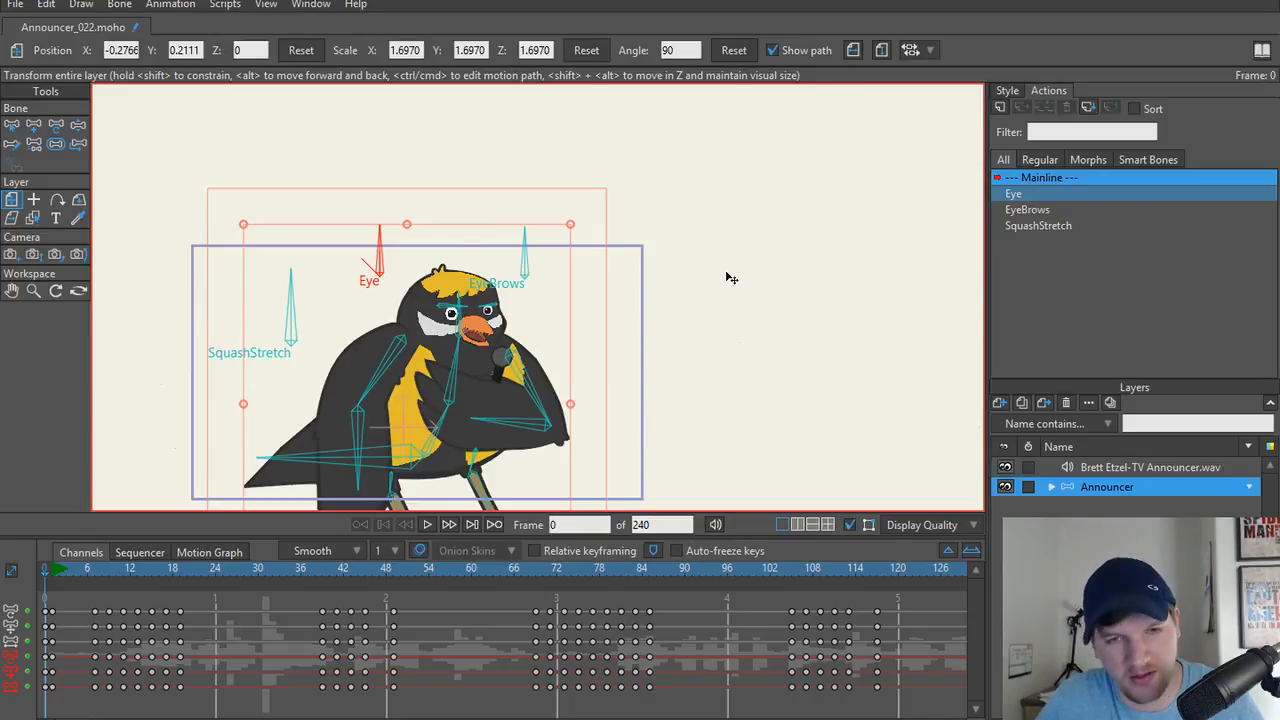
Move the Announcer layer back to X 0.5838 and flip it horizontally so the bird faces left again.
drag(500, 356, 669, 356)
key(h)
scroll(573, 356, up, 1)
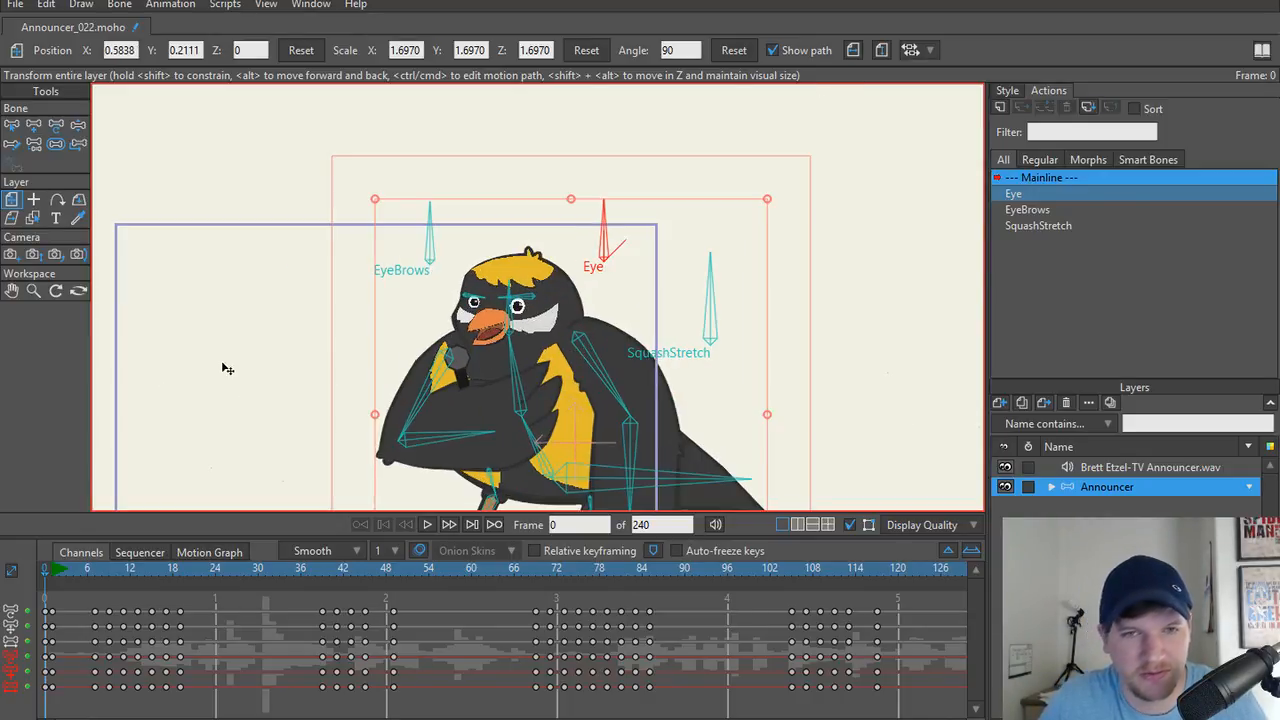
drag(224, 364, 455, 341)
scroll(530, 315, down, 1)
scroll(441, 332, up, 1)
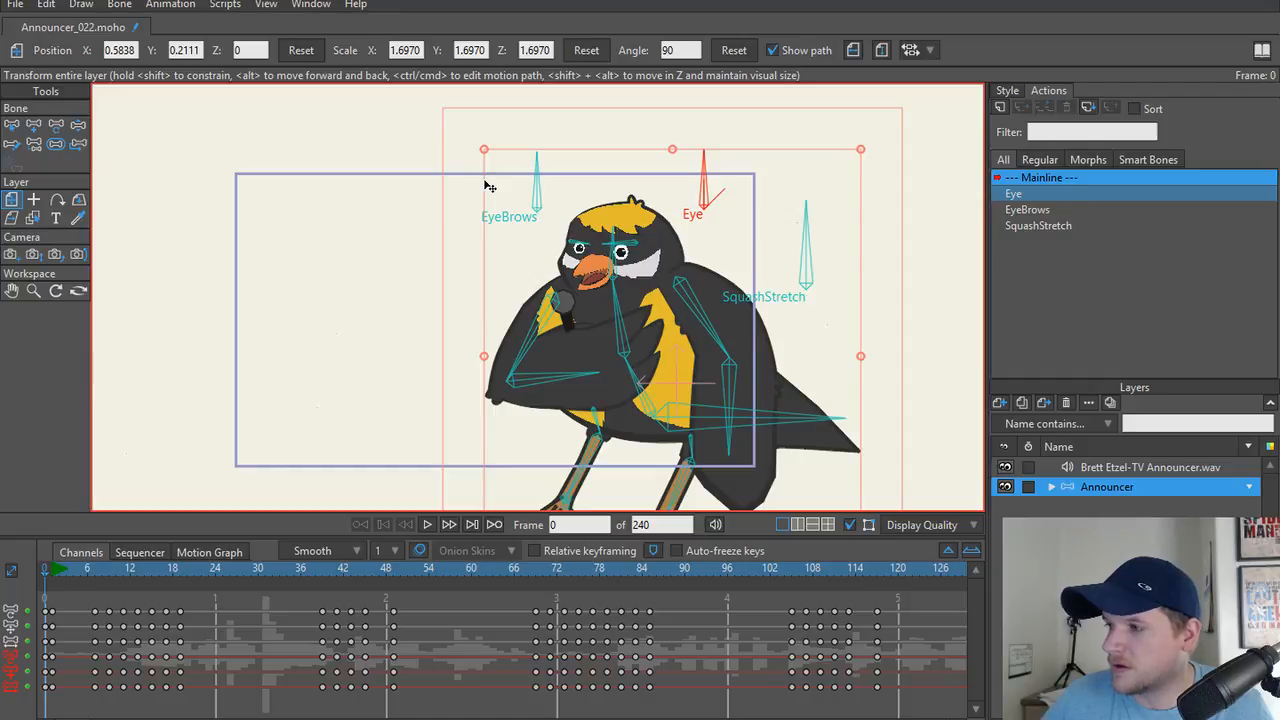
scroll(388, 190, up, 2)
drag(597, 296, 546, 240)
scroll(503, 241, down, 1)
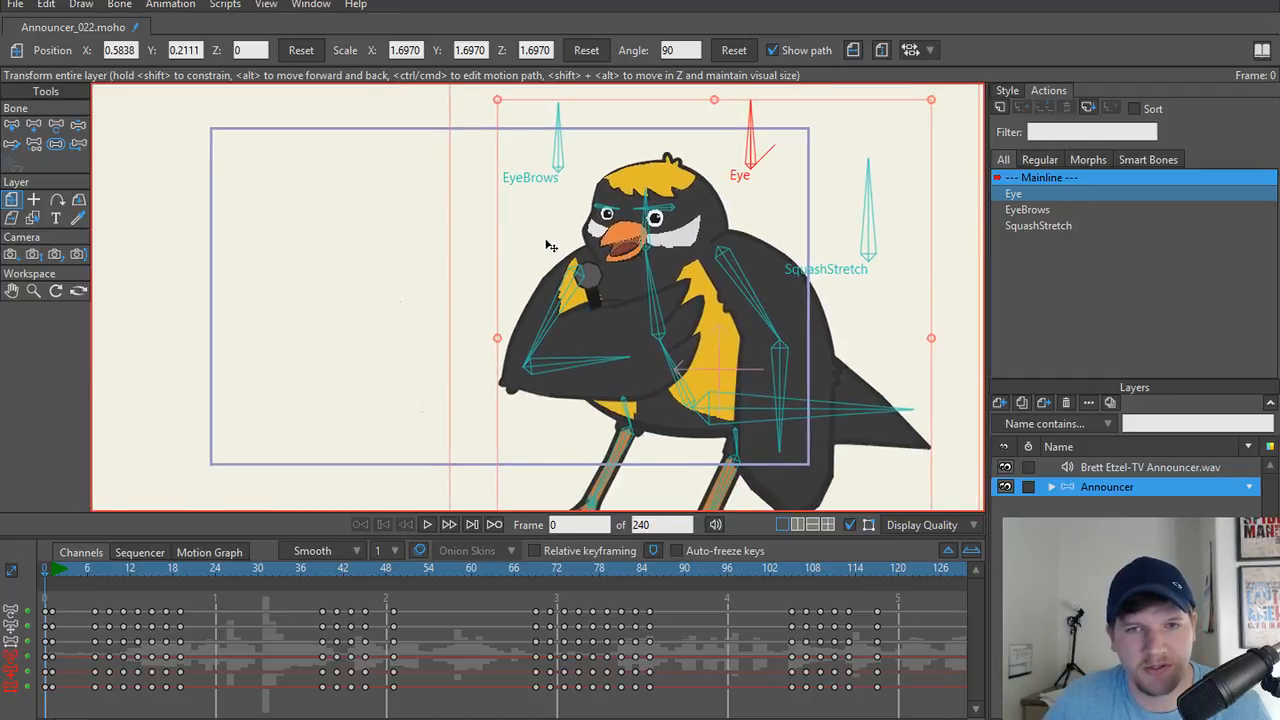
Expand the Announcer layer, bring back the bird's eyelids and eyebrows, and render frame 0 to check the face.
click(1050, 487)
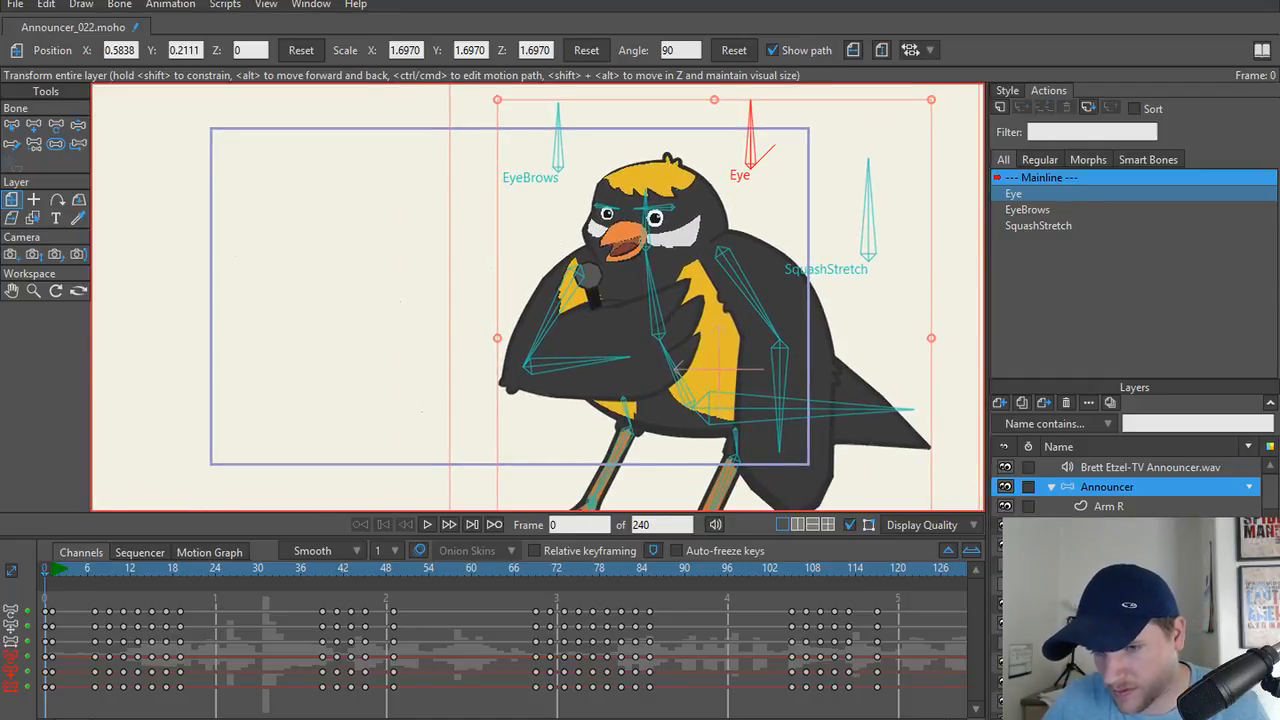
scroll(747, 314, up, 5)
drag(614, 228, 785, 472)
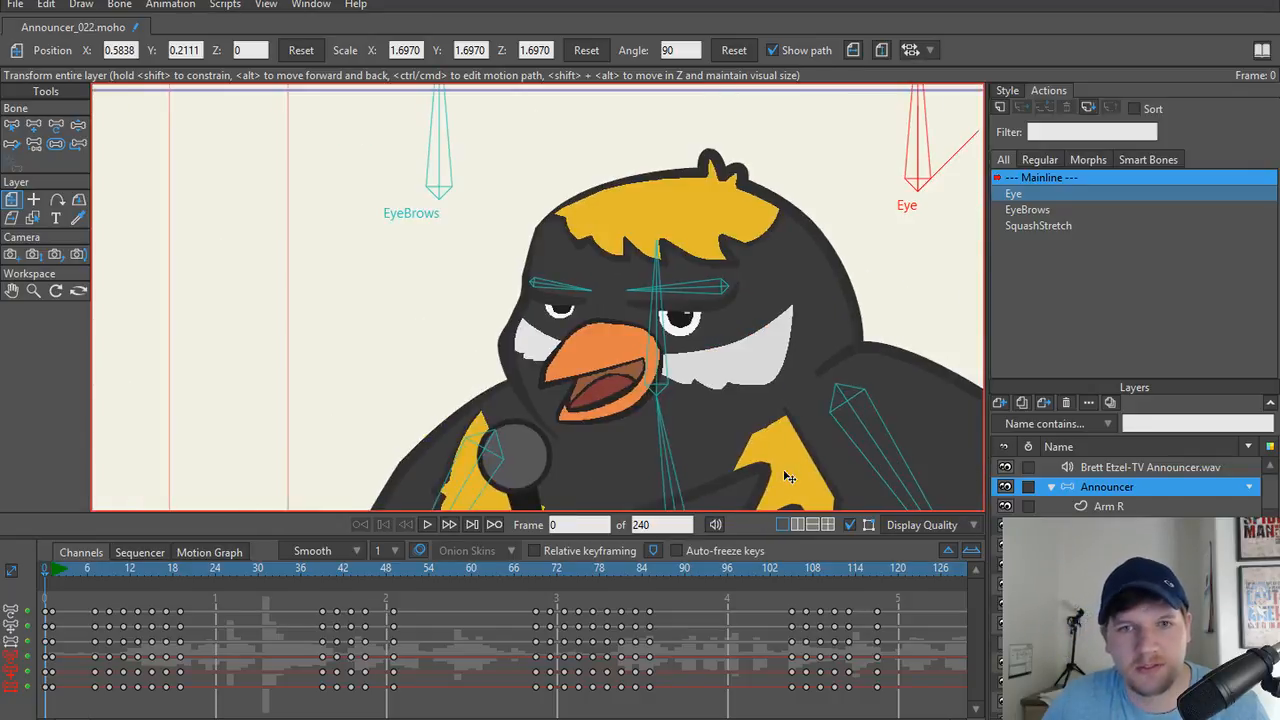
scroll(782, 474, up, 2)
drag(647, 351, 696, 392)
scroll(643, 364, up, 2)
drag(586, 308, 616, 343)
scroll(618, 371, up, 2)
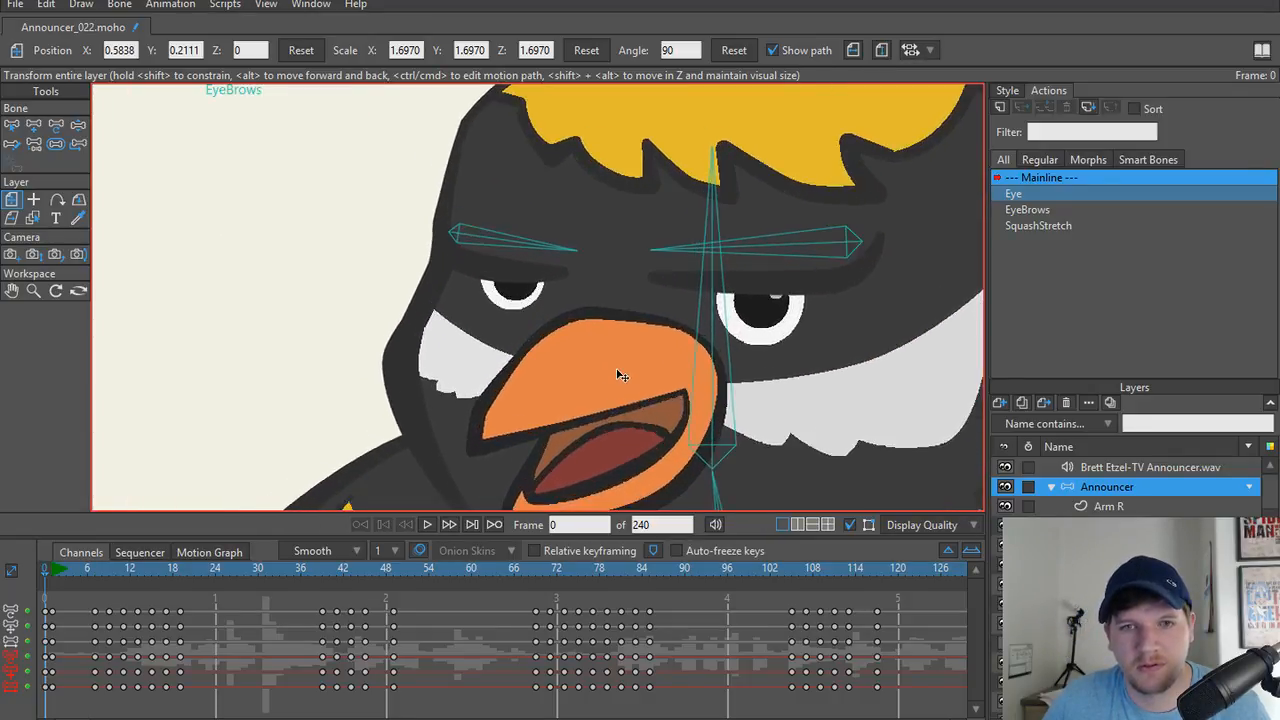
key(ctrl+r)
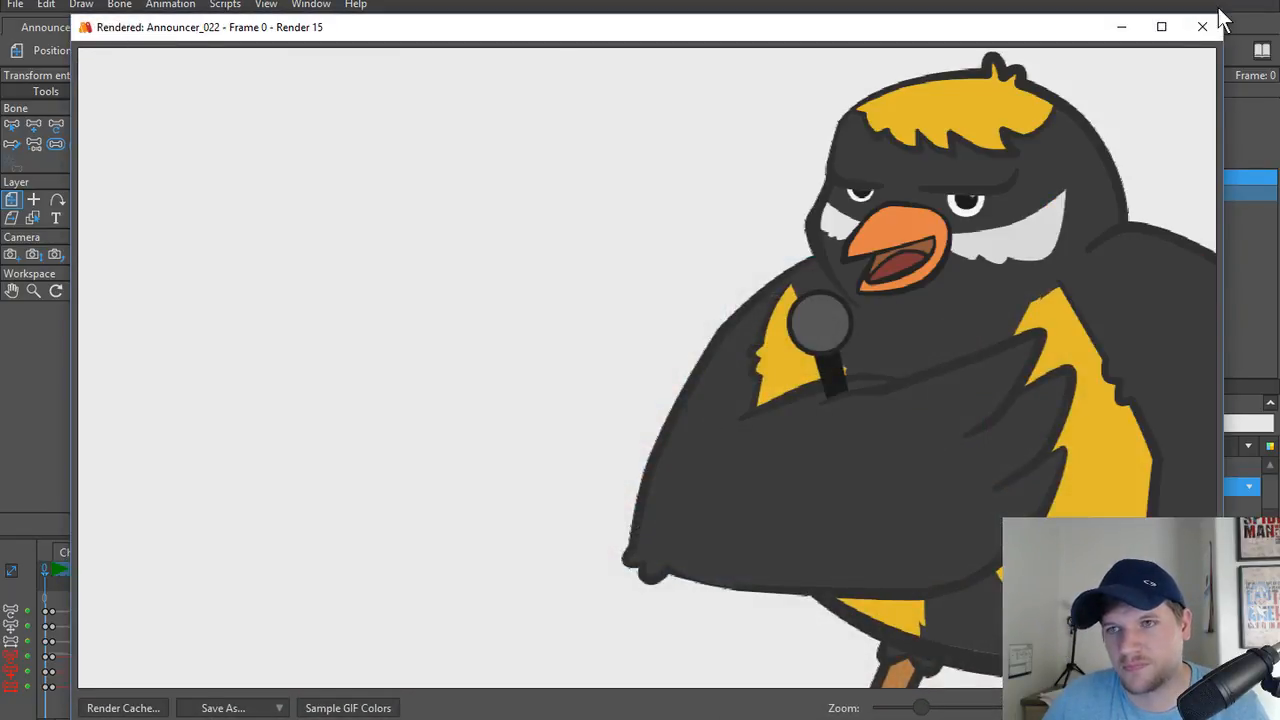
click(1202, 26)
Rotate the Eye control bone clockwise to narrow the eyes, render frame 0 and inspect the squint up close.
scroll(591, 326, down, 4)
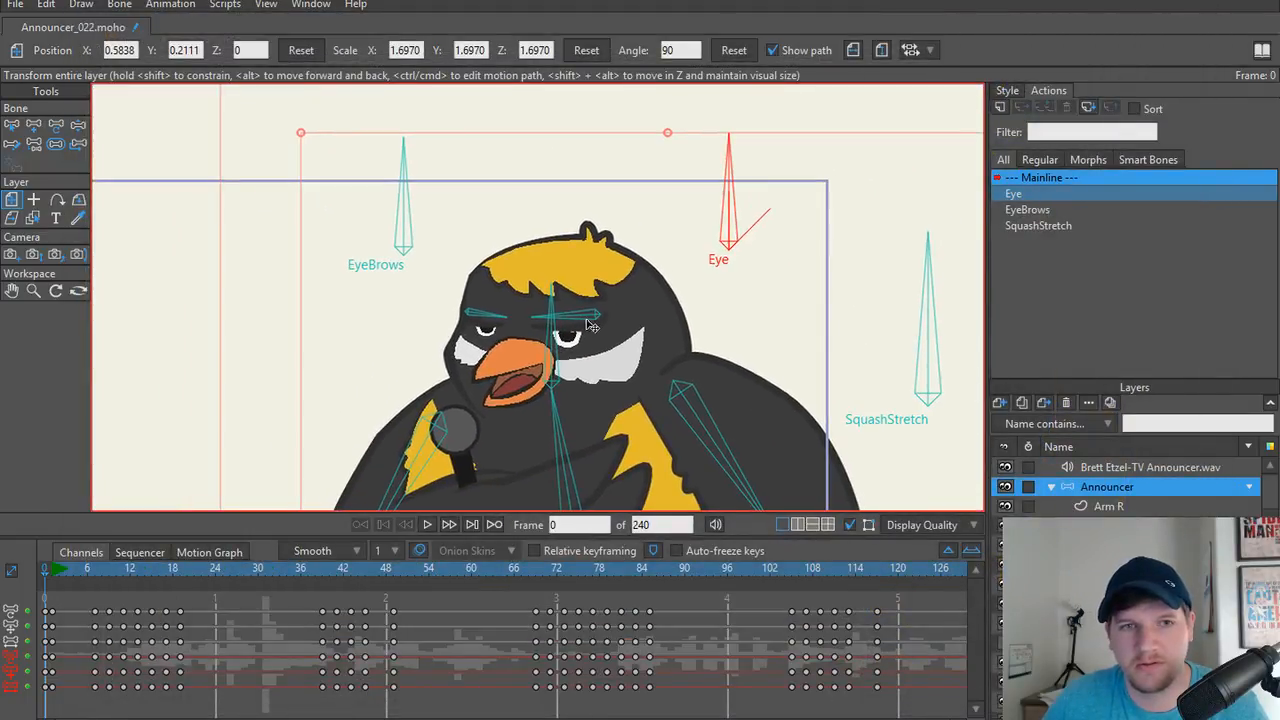
key(z)
drag(734, 196, 769, 208)
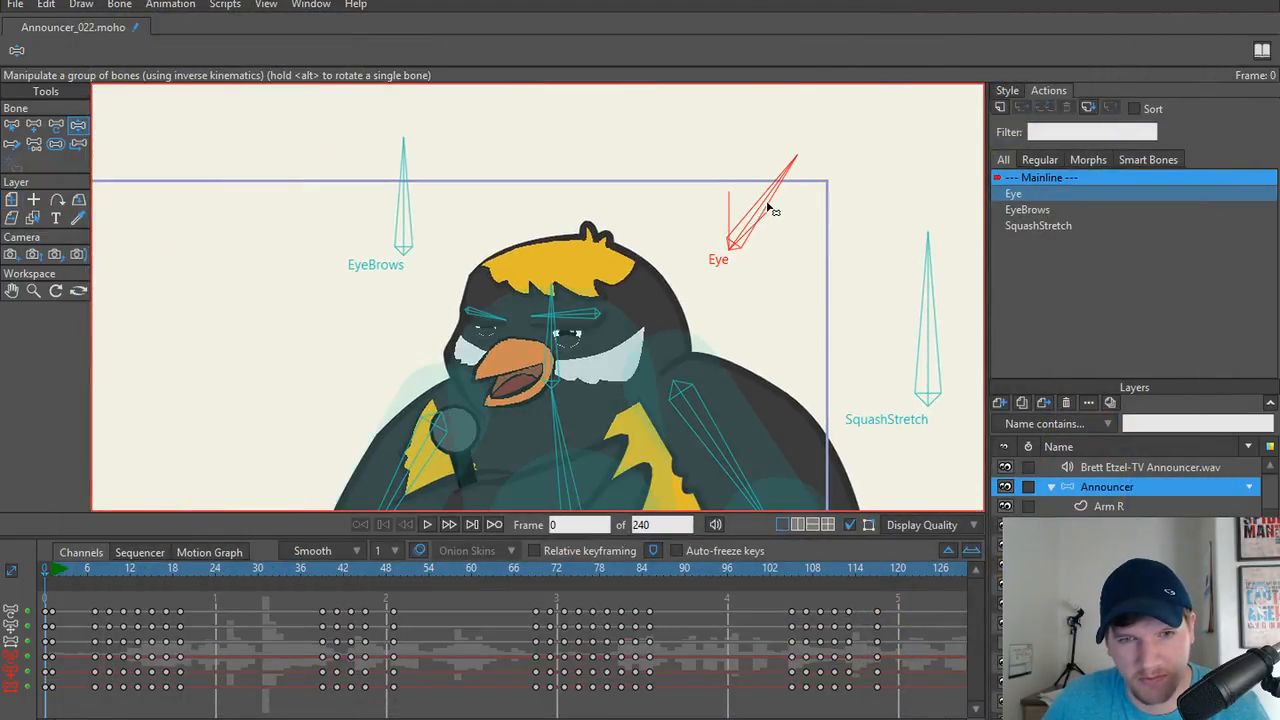
key(ctrl+r)
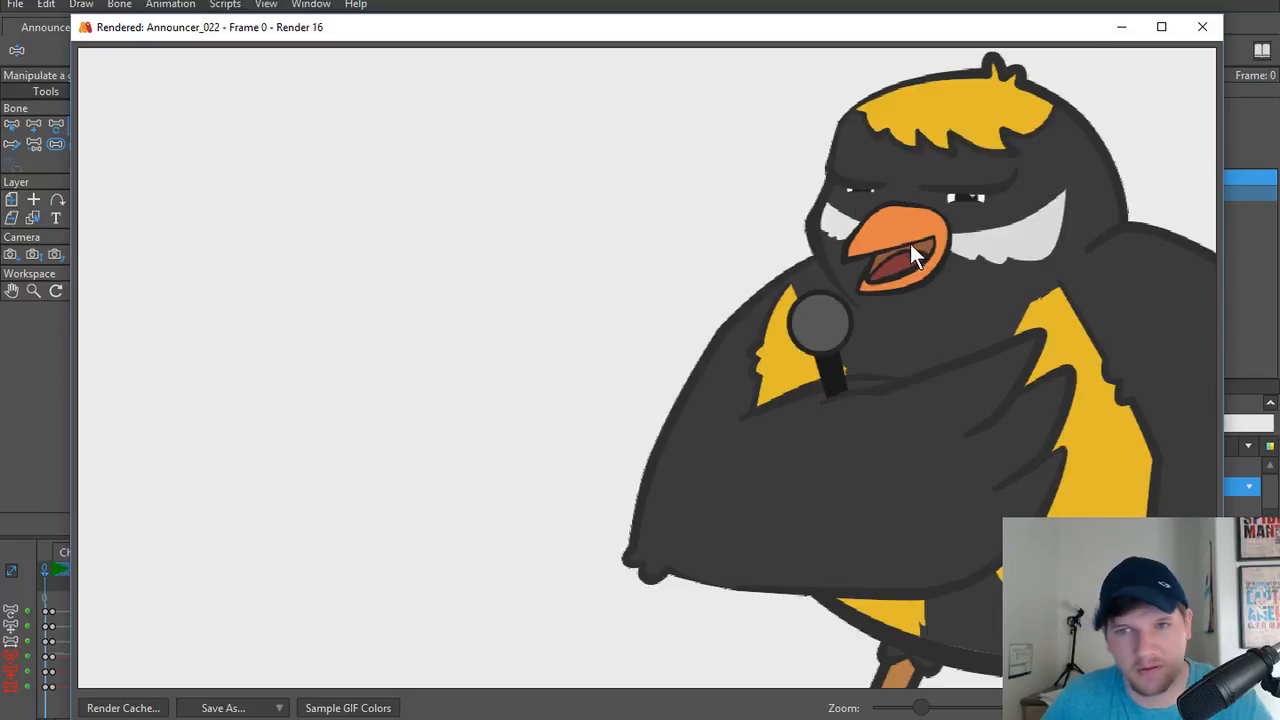
click(1202, 26)
scroll(503, 362, up, 4)
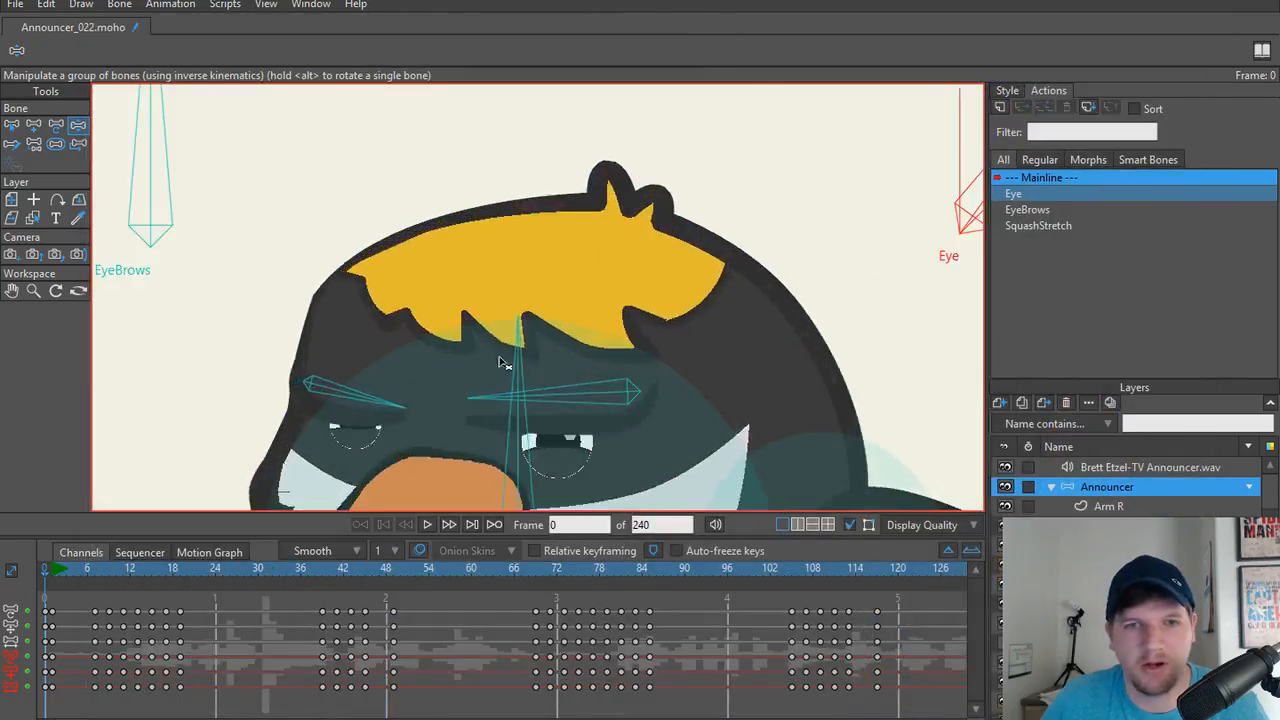
scroll(503, 362, up, 3)
scroll(243, 354, down, 5)
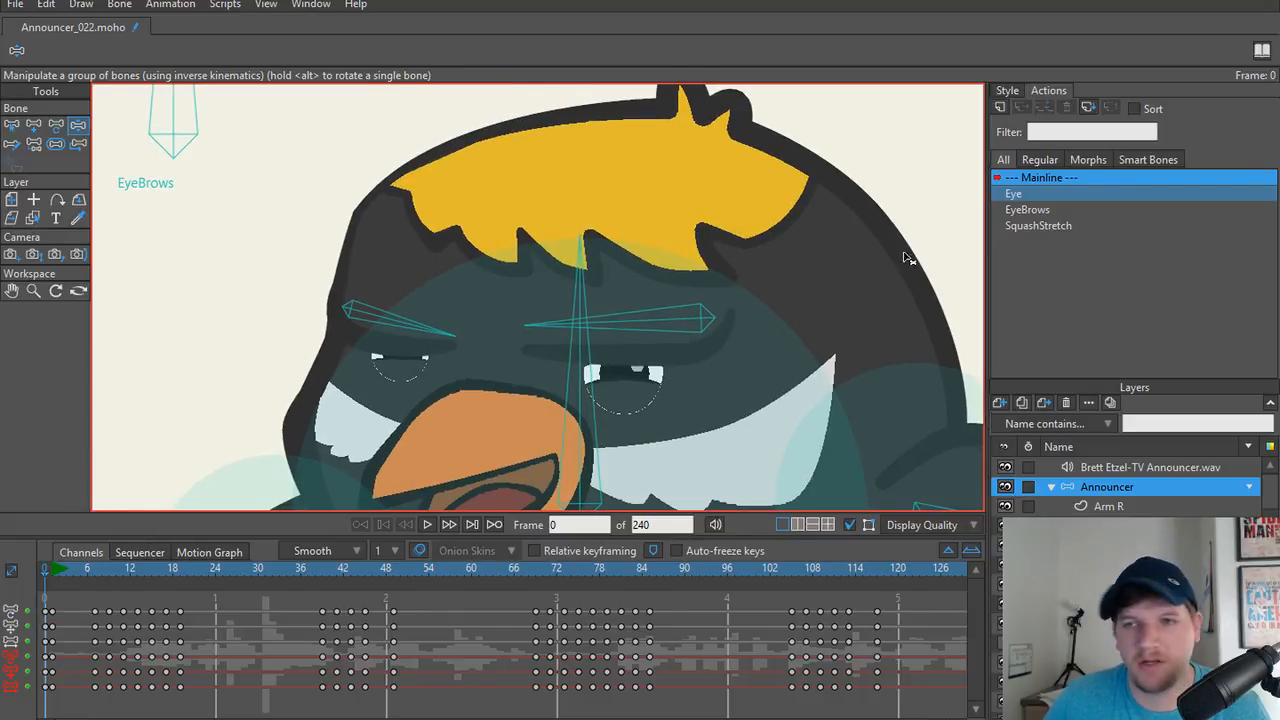
In the EyeBrows action, raise both eyebrow bones slightly at frame 24.
double_click(1045, 211)
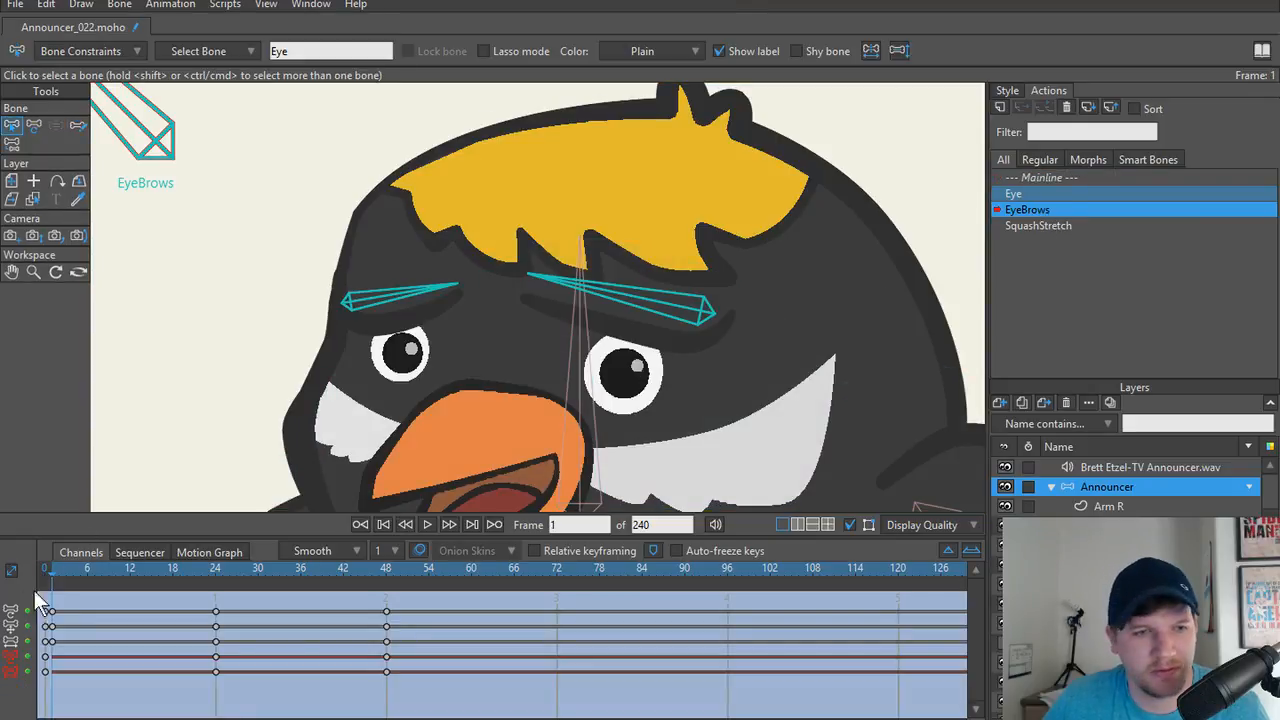
drag(51, 574, 215, 591)
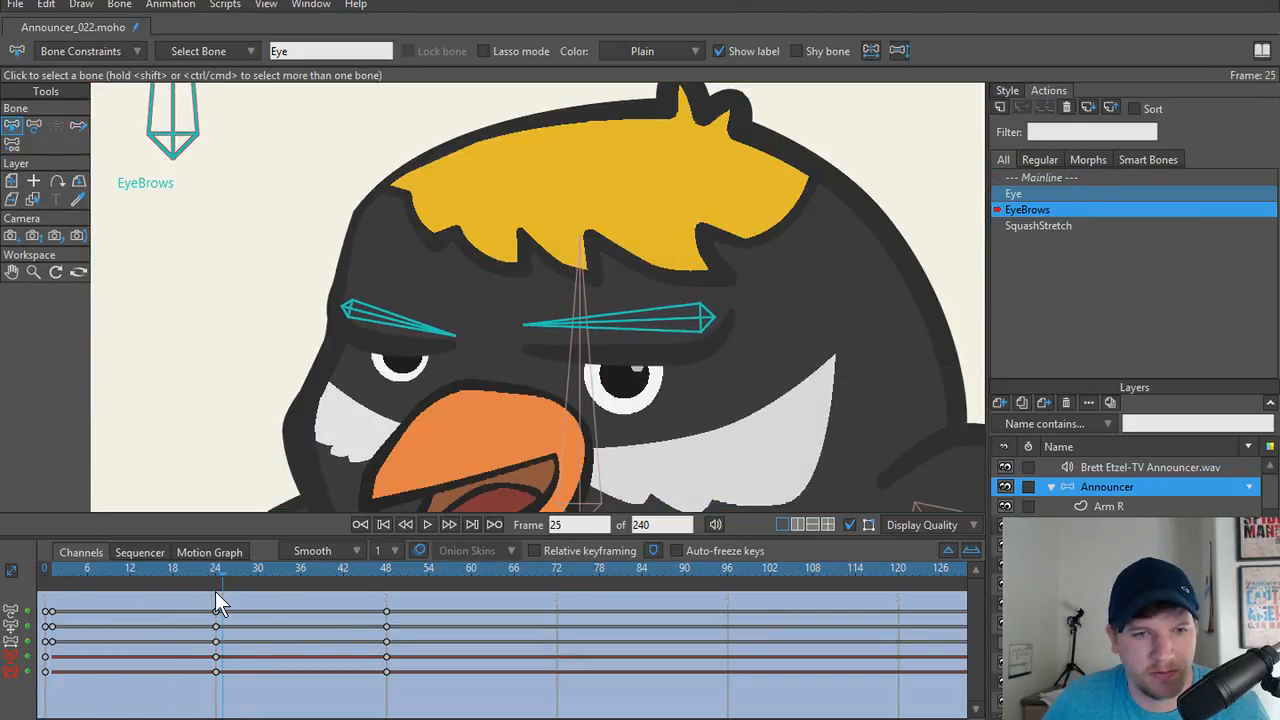
scroll(367, 391, up, 1)
key(t)
drag(347, 299, 350, 284)
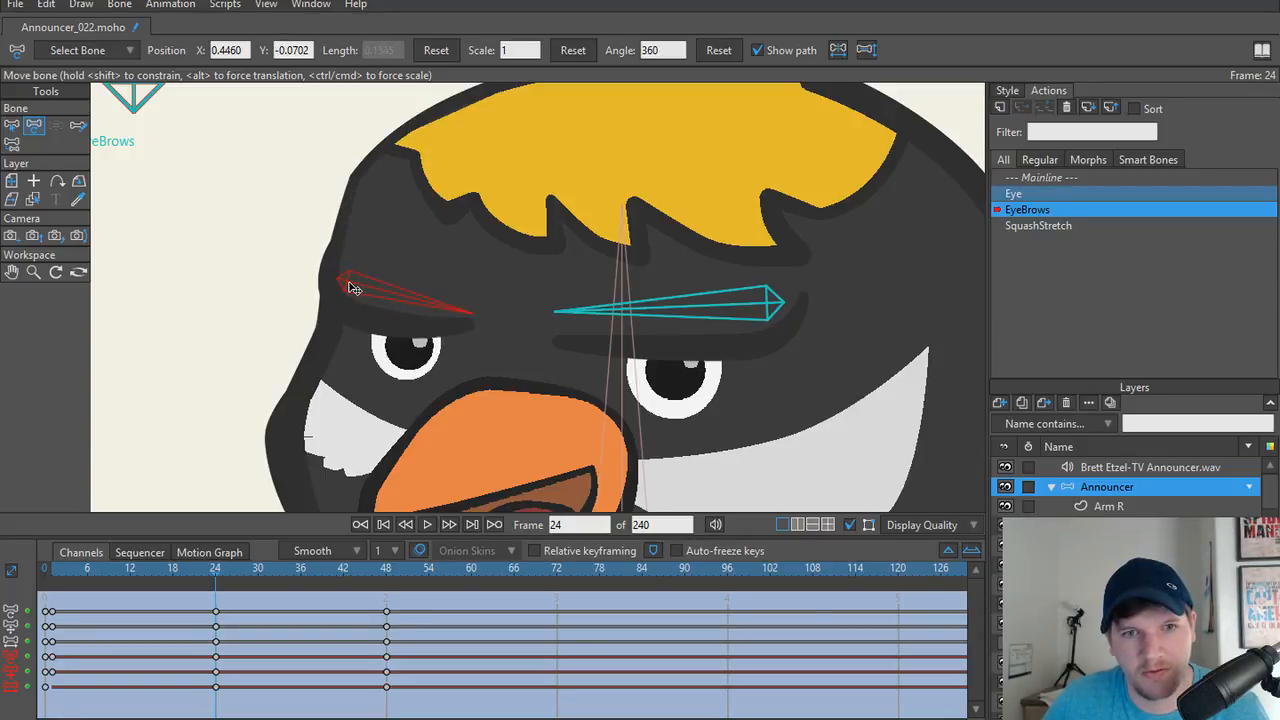
click(676, 315)
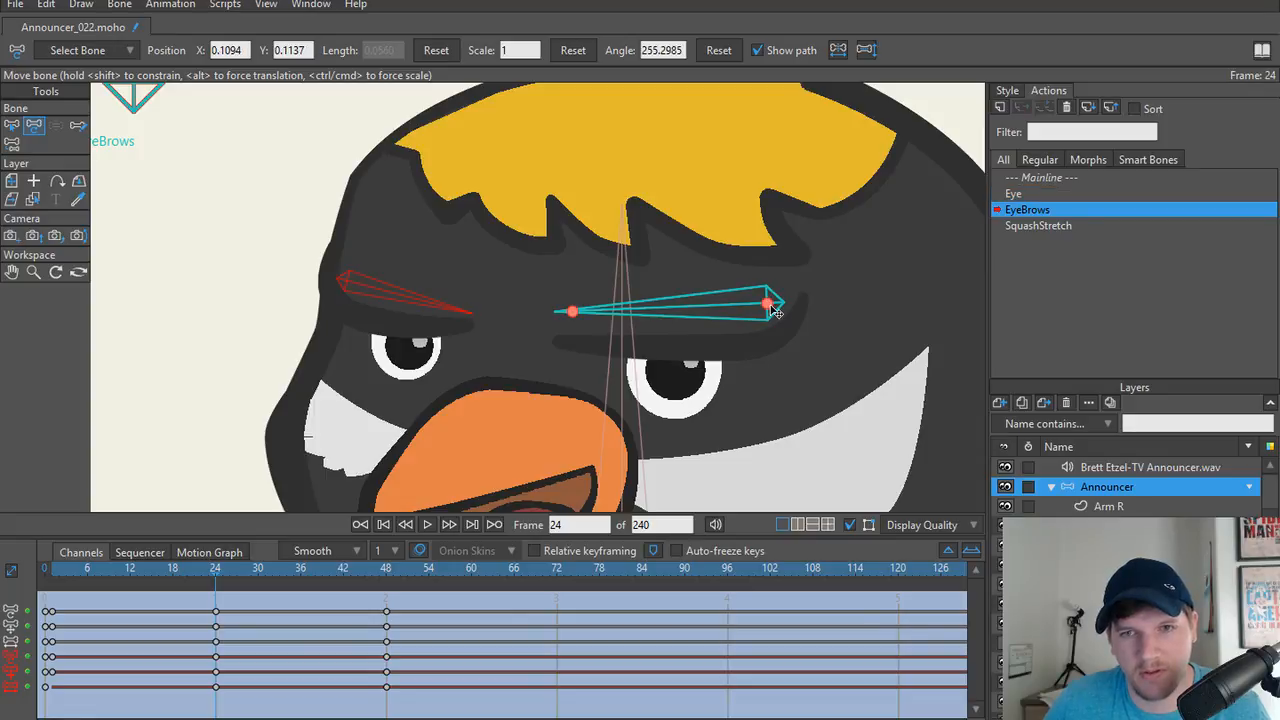
drag(775, 312, 775, 303)
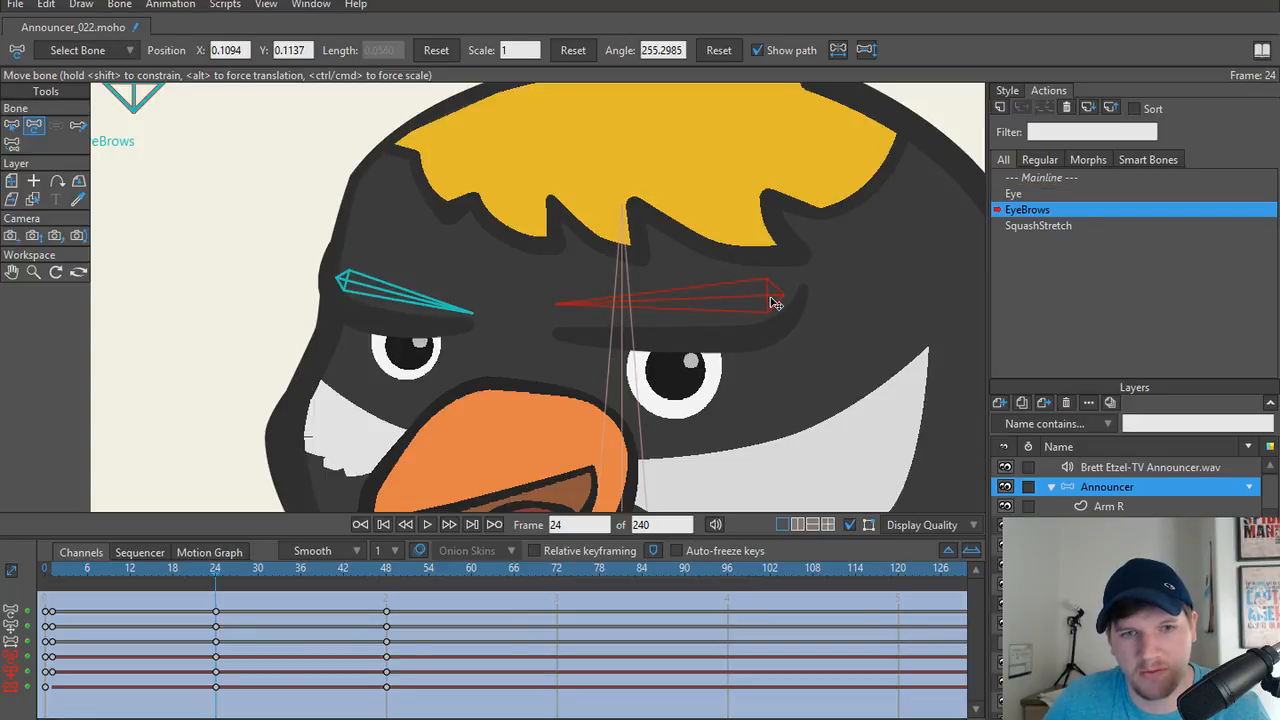
click(400, 295)
scroll(305, 395, down, 1)
scroll(305, 405, up, 1)
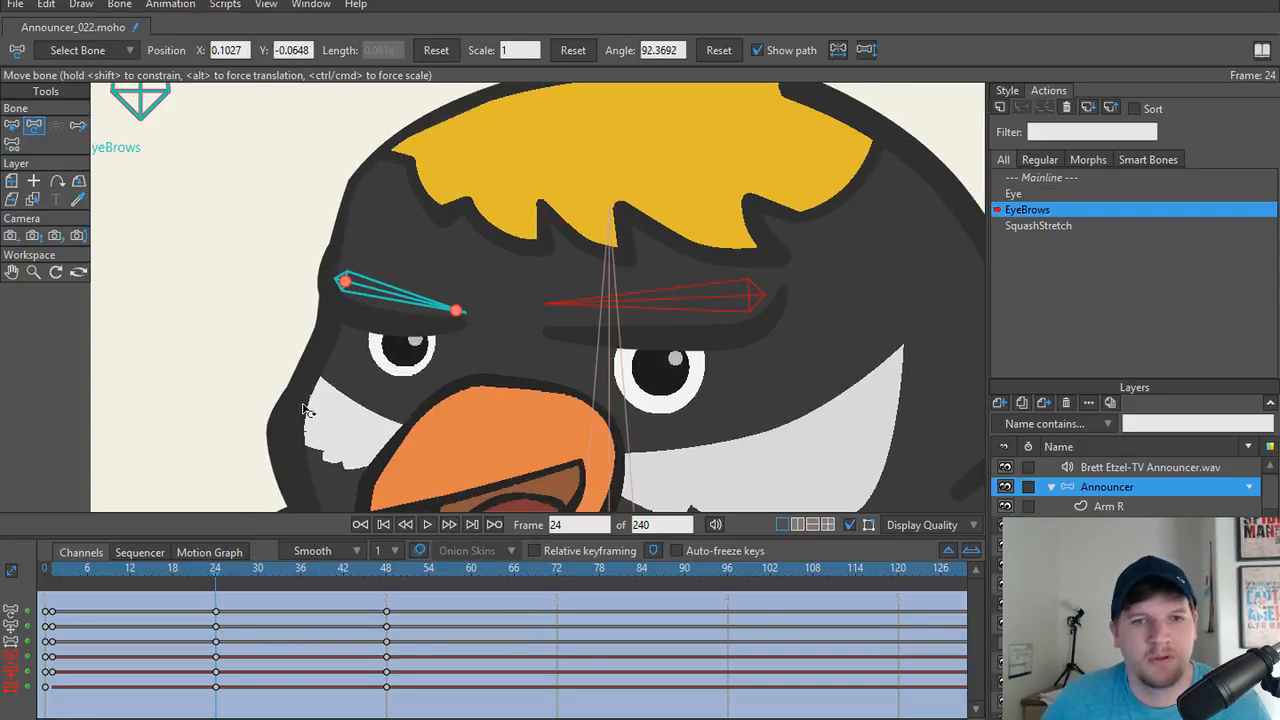
Lower the far eyebrow bone slightly at frame 48 and the near eyebrow bone slightly at frame 1.
drag(215, 569, 385, 578)
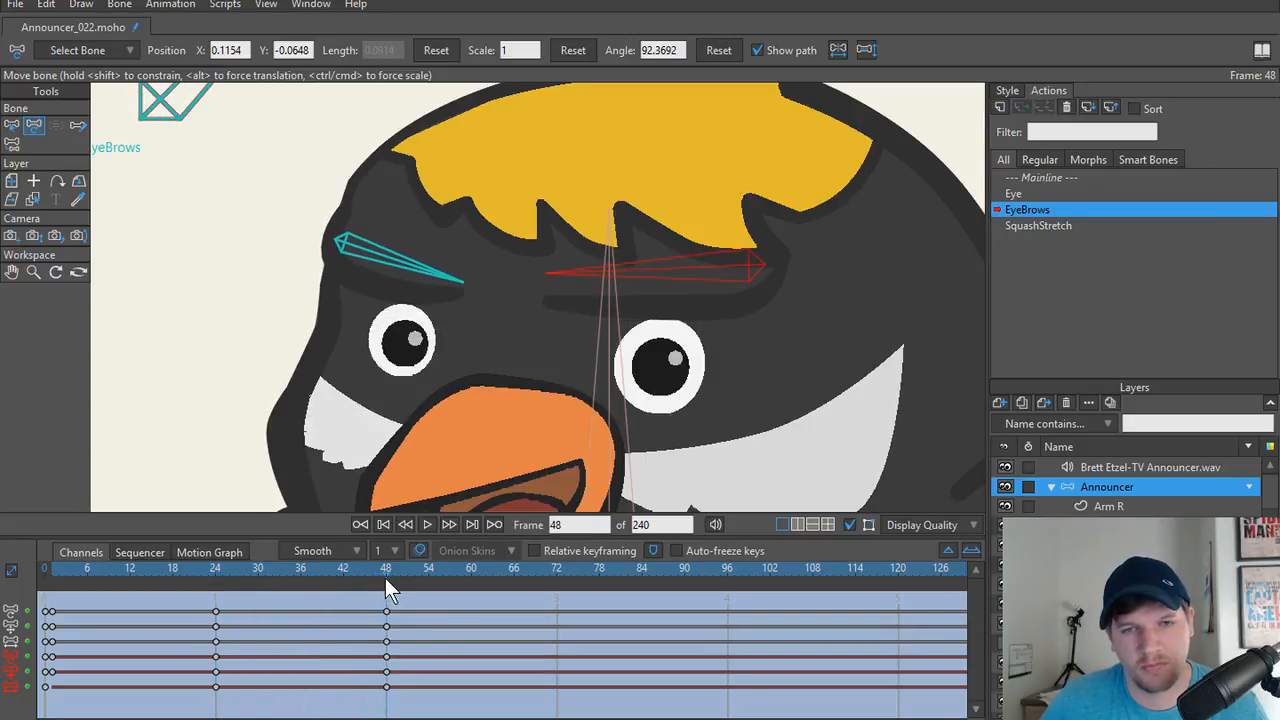
click(349, 254)
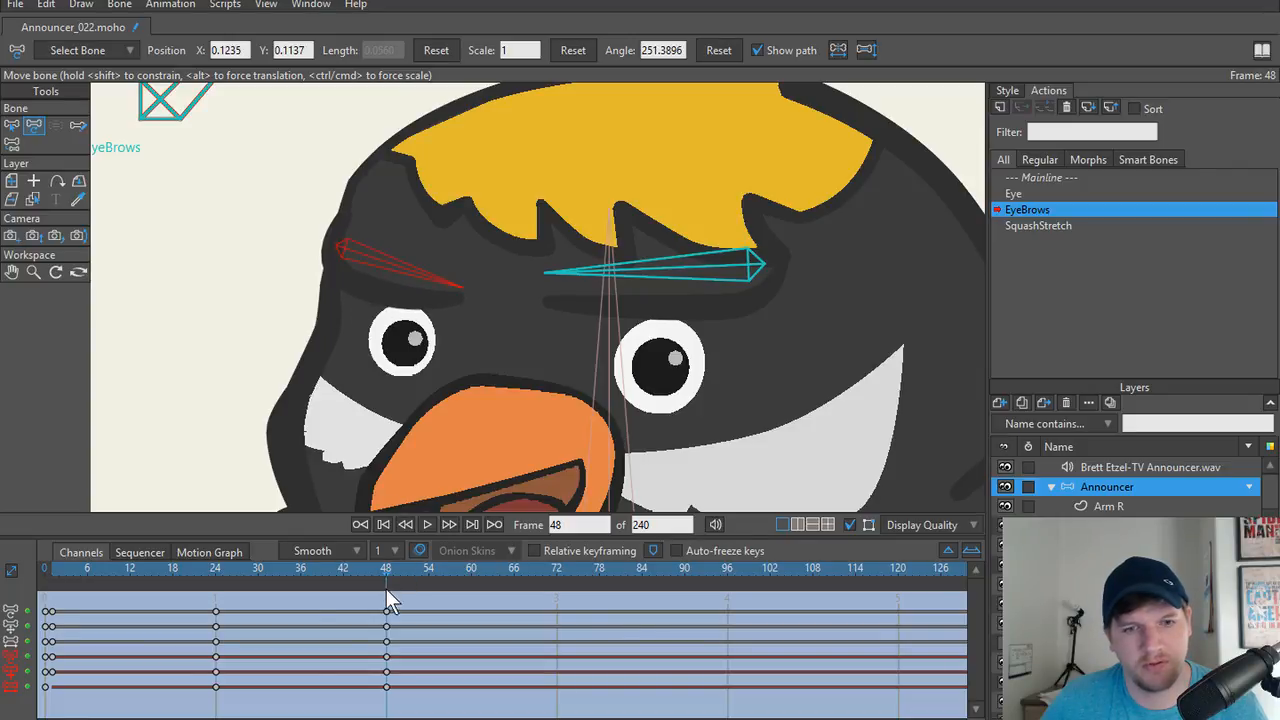
drag(383, 570, 52, 569)
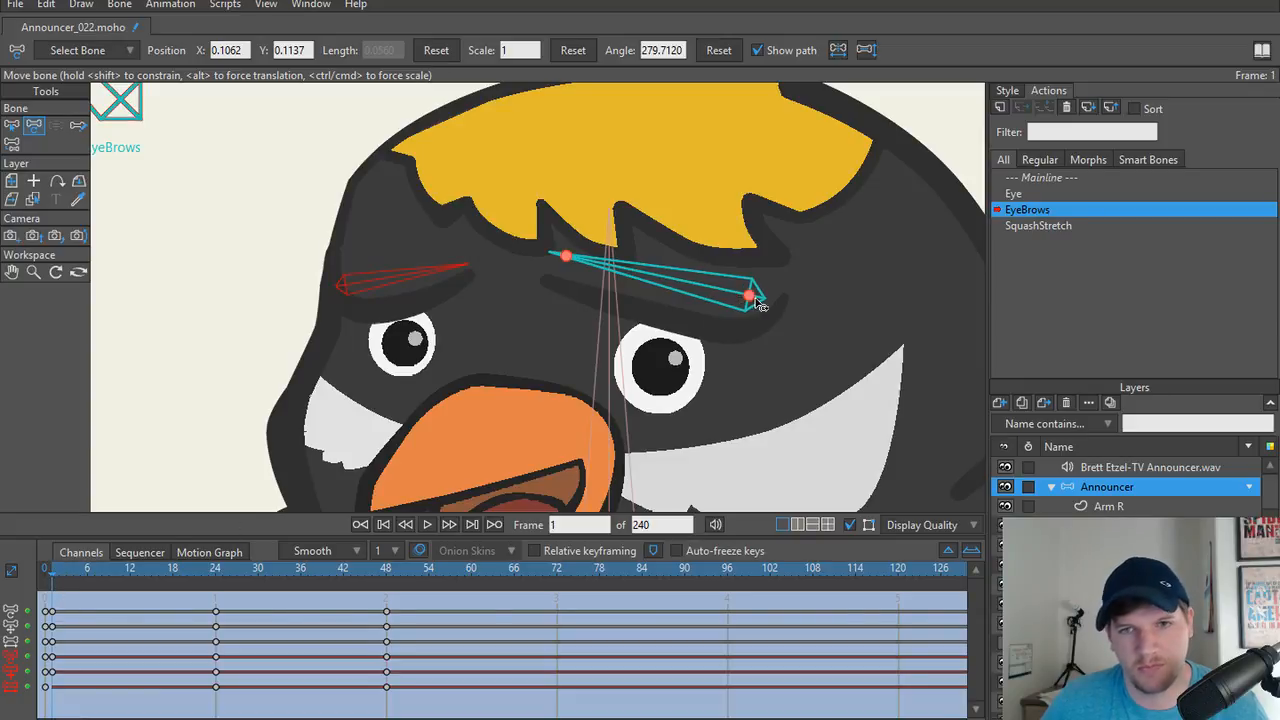
drag(751, 295, 750, 307)
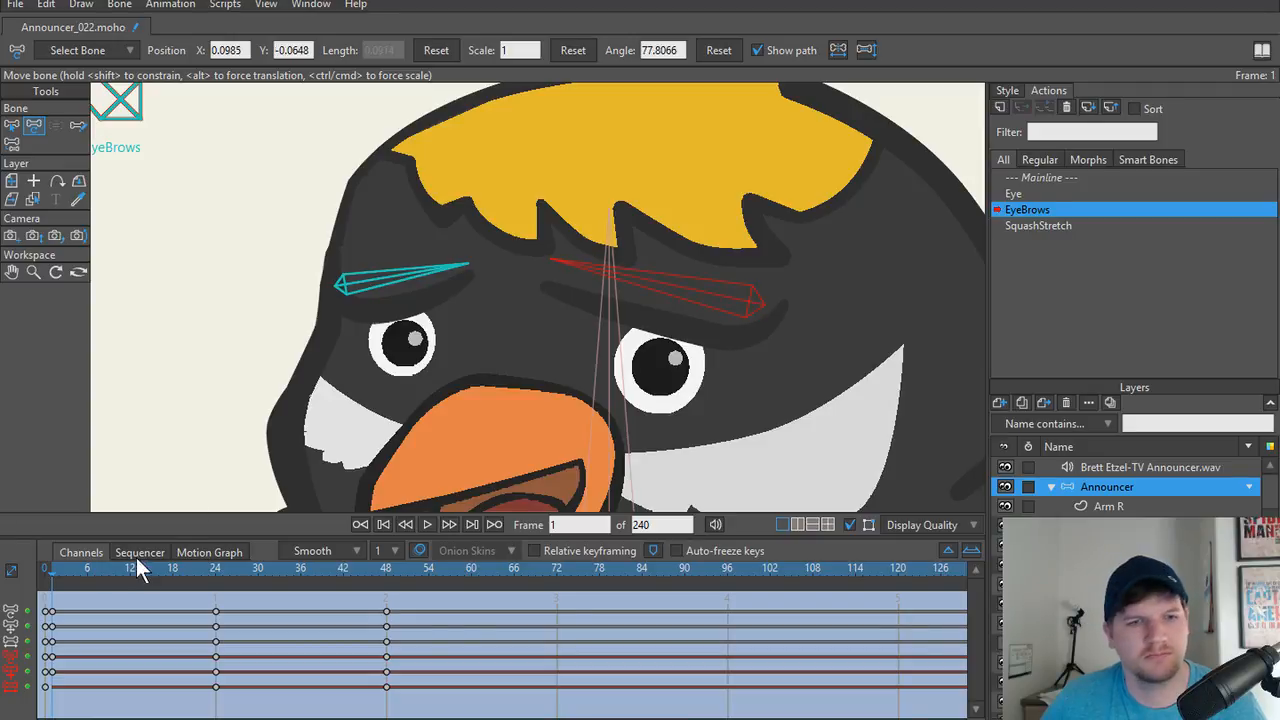
Return to the Mainline timeline at frame 0 and collapse the Announcer layer.
drag(54, 571, 26, 582)
double_click(1032, 177)
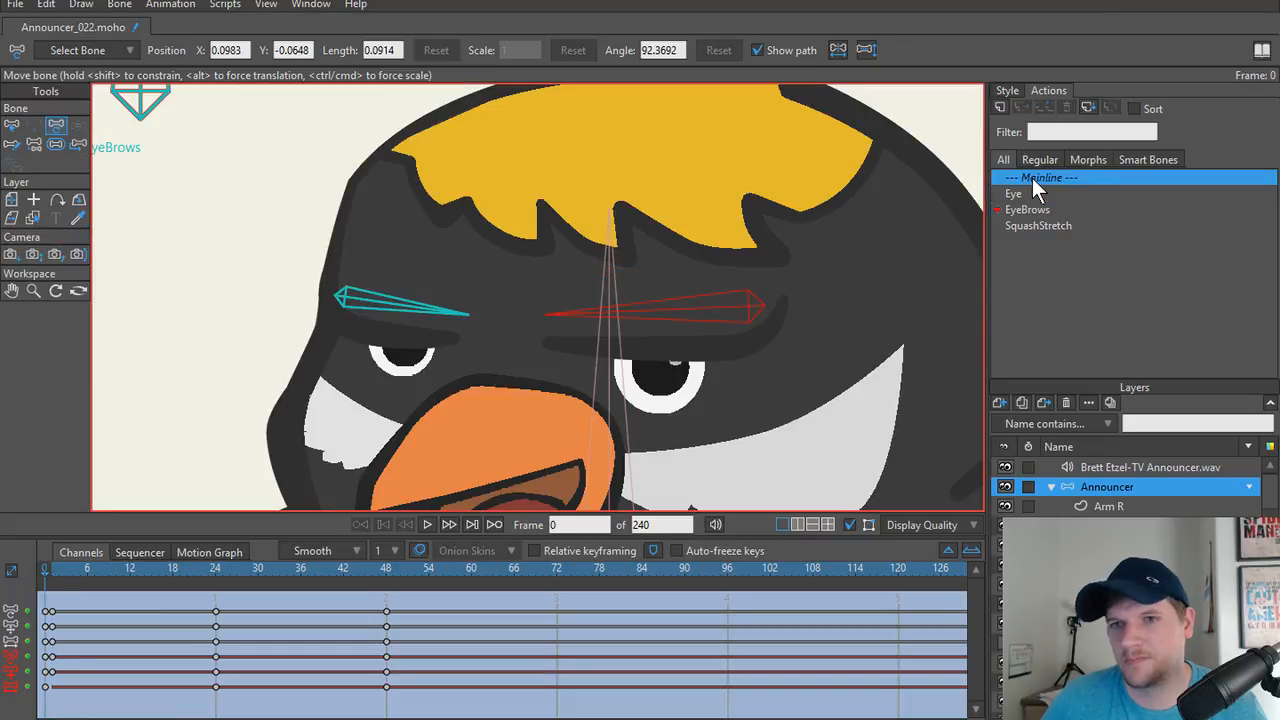
scroll(570, 230, down, 2)
scroll(612, 292, up, 5)
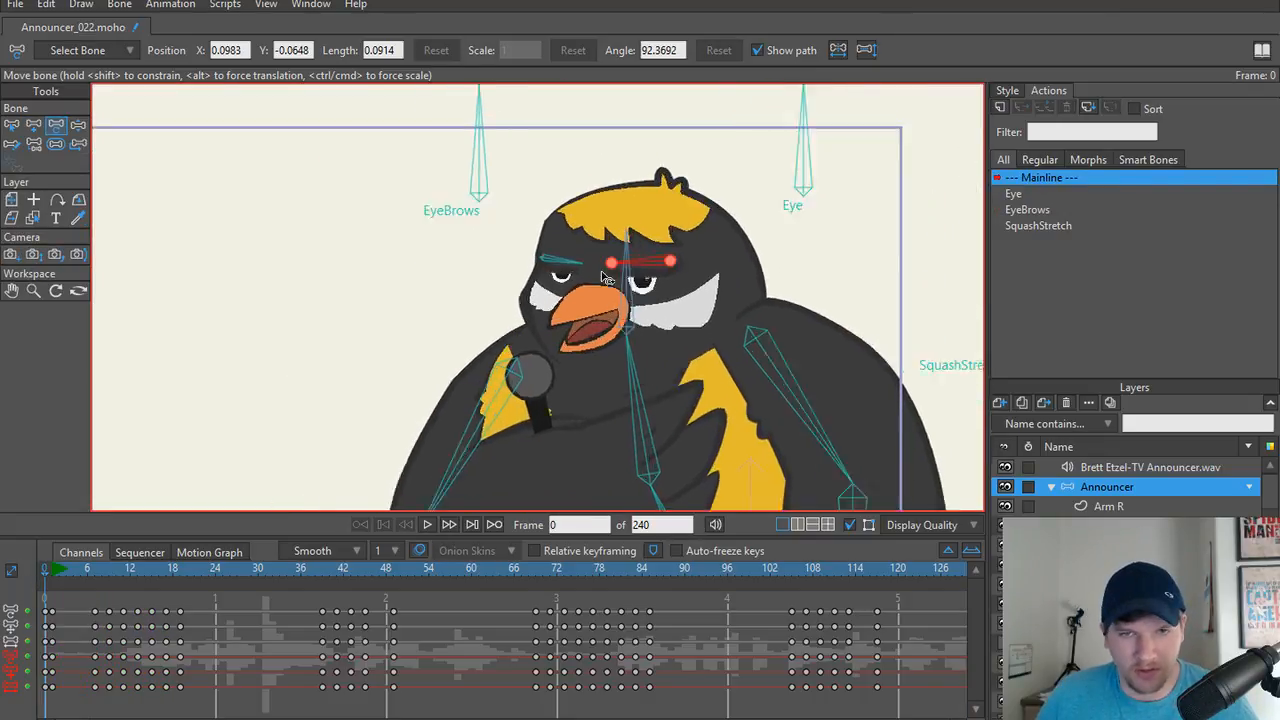
click(1051, 487)
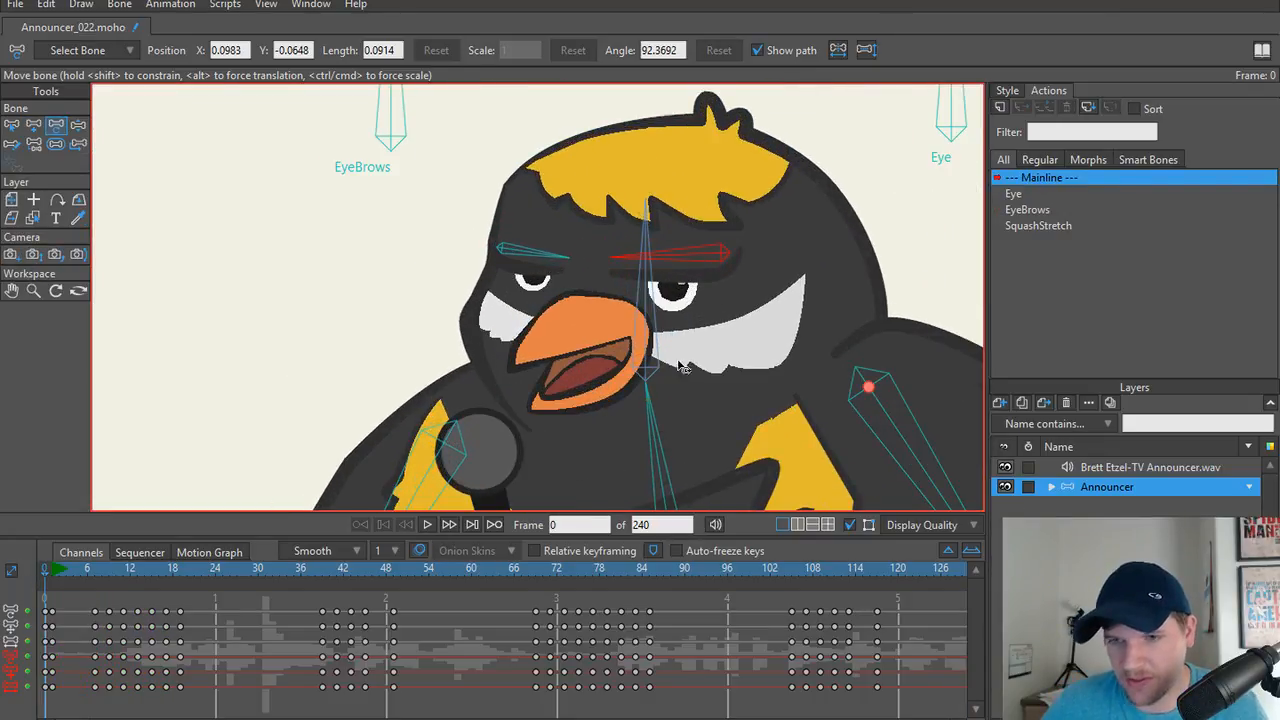
Show the whole character with everything outside the camera frame blacked out.
scroll(503, 374, down, 4)
drag(497, 376, 511, 354)
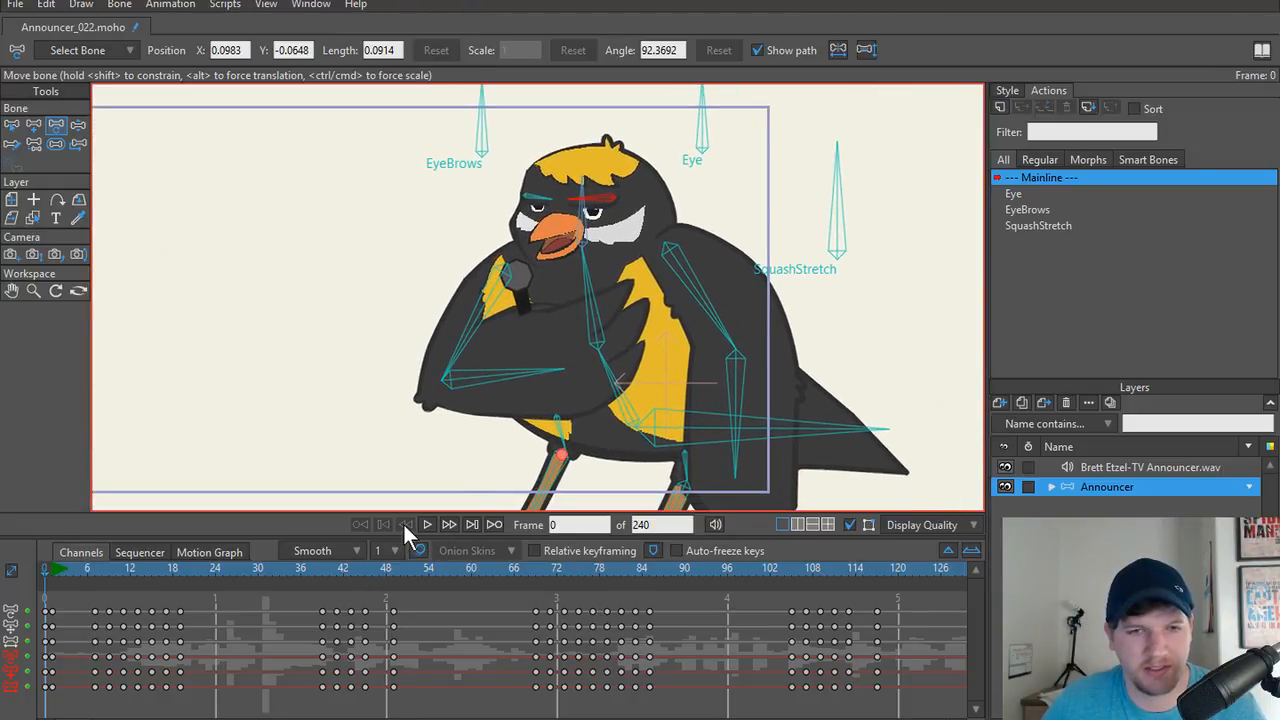
scroll(400, 430, down, 2)
drag(396, 429, 424, 428)
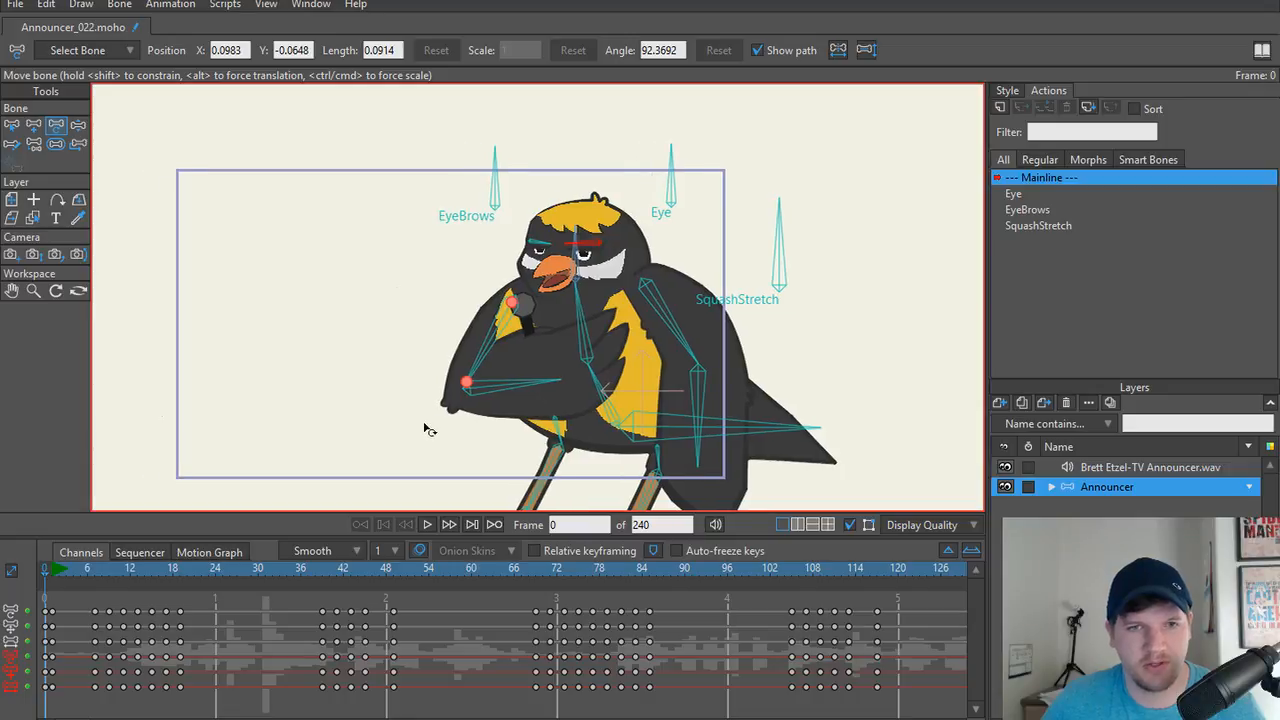
scroll(433, 435, up, 1)
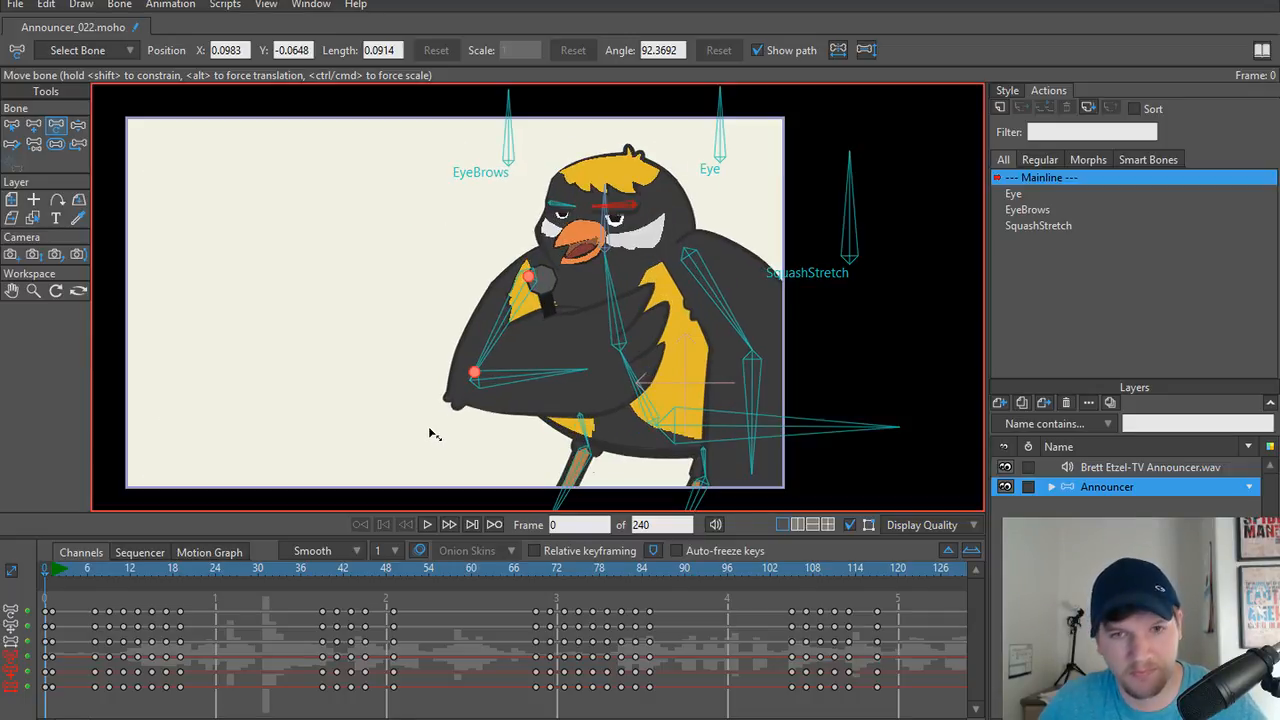
Mute all the bone channels in the timeline, then play the animation through and return to frame 0.
key(z)
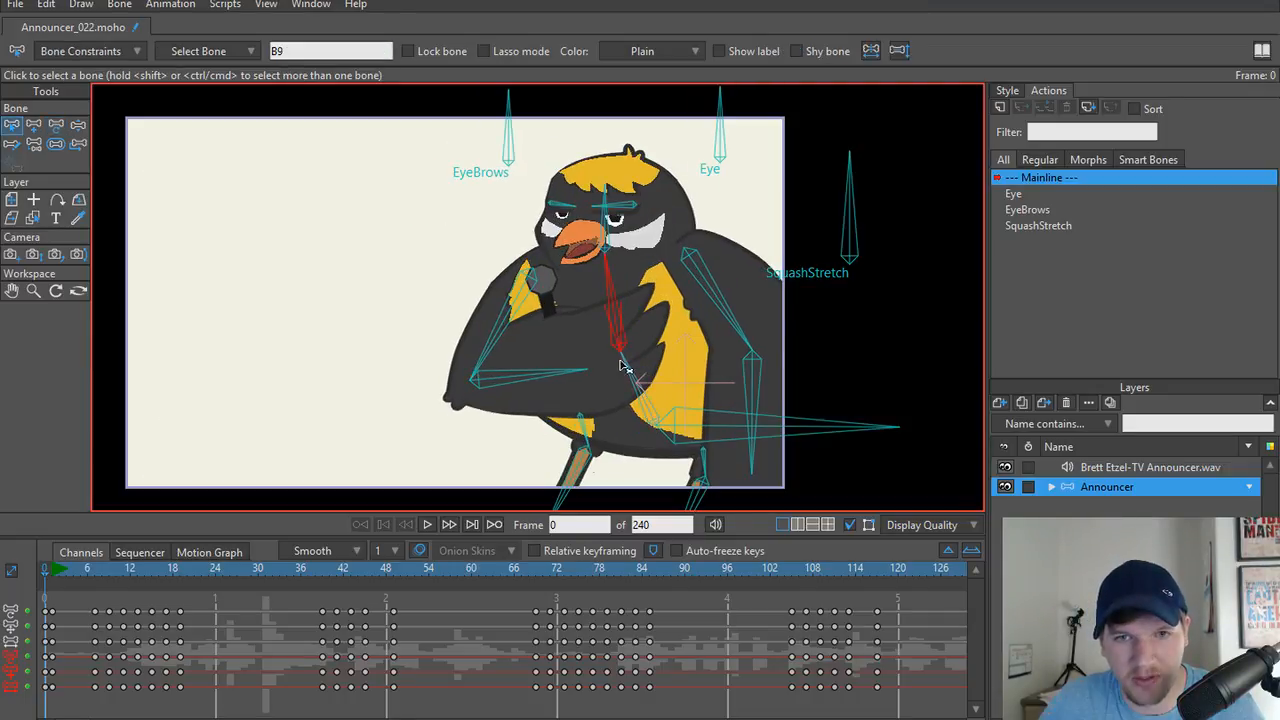
click(27, 657)
click(27, 672)
click(28, 687)
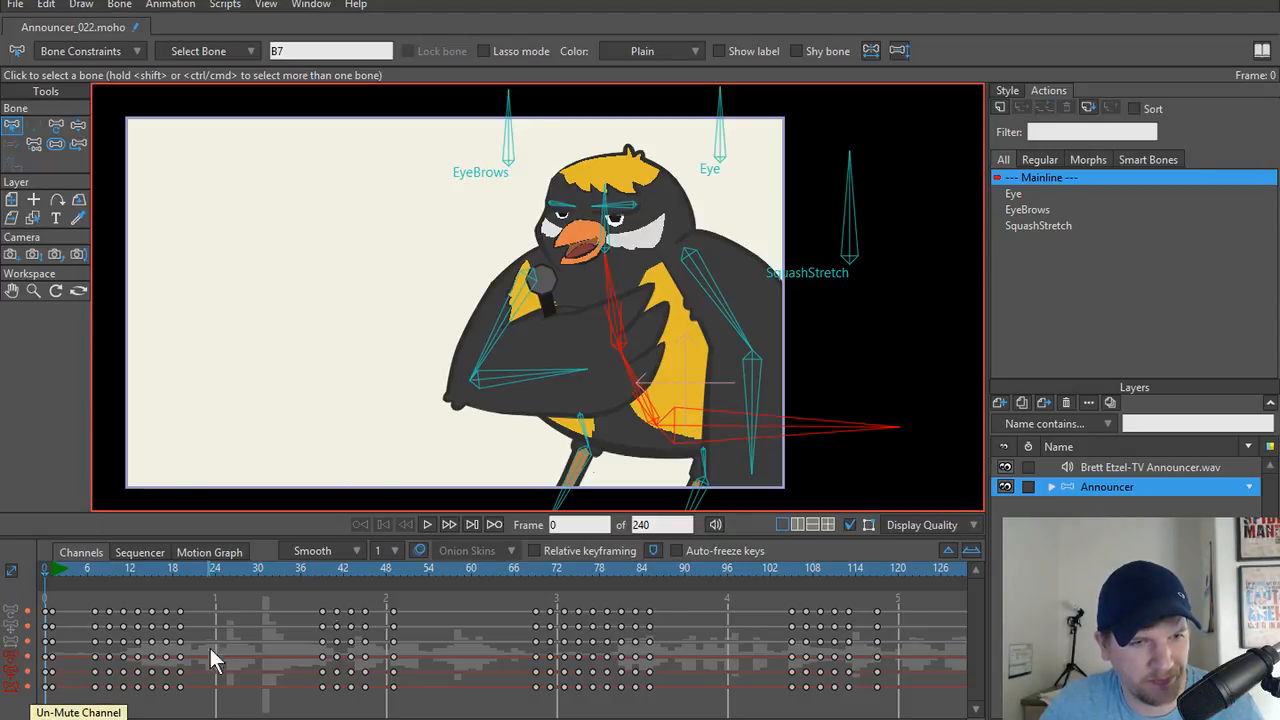
click(428, 524)
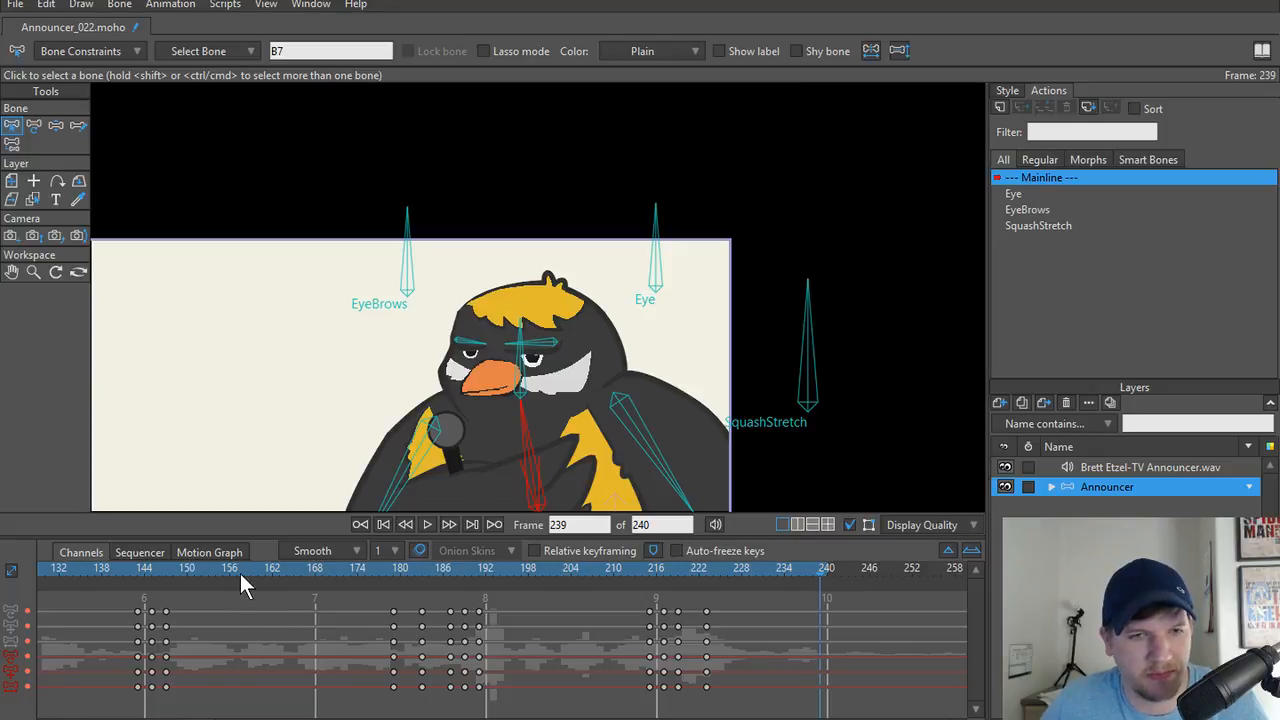
drag(240, 573, 2, 607)
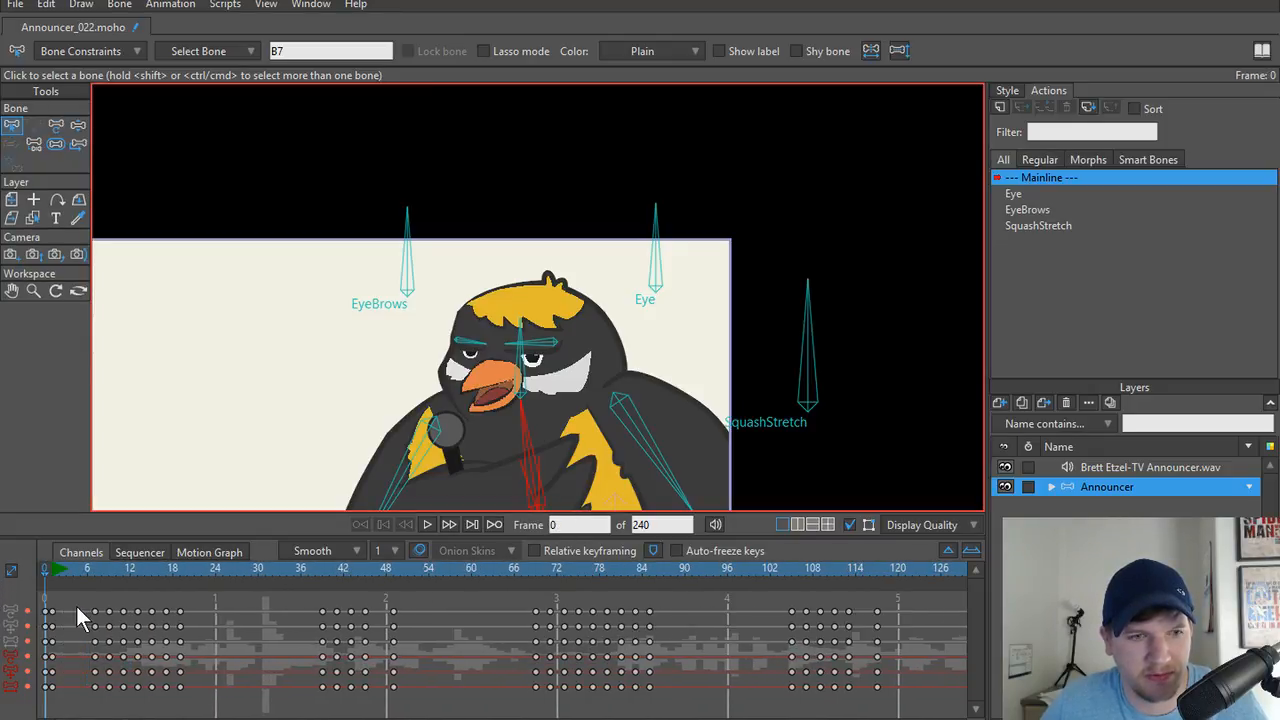
Select the EyeBrows and Eye bones together to inspect their muted channels, and clear the selection.
click(290, 402)
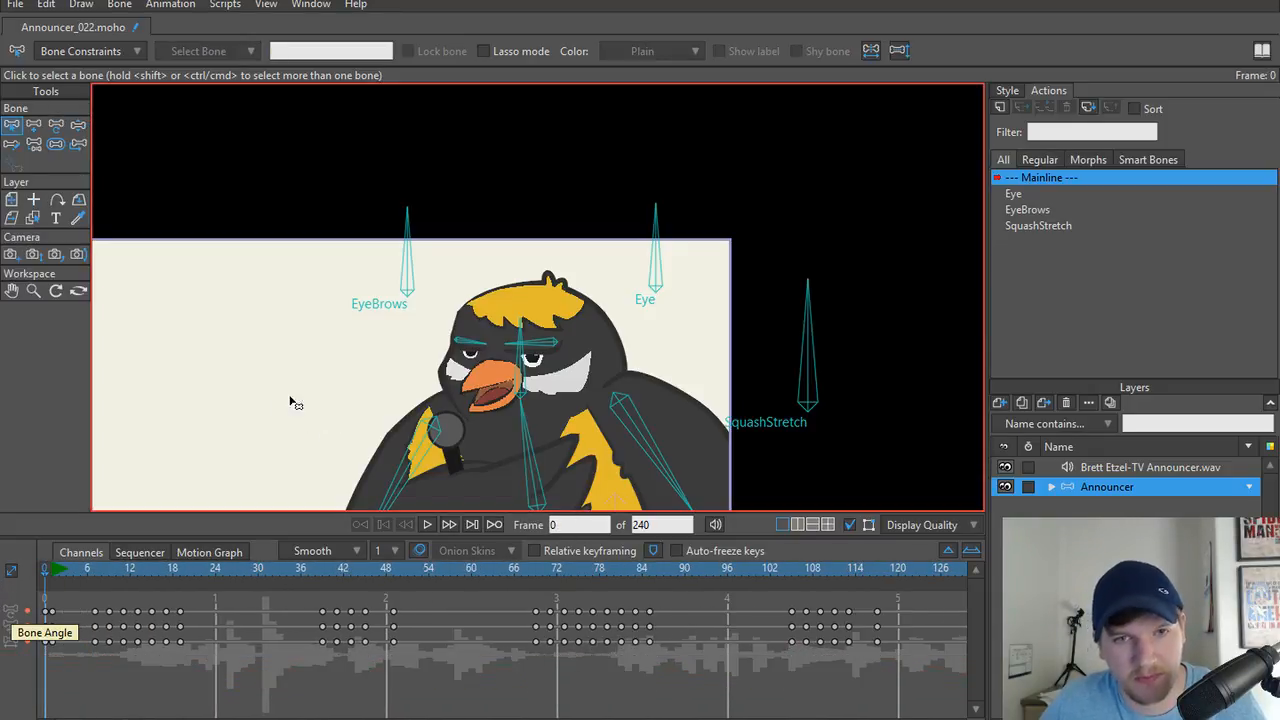
click(410, 290)
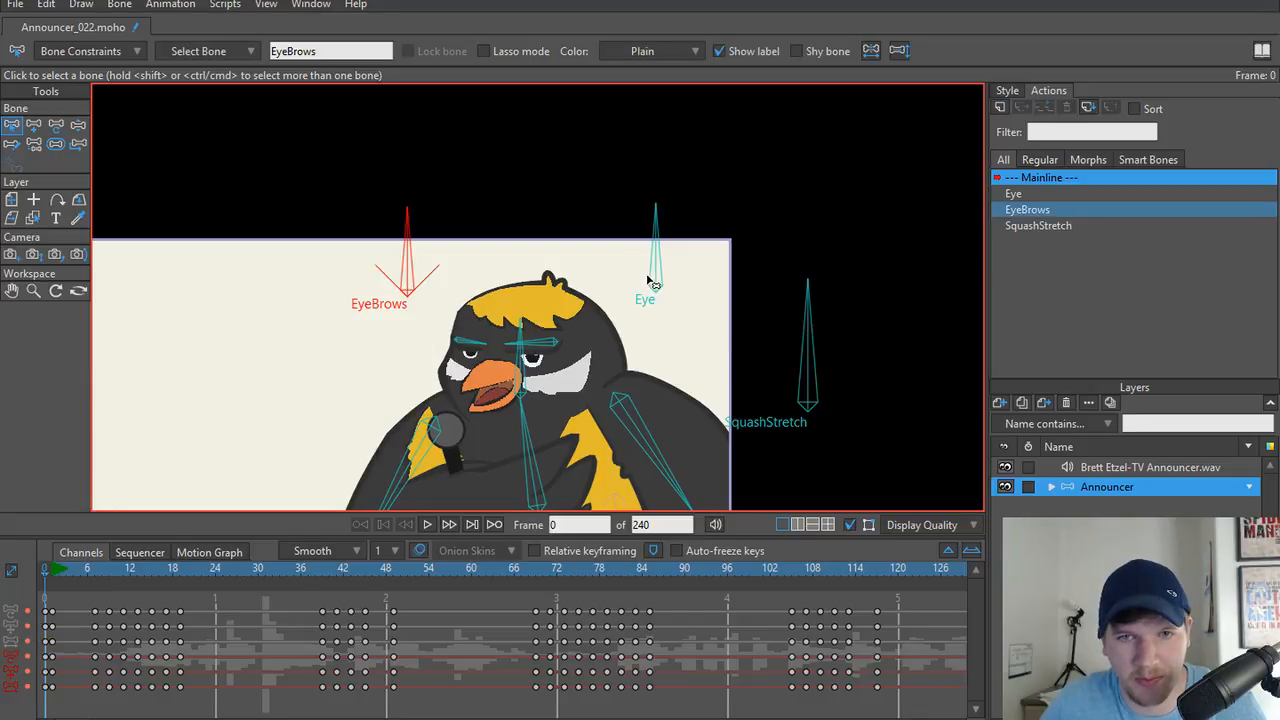
shift+click(653, 282)
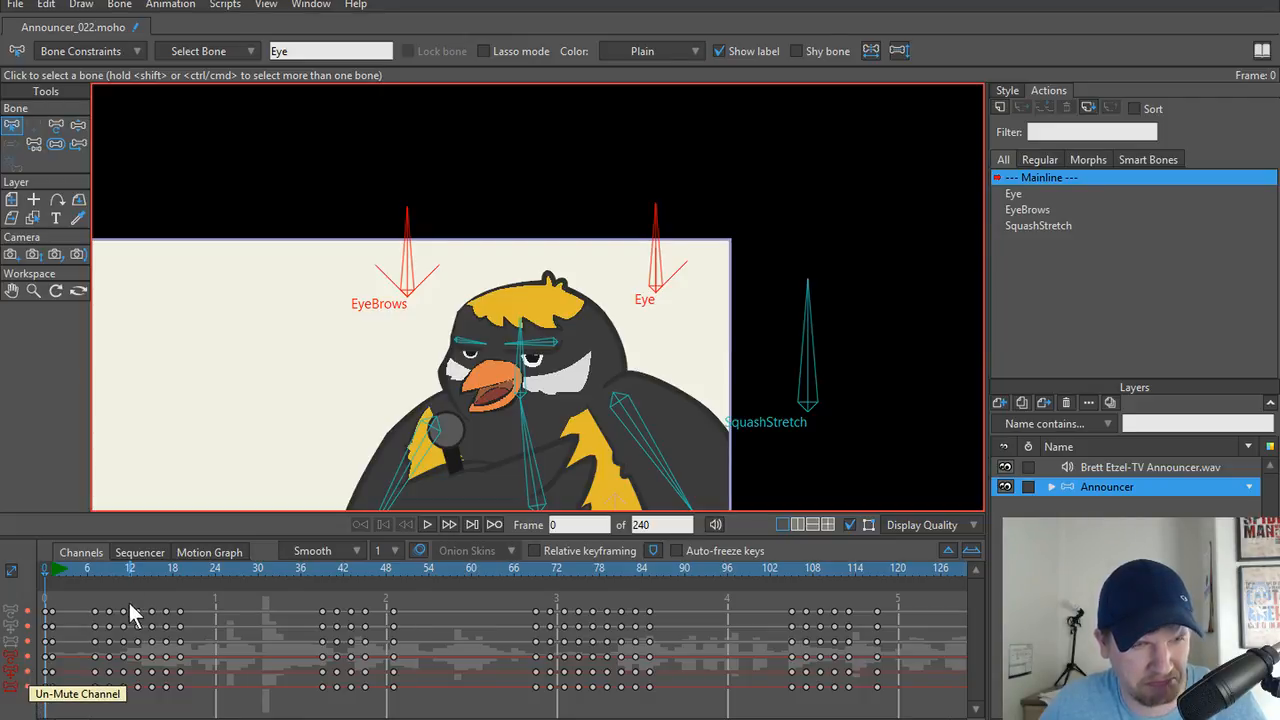
click(166, 449)
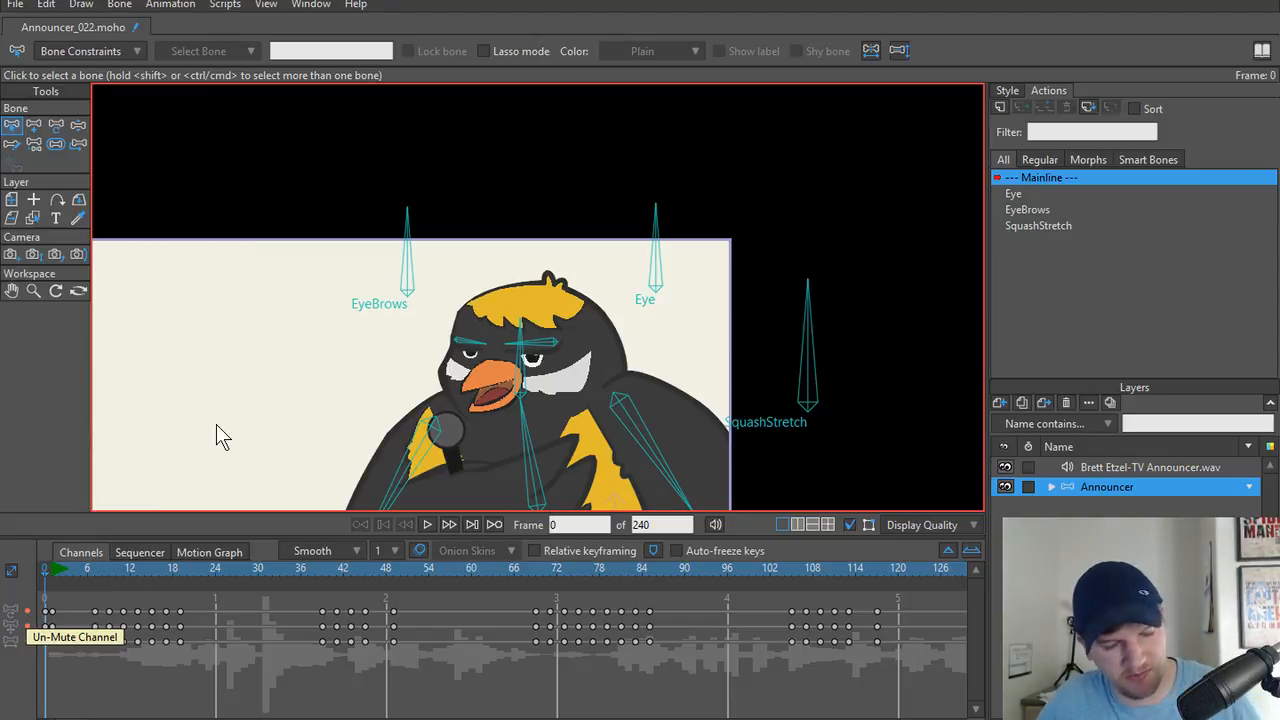
Save the project as a new version named Announcer_023.
key(ctrl+shift+s)
click(236, 567)
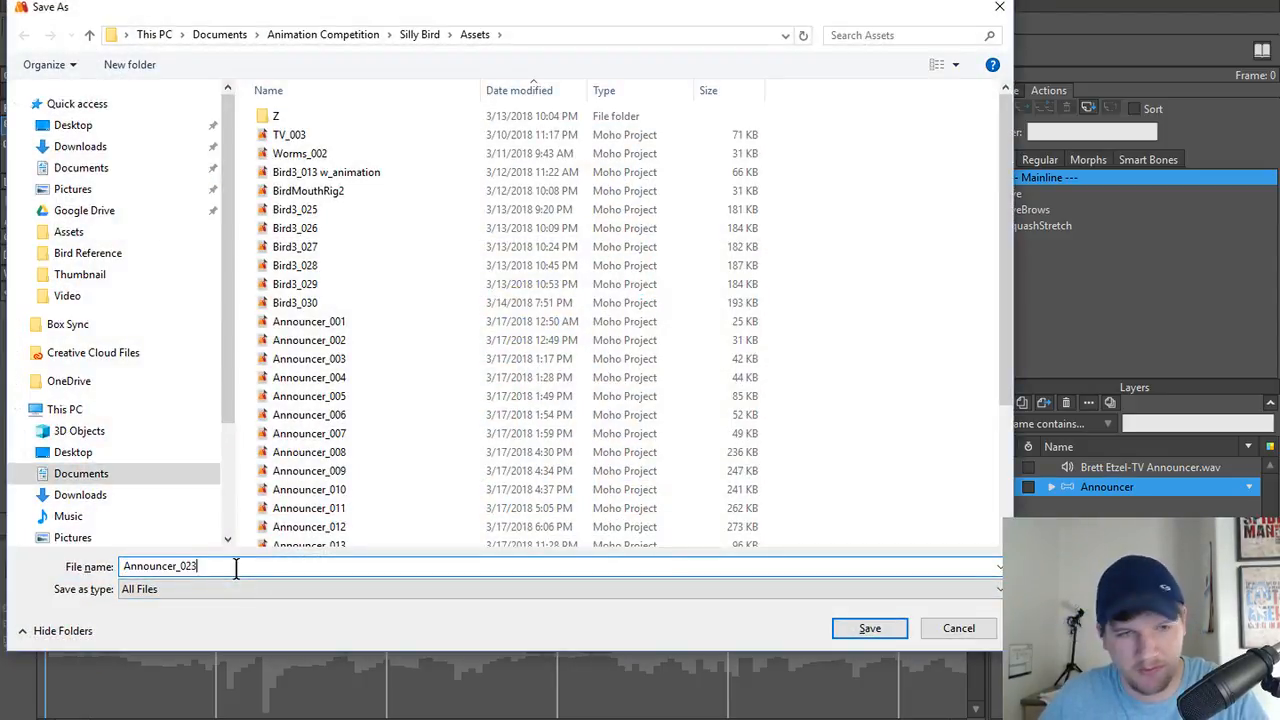
text(3)
key(Return)
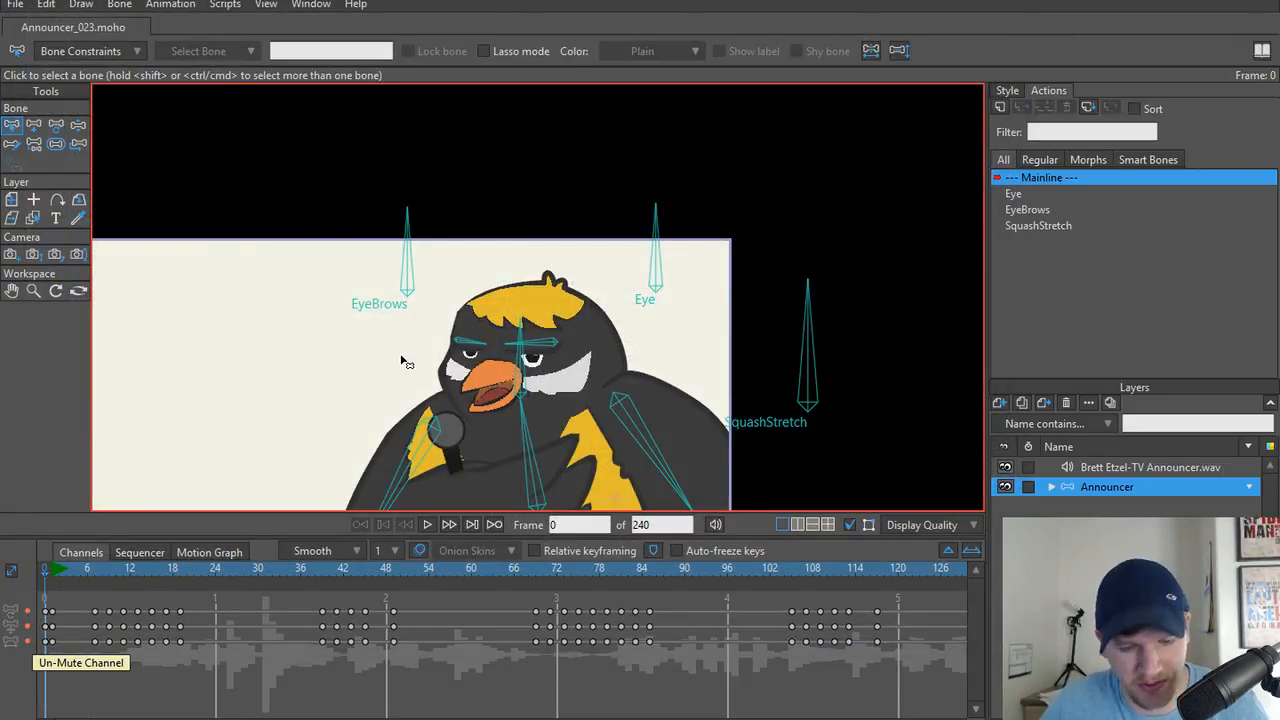
Try un-muting only the selected-bone channel for the EyeBrows and Eye bones, and deselect them.
click(406, 264)
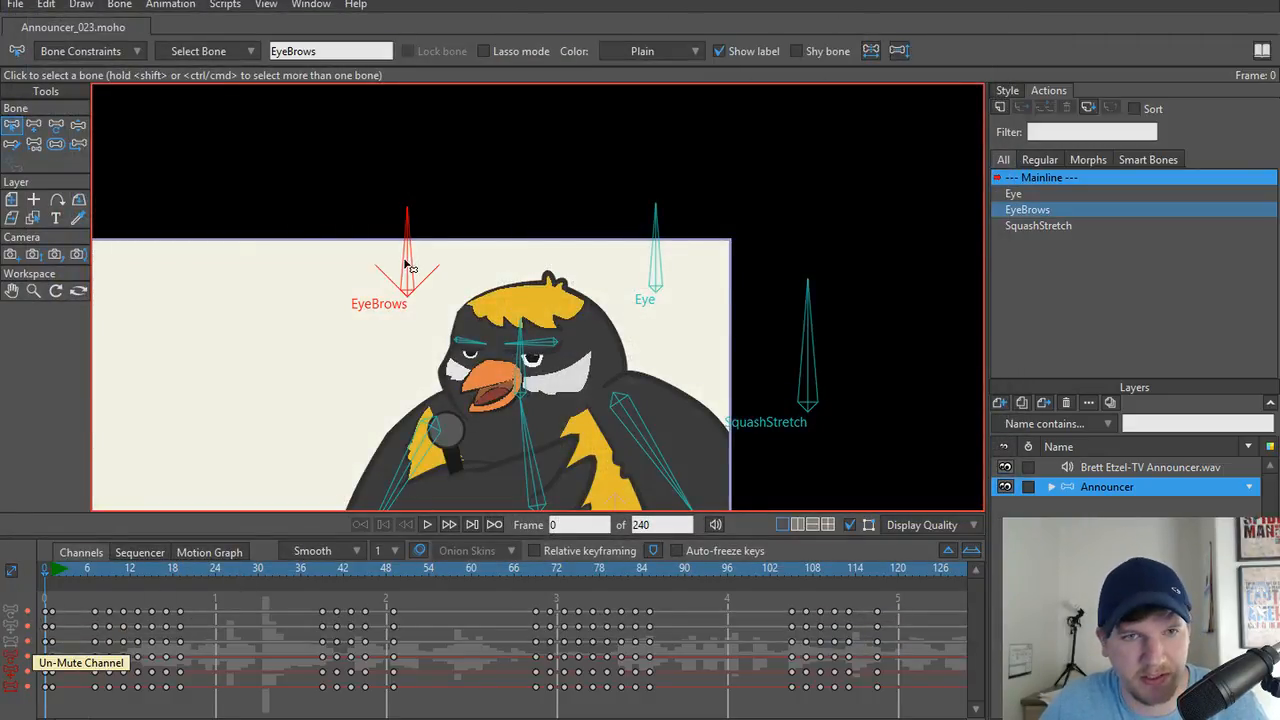
click(655, 282)
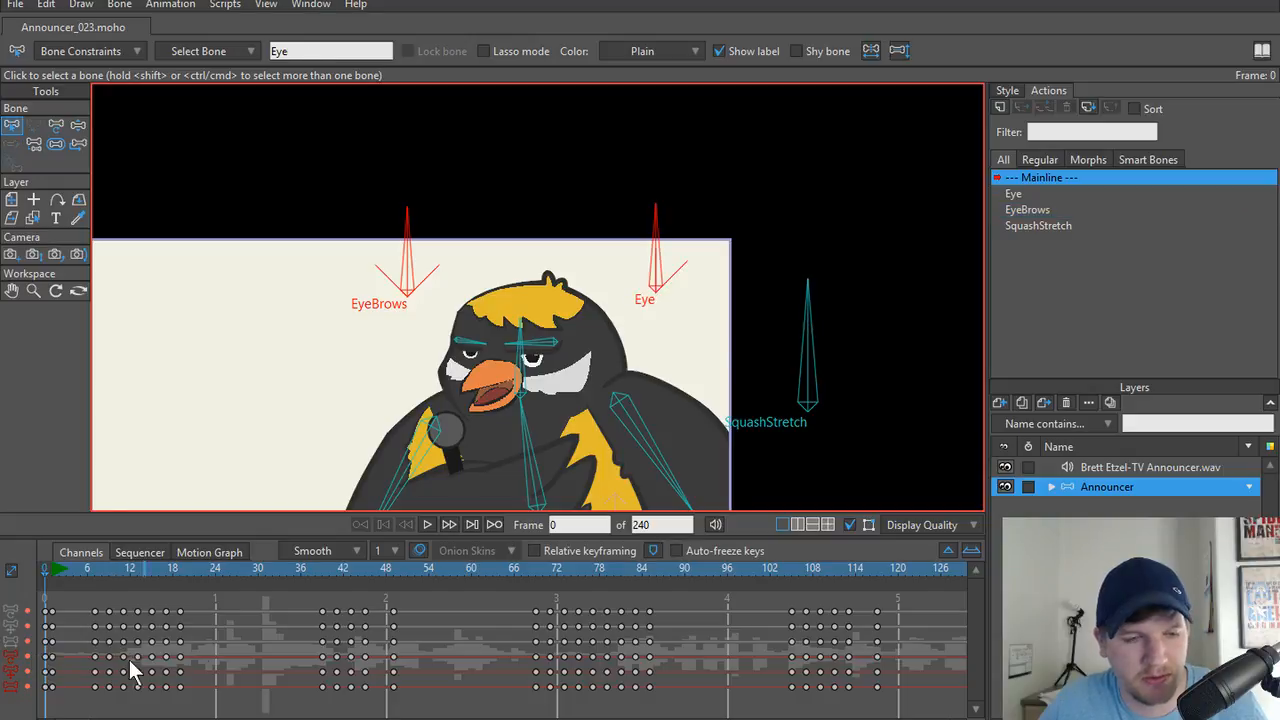
click(28, 648)
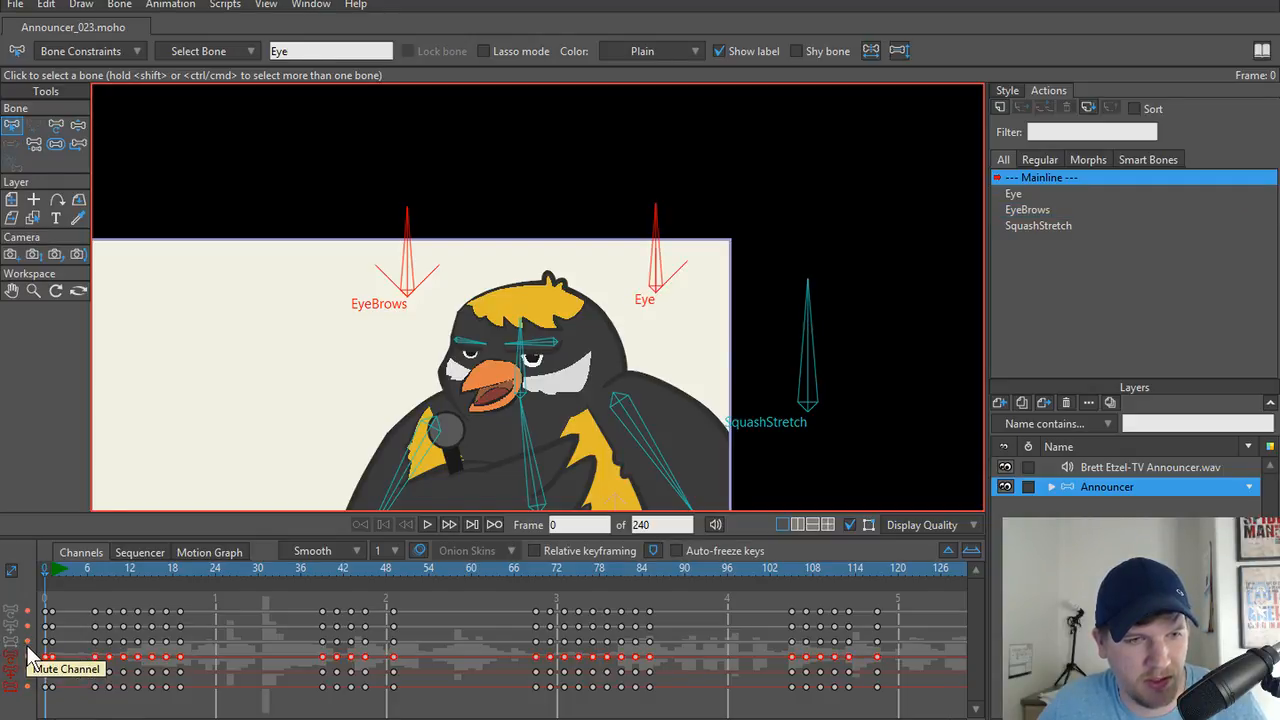
click(28, 650)
click(203, 426)
Un-mute all three bone channels of the Announcer layer in the timeline.
scroll(430, 401, down, 2)
drag(398, 436, 443, 380)
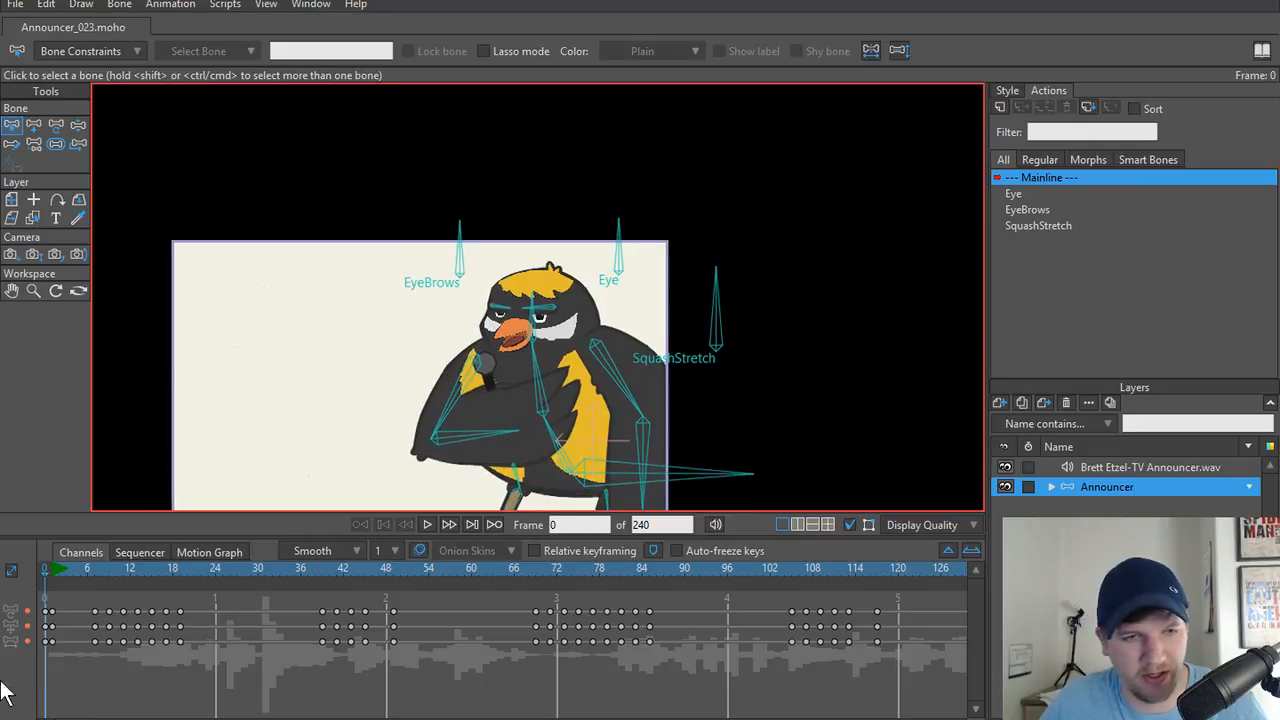
click(28, 610)
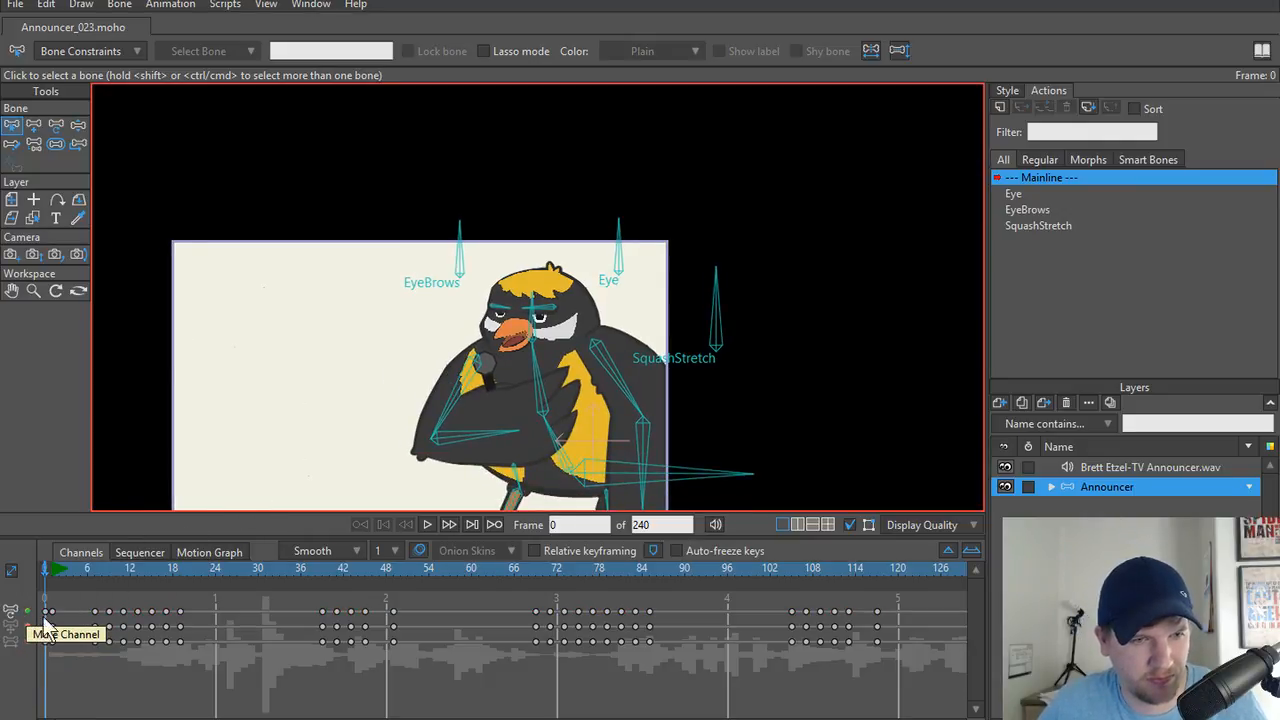
click(10, 626)
click(10, 641)
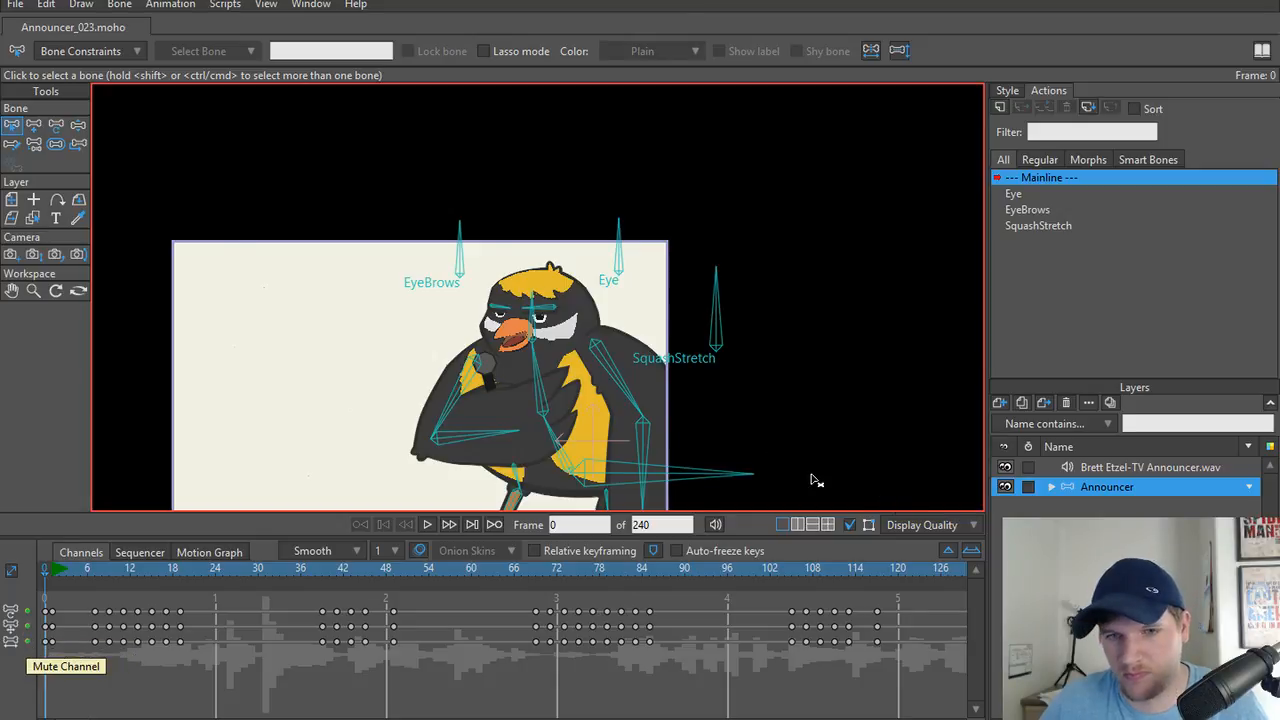
Frame the bird's head and upper body closely and play the animation with its bone motion active.
scroll(700, 472, down, 2)
drag(698, 470, 660, 377)
scroll(565, 368, up, 4)
drag(534, 361, 530, 476)
scroll(528, 476, up, 3)
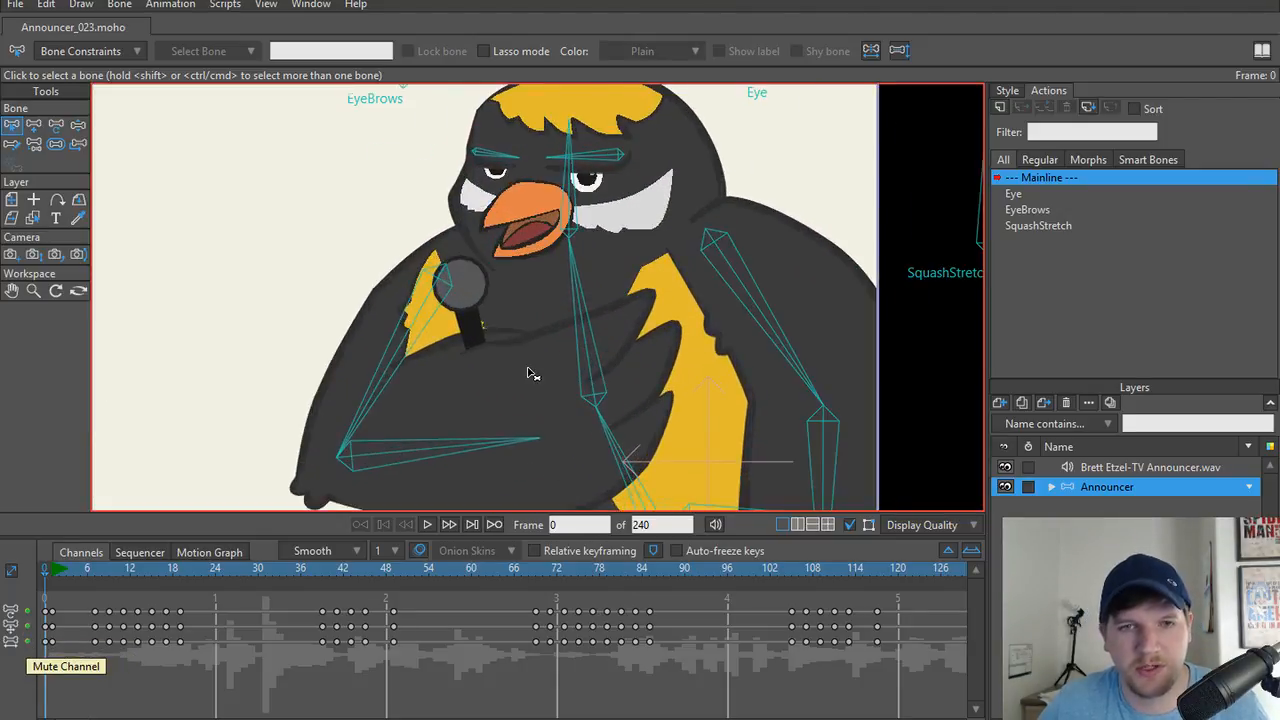
scroll(528, 370, down, 4)
scroll(522, 373, up, 4)
drag(519, 388, 516, 432)
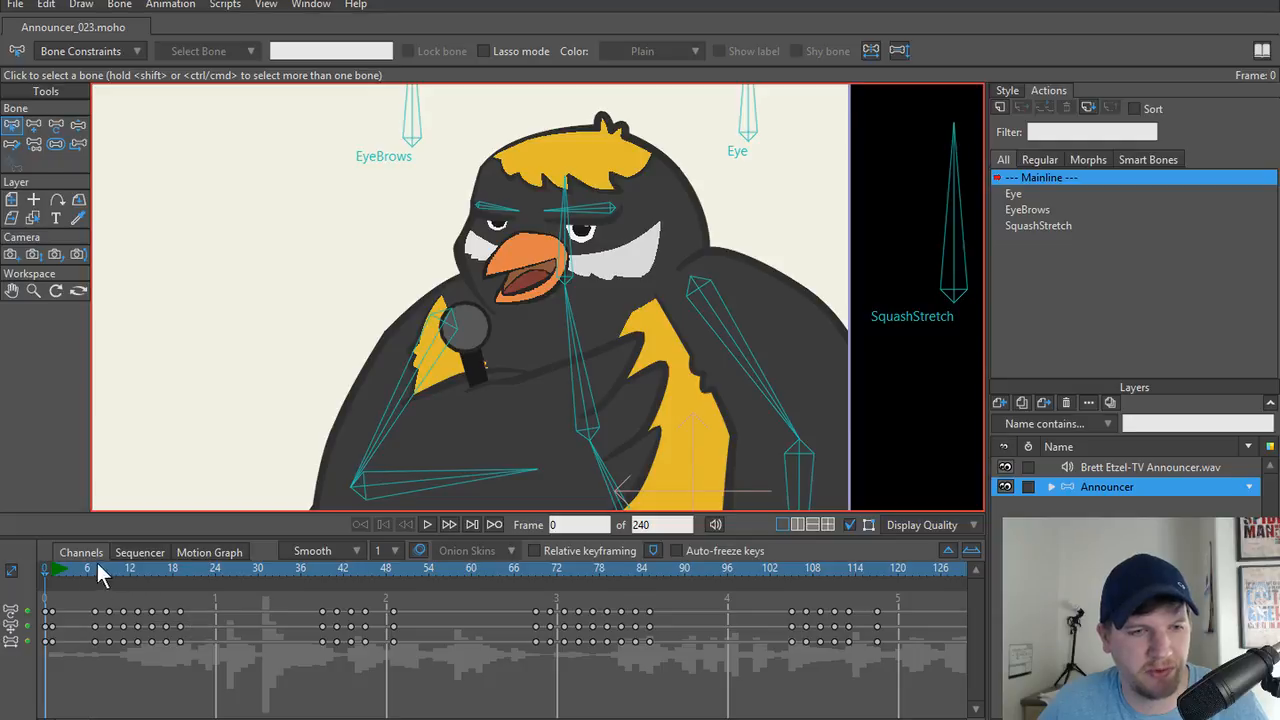
key(space)
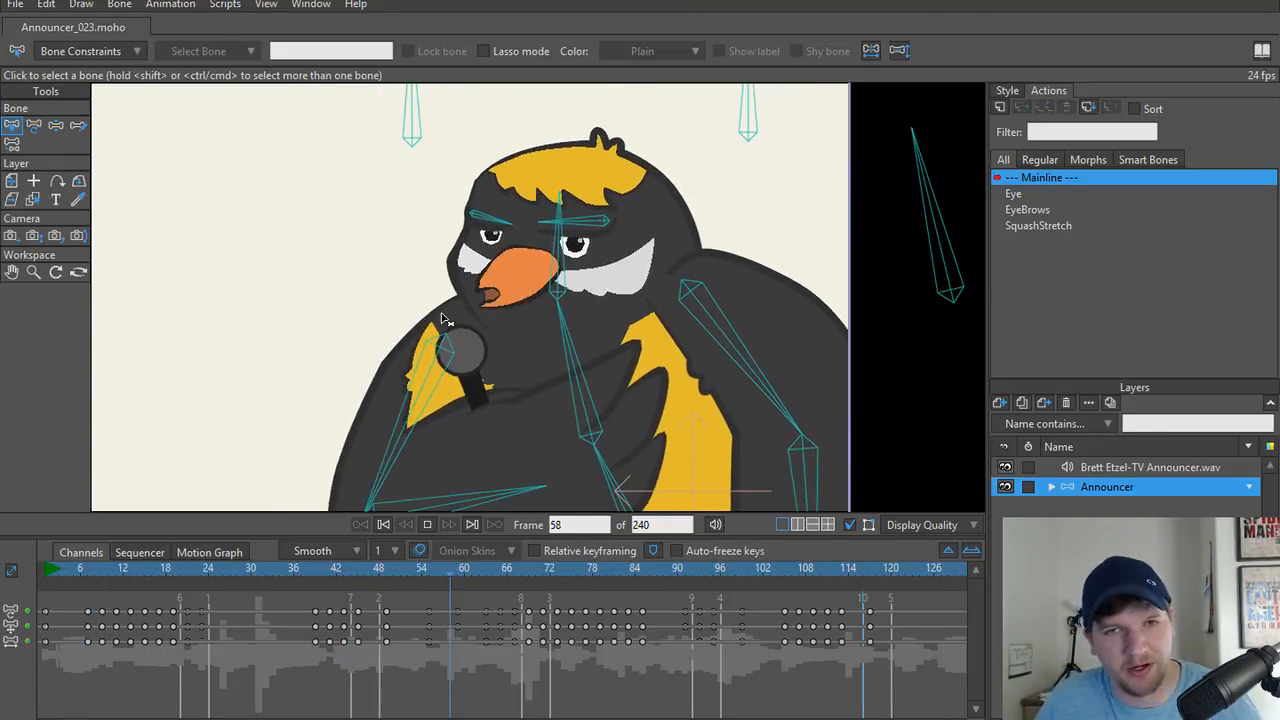
Render a preview of frame 96, examine the whole bird in it, and close the render.
key(ctrl+r)
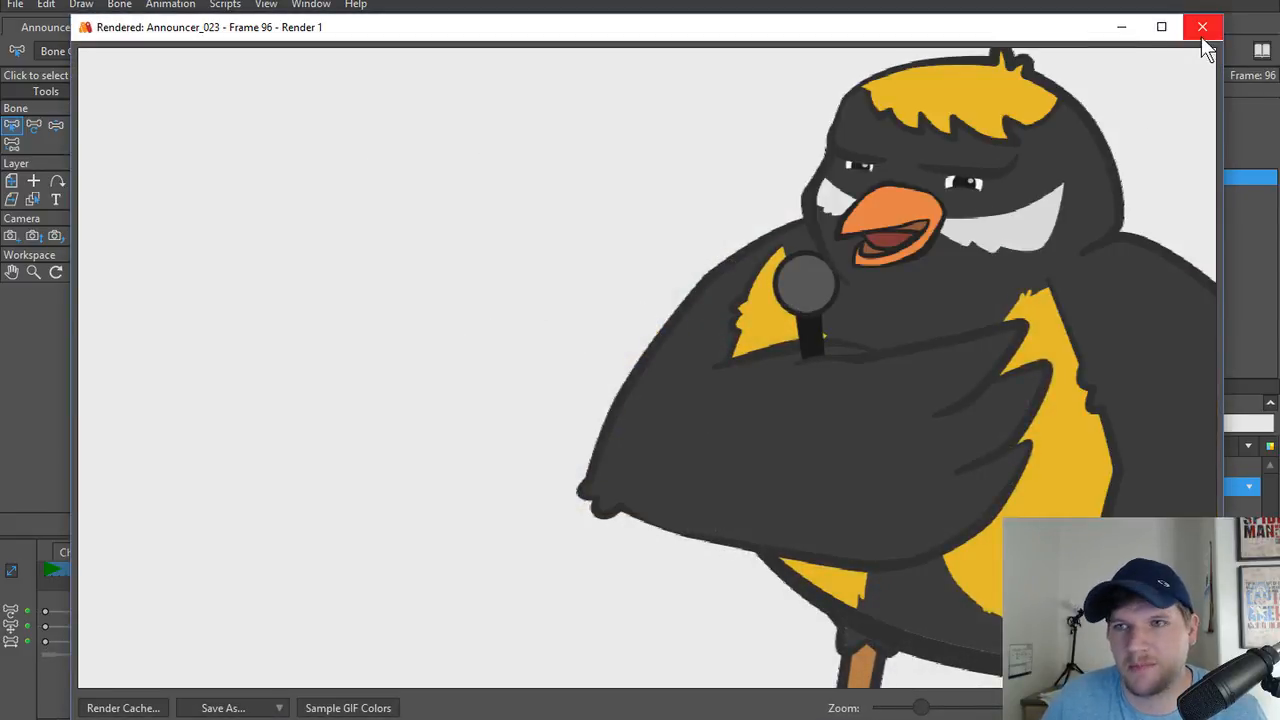
scroll(980, 413, down, 1)
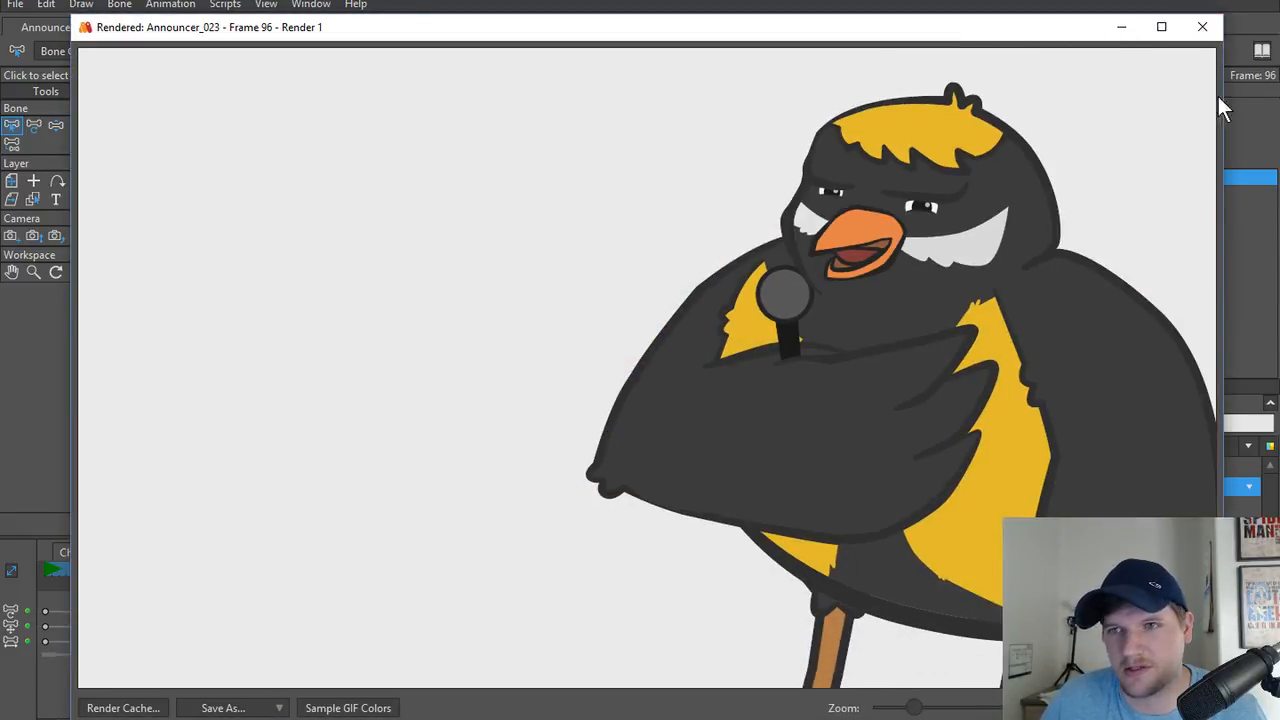
click(1202, 27)
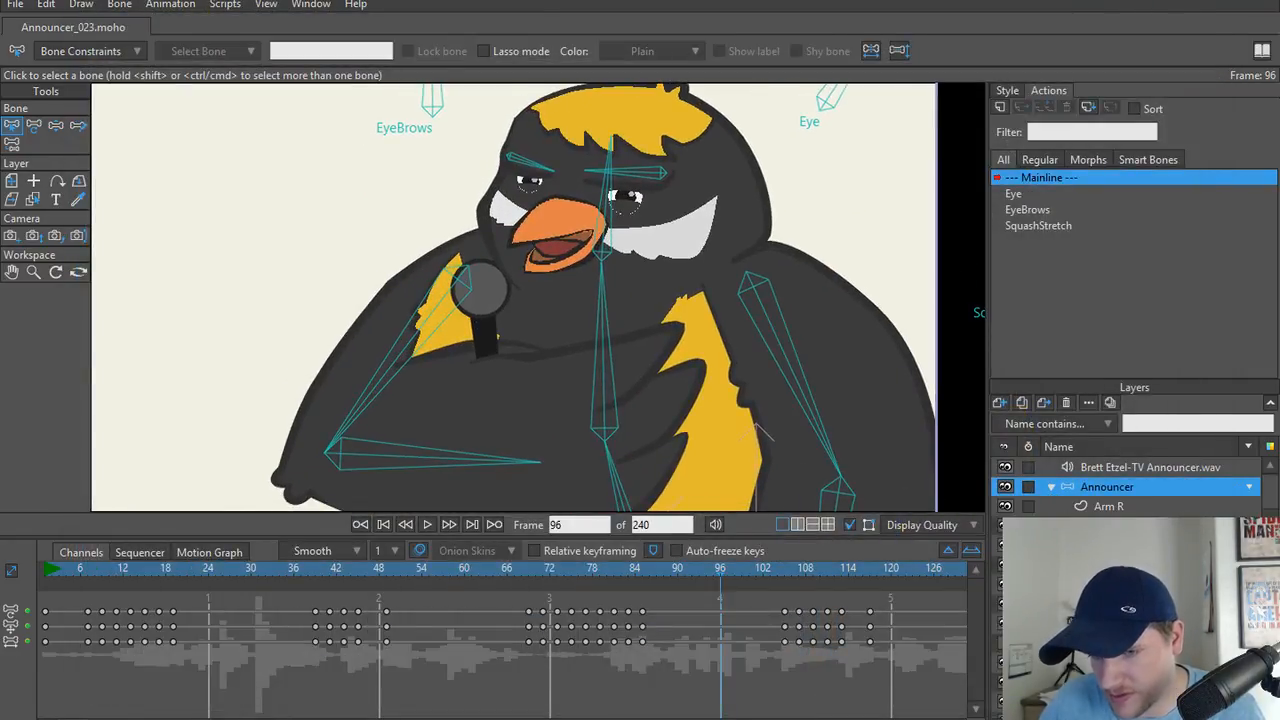
Collapse the Announcer layer in the layer list.
click(1049, 487)
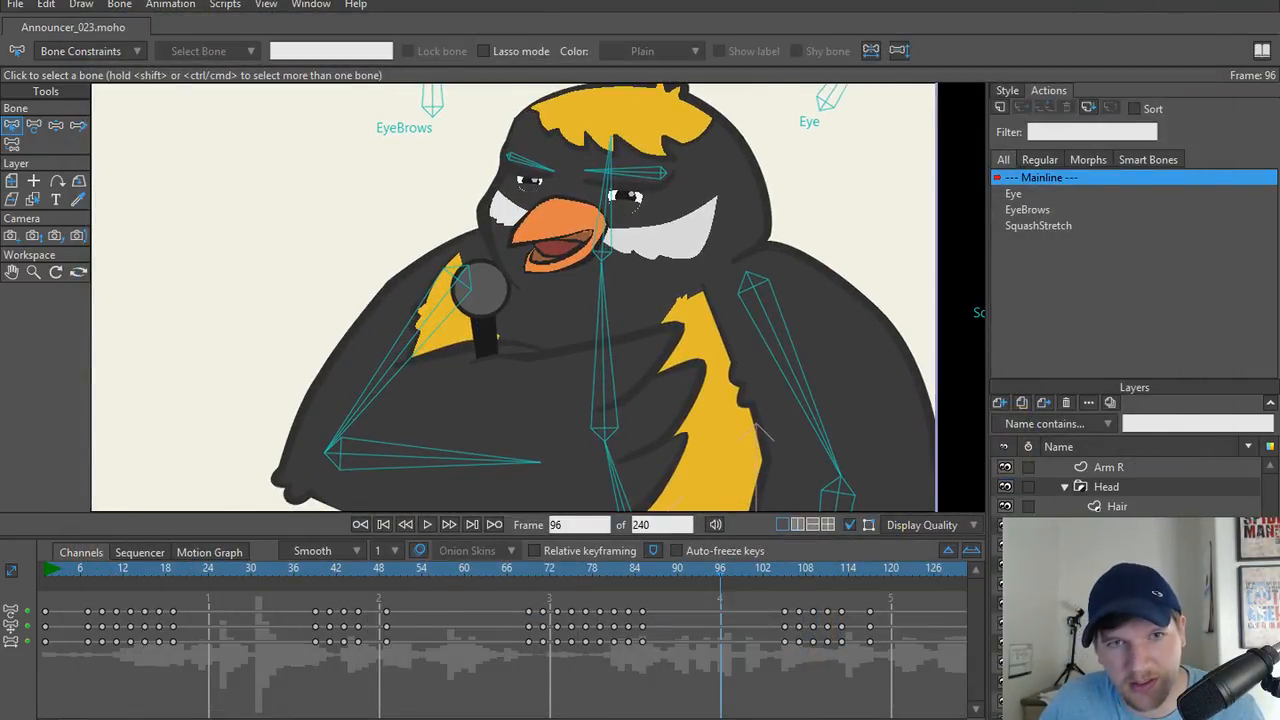
click(1060, 487)
scroll(280, 336, down, 1)
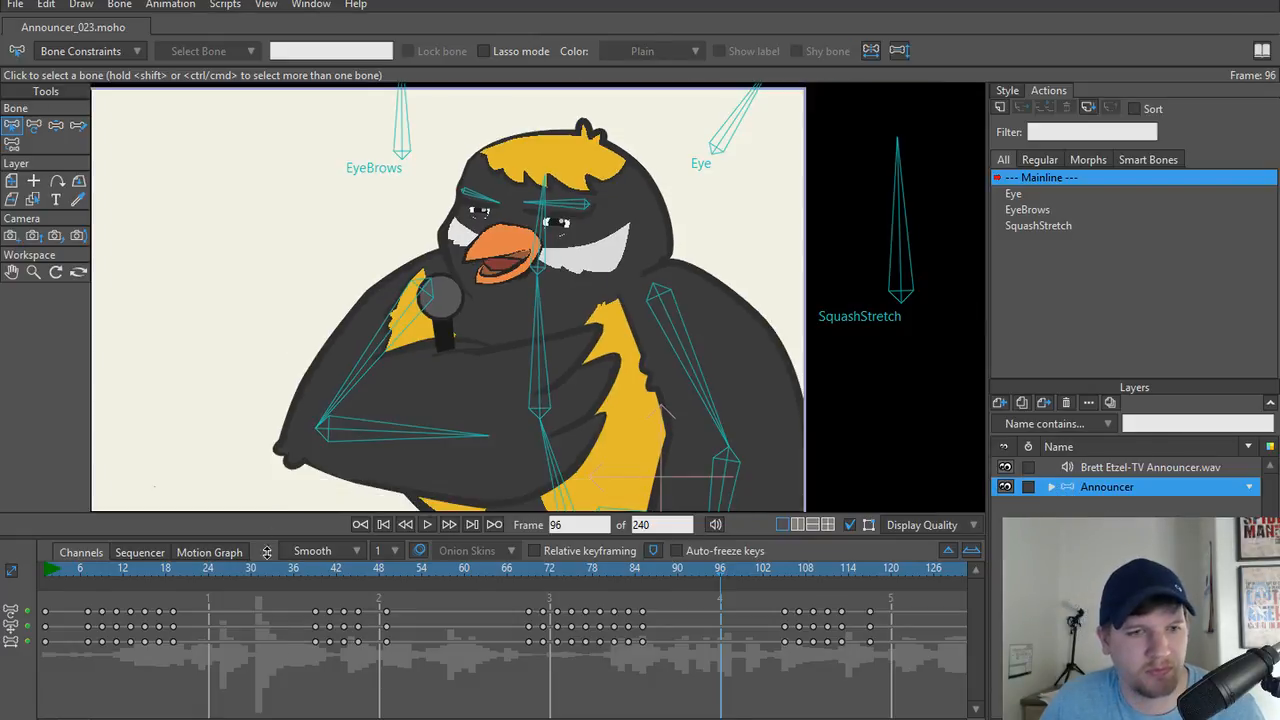
Play the animation from the beginning to review the full character, stop it and return to frame 0.
drag(196, 577, 3, 581)
key(space)
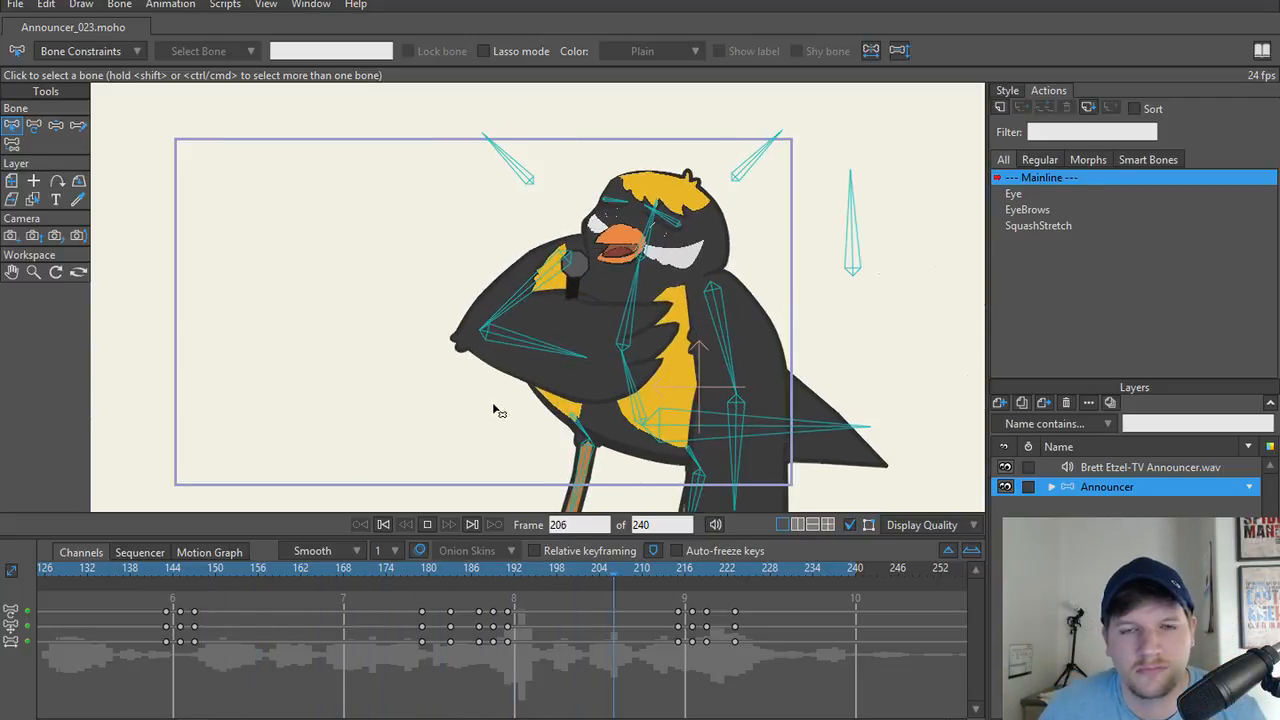
click(426, 525)
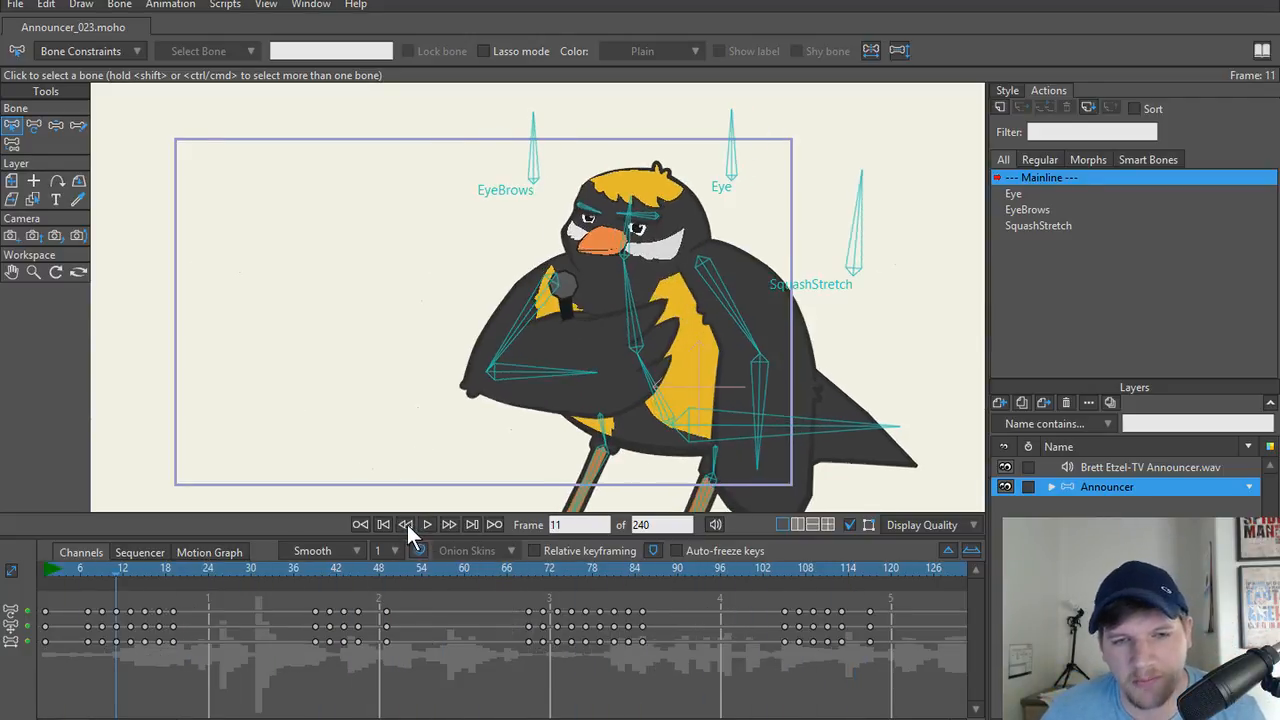
click(382, 524)
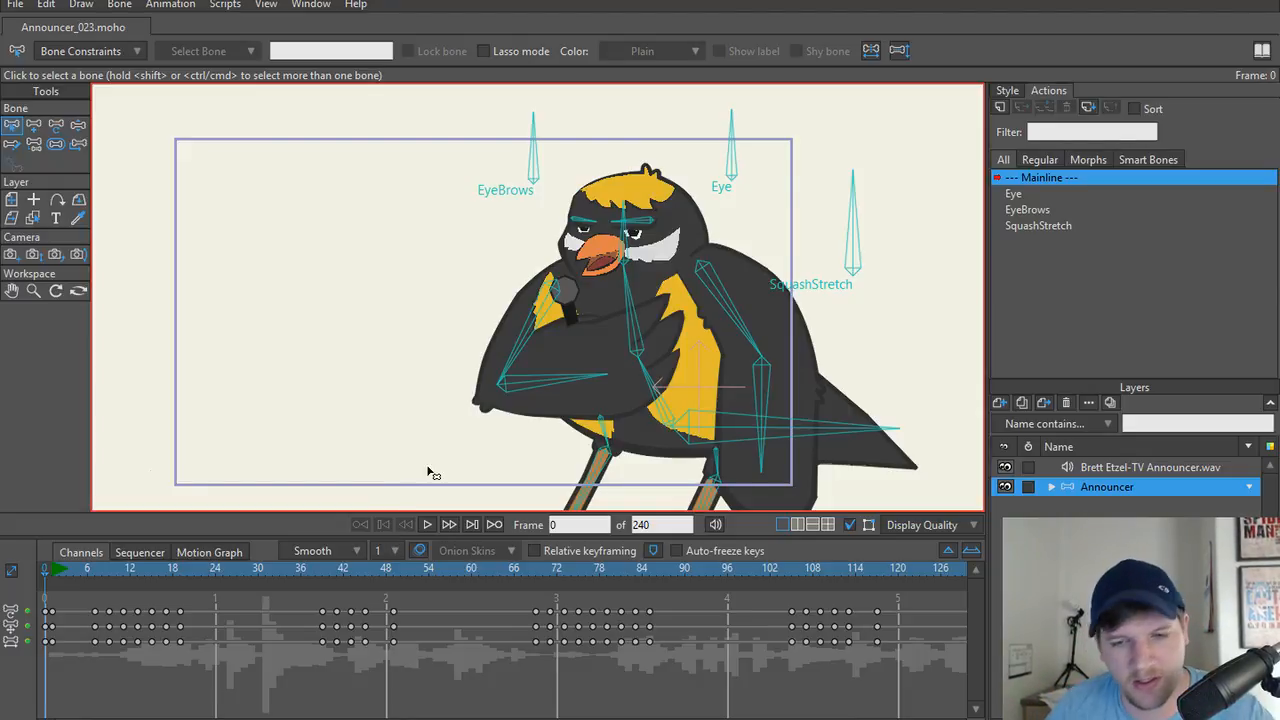
Render previews of frames 39 and 69 to check the poses, and return to frame 0.
click(320, 568)
key(ctrl+r)
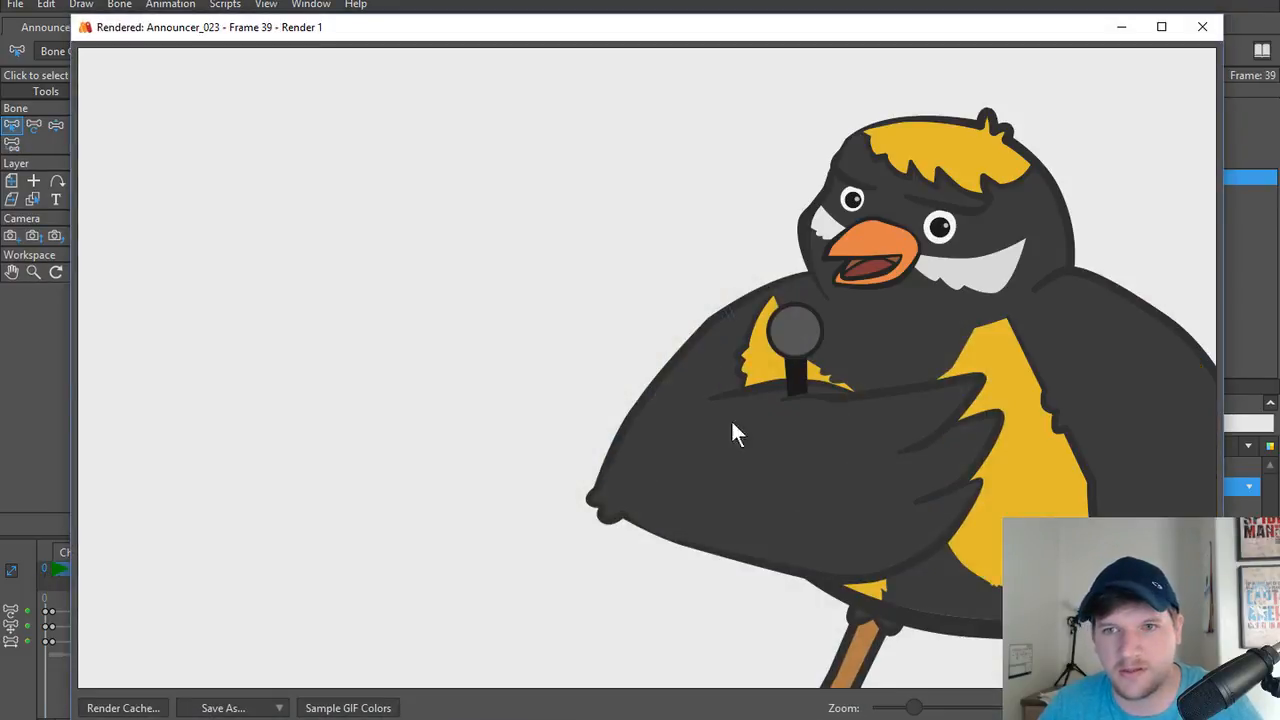
click(1202, 27)
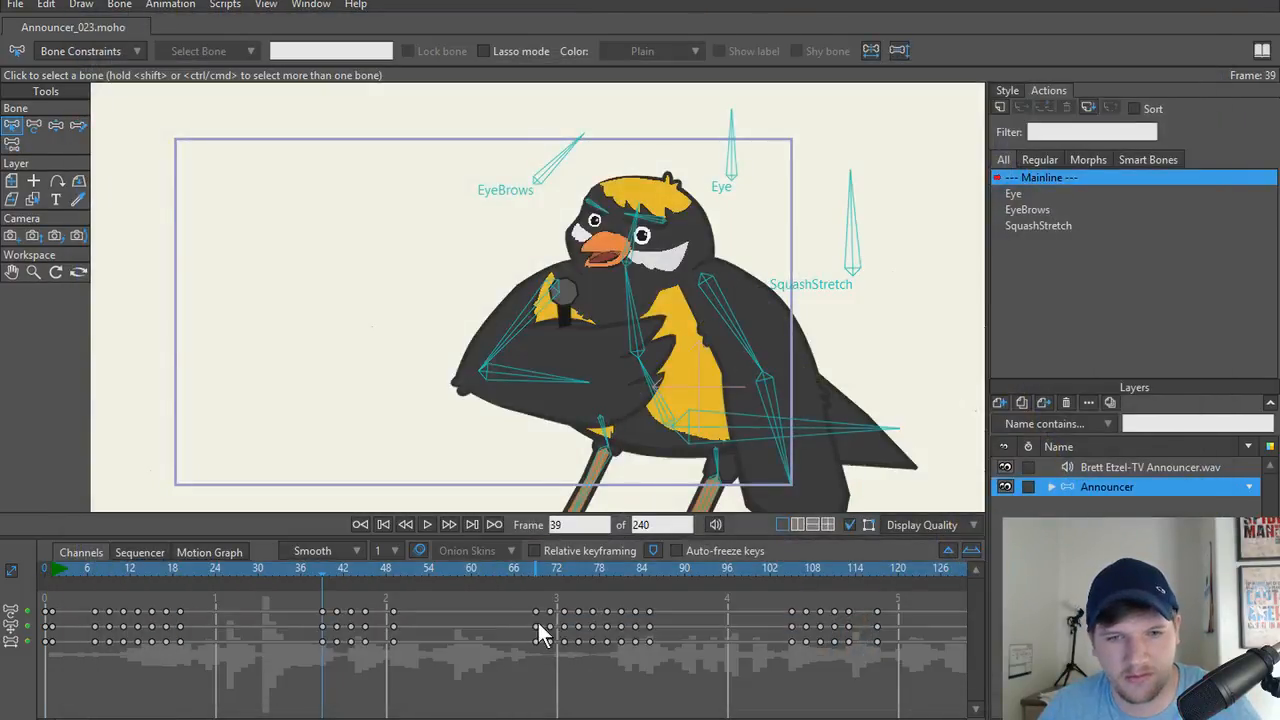
click(535, 569)
key(ctrl+r)
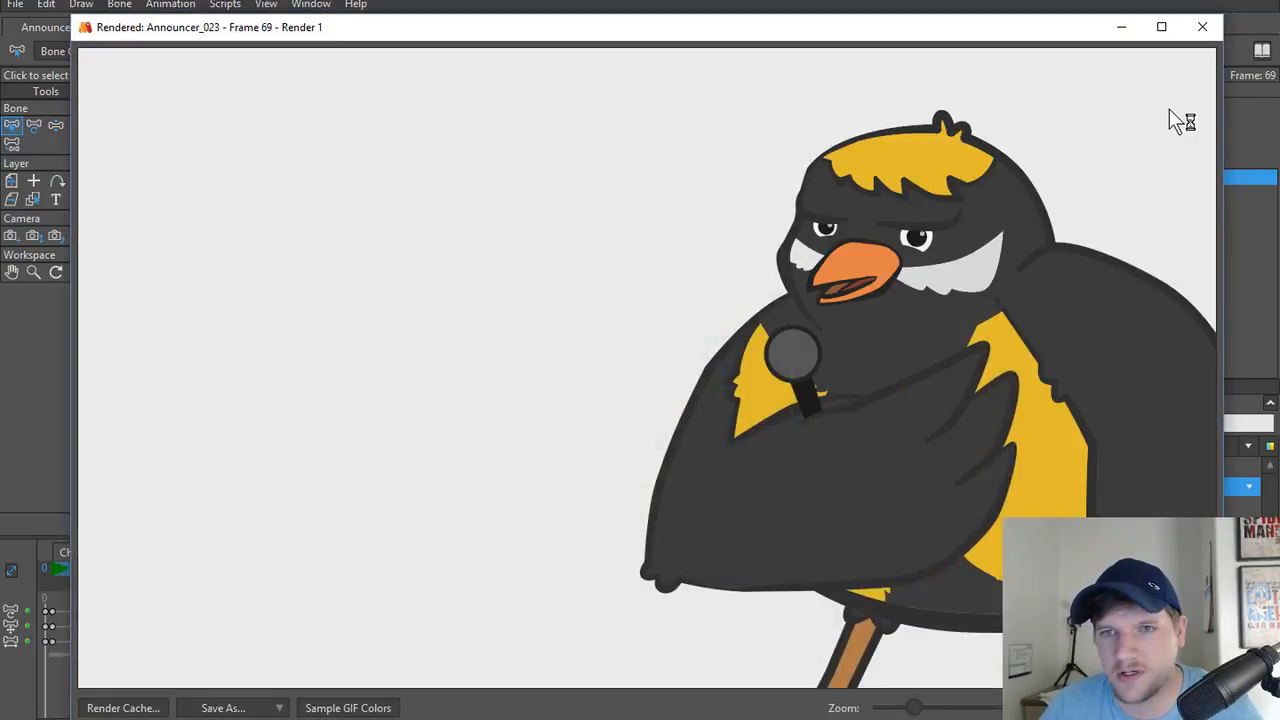
click(1202, 27)
drag(200, 568, 45, 568)
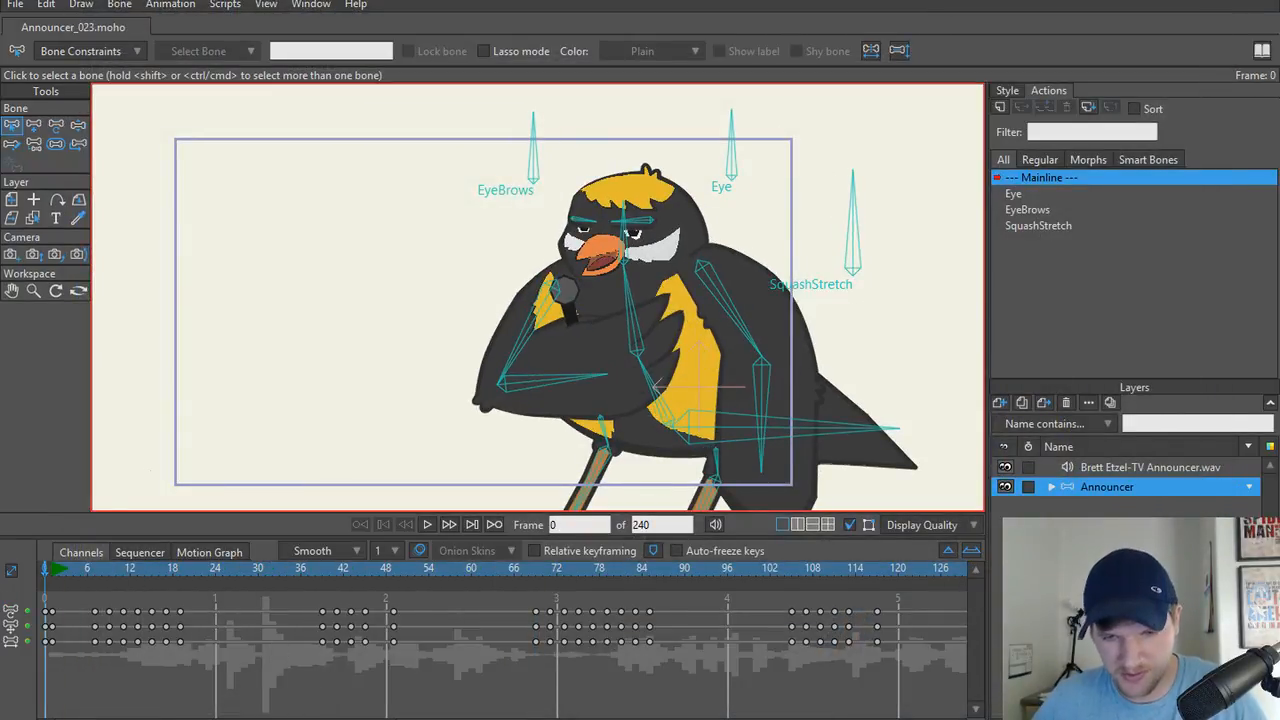
Check the list of remaining fixes in Notepad, return to Moho and play the animation from frame 2.
key(alt+Tab)
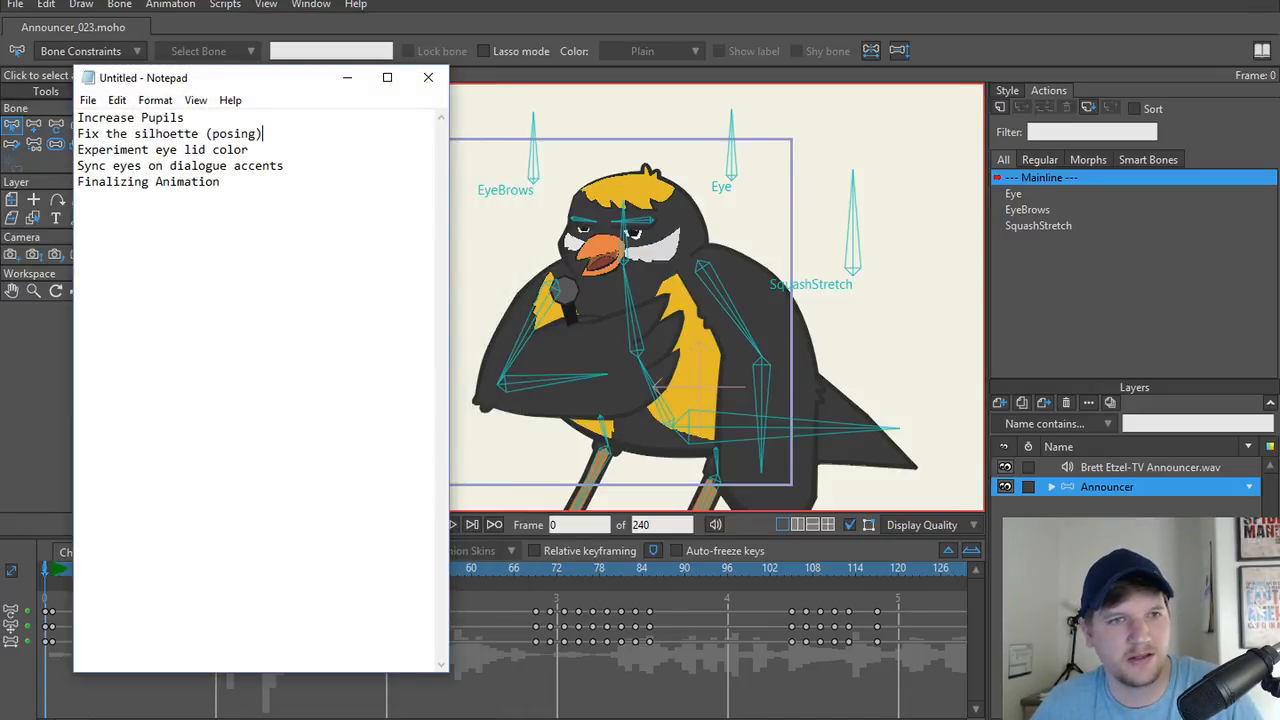
key(alt+Tab)
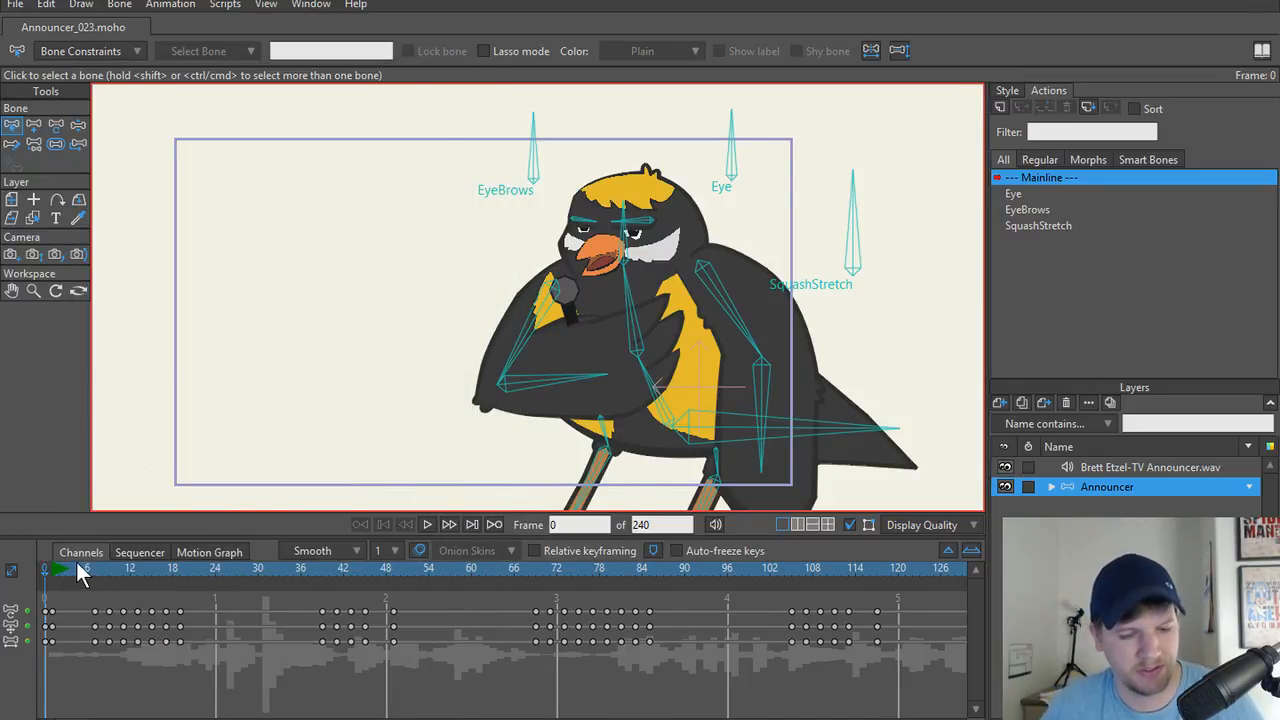
click(61, 568)
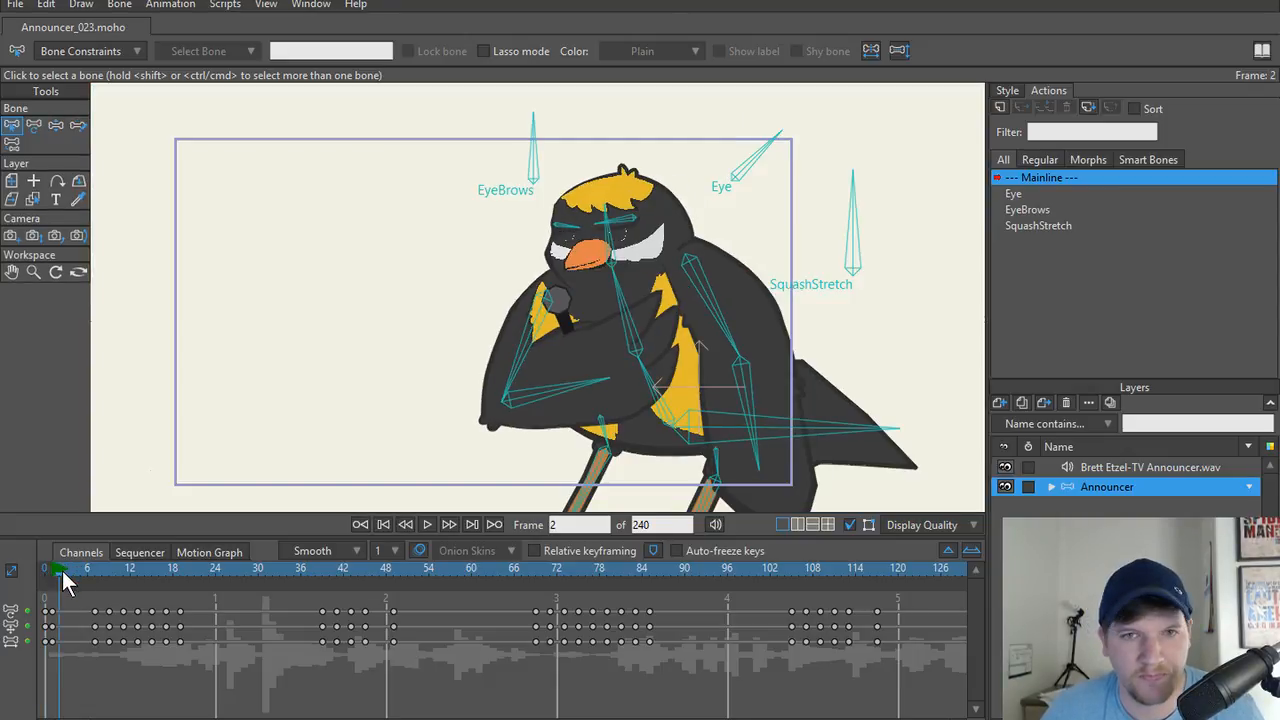
key(space)
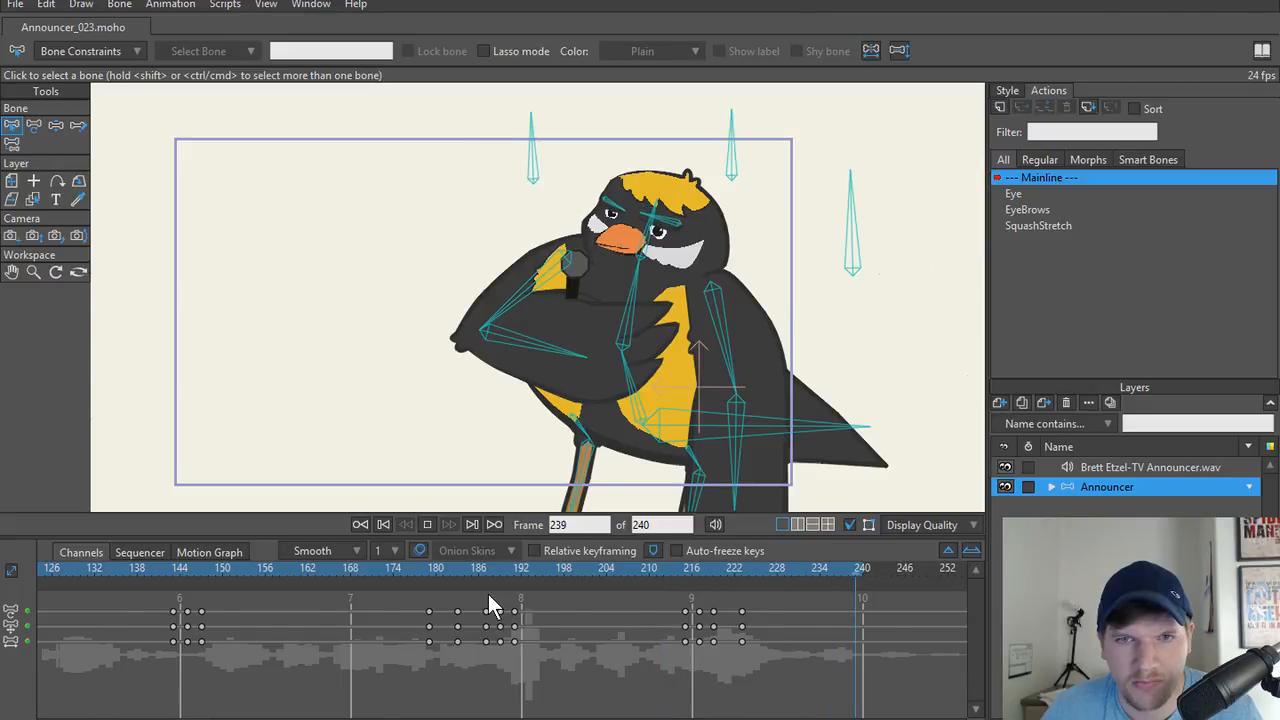
key(space)
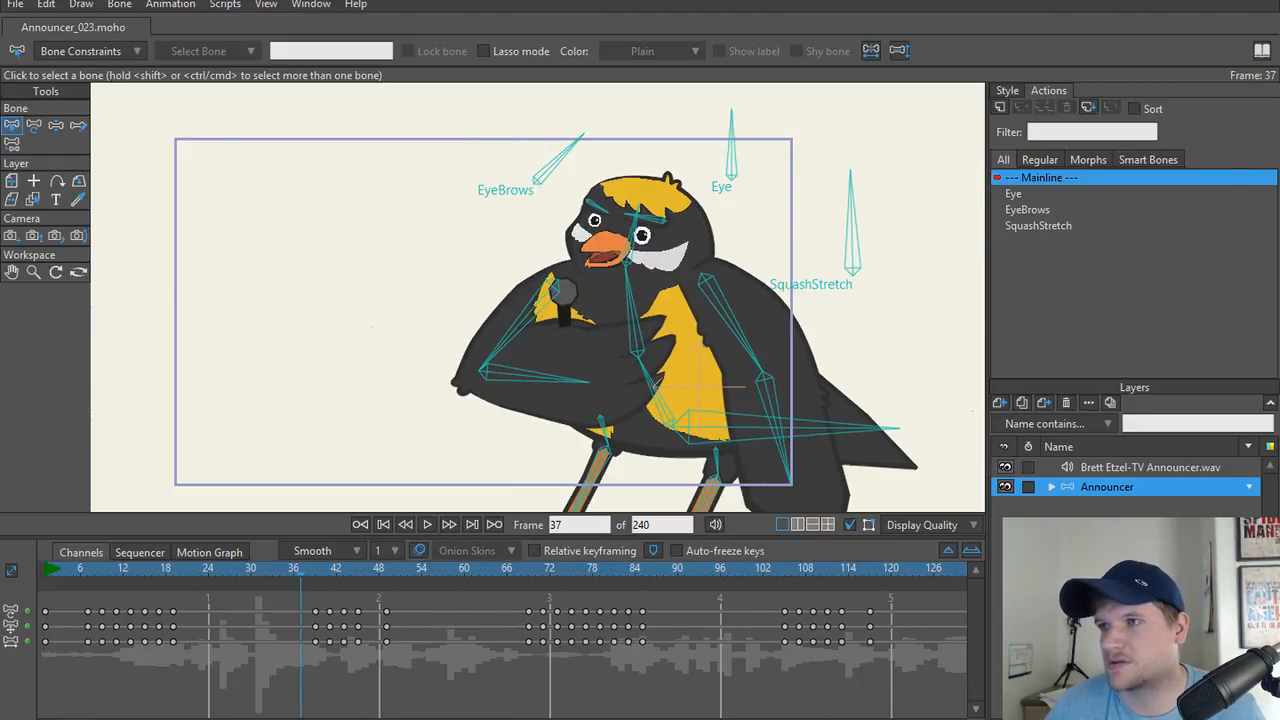
Scrub through the timeline up to frame 109 to examine the bird's poses and eye movements.
key(alt+Tab)
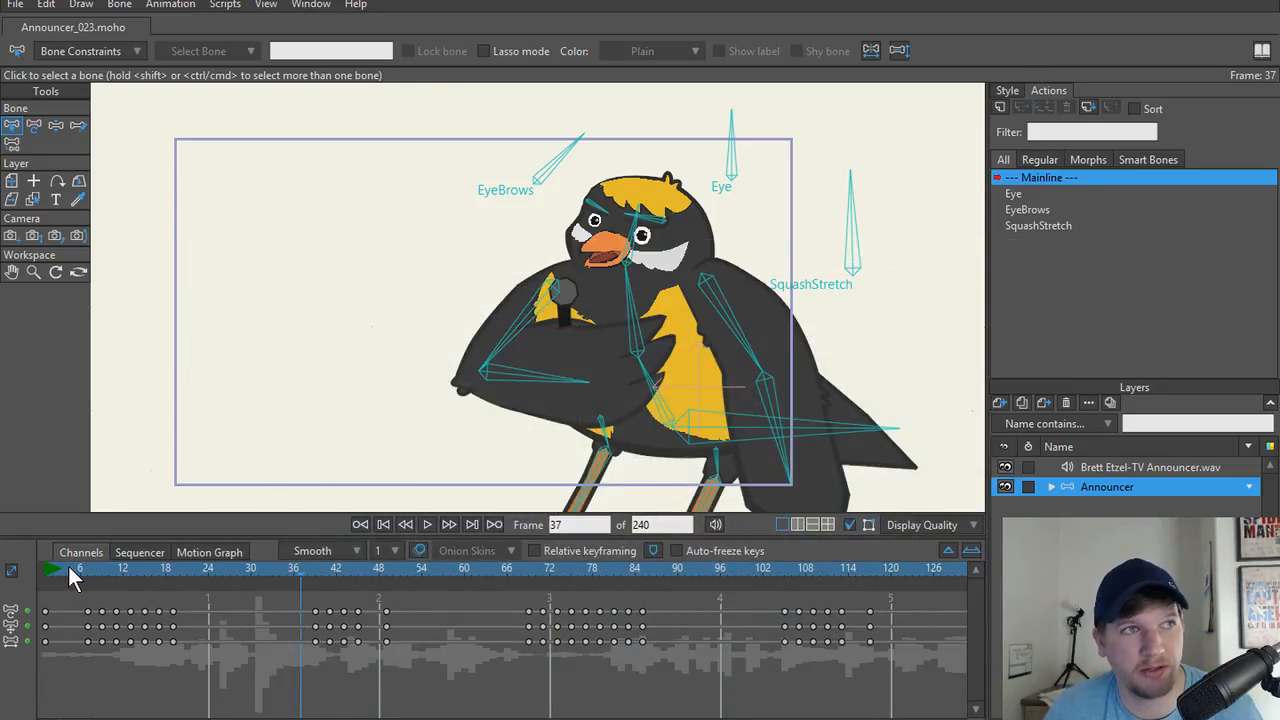
drag(68, 566, 446, 586)
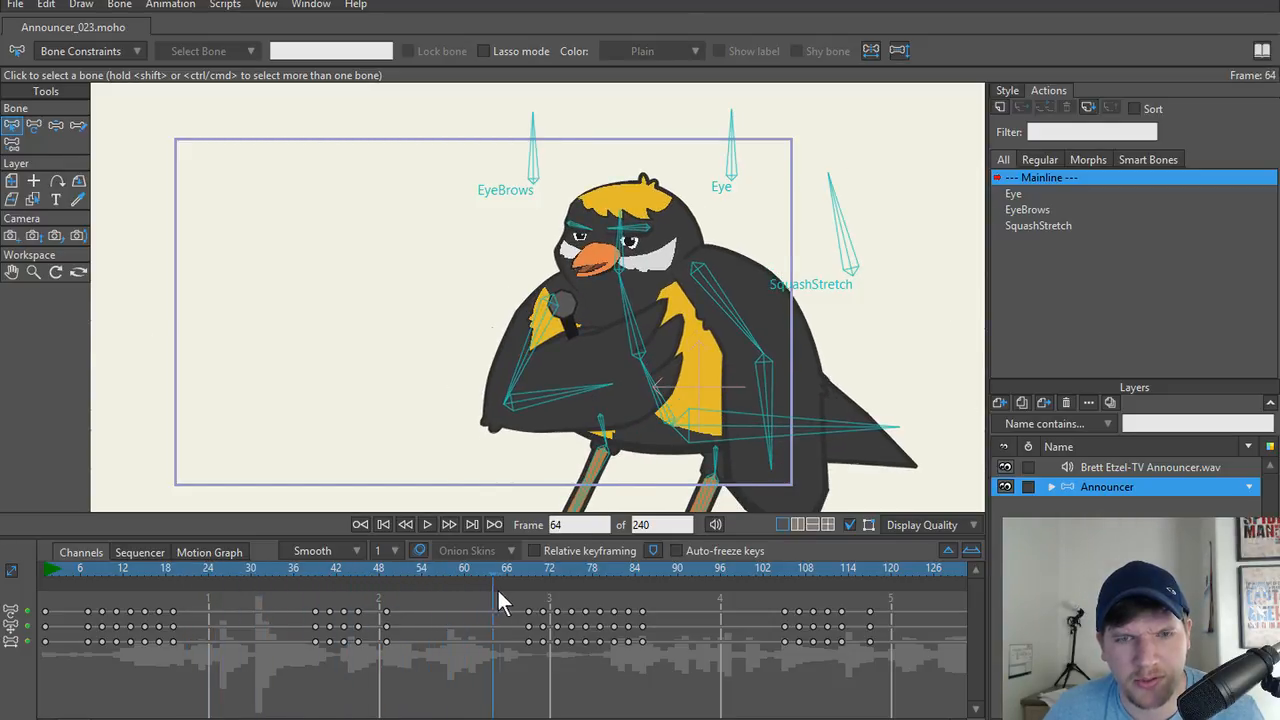
drag(522, 594, 814, 603)
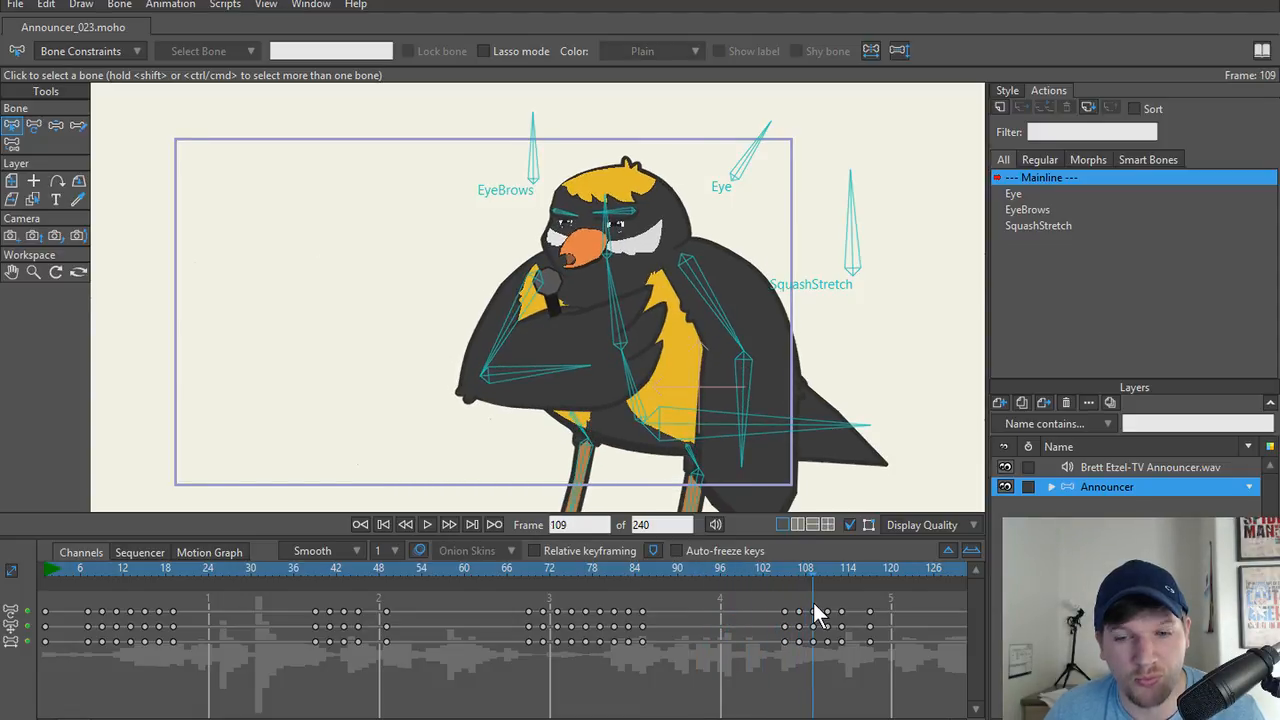
Select the EyeBrows and Eye bones and delete their keyframes from frame 105 onward in the group ending around frame 117.
scroll(767, 365, up, 2)
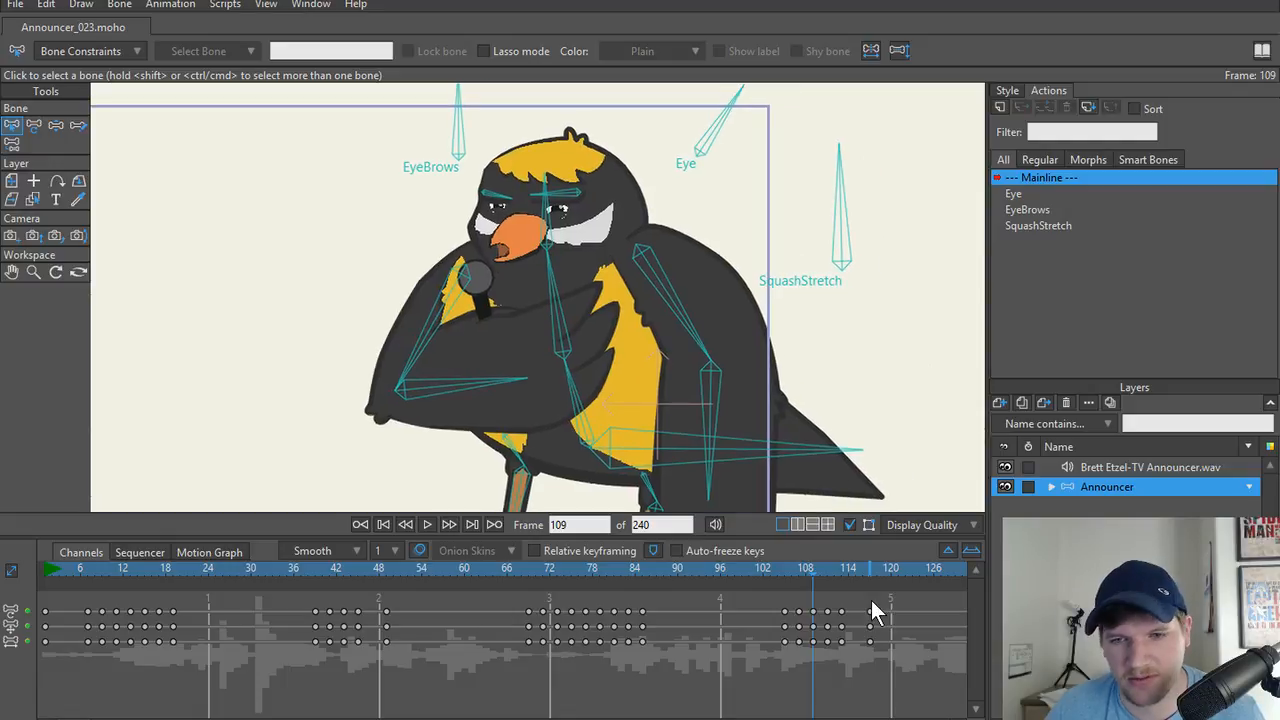
mouse_move(812, 573)
mouse_down()
mouse_move(897, 572)
mouse_move(772, 580)
mouse_move(826, 584)
mouse_up()
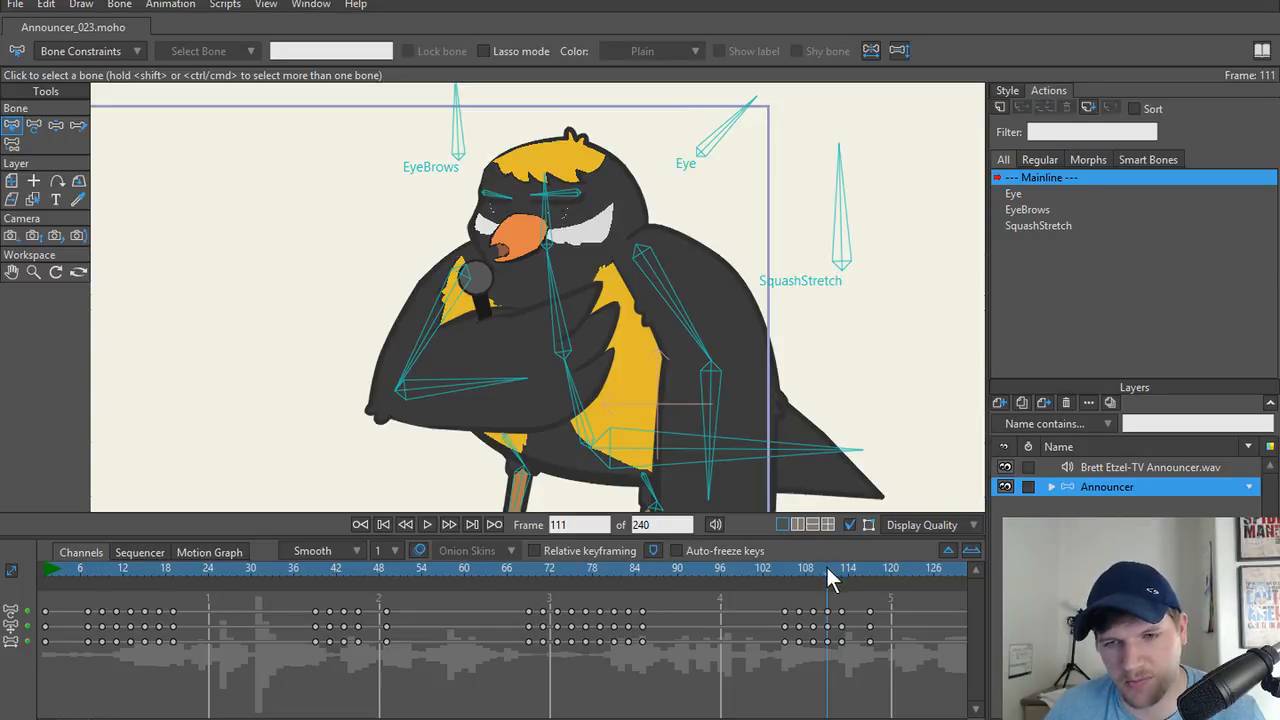
mouse_move(828, 570)
mouse_down()
mouse_move(866, 572)
mouse_move(786, 576)
mouse_move(843, 585)
mouse_up()
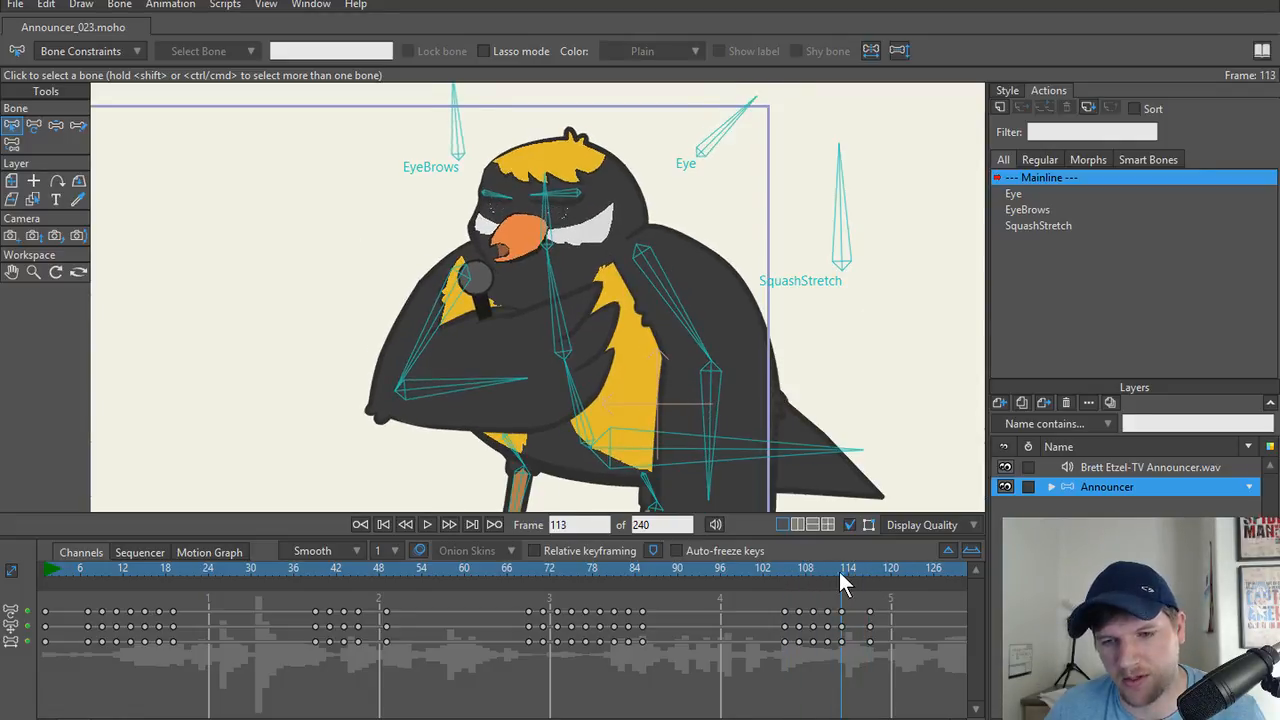
click(459, 149)
click(717, 151)
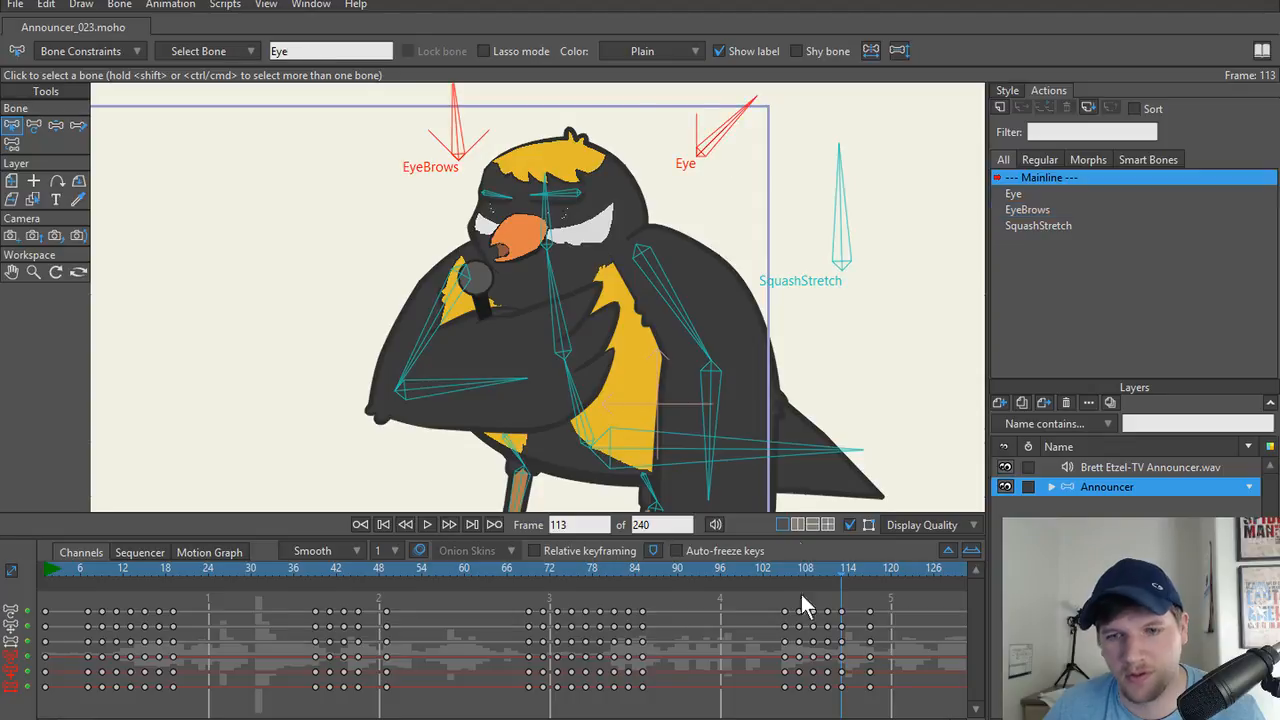
mouse_move(801, 571)
mouse_down()
mouse_move(772, 571)
mouse_move(853, 571)
mouse_move(768, 570)
mouse_move(786, 574)
mouse_up()
drag(739, 654, 905, 707)
key(Delete)
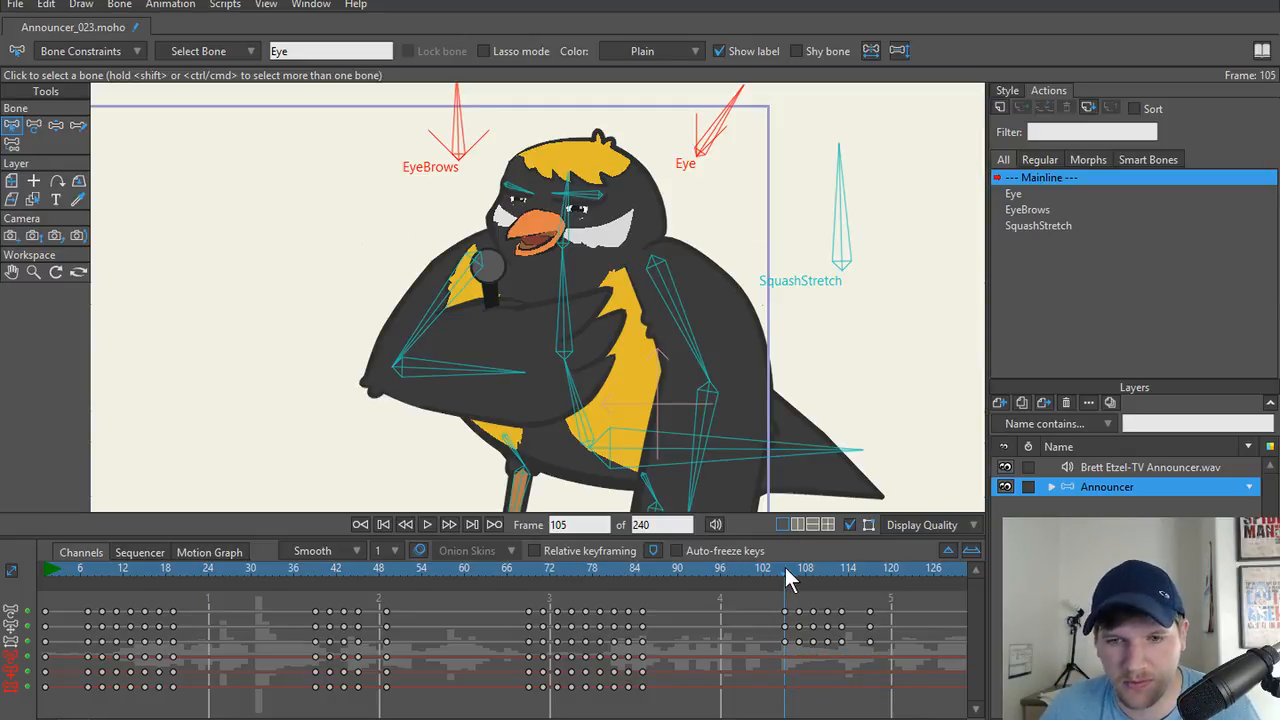
Copy the EyeBrows and Eye bone keyframes from frame 85 to frame 105, and play the section to check it.
mouse_move(785, 567)
mouse_down()
mouse_move(609, 575)
mouse_move(782, 577)
mouse_up()
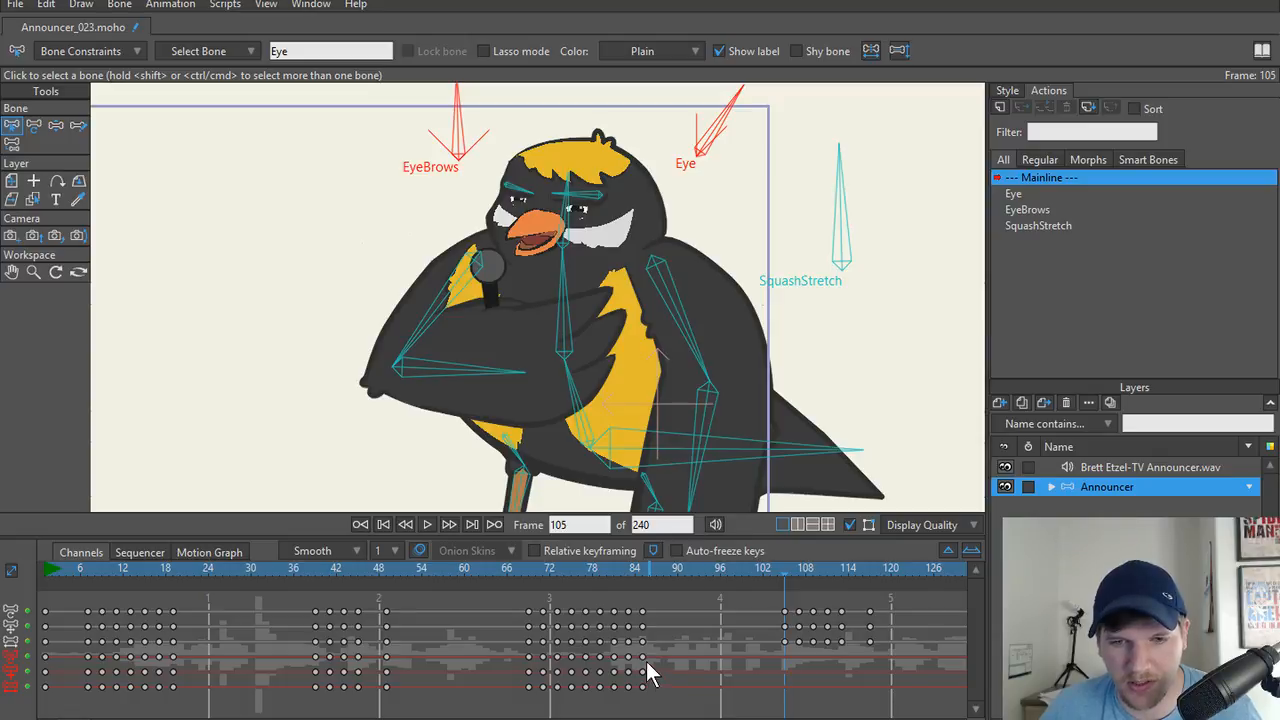
drag(636, 645, 668, 695)
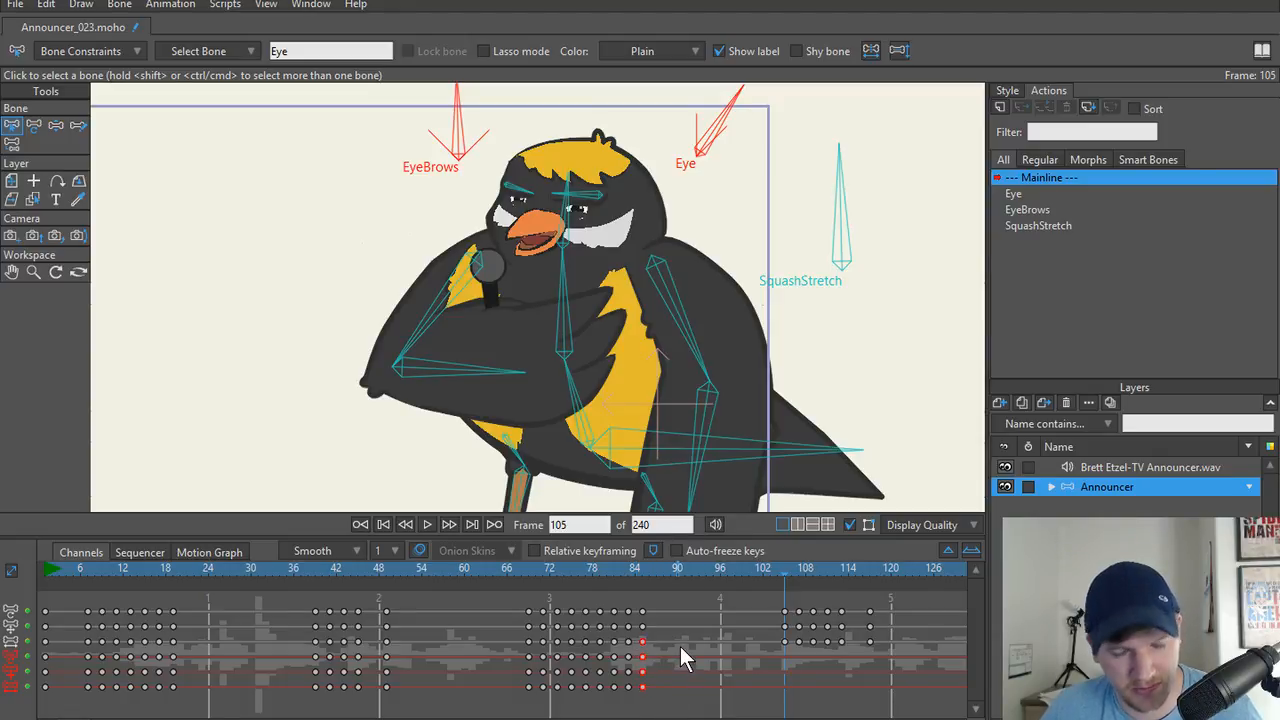
key(ctrl+v)
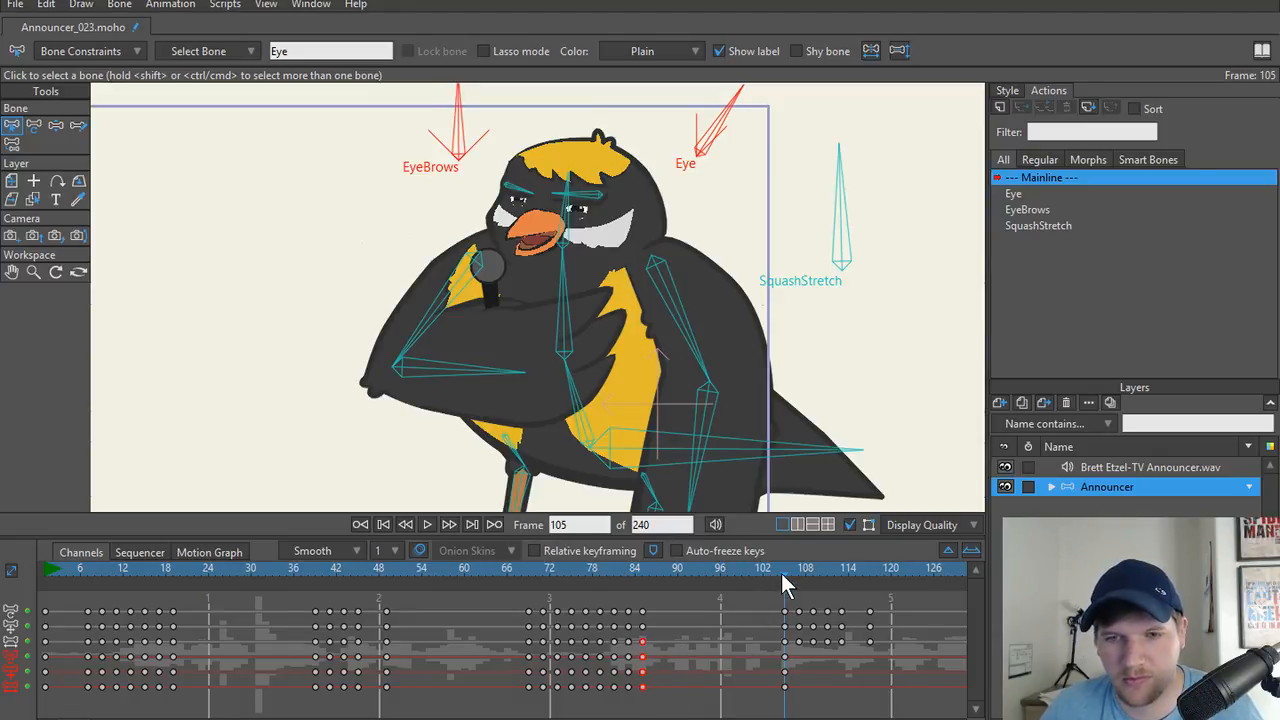
click(560, 574)
key(space)
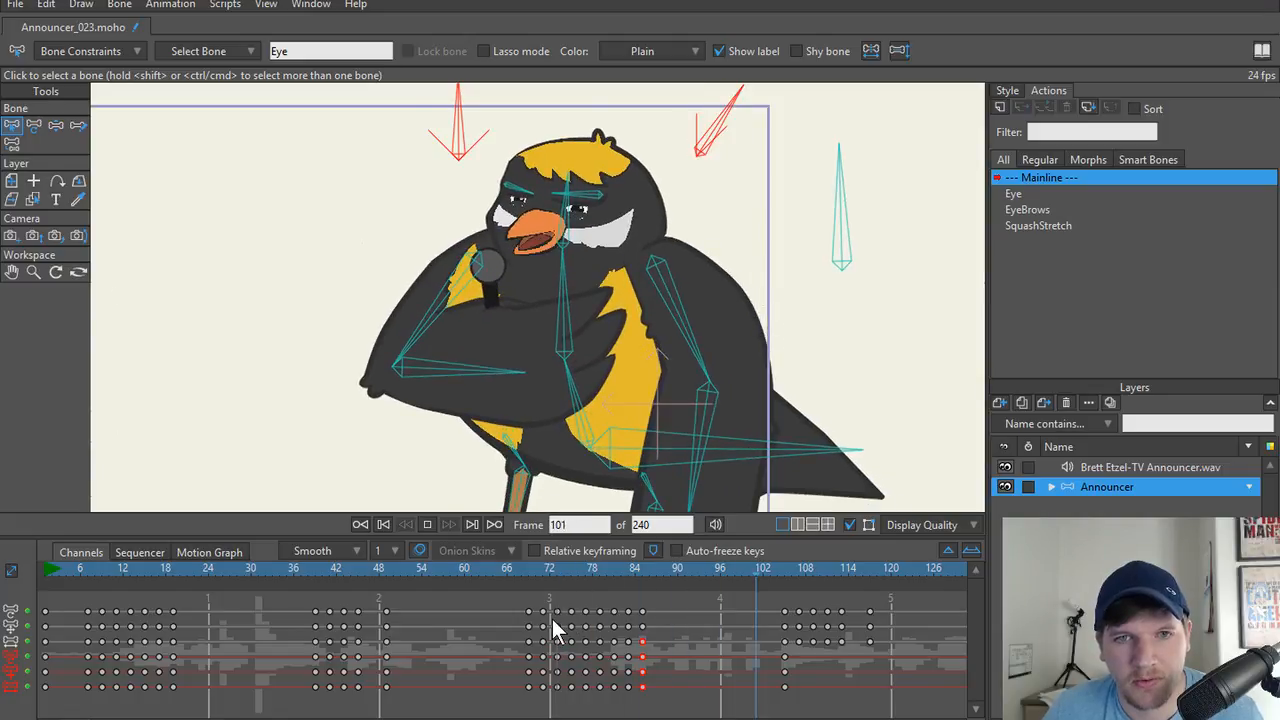
key(space)
mouse_move(816, 576)
mouse_down()
mouse_move(775, 568)
mouse_move(810, 570)
mouse_up()
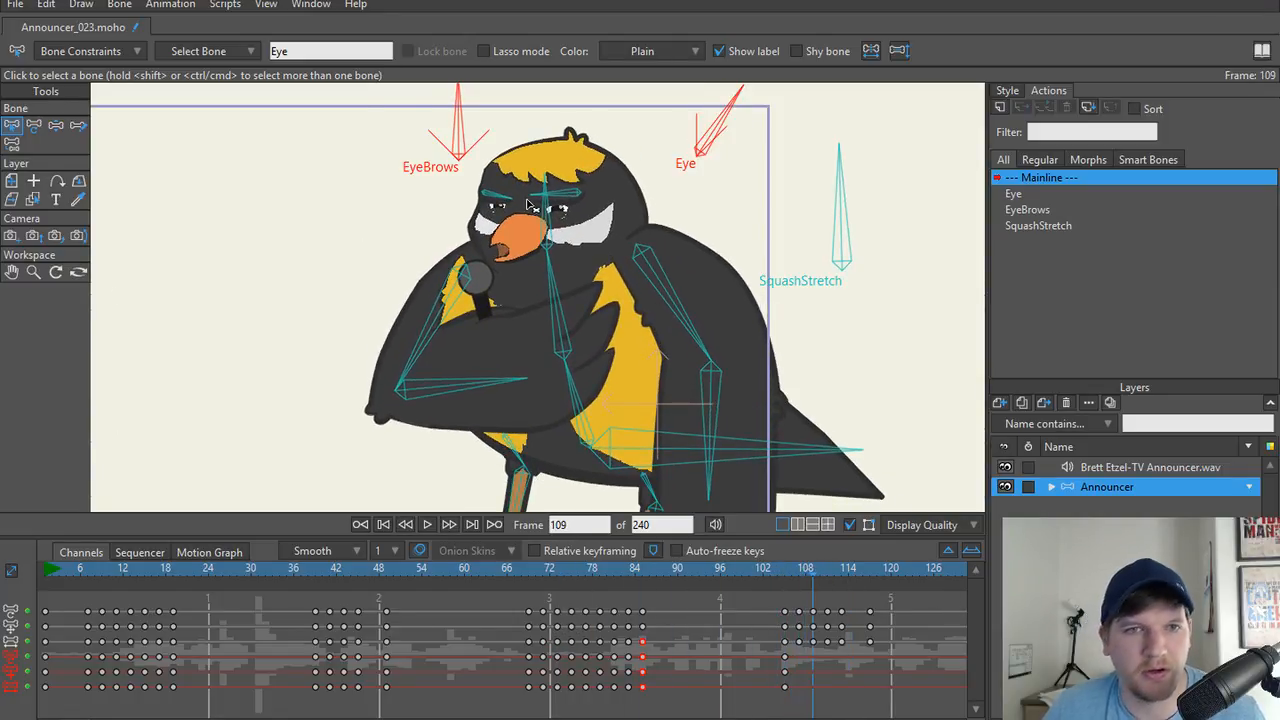
Copy the EyeBrows and Eye bone keyframes from frame 105 to frame 109.
key(z)
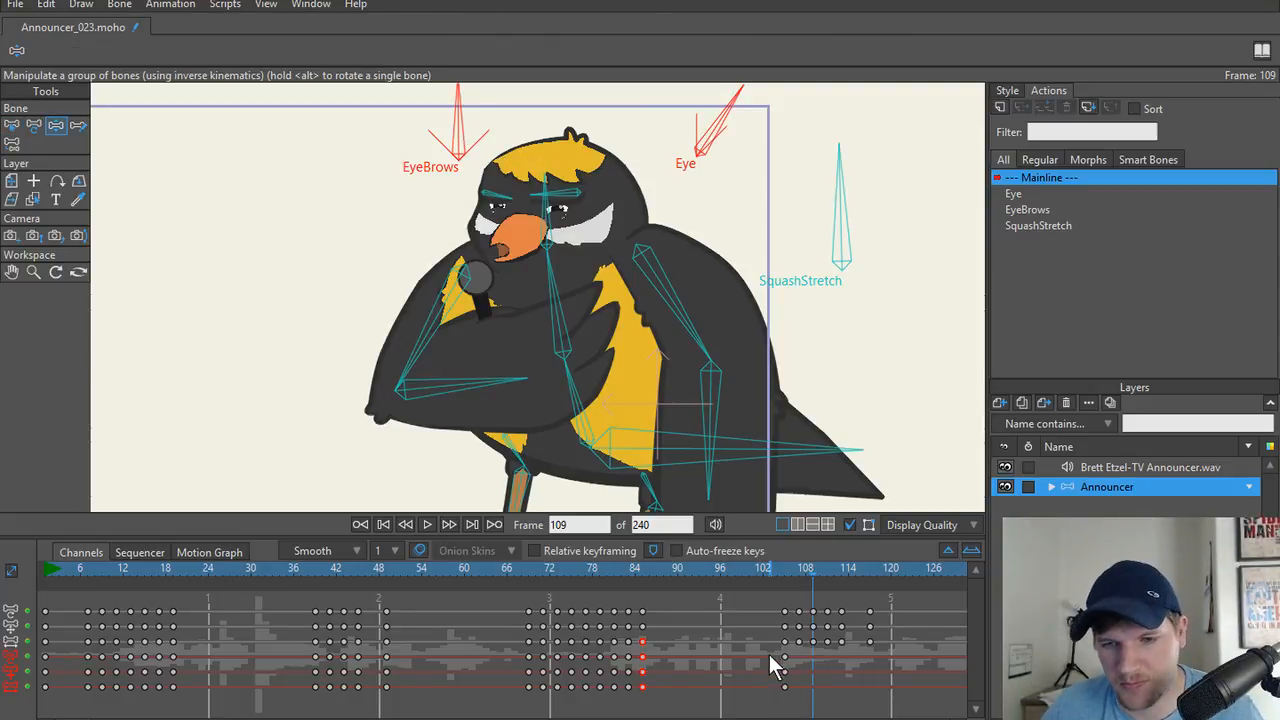
drag(769, 652, 812, 697)
drag(803, 567, 842, 566)
key(ctrl+v)
On frame 113, rotate the Eye bone upright and the EyeBrows bone clockwise to open the bird's eyes, and play it back.
click(458, 118)
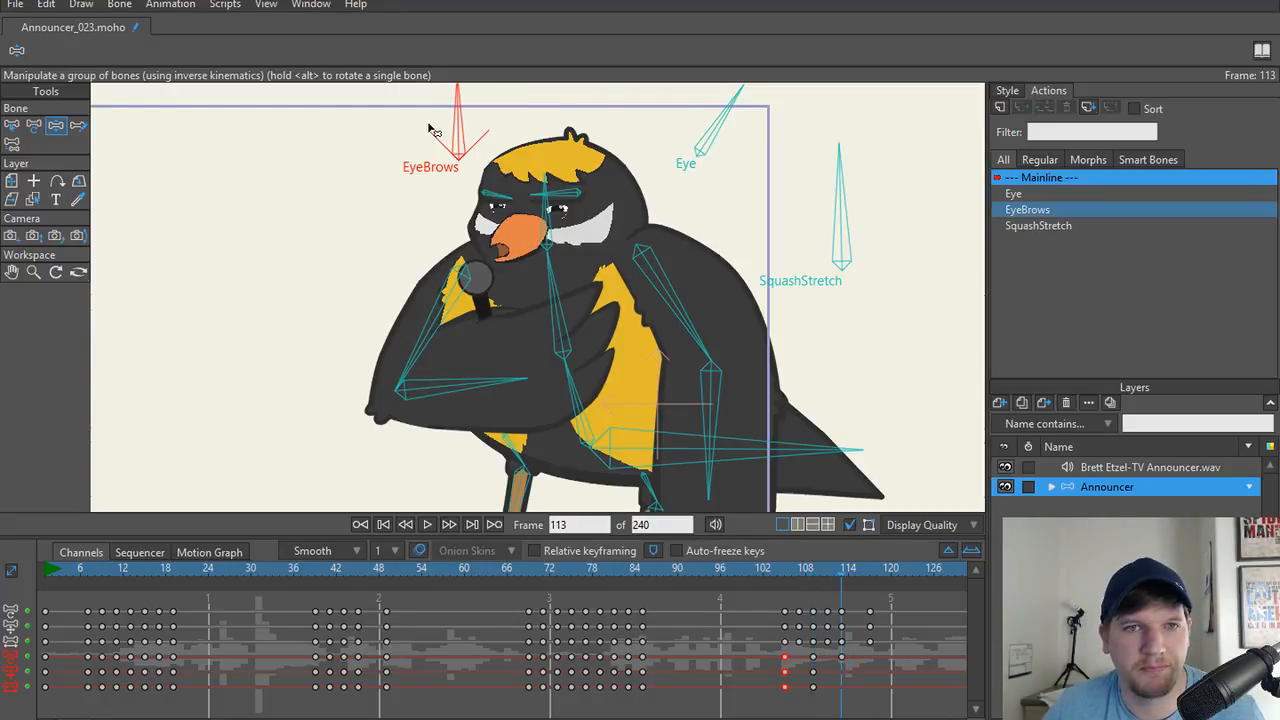
mouse_move(462, 126)
mouse_down()
mouse_move(395, 148)
mouse_move(482, 133)
mouse_up()
key(ctrl+z)
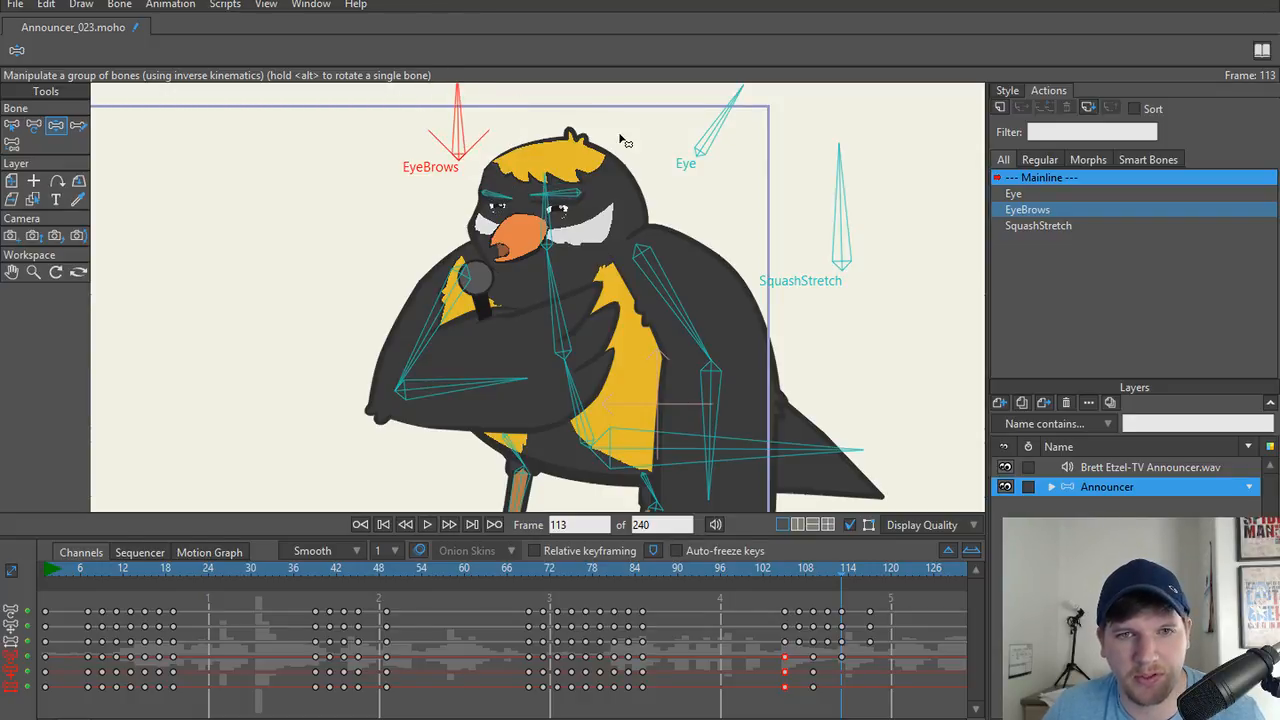
drag(714, 135, 646, 109)
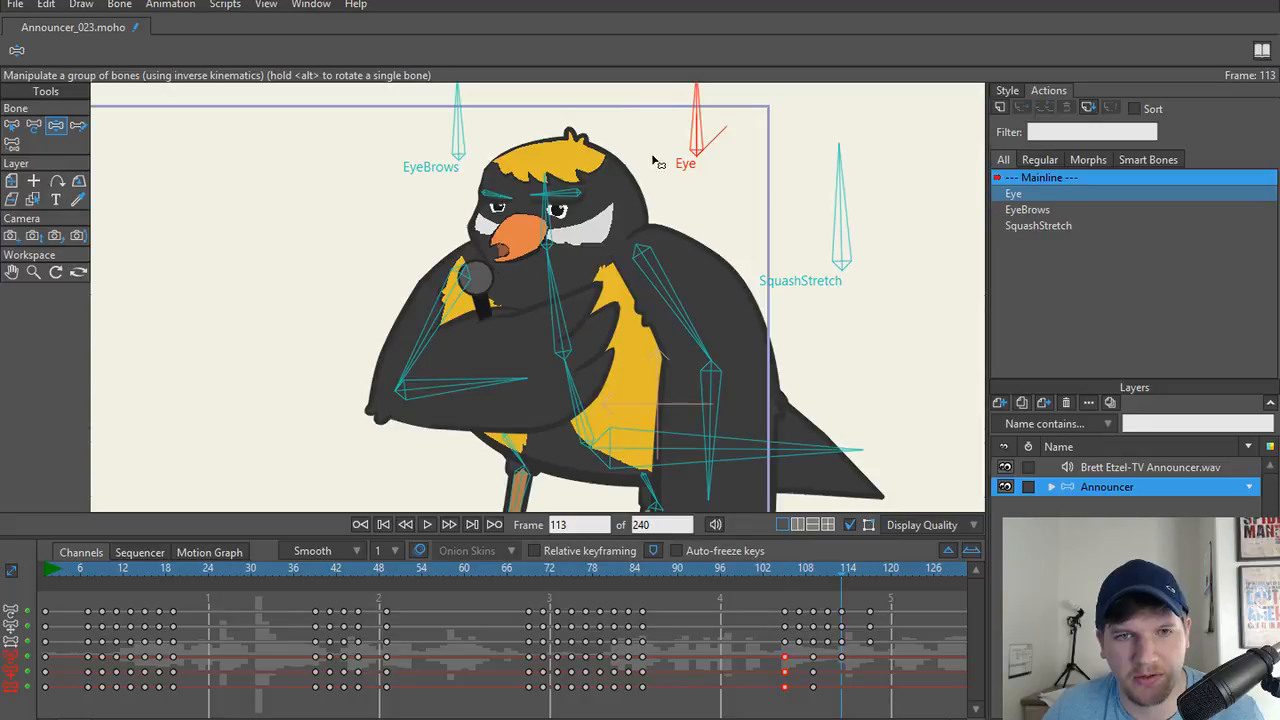
drag(461, 125, 518, 100)
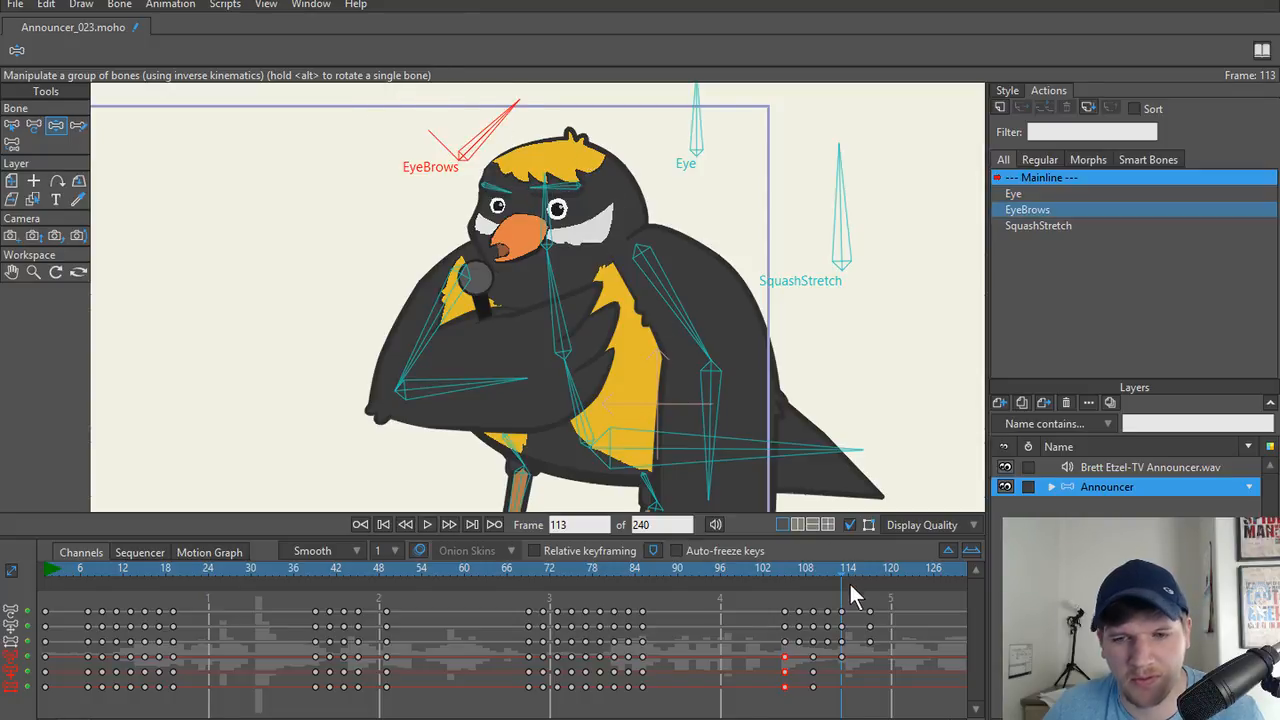
drag(757, 571, 714, 571)
key(space)
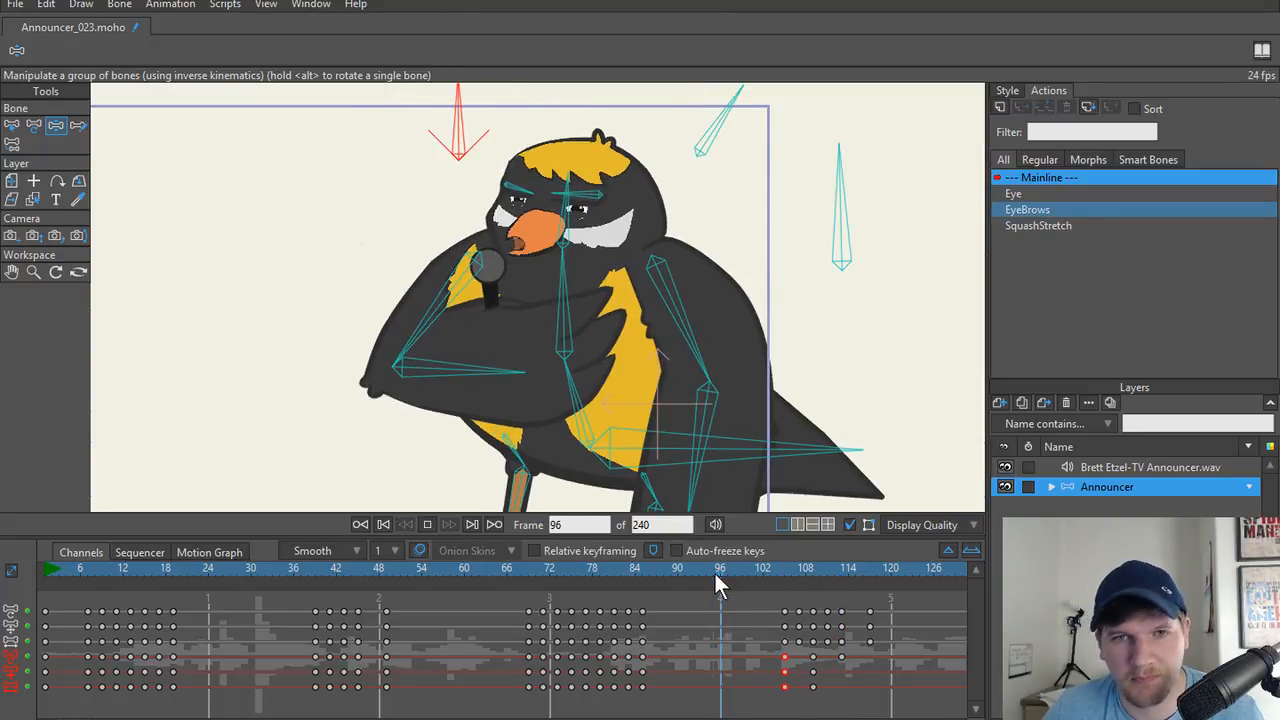
key(space)
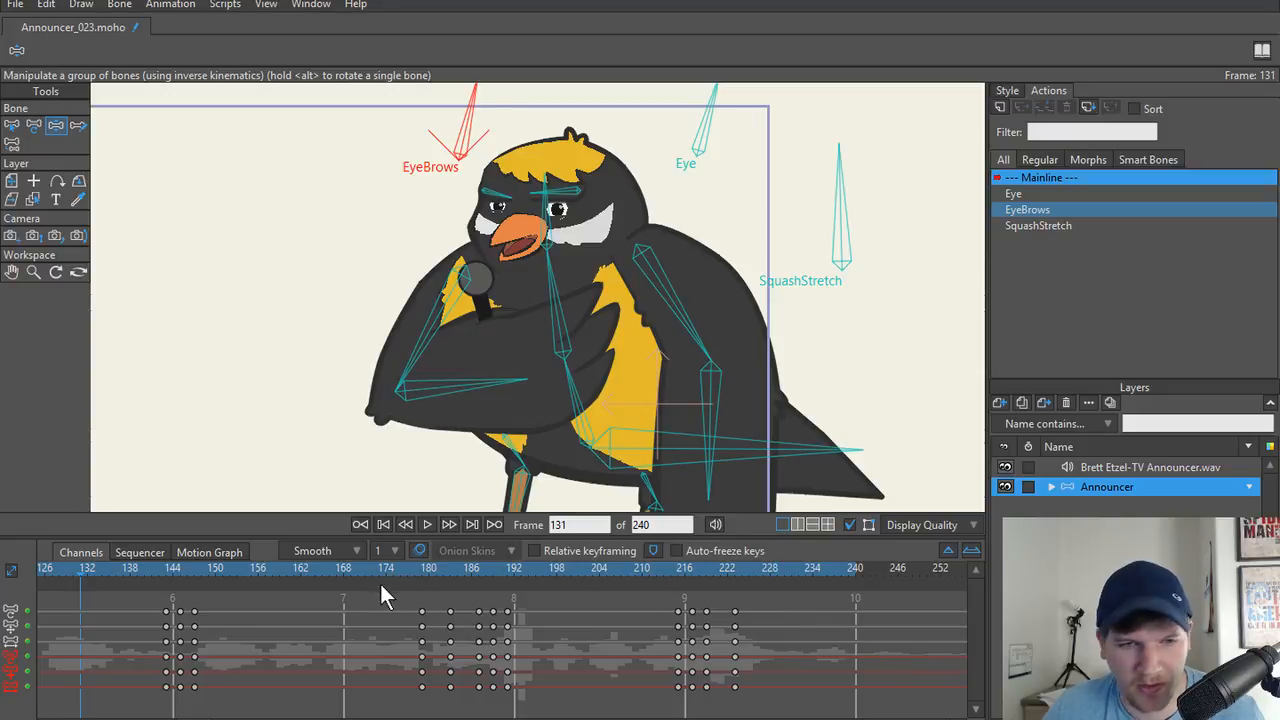
Return to frame 113, fill in the missing bone keyframes there, and select the keys of both the EyeBrows and Eye bones.
scroll(160, 623, left, 5)
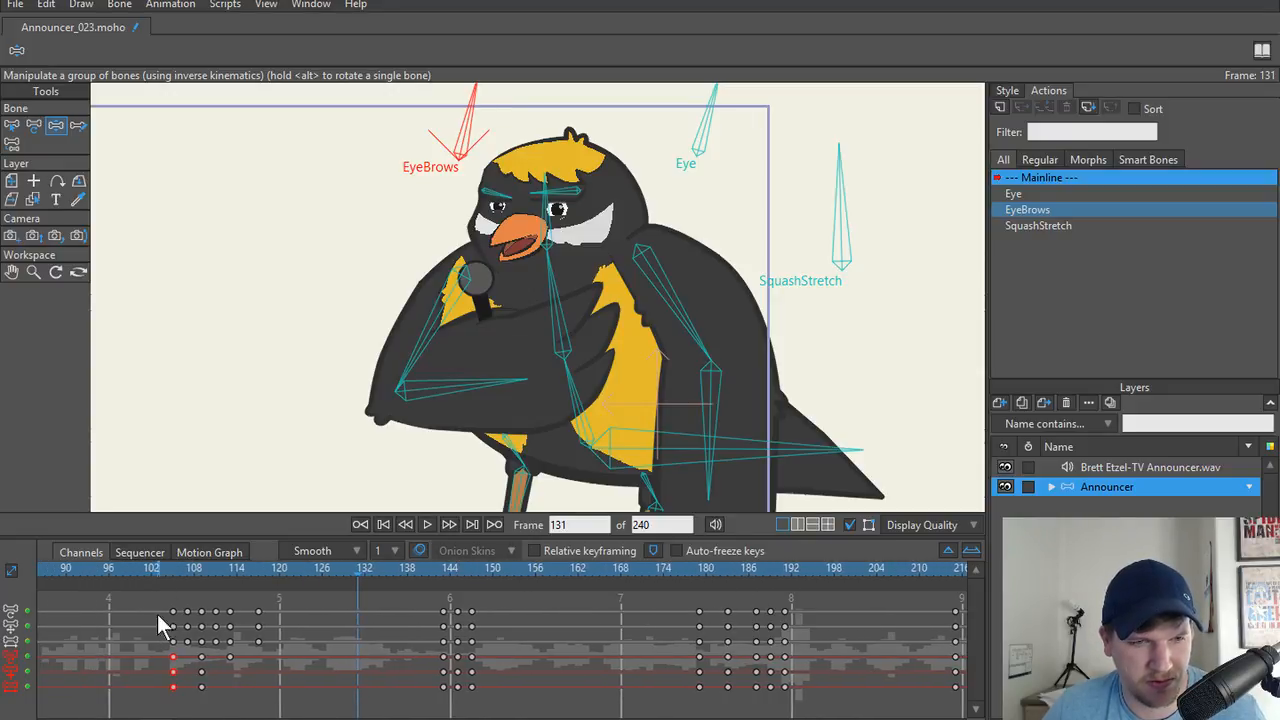
drag(174, 563, 229, 562)
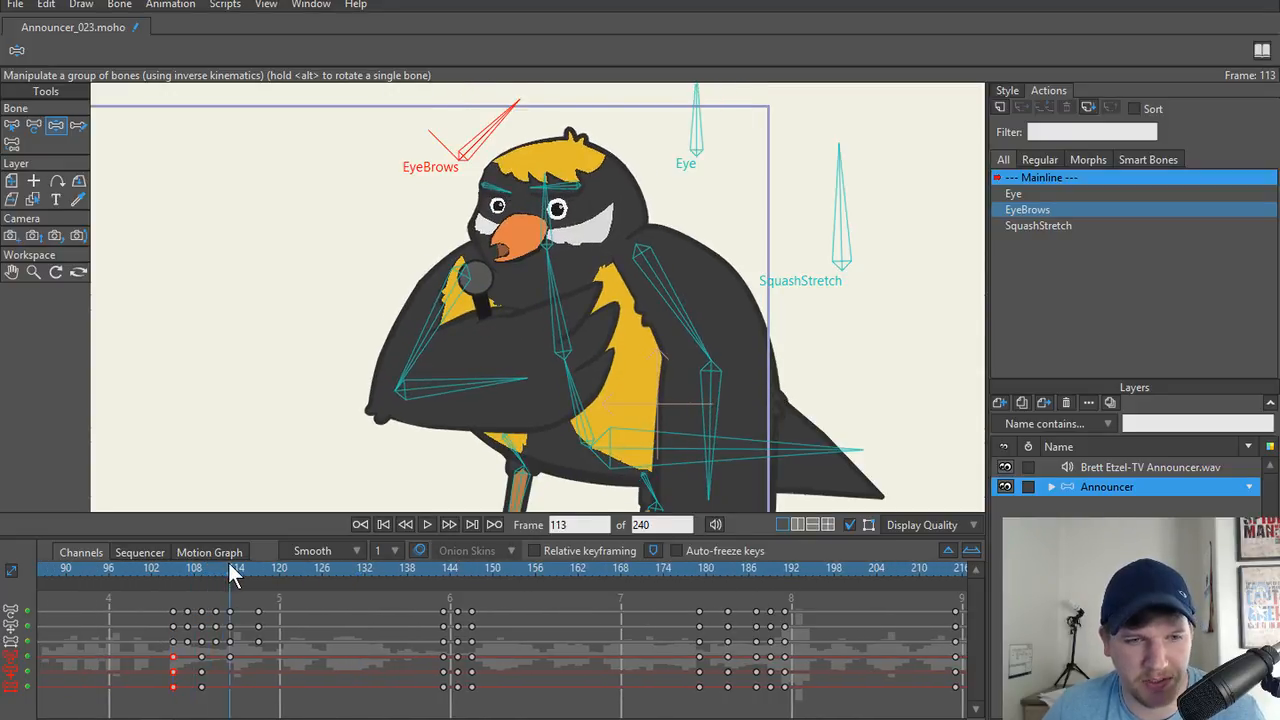
key(ctrl+v)
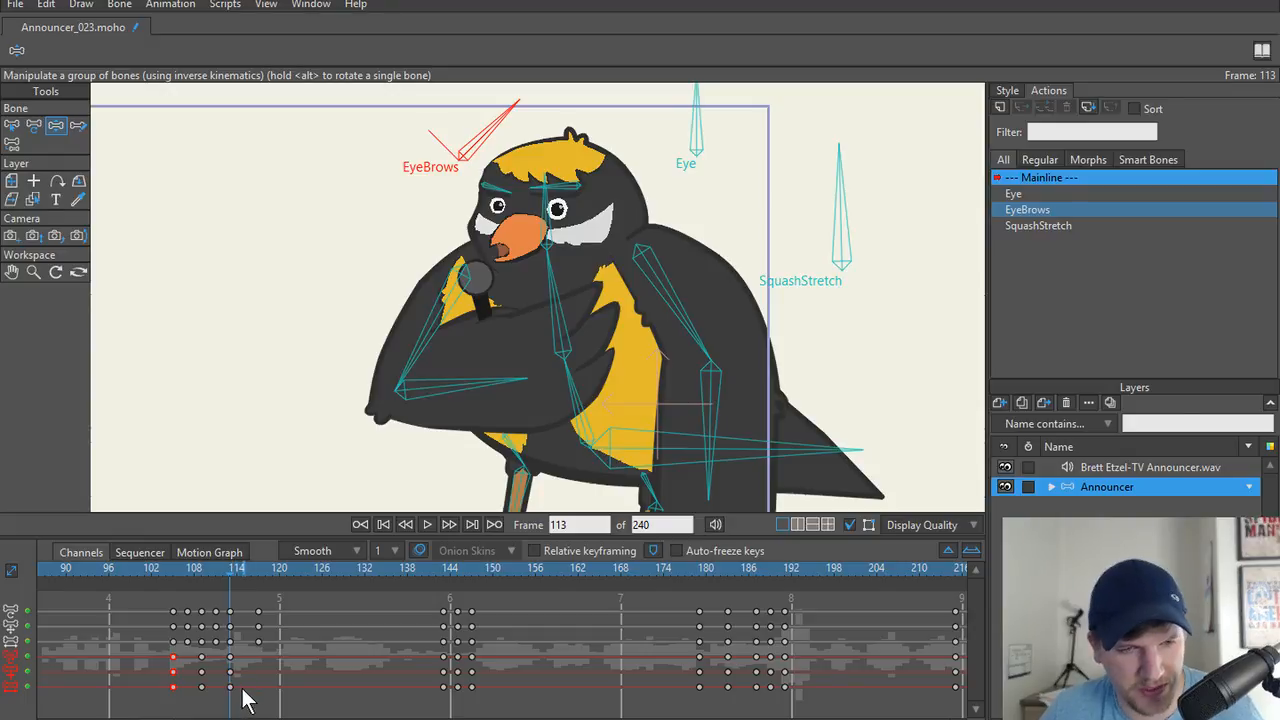
click(242, 695)
drag(219, 714, 257, 648)
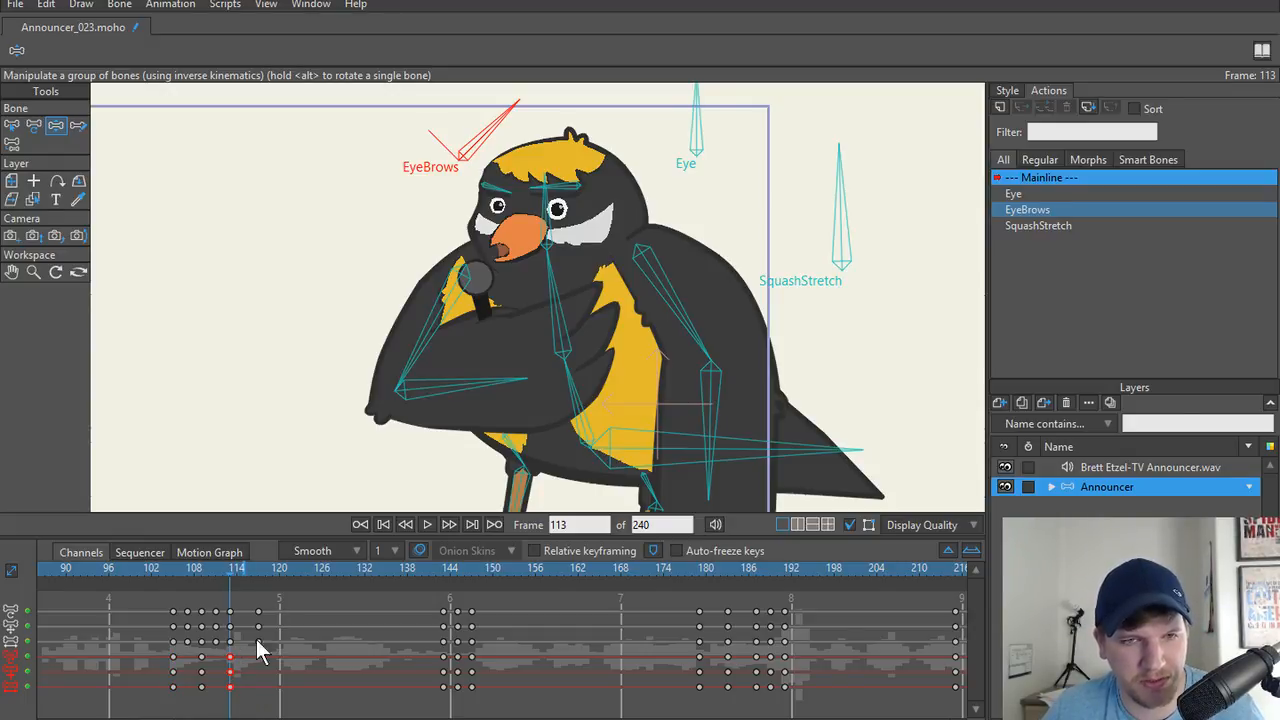
key(z)
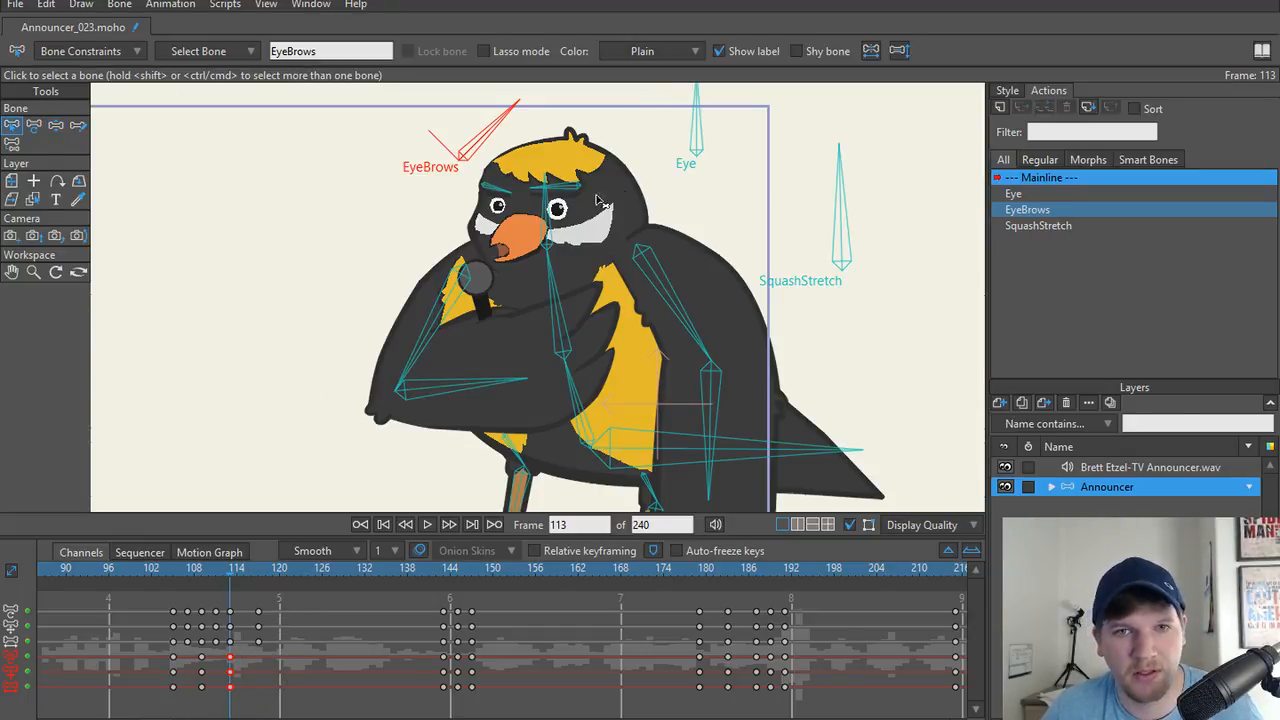
click(700, 152)
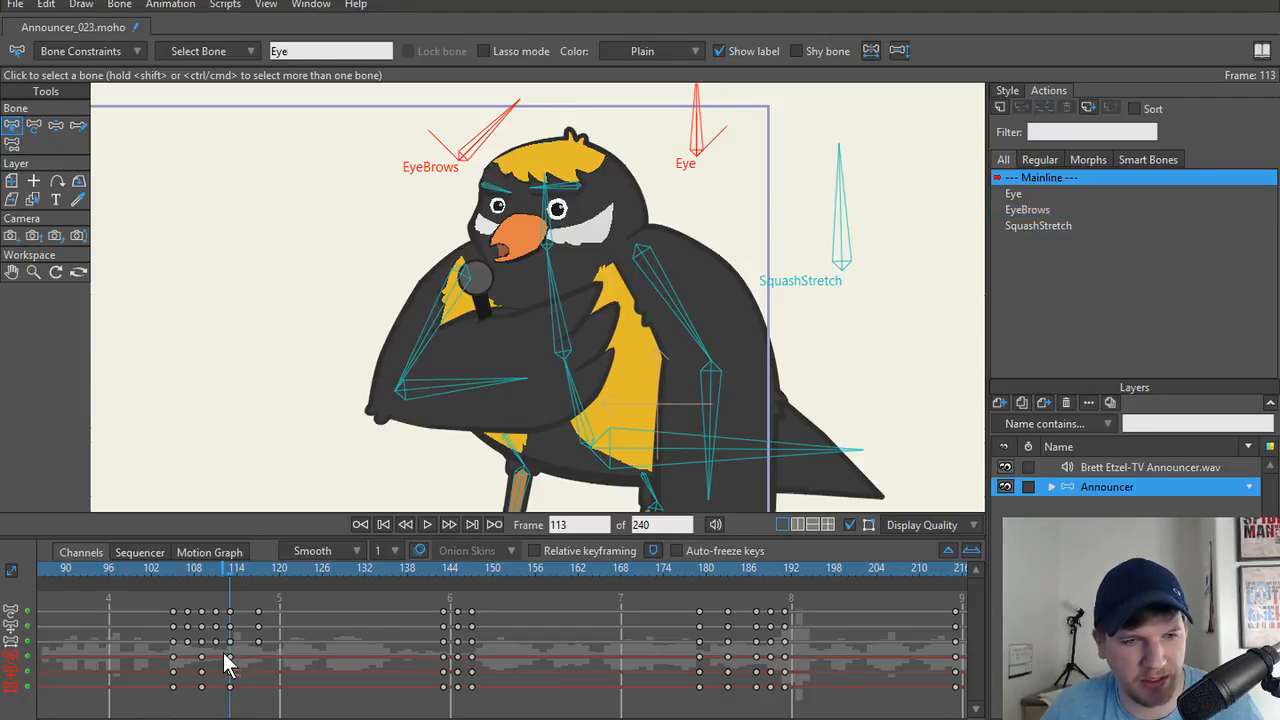
drag(224, 654, 285, 694)
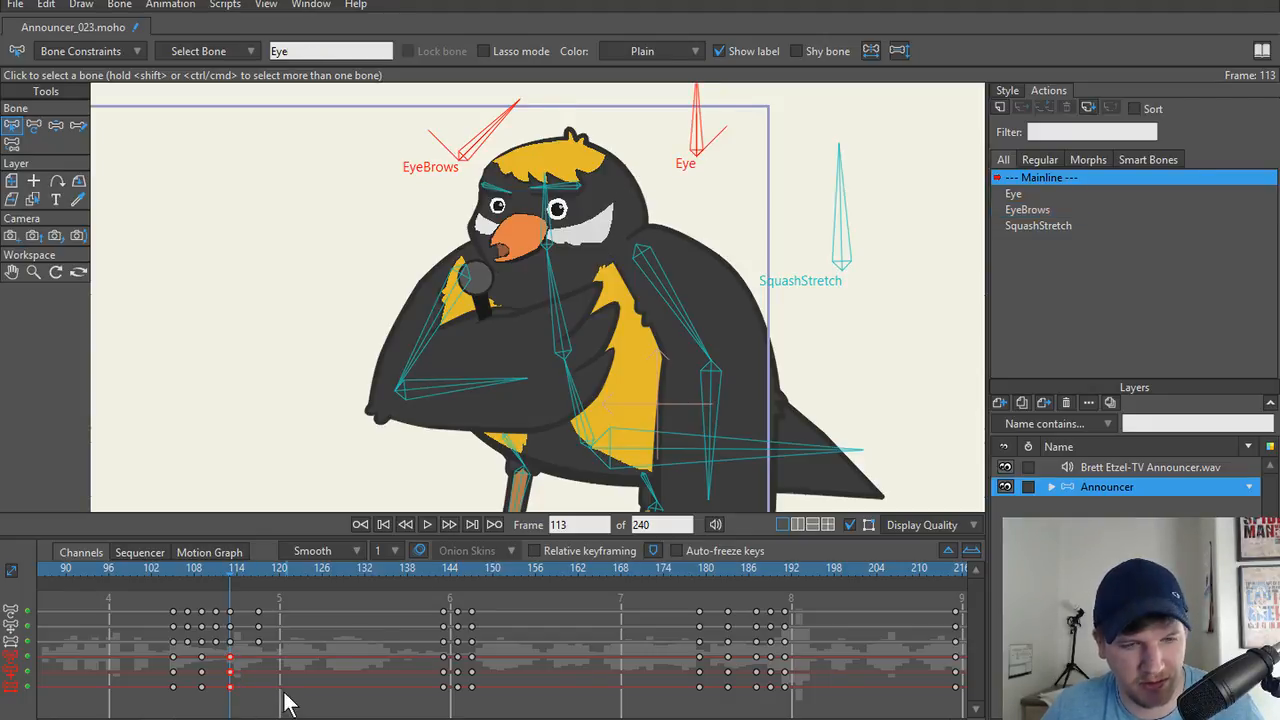
Play the animation repeatedly from just before frame 105 to examine the eye and eyebrow timing against the audio.
click(443, 568)
drag(441, 568, 136, 575)
key(space)
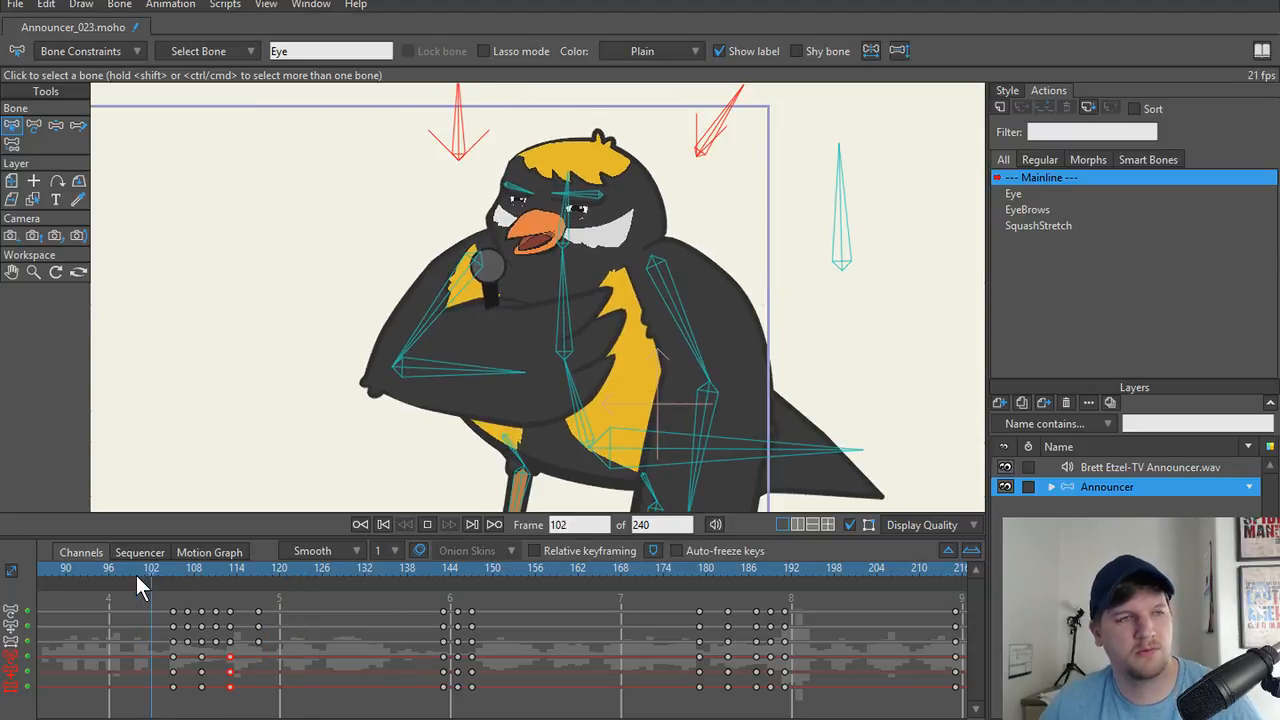
key(space)
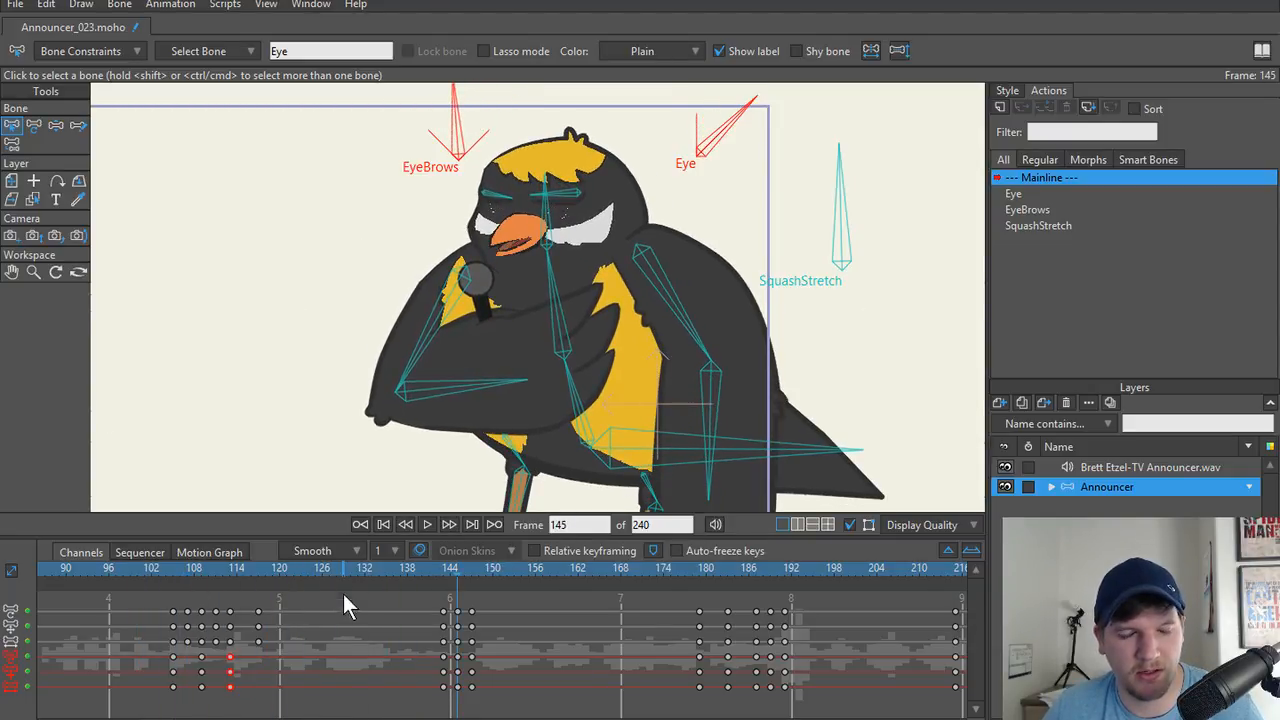
drag(170, 569, 115, 571)
key(space)
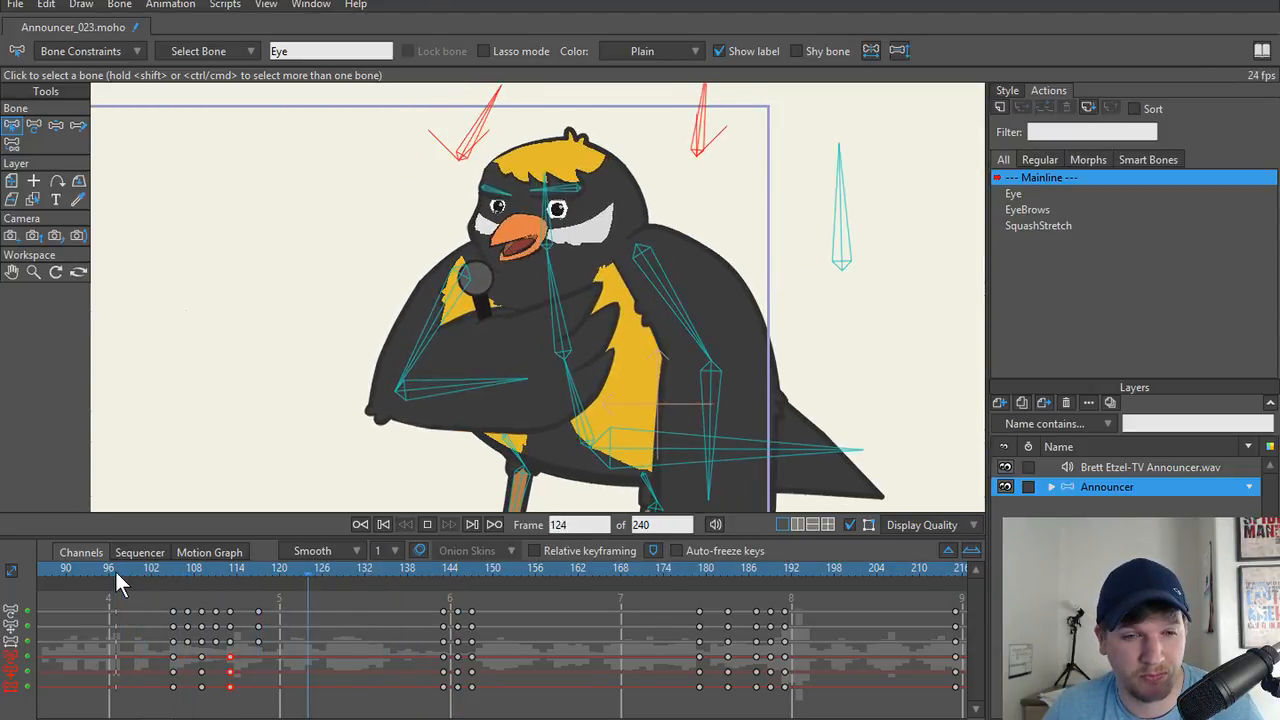
key(space)
drag(366, 568, 356, 571)
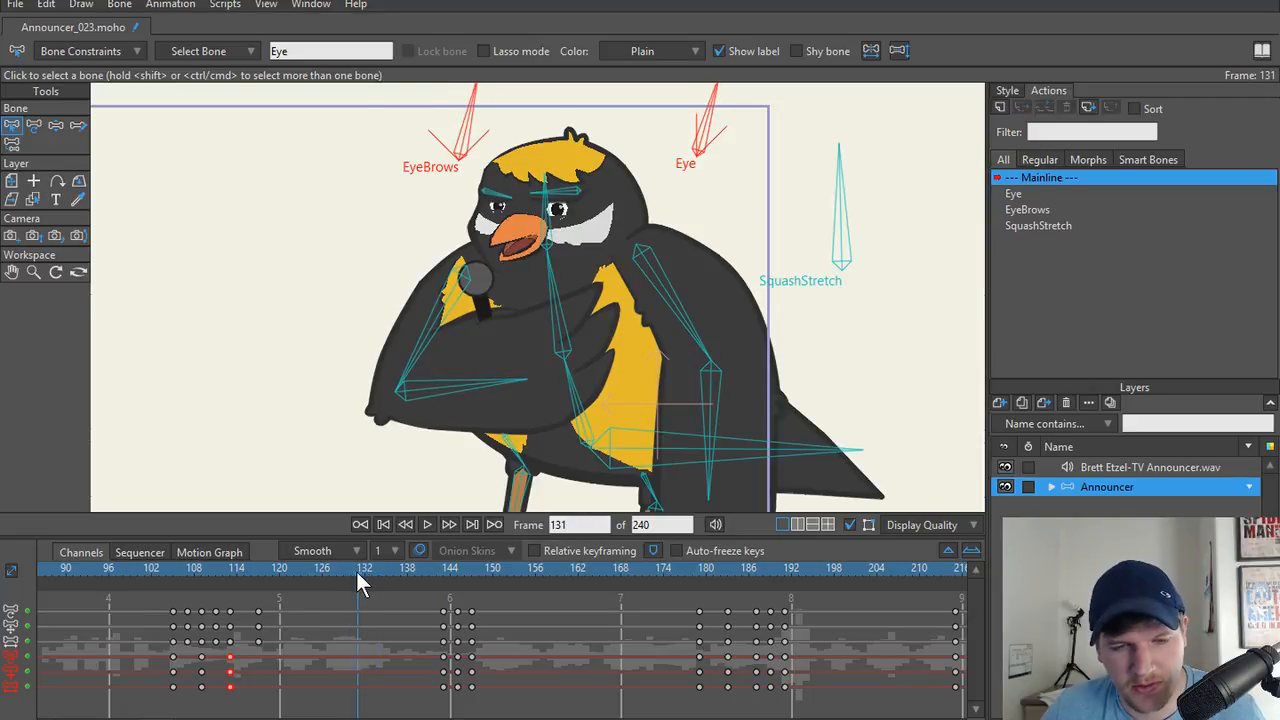
Replay from frame 96, stop at frame 132, and add a blank document-wide timeline marker there.
click(107, 583)
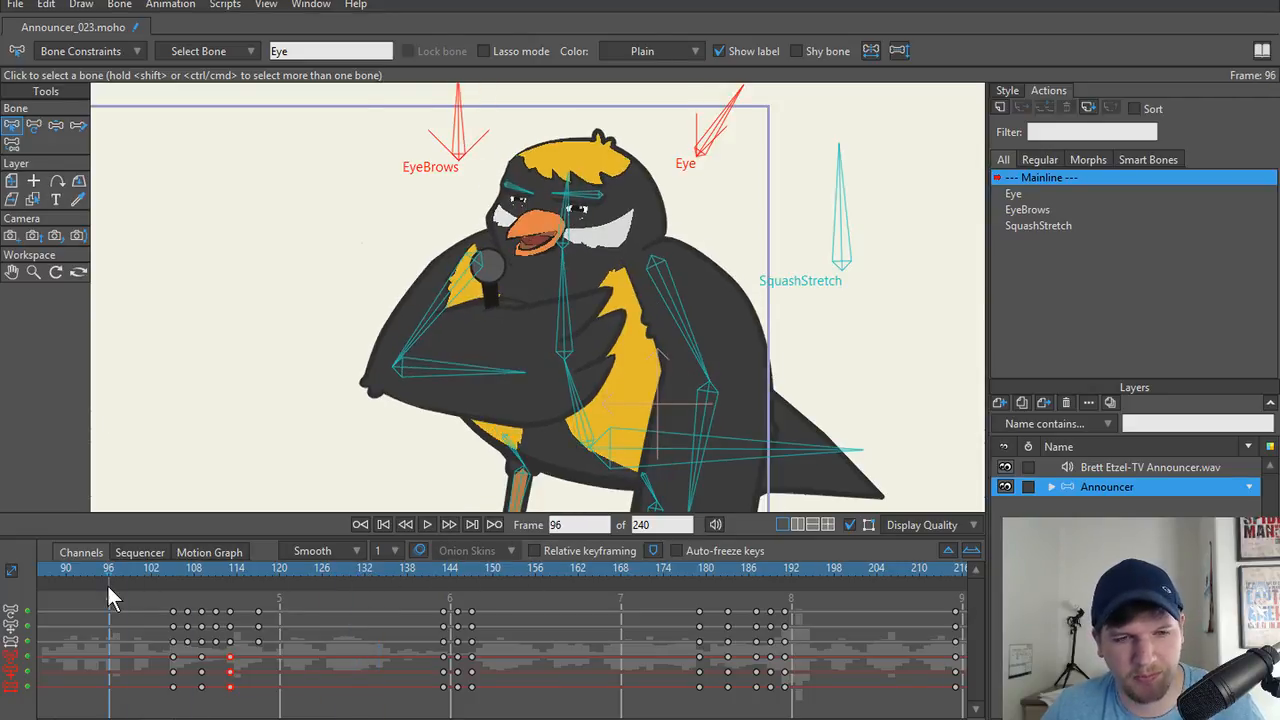
key(space)
key(space)
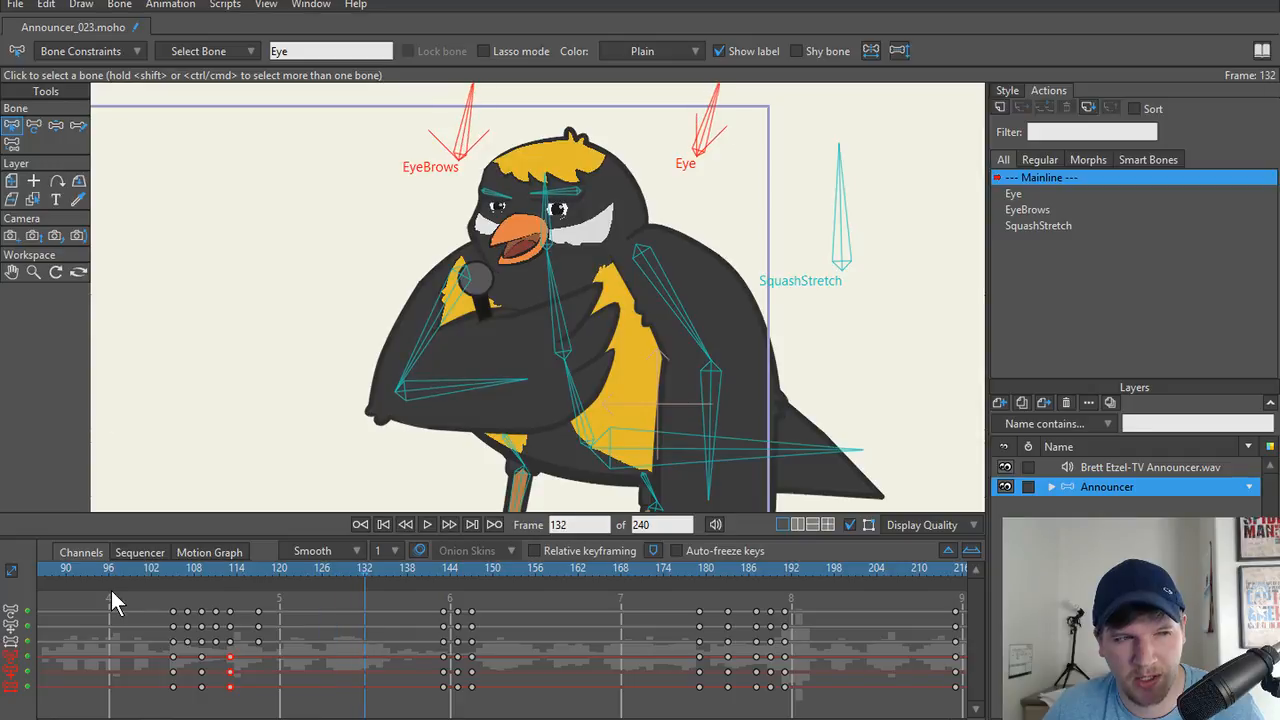
click(653, 551)
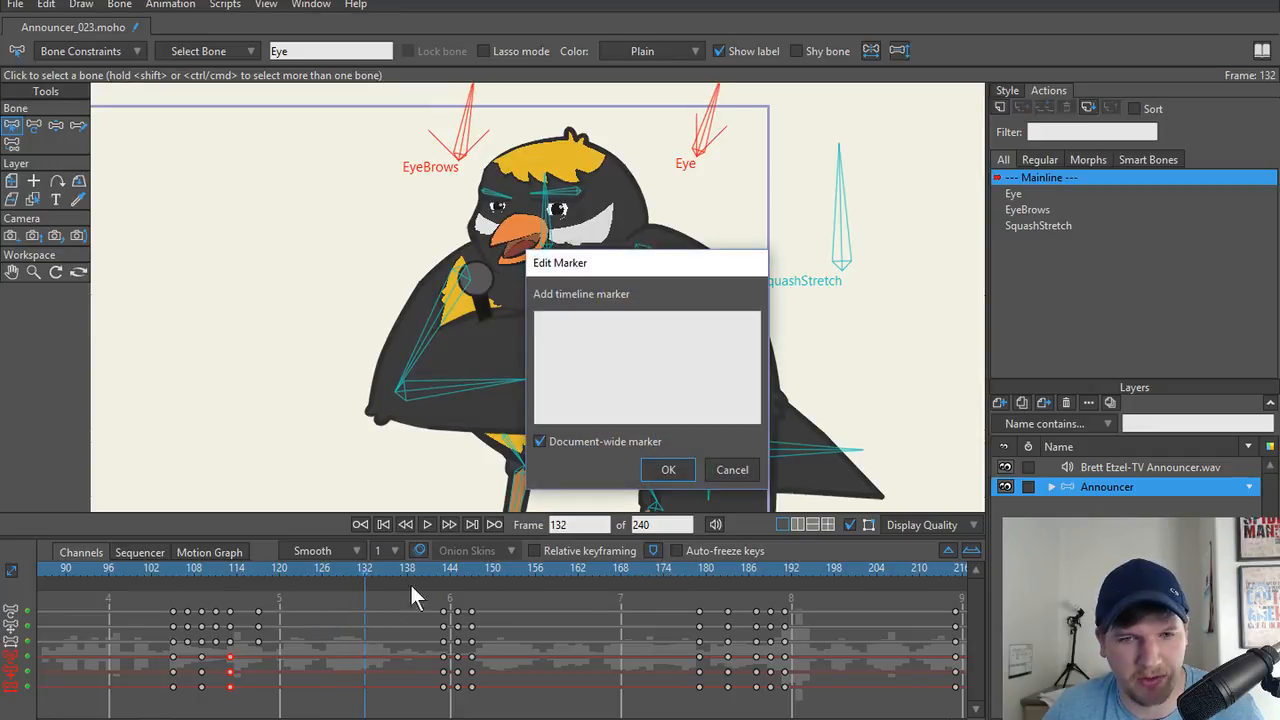
click(664, 470)
Replay the animation past the marker at frame 132, enlarge the timeline area, and go to frame 96.
drag(368, 575, 77, 594)
key(space)
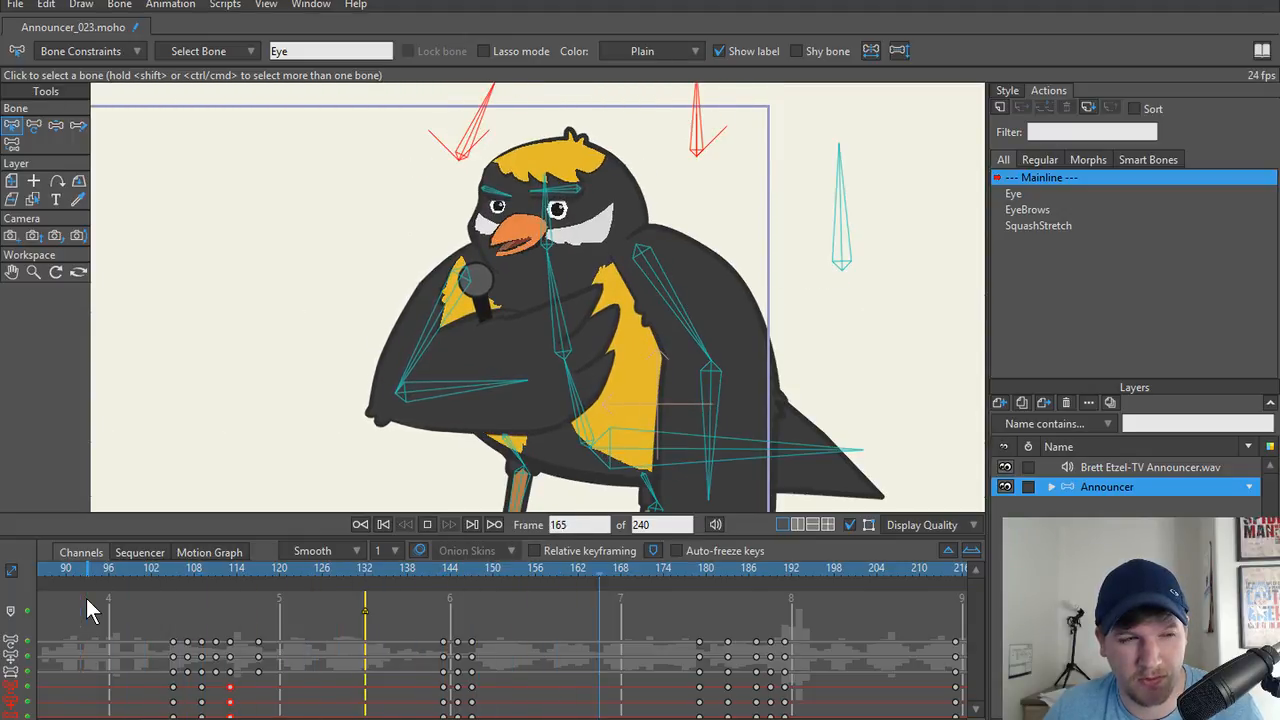
key(space)
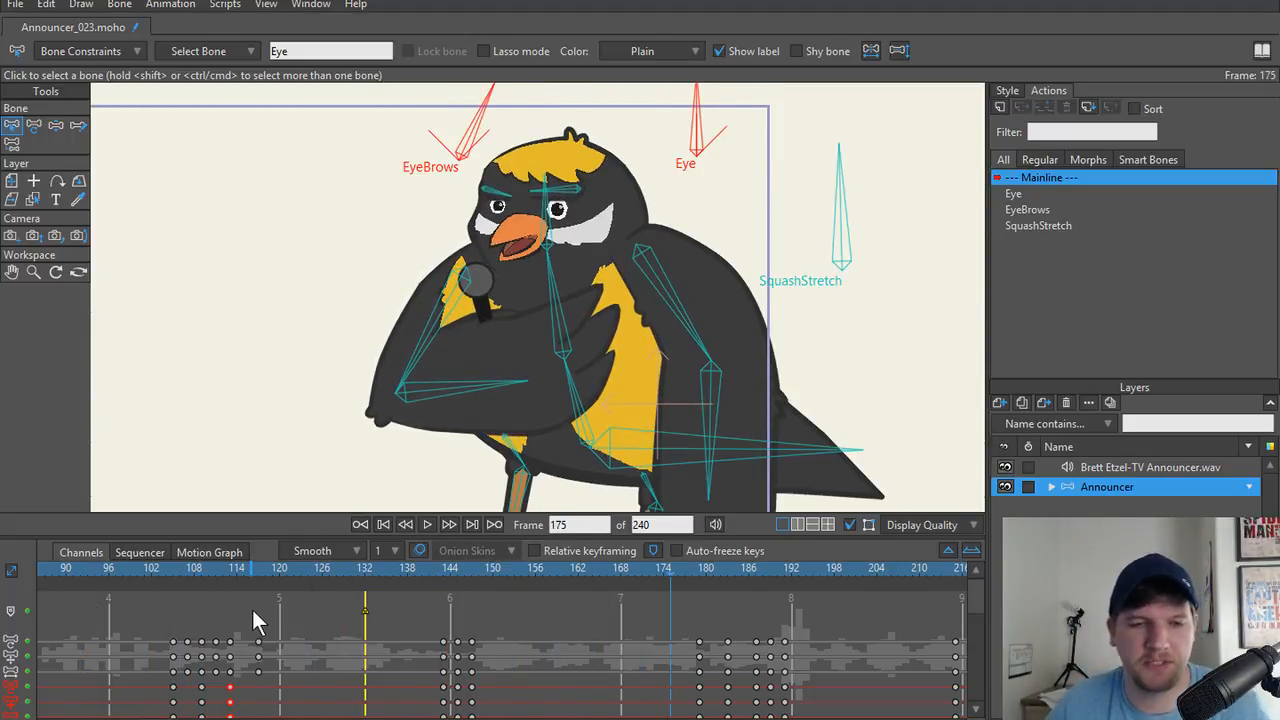
drag(275, 537, 286, 492)
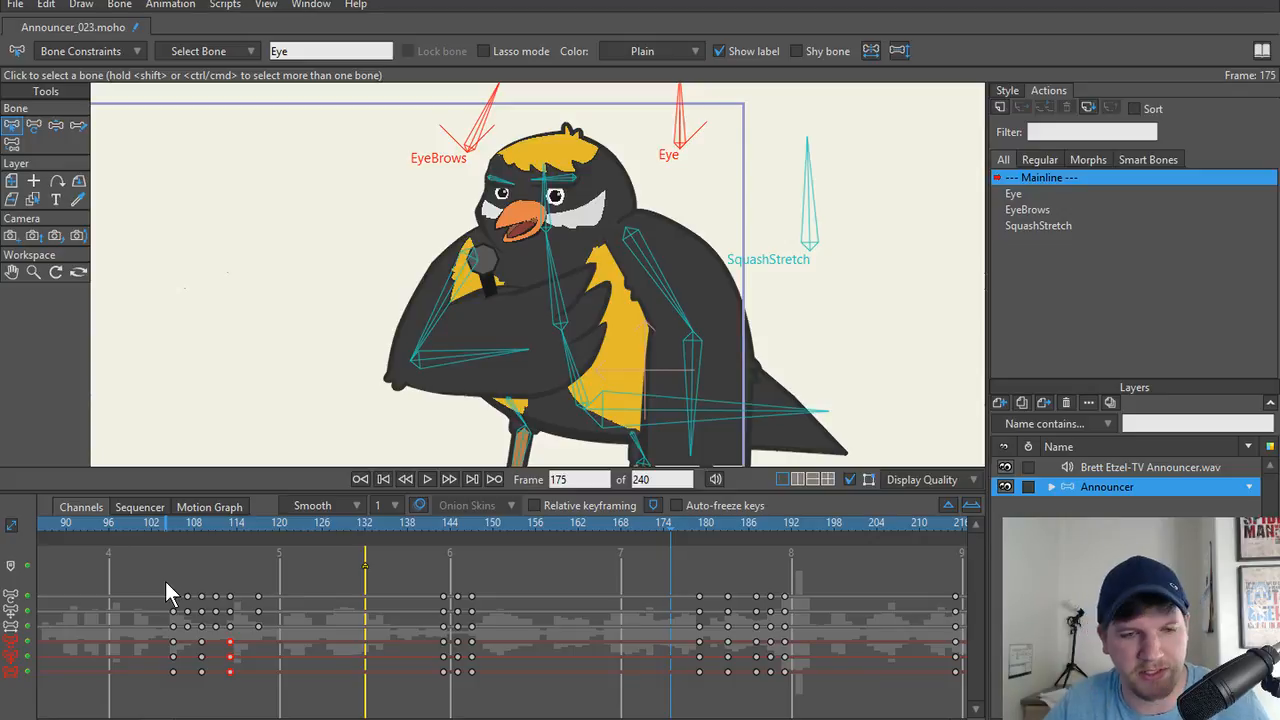
click(107, 530)
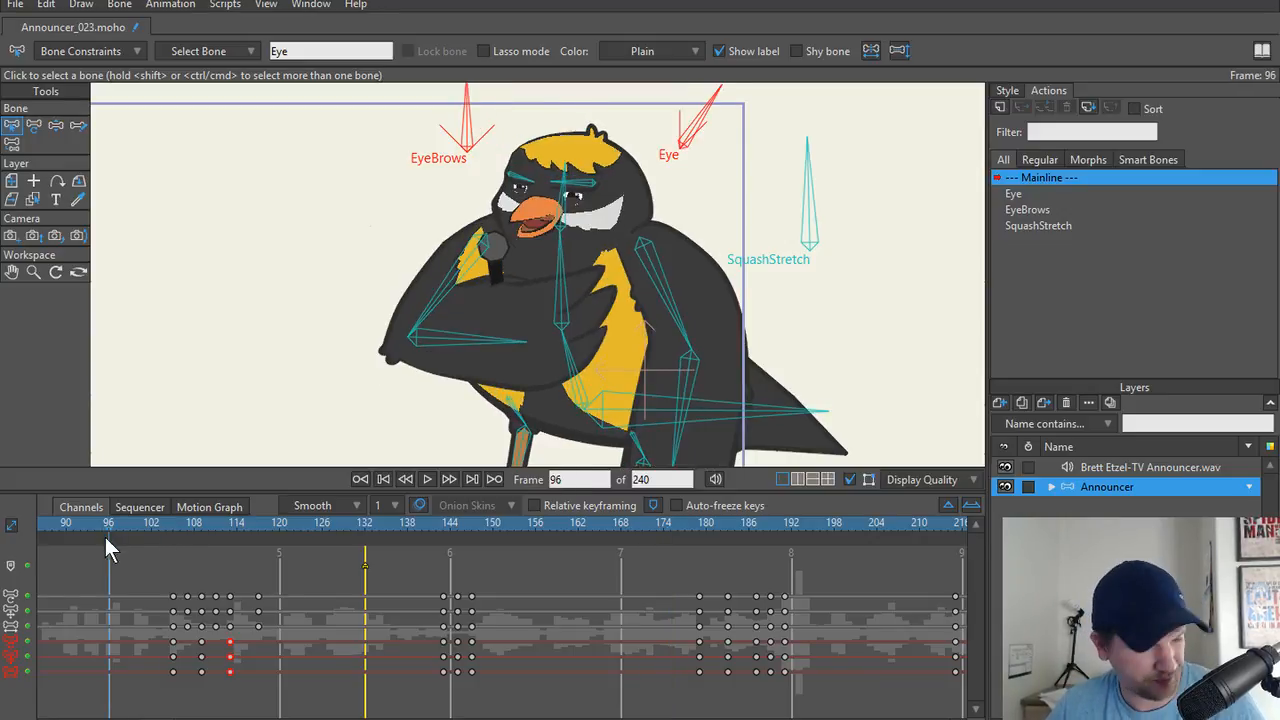
Replay the animation from frame 96 to the end and again from the start, and go to frame 113.
key(space)
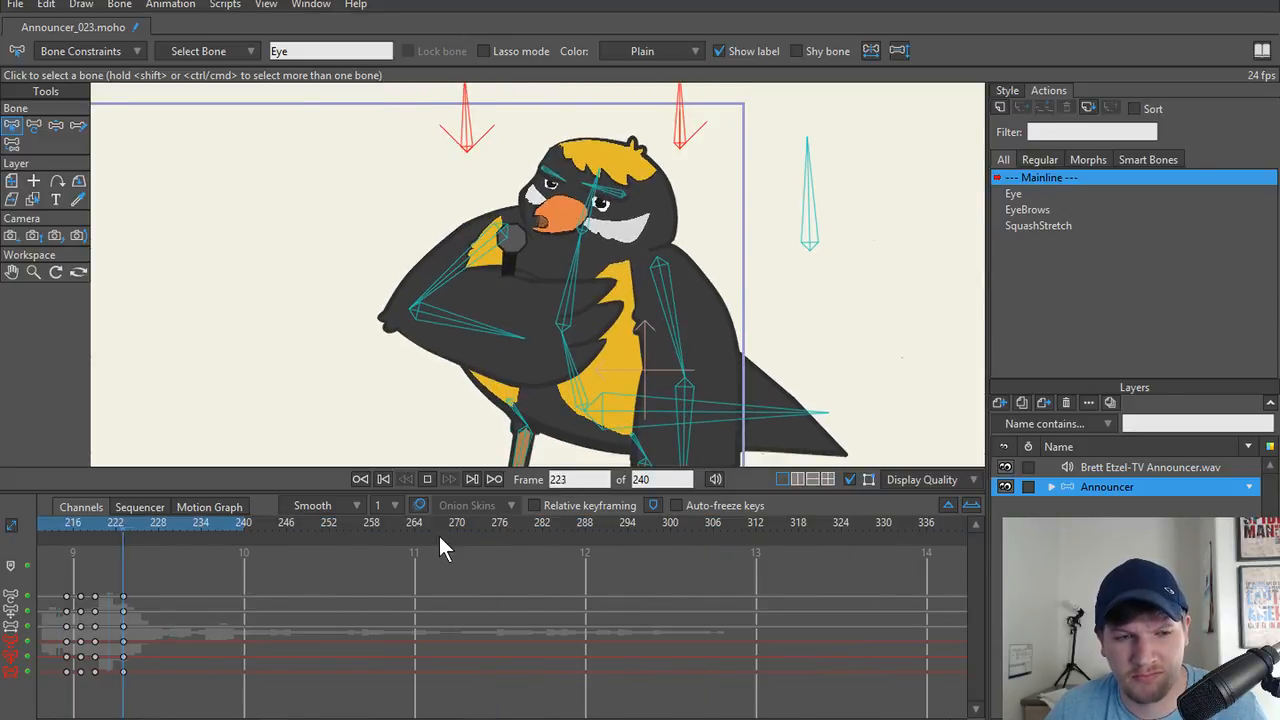
drag(202, 525, 3, 547)
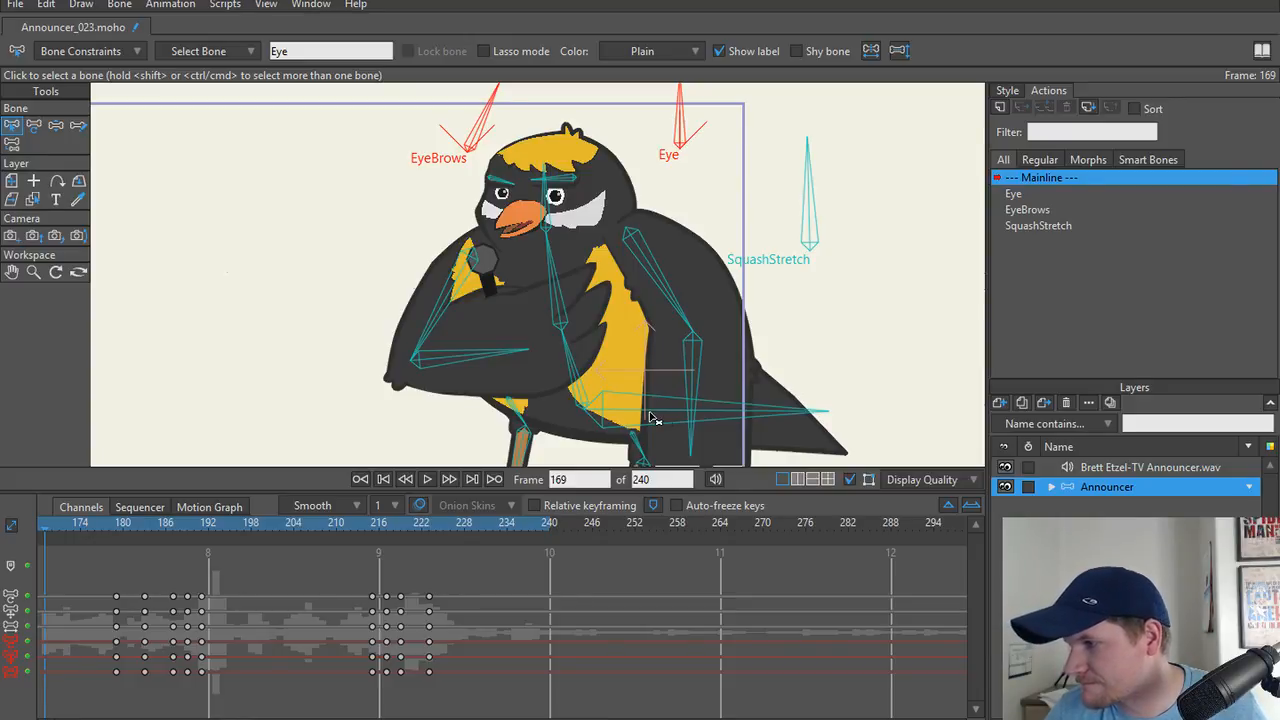
click(382, 480)
click(426, 480)
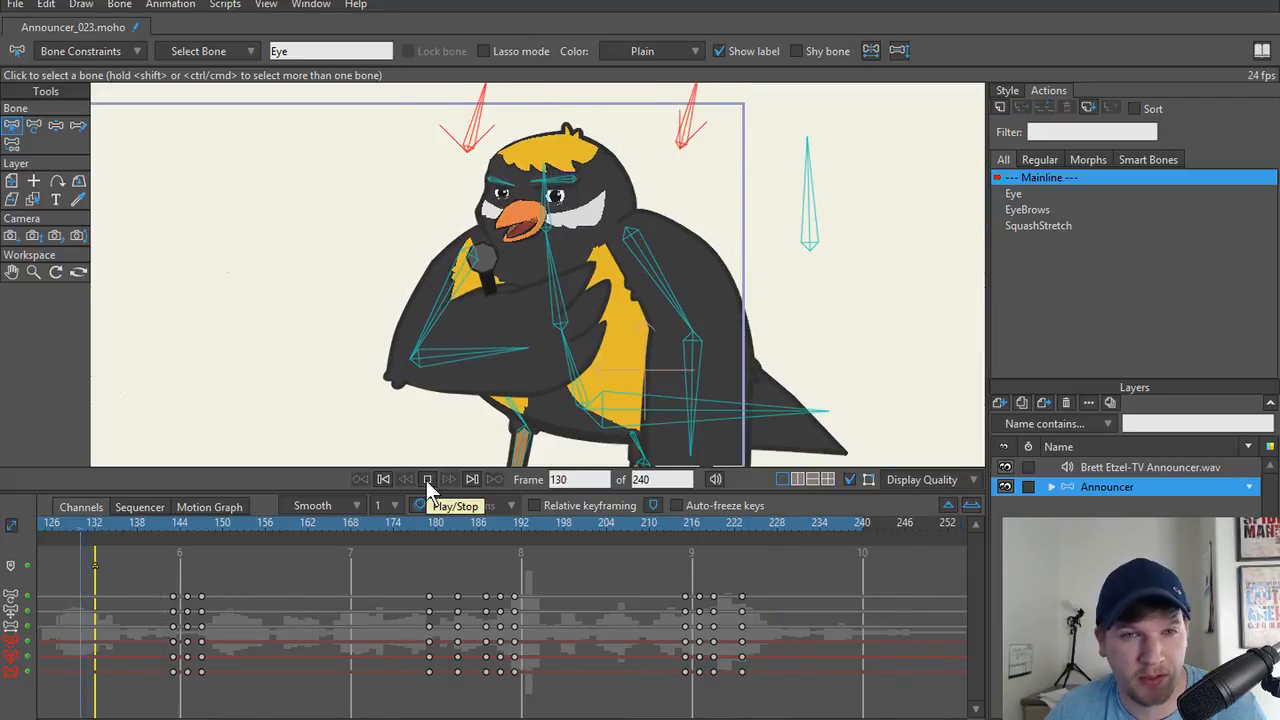
click(427, 480)
drag(140, 530, 542, 562)
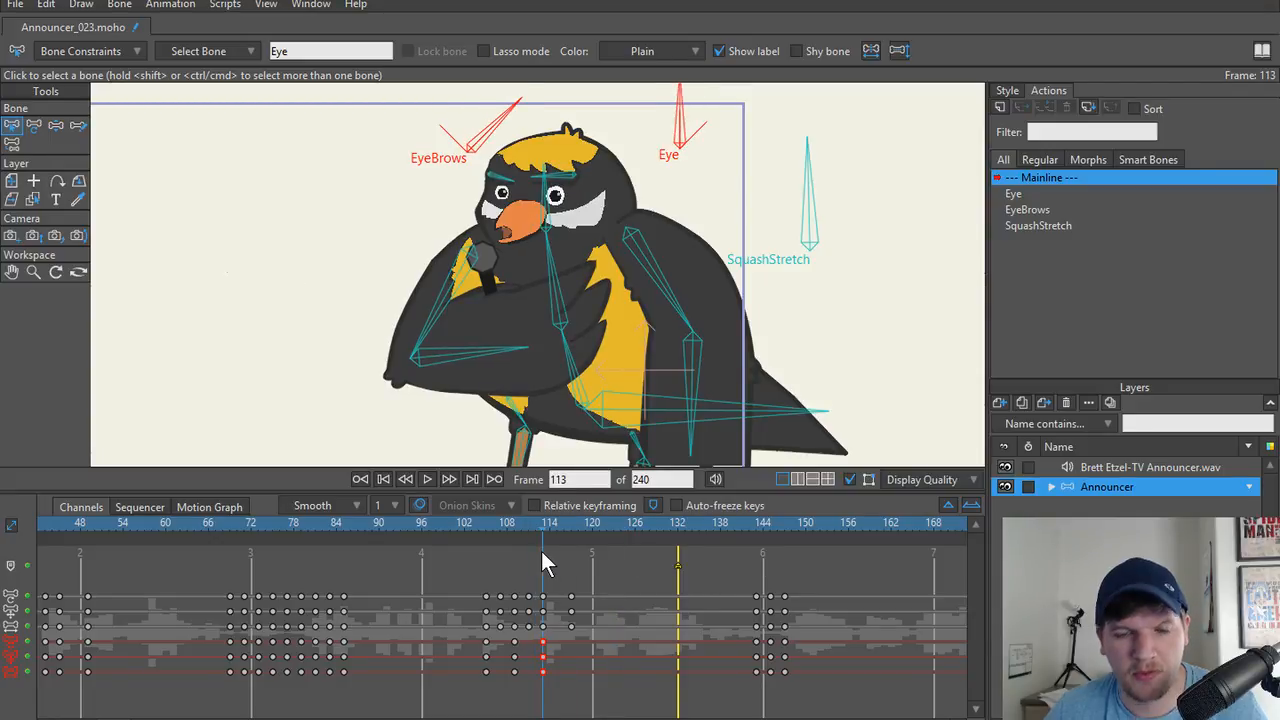
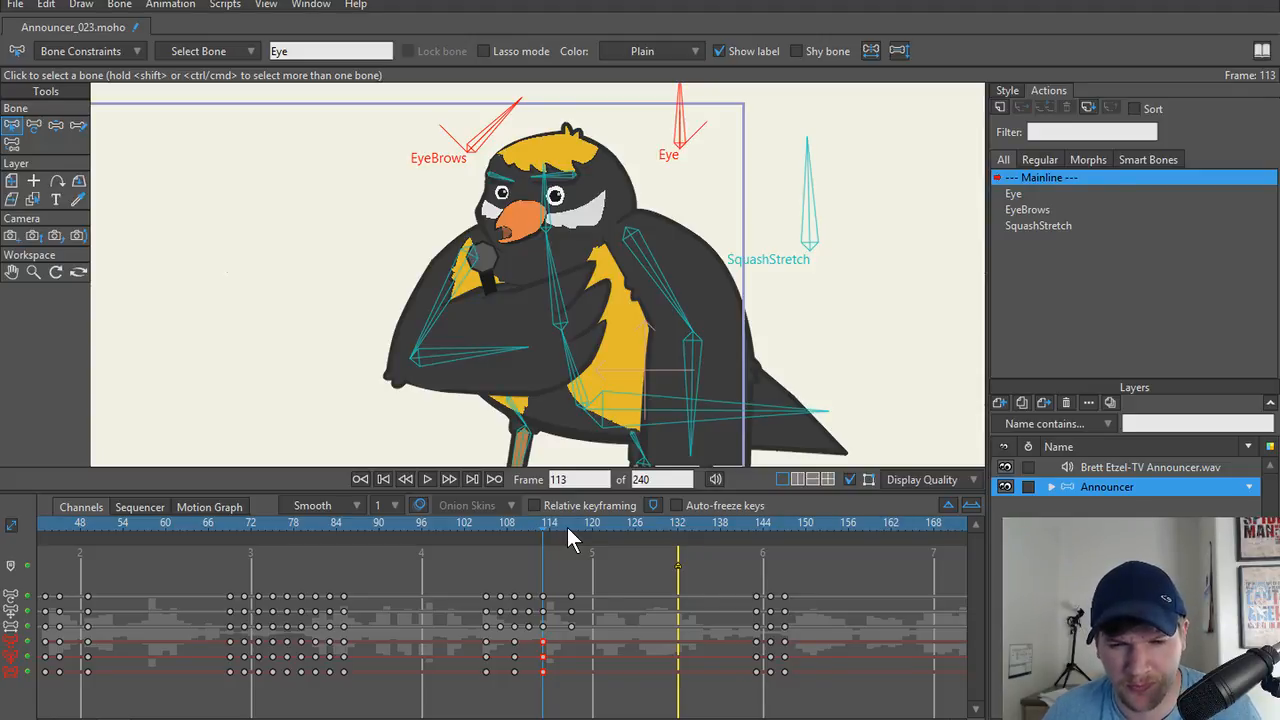
Replay from frame 72, fill in the missing EyeBrows and Eye bone keyframes at frame 117, and replay the result.
click(247, 530)
key(space)
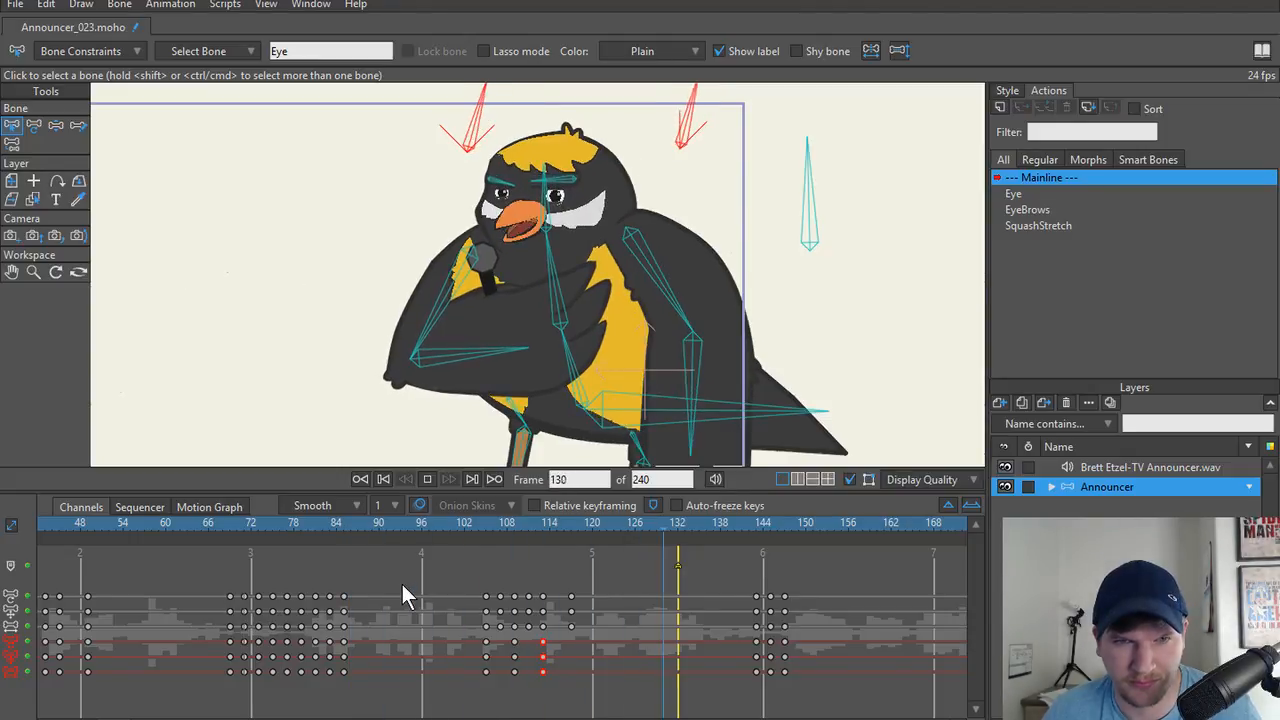
key(space)
click(536, 529)
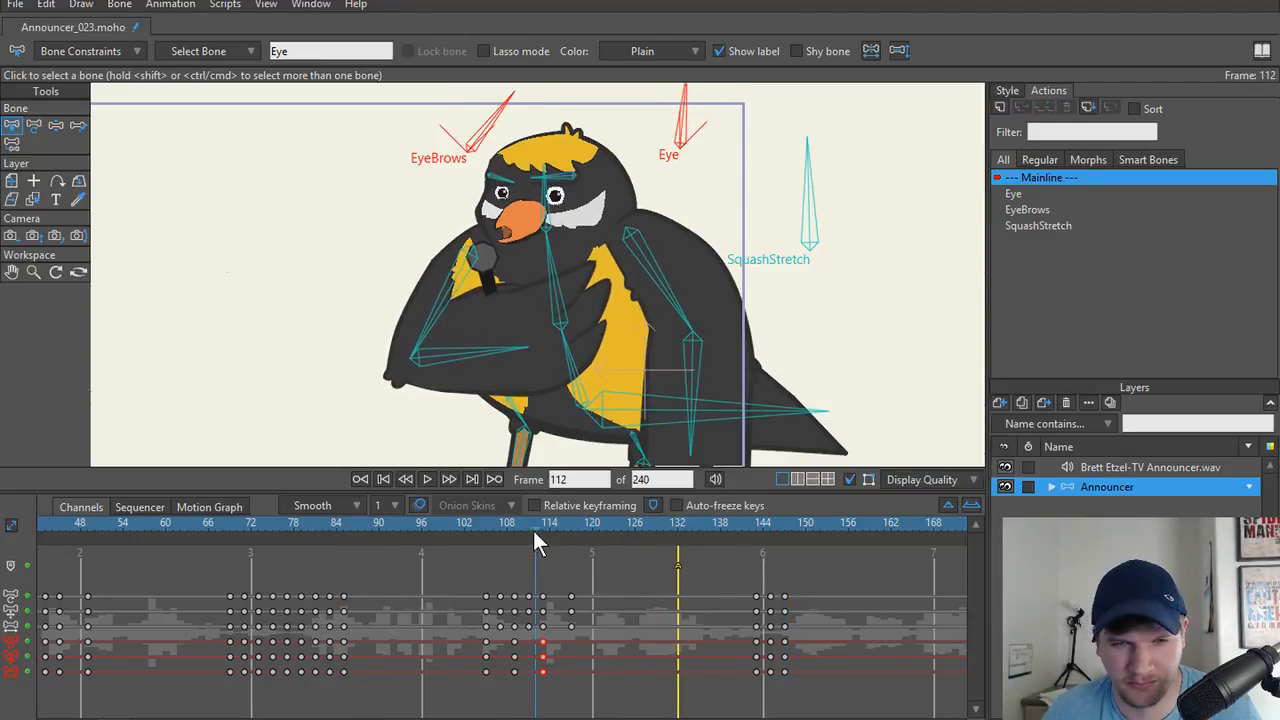
drag(533, 530, 571, 520)
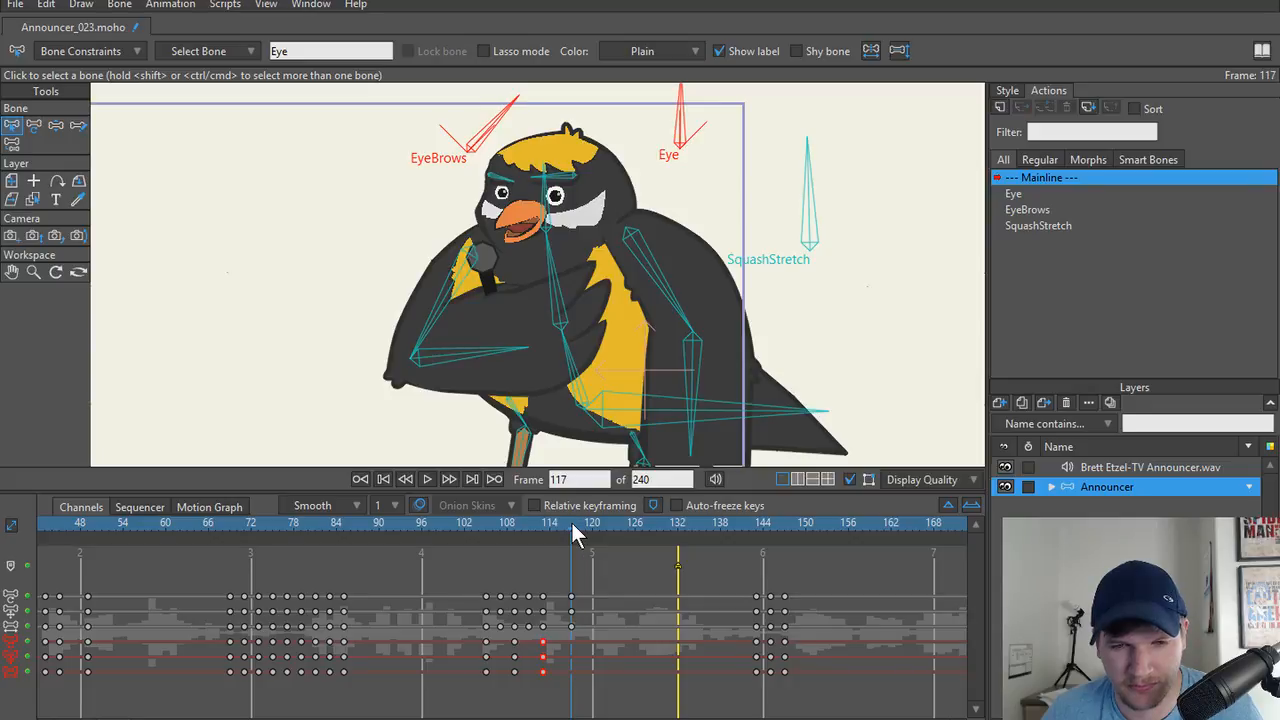
key(space)
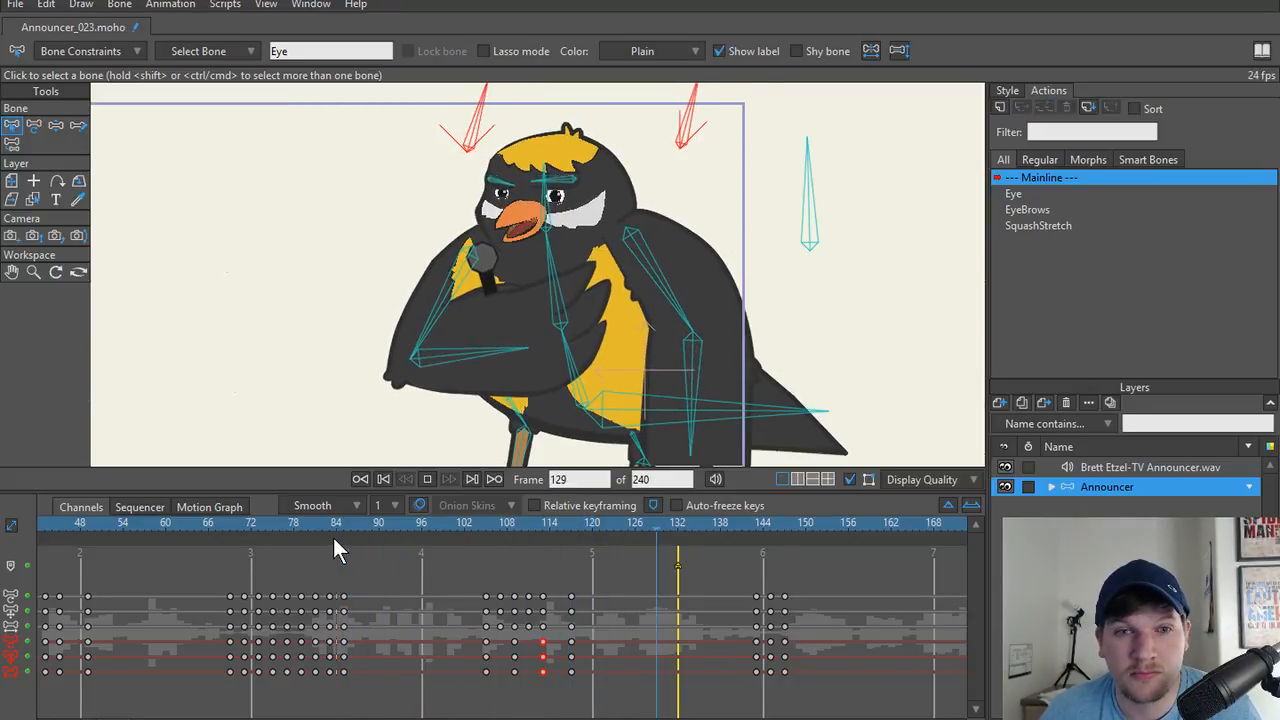
key(space)
Freeze the pose with keyframes at frame 132, copy the EyeBrows and Eye keys from frame 117 to frame 129, and replay.
click(677, 523)
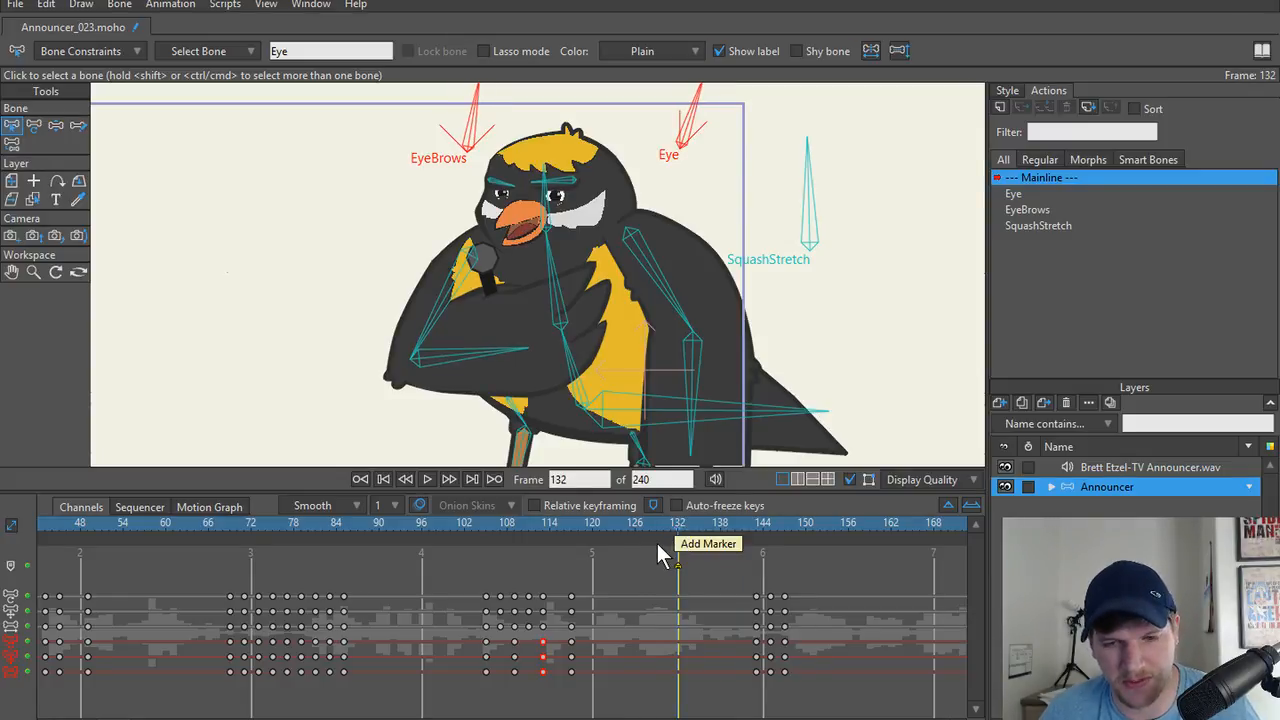
key(ctrl+f)
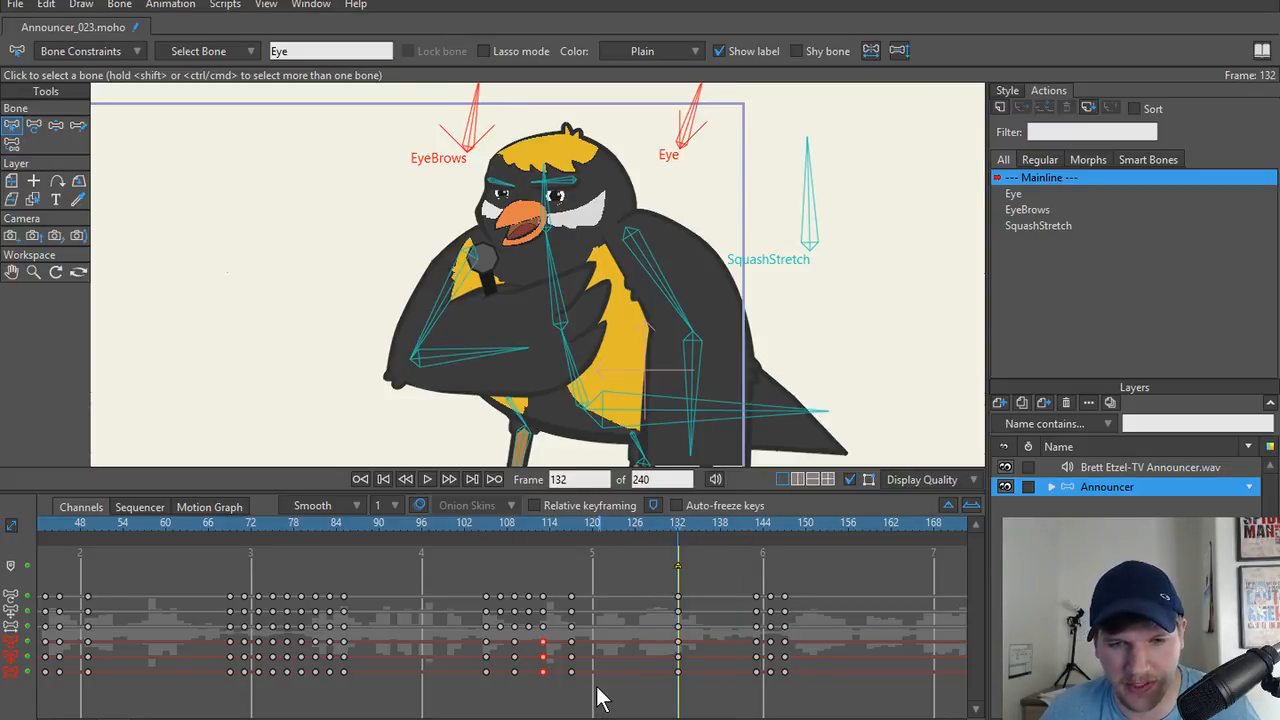
drag(566, 638, 600, 714)
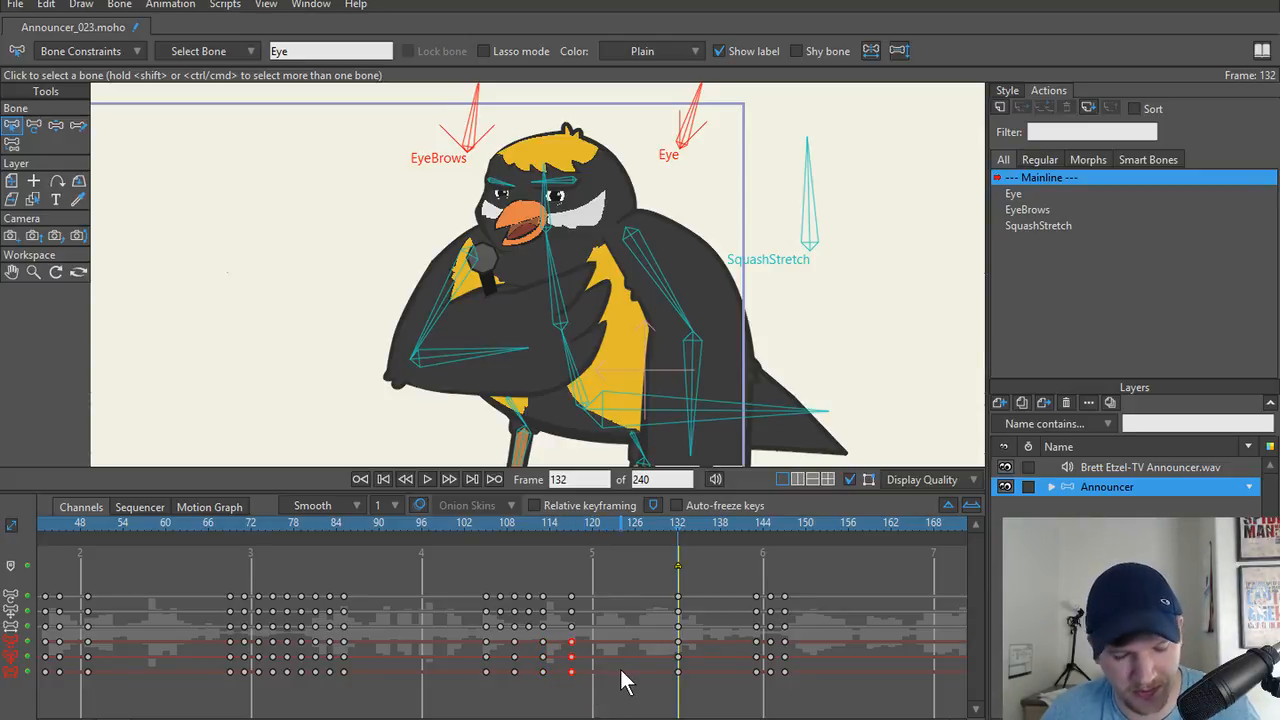
drag(665, 525, 454, 547)
key(ctrl+v)
key(space)
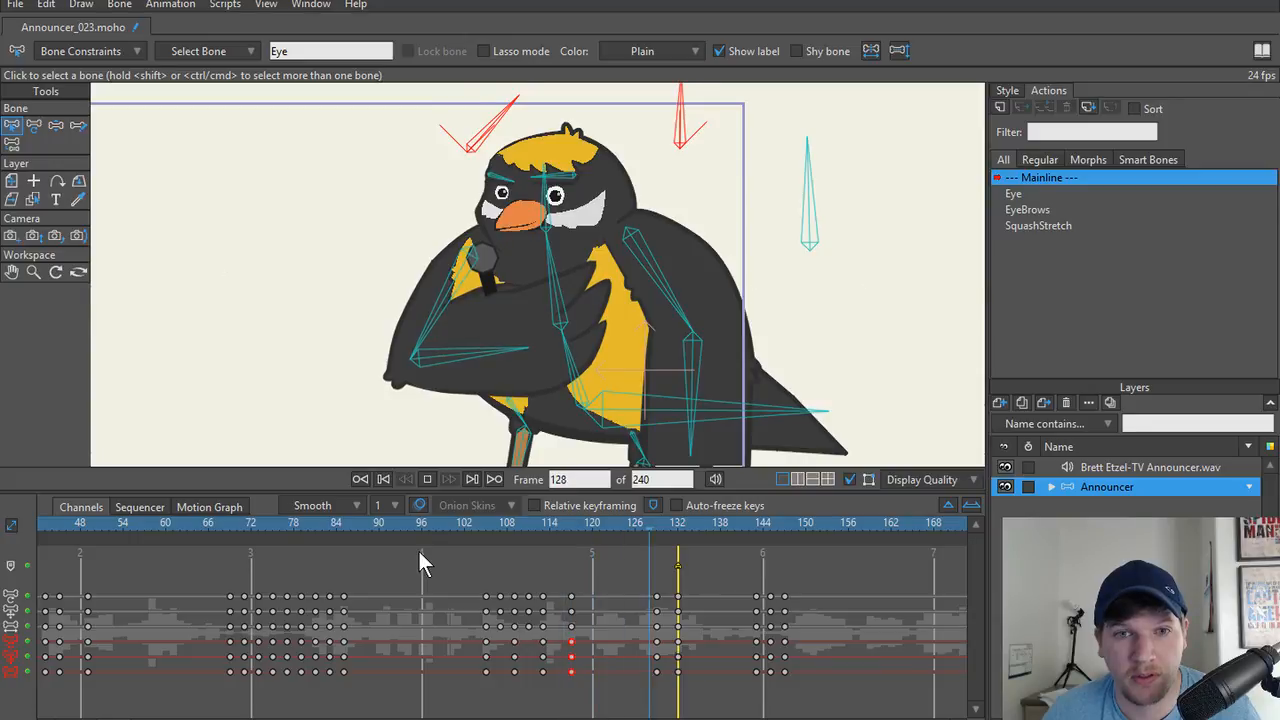
key(space)
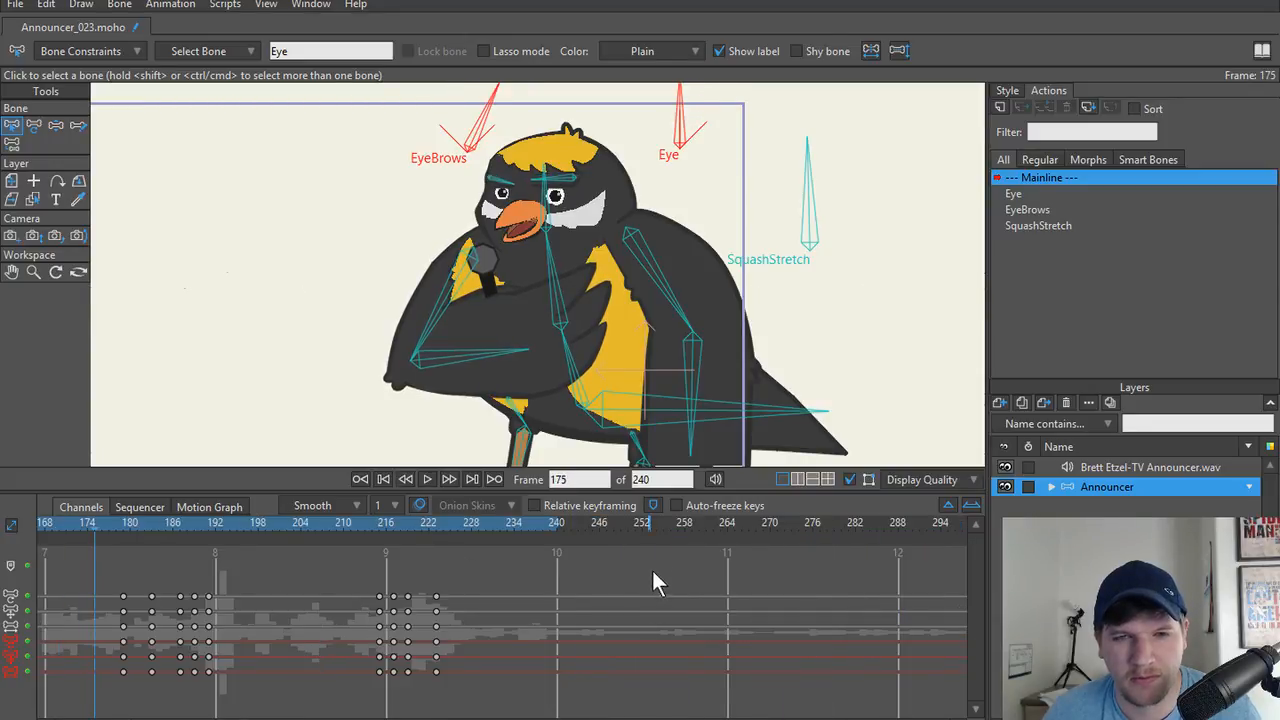
Select the EyeBrows and Eye keys at frame 143, replay the animation from the start, and scrub back to frame 74.
drag(350, 610, 883, 610)
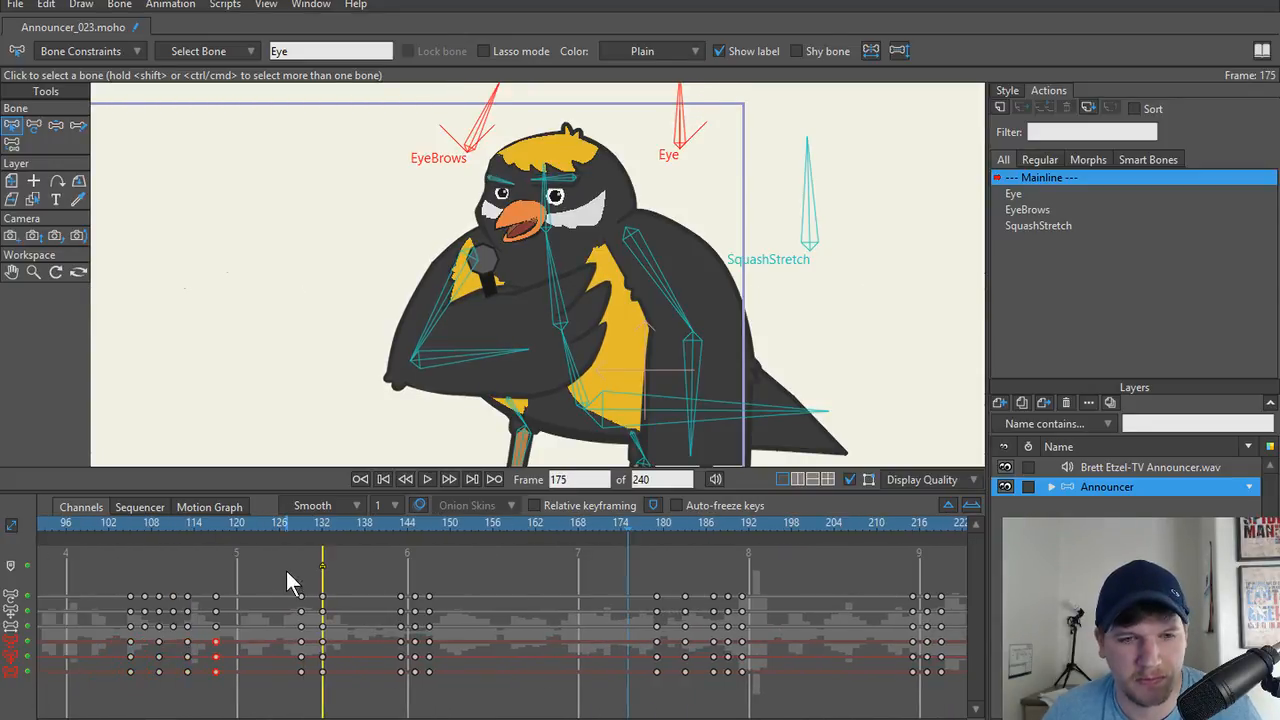
click(400, 523)
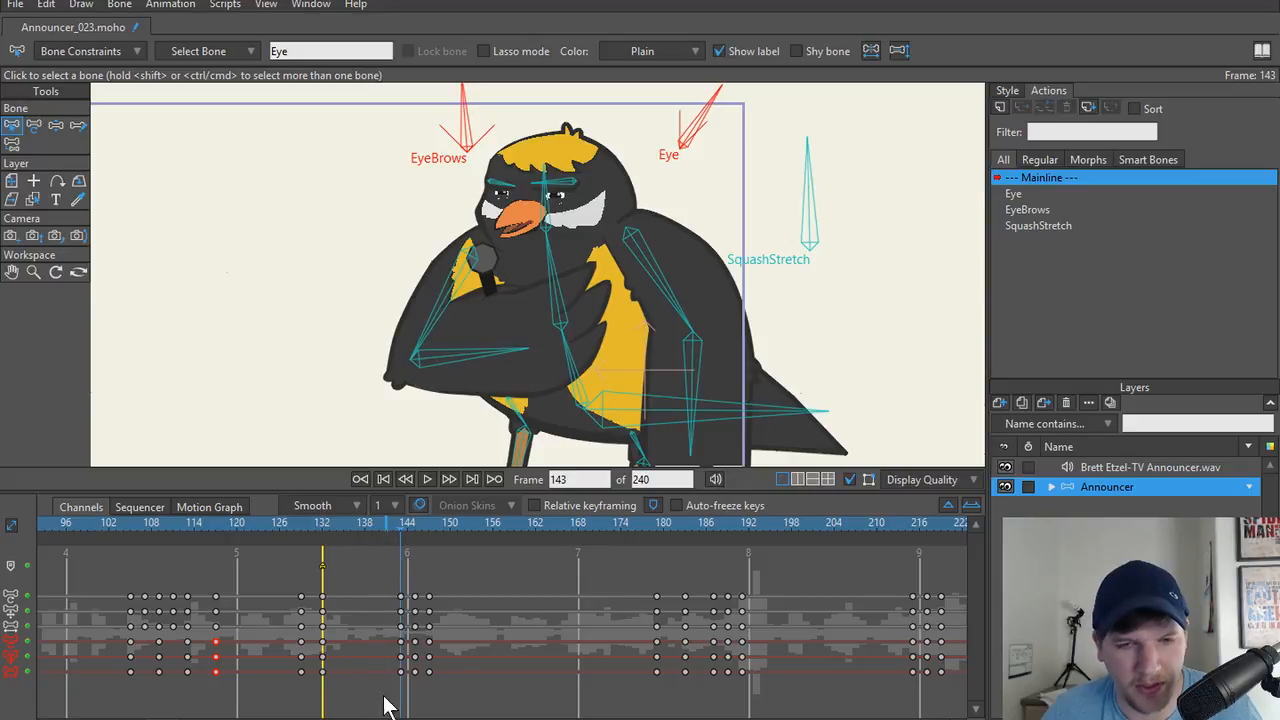
drag(387, 638, 401, 676)
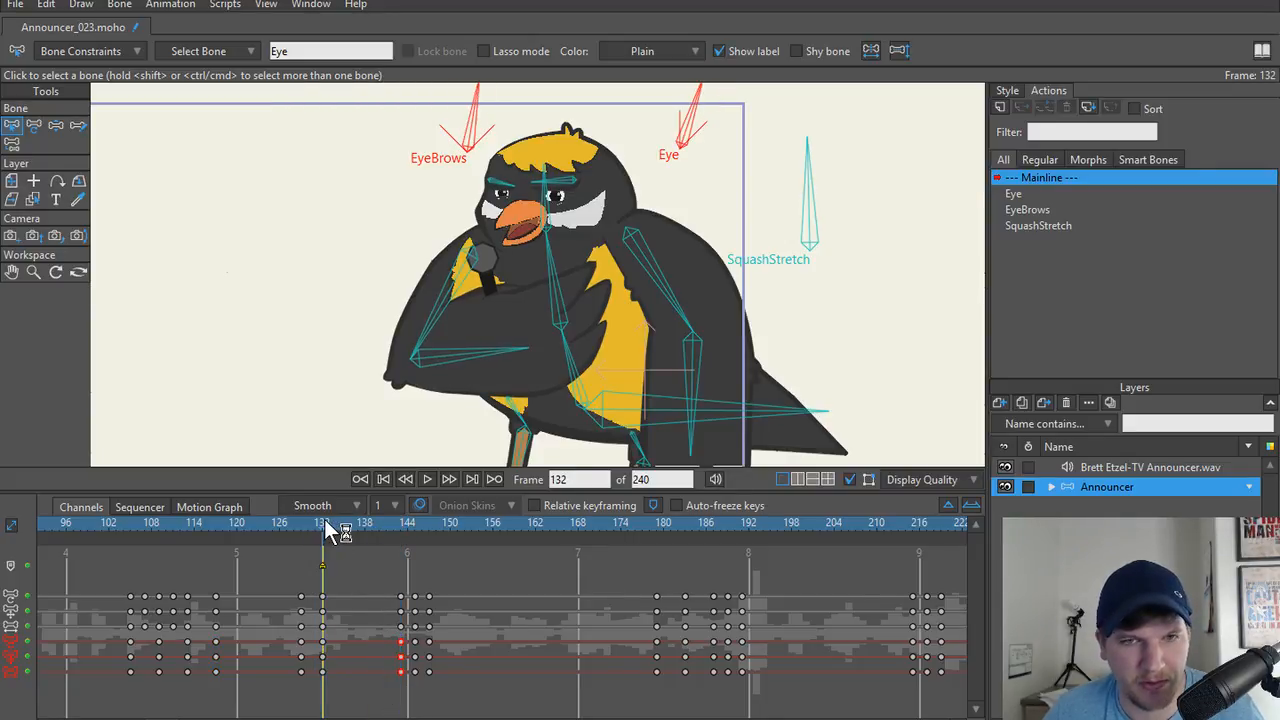
drag(329, 526, 10, 550)
key(space)
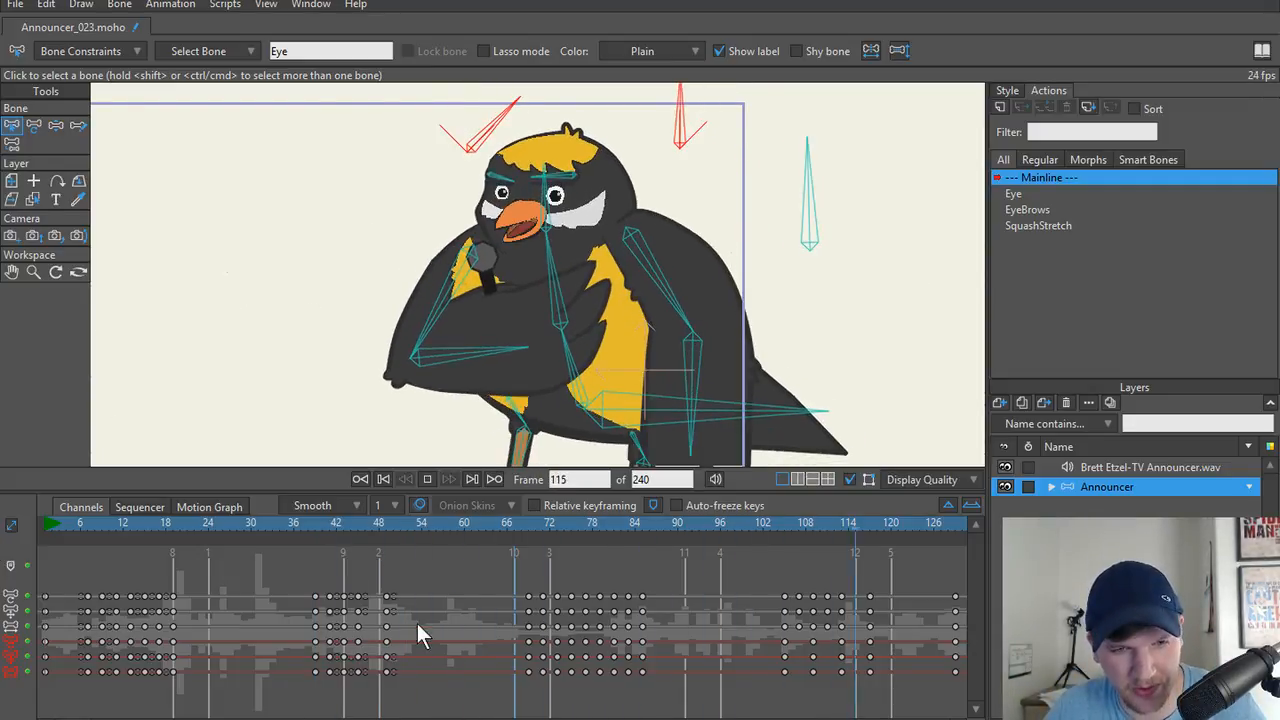
key(space)
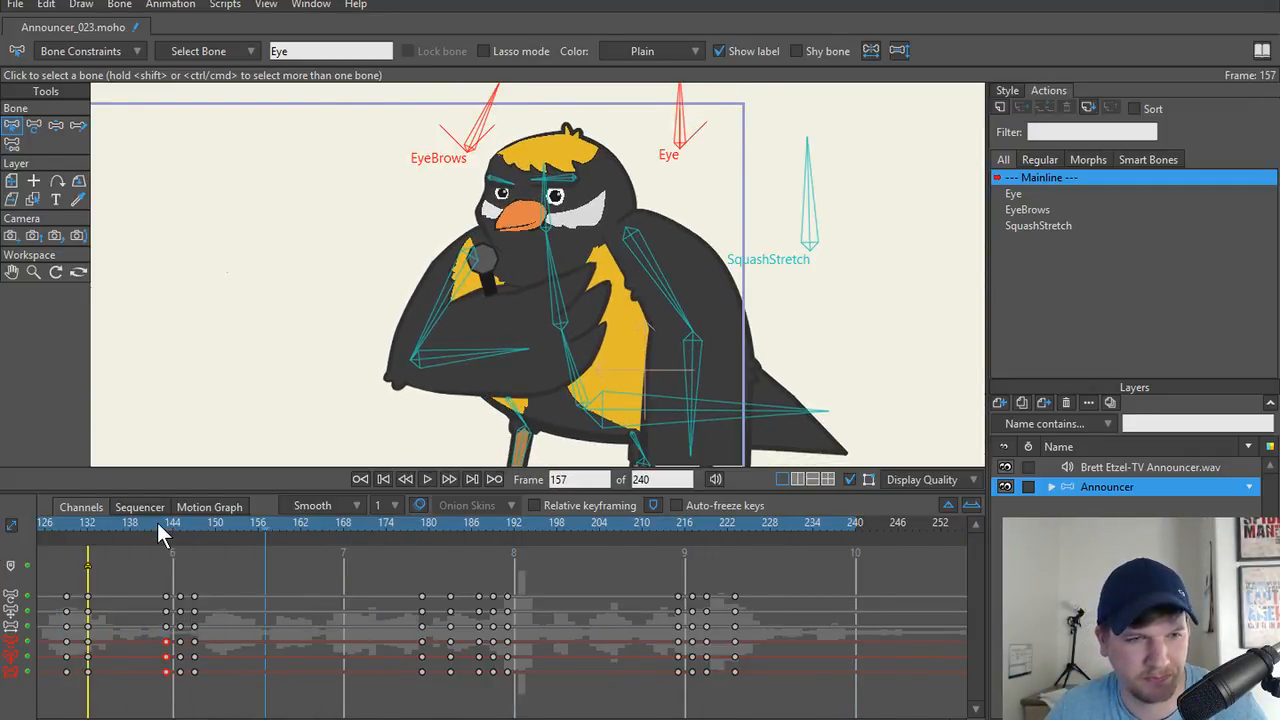
drag(155, 523, 5, 551)
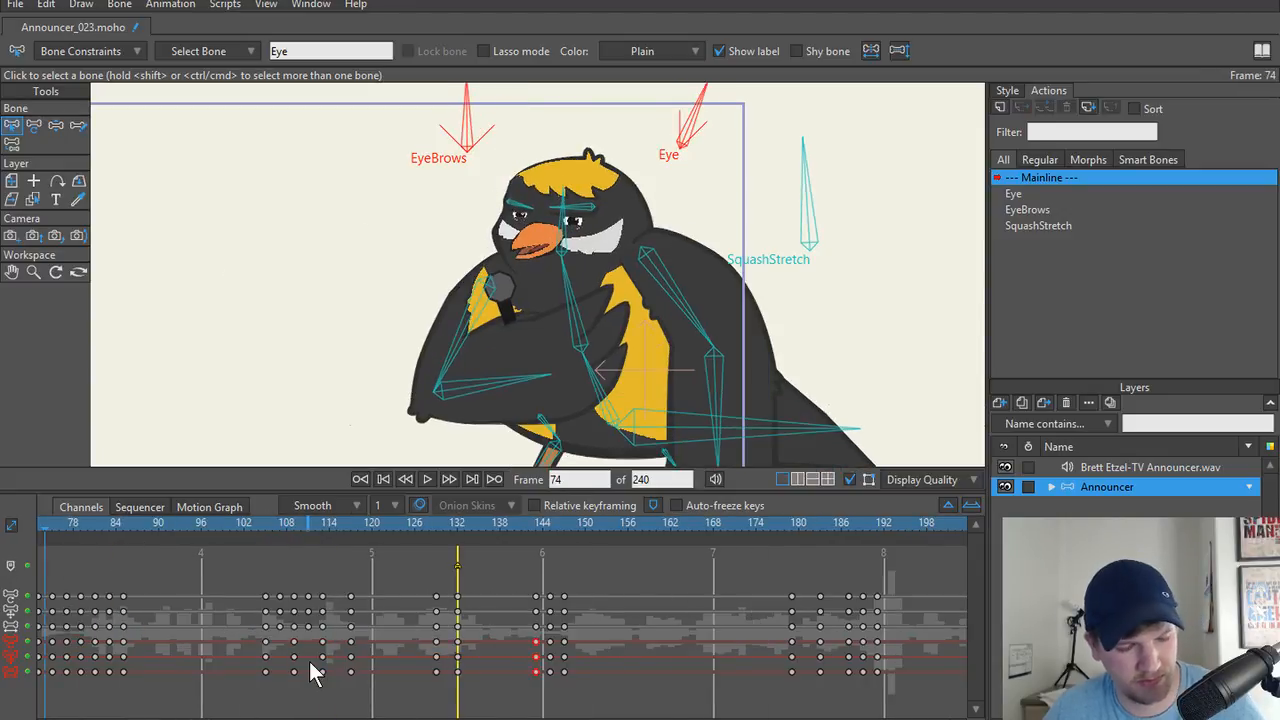
Save the project as a new version named Announcer_024.
key(ctrl+shift+s)
click(243, 567)
key(BackSpace)
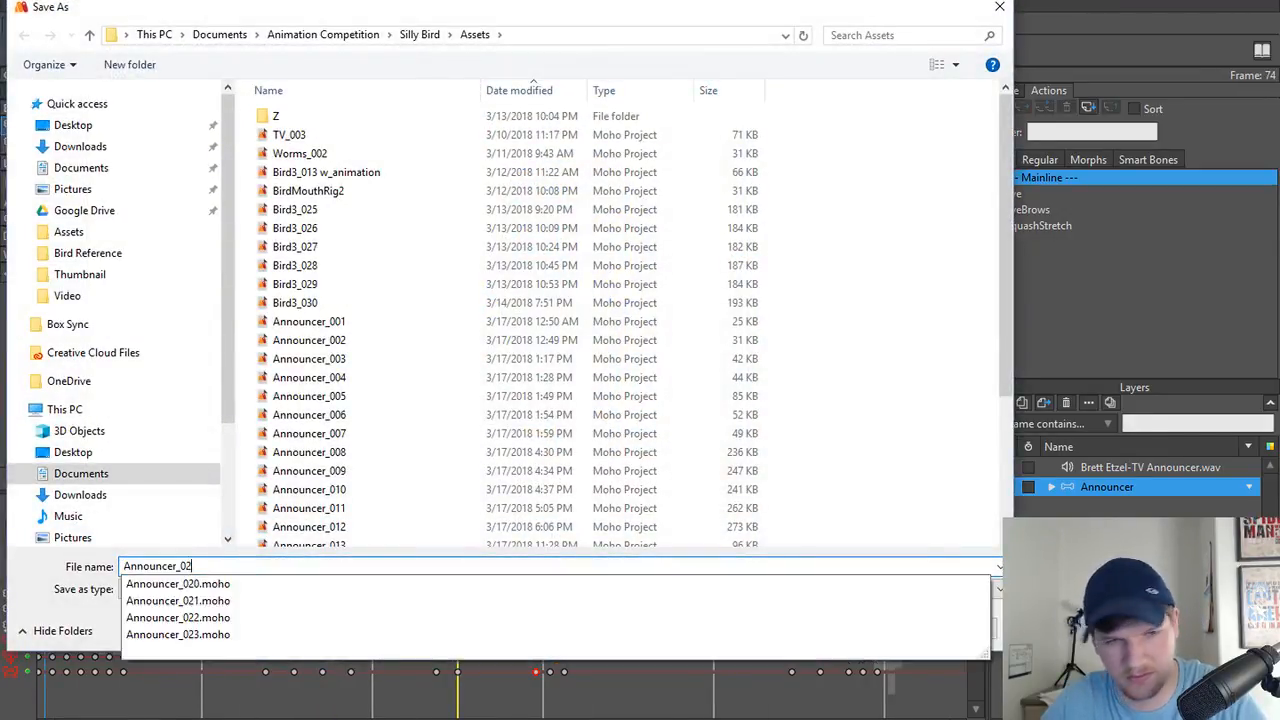
text(4)
key(Return)
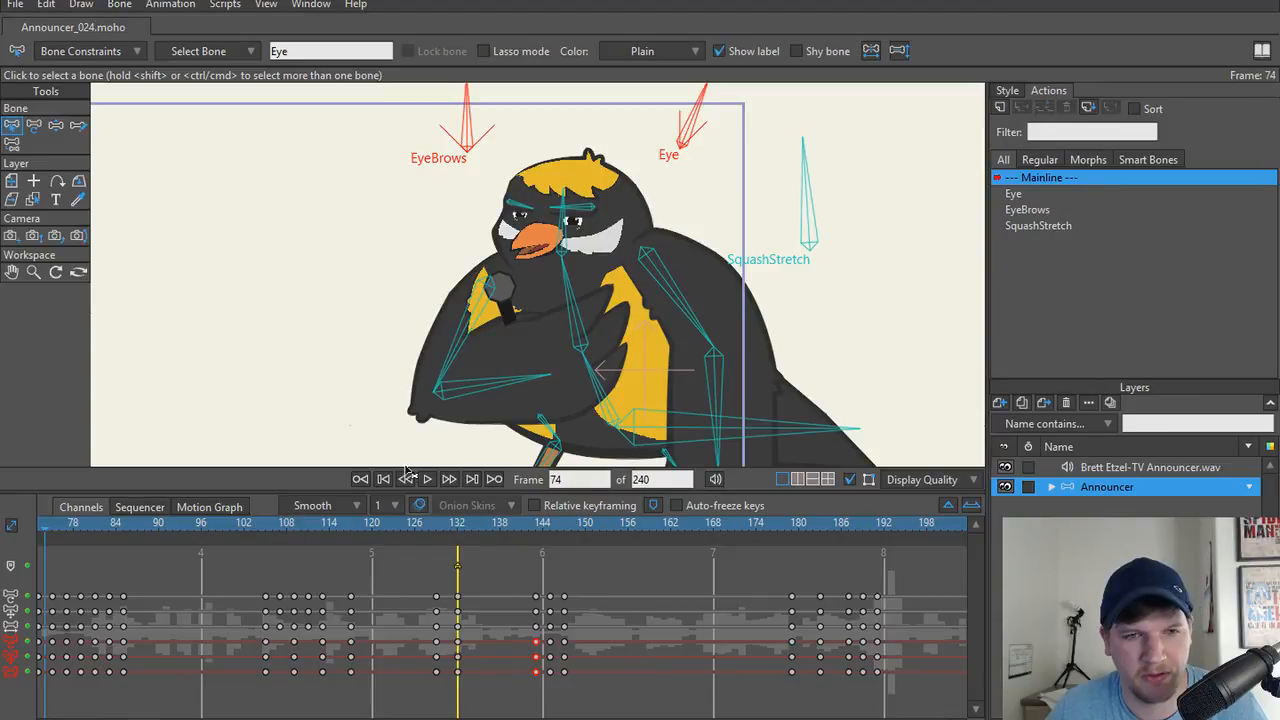
Play the saved animation from the start and replay the section around the marker at frame 132.
click(384, 479)
click(426, 479)
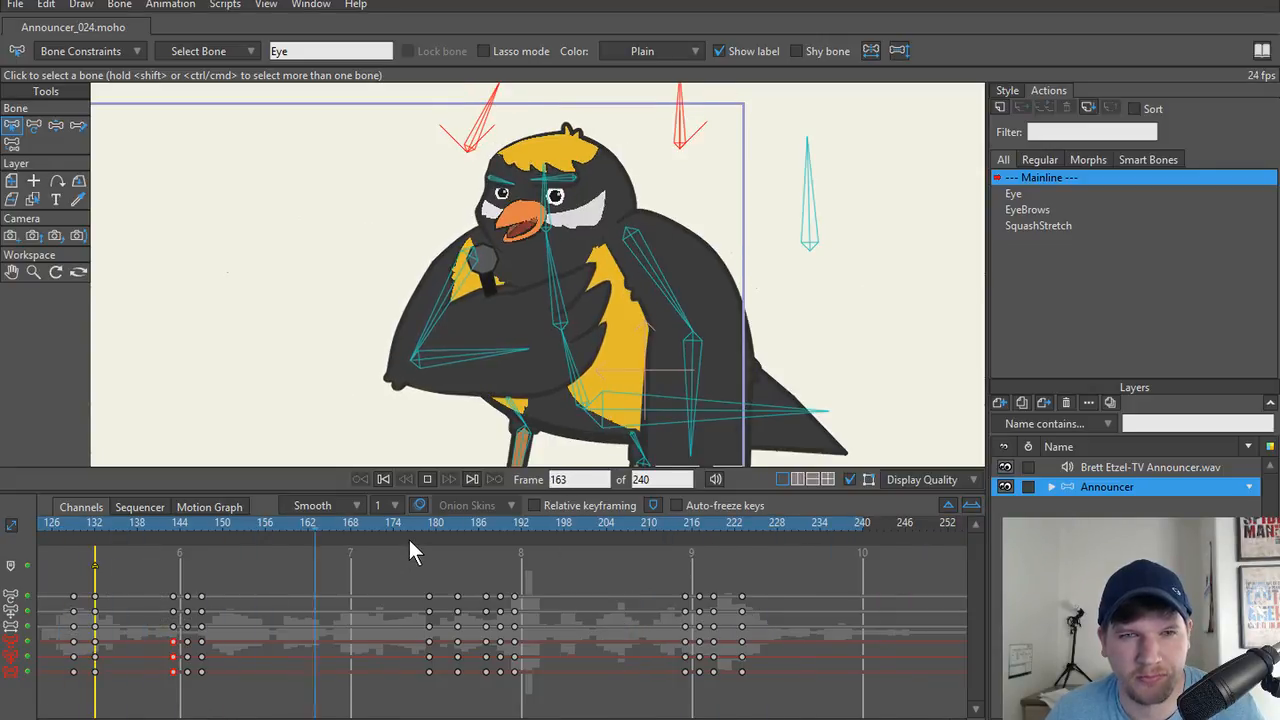
key(space)
mouse_move(201, 523)
mouse_down()
mouse_move(2, 527)
mouse_move(194, 524)
mouse_up()
key(space)
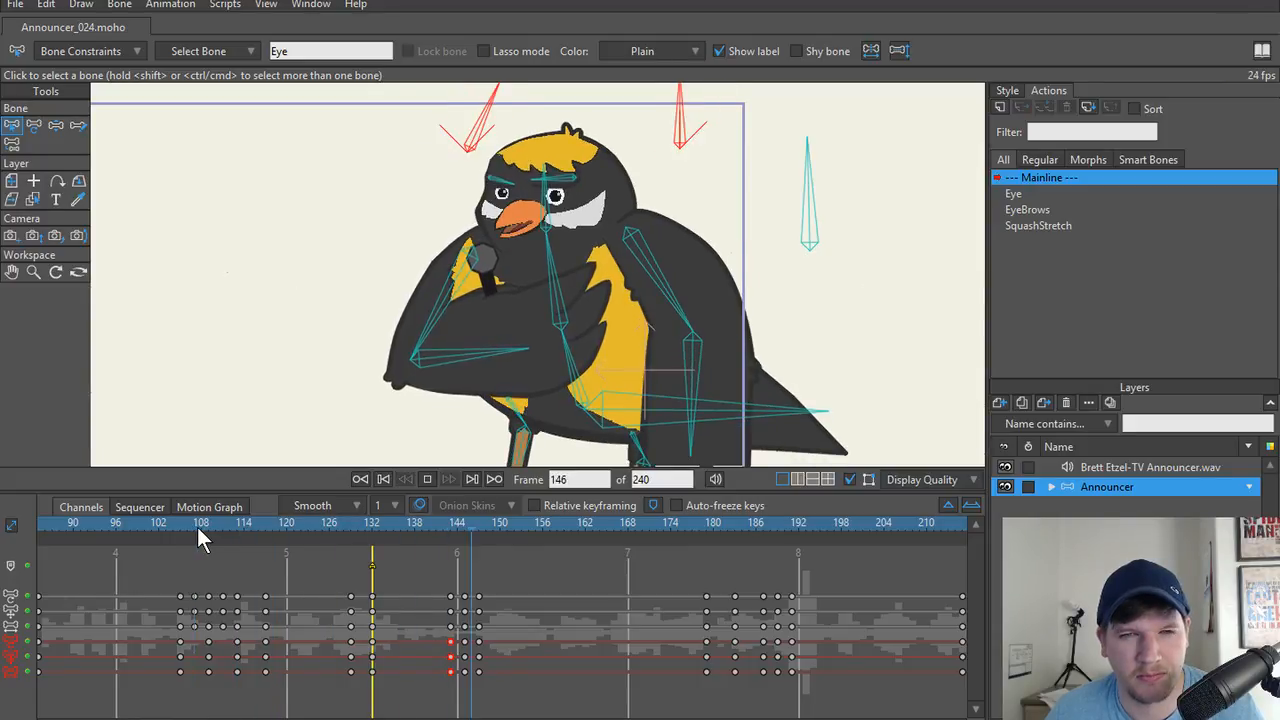
key(space)
Examine the bird's face up close at frame 143, and replay the animation from frame 105 to the end.
drag(370, 528, 449, 535)
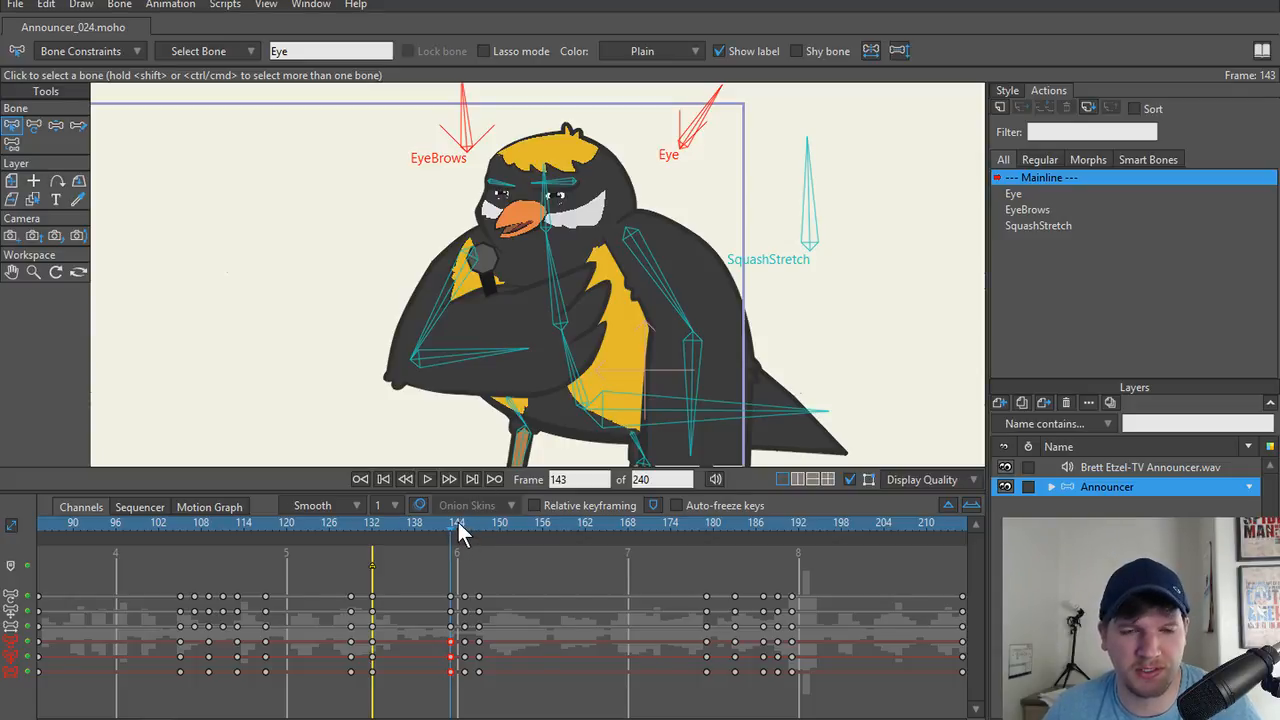
scroll(476, 362, up, 2)
scroll(643, 217, down, 1)
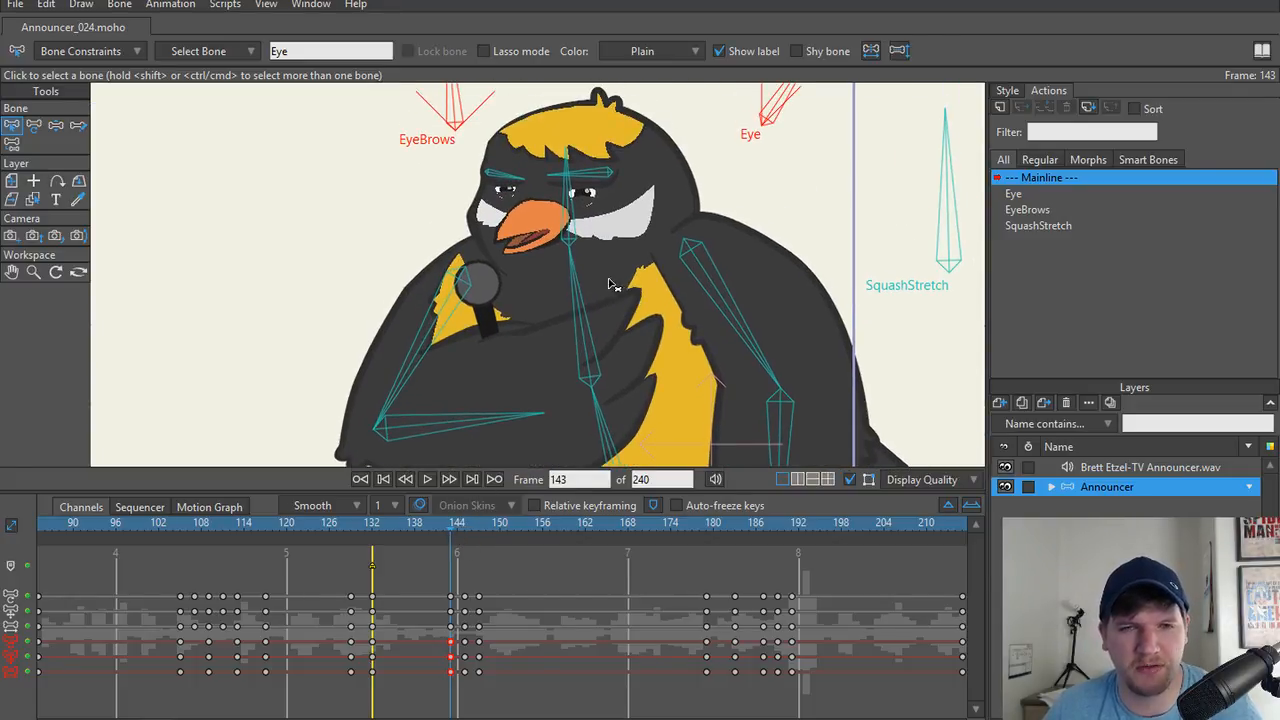
drag(445, 526, 179, 550)
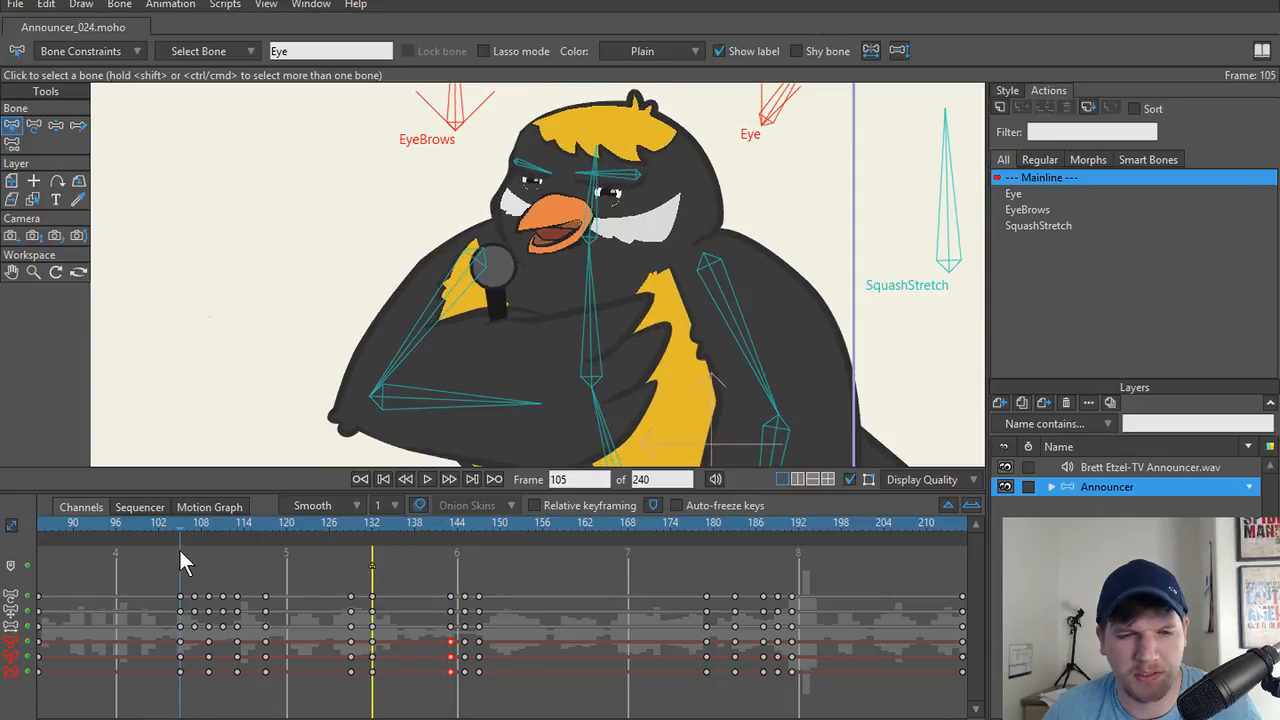
key(space)
click(95, 530)
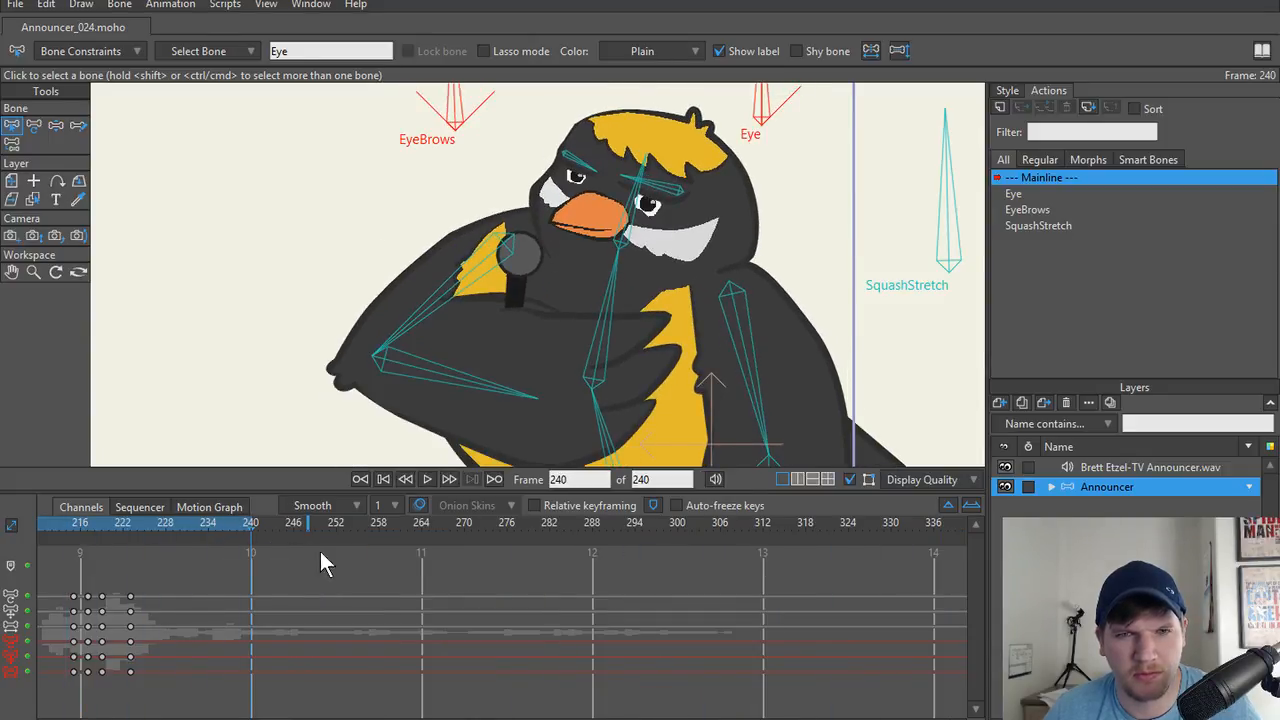
At frame 217, rotate the EyeBrows bone to the opposite side so the raised, worried brows become angry ones.
drag(99, 525, 652, 560)
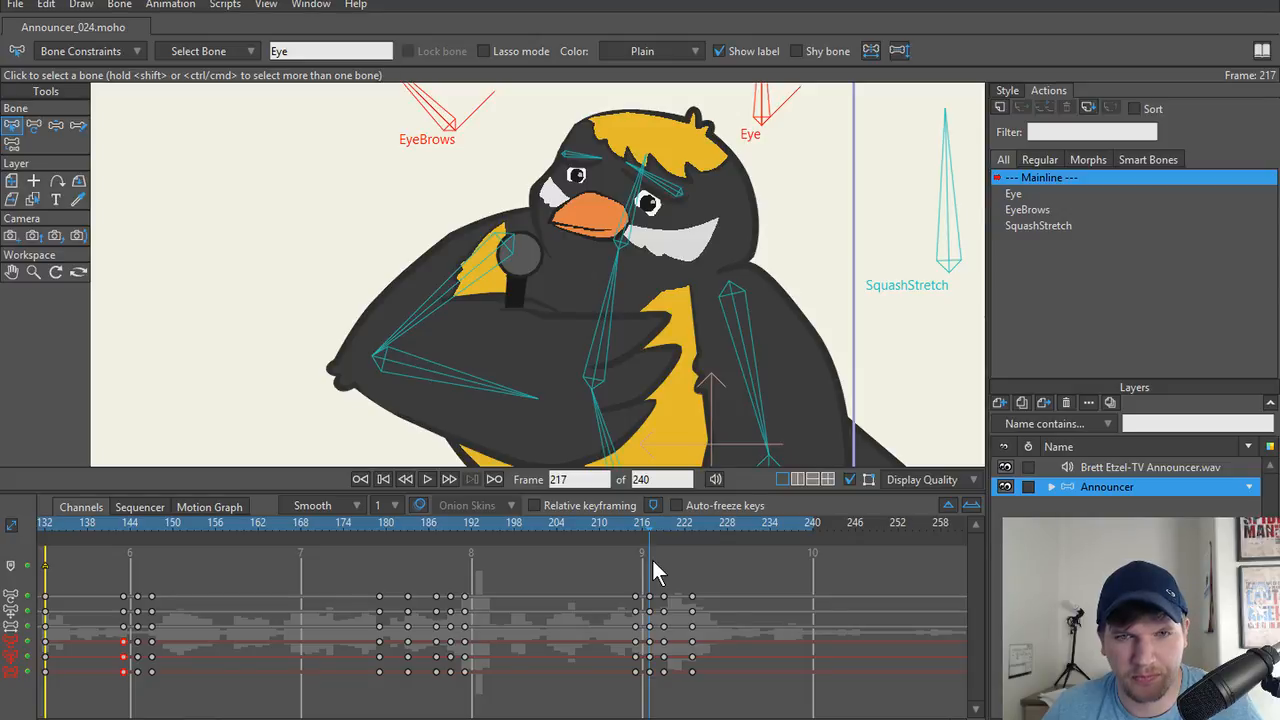
drag(709, 312, 649, 357)
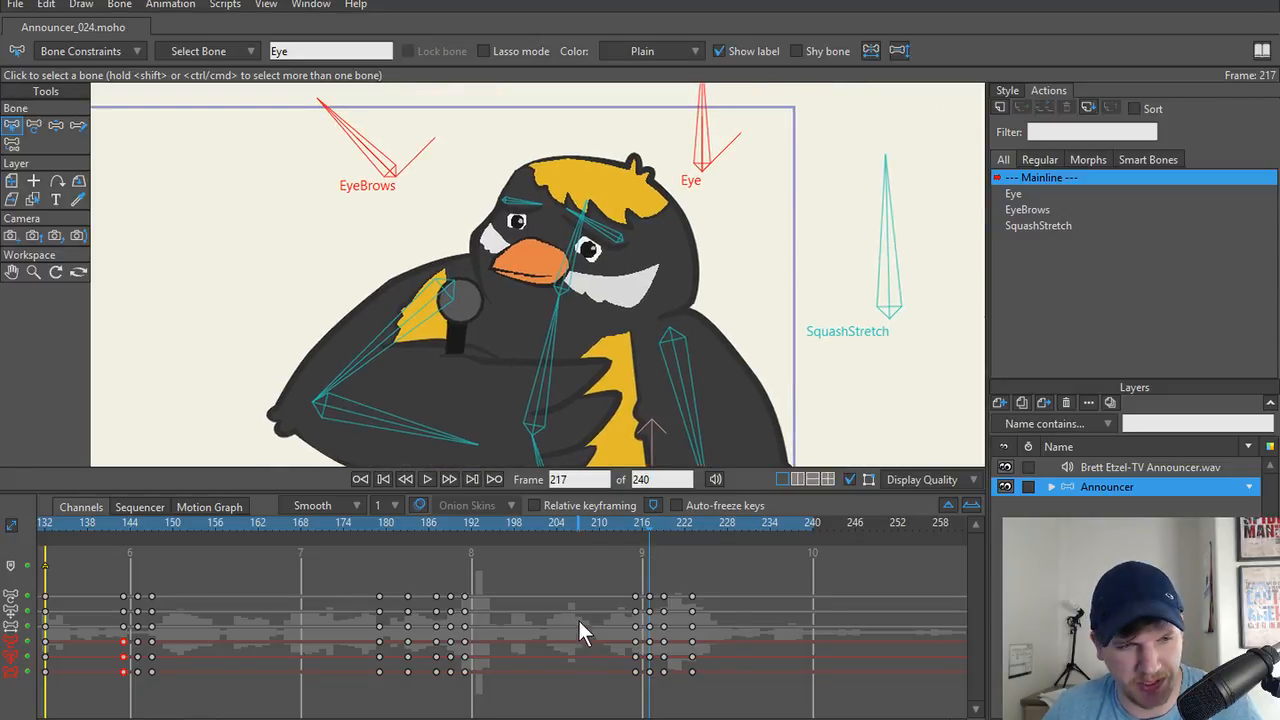
key(z)
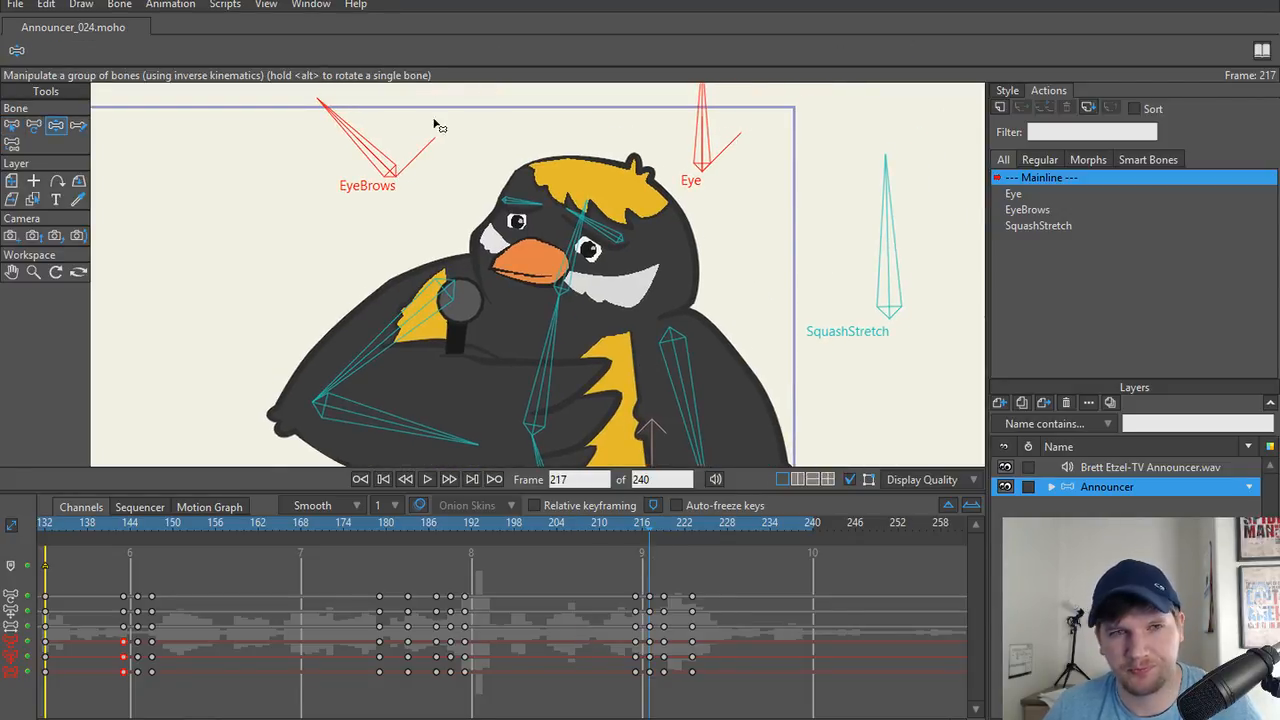
drag(360, 139, 468, 158)
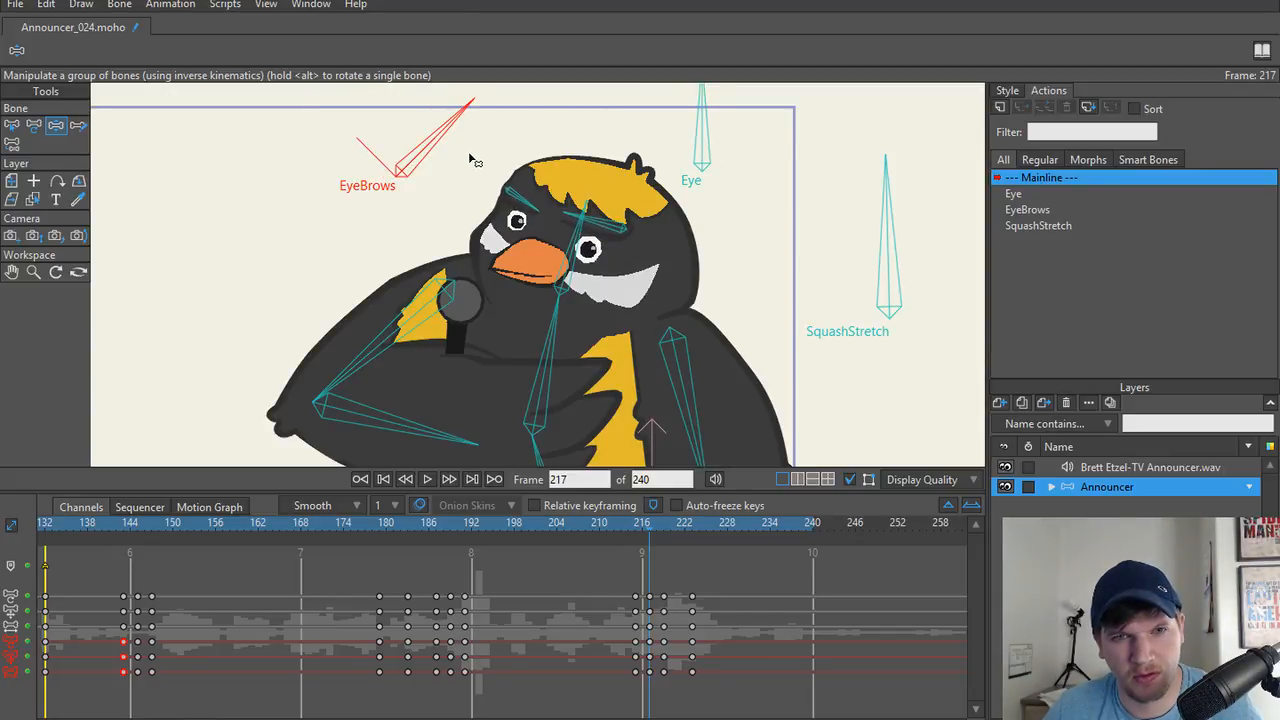
Replay the animation's ending from frame 217 to check the new eyebrow pose.
key(space)
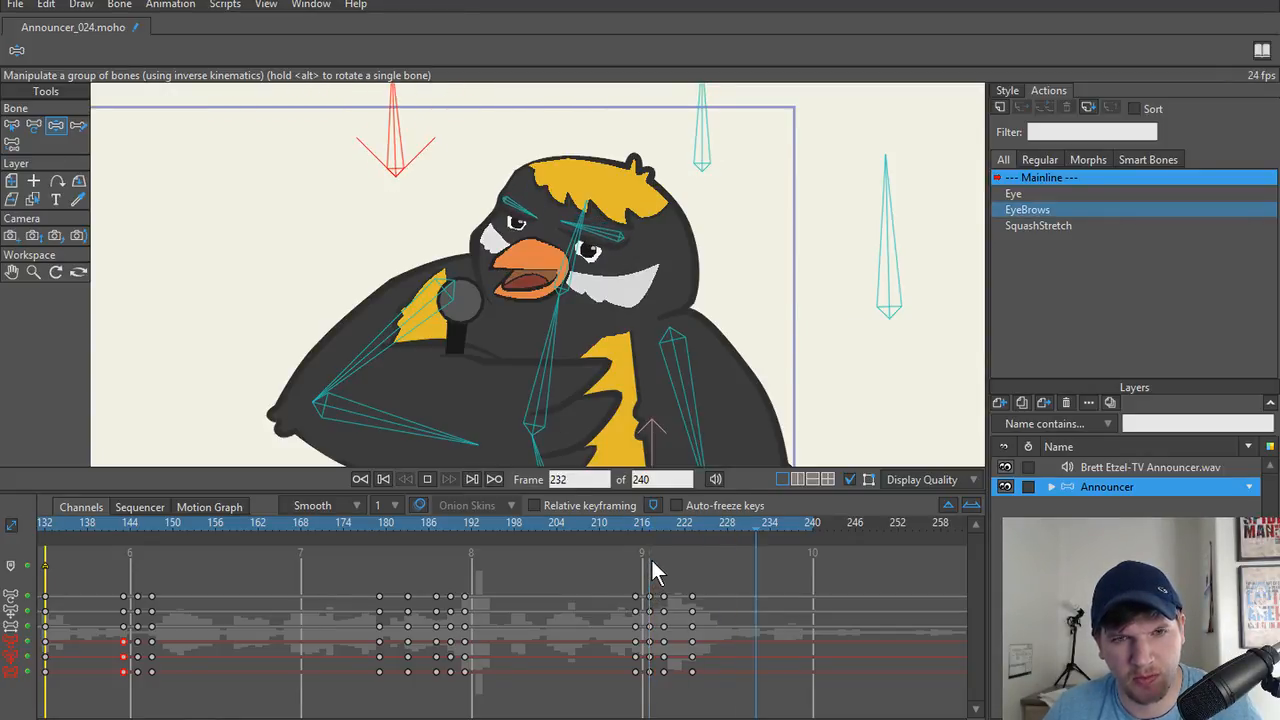
key(space)
mouse_move(648, 525)
mouse_down()
mouse_move(457, 526)
mouse_move(652, 538)
mouse_up()
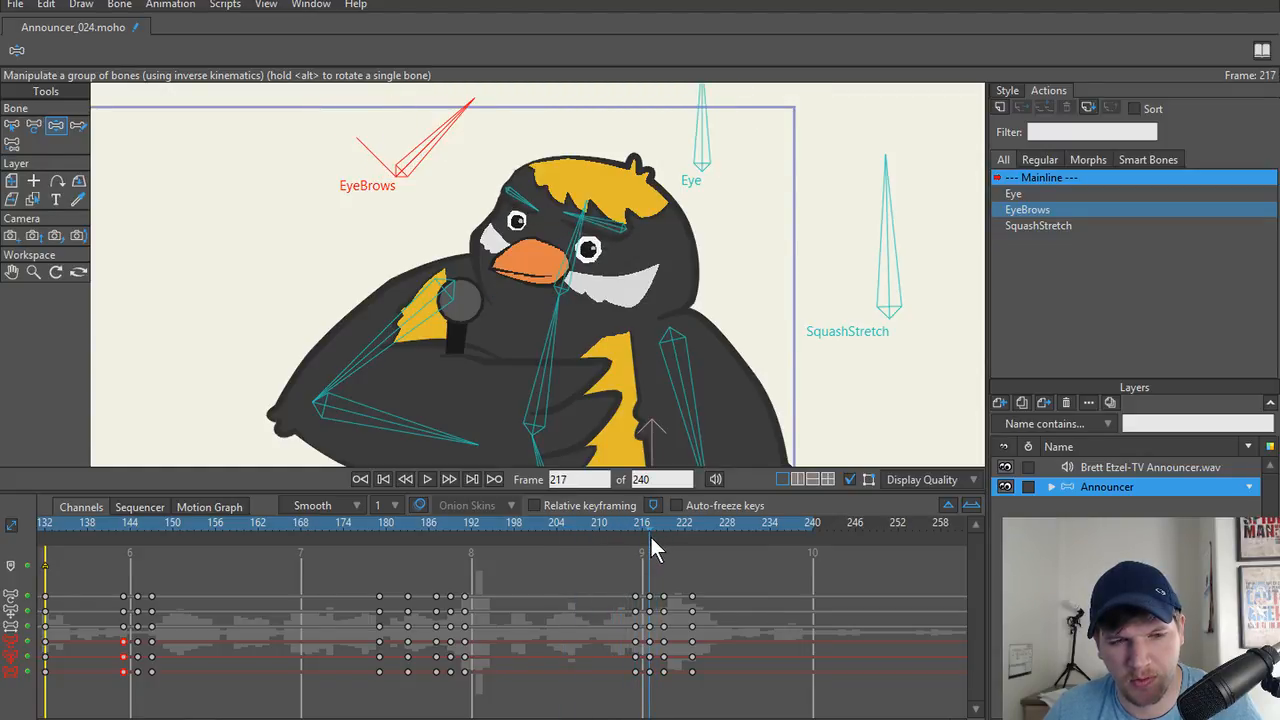
Copy the EyeBrows bone's angry-pose keyframe from frame 217 to frame 219.
click(649, 642)
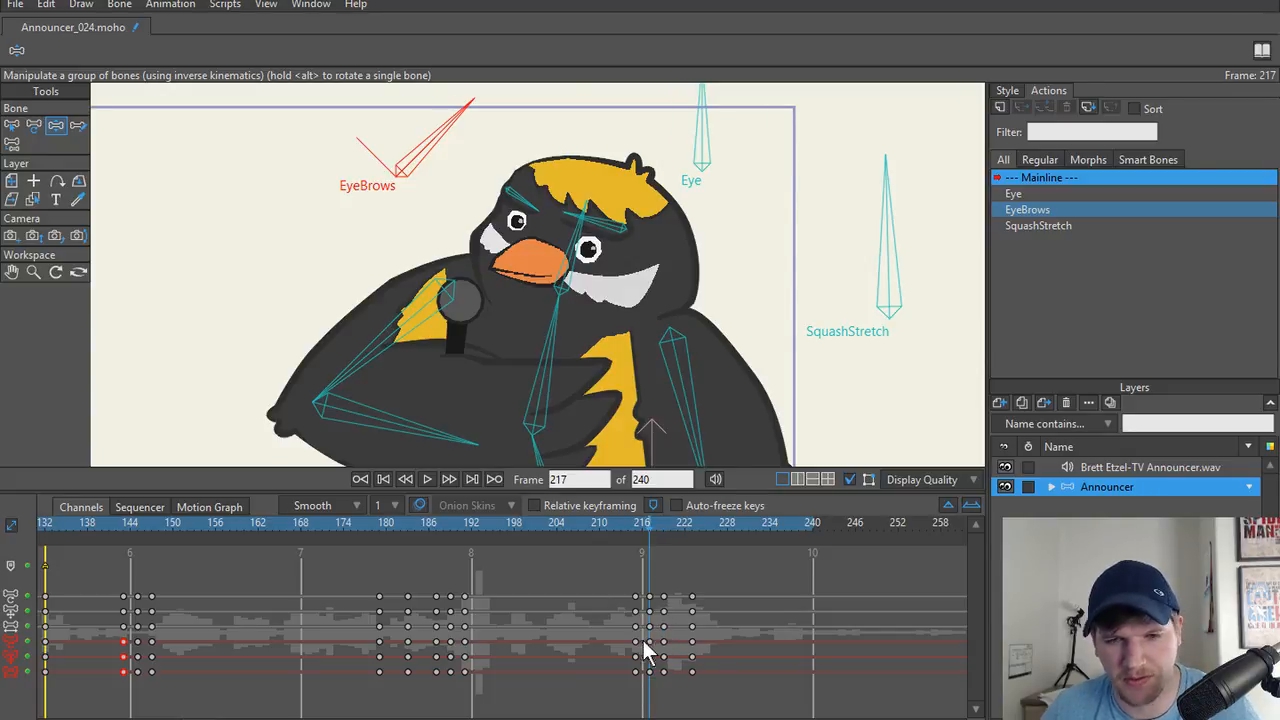
click(668, 523)
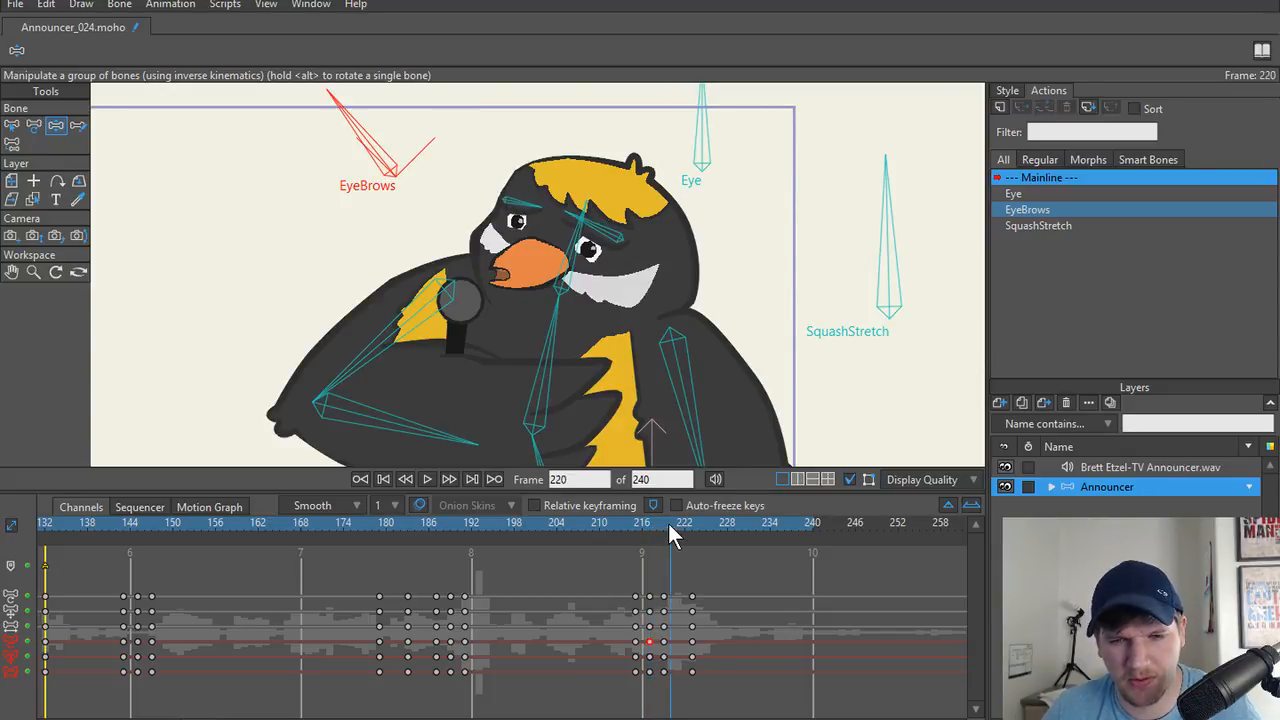
key(space)
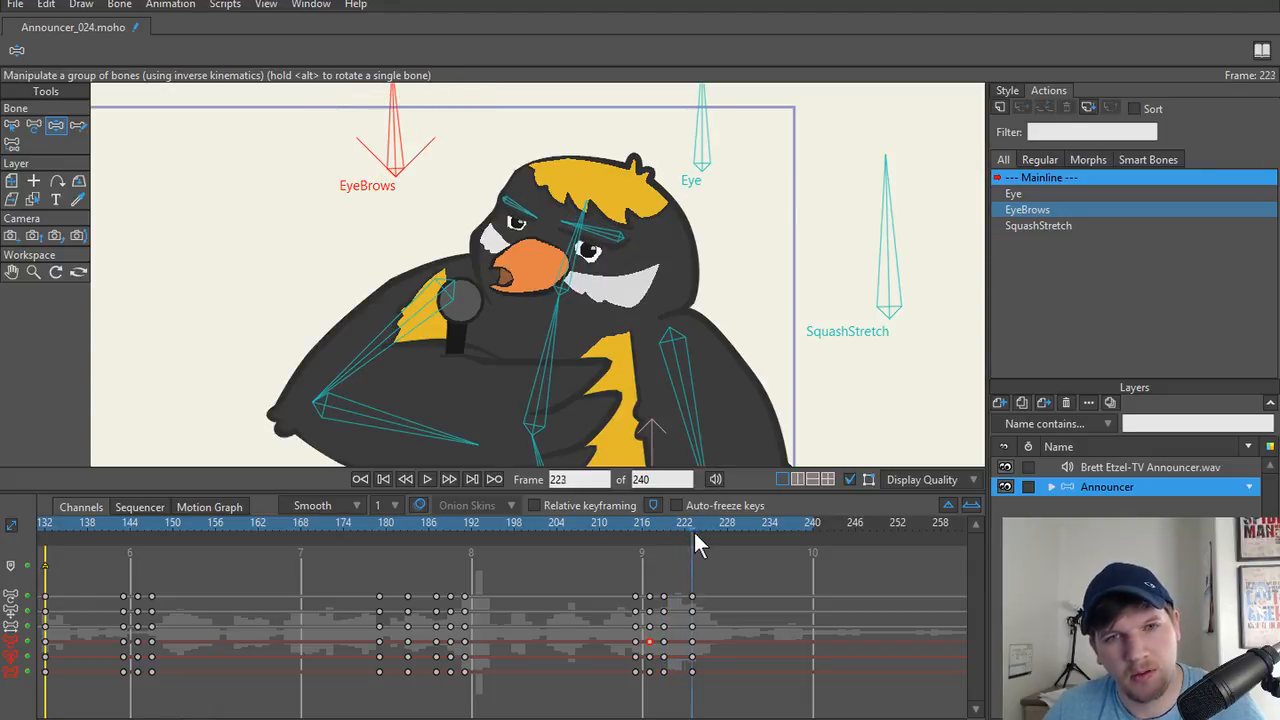
click(324, 523)
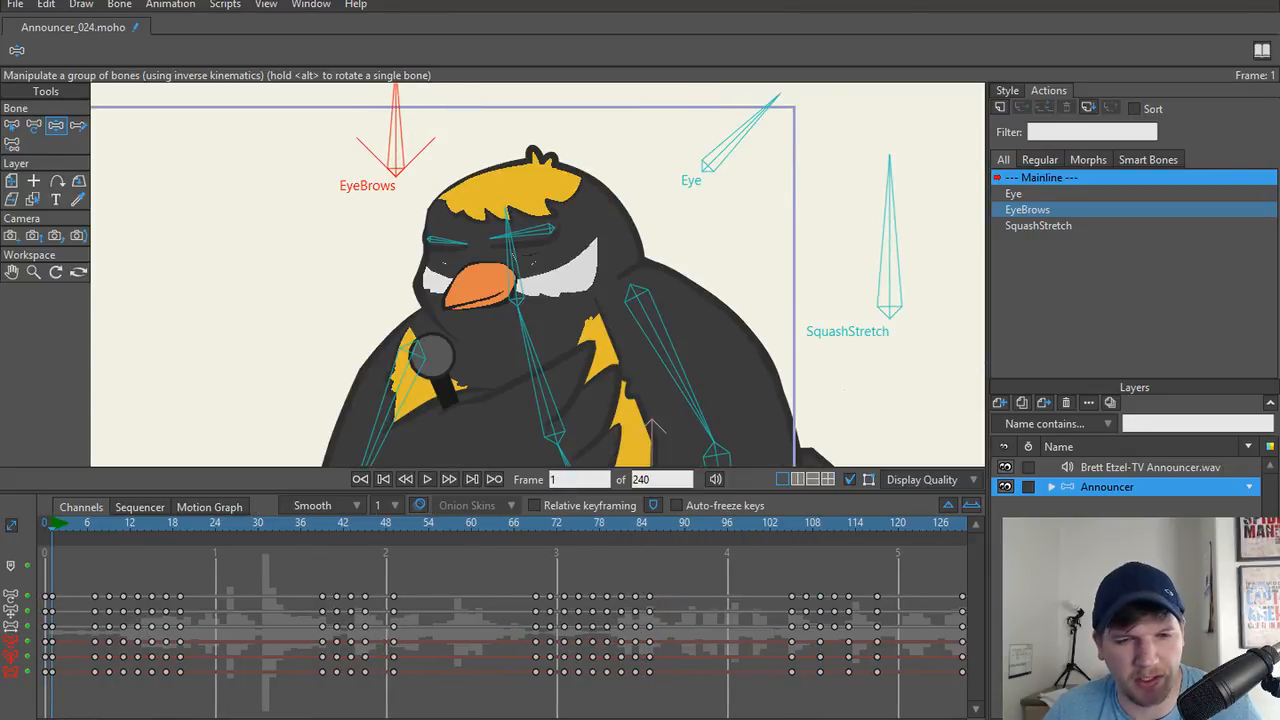
drag(140, 719, 293, 719)
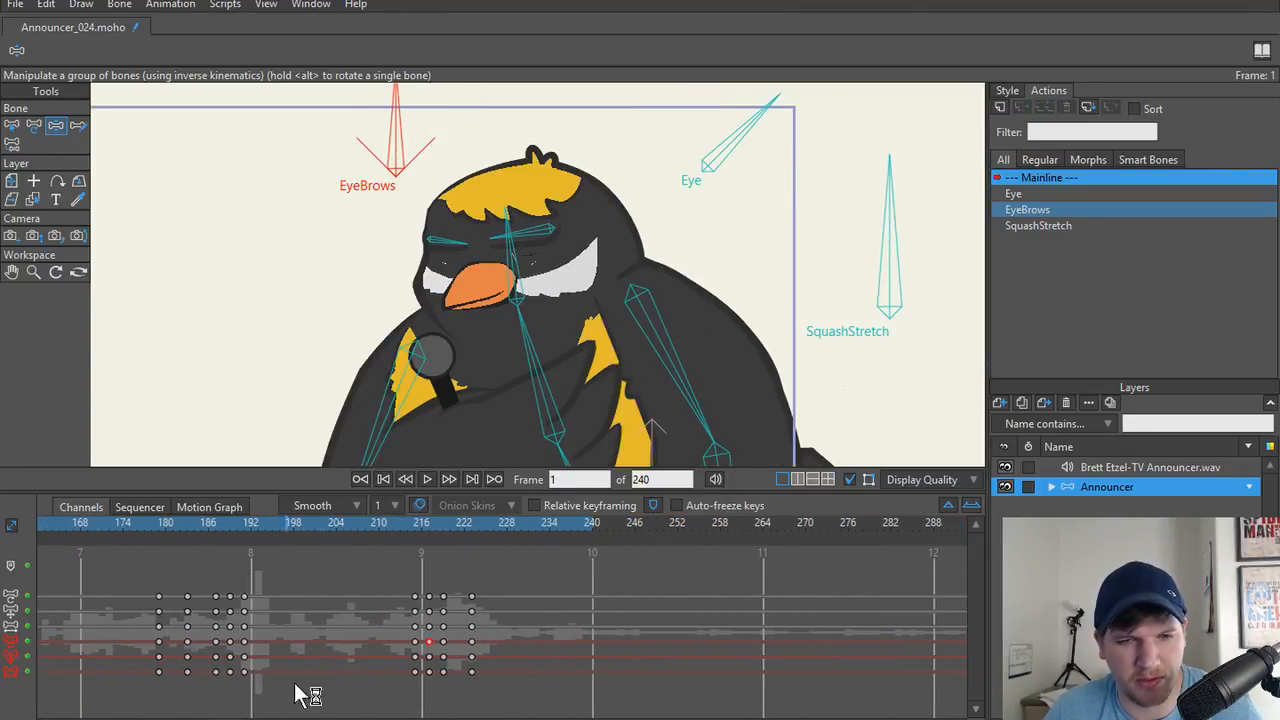
drag(421, 521, 448, 521)
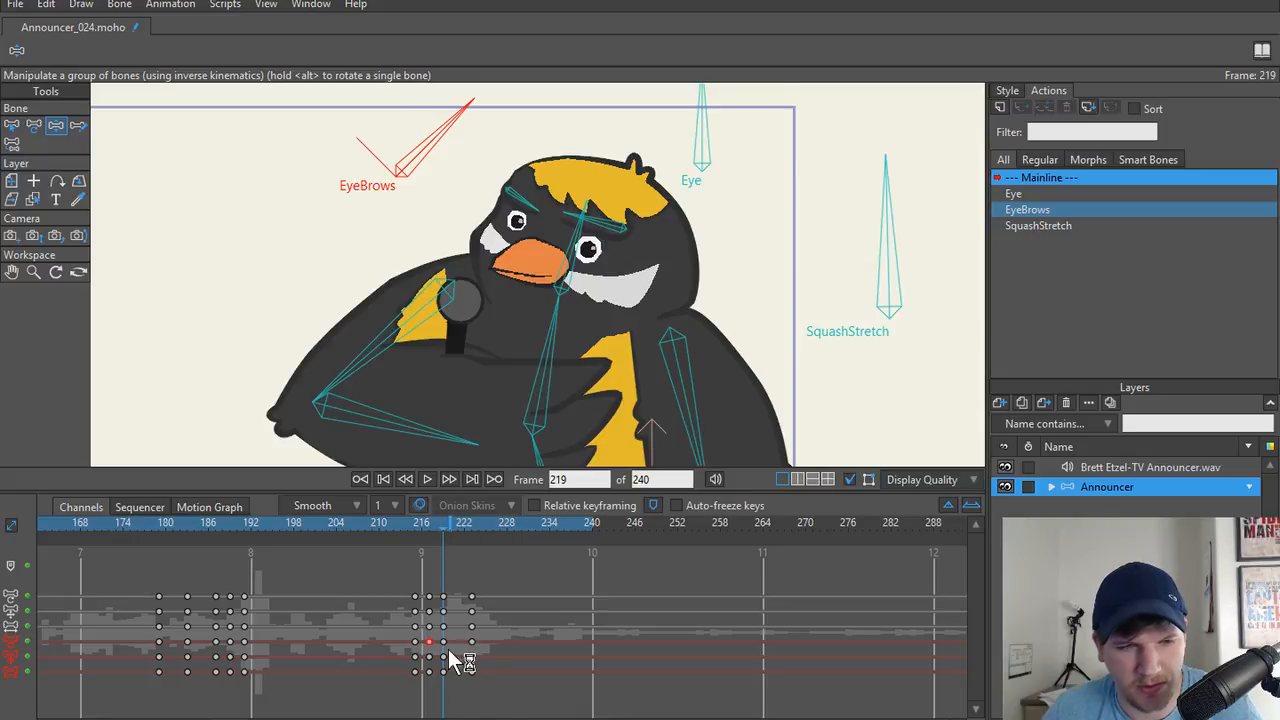
Select the Eye bone together with EyeBrows and copy both bones' keyframes from frame 219 to frame 221.
key(b)
shift+click(701, 152)
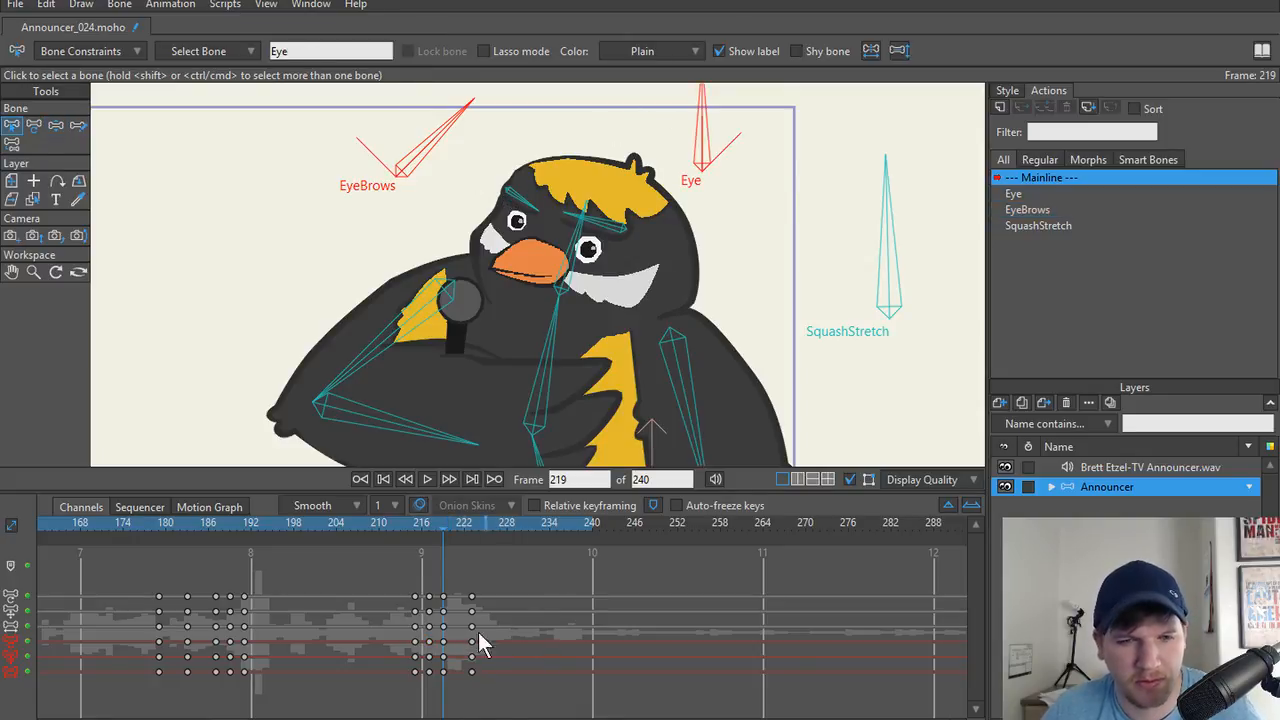
drag(438, 634, 455, 716)
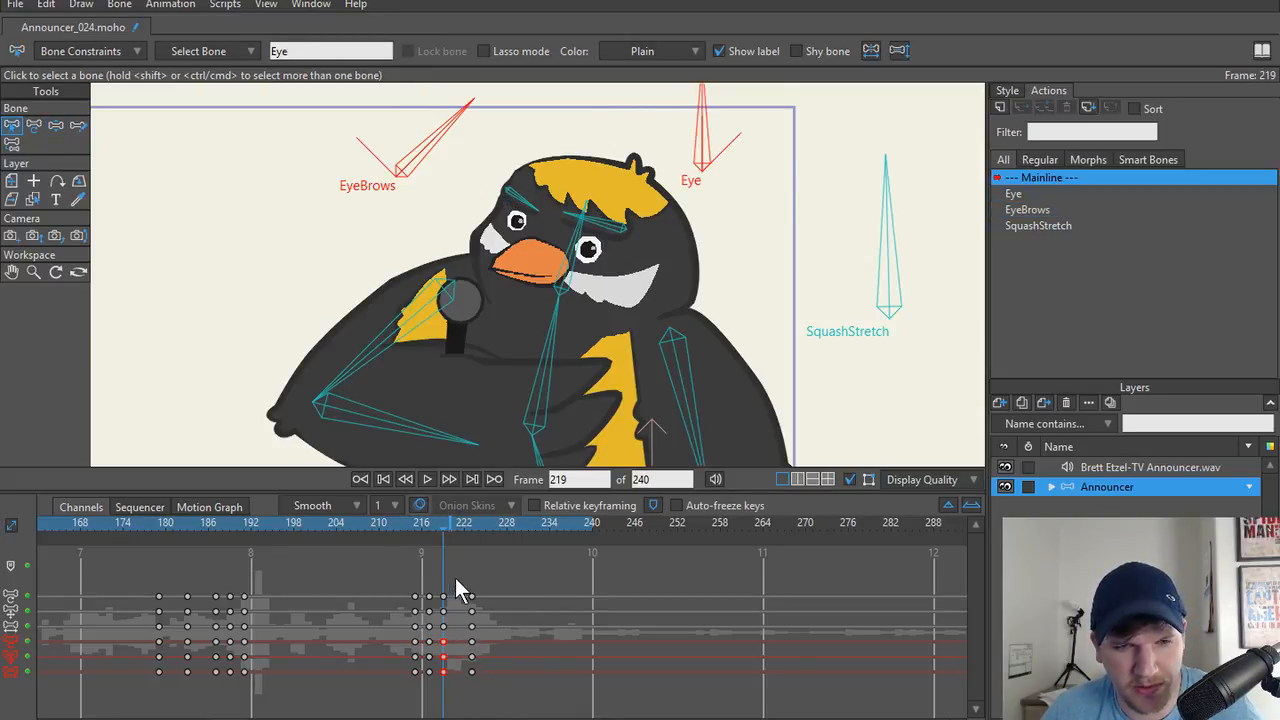
key(period)
key(period)
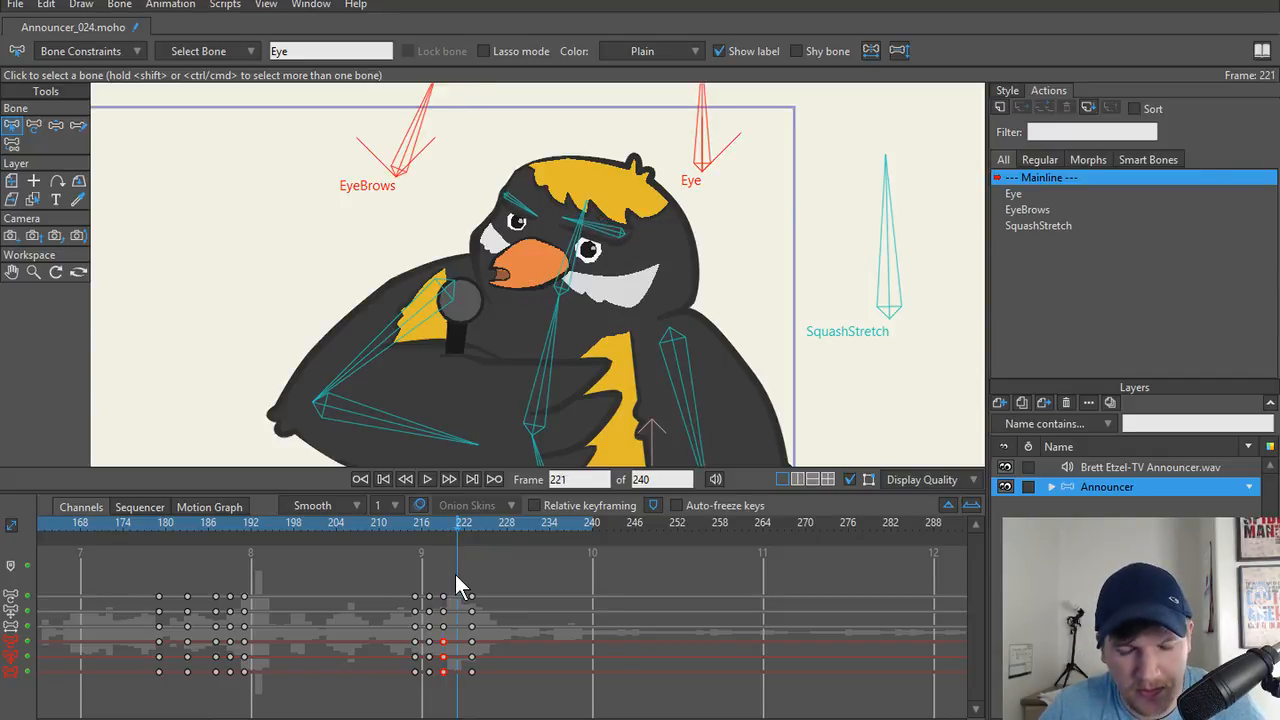
key(ctrl+v)
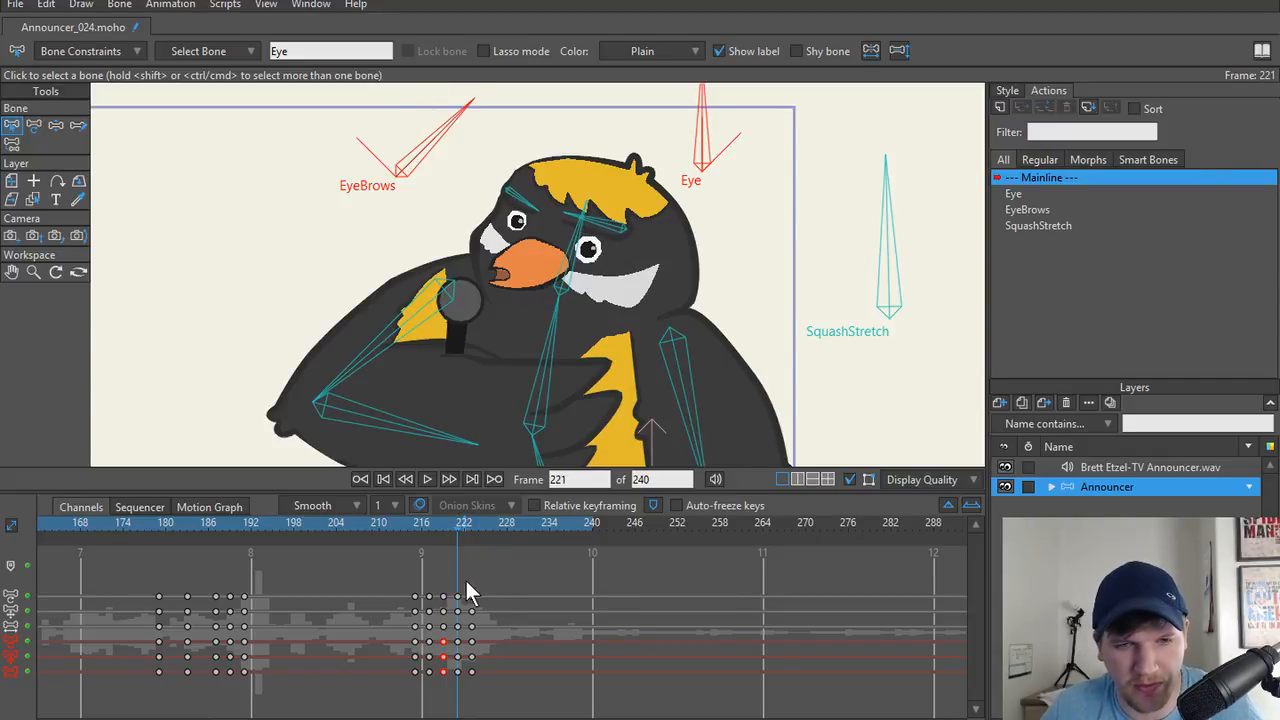
drag(465, 581, 481, 714)
drag(472, 596, 486, 596)
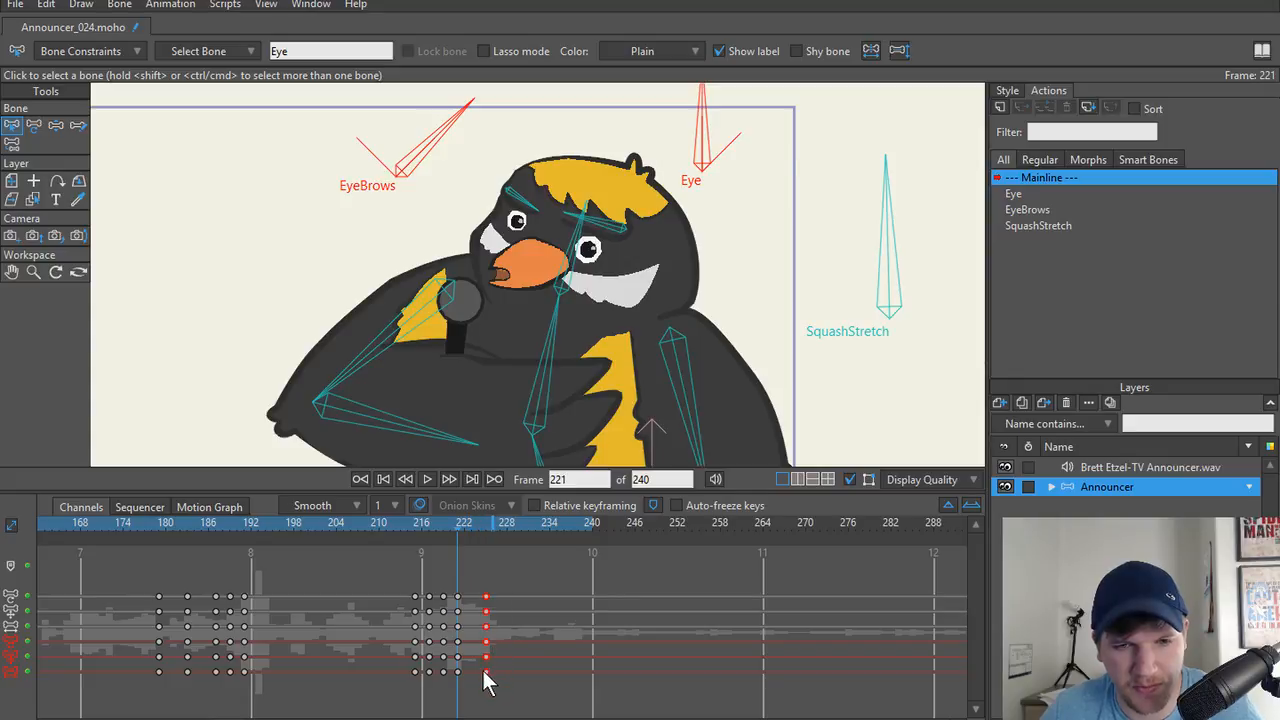
click(473, 640)
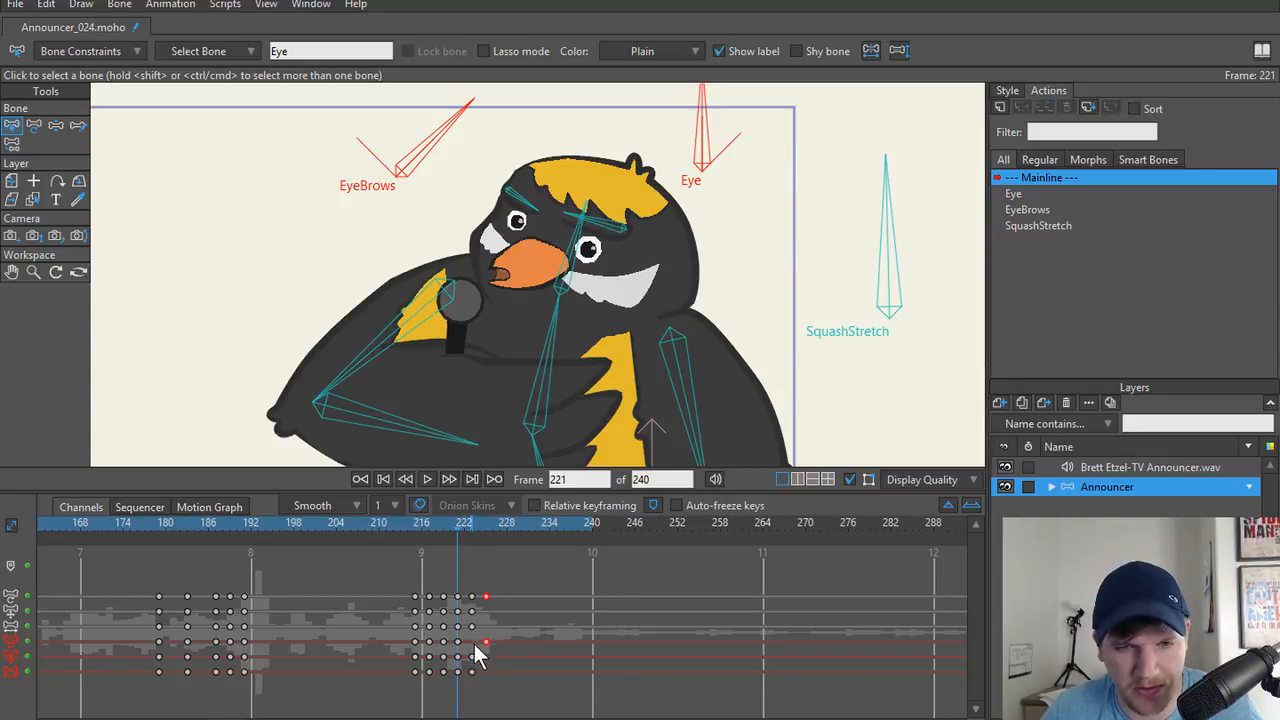
Move only the selected Eye and EyeBrows bones' keyframes from frame 223 to frame 225.
drag(466, 634, 477, 684)
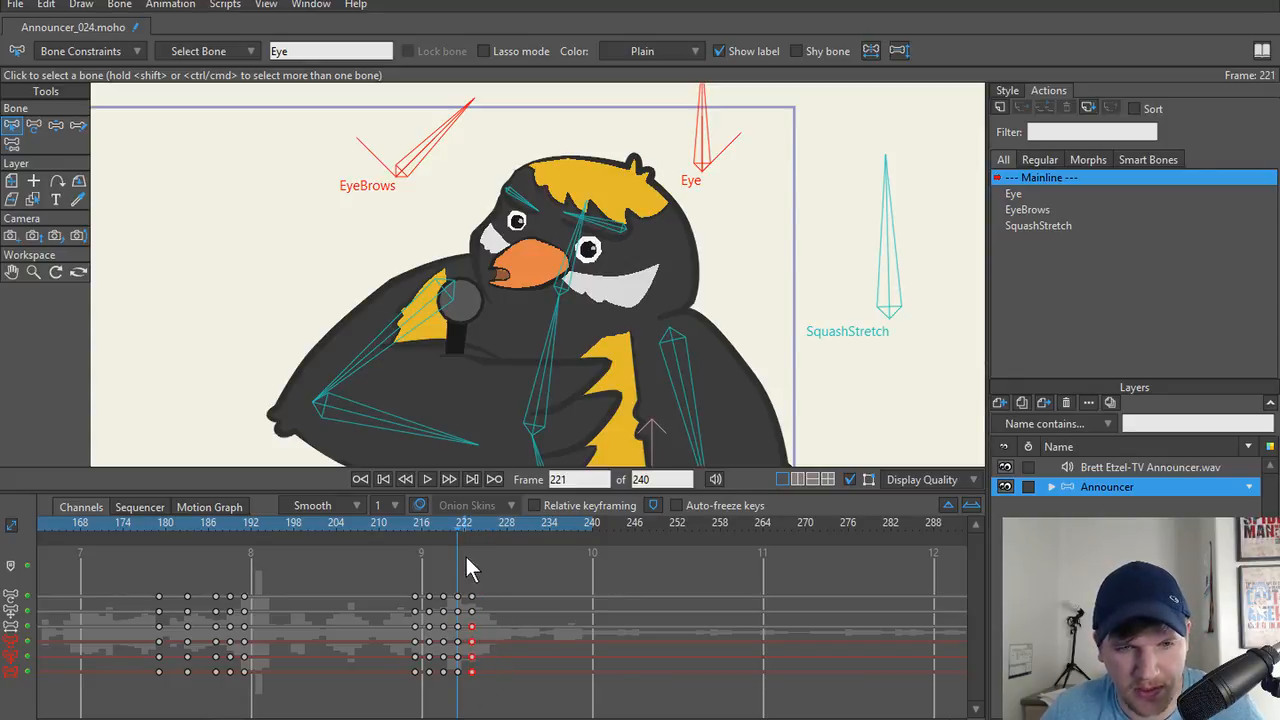
click(472, 656)
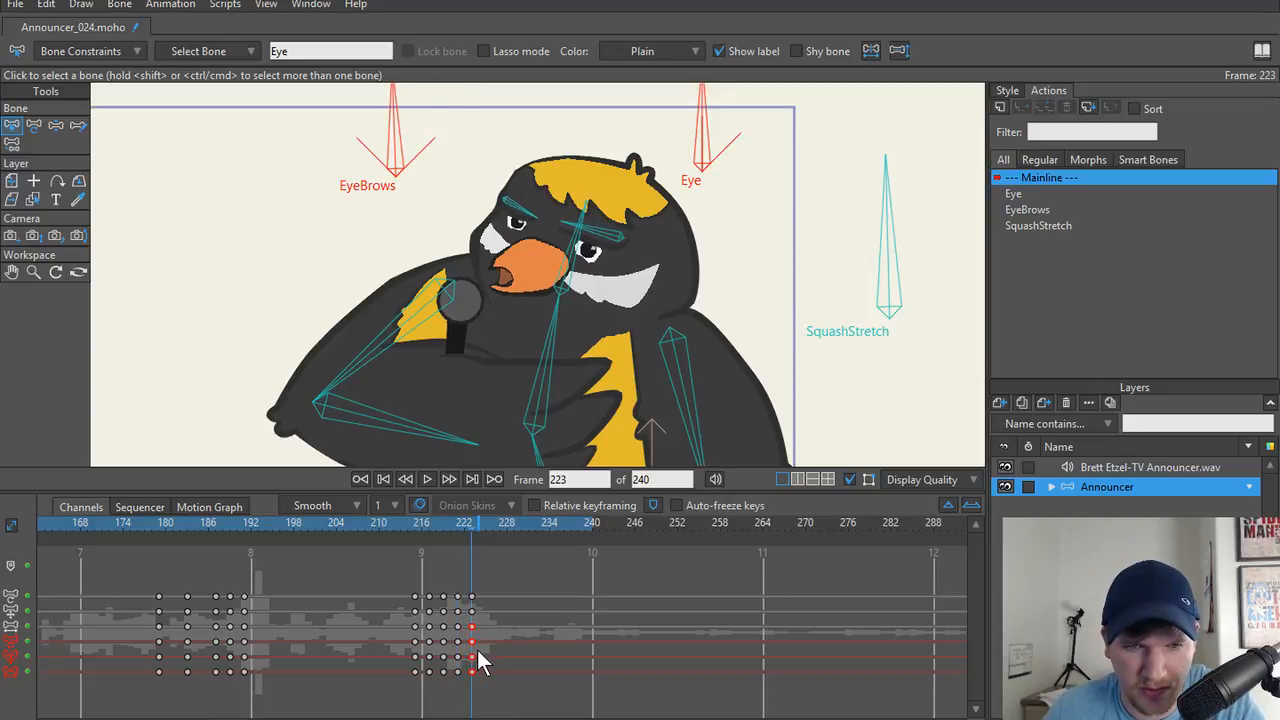
key(Right)
key(Left)
key(Left)
key(Left)
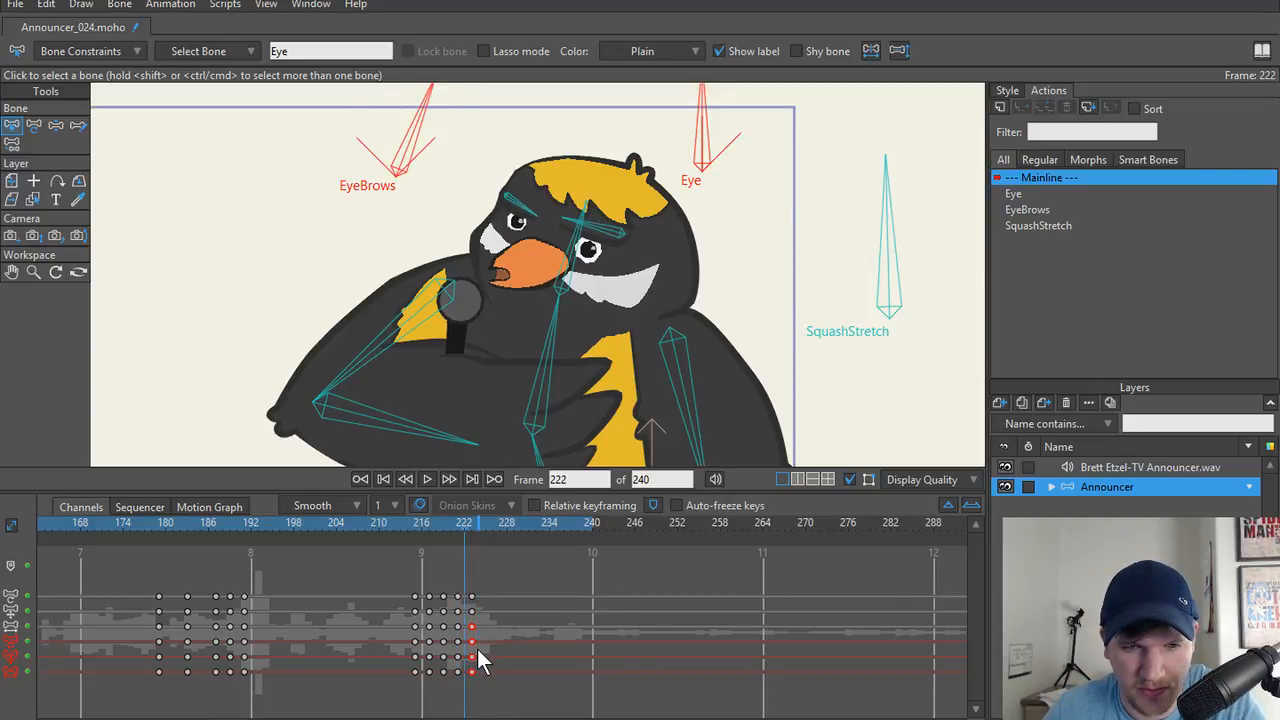
key(Right)
key(Right)
key(Right)
key(Right)
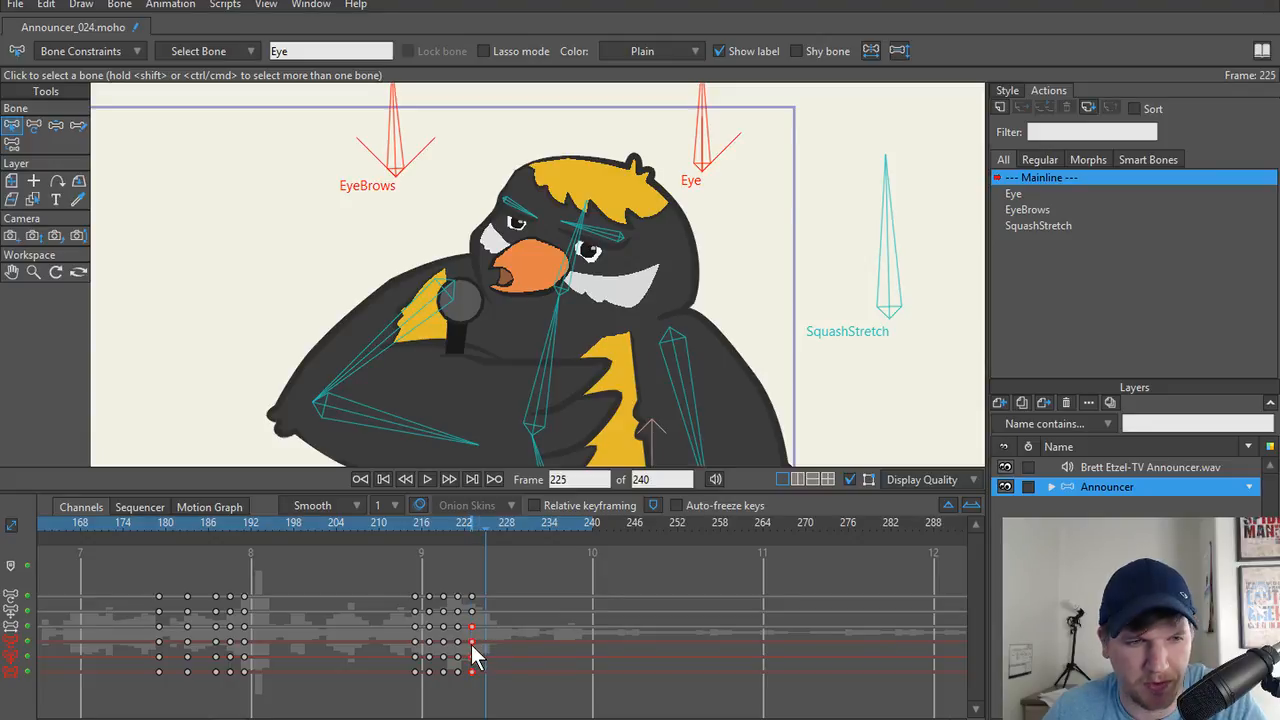
drag(471, 644, 483, 643)
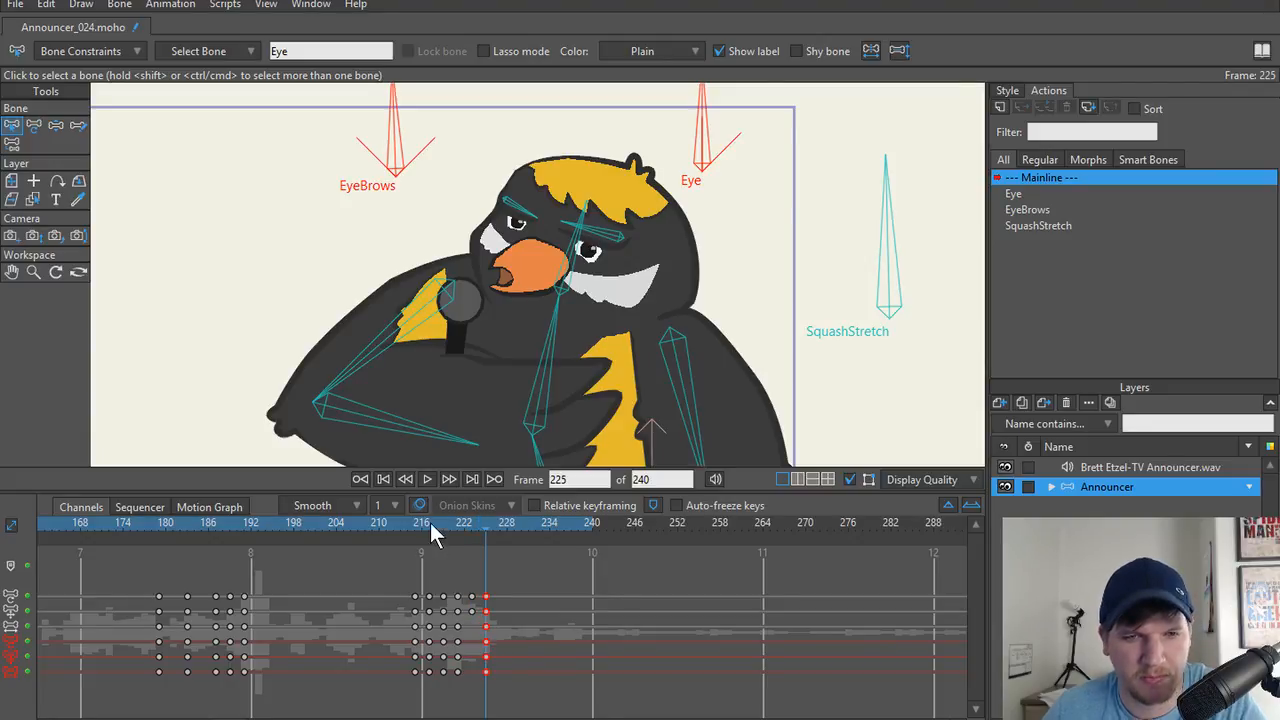
Play the opening section of the animation to review it, and return to frame 0.
click(137, 522)
key(space)
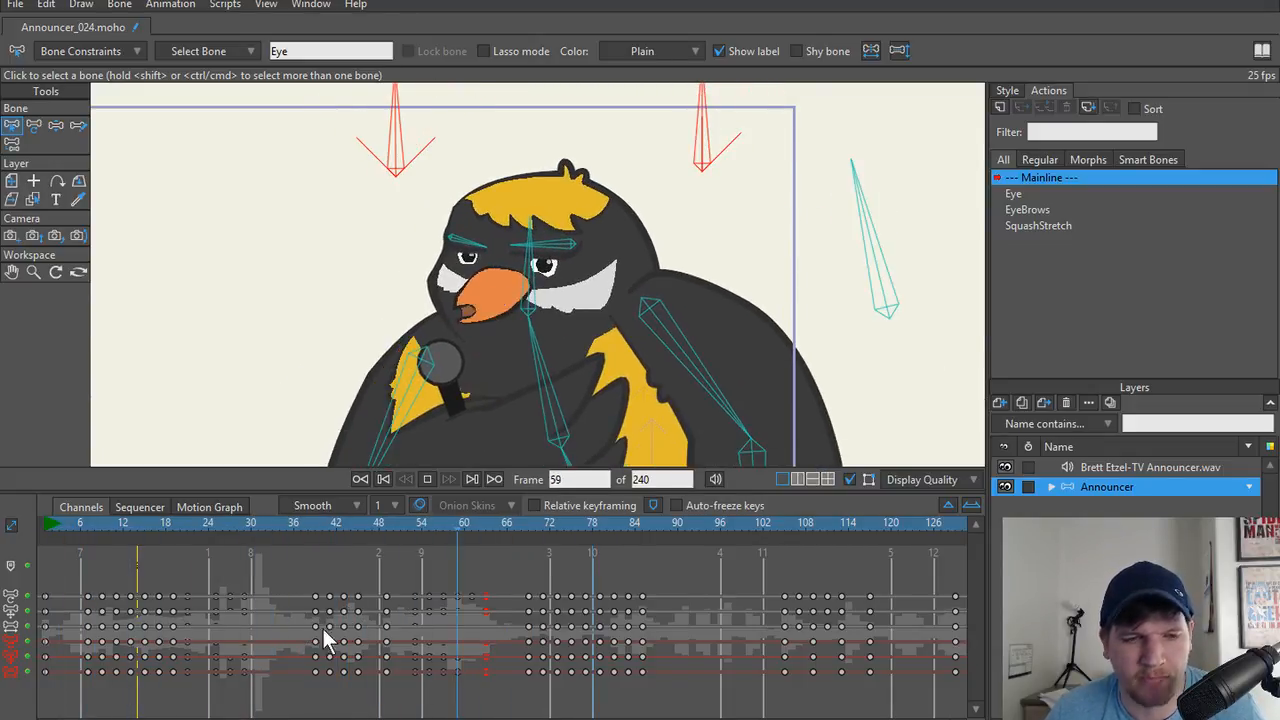
key(space)
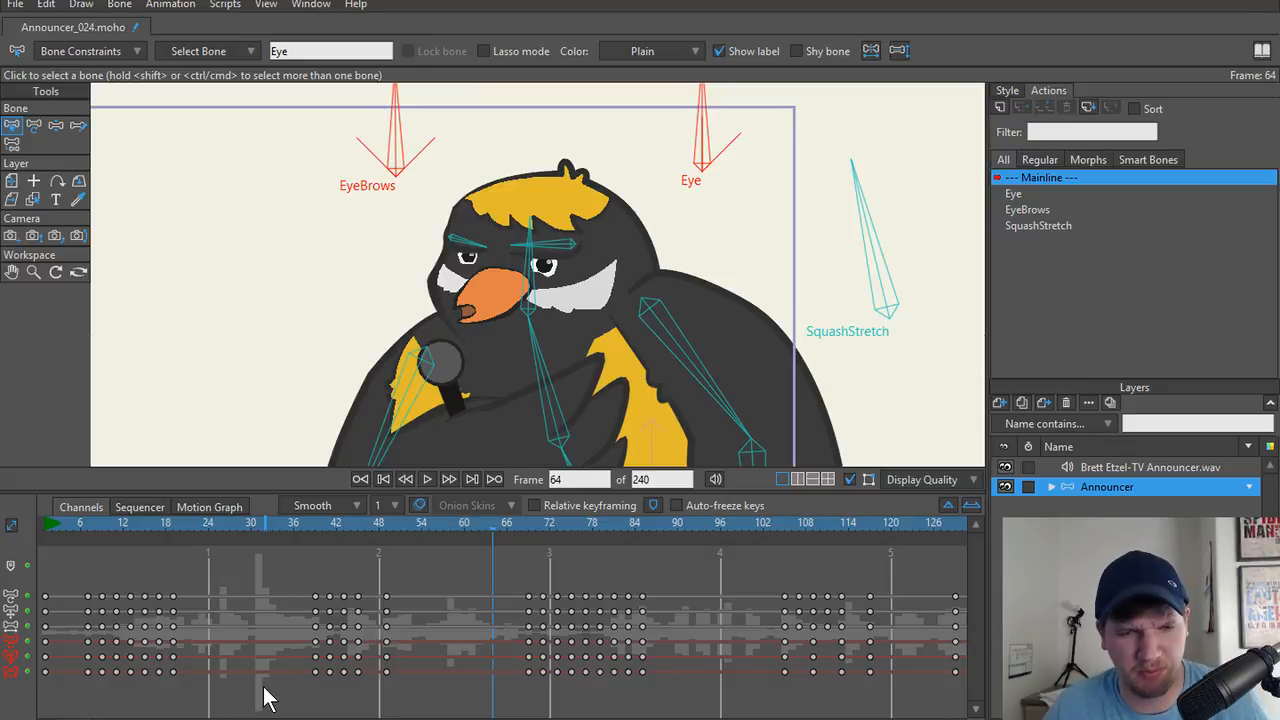
click(382, 479)
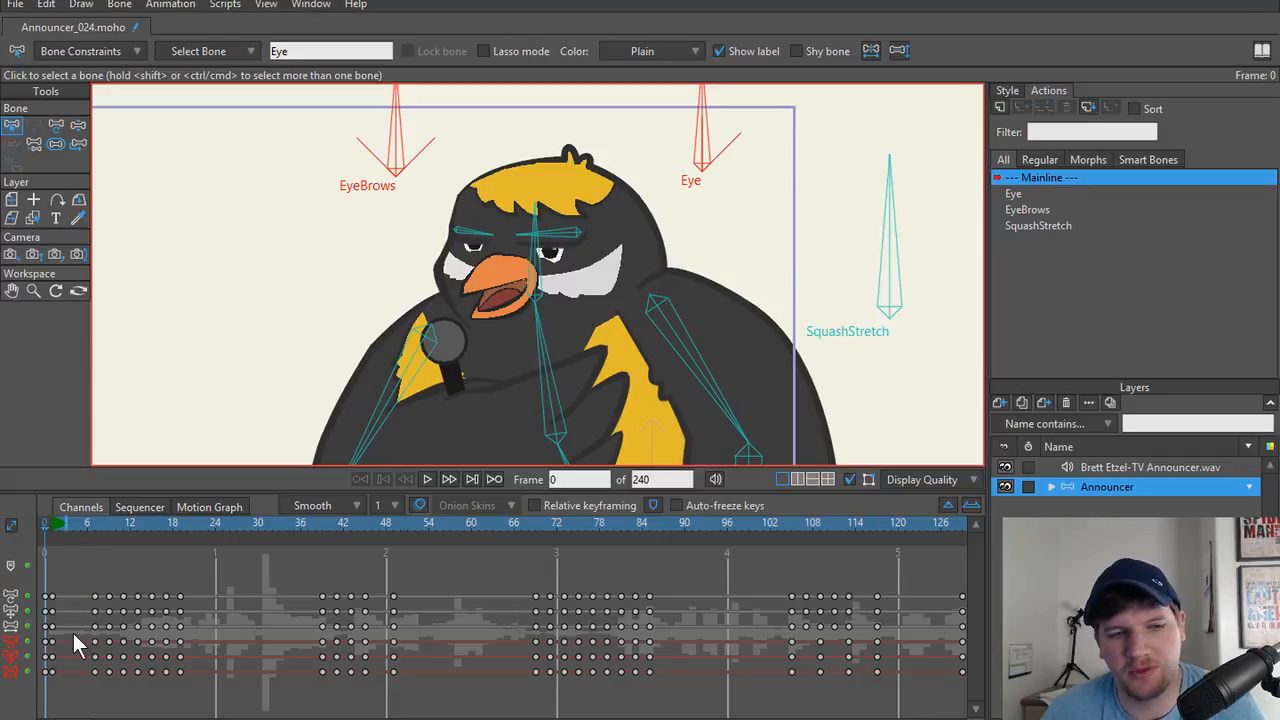
click(12, 568)
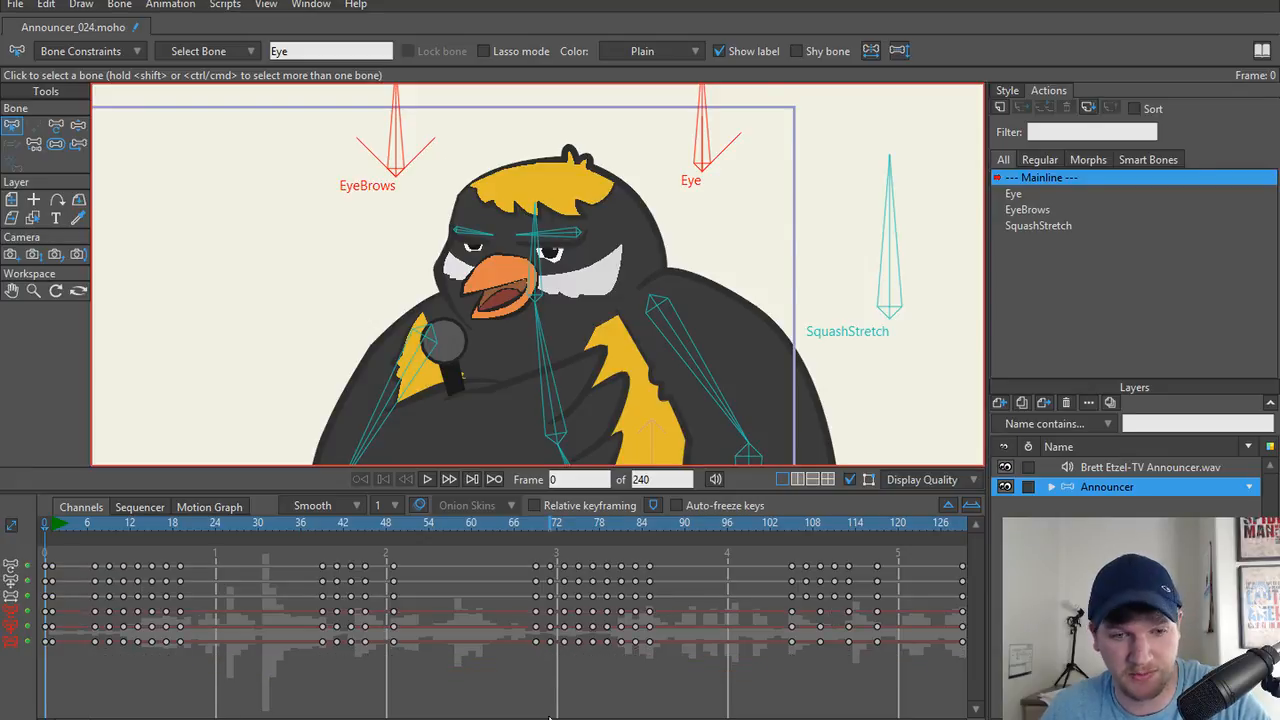
Deselect all bones, play the animation from frame 1, and replay and scrub the section around the blink at frame 143.
click(50, 545)
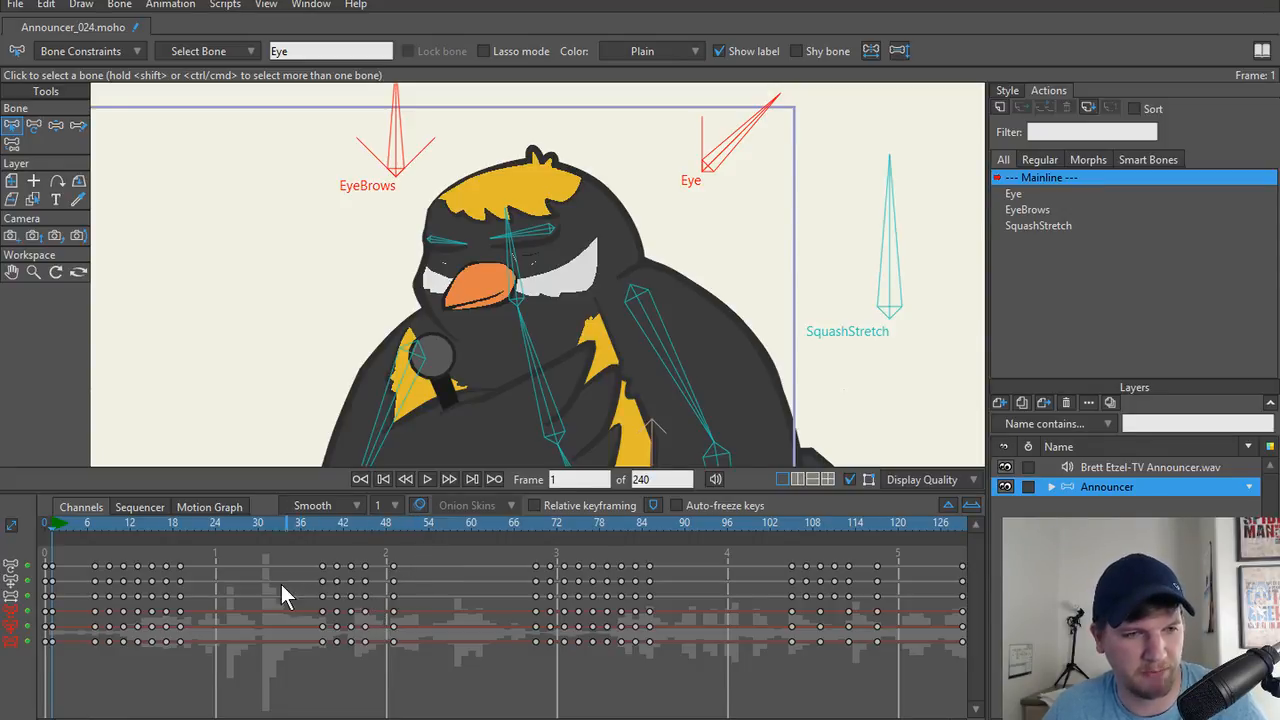
click(228, 392)
key(space)
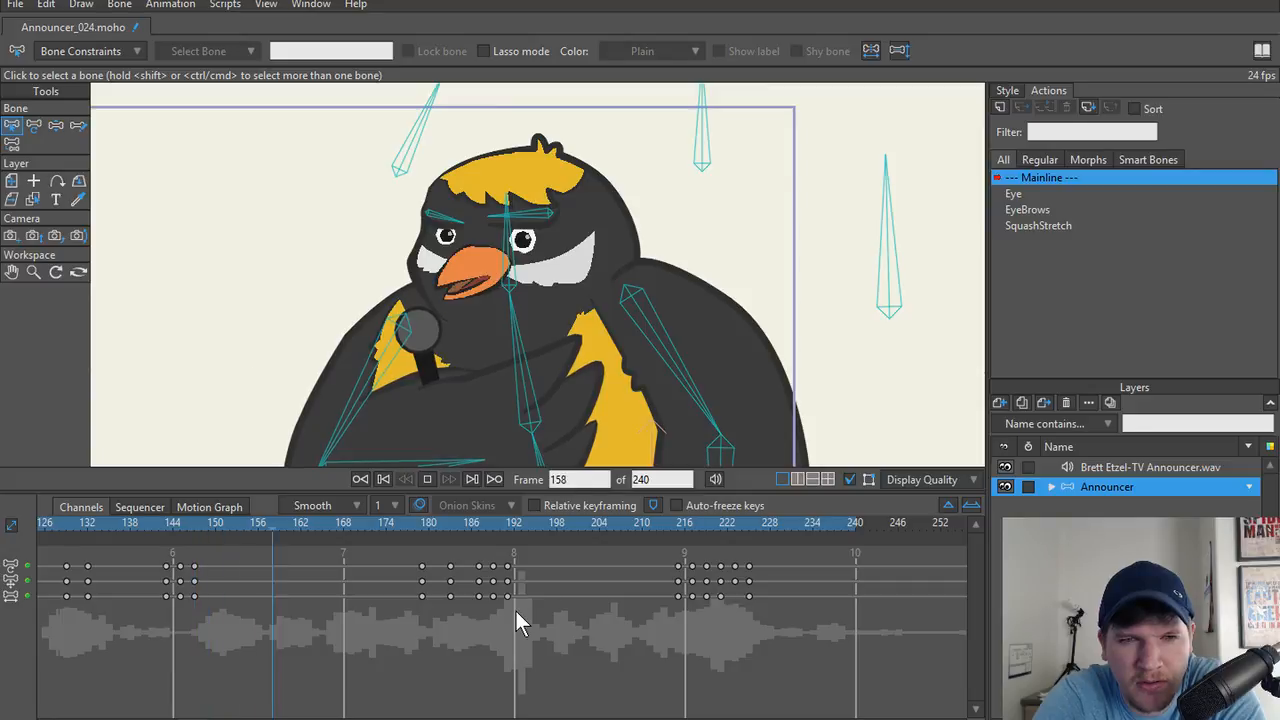
key(space)
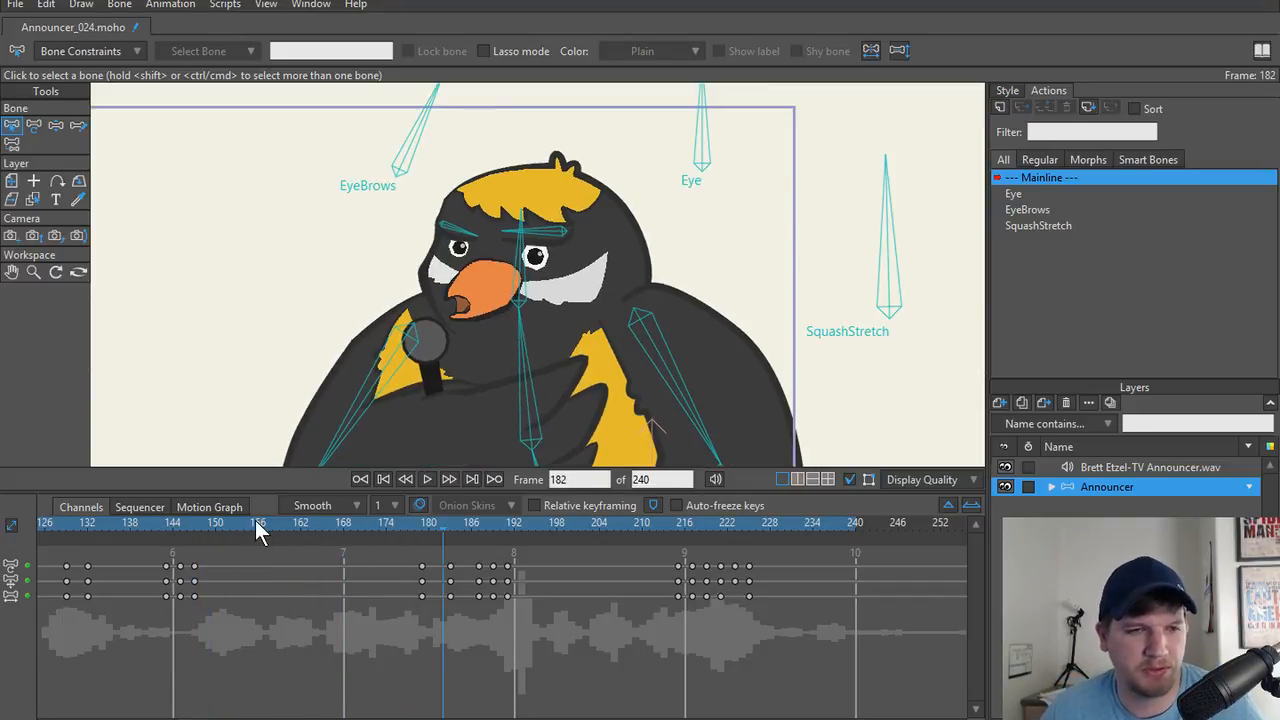
drag(256, 525, 193, 530)
key(space)
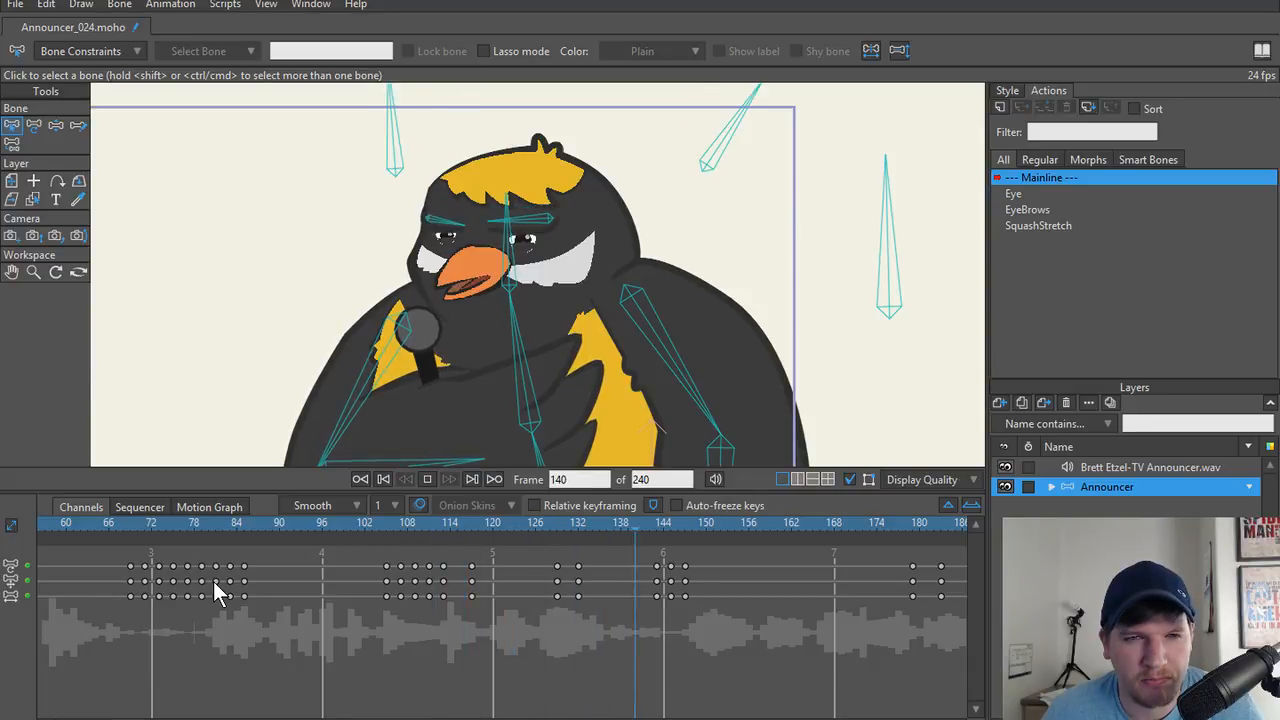
key(space)
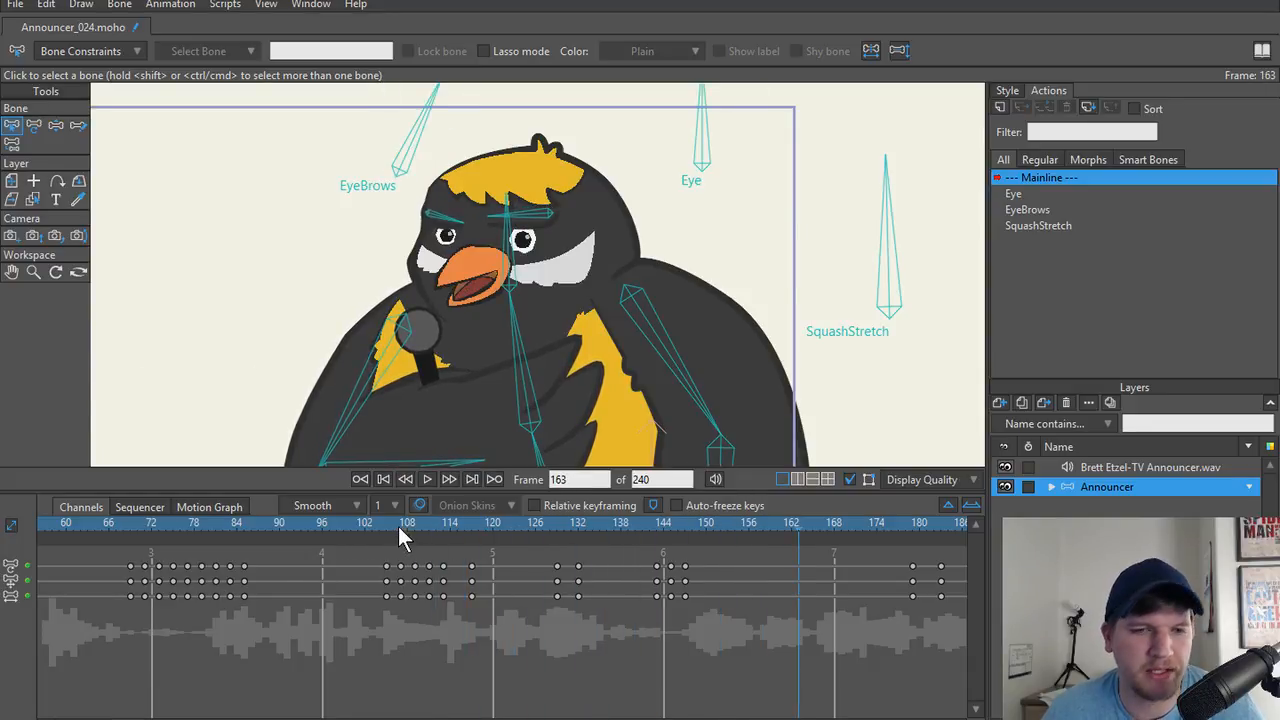
drag(381, 522, 658, 545)
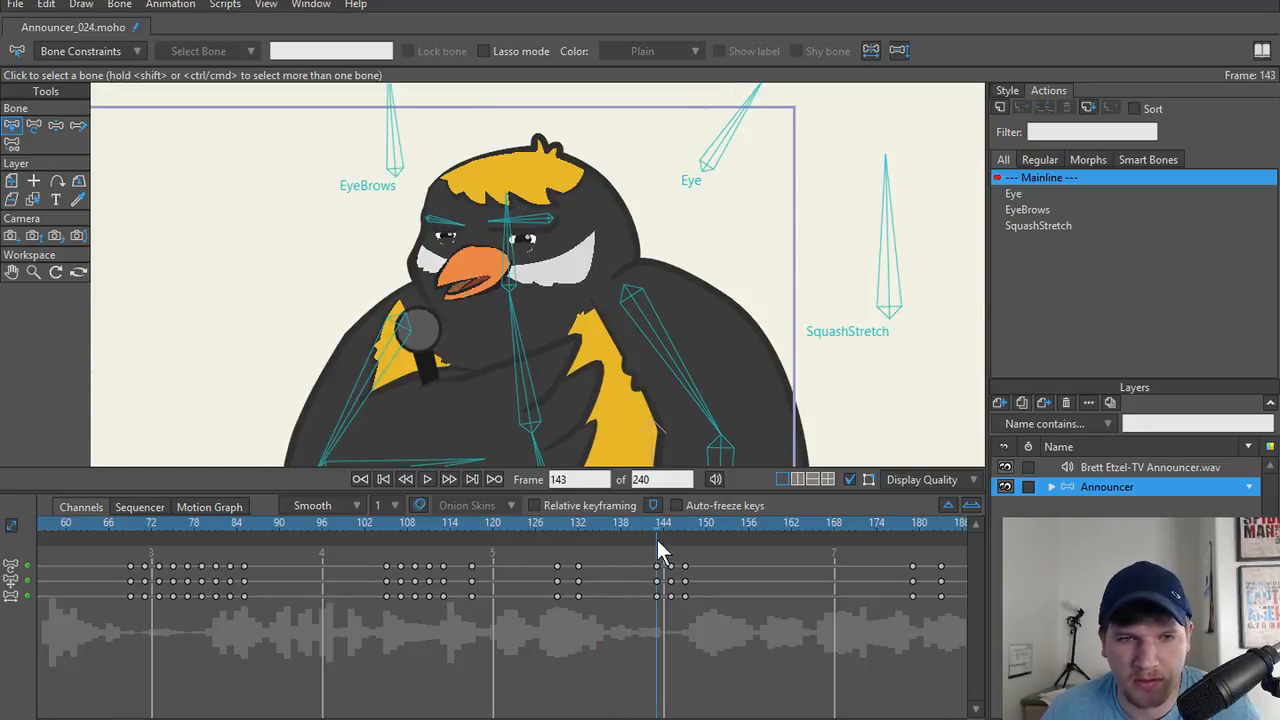
Select the Eye and EyeBrows bones and delete their keyframes at frames 145 and 147.
click(714, 160)
shift+click(390, 160)
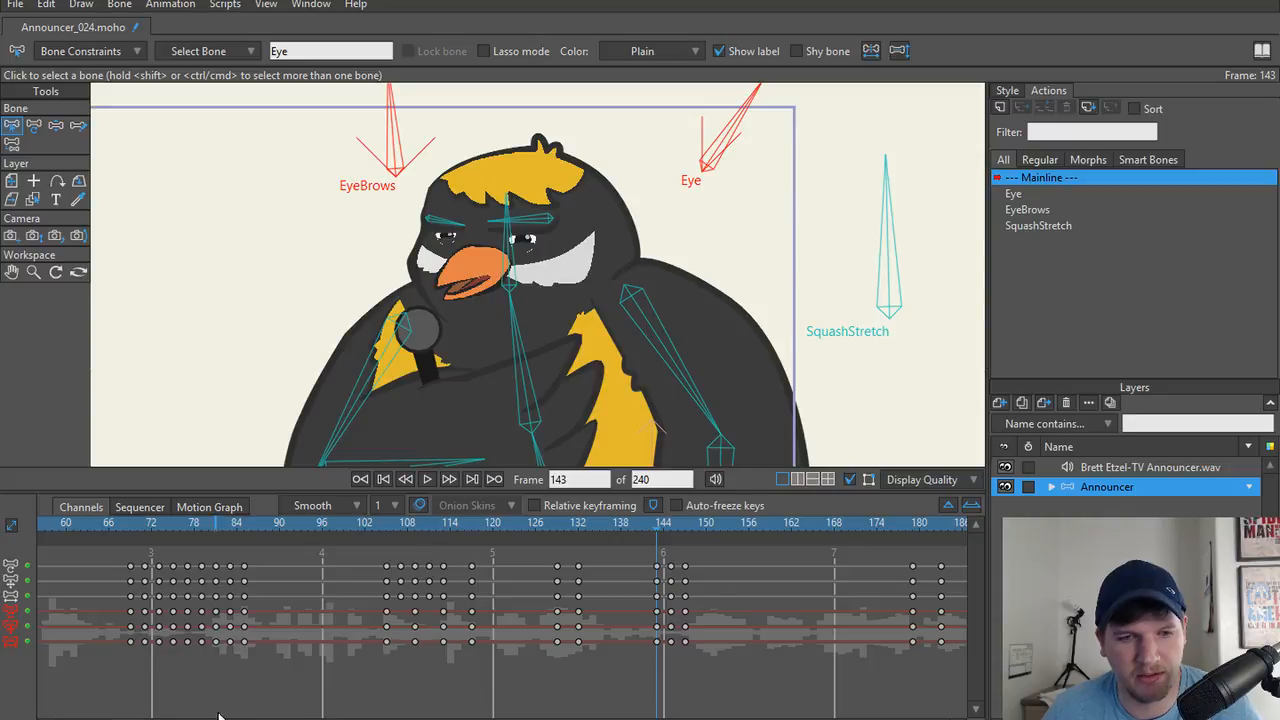
scroll(502, 617, right, 5)
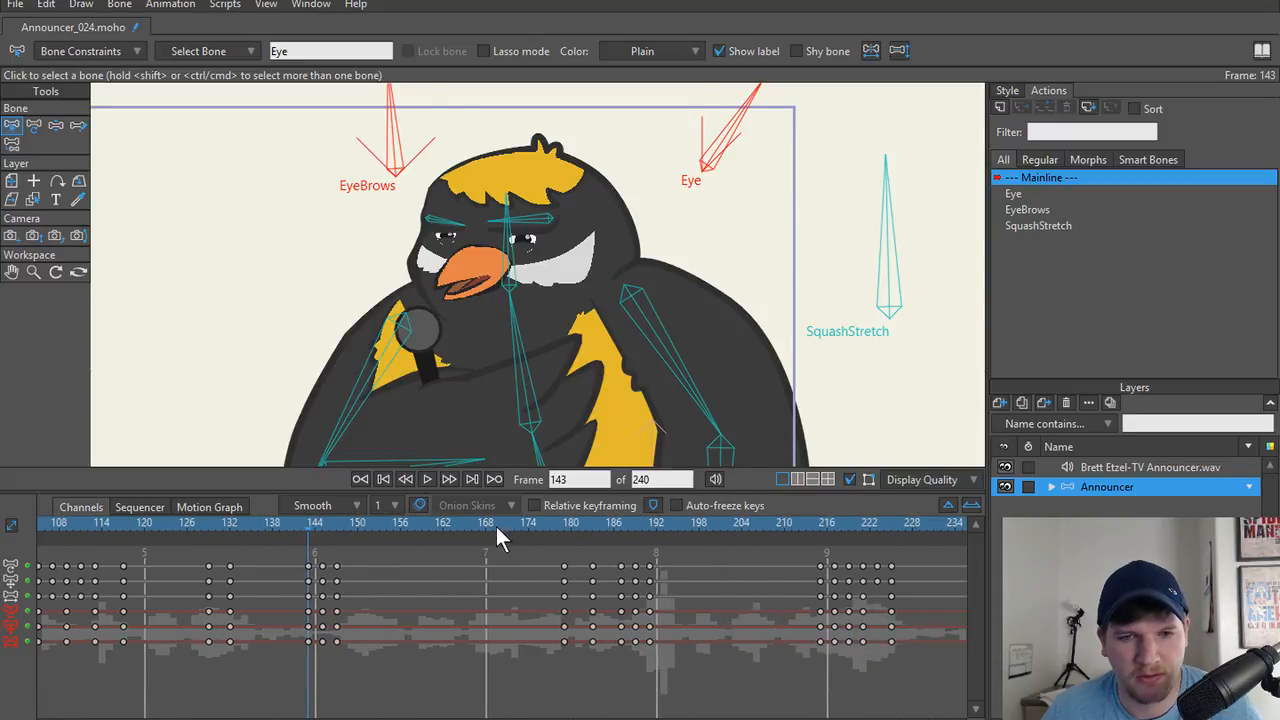
drag(497, 530, 490, 576)
click(309, 525)
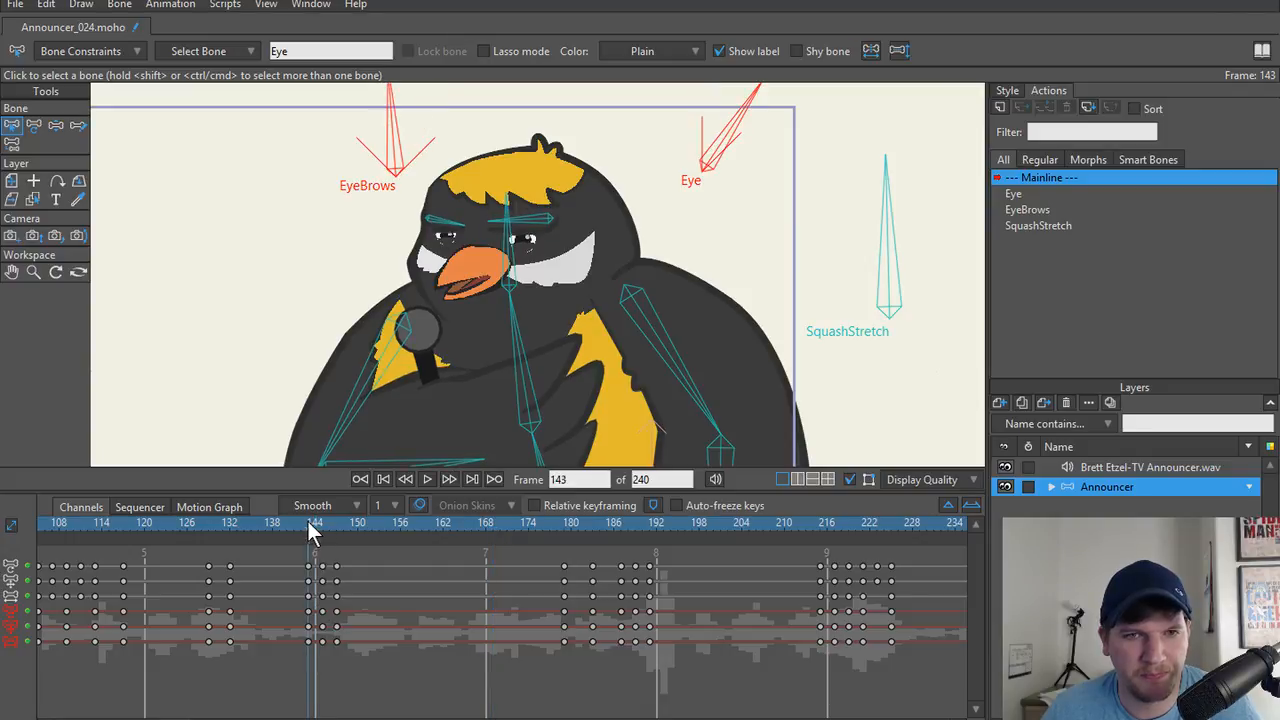
mouse_move(310, 524)
mouse_down()
mouse_move(342, 523)
mouse_move(320, 525)
mouse_up()
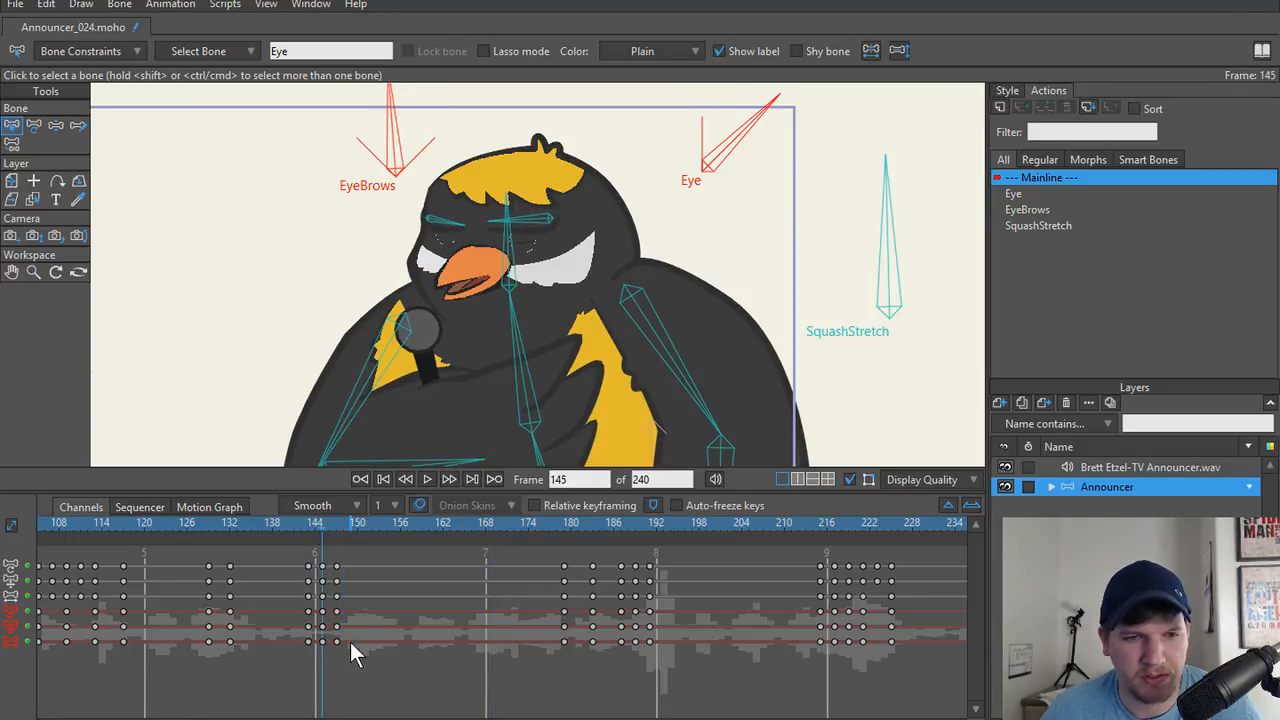
drag(333, 636, 321, 650)
key(Delete)
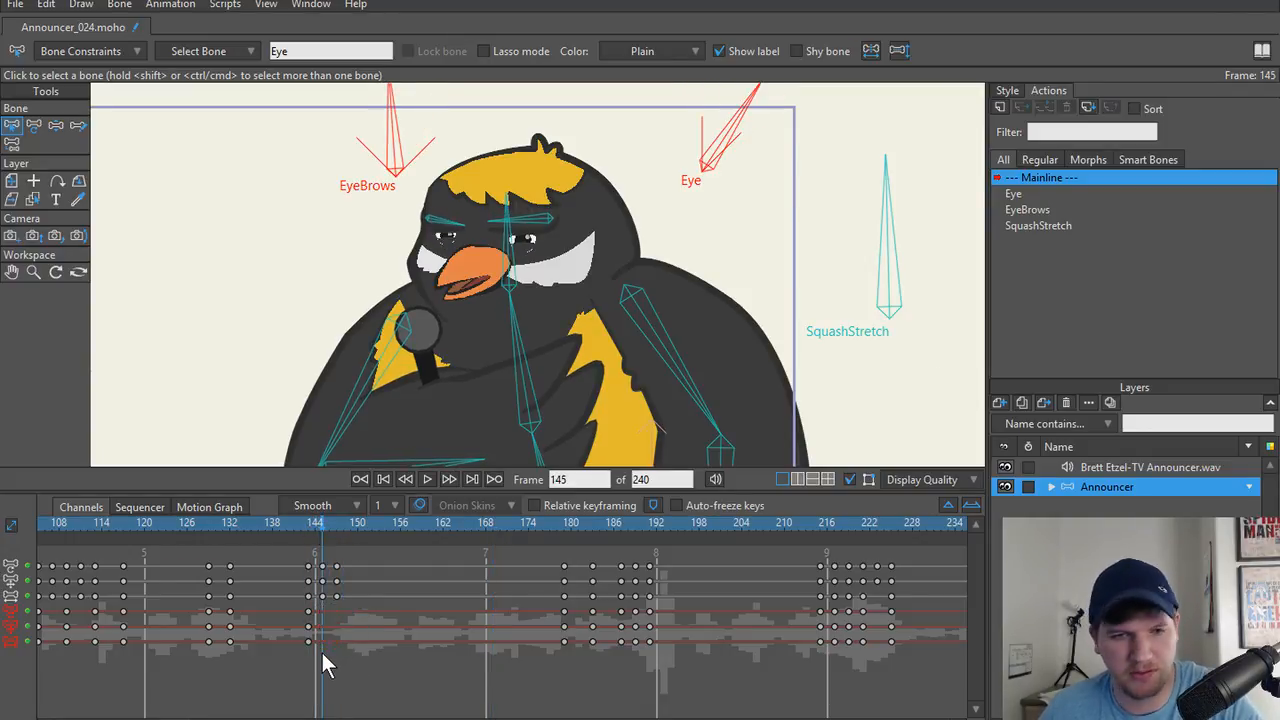
Copy the Eye and EyeBrows keyframes from frame 143 to frame 177 to hold the half-closed eyes.
drag(300, 605, 320, 694)
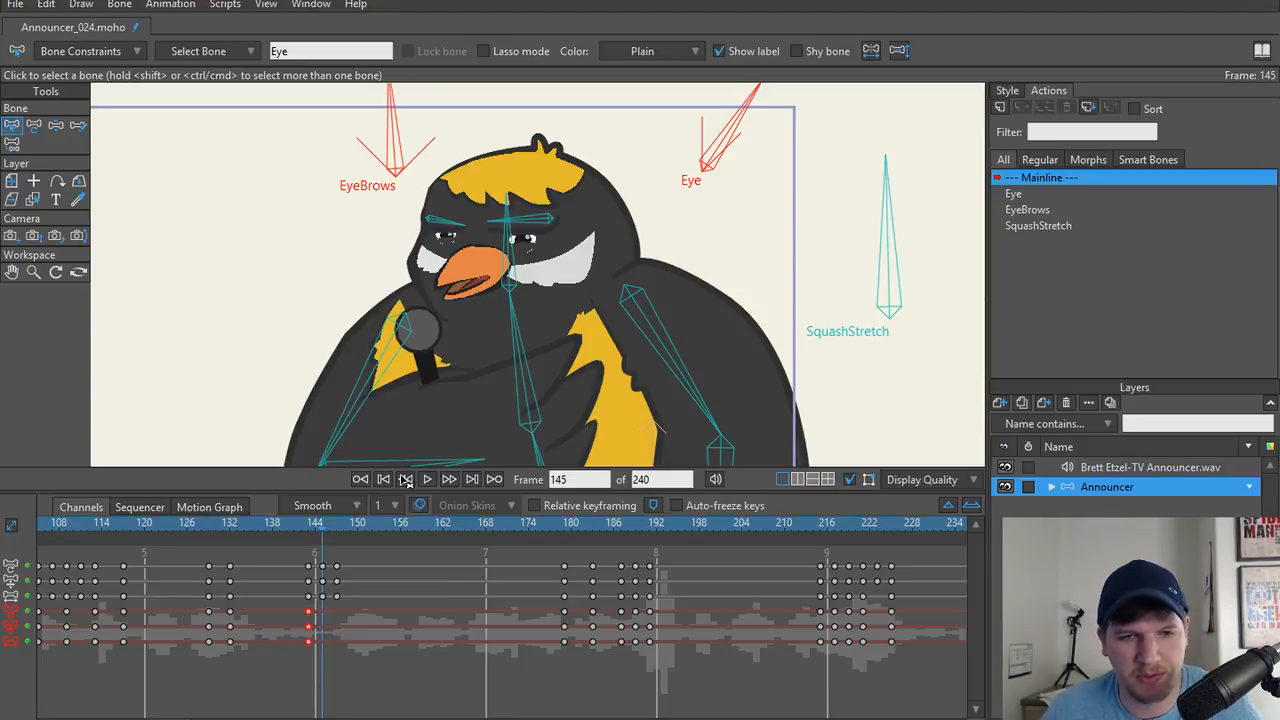
click(553, 525)
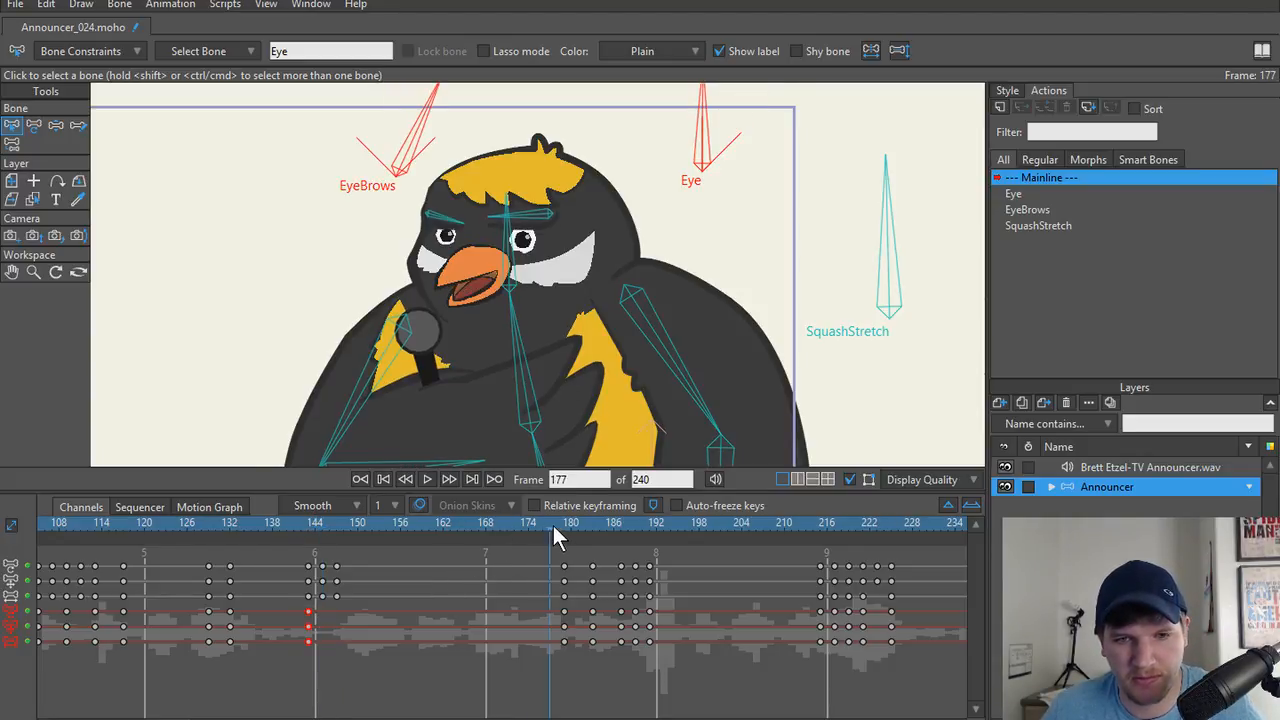
Play the end of the animation and replay the held eye pose to check its timing.
key(space)
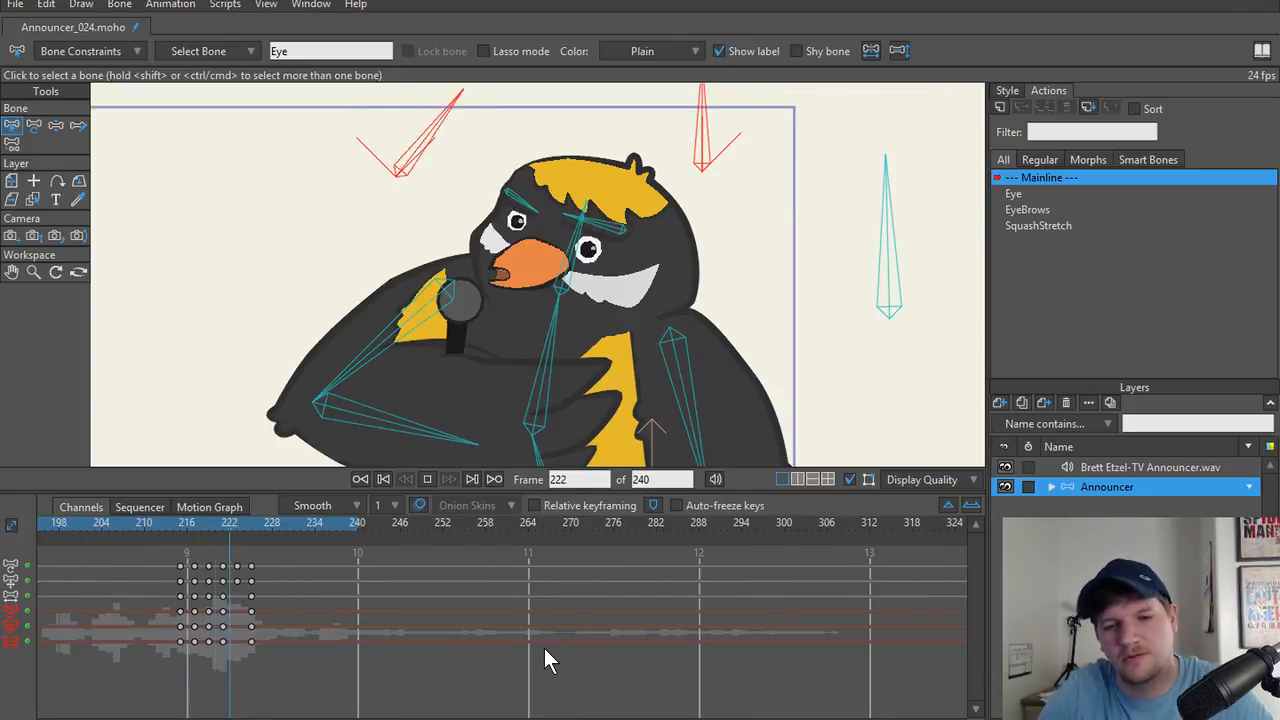
key(space)
drag(260, 610, 914, 610)
click(103, 522)
key(space)
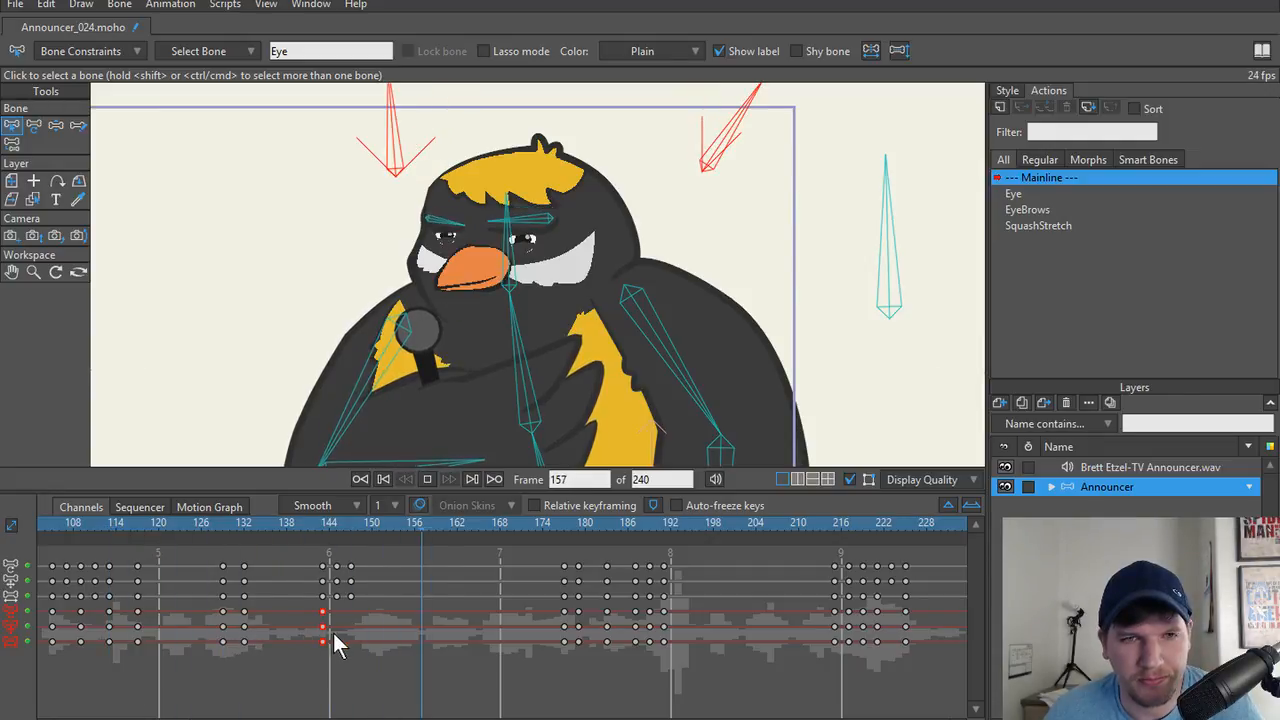
key(space)
Move the eye-opening keyframes at frames 177 and 179 earlier, to frames 171 and 173.
drag(441, 523, 491, 527)
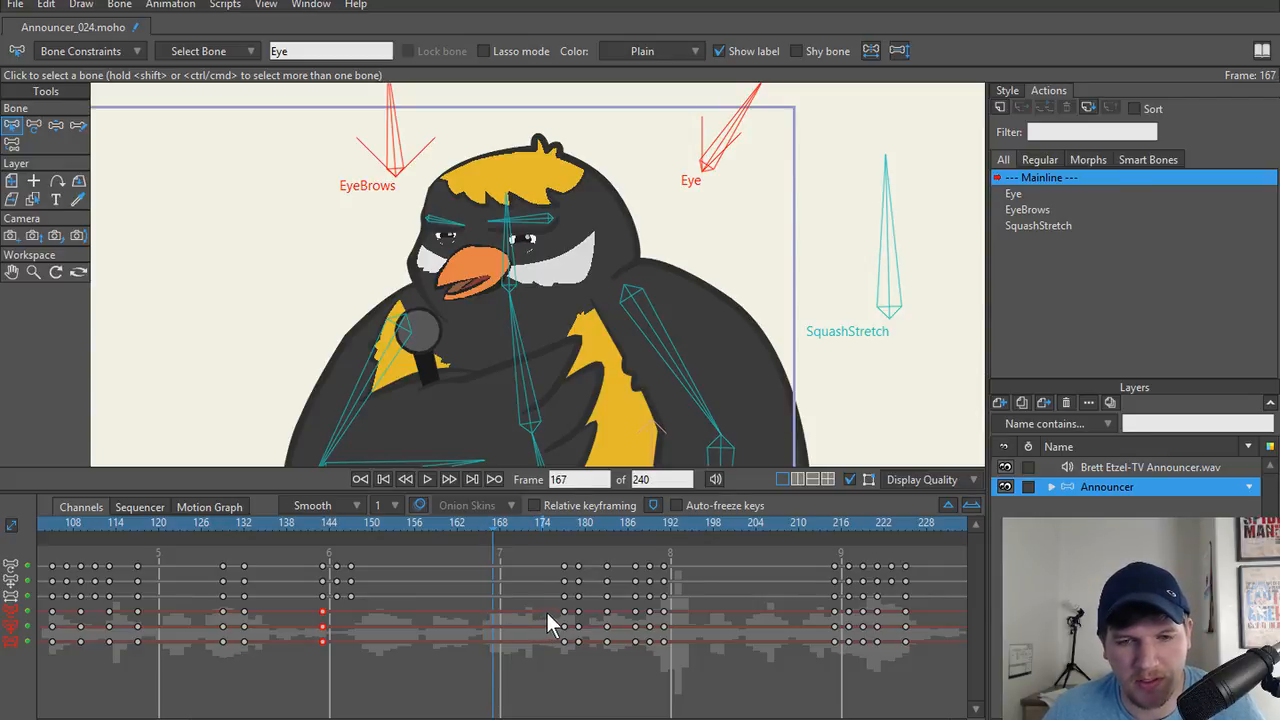
drag(547, 607, 494, 626)
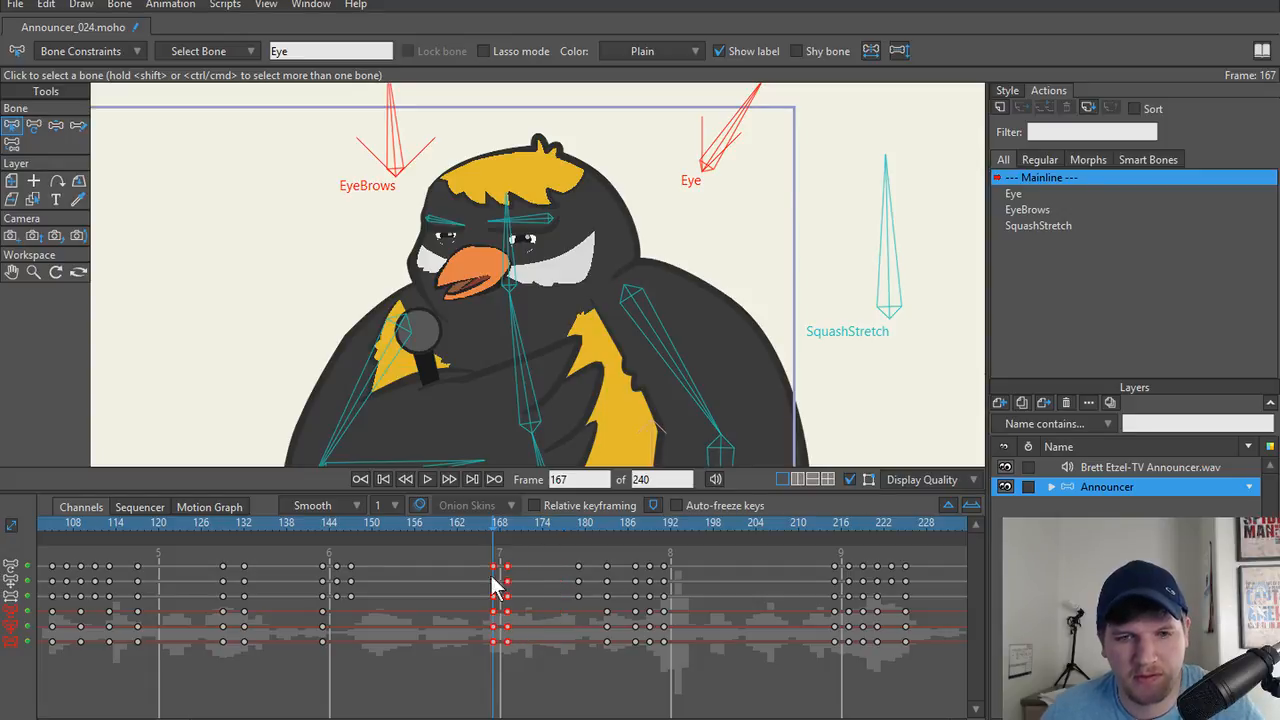
click(510, 537)
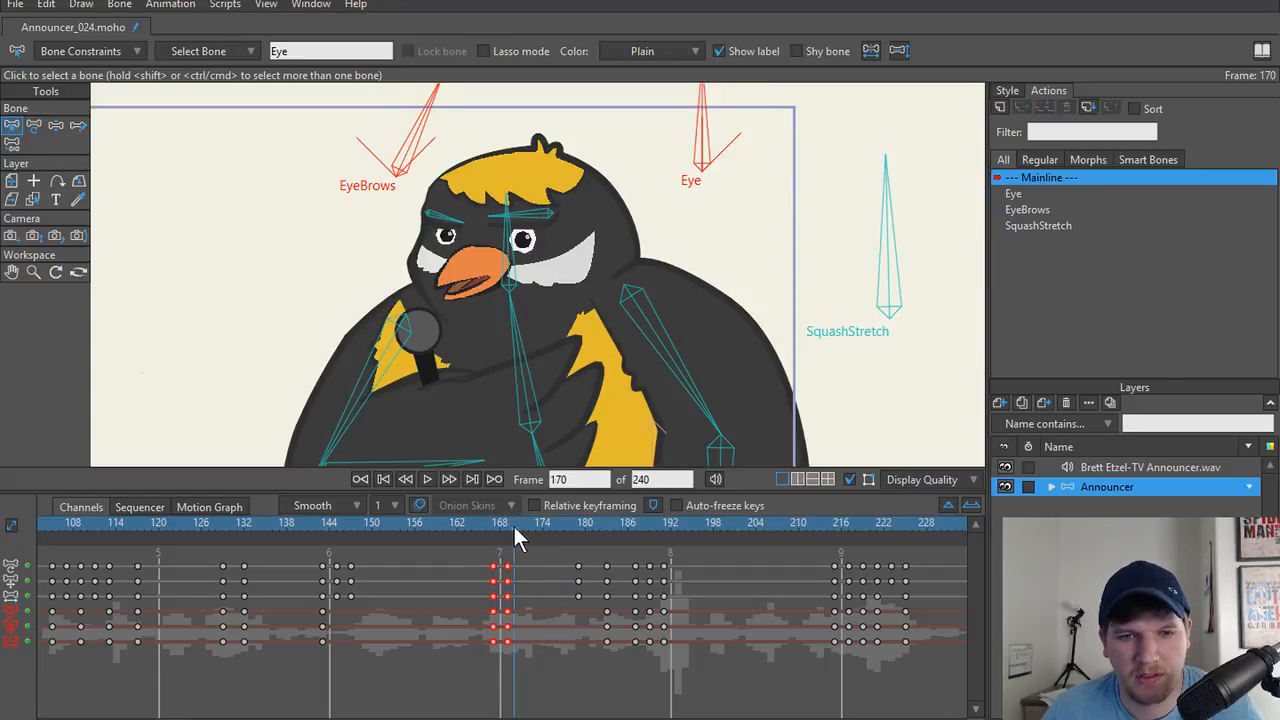
drag(494, 620, 537, 620)
drag(506, 540, 534, 538)
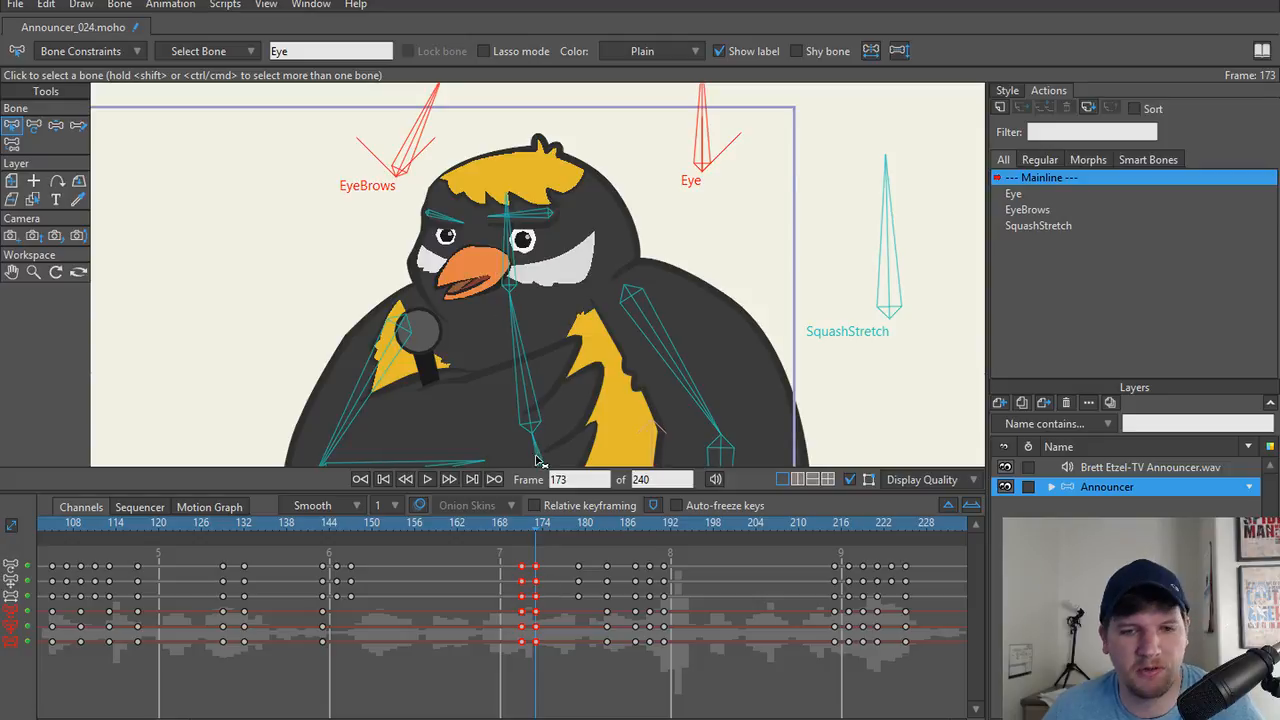
Rotate the EyeBrows control bone further clockwise at frame 173 with the Manipulate Bones tool.
key(z)
drag(420, 137, 450, 163)
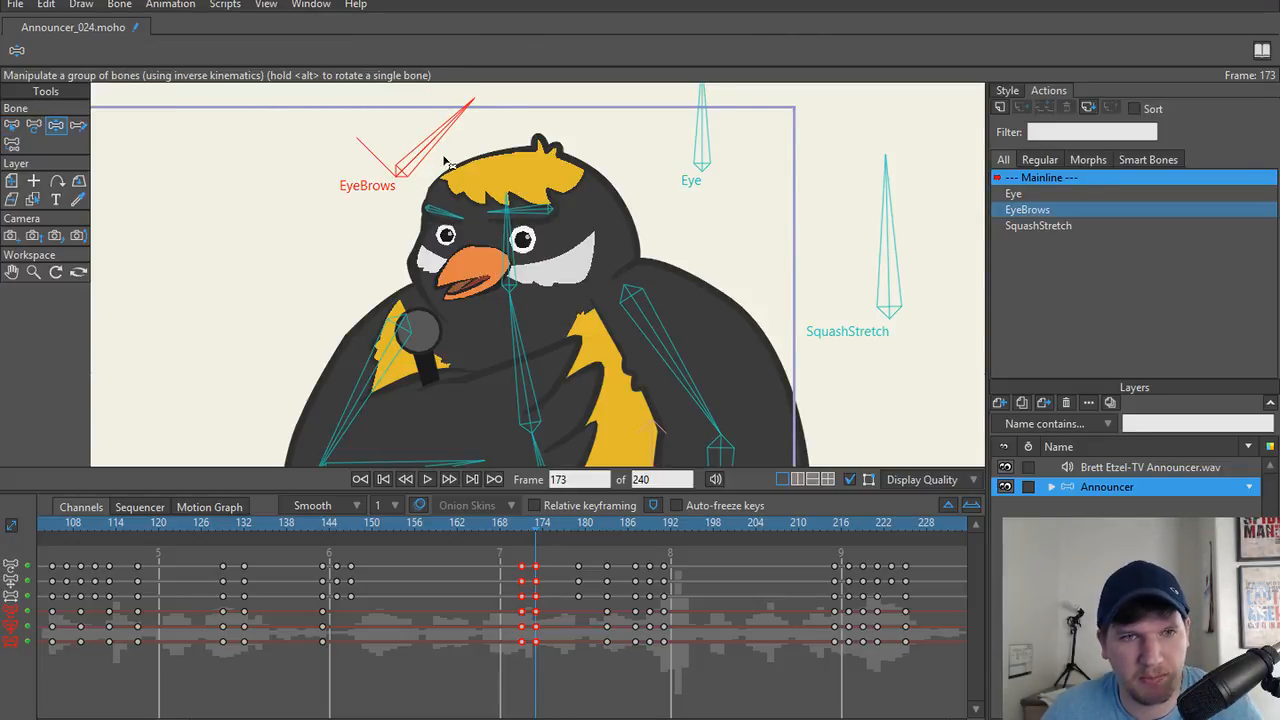
drag(443, 157, 714, 240)
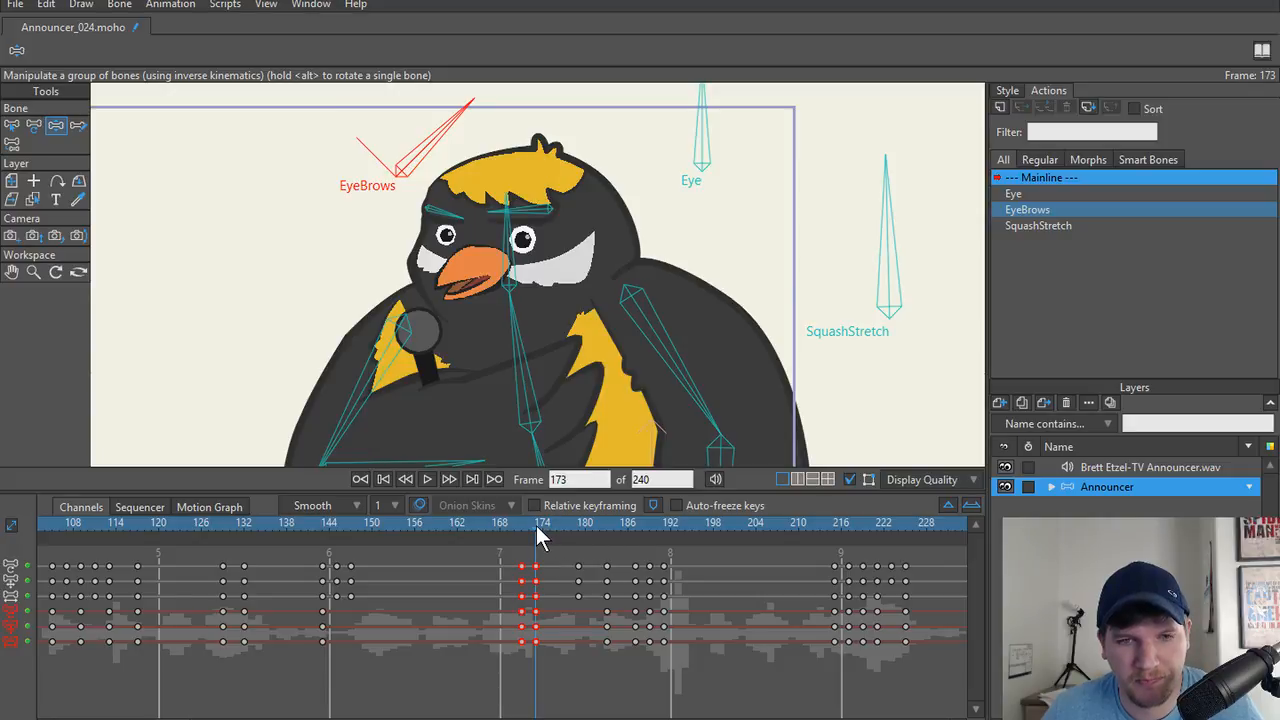
drag(536, 525, 536, 585)
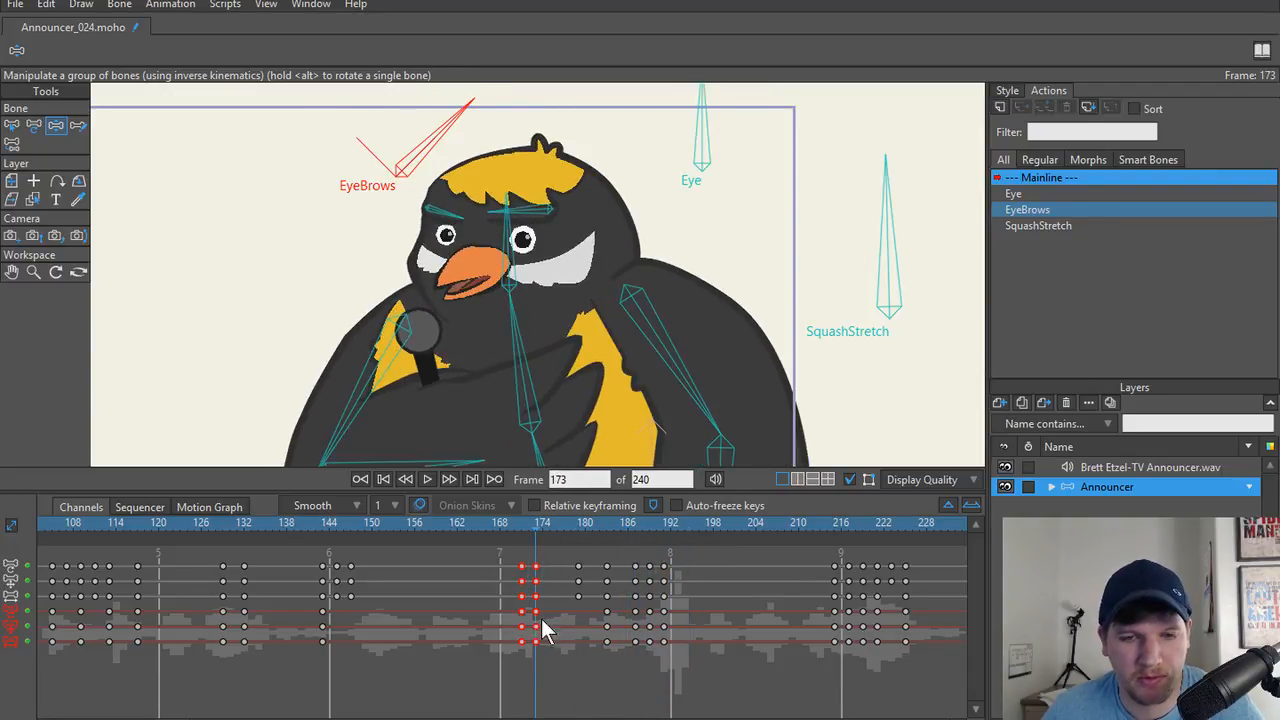
Play the whole animation from frame 0 with the bone overlay hidden, and return to the start.
click(381, 479)
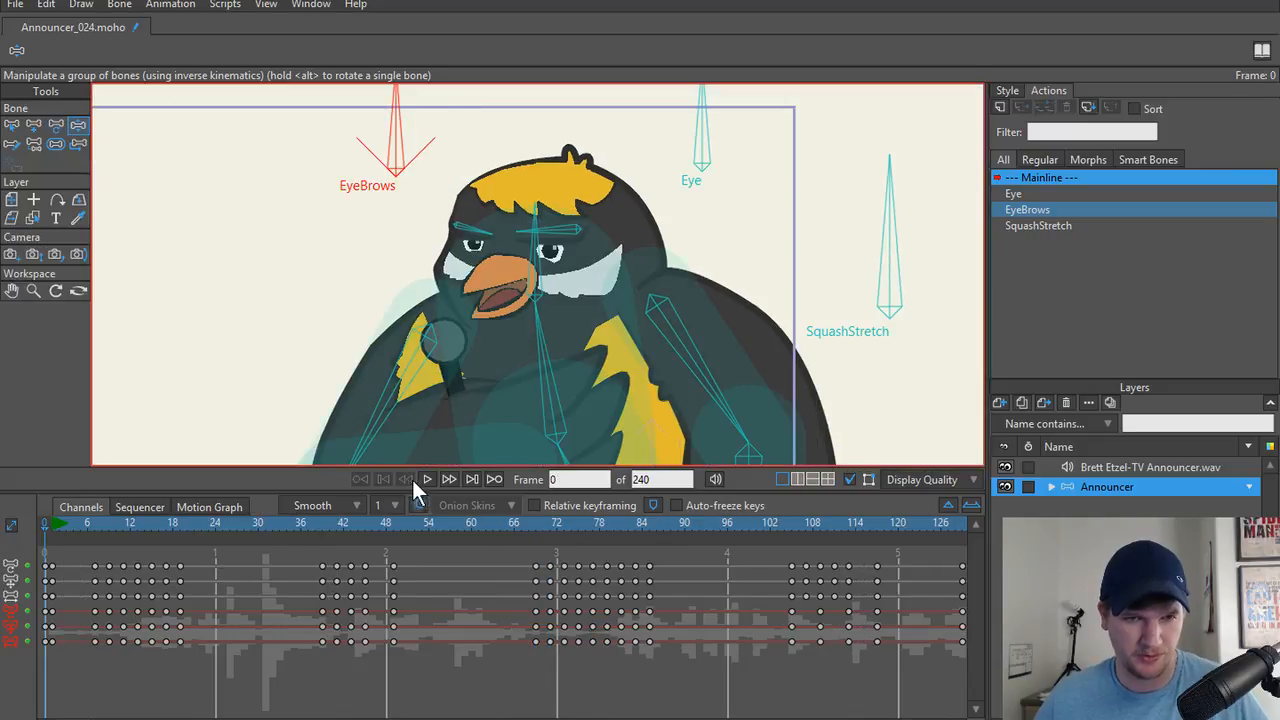
click(425, 479)
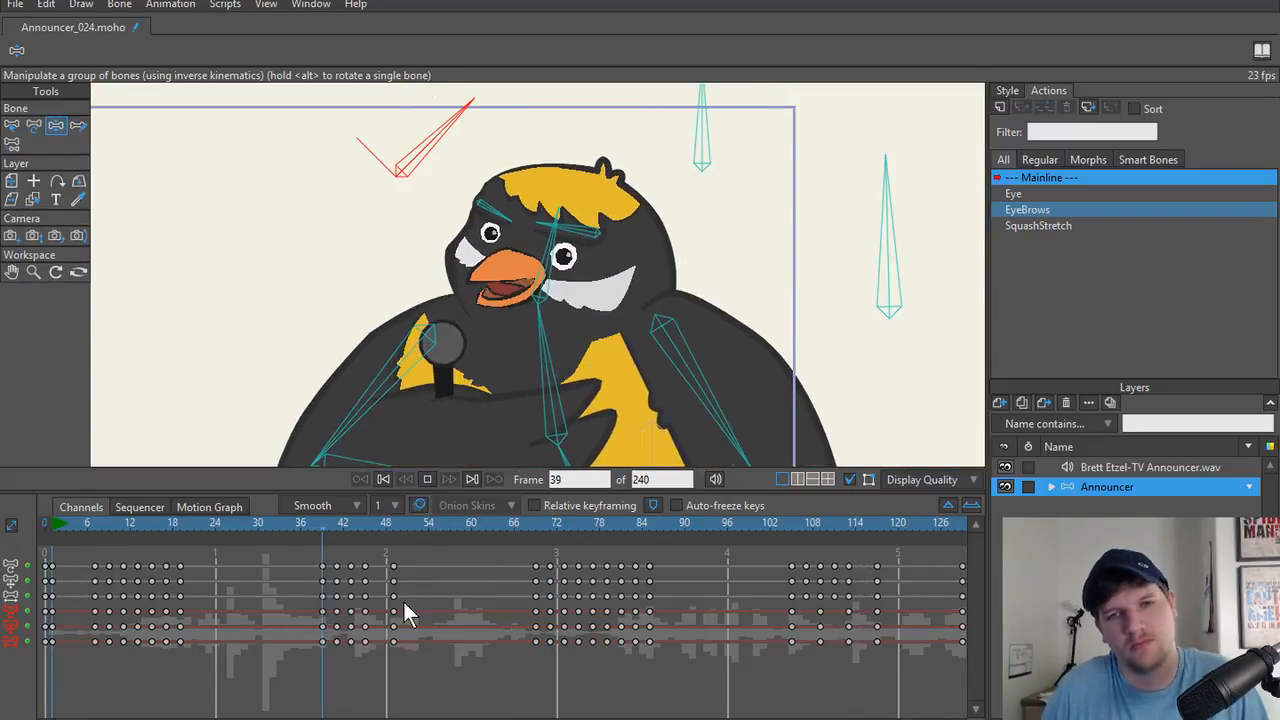
click(851, 479)
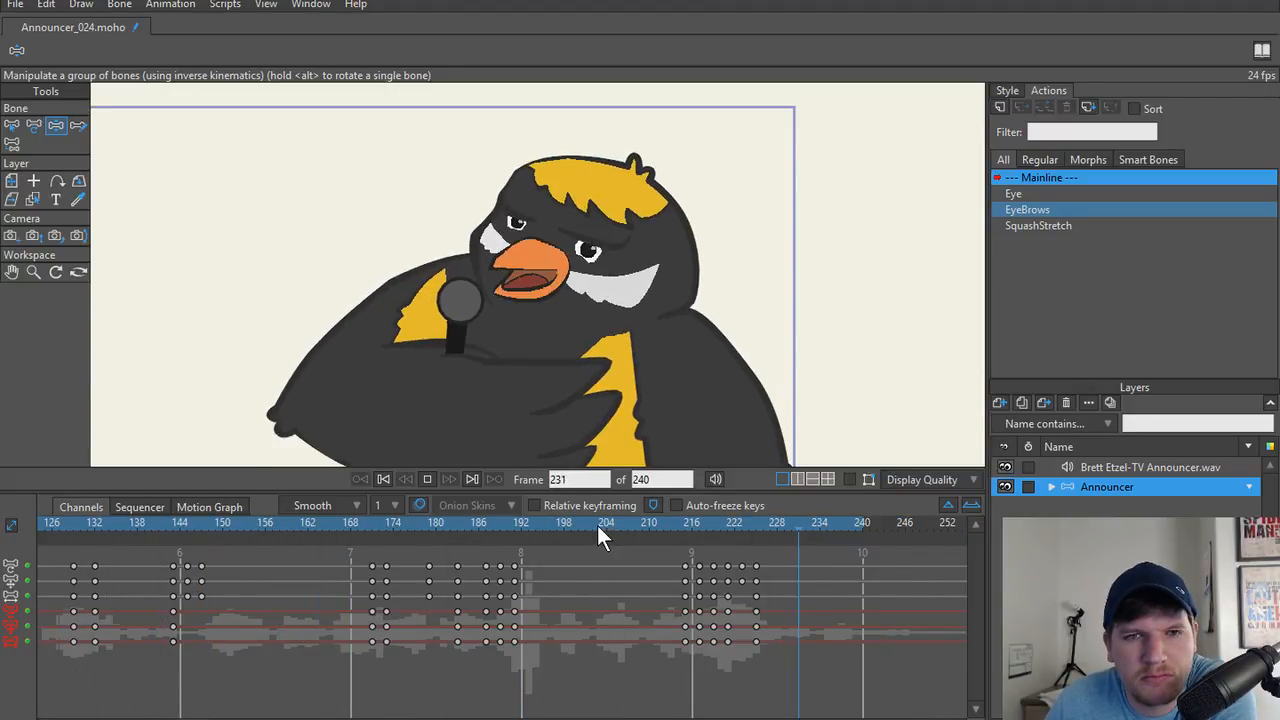
click(427, 479)
click(383, 479)
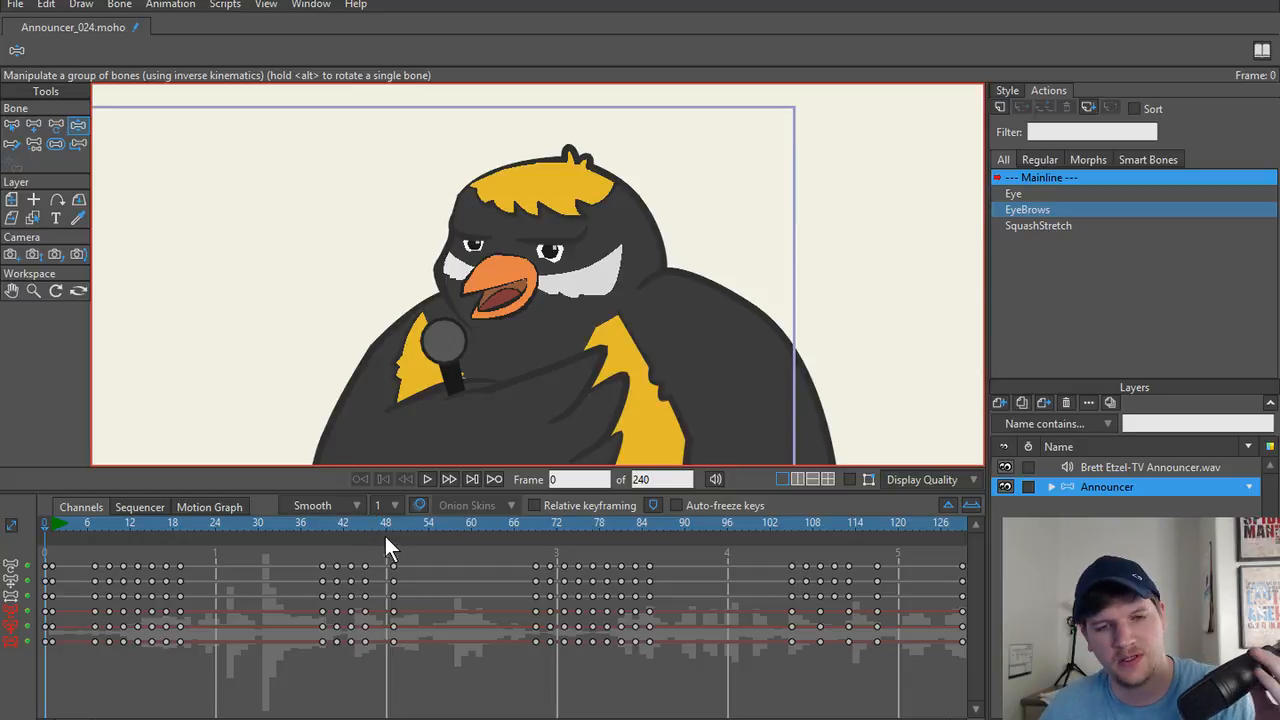
Scrub back to the beginning and replay the opening seconds without the bone overlay.
drag(381, 523, 249, 524)
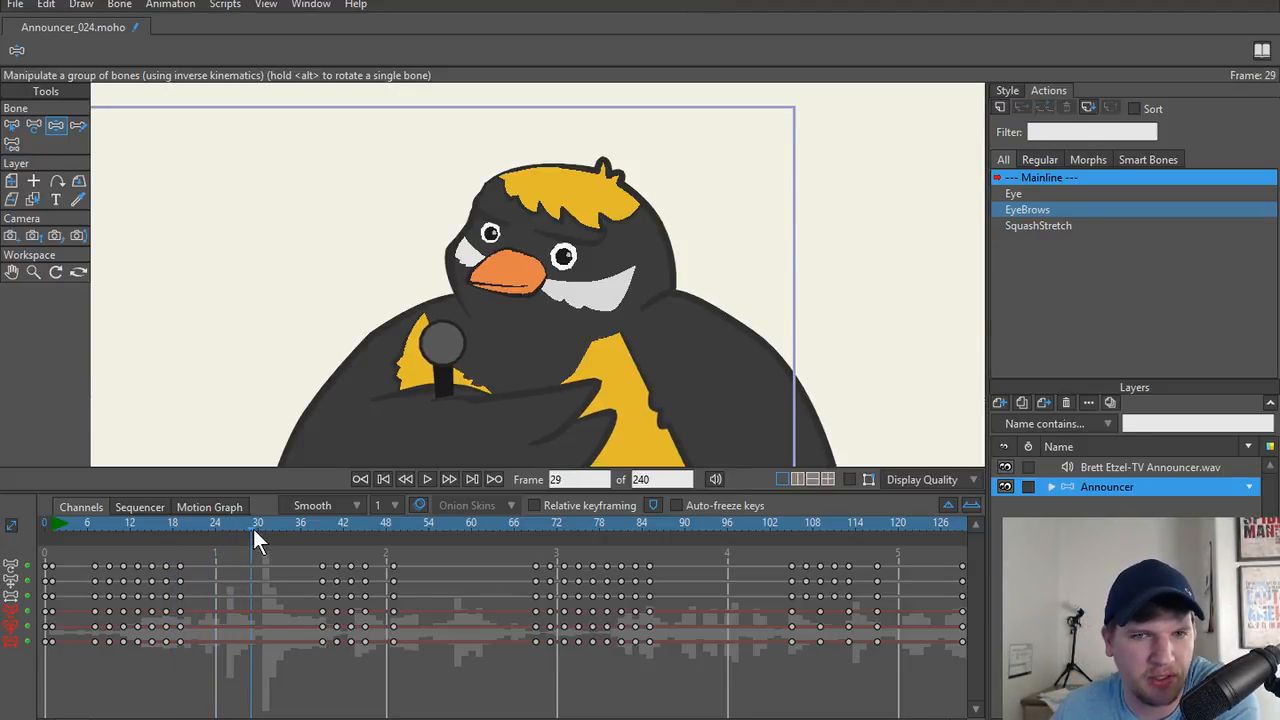
drag(253, 530, 53, 547)
click(436, 476)
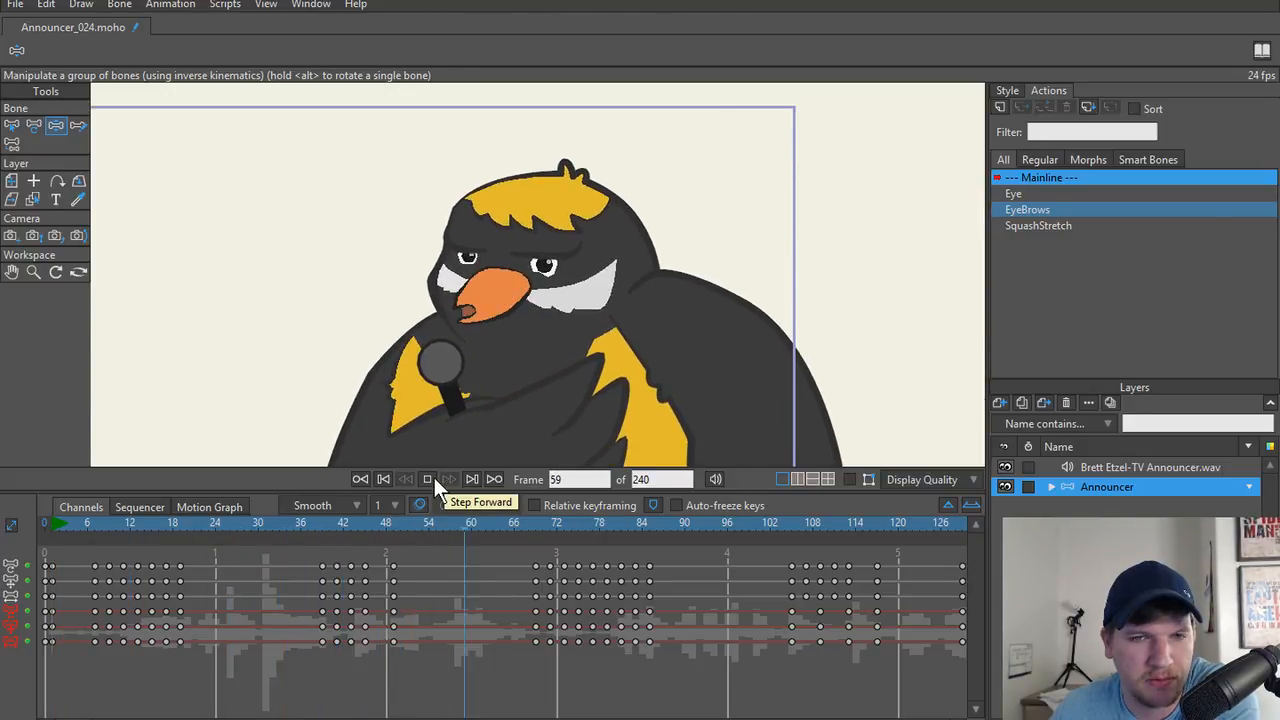
click(434, 478)
Render frame 15 as a preview, inspect the character, and close the render window.
click(160, 530)
mouse_move(157, 530)
mouse_down()
mouse_move(34, 532)
mouse_move(152, 538)
mouse_up()
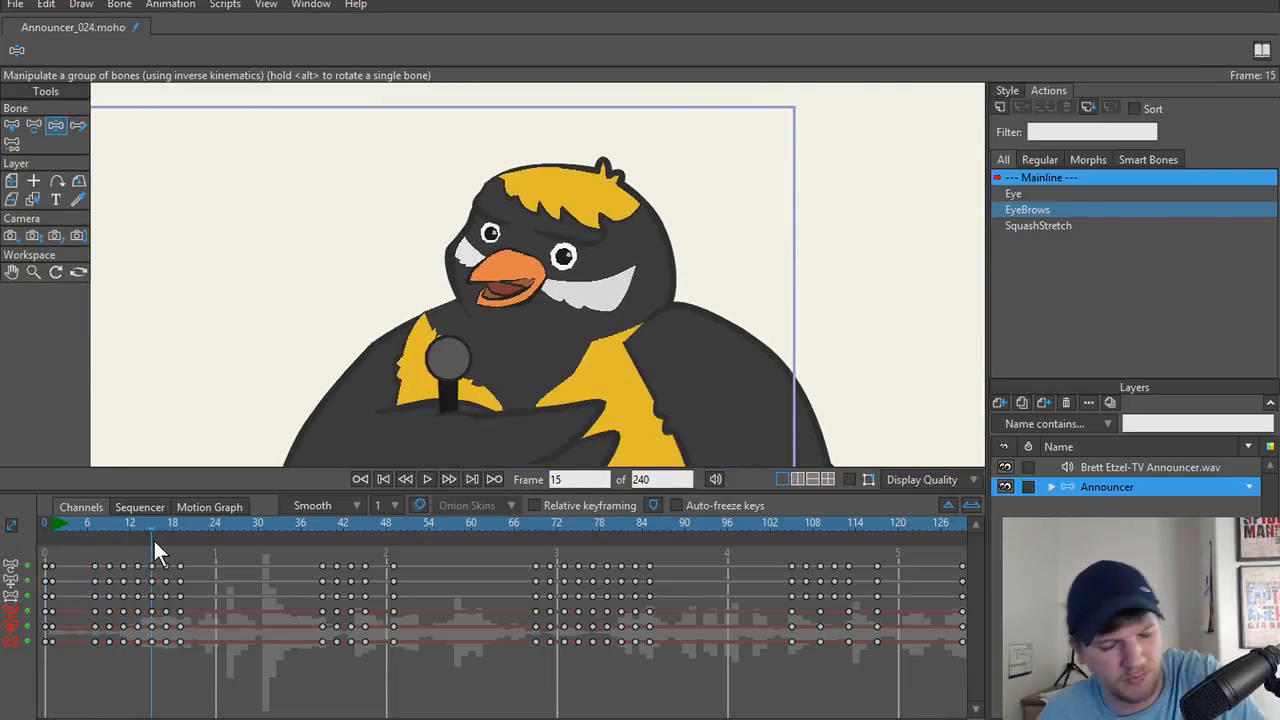
key(ctrl+r)
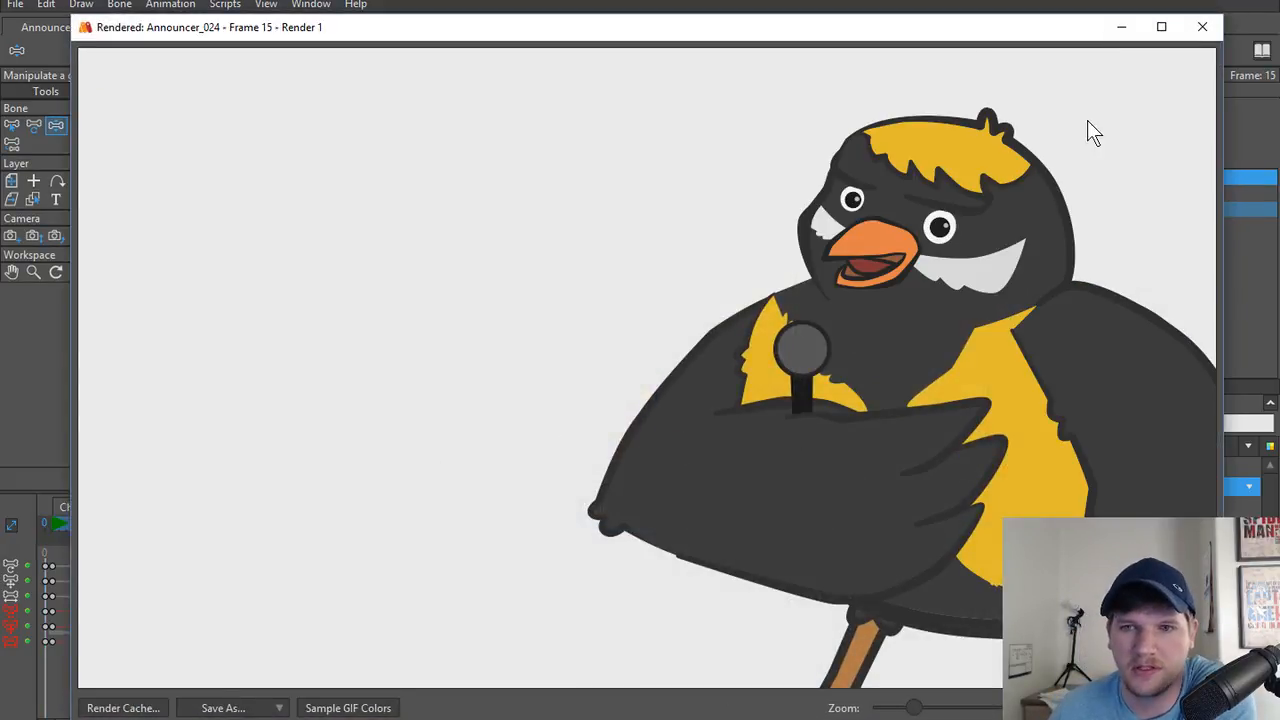
click(1202, 27)
mouse_move(164, 538)
mouse_down()
mouse_move(67, 527)
mouse_move(510, 544)
mouse_move(4, 552)
mouse_move(153, 543)
mouse_up()
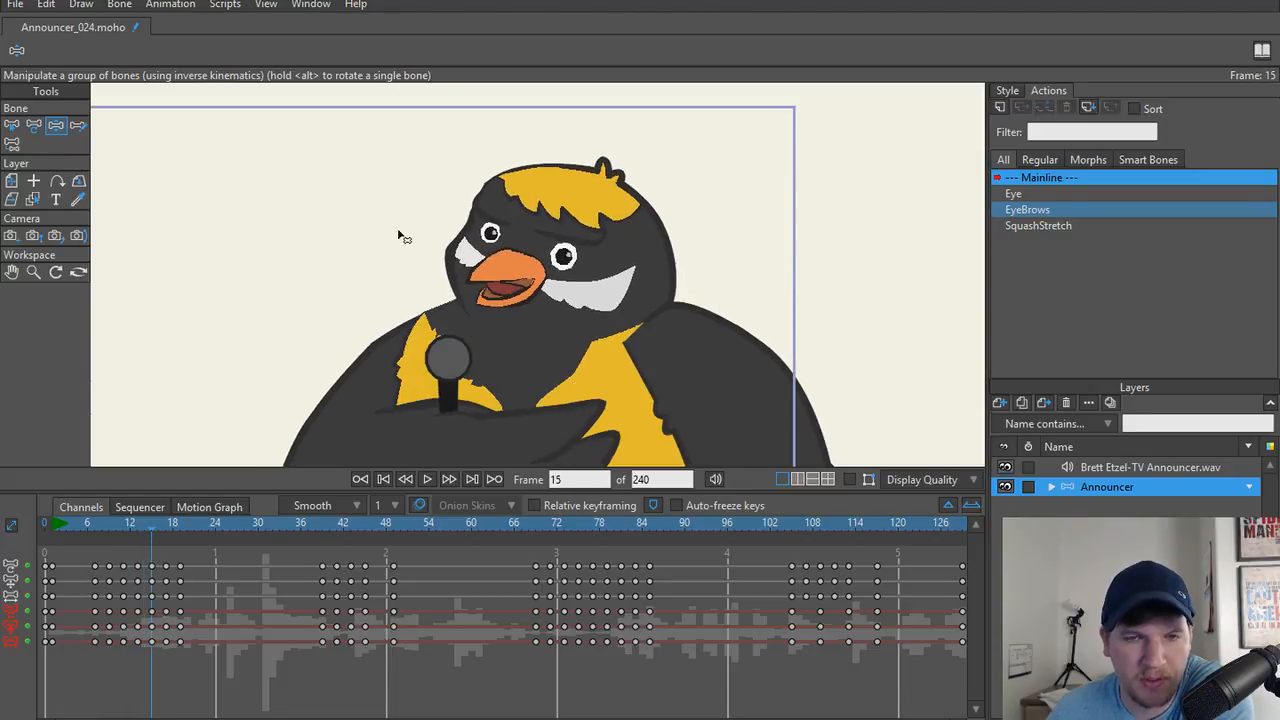
Turn the bone overlay back on, render frame 17 as a preview, and close the render window.
scroll(410, 235, down, 2)
scroll(460, 306, down, 1)
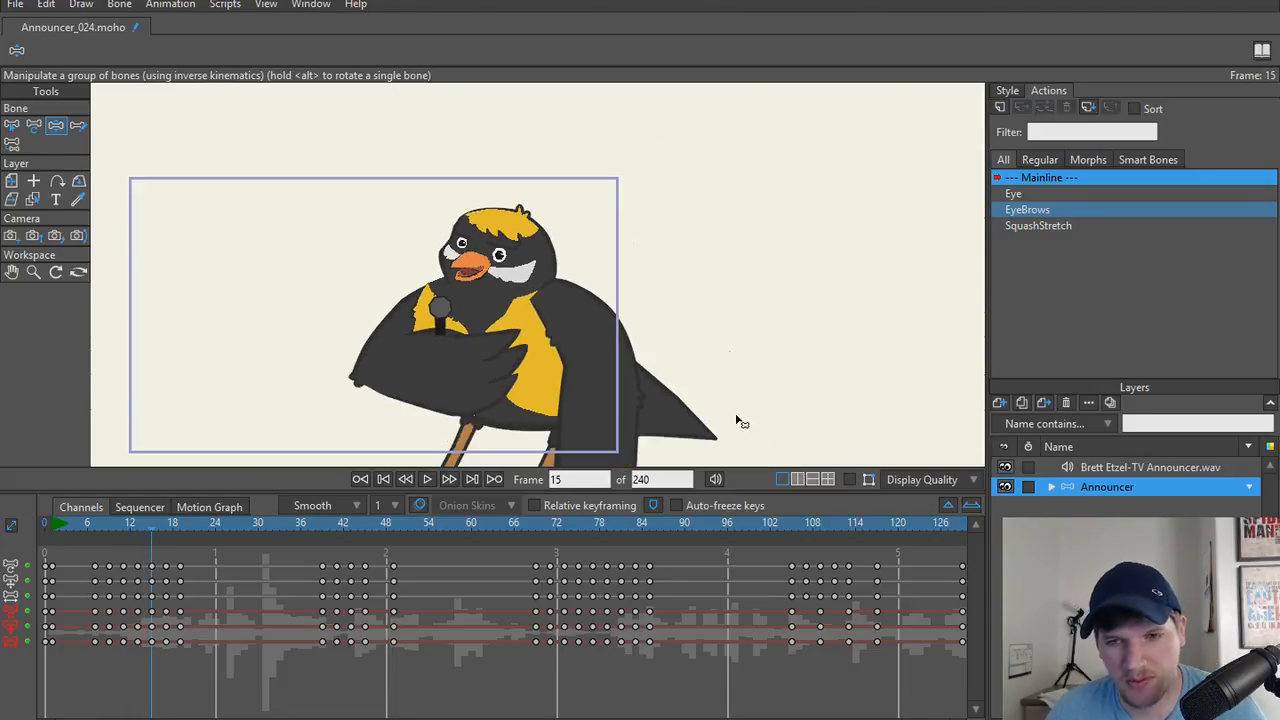
click(850, 480)
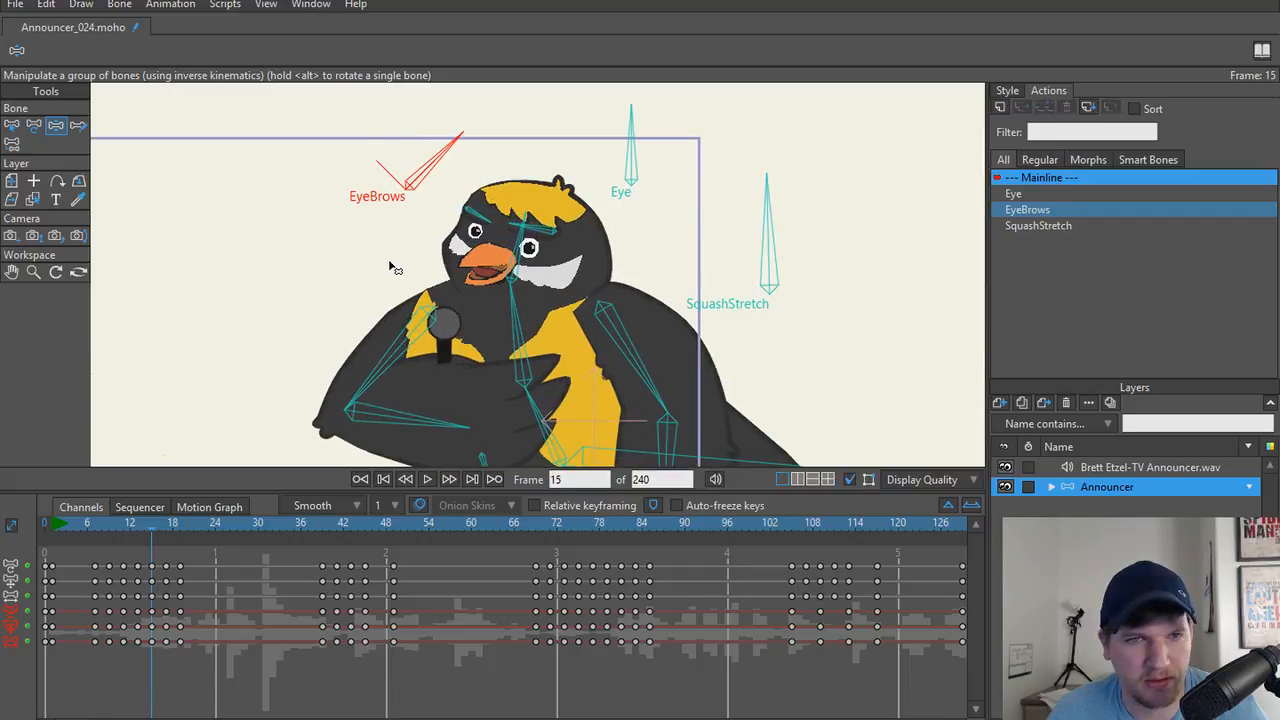
drag(118, 516, 166, 522)
key(ctrl+r)
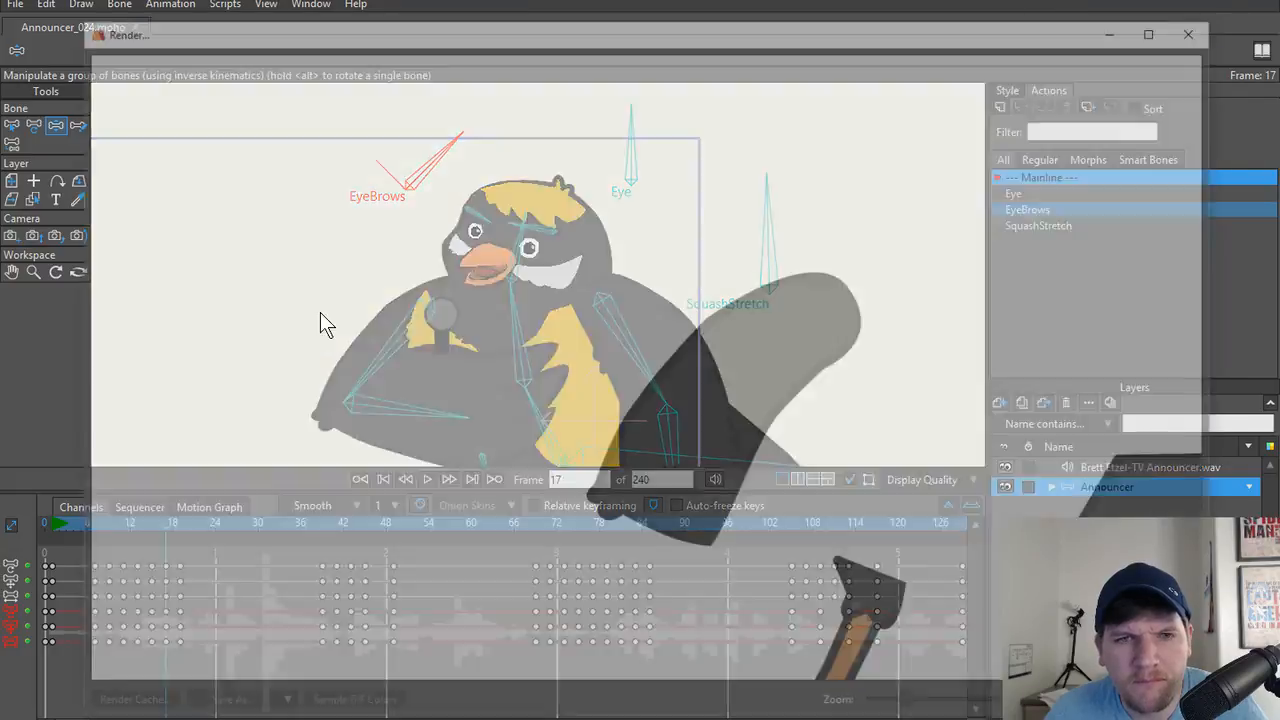
click(1200, 26)
Rotate the EyeBrows control bone counter-clockwise at frame 13 to lower the brows.
drag(168, 525, 137, 533)
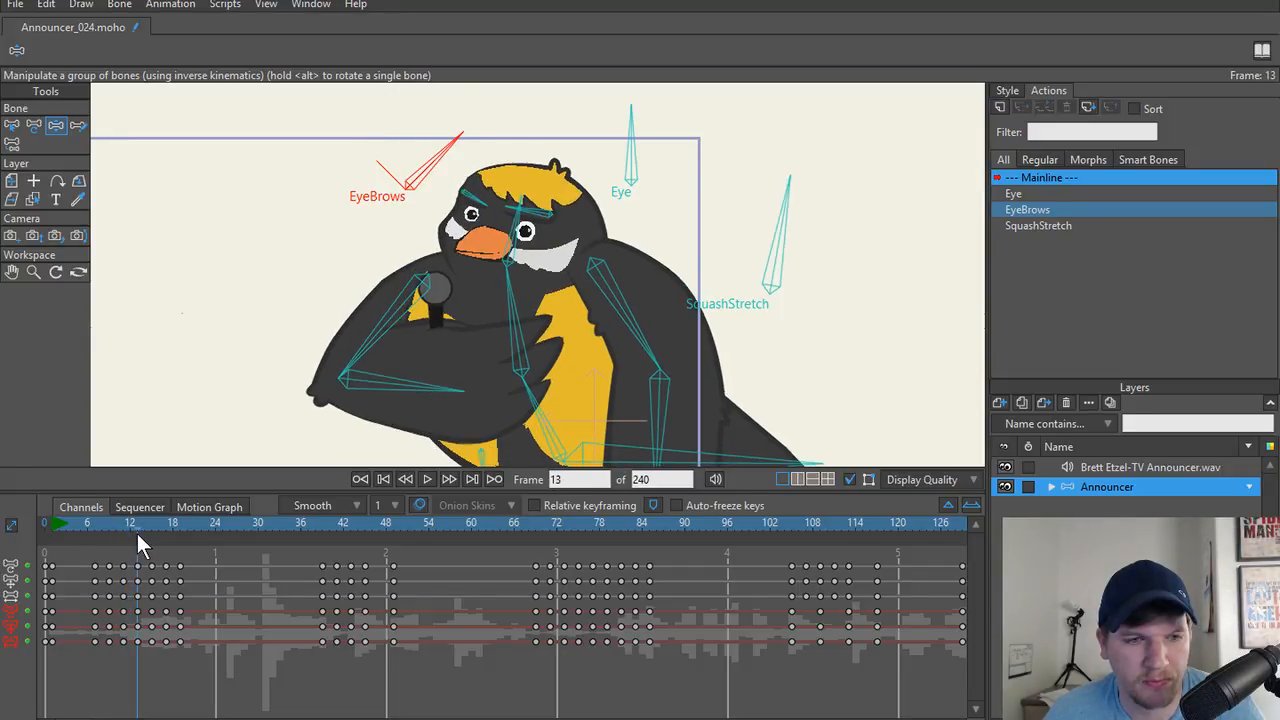
scroll(360, 180, up, 4)
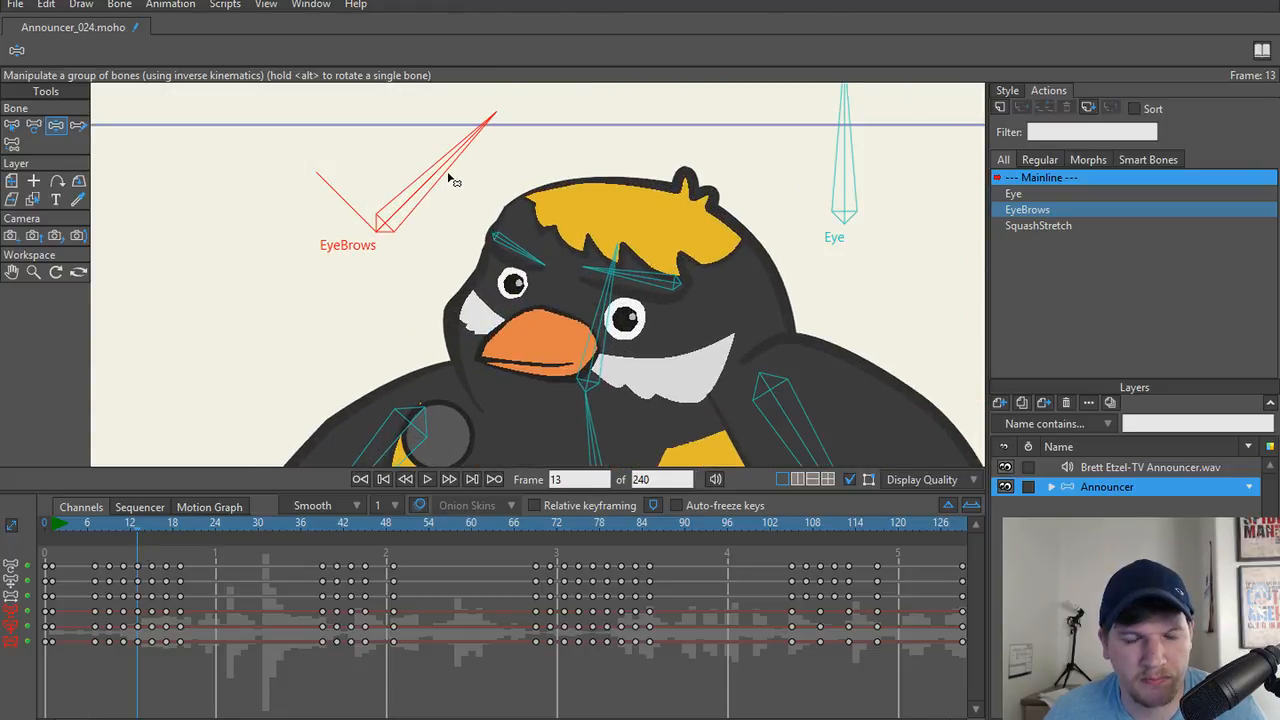
drag(453, 180, 400, 160)
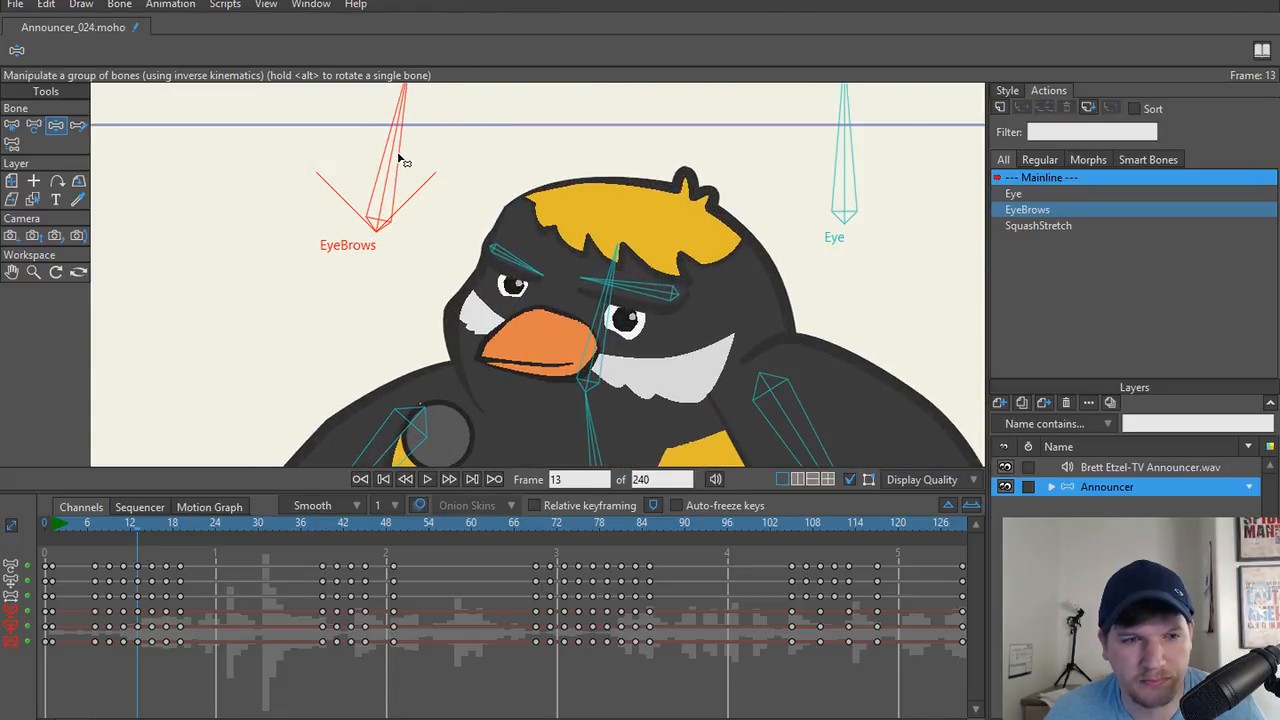
Examine the eyebrow pose frame by frame between frames 13 and 18.
click(154, 600)
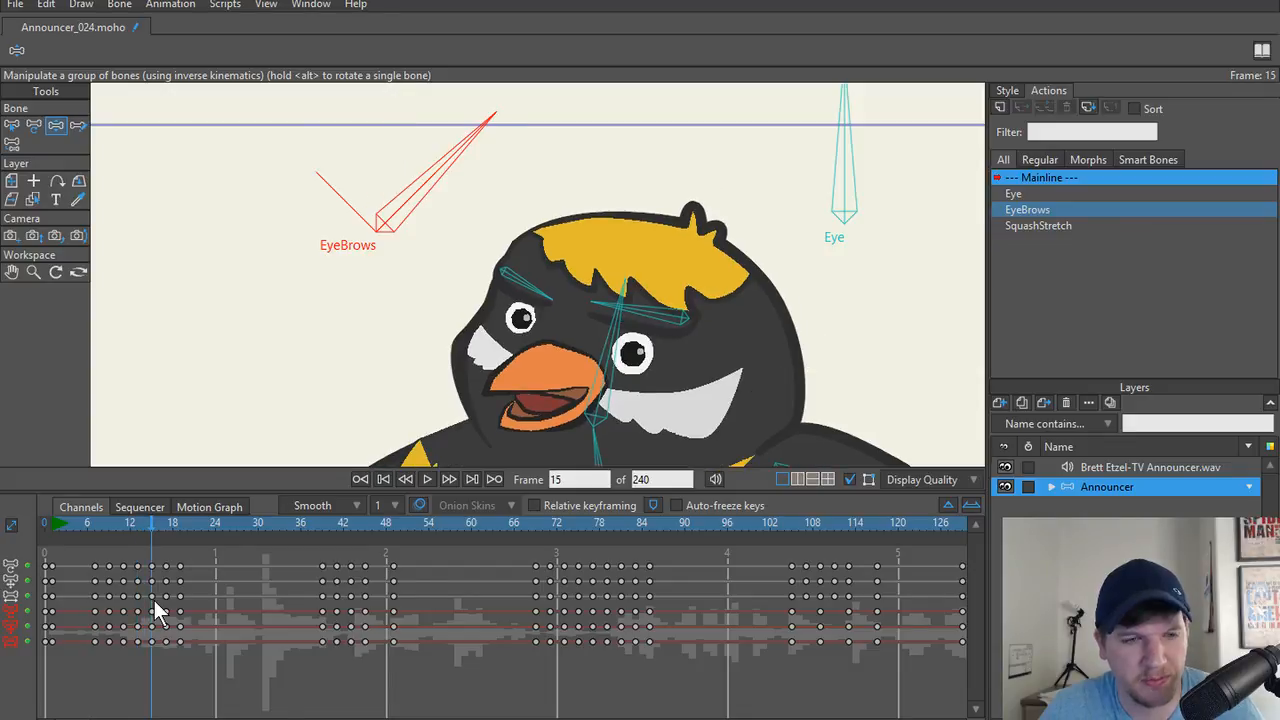
key(Left)
key(Left)
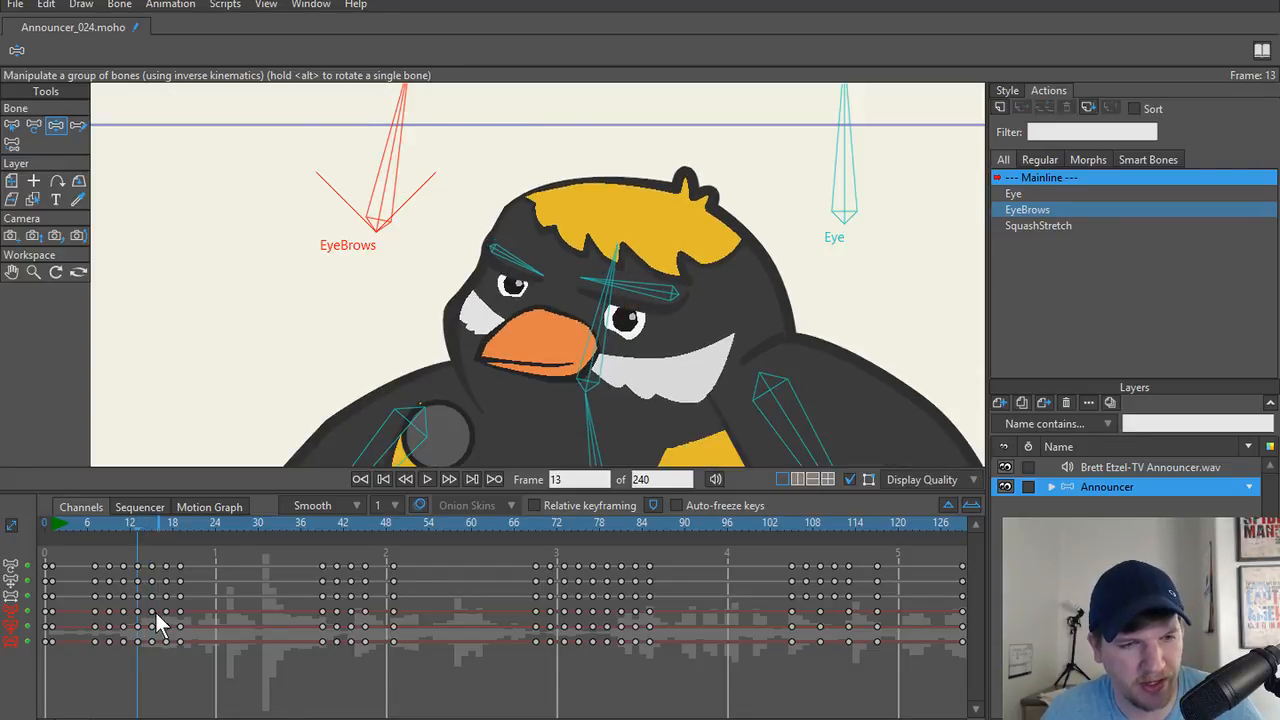
key(Right)
key(Right)
key(Right)
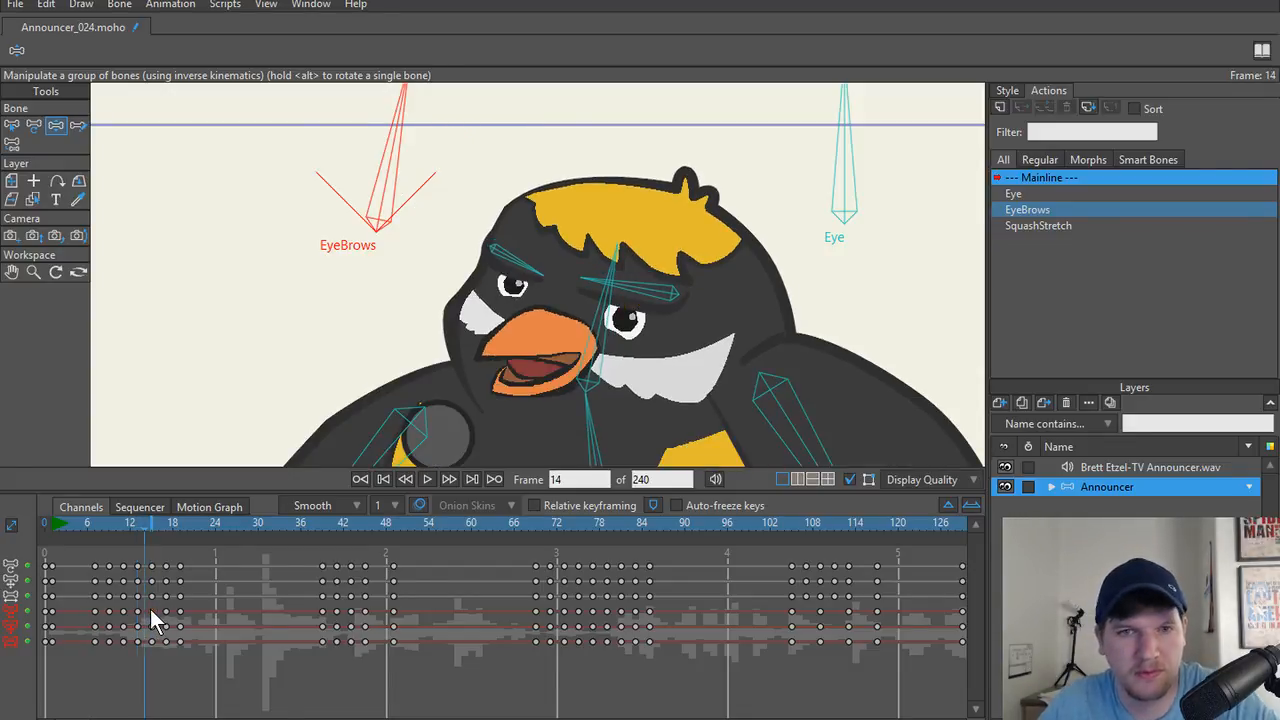
key(Right)
key(Right)
key(Right)
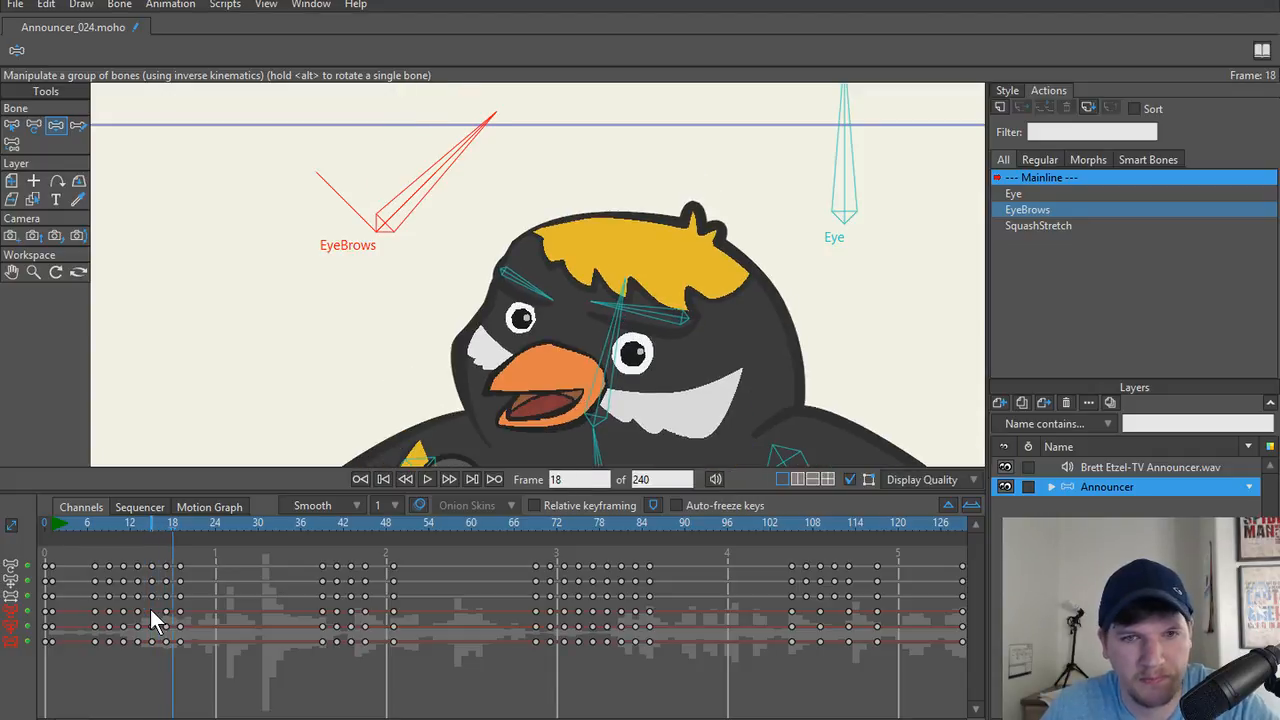
Delete the EyeBrows bone's angle keyframes from frame 15 through 19, and copy its frame 13 keyframe to frame 19.
drag(150, 609, 219, 614)
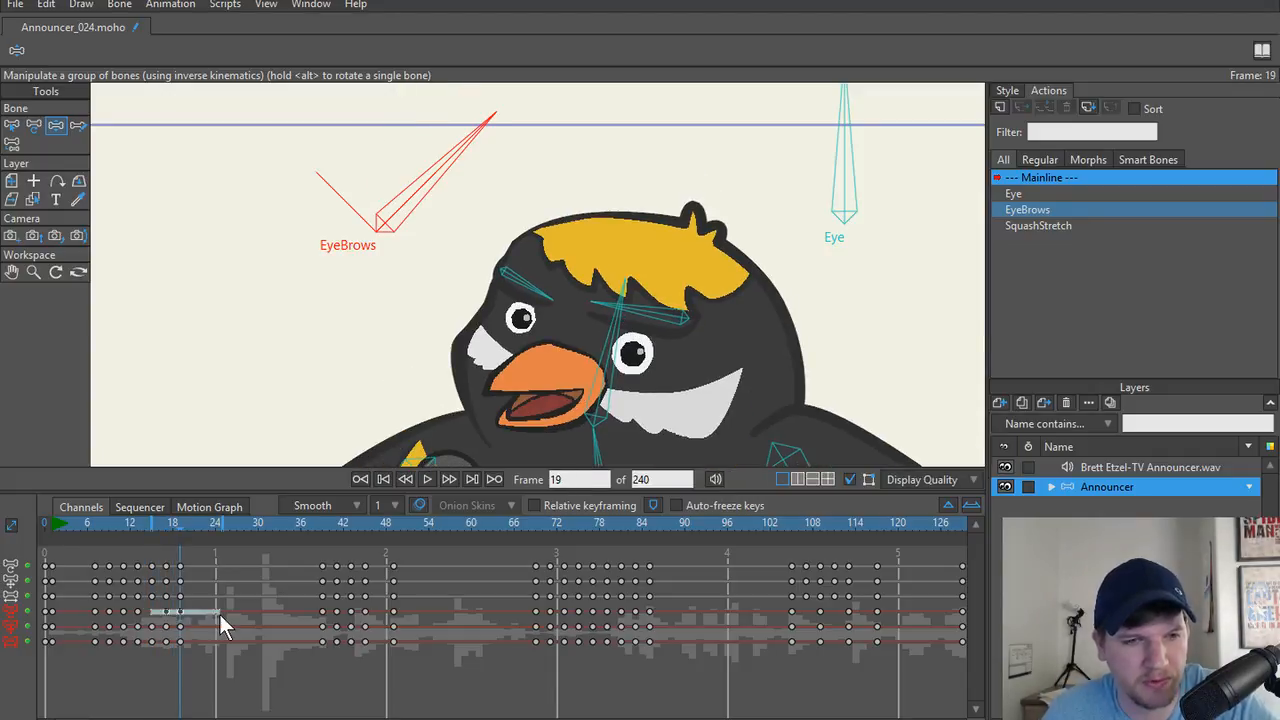
key(Delete)
click(135, 611)
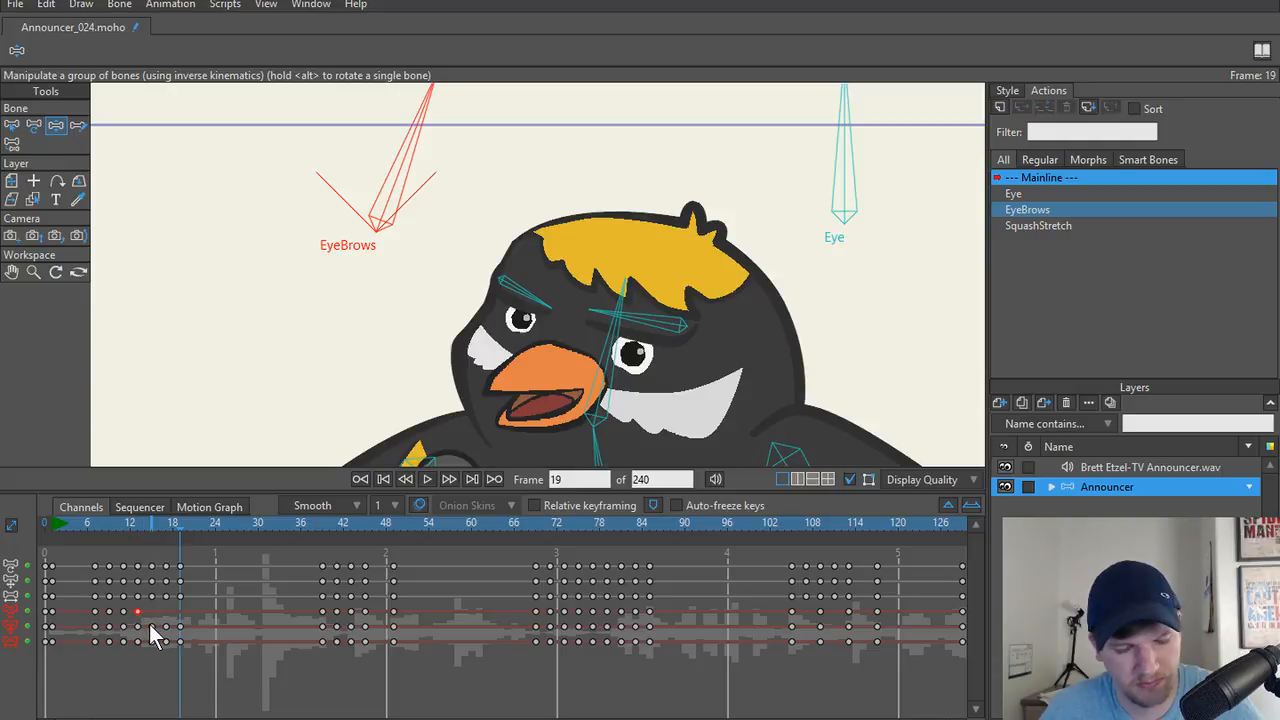
key(ctrl+v)
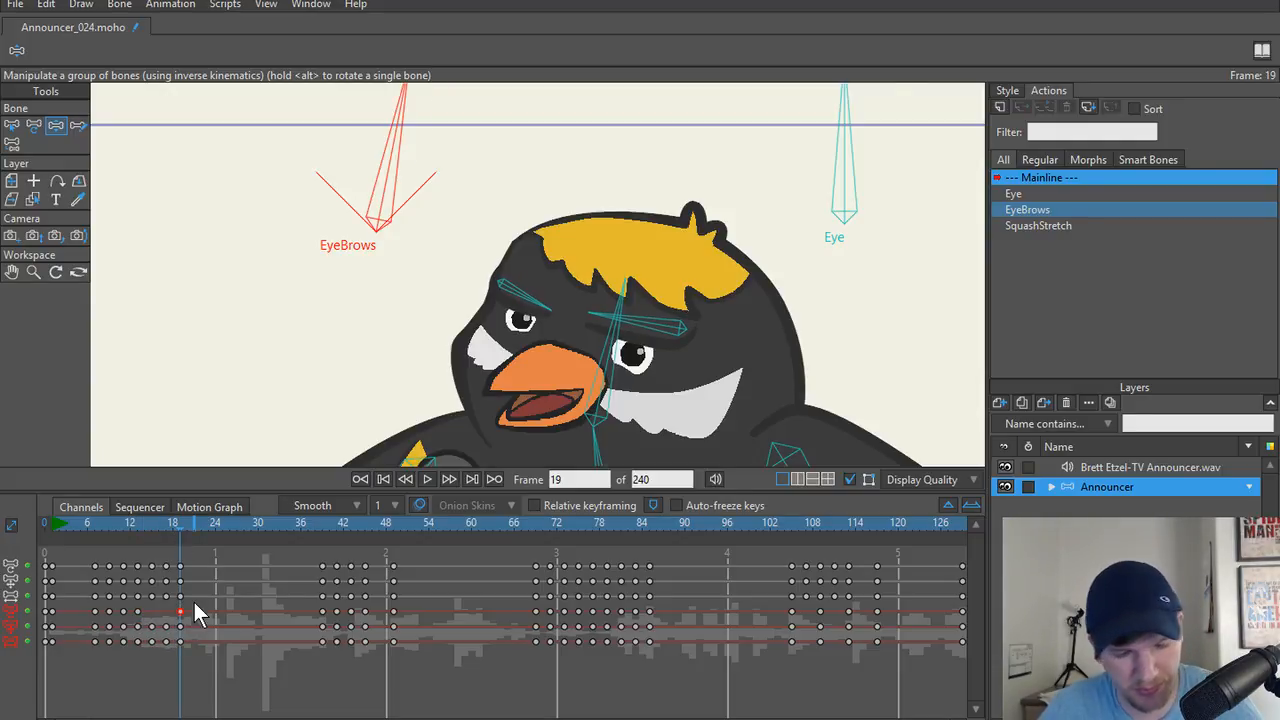
Play on from frame 19 and examine the eyebrow motion frame by frame around frame 42.
key(space)
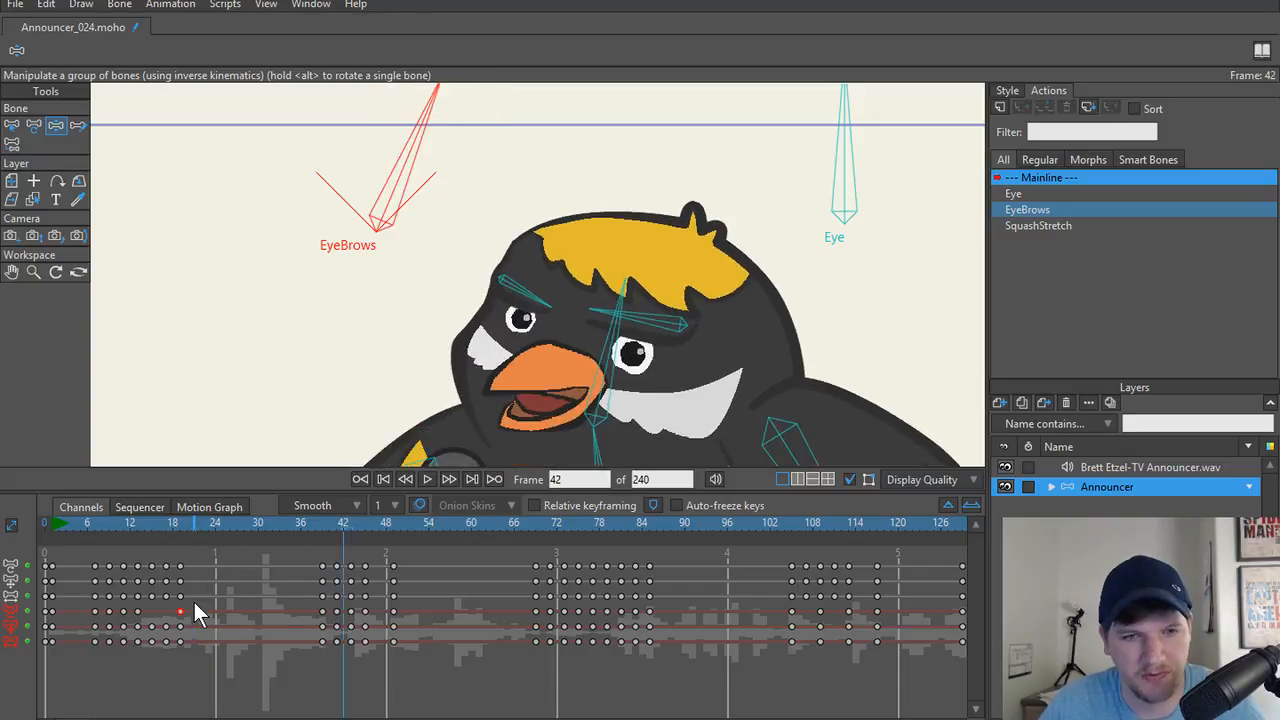
key(Left)
key(Left)
key(Left)
key(Right)
key(Right)
key(Right)
key(Right)
key(Right)
key(Right)
key(Right)
key(Right)
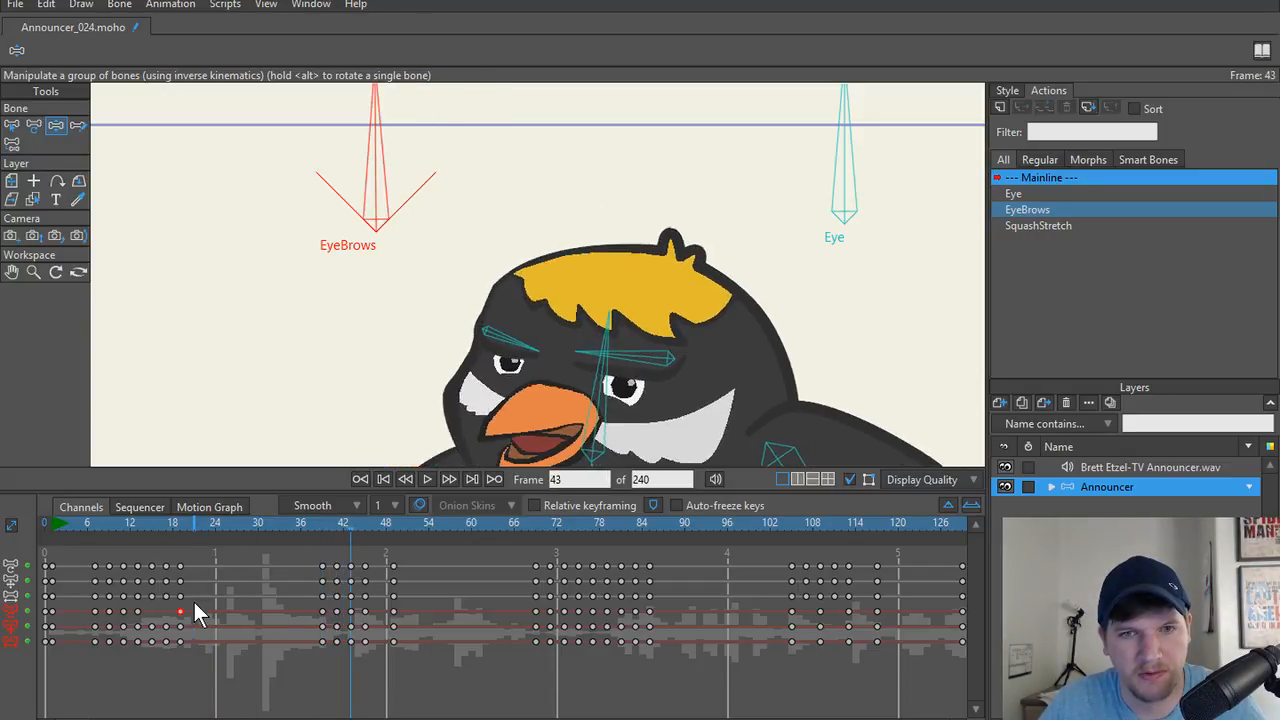
Play the animation from the start with the bones shown, and scrub back to frame 0.
click(390, 476)
click(429, 479)
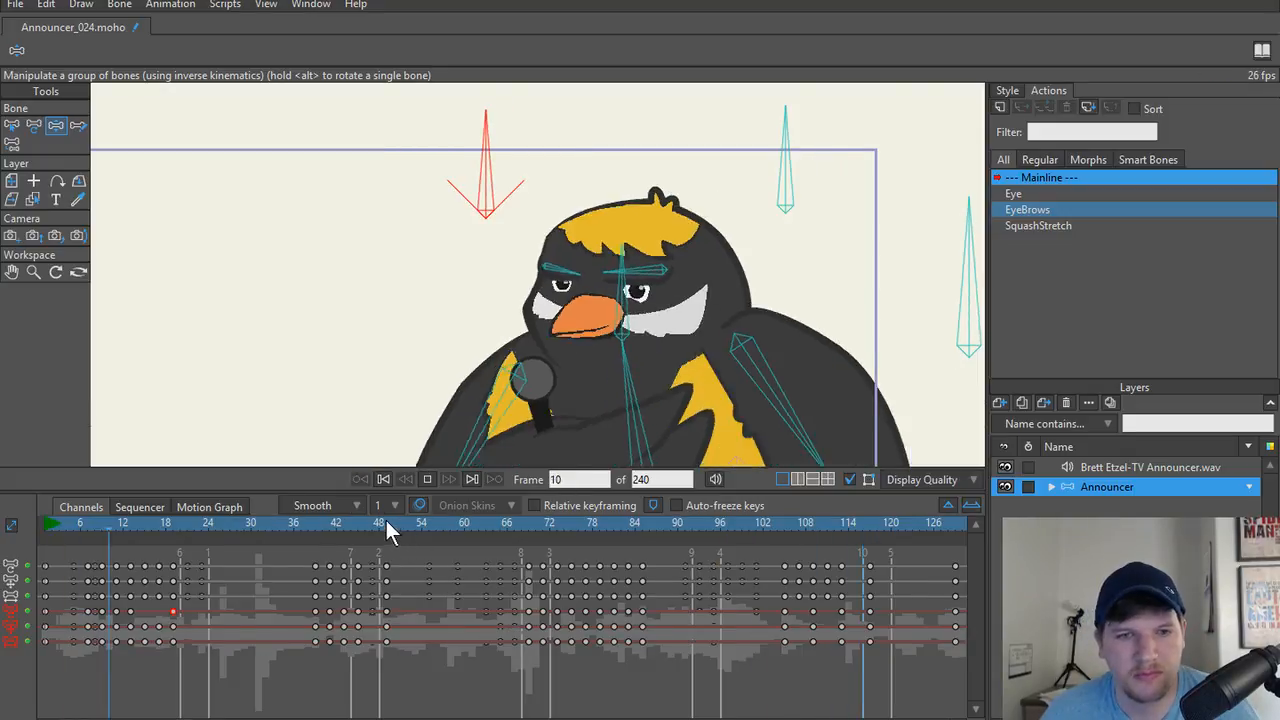
click(248, 520)
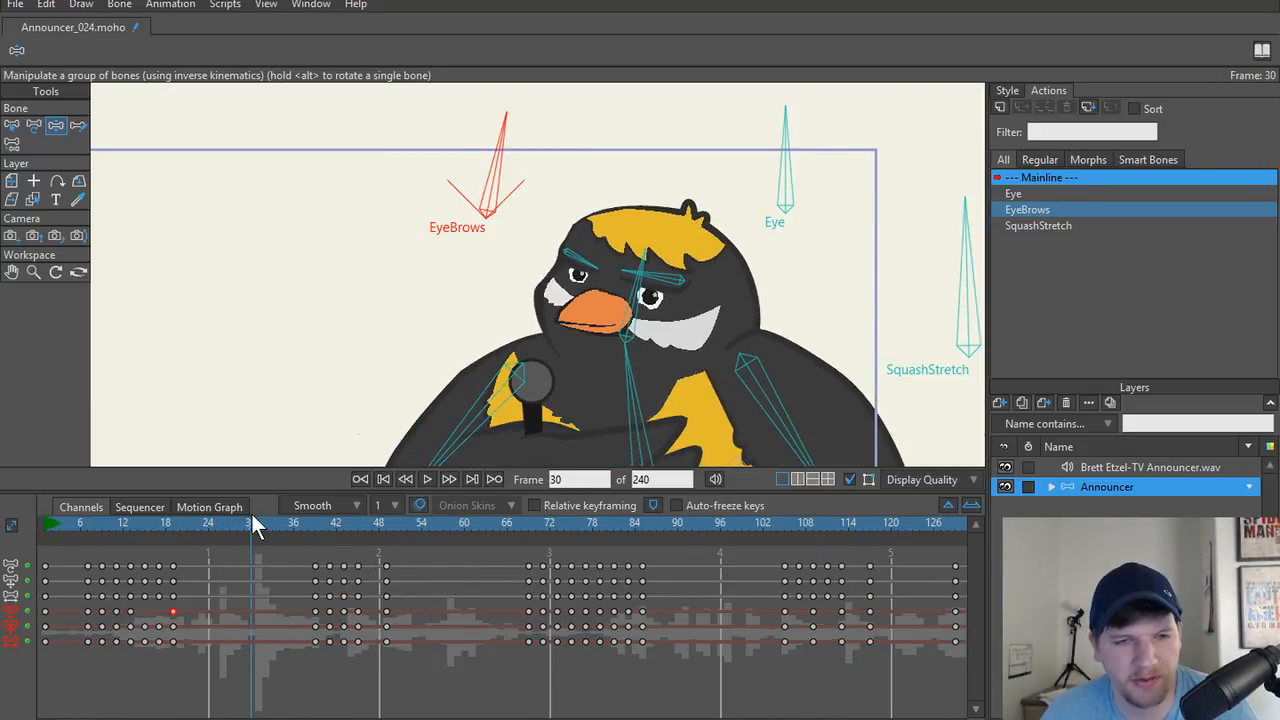
drag(251, 516, 2, 545)
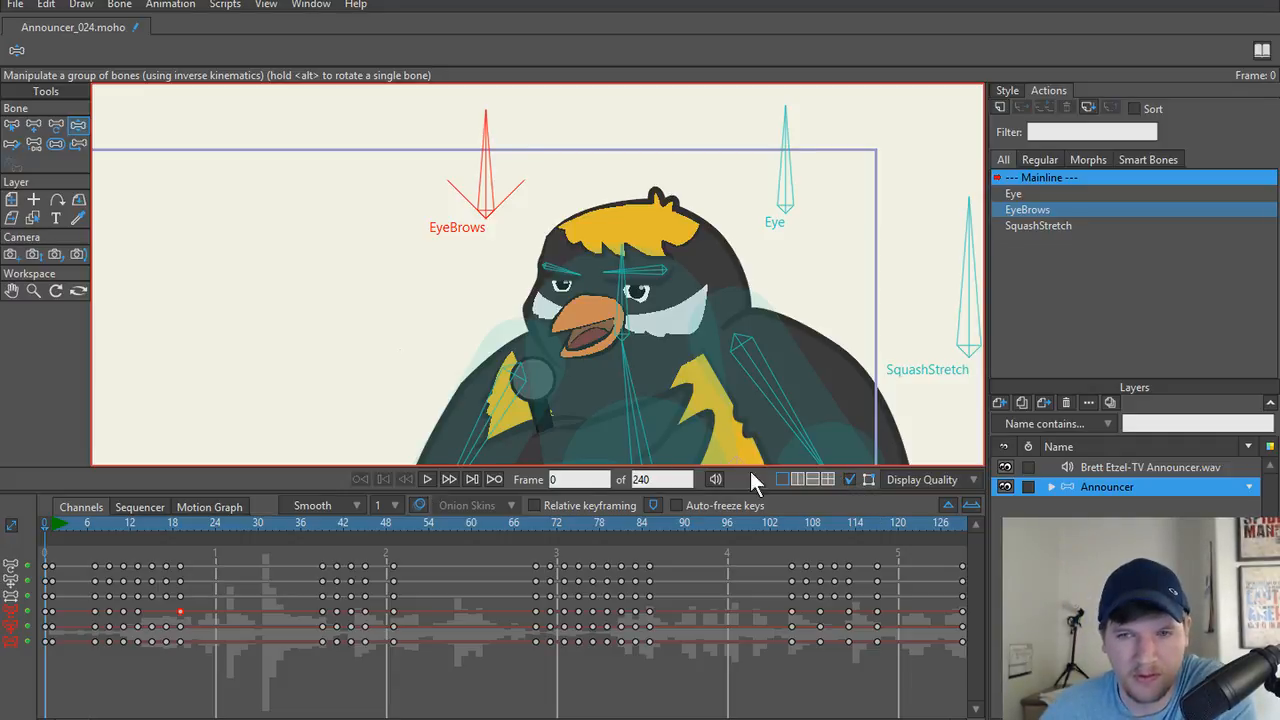
Hide the bone overlay and play the animation from frame 0 with the face in close-up.
click(849, 479)
scroll(430, 398, up, 3)
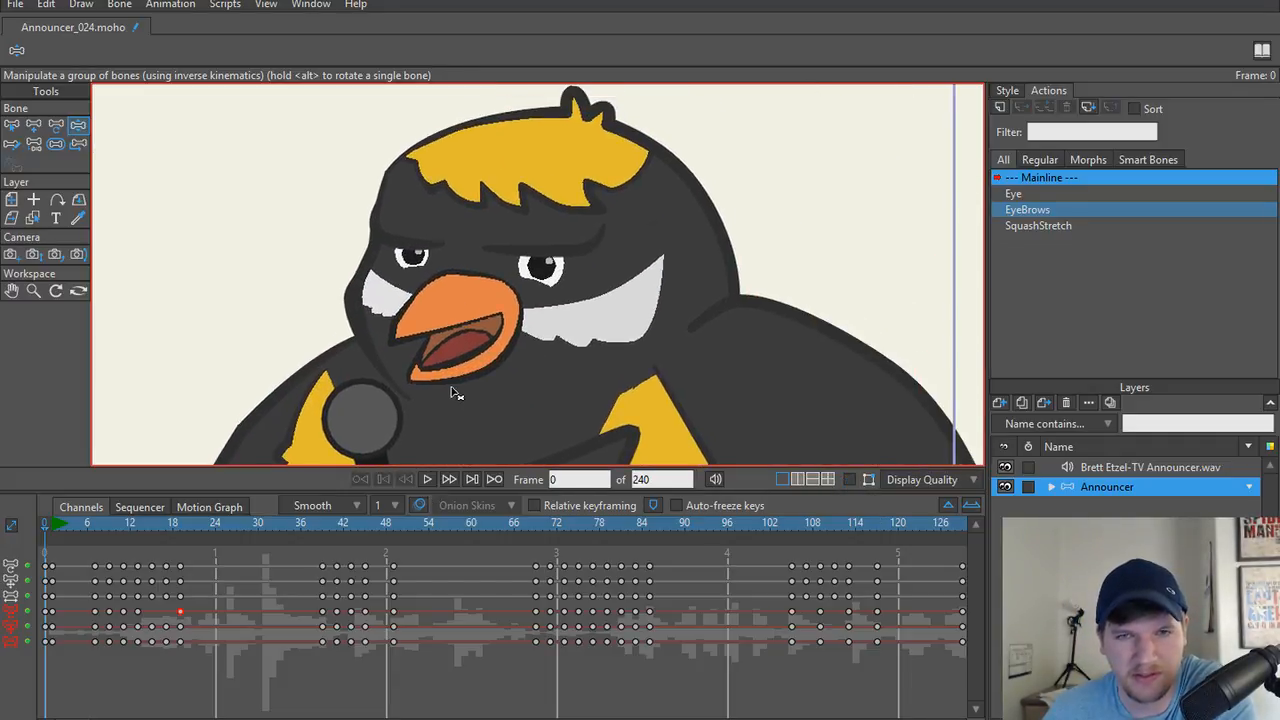
click(430, 480)
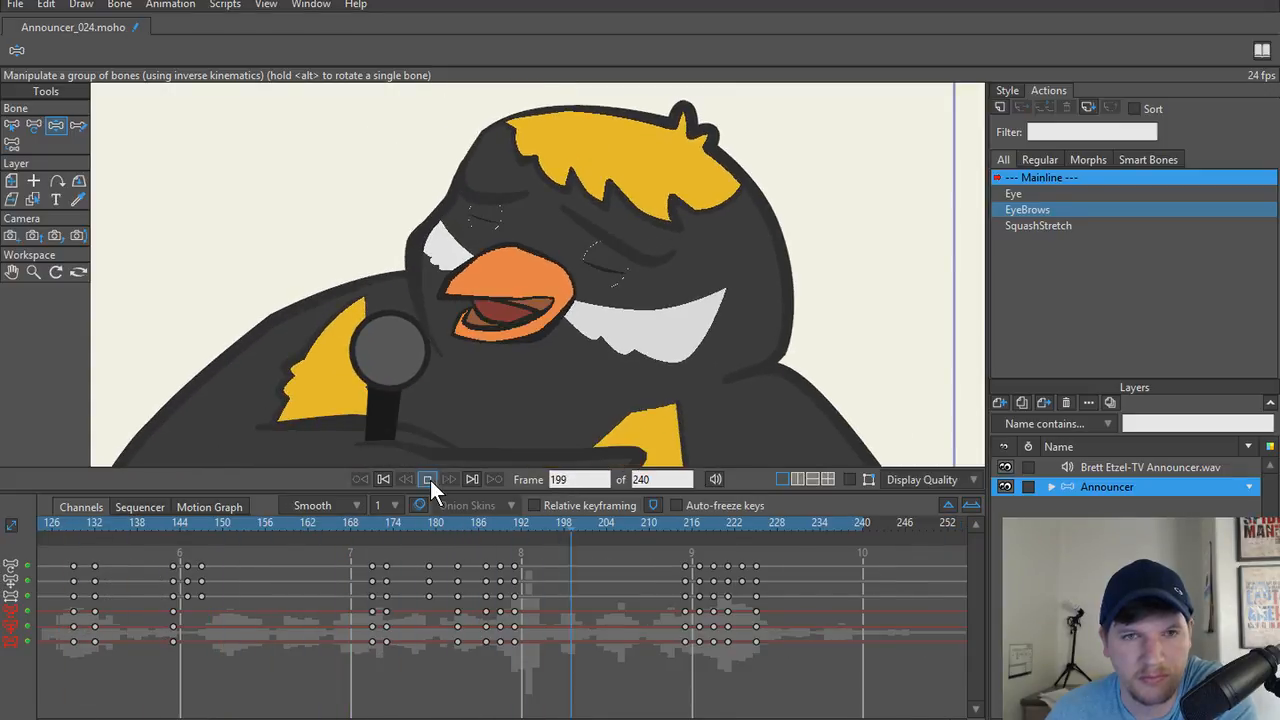
click(430, 480)
At frame 173, show the bone overlay again and select both the Eye and EyeBrows control bones.
click(184, 525)
drag(184, 525, 386, 546)
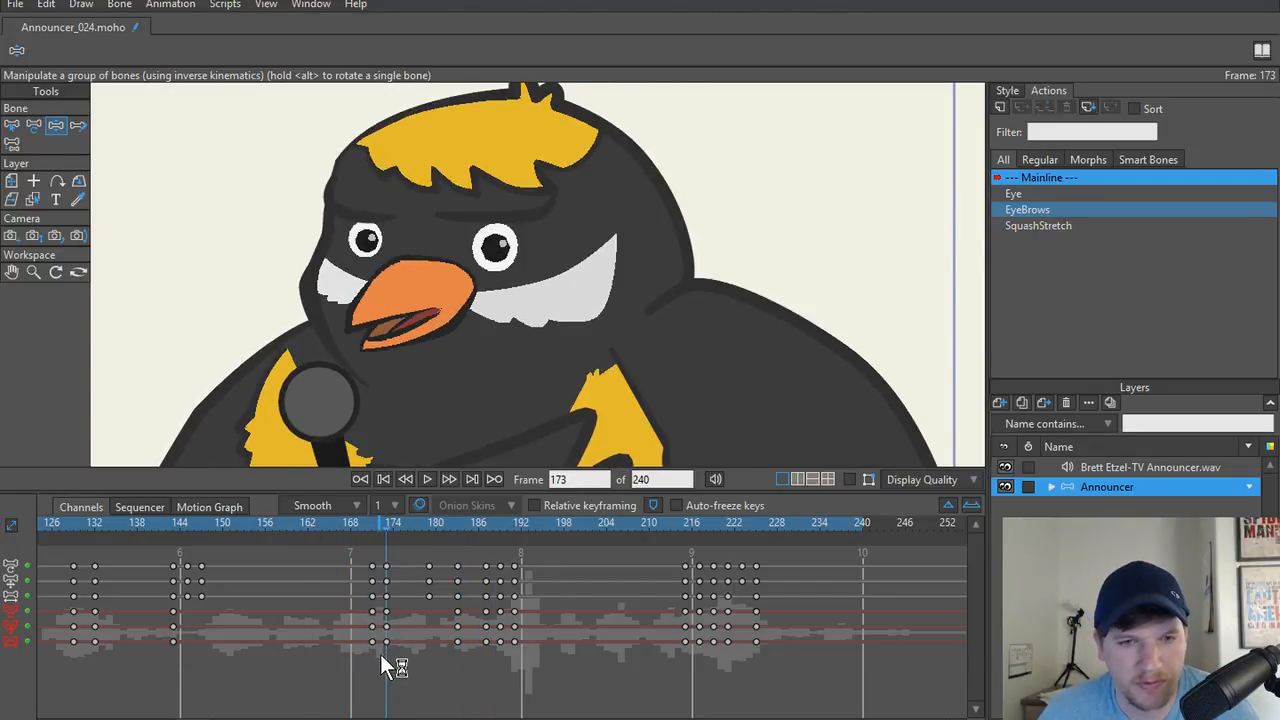
drag(380, 654, 390, 603)
scroll(421, 384, down, 5)
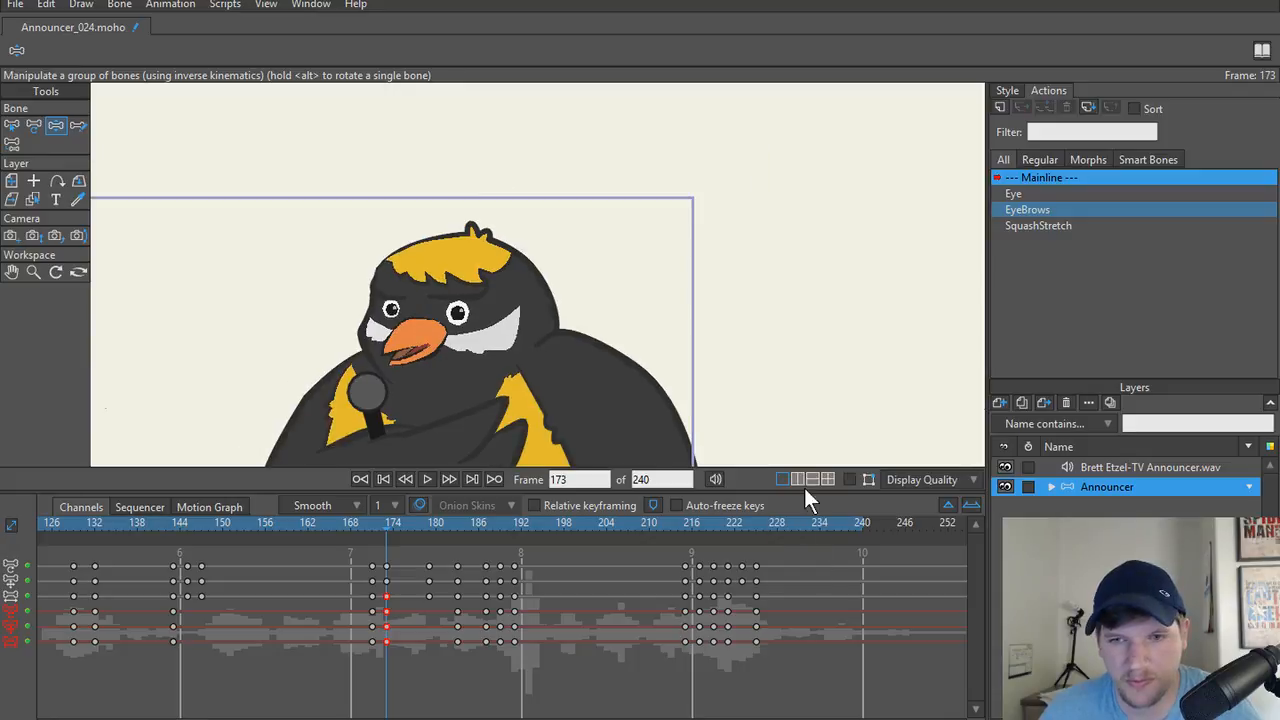
click(852, 478)
key(z)
click(612, 250)
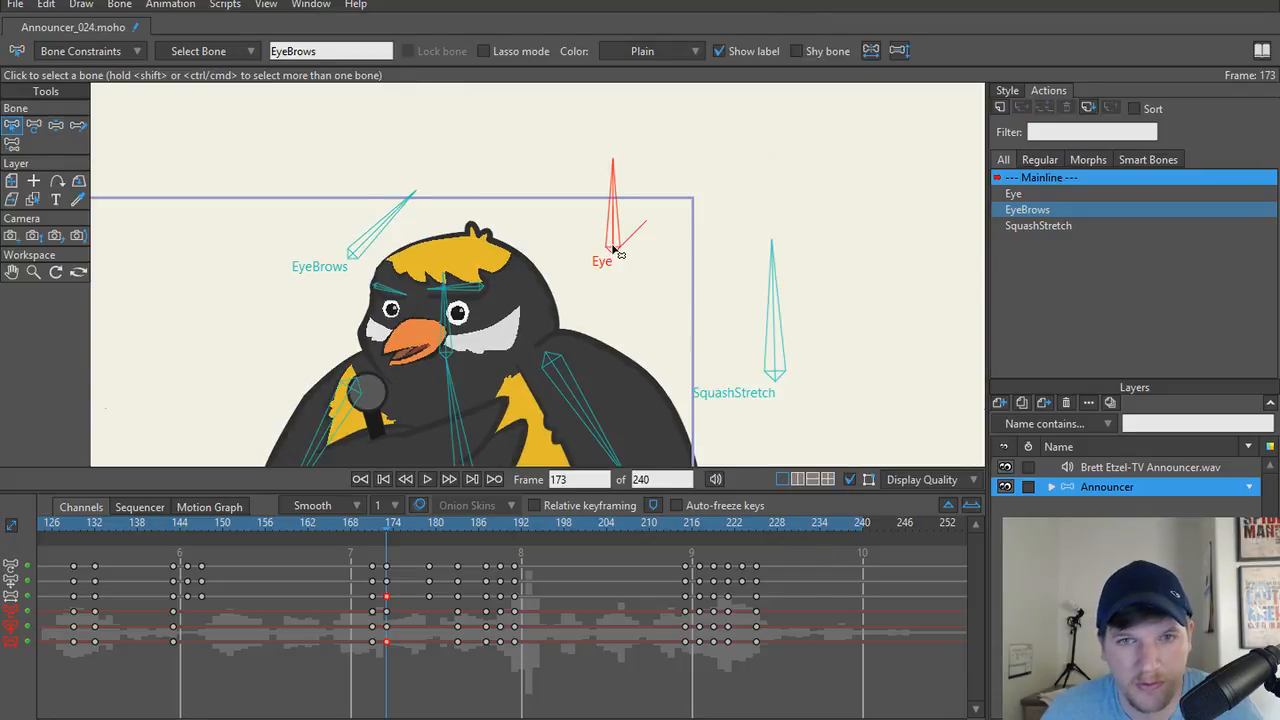
shift+click(380, 245)
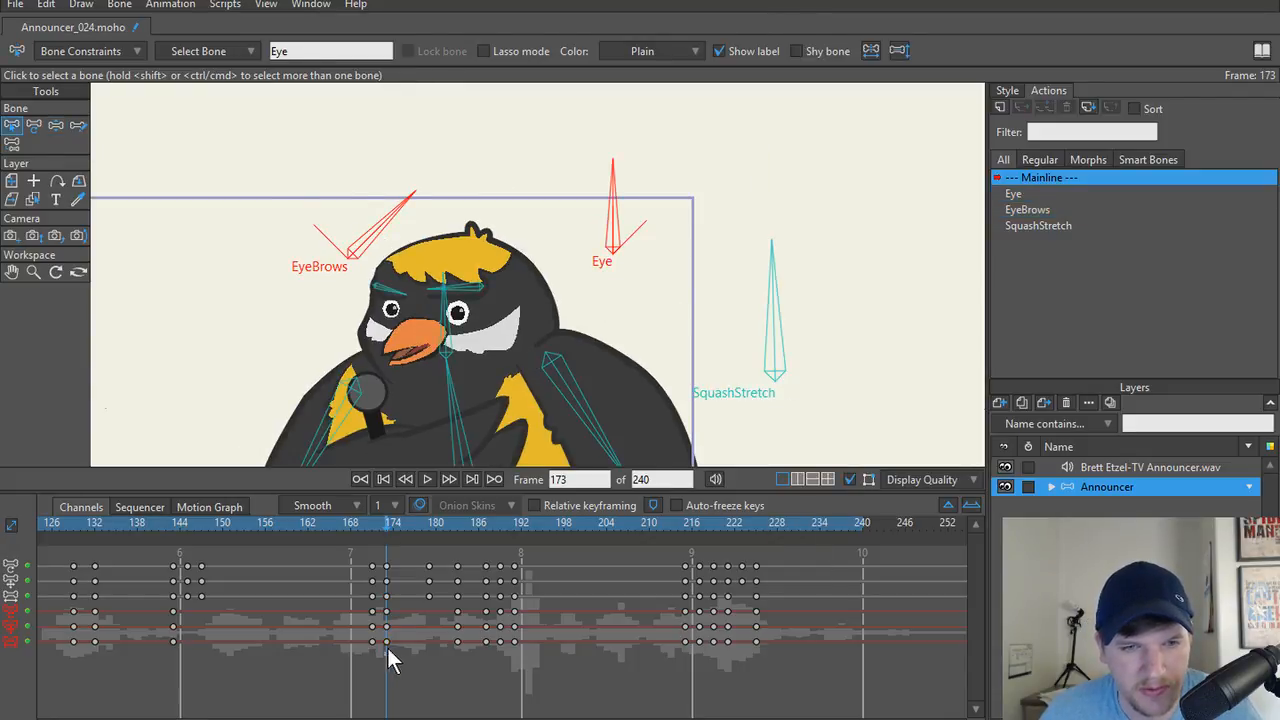
Review playback after frame 173, stop at frame 211, and key the EyeBrows control bone there with the Manipulate Bones tool.
click(404, 522)
drag(408, 522, 458, 528)
key(space)
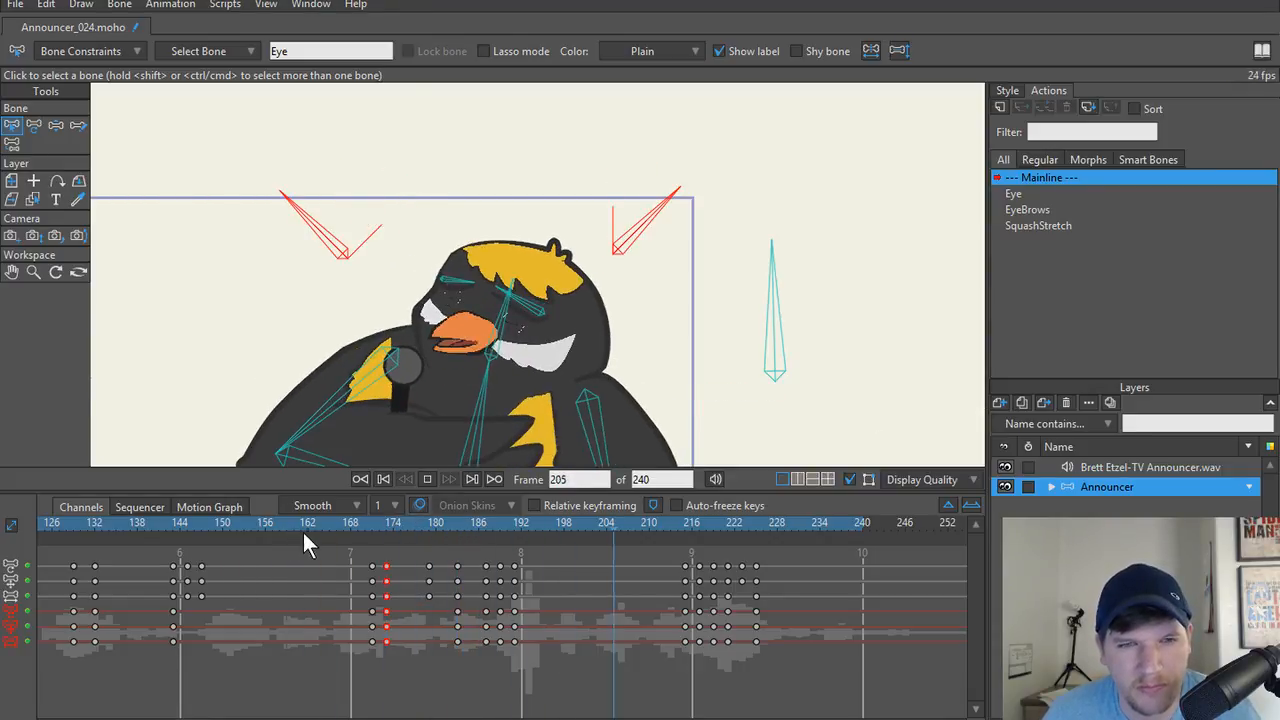
key(space)
mouse_move(653, 526)
mouse_down()
mouse_move(549, 525)
mouse_move(697, 533)
mouse_move(377, 530)
mouse_move(654, 547)
mouse_up()
key(space)
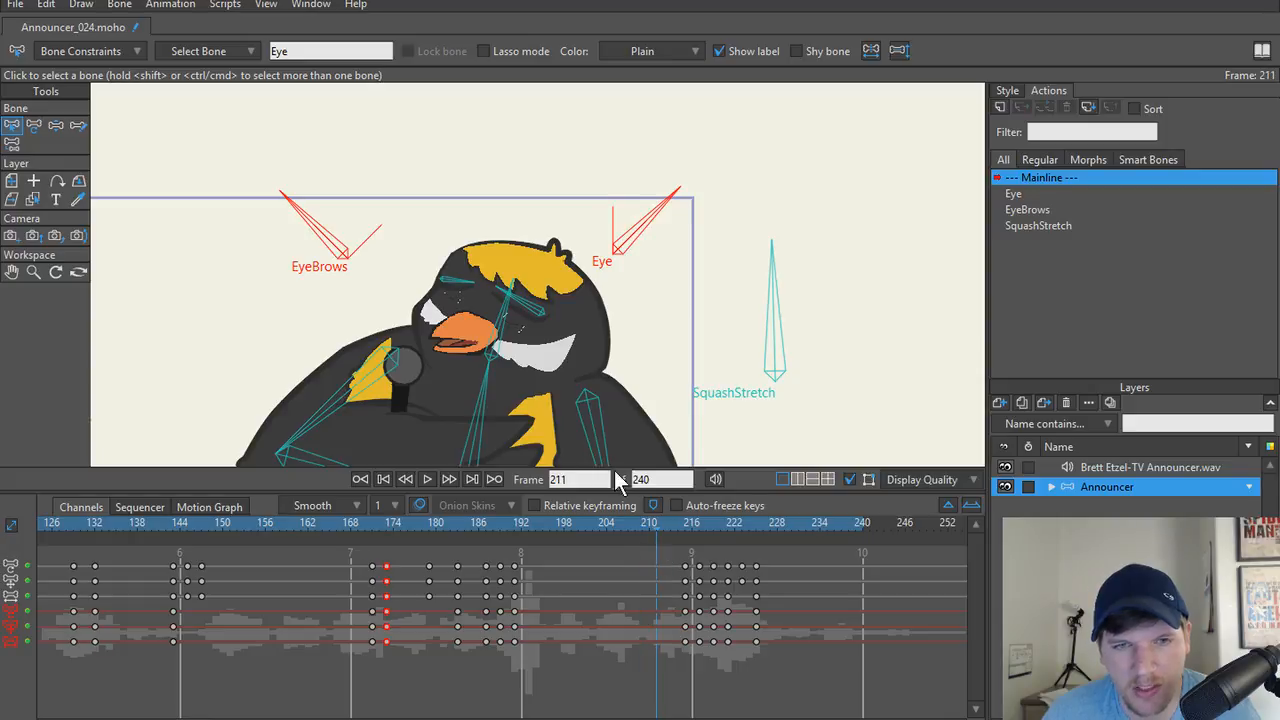
key(z)
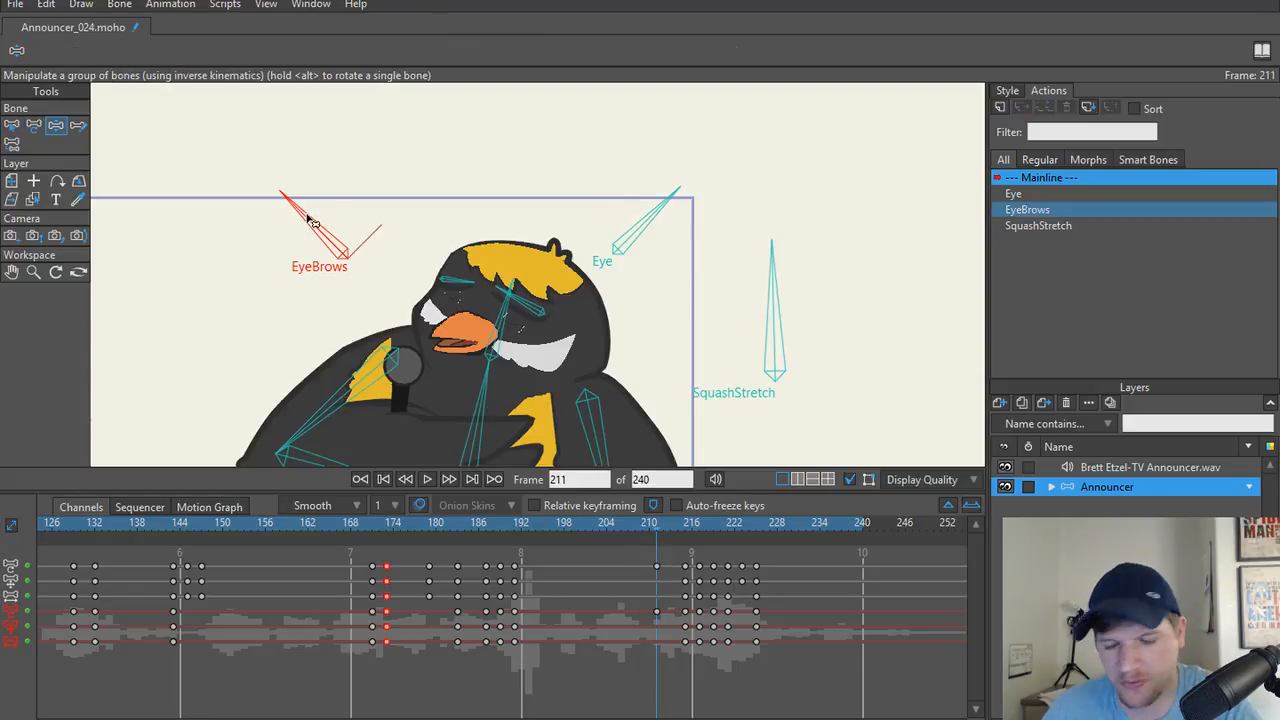
Try to rotate the EyeBrows control bone clockwise at frame 213.
key(Right)
key(Right)
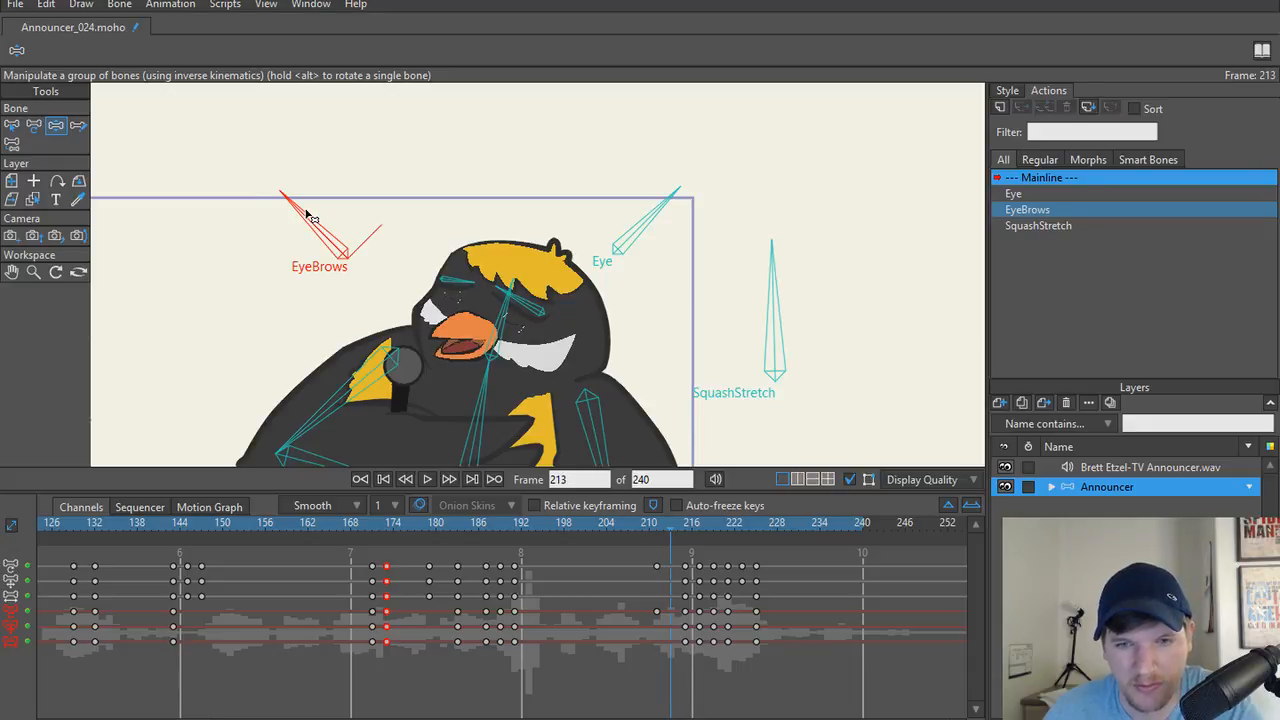
drag(308, 216, 410, 212)
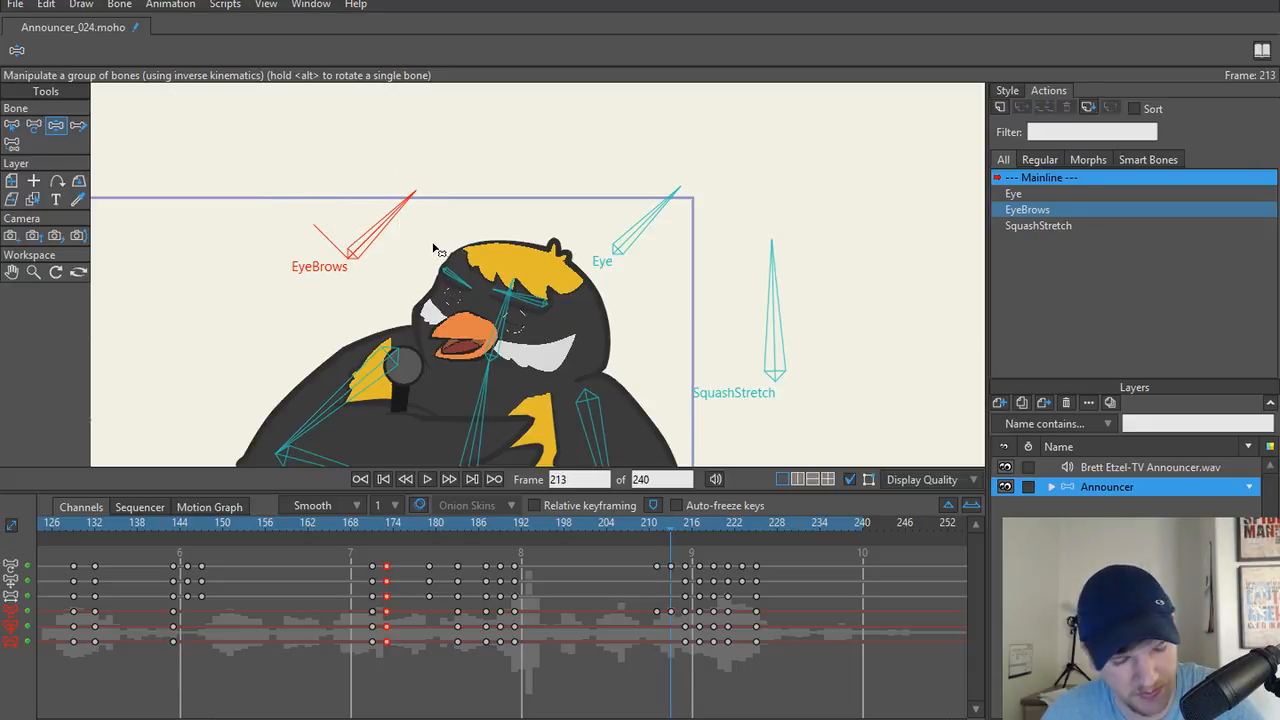
key(ctrl+z)
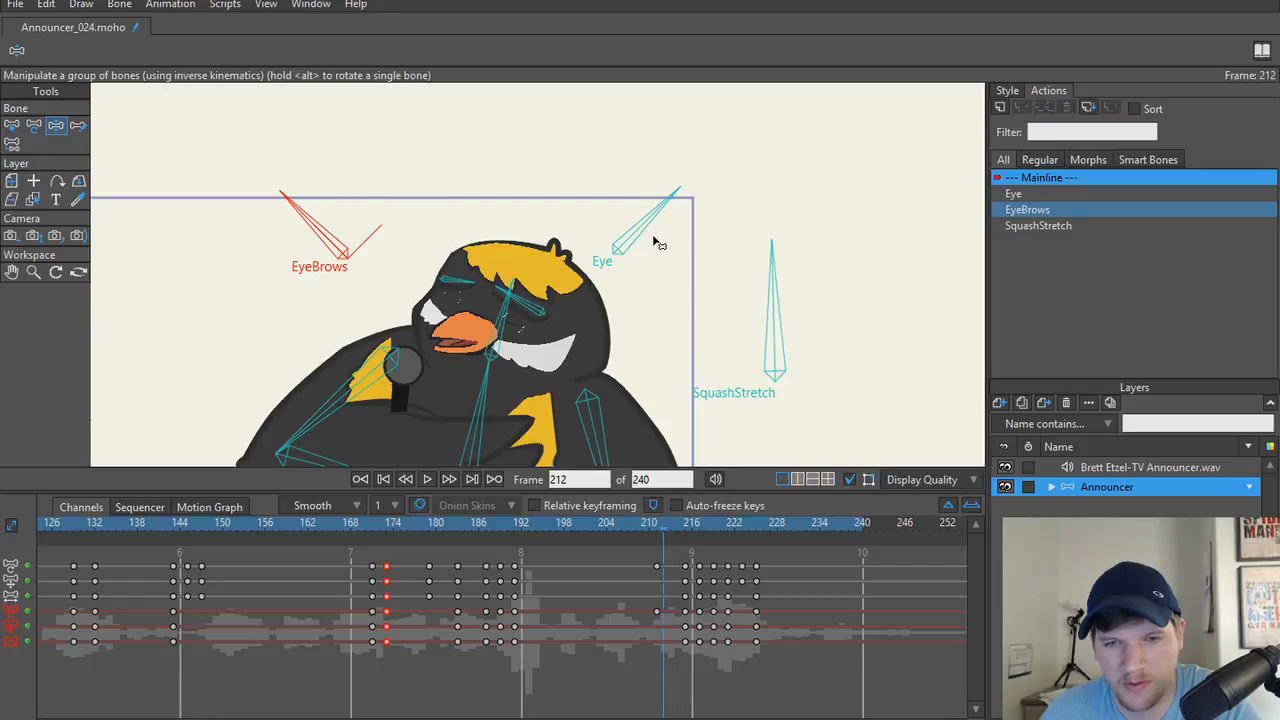
Rotate the Eye control bone counter-clockwise at frame 213 to open the eyes, and check the surrounding frames.
click(633, 243)
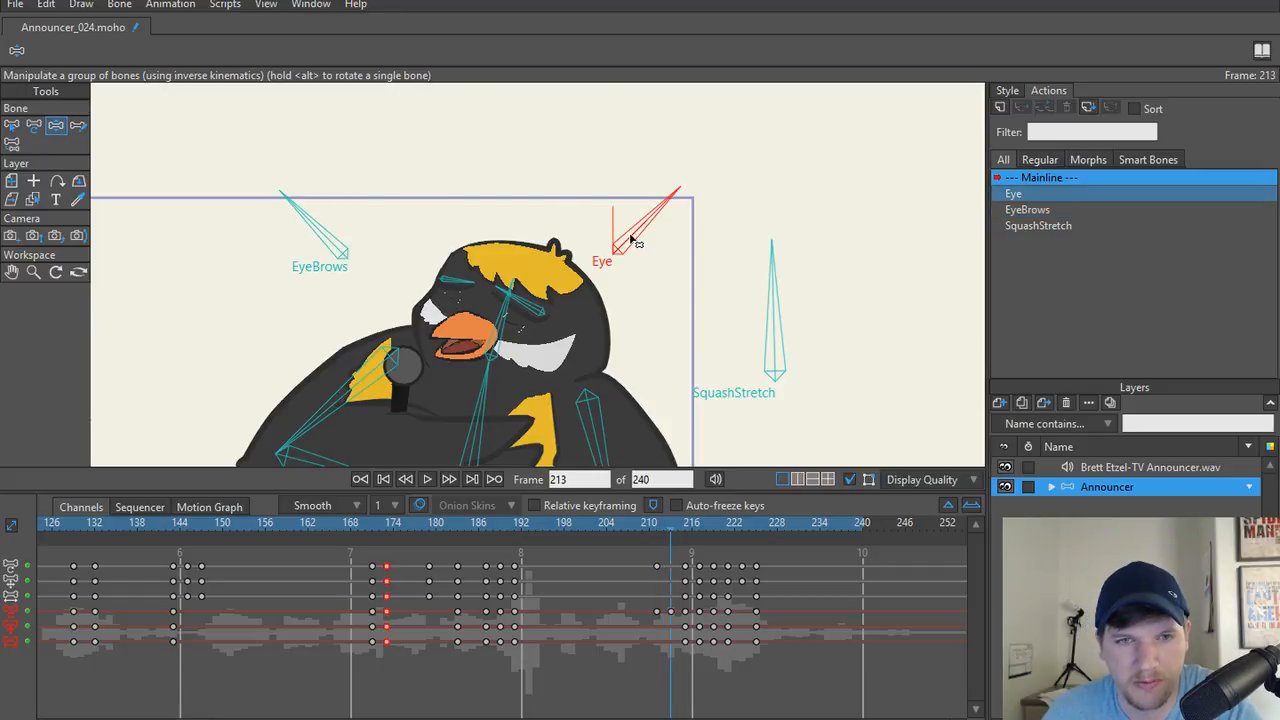
drag(633, 243, 567, 217)
key(Left)
key(Left)
key(Left)
key(Right)
key(Right)
key(Right)
key(Right)
key(Right)
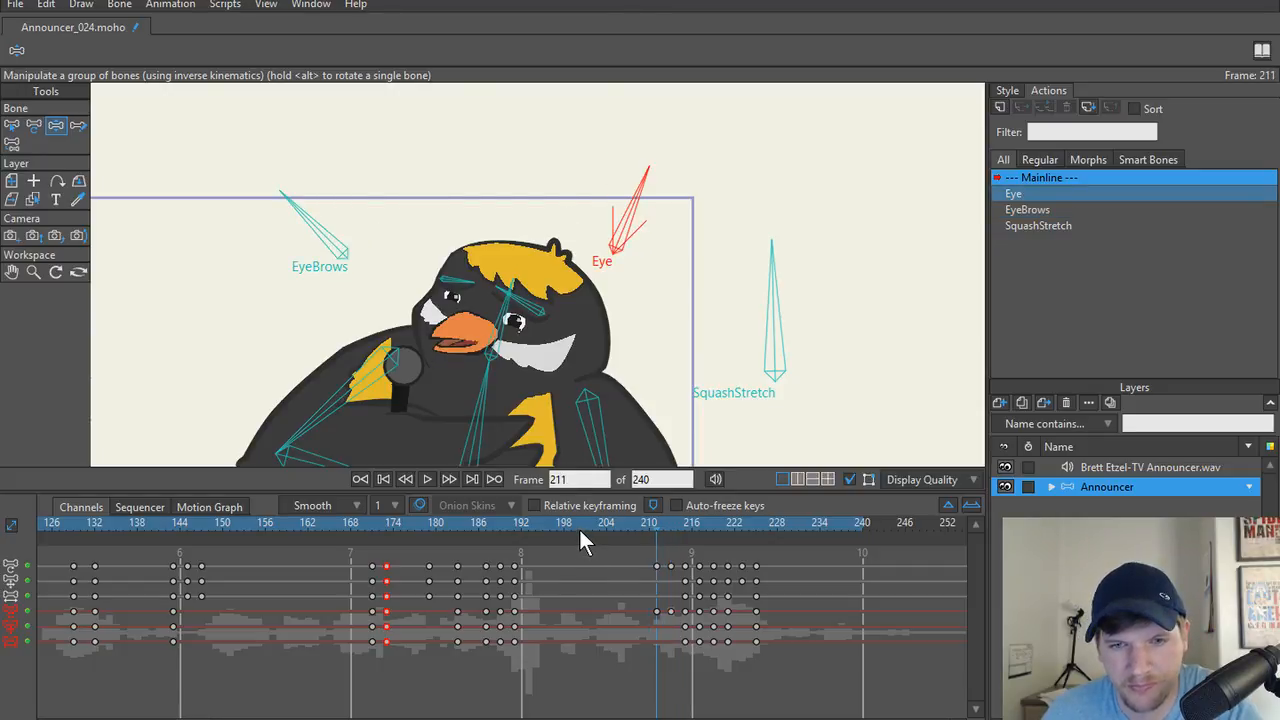
Delete the Eye bone's angle keyframe at frame 215 and check the poses through frame 217.
click(684, 612)
key(Delete)
key(Right)
key(Right)
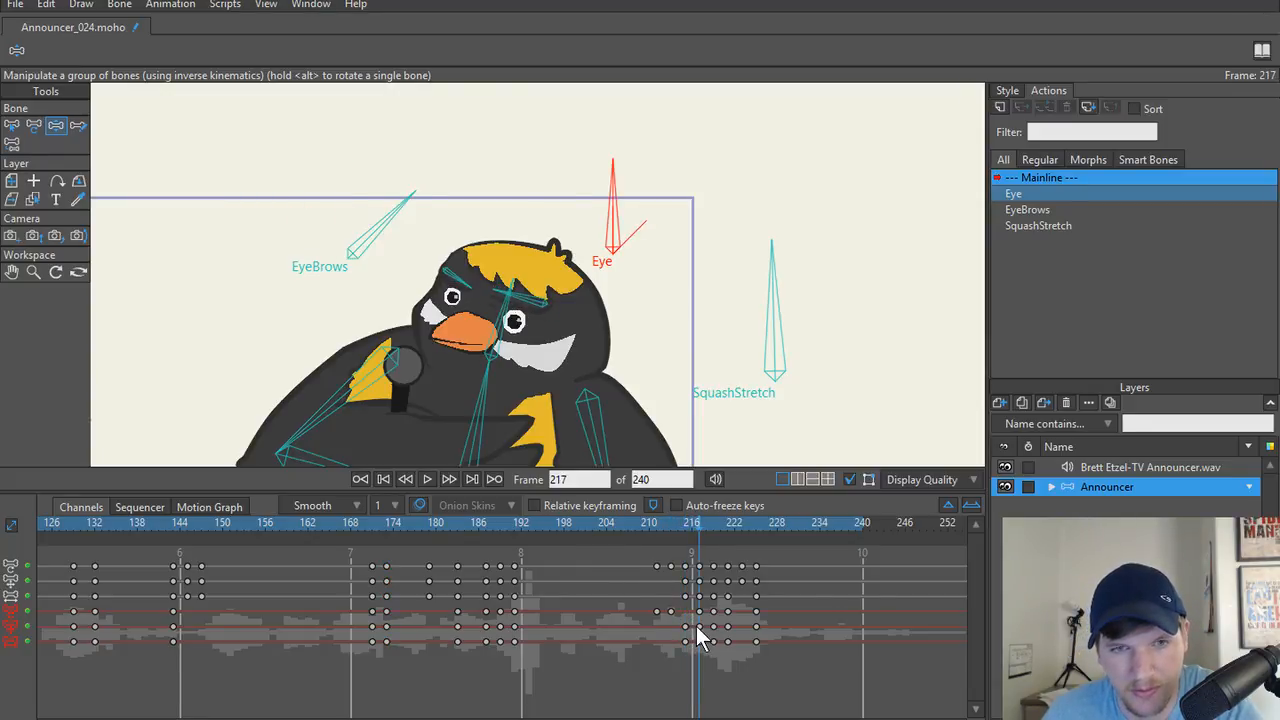
key(Left)
key(Left)
Select the Eye bone's keyframe at frame 213 and examine the eye and brow transition around frame 216.
click(671, 612)
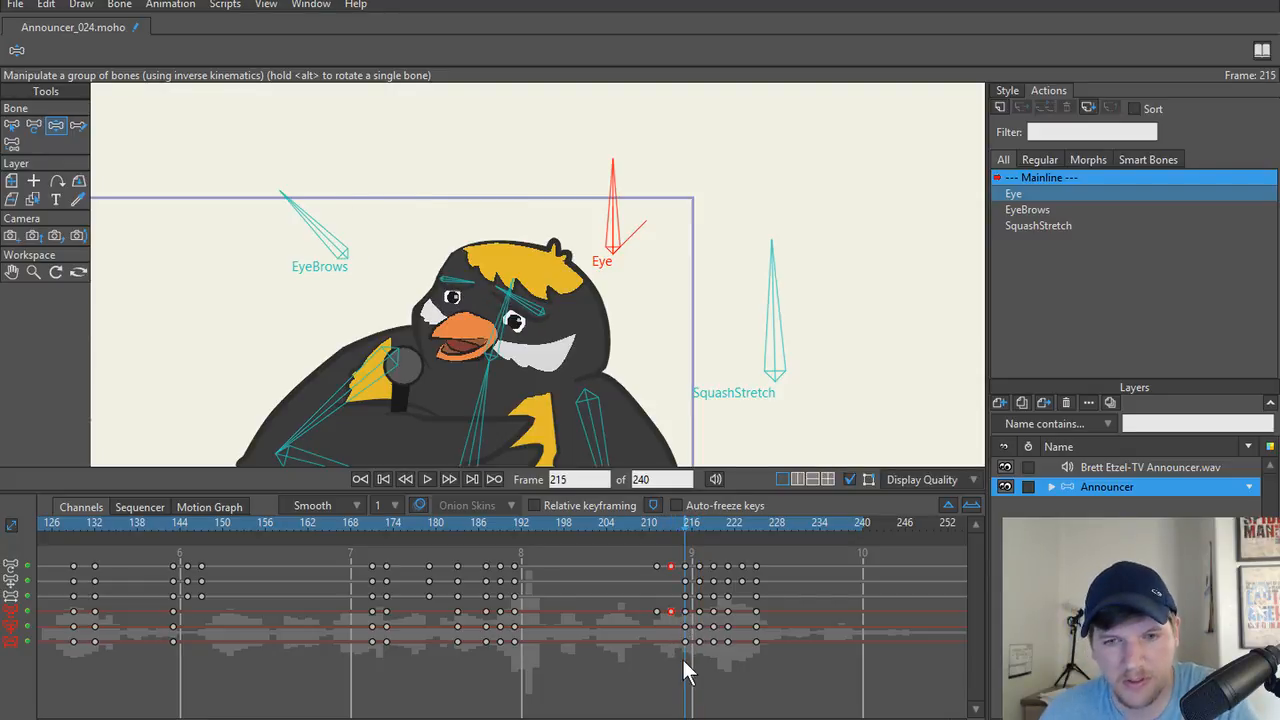
key(Right)
key(Right)
key(Left)
key(Left)
key(Left)
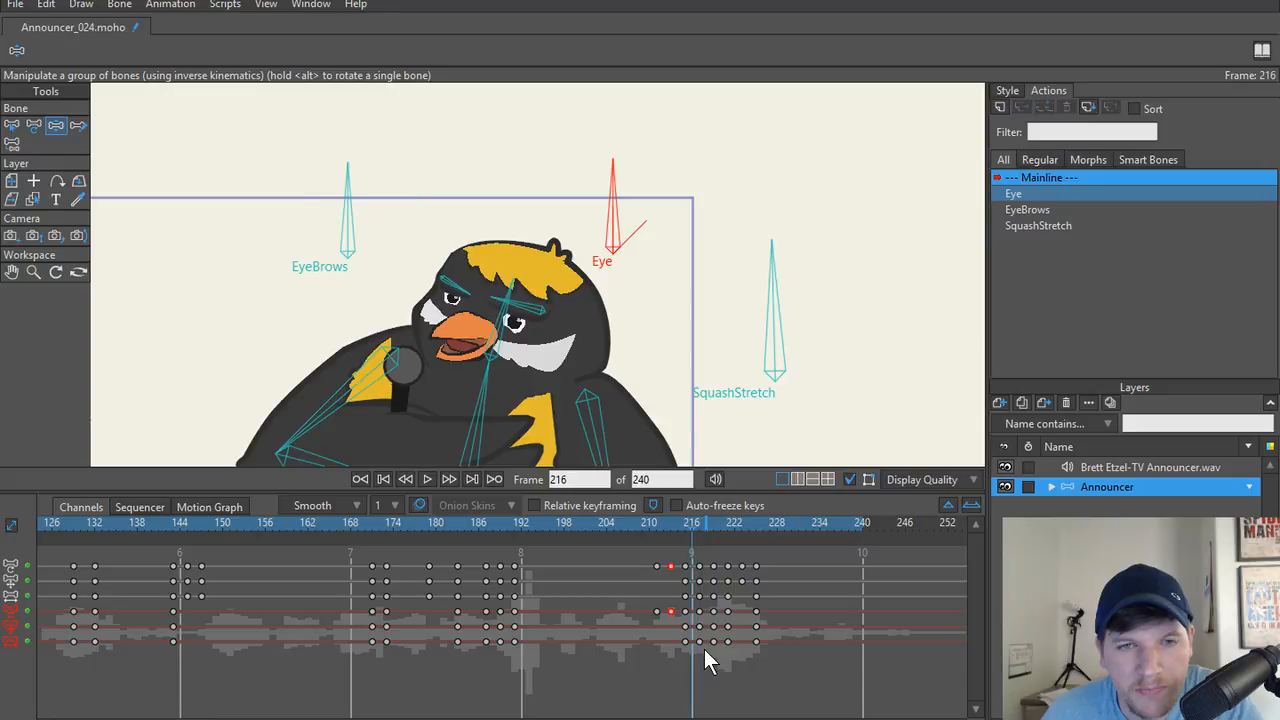
Step back and forth between frames 213 and 217 to examine the eyebrow transition.
key(Right)
key(Left)
key(Left)
key(Left)
key(Right)
key(Right)
key(Right)
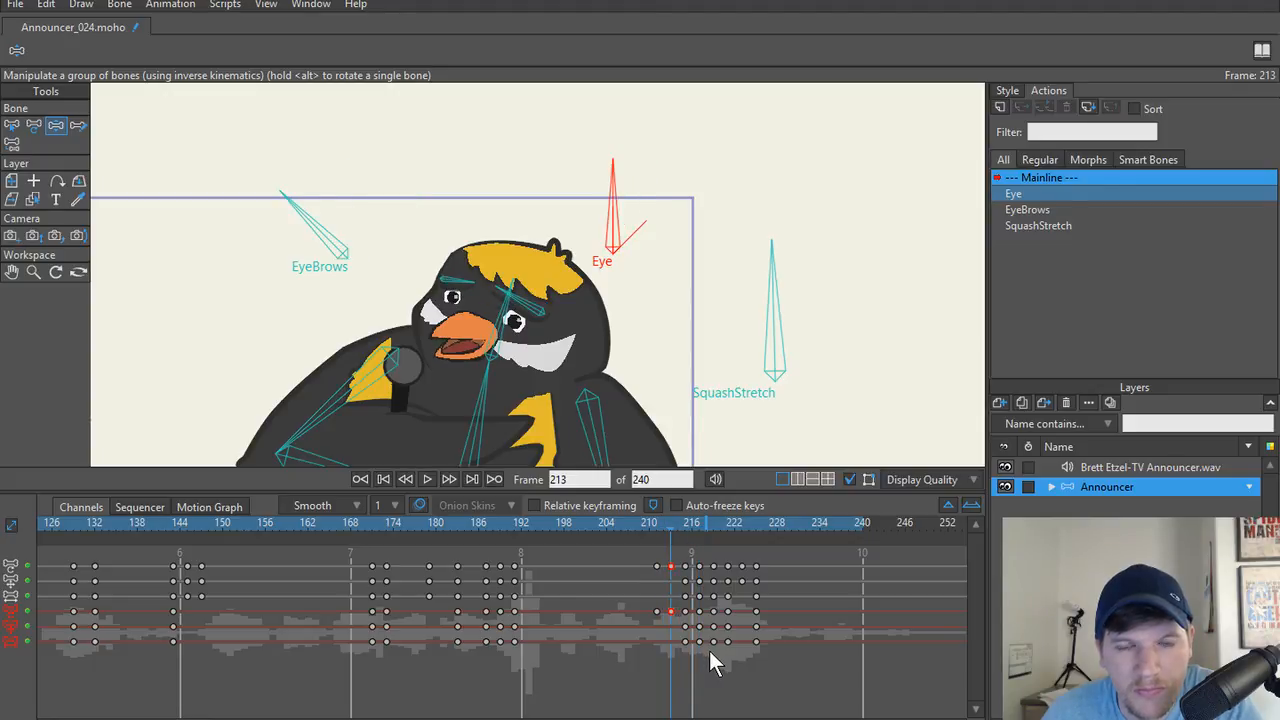
key(Right)
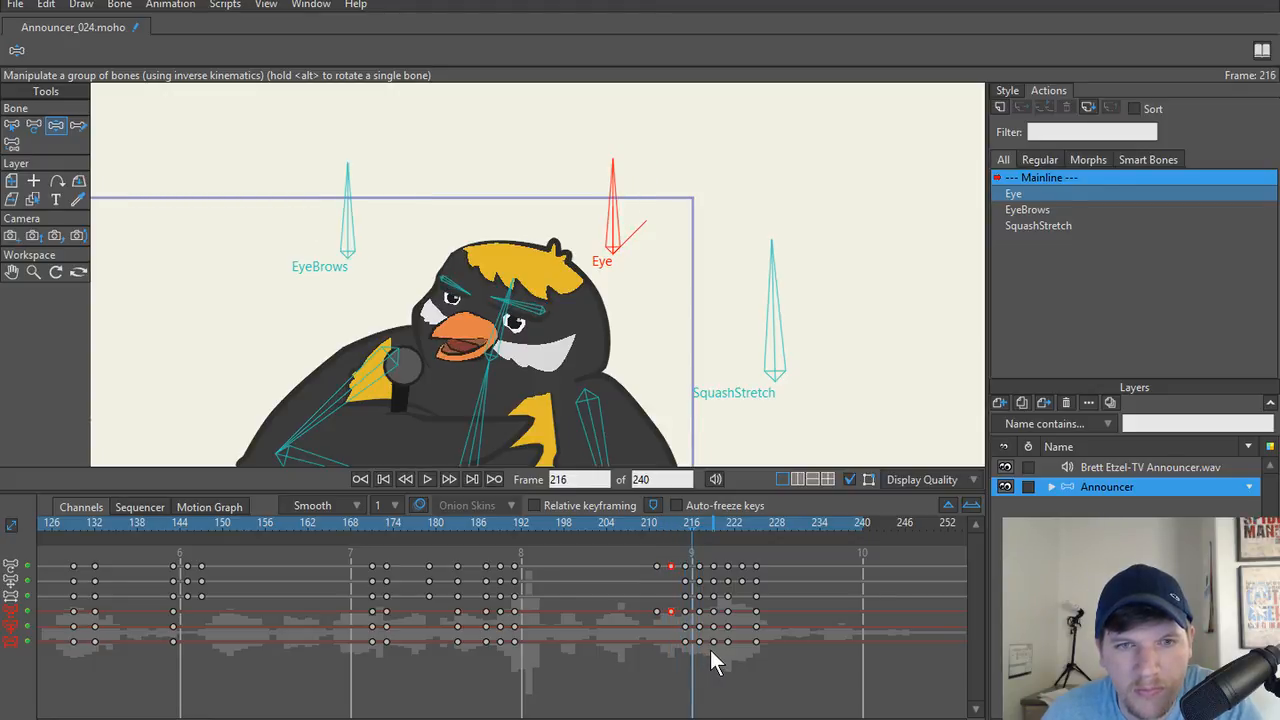
Examine the eye, brow and beak poses frame by frame between frames 216 and 223.
key(Right)
key(Right)
key(Right)
key(Right)
key(Right)
key(Right)
key(Right)
key(Right)
key(Right)
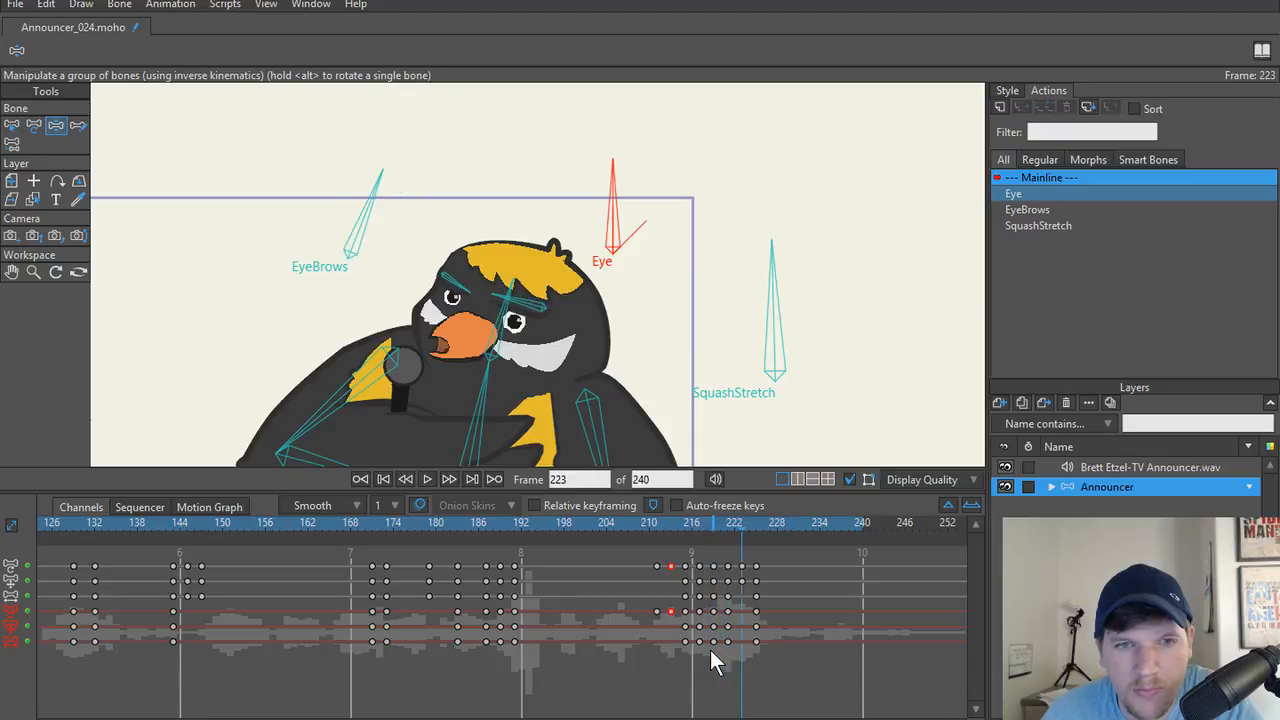
key(Left)
key(Left)
key(Left)
key(Left)
key(Left)
key(Left)
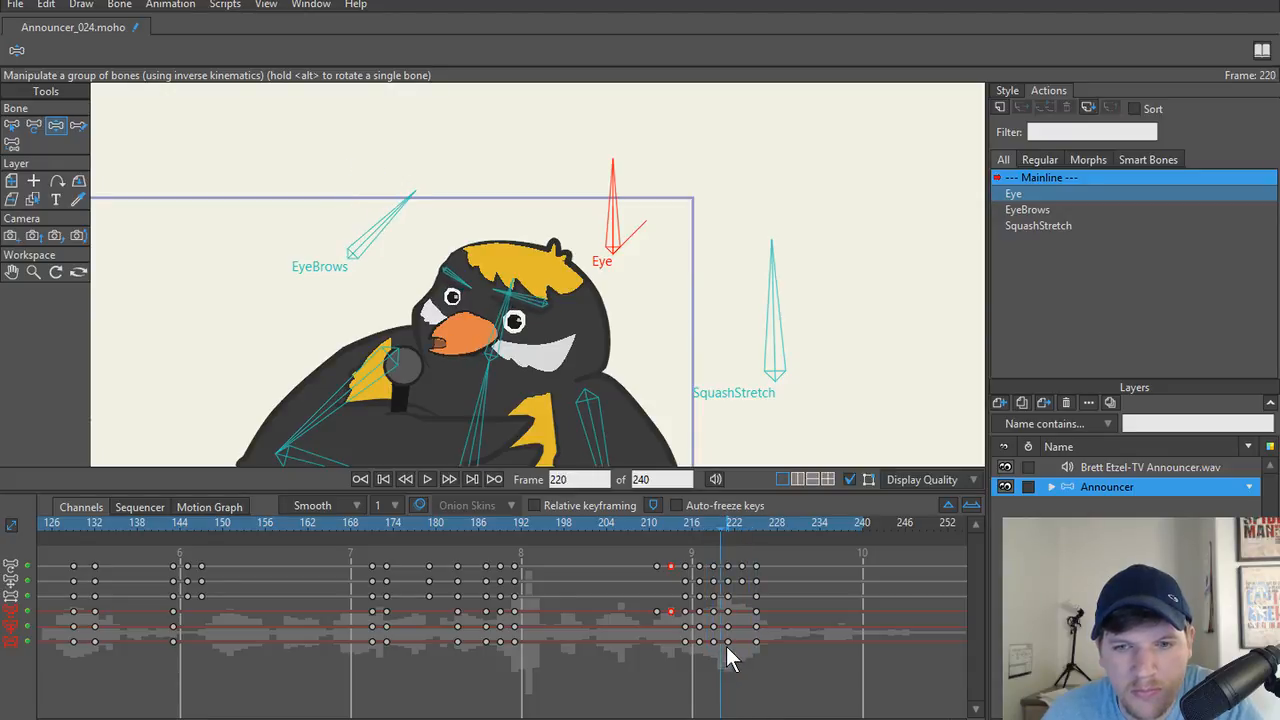
Select the EyeBrows control bone and its angle keyframe at frame 221, comparing the brow poses between frames 219 and 223.
key(Right)
key(Right)
key(Right)
key(Right)
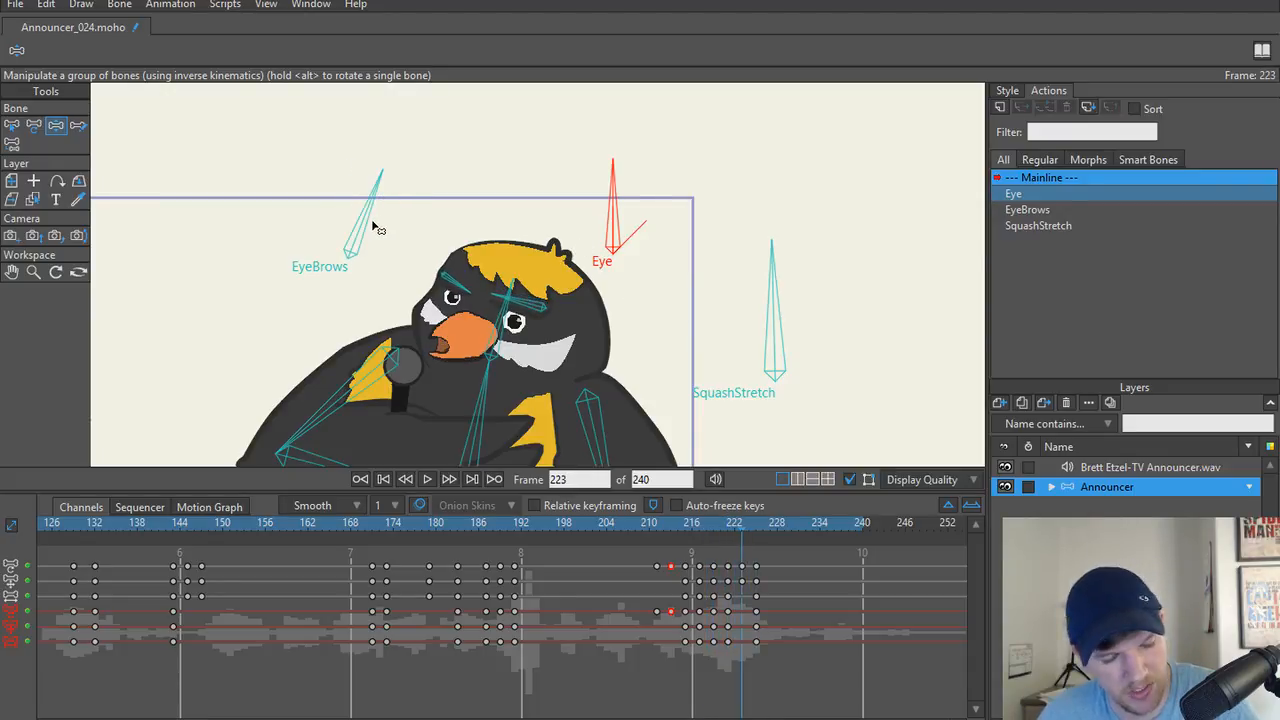
click(373, 227)
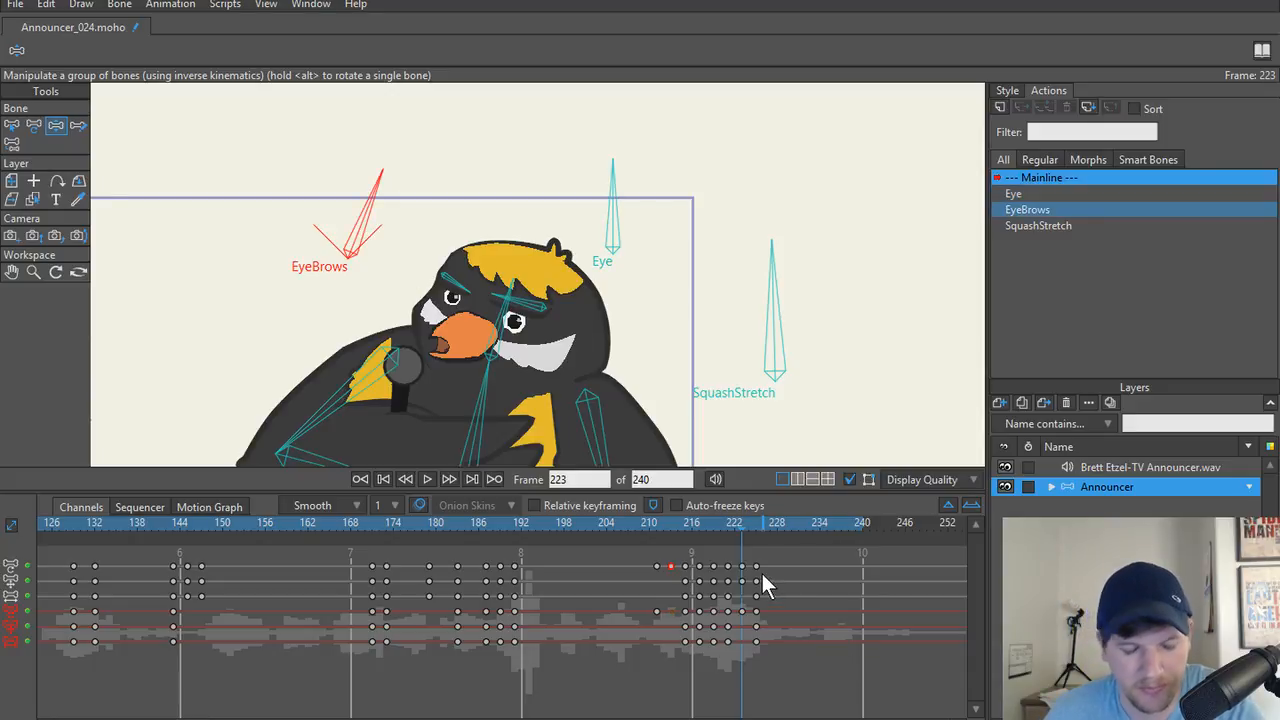
key(Left)
key(Left)
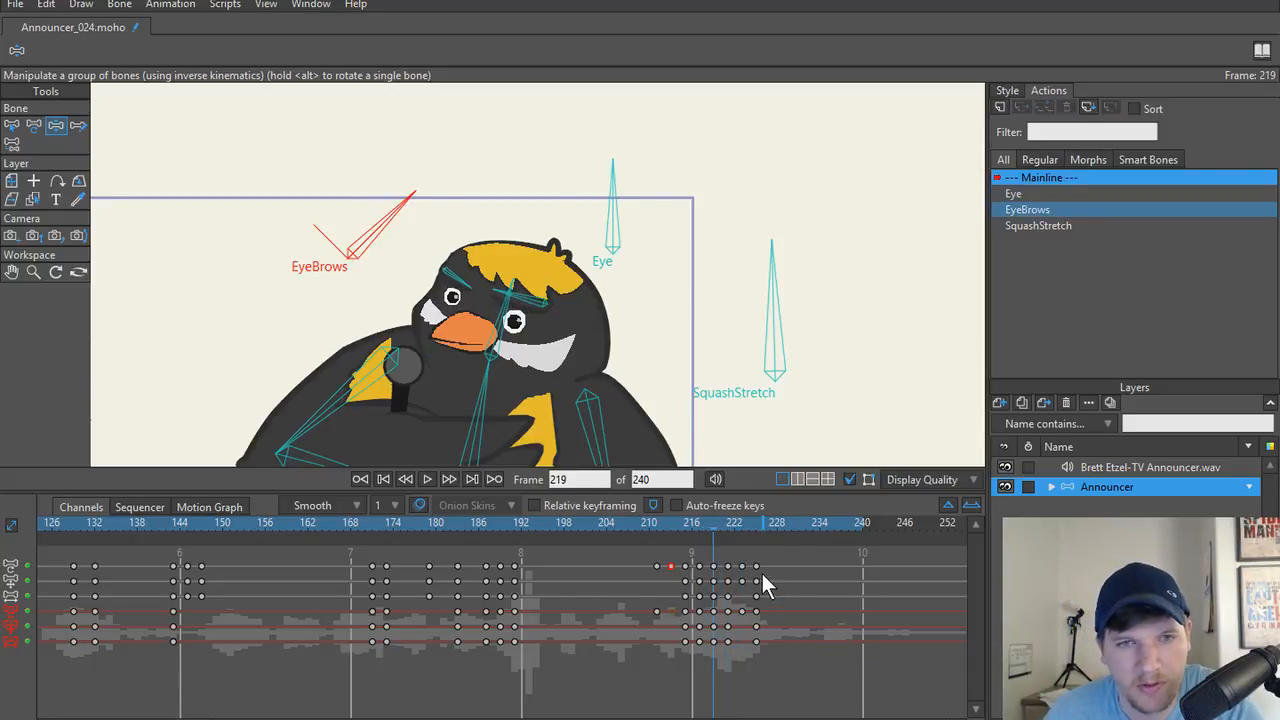
key(Right)
key(Right)
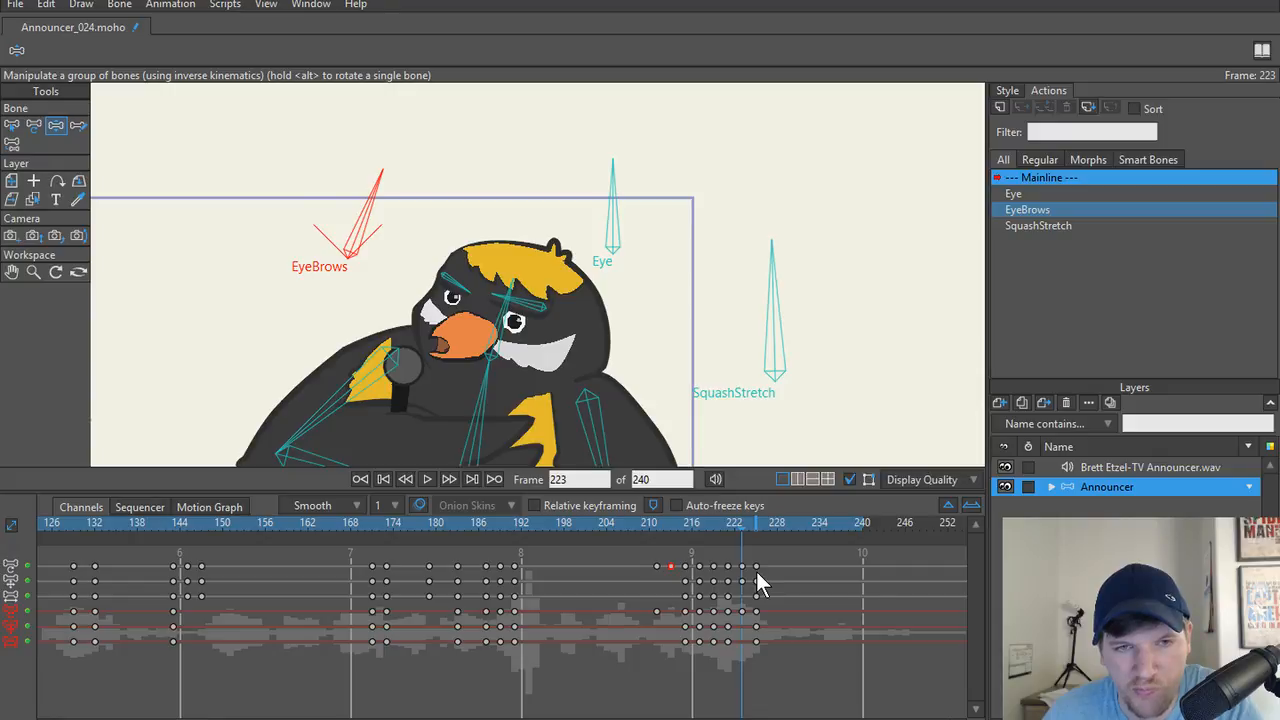
key(Left)
key(Left)
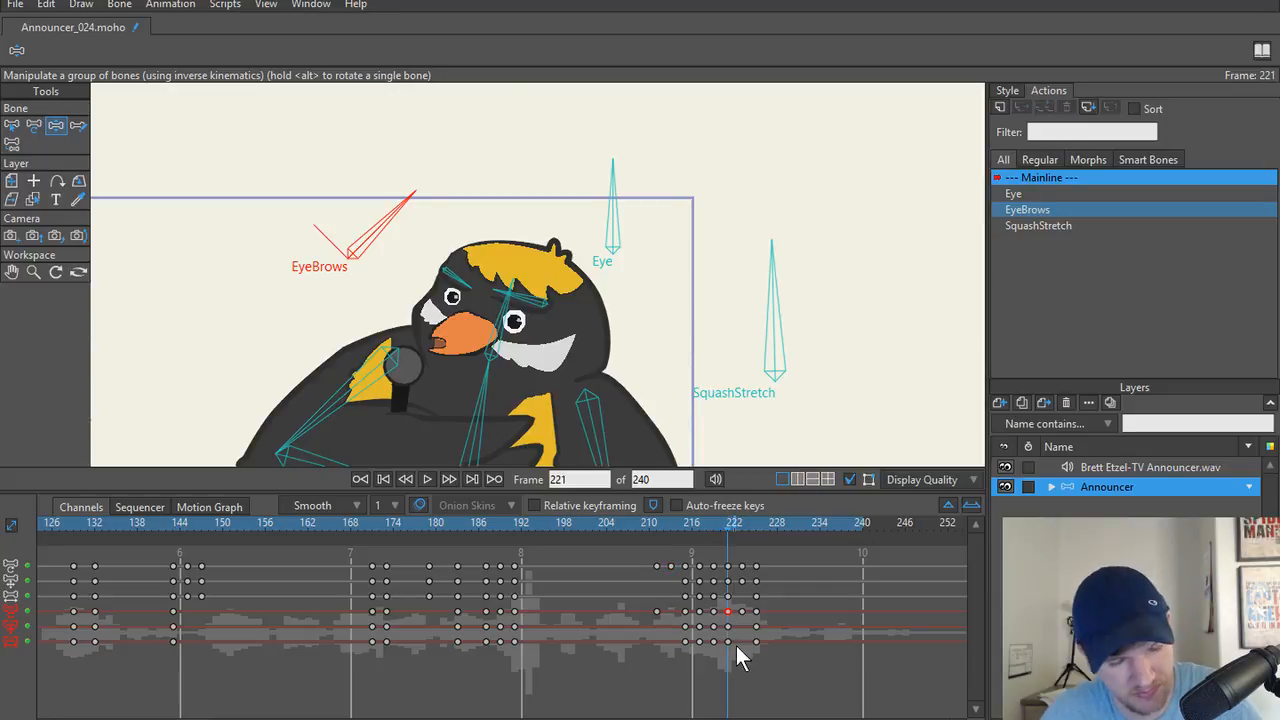
Step through frames 220 to 227 to examine how the eyebrows move back toward their neutral pose.
key(Right)
key(Right)
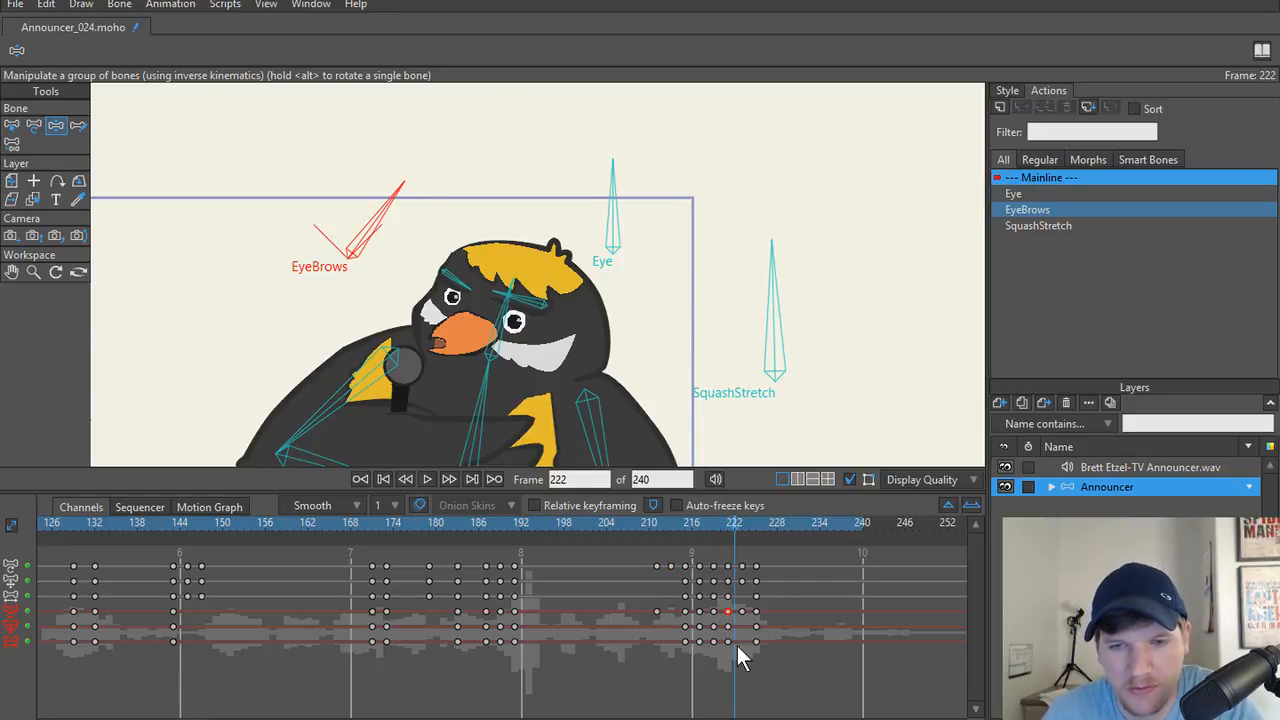
key(Right)
key(Right)
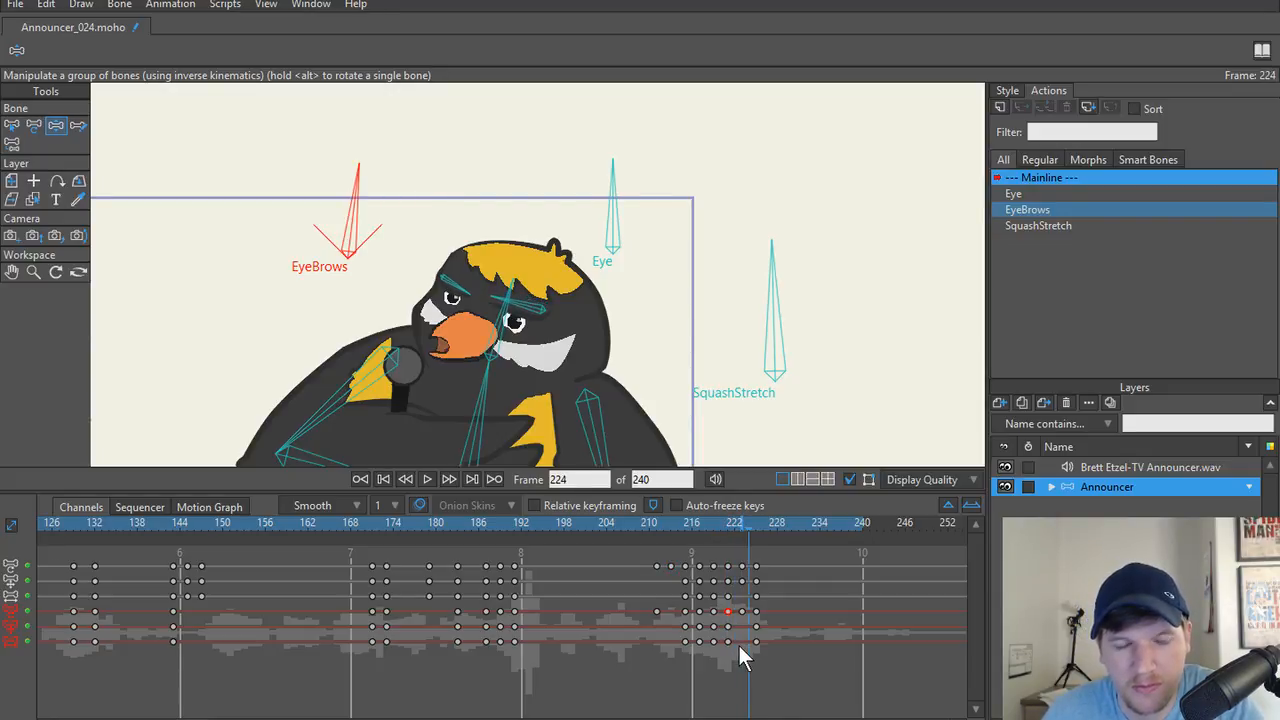
key(Left)
key(Left)
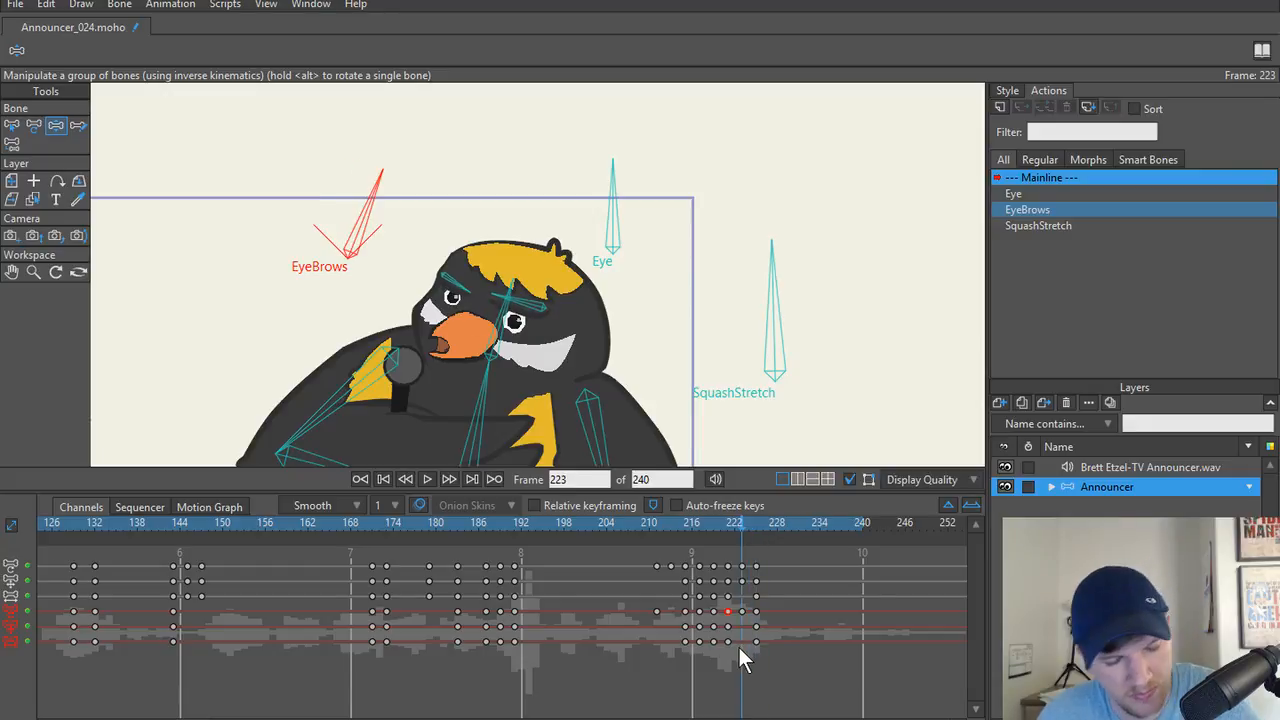
key(Left)
key(Left)
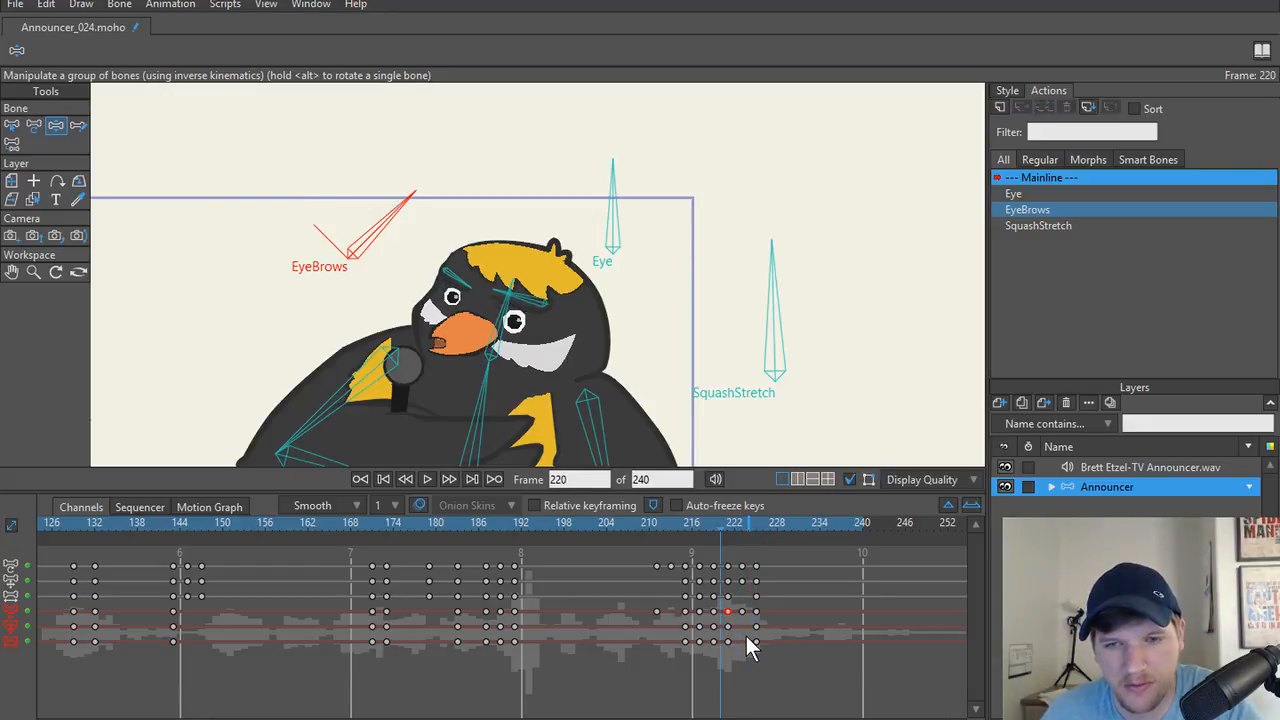
key(Right)
key(Right)
key(Right)
key(Right)
key(Right)
key(Right)
key(Right)
key(Right)
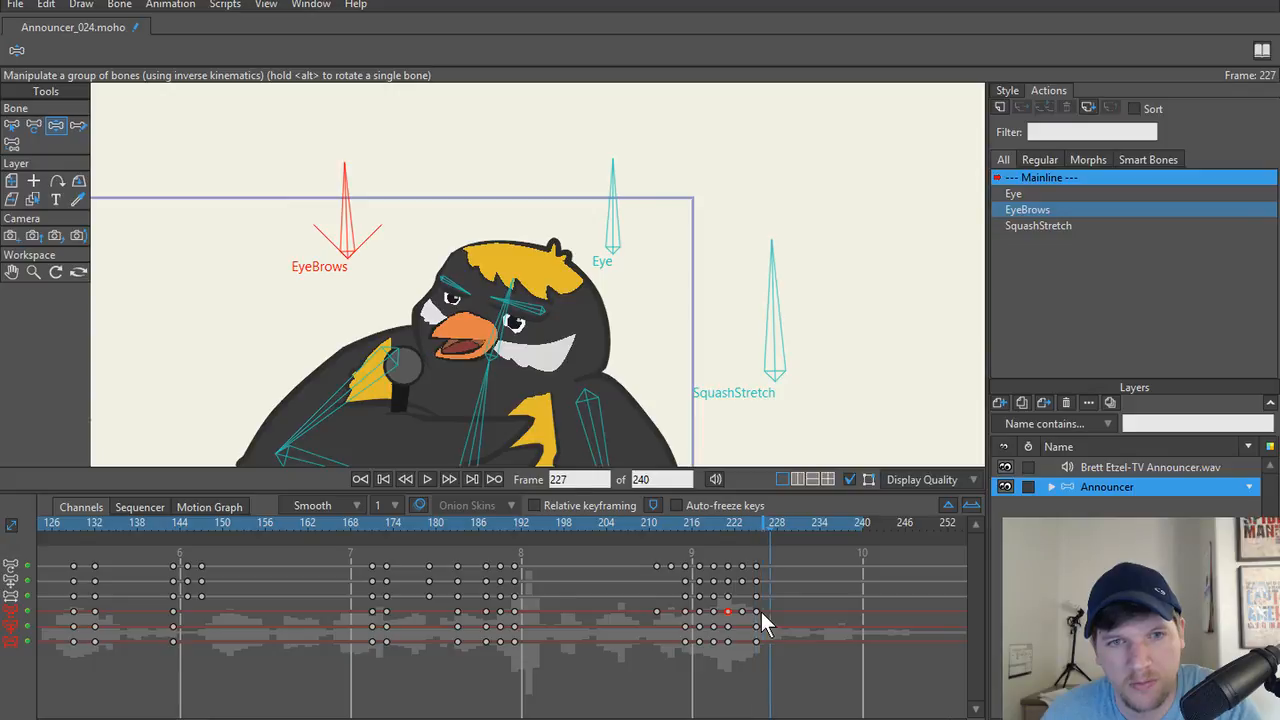
Copy the EyeBrows bone's angle keyframe from frame 221 to frame 223.
key(Left)
key(Left)
key(Left)
key(Left)
key(Left)
key(Left)
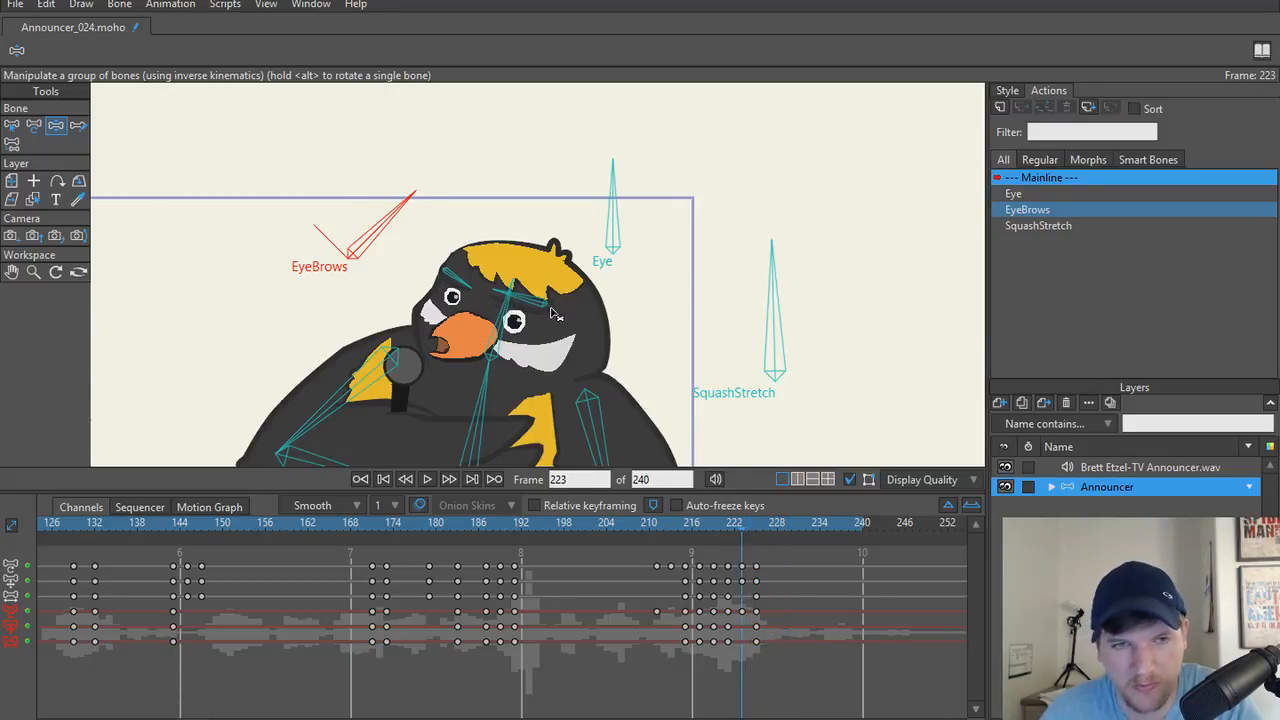
Select the Eye bone together with the EyeBrows bone and move the keyframes at frame 225 to frame 227.
key(z)
click(632, 270)
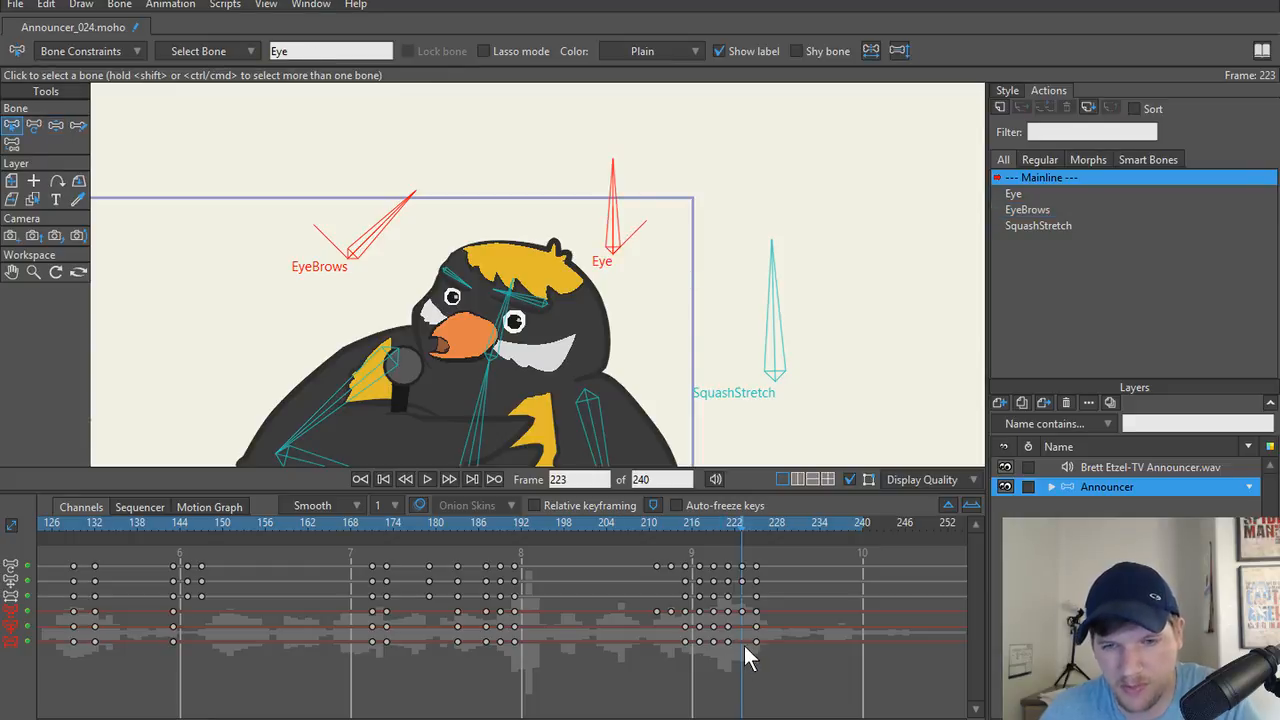
mouse_move(771, 619)
mouse_down()
mouse_move(760, 611)
mouse_move(780, 614)
mouse_up()
click(771, 524)
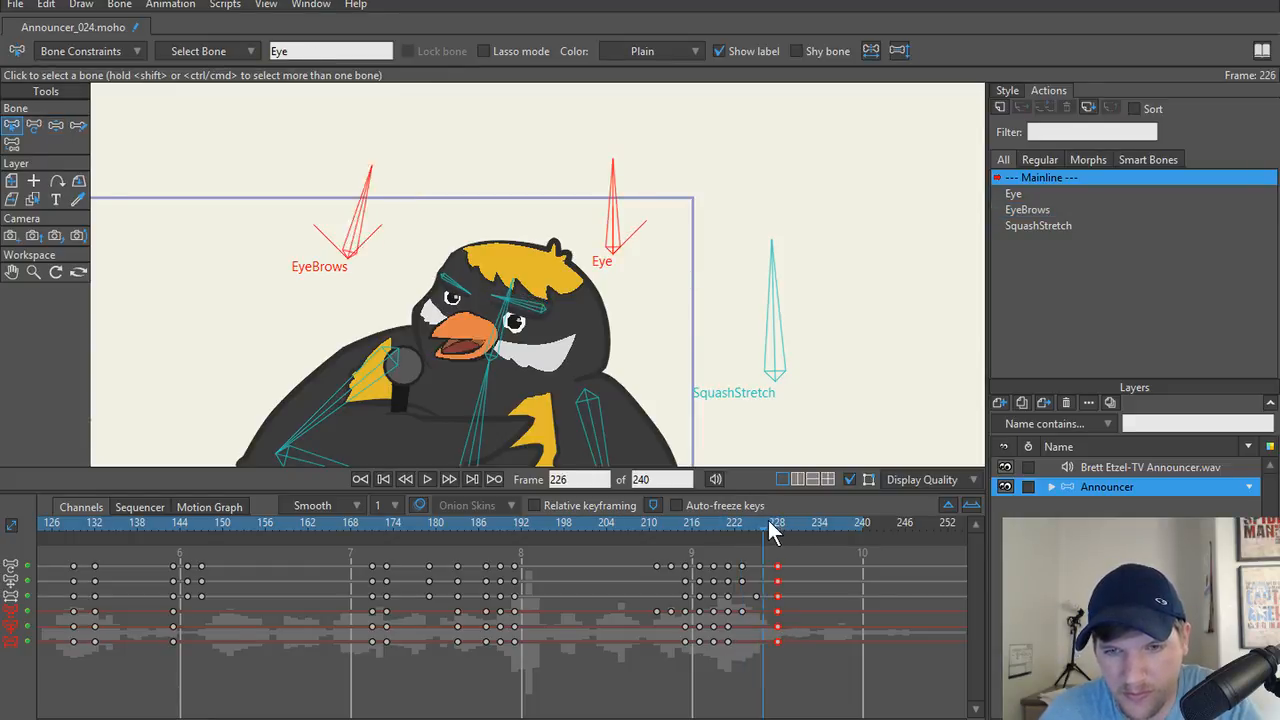
drag(779, 568, 772, 569)
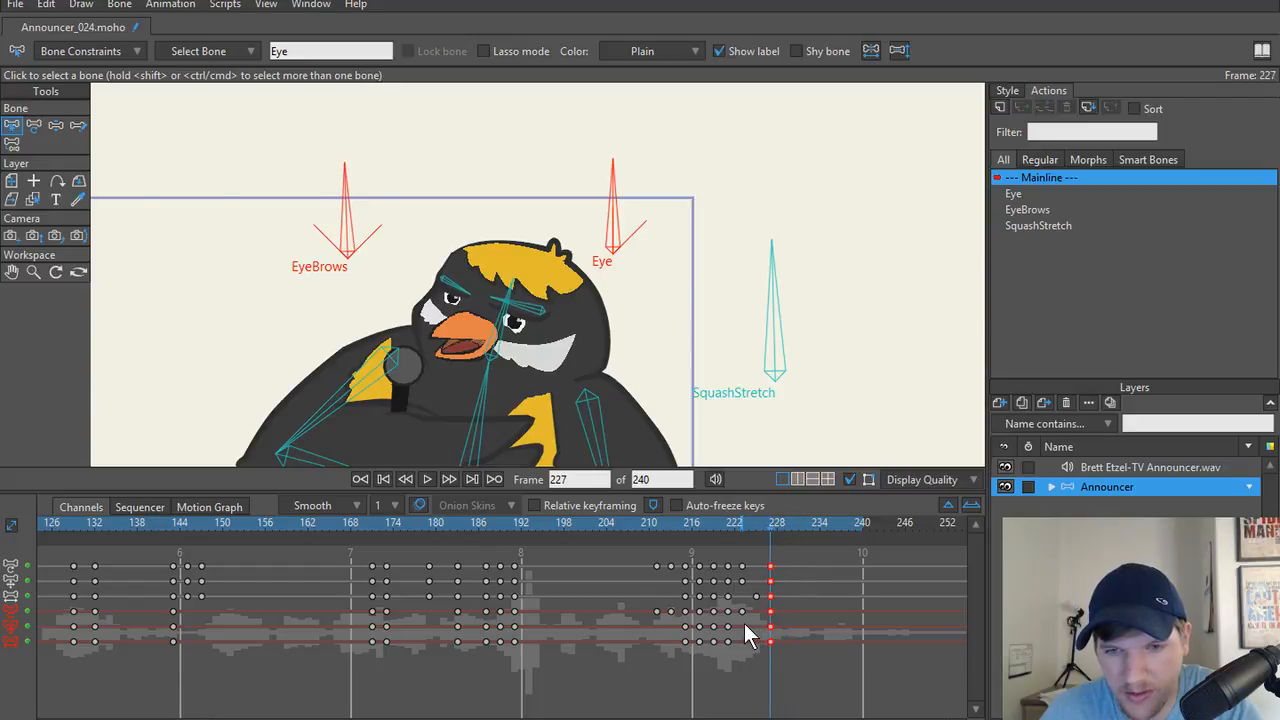
Move the selected bones' angle keyframe from frame 223 to frame 225.
click(744, 623)
click(744, 524)
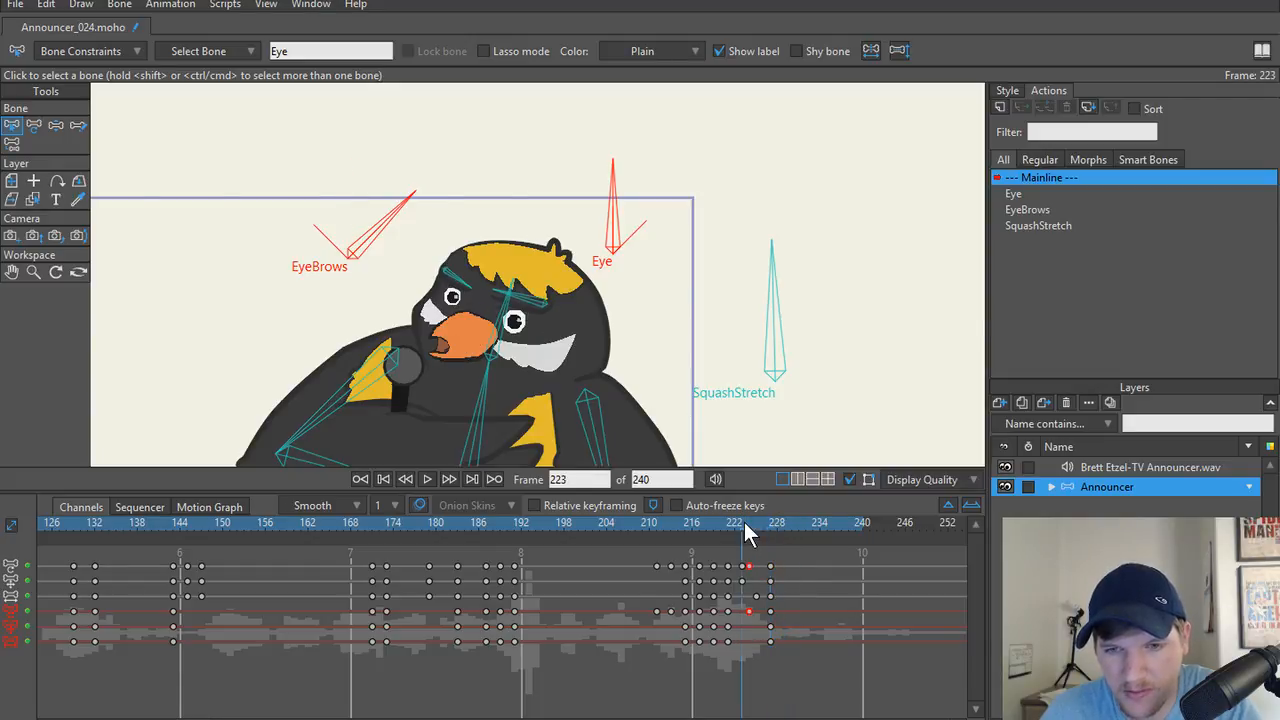
click(754, 522)
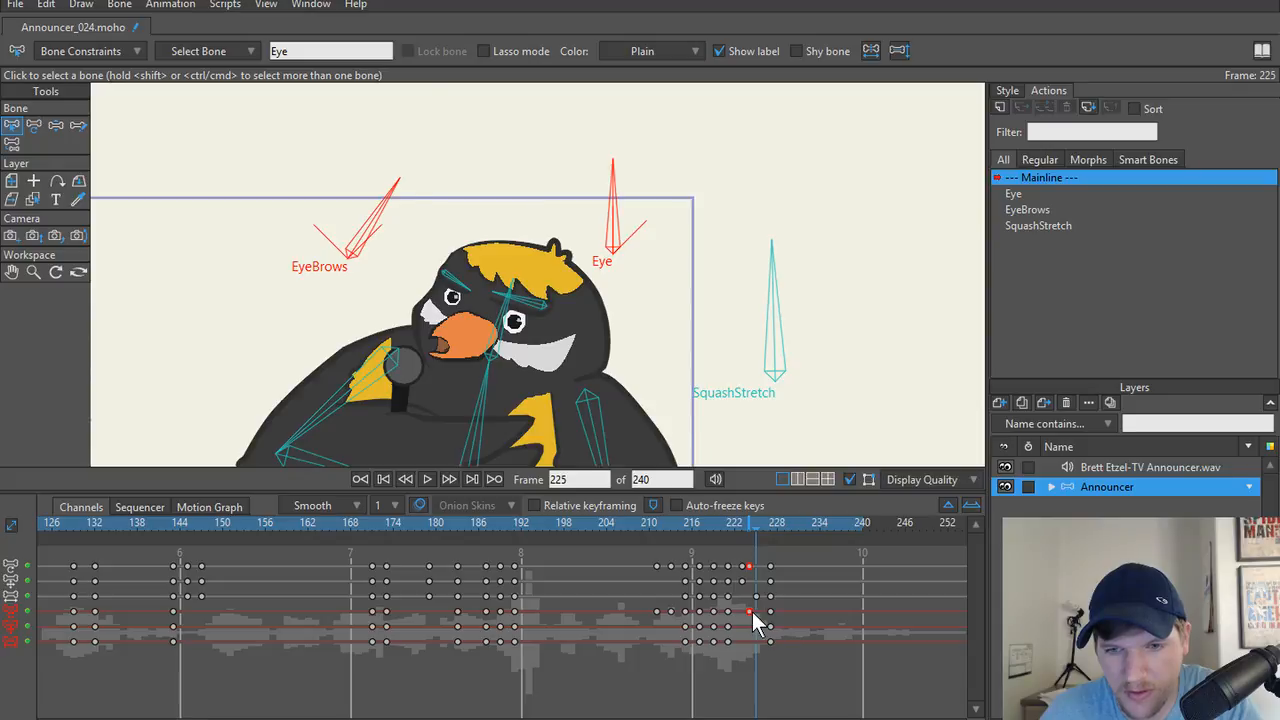
drag(753, 612, 756, 613)
Play back the animation from frame 185 and scrub through the ending up to frame 231 to review the new timing.
click(472, 522)
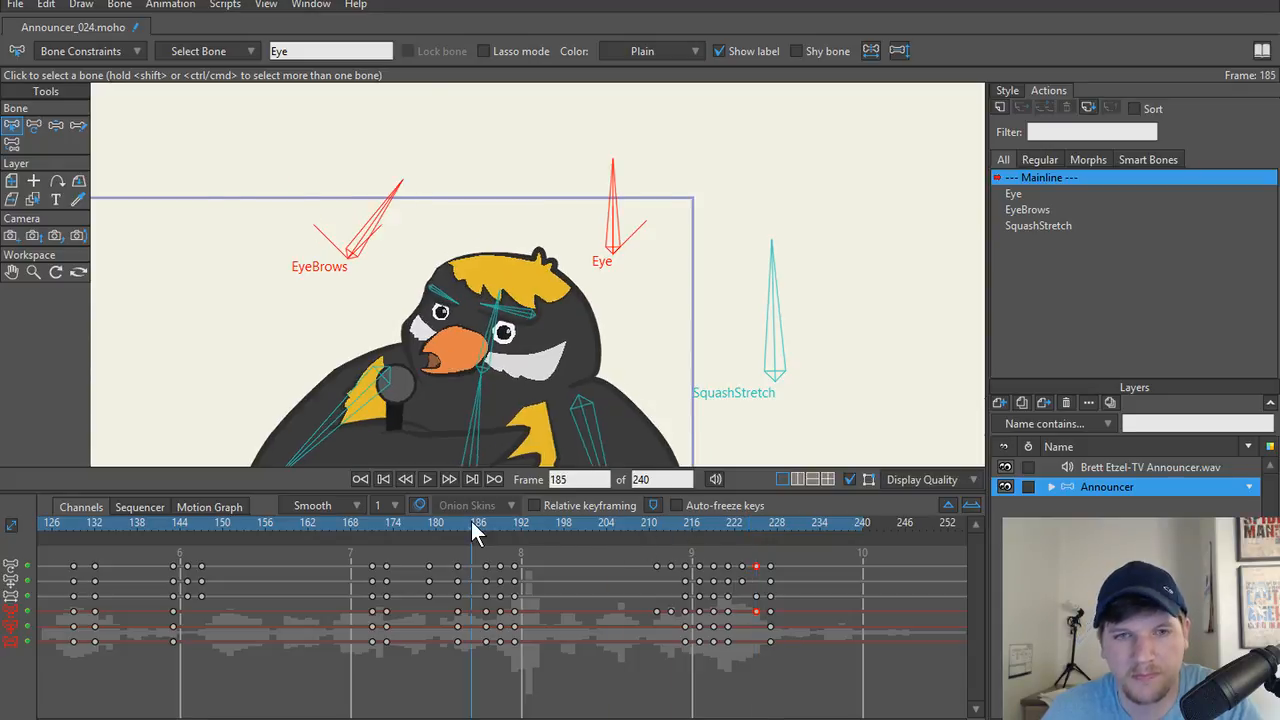
key(space)
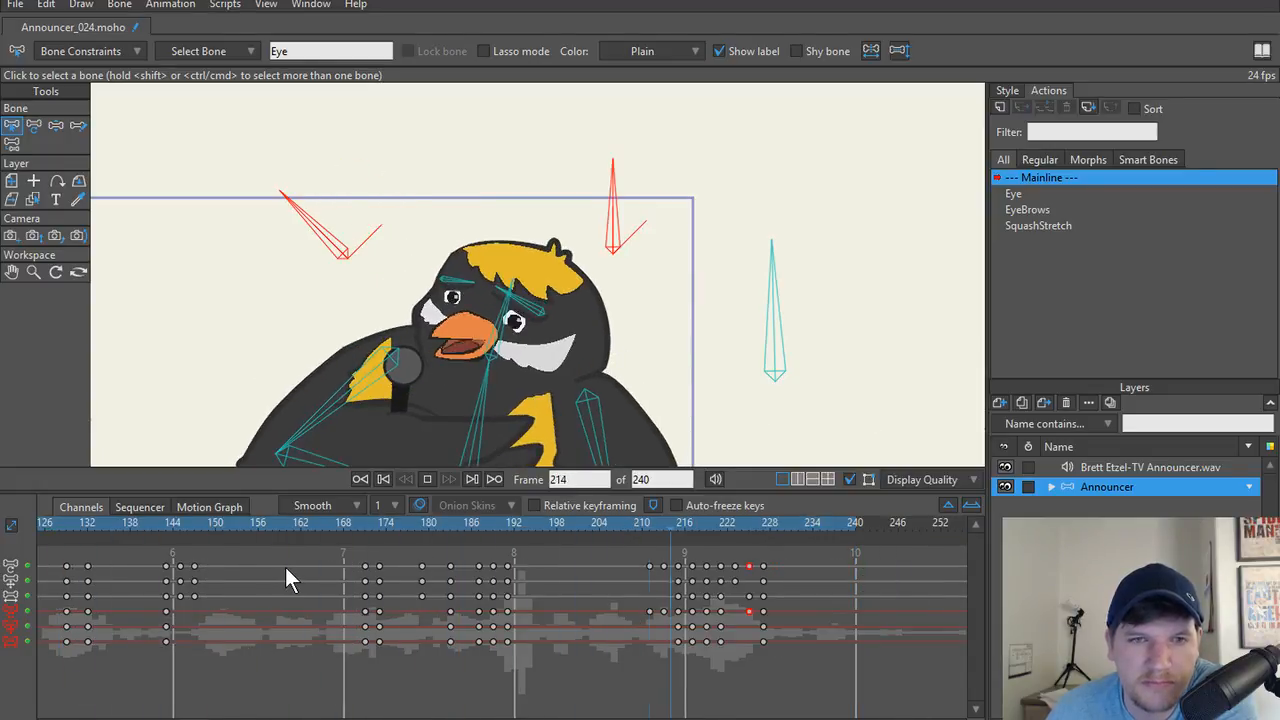
click(384, 532)
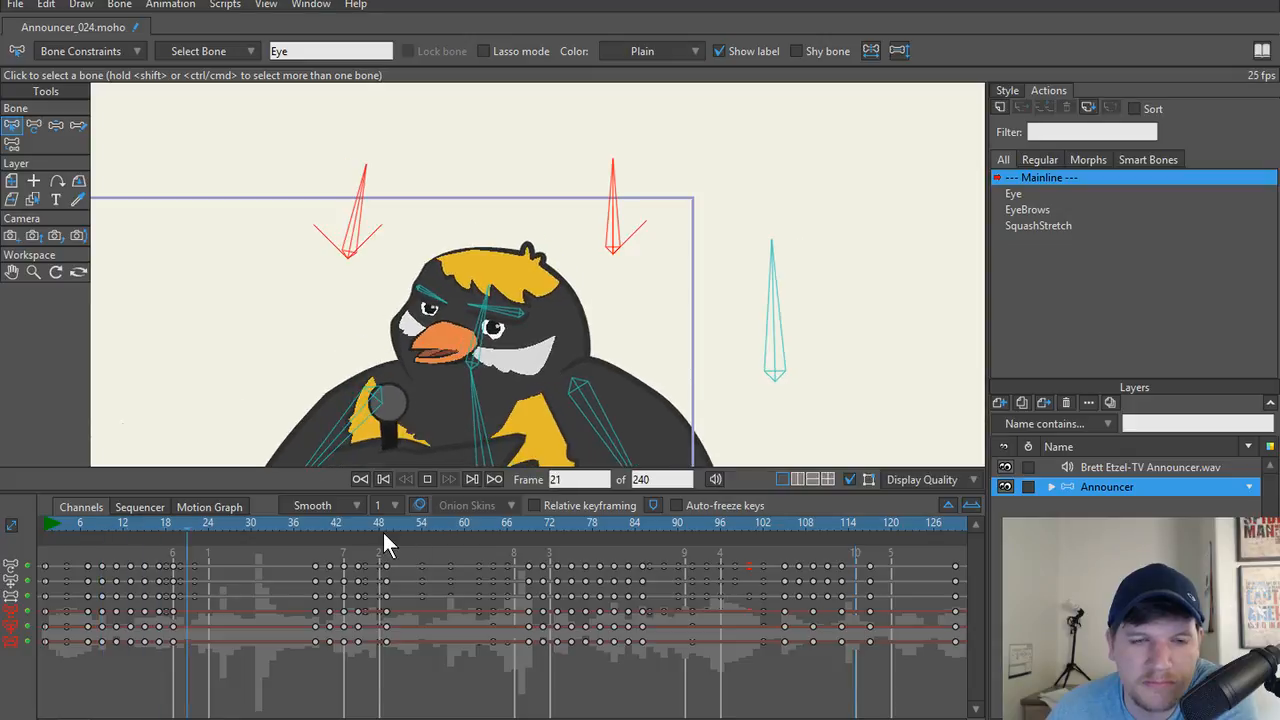
drag(100, 717, 311, 687)
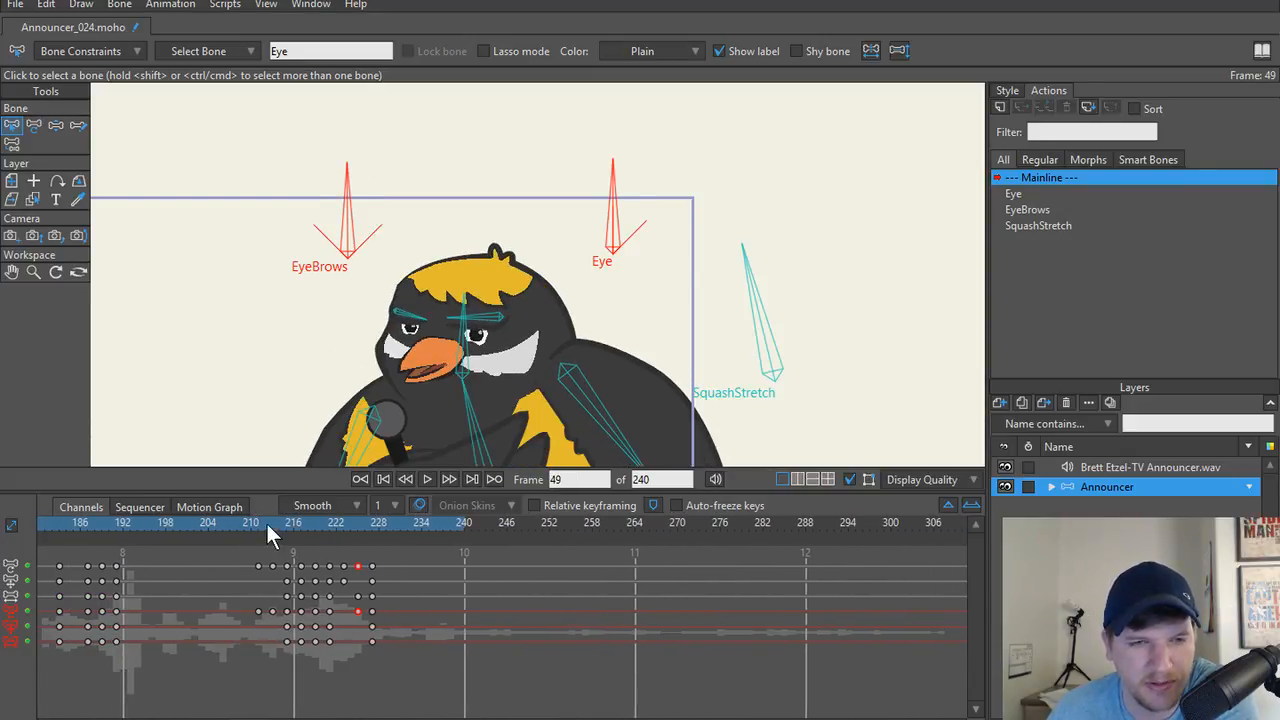
drag(266, 521, 397, 533)
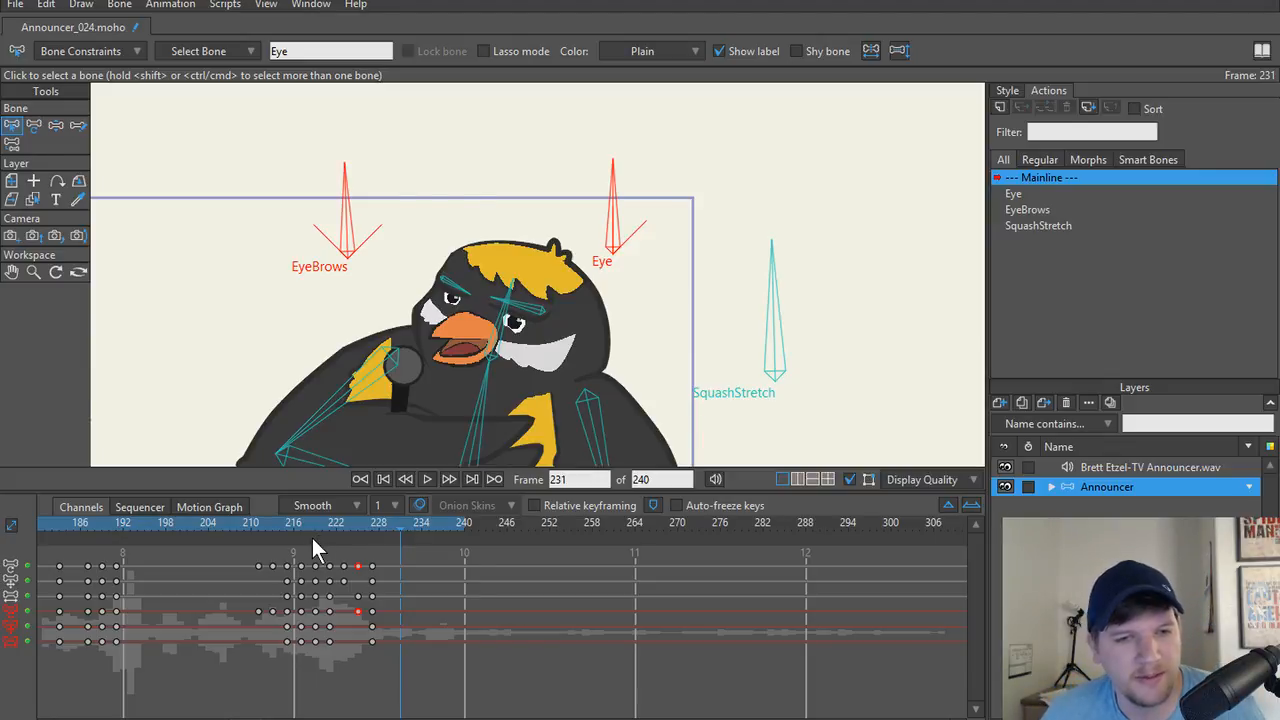
drag(207, 524, 42, 526)
key(space)
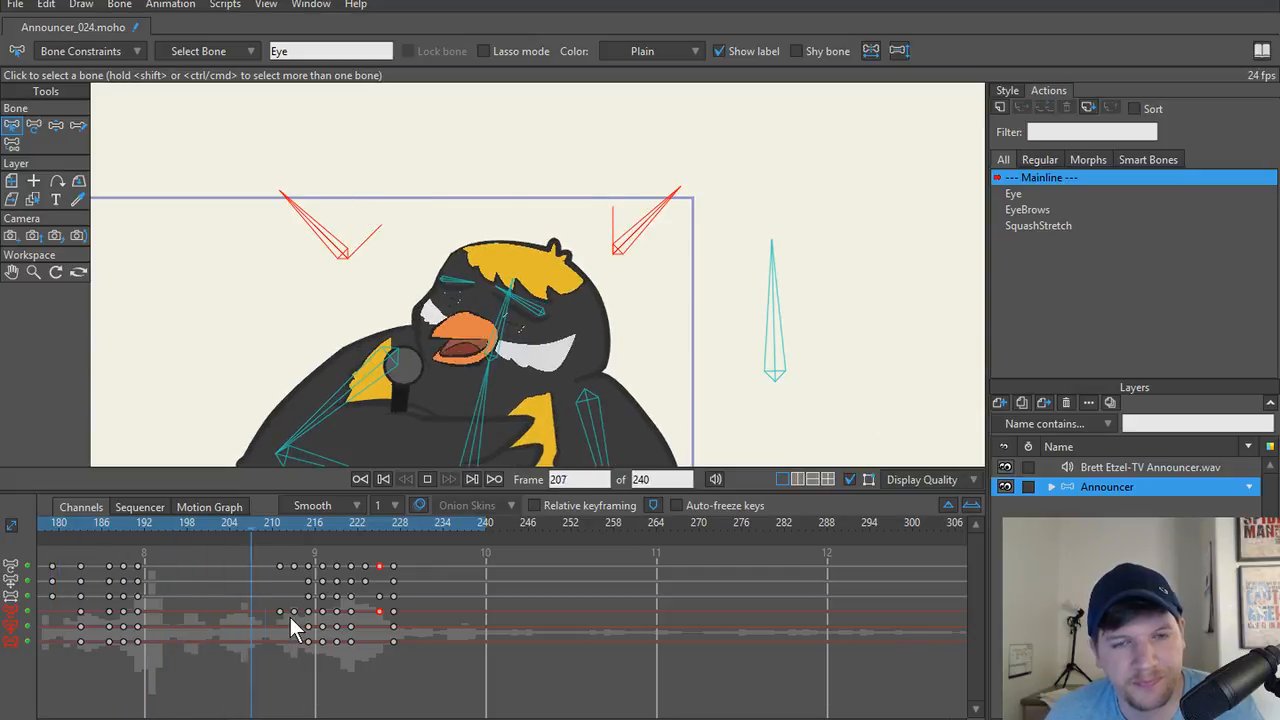
key(space)
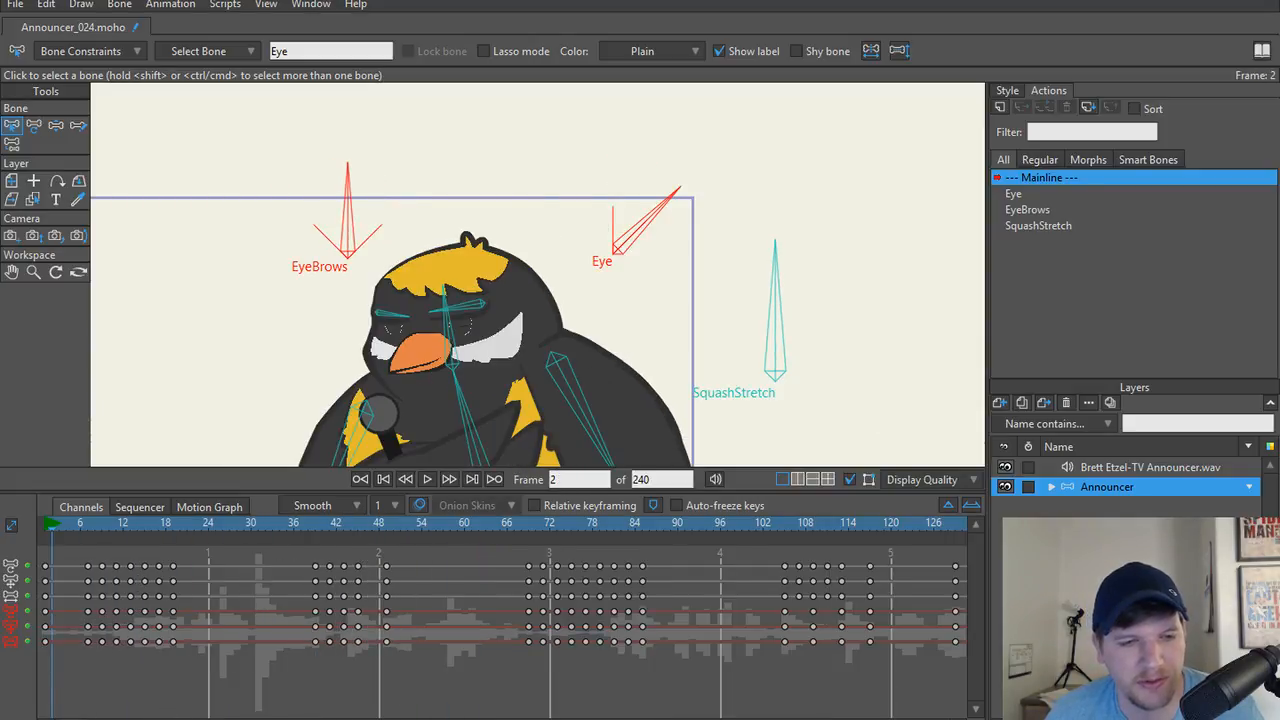
Rotate the EyeBrows control bone clockwise at frame 227 and play back the animation to review it.
drag(166, 714, 235, 716)
drag(417, 533, 457, 531)
key(z)
click(347, 228)
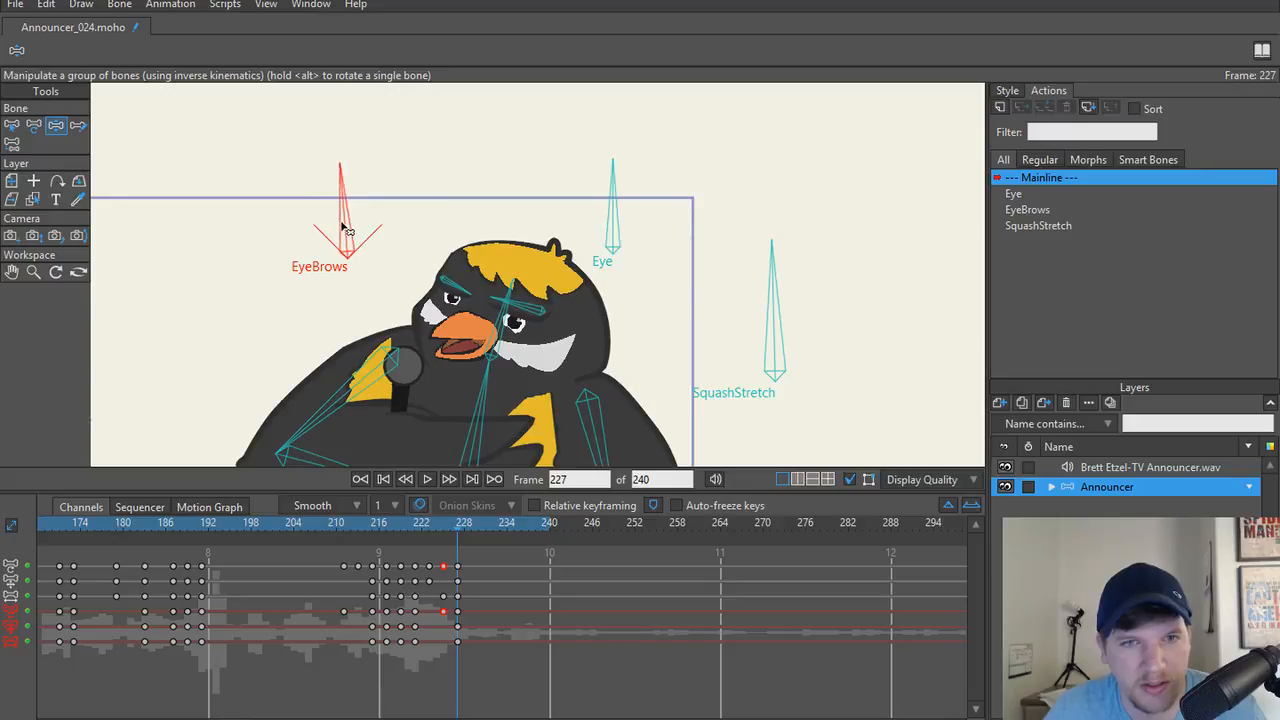
drag(347, 228, 413, 250)
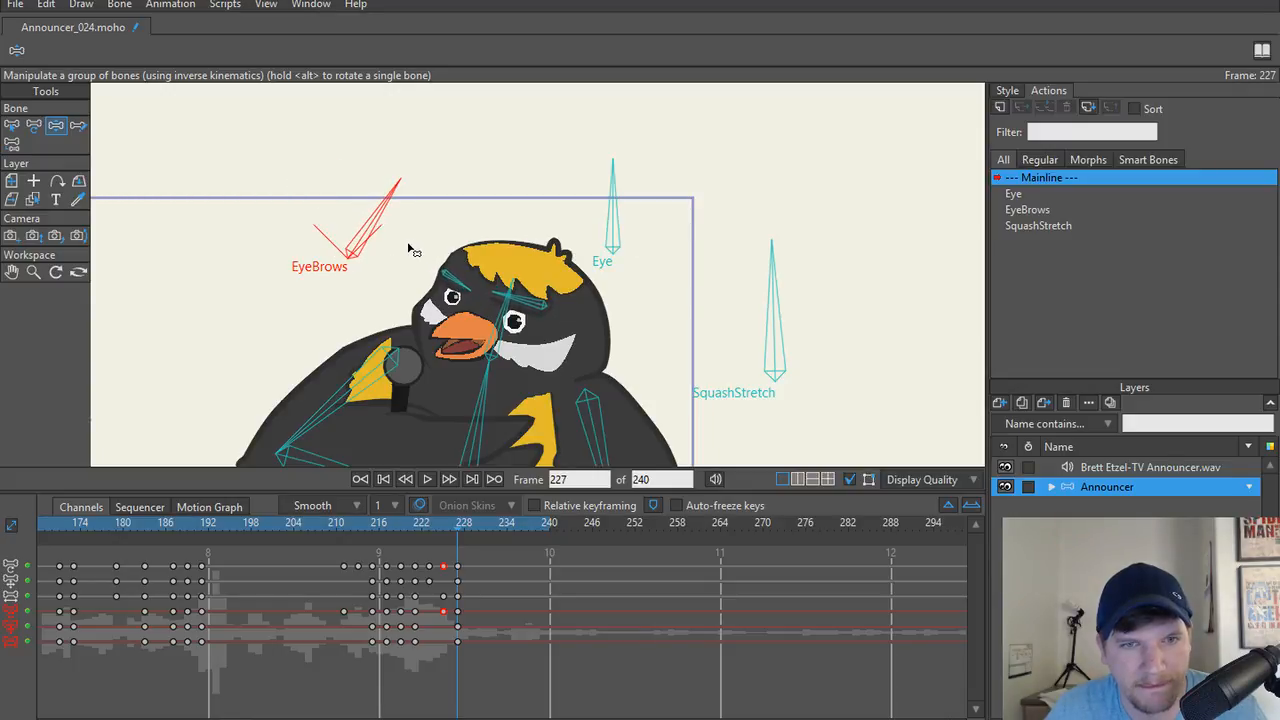
drag(457, 525, 205, 532)
key(space)
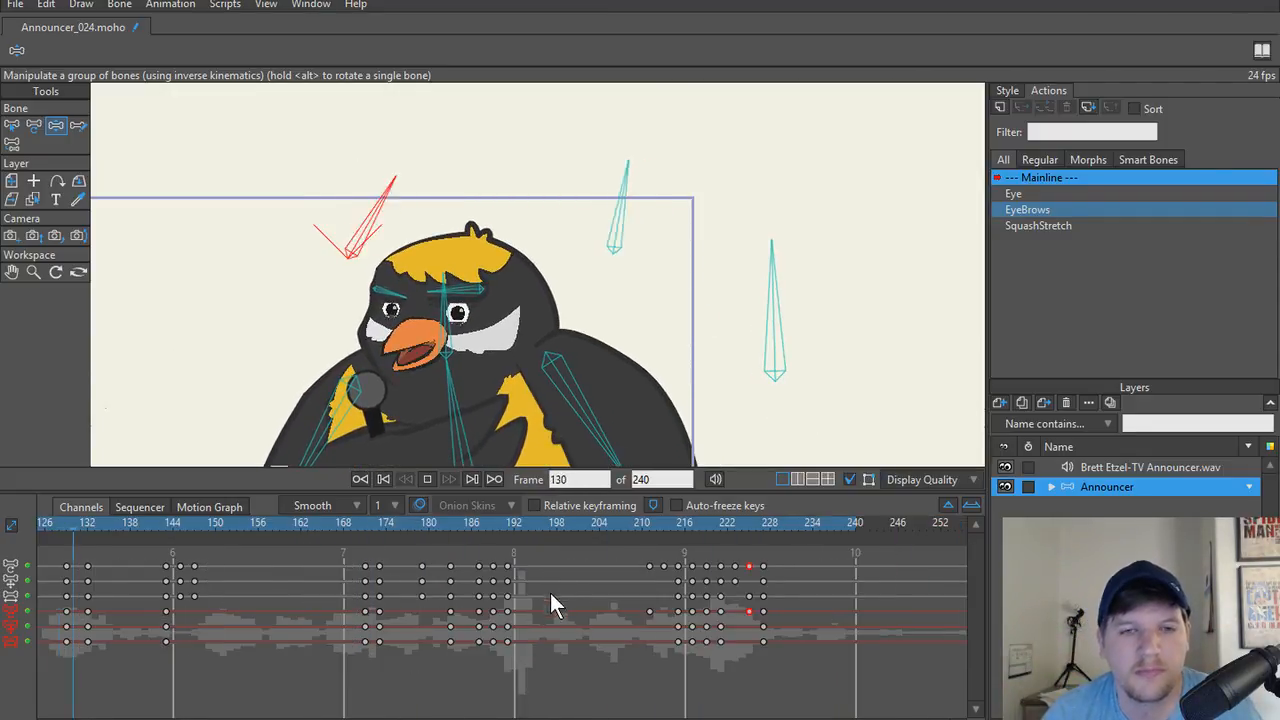
key(space)
Rotate the EyeBrows control bone fully counter-clockwise at frames 81 and 85 to raise the brows.
key(shift+ctrl+Left)
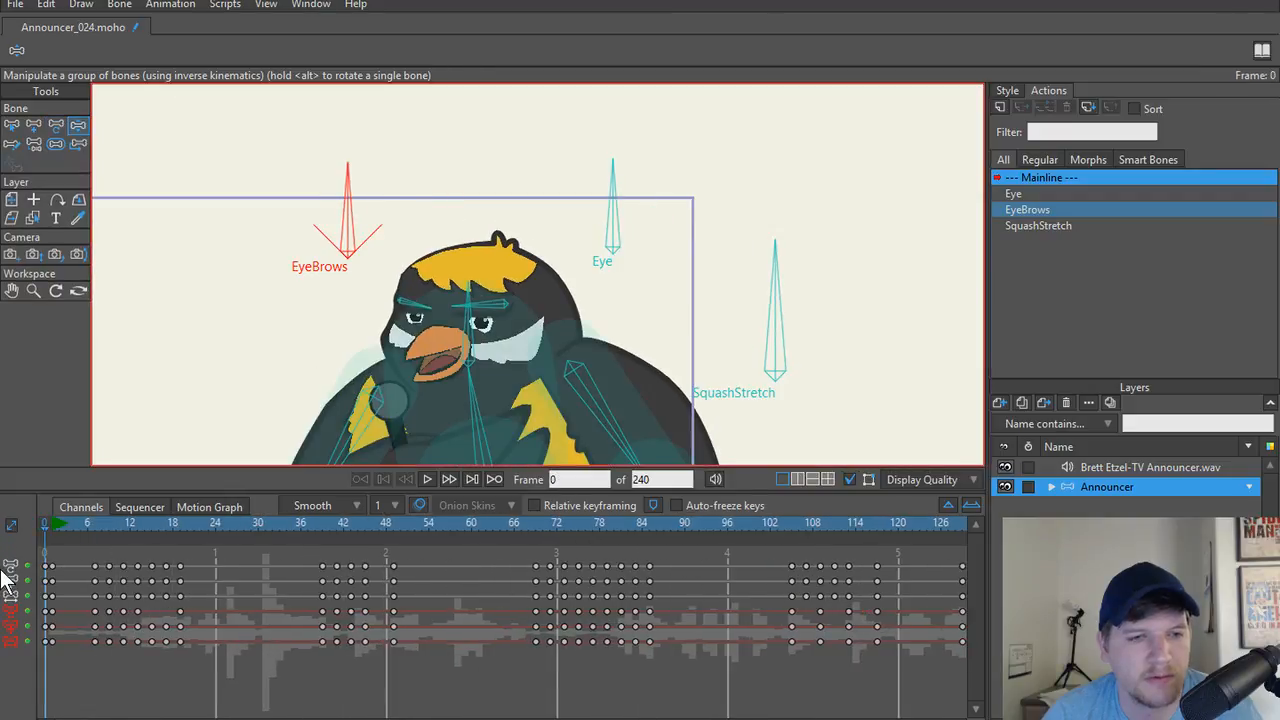
drag(240, 524, 420, 565)
drag(508, 556, 621, 558)
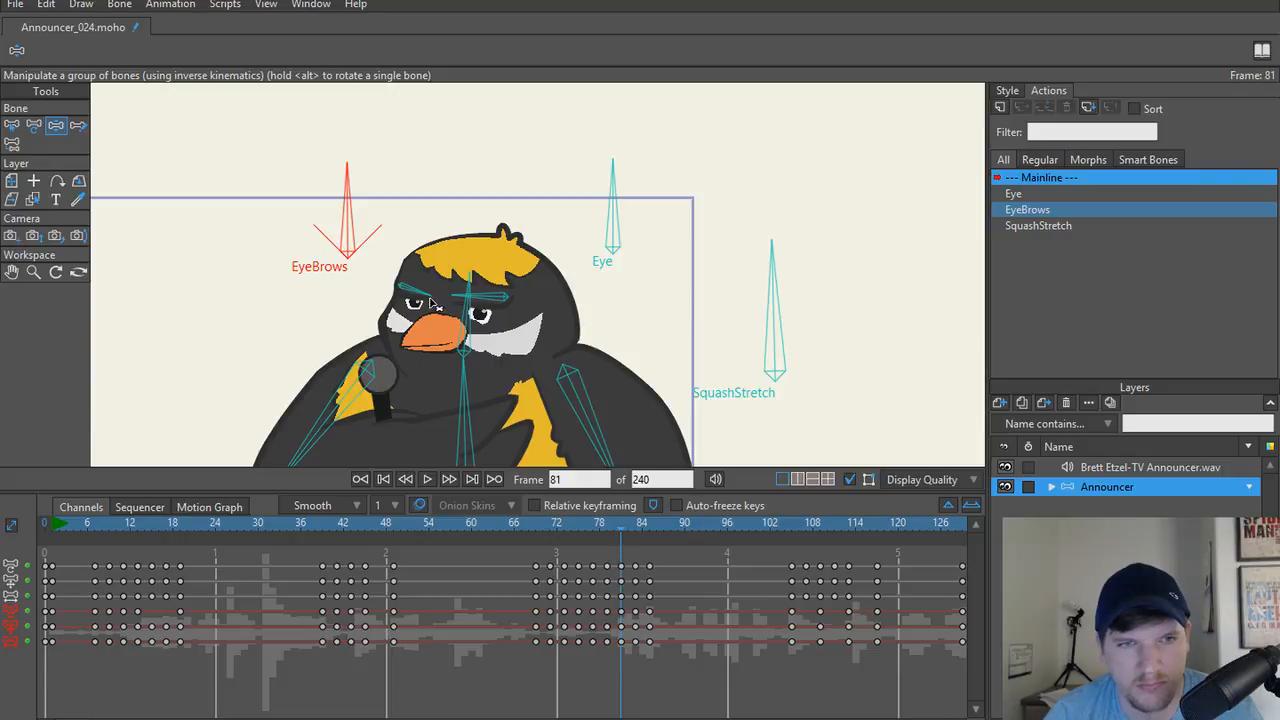
drag(345, 208, 297, 190)
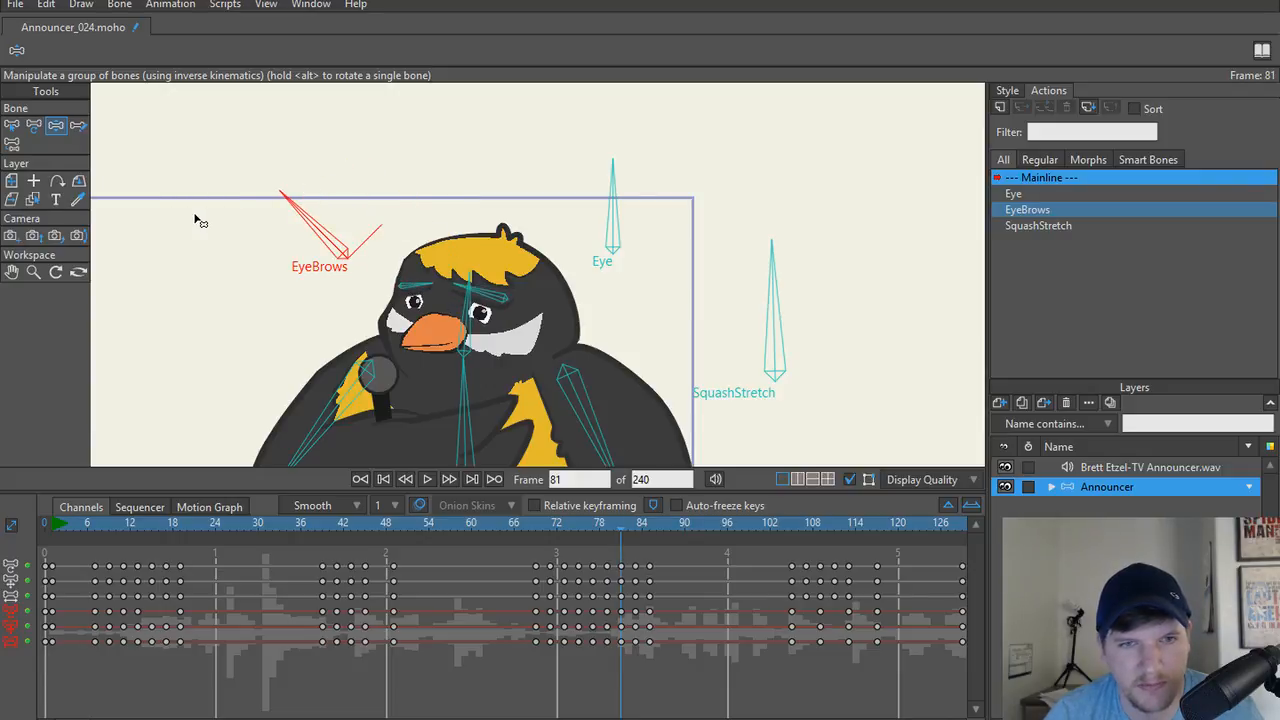
drag(623, 524, 651, 525)
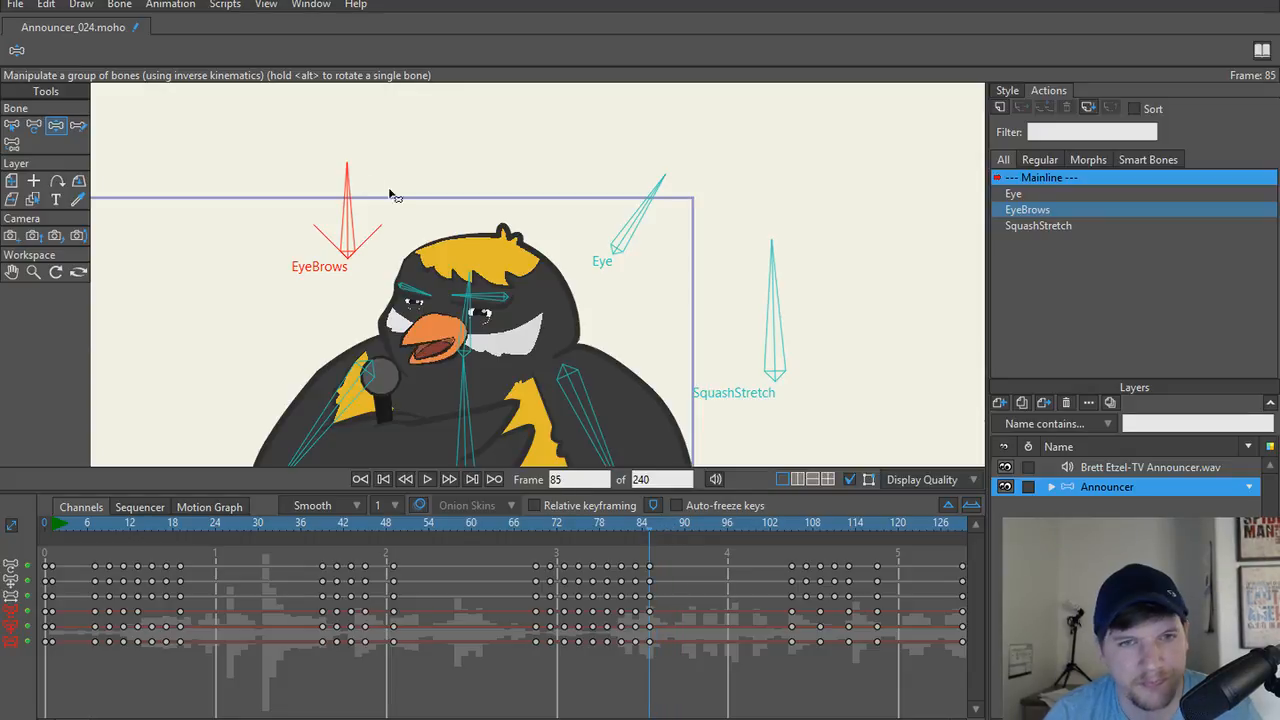
drag(349, 187, 153, 204)
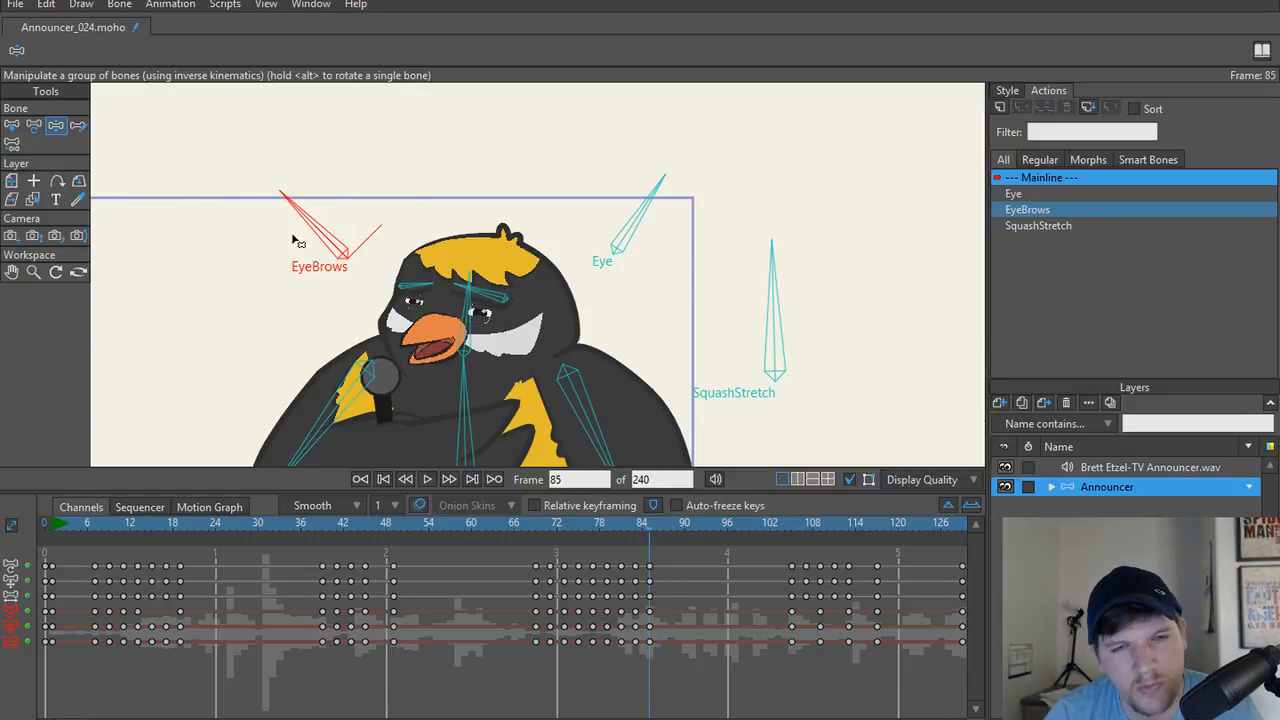
Play back the animation from frames 85 and 105 and scrub through the ending to frame 227 to review the eyebrow motion.
key(space)
key(space)
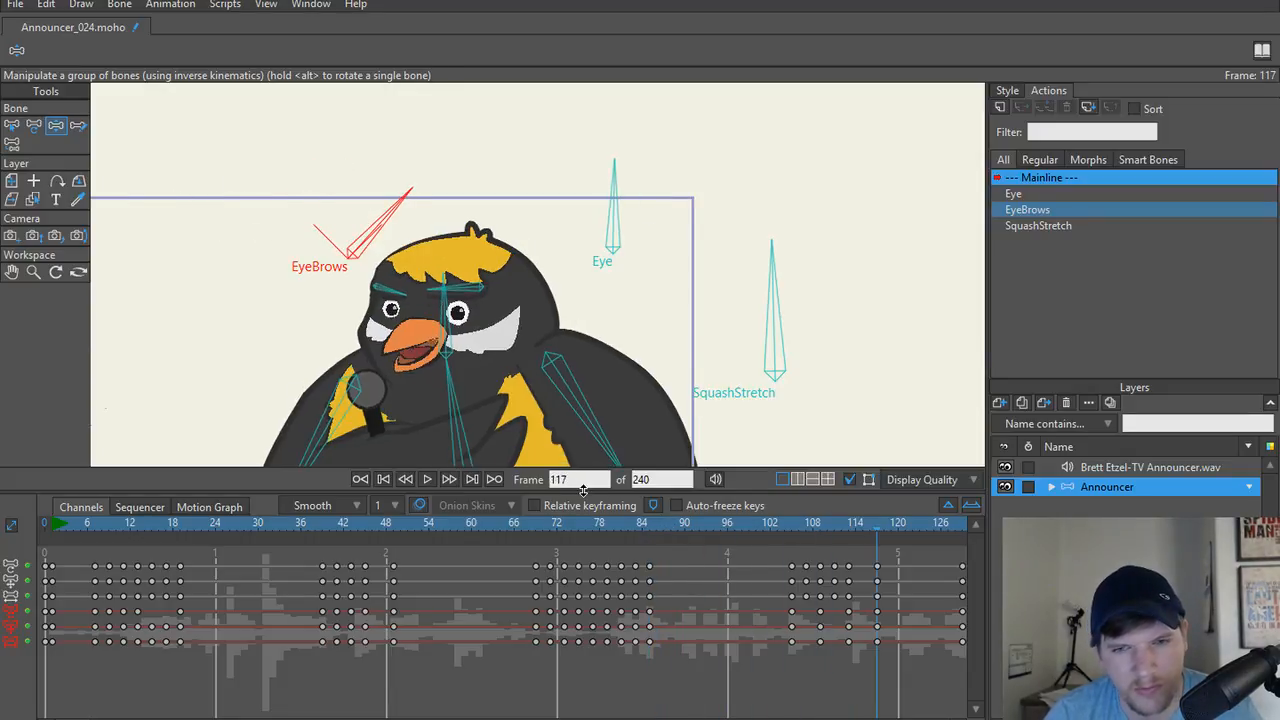
click(651, 525)
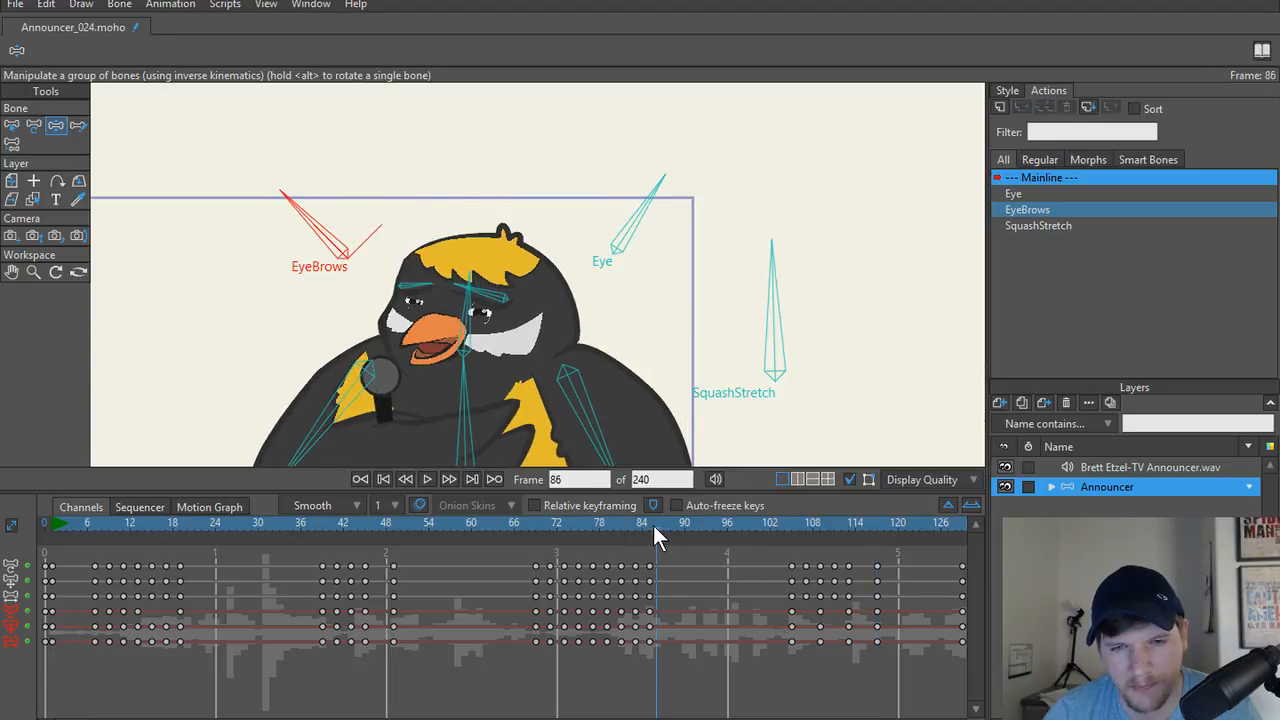
click(650, 610)
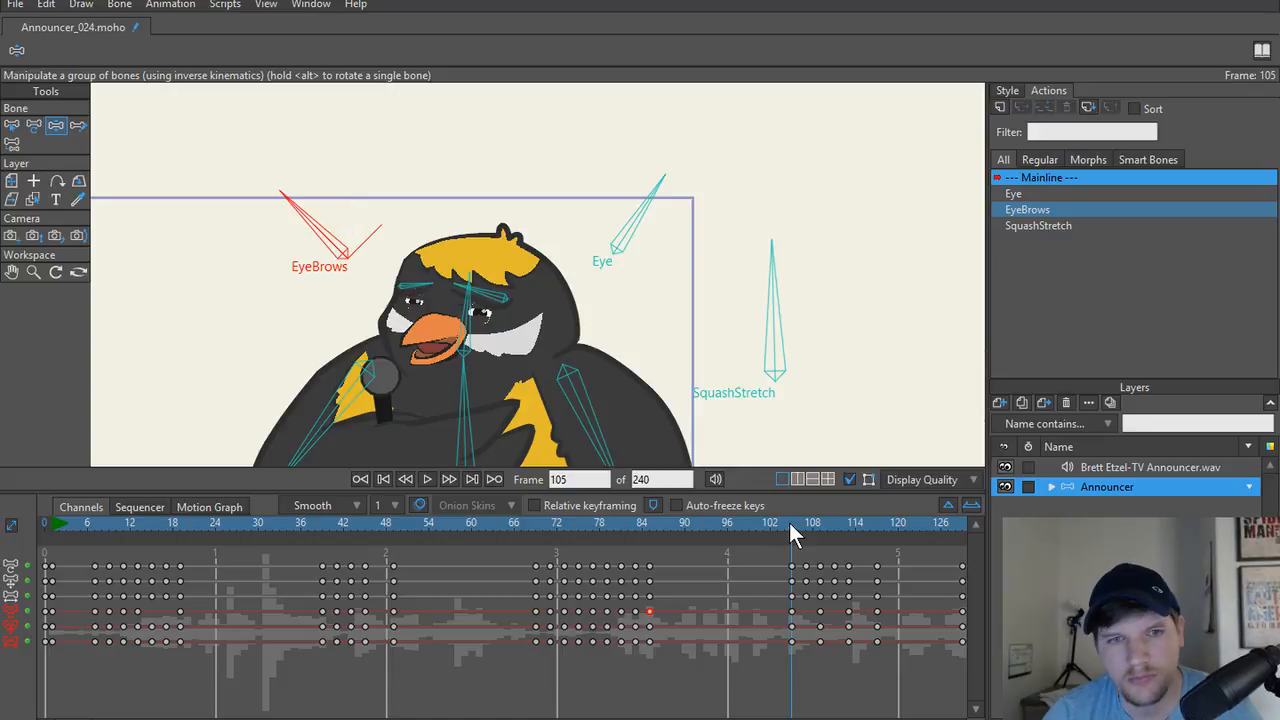
key(space)
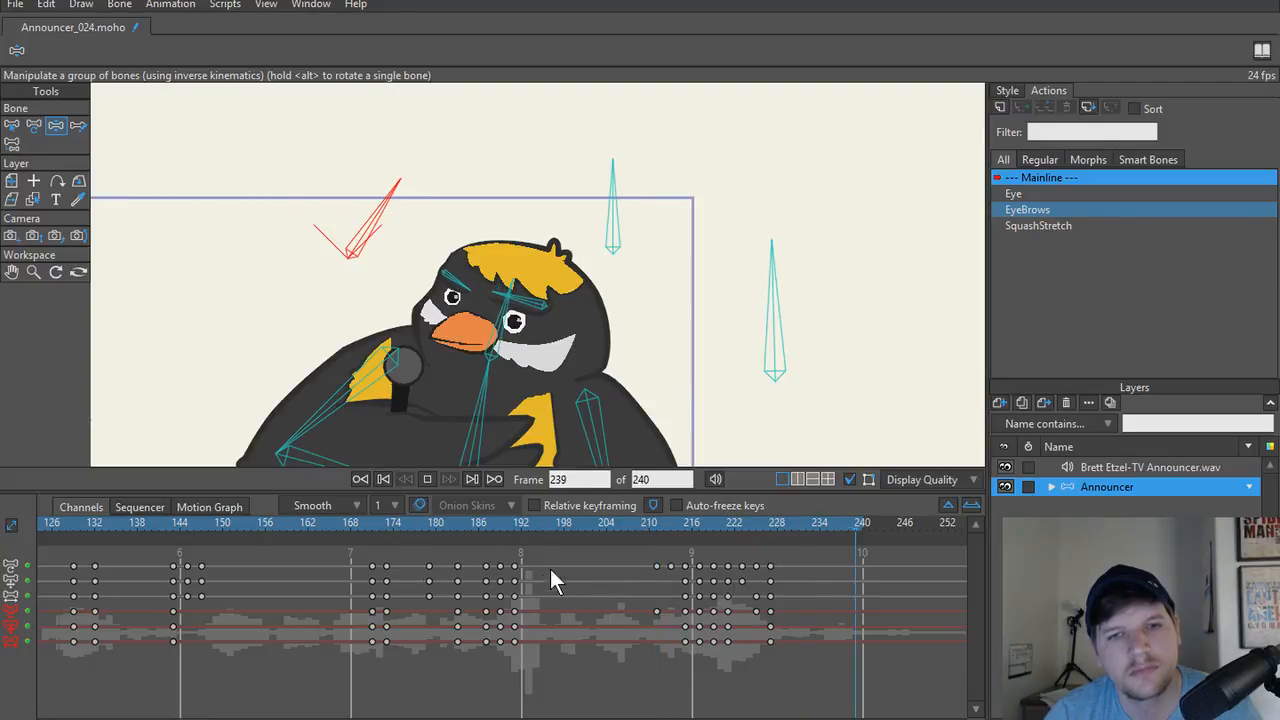
drag(492, 524, 770, 549)
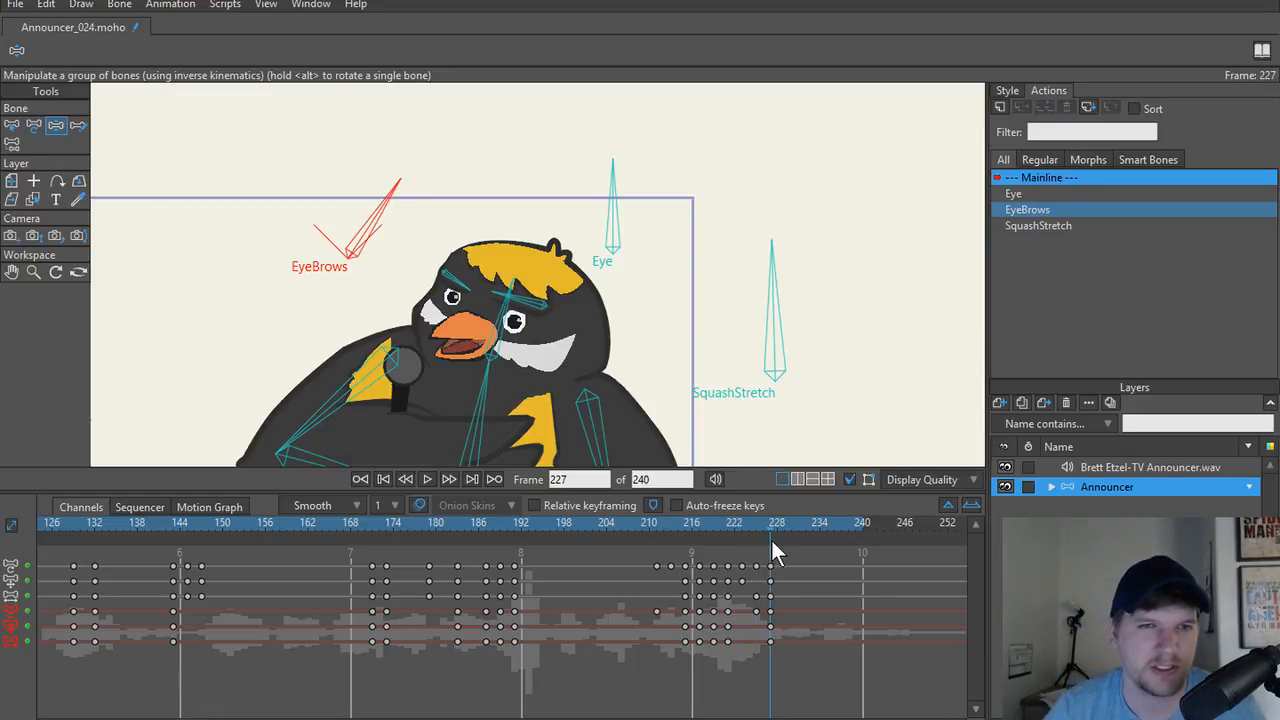
Play the animation from the start and scrub frames 210 to 238 to review the closing eye and eyebrow poses.
click(384, 479)
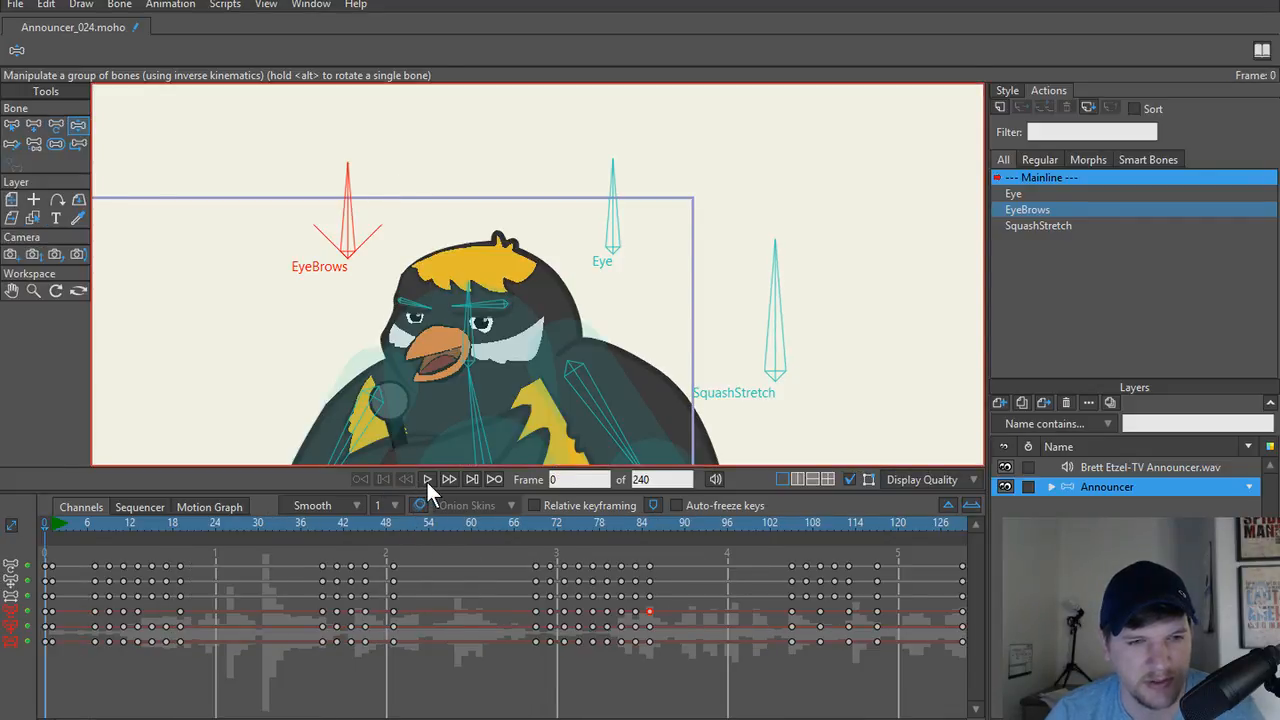
click(427, 480)
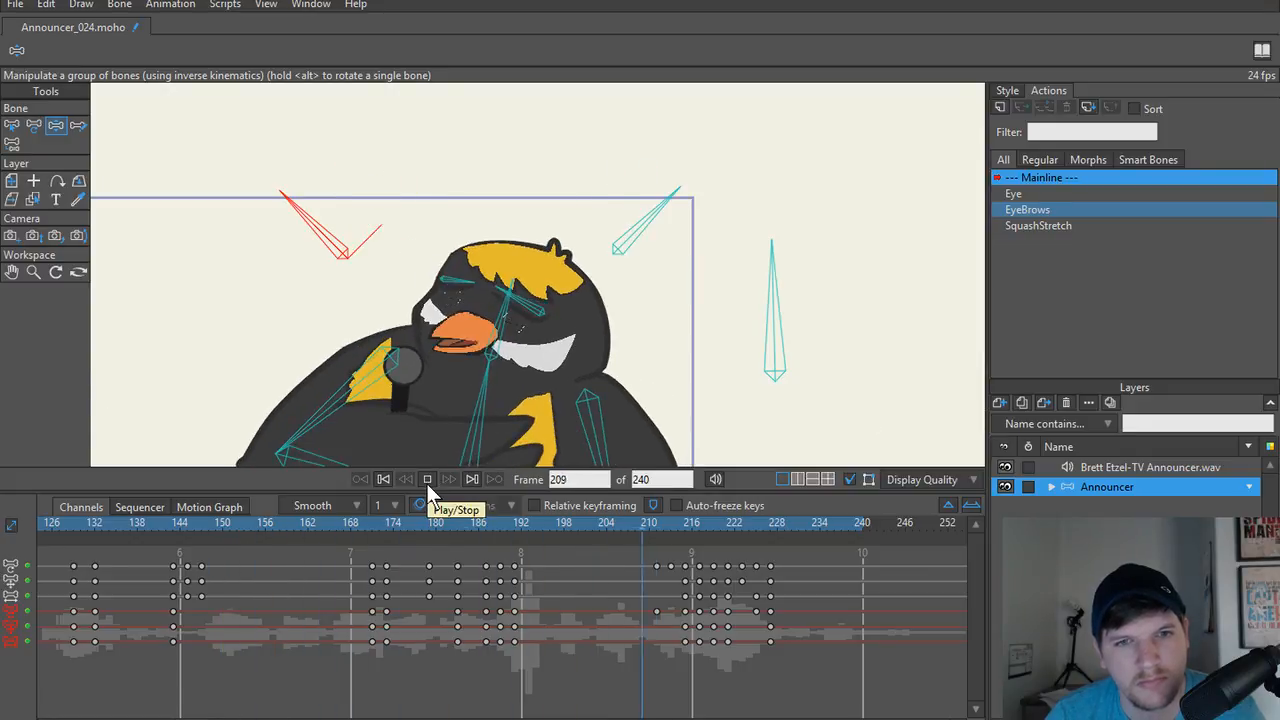
click(426, 483)
mouse_move(652, 527)
mouse_down()
mouse_move(810, 545)
mouse_move(594, 537)
mouse_move(647, 521)
mouse_up()
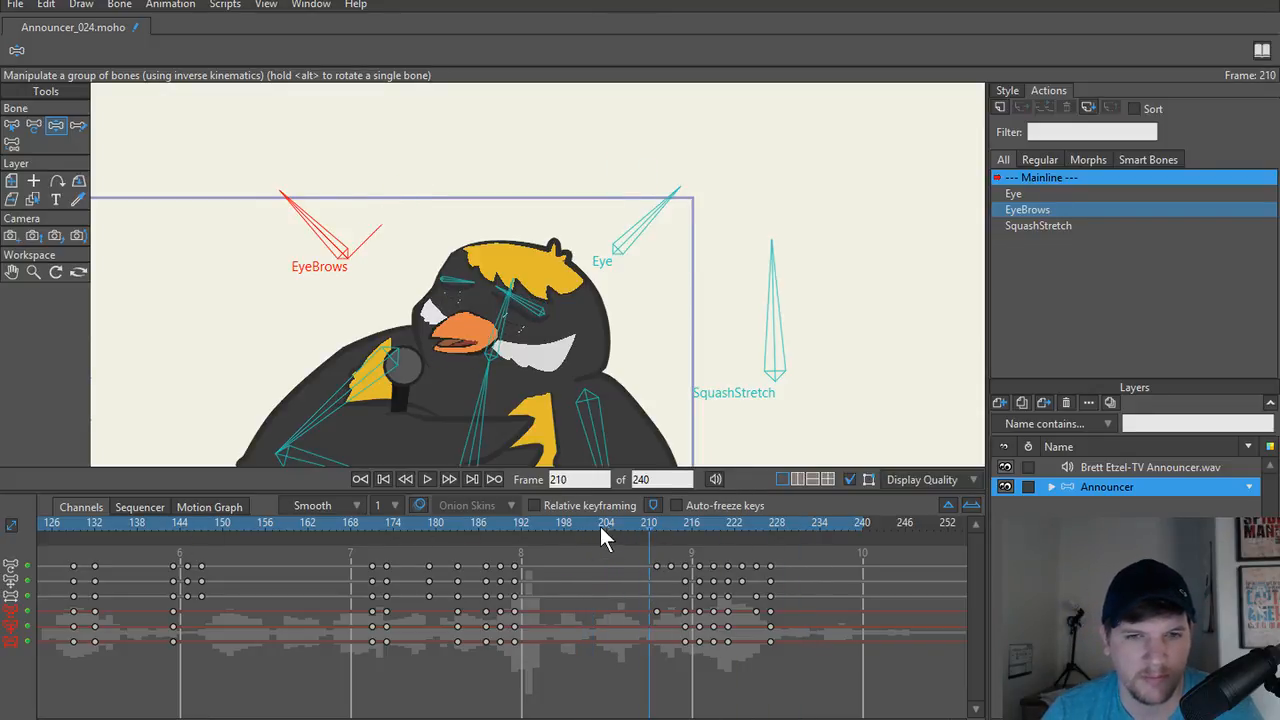
click(656, 524)
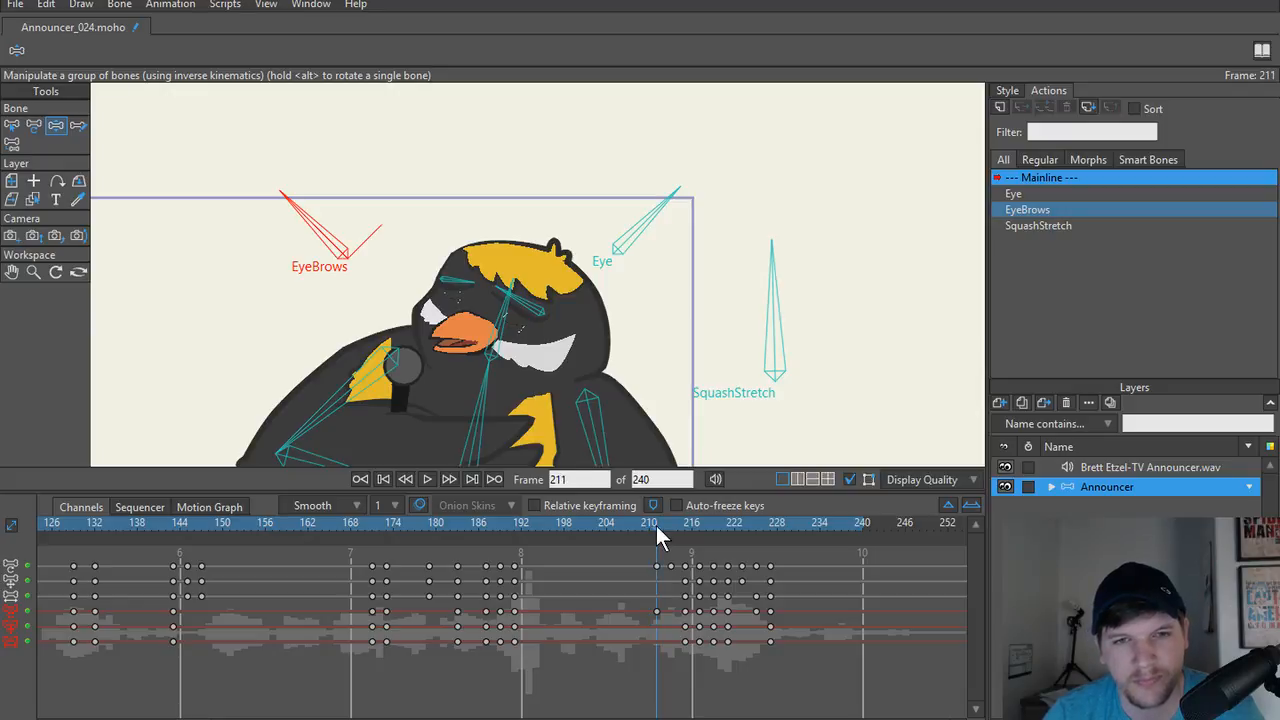
drag(656, 525, 851, 540)
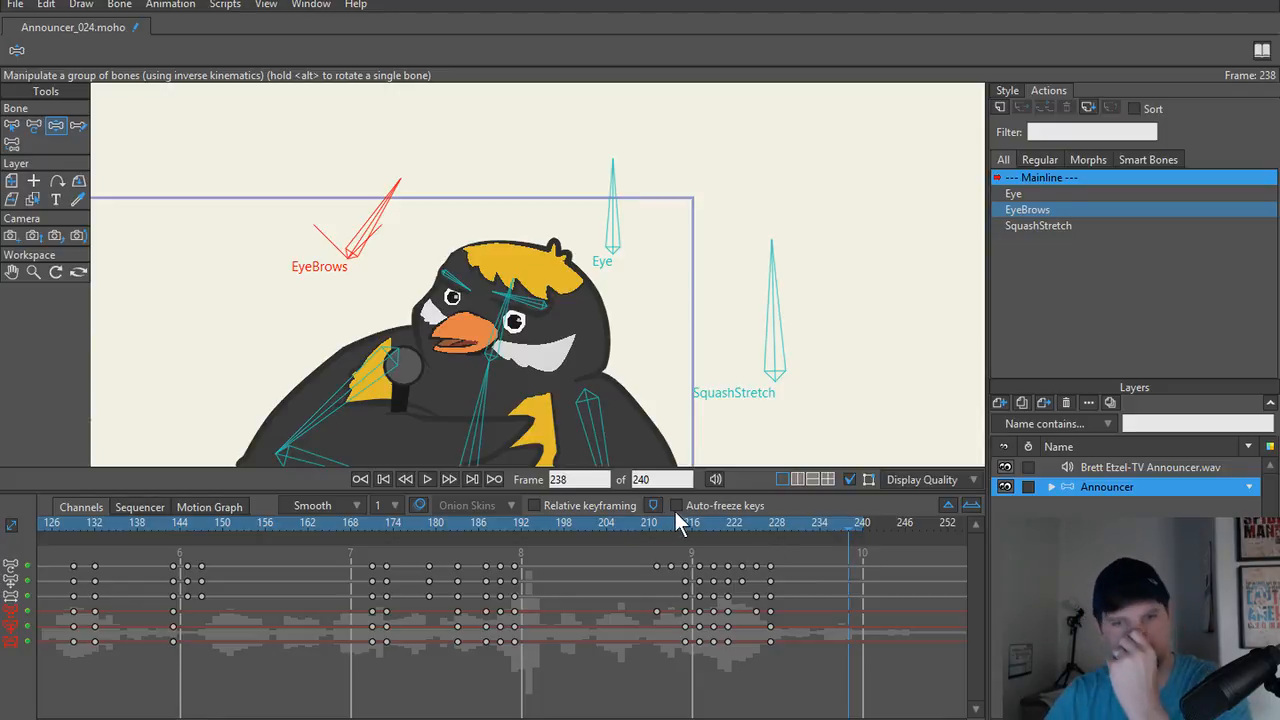
Mute the audio, play the animation from the start with the bones hidden, and return to frame 0.
click(715, 479)
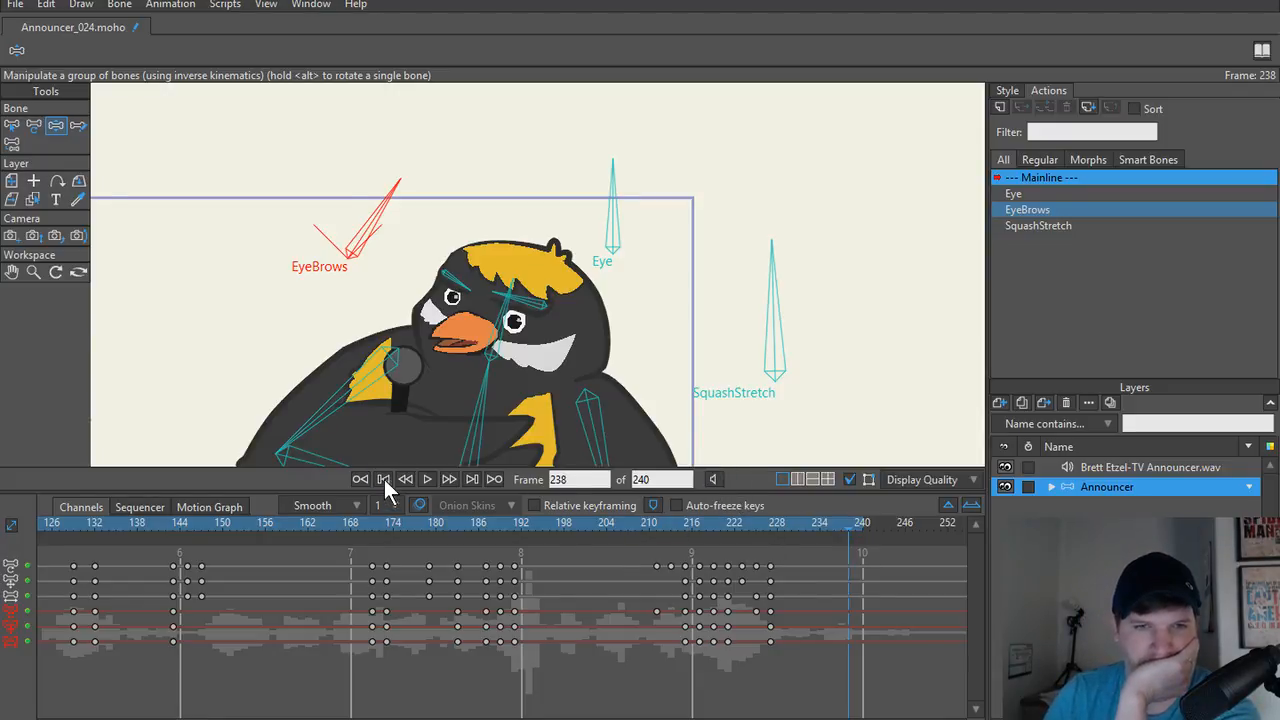
click(384, 479)
click(429, 480)
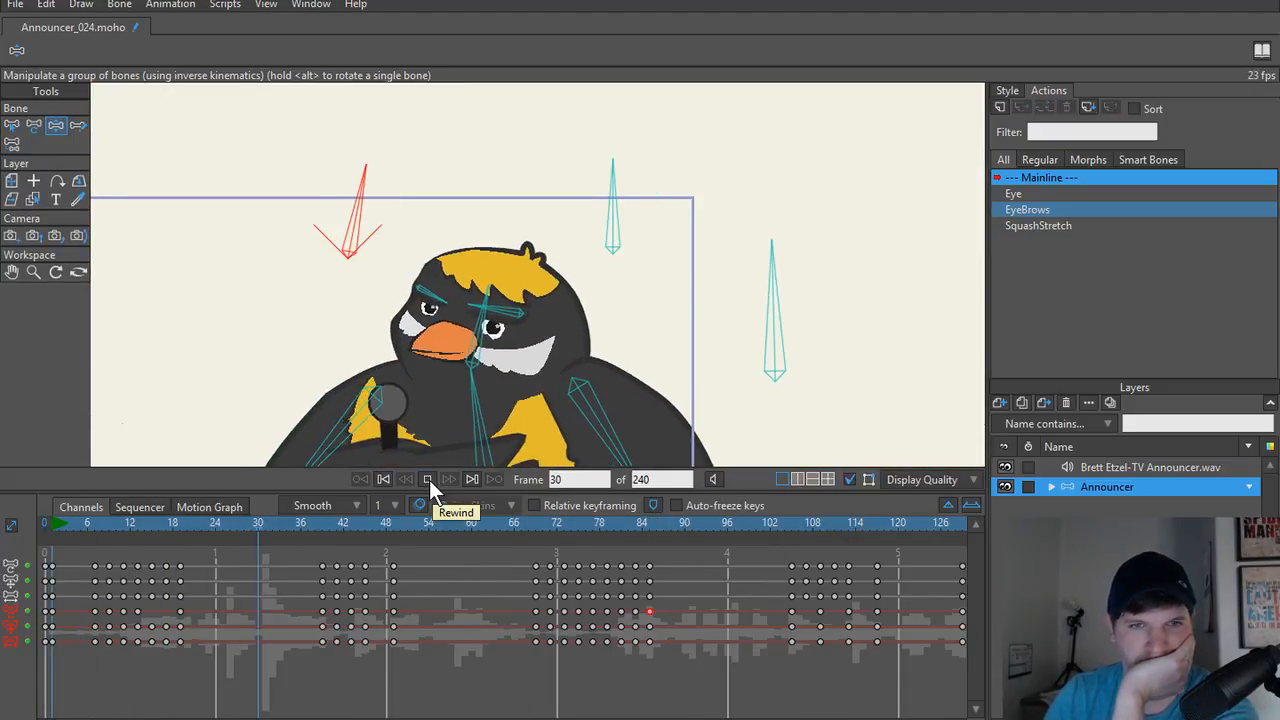
click(849, 479)
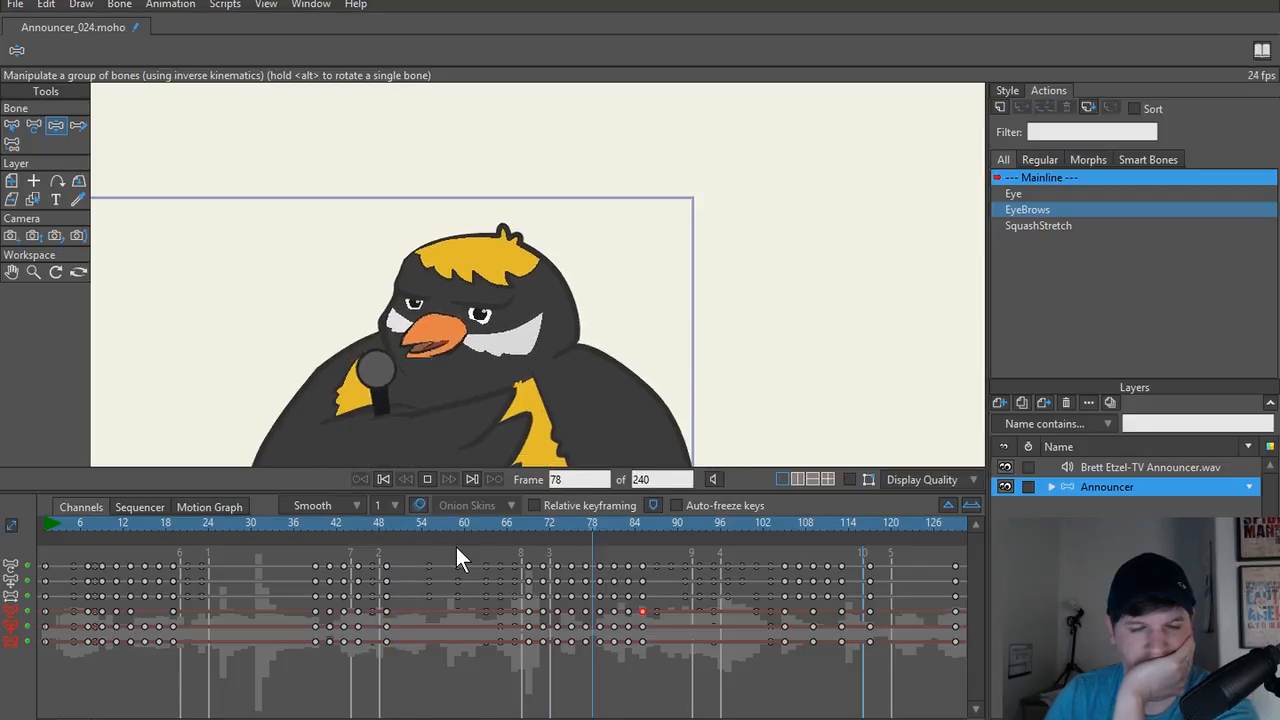
click(386, 479)
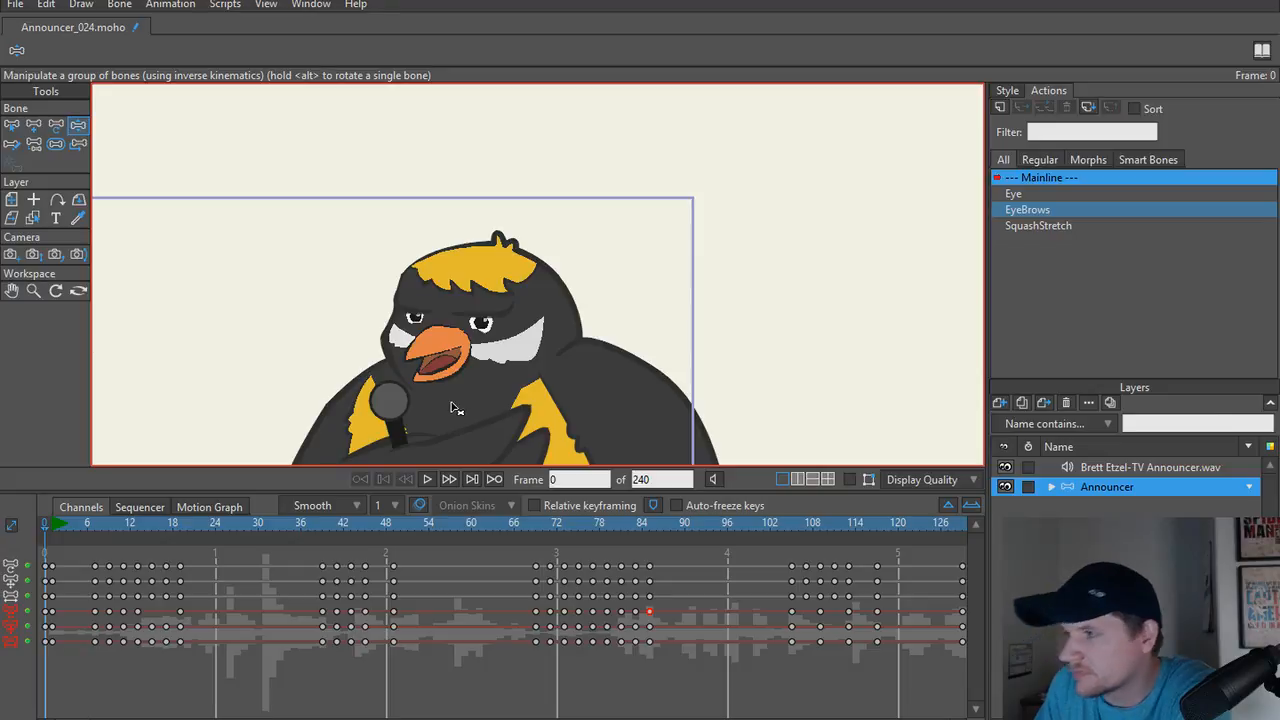
Show the bones again, review the whole bird in muted playback from the start, then return to frame 0 and unmute the audio.
scroll(422, 398, down, 3)
drag(460, 435, 566, 330)
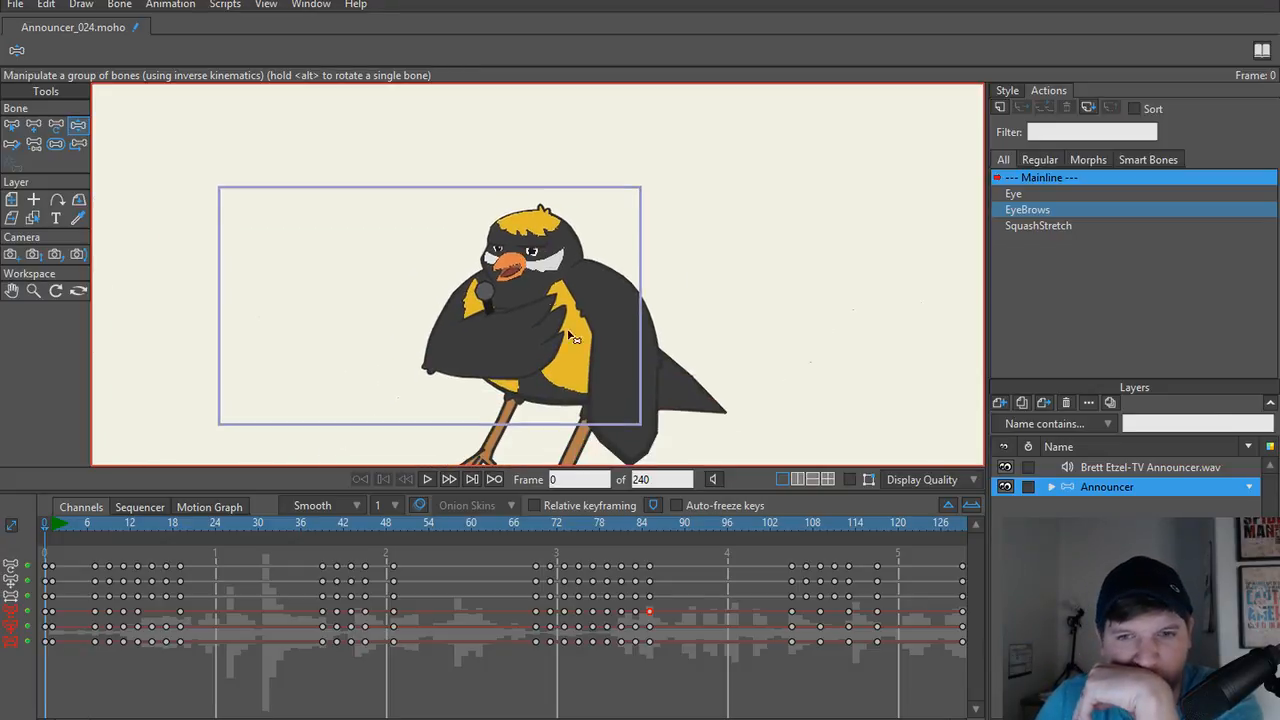
mouse_move(405, 370)
mouse_down()
mouse_move(479, 338)
mouse_move(417, 371)
mouse_up()
scroll(461, 343, up, 2)
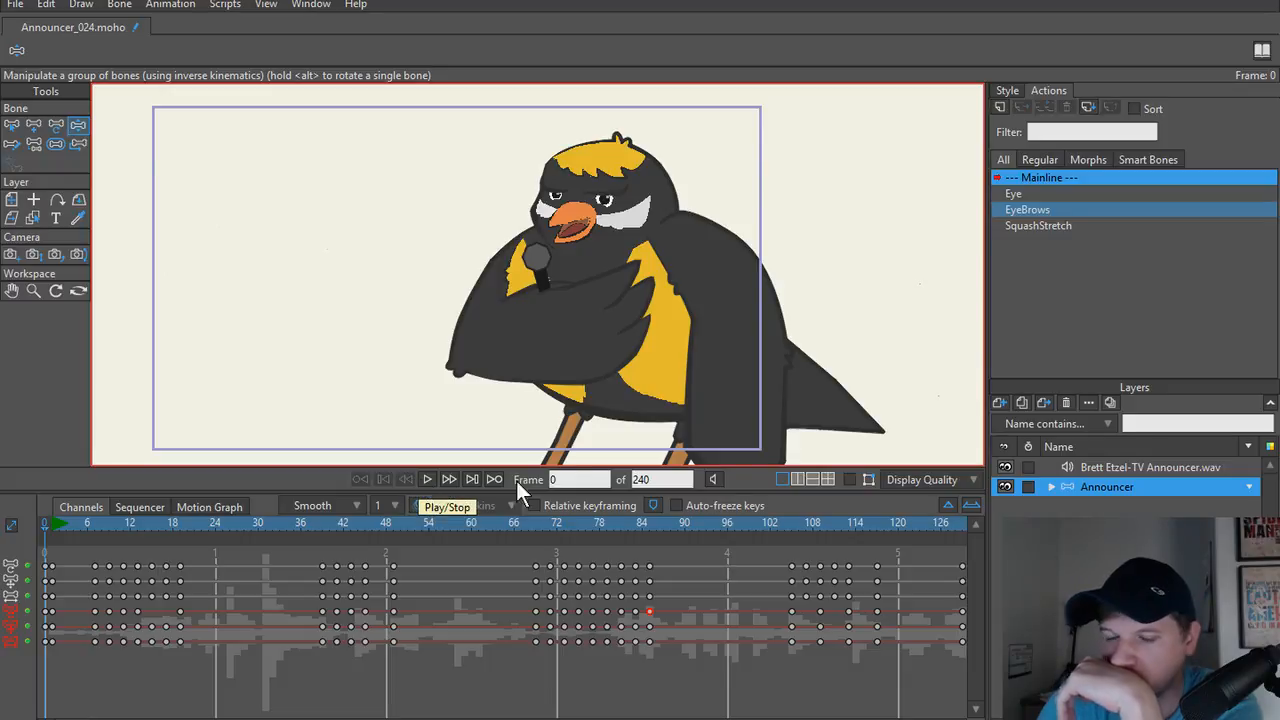
click(849, 480)
click(427, 480)
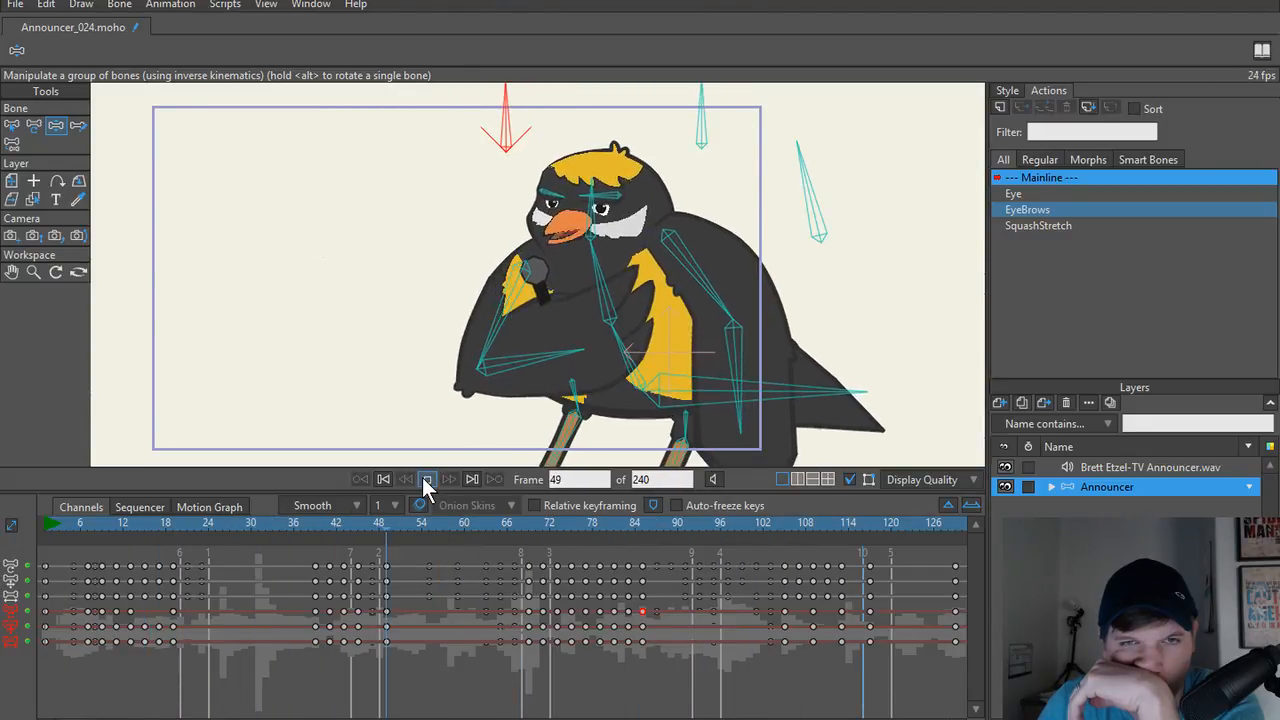
click(427, 479)
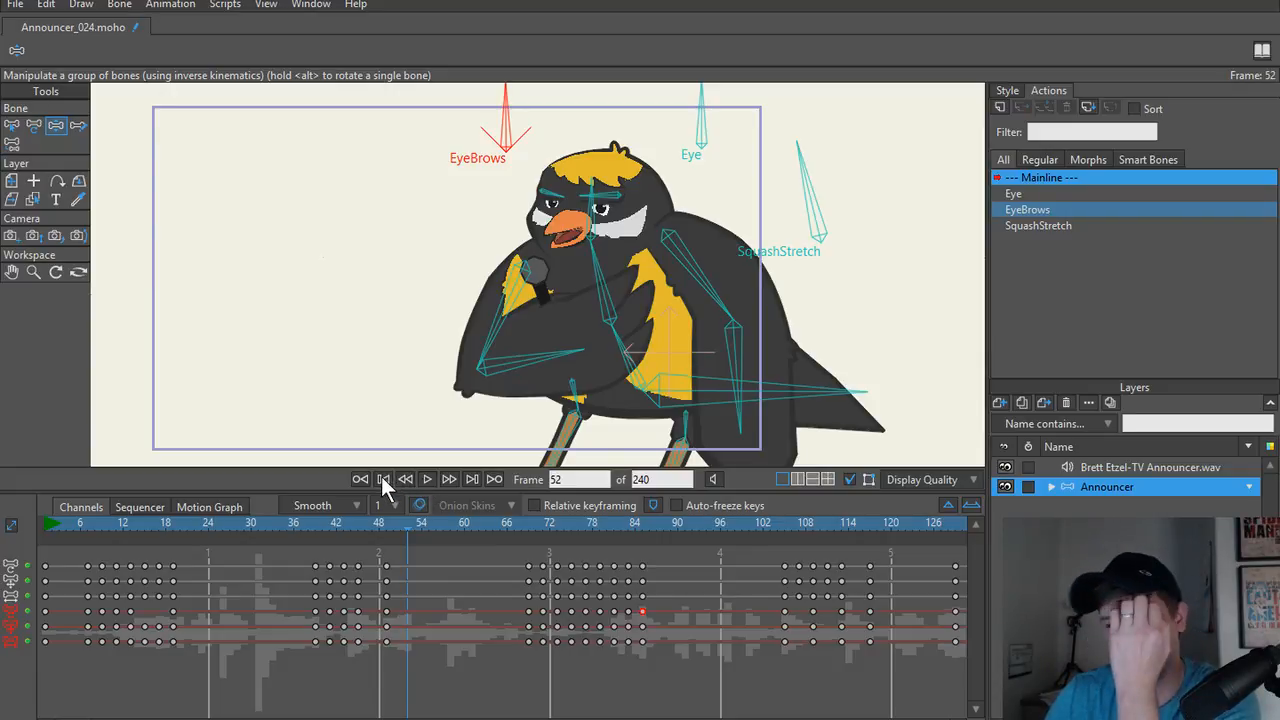
click(383, 479)
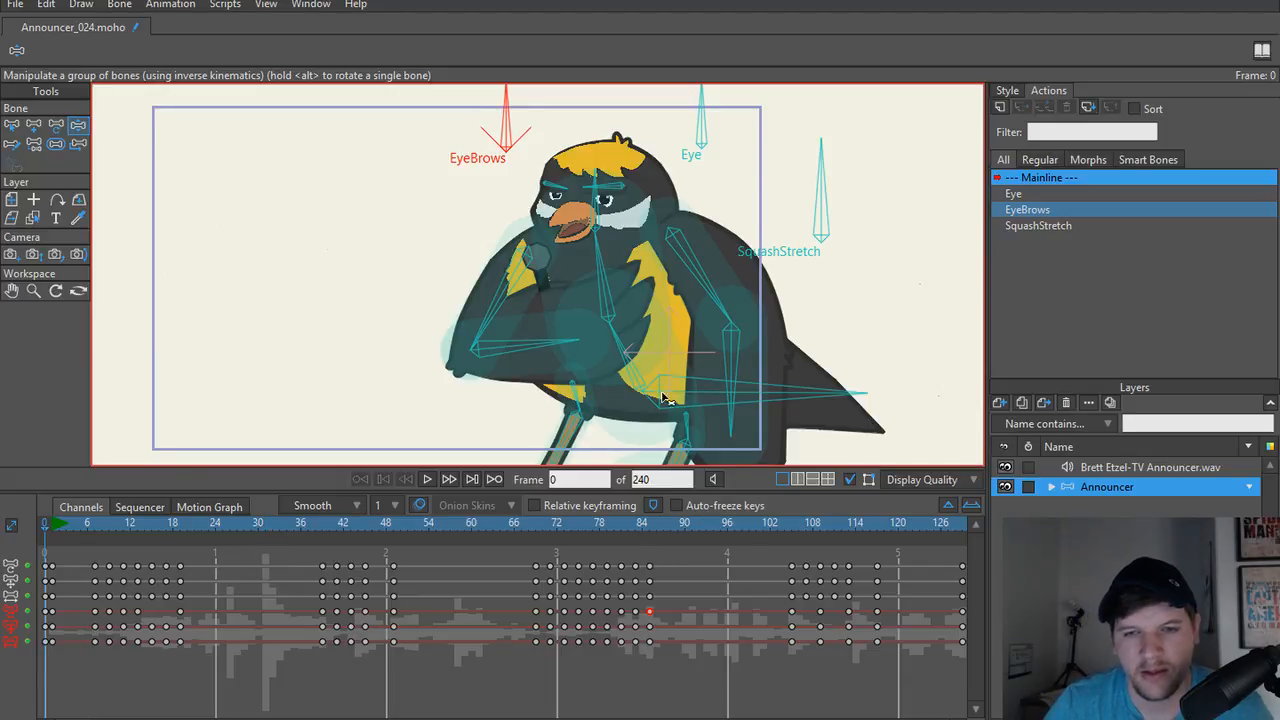
click(714, 482)
Add a new upright control bone at frame 0 beside the EyeBrows bone, on the side away from the Eye bone.
drag(494, 246, 461, 401)
scroll(461, 401, up, 3)
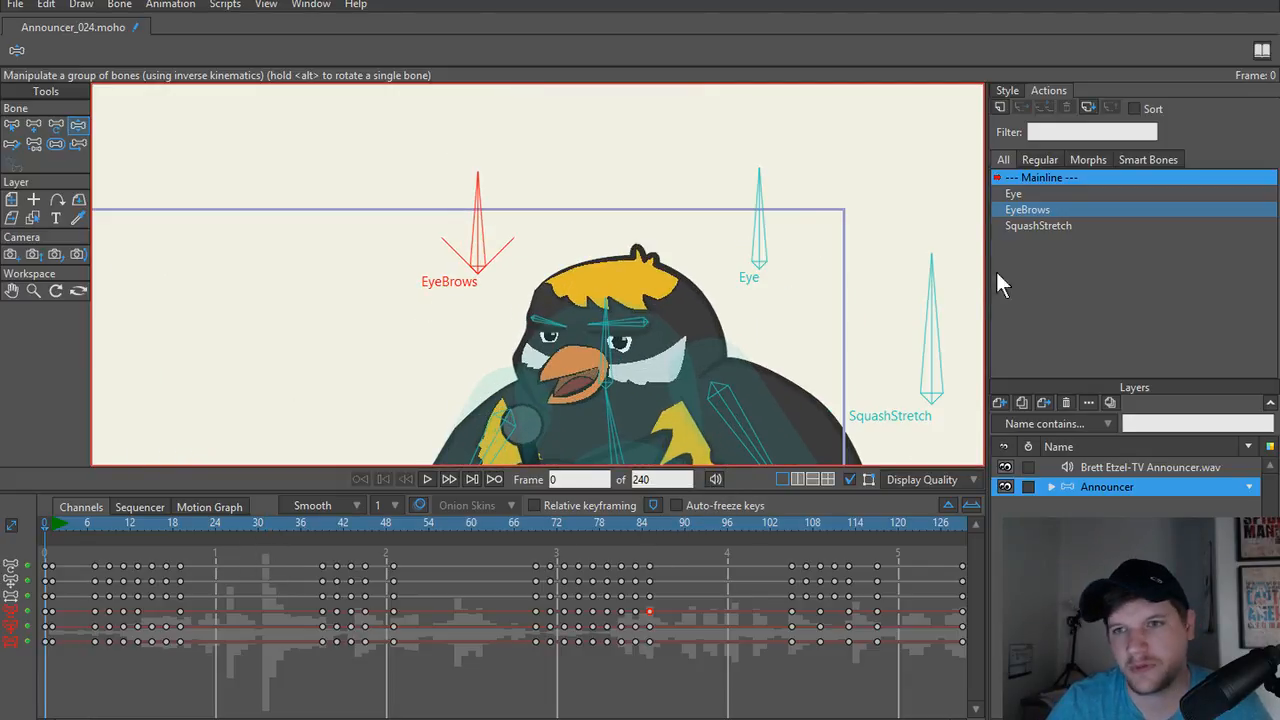
key(b)
click(388, 250)
drag(420, 253, 439, 178)
key(a)
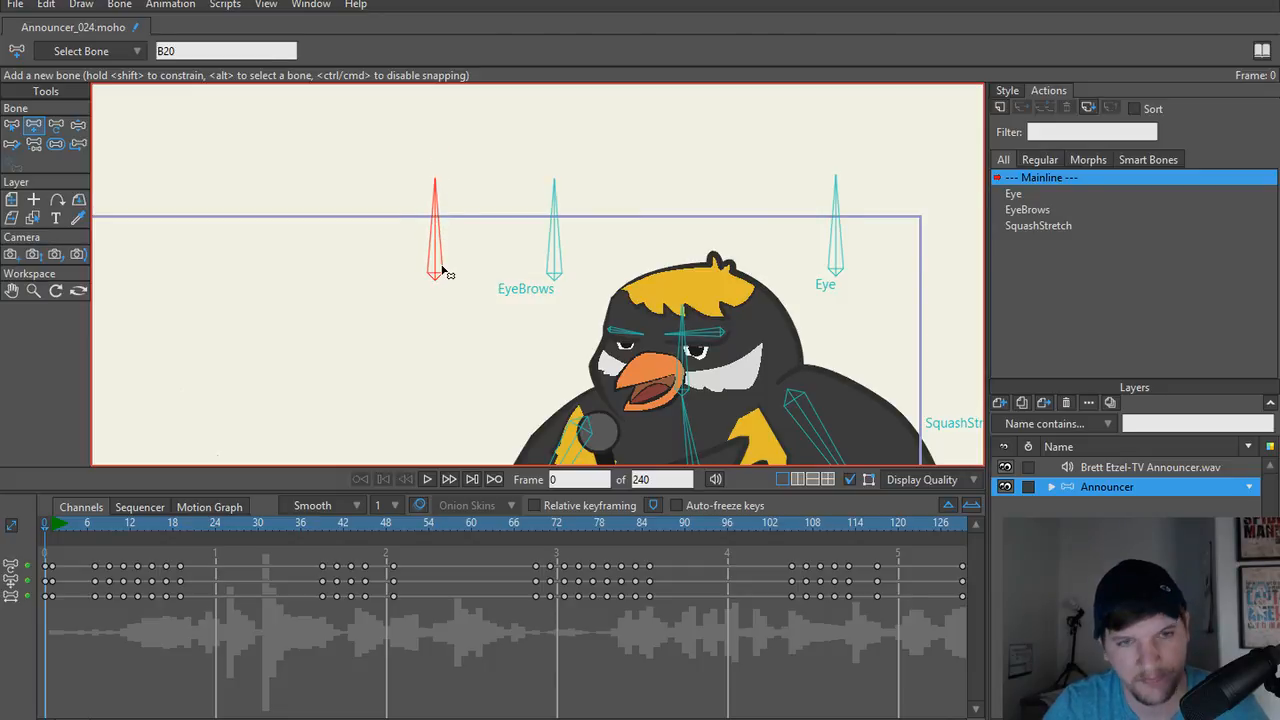
Name the new control bone EyeVertical.
key(b)
double_click(313, 45)
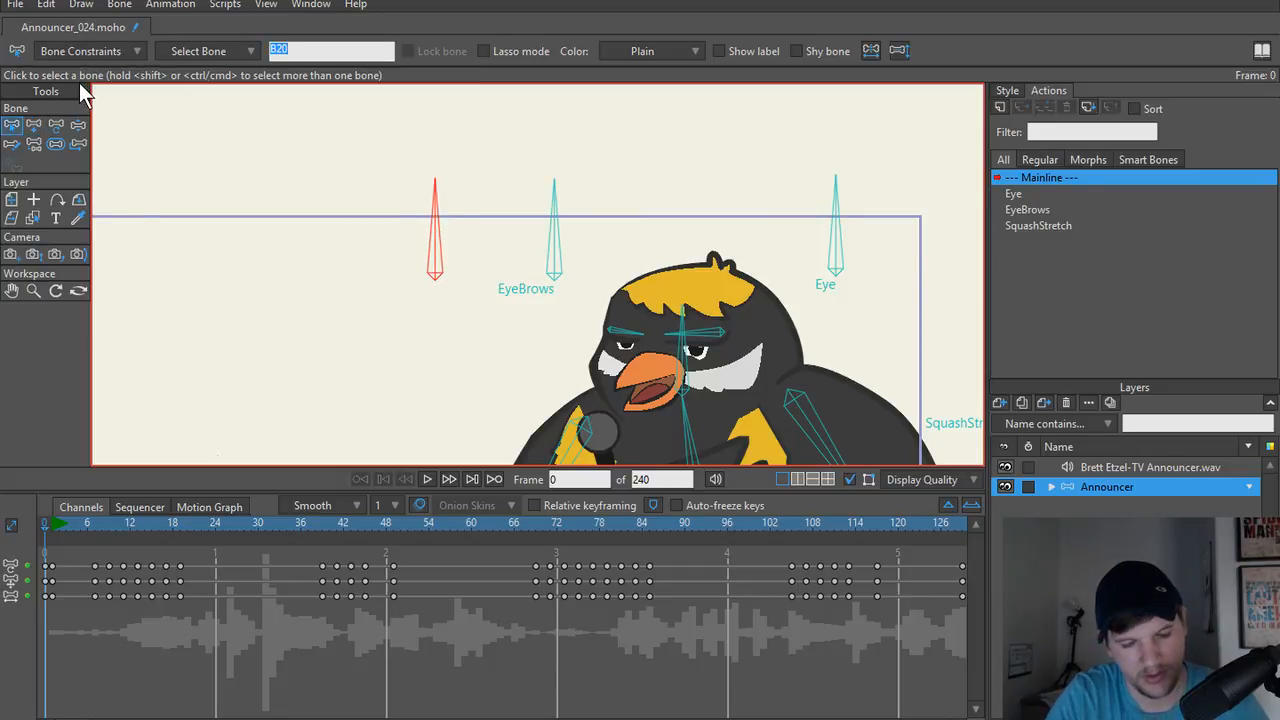
text(EVer)
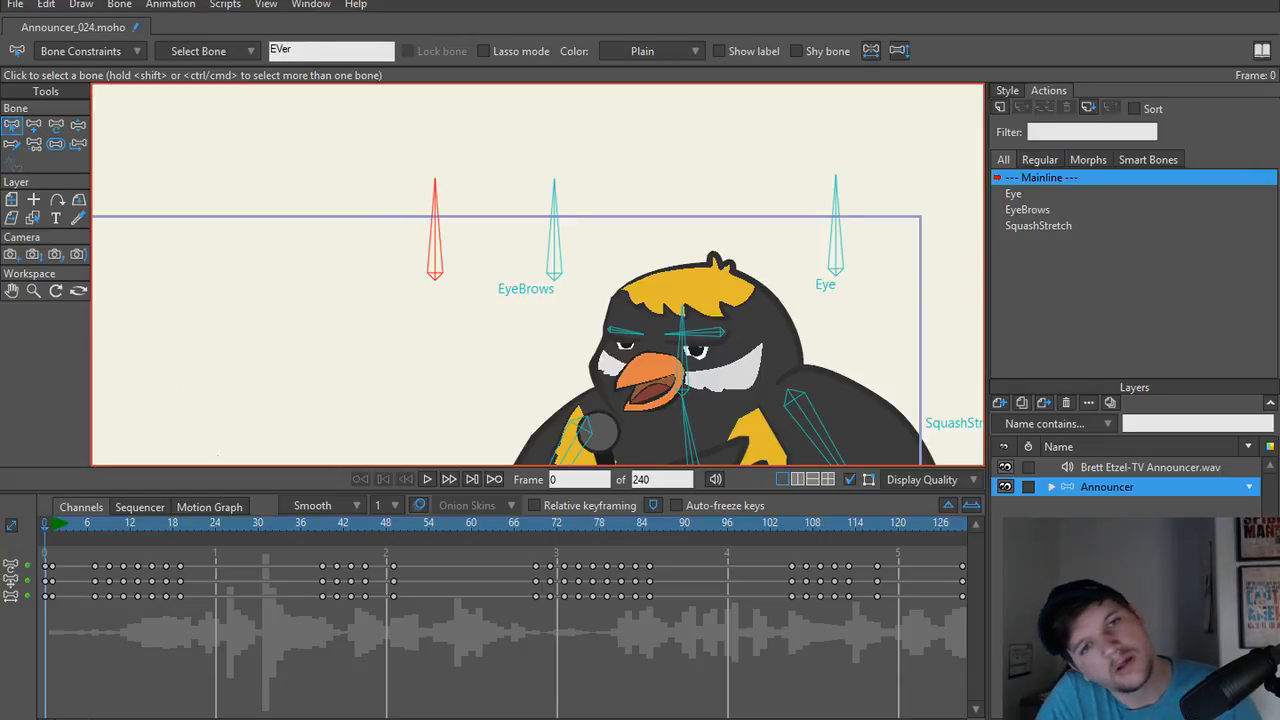
double_click(308, 45)
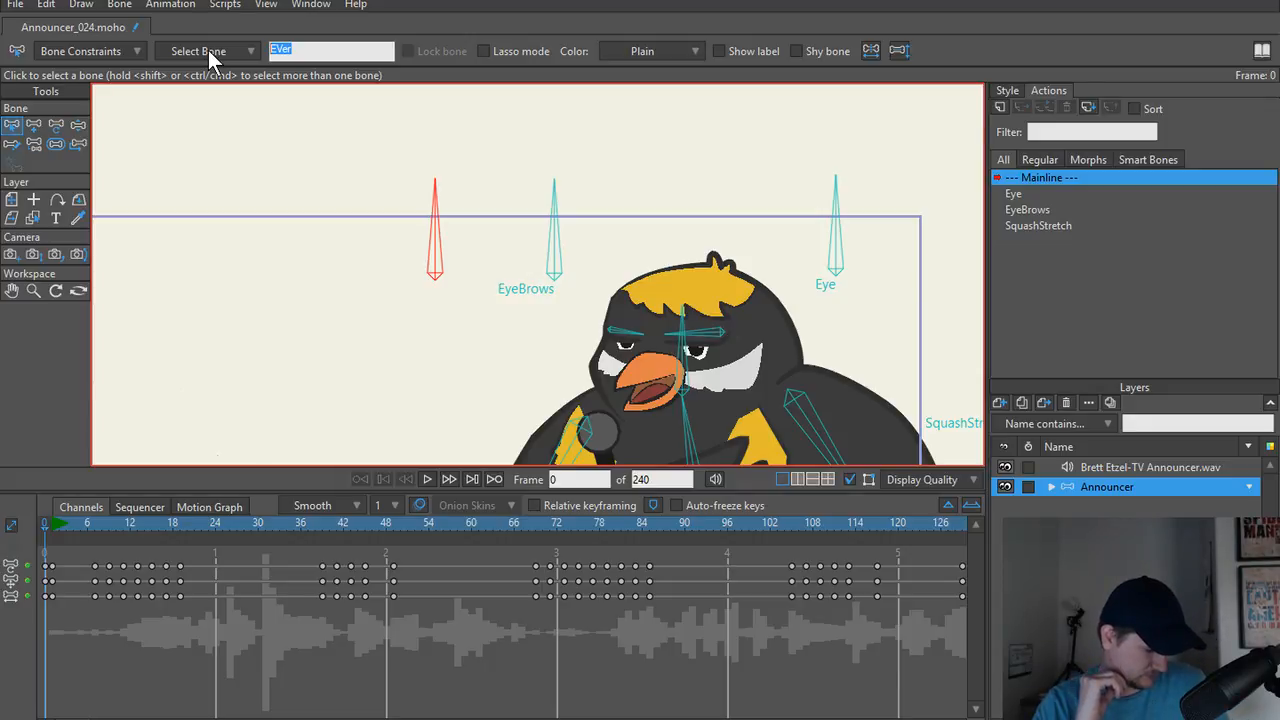
key(Return)
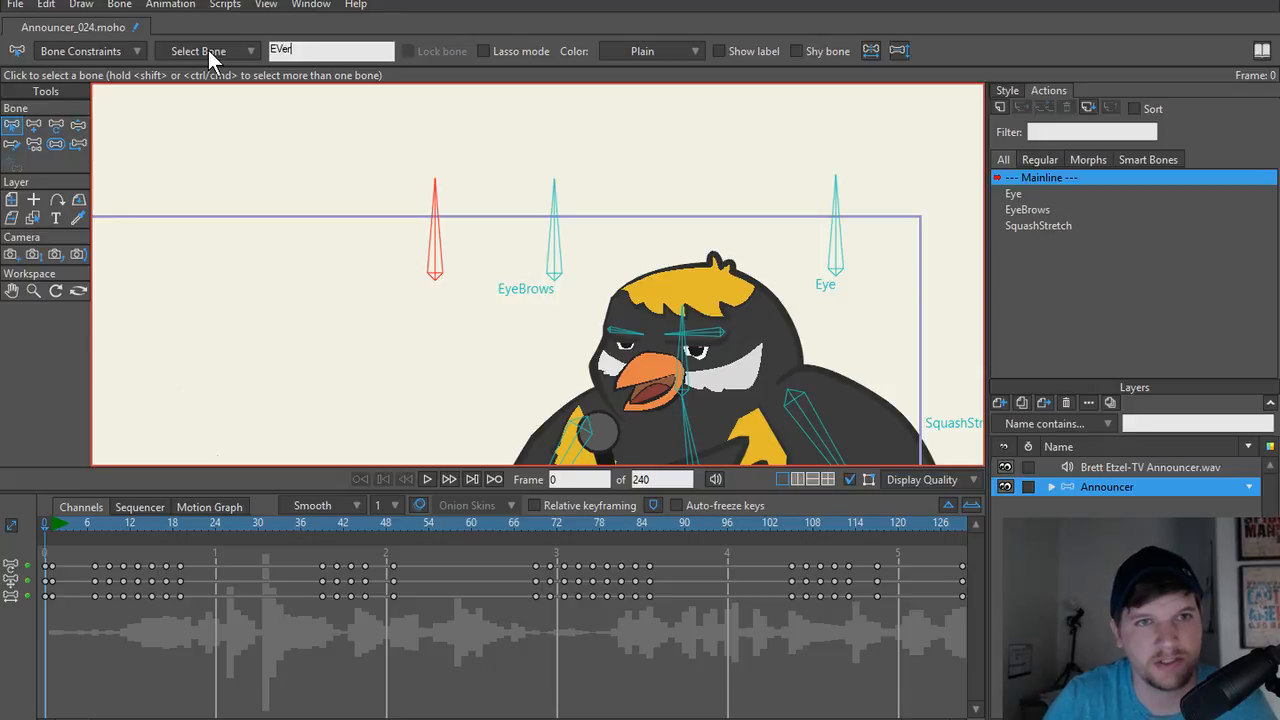
key(BackSpace)
key(BackSpace)
key(BackSpace)
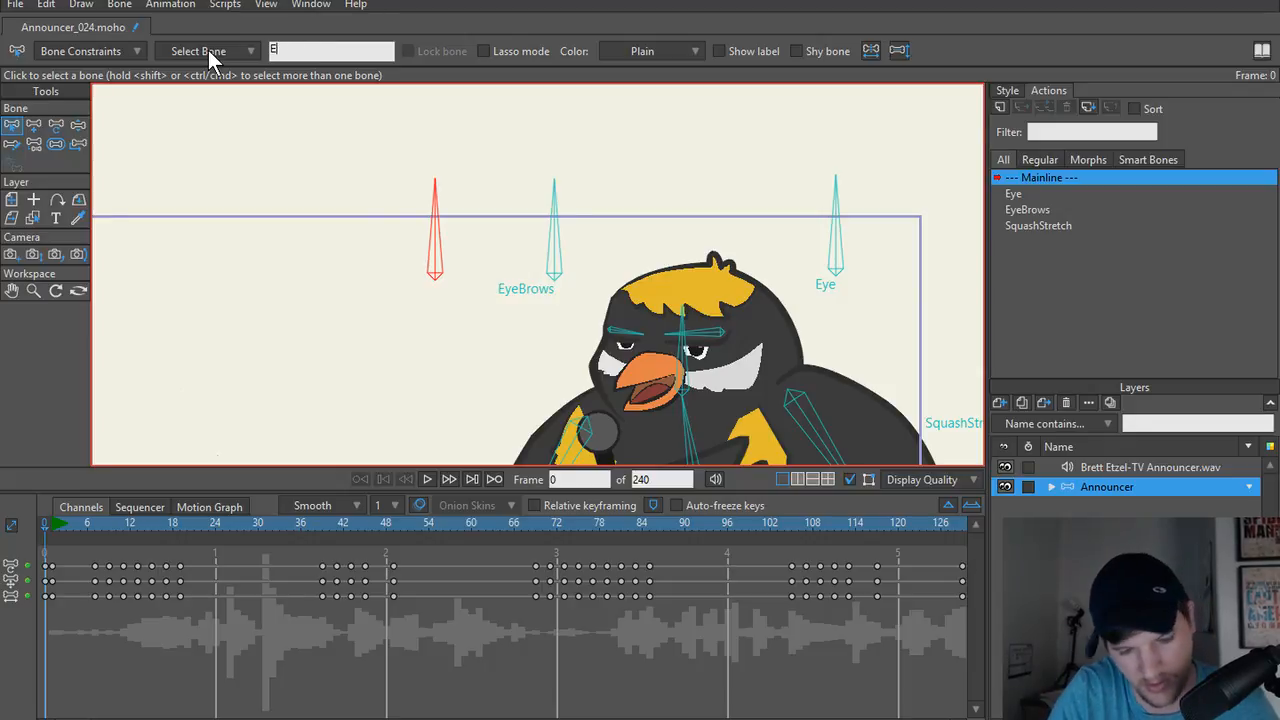
text(yeVer)
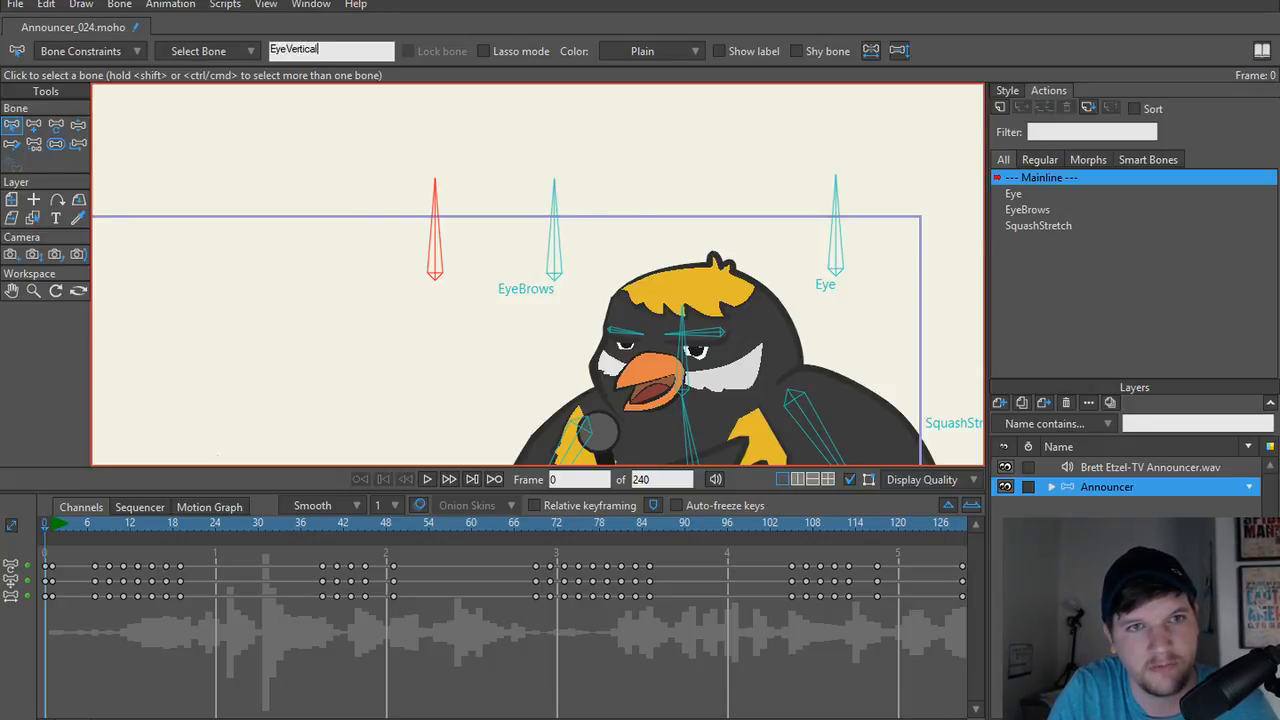
text(tical)
key(Return)
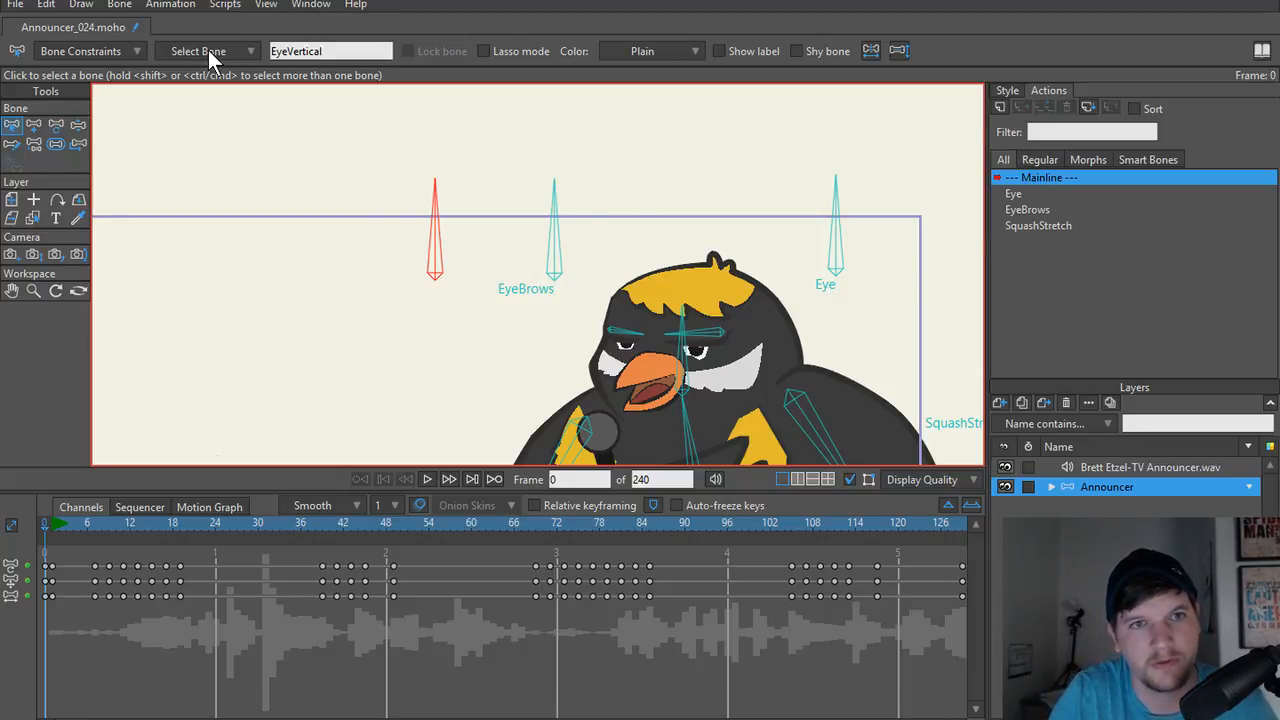
Rename the EyeBrows control bone to EyeBrowRotation.
click(556, 270)
double_click(308, 50)
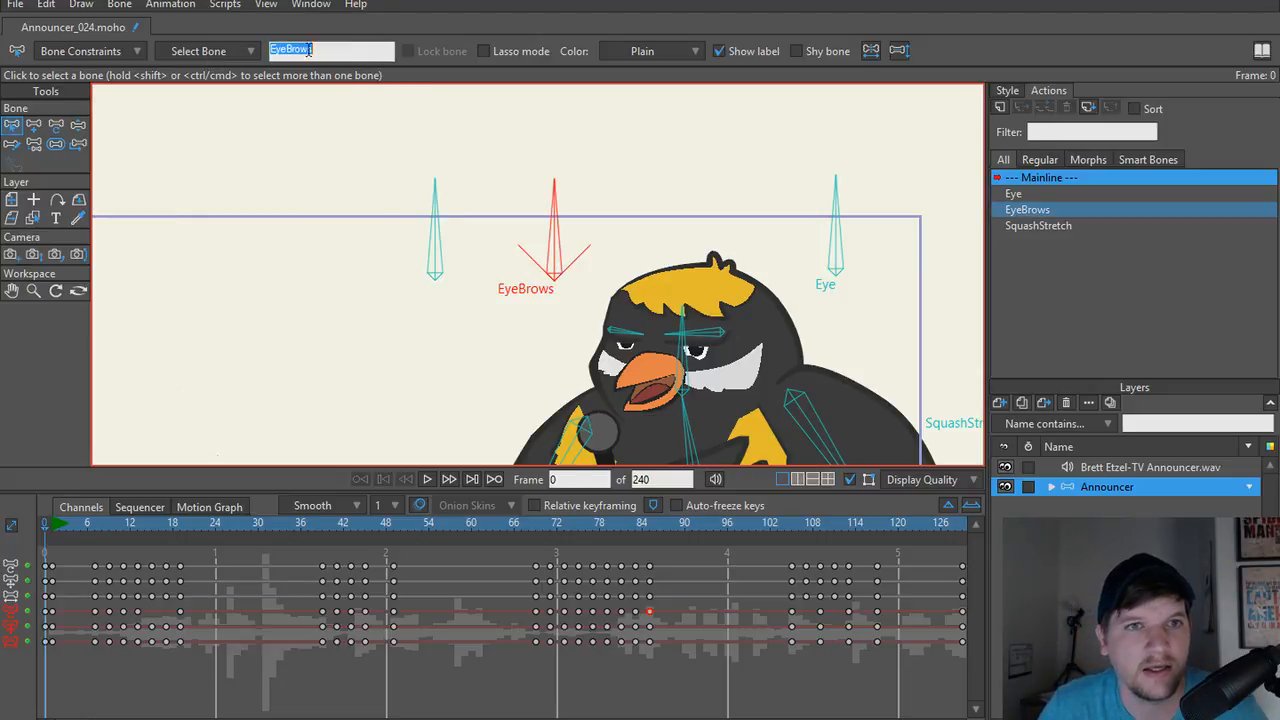
drag(322, 52, 290, 57)
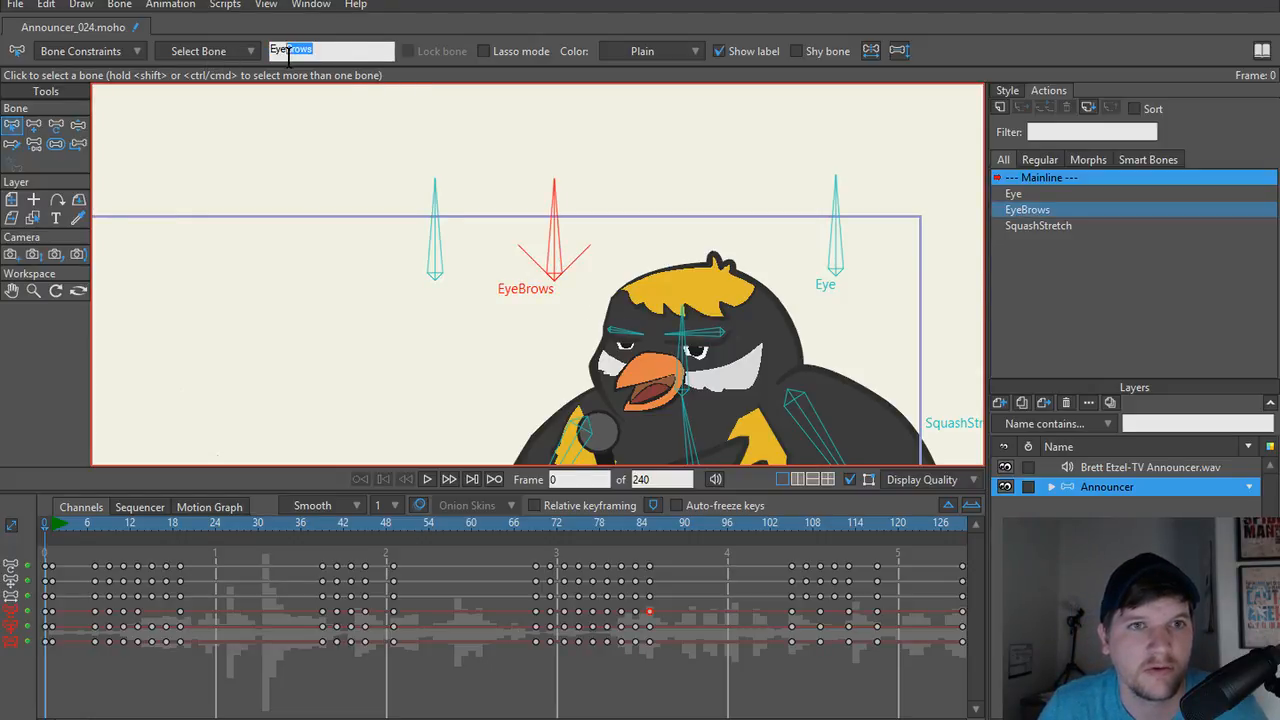
text(Rotation)
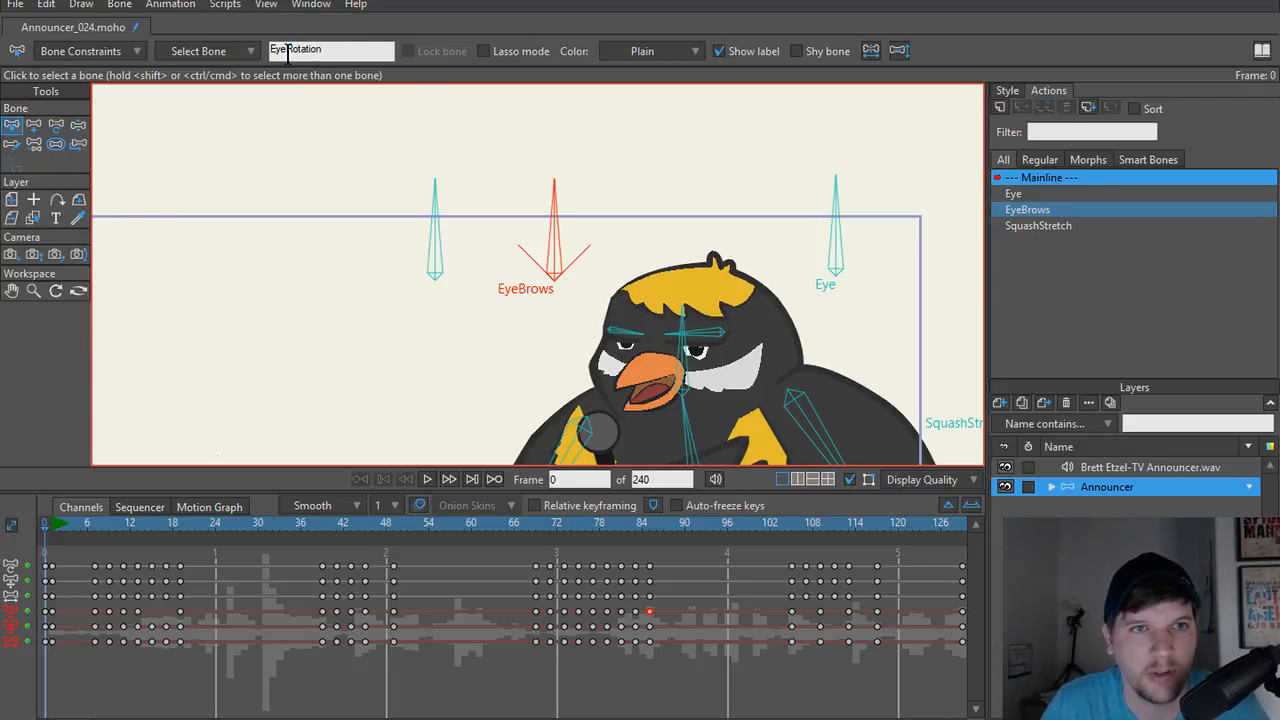
text(Brow)
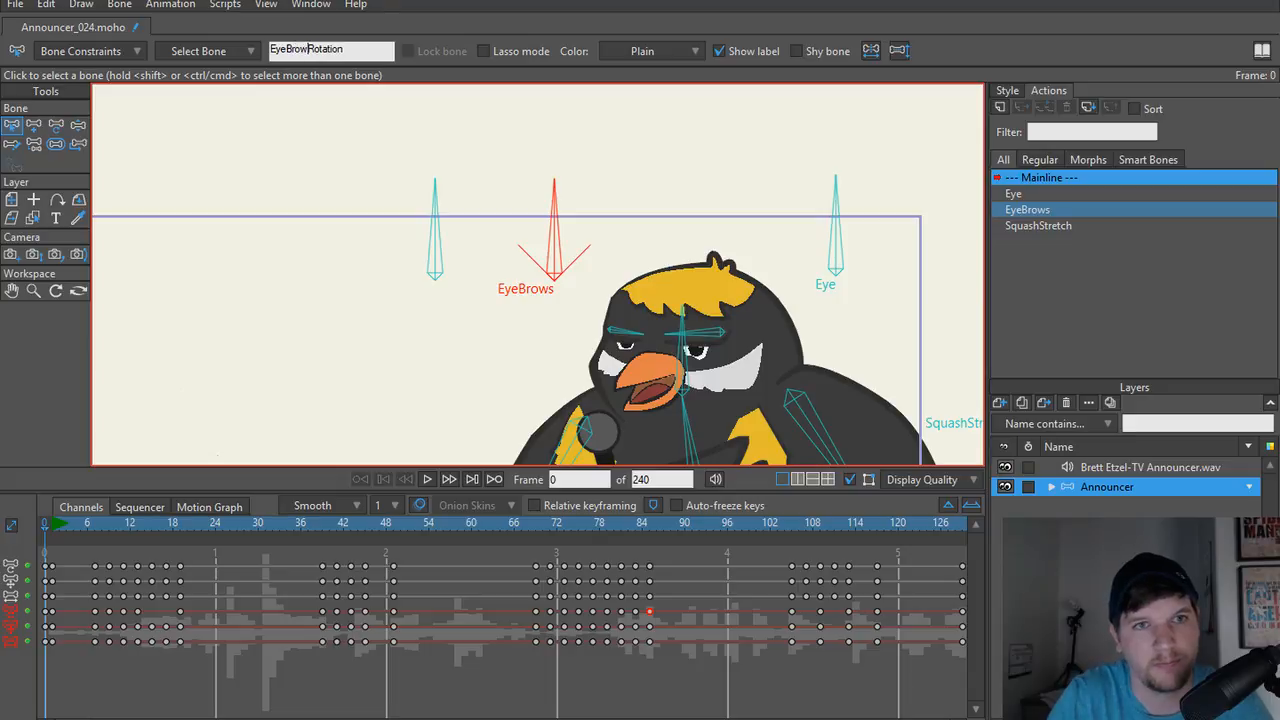
Rename the EyeVertical bone to EyeBrowVertical.
click(425, 267)
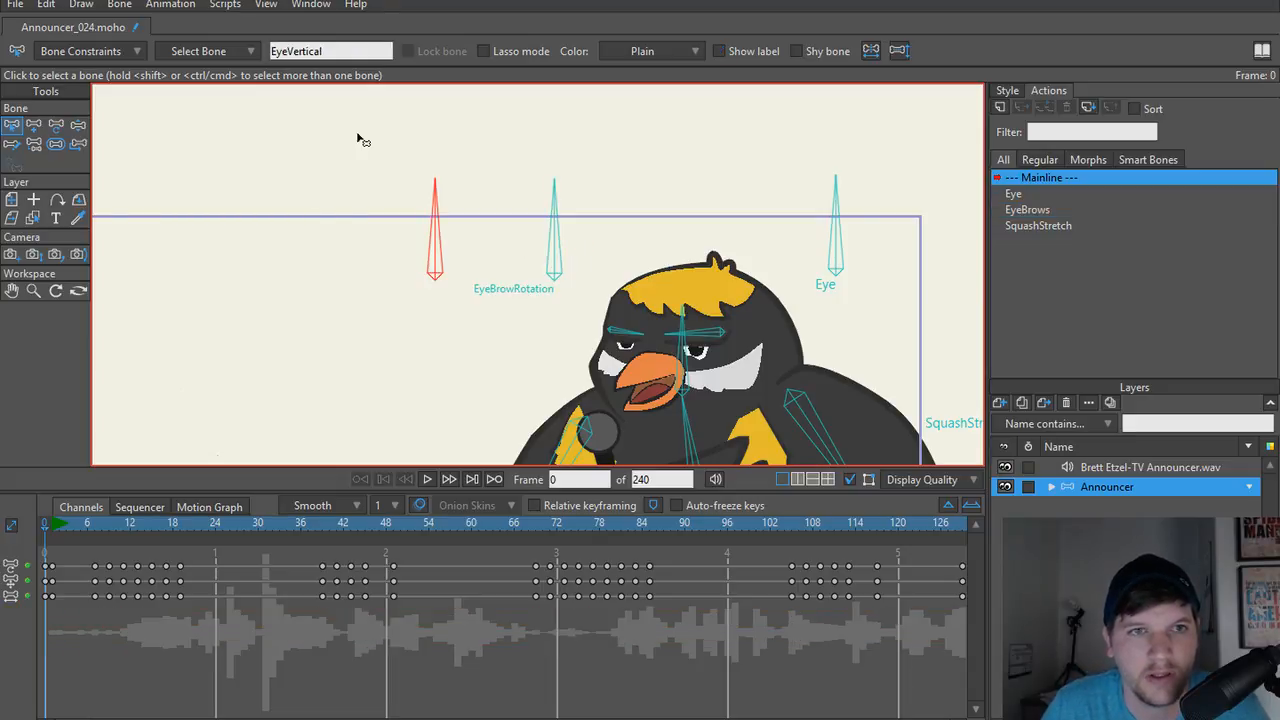
double_click(286, 52)
click(287, 50)
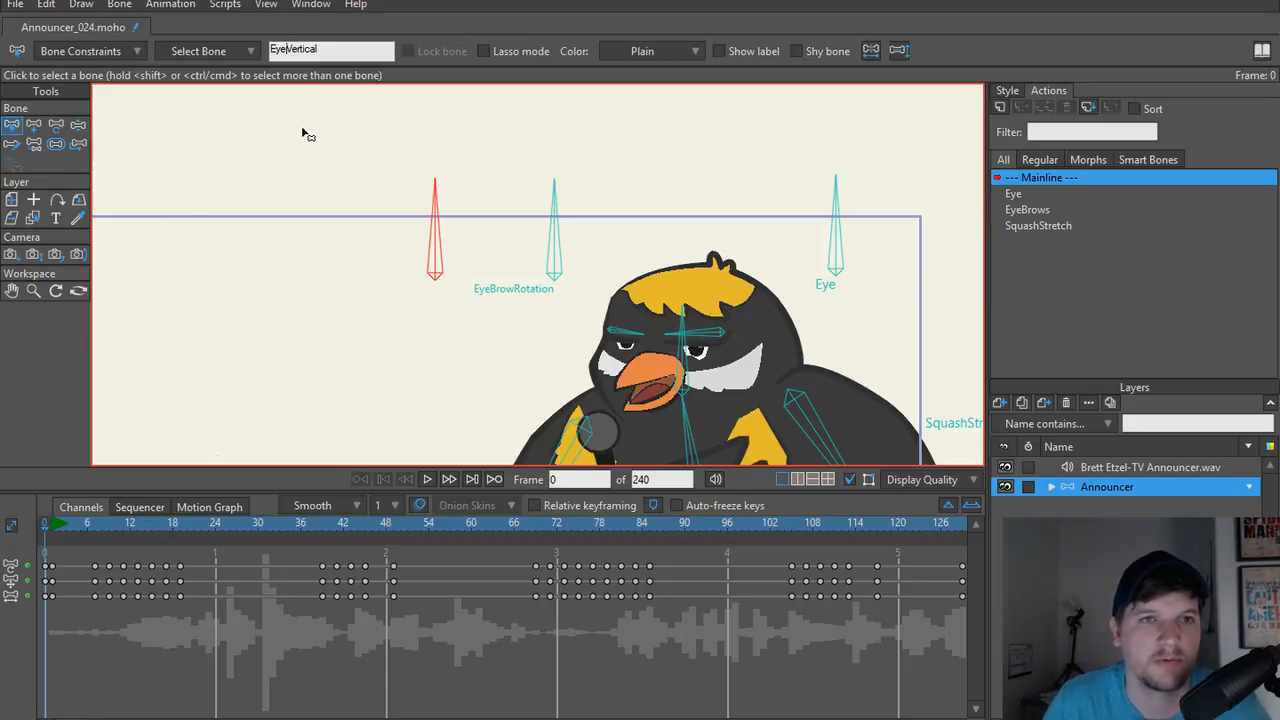
text(Brow)
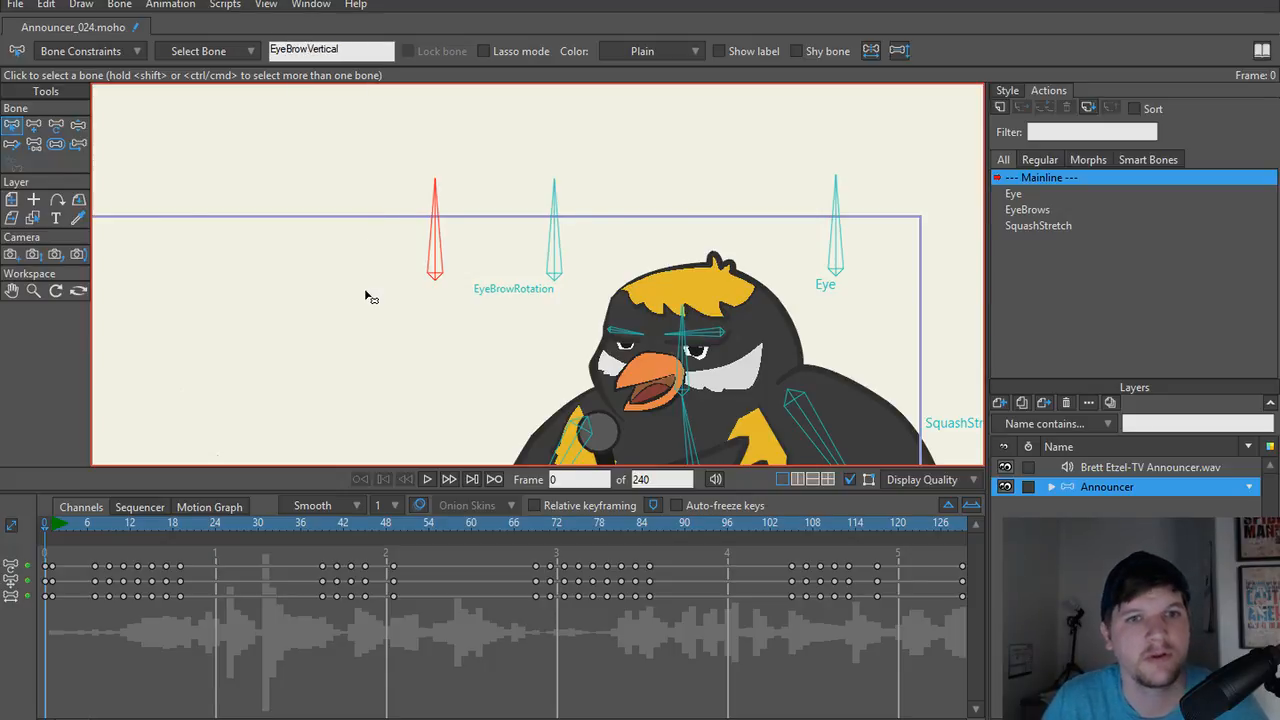
Deselect the bone and save the project as a new version named Announcer_025.
click(367, 300)
key(ctrl+shift+s)
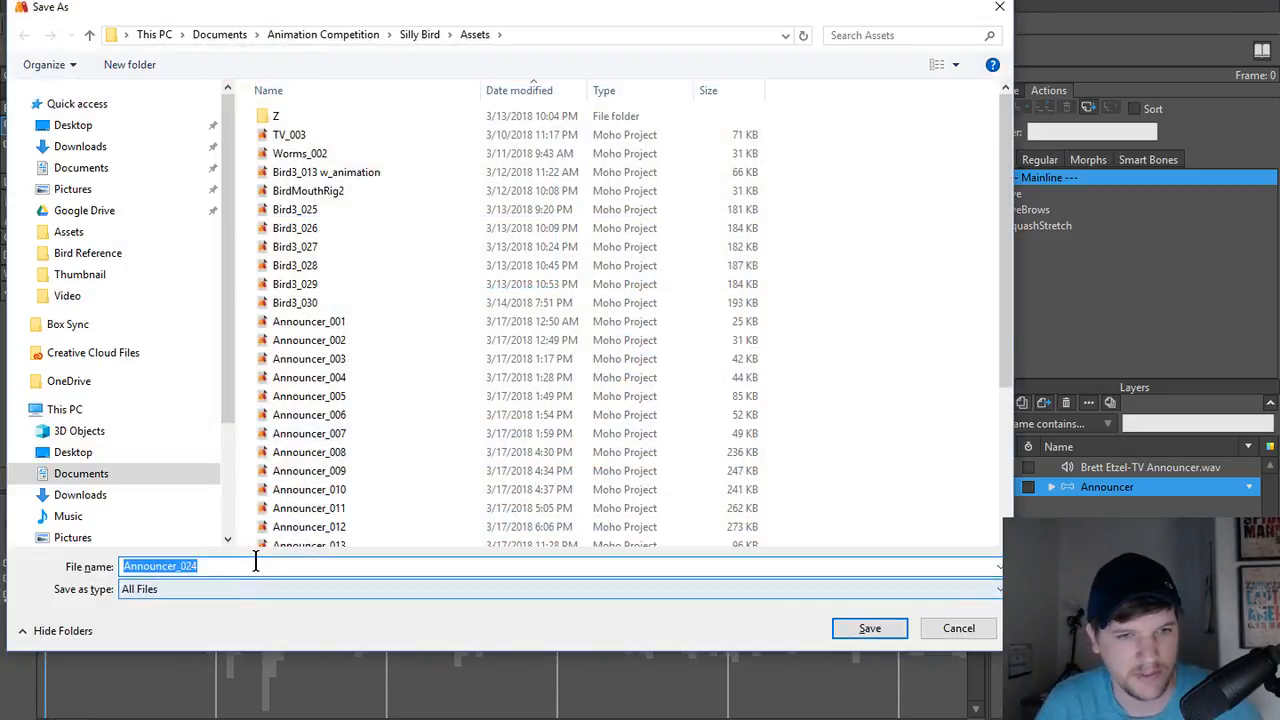
click(258, 565)
key(BackSpace)
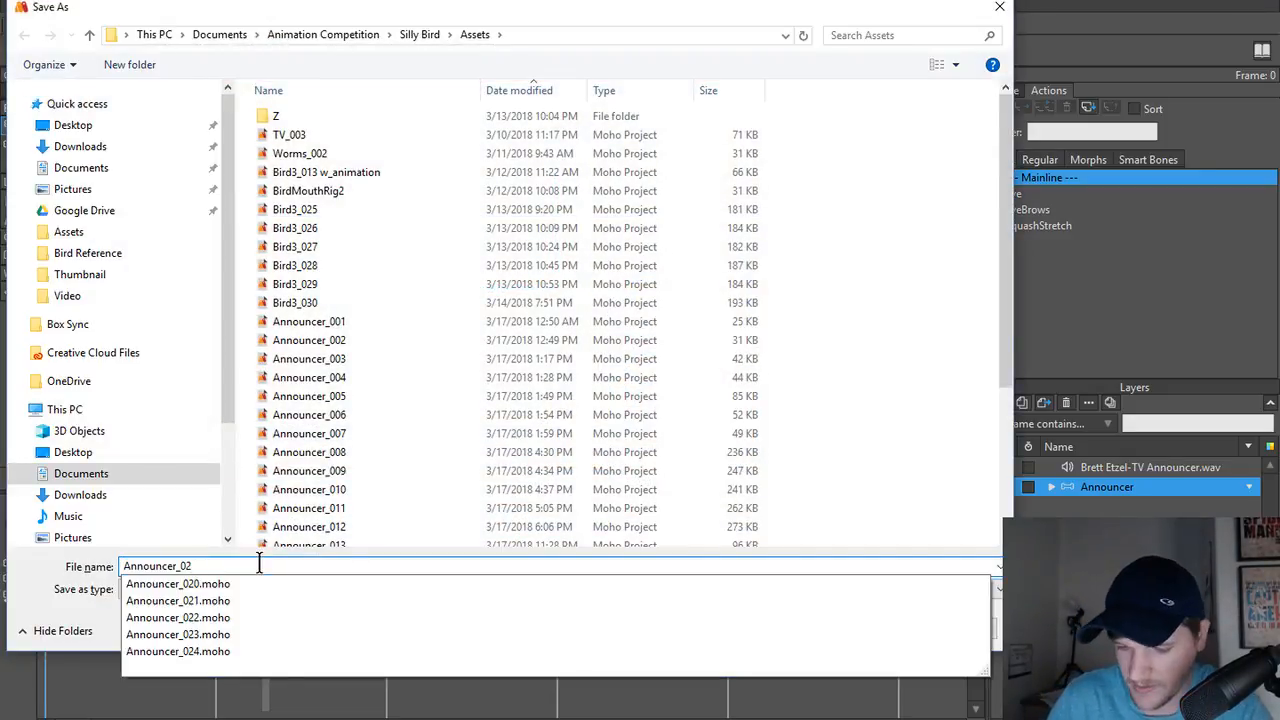
text(5)
key(Return)
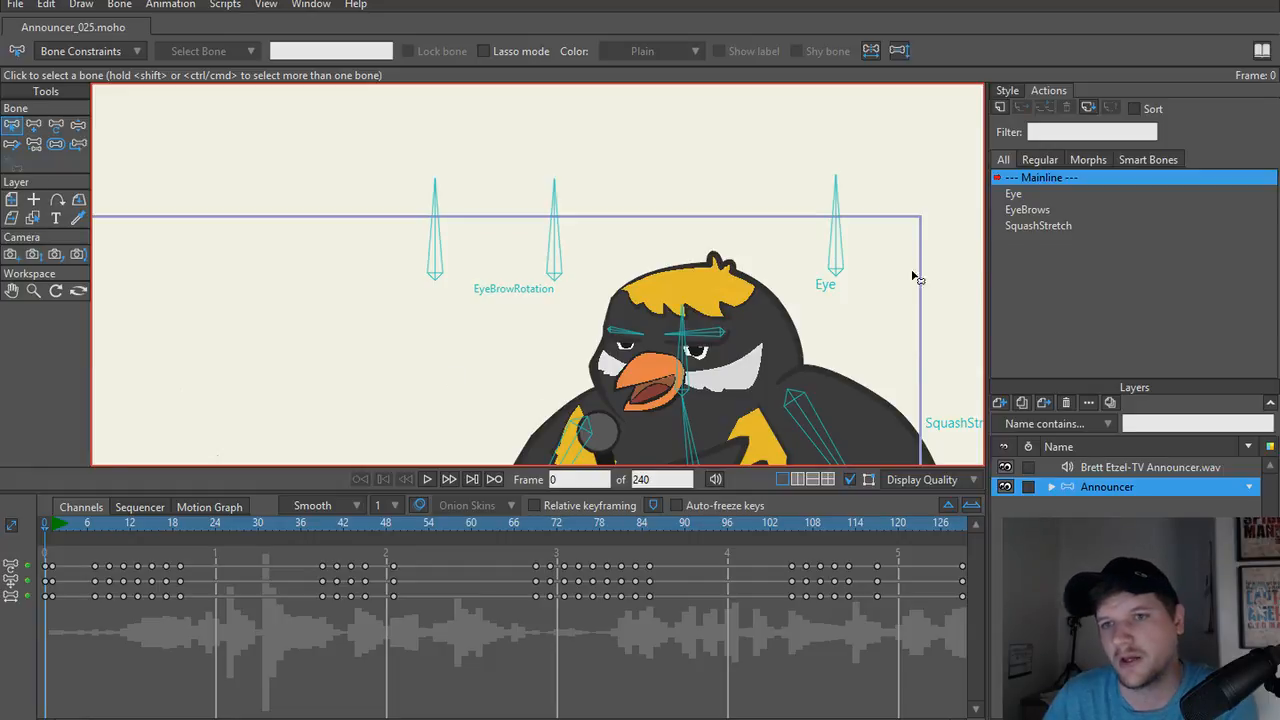
Delete the EyeBrows action from the action list.
click(1022, 222)
click(1022, 210)
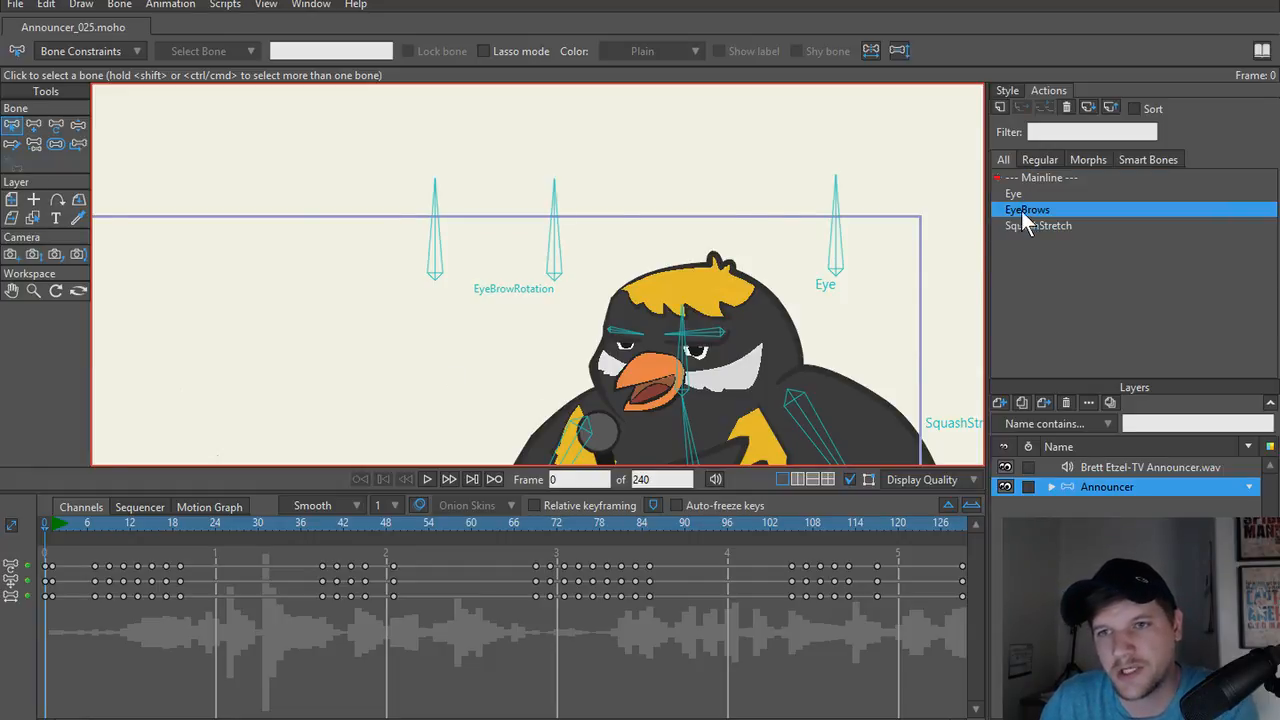
click(1067, 107)
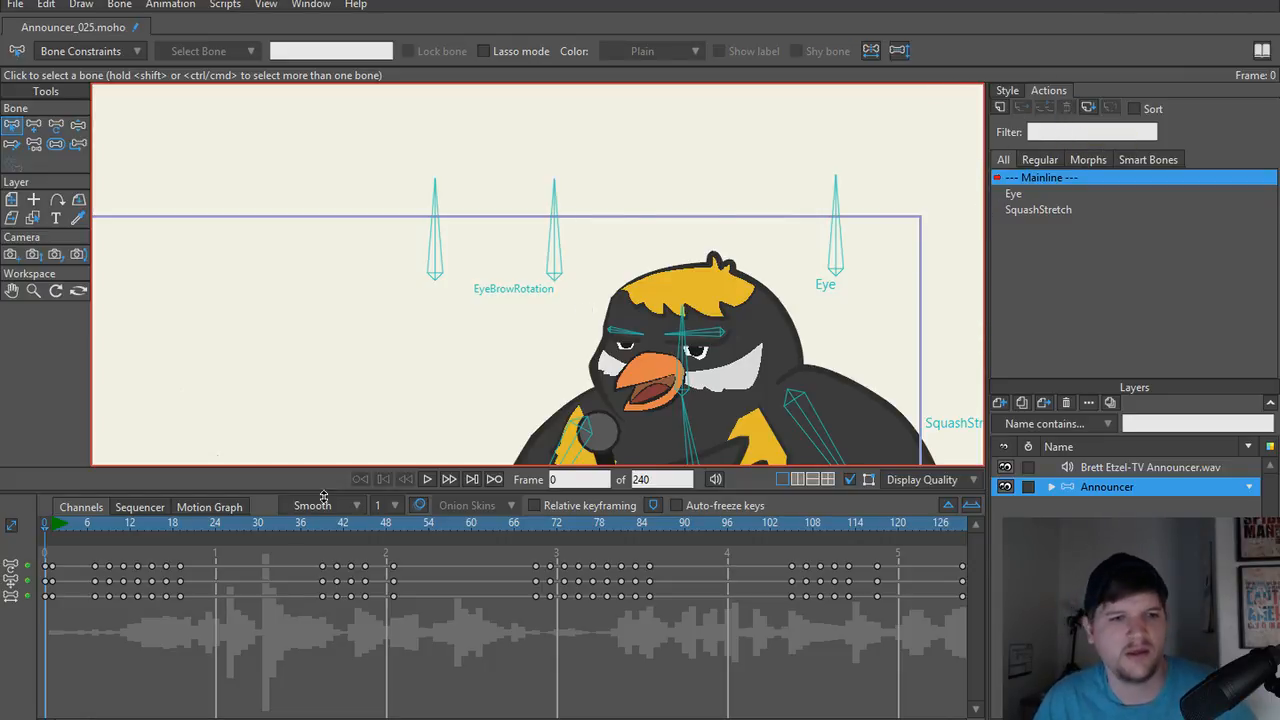
Create an EyeBrowVertical action for the EyeBrowVertical control bone.
drag(54, 525, 0, 532)
scroll(451, 369, up, 3)
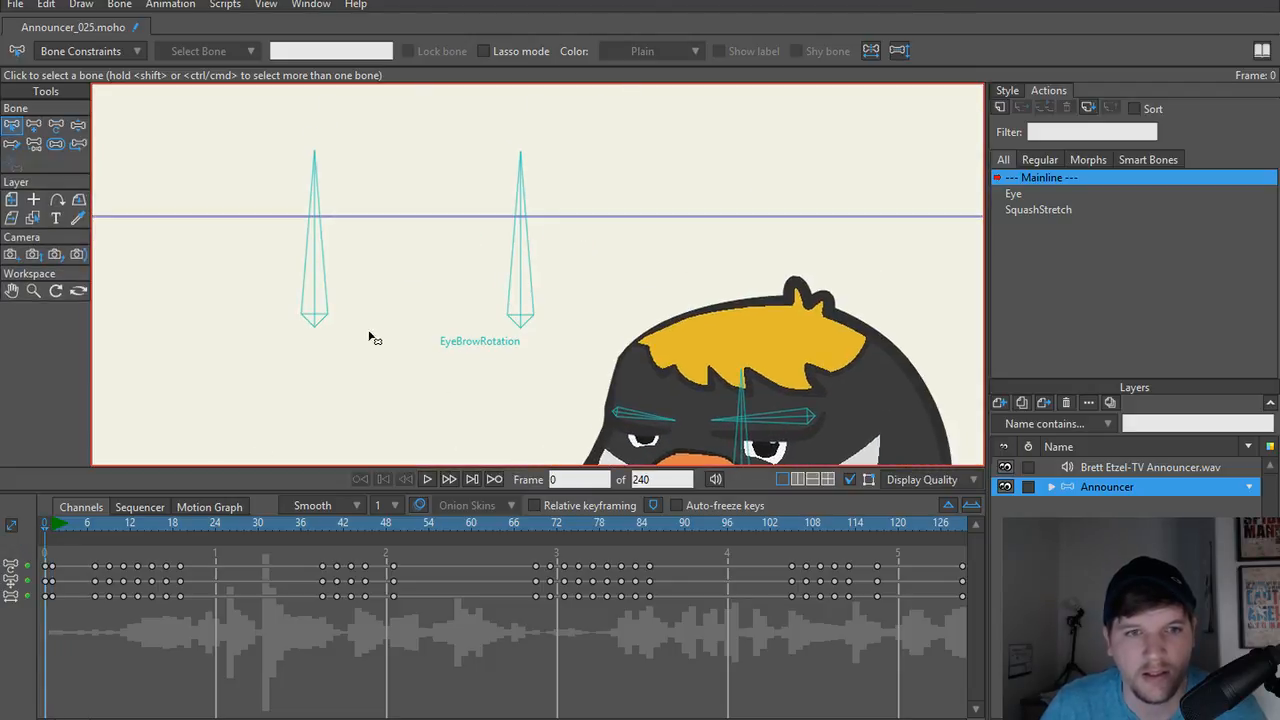
drag(369, 333, 408, 346)
click(356, 326)
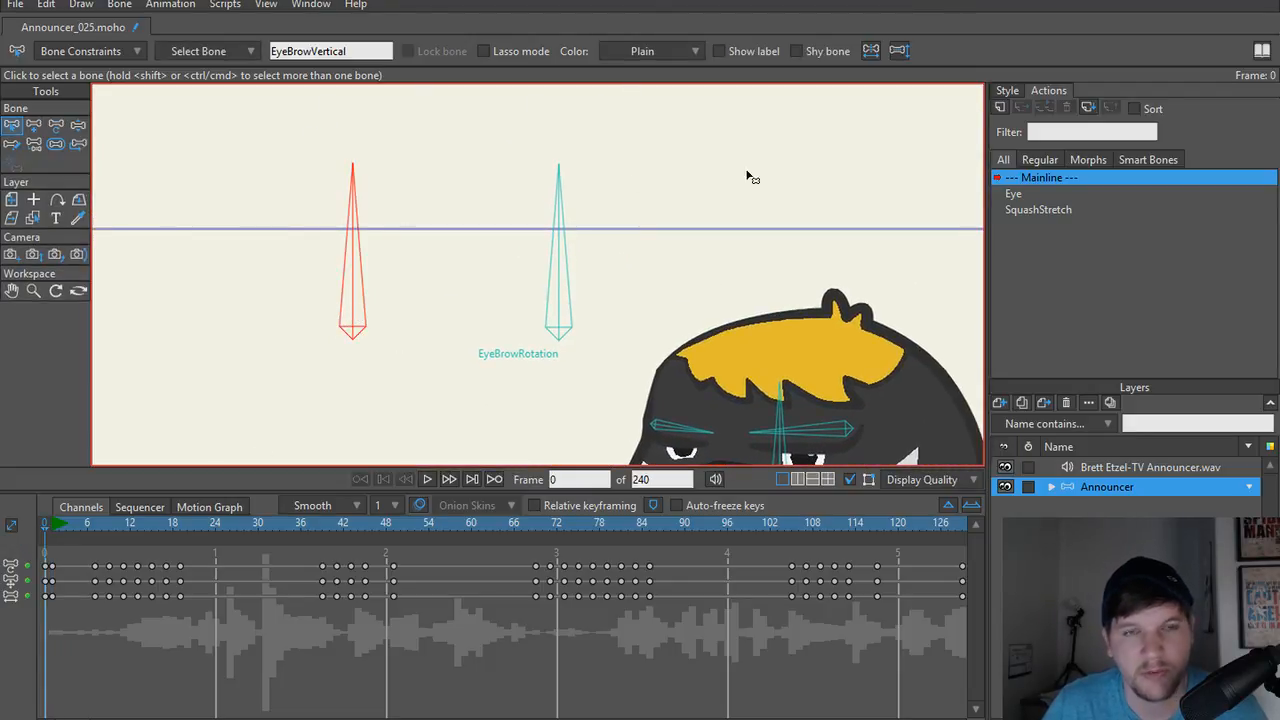
click(998, 106)
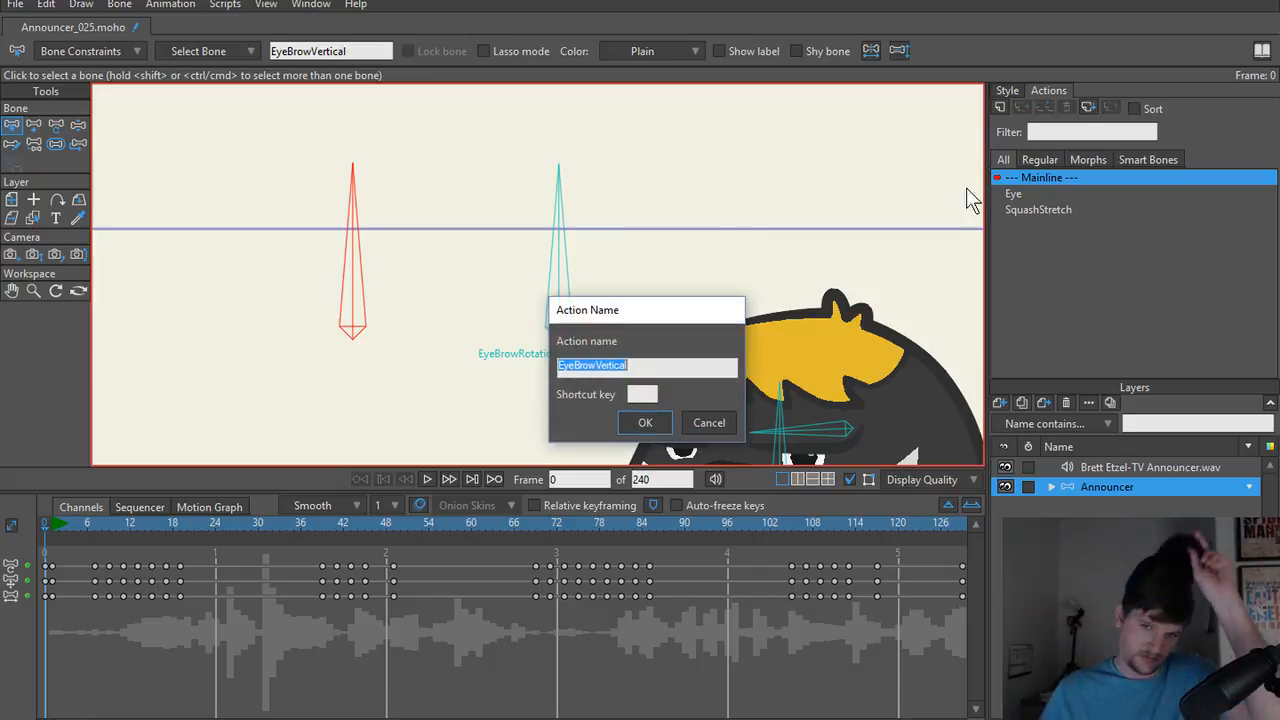
click(640, 422)
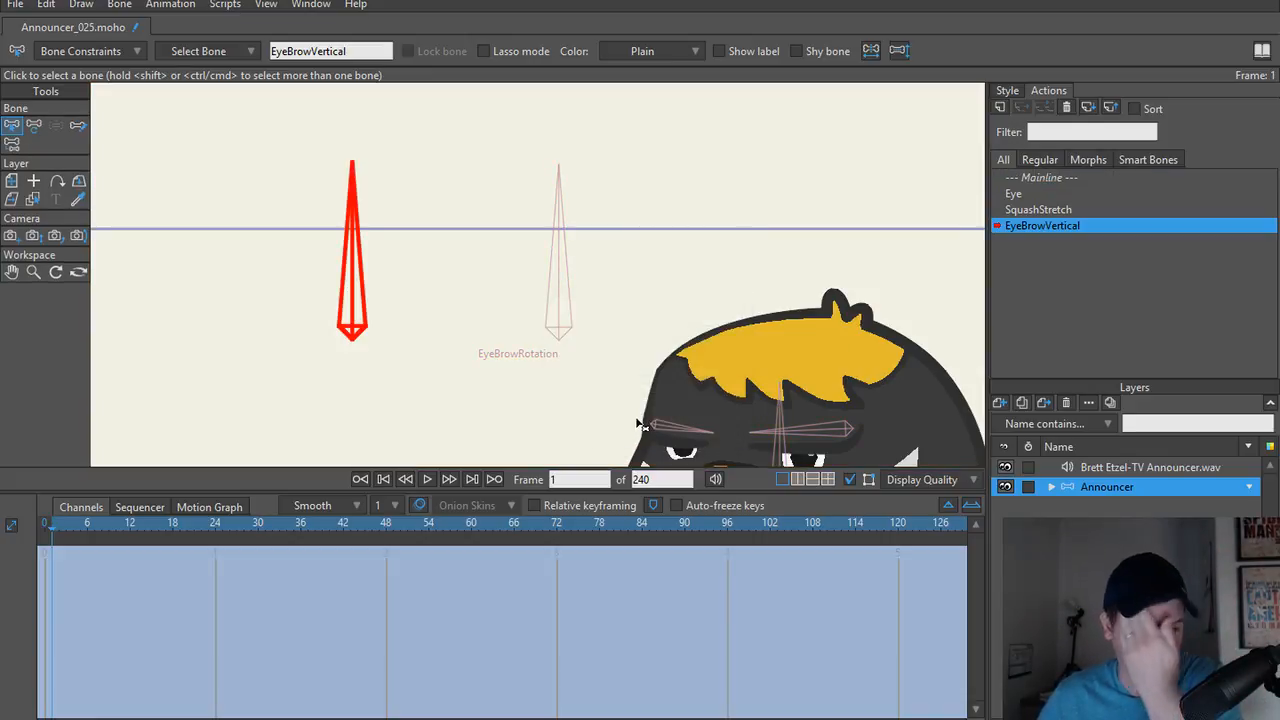
Enable angle constraints on the EyeBrowVertical bone.
drag(466, 329, 390, 203)
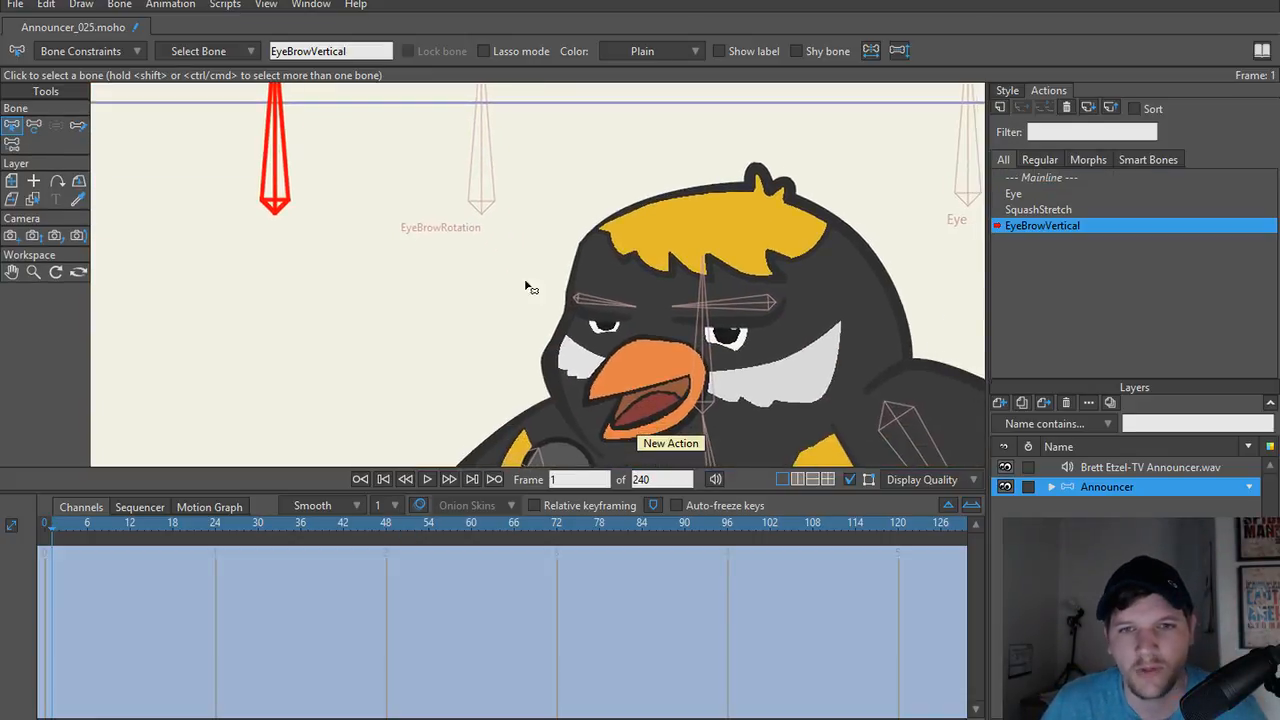
scroll(529, 286, up, 1)
drag(475, 357, 382, 355)
scroll(489, 338, up, 1)
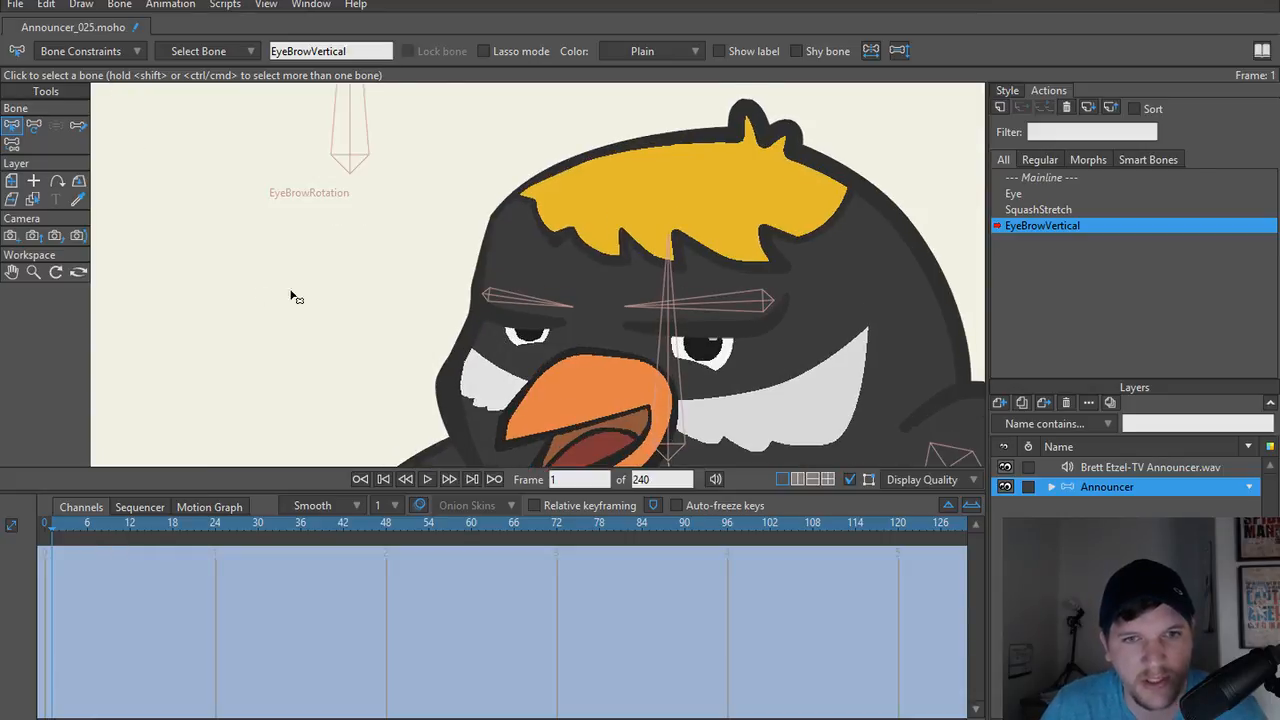
drag(111, 196, 450, 363)
scroll(455, 312, down, 1)
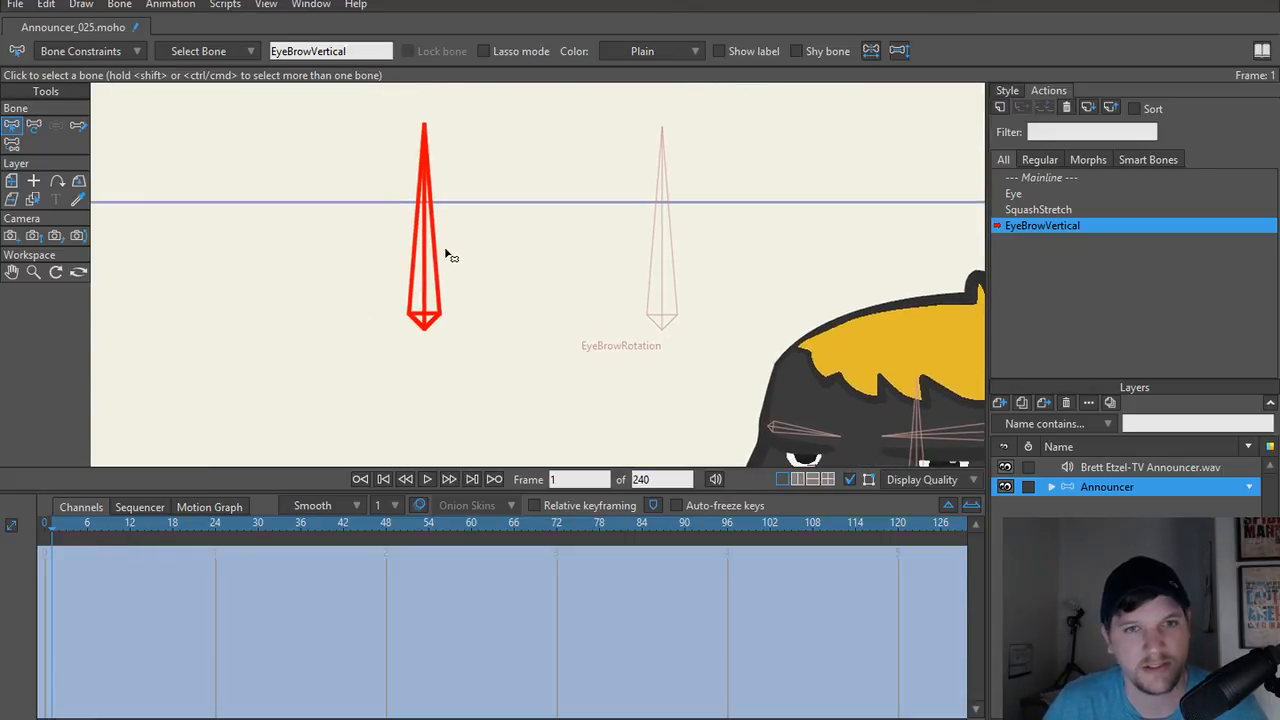
click(134, 51)
click(47, 77)
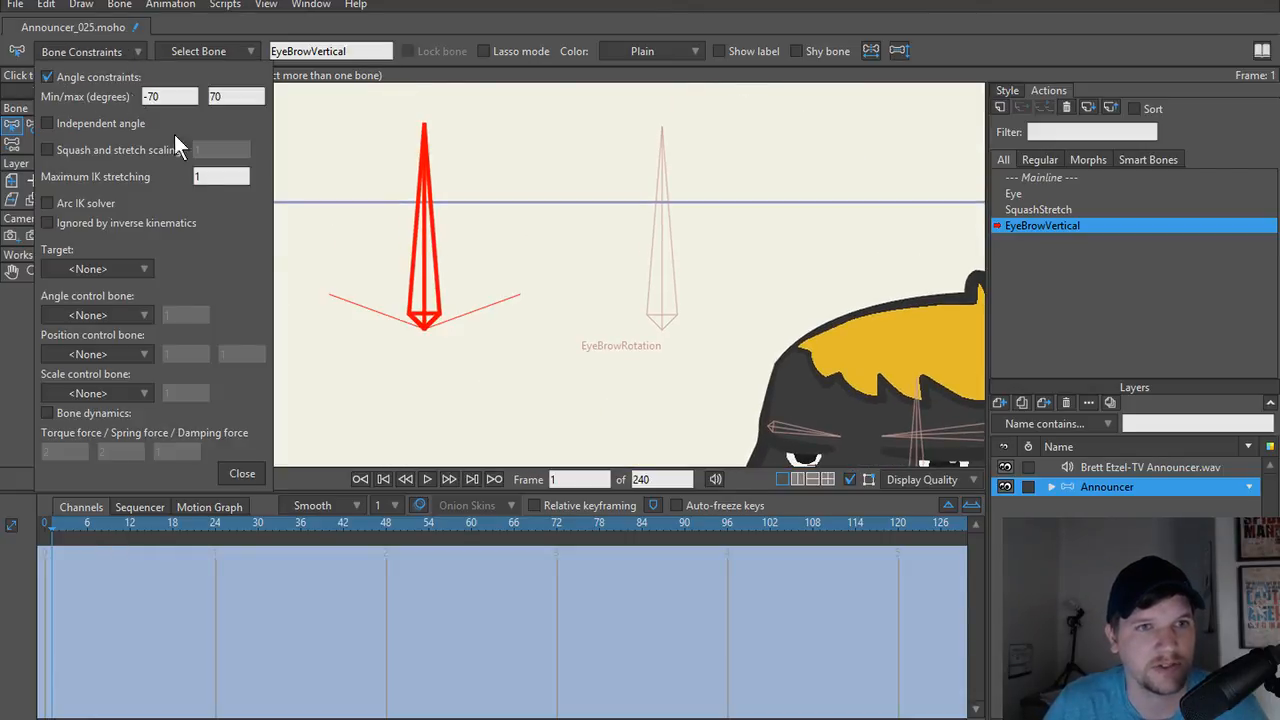
Set the EyeBrowVertical bone's minimum constraint angle to -45 degrees.
drag(162, 96, 131, 100)
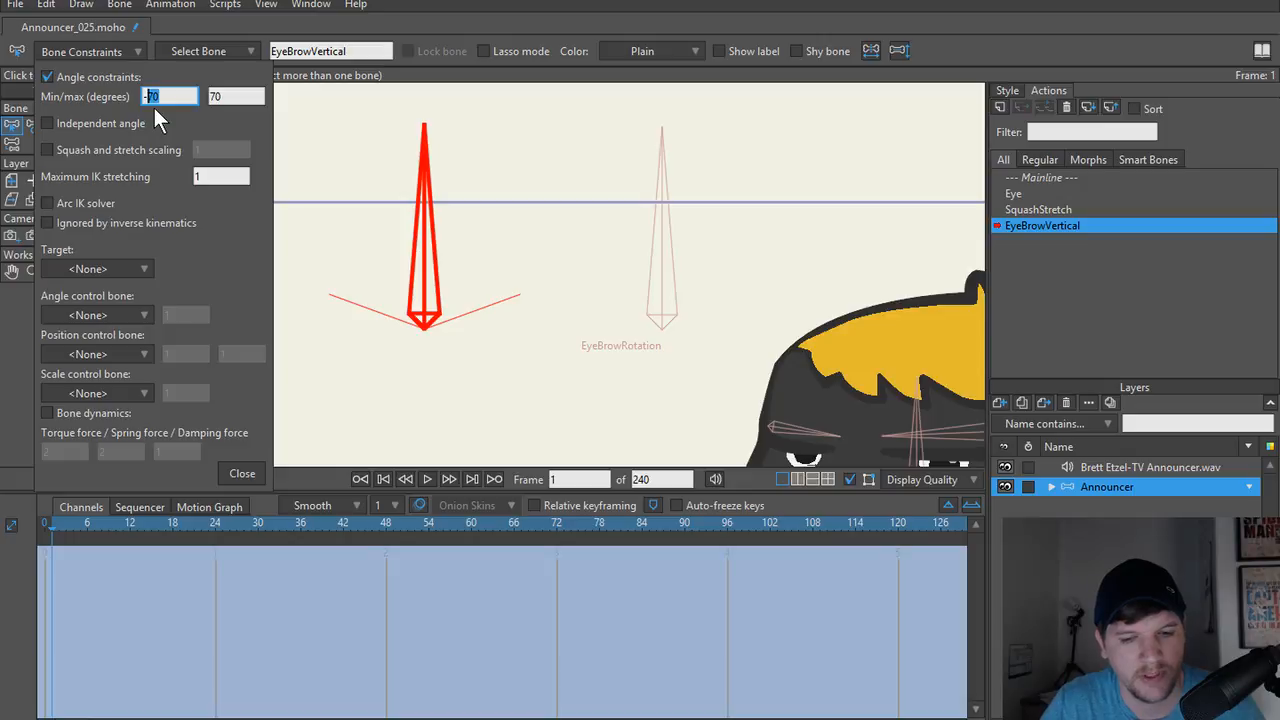
key(Return)
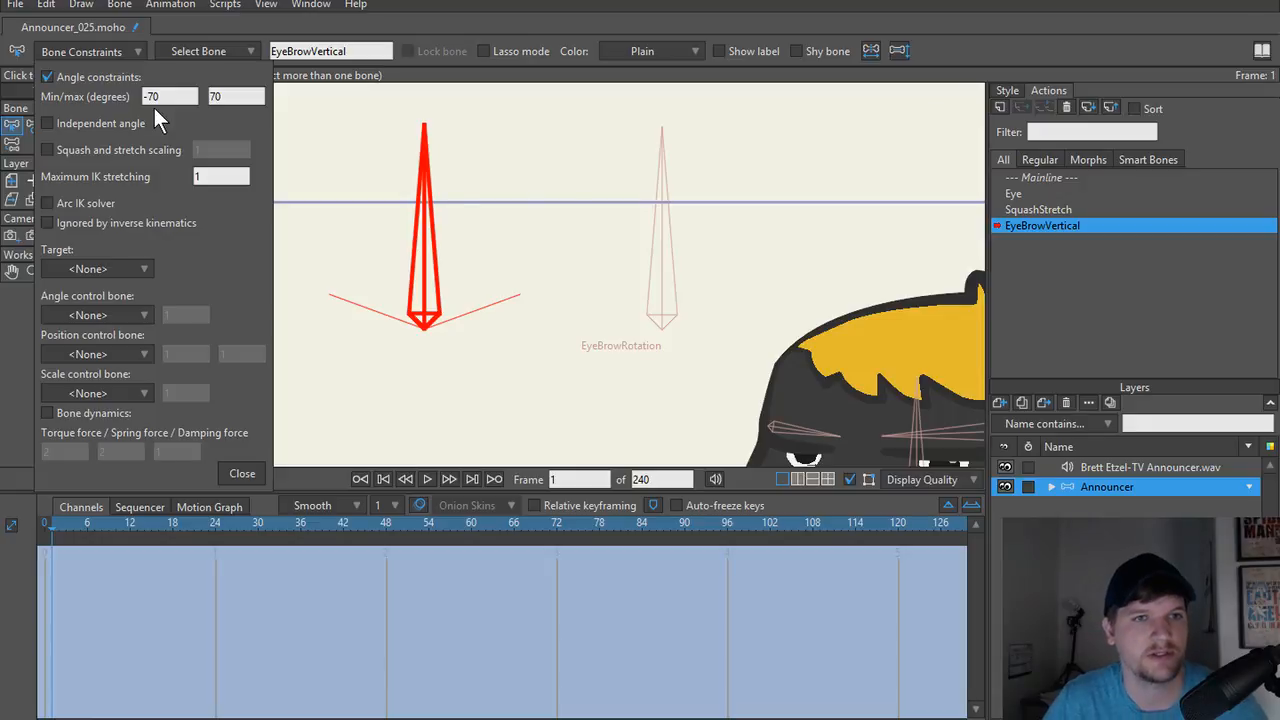
drag(184, 96, 64, 93)
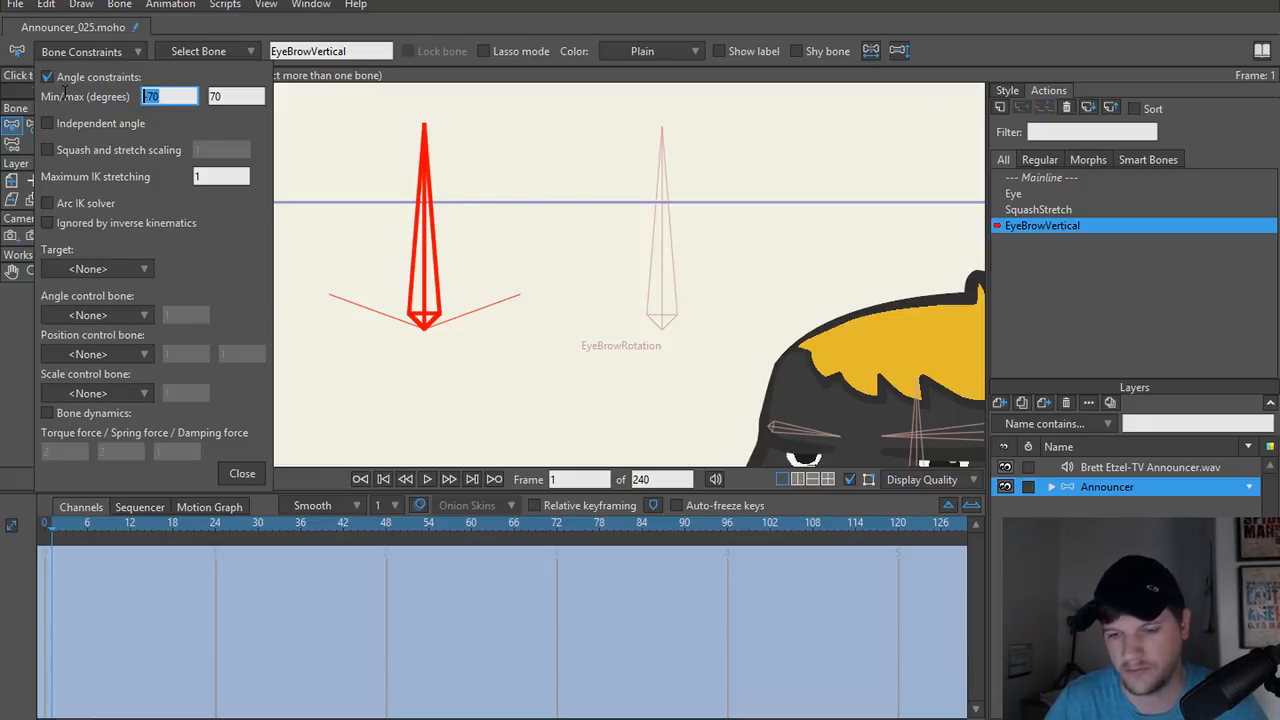
drag(156, 92, 8, 107)
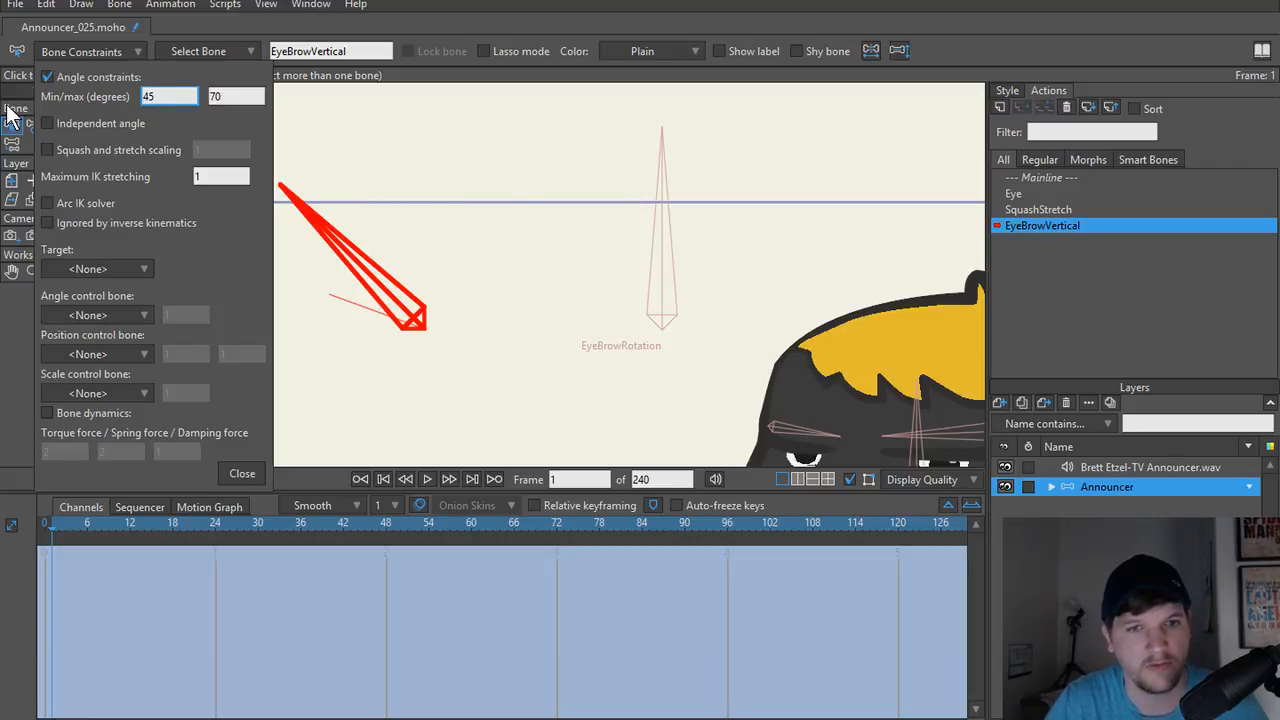
drag(174, 96, 12, 107)
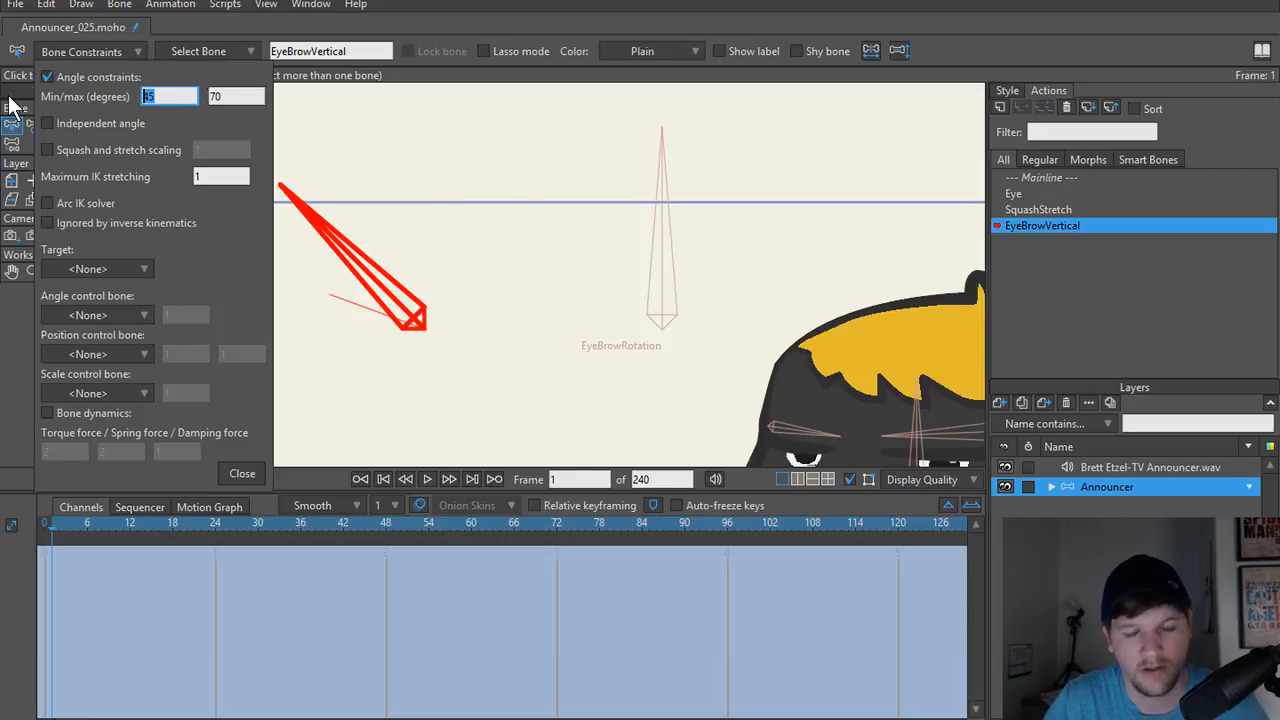
text(-45)
key(Return)
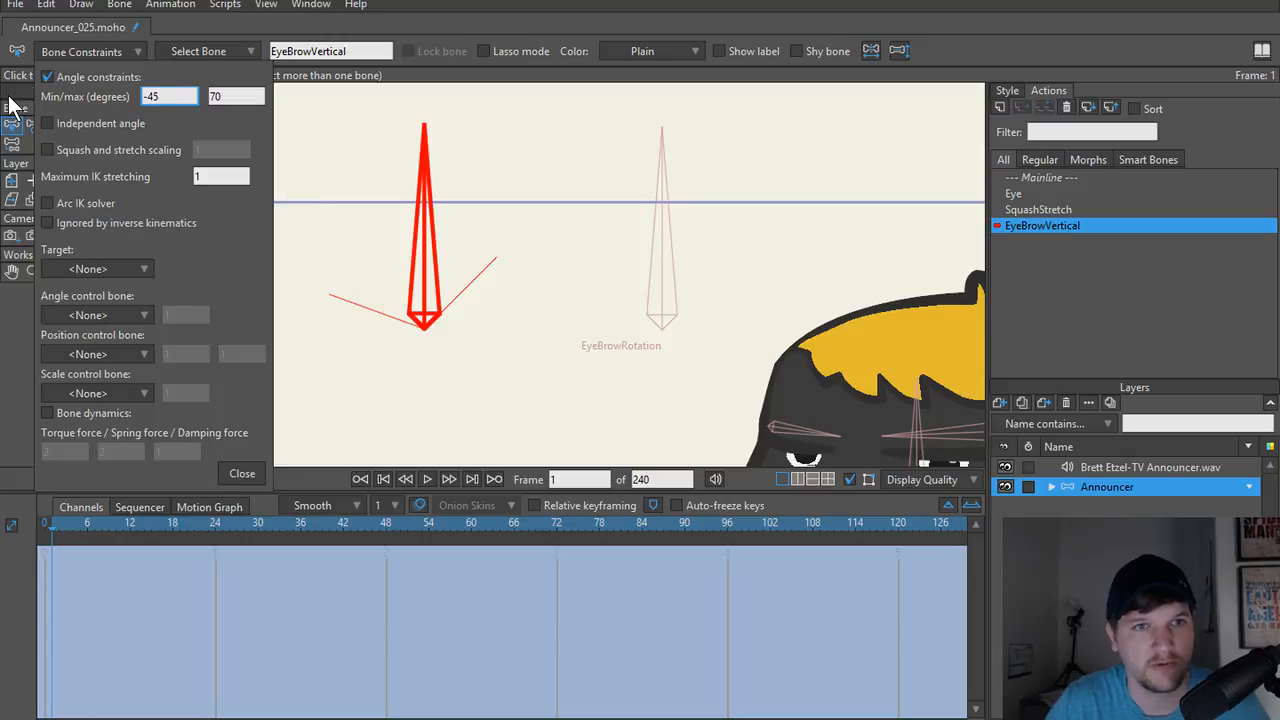
Limit the EyeBrowVertical bone's angle to a minimum of -90 and a maximum of 0 degrees.
drag(250, 96, 117, 97)
text(0)
key(Return)
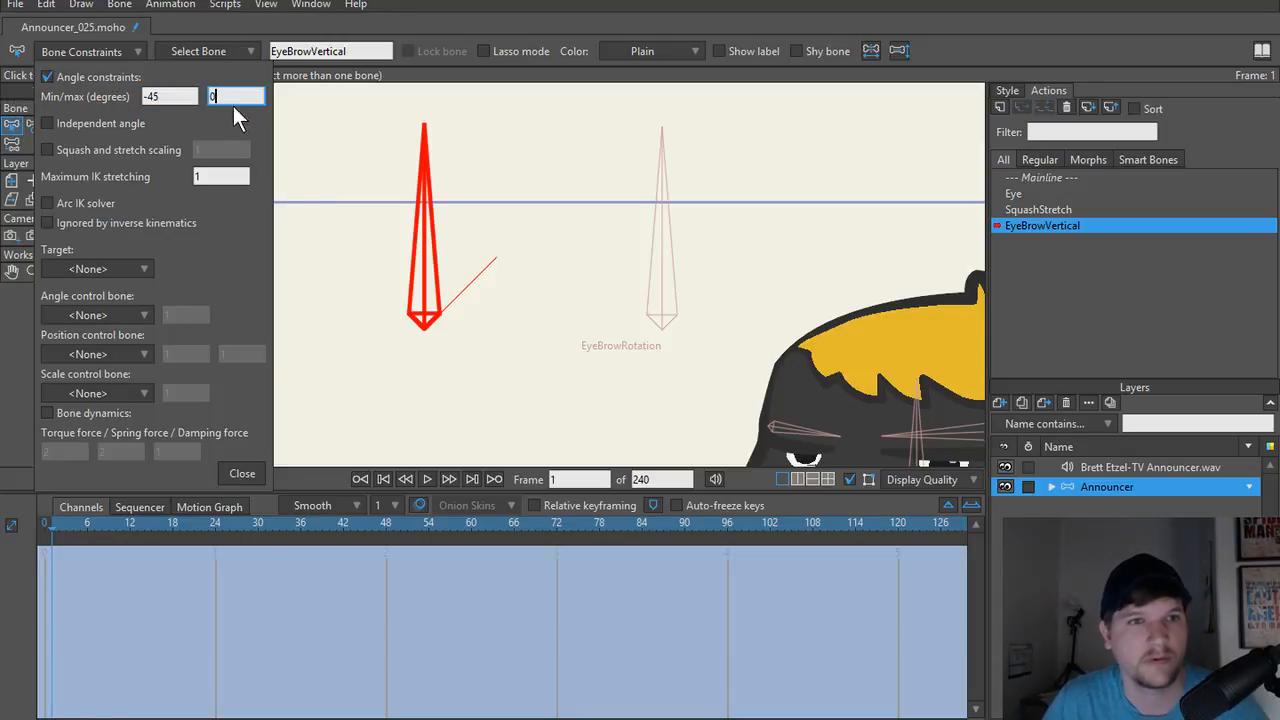
click(169, 98)
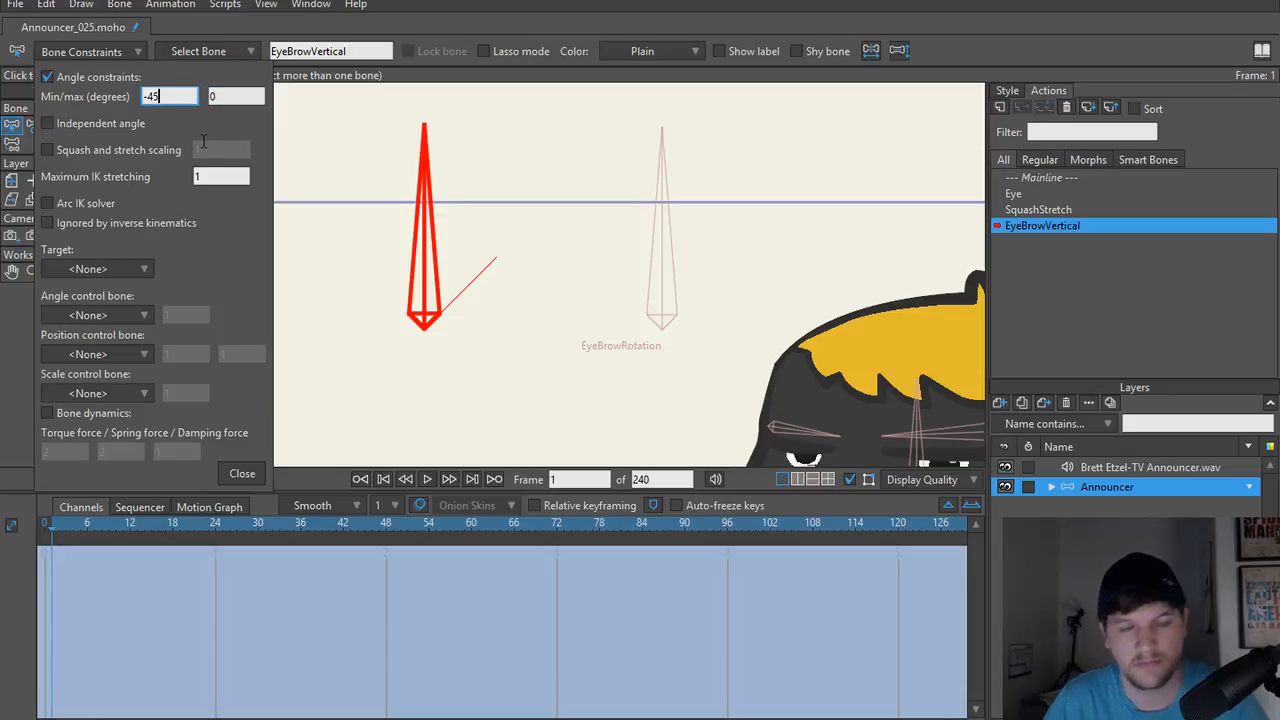
text(-90)
key(Return)
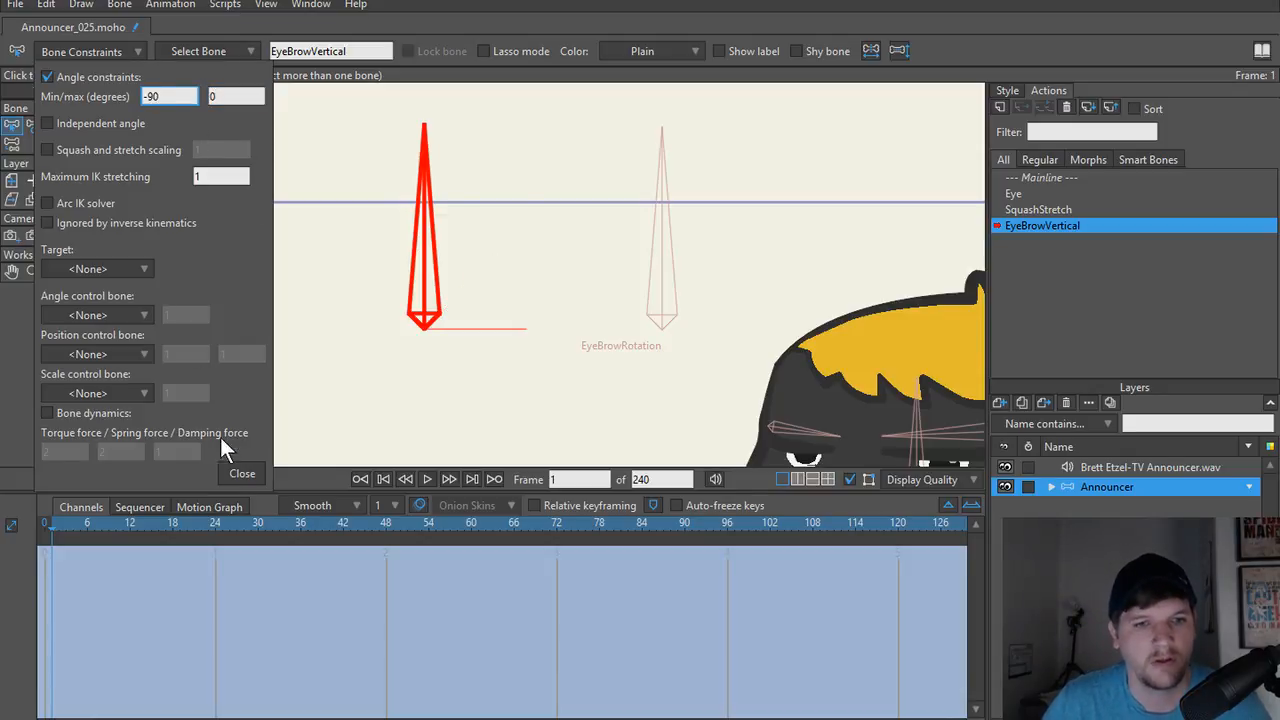
click(240, 472)
At frame 24 of the action, rotate the EyeBrowVertical bone clockwise to its horizontal limit at angle 270.
key(t)
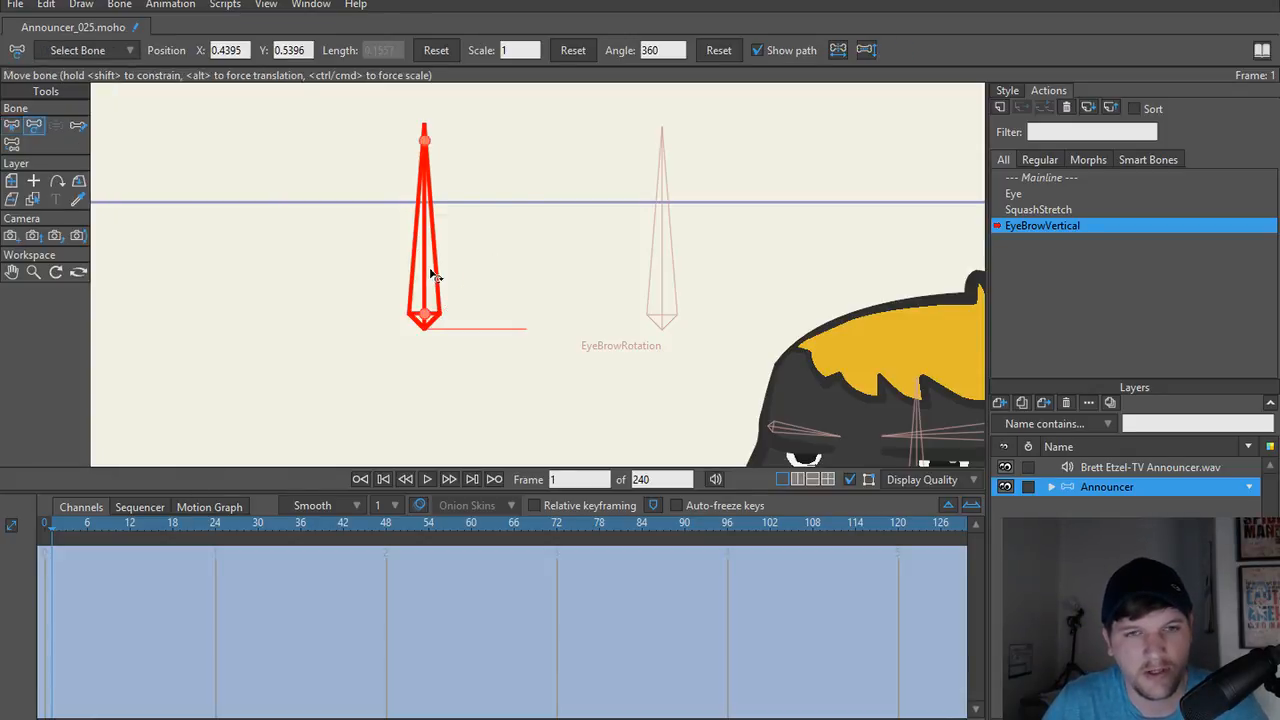
click(424, 272)
drag(101, 519, 224, 518)
drag(426, 267, 612, 402)
drag(602, 393, 442, 299)
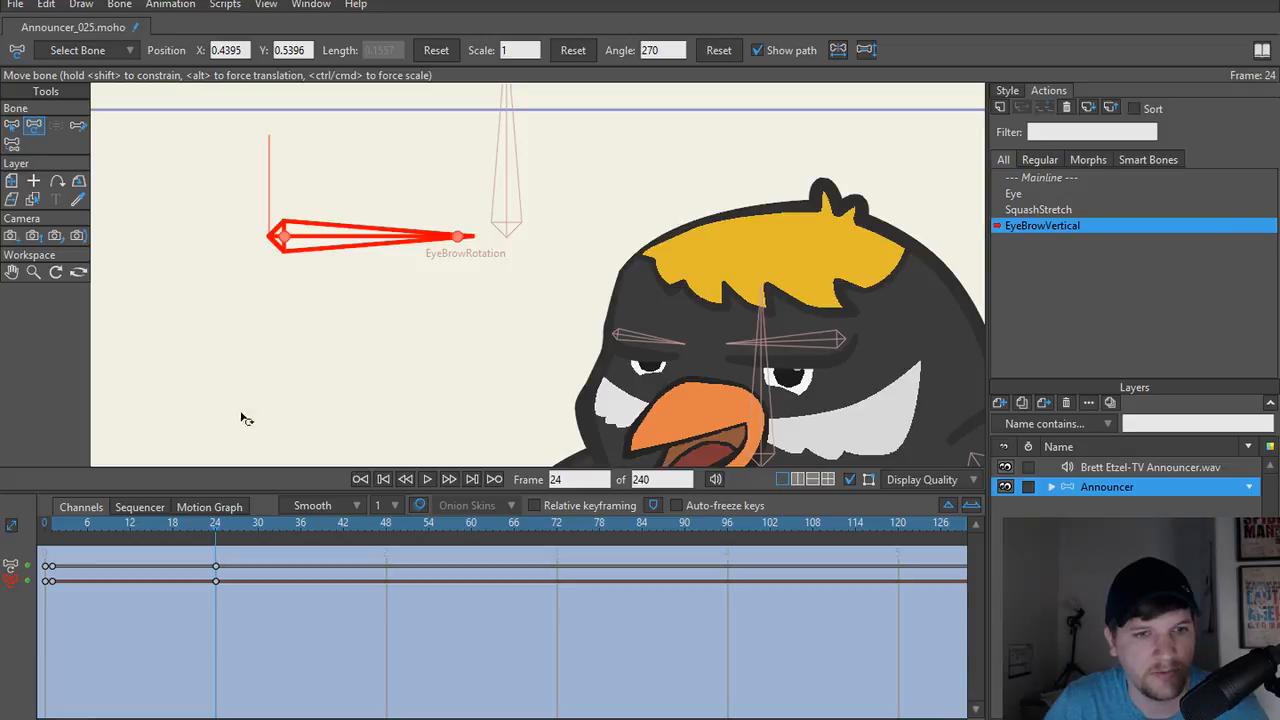
At frame 1, select both eyebrow bones and raise them so the eyes are wide open.
drag(208, 527, 55, 540)
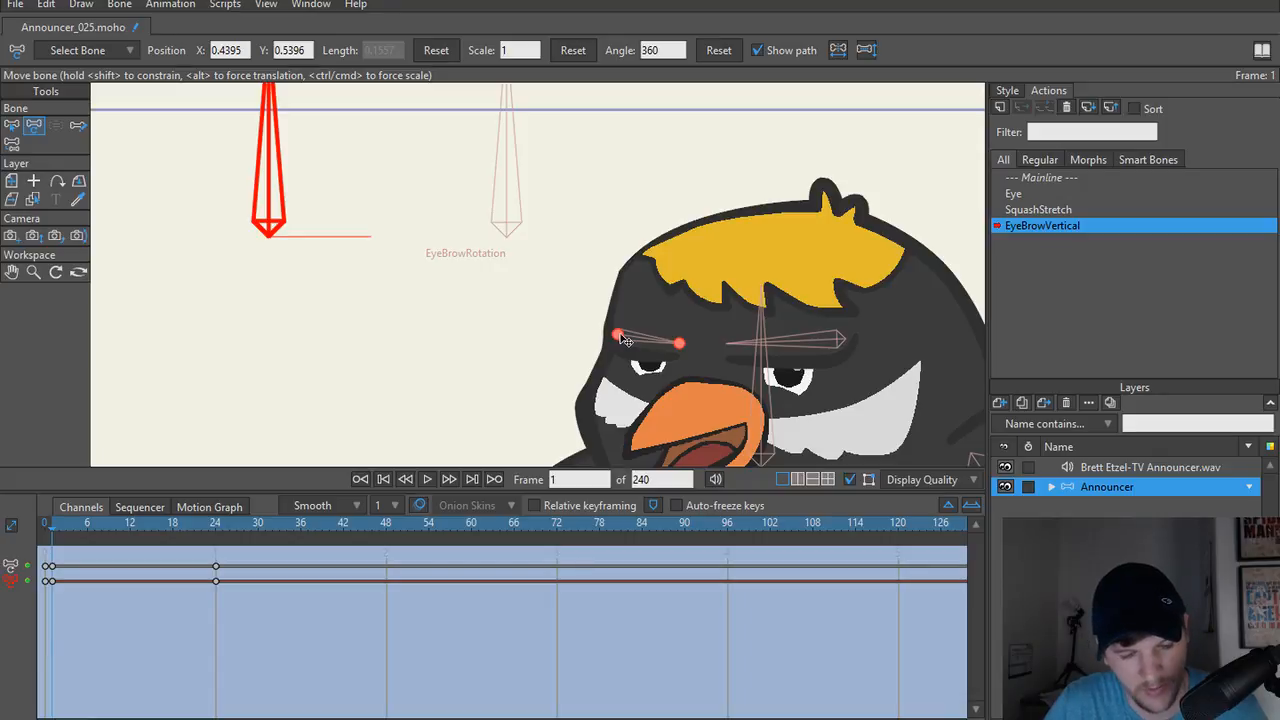
key(b)
click(640, 344)
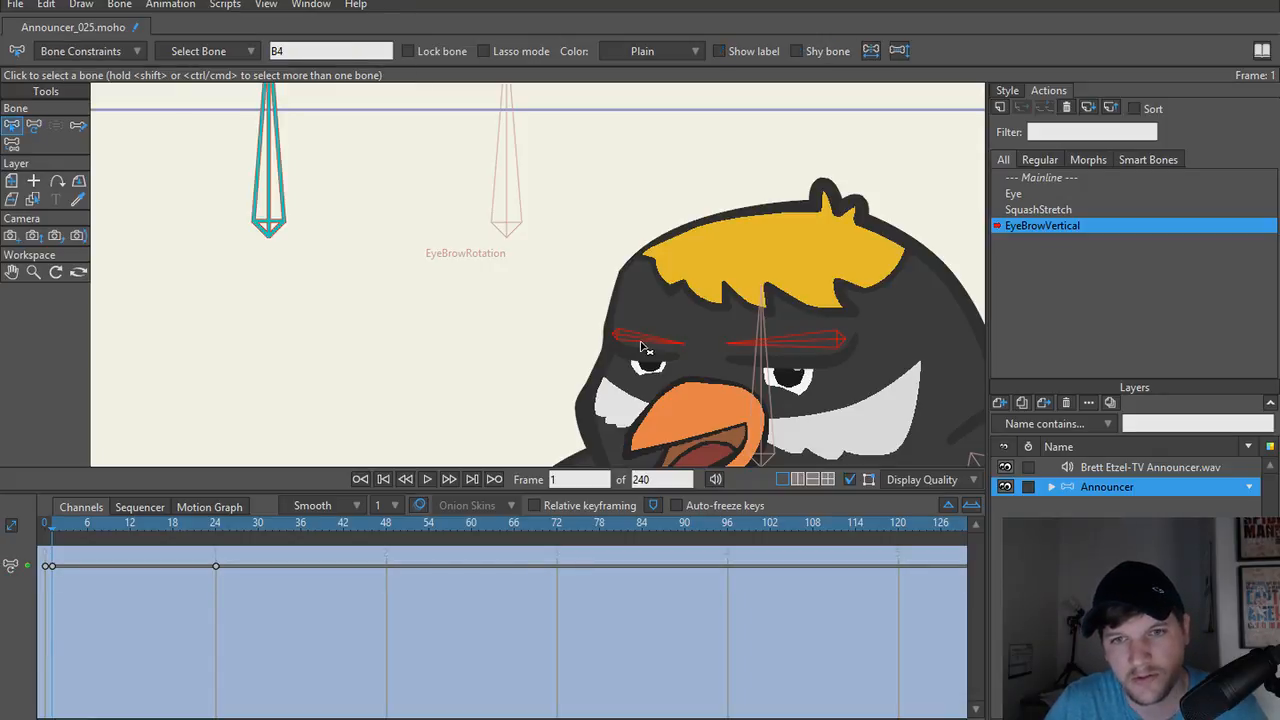
key(t)
drag(645, 348, 623, 314)
At frame 24, lower both eyebrow bones straight down until the brows partly cover the eyes.
drag(57, 529, 222, 533)
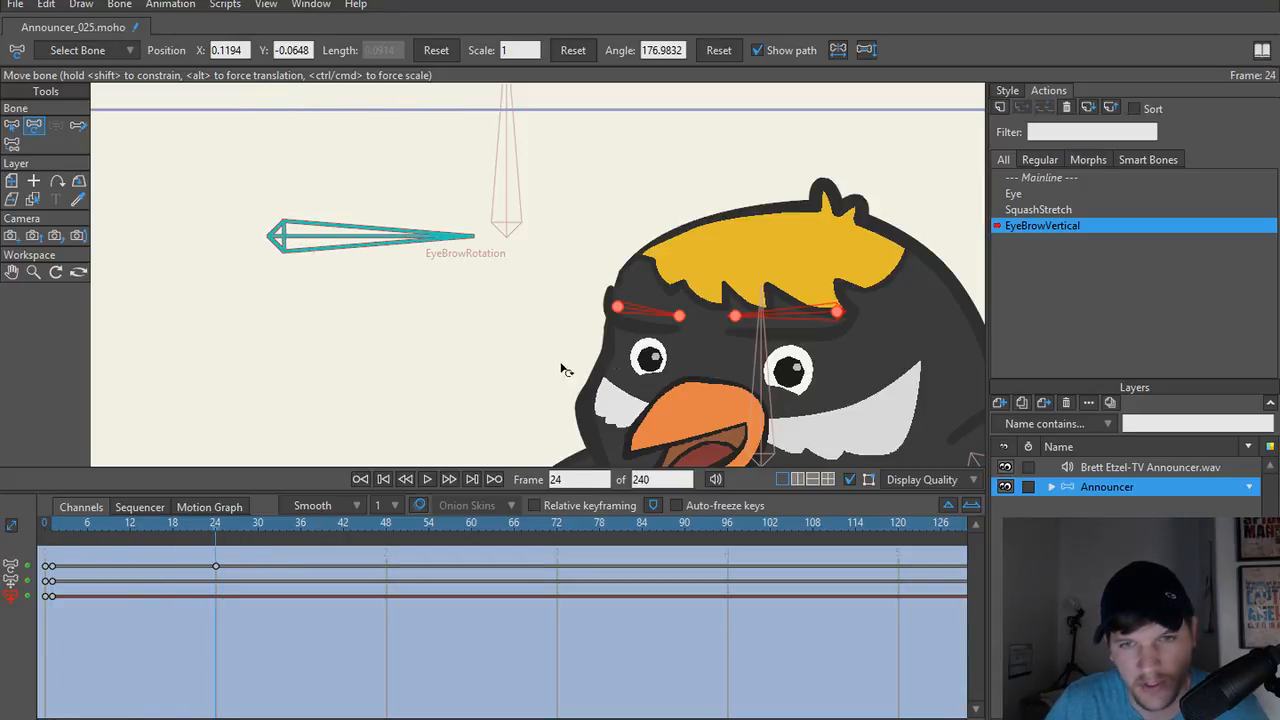
drag(620, 316, 620, 332)
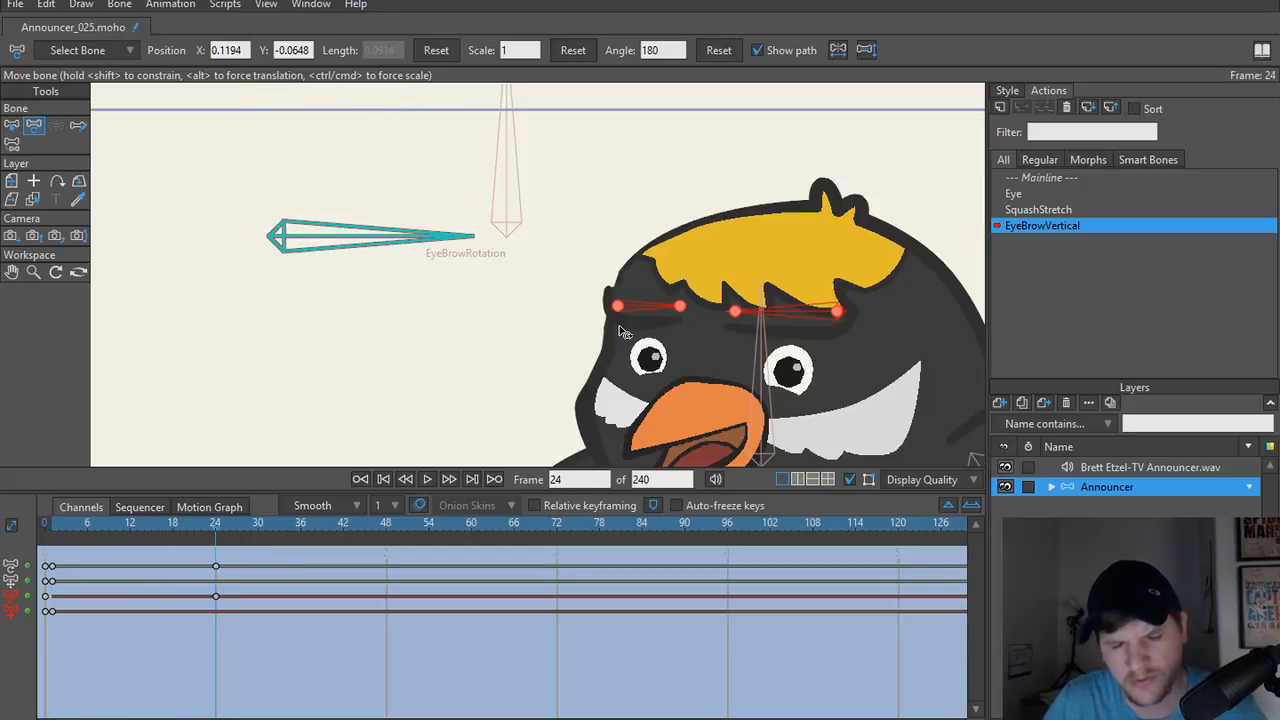
key(ctrl+z)
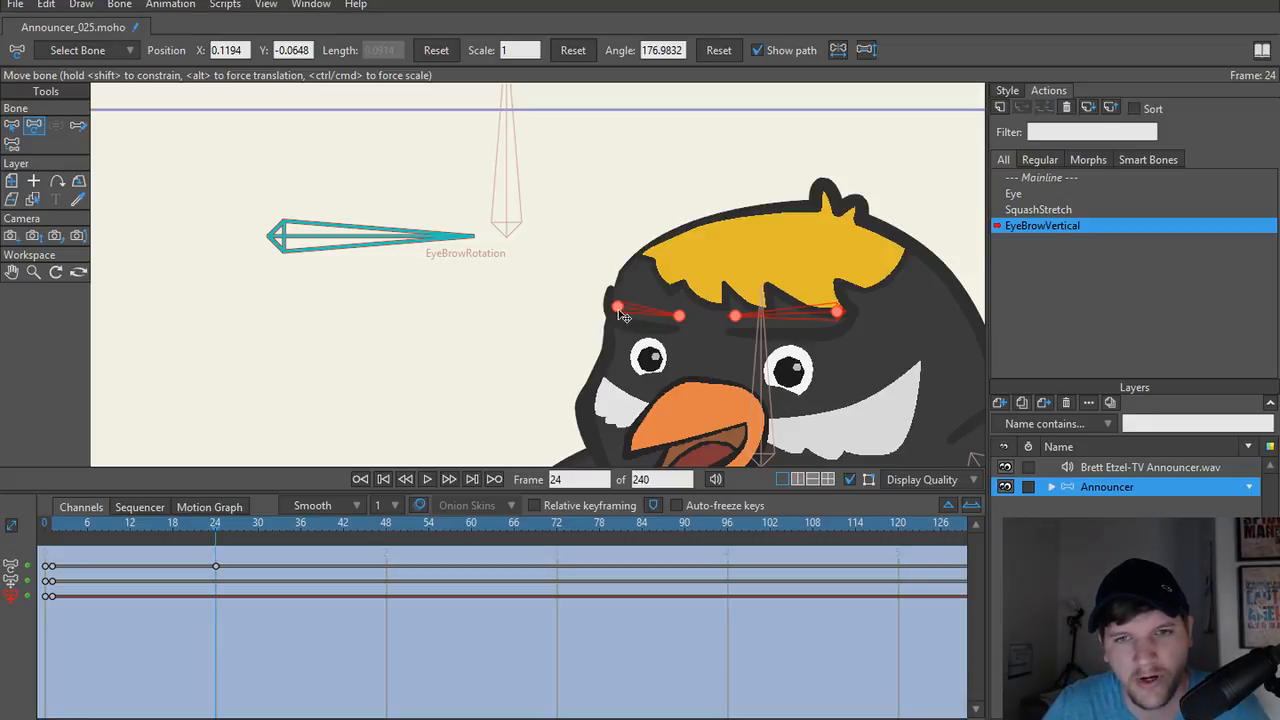
drag(620, 314, 622, 344)
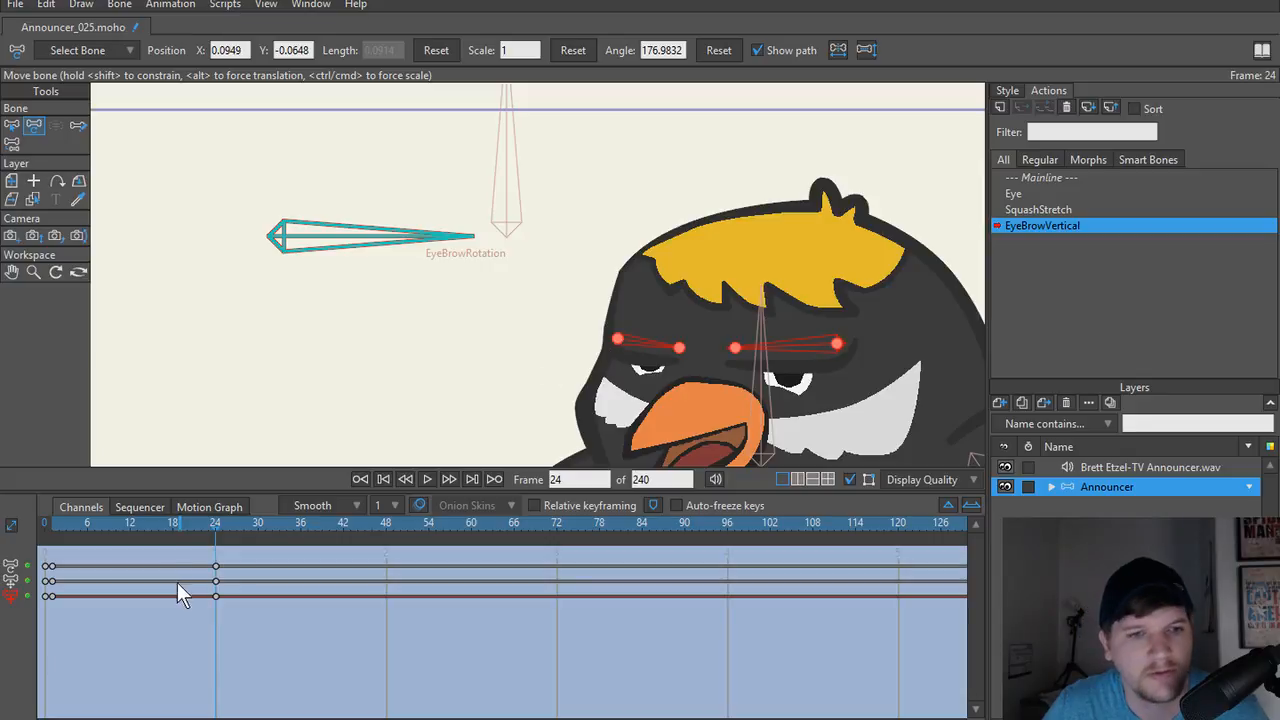
At frame 1, move the upper outer corner point of the eyebrow nearest the control bones inward to the head outline.
drag(201, 539, 54, 543)
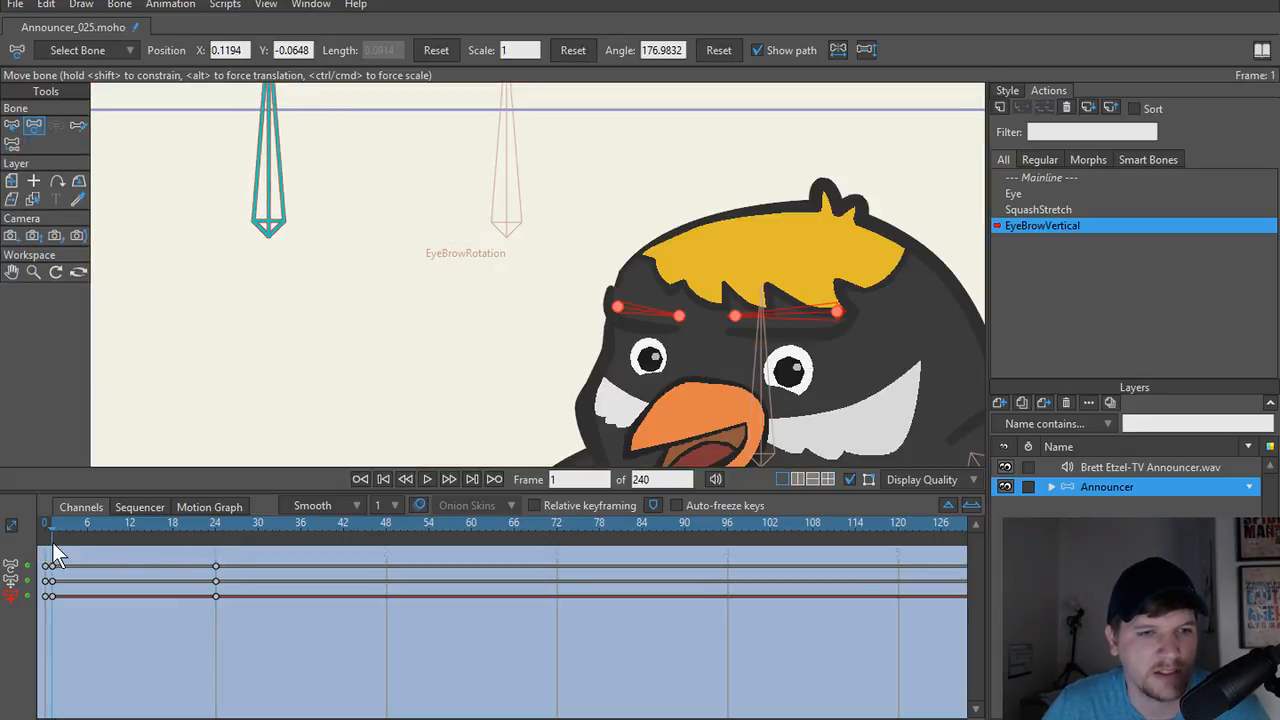
scroll(640, 372, up, 4)
drag(488, 299, 508, 371)
alt+right_click(650, 323)
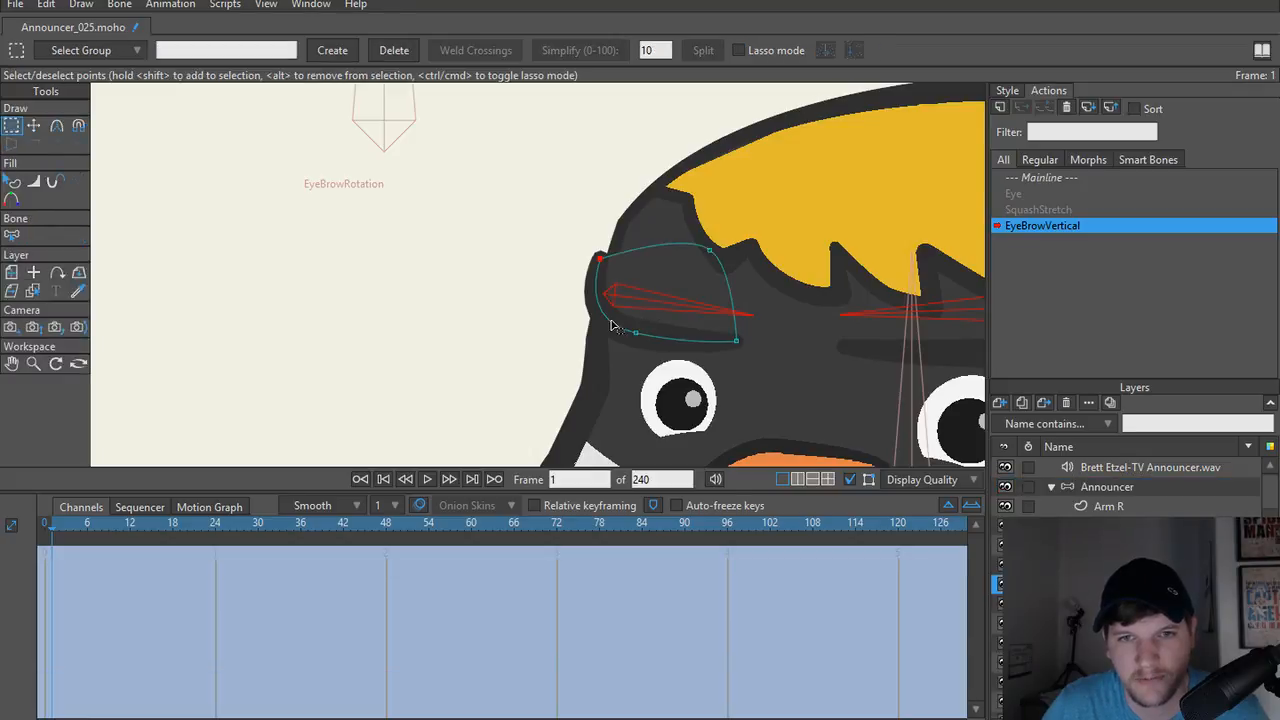
scroll(610, 322, up, 4)
key(t)
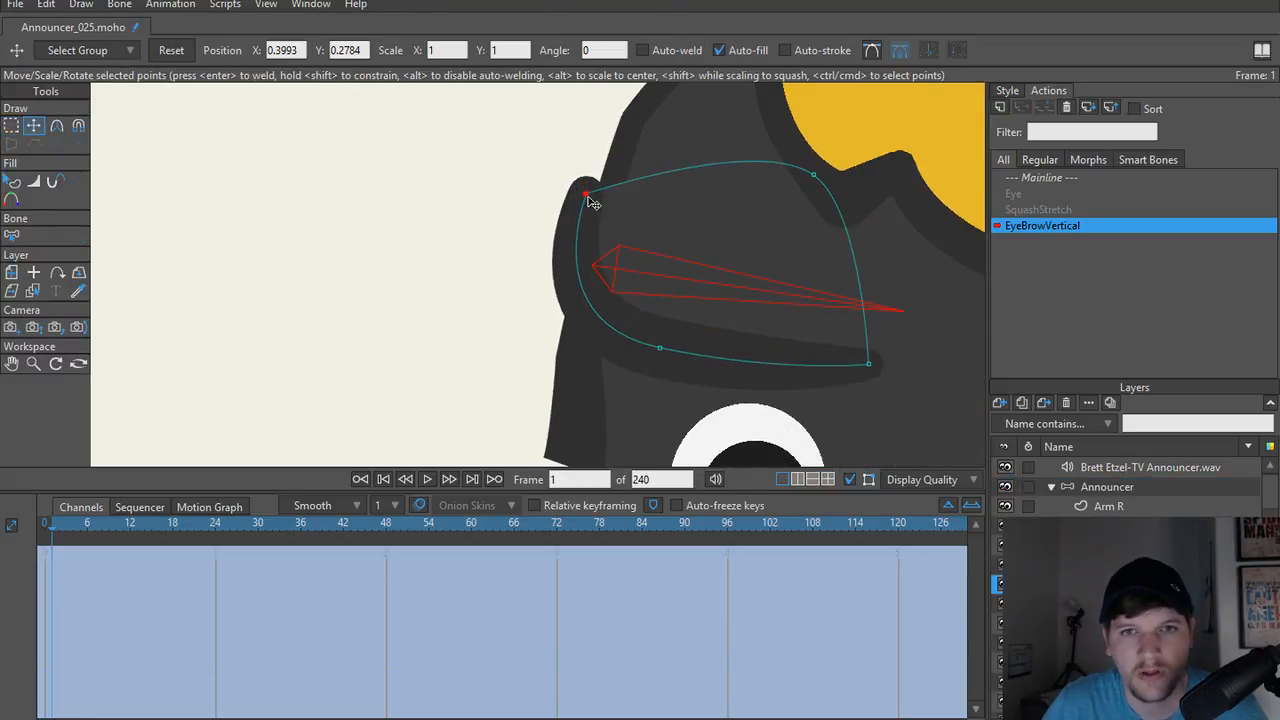
drag(590, 202, 613, 208)
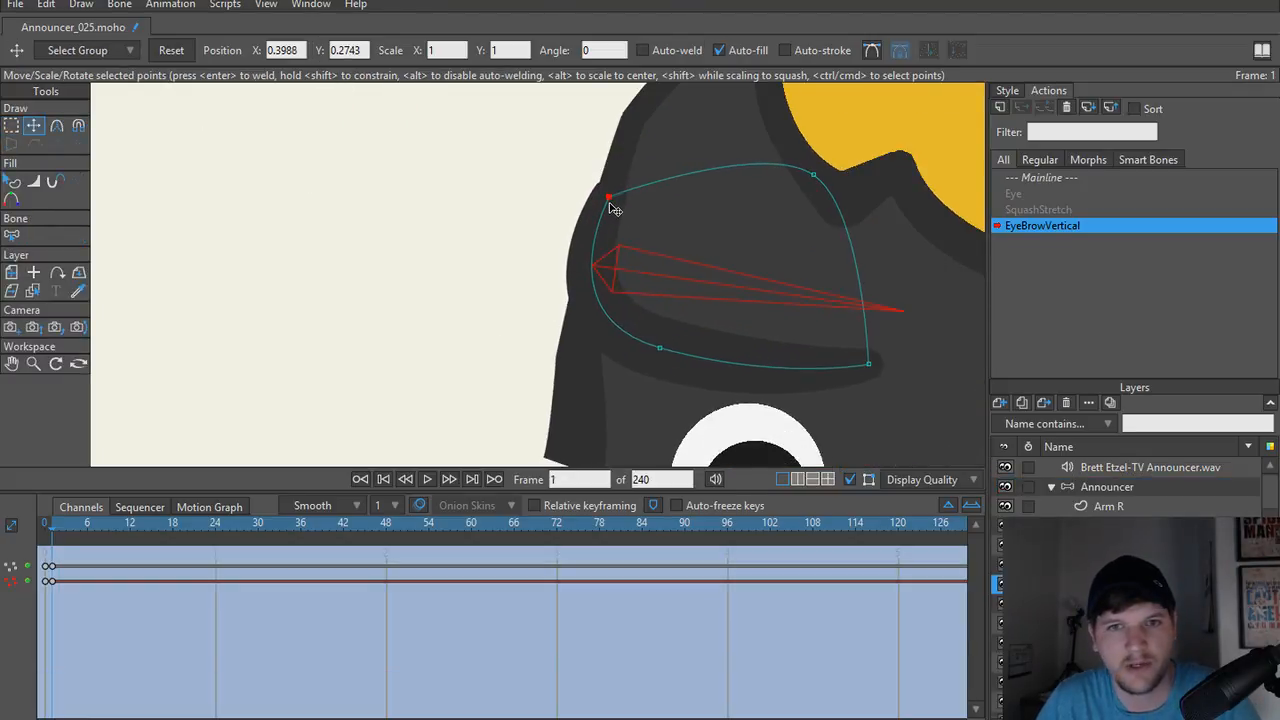
Step through the action to frame 12 and examine how the eyebrow corner follows the head outline.
key(Right)
key(Right)
key(Right)
key(Right)
key(Right)
key(Right)
key(Right)
key(Right)
key(Right)
key(Right)
key(Right)
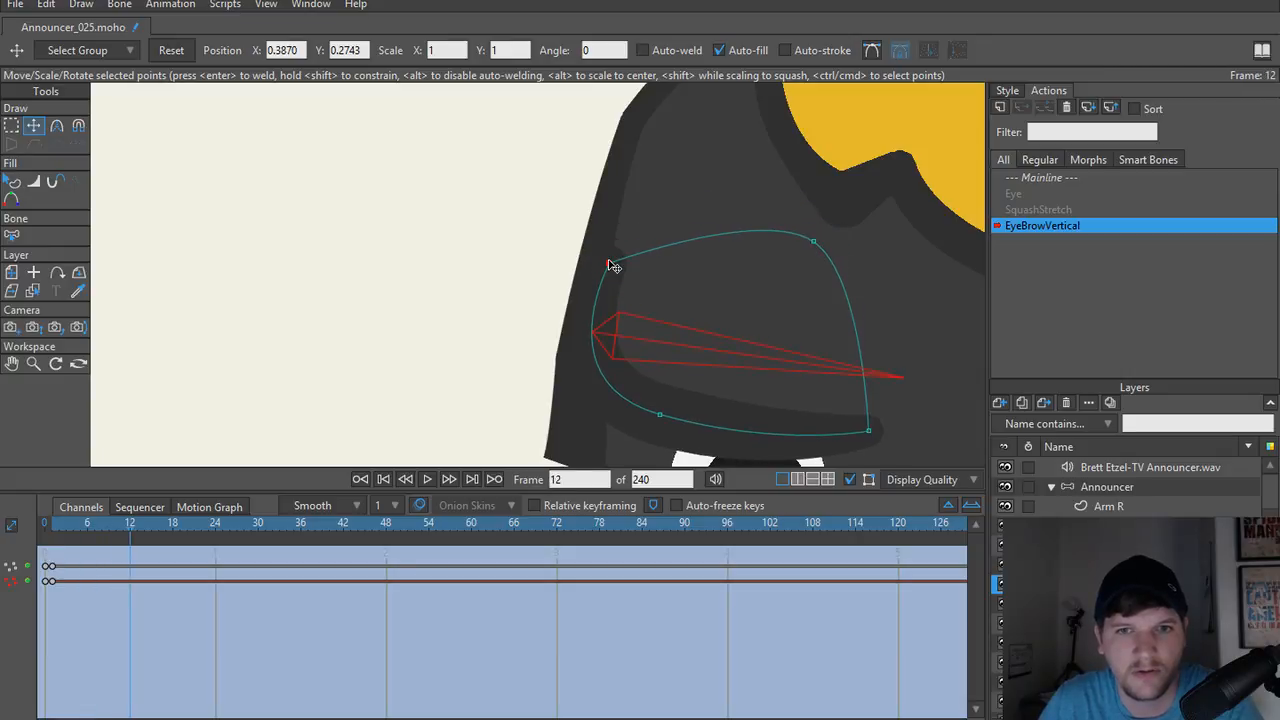
At frames 12 and 24, move the upper outer corner point of the eyebrow nearest the control bones onto the head outline.
drag(613, 266, 601, 264)
key(Right)
key(Right)
key(Right)
key(Right)
key(Right)
key(Right)
key(Right)
key(Right)
key(Right)
key(Right)
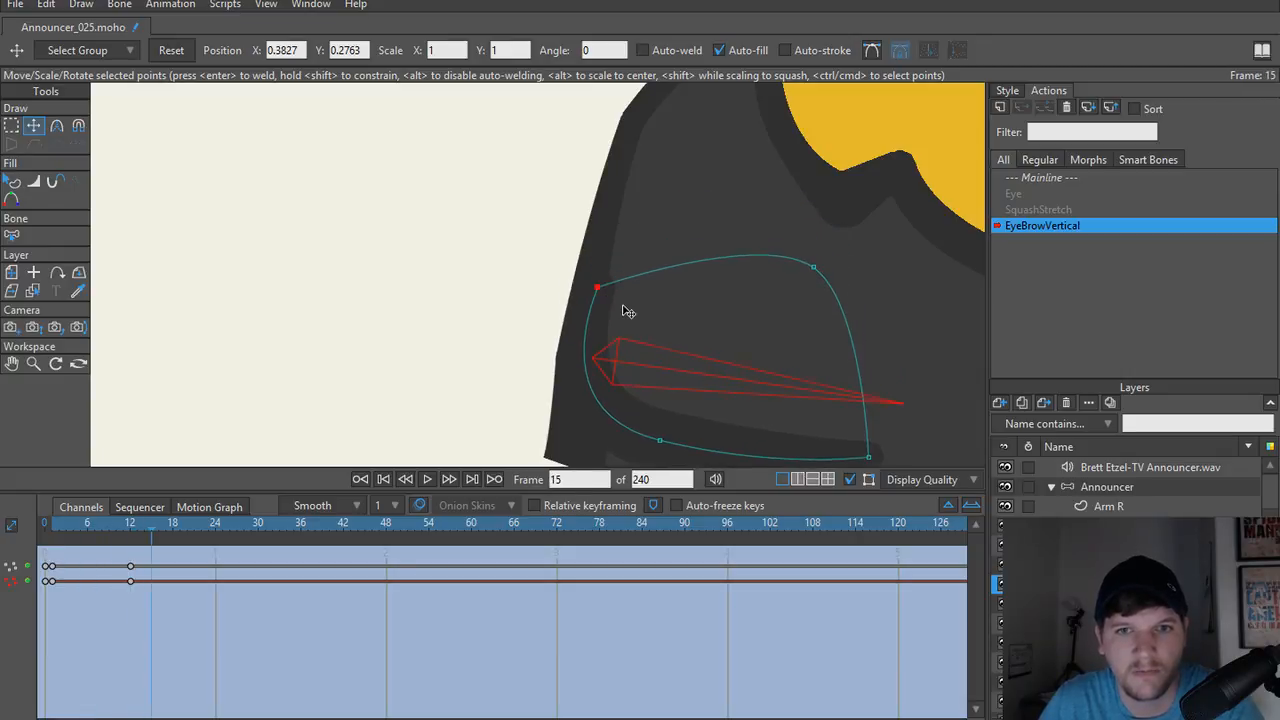
key(Right)
key(Right)
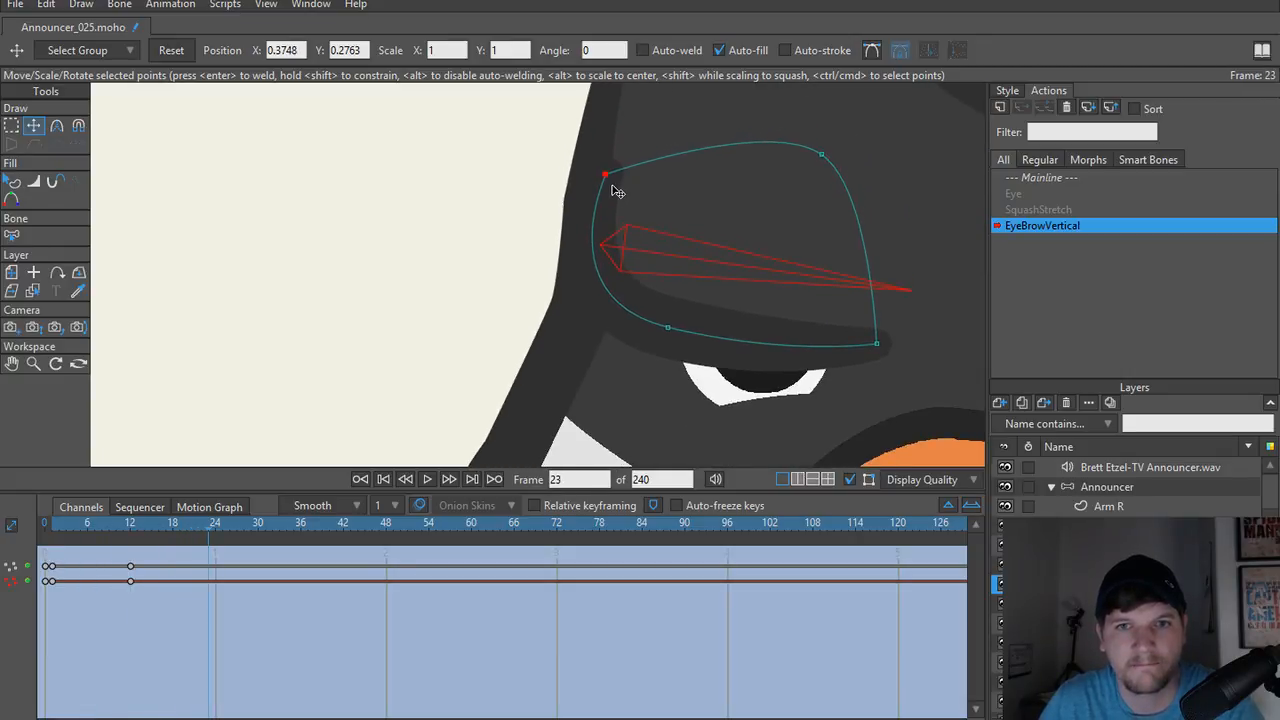
drag(610, 177, 594, 179)
scroll(543, 229, down, 5)
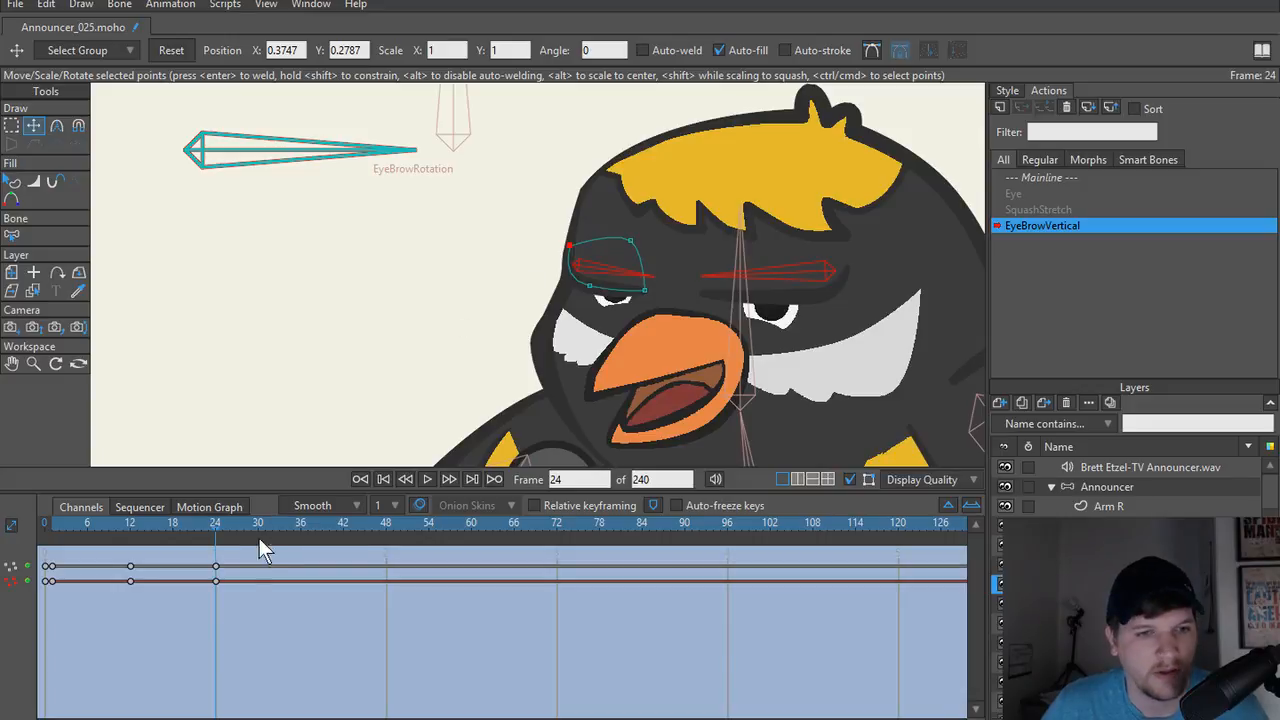
Return the EyeBrowVertical action to frame 0, switch back to the Mainline, and select the EyeBrowRotation control bone.
drag(214, 527, 44, 524)
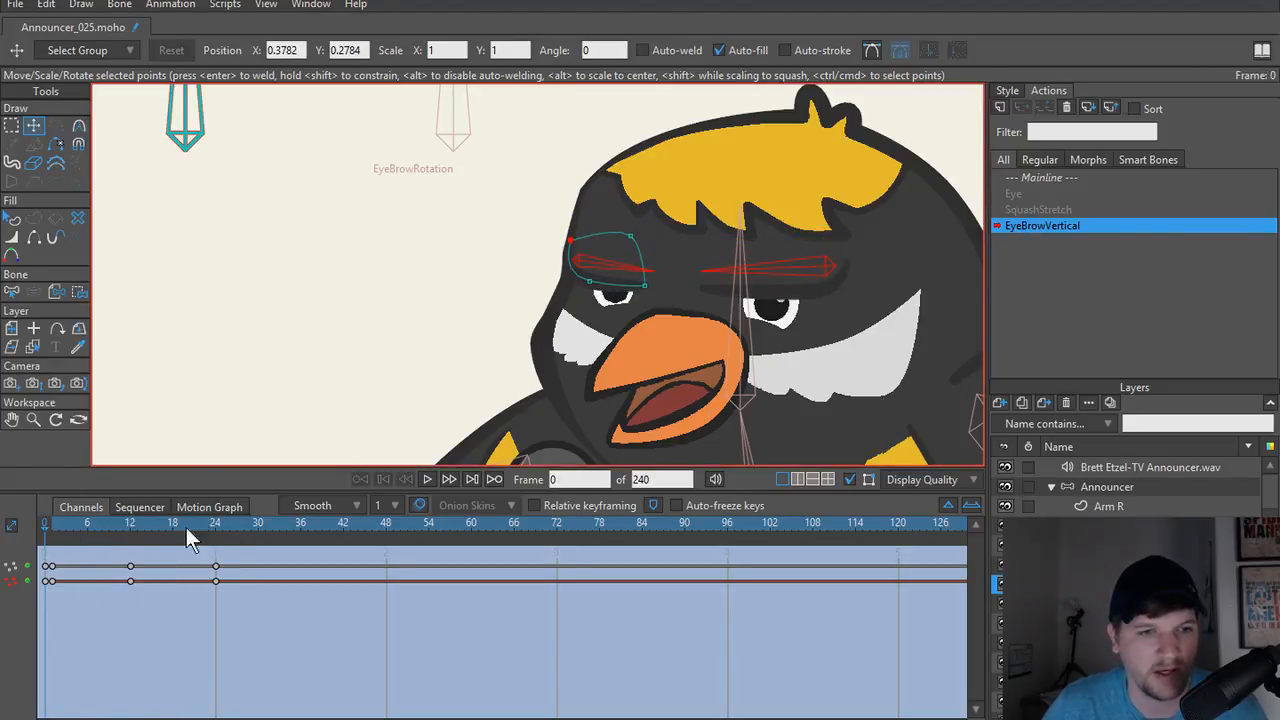
click(1024, 179)
double_click(1024, 179)
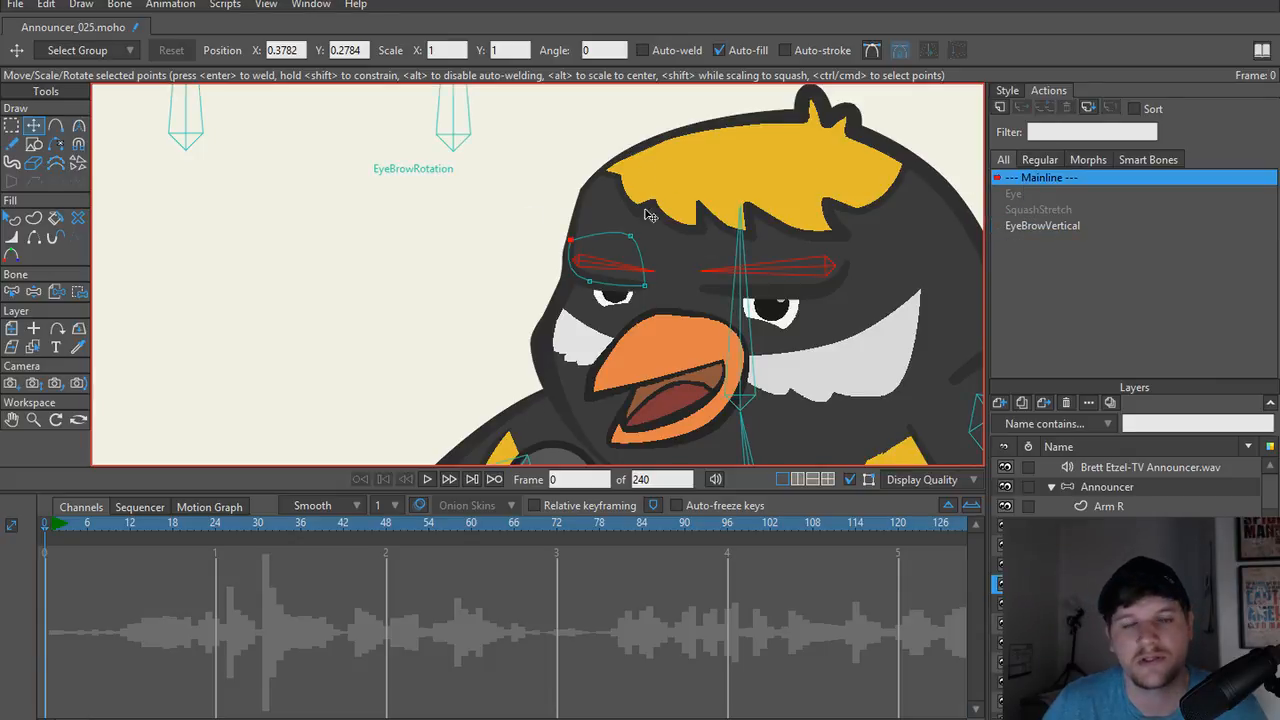
drag(335, 250, 434, 314)
scroll(417, 304, down, 2)
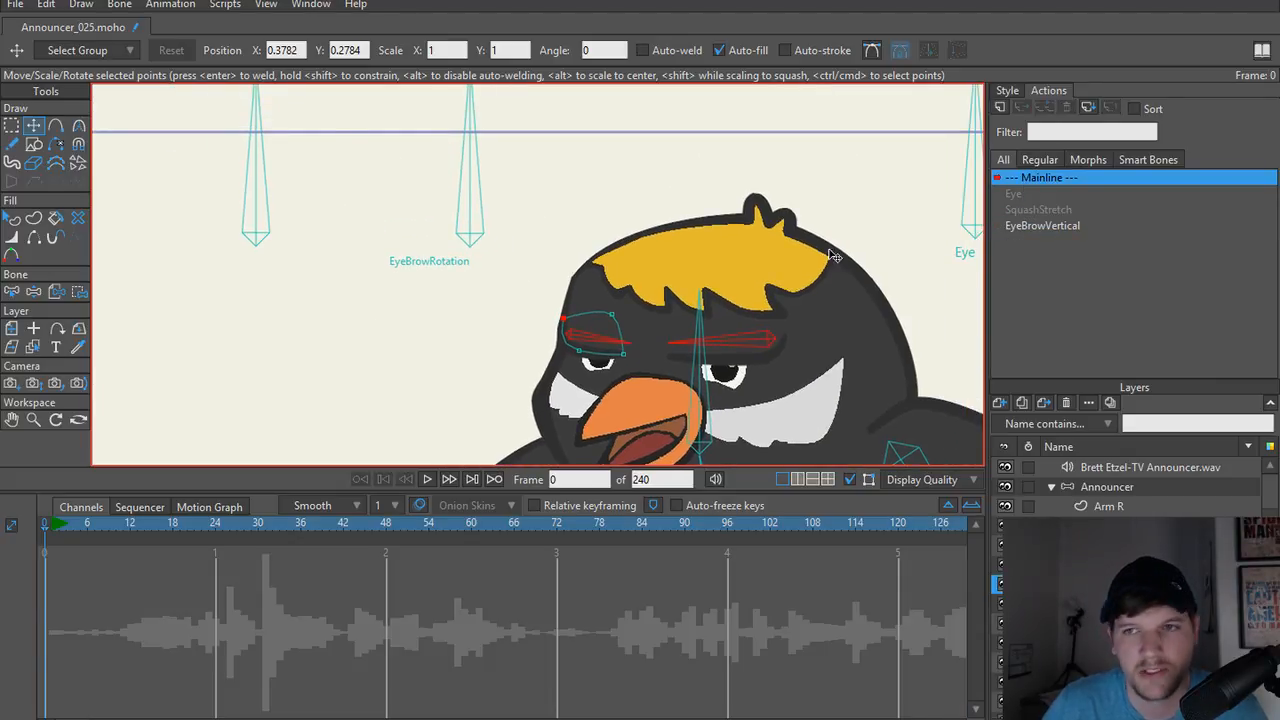
key(b)
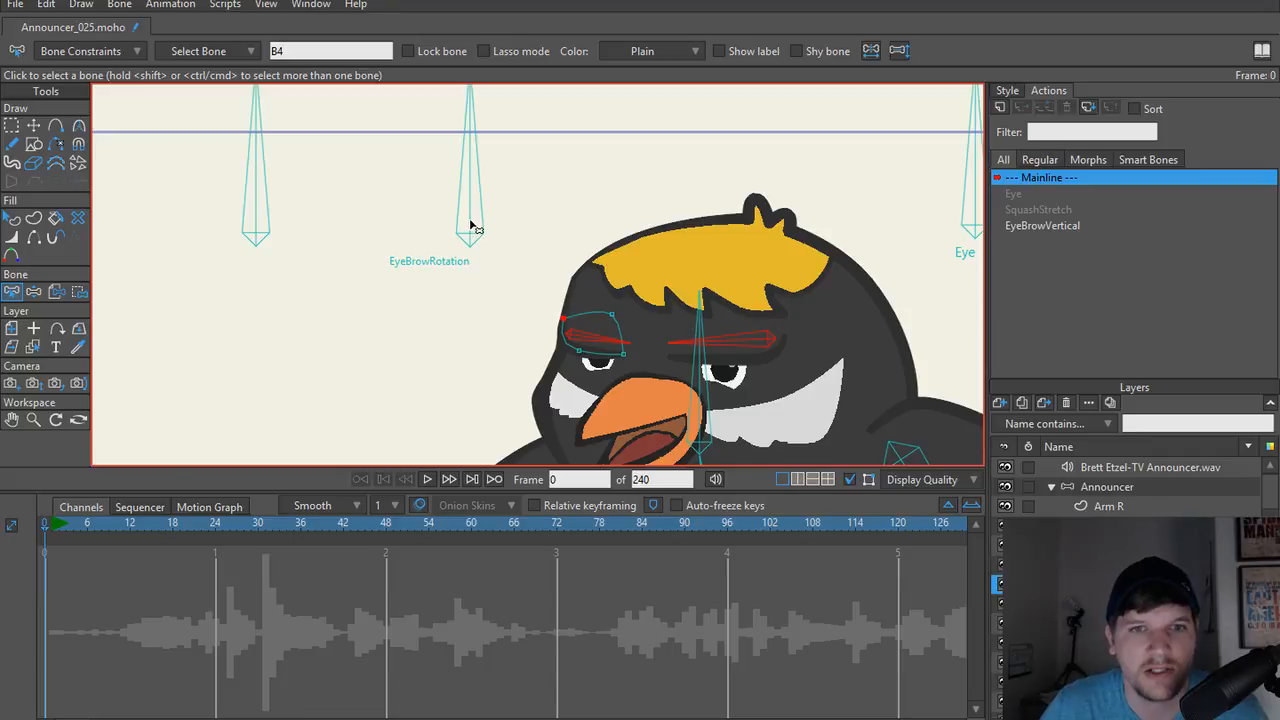
click(471, 227)
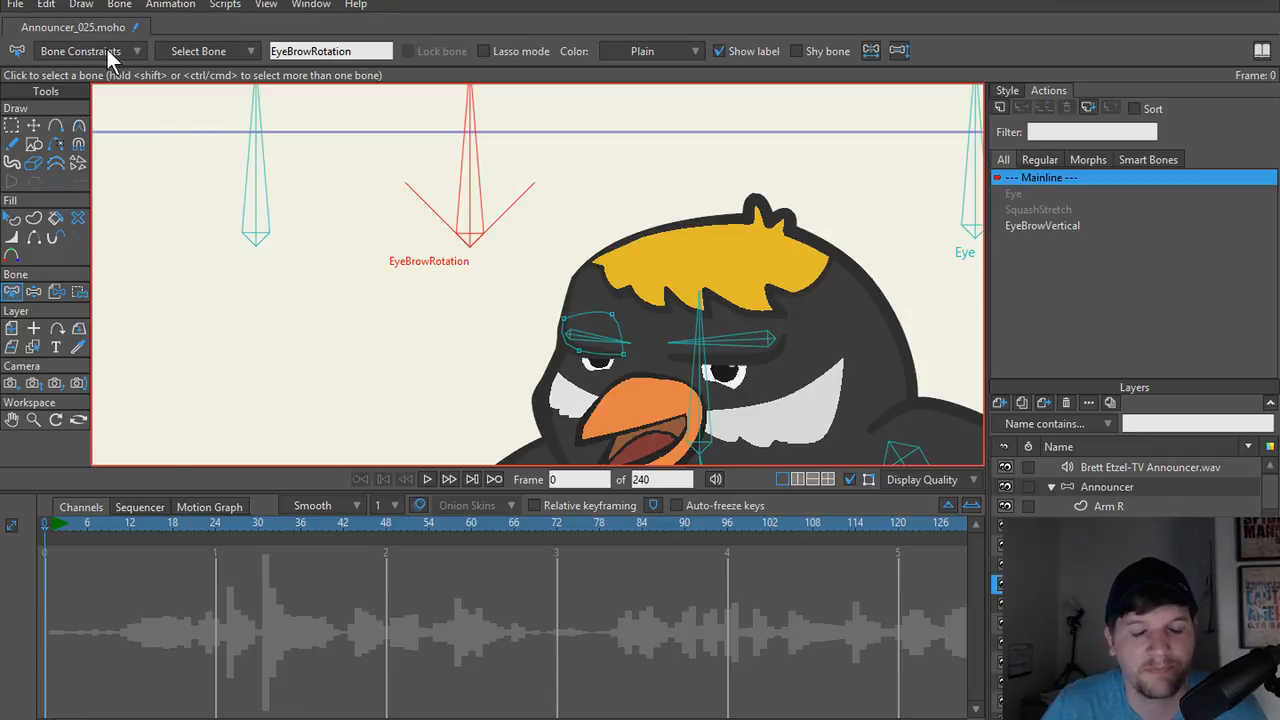
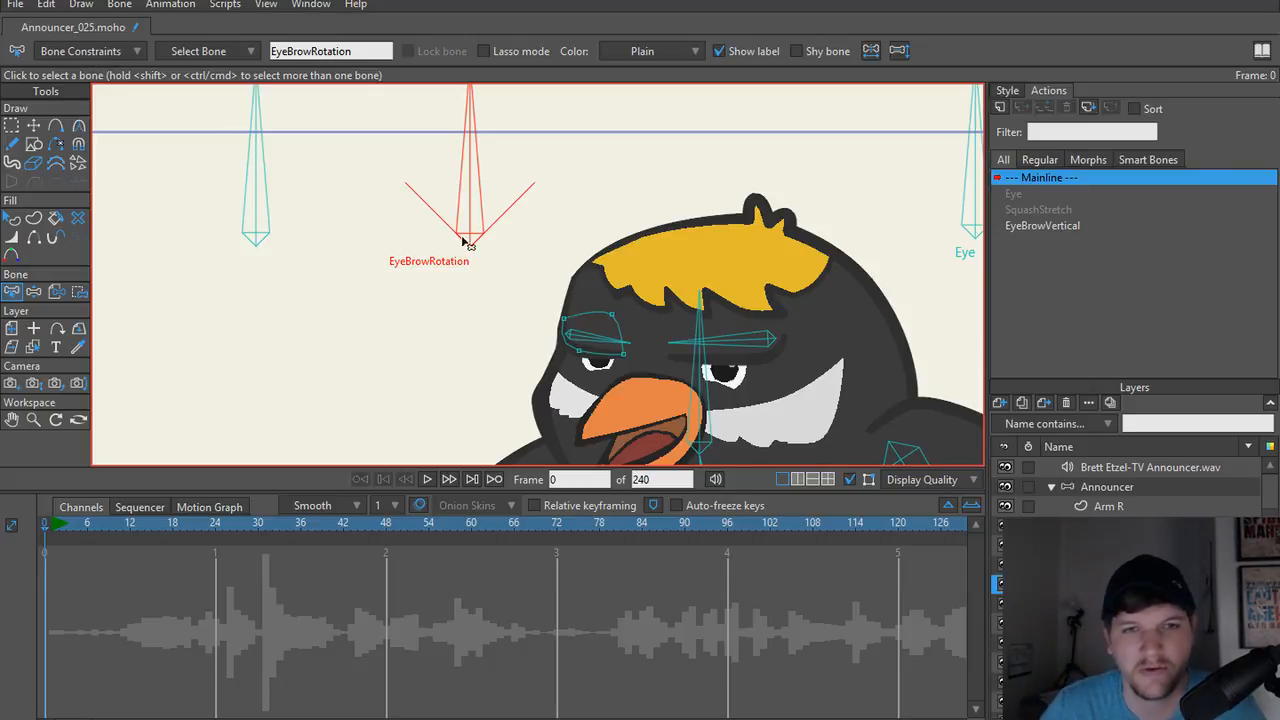
click(997, 107)
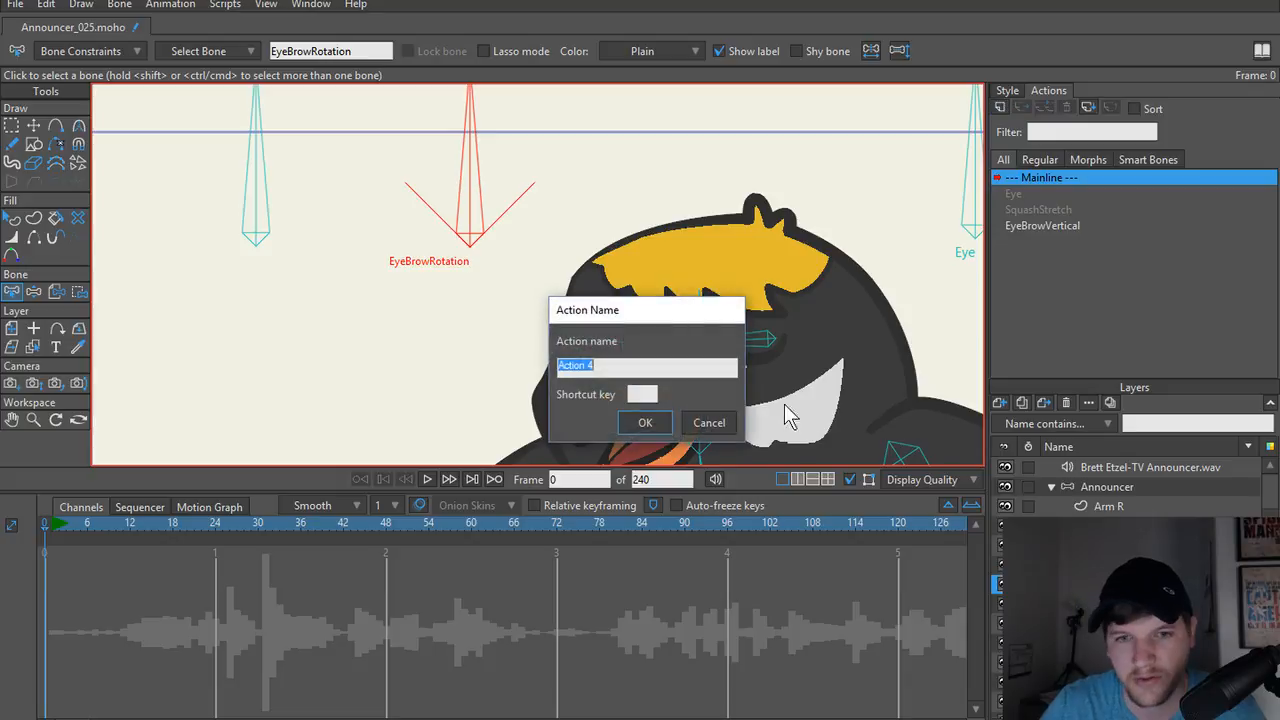
click(705, 422)
click(1107, 500)
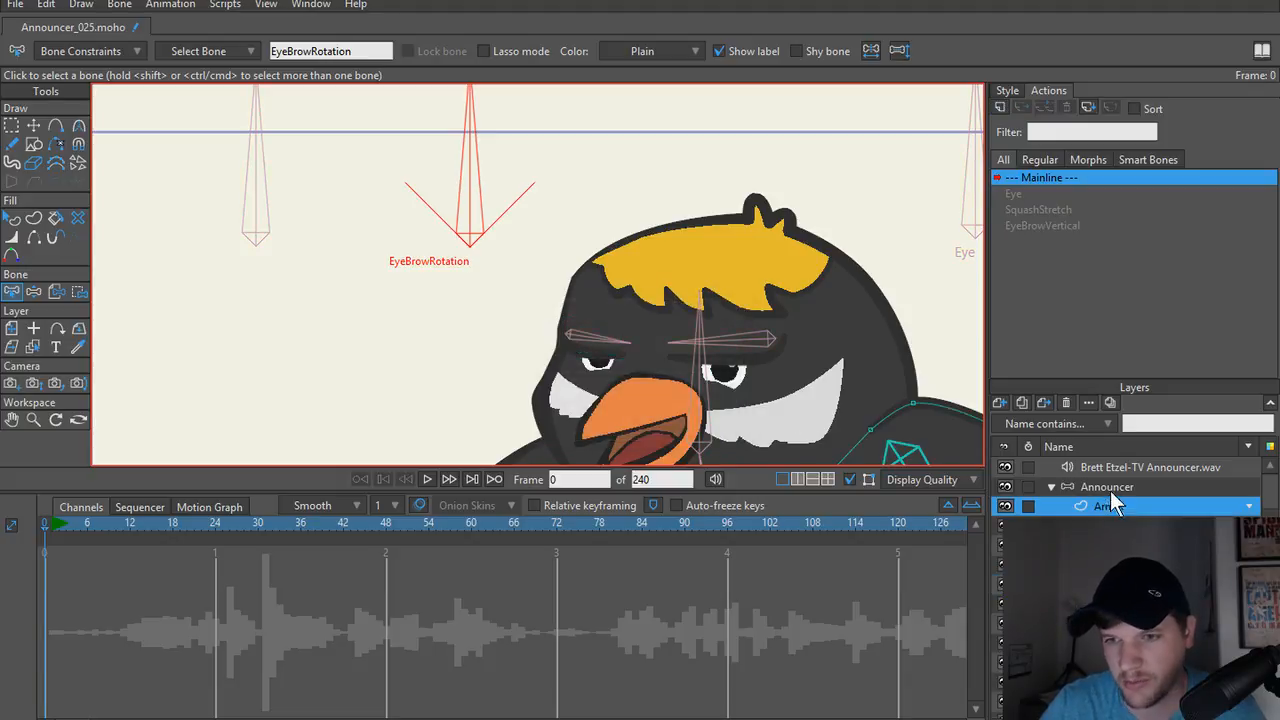
Select the Announcer bone layer and create a new smart bone action named EyeBrowRotation.
click(1110, 489)
click(999, 107)
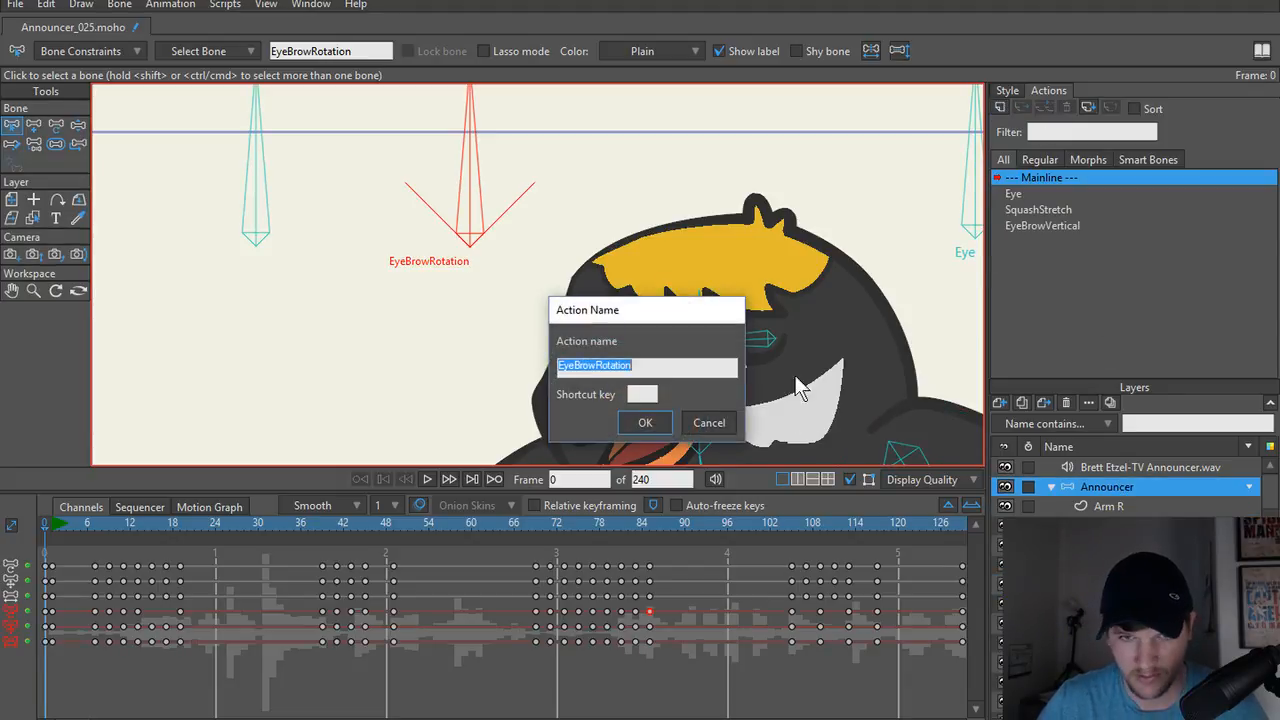
click(655, 422)
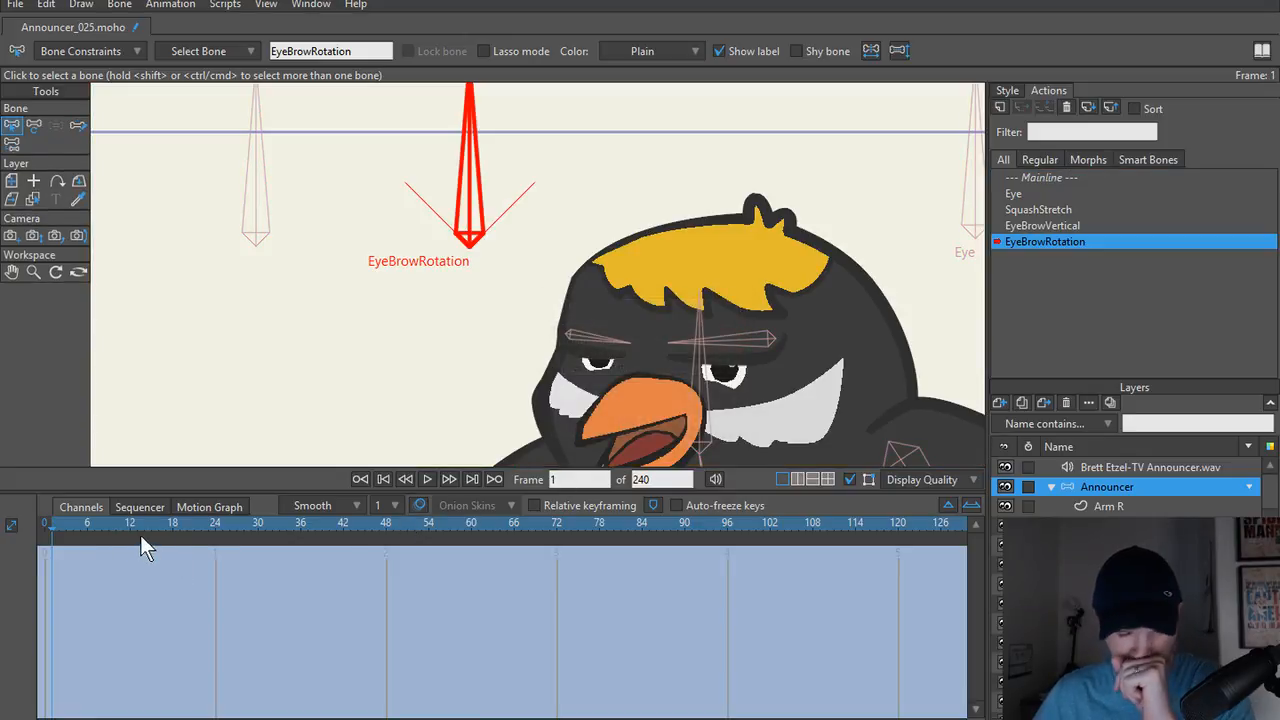
At frame 24 of the action, key the EyeBrowRotation bone in its upright position with an angle of 0.
click(218, 525)
key(t)
click(475, 212)
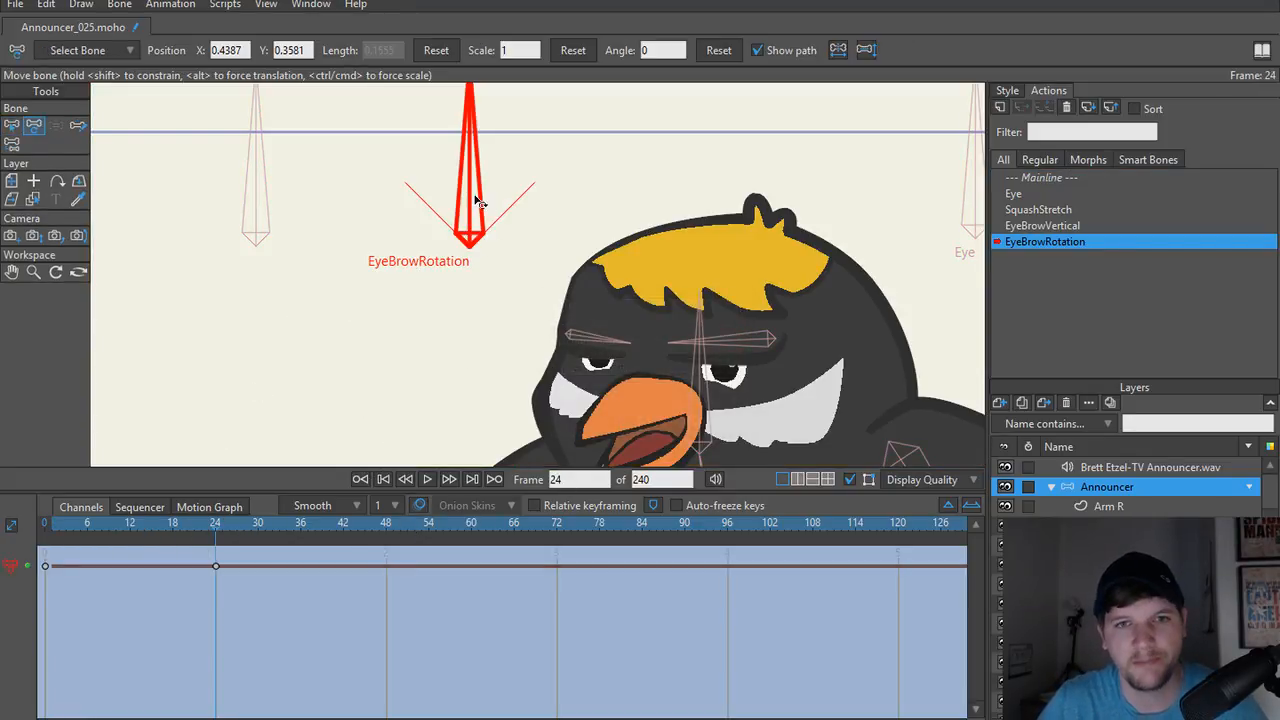
Rotate the EyeBrowRotation bone to its limits, -45 degrees at frame 48 and 45 degrees at frame 1.
click(388, 523)
drag(455, 121, 548, 210)
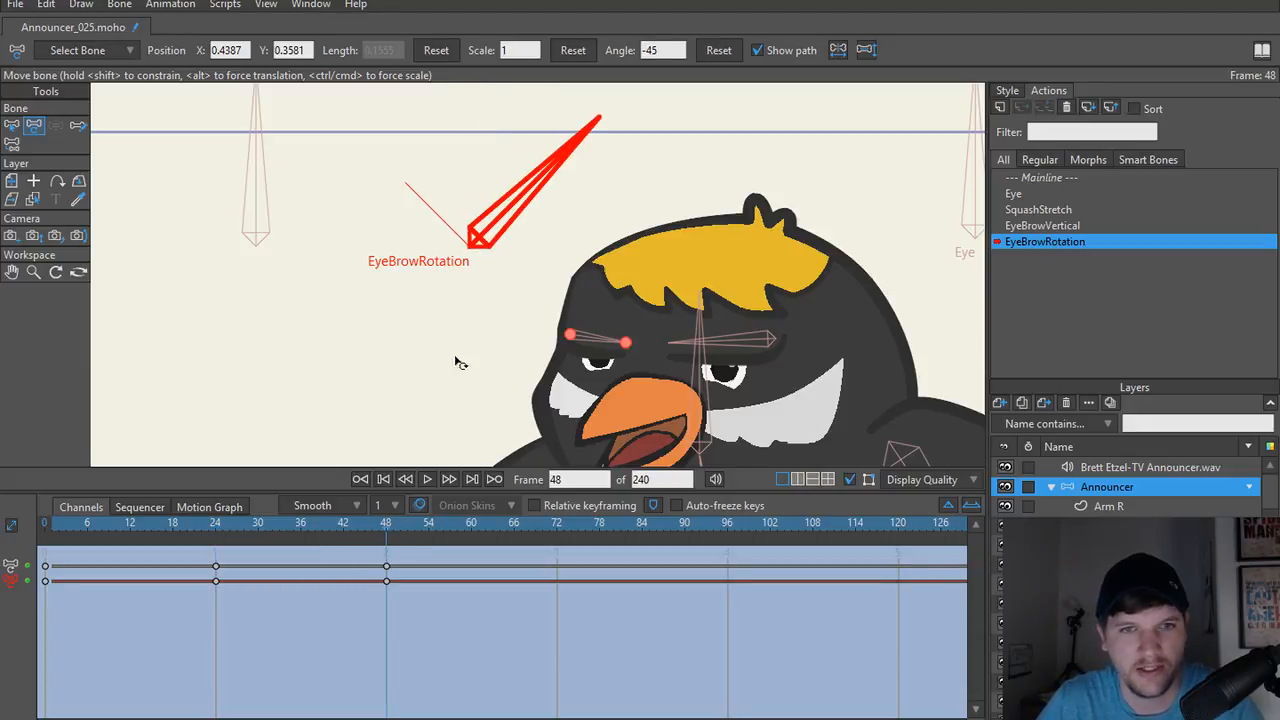
drag(243, 529, 52, 544)
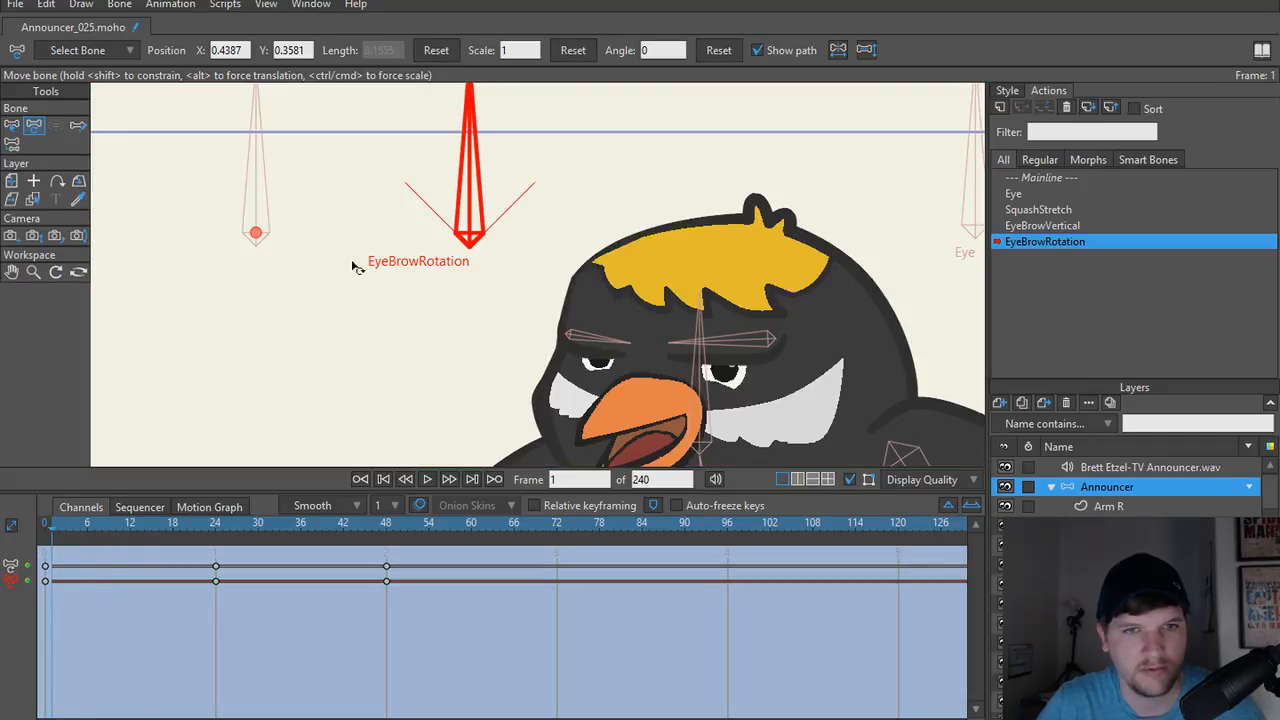
drag(477, 196, 203, 274)
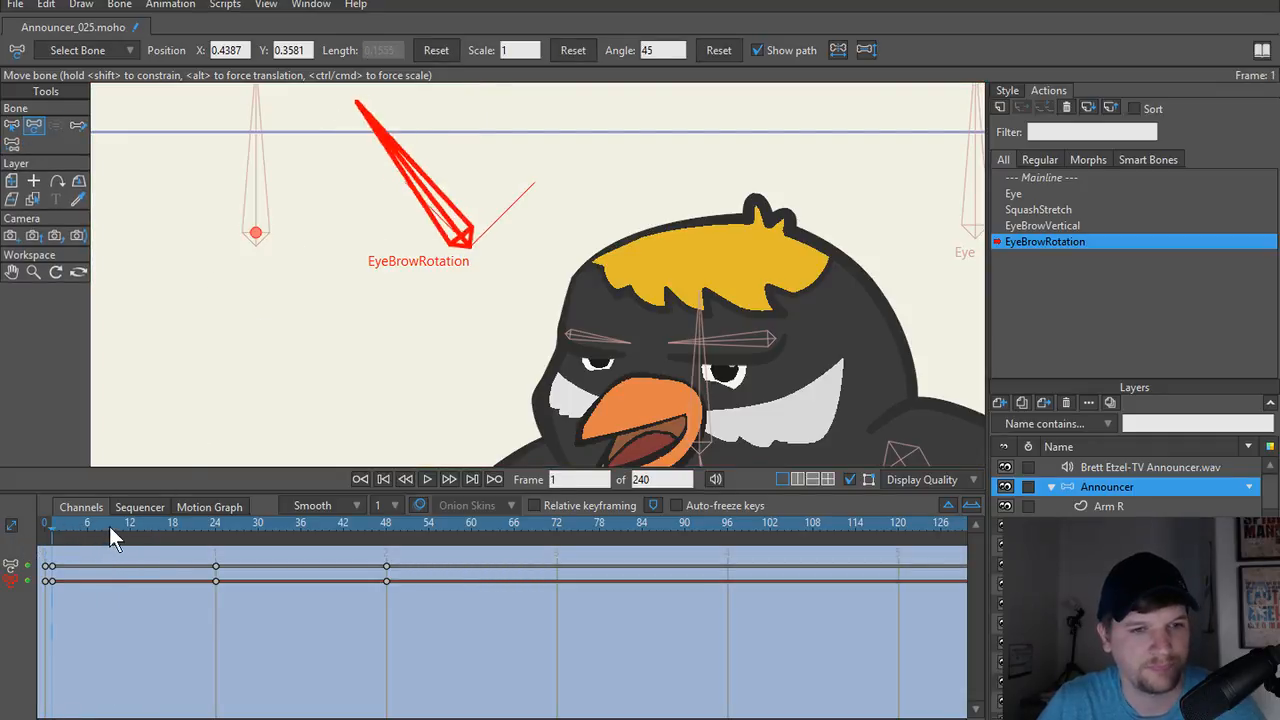
At frame 24, select both eyebrow bones and reset their angle to key their resting rotation.
drag(110, 530, 214, 520)
scroll(409, 377, up, 3)
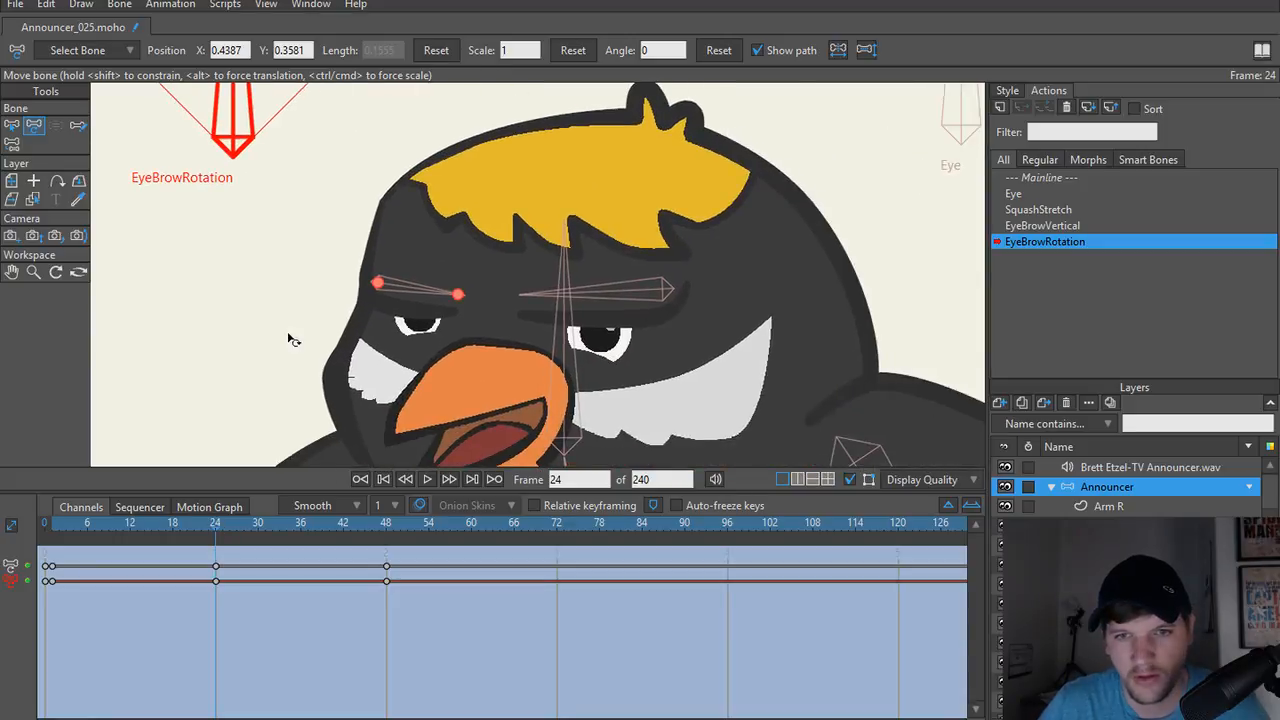
scroll(290, 340, up, 1)
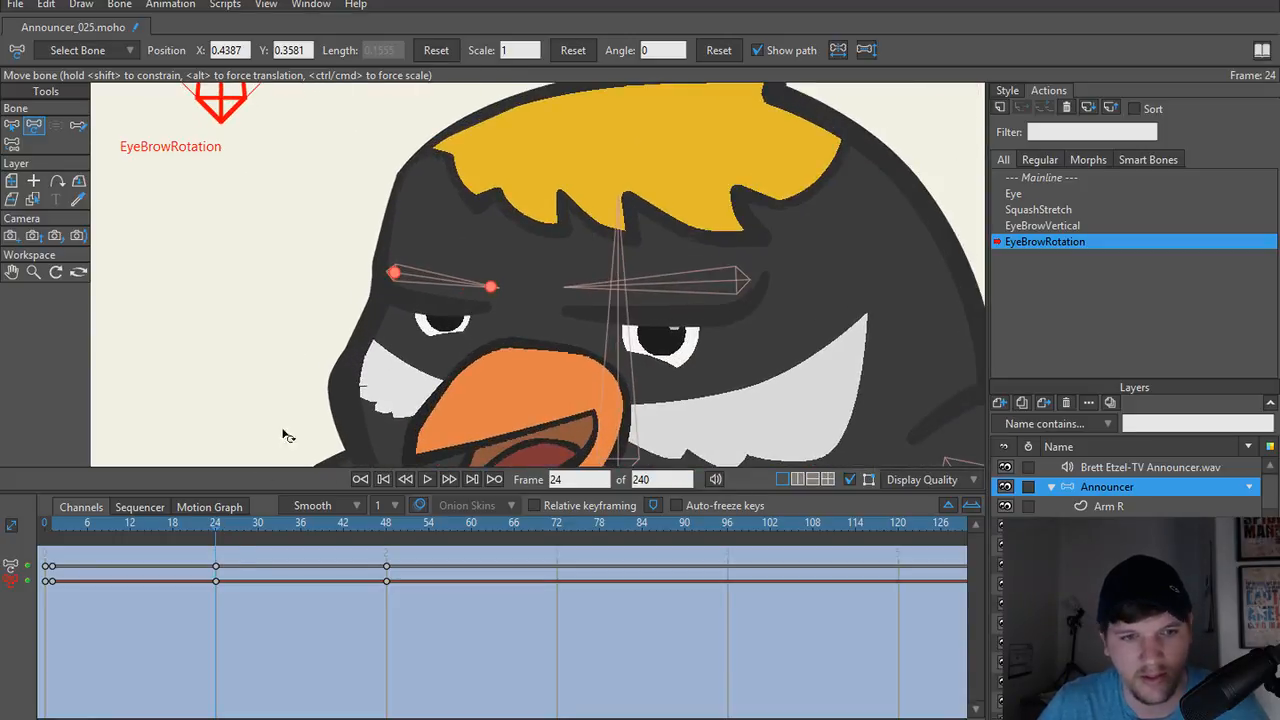
key(b)
click(424, 277)
shift+click(646, 287)
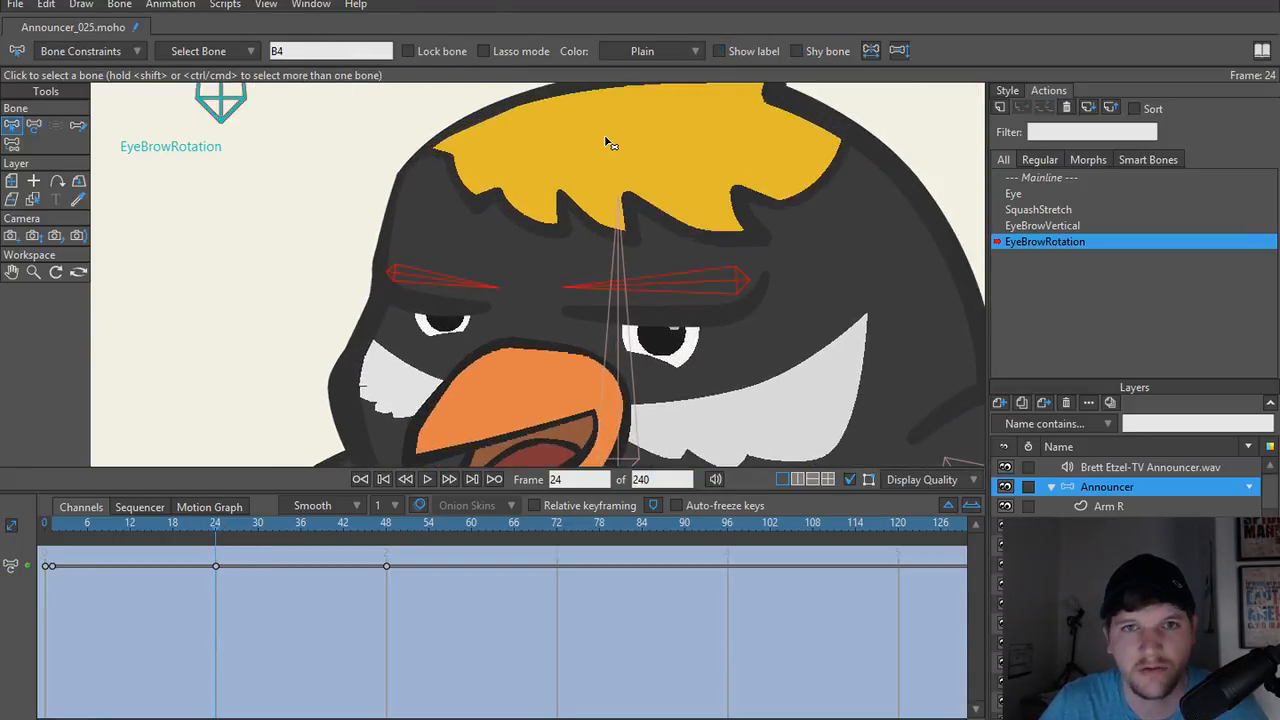
key(t)
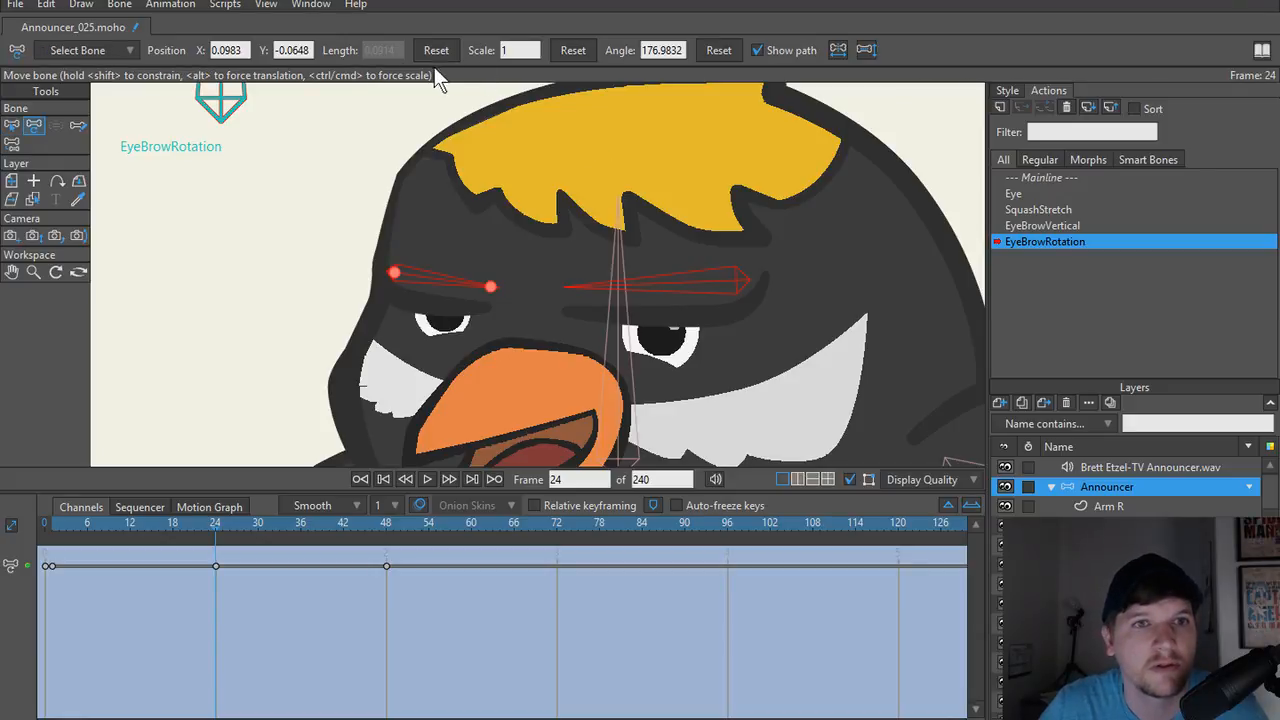
click(716, 51)
At frame 48, rotate both eyebrow bones so their inner ends tilt up, to about 281.9 degrees and 79.9 degrees.
drag(220, 530, 386, 530)
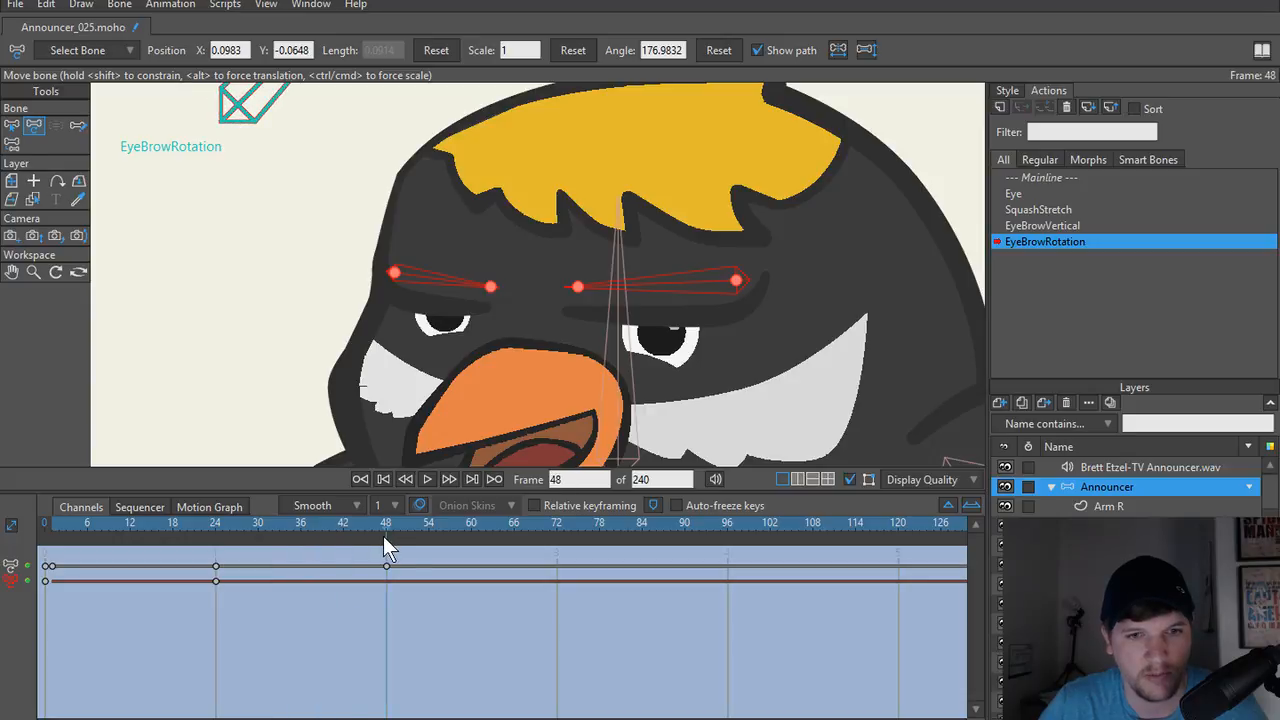
click(448, 290)
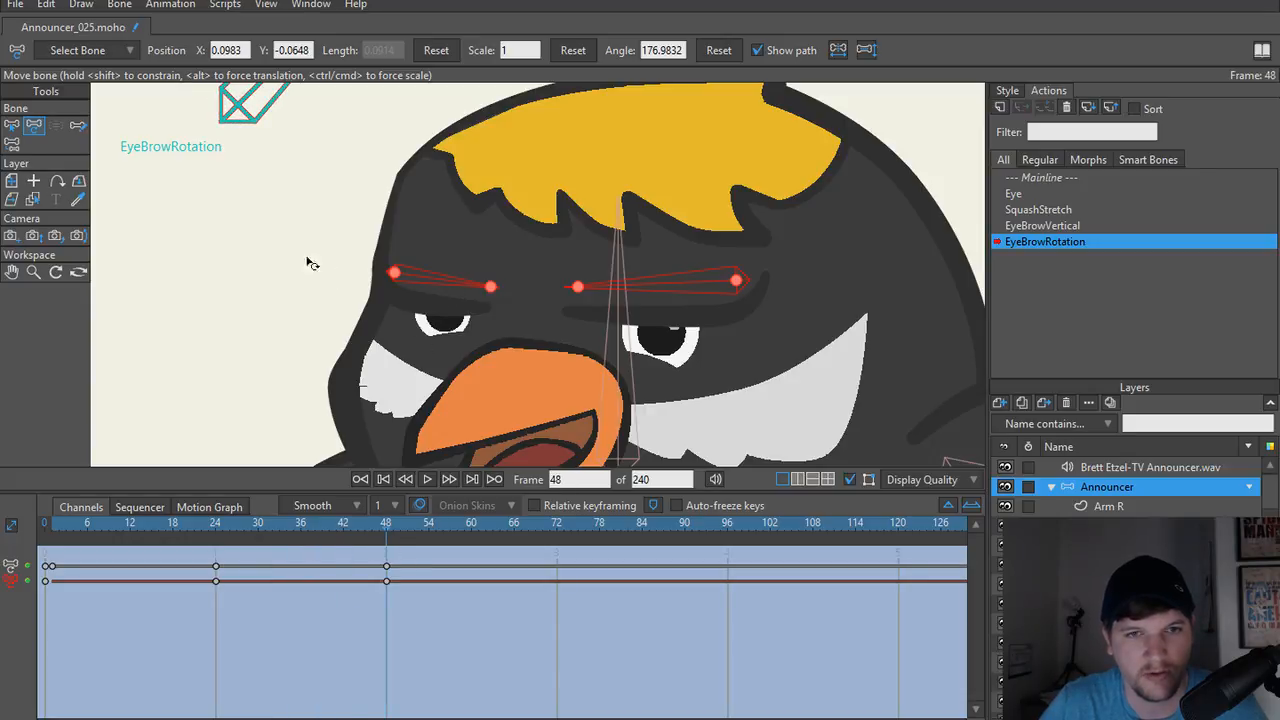
key(b)
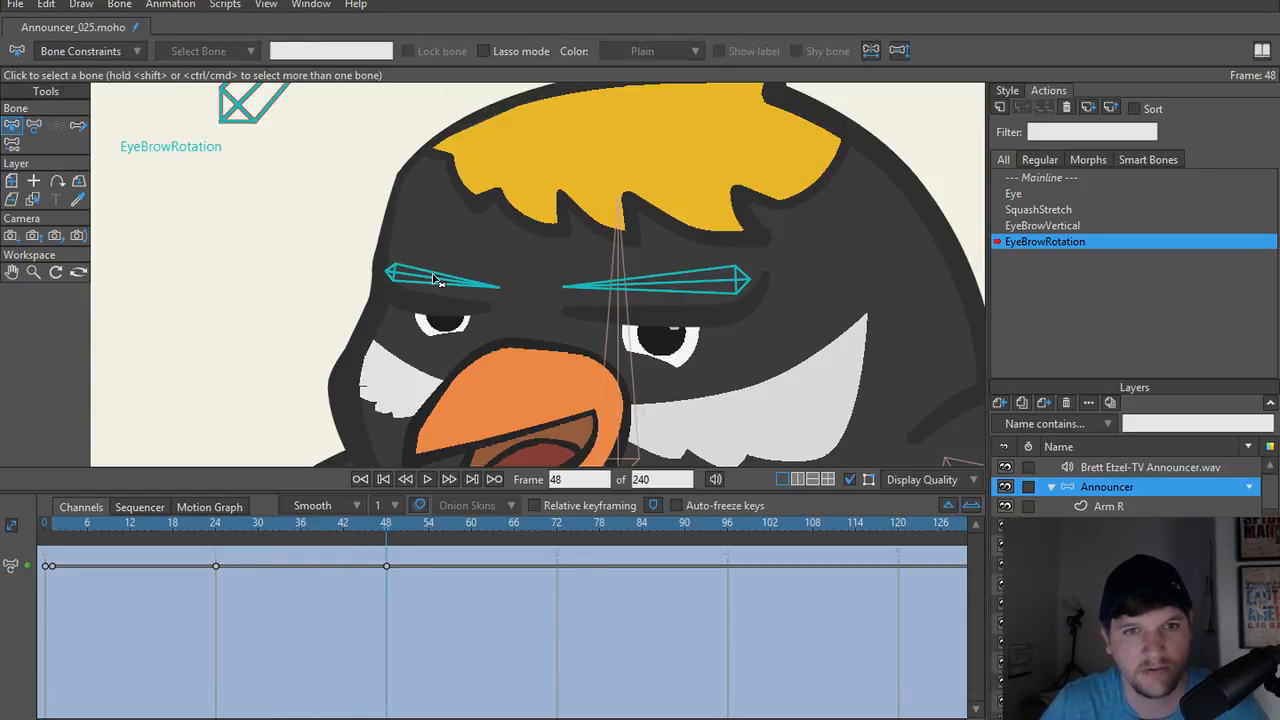
click(438, 283)
key(t)
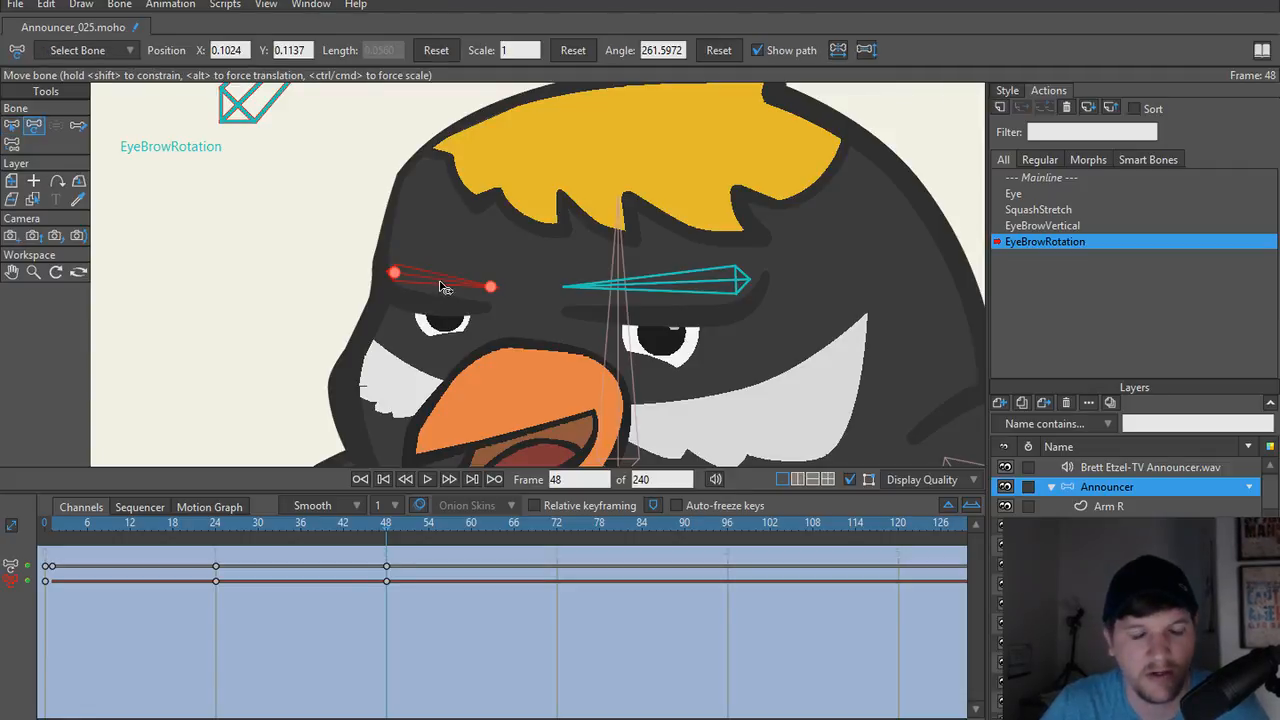
mouse_move(445, 287)
mouse_down()
mouse_move(443, 248)
mouse_move(446, 268)
mouse_up()
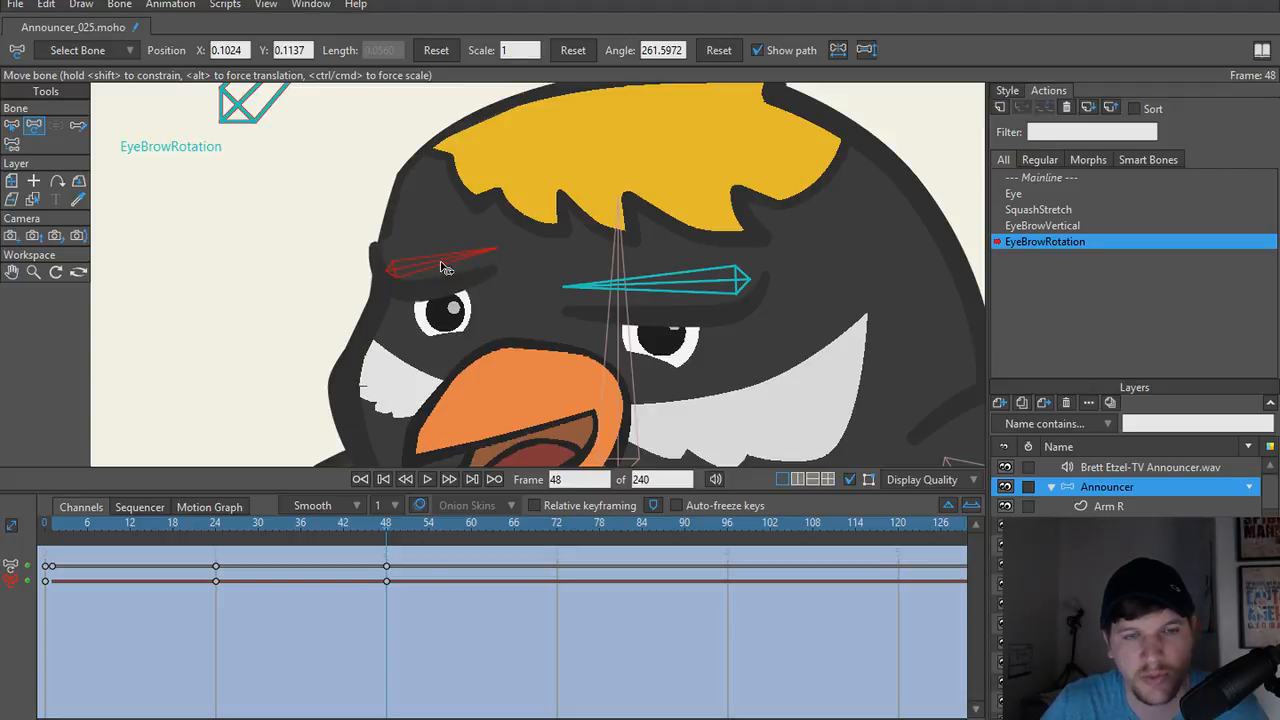
click(645, 289)
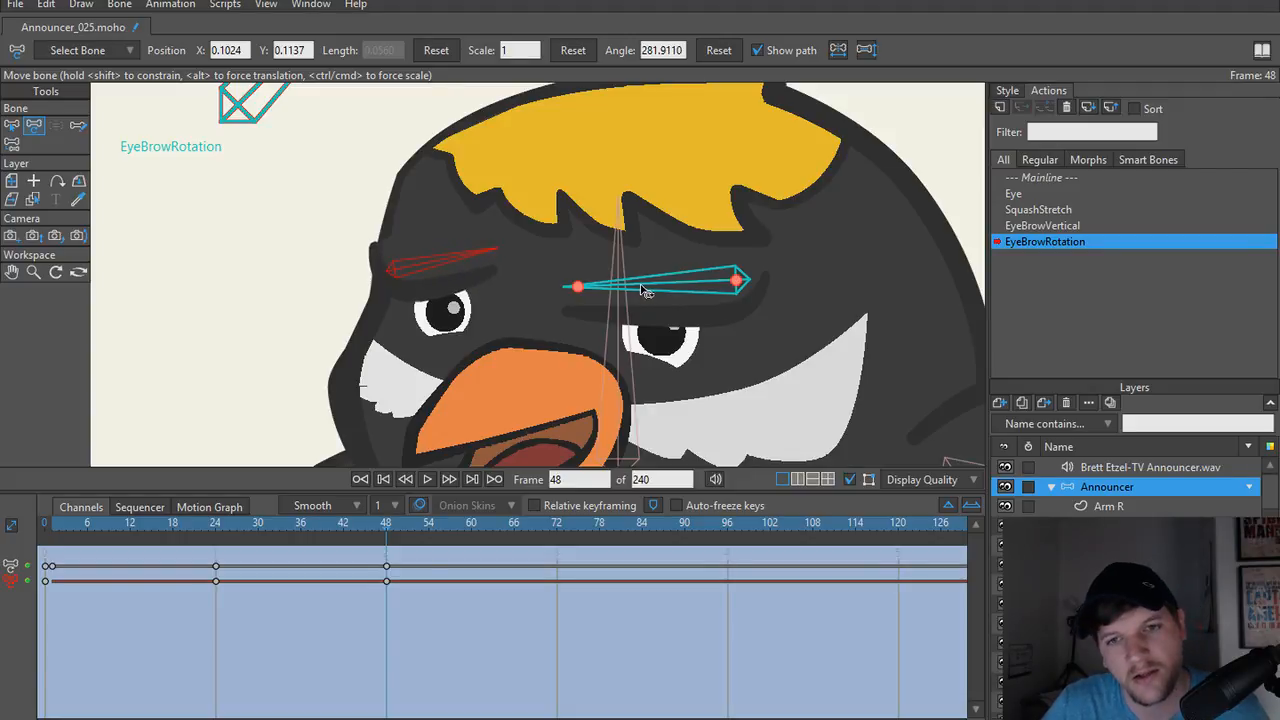
mouse_move(645, 289)
mouse_down()
mouse_move(645, 255)
mouse_move(645, 268)
mouse_up()
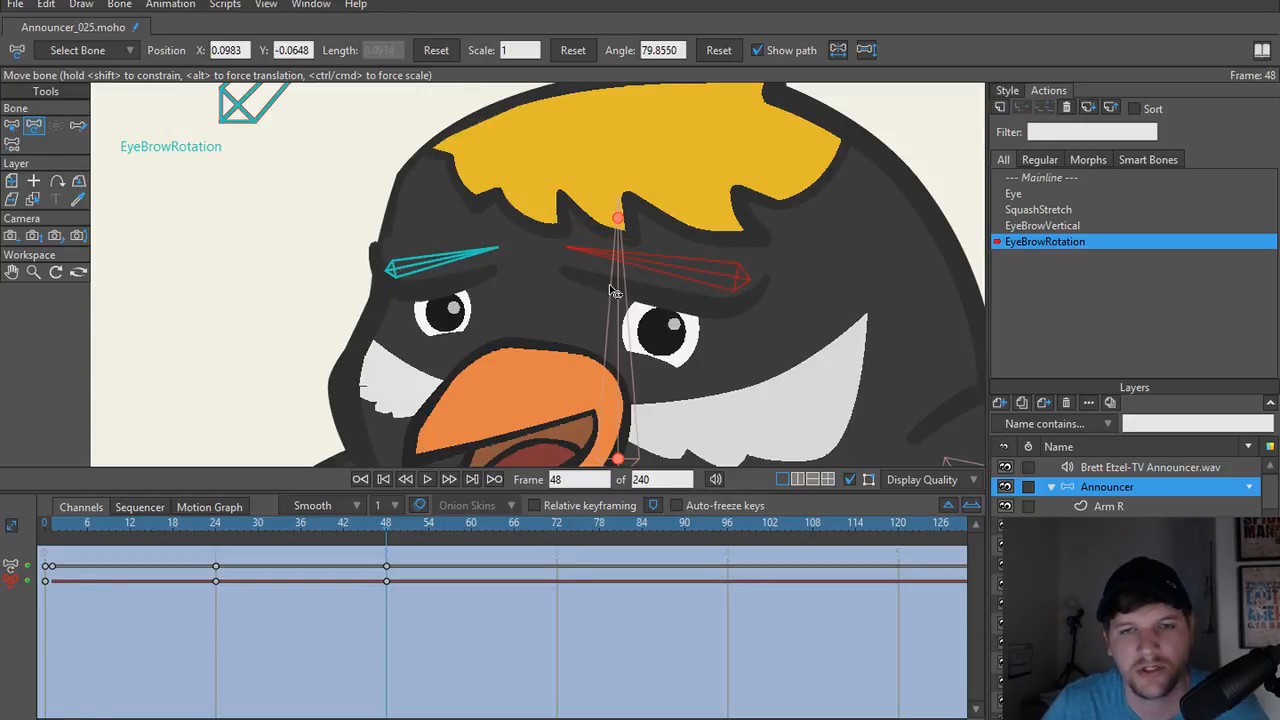
At frame 48, move the outer corner point of the eyebrow nearest the control bones inward to the head outline.
scroll(430, 291, up, 4)
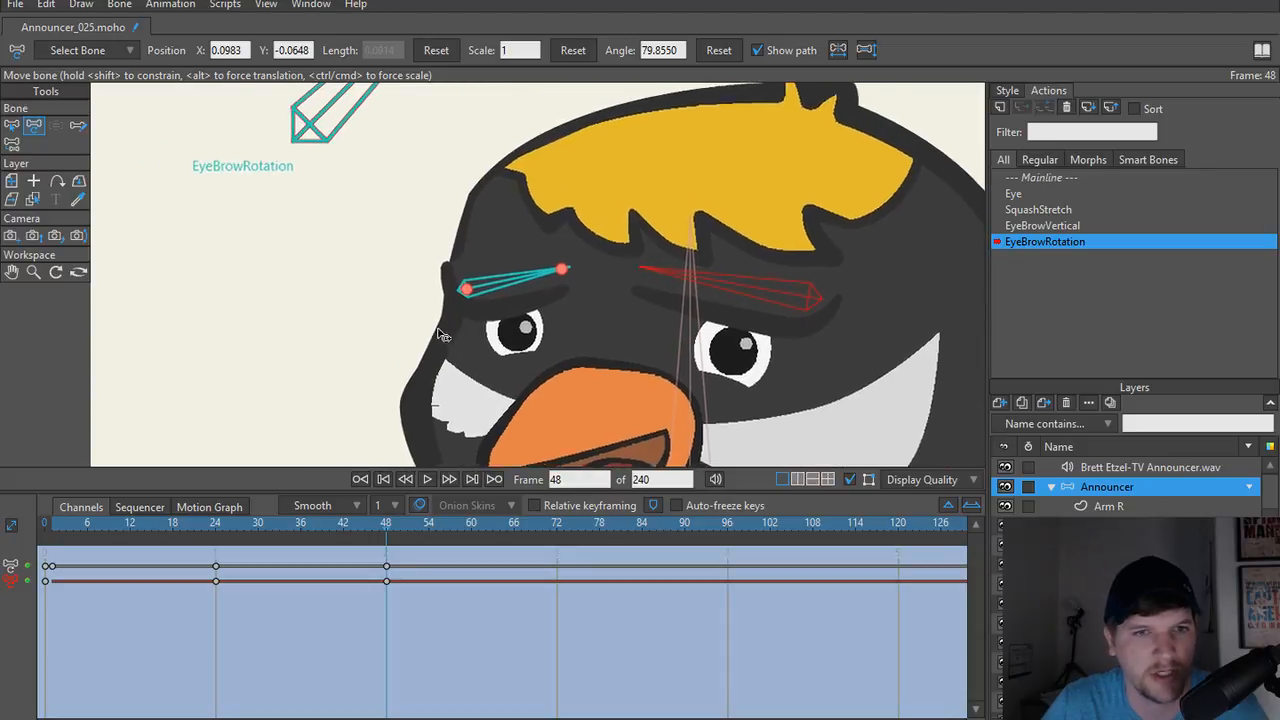
scroll(430, 291, up, 2)
scroll(440, 288, down, 4)
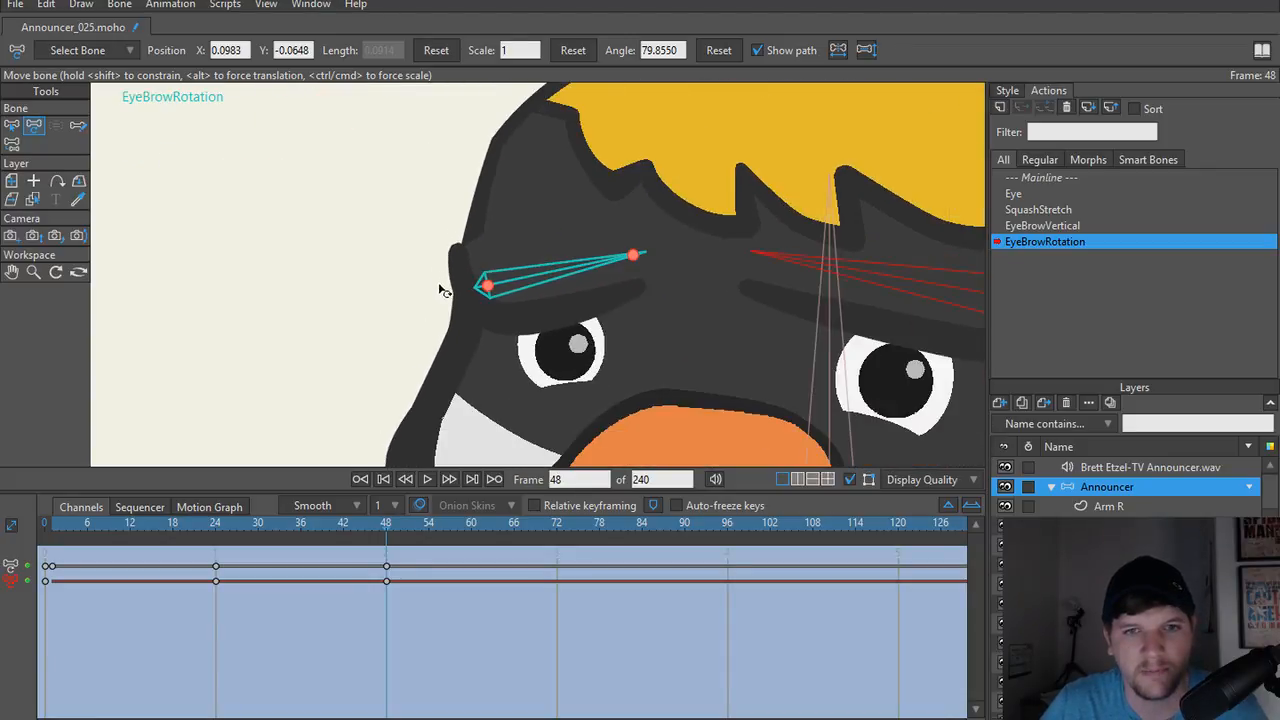
scroll(440, 289, up, 4)
drag(440, 289, 429, 363)
alt+right_click(463, 311)
drag(467, 304, 489, 305)
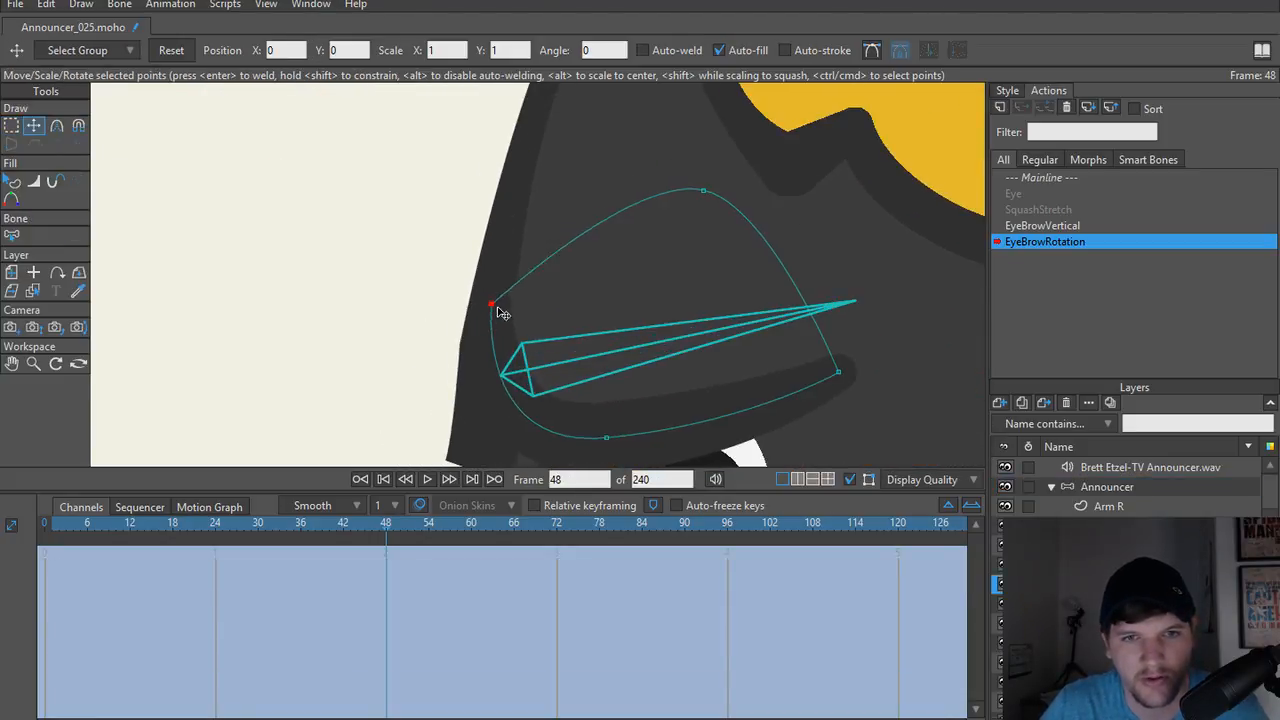
scroll(440, 330, down, 4)
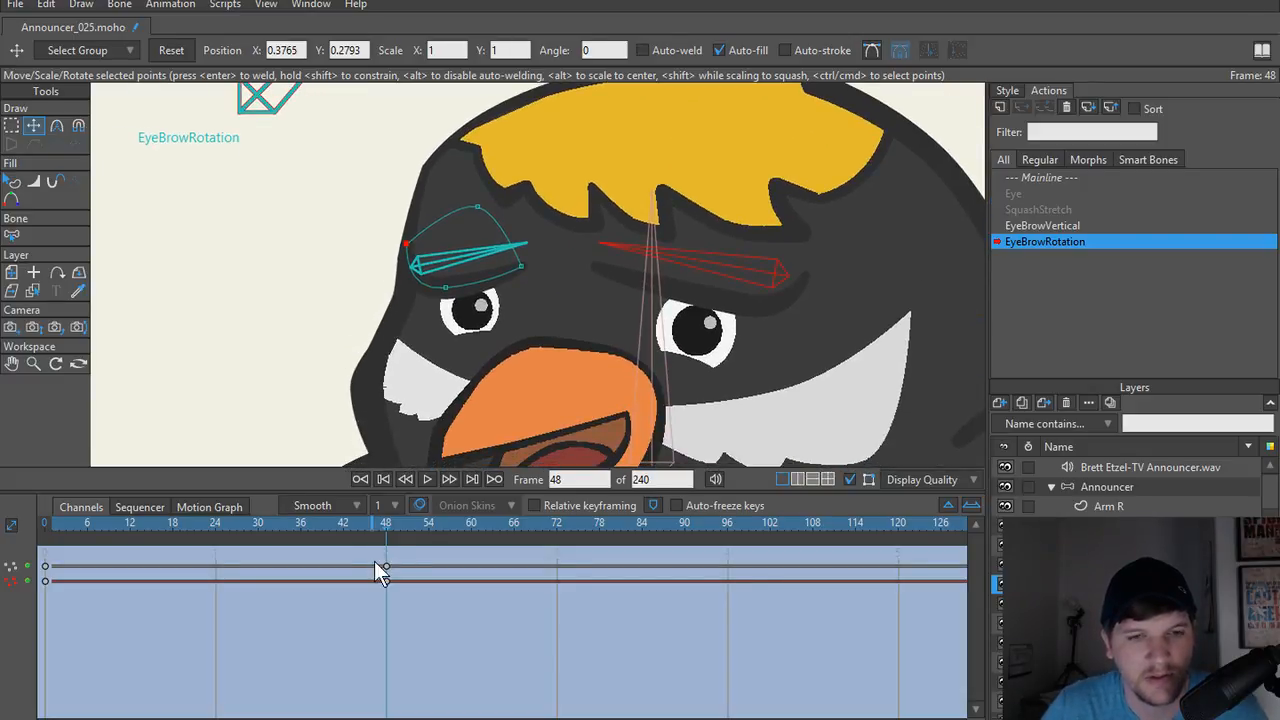
At frame 24, reset the eyebrow's outer corner point to its default position, and go to frame 1.
click(214, 547)
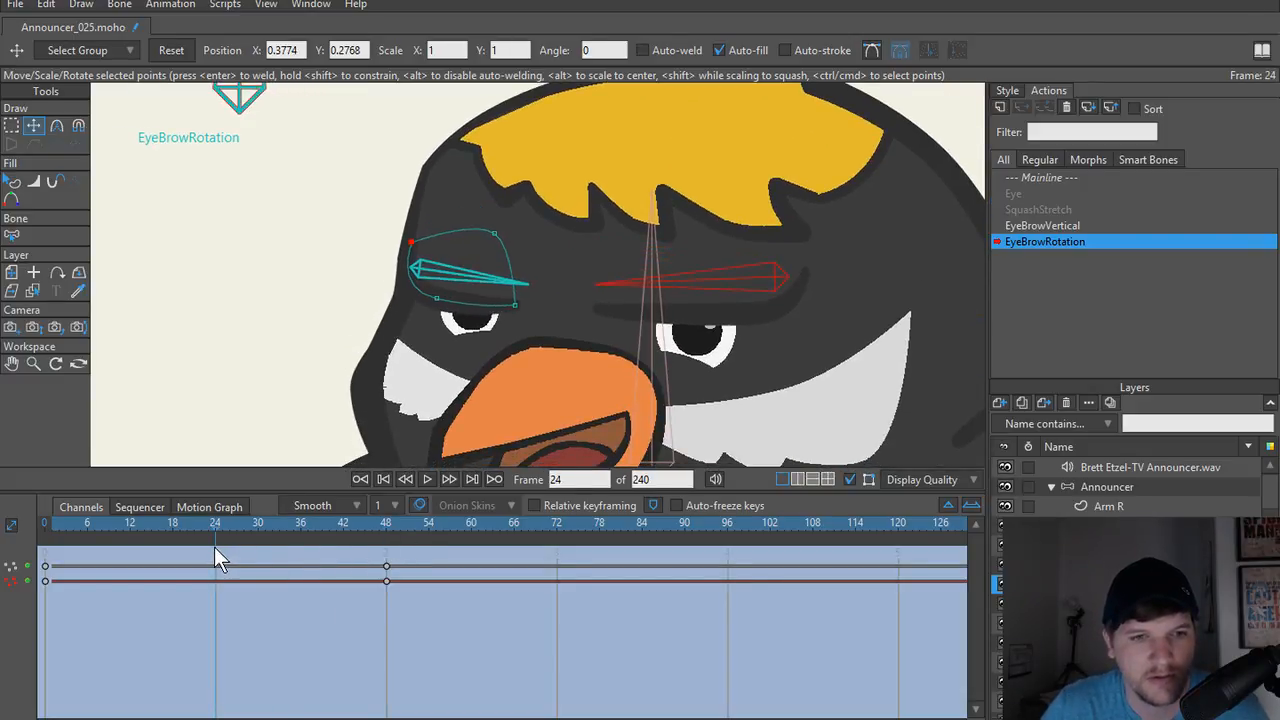
click(180, 52)
drag(282, 277, 344, 284)
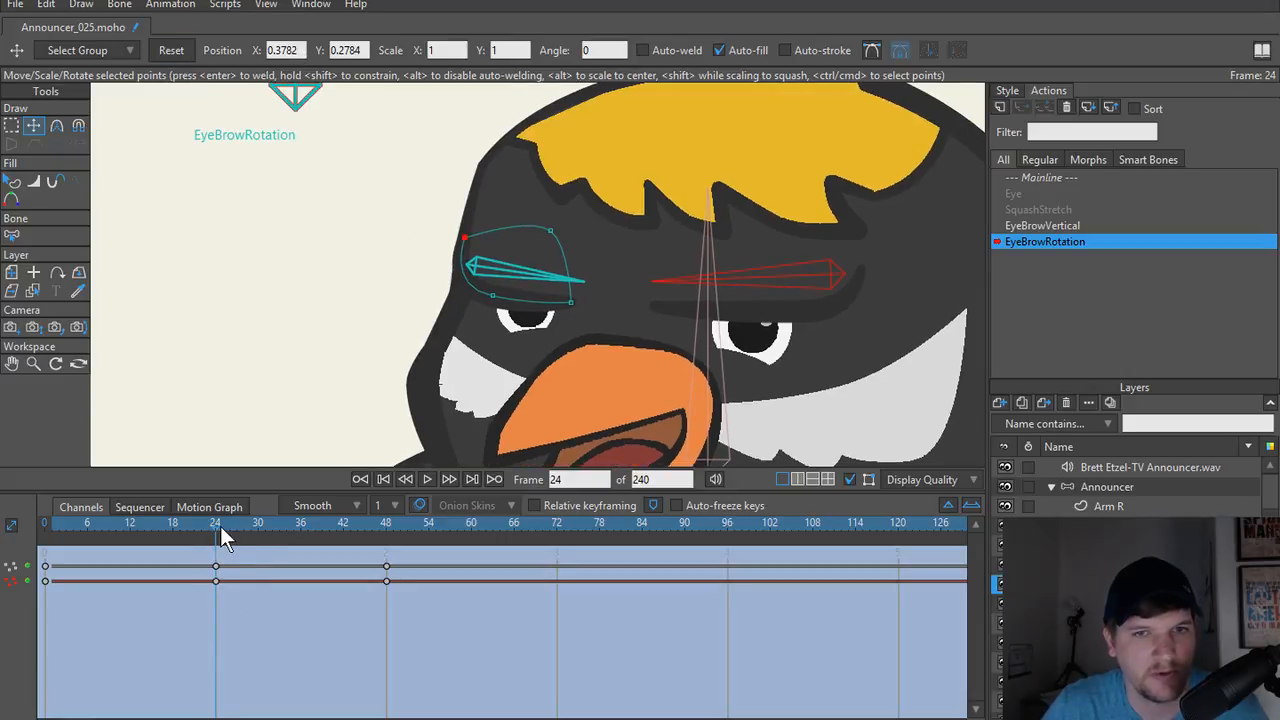
drag(221, 531, 51, 540)
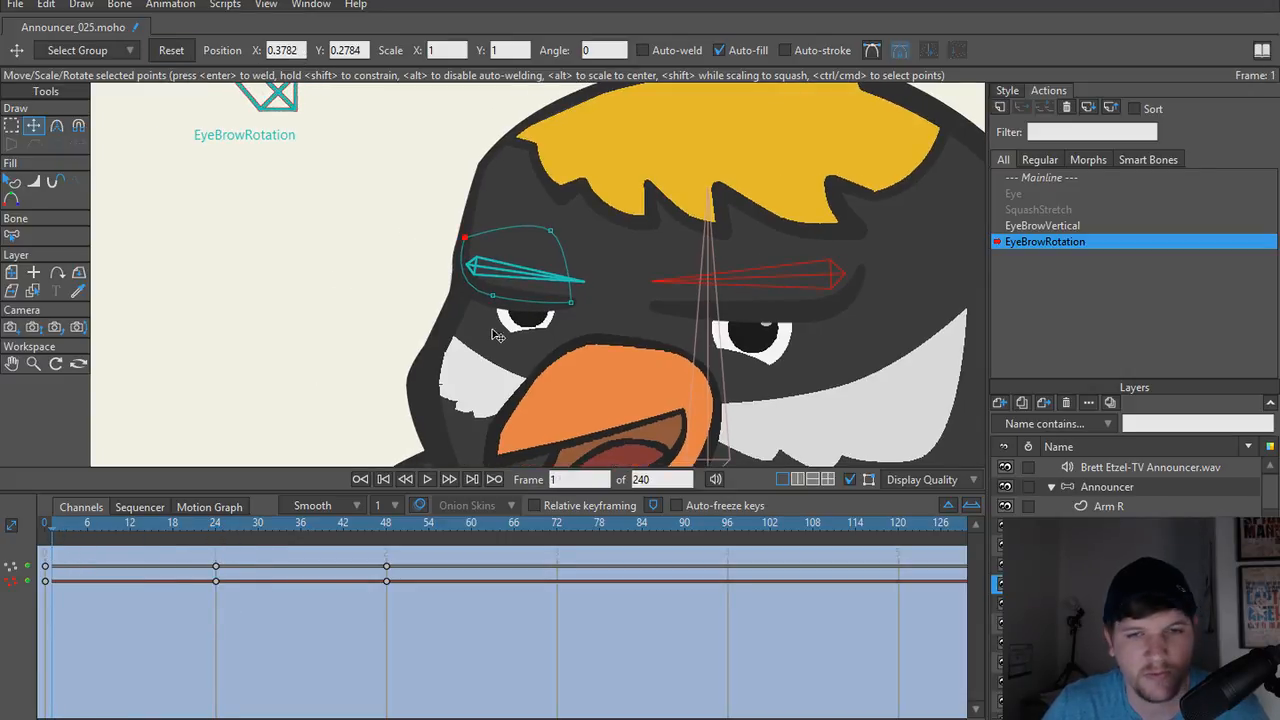
At frame 1, rotate both eyebrow bones so their inner ends tilt down, to about 244.5 degrees and 102.2 degrees.
scroll(497, 335, up, 2)
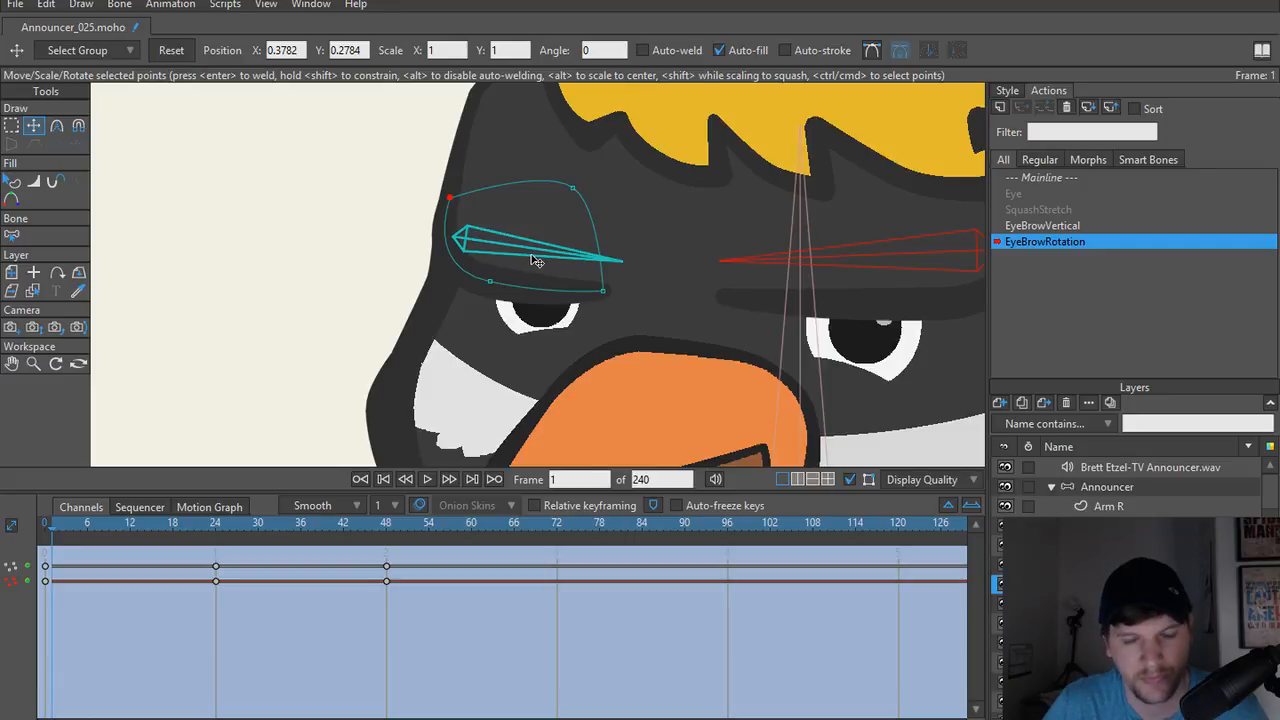
key(b)
key(t)
click(541, 257)
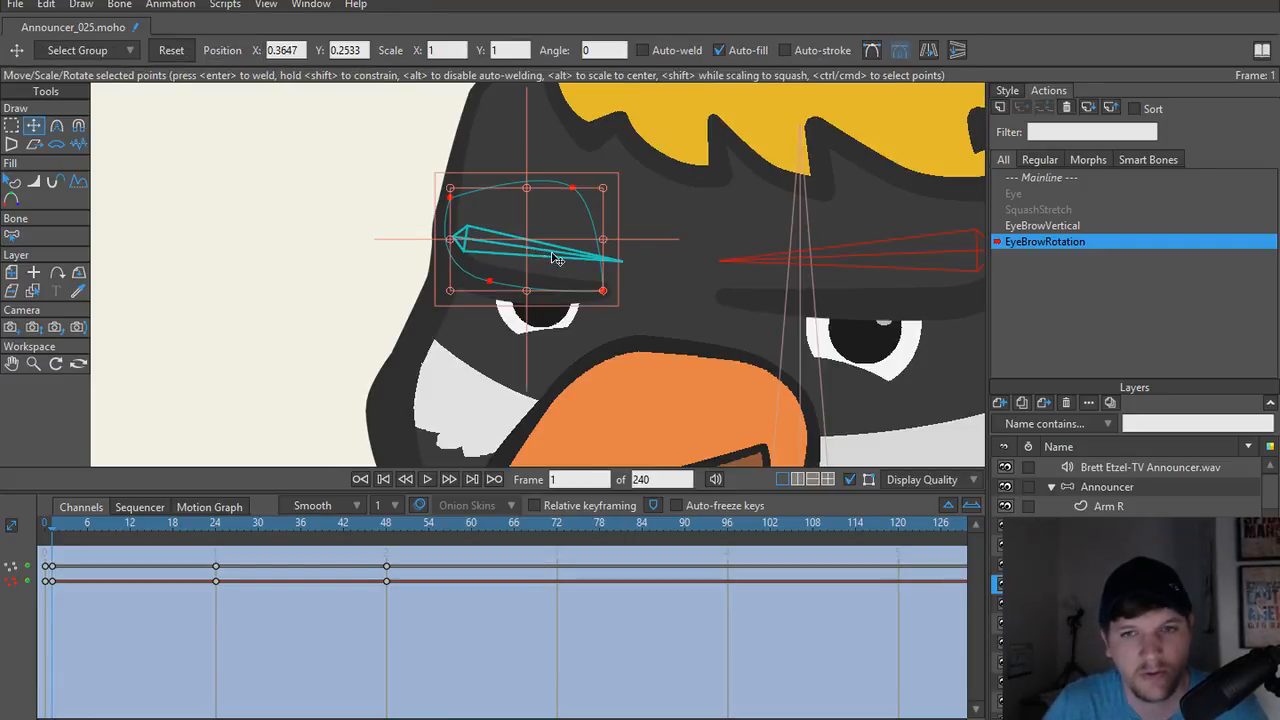
click(1116, 489)
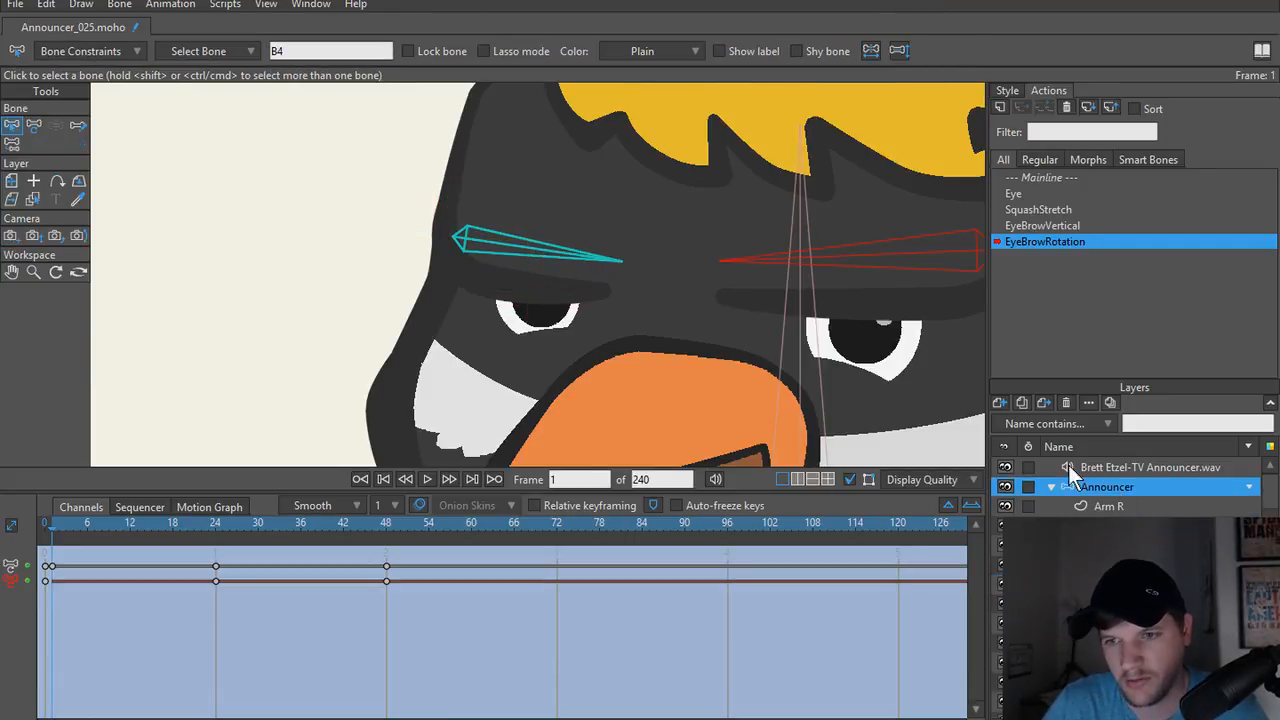
key(t)
drag(543, 251, 535, 283)
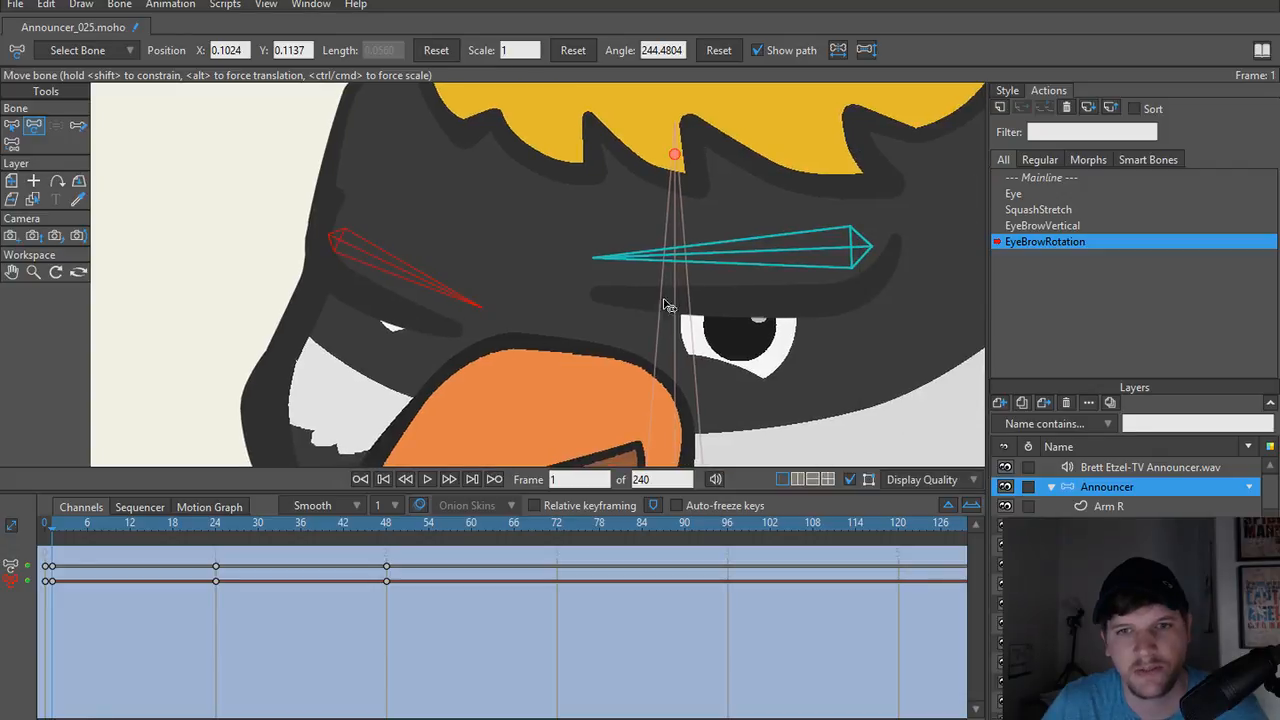
drag(692, 256, 664, 301)
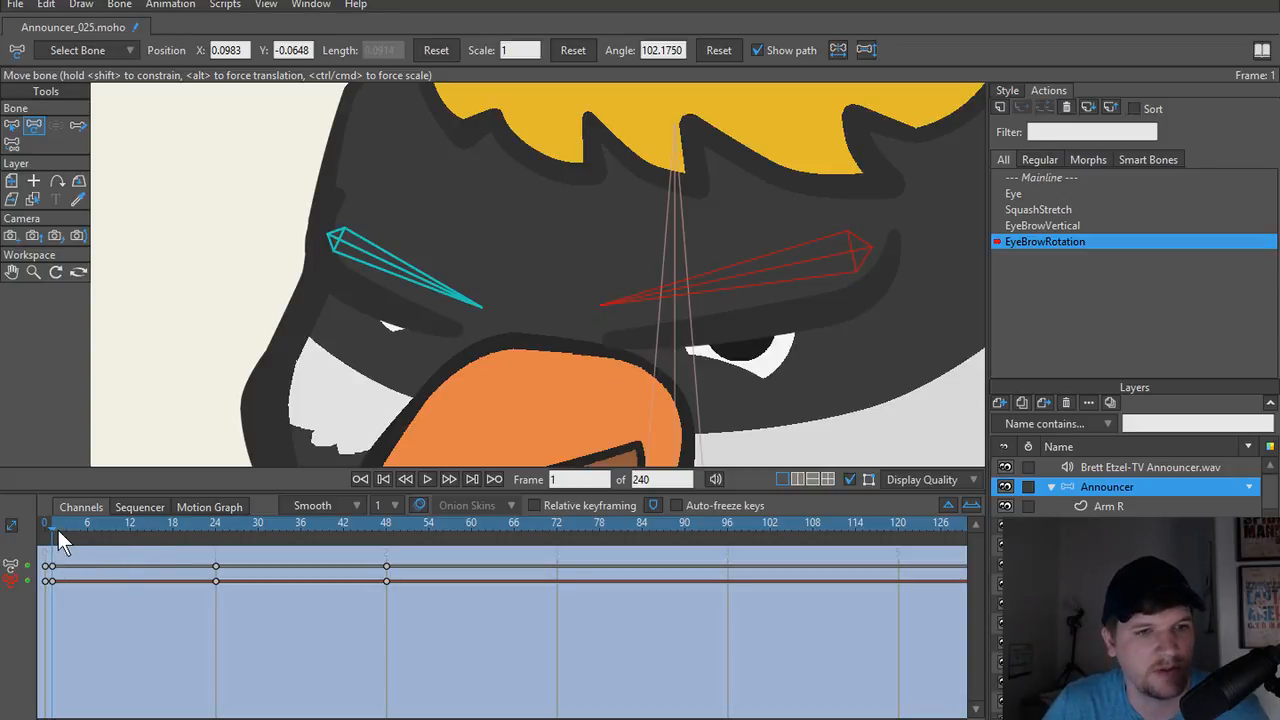
At frame 1, select the vector layer of the eyebrow nearest the control bones.
drag(58, 530, 53, 562)
drag(308, 288, 405, 345)
scroll(430, 257, up, 3)
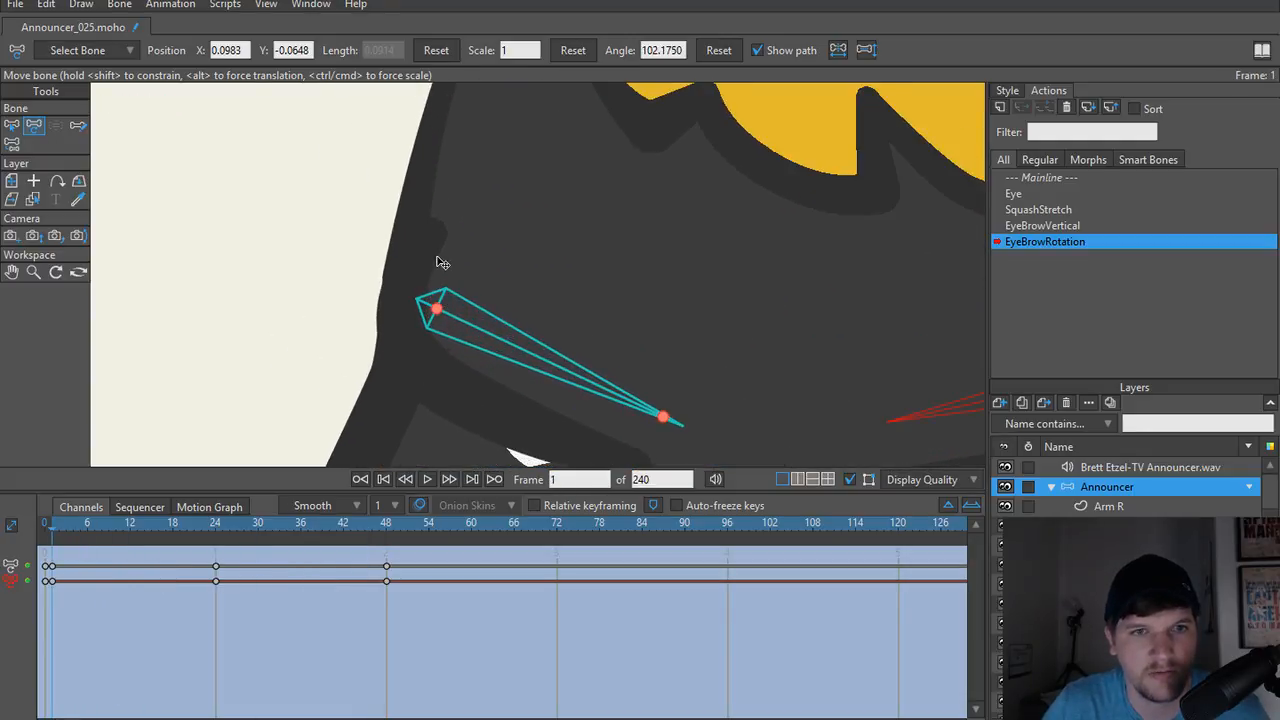
alt+right_click(436, 256)
key(t)
click(433, 233)
drag(437, 238, 414, 235)
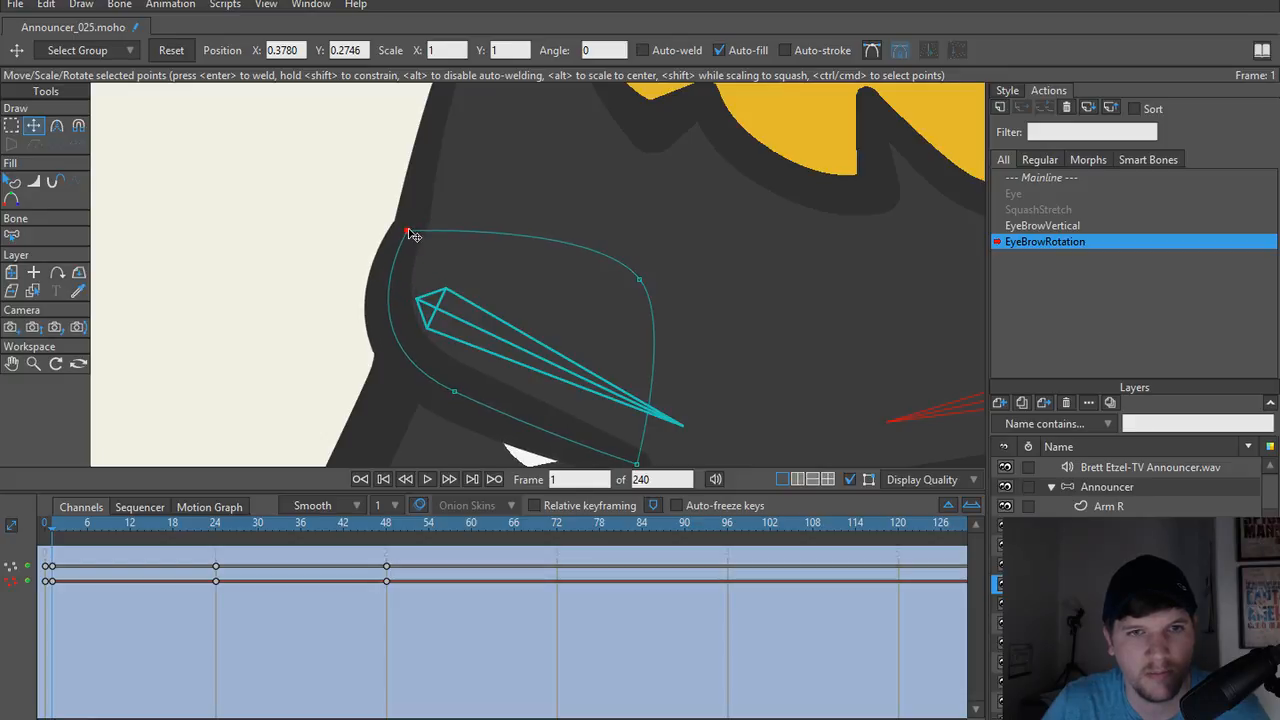
key(ctrl+z)
Shorten the outer curve handle of that eyebrow's lower outer point so the bulge pulls in from the head outline.
click(454, 392)
key(c)
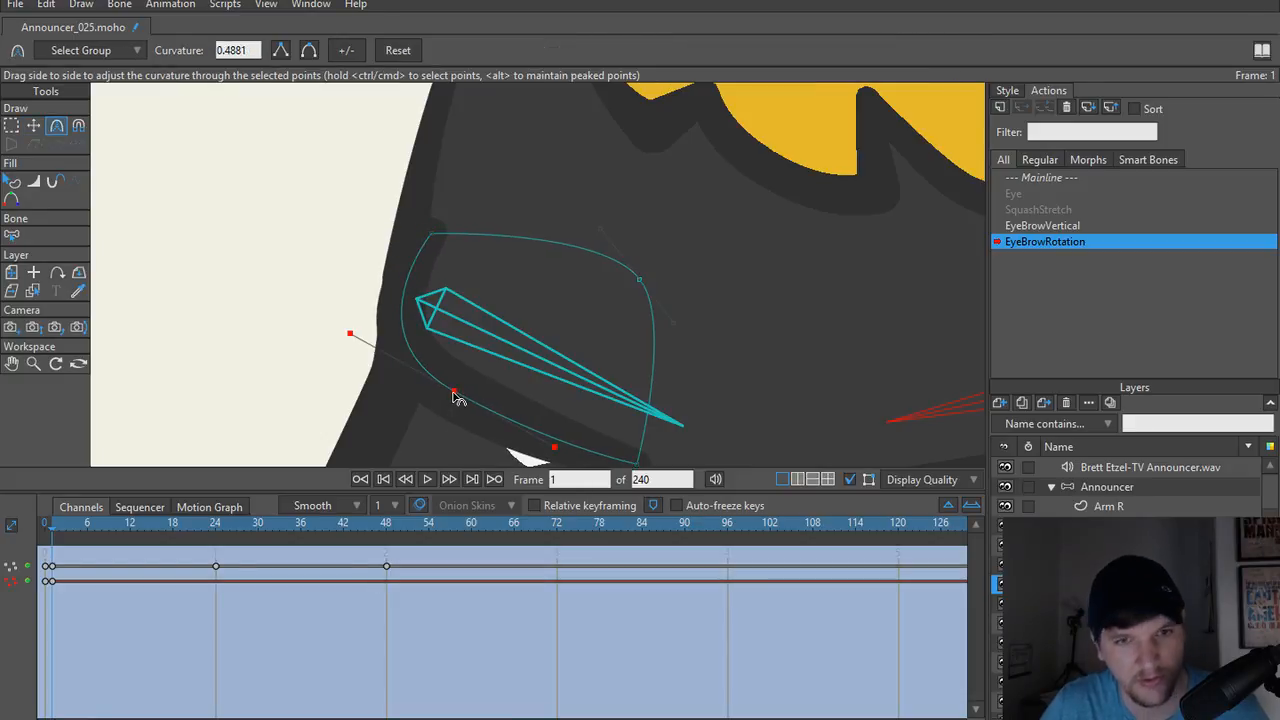
drag(354, 338, 376, 337)
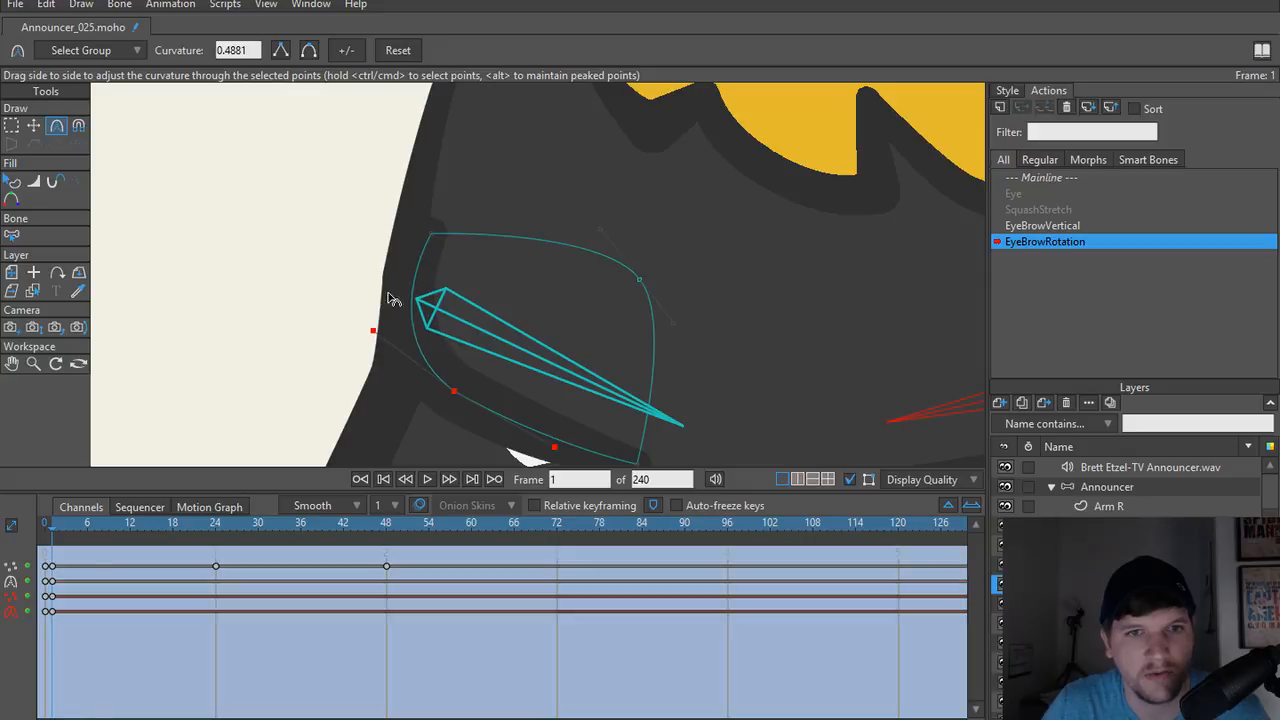
Move the eyebrow's outer corner point outward to the head outline at frame 1, and scrub the action back to frame 0.
key(t)
drag(431, 236, 413, 233)
scroll(490, 260, down, 4)
drag(558, 321, 541, 321)
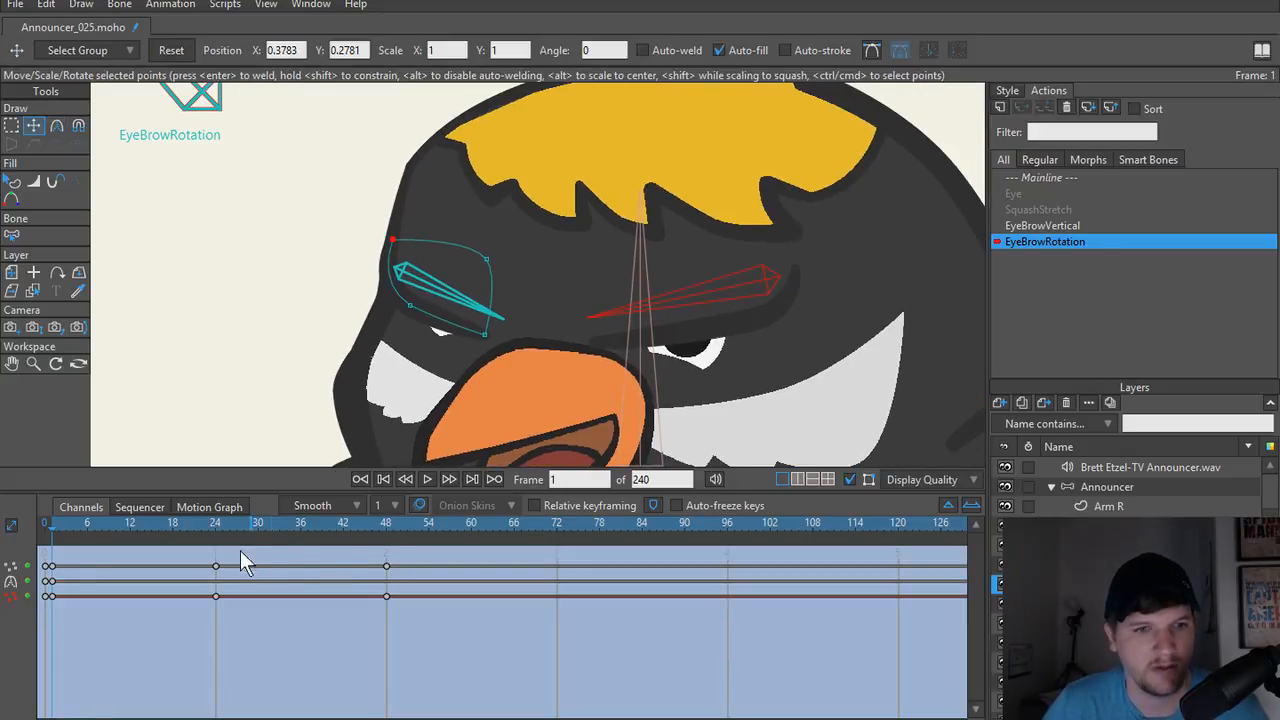
drag(199, 527, 9, 580)
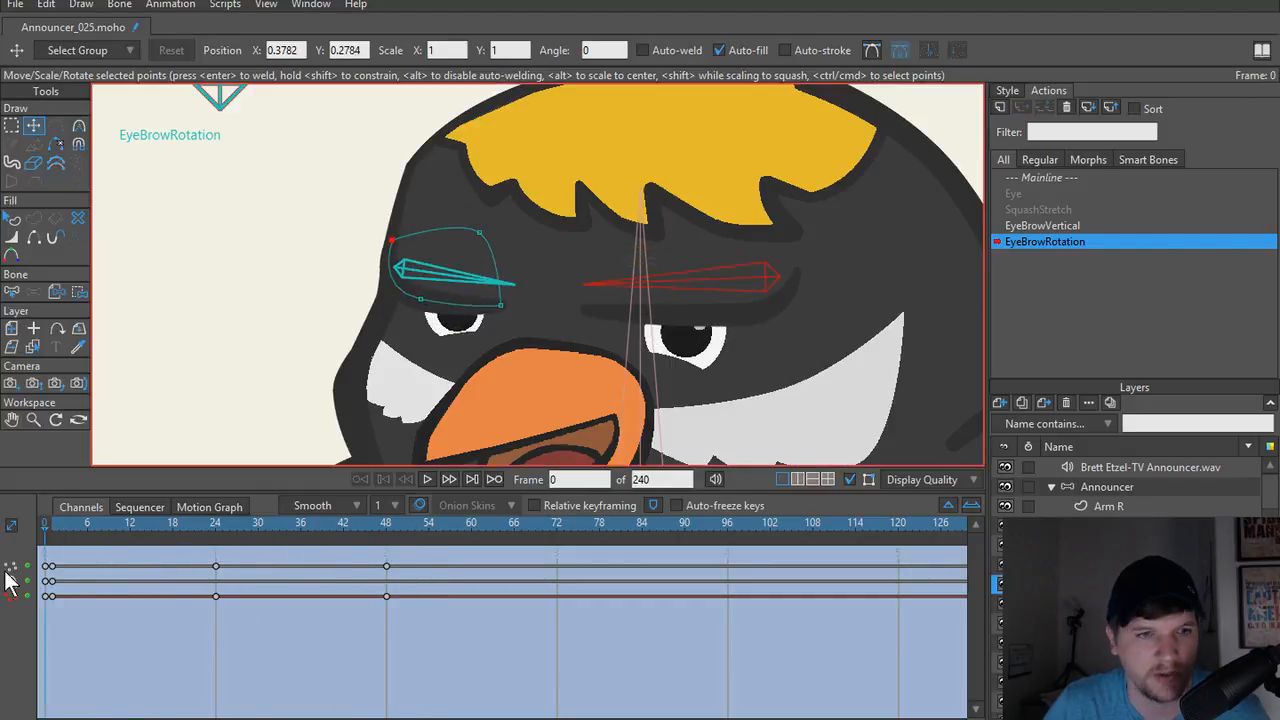
Return to the Mainline, select the Announcer bone layer and collapse its sublayers.
click(1038, 177)
scroll(620, 292, down, 2)
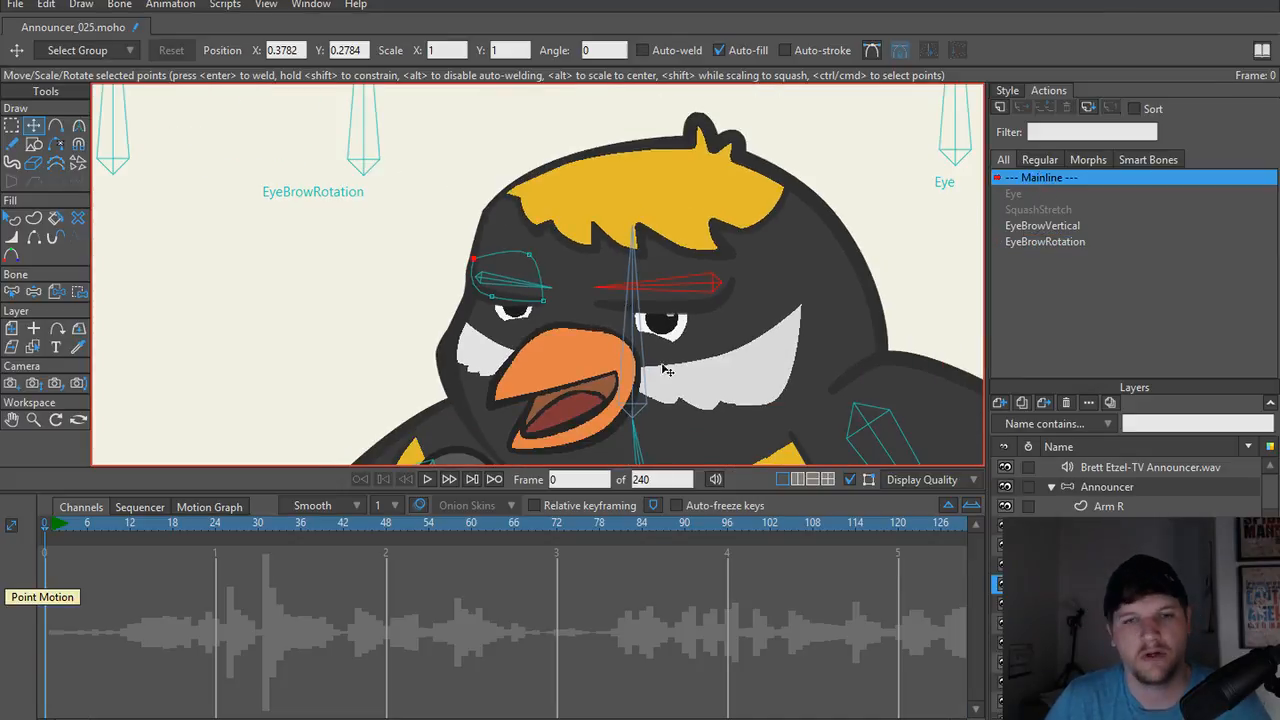
drag(666, 371, 562, 326)
scroll(550, 335, down, 1)
drag(474, 319, 545, 357)
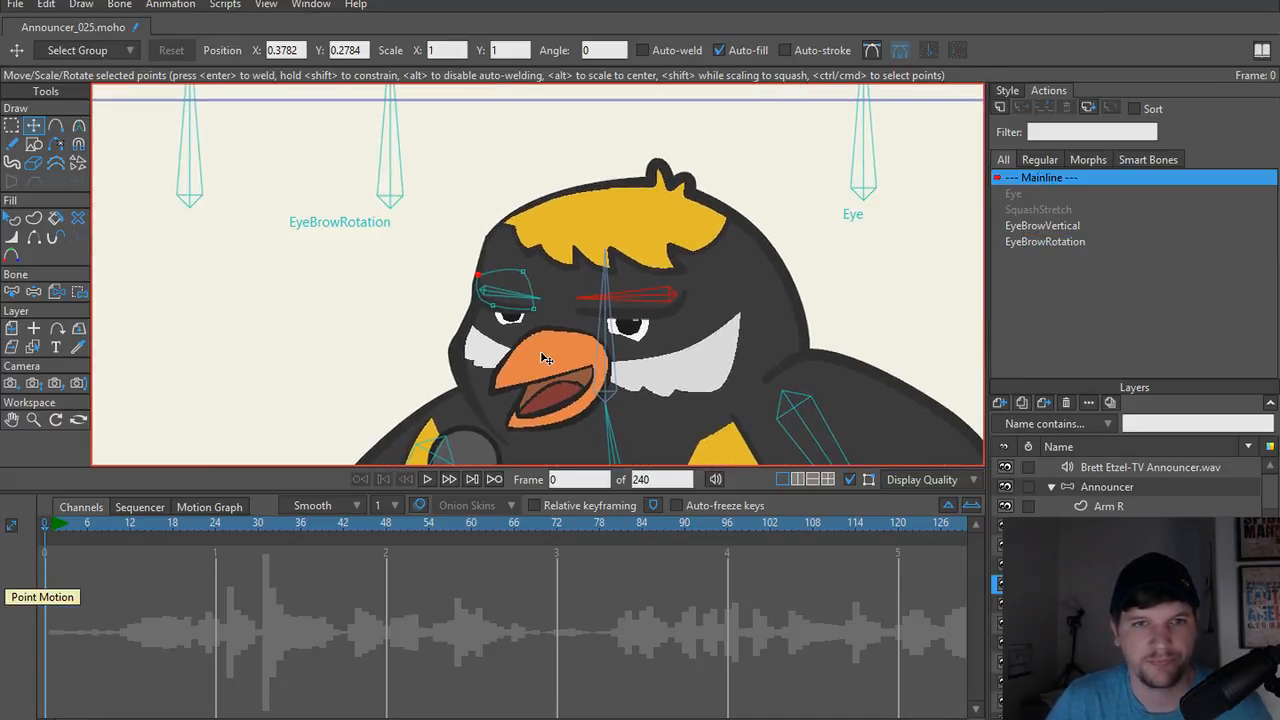
click(1150, 487)
click(1050, 487)
Select the EyeBrowVertical control bone and examine the rig's bone strength and parent connections.
scroll(561, 293, up, 1)
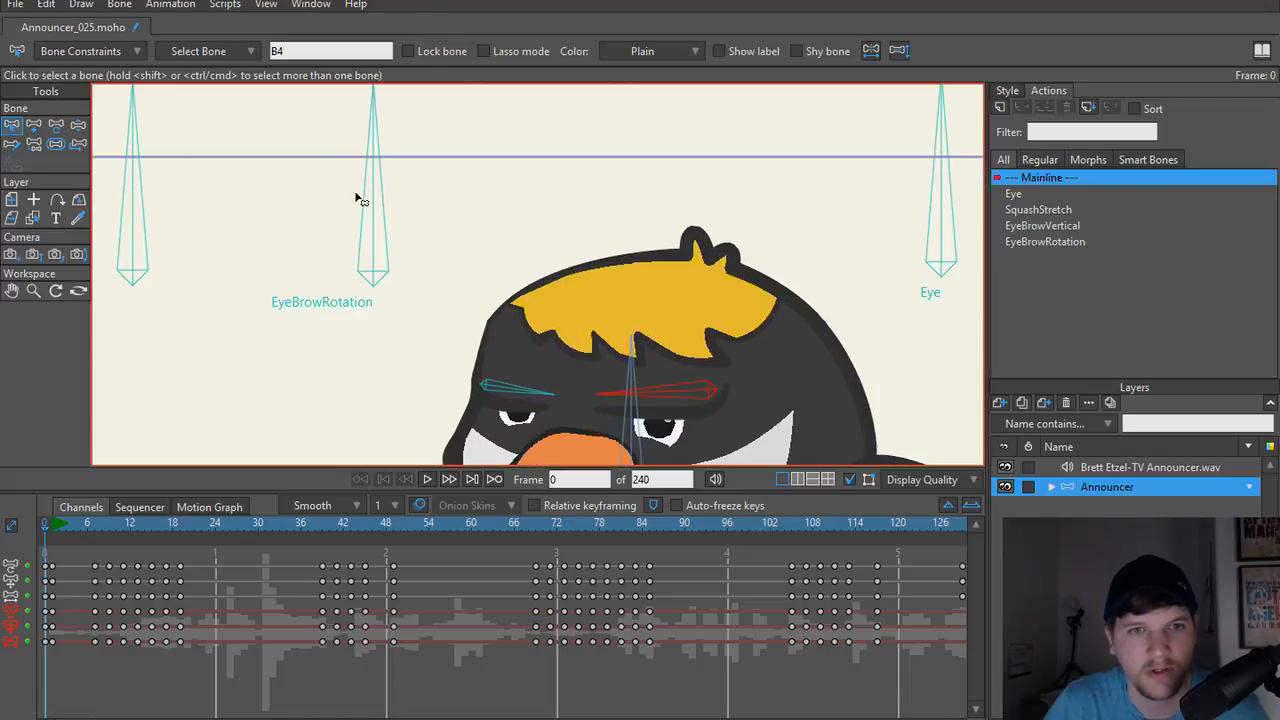
key(z)
scroll(146, 228, down, 1)
drag(176, 238, 317, 271)
key(n)
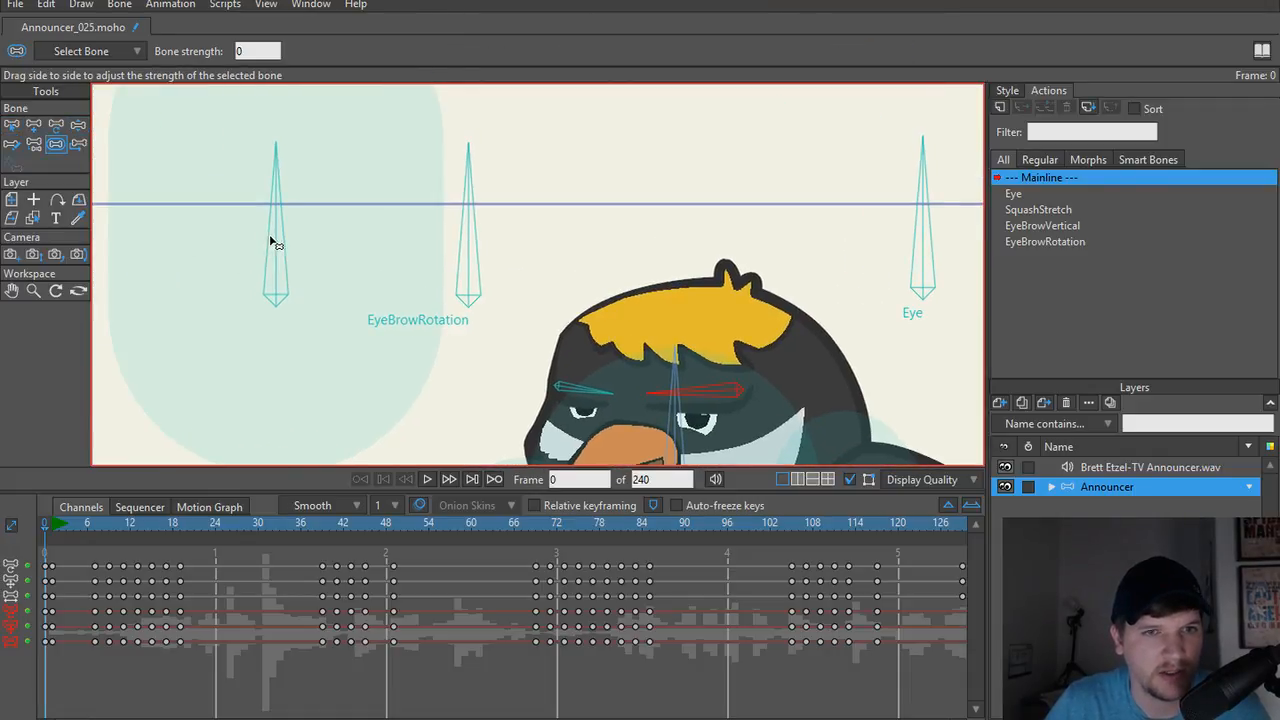
click(274, 245)
key(p)
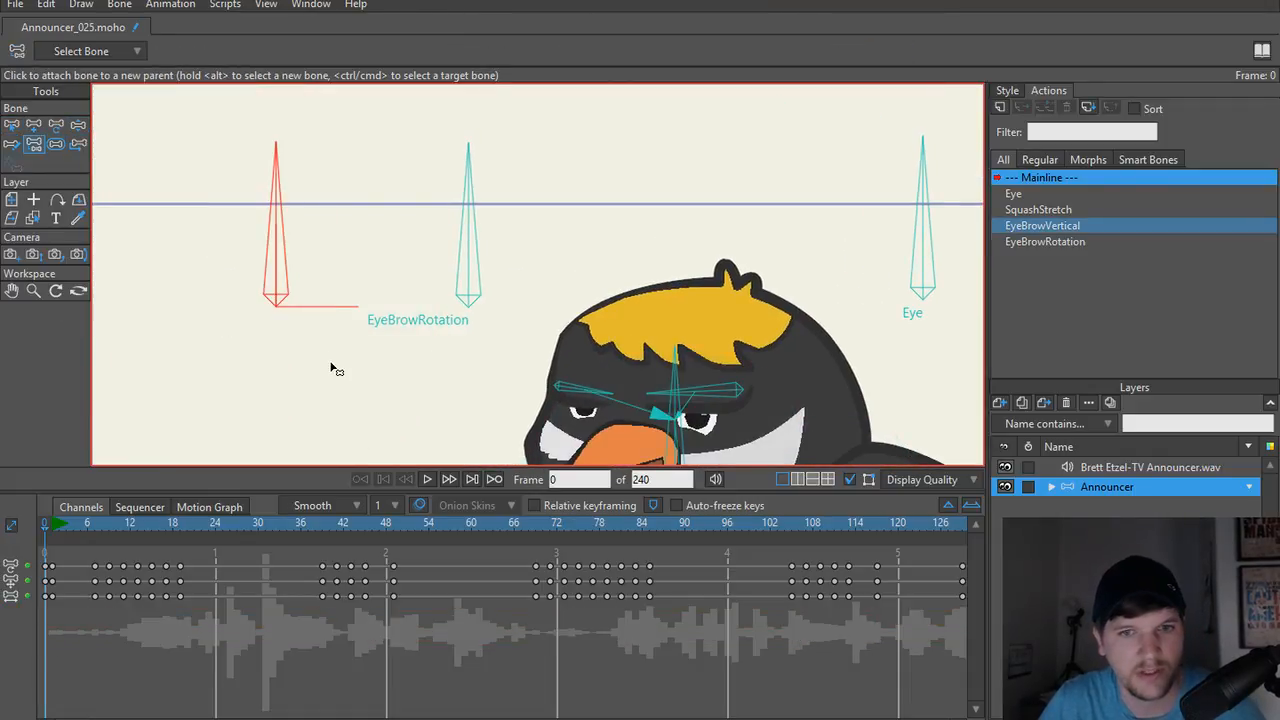
scroll(349, 363, down, 2)
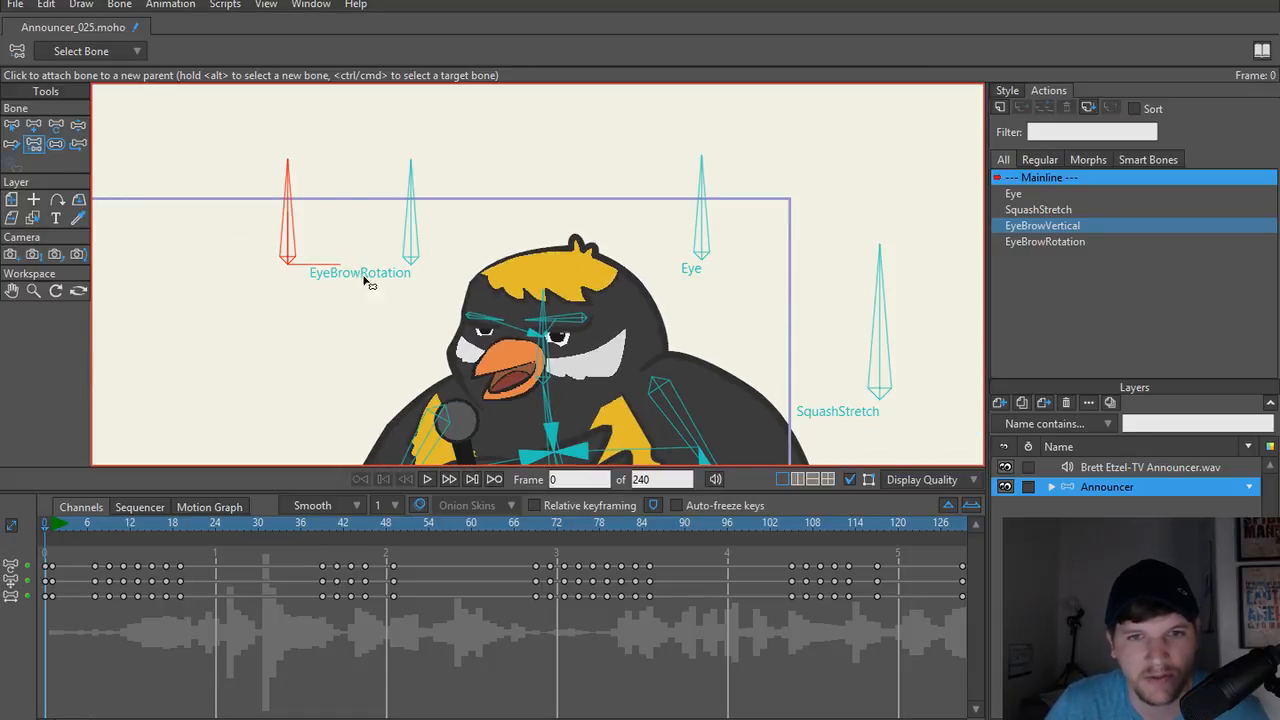
scroll(343, 309, up, 3)
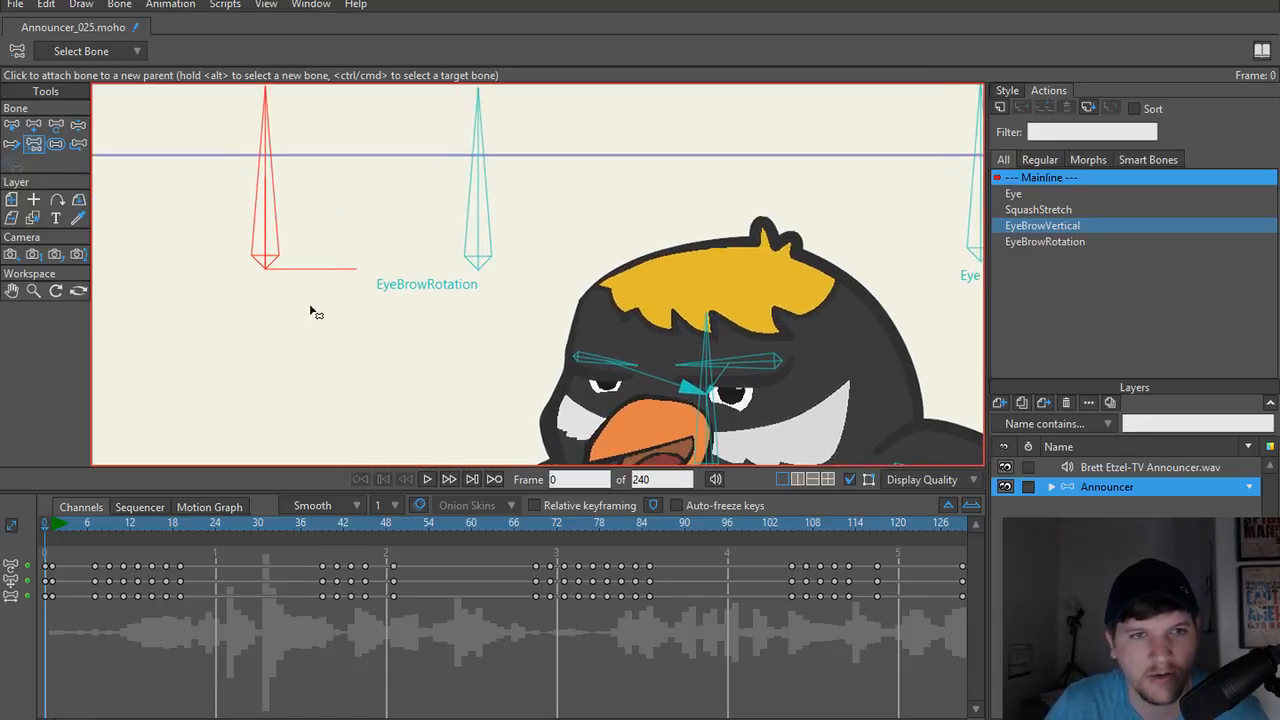
Test the EyeBrowVertical and EyeBrowRotation control bones together by swinging them with the Manipulate Bones tool.
key(z)
drag(262, 196, 237, 157)
mouse_move(135, 157)
mouse_down()
mouse_move(334, 210)
mouse_move(145, 158)
mouse_up()
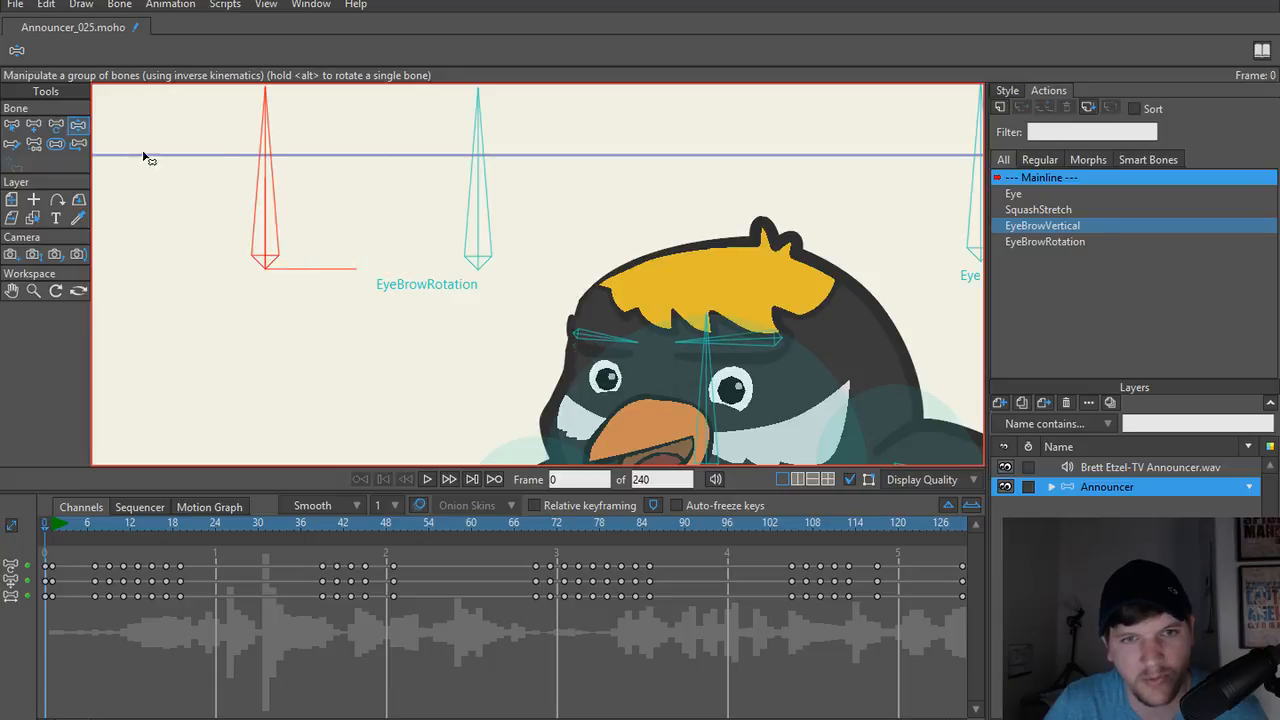
drag(452, 186, 162, 150)
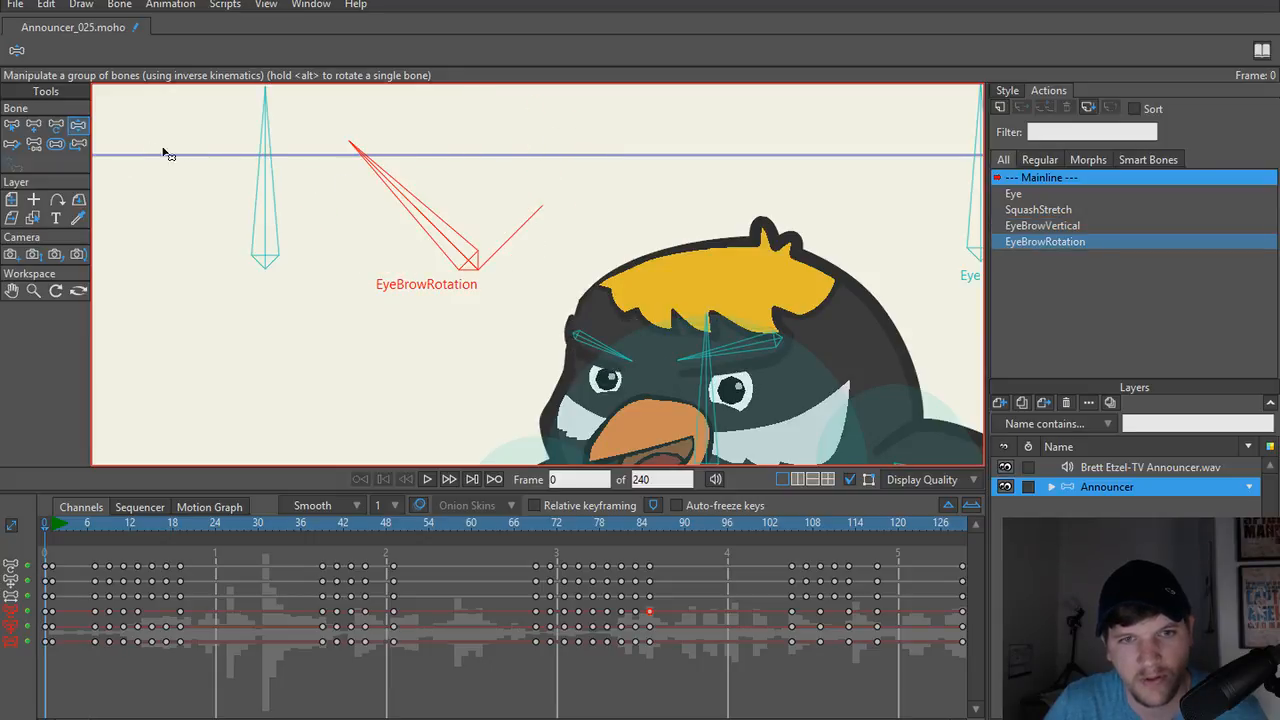
Test the EyeBrowVertical bone repeatedly and compare the manipulated eyebrow pose with the resting pose.
key(t)
key(z)
drag(271, 200, 134, 159)
key(t)
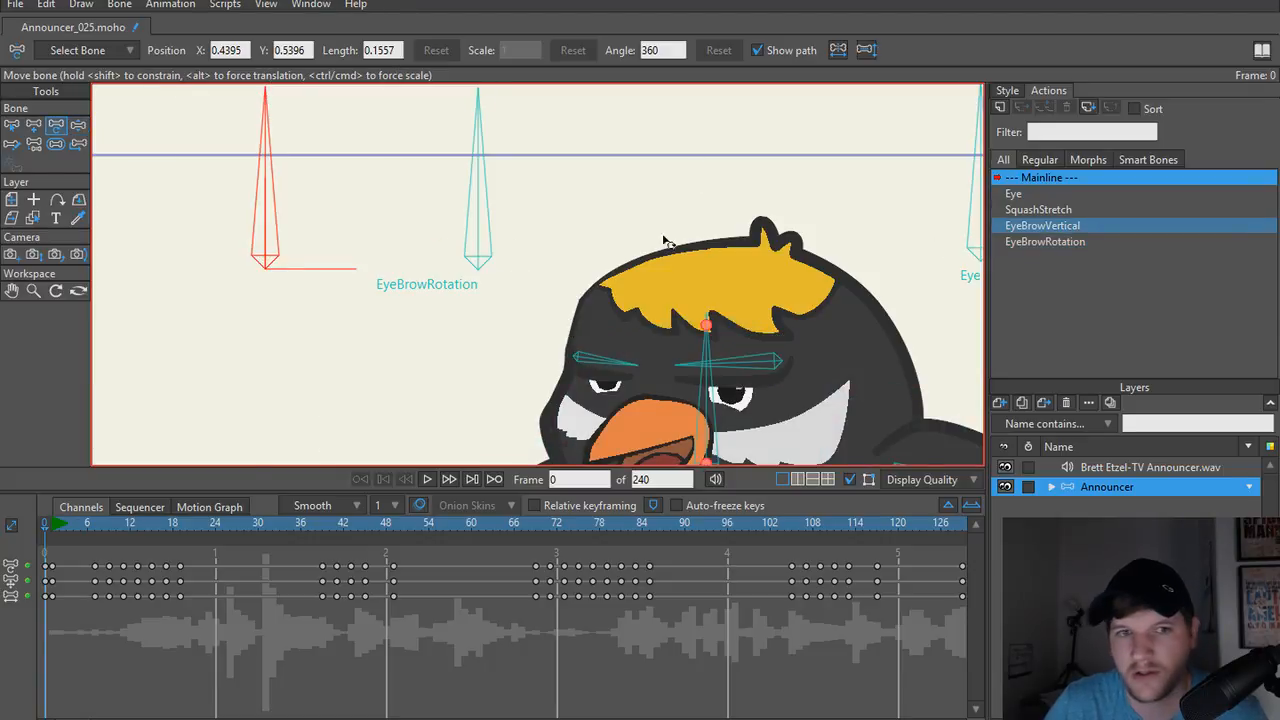
key(z)
drag(269, 217, 255, 189)
key(t)
key(z)
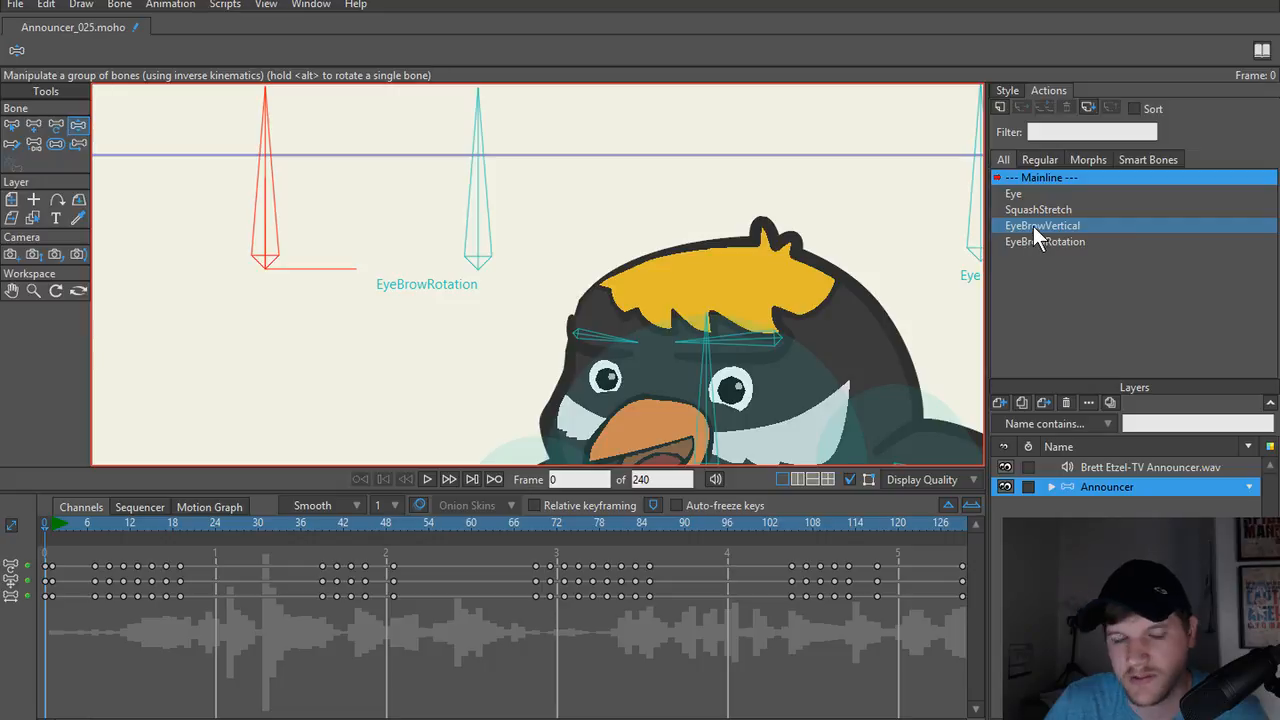
key(b)
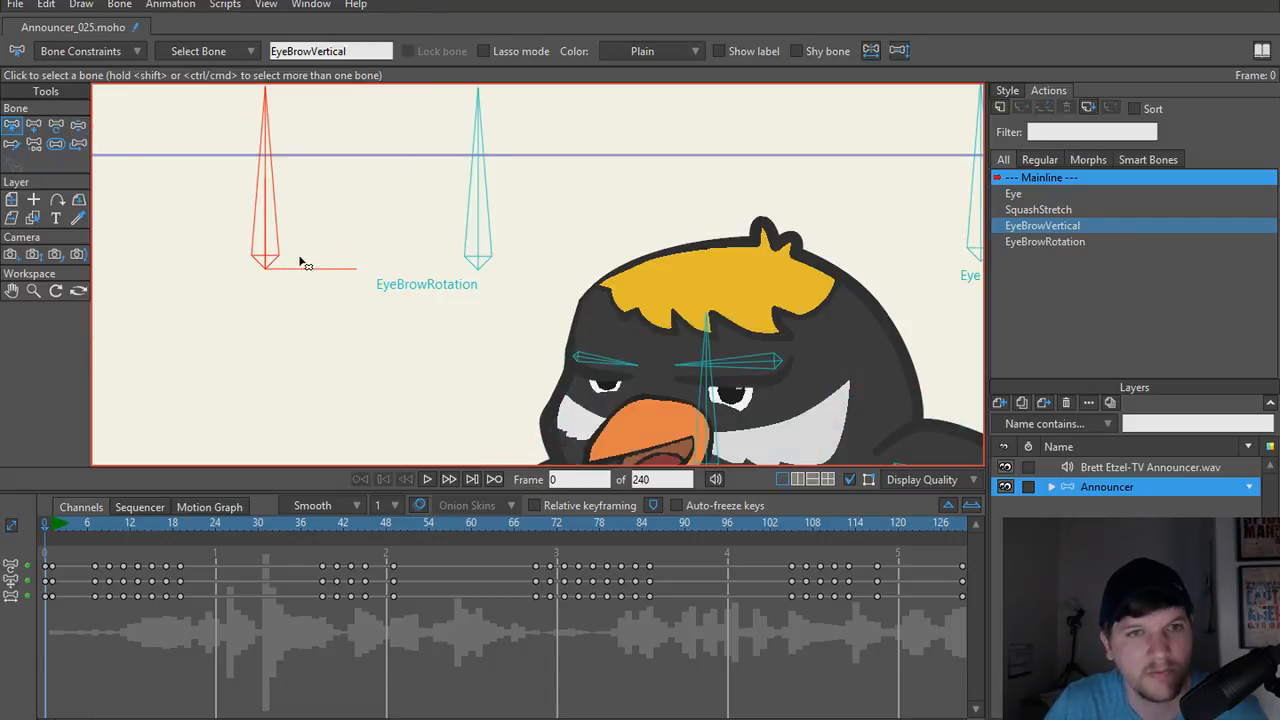
Open the EyeBrowVertical action at frame 1 and select the vector layer of the eyebrow nearest the control bones.
double_click(1068, 224)
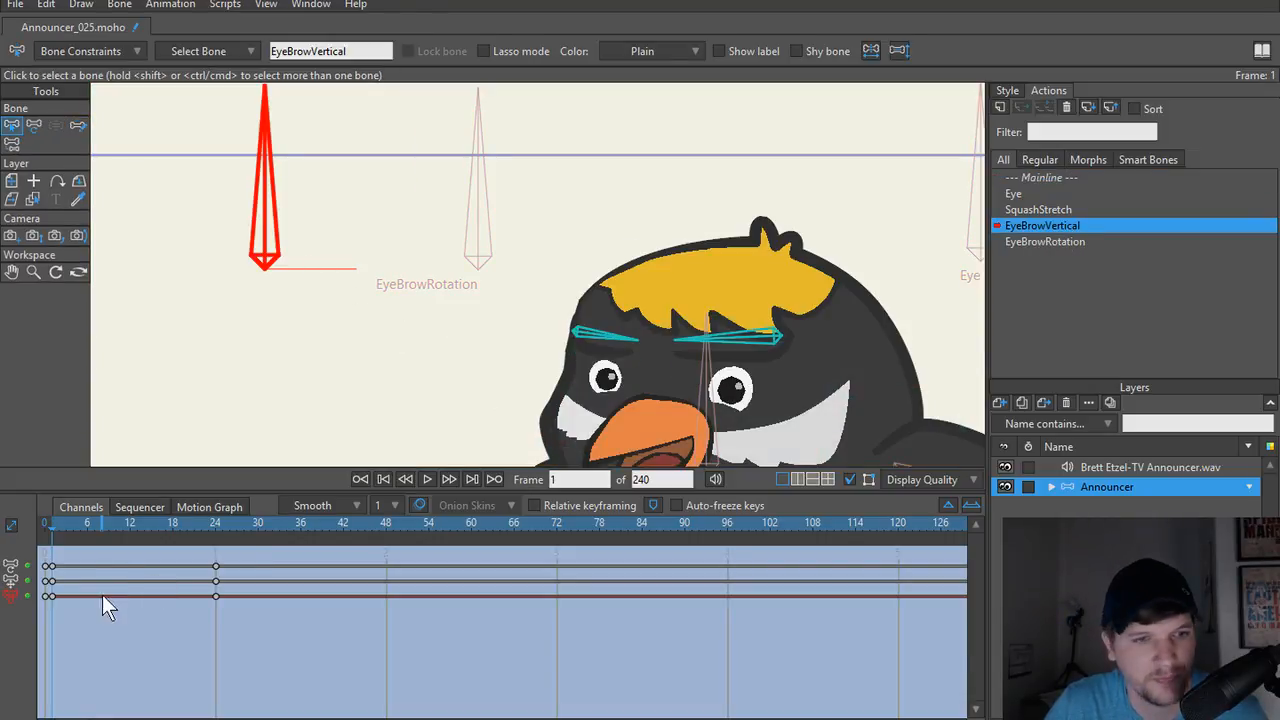
scroll(437, 357, up, 3)
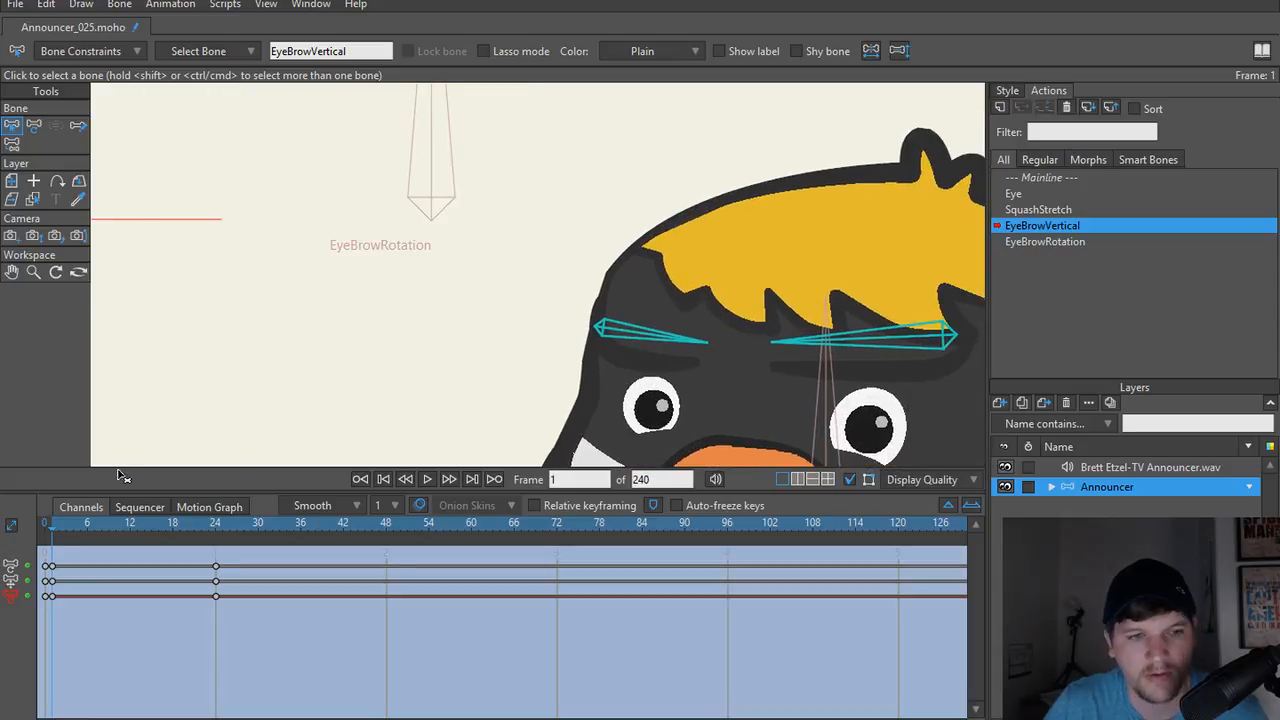
mouse_move(51, 530)
mouse_down()
mouse_move(180, 535)
mouse_move(51, 534)
mouse_up()
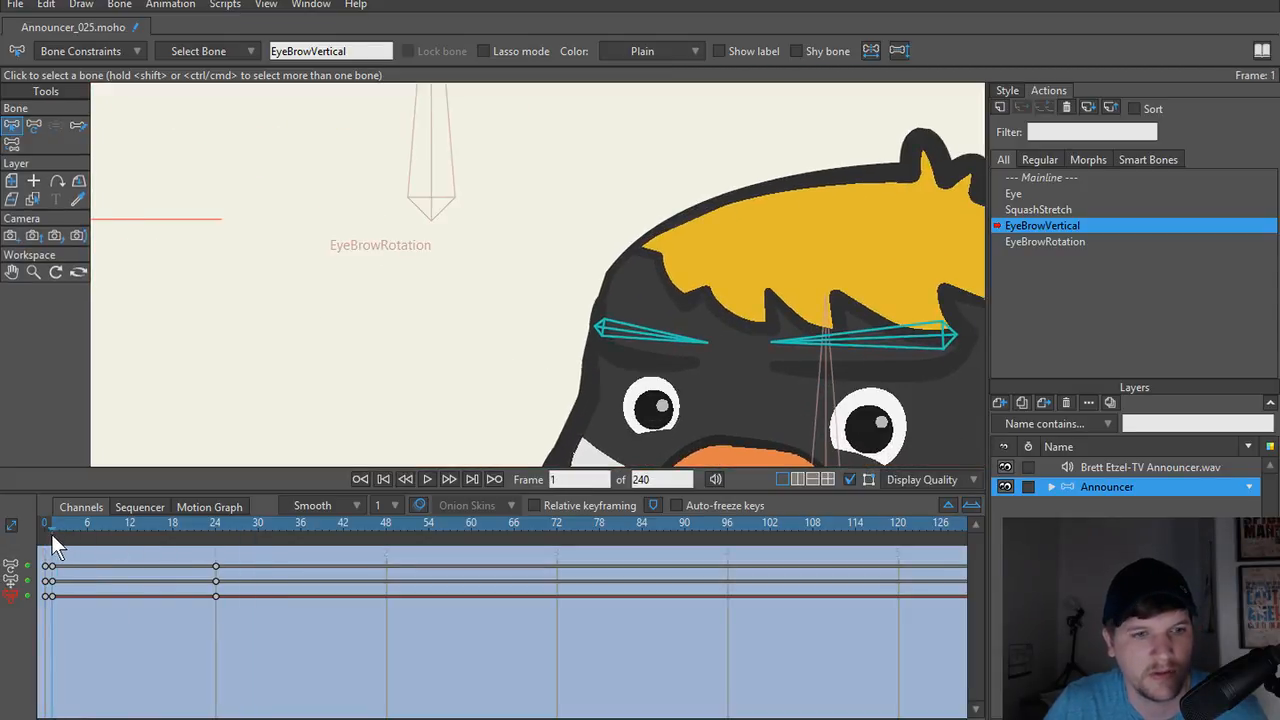
alt+right_click(614, 365)
scroll(614, 362, up, 2)
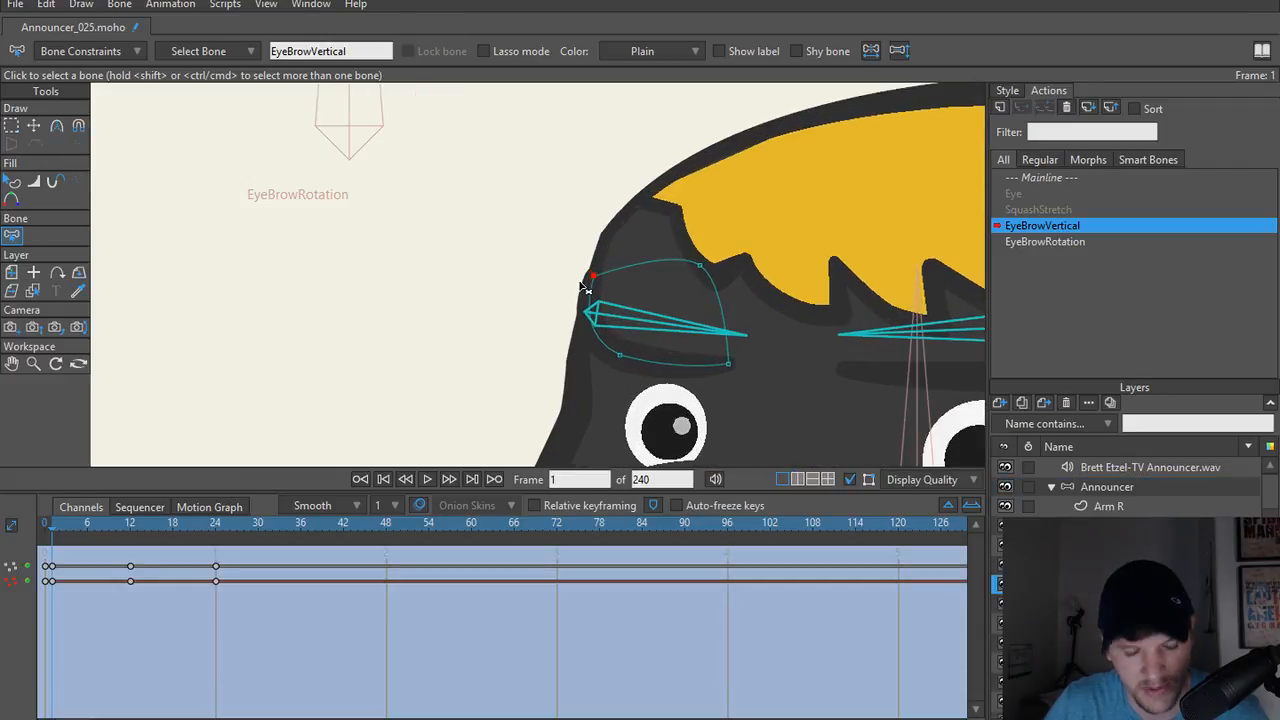
key(g)
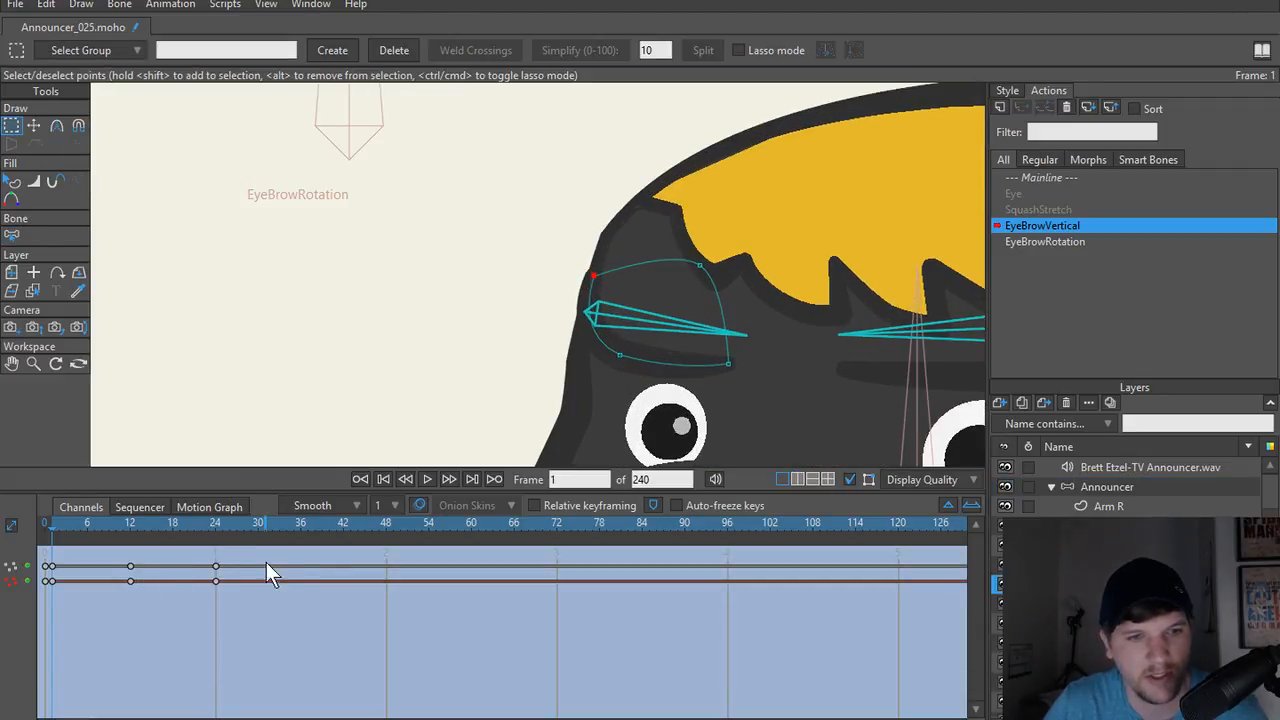
Try deleting the eyebrow's point keys at frame 1 of the EyeBrowVertical action, and undo the deletion.
drag(52, 585, 52, 585)
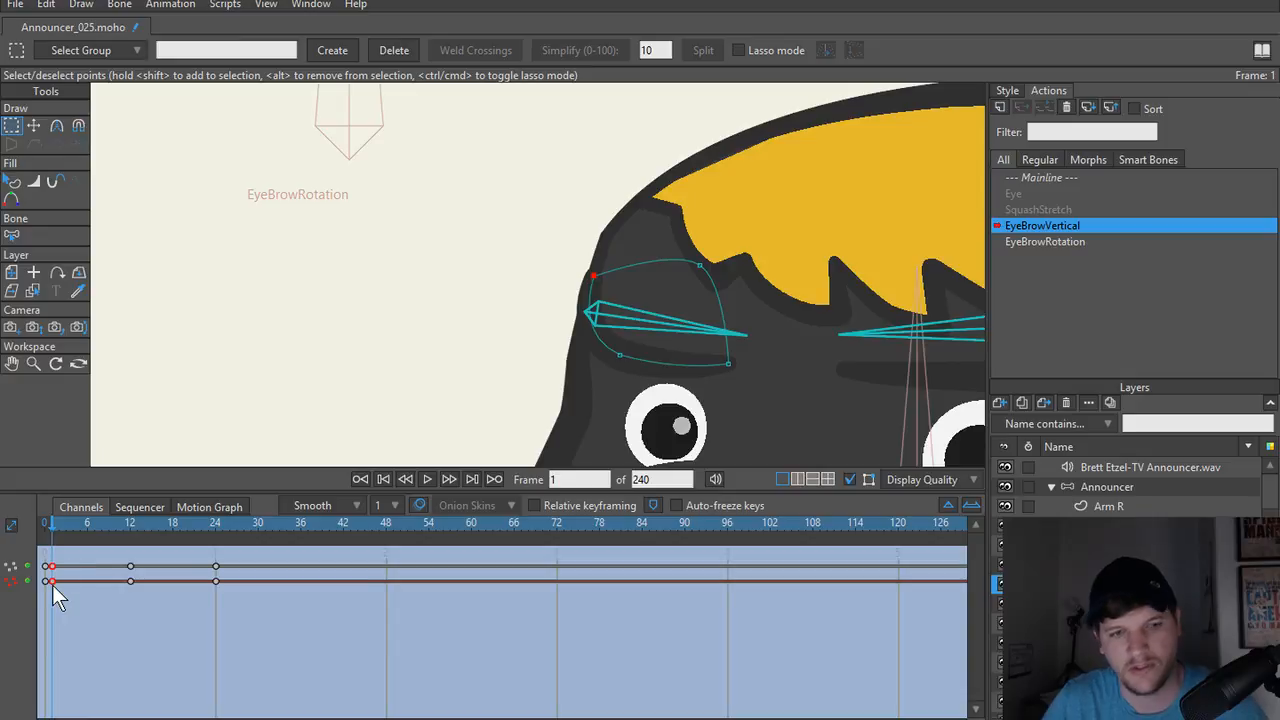
key(Delete)
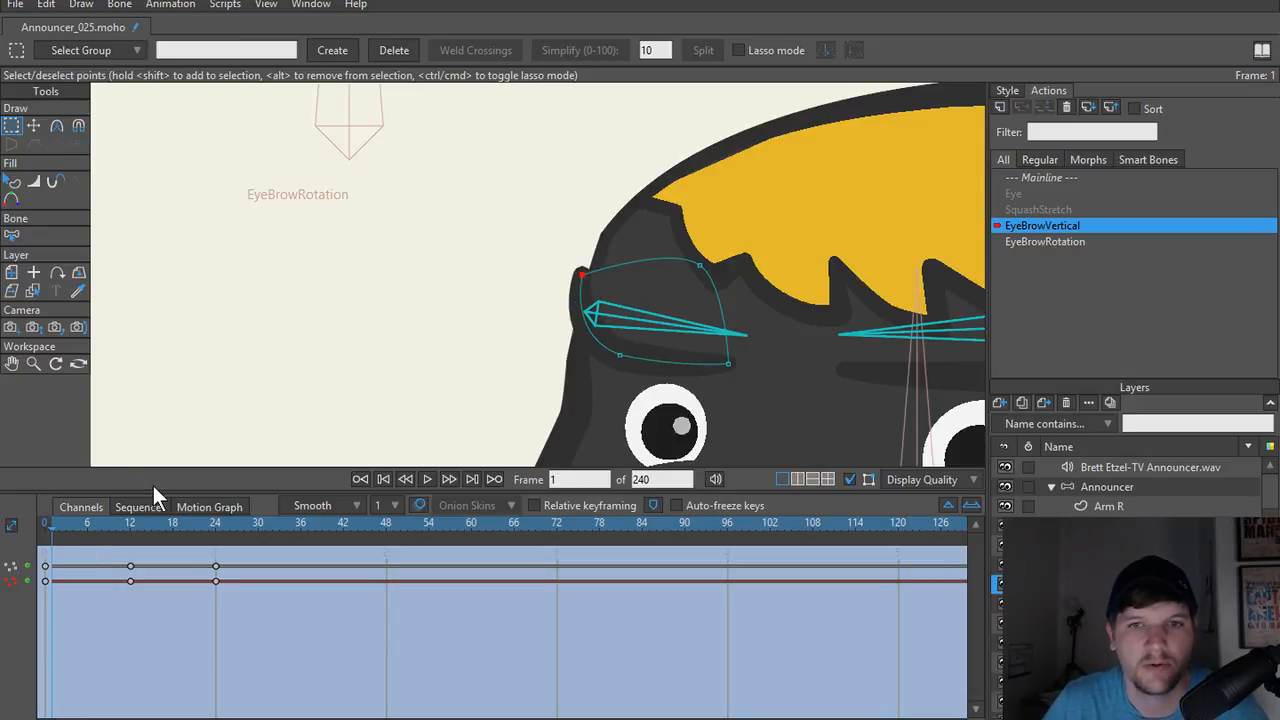
key(ctrl+z)
Return to the Mainline and test the raised eyebrows by manipulating the EyeBrowVertical bone.
scroll(166, 406, down, 3)
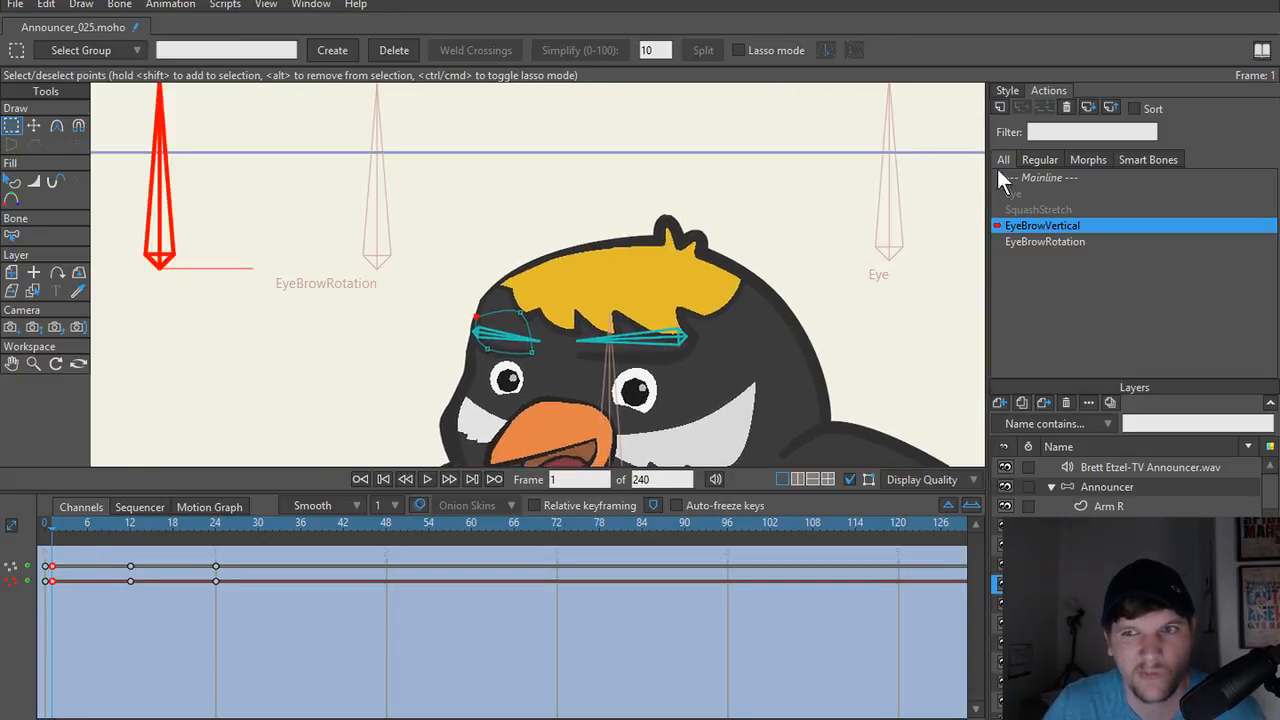
double_click(1040, 175)
scroll(285, 272, down, 4)
drag(309, 282, 358, 270)
scroll(375, 265, up, 5)
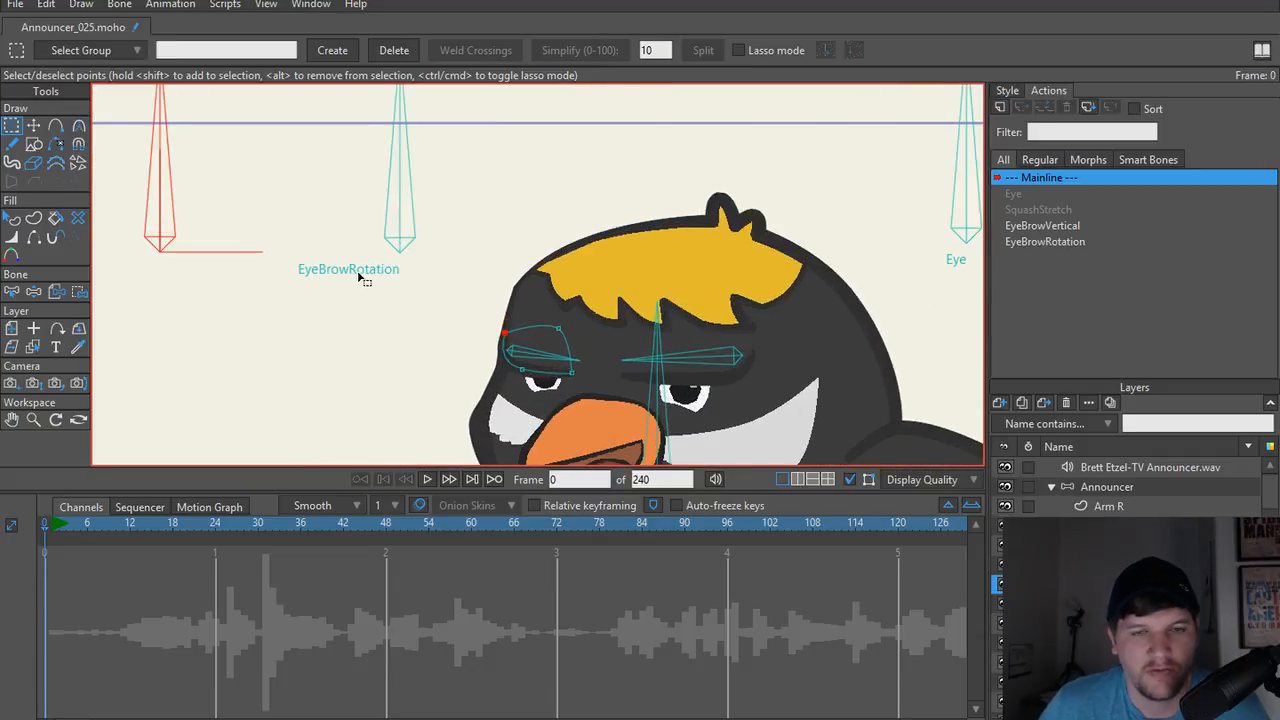
scroll(366, 263, down, 2)
key(z)
drag(186, 148, 163, 184)
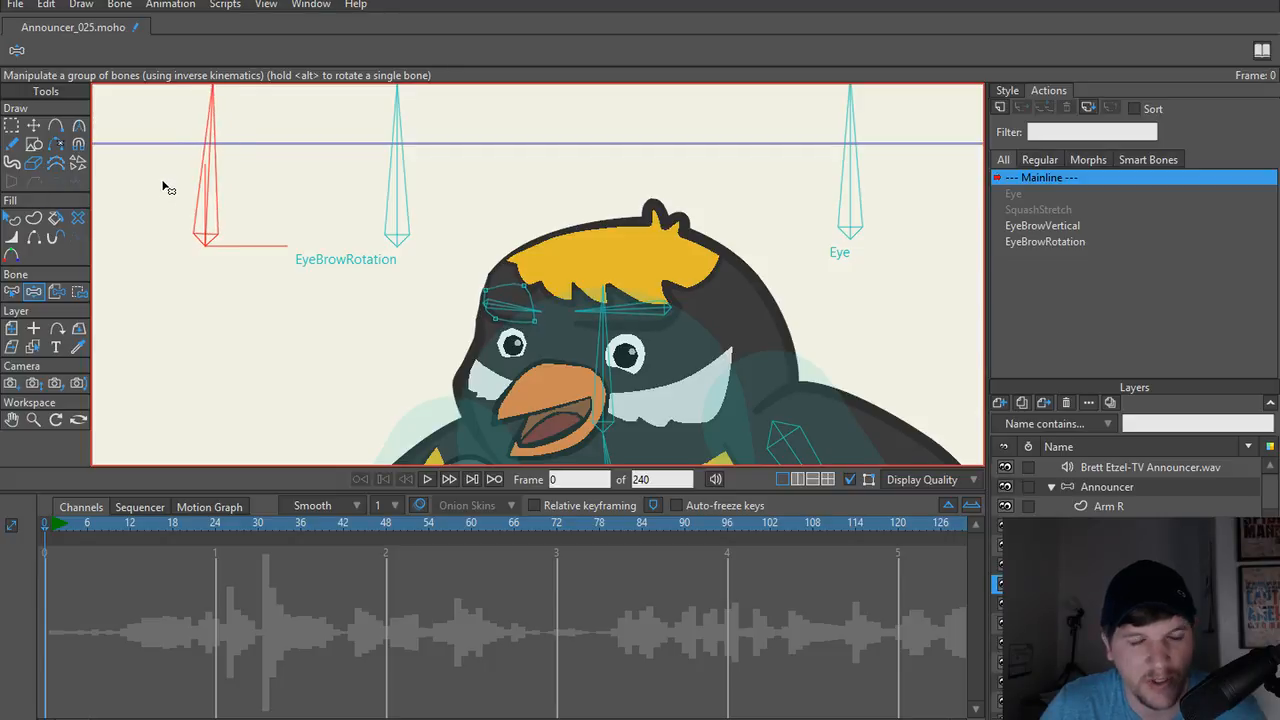
key(b)
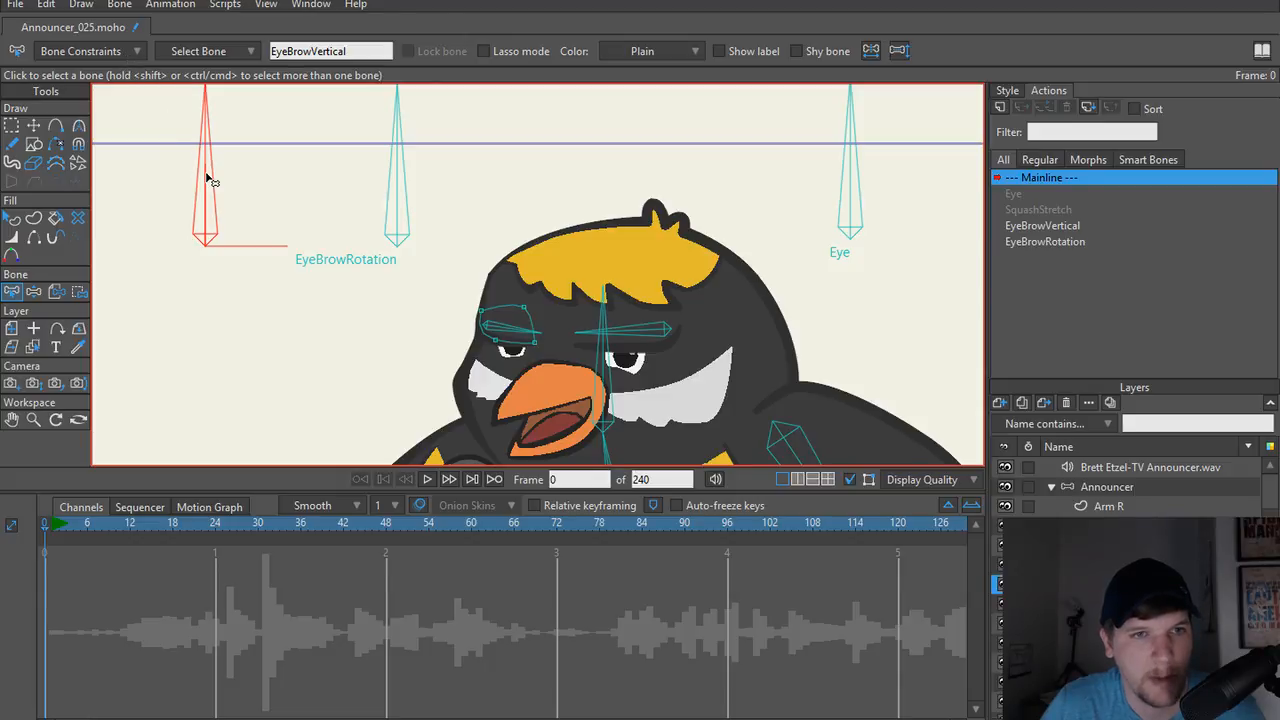
key(z)
drag(210, 181, 205, 175)
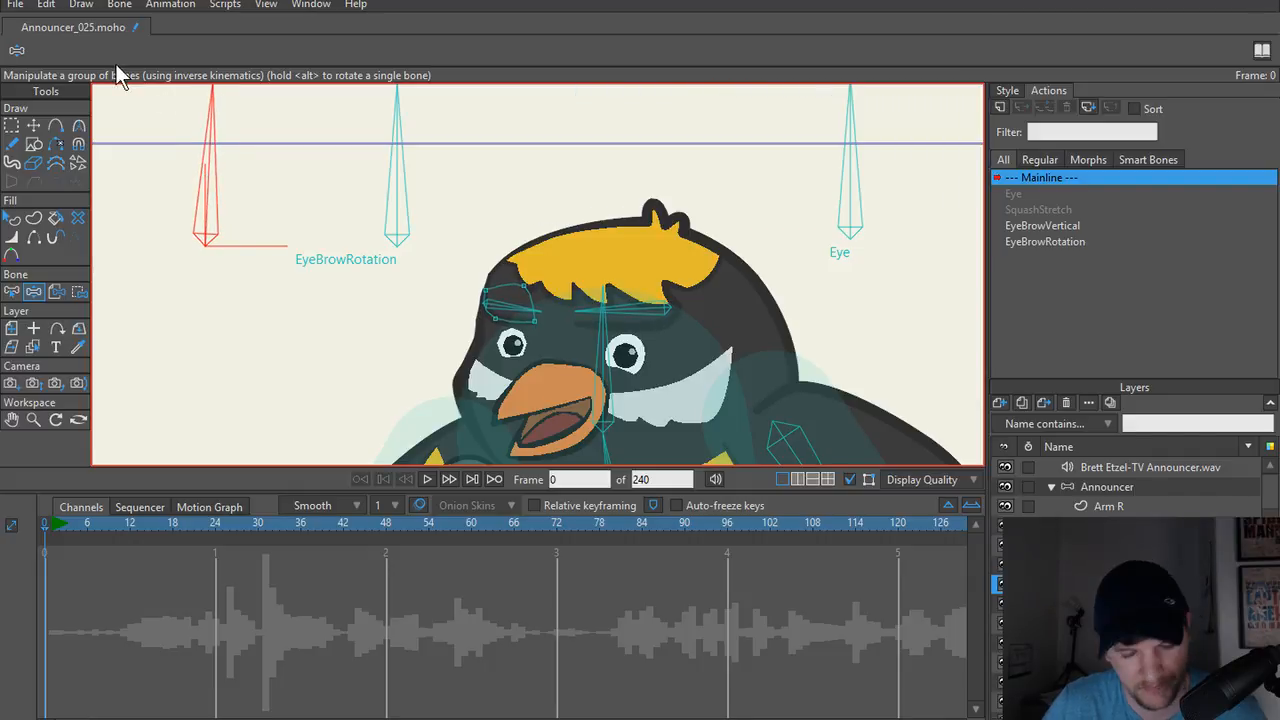
Try a minimum angle constraint of -85 degrees on the EyeBrowVertical bone, and restore it to -90.
key(b)
click(92, 51)
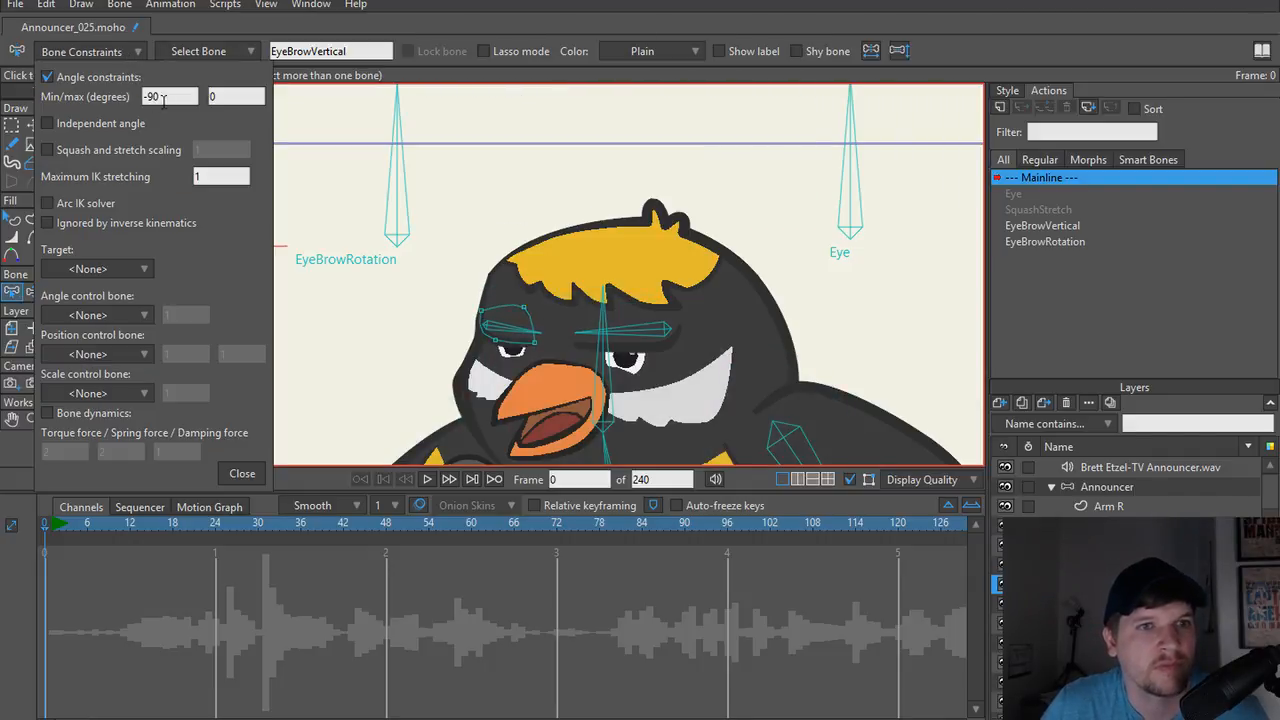
drag(316, 275, 510, 295)
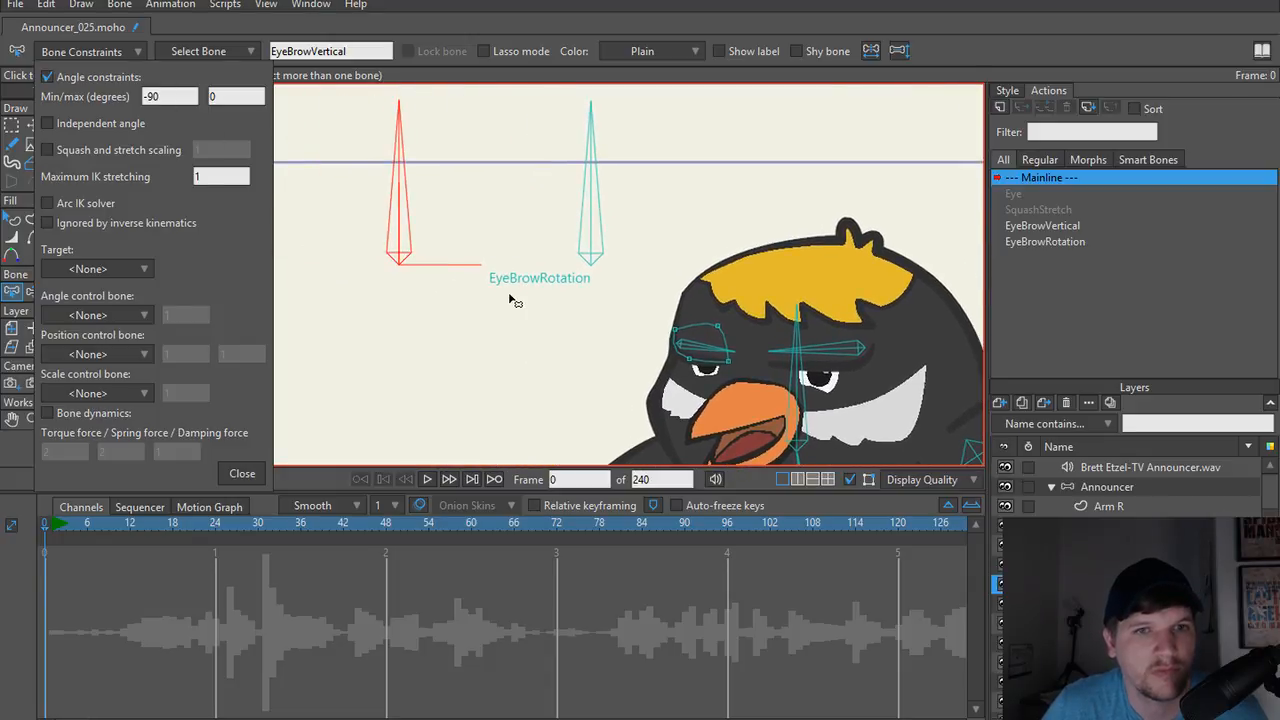
double_click(179, 97)
text(-85)
key(Return)
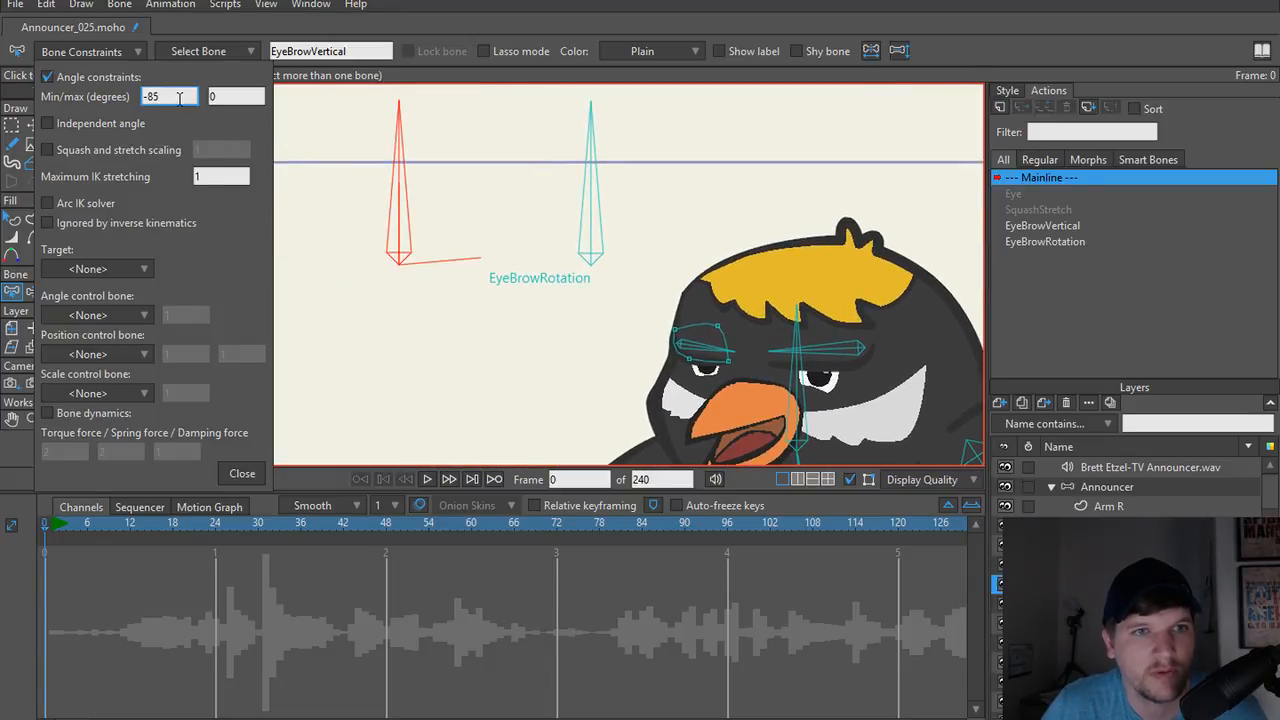
text(-90)
key(Return)
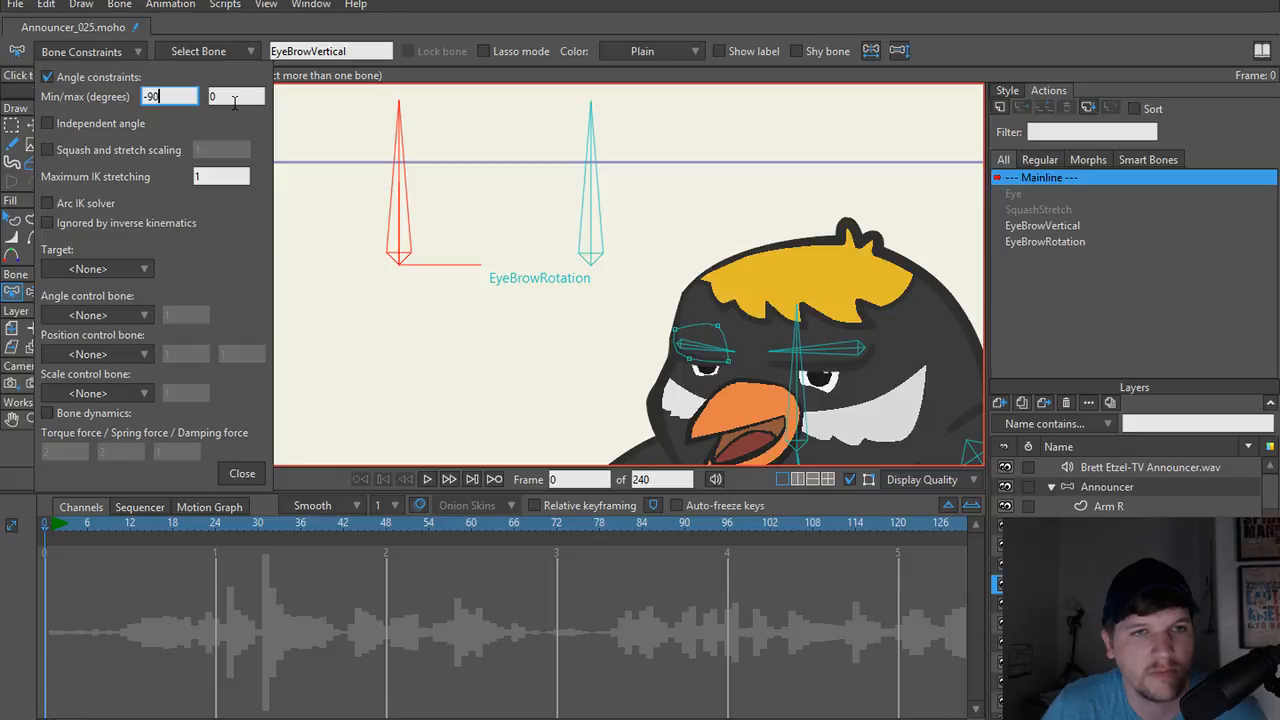
Set the EyeBrowVertical bone's maximum angle constraint to -5 degrees and close its constraint settings.
double_click(234, 97)
text(-5)
click(242, 473)
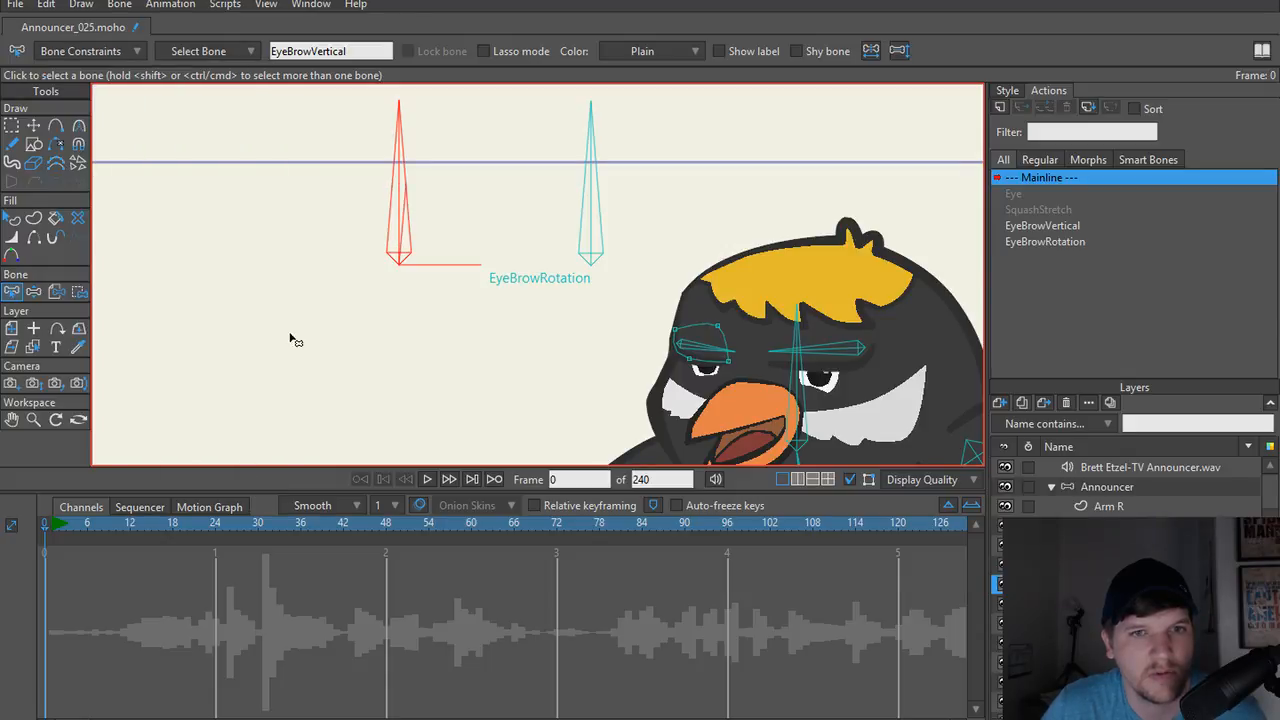
Test the newly constrained EyeBrowVertical bone by manipulating it and checking the eyebrow movement.
key(z)
mouse_move(394, 194)
mouse_down()
mouse_move(445, 203)
mouse_move(378, 179)
mouse_up()
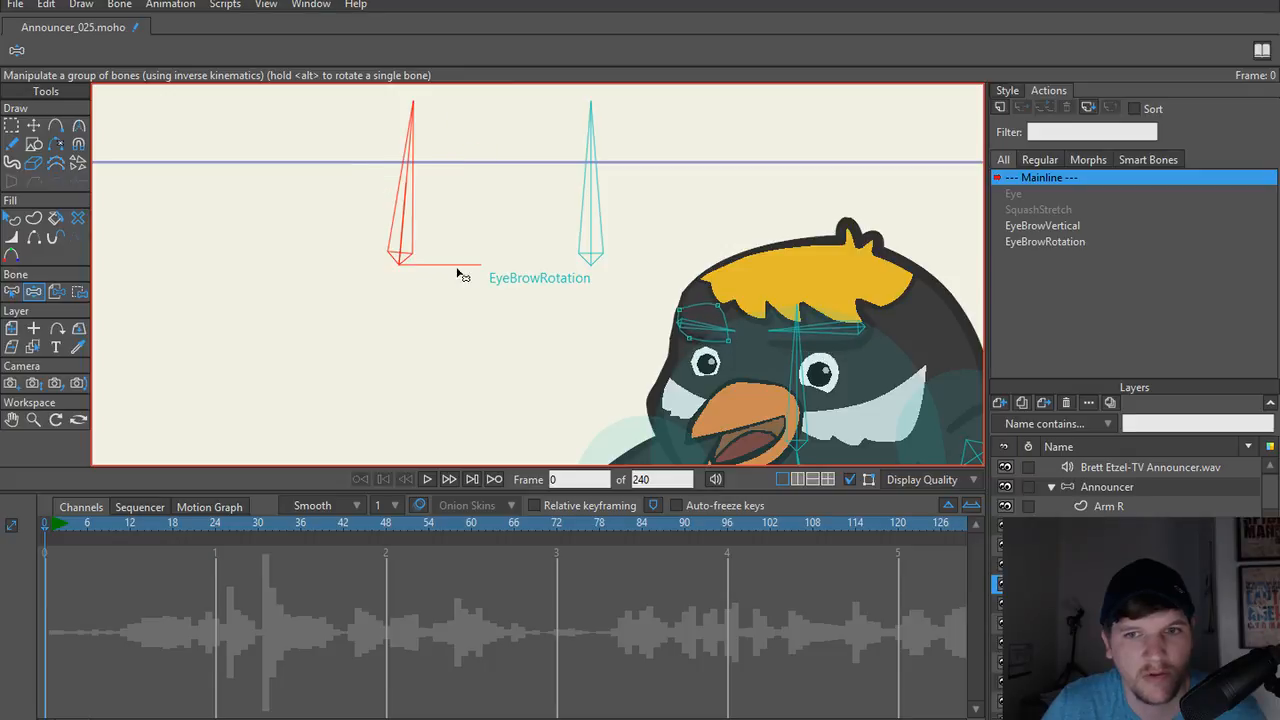
drag(441, 273, 332, 263)
drag(307, 168, 115, 143)
drag(483, 200, 383, 235)
key(t)
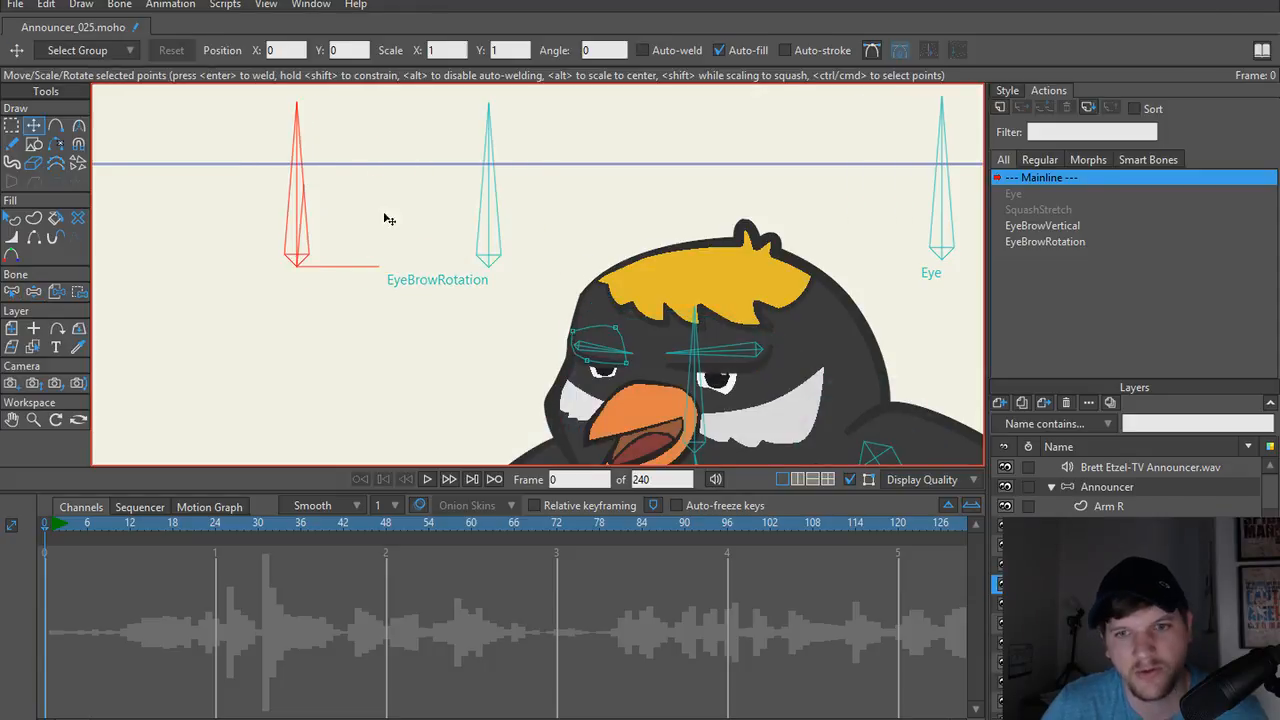
Save the project as a new version named Announcer_026.
scroll(337, 294, down, 1)
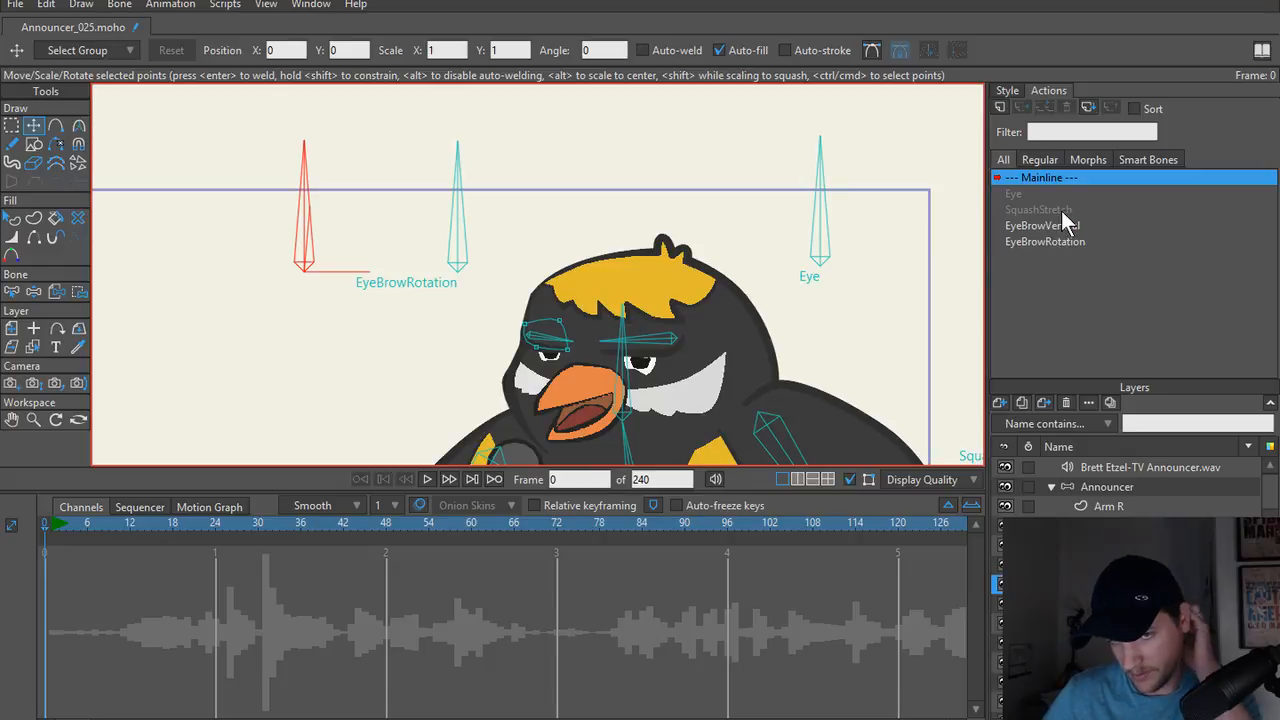
scroll(751, 277, down, 1)
scroll(581, 258, down, 2)
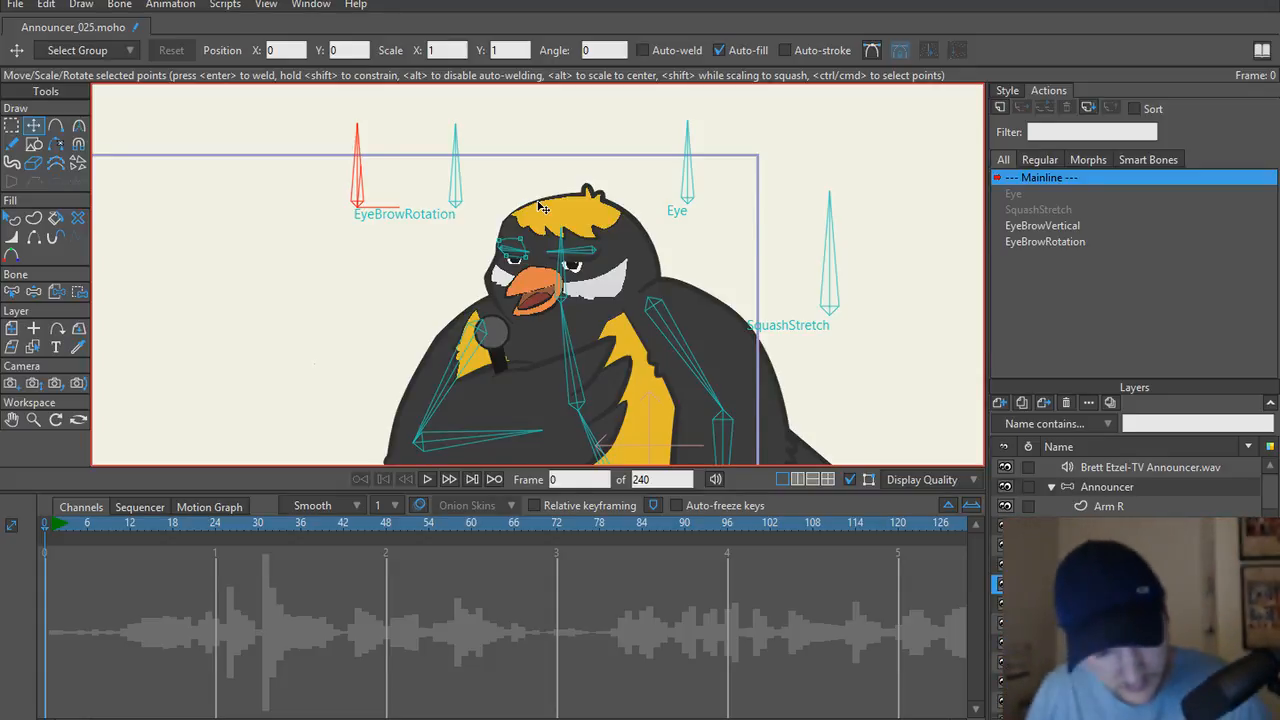
key(ctrl+shift+s)
click(258, 566)
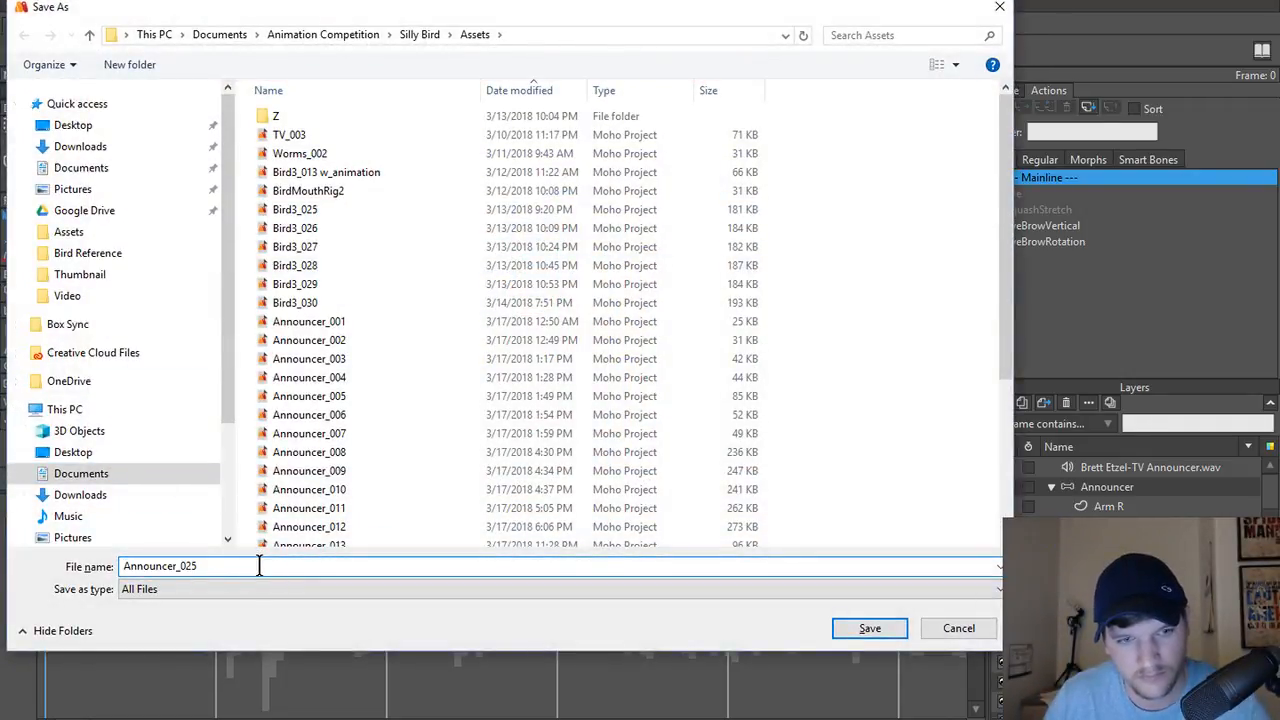
key(Return)
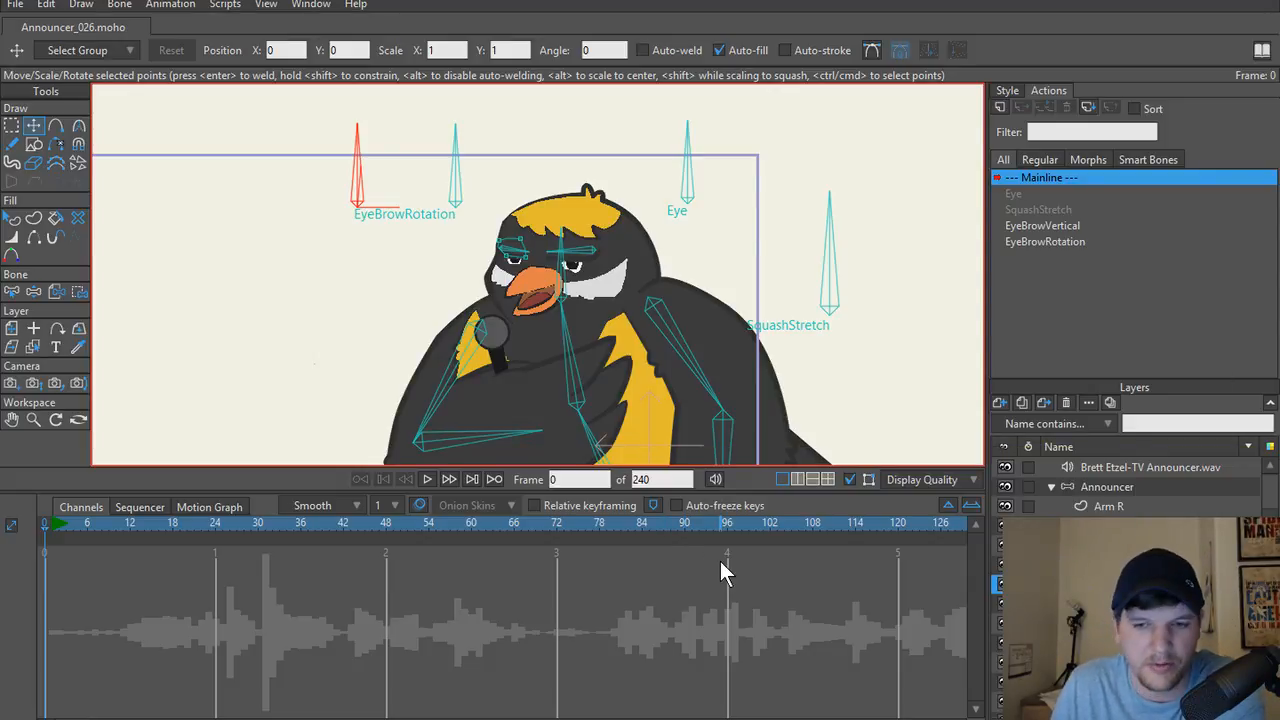
Close the "for the birds" image search window, check the feedback in the Moho Pros Facebook group, and return to Moho.
mouse_move(546, 719)
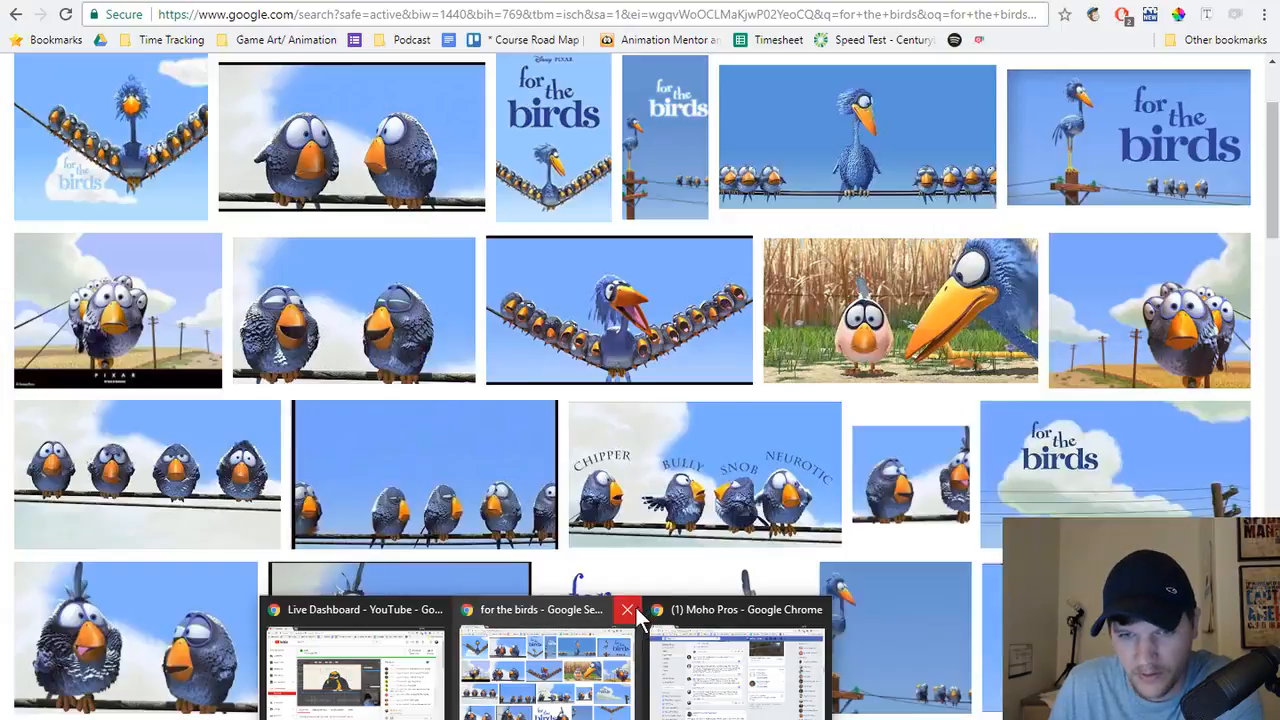
click(623, 609)
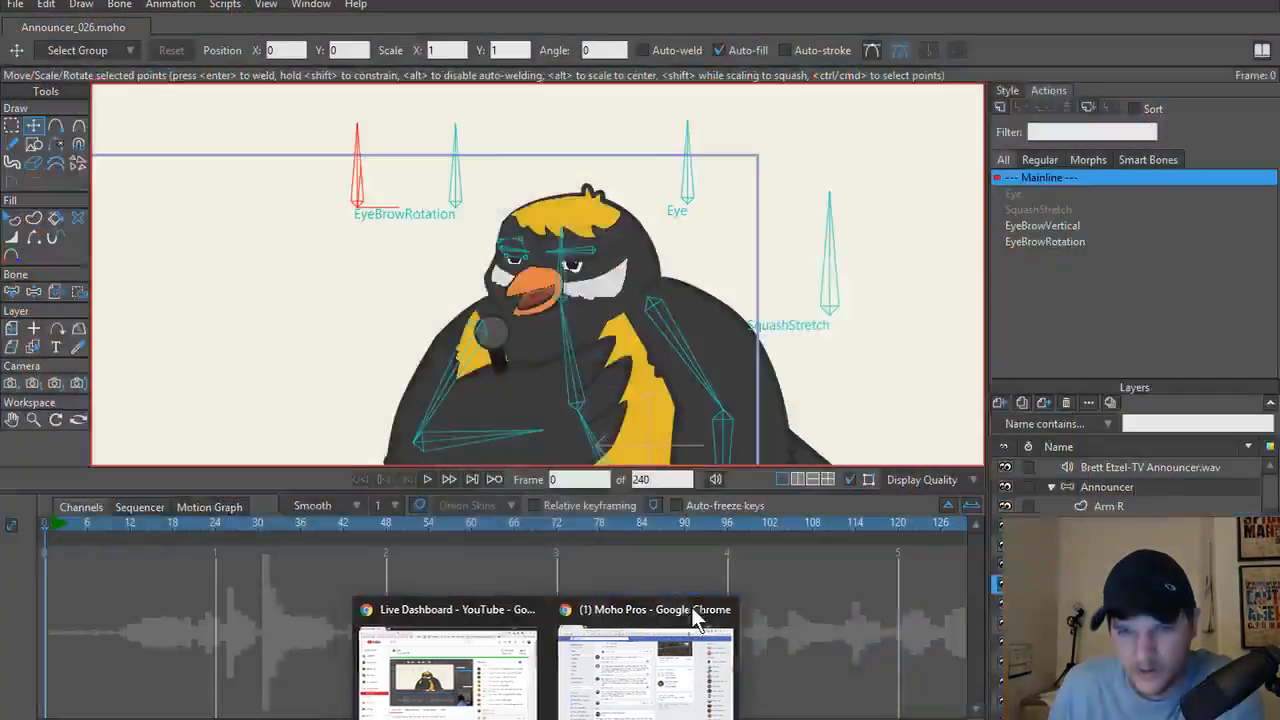
click(691, 610)
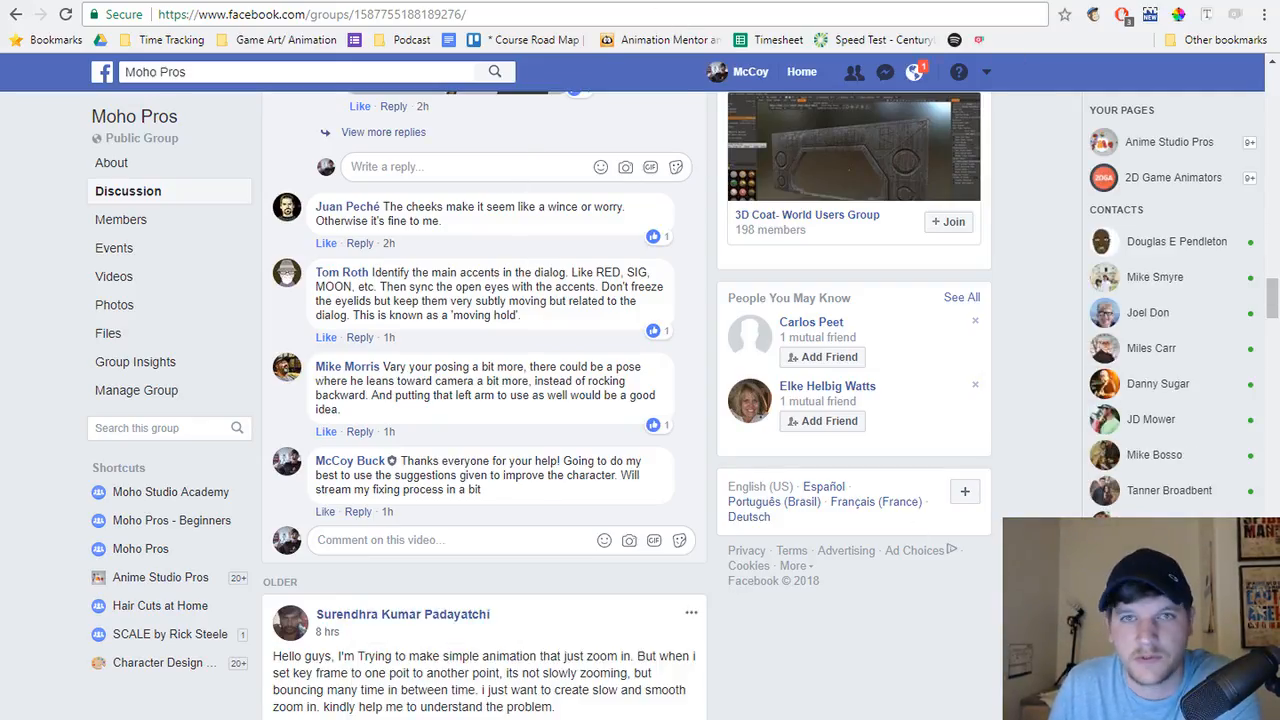
click(1178, 0)
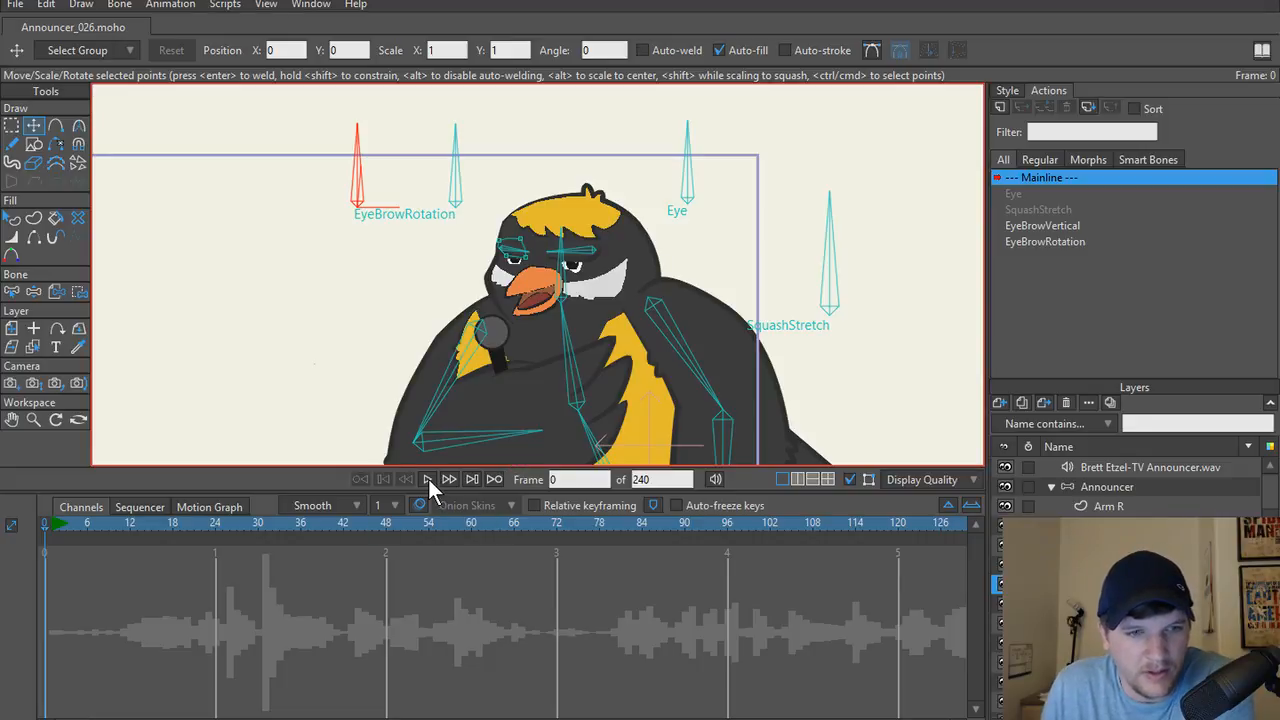
Select the Announcer bone layer and collapse its group in the layer list.
drag(391, 323, 446, 336)
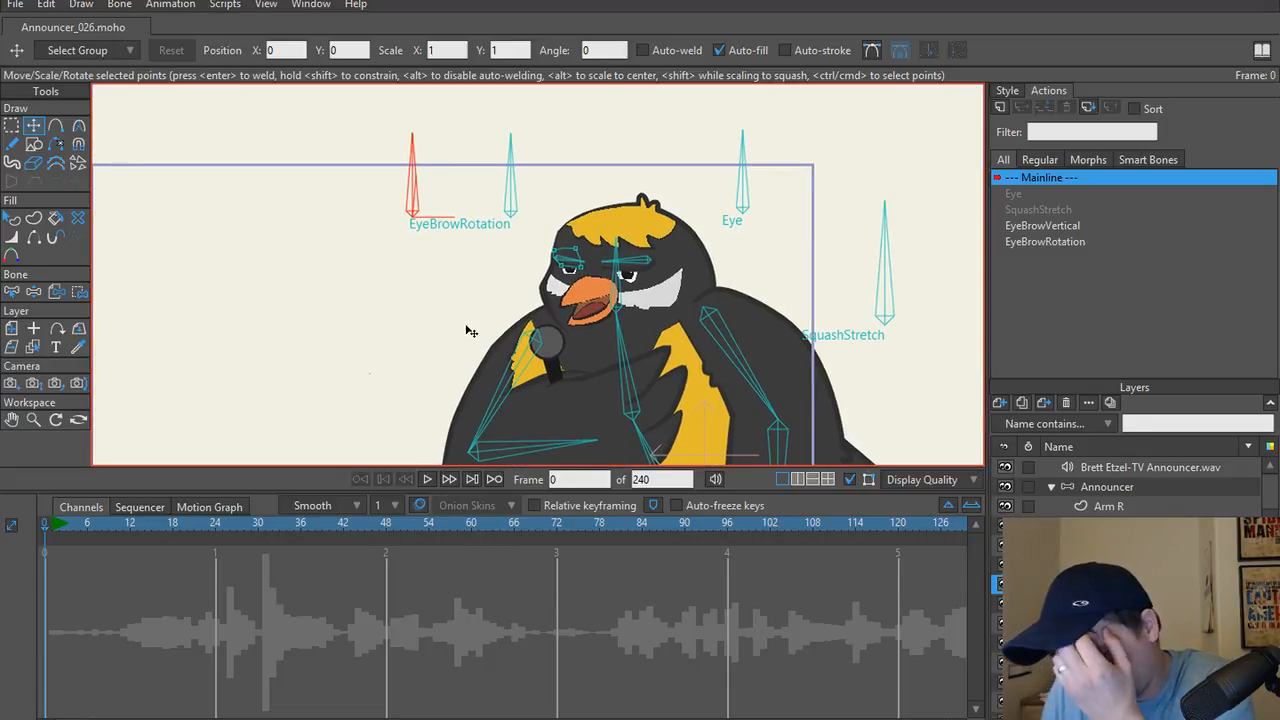
click(1145, 490)
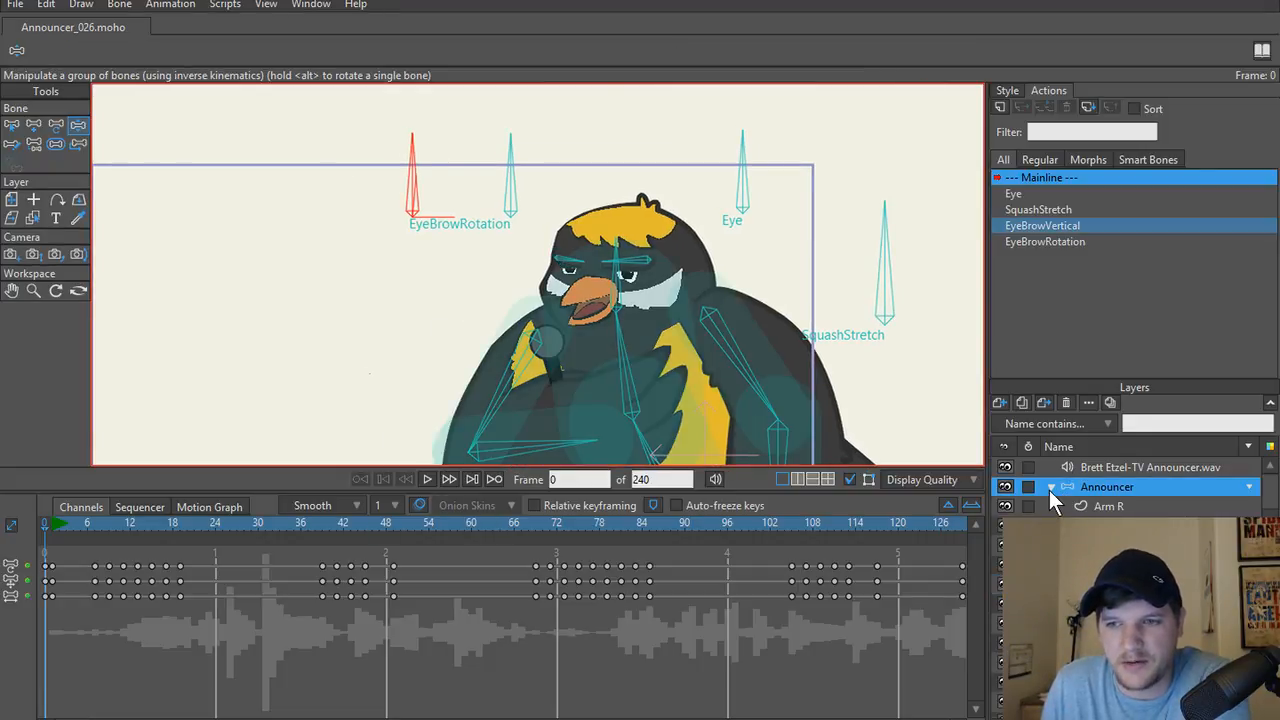
click(1051, 488)
scroll(562, 445, down, 1)
scroll(475, 385, up, 2)
scroll(475, 384, down, 1)
drag(475, 384, 372, 382)
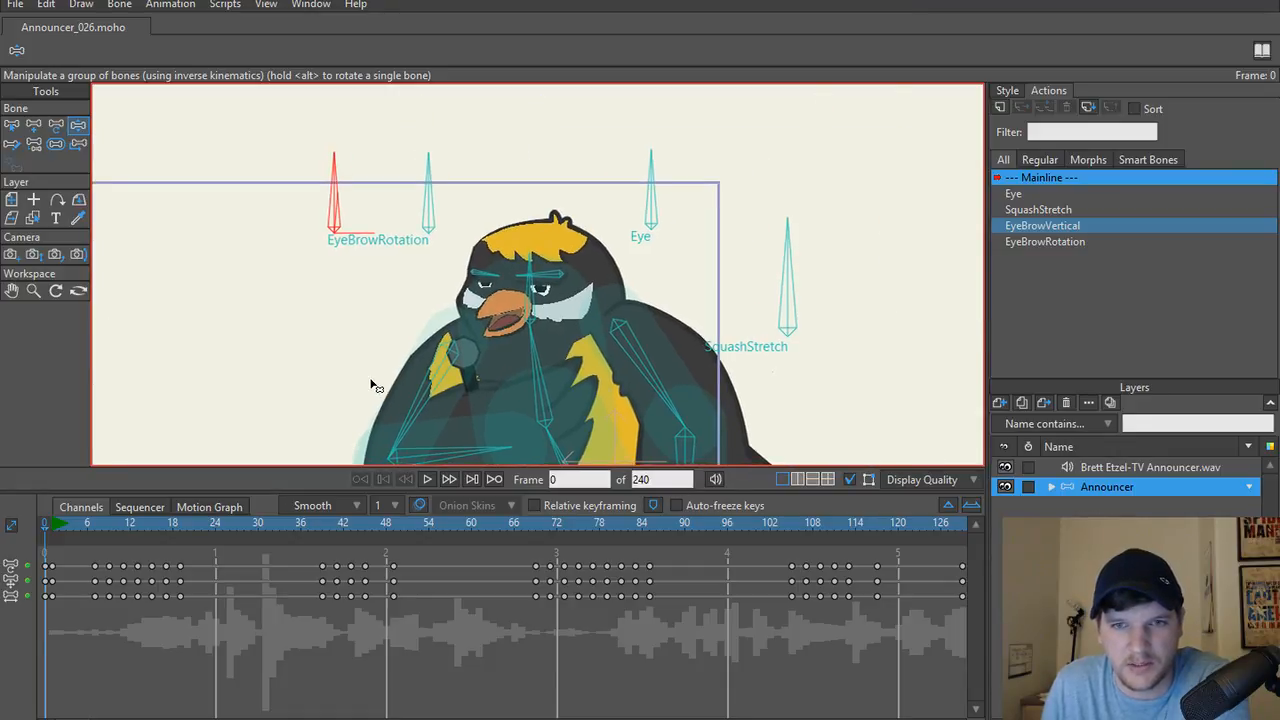
scroll(392, 387, up, 1)
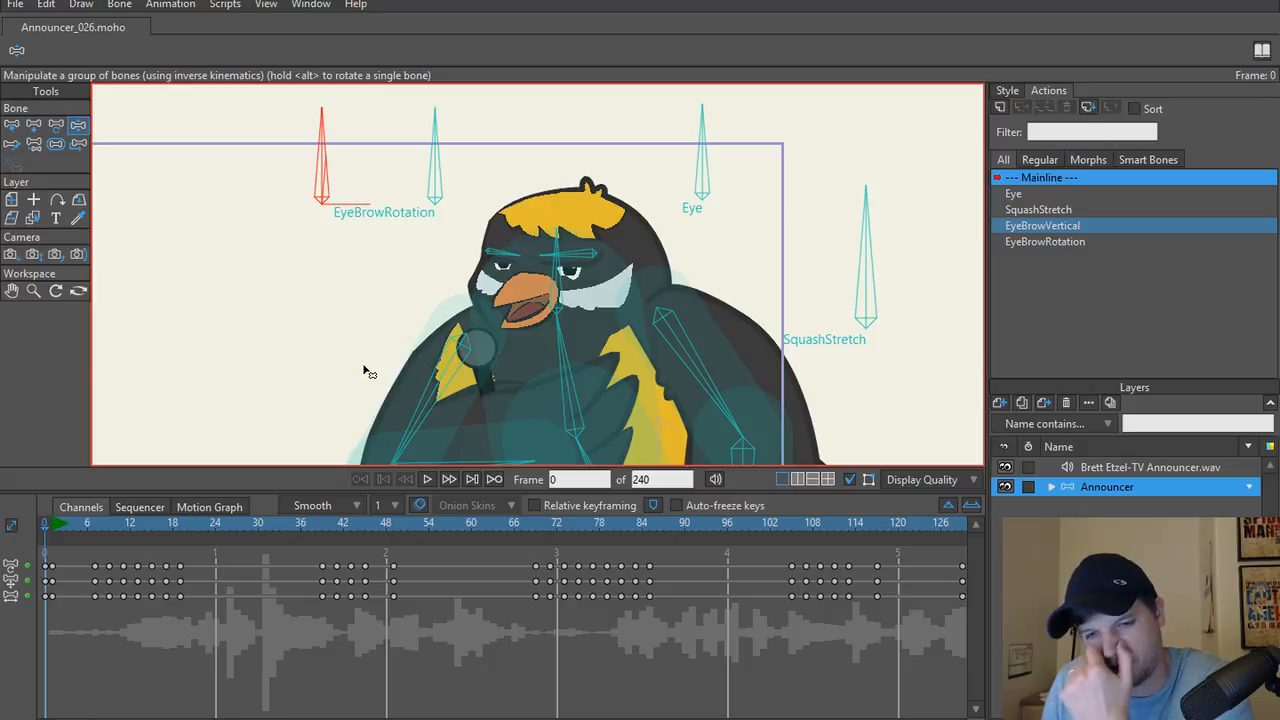
Play the animation twice to review the current eyebrow motion, and rewind to frame 0.
click(426, 480)
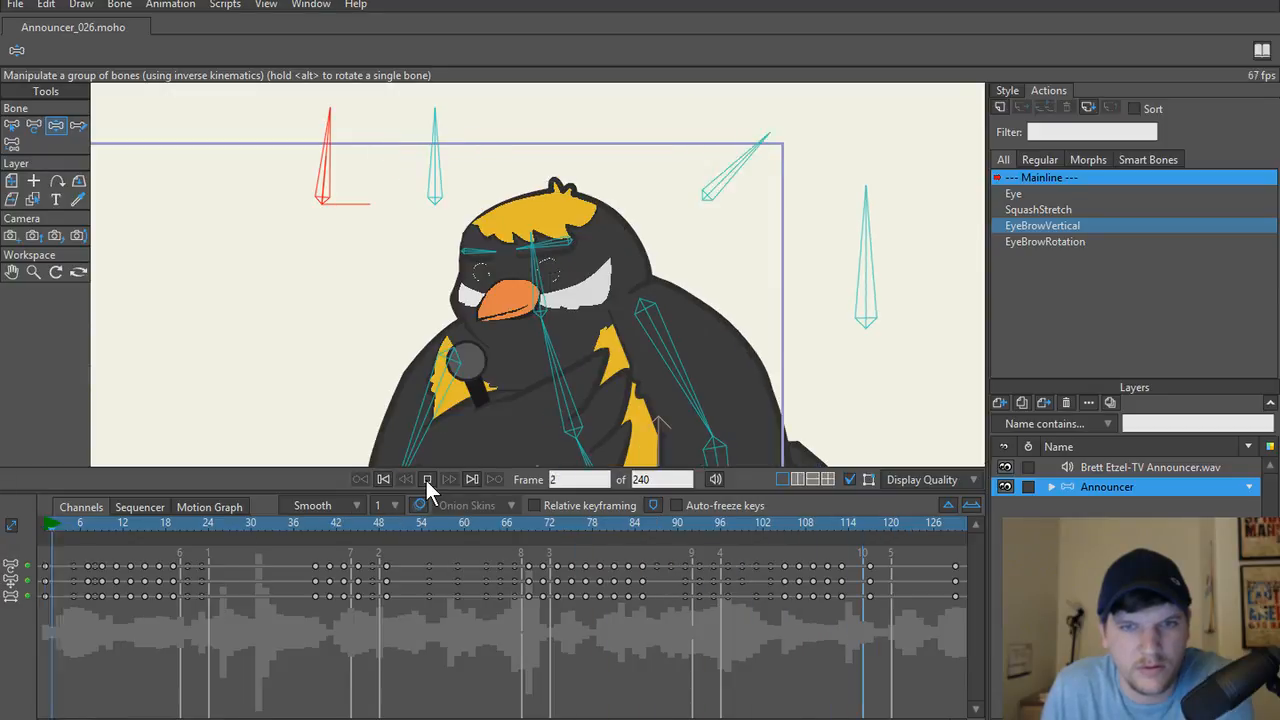
click(426, 480)
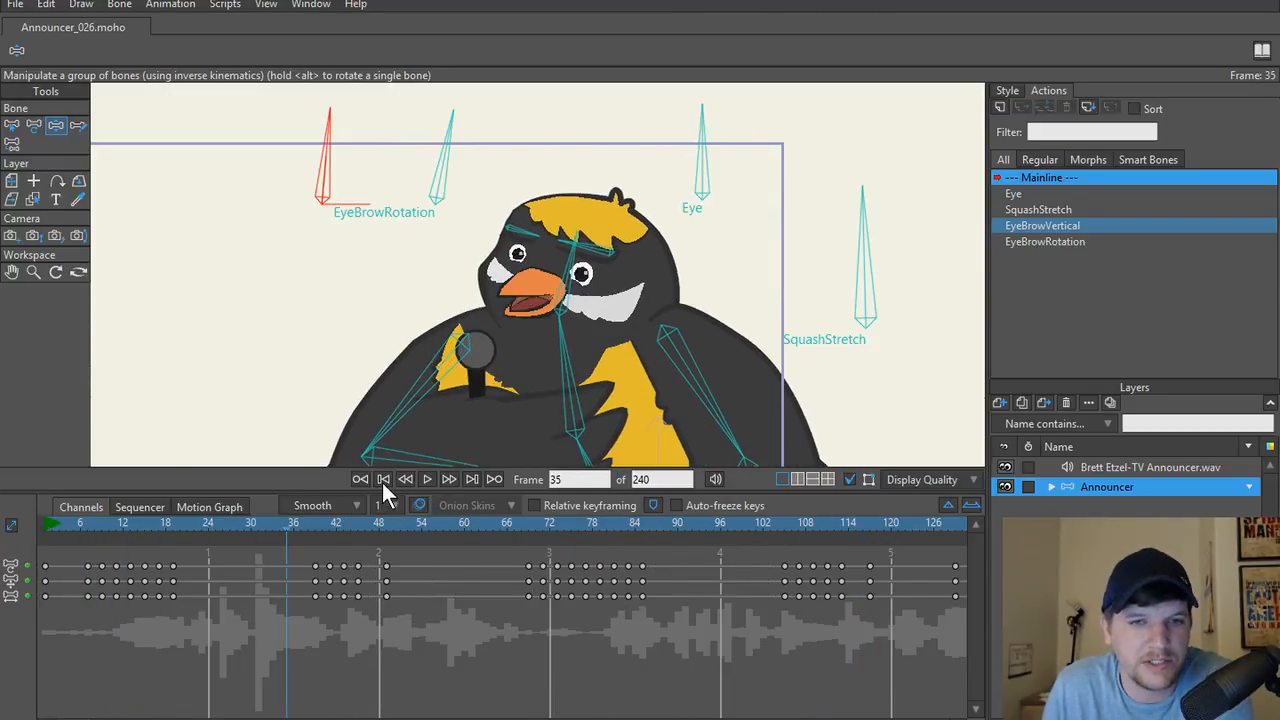
click(384, 478)
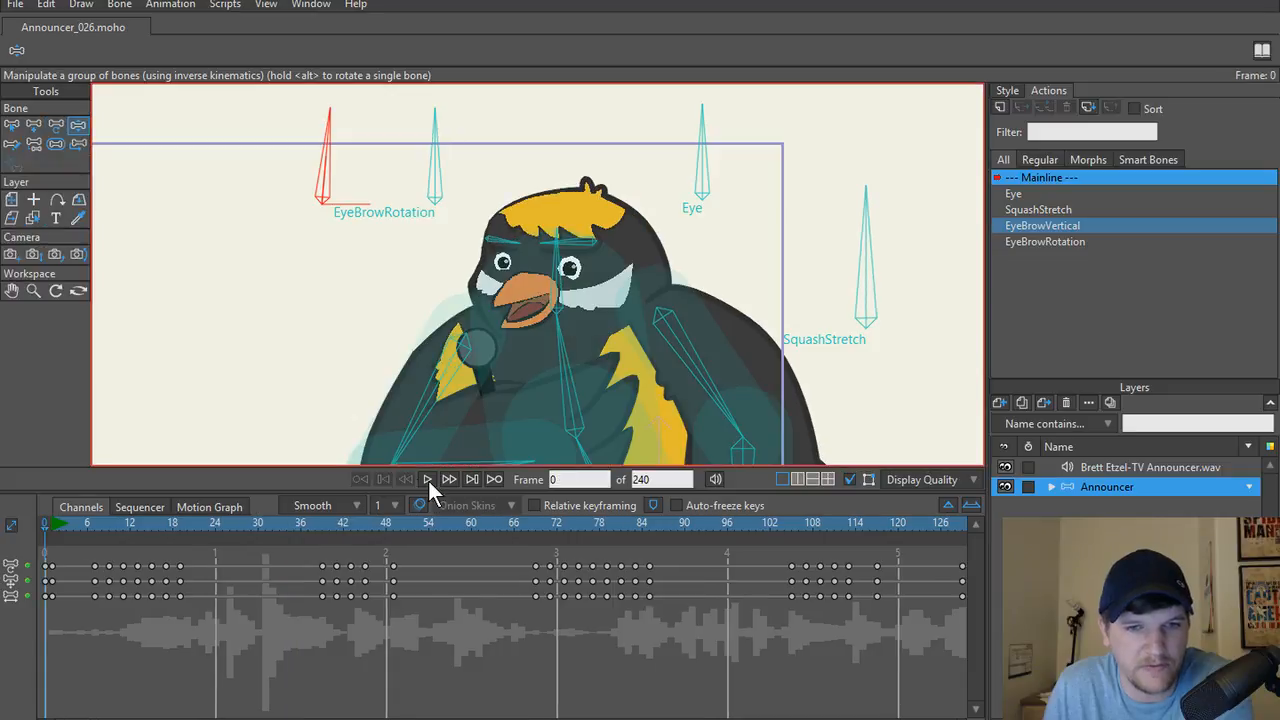
click(427, 478)
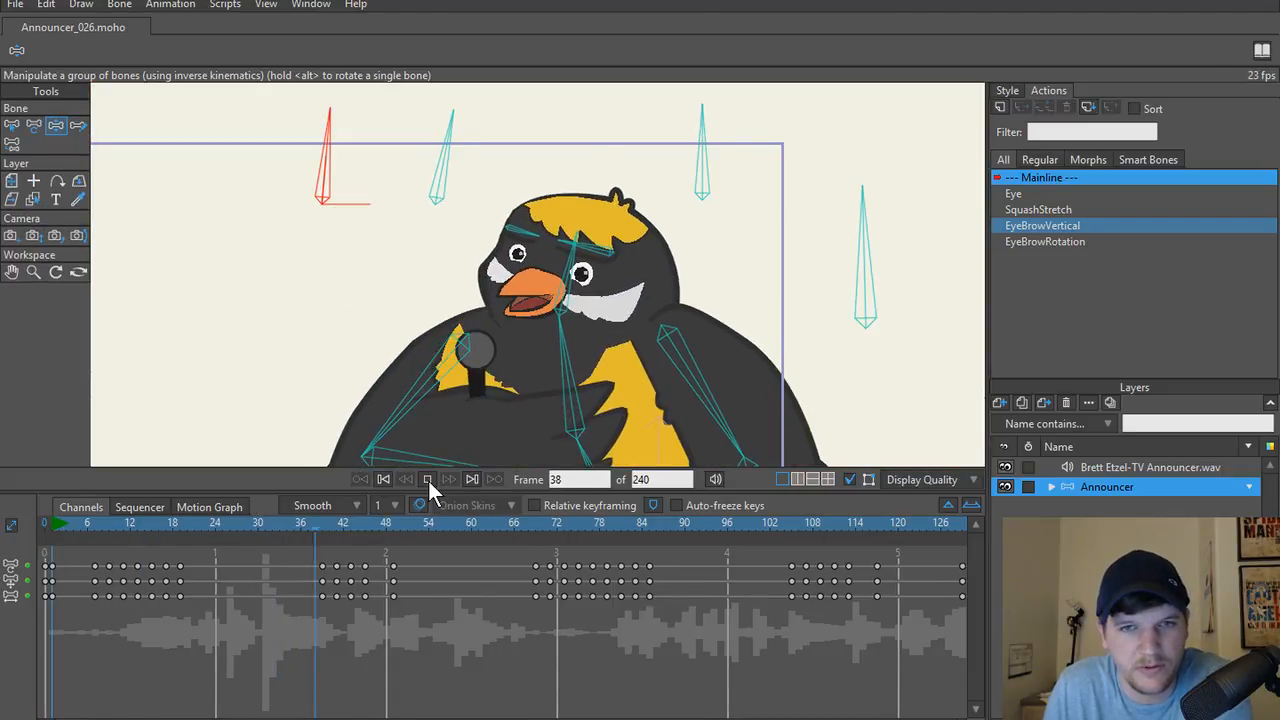
click(425, 481)
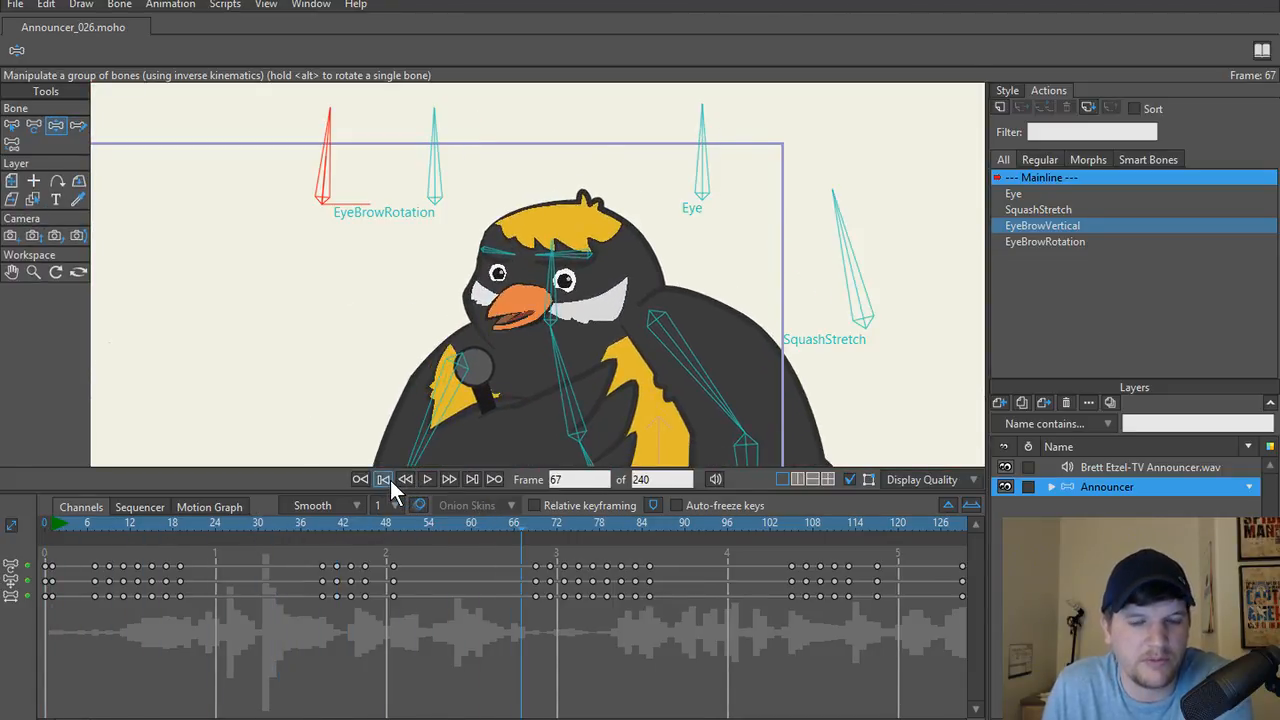
click(383, 479)
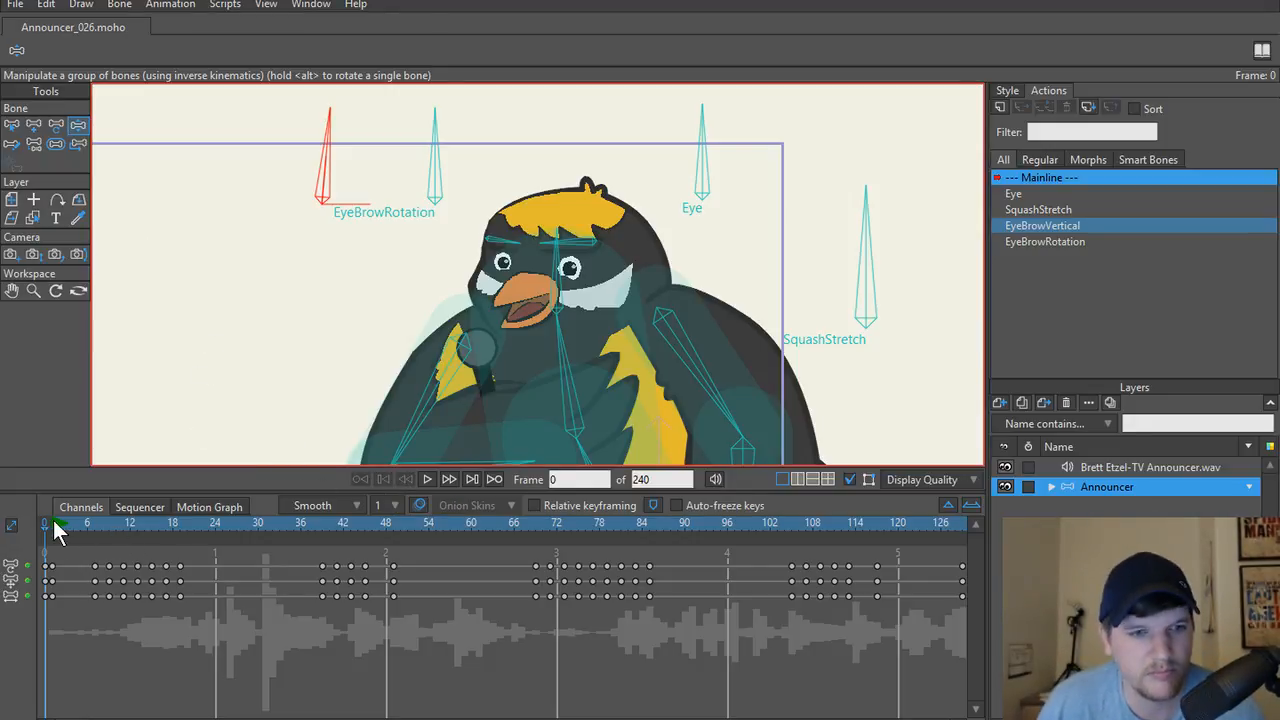
Go to frame 7 and render a preview of the bird's face there.
drag(55, 530, 96, 532)
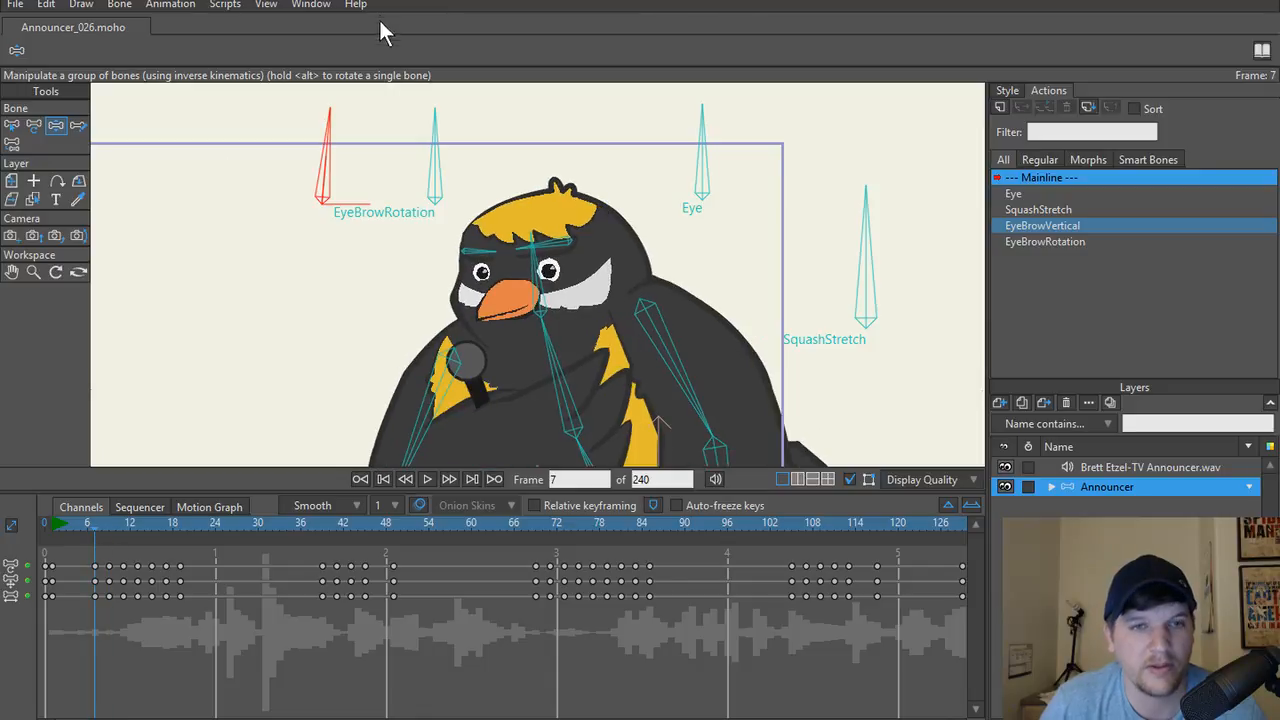
drag(378, 399, 382, 421)
scroll(390, 410, up, 4)
key(ctrl+r)
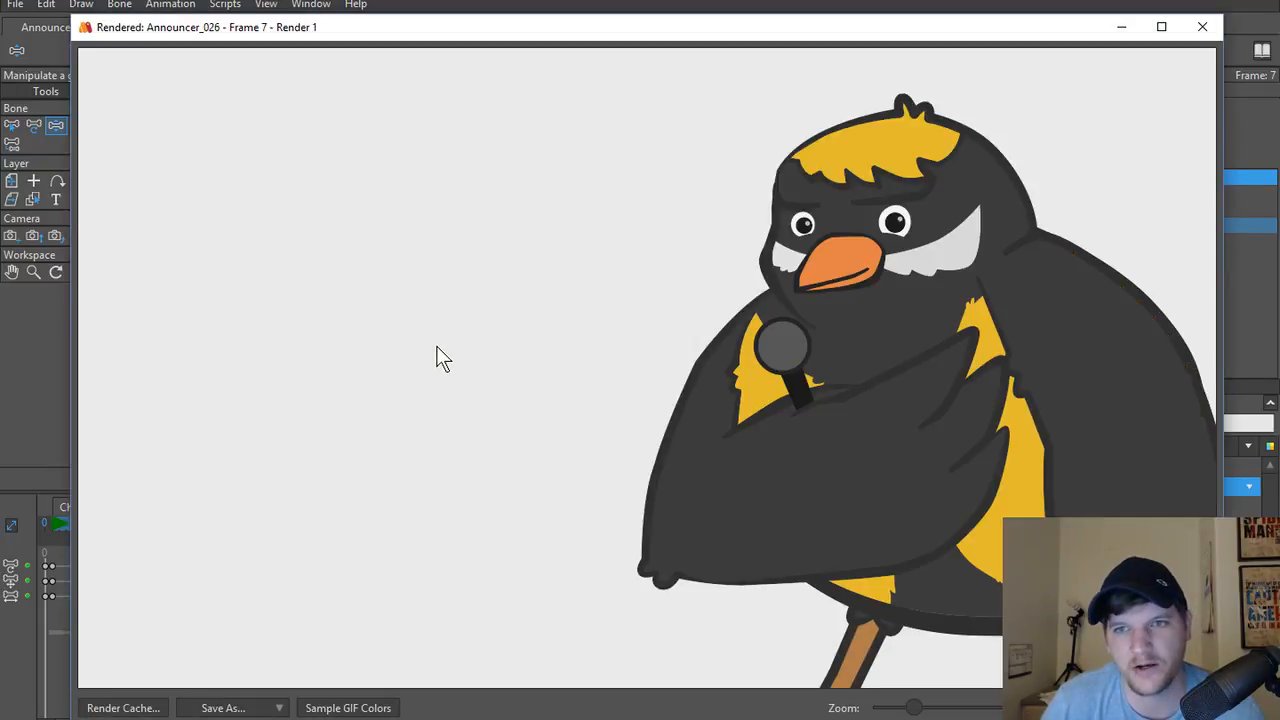
click(1202, 27)
scroll(330, 390, up, 4)
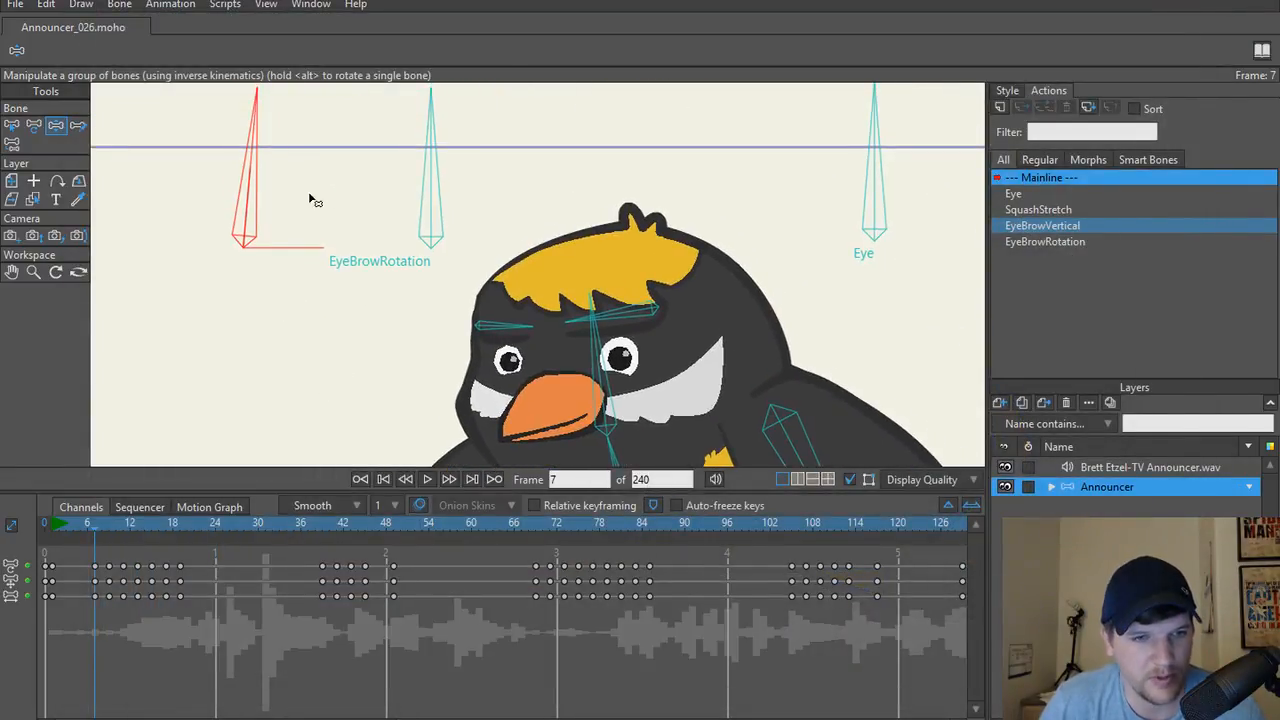
Lower the eyebrows at frame 7 by rotating the EyeBrowVertical bone clockwise, and select its new key.
drag(262, 176, 305, 186)
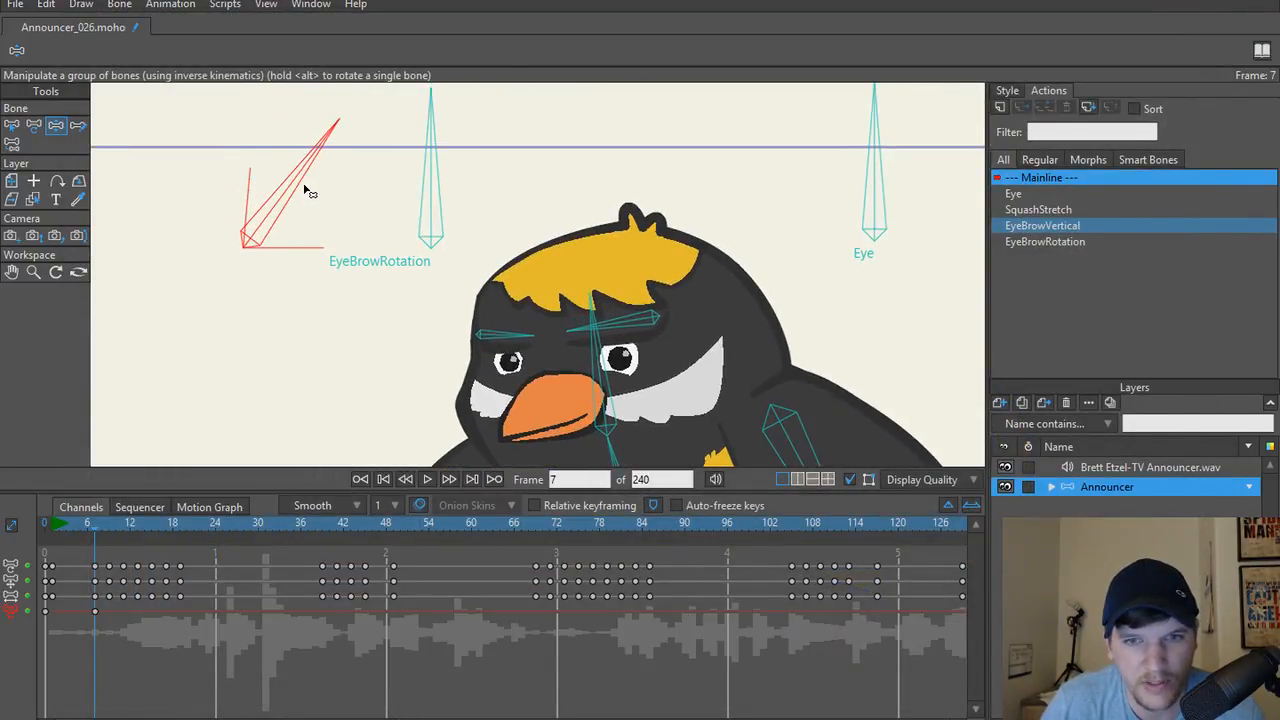
click(94, 611)
Step forward from frame 7 and play the animation to review the lowered eyebrows during the speech.
key(Right)
key(Right)
key(Right)
key(Right)
key(Right)
key(Right)
key(Right)
key(Right)
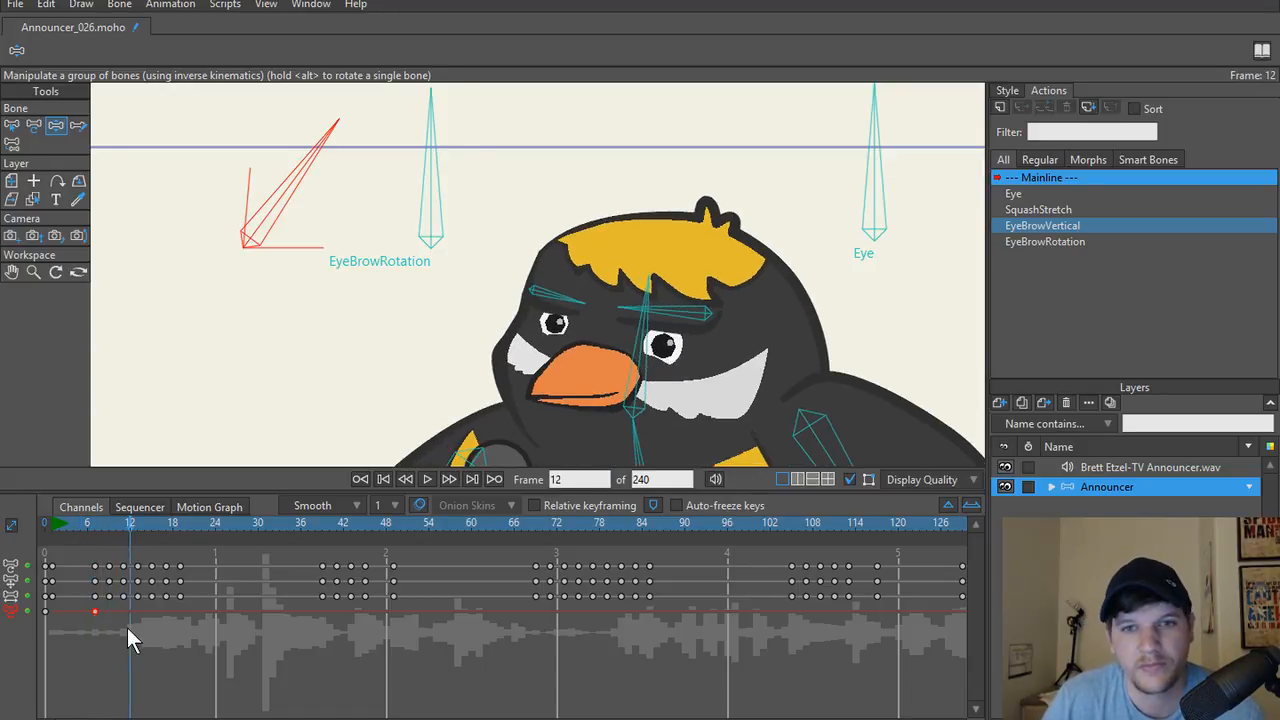
key(space)
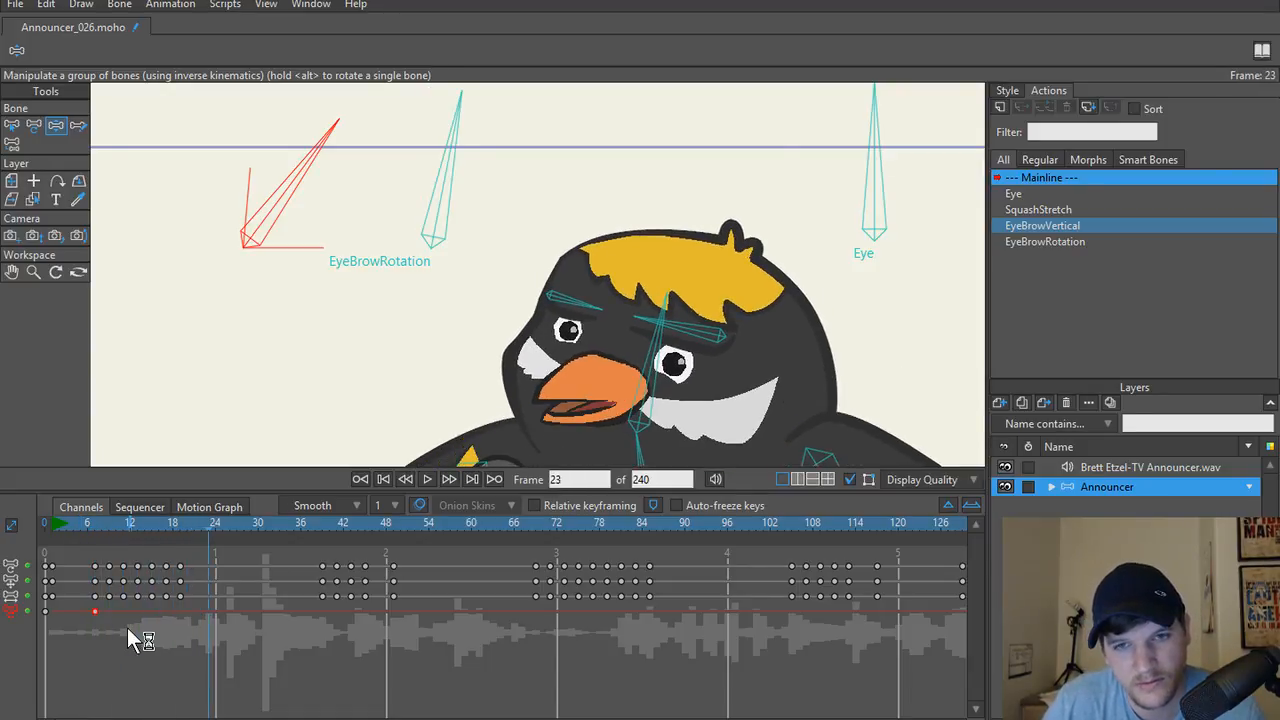
key(space)
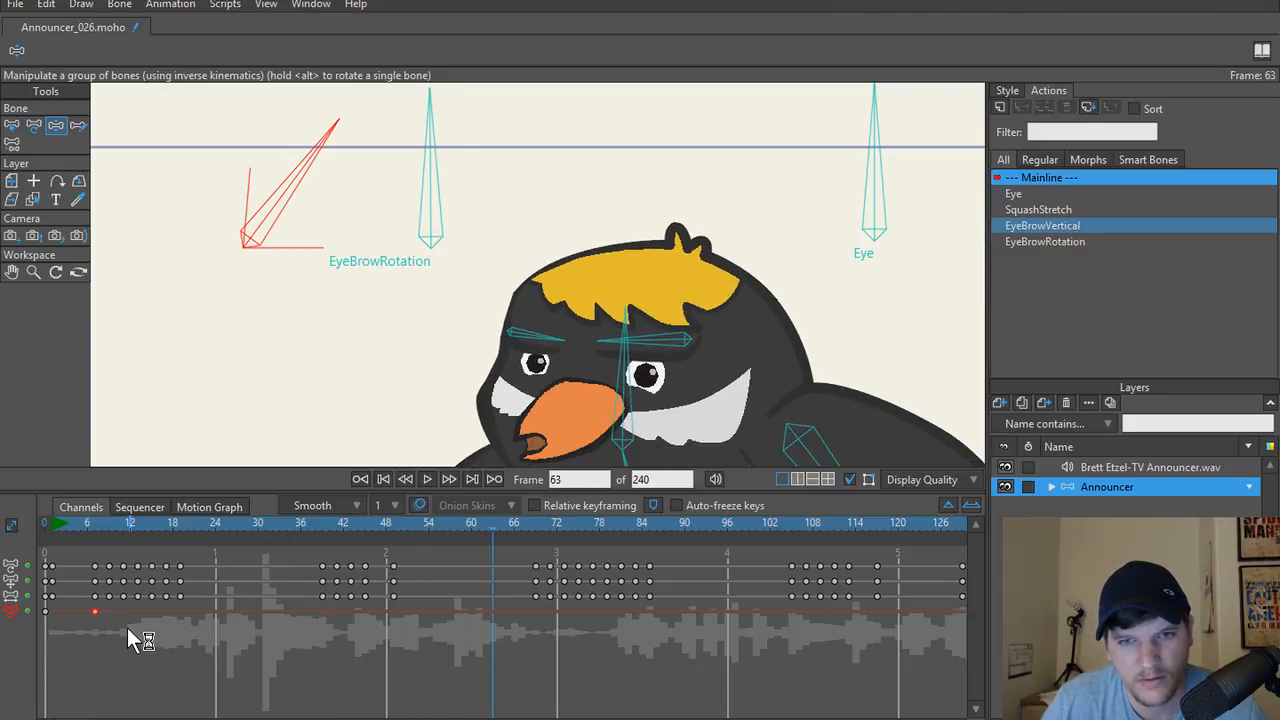
Step back frame by frame to frame 26 to examine how the eyebrows follow the dialogue.
key(Left)
key(Left)
key(Left)
key(Left)
key(Left)
key(Left)
key(Left)
key(Left)
key(Left)
key(Left)
key(Left)
key(Left)
key(Left)
key(Left)
key(Left)
key(Left)
key(Left)
key(Left)
key(Left)
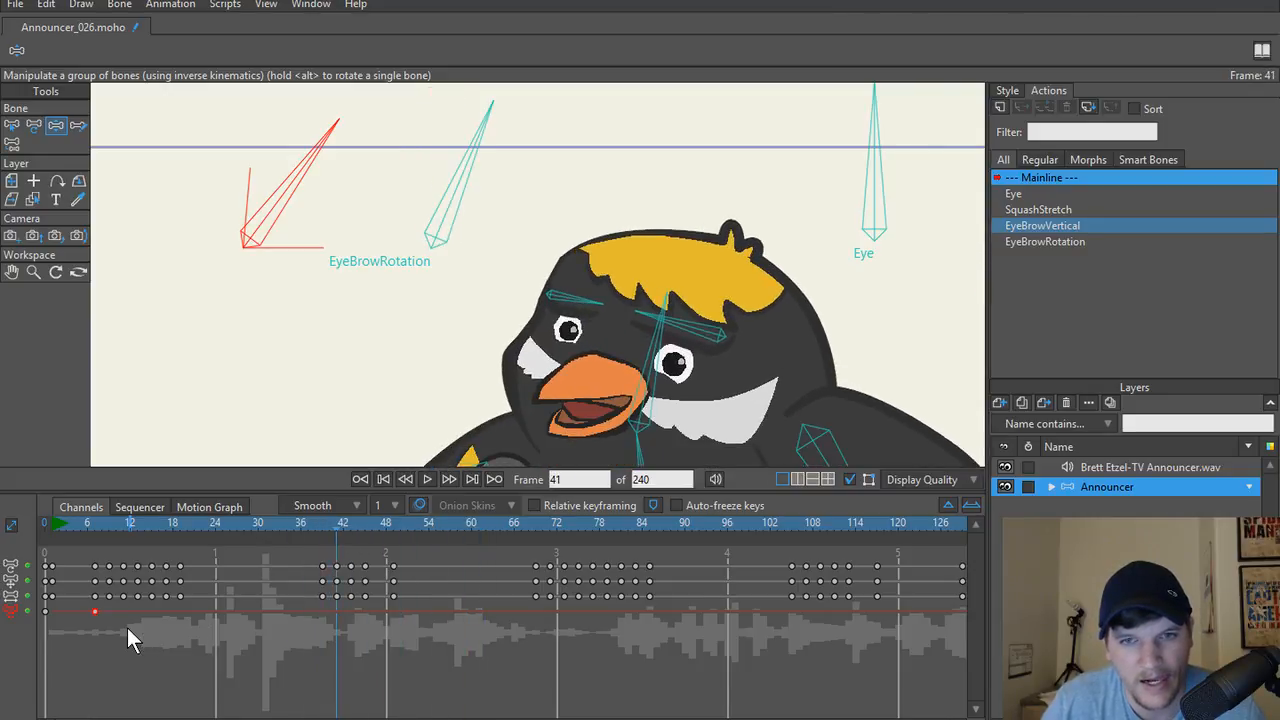
key(Left)
key(Left)
key(Left)
key(Left)
key(Left)
key(Left)
key(Left)
key(Left)
key(Left)
key(Left)
key(Left)
key(Left)
key(Left)
key(Left)
key(Left)
key(Left)
key(Left)
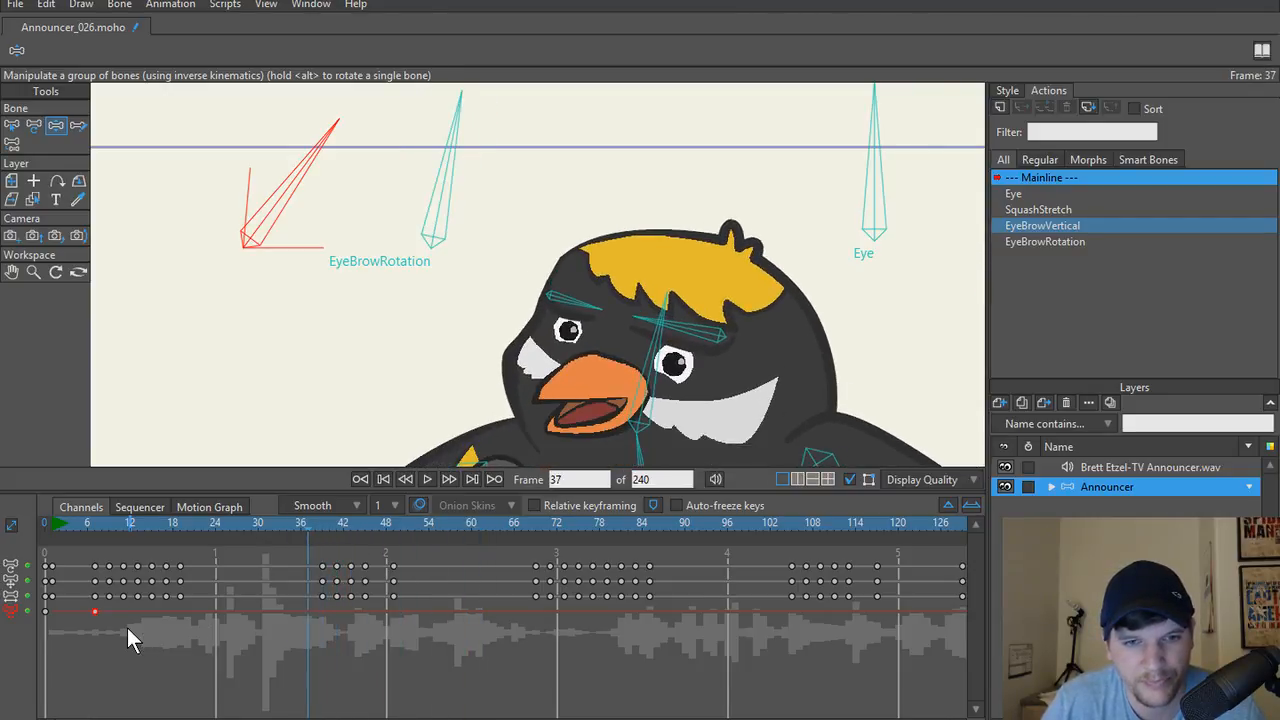
scroll(348, 372, down, 3)
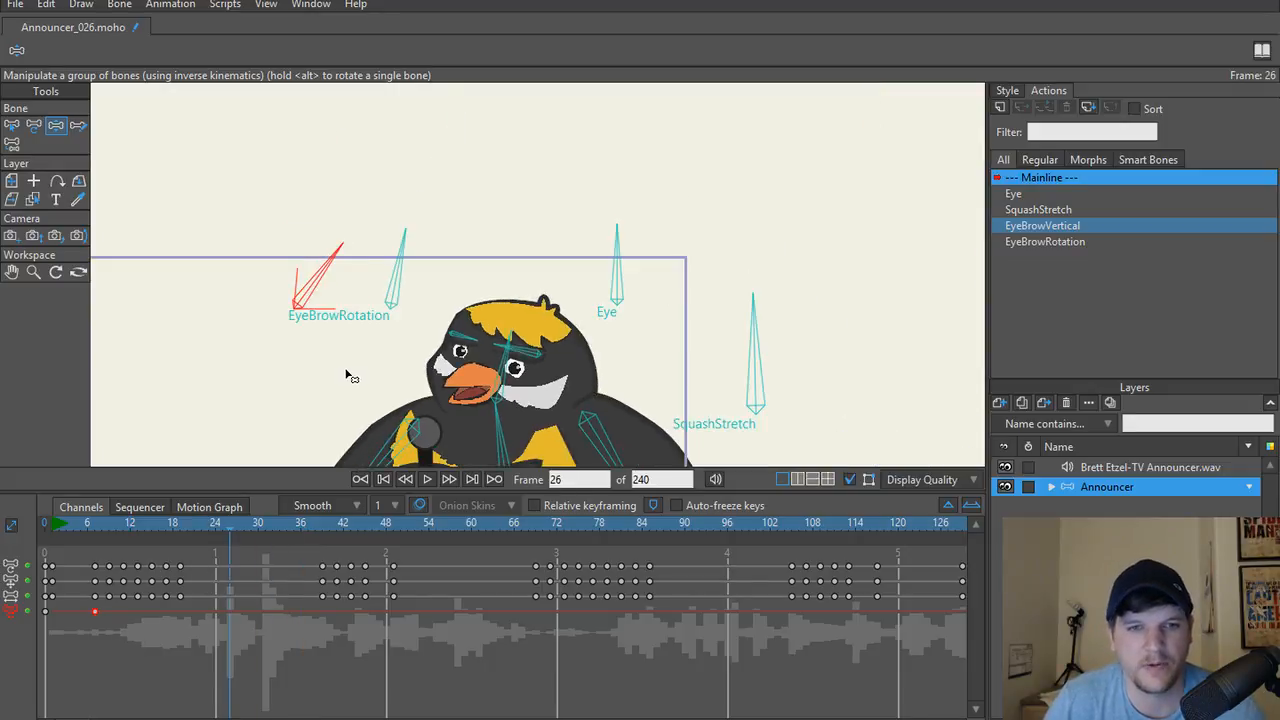
Play the animation from frame 12 to examine the lowered eyebrows against the dialogue in a closer view of the face.
drag(348, 372, 337, 275)
scroll(337, 275, up, 1)
scroll(337, 276, up, 1)
drag(183, 529, 131, 524)
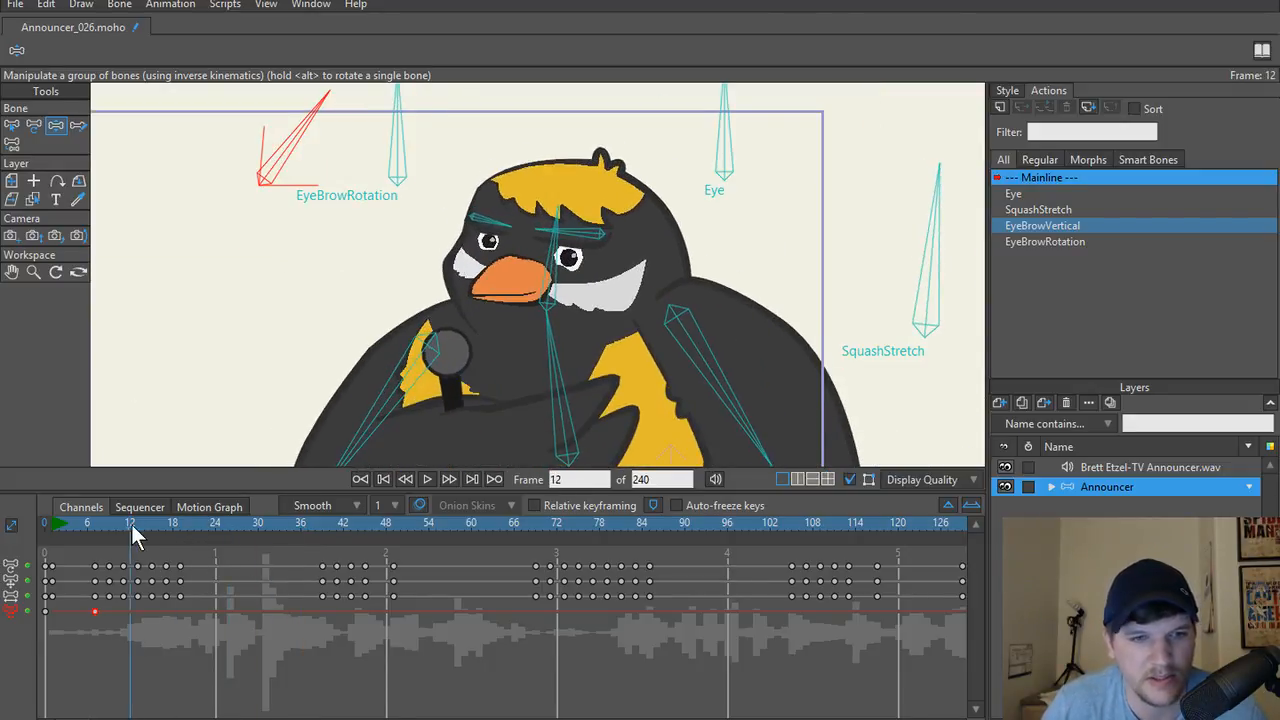
key(space)
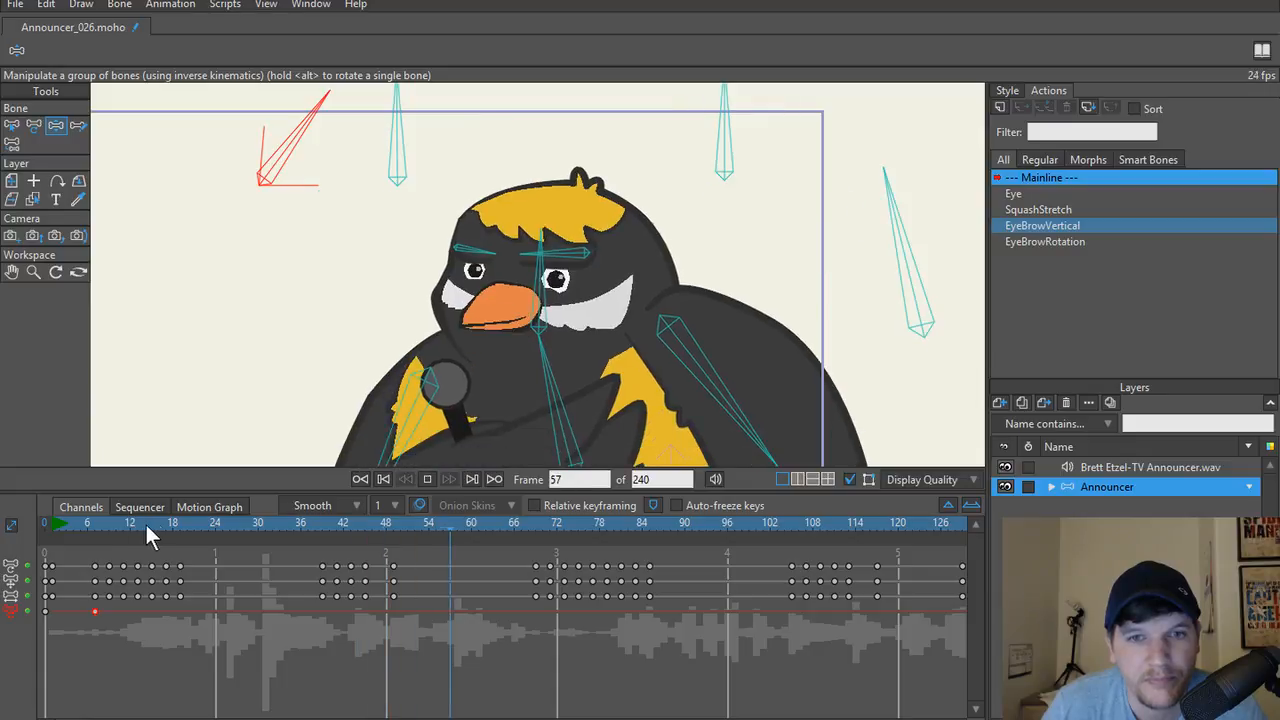
key(space)
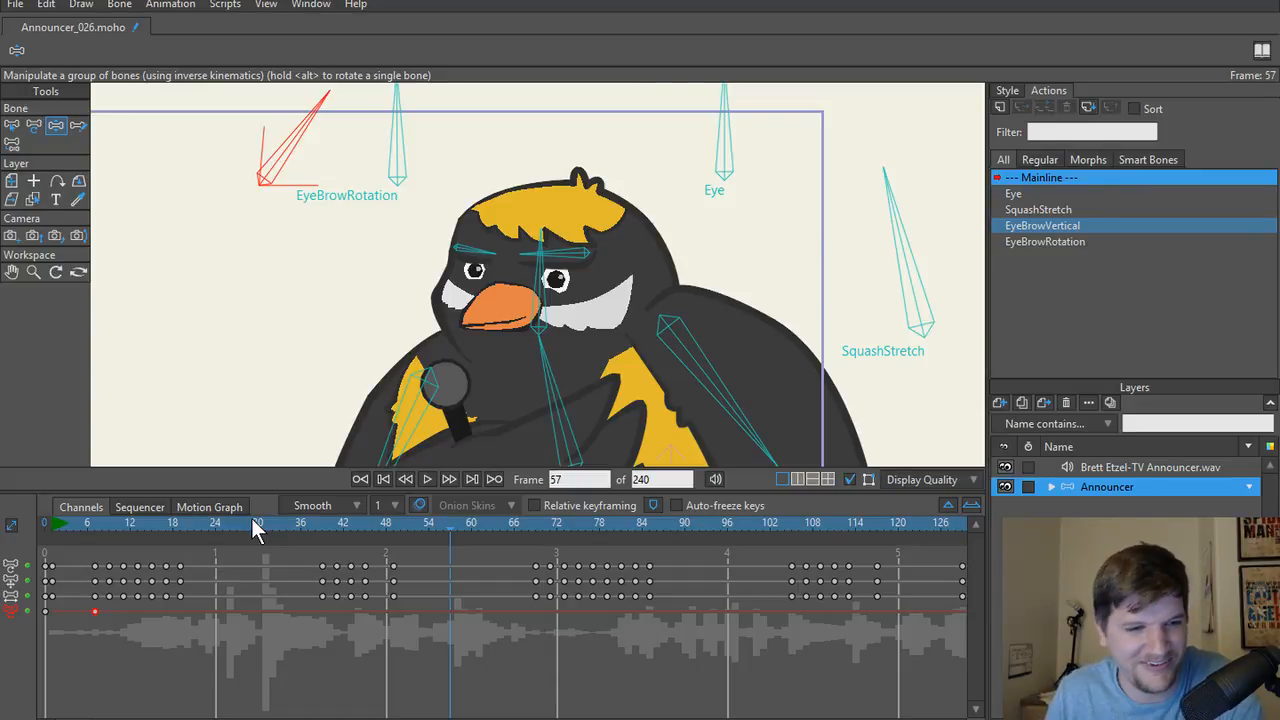
Listen to the dialogue from the beginning and add a document-wide timeline marker named "Dancing" at frame 43.
drag(74, 545, 51, 526)
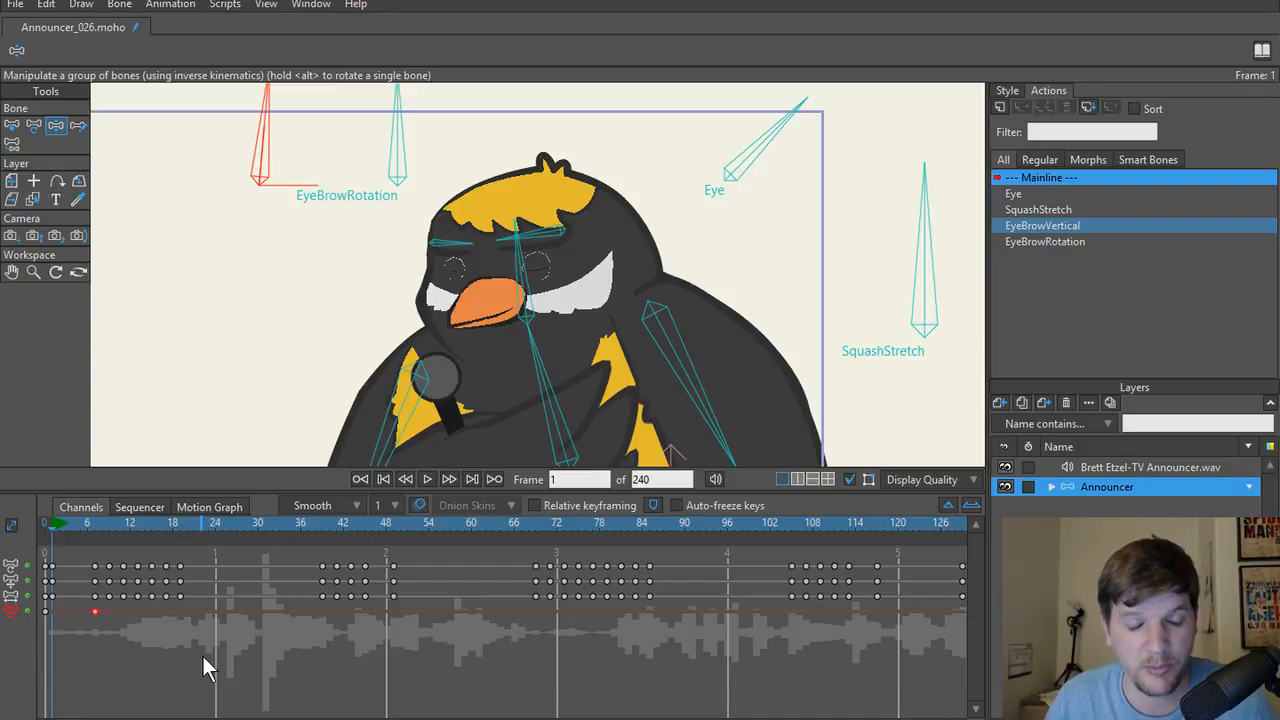
click(161, 528)
drag(132, 532, 43, 540)
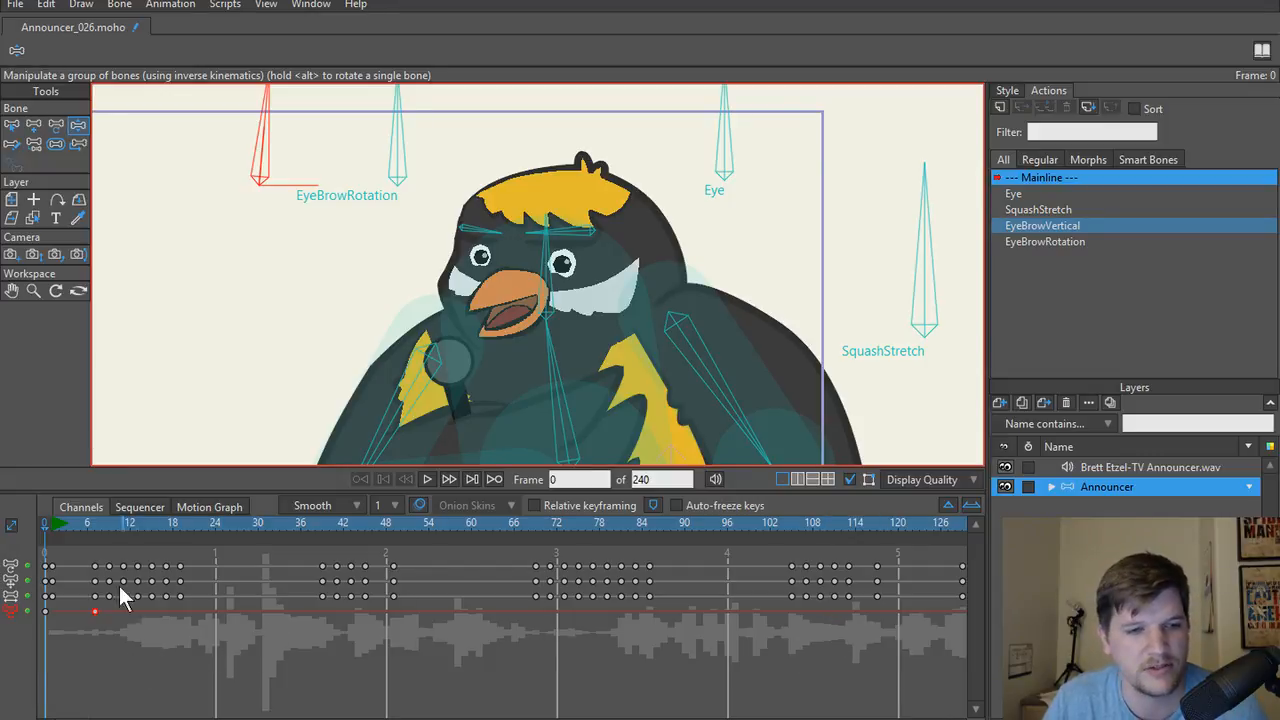
key(space)
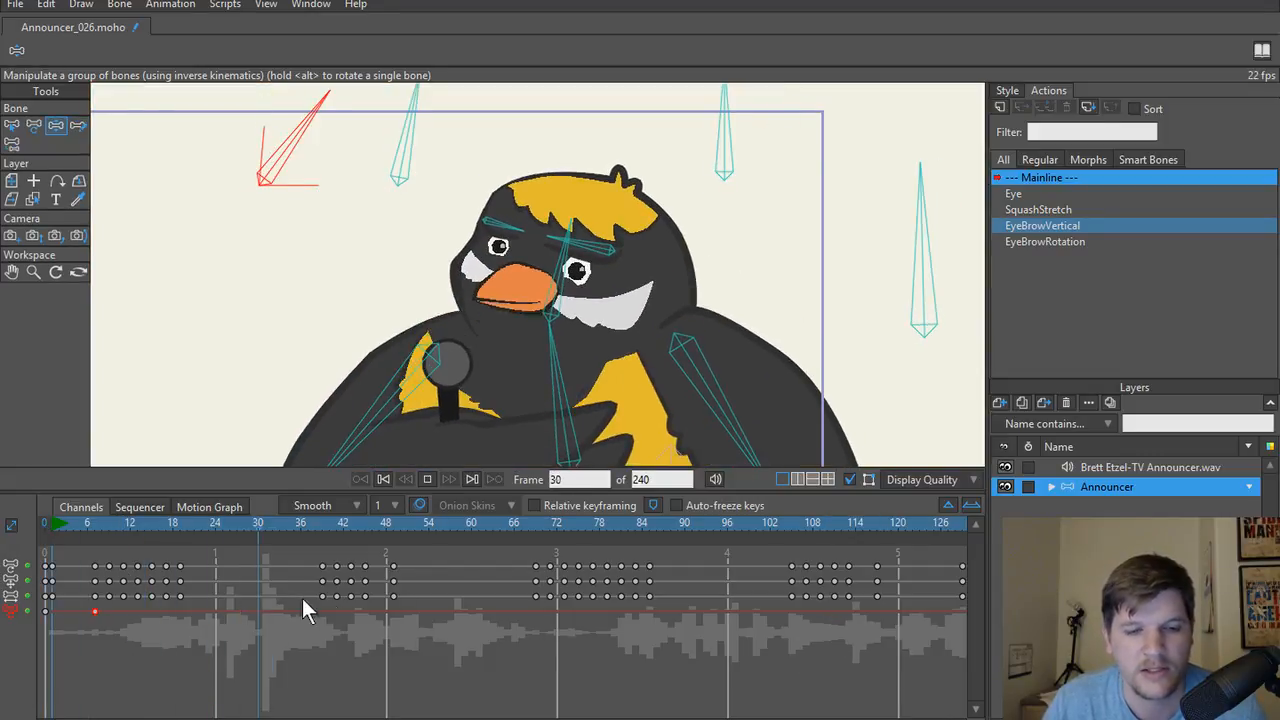
key(space)
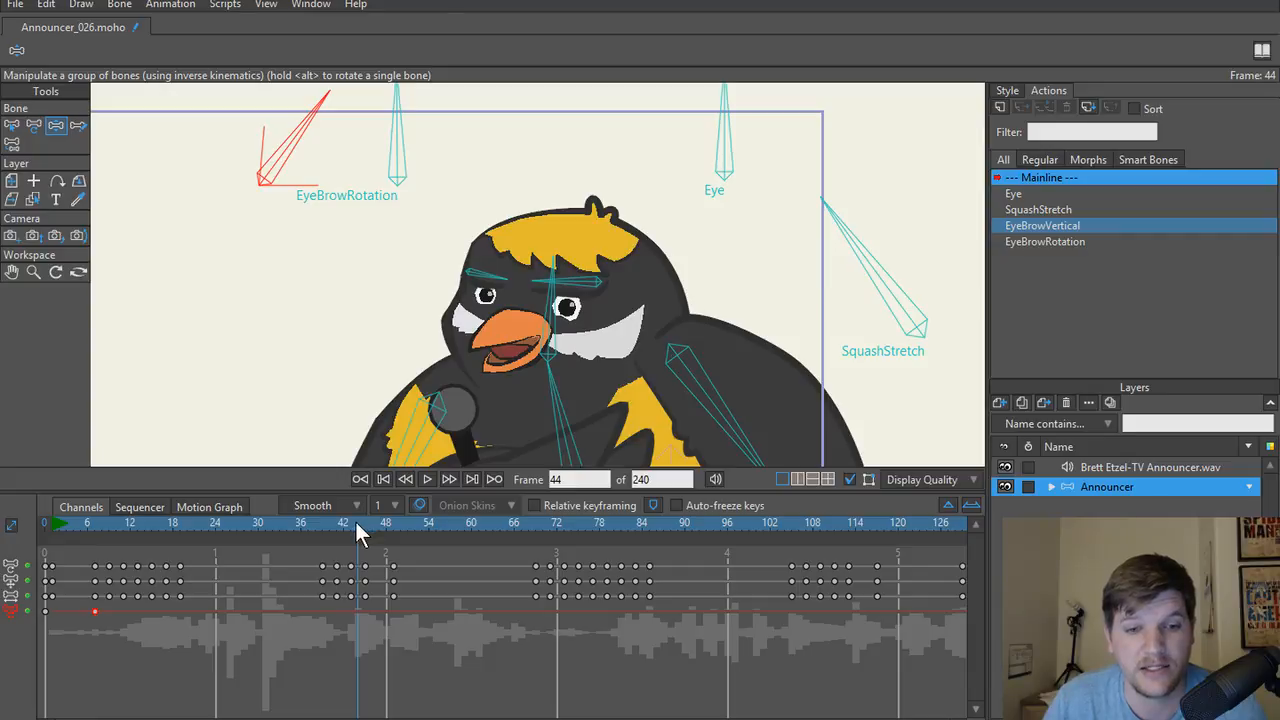
drag(355, 519, 352, 524)
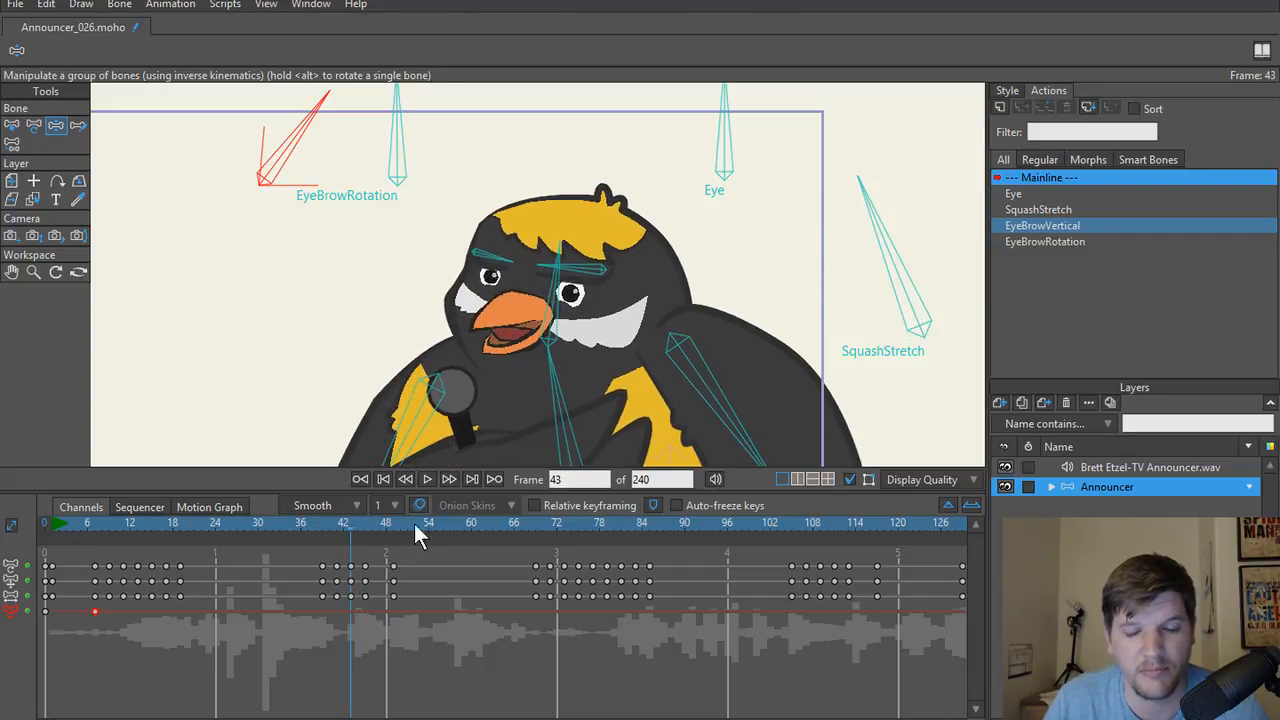
click(653, 506)
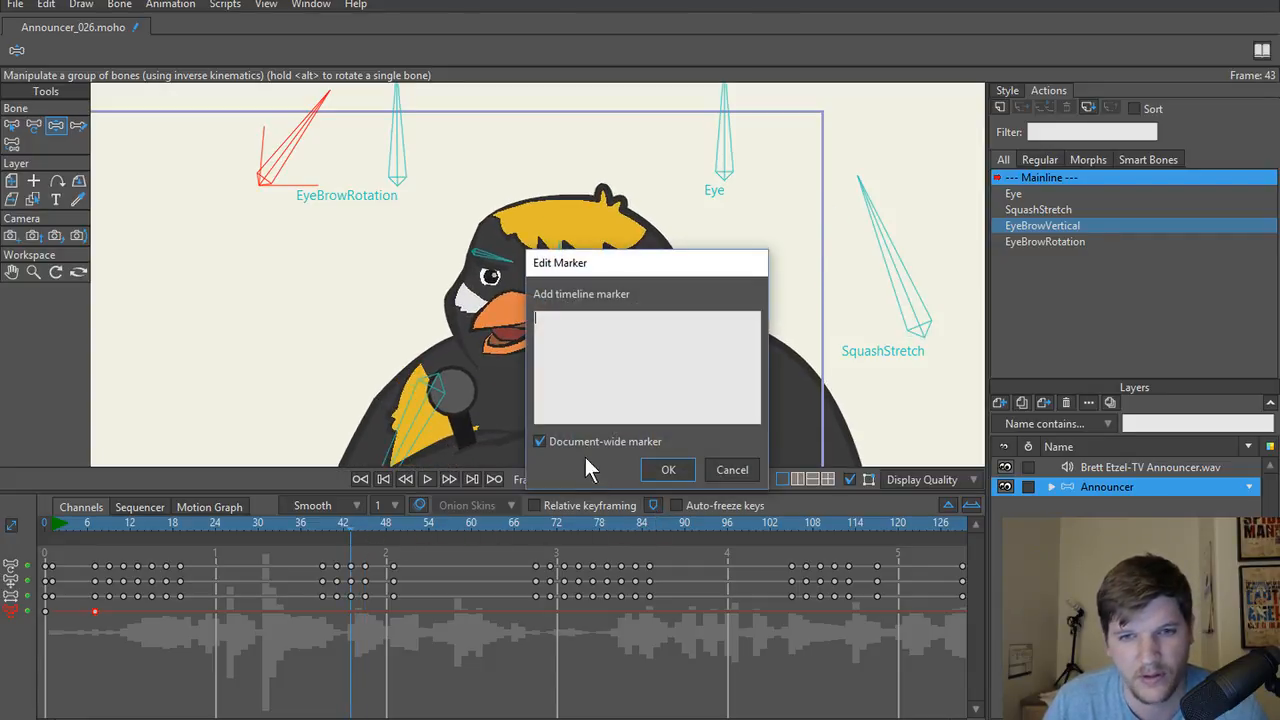
text(Dancing)
key(Return)
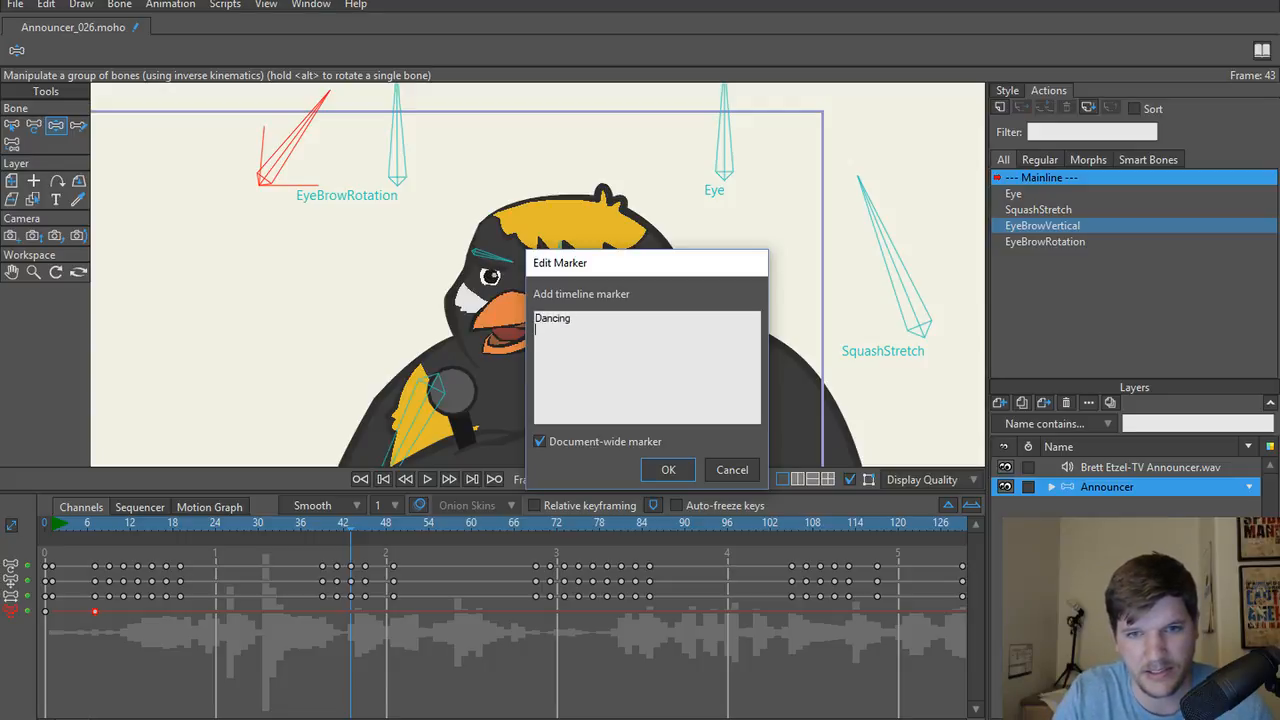
click(668, 469)
Listen to the dialogue past the "Dancing" marker and replay it from about frame 76 to find the next emphasised word.
key(space)
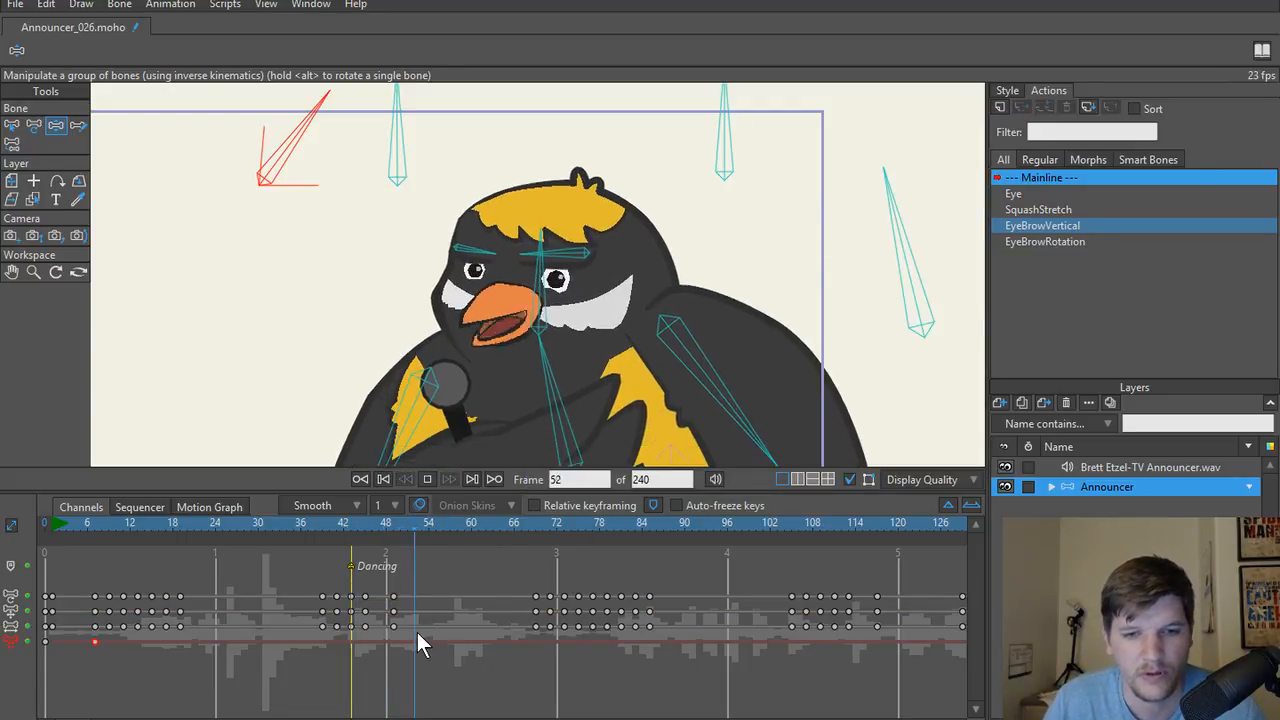
key(space)
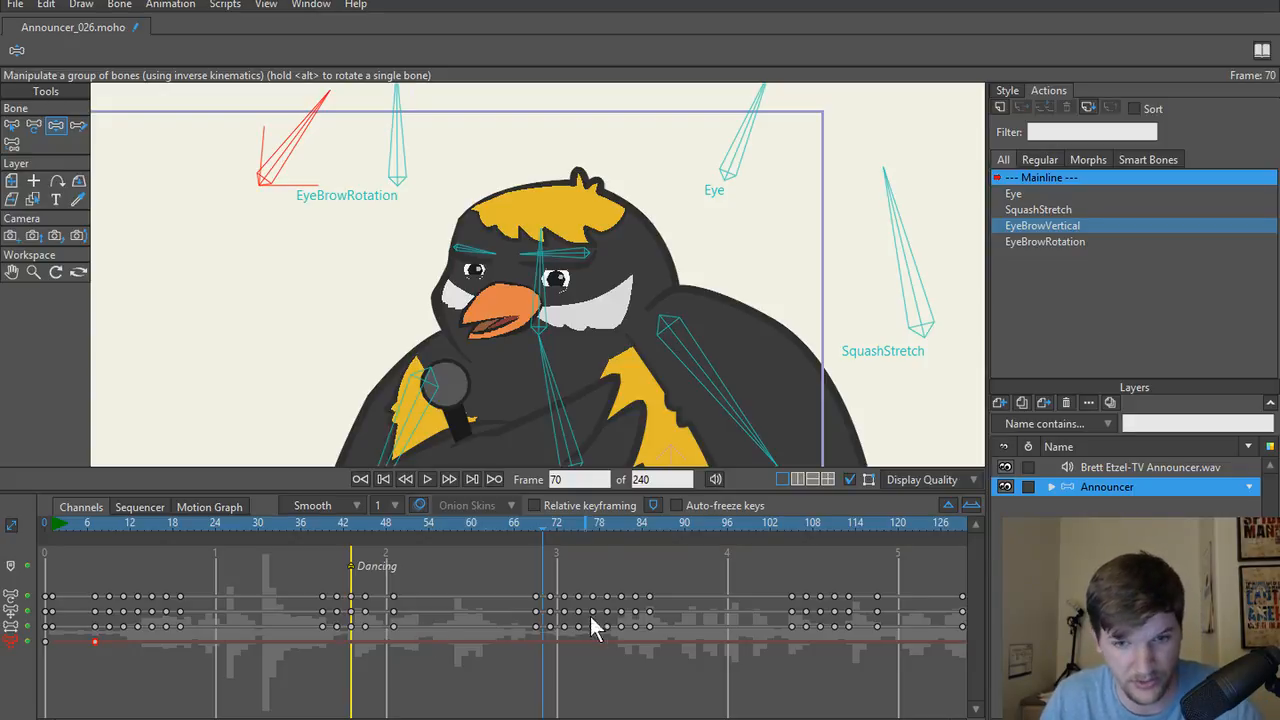
key(space)
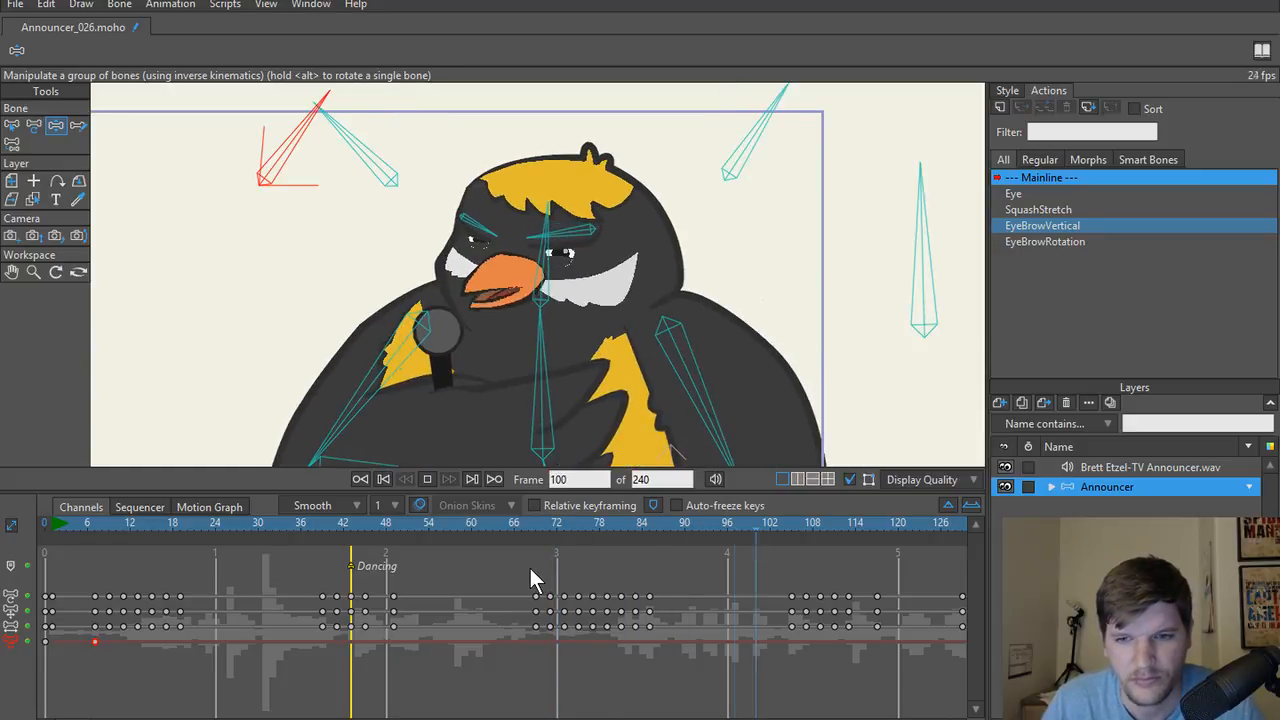
key(space)
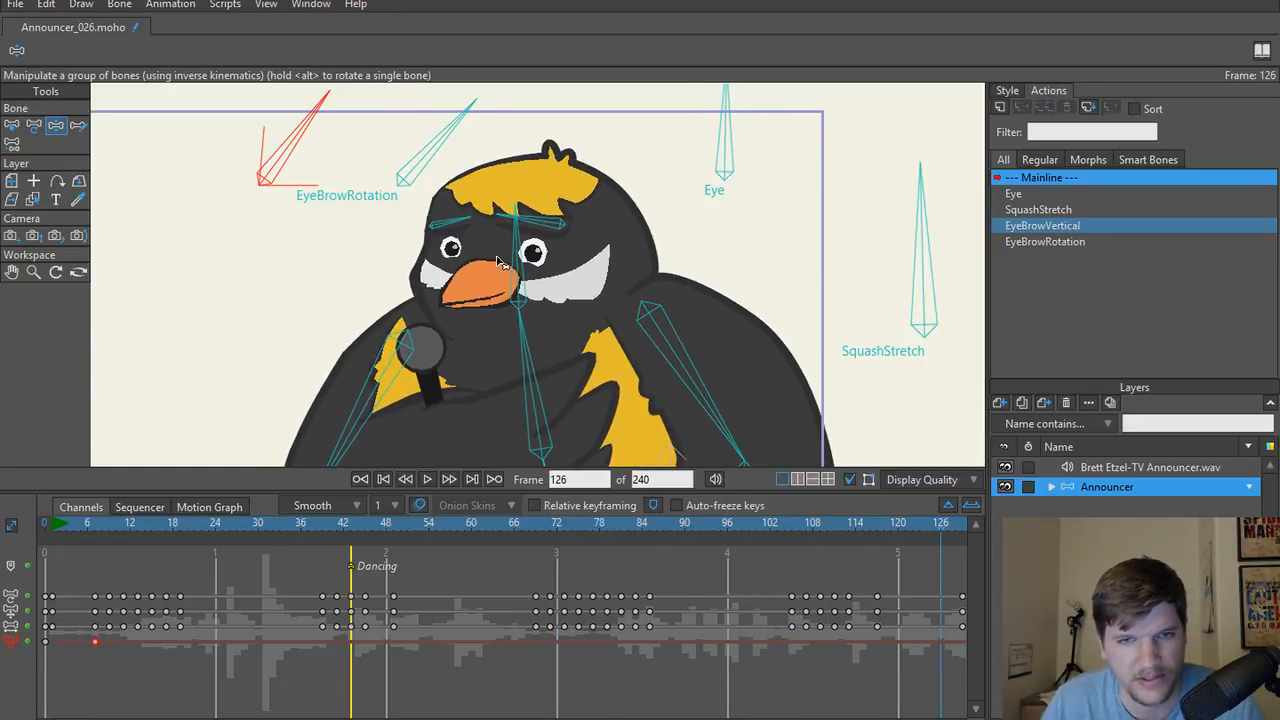
click(649, 522)
drag(610, 522, 587, 520)
key(space)
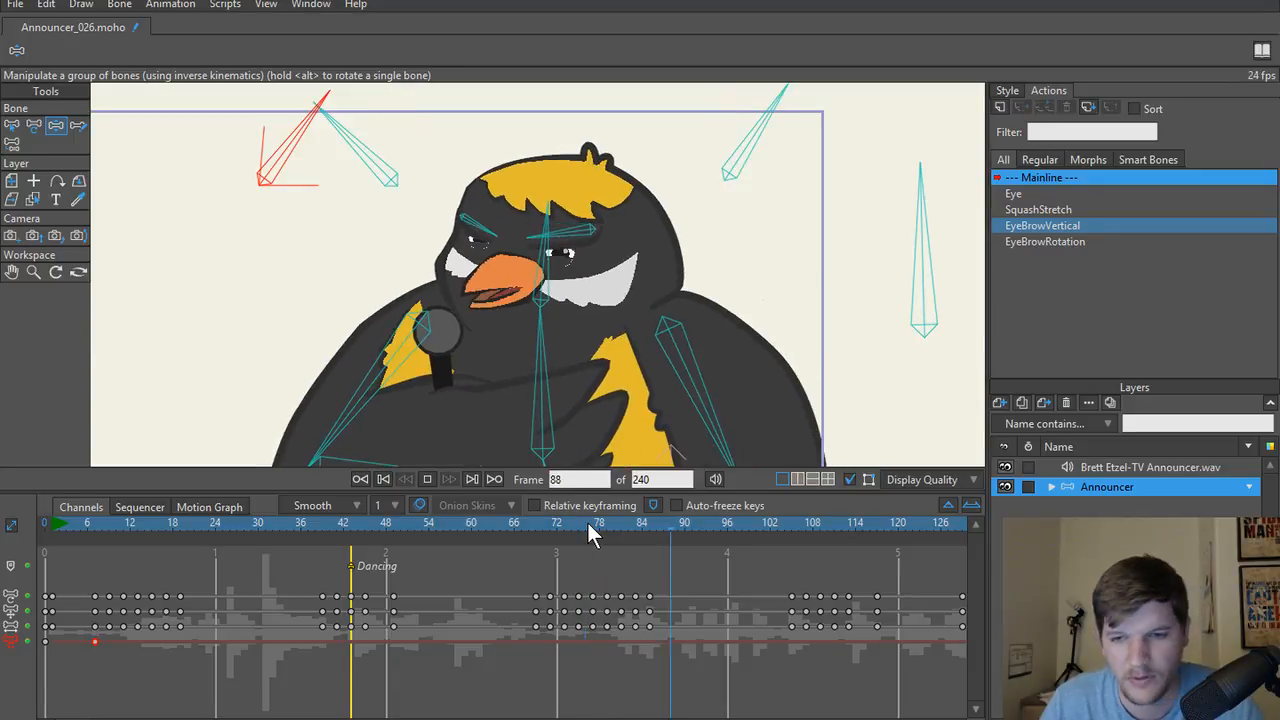
key(space)
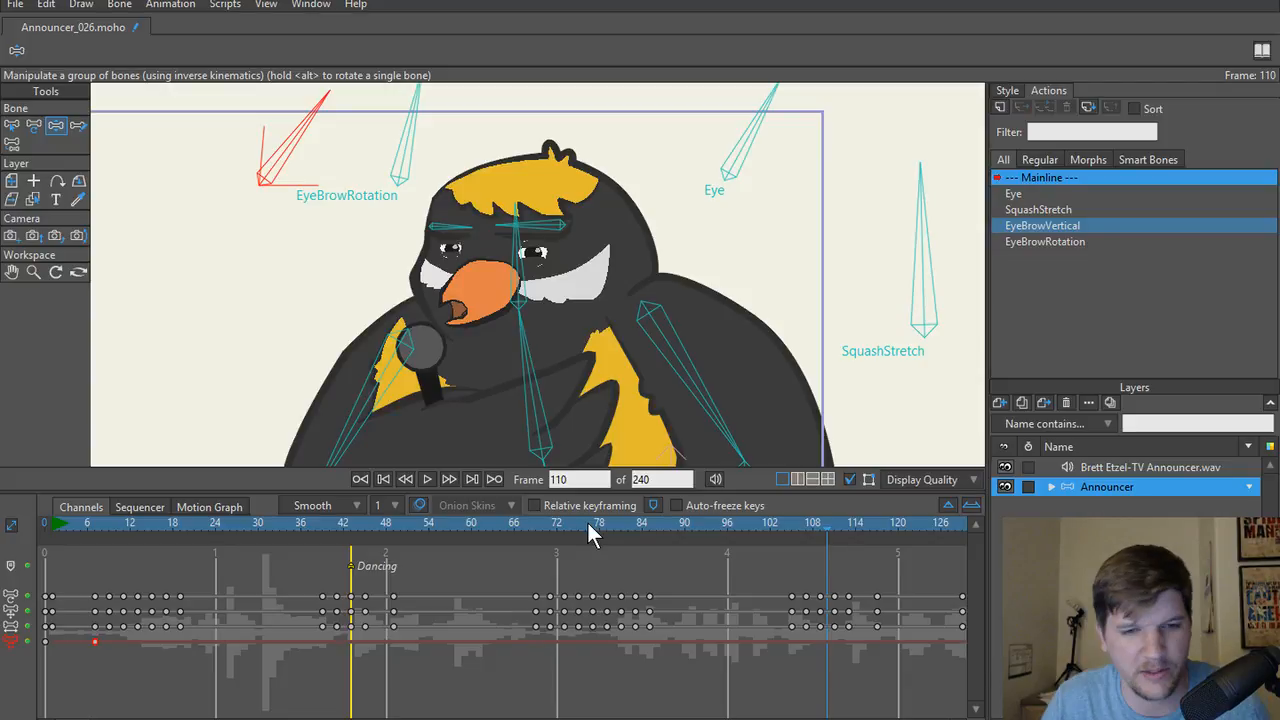
Replay the dialogue from near the beginning and add a document-wide timeline marker named "Red" at frame 114.
click(120, 516)
key(space)
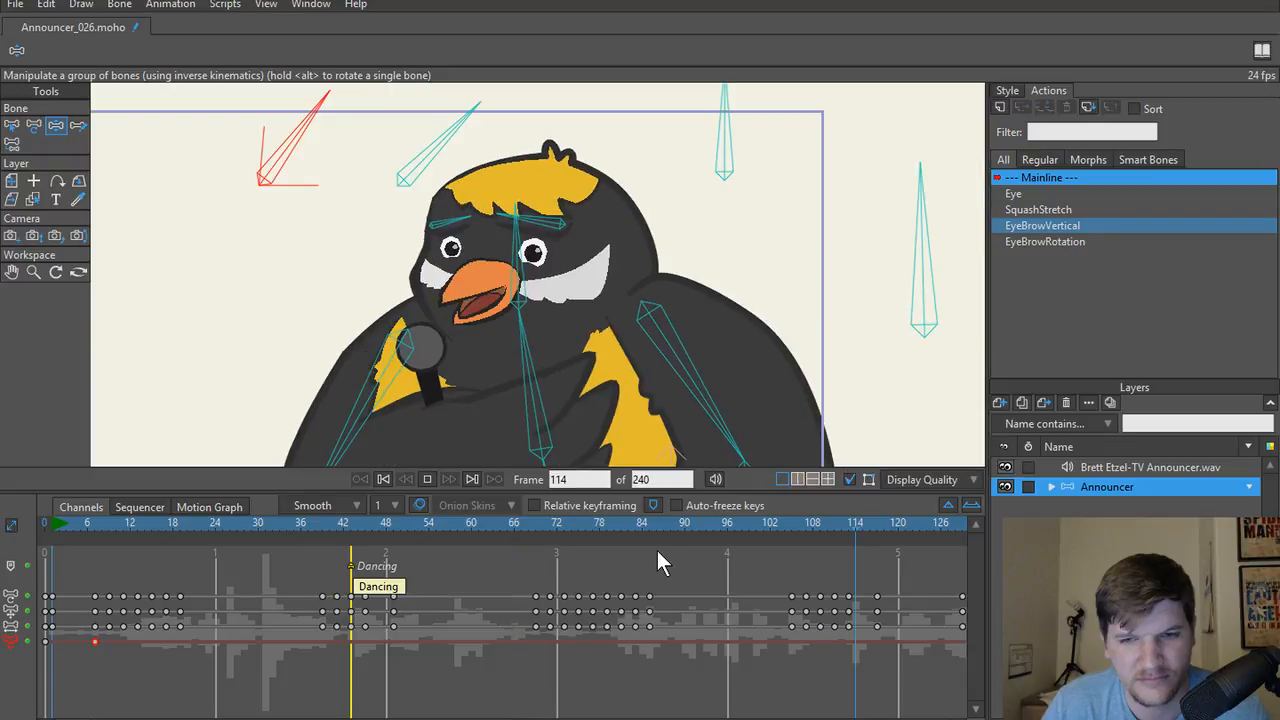
click(833, 526)
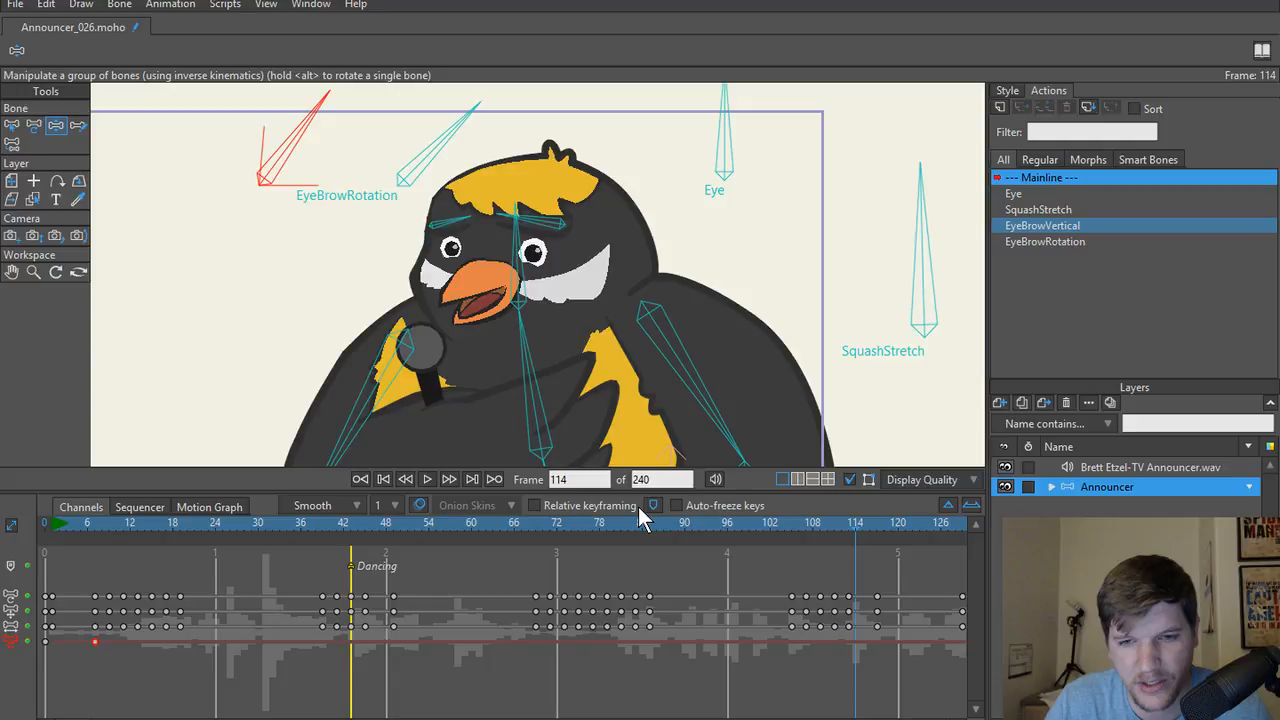
click(651, 506)
text(Red)
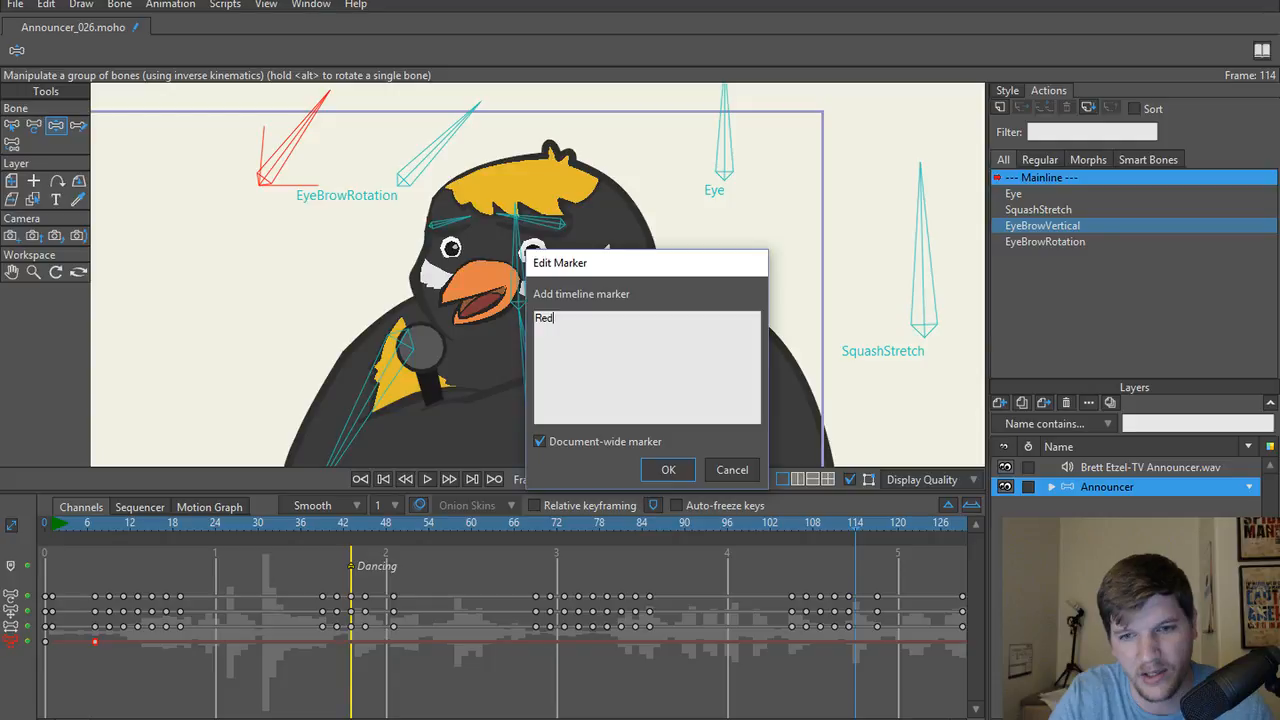
key(Return)
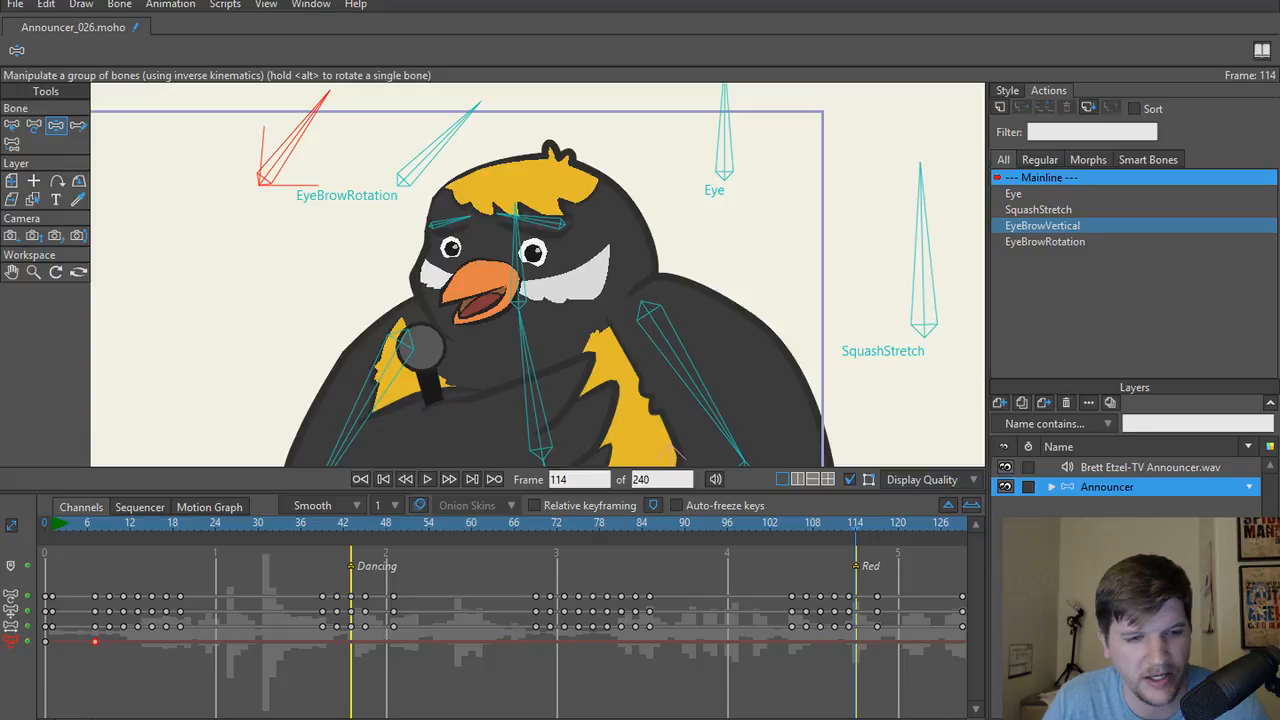
Play the animation from frame 1 to frame 189 to listen for emphasised words beyond the "Red" marker.
drag(650, 610, 380, 611)
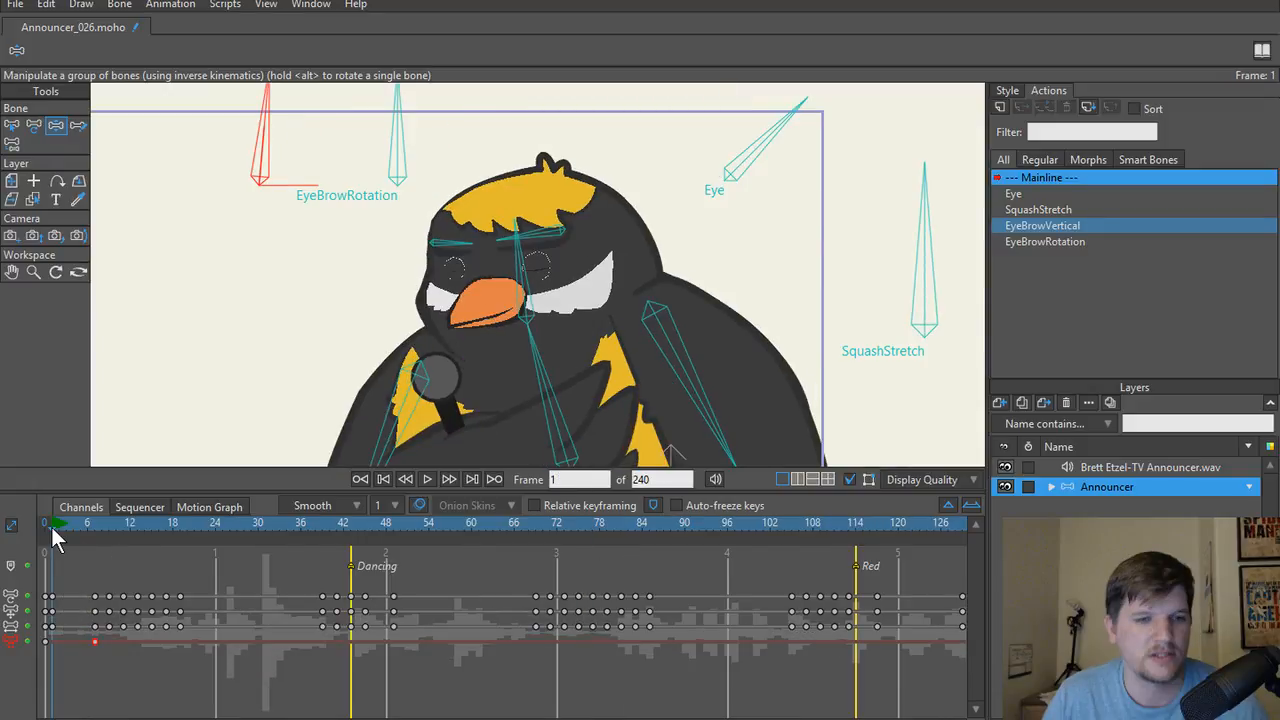
key(space)
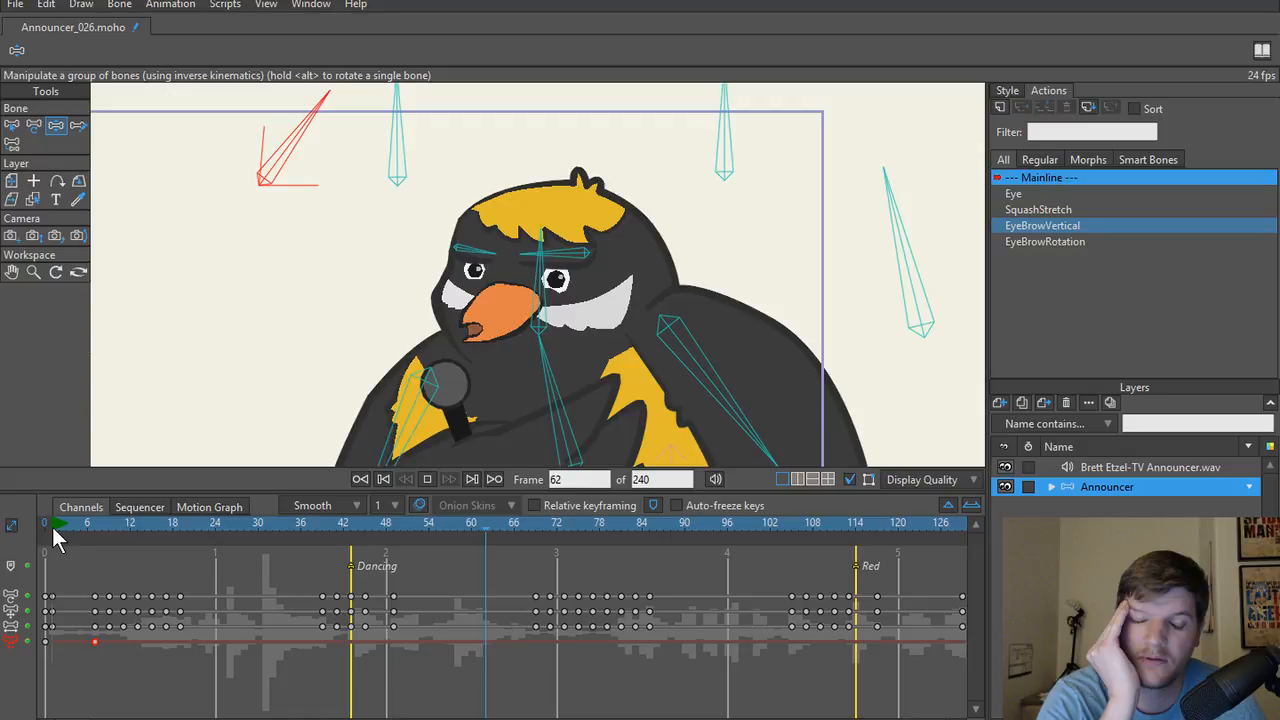
key(space)
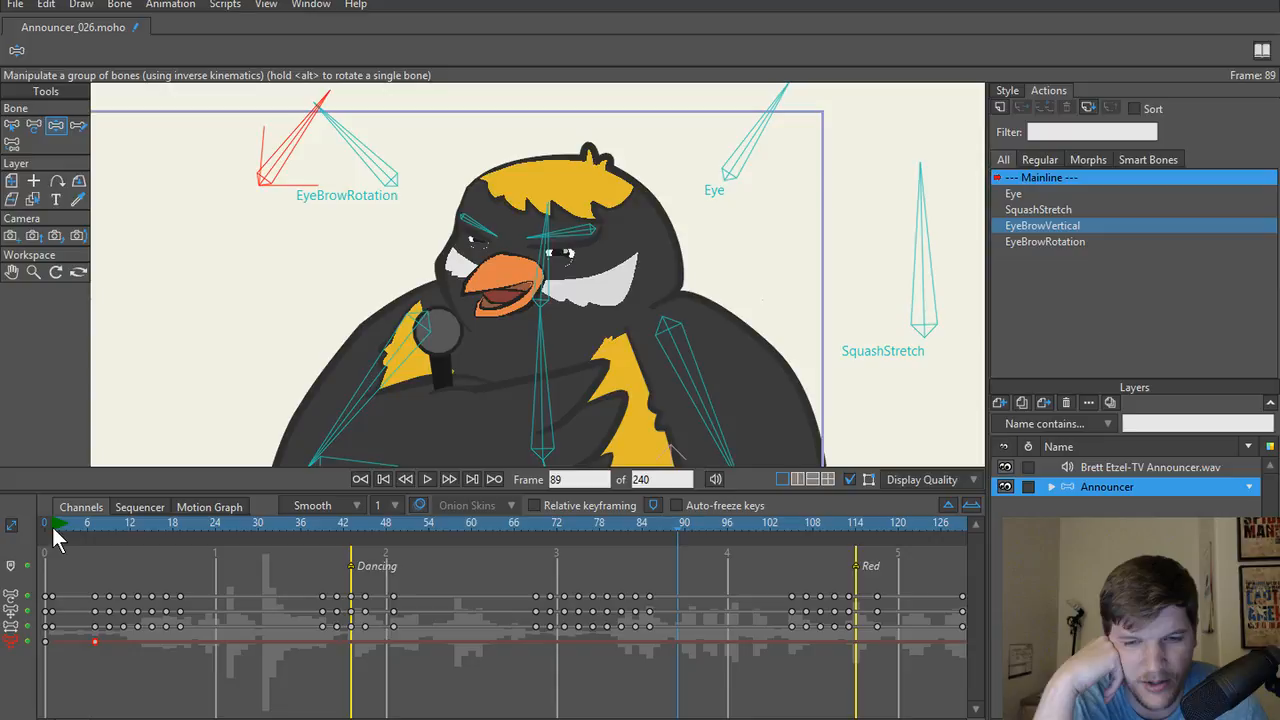
key(space)
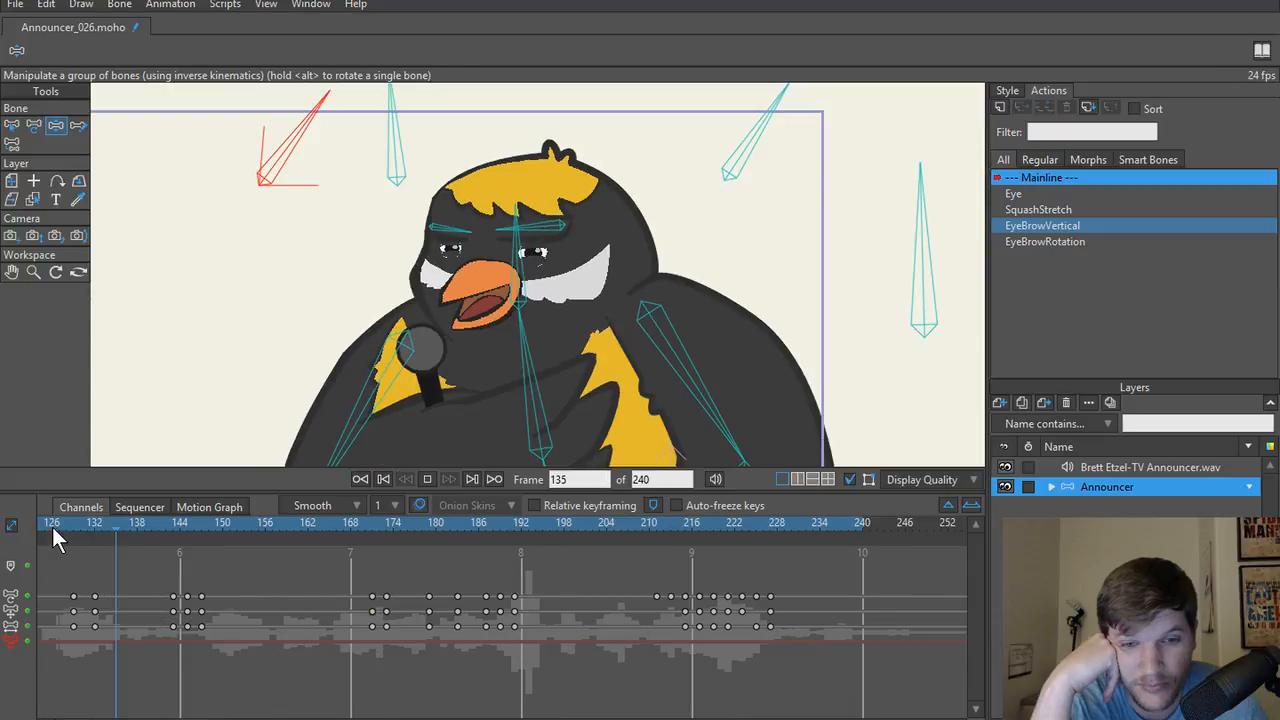
key(space)
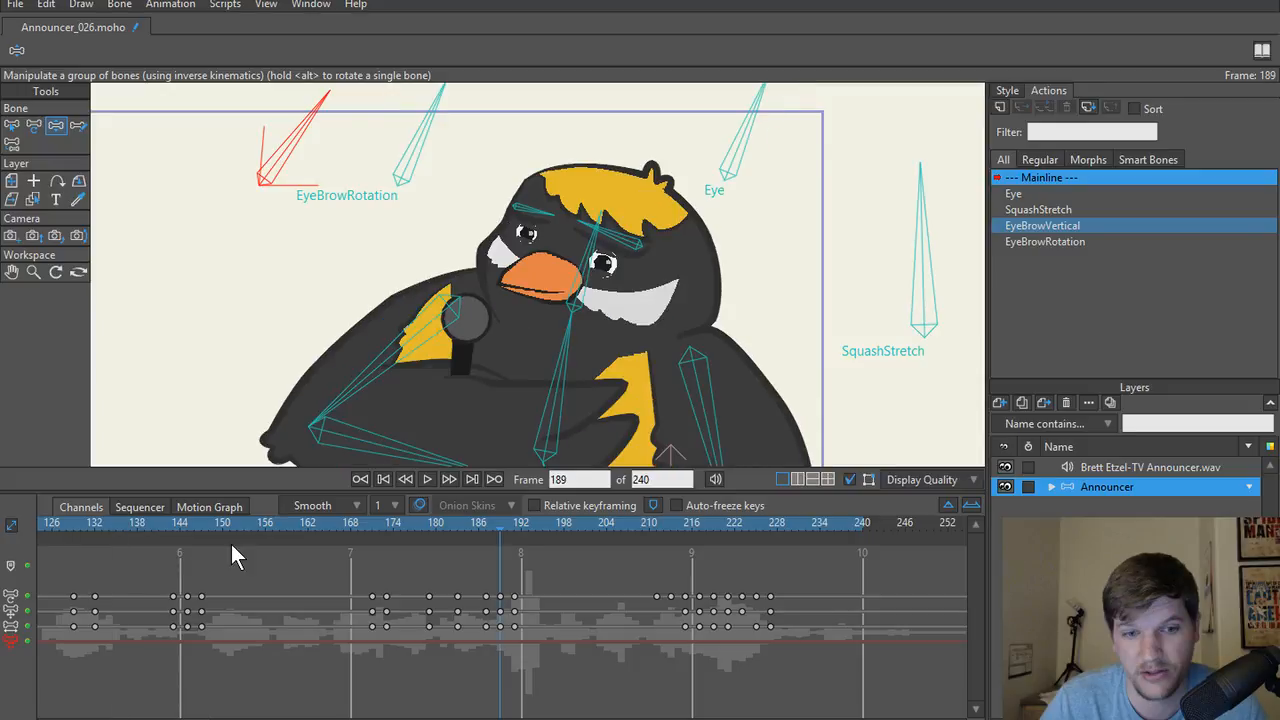
Add a document-wide timeline marker named "Signature" at frame 174.
click(373, 522)
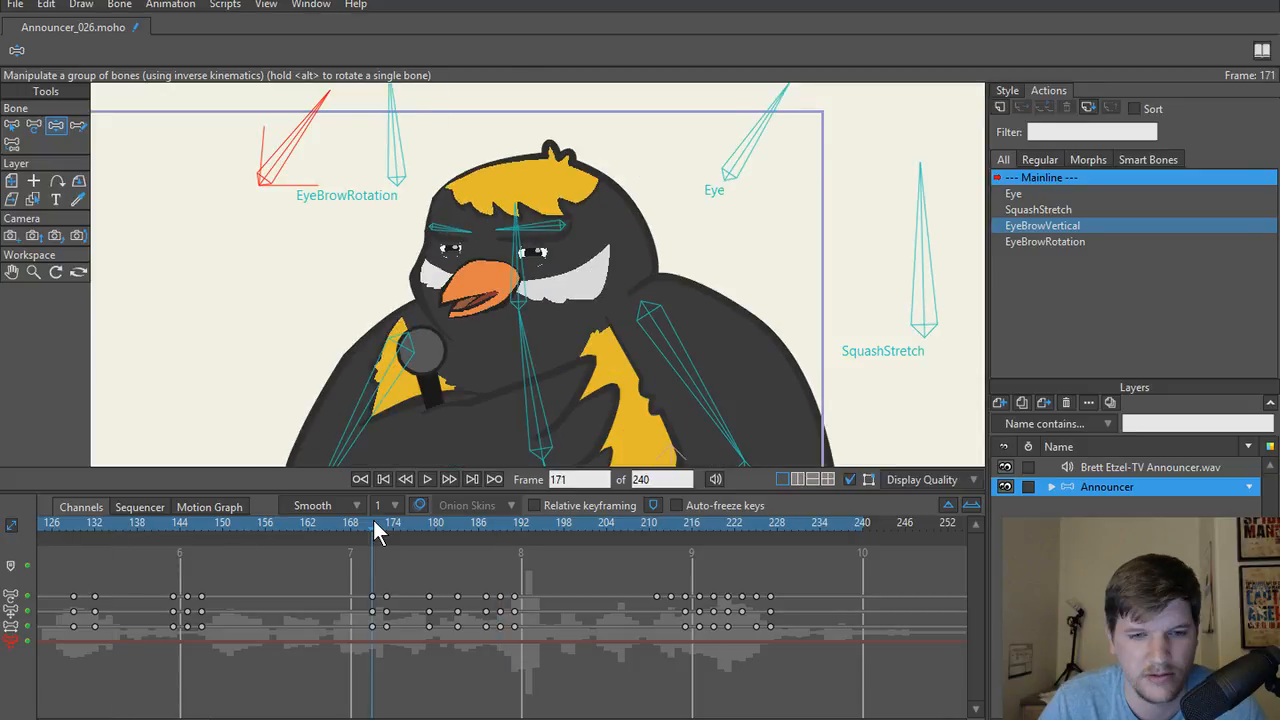
drag(373, 522, 394, 527)
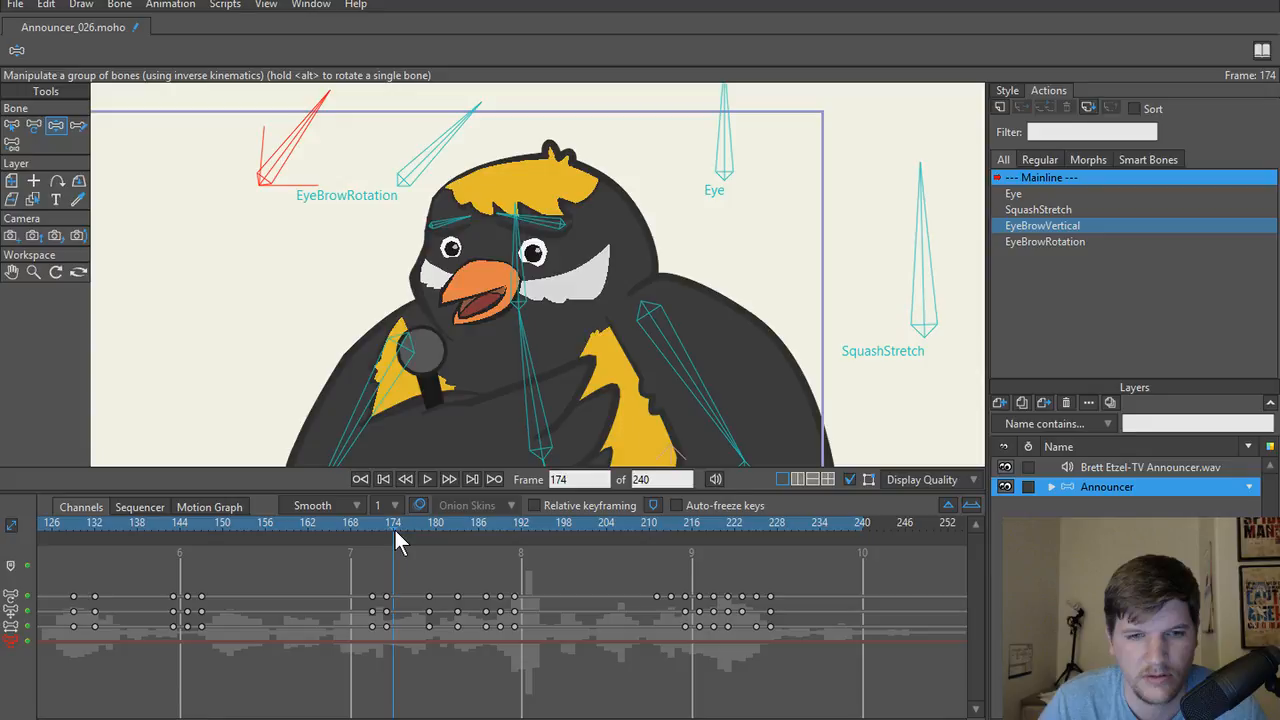
double_click(394, 527)
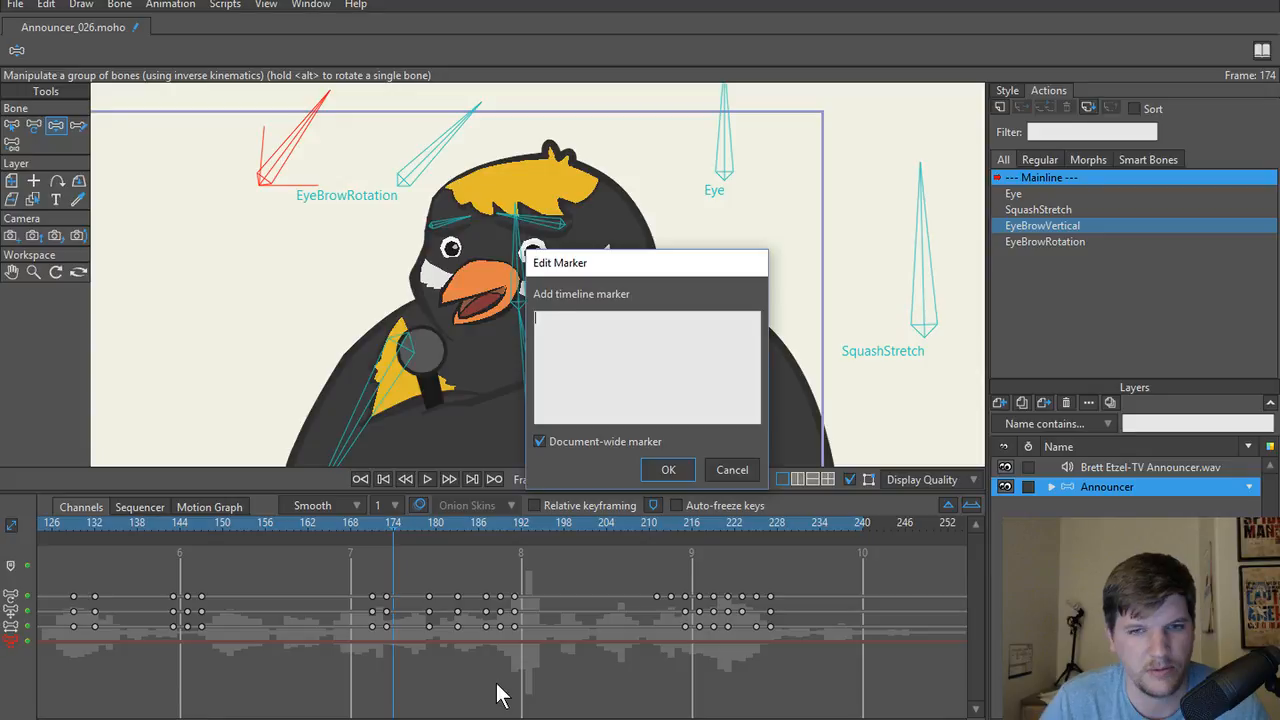
text(Signatu)
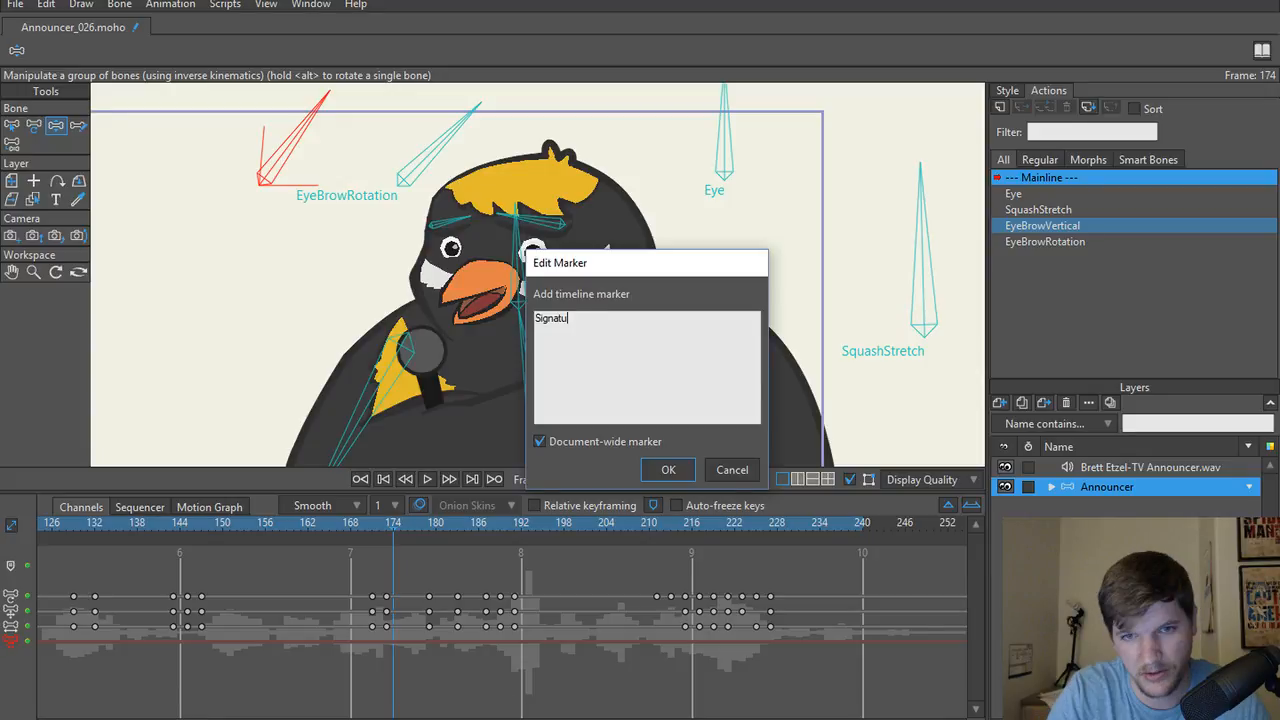
text(re)
key(Return)
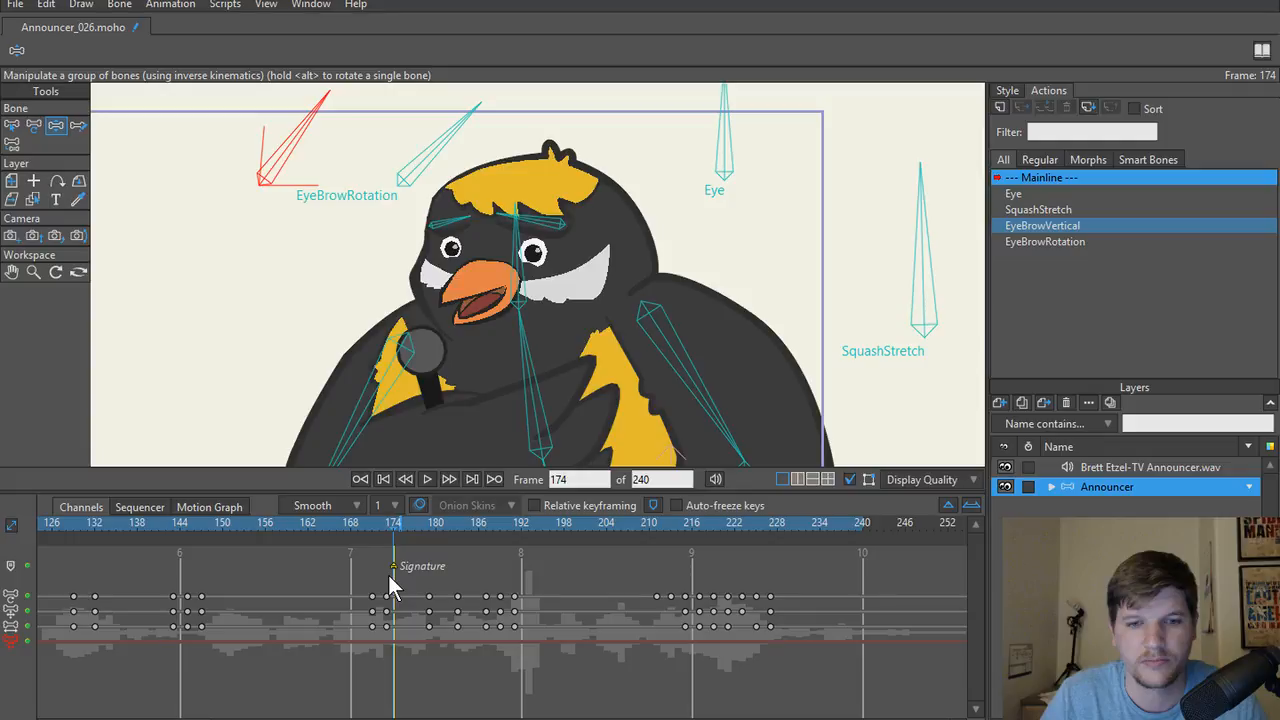
Play the dialogue from the "Signature" marker and again from frame 216 to find the next emphasised word, stopping at frame 219.
key(space)
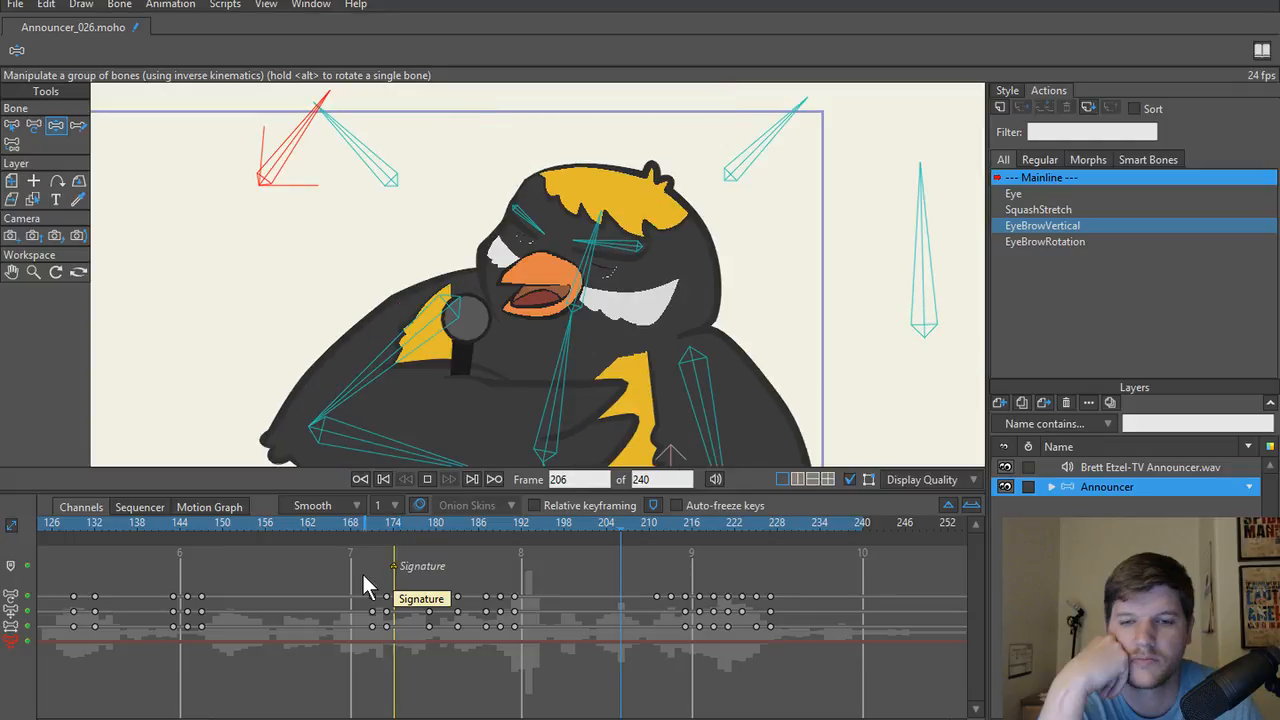
key(space)
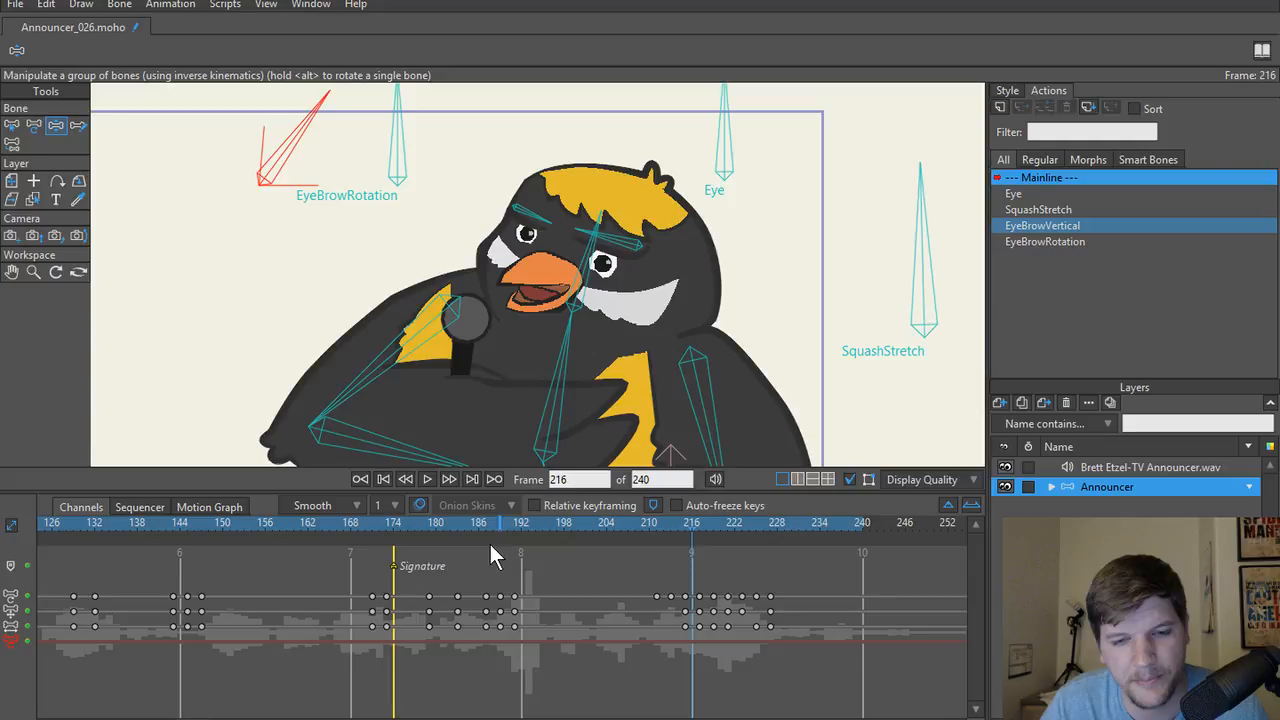
click(453, 527)
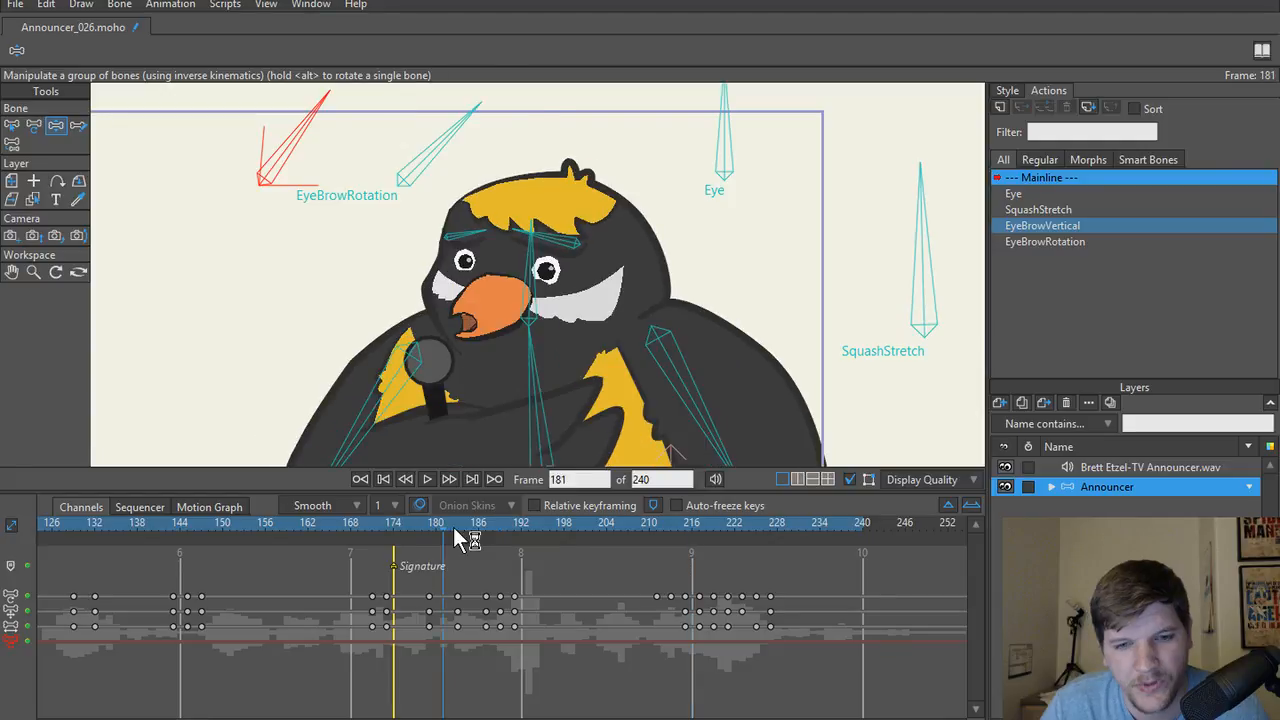
click(696, 547)
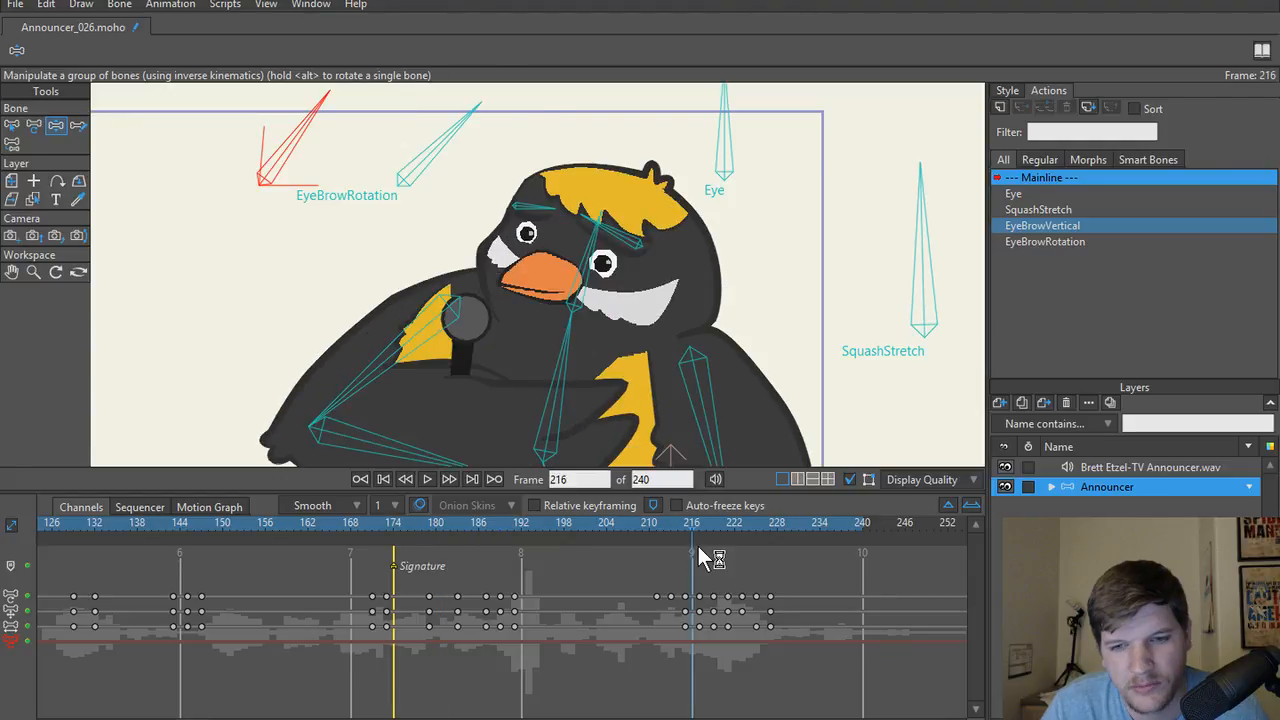
key(space)
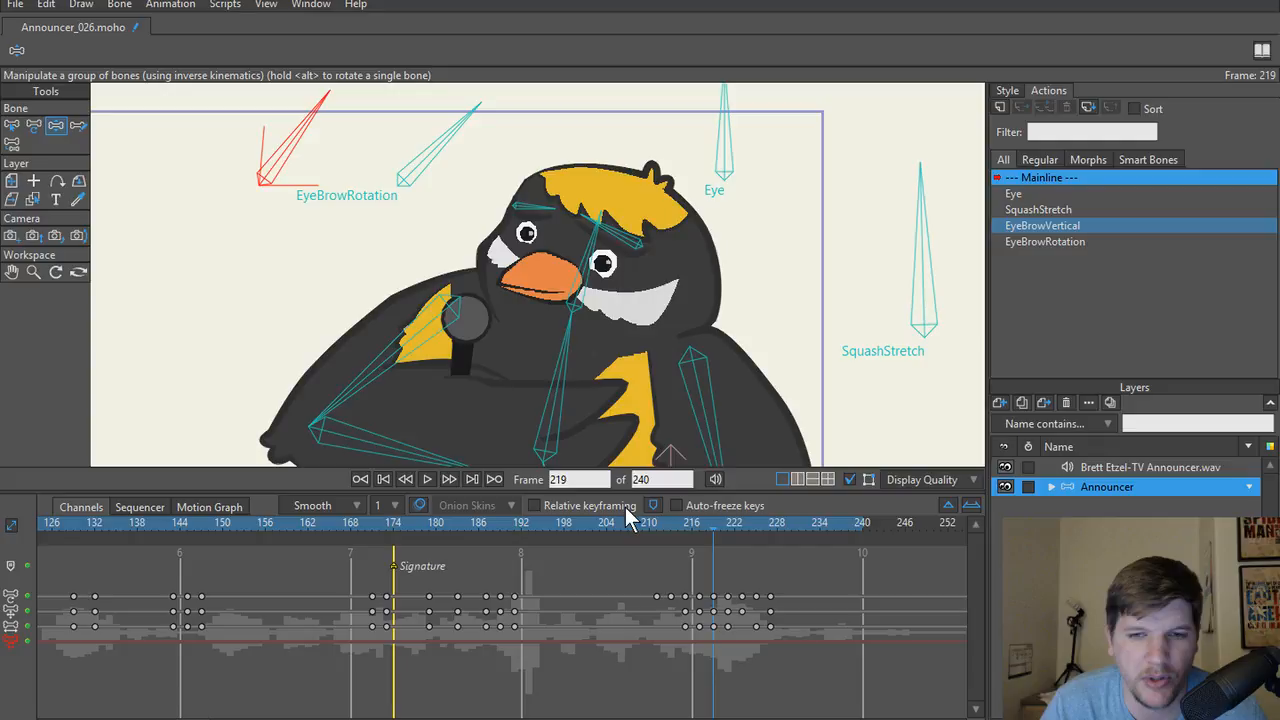
Add a timeline marker named "Moonwalk" at frame 219.
double_click(713, 564)
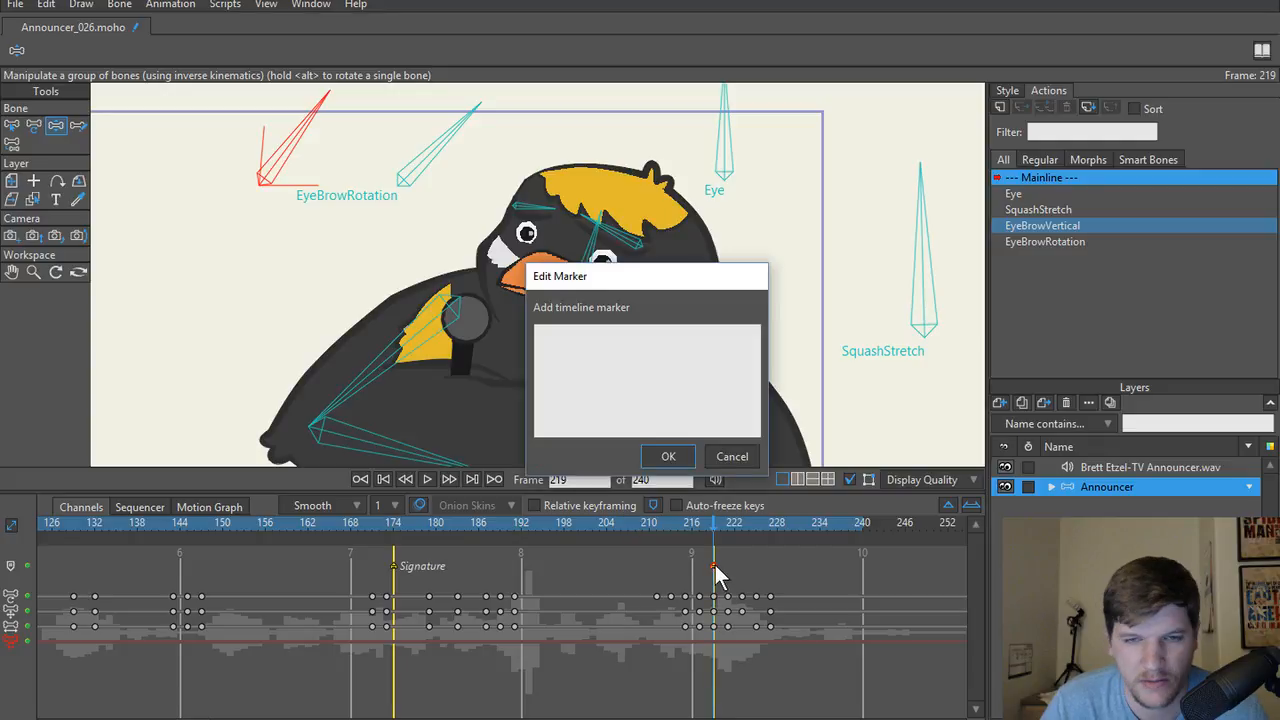
text(Moonwalk)
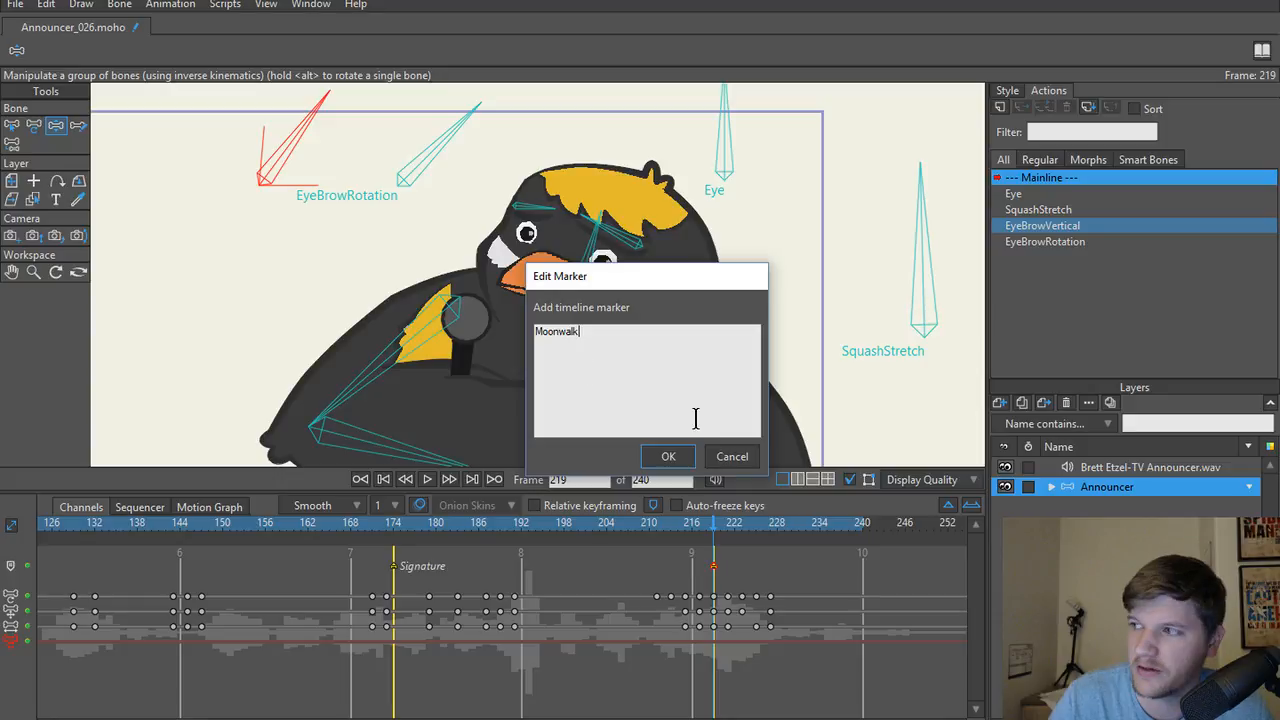
key(Return)
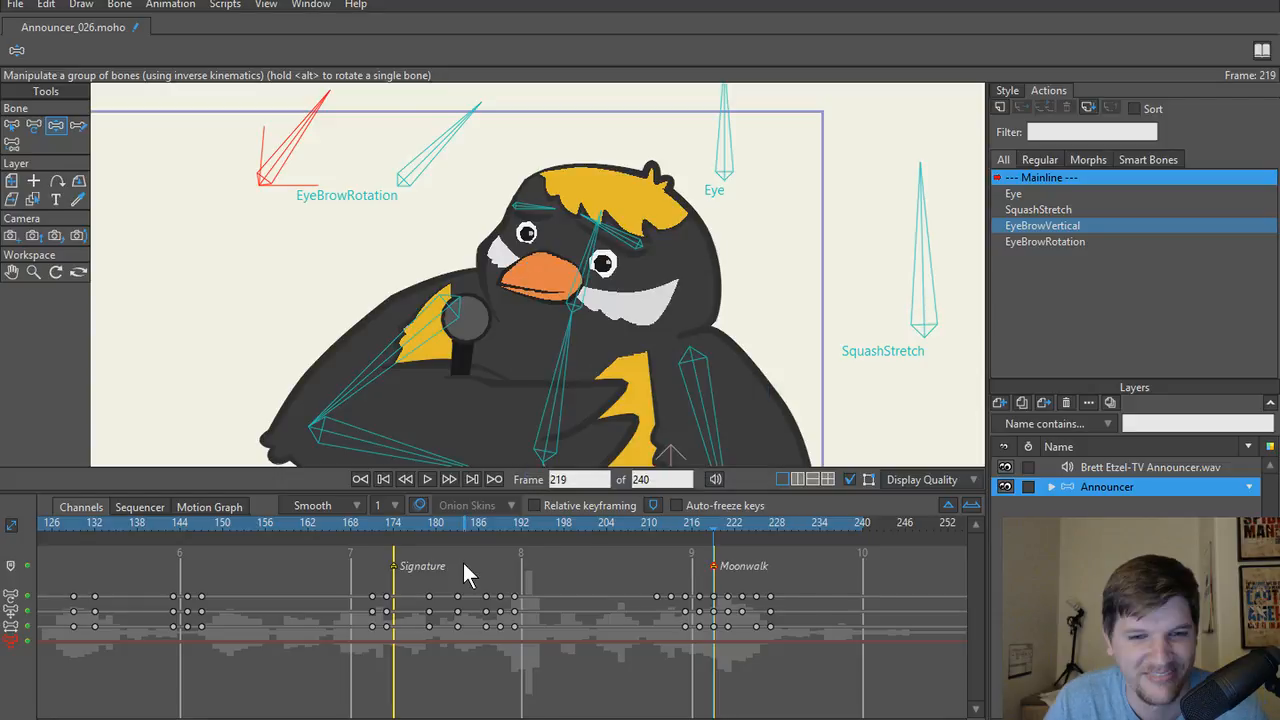
Replay the full dialogue from frame 0 to review the animation against the markers.
click(389, 481)
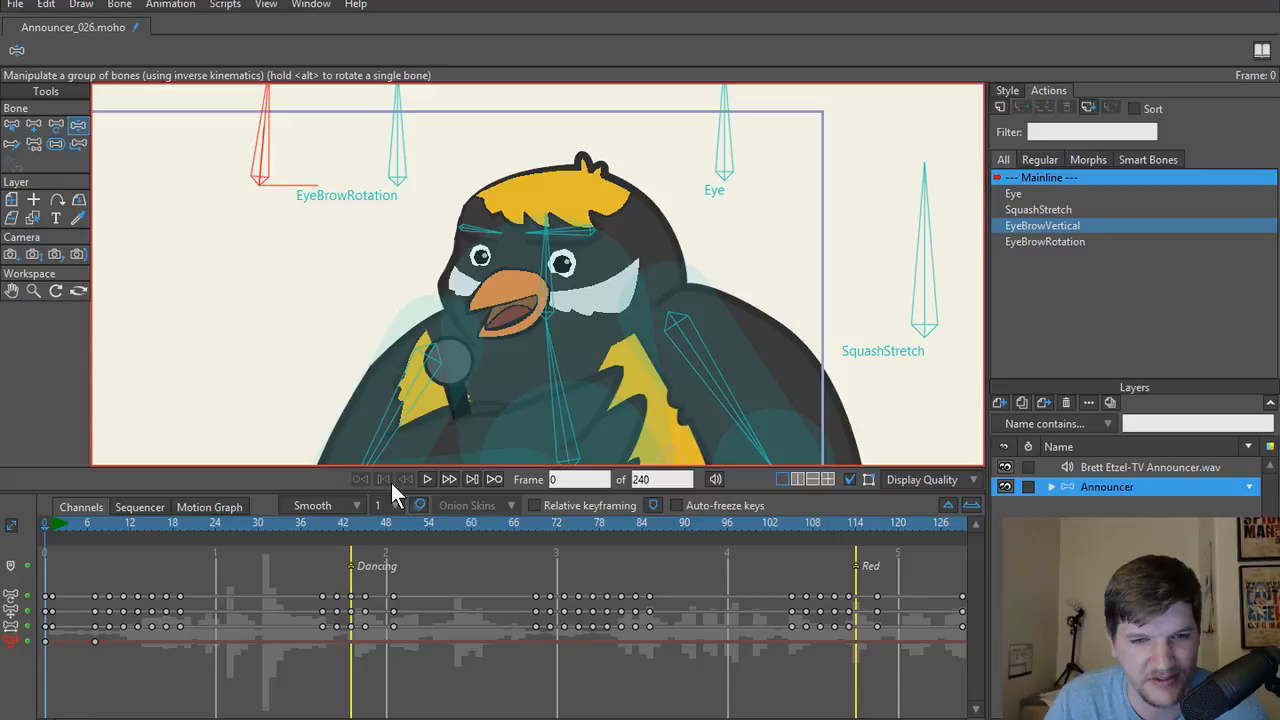
click(427, 479)
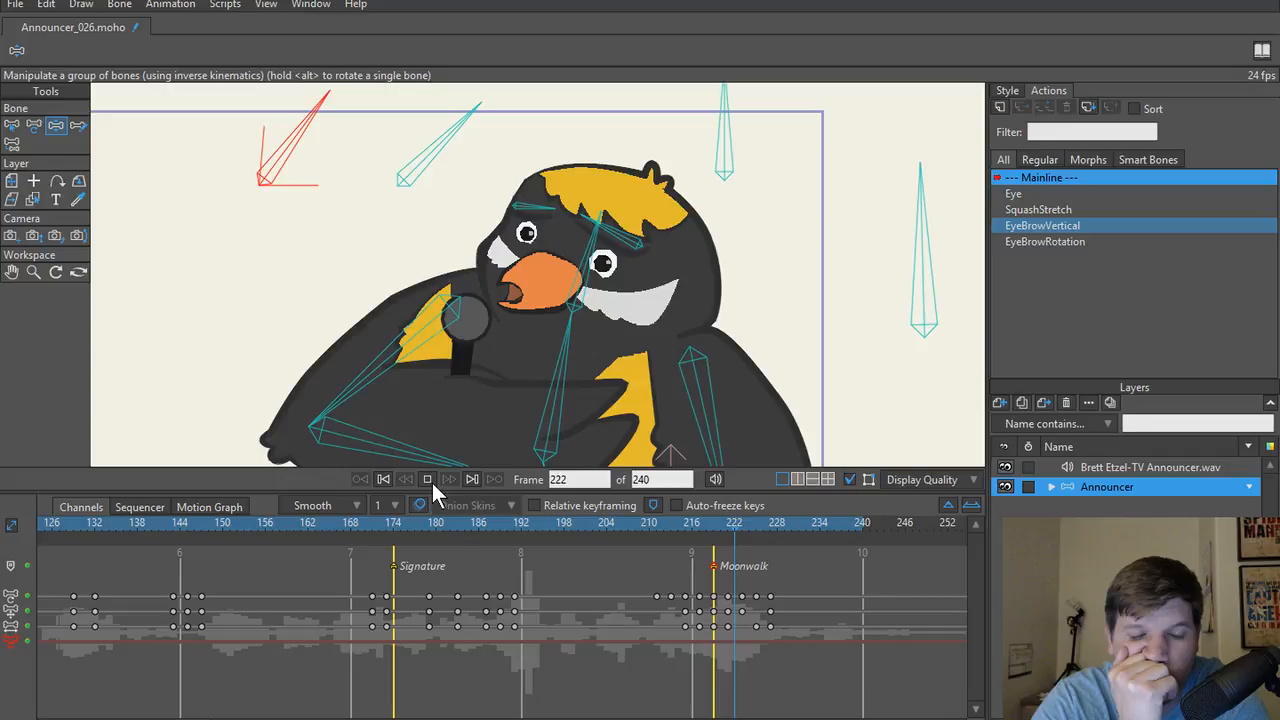
click(428, 480)
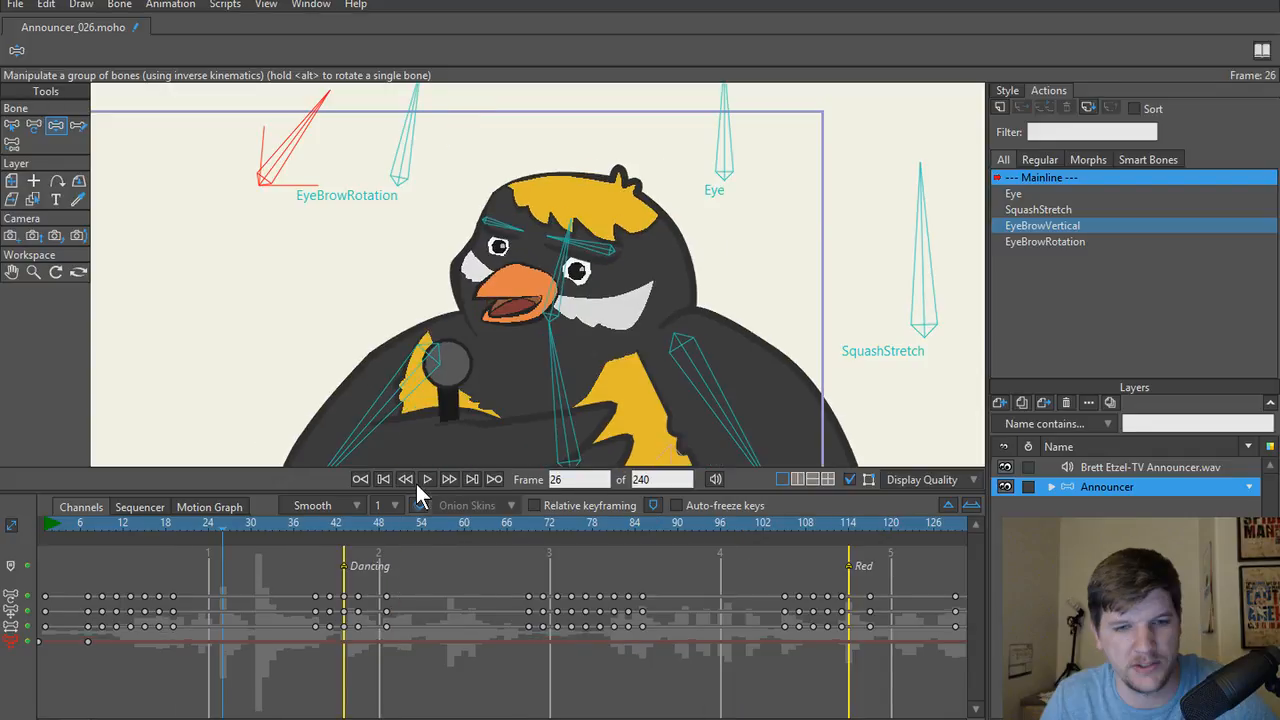
Select the EyeBrowVertical and EyeBrowRotation bones at frame 0 and delete their existing animation keyframes.
key(Escape)
scroll(413, 474, down, 2)
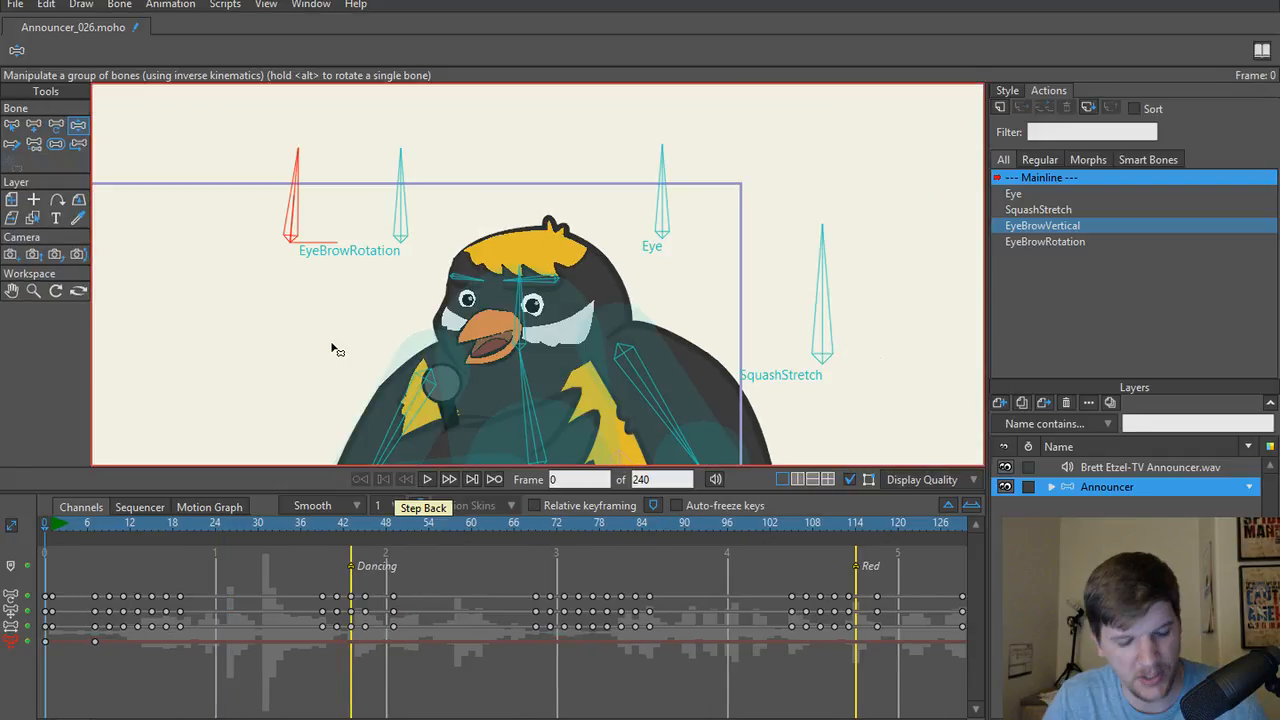
key(b)
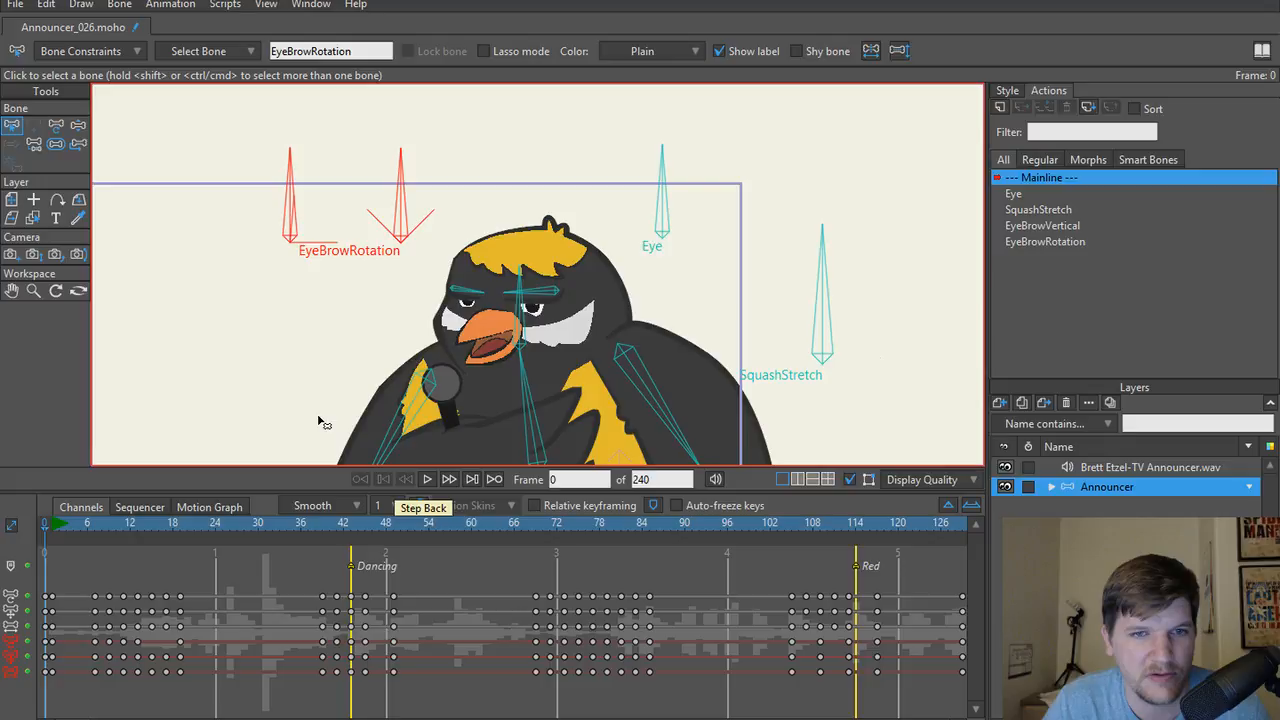
click(16, 645)
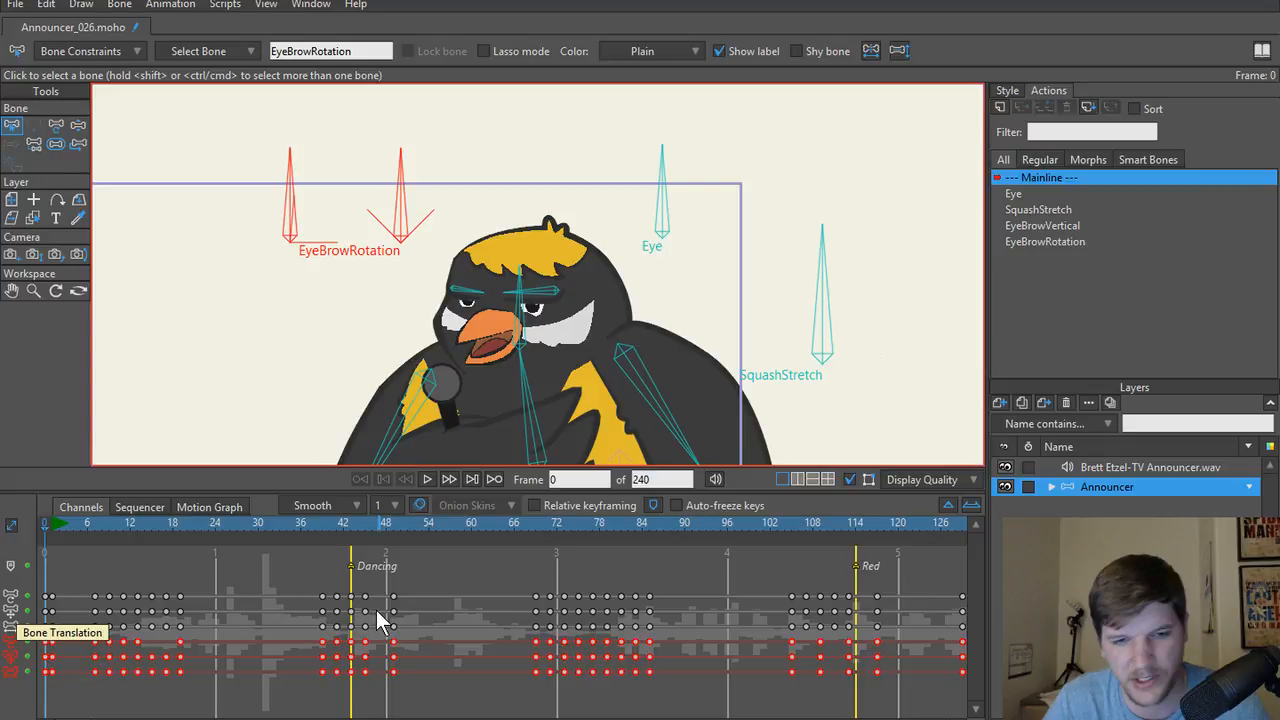
right_click(320, 626)
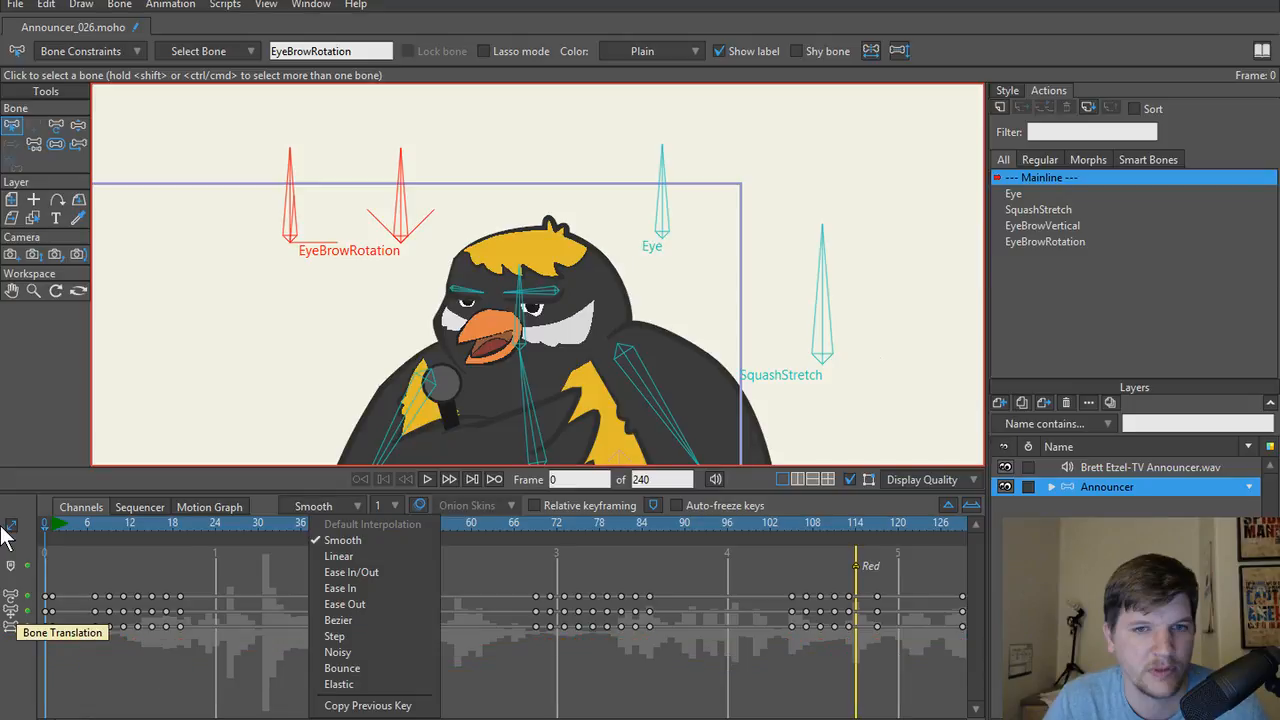
click(2, 528)
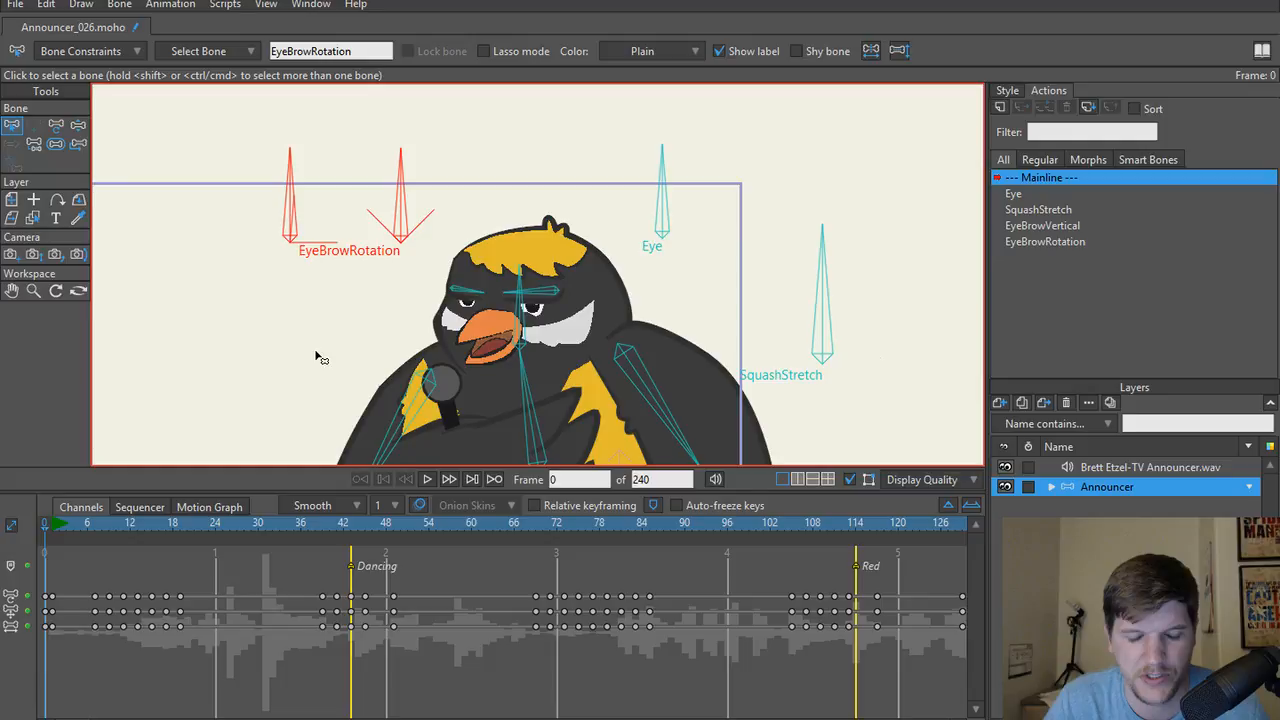
Play the animation from the start and again from frame 2 to review it without the eyebrow motion.
key(space)
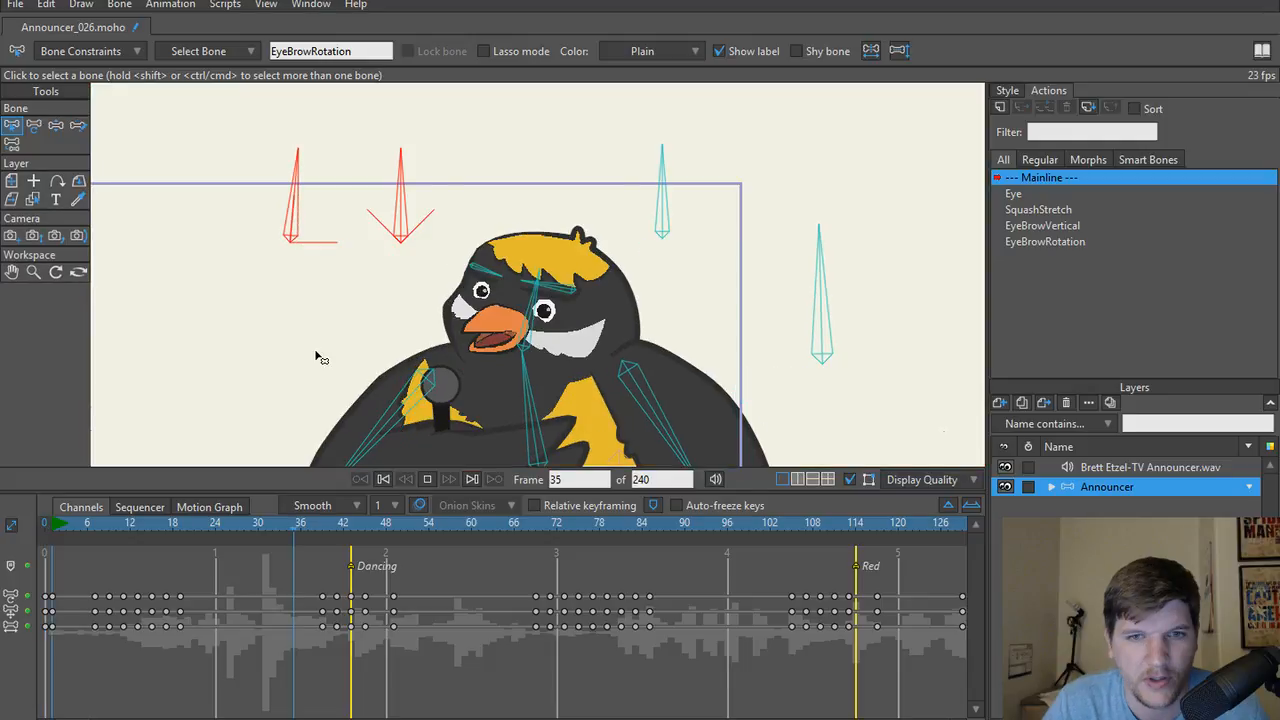
click(57, 528)
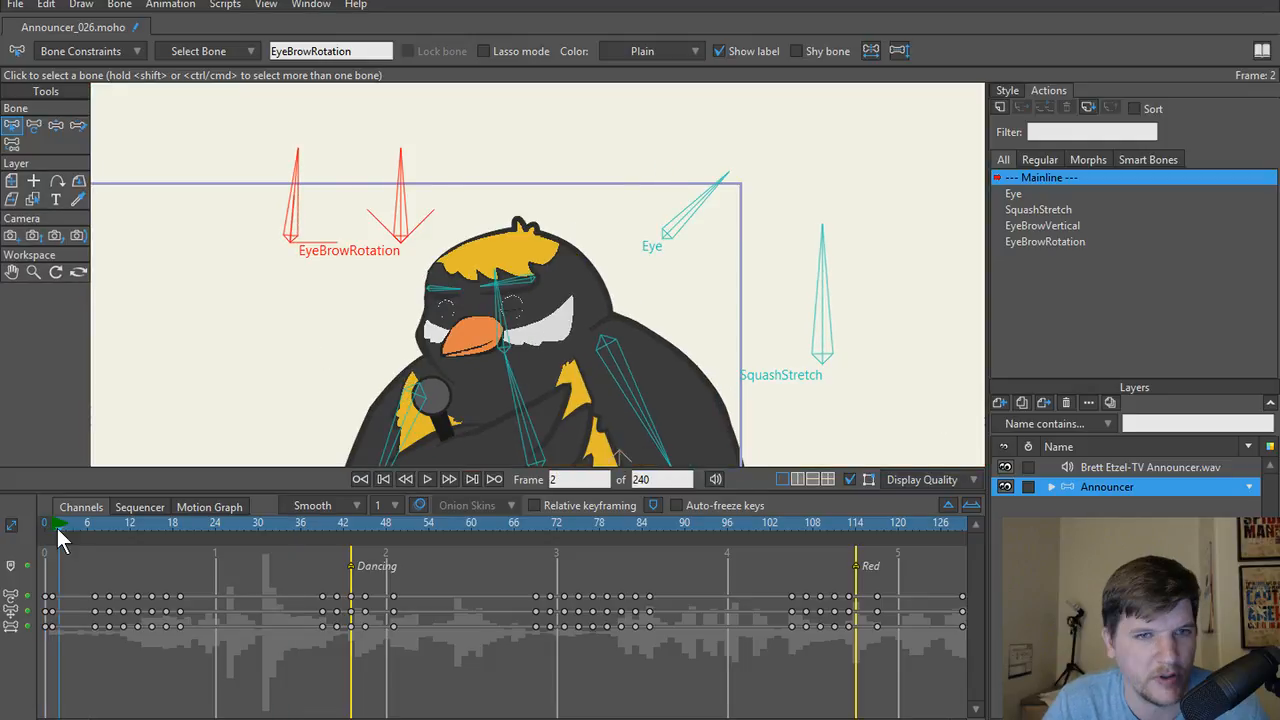
key(space)
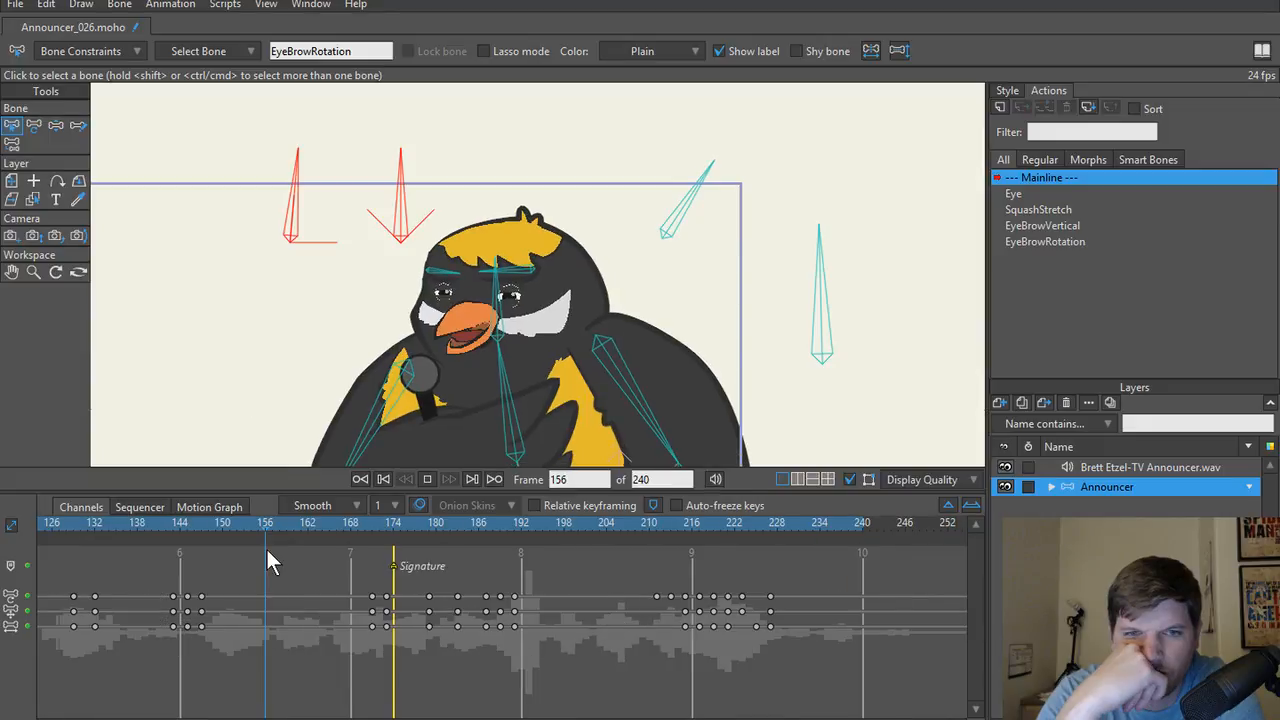
click(52, 530)
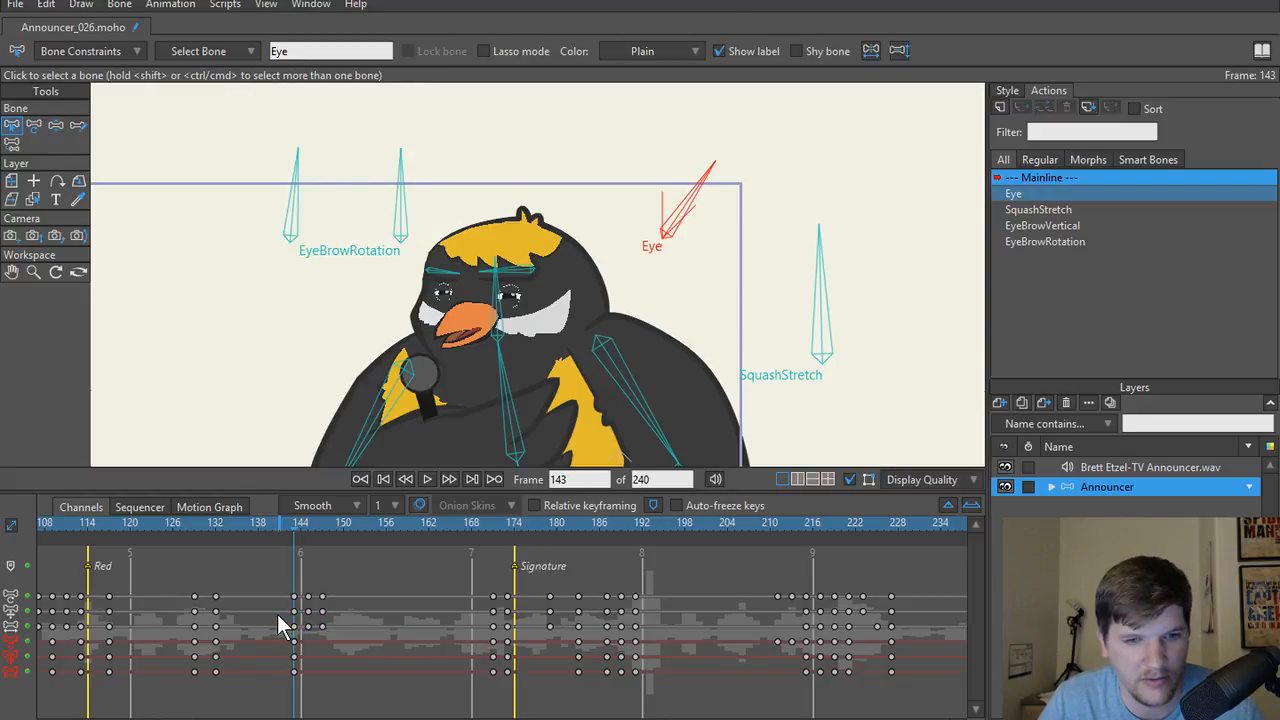
Delete the Eye bone's blink keyframes between frames 129 and 143.
drag(280, 618, 194, 542)
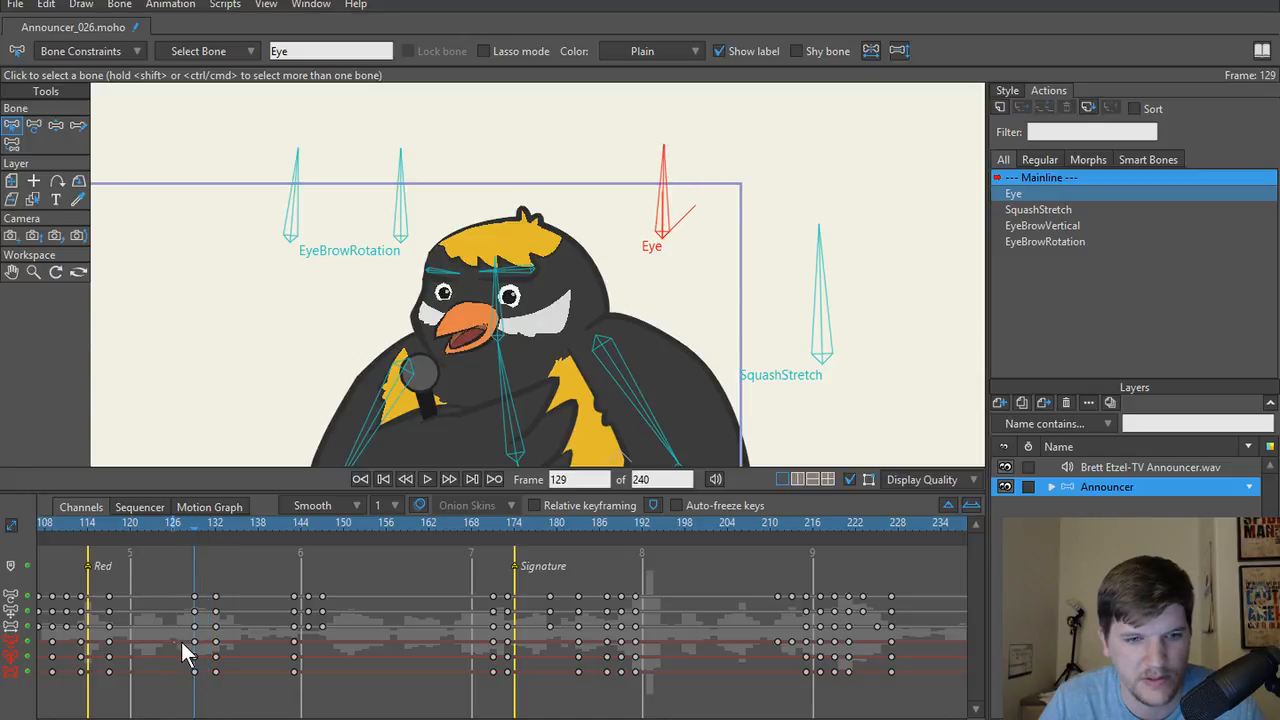
key(Delete)
drag(244, 557, 483, 548)
drag(412, 565, 126, 605)
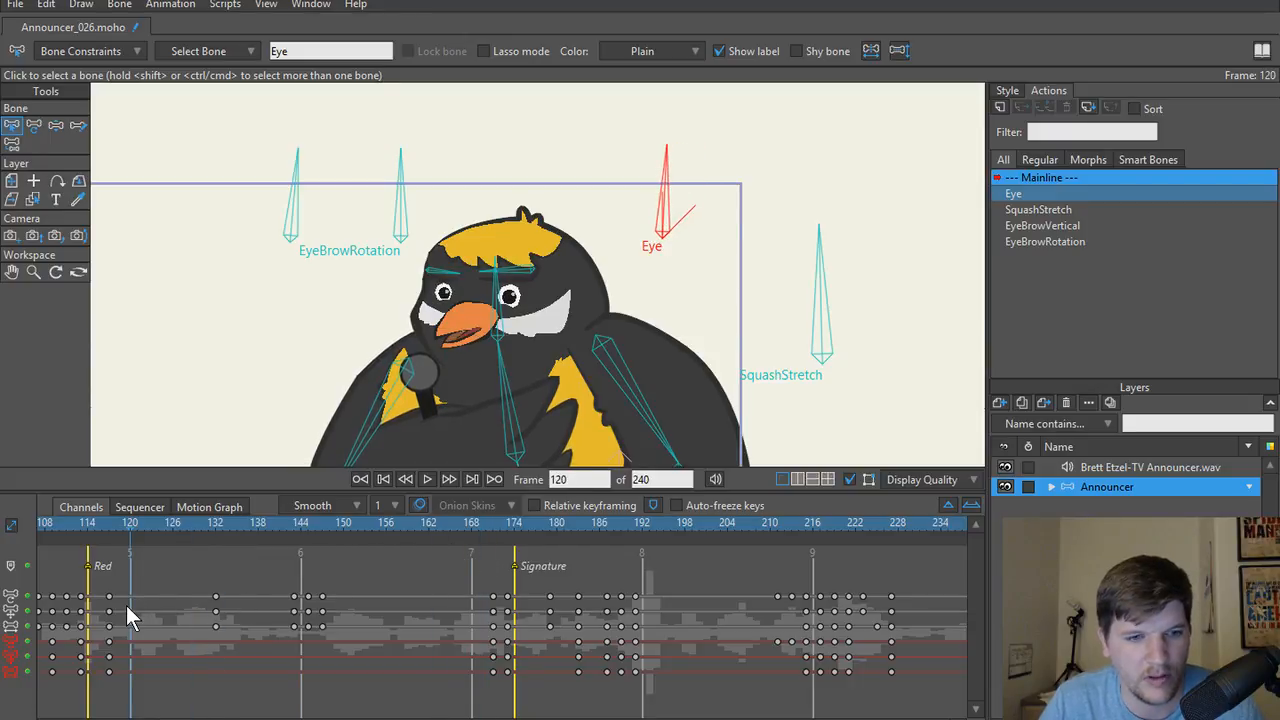
key(alt+Left)
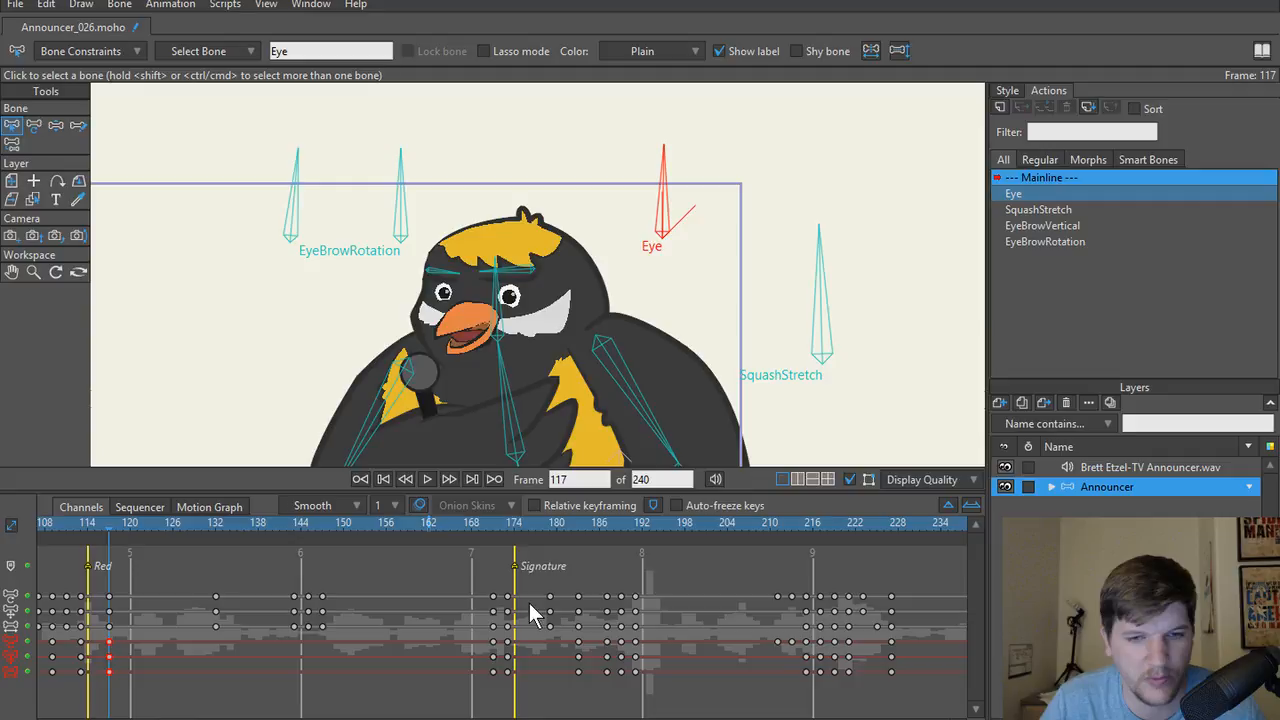
Play the animation from frame 171 and again from the beginning to check the facial motion.
click(491, 524)
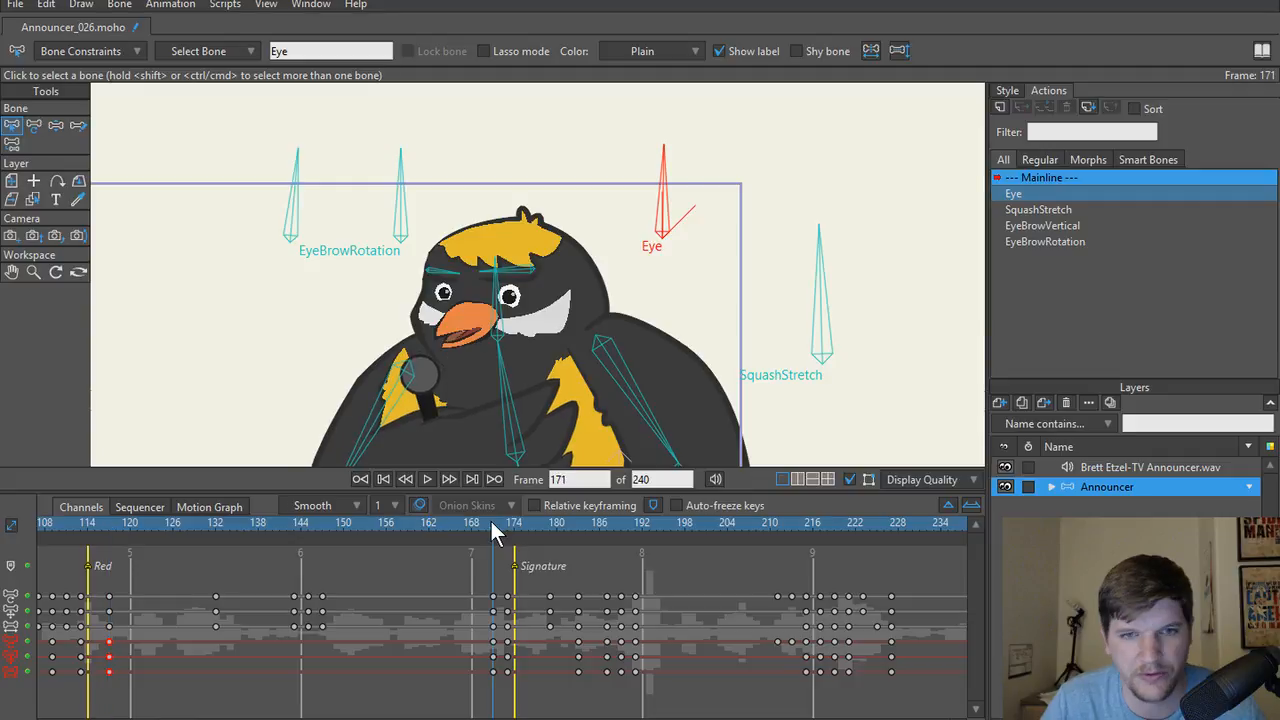
key(space)
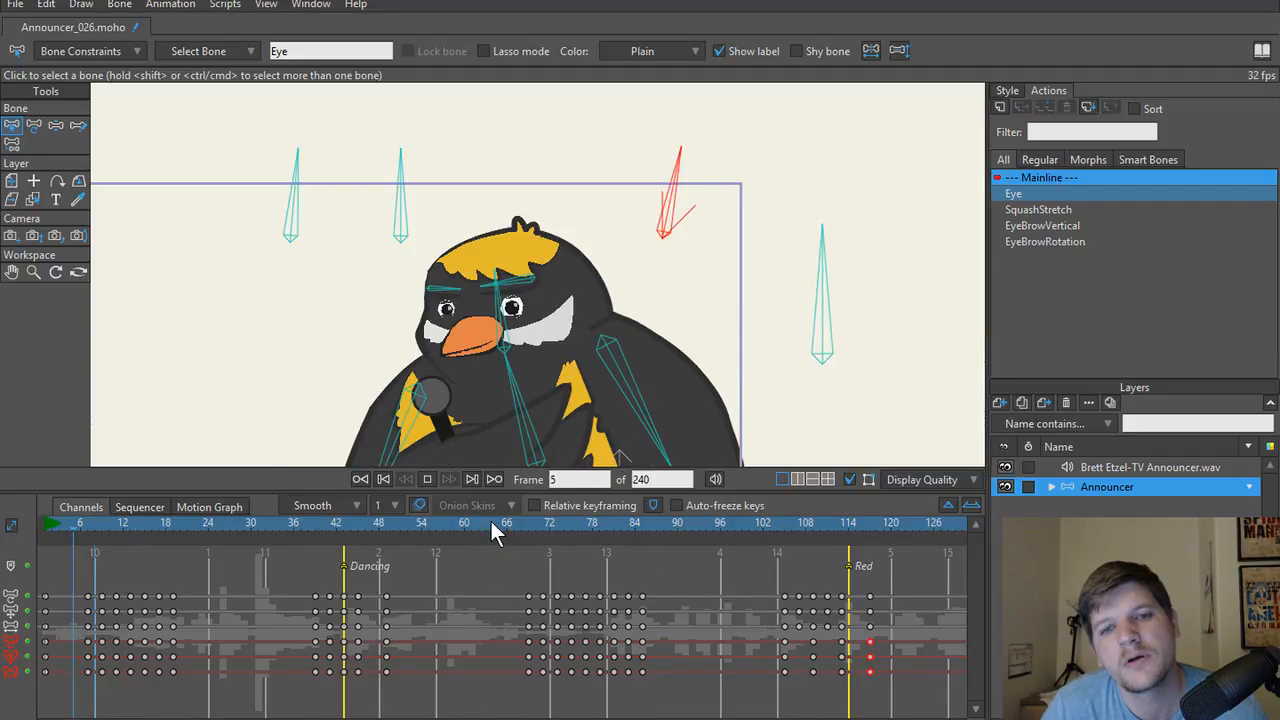
key(space)
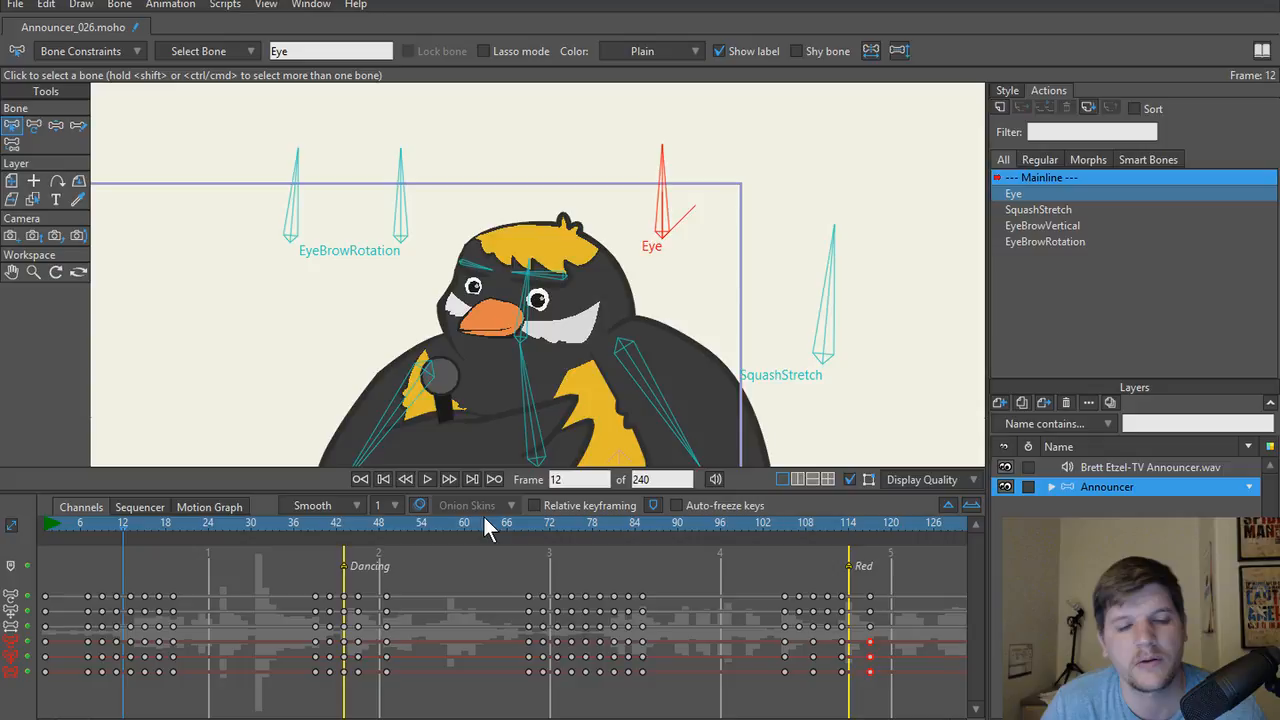
key(space)
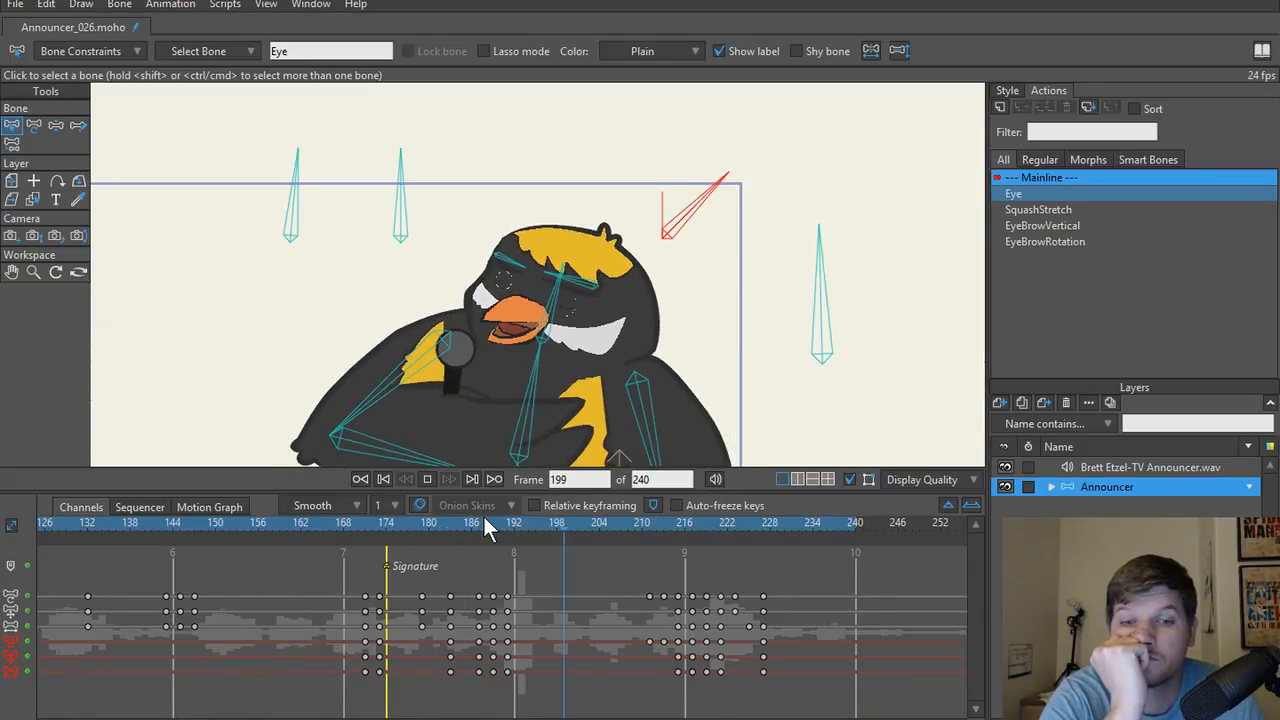
key(space)
click(385, 479)
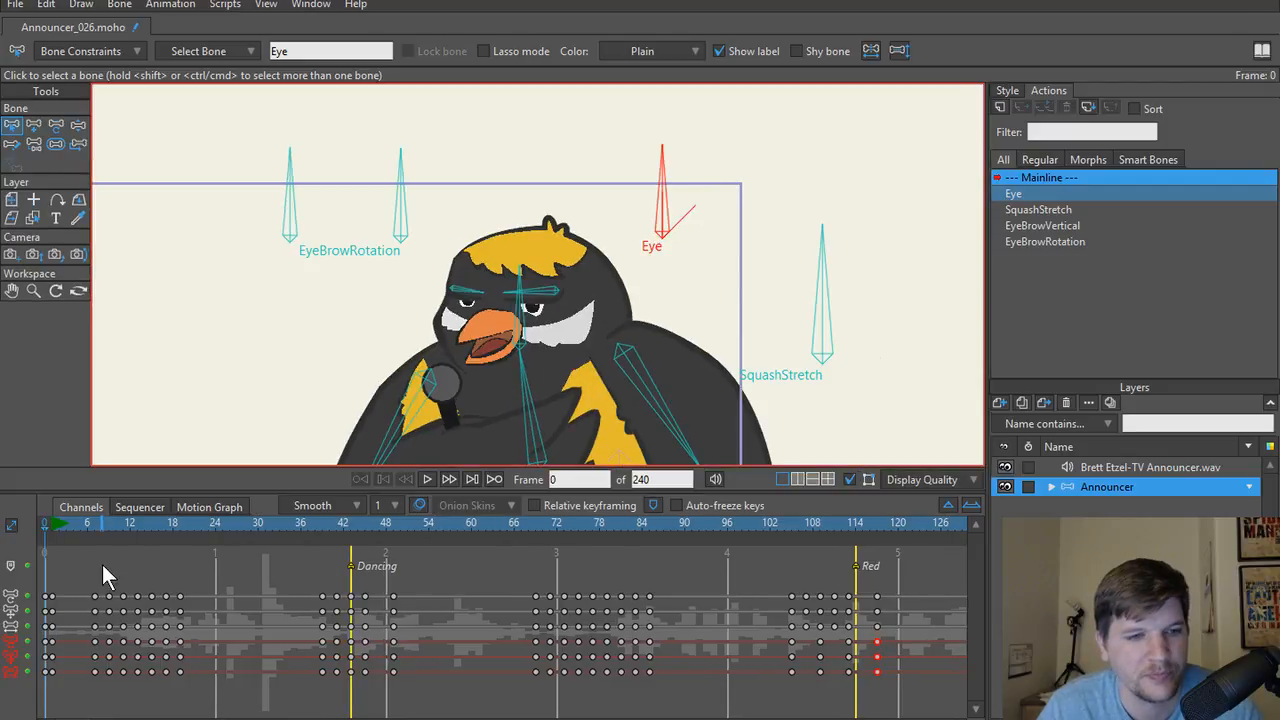
key(space)
key(space)
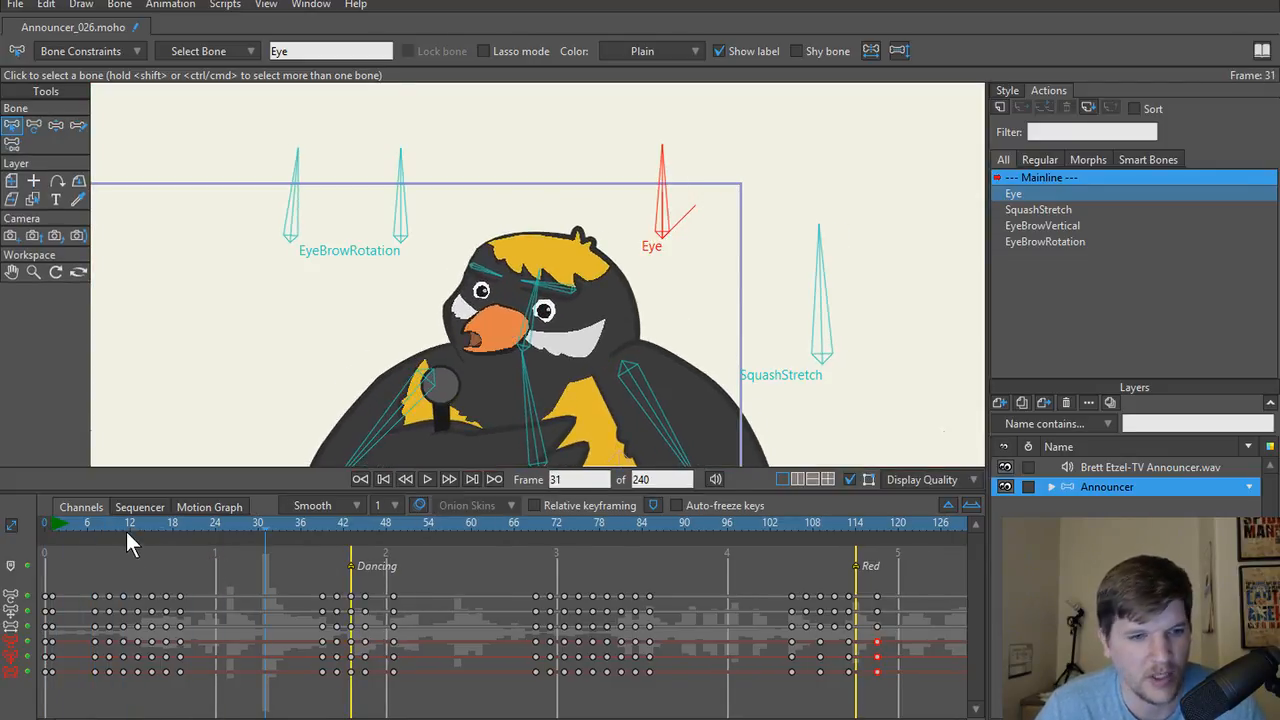
Rotate the EyeBrowVertical bone clockwise at frame 1 to lower the bird's eyebrows.
click(79, 527)
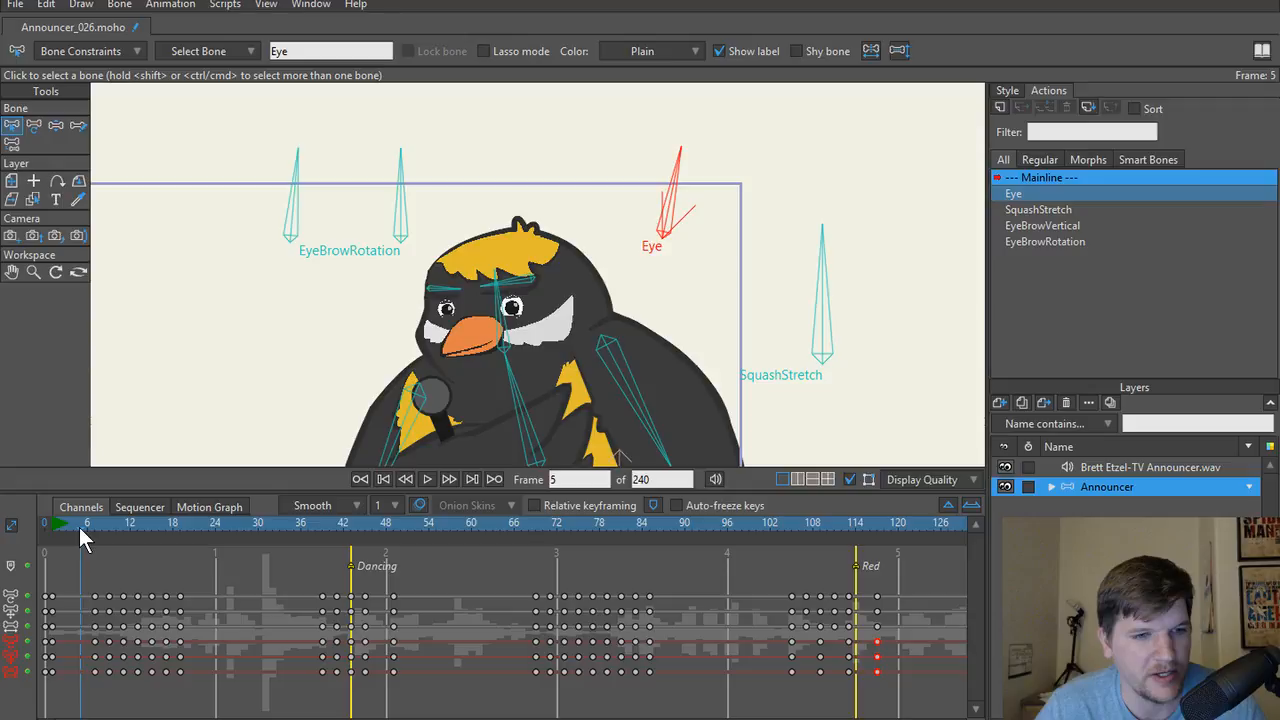
click(47, 528)
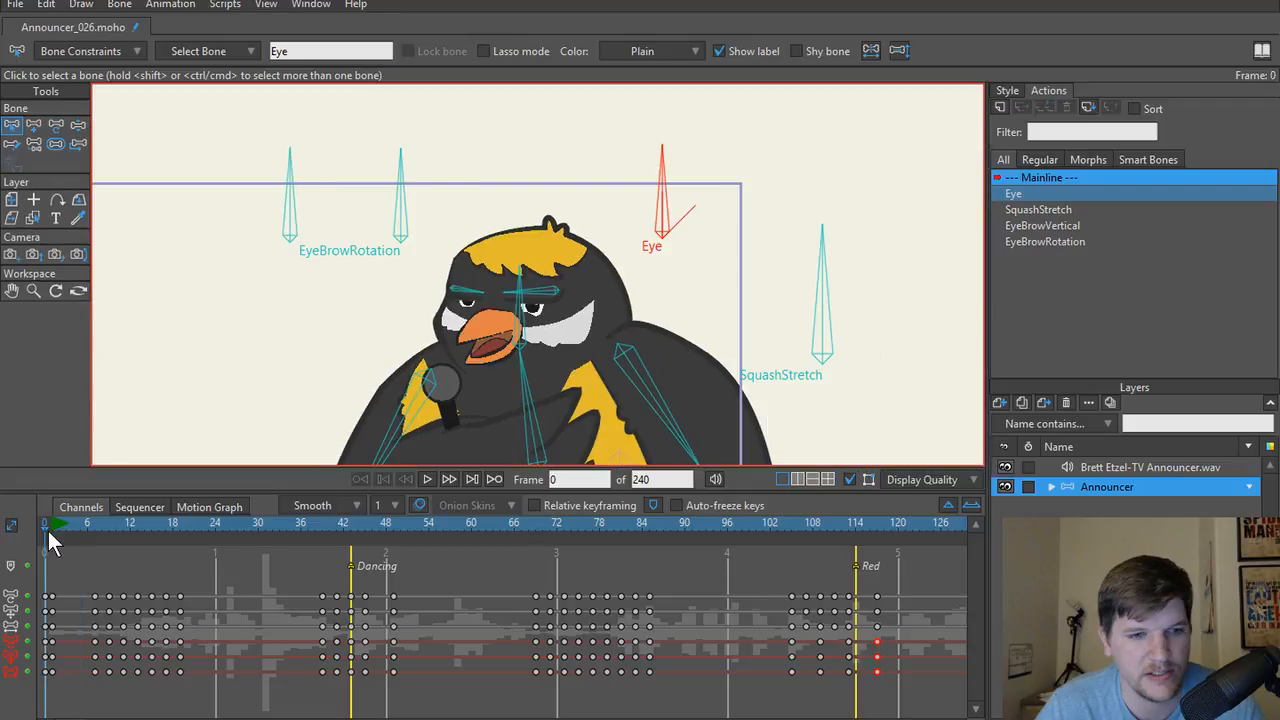
click(51, 528)
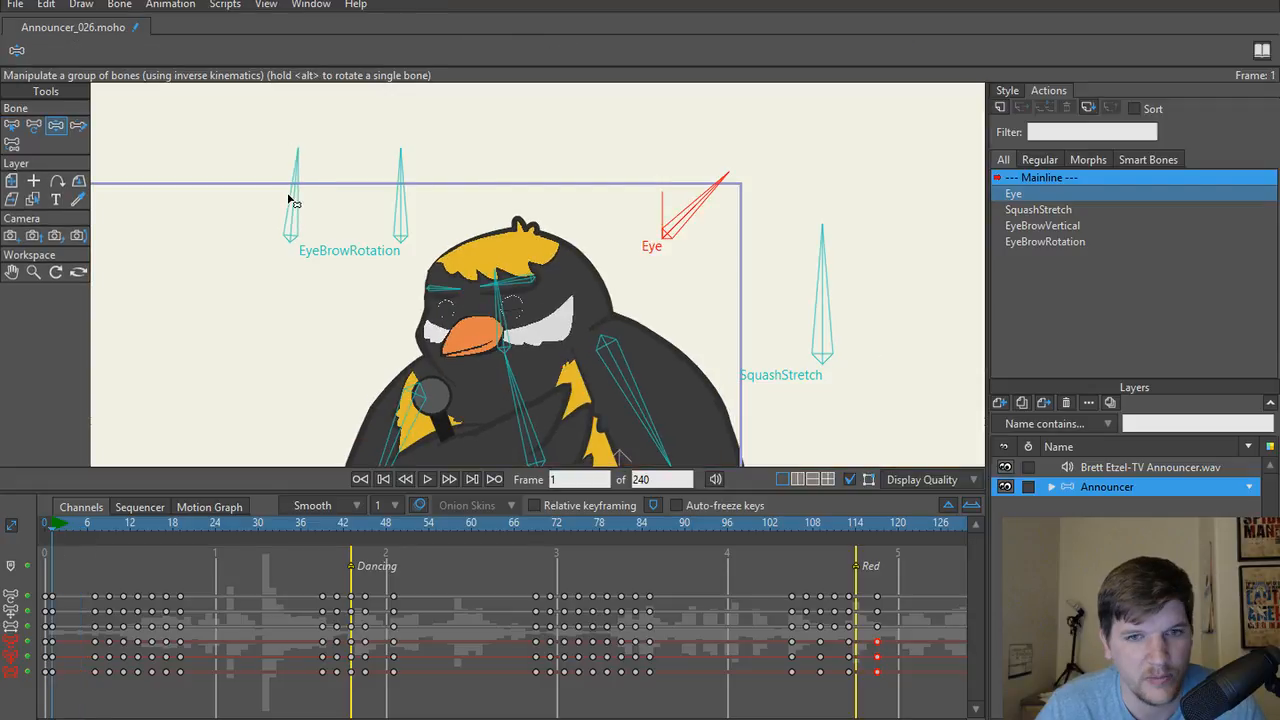
drag(290, 200, 331, 229)
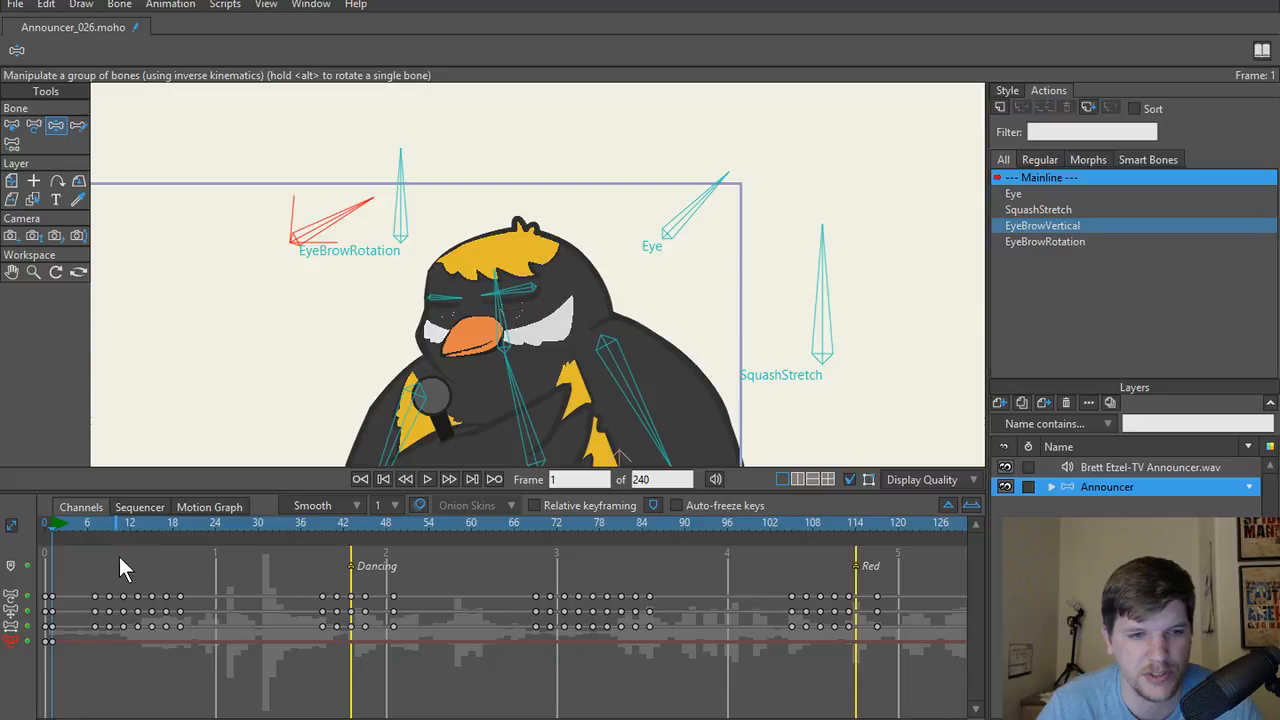
Key the lowered EyeBrowVertical pose at frame 41 and rotate the bone back upward at frame 43 for the "Dancing" marker.
key(space)
key(space)
mouse_move(333, 527)
mouse_down()
mouse_move(308, 527)
mouse_move(331, 527)
mouse_up()
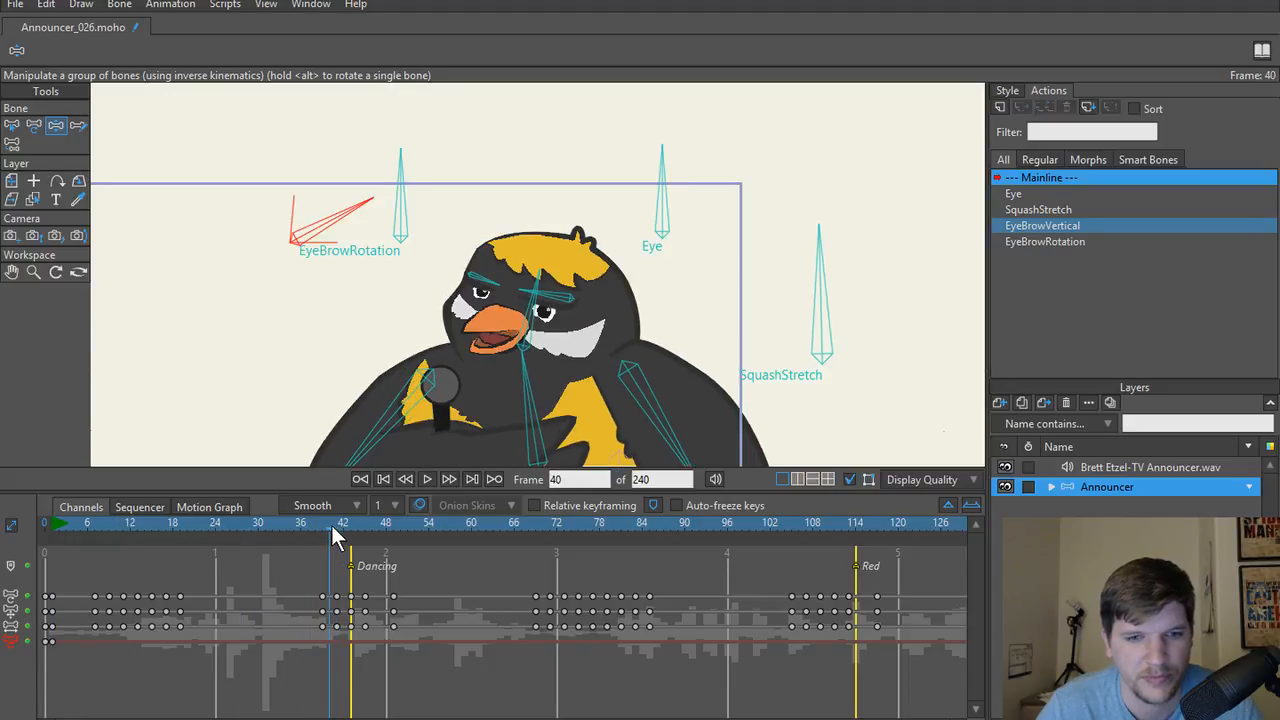
key(Right)
click(330, 220)
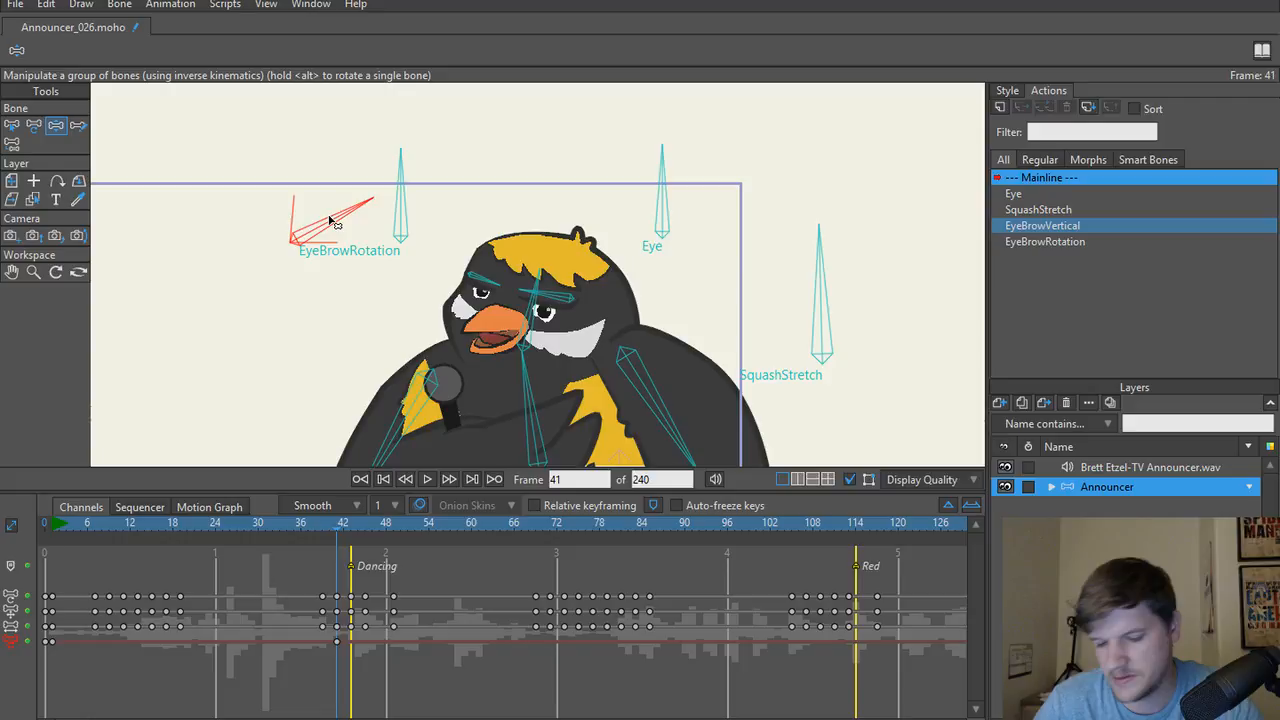
key(Right)
key(Right)
drag(333, 222, 287, 206)
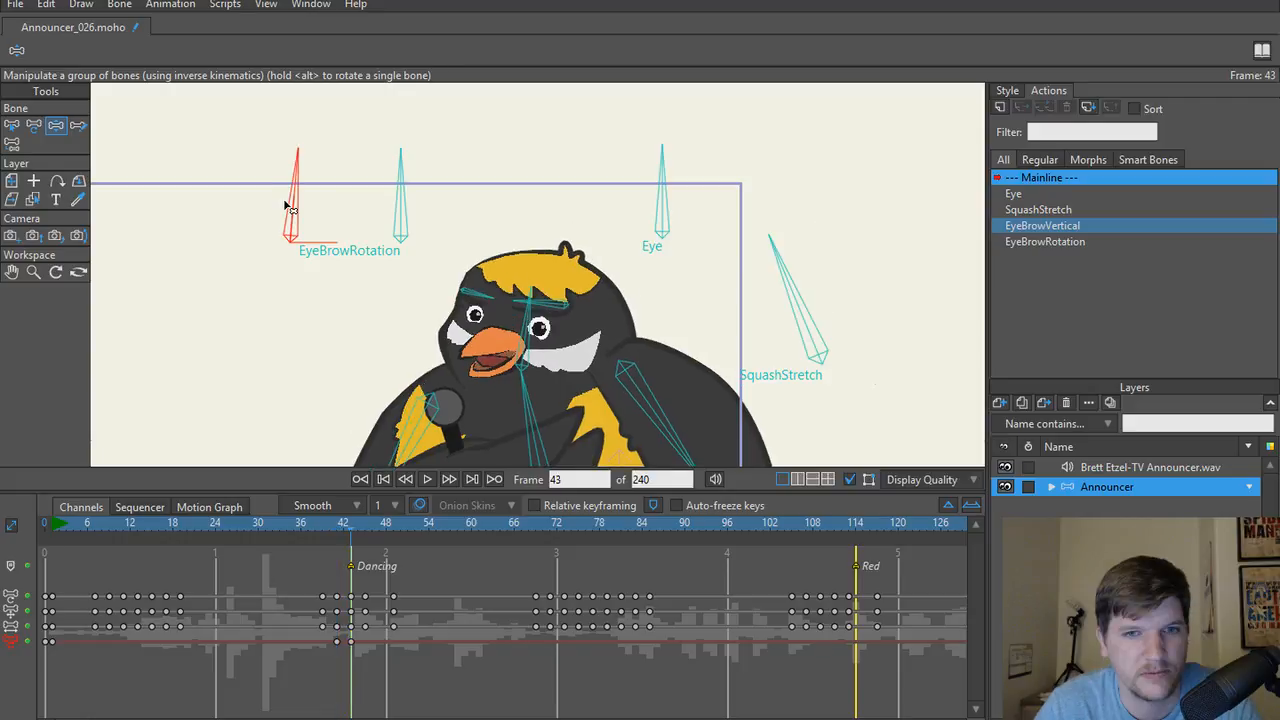
Hold the EyeBrowVertical pose with a keyframe at frame 67 and rotate the bone clockwise at frame 69.
key(Right)
key(Right)
key(Right)
key(Right)
key(Right)
key(Right)
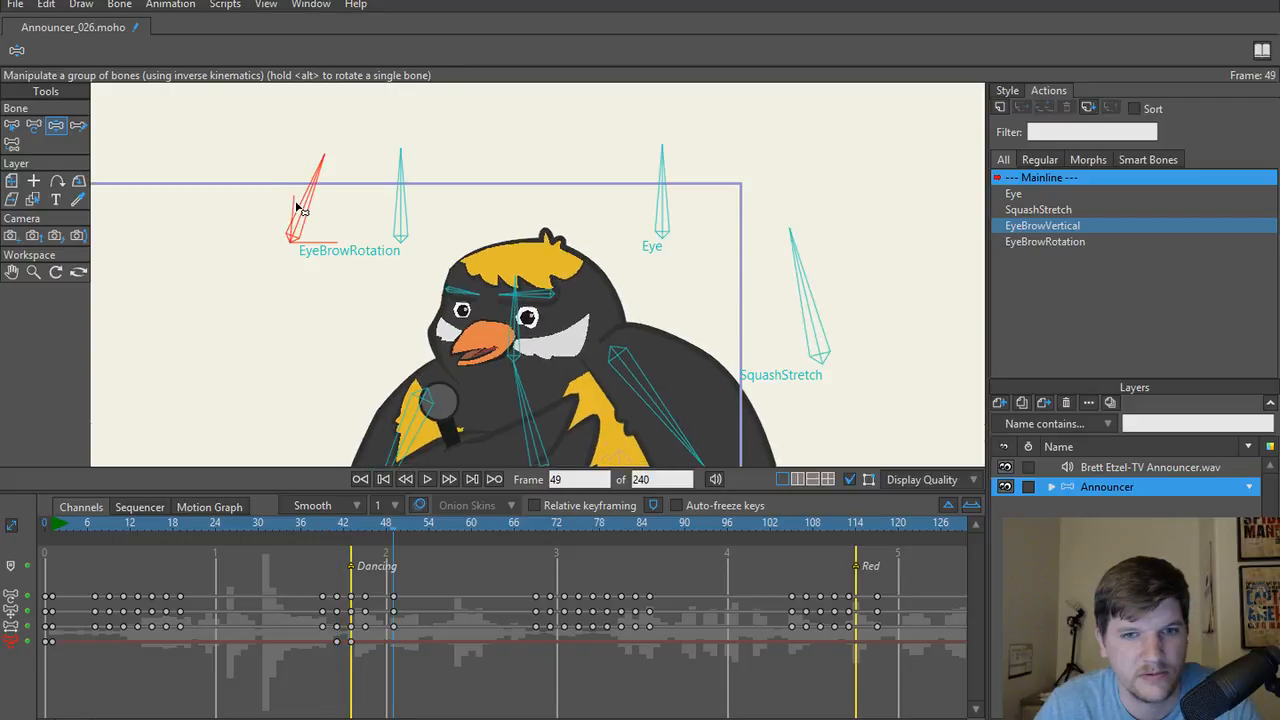
key(Right)
key(Right)
key(Right)
key(Right)
key(Right)
key(Right)
key(Right)
key(Right)
key(Right)
key(Right)
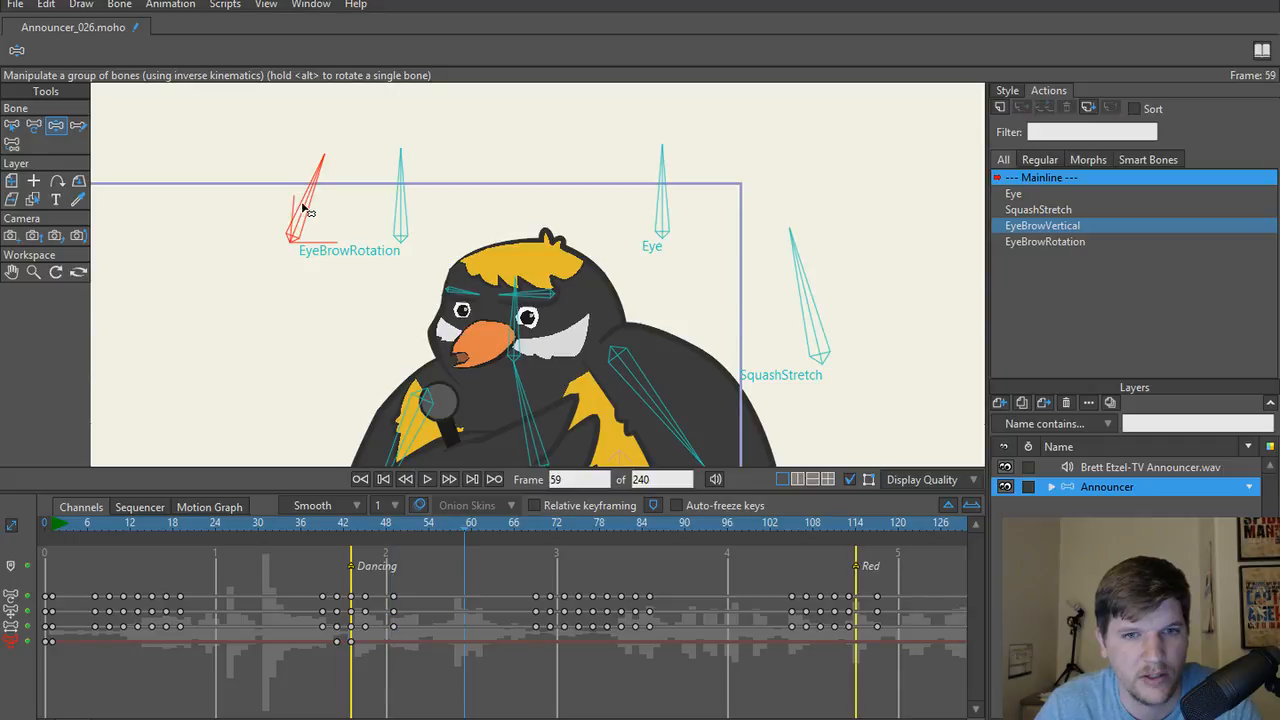
key(Right)
key(Right)
key(Right)
key(Right)
key(Right)
key(Right)
key(Right)
key(Right)
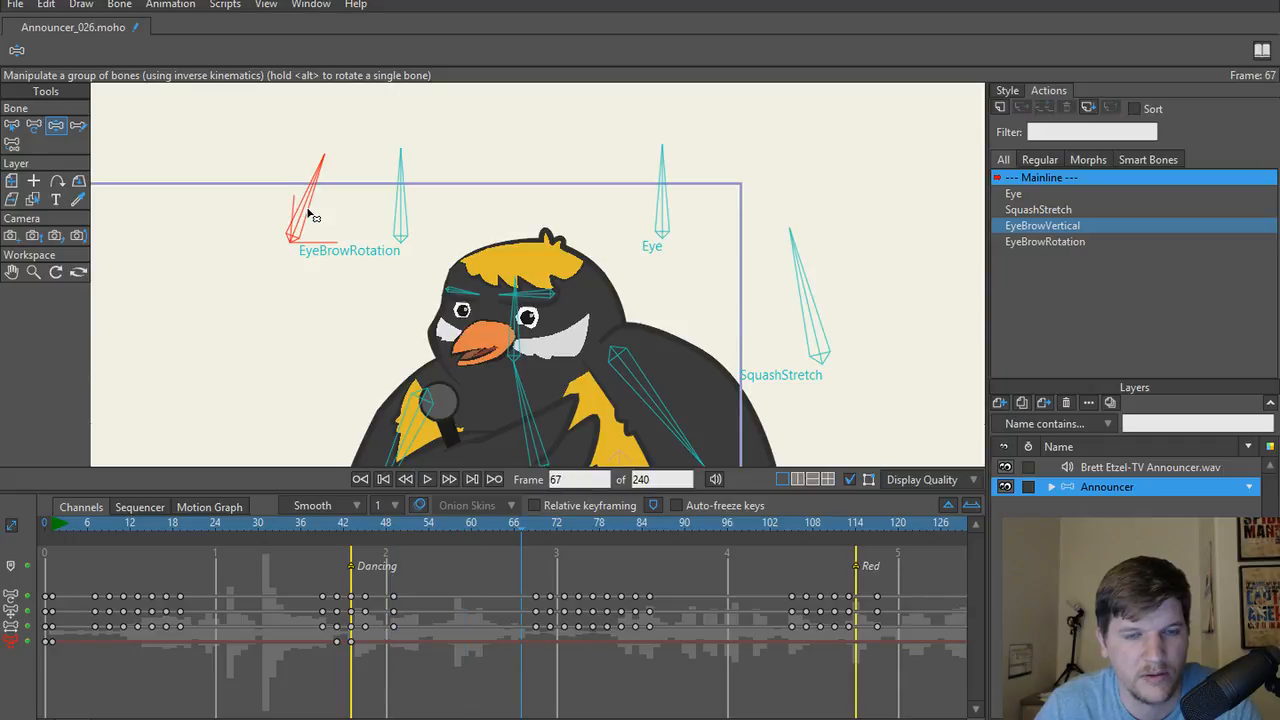
key(Right)
key(Right)
drag(310, 216, 323, 229)
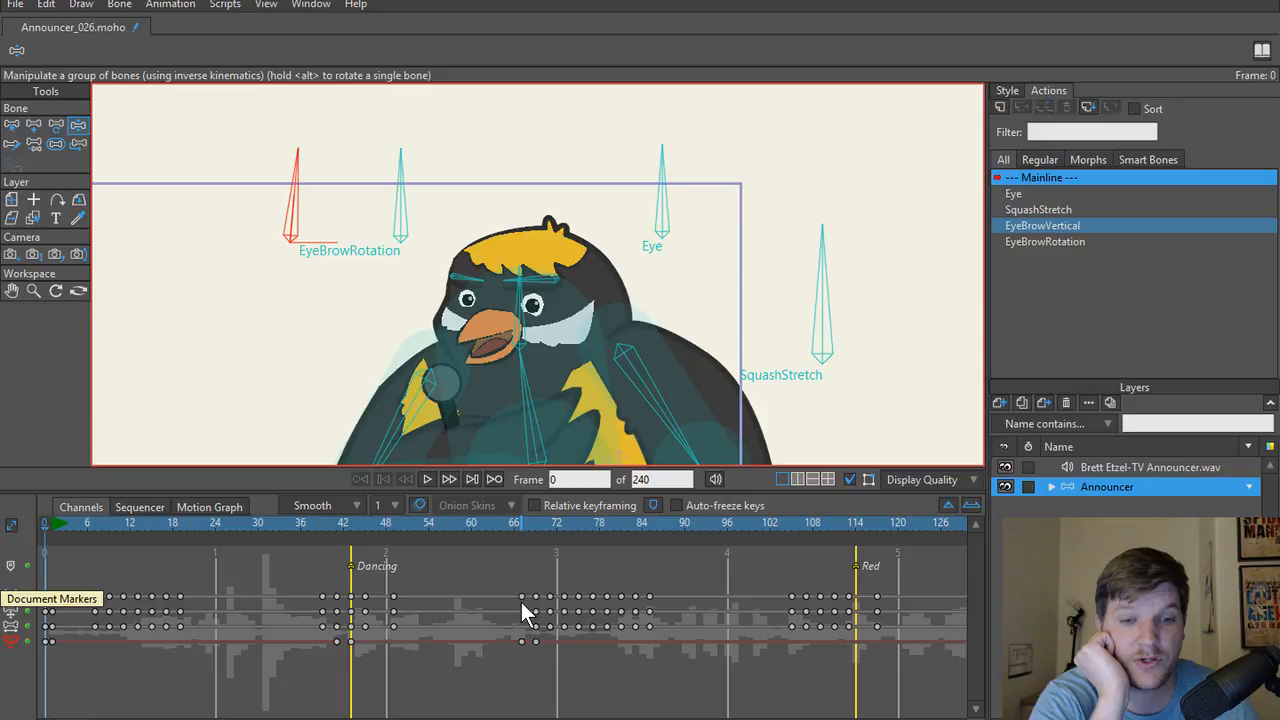
Play the animation from the beginning, then replay it from around frames 47 and 55 to check the eyebrow motion.
key(space)
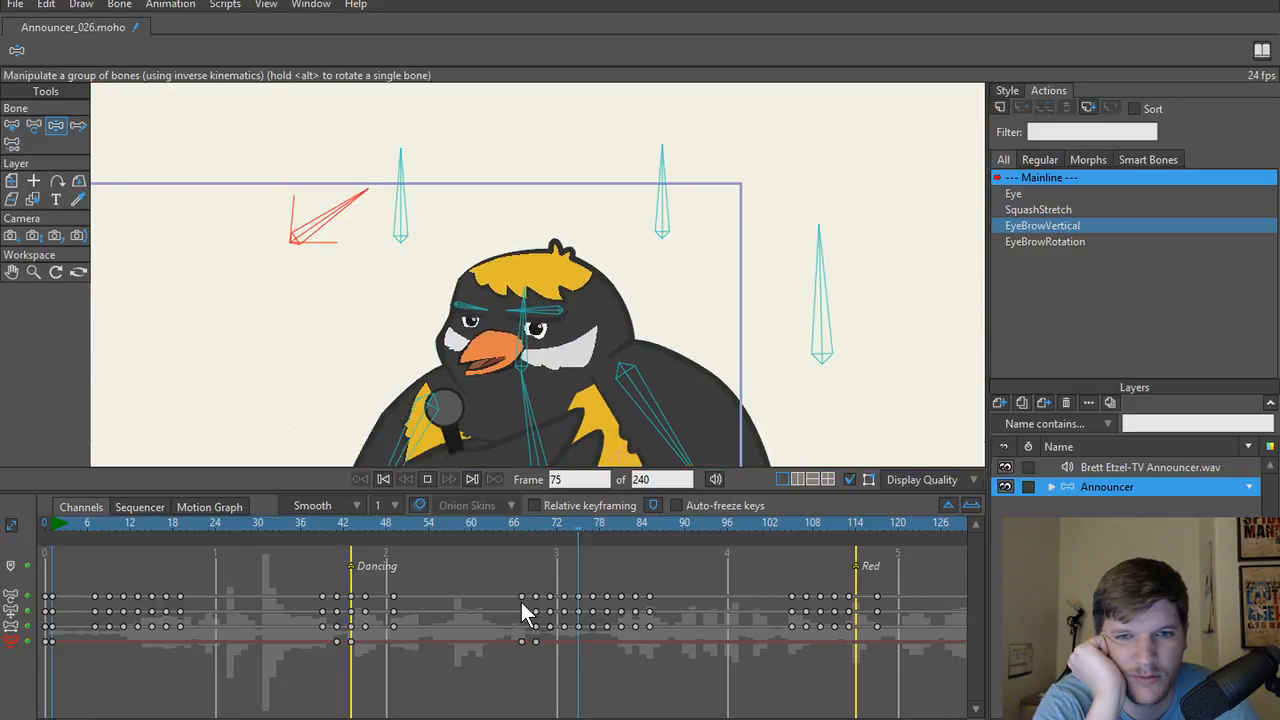
key(space)
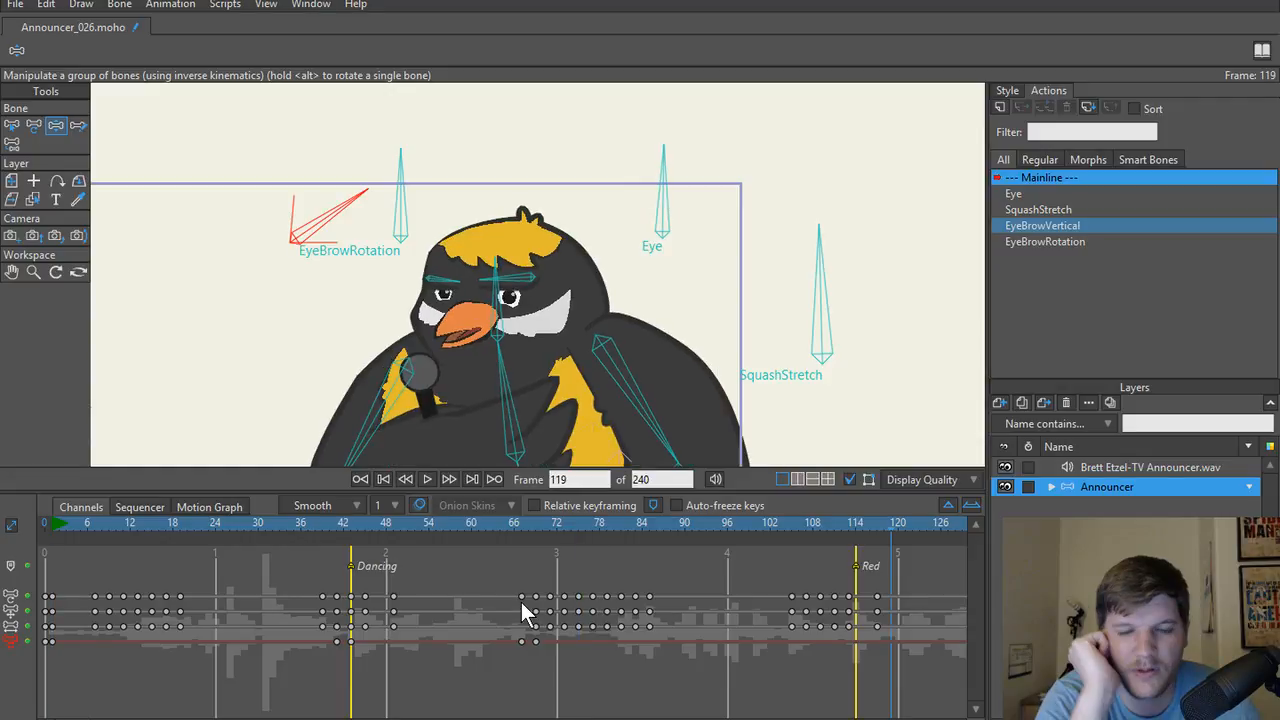
click(381, 527)
key(space)
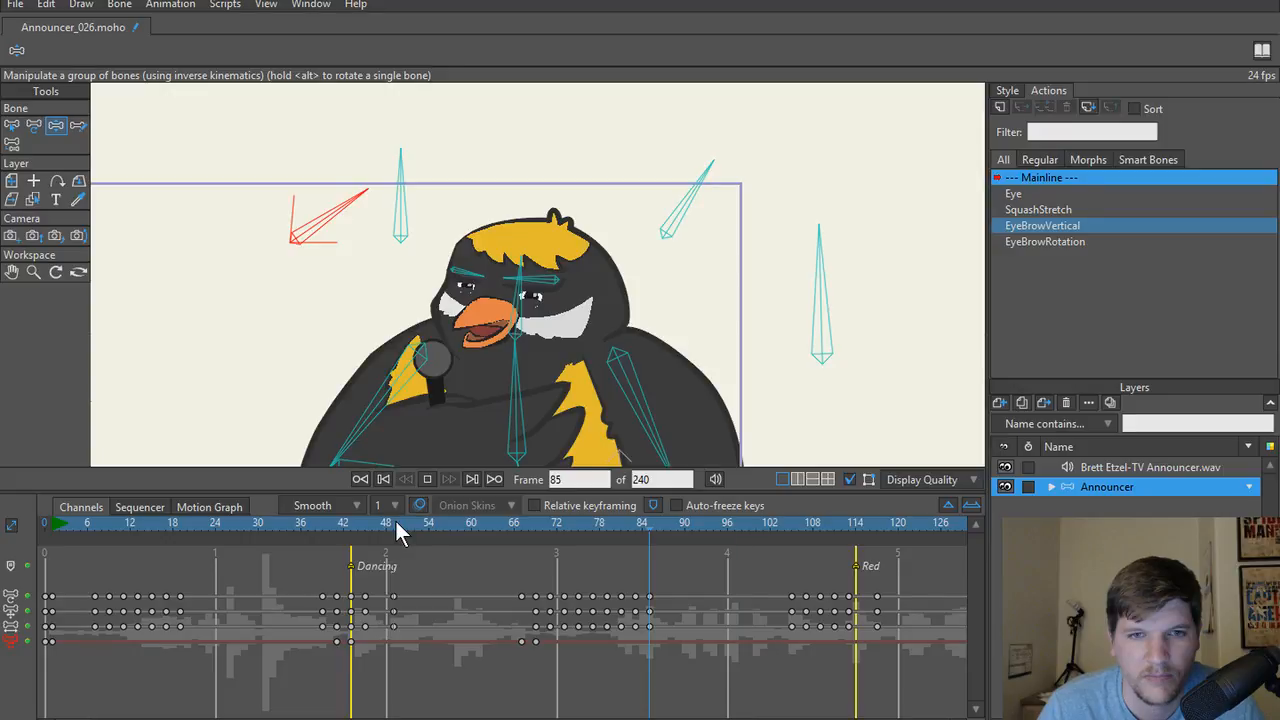
click(434, 526)
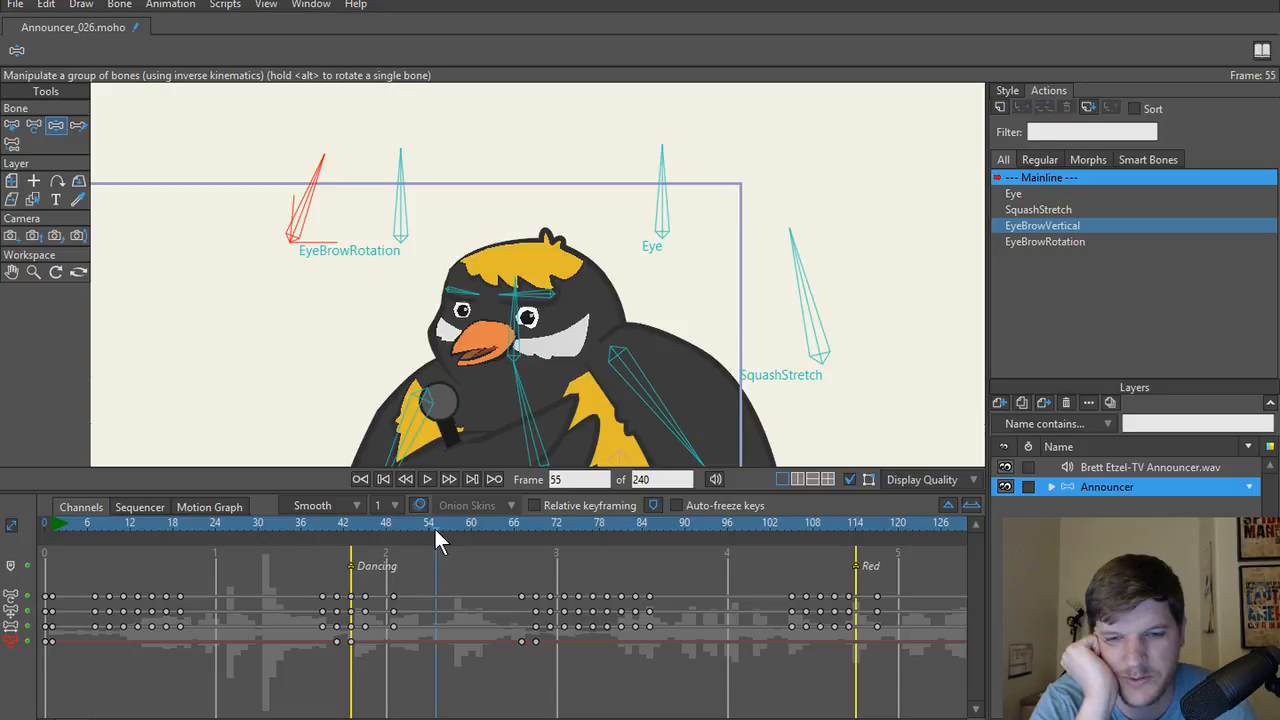
key(space)
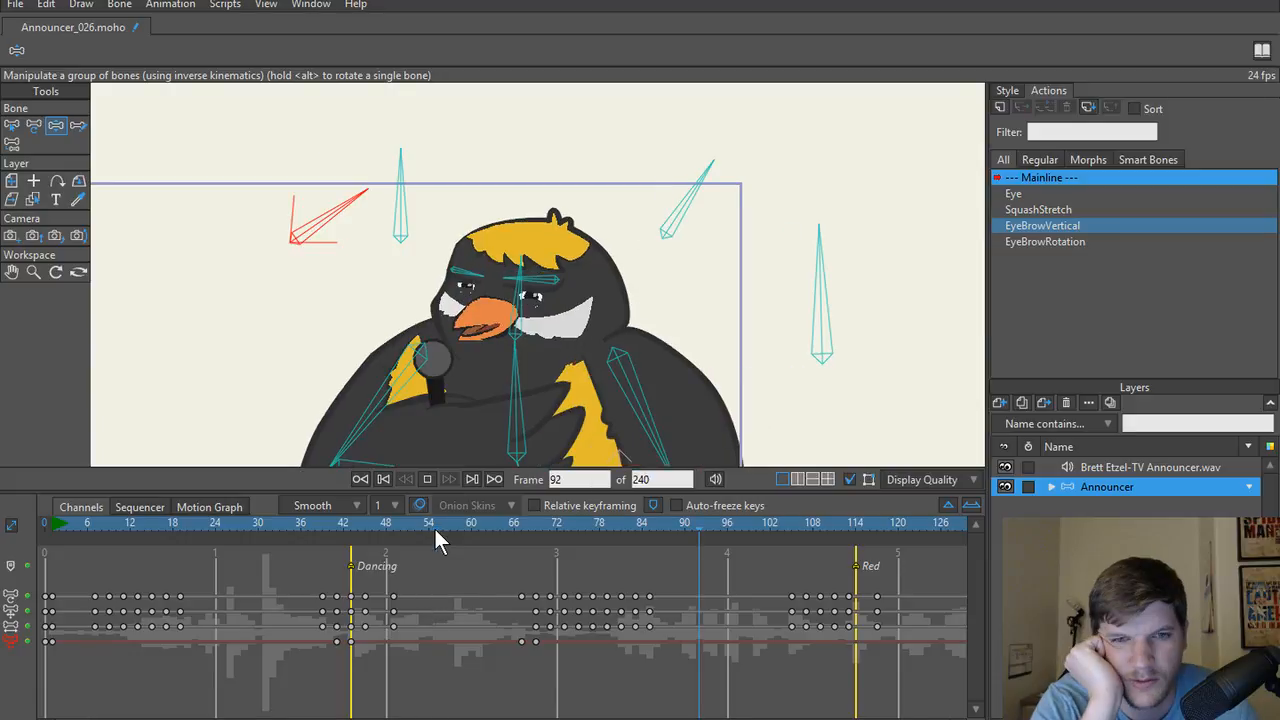
key(space)
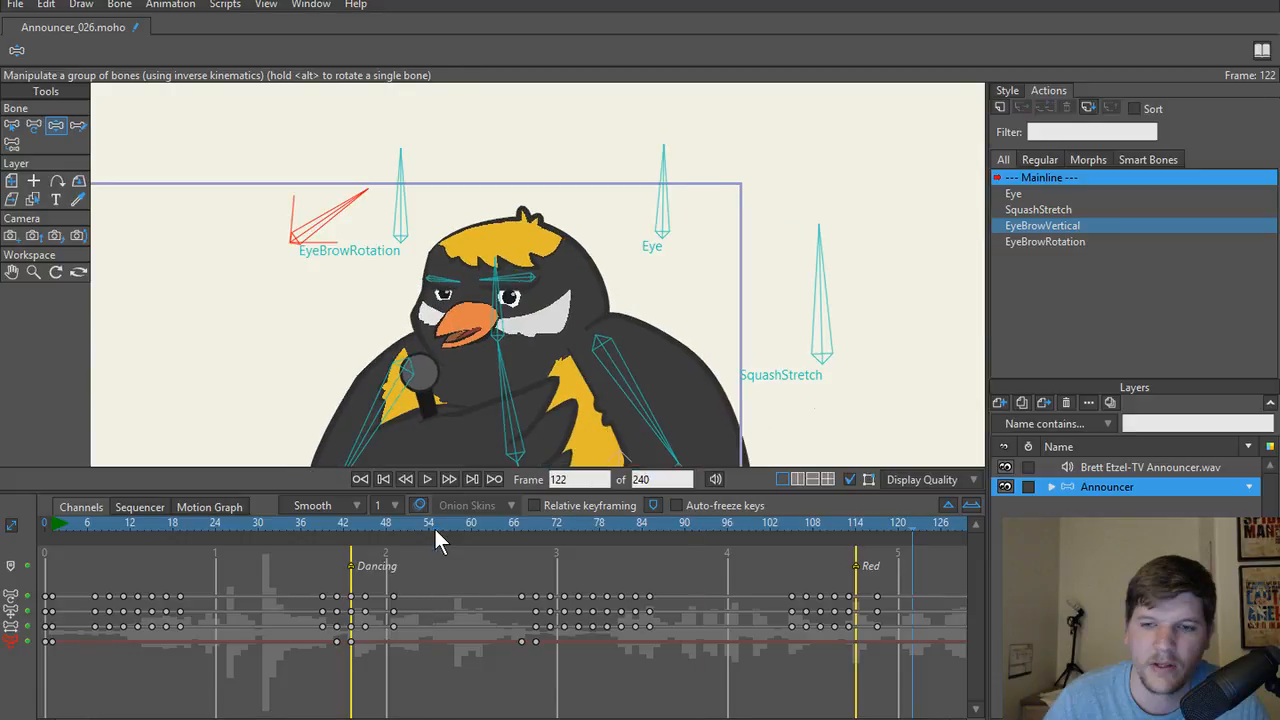
Key the lowered EyeBrowVertical pose at frame 111 and rotate the bone back upward at frame 113 for the "Red" marker.
click(840, 522)
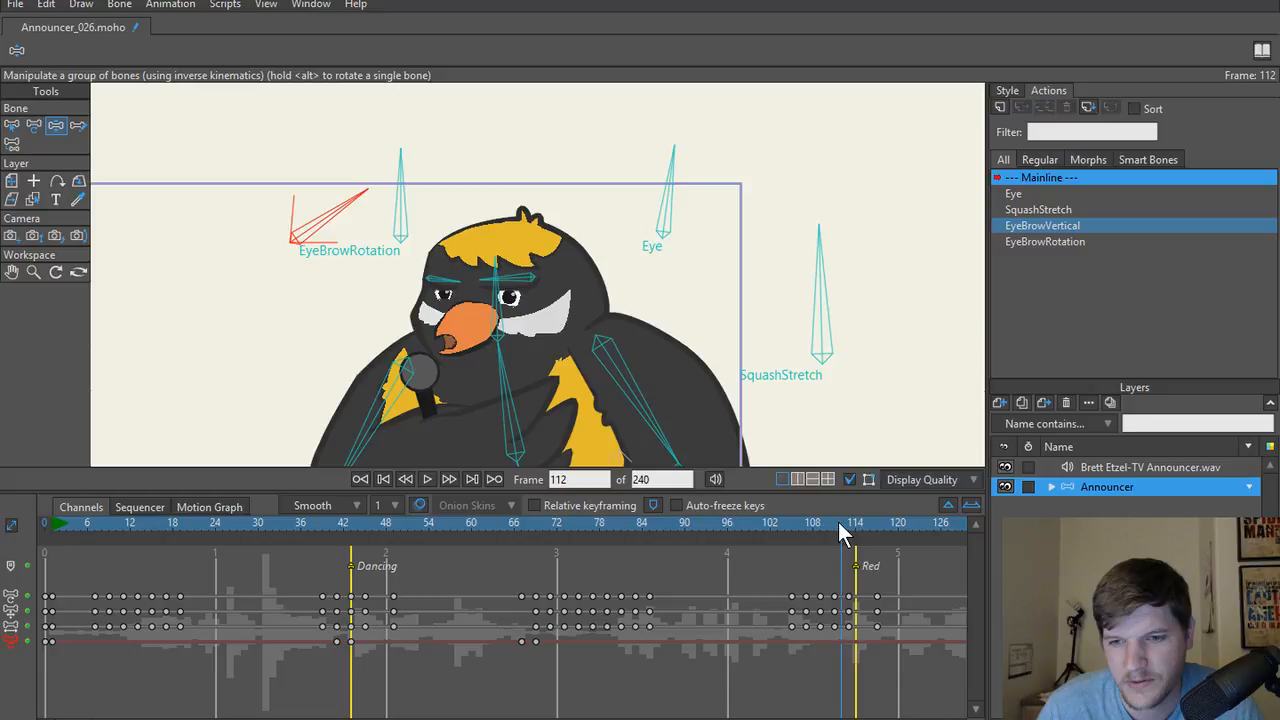
click(836, 520)
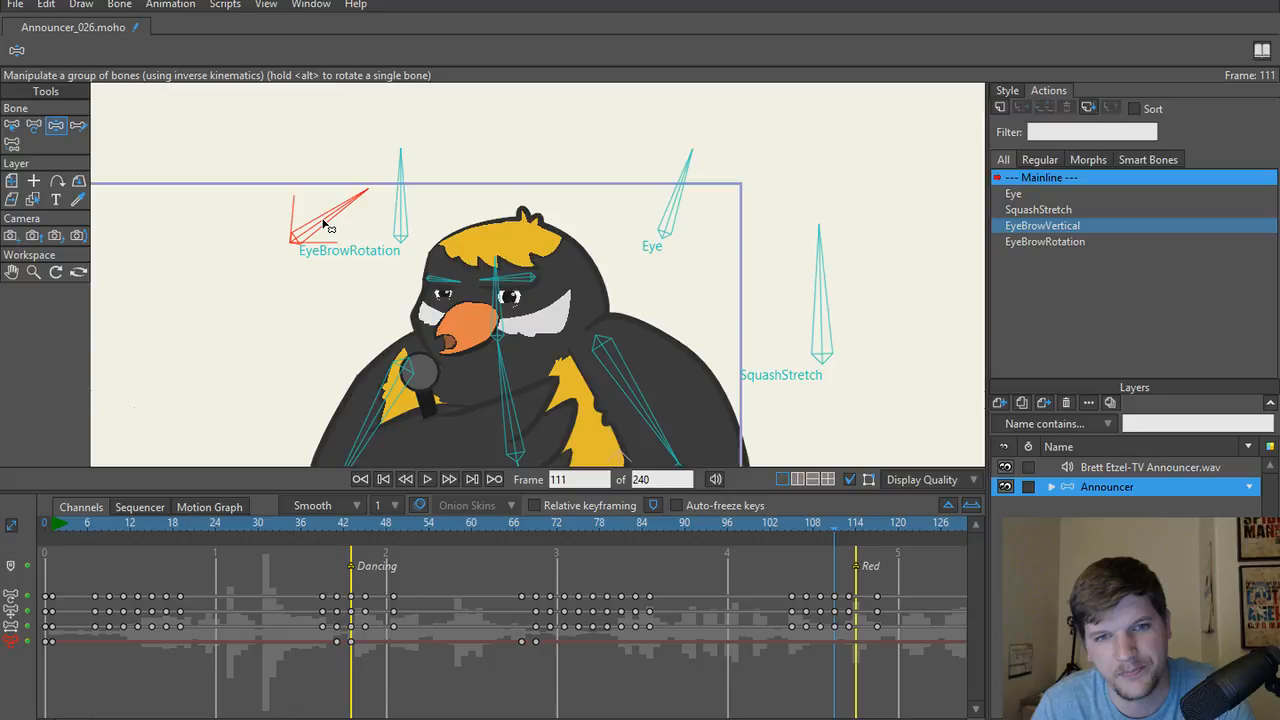
key(ctrl+Right)
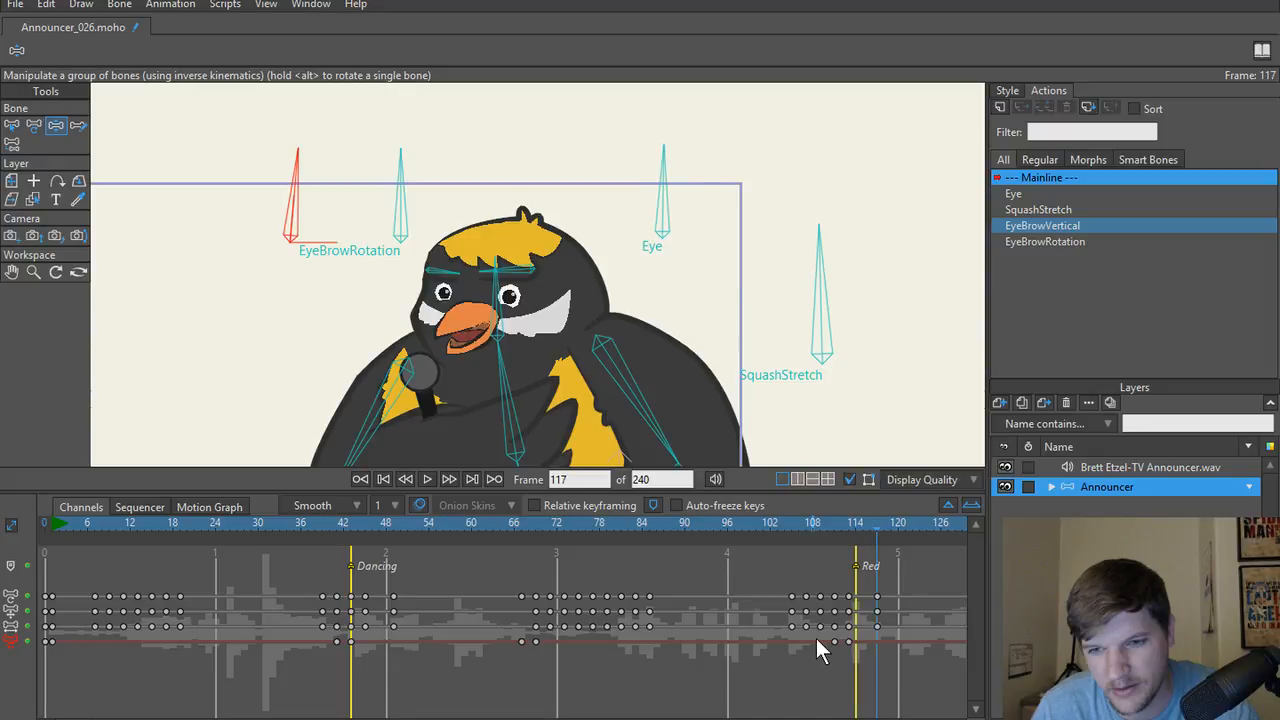
Play the animation from frame 99 and key the raised EyeBrowVertical pose at frame 147.
click(749, 525)
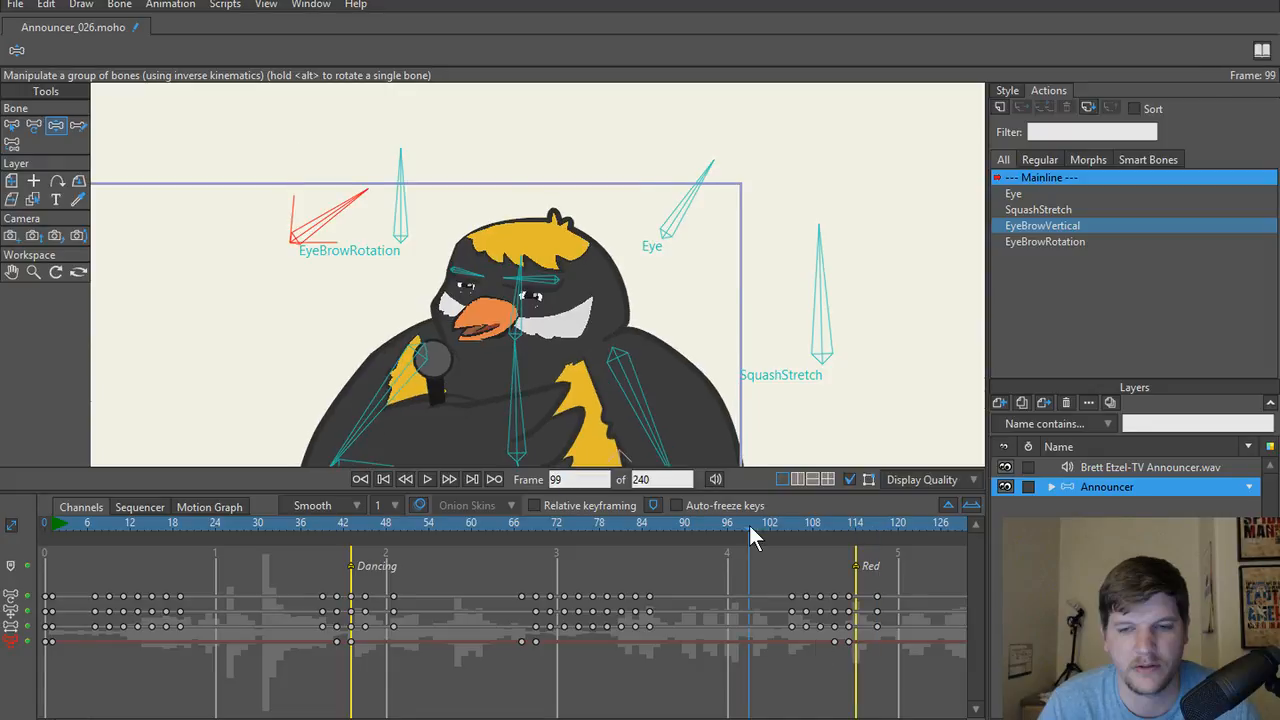
key(space)
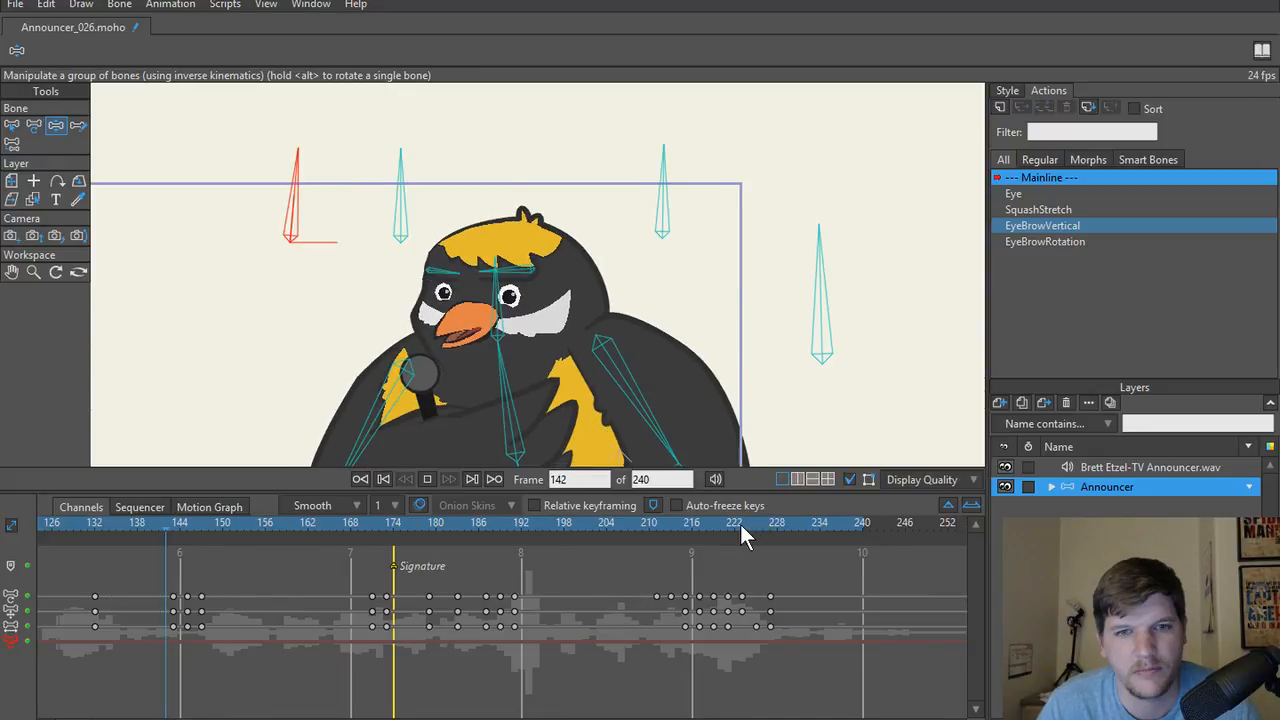
key(space)
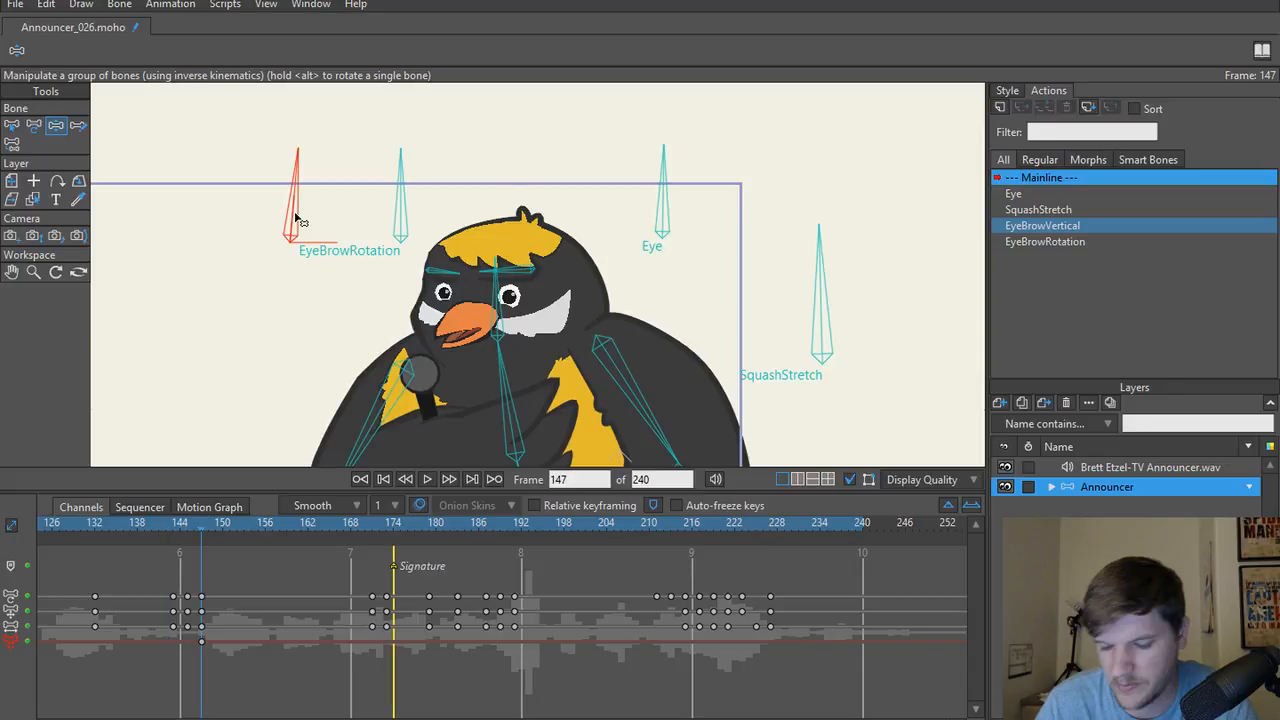
Rotate the EyeBrowVertical bone clockwise at frame 149 to lower the bird's eyebrows.
key(Right)
key(Right)
key(Right)
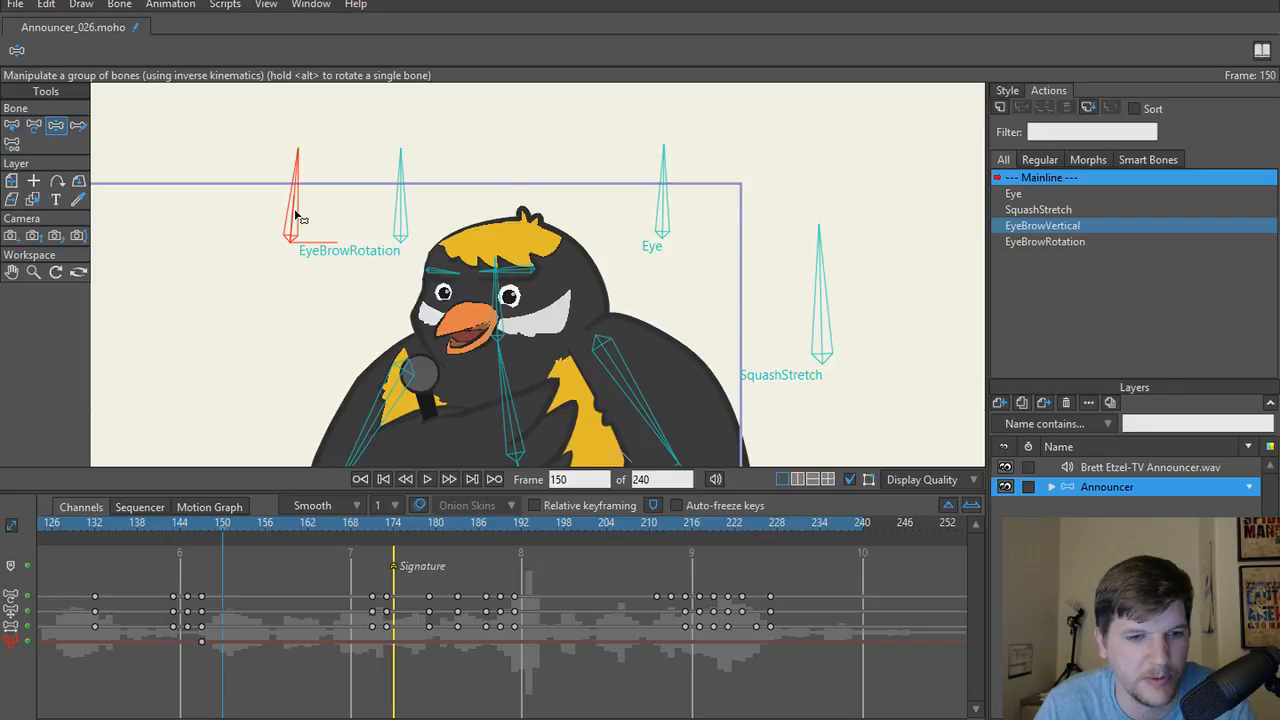
key(Left)
key(Left)
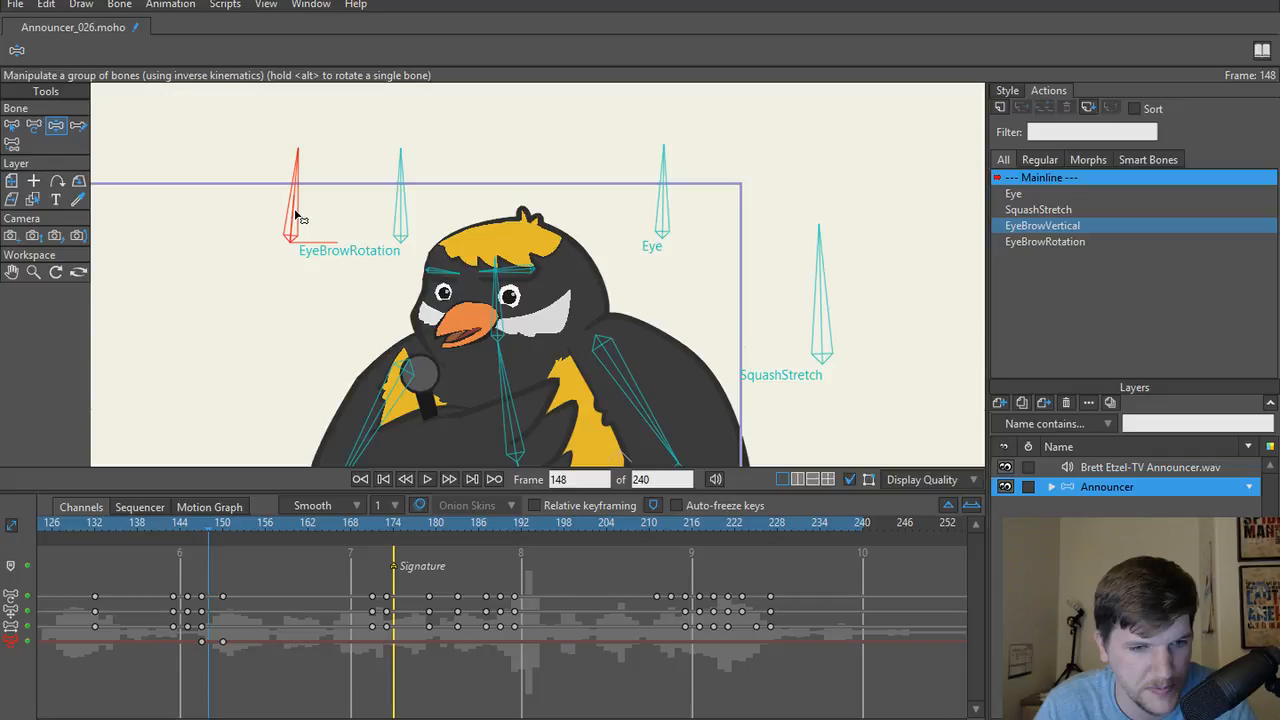
key(Right)
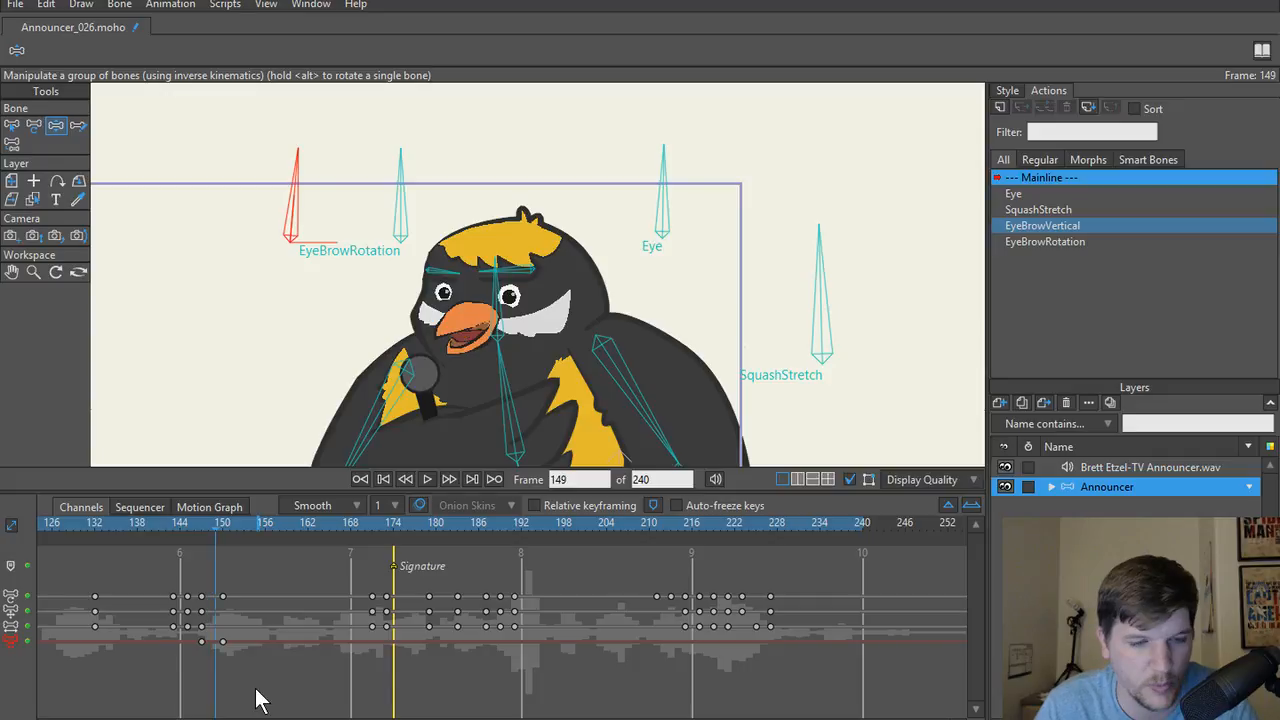
drag(294, 195, 347, 222)
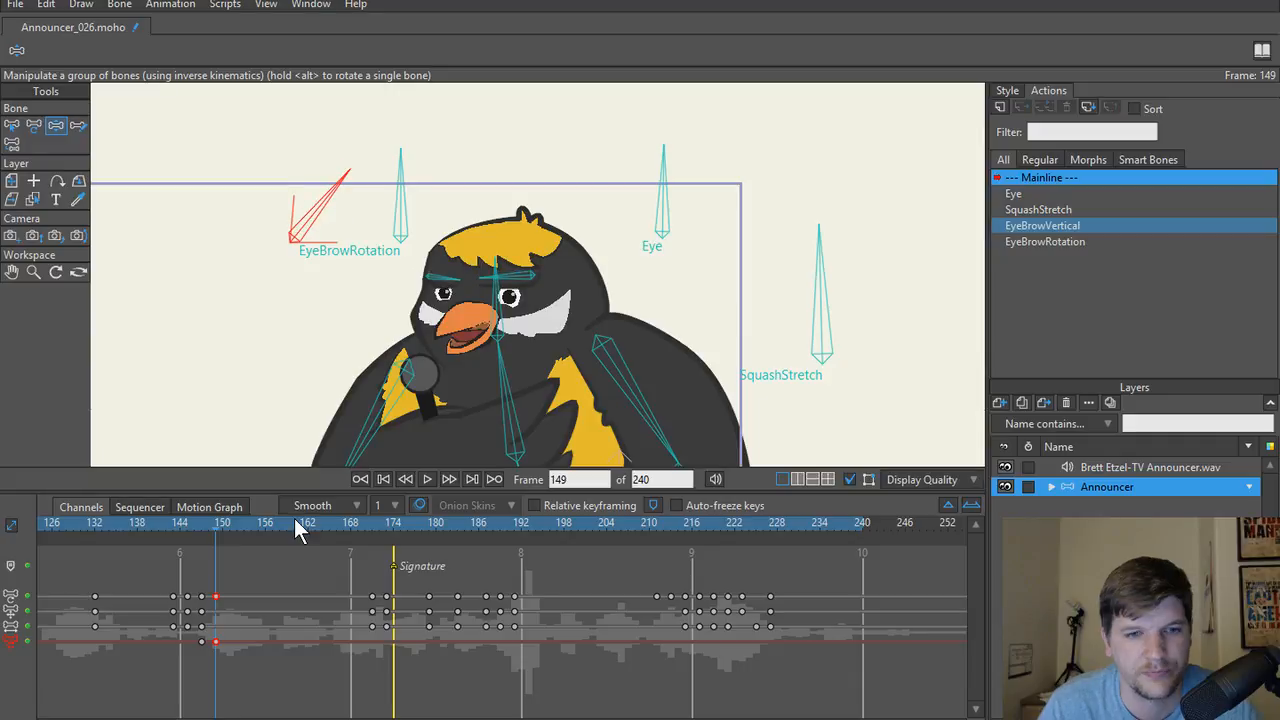
Hold the lowered EyeBrowVertical pose with a keyframe at frame 171 and rotate the bone upward at frame 173 for the "Signature" marker.
click(309, 517)
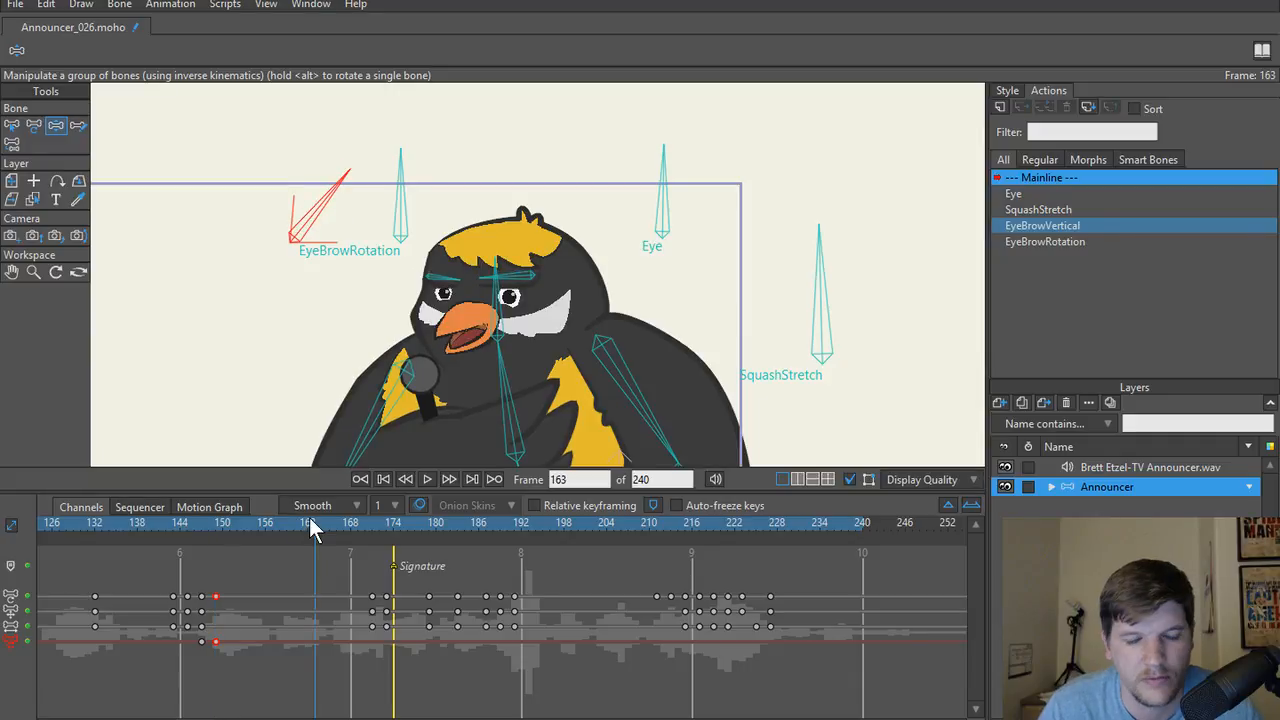
key(alt+Right)
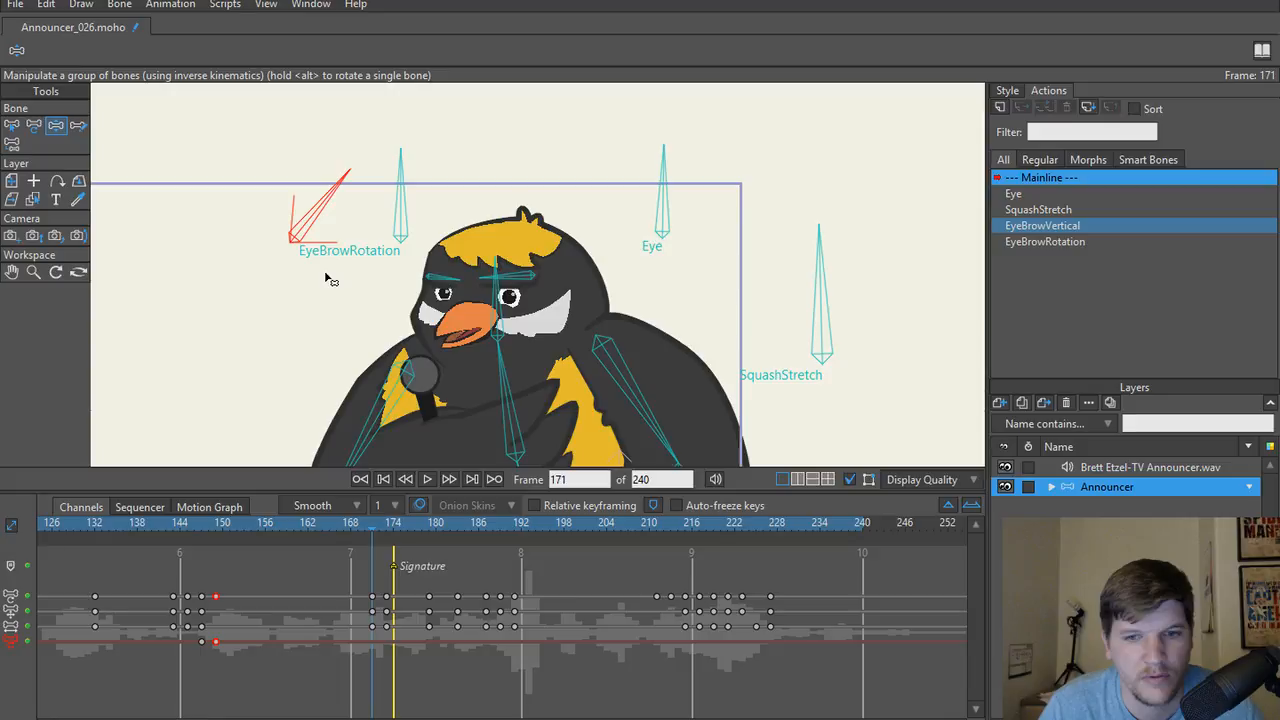
click(325, 218)
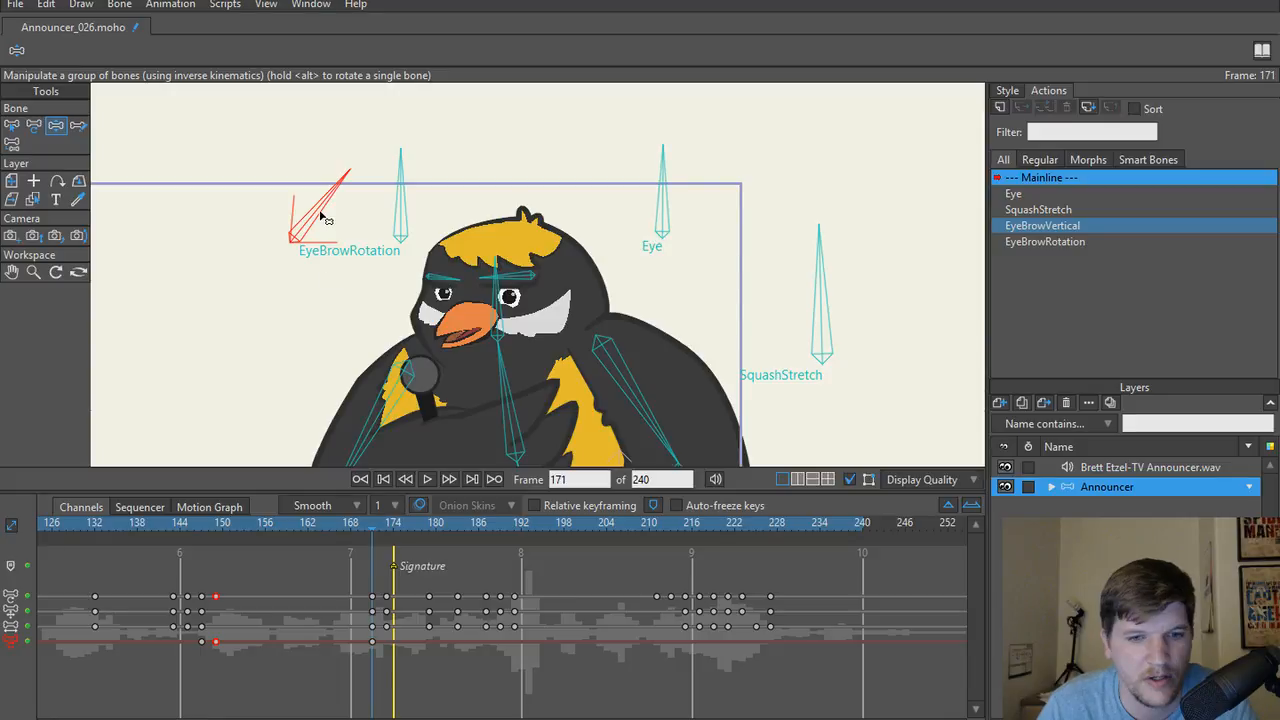
key(Right)
key(Right)
key(Right)
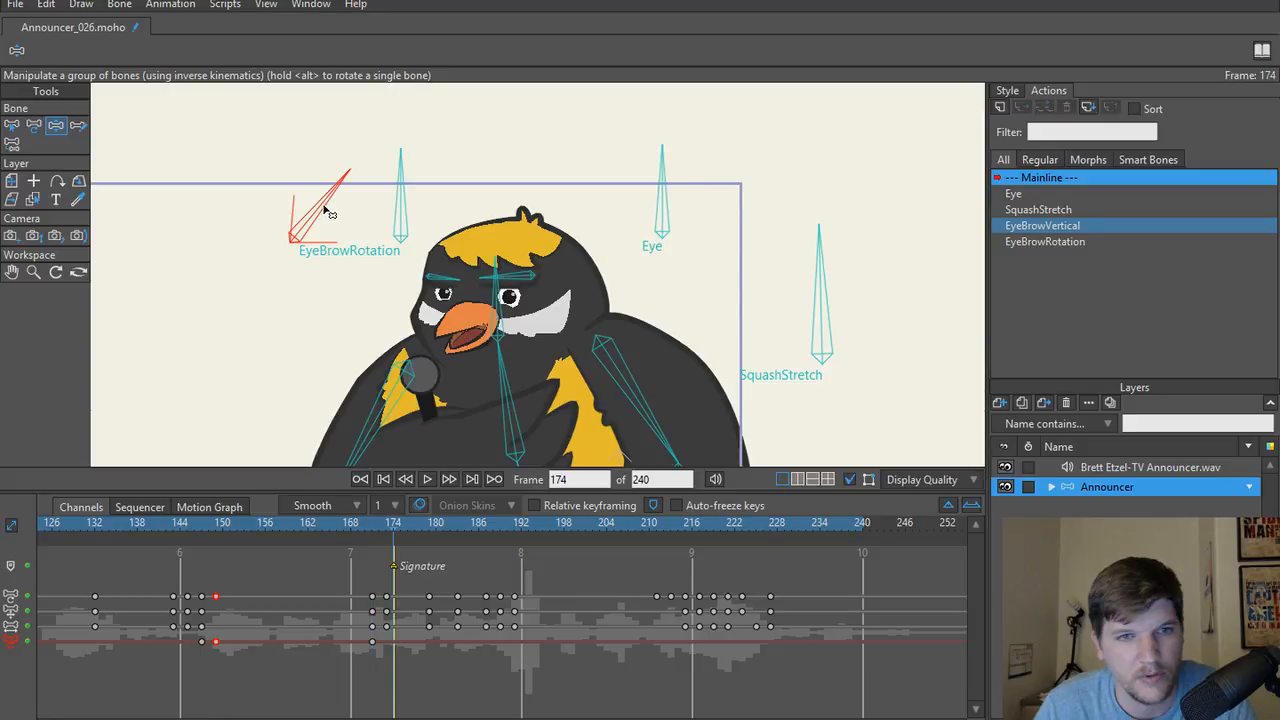
drag(329, 214, 286, 191)
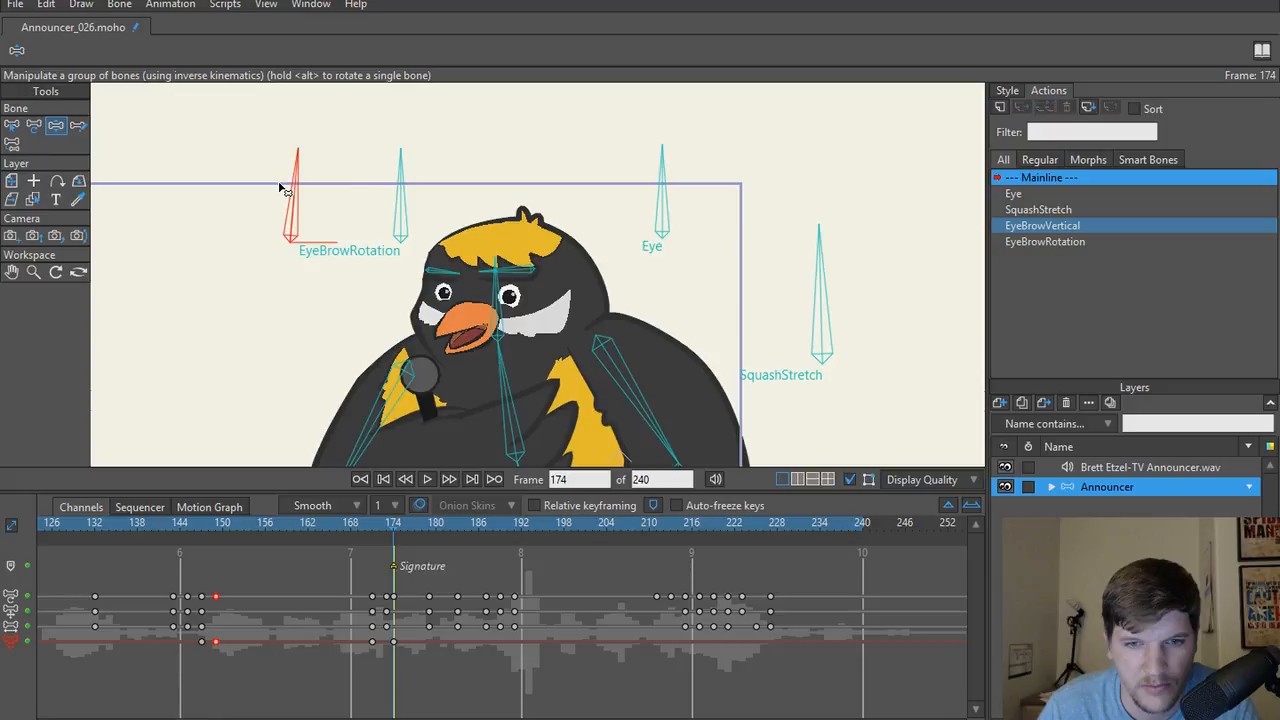
key(ctrl+z)
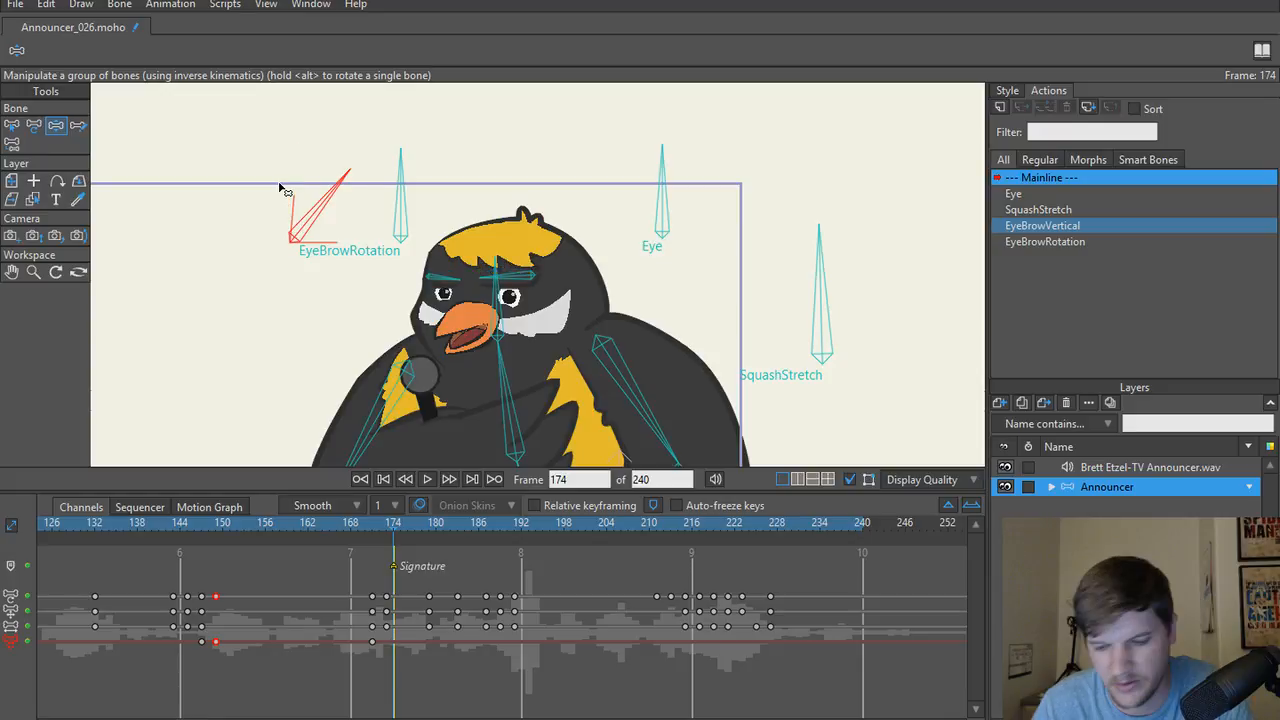
key(Left)
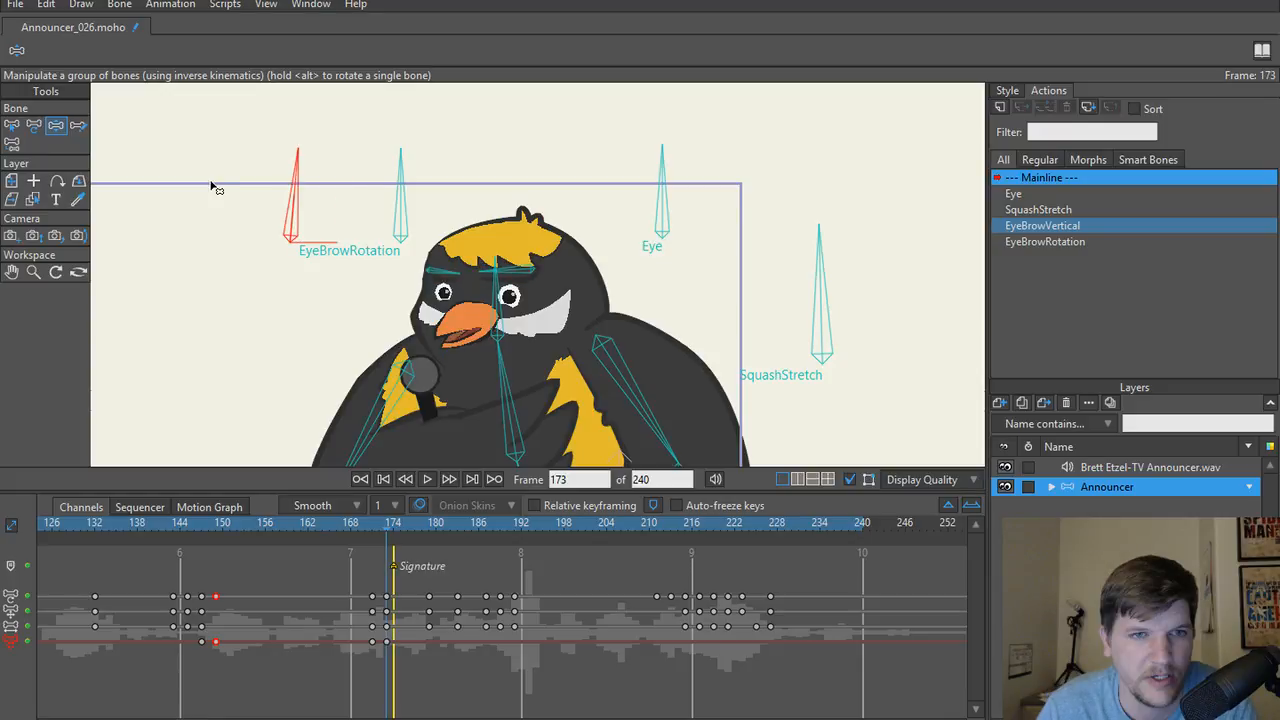
Try rotating the EyeBrowVertical bone clockwise at frame 177, and undo that rotation.
key(Right)
key(Right)
key(Right)
key(Right)
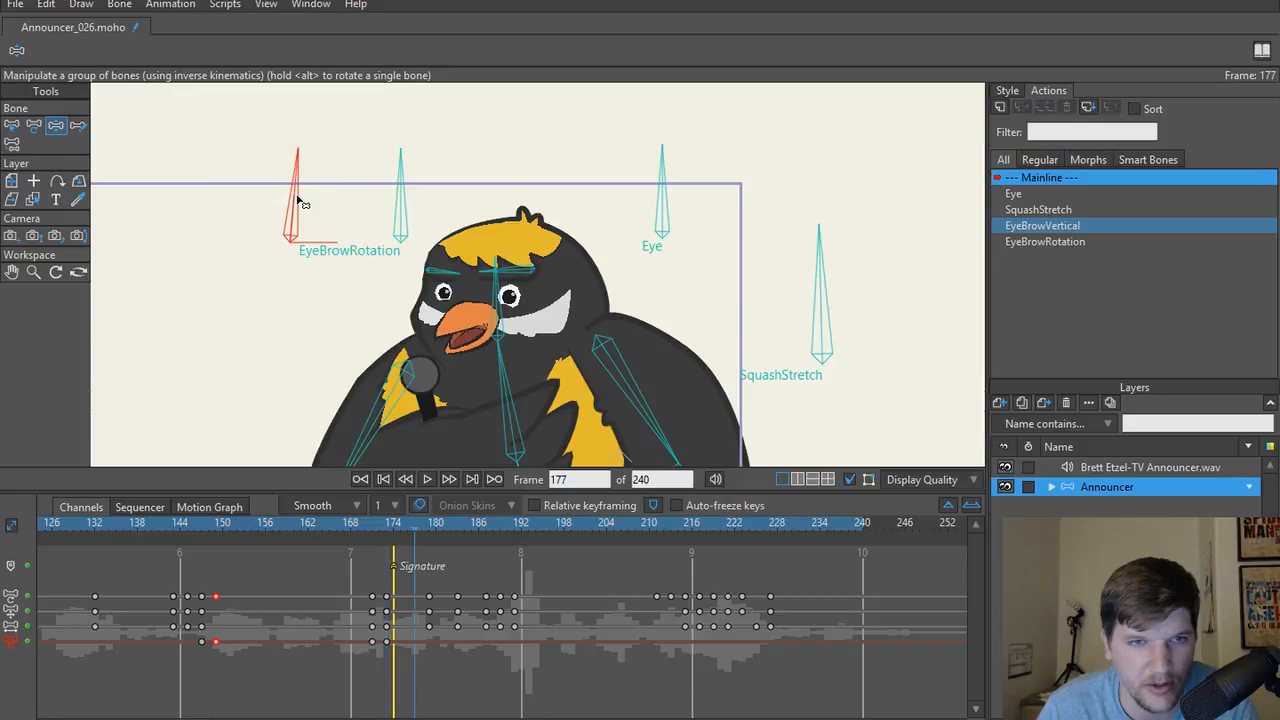
drag(297, 200, 331, 215)
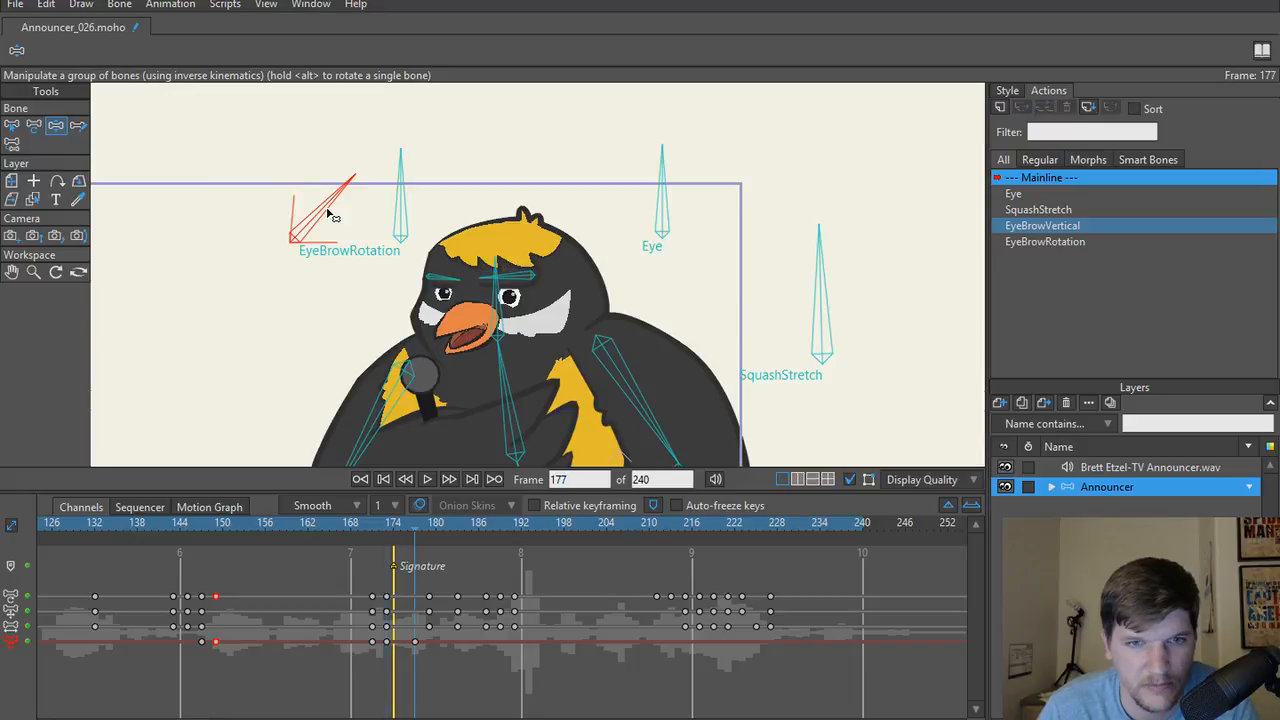
key(ctrl+z)
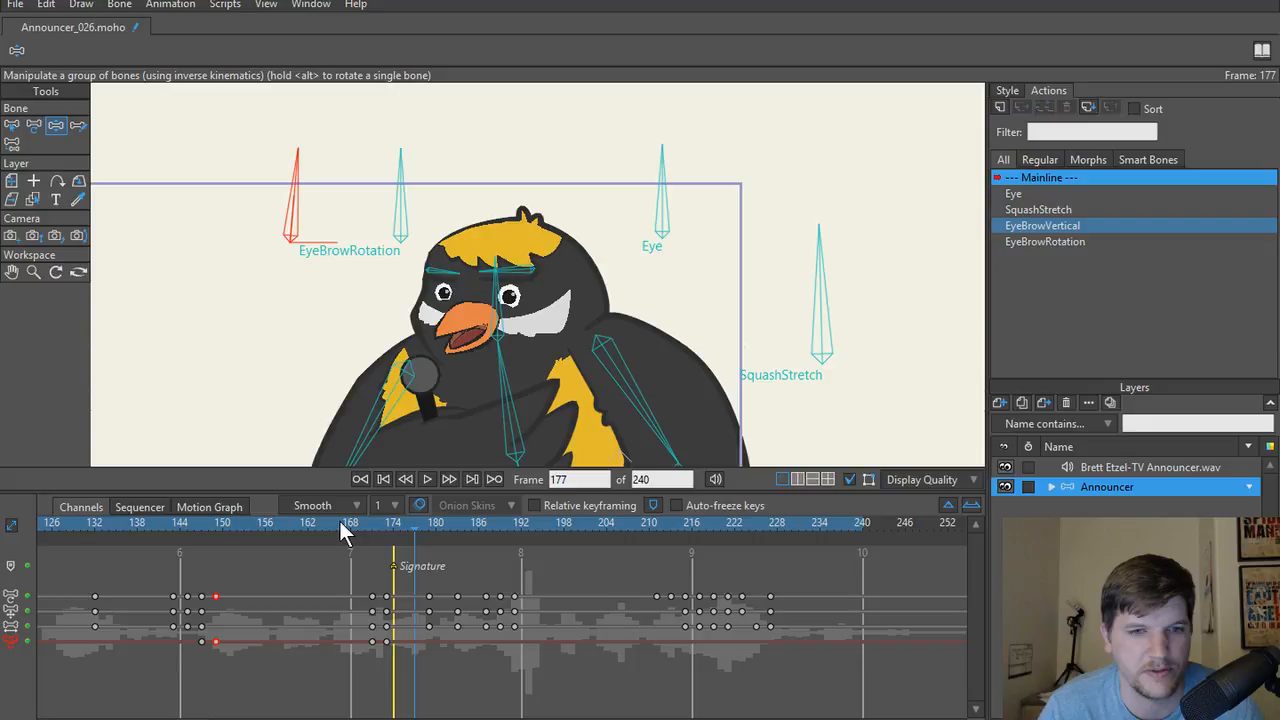
Play the animation from about frame 153 to check the eyebrow motion around the "Signature" marker.
click(243, 521)
key(space)
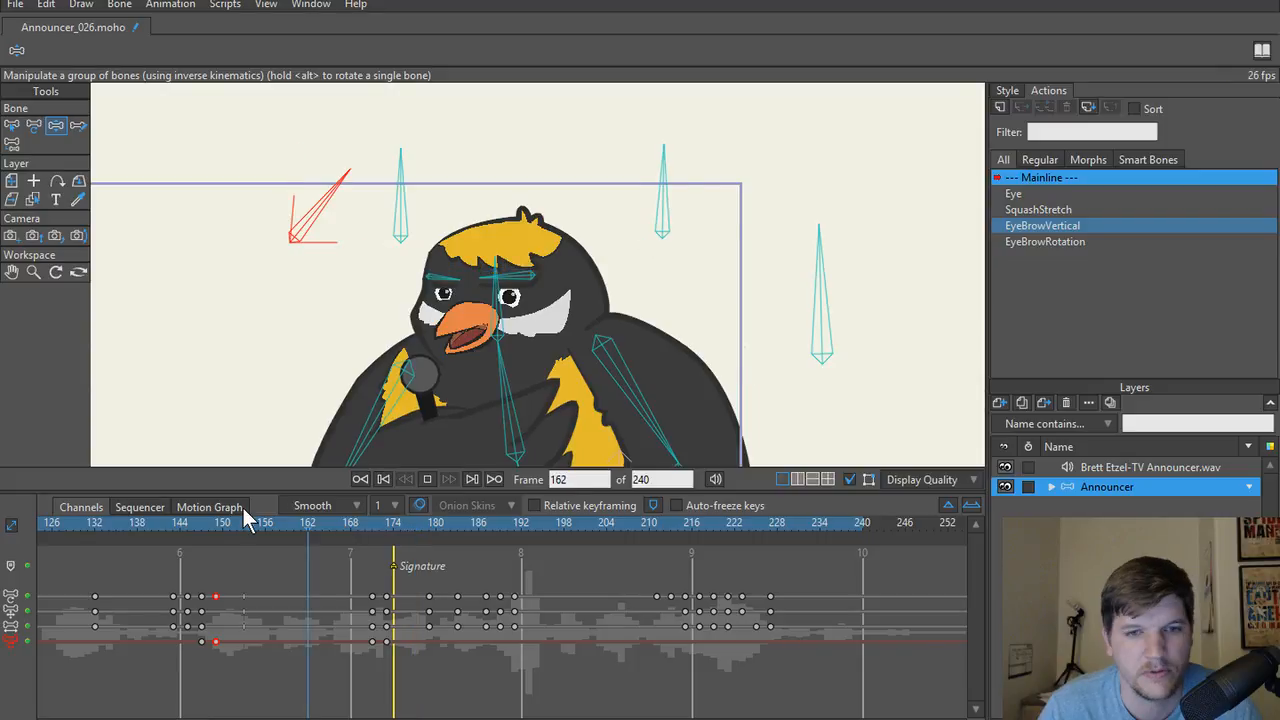
key(space)
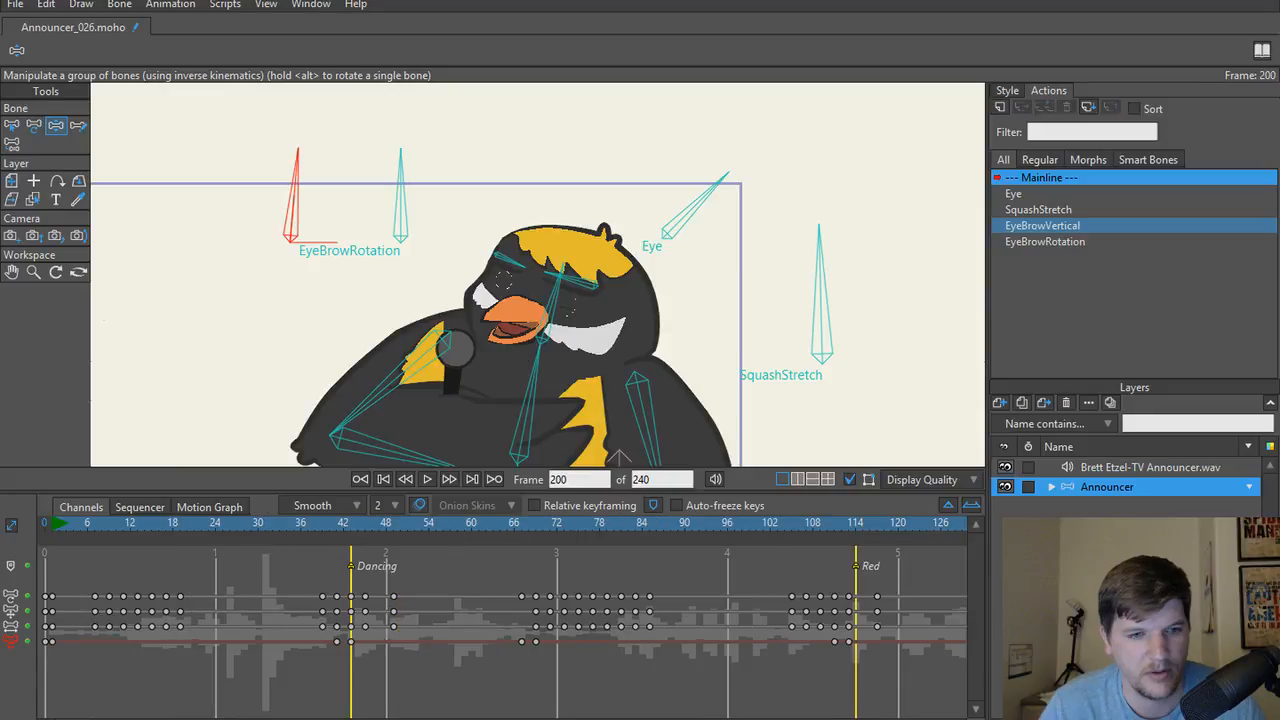
Deselect the bone, set the interval of all keyframes in the Announcer layer's bone channels to 5, and play the animation.
key(b)
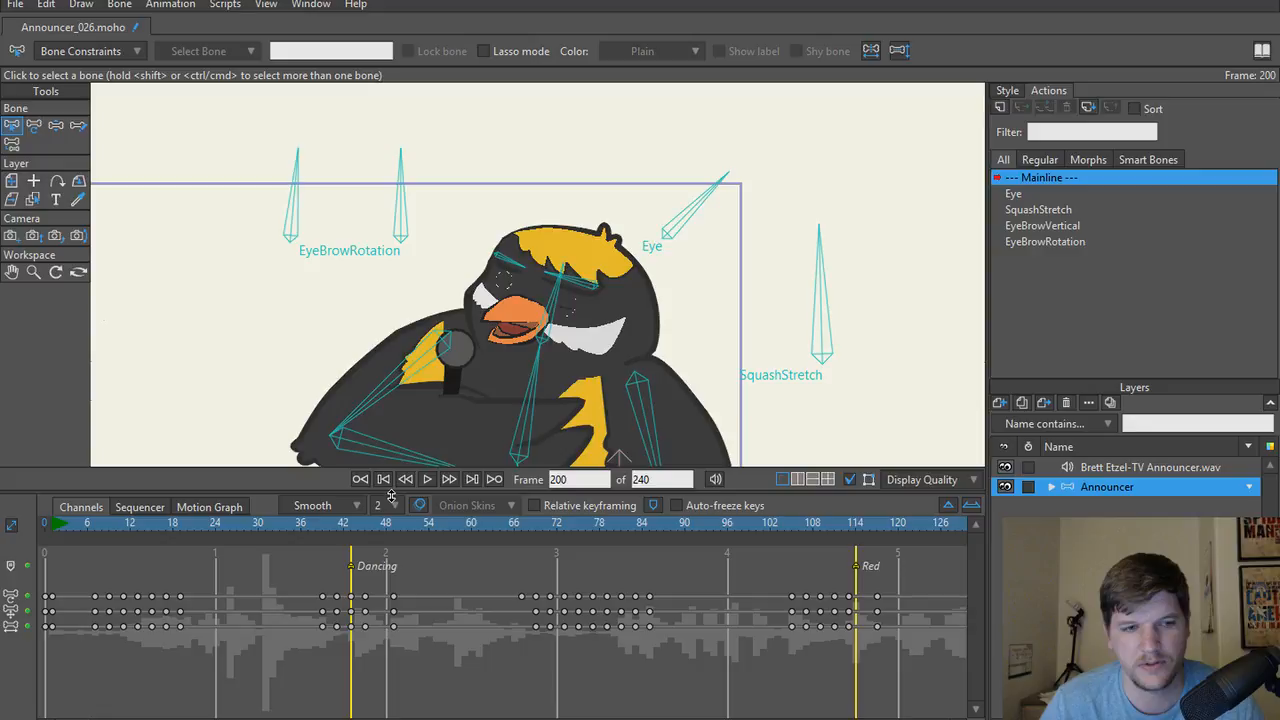
click(9, 611)
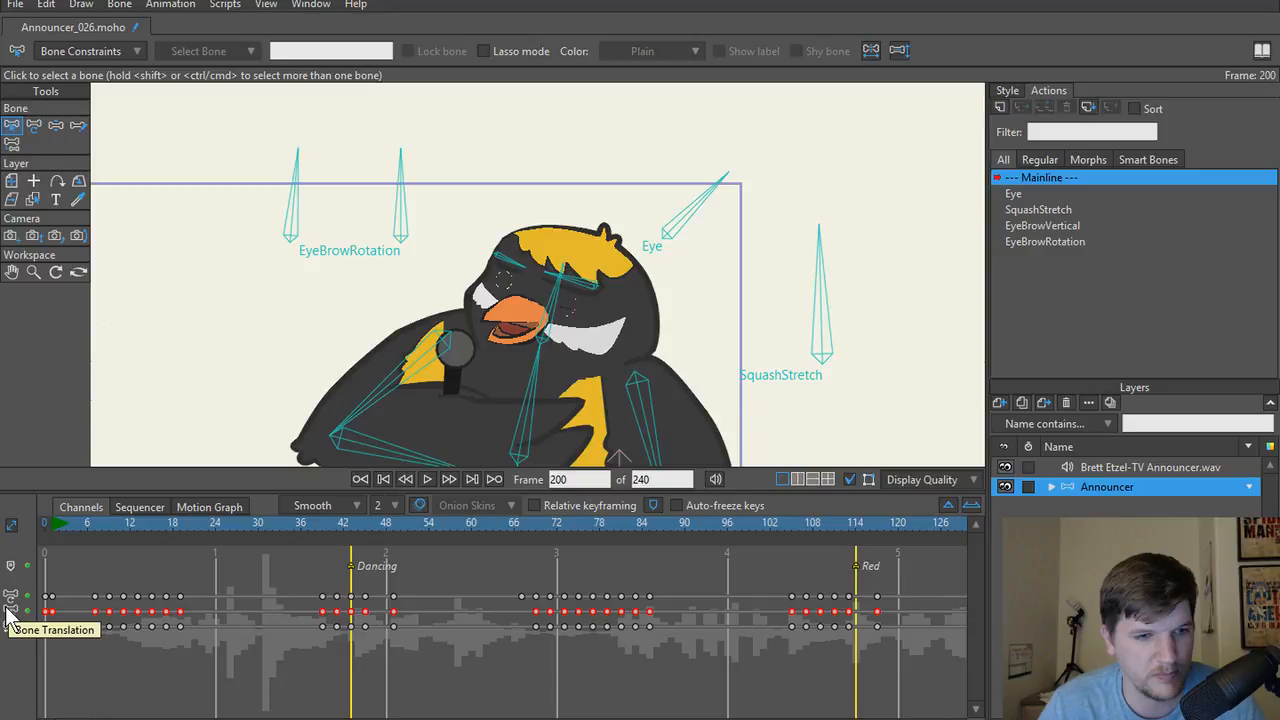
key(ctrl+a)
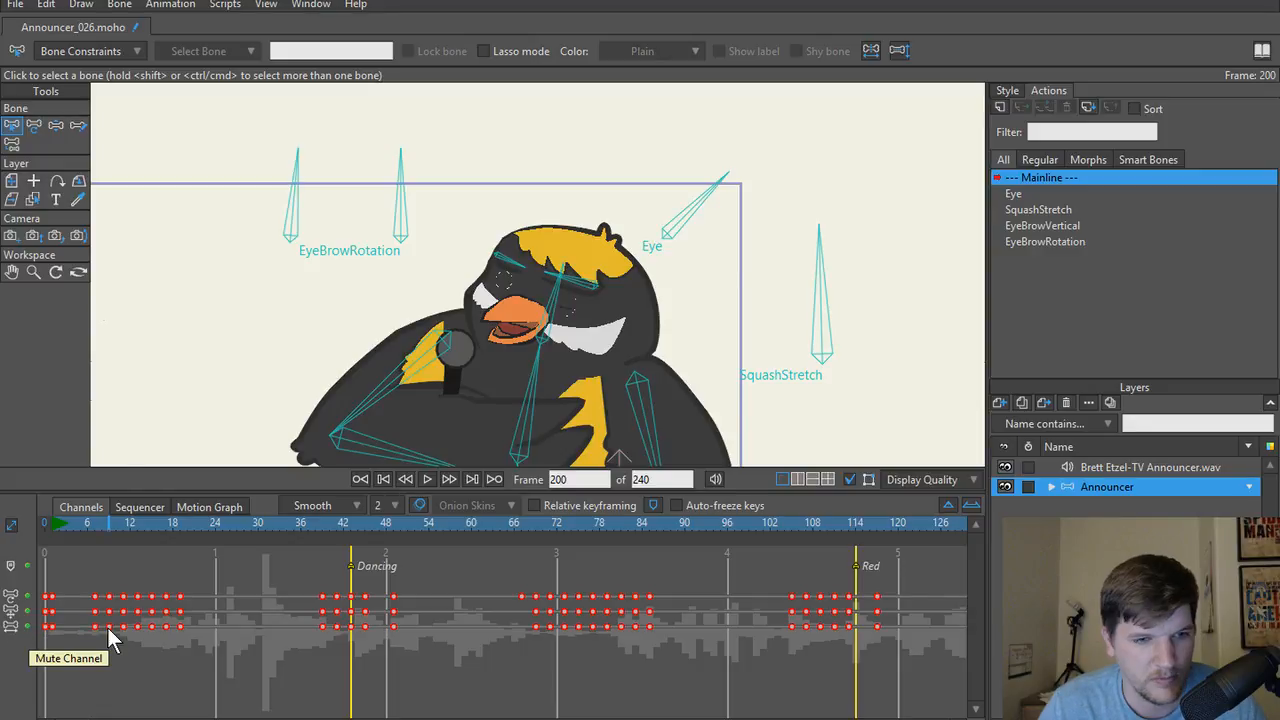
right_click(107, 627)
mouse_move(200, 688)
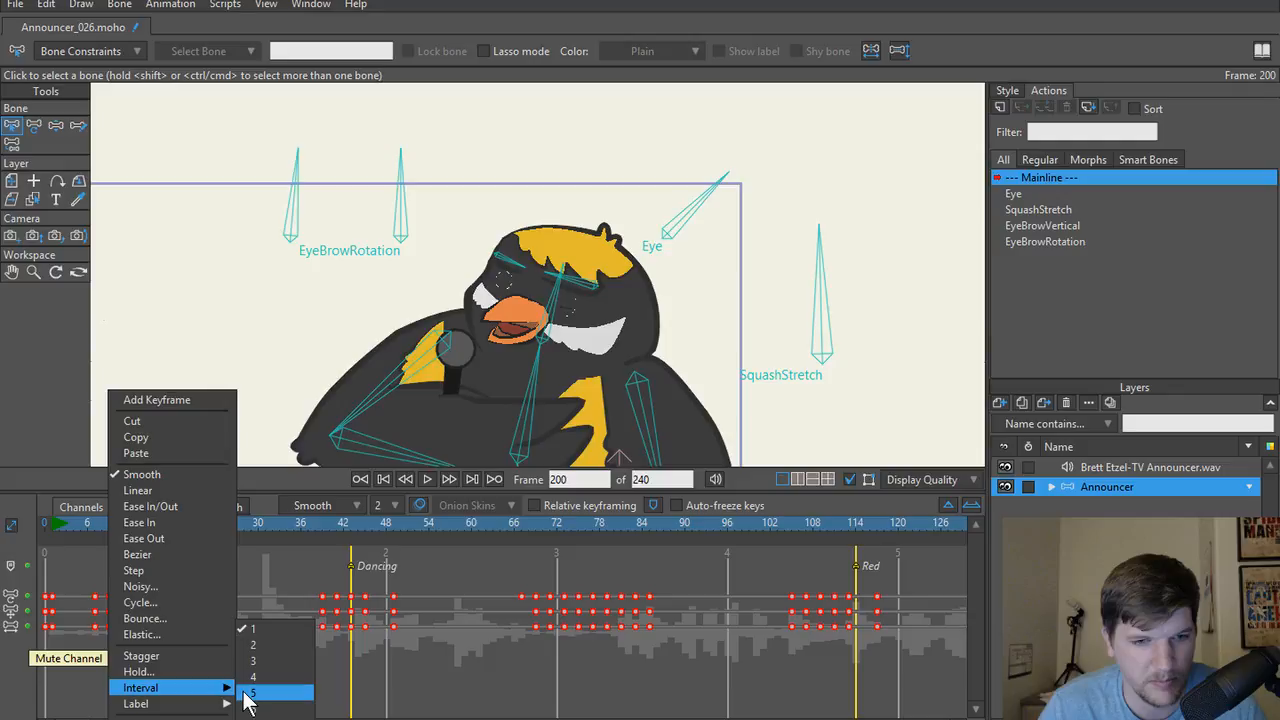
click(244, 692)
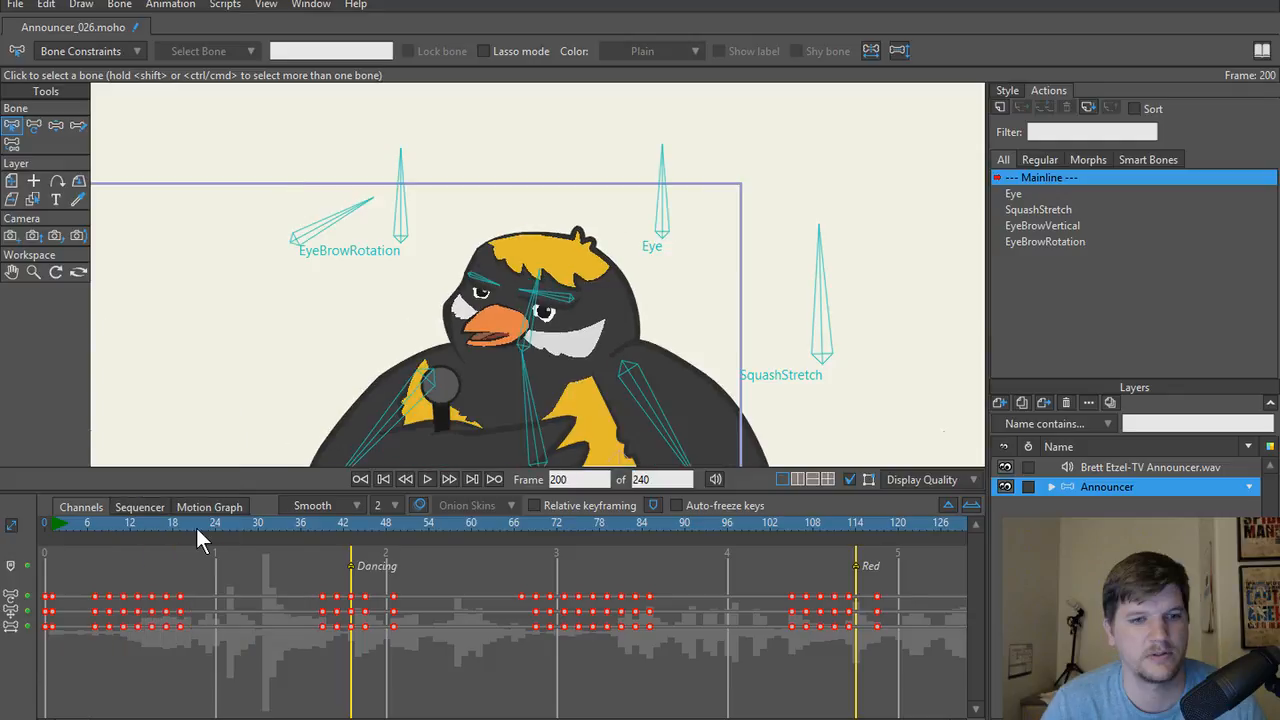
key(space)
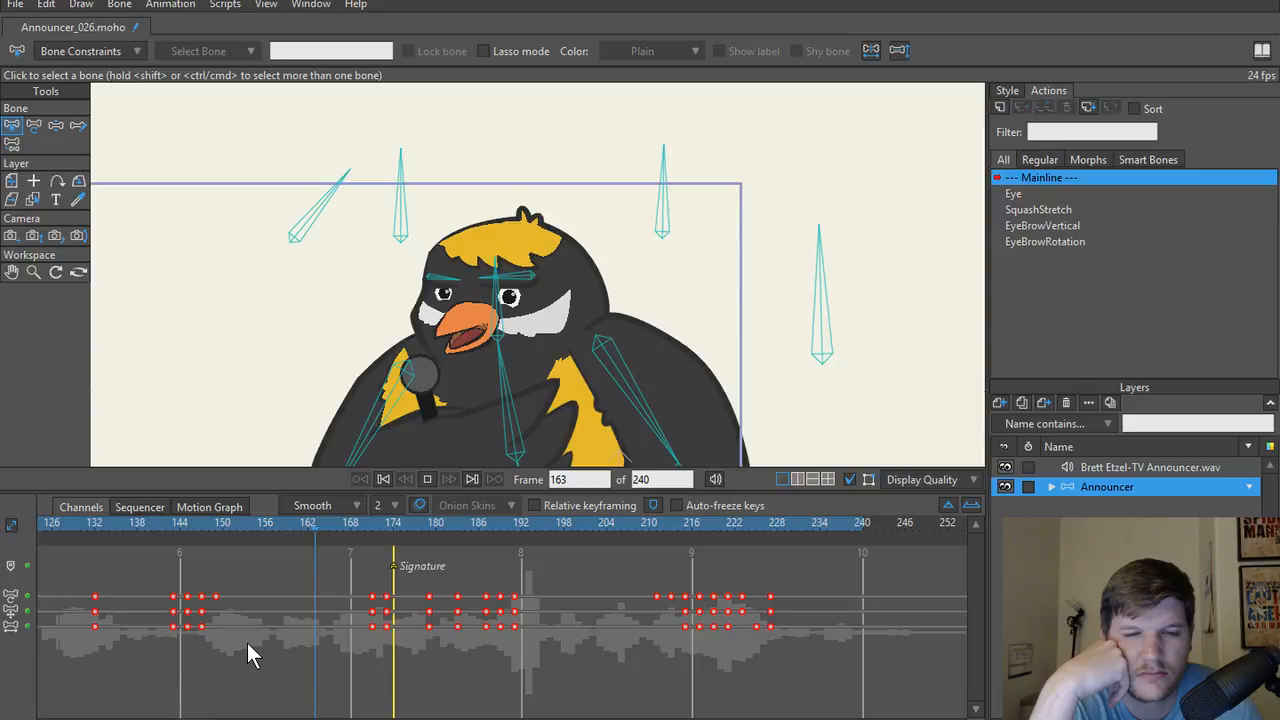
key(space)
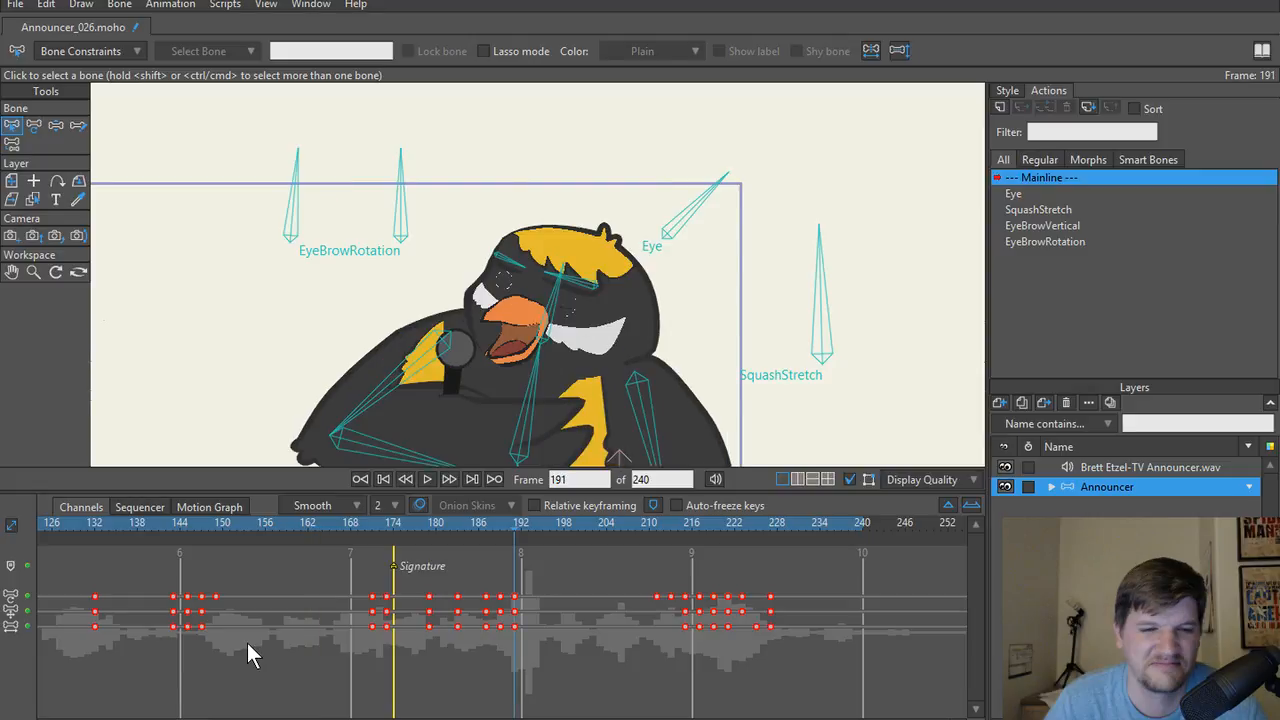
Play the animation from about frame 149 and again from about frame 167 to review the motion through the "Signature" marker and beyond.
click(225, 522)
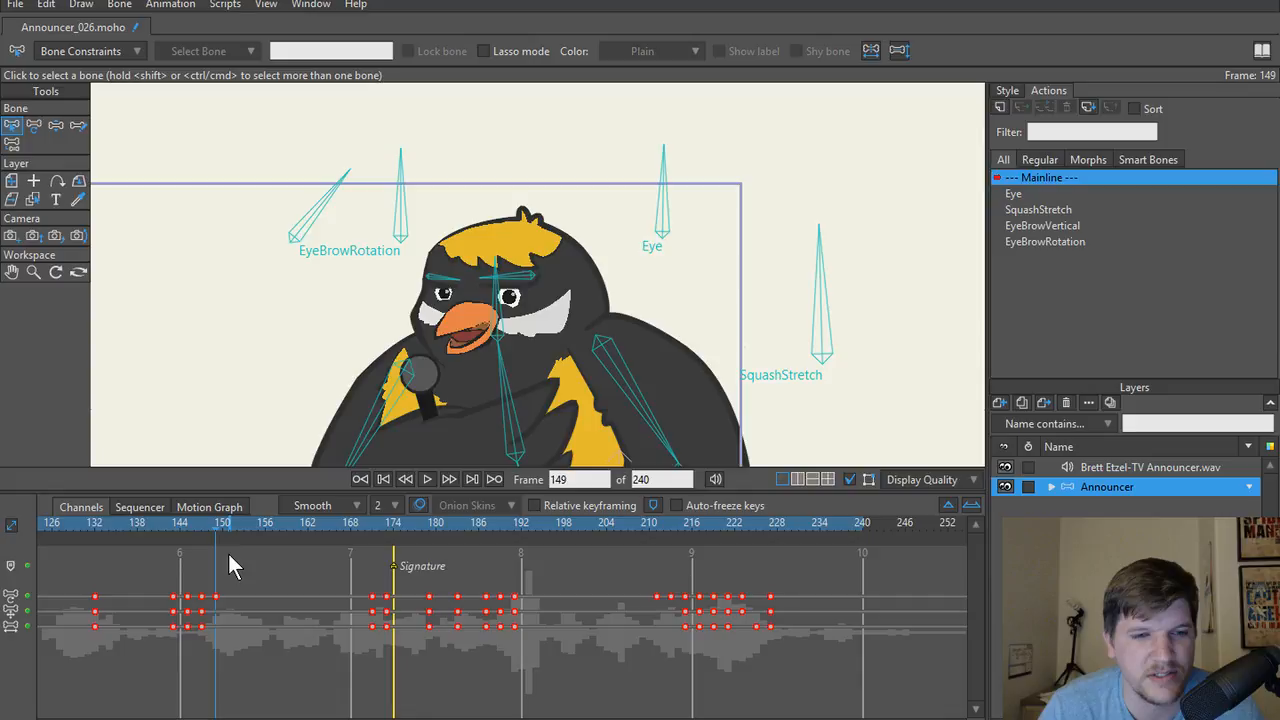
key(space)
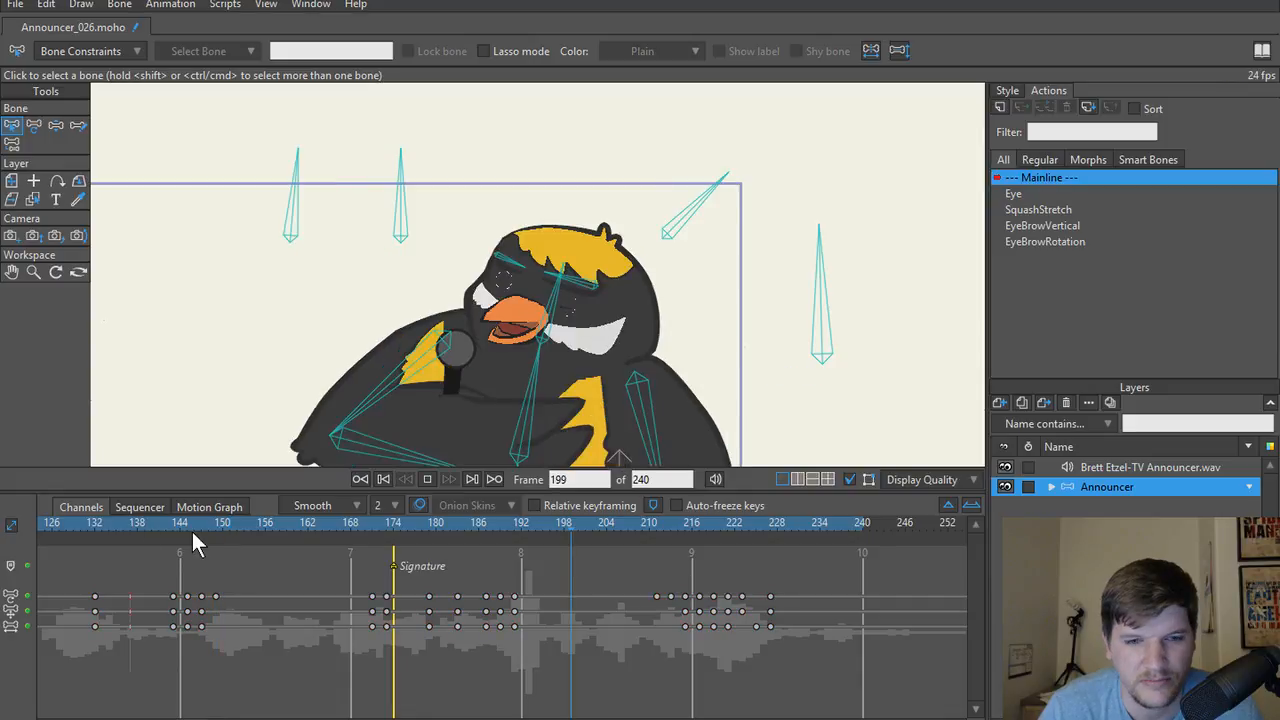
key(space)
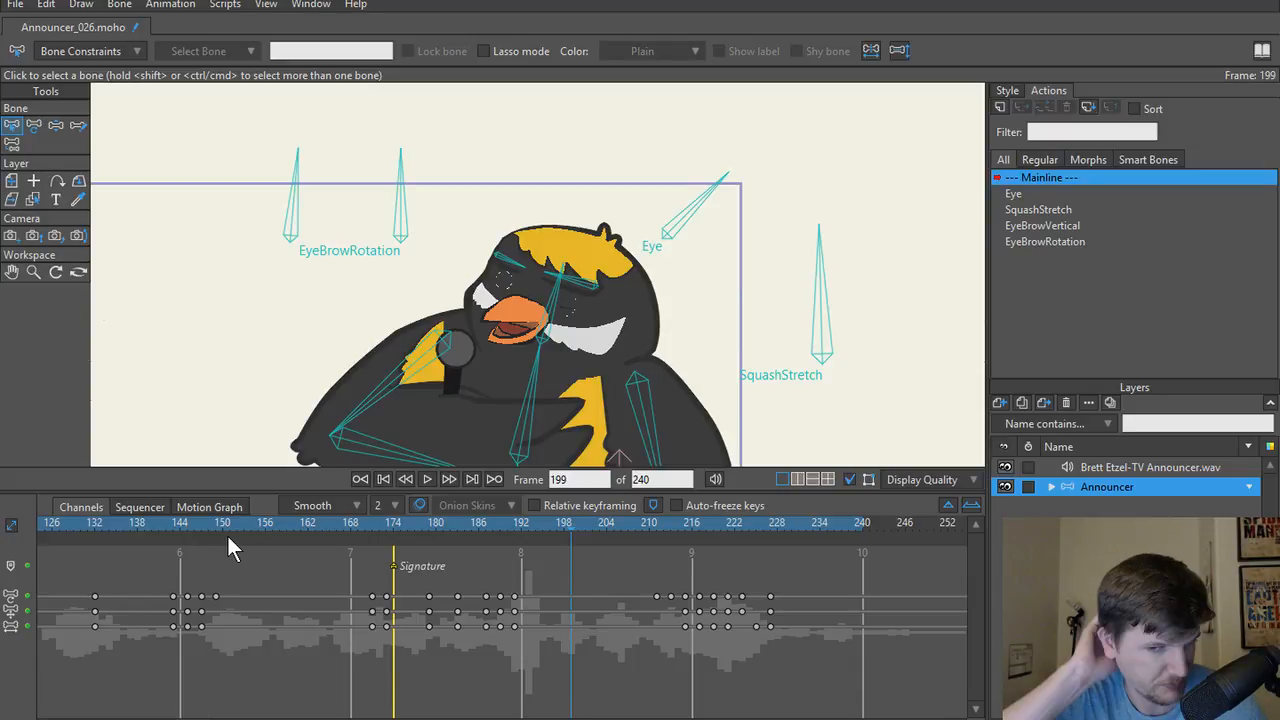
click(344, 529)
key(space)
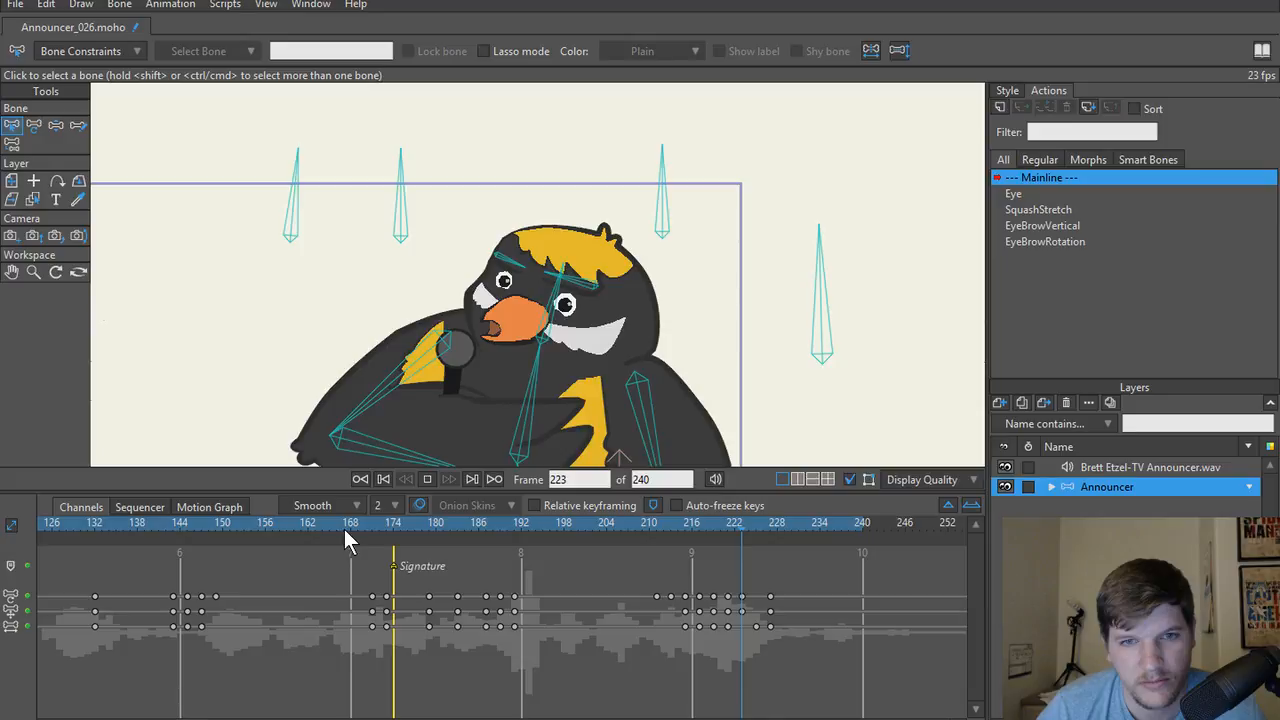
Scrub to the next emphasized word and add a timeline marker labelled "Moonwalk" at frame 219.
click(598, 531)
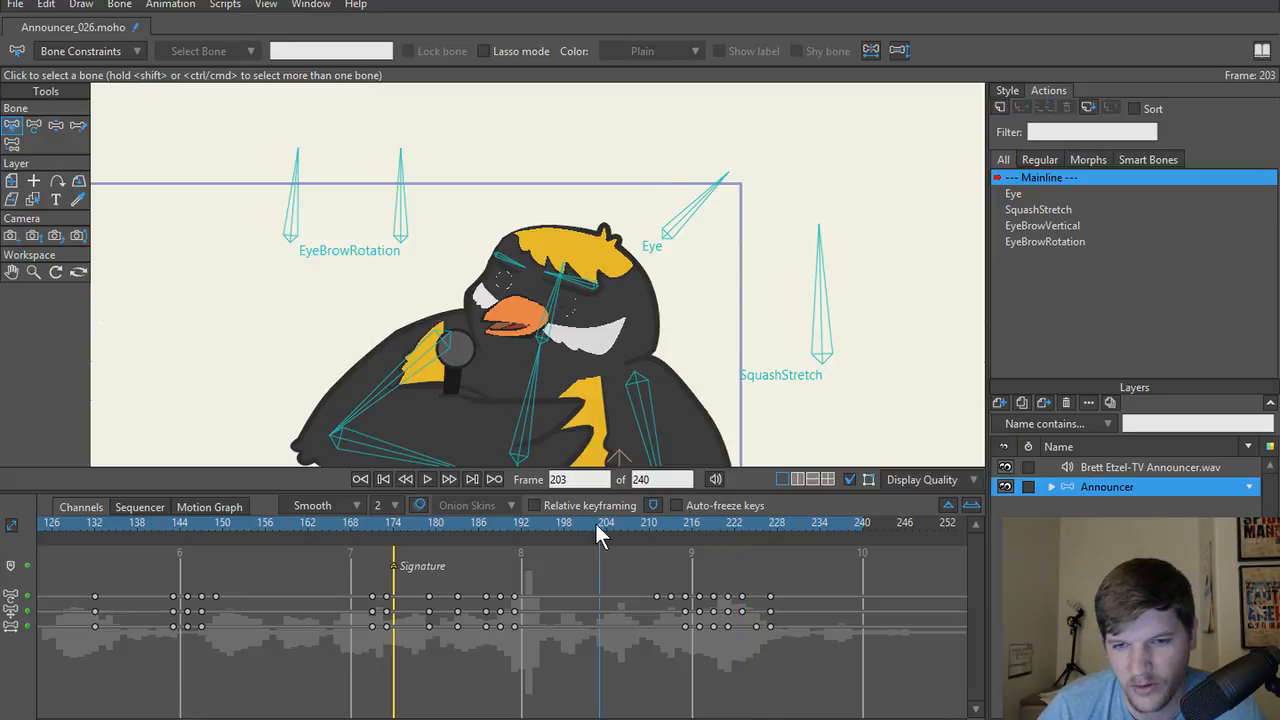
drag(598, 531, 710, 553)
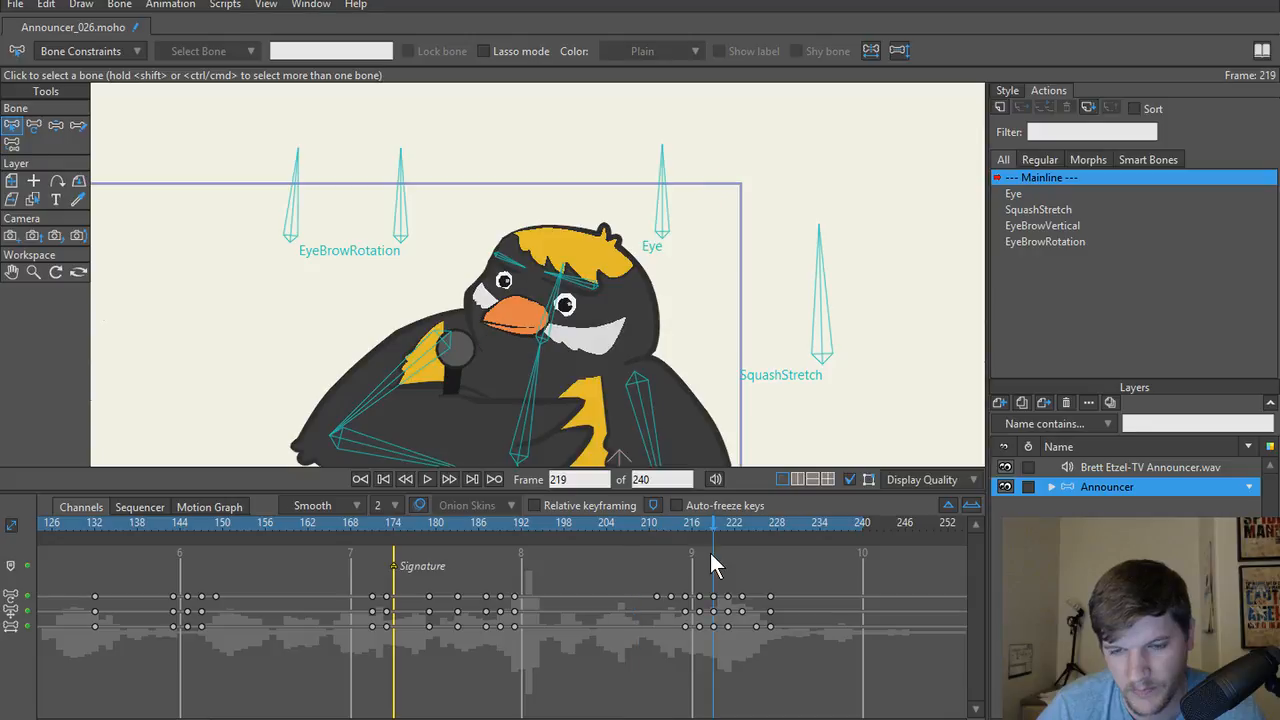
alt+click(713, 567)
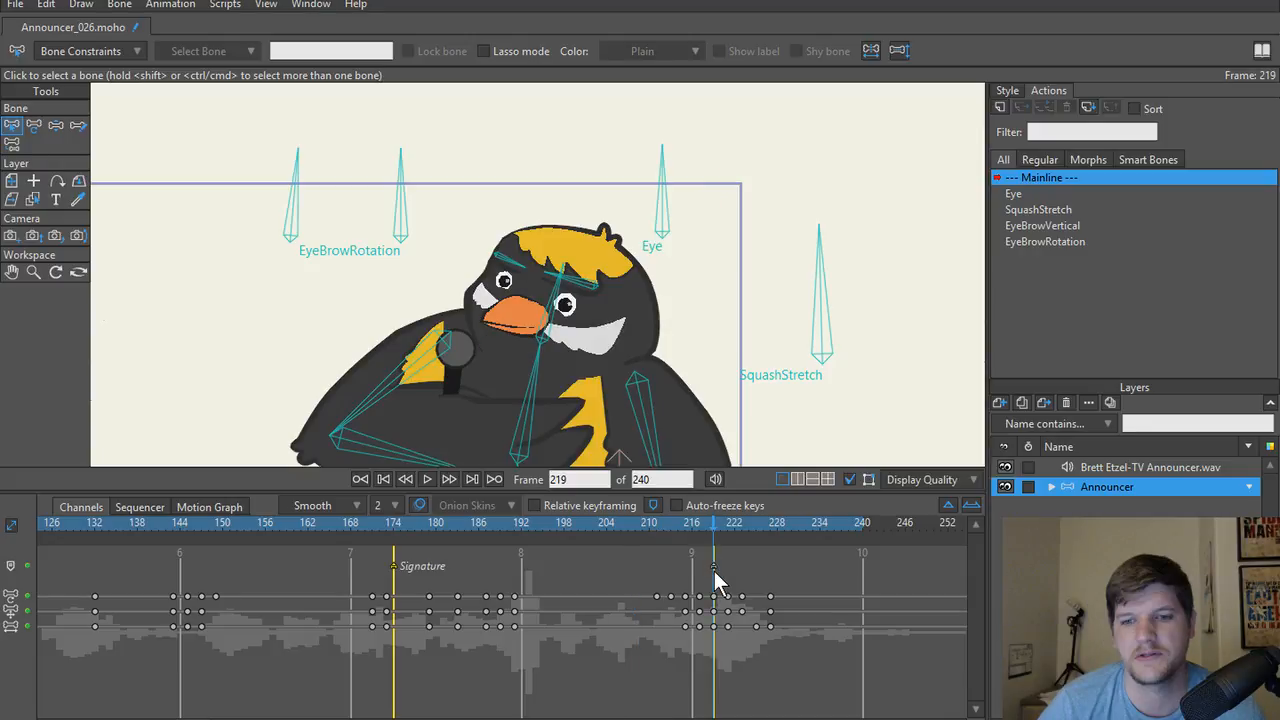
double_click(714, 569)
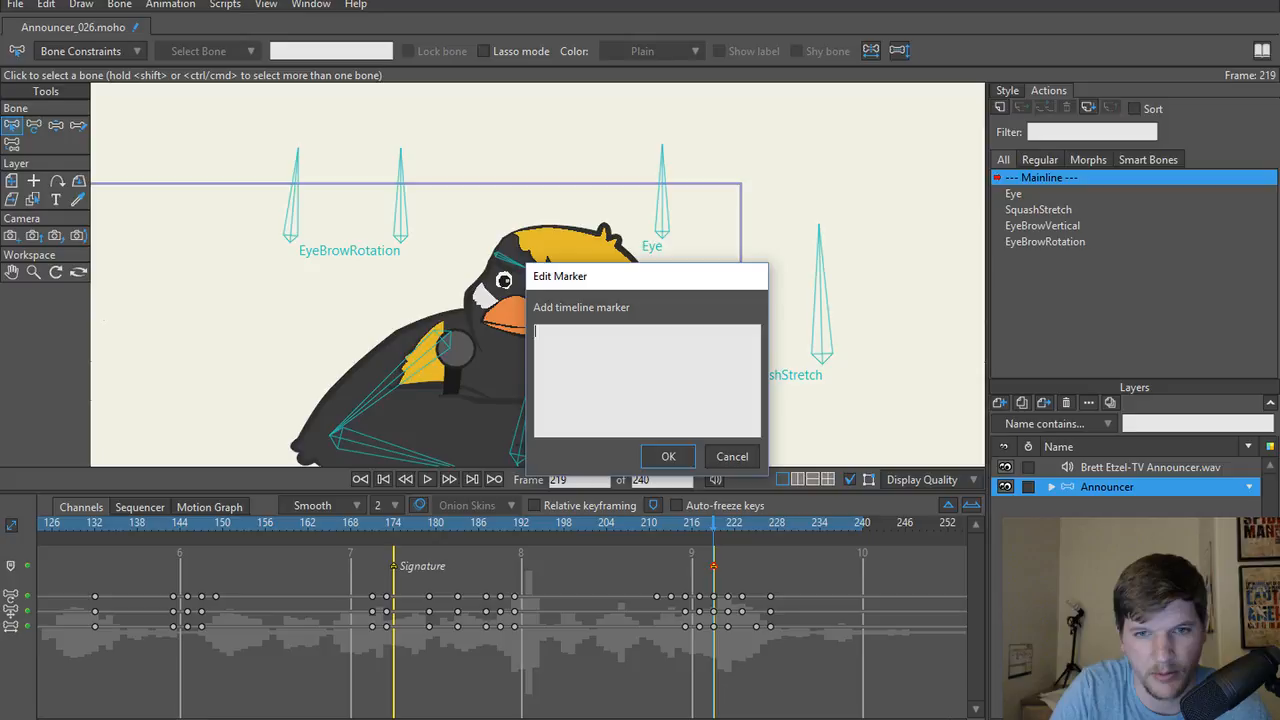
text(Moonw)
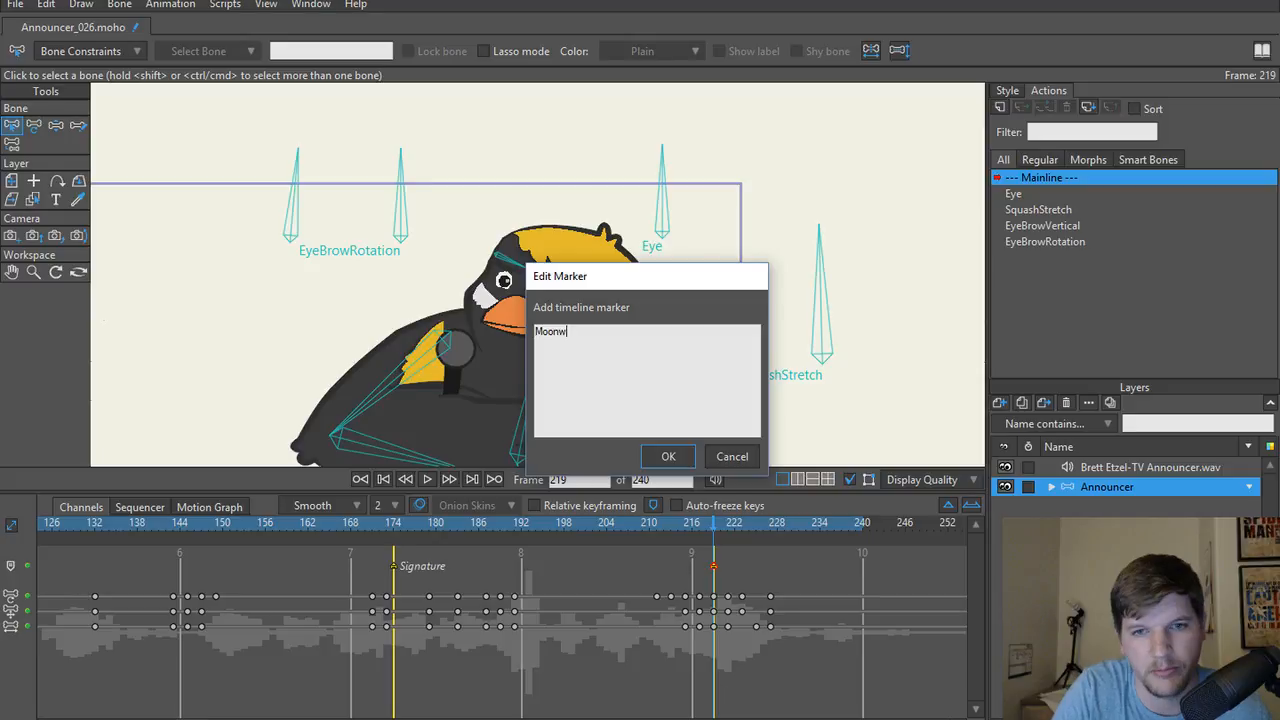
text(alk)
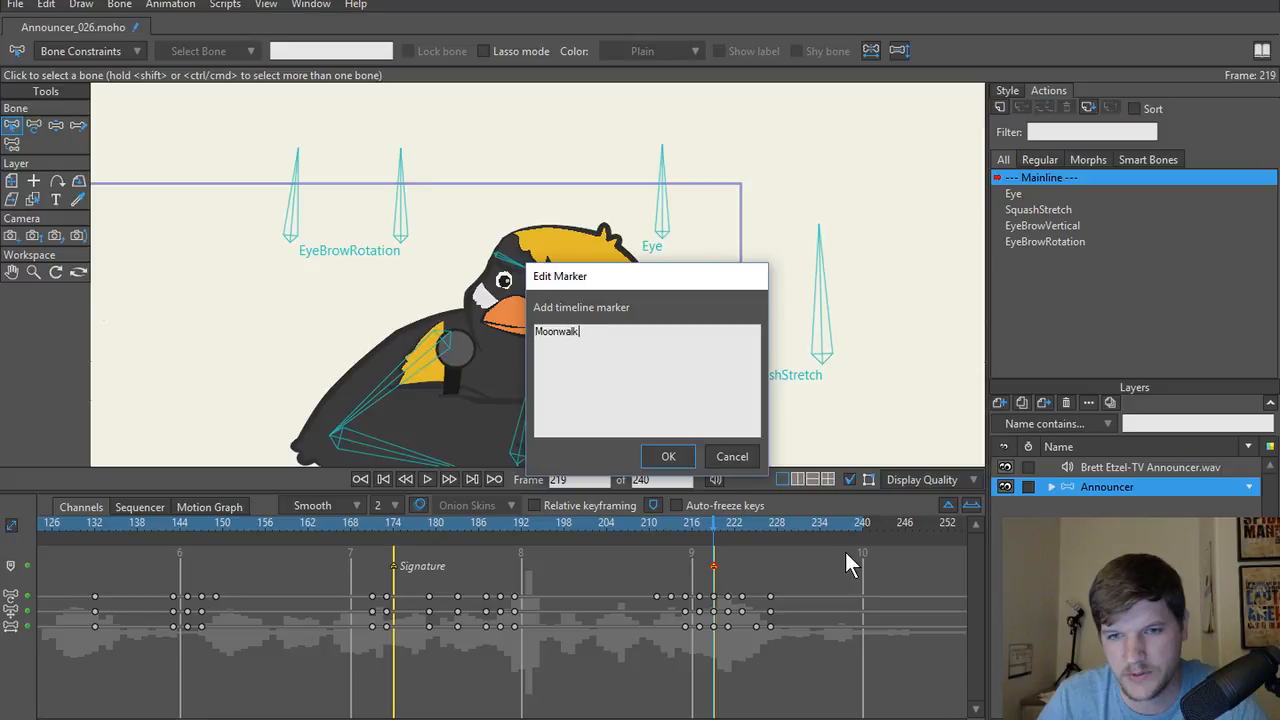
key(Return)
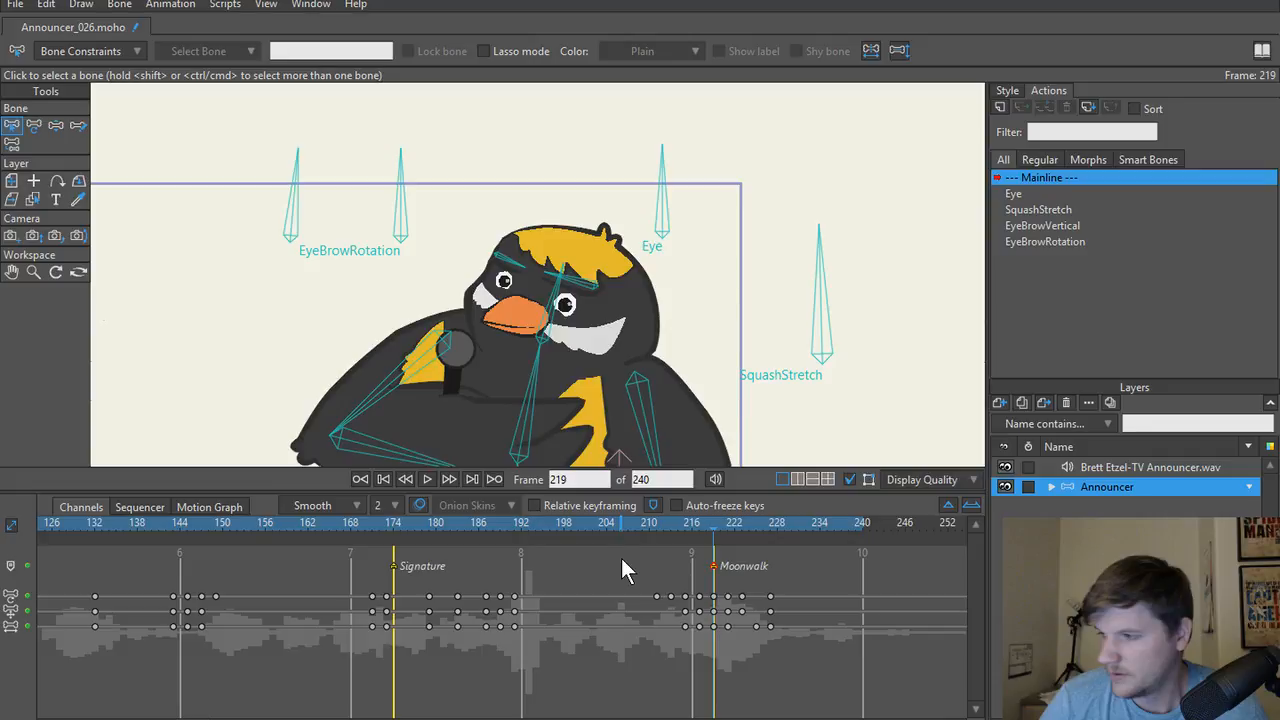